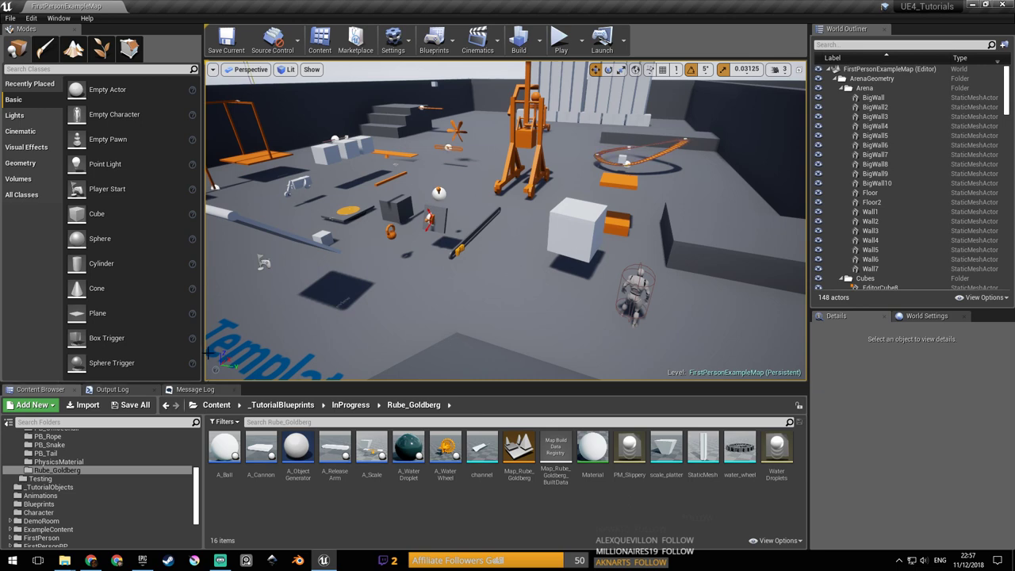
Switch to Chrome and examine the YouTube page and description of the Blender add-on for creating geometrically correct gears.
left_click(100, 563)
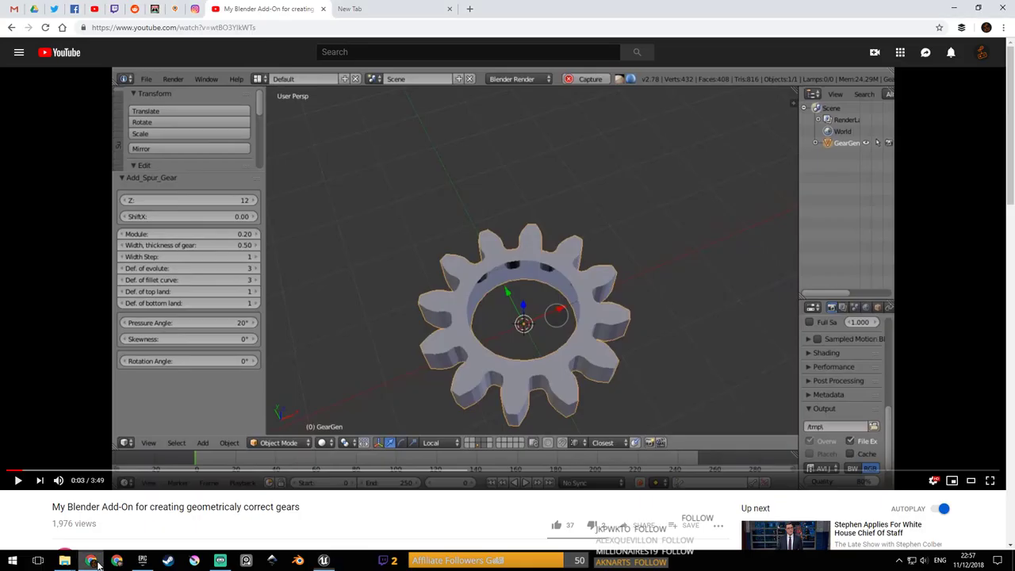
scroll(517, 269, "down", 2)
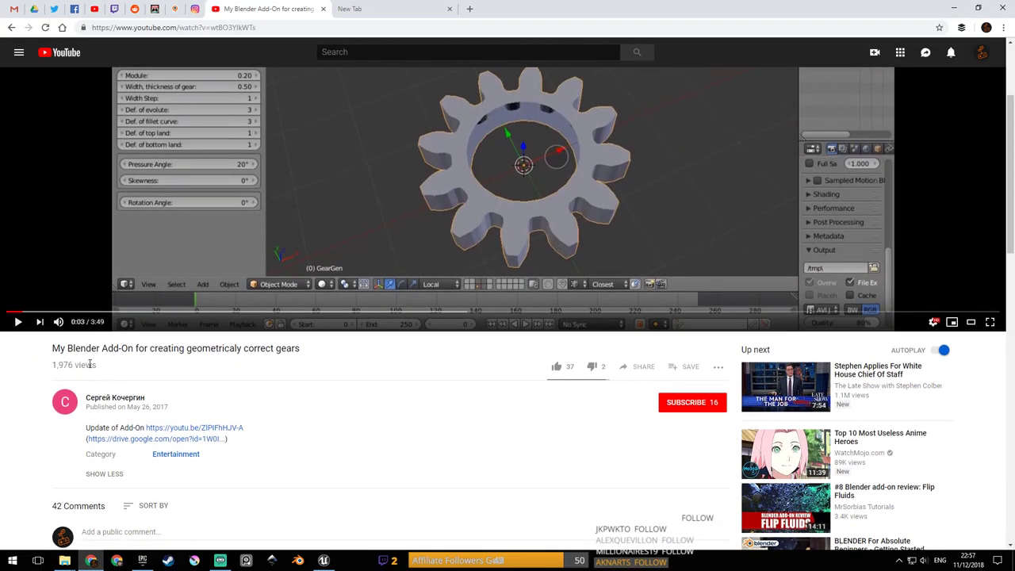
scroll(106, 365, "down", 1)
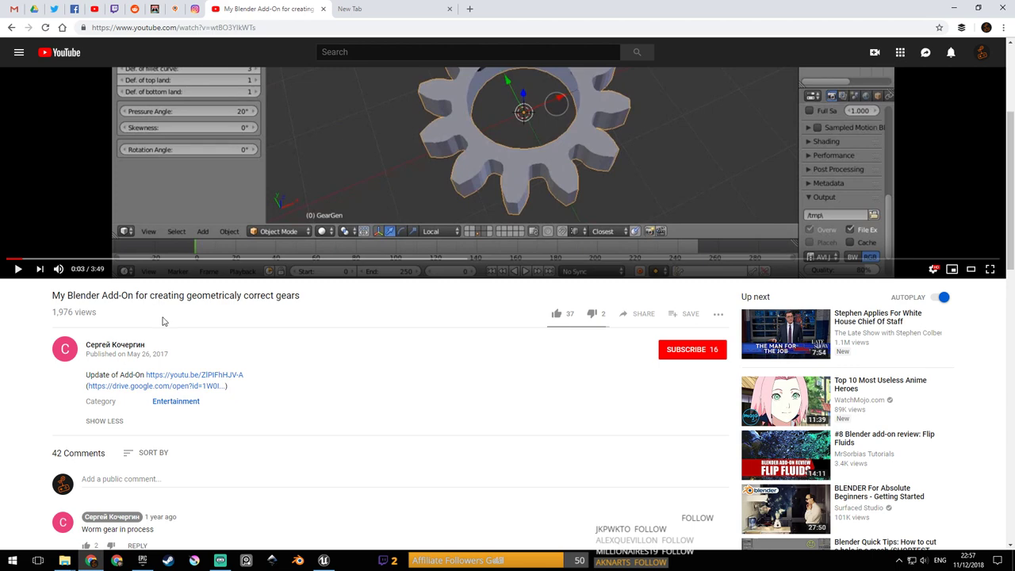
scroll(503, 374, "up", 2)
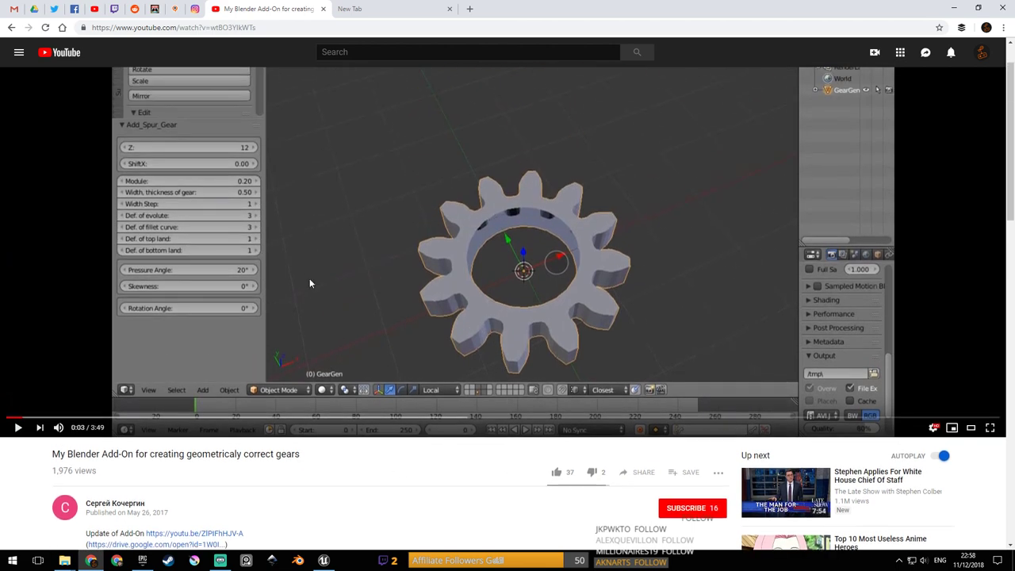
scroll(308, 286, "up", 1)
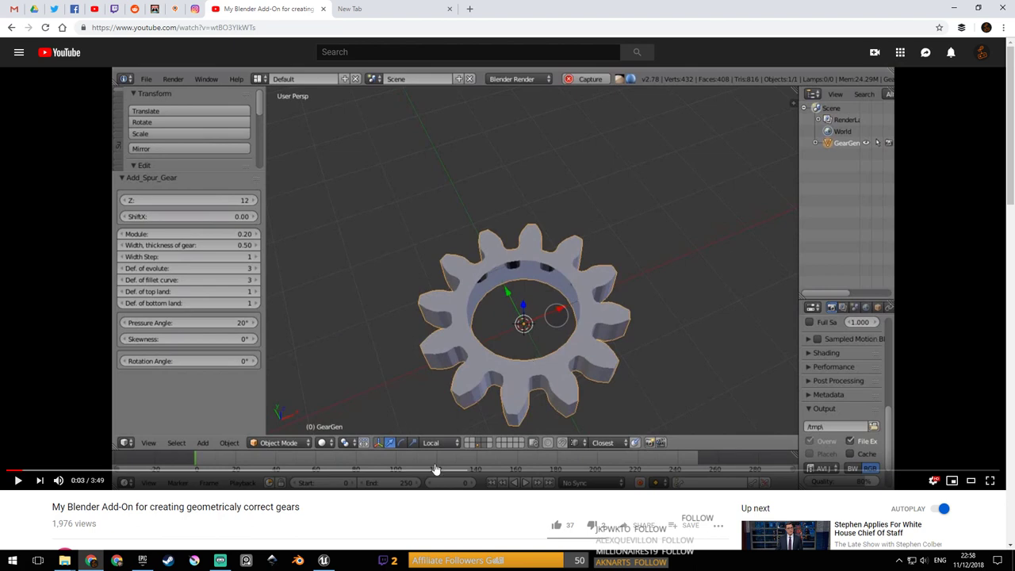
left_click(229, 562)
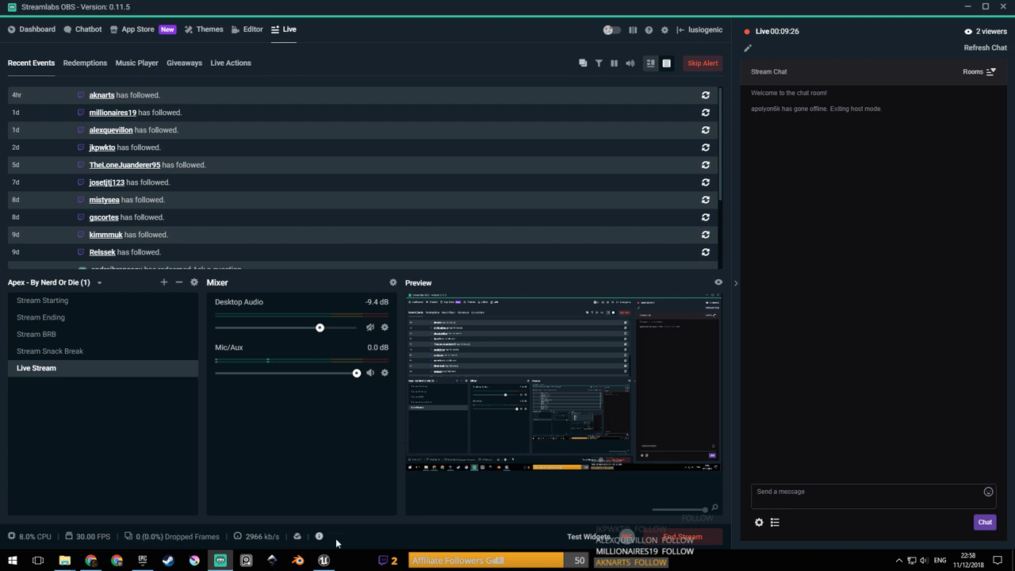
left_click(323, 560)
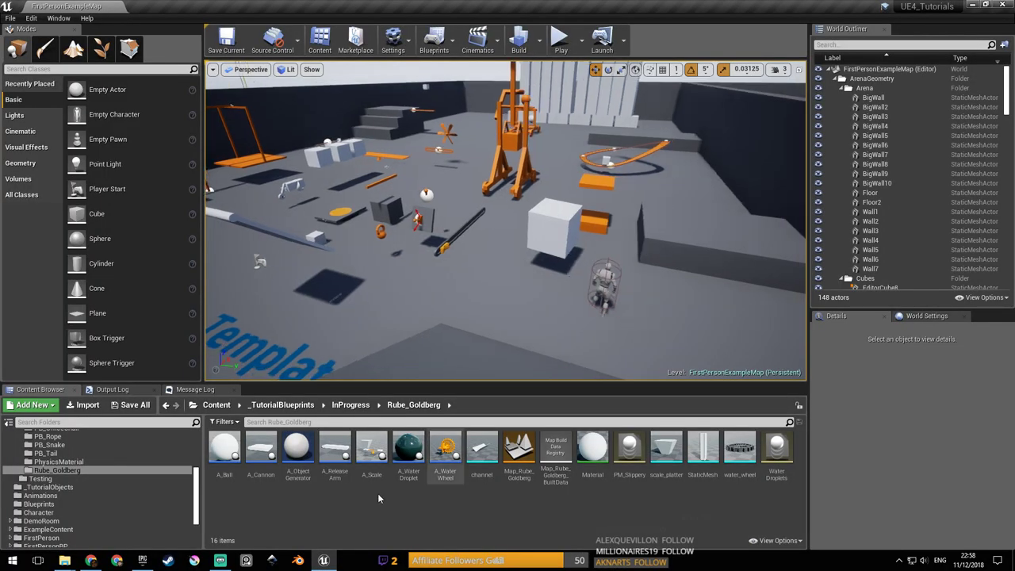
left_click(90, 560)
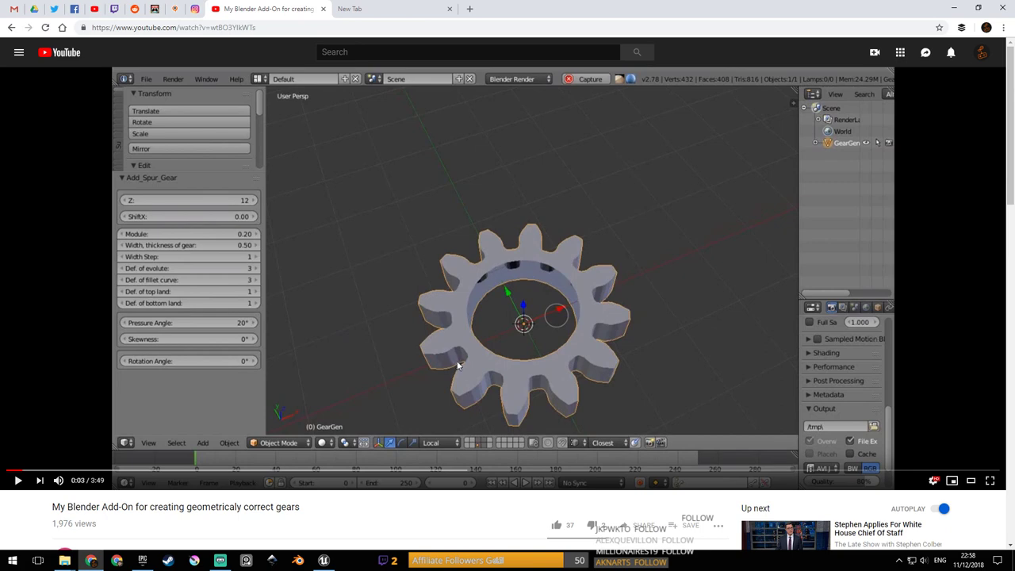
scroll(414, 405, "down", 2)
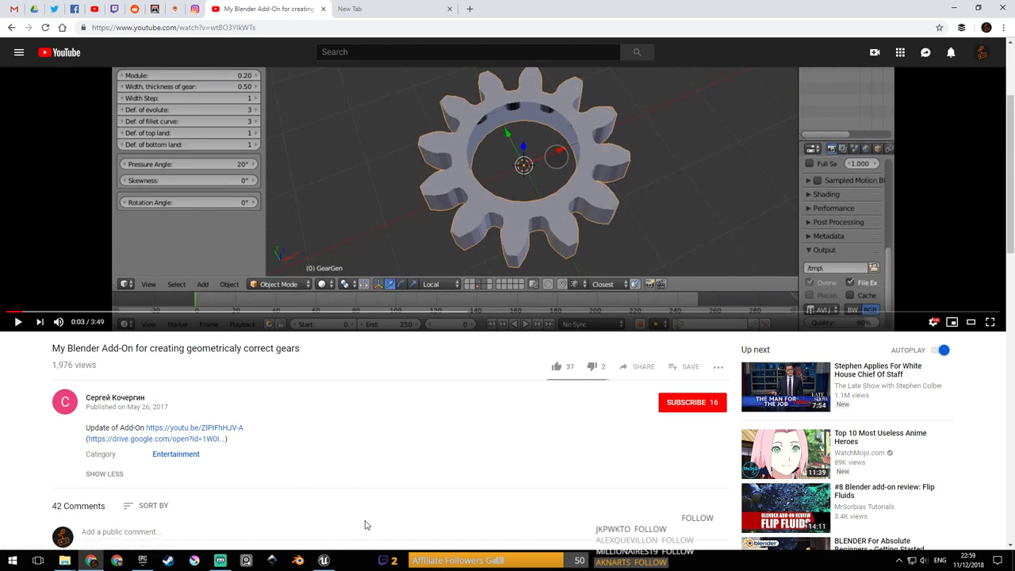
Launch Blender through its shortcut pinned to Steam.
left_click(169, 562)
right_click(170, 562)
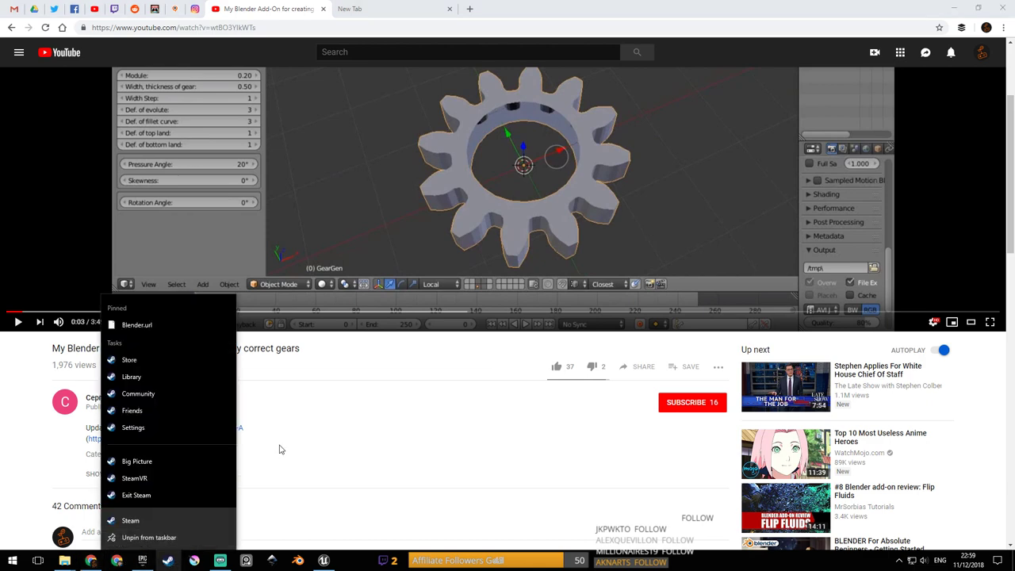
left_click(176, 324)
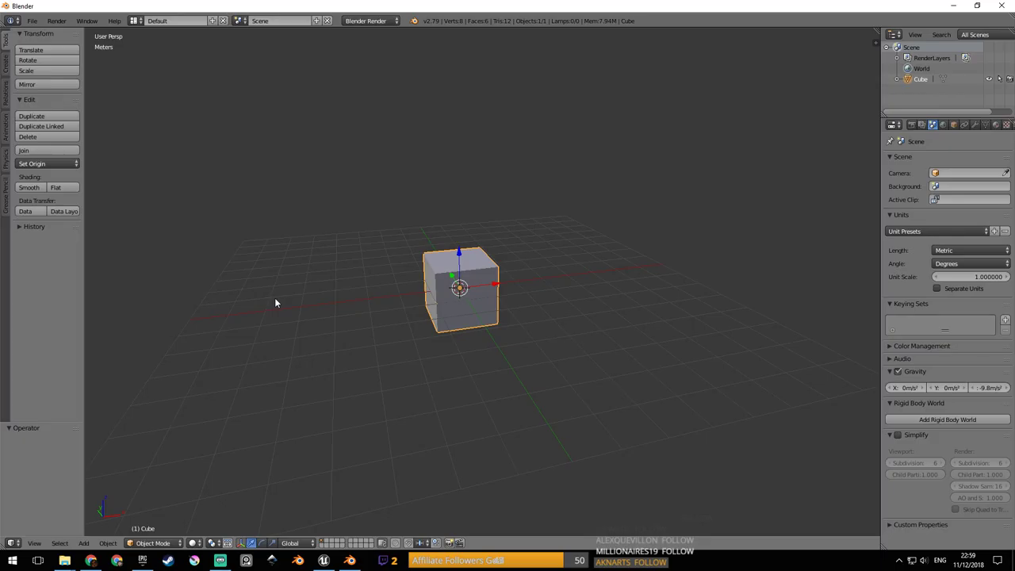
Delete the default cube from the Blender scene.
middle_click_drag(478, 295, 524, 281)
scroll(487, 290, "up", 2)
key("a")
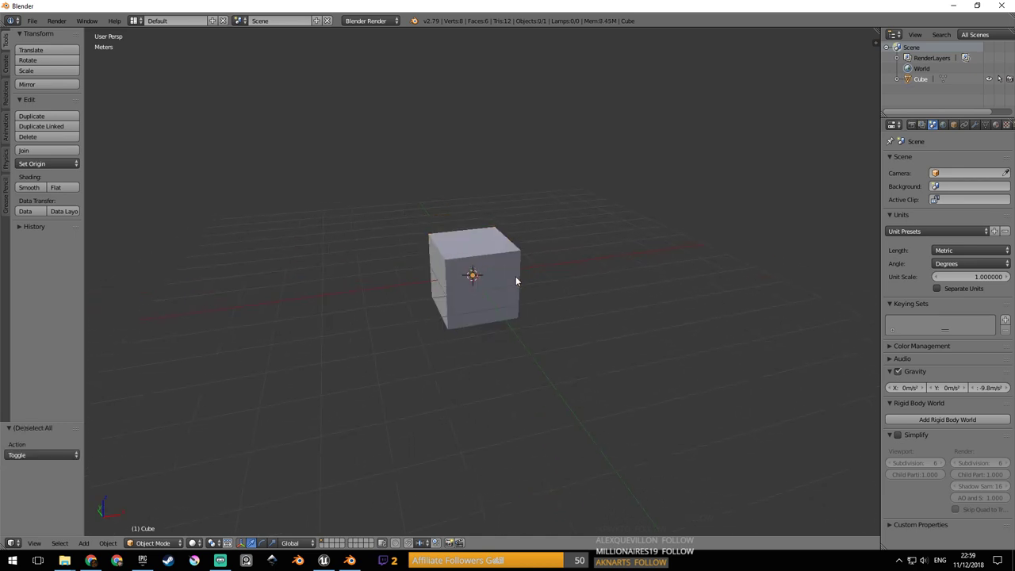
key("a")
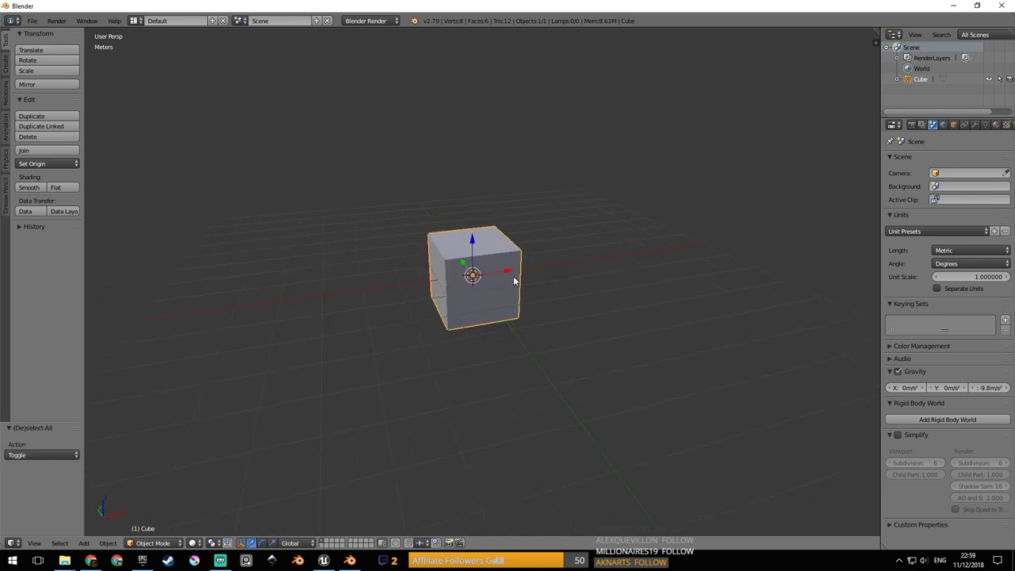
key("x")
left_click(513, 278)
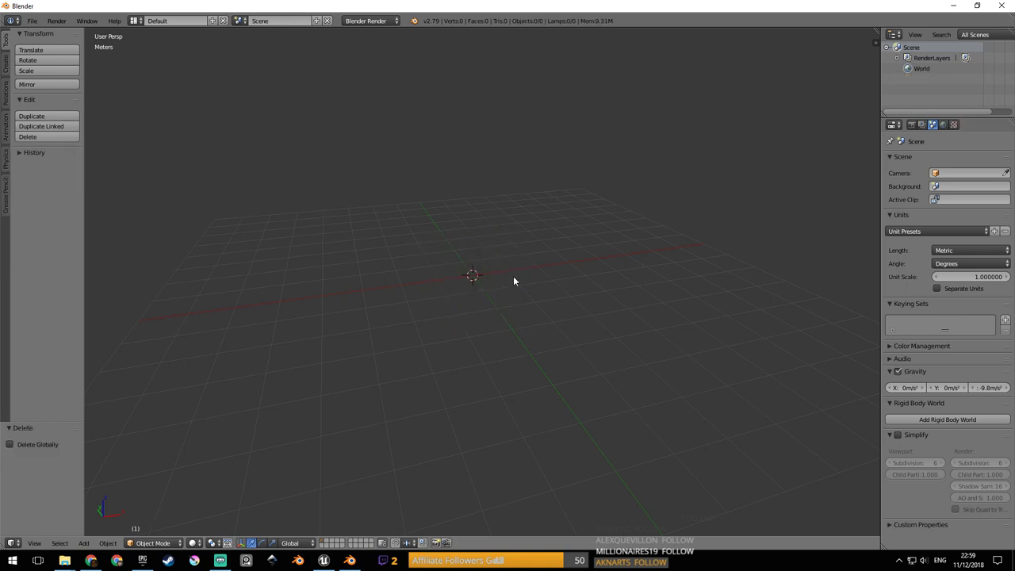
Open a new File Explorer window and go to the TutorialsAndAssets folder.
right_click(67, 556)
left_click(68, 536)
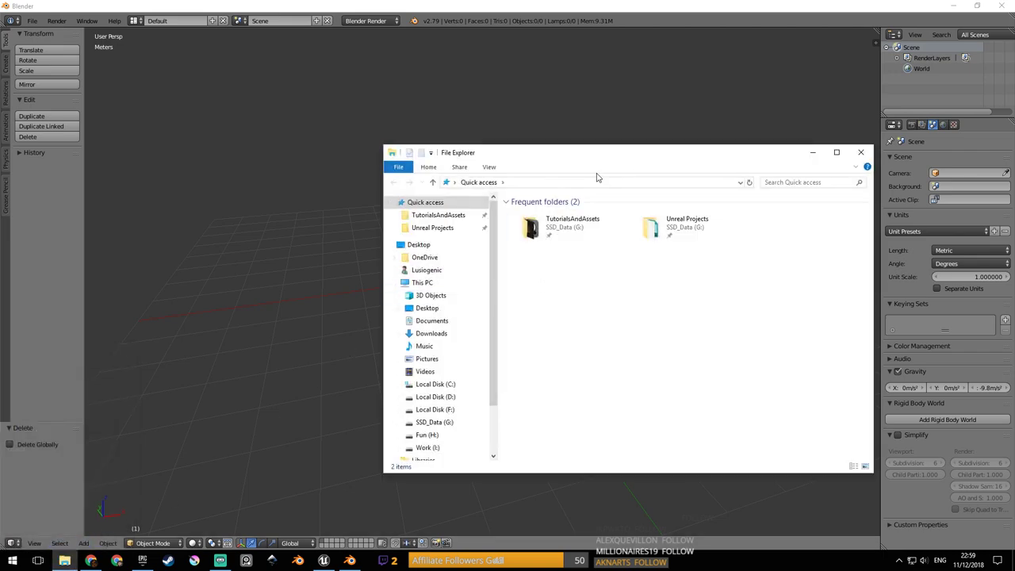
left_click_drag(508, 153, 393, 137)
left_click(339, 199)
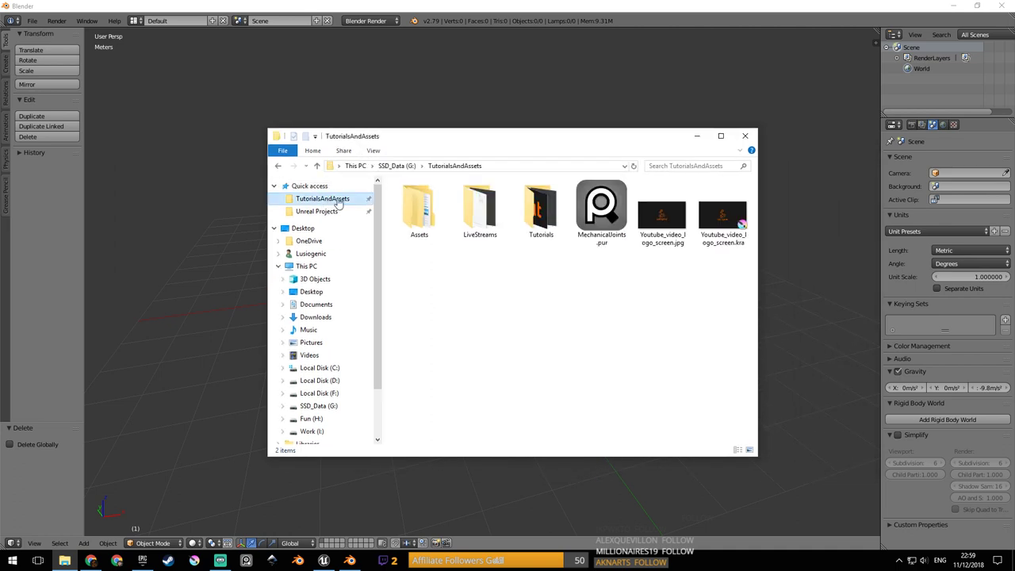
double_click(439, 229)
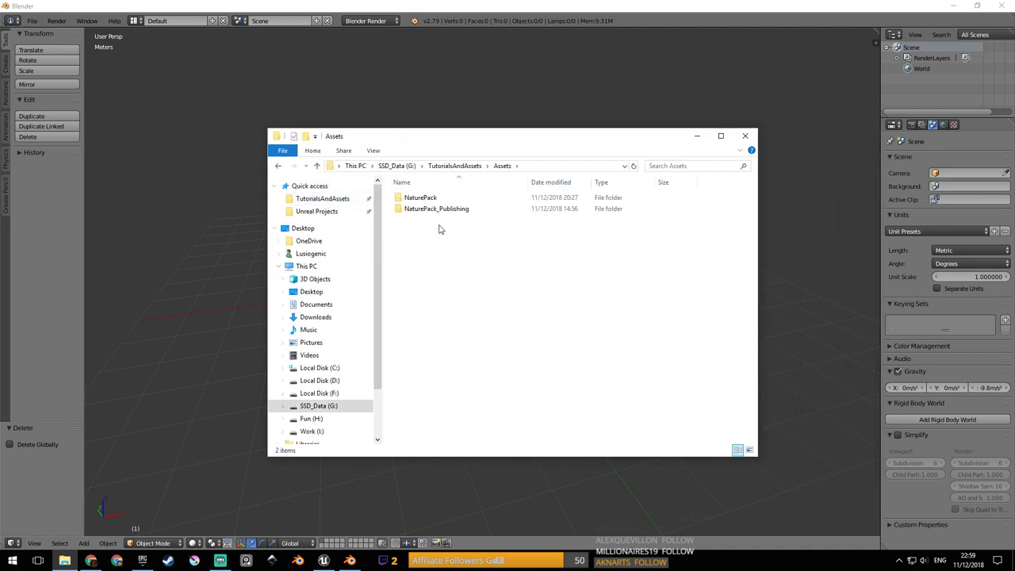
left_click(422, 167)
left_click(405, 173)
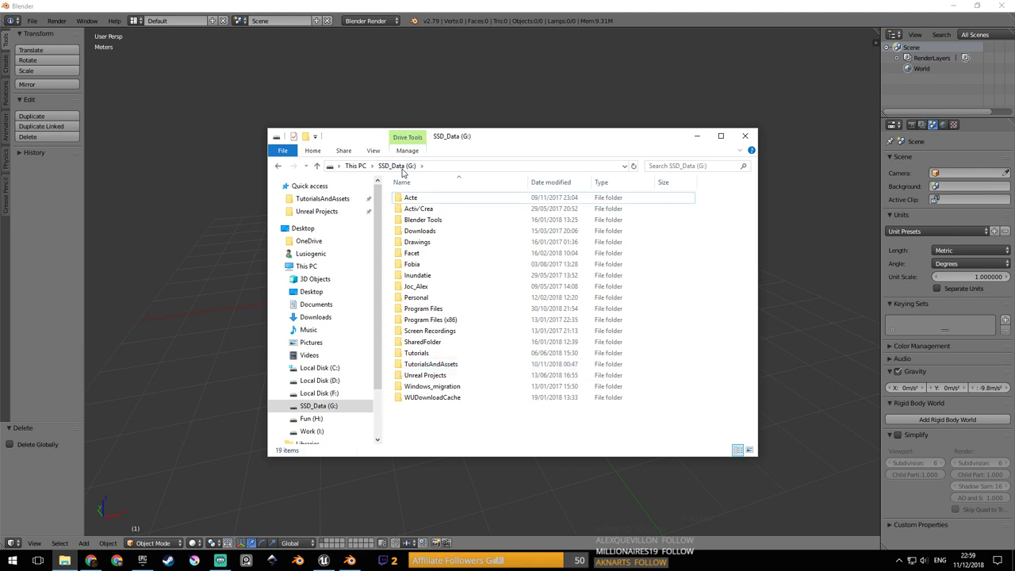
left_click(322, 199)
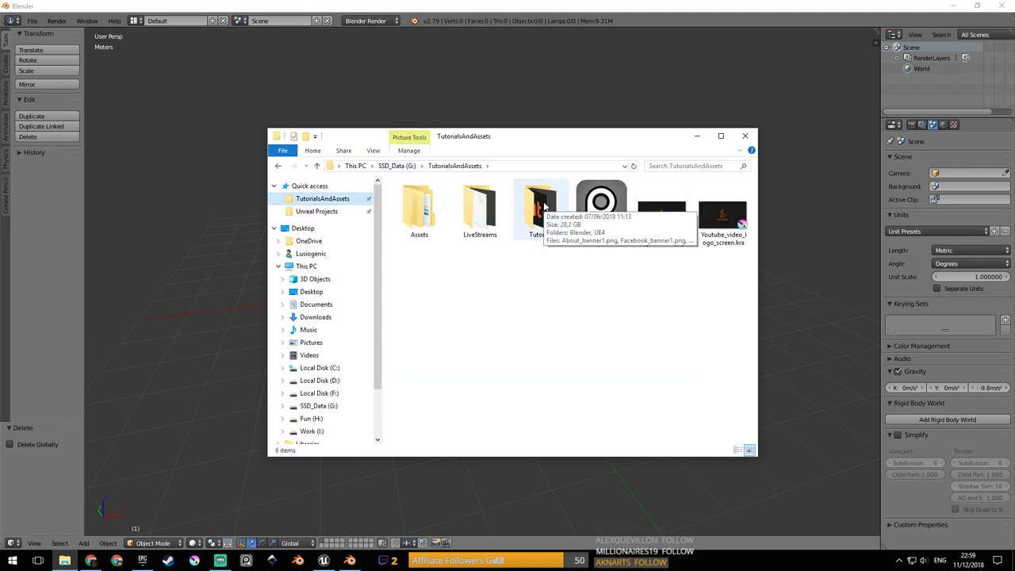
Browse into Tutorials, UE4 and its Dev subfolder.
double_click(544, 206)
left_click(478, 208)
double_click(476, 209)
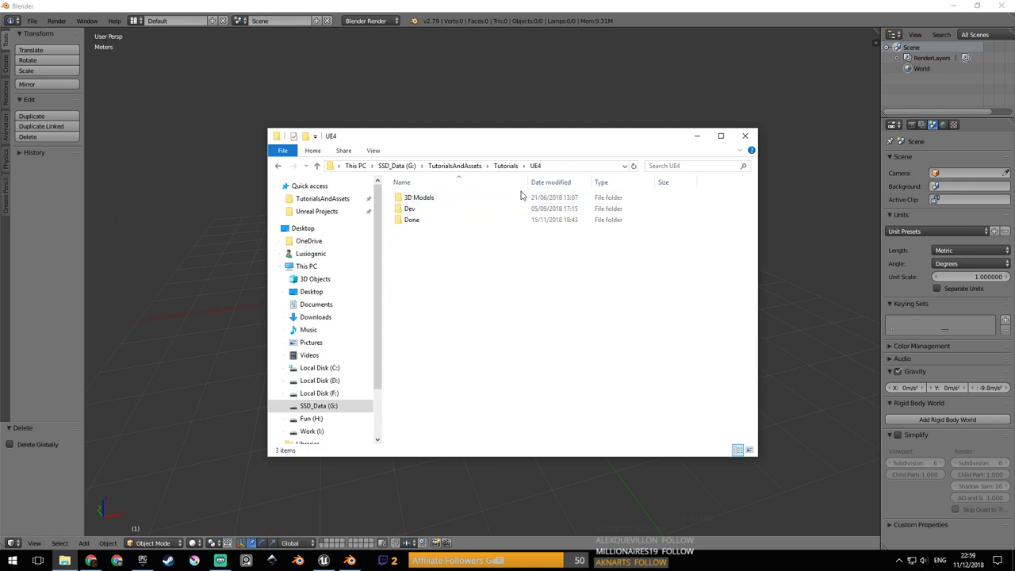
left_click(441, 226)
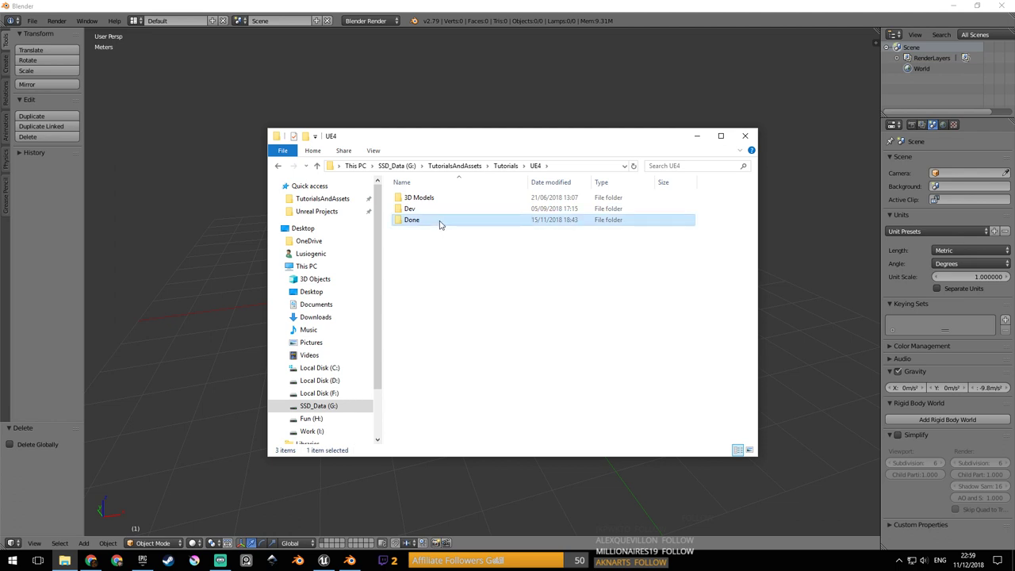
double_click(451, 211)
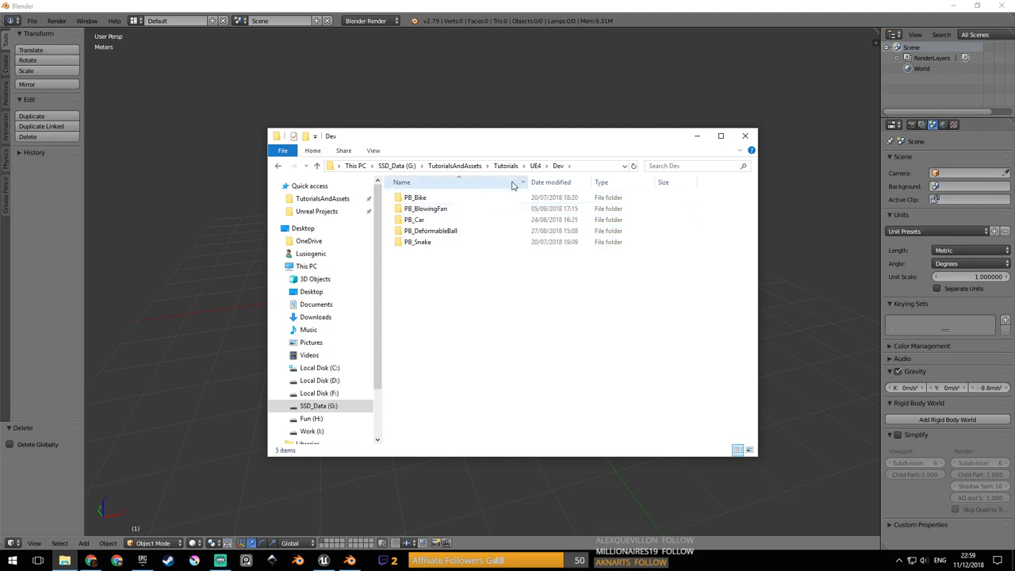
Create a new folder named PB_Gears inside the Dev folder.
left_click(306, 135)
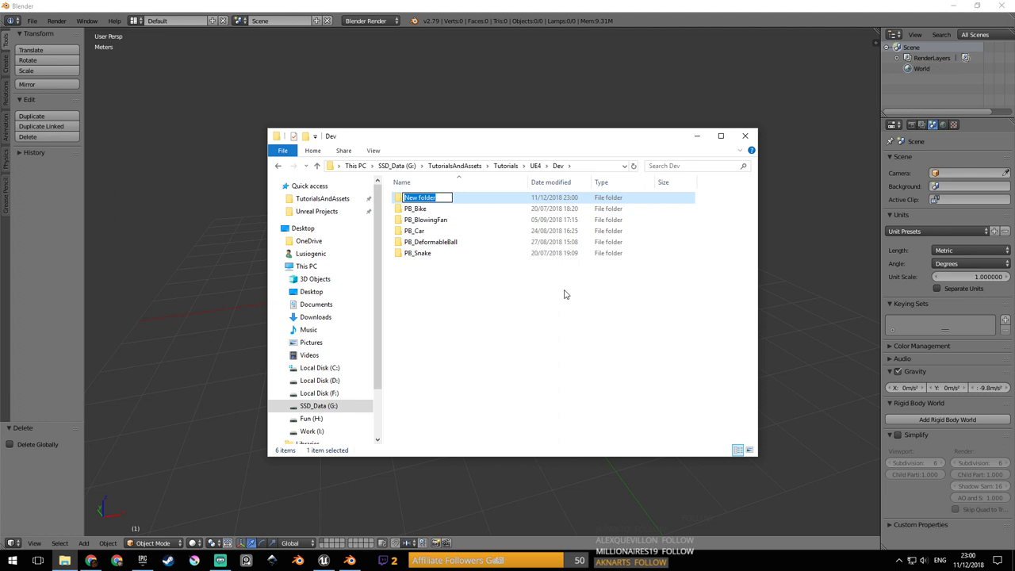
type("PB_Gea")
key("Return")
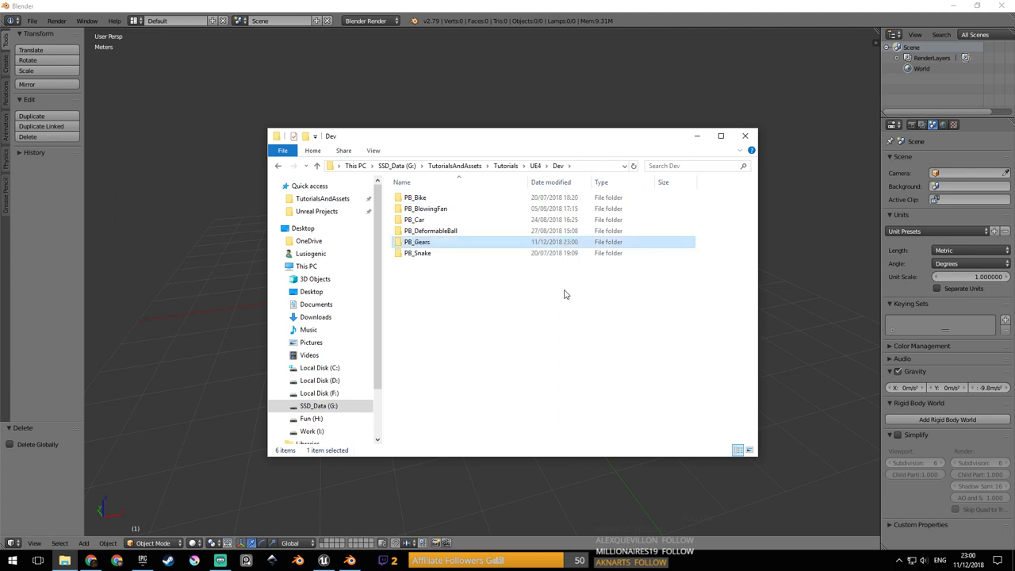
Open the PB_Gears folder and copy its full path.
double_click(437, 246)
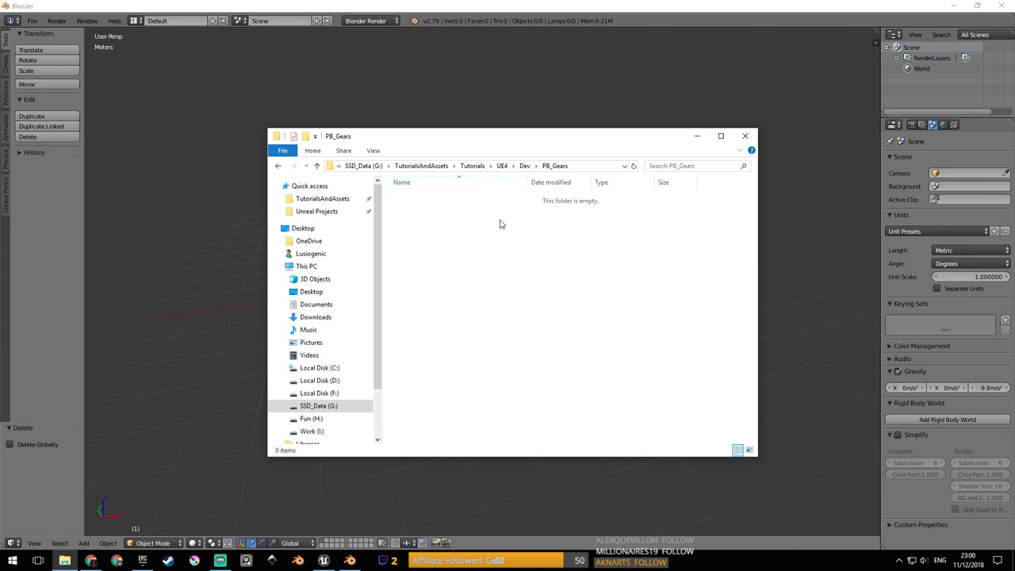
right_click(435, 227)
left_click(451, 219)
left_click(589, 166)
Switch to Blender and start Save As with the location G:\TutorialsAndAssets\Tutorials\UE4\Dev\PB_Gears\.
left_click(429, 100)
left_click(32, 21)
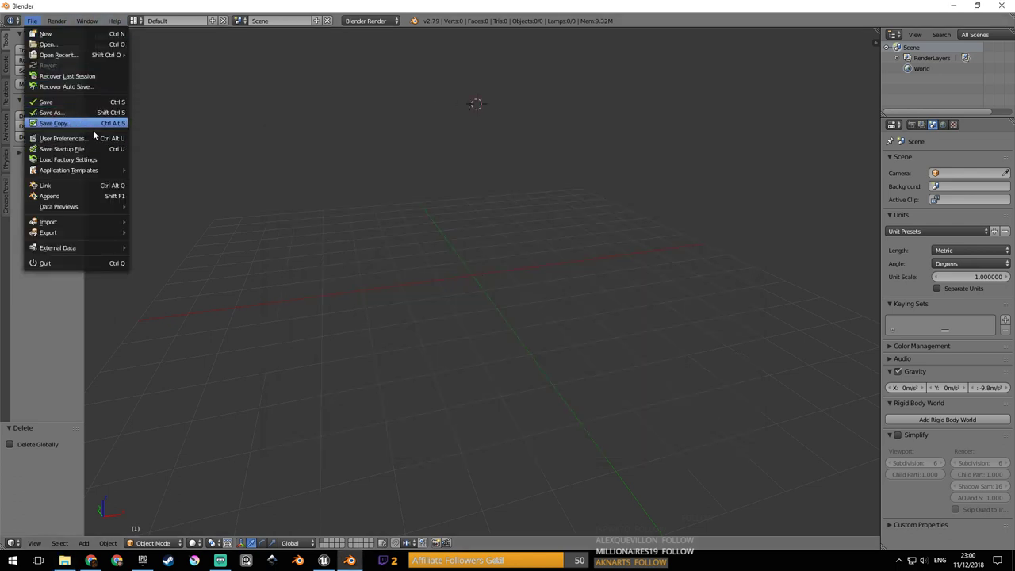
mouse_move(89, 171)
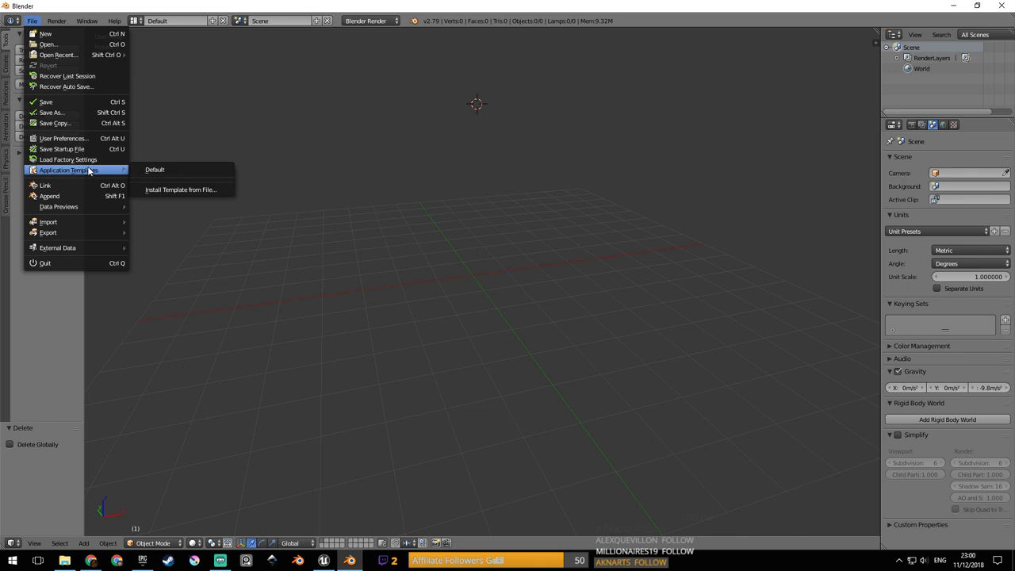
left_click(74, 112)
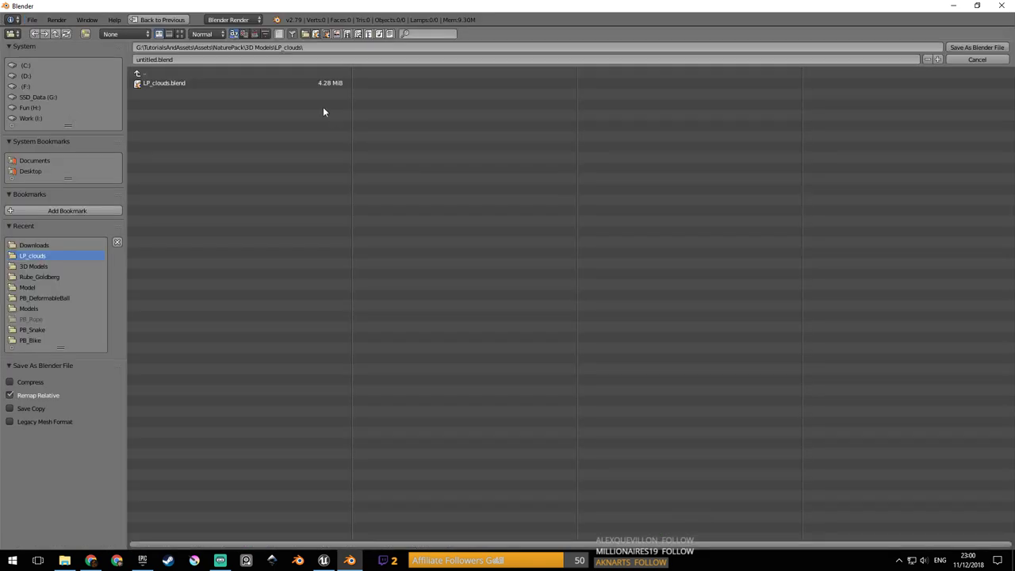
left_click(326, 48)
type("G:\\TutorialsAndAssets\\Tutorials\\UE4\\Dev\\PB_Gears\\")
key("Return")
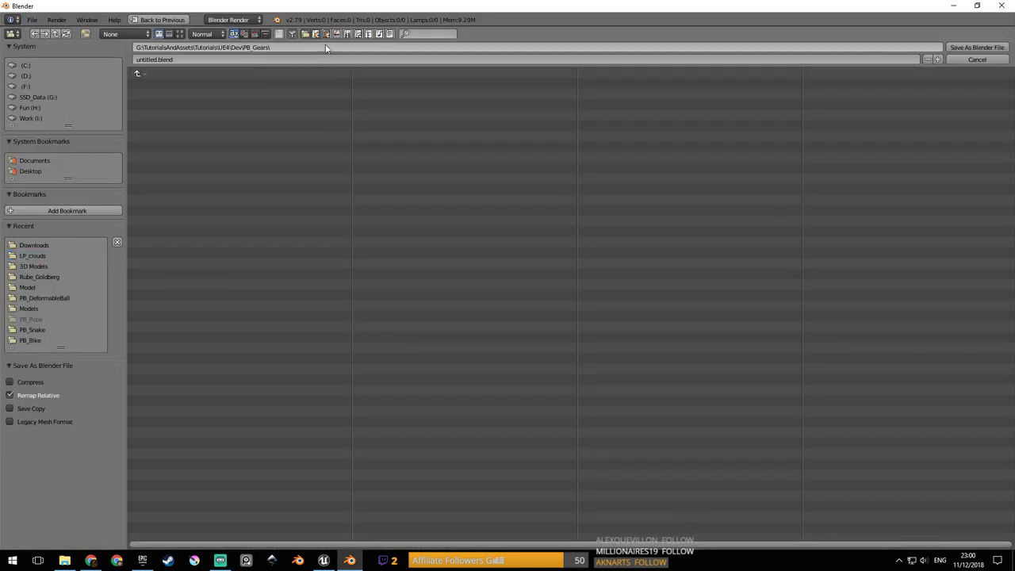
Name the Blender file gears.blend and save it in the chosen folder.
left_click(147, 58)
left_click_drag(155, 60, 101, 54)
key("BackSpace")
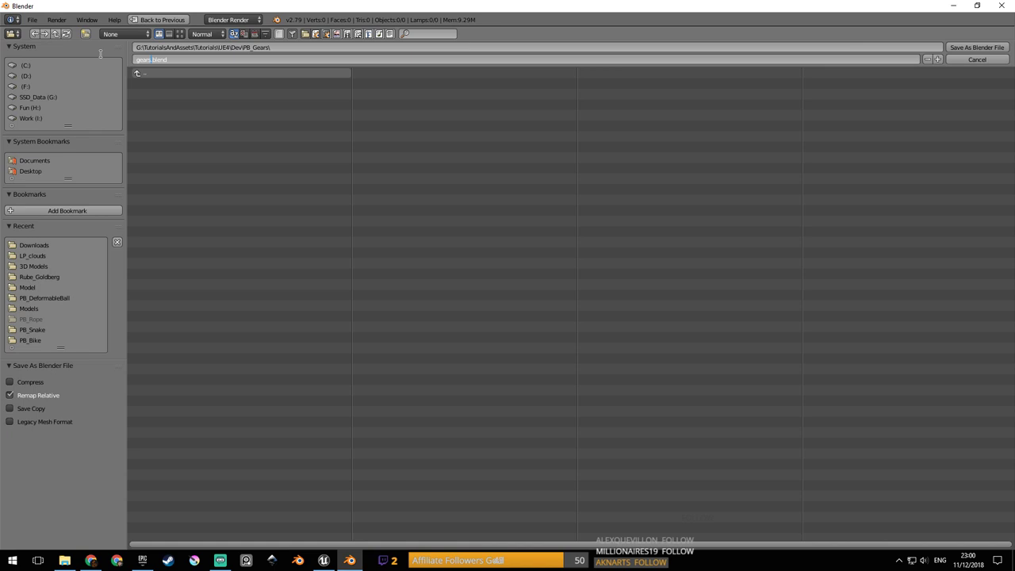
left_click(801, 141)
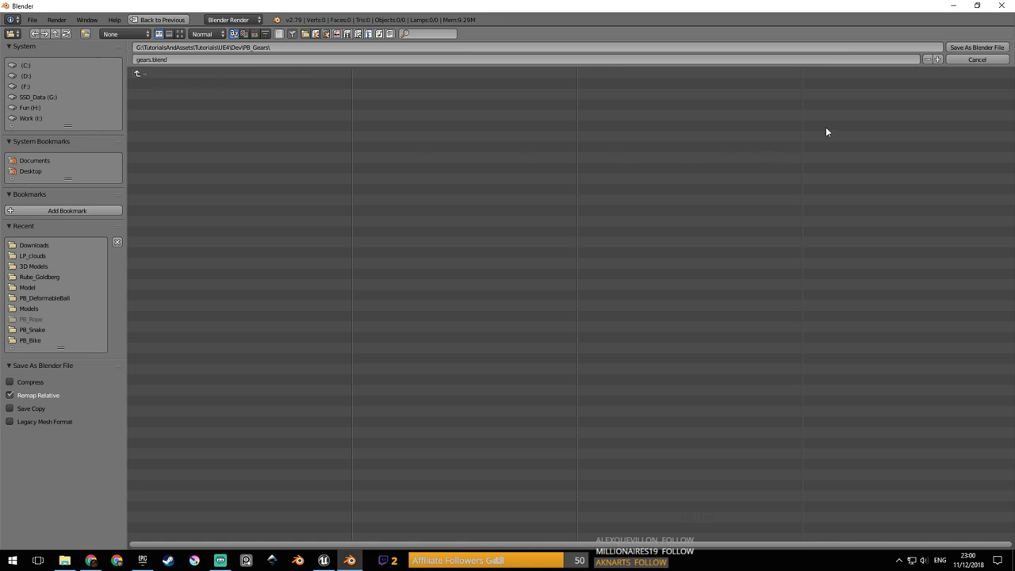
left_click(975, 49)
Snap the 3D cursor to the center of the scene.
middle_click_drag(410, 186, 398, 222)
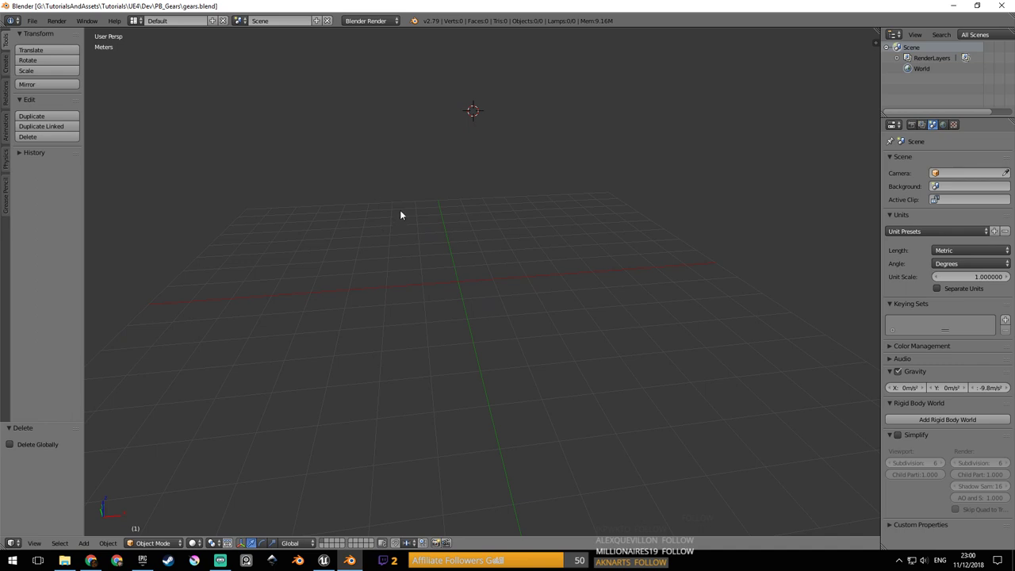
key("alt+s")
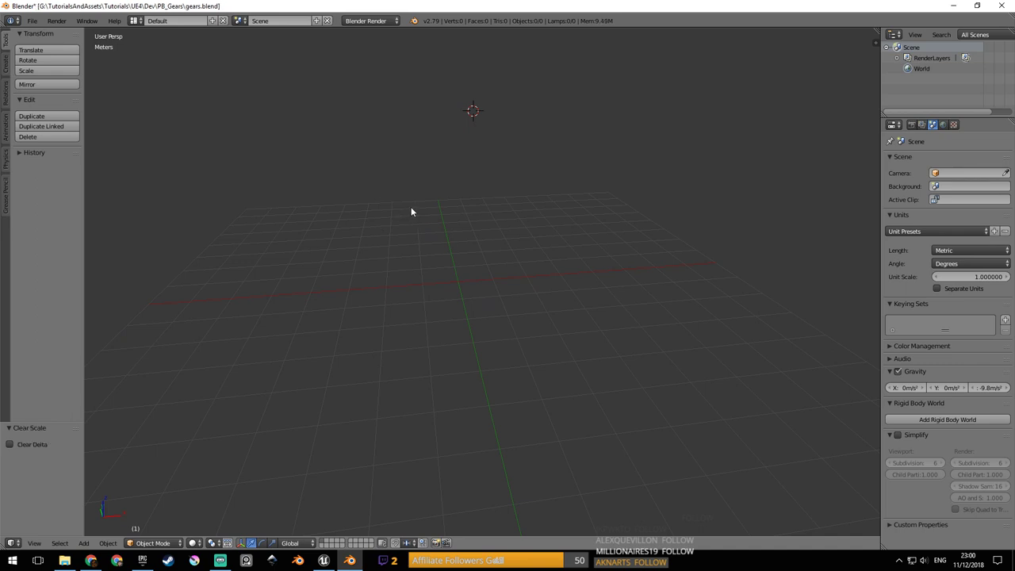
key("shift+s")
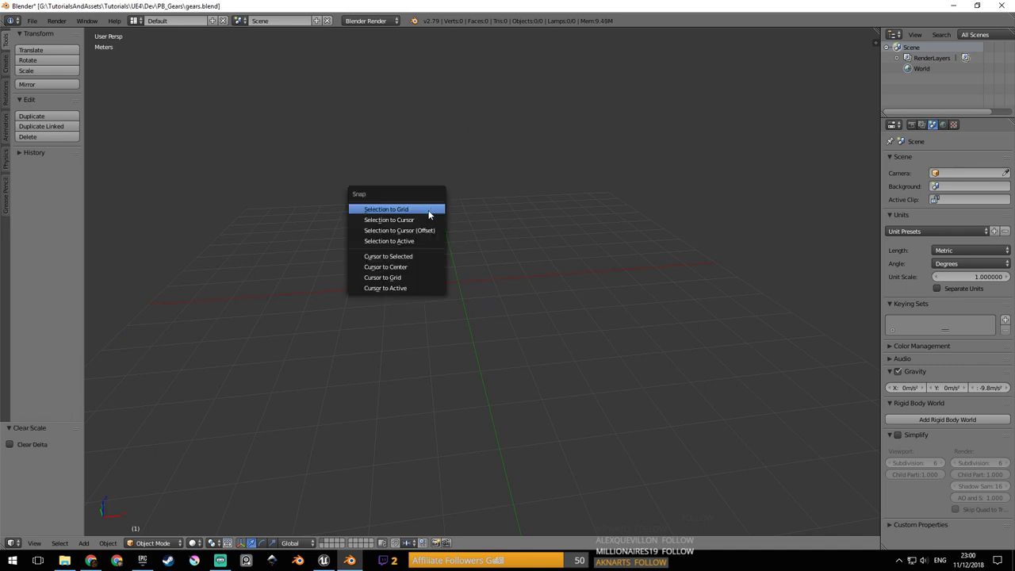
left_click(425, 266)
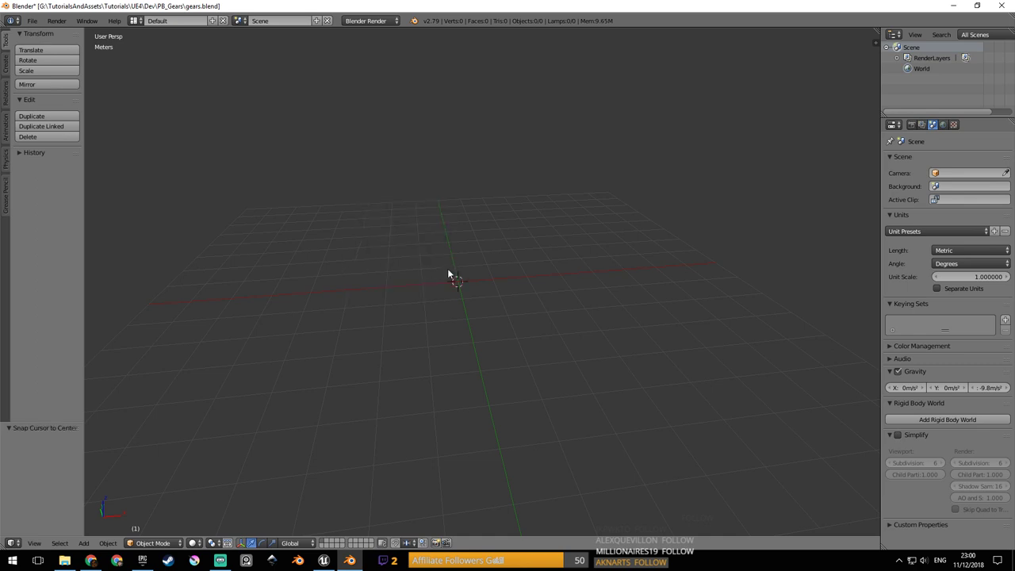
Add a GearGenMaster spur gear mesh at the center of the scene.
key("shift+a")
mouse_move(441, 285)
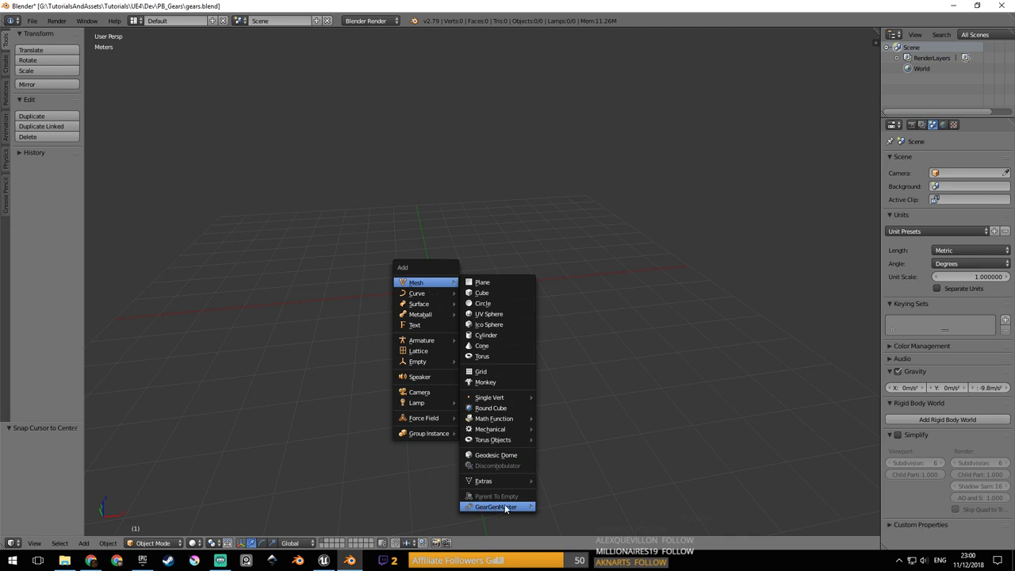
mouse_move(522, 512)
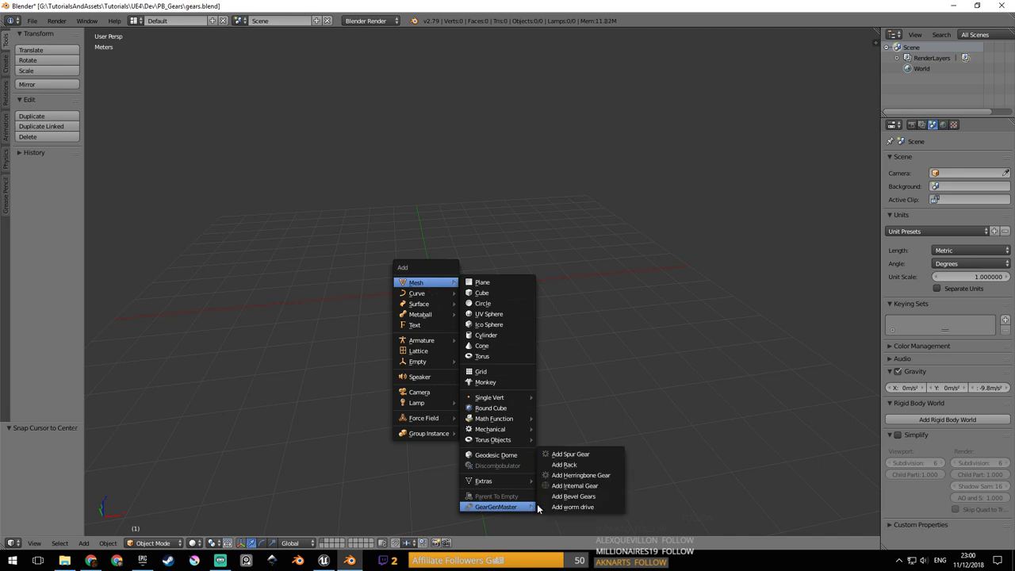
left_click(601, 456)
Examine the new spur gear's teeth and inner ring from several angles and distances.
middle_click_drag(468, 234, 554, 255)
scroll(461, 293, "up", 6)
scroll(596, 244, "down", 1)
scroll(568, 234, "up", 2)
scroll(555, 208, "up", 2)
scroll(555, 207, "down", 4)
scroll(553, 250, "down", 1)
scroll(553, 255, "down", 2)
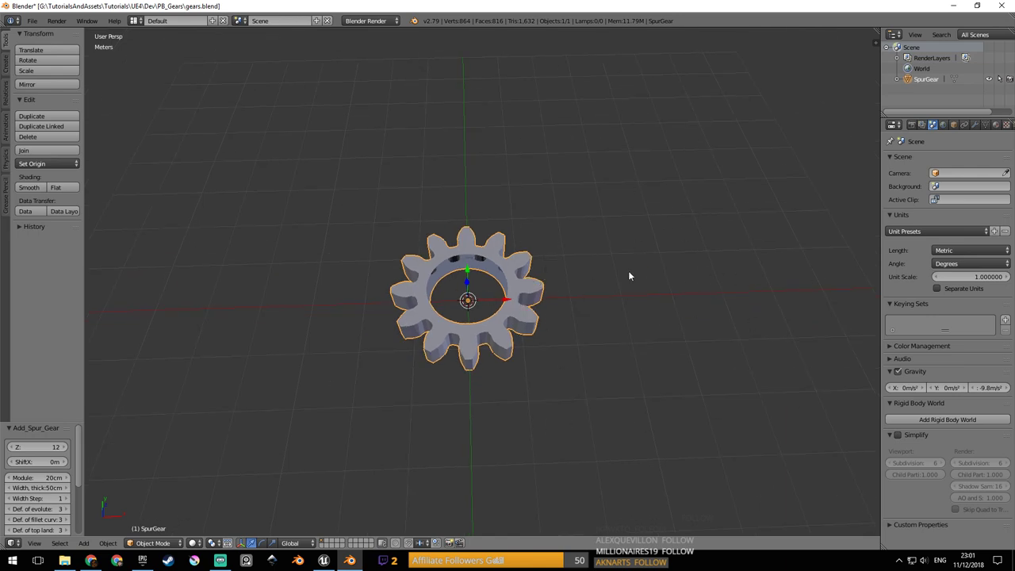
middle_click_drag(524, 281, 177, 206)
scroll(394, 287, "up", 1)
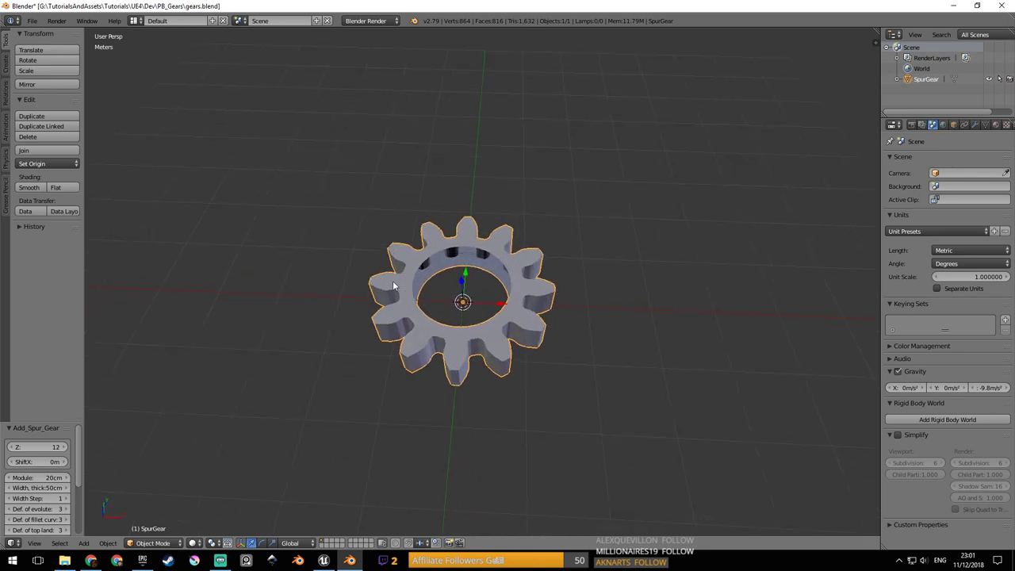
Enlarge the spur gear settings to show all options, and display the gear's transform values and dimensions.
left_click_drag(49, 418, 126, 317)
scroll(476, 332, "up", 2)
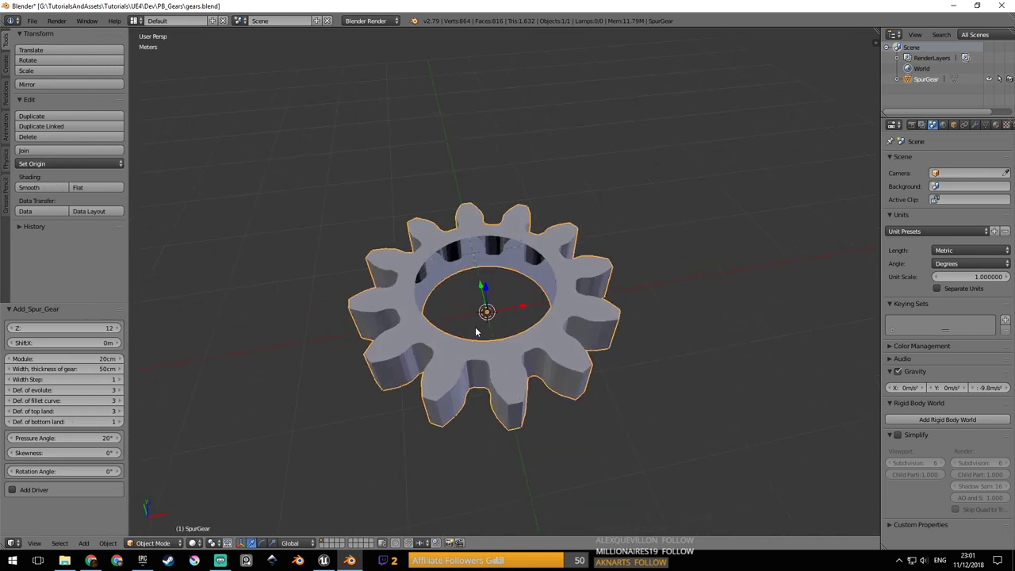
key("n")
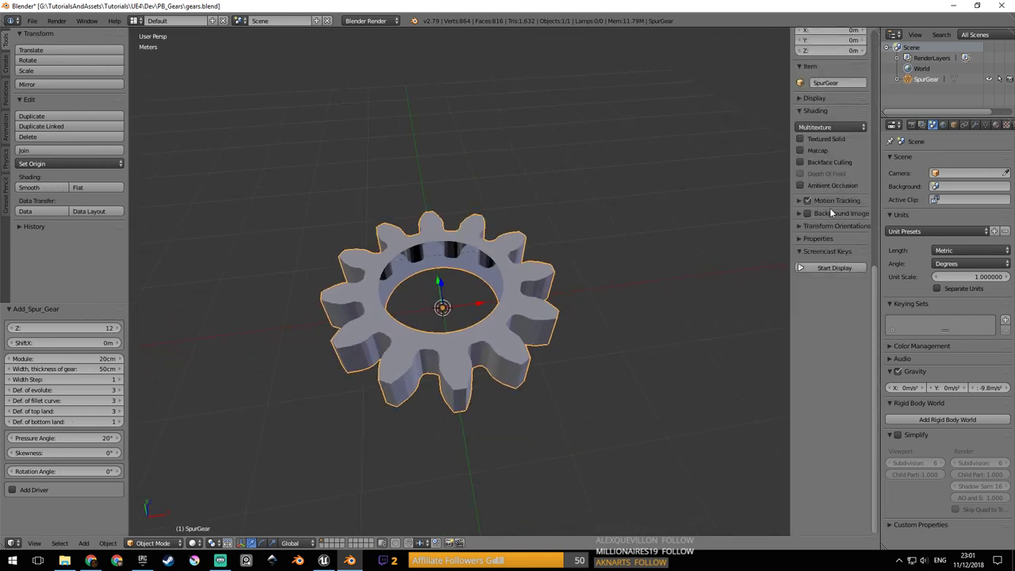
scroll(876, 286, "up", 10)
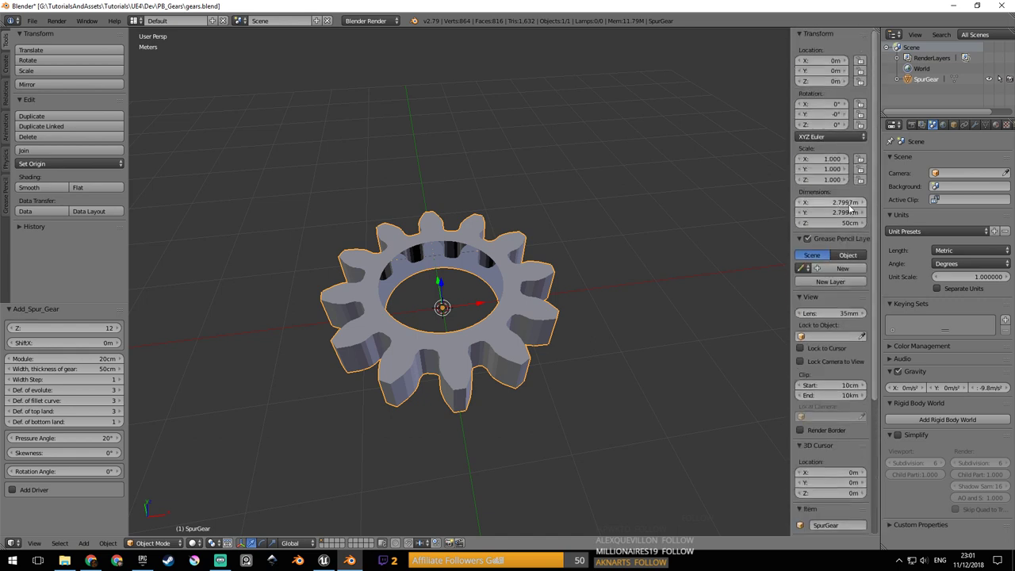
Switch to Unreal Editor, examine the size of the objects in the example level, and return to Blender.
left_click(324, 561)
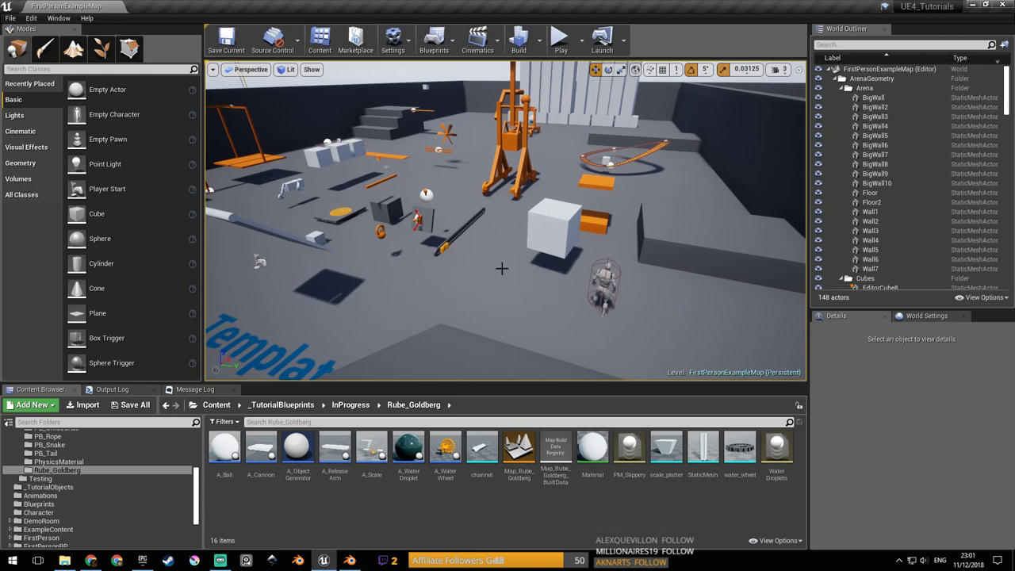
key("w")
right_click_drag(555, 222, 528, 183)
left_click(583, 222)
key("w")
right_click_drag(548, 239, 437, 219)
key("a")
key("alt+Tab")
key("g")
right_click(508, 277)
middle_click_drag(507, 277, 532, 271)
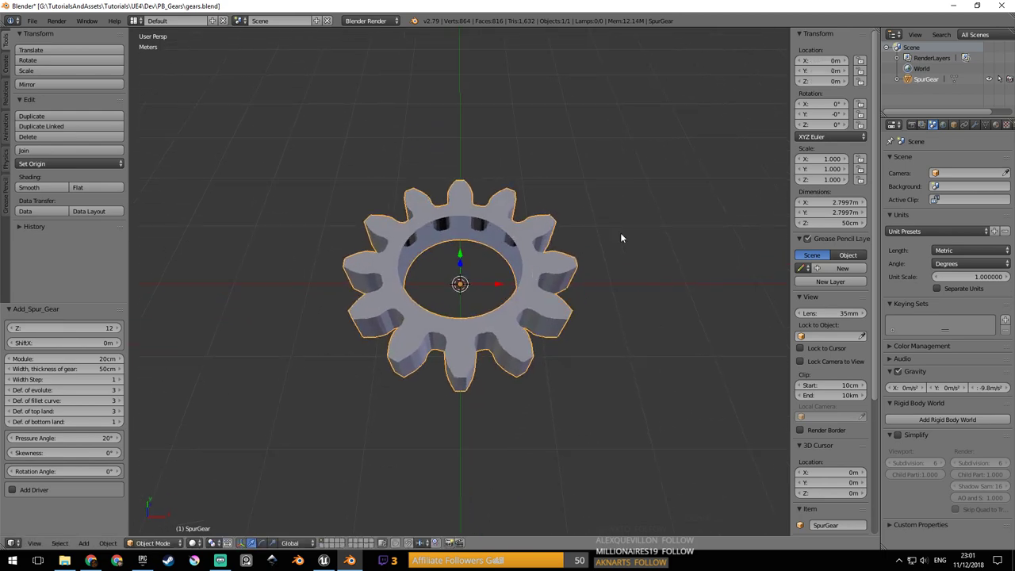
middle_click_drag(504, 327, 461, 322)
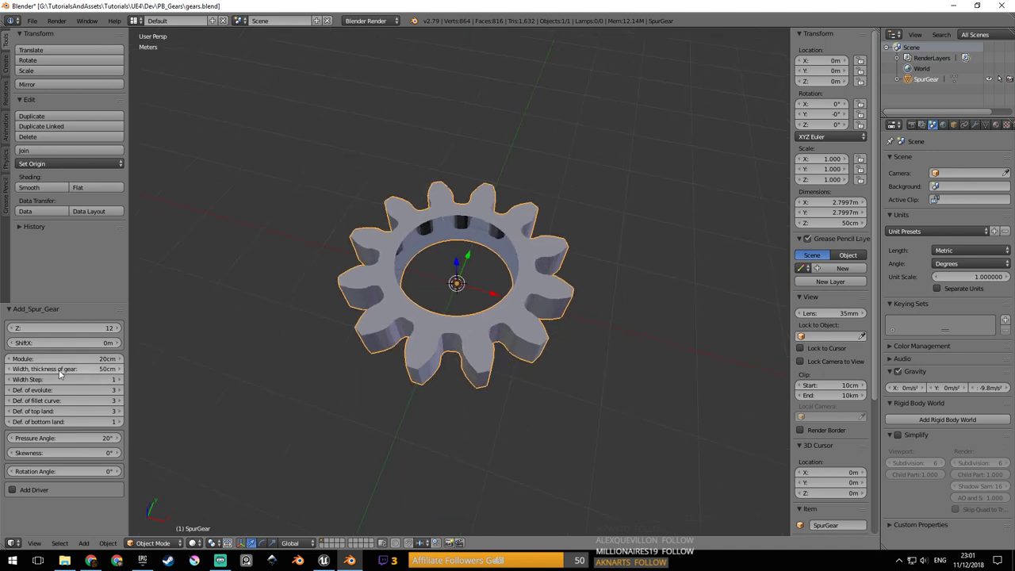
Try a module of 54 cm for the spur gear, and set it back to 20 cm.
left_click_drag(60, 361, 424, 313)
middle_click_drag(424, 312, 381, 318)
left_click(71, 359)
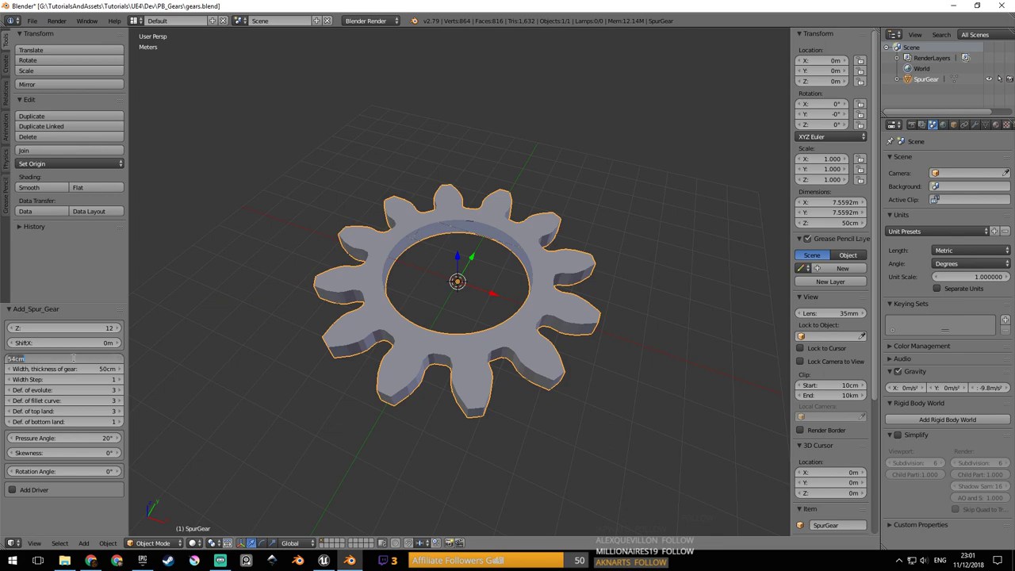
left_click(7, 359)
type("20")
key("Return")
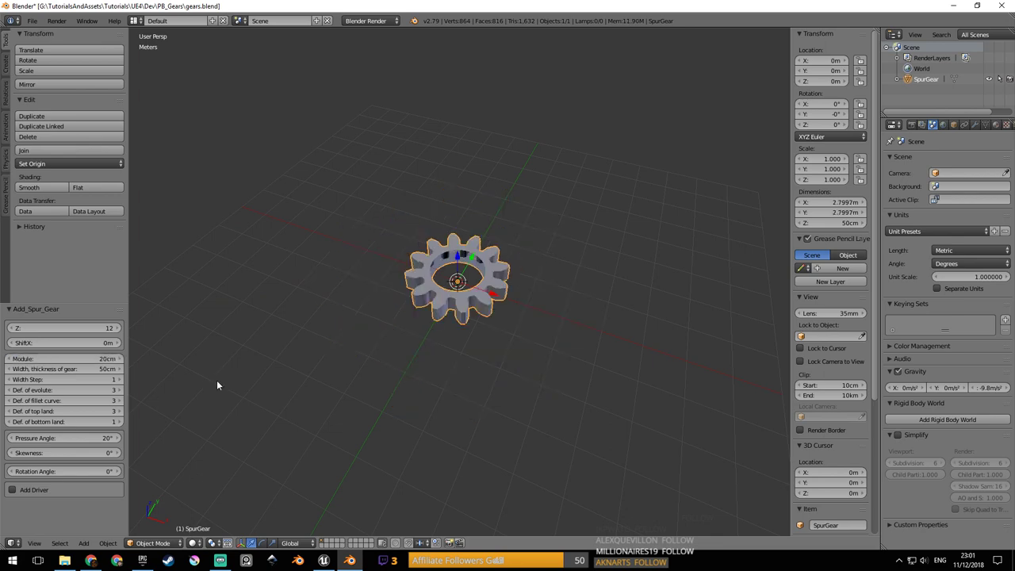
Set the spur gear's module to 5 cm.
middle_click_drag(405, 292, 477, 323)
scroll(449, 340, "up", 5)
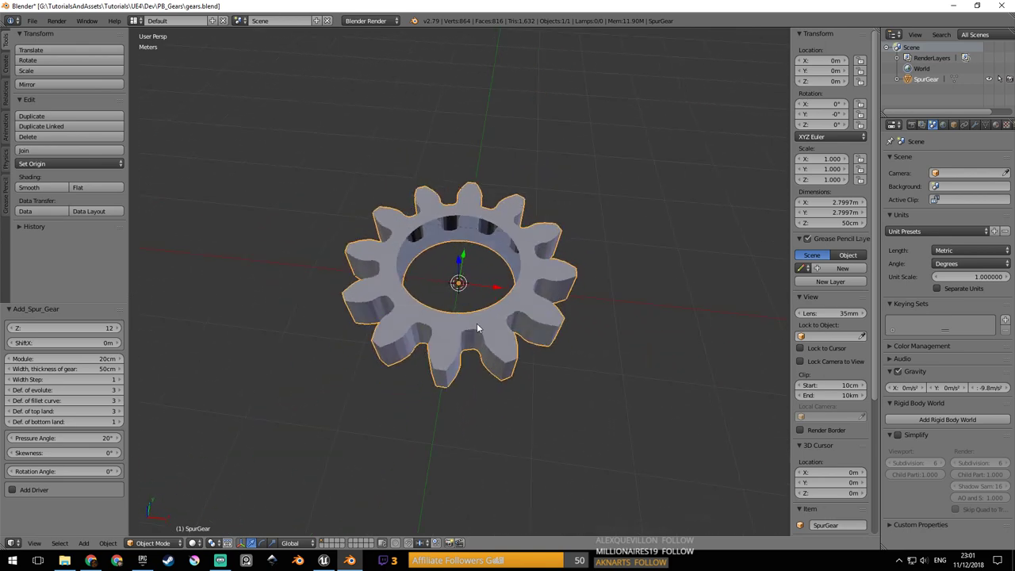
middle_click_drag(682, 266, 552, 275)
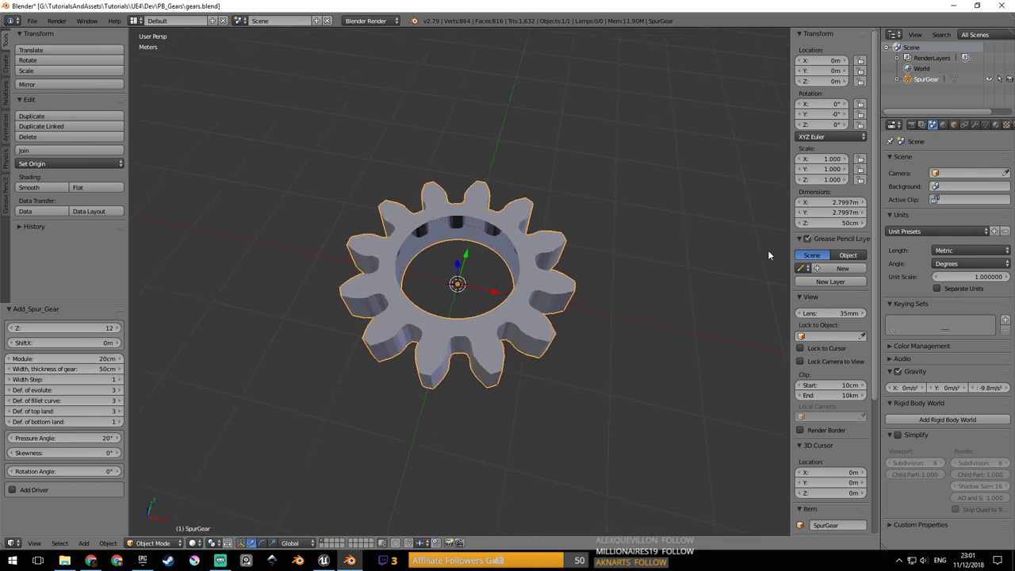
left_click_drag(106, 362, 94, 362)
middle_click_drag(473, 350, 411, 326)
left_click(89, 361)
type("5")
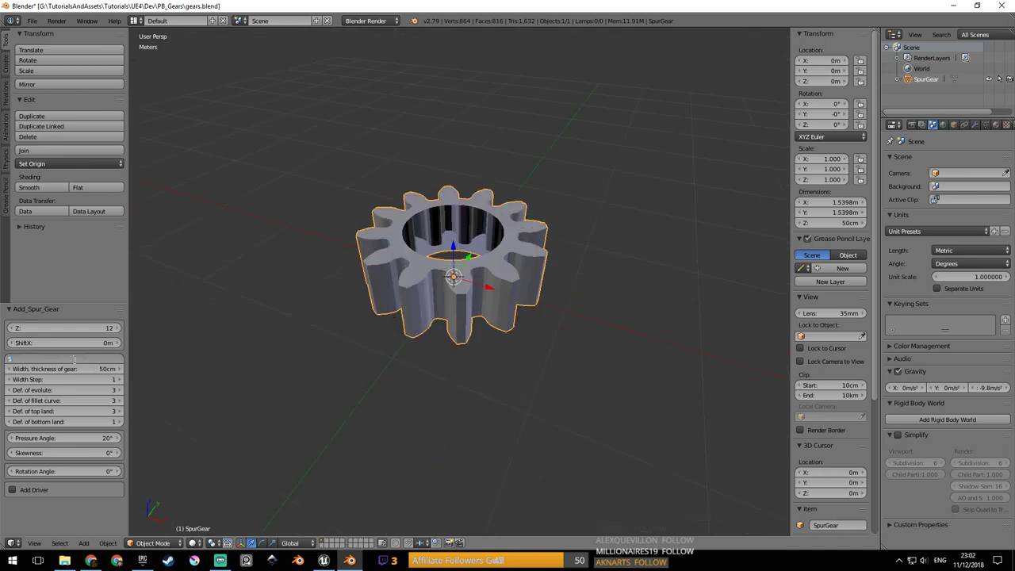
key("Return")
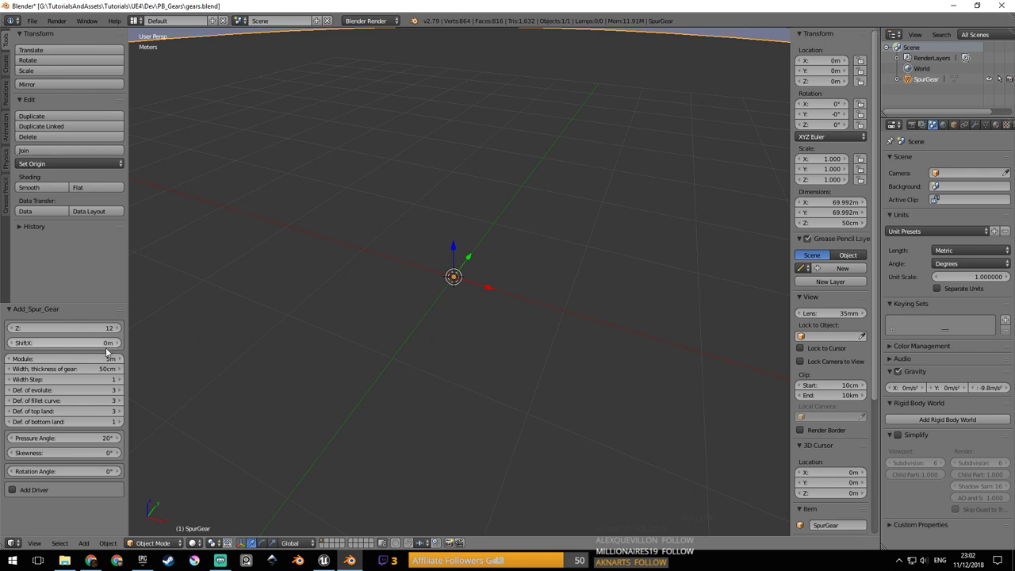
left_click(67, 358)
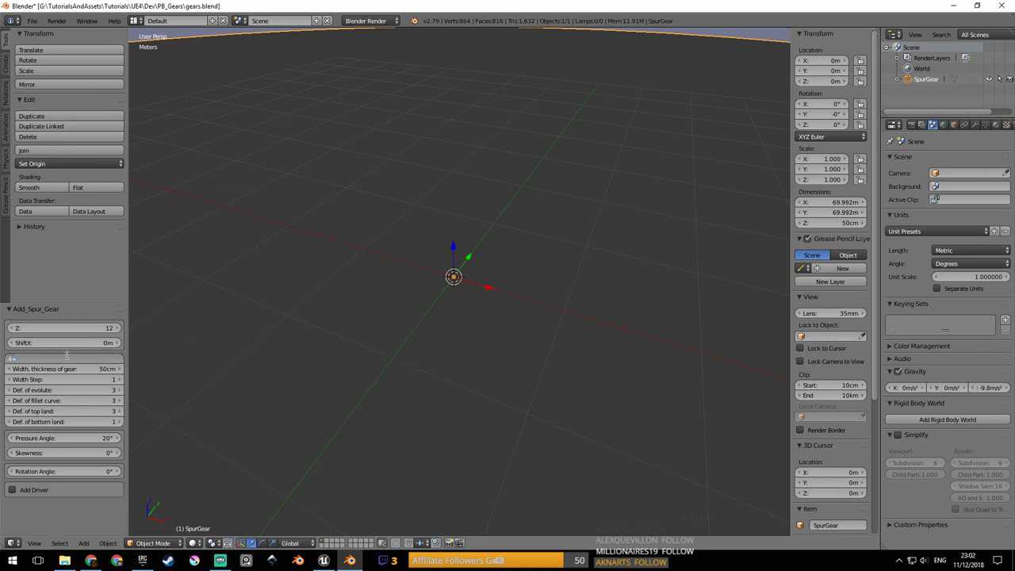
type("5cm")
key("Return")
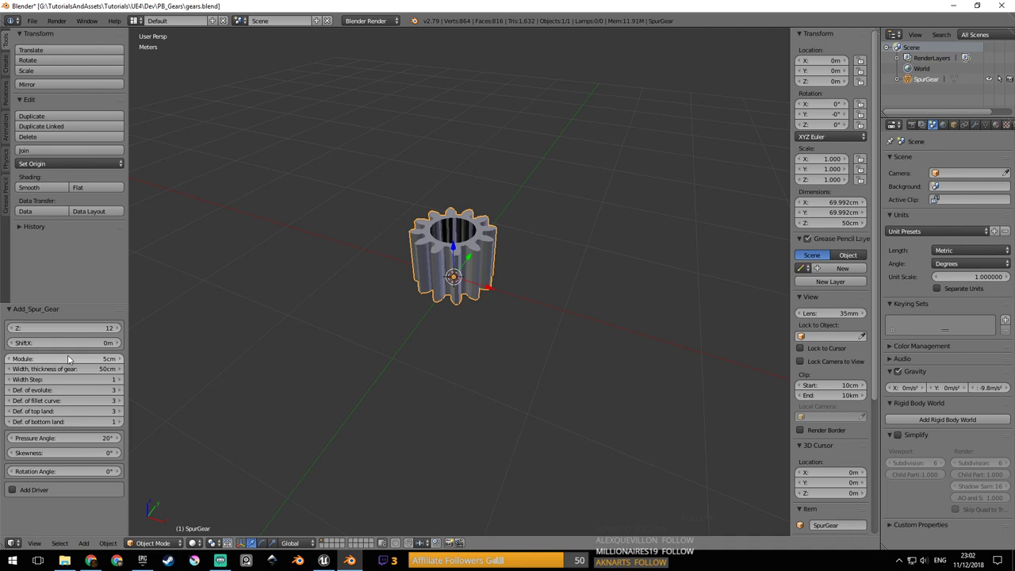
Set the spur gear's width (thickness) to 10 cm.
middle_click_drag(463, 260, 502, 242)
scroll(461, 372, "up", 3)
scroll(491, 262, "up", 1)
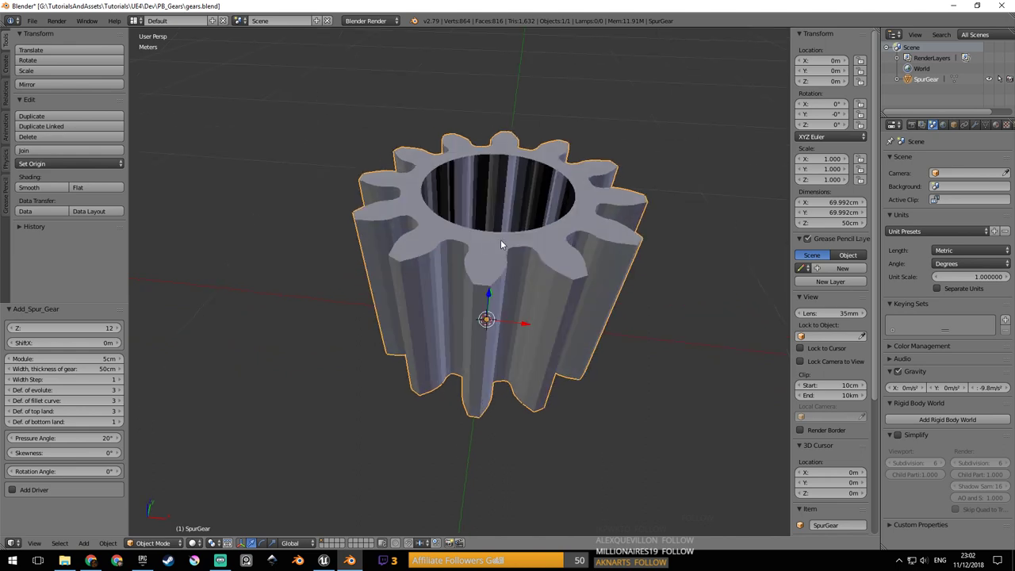
middle_click_drag(689, 239, 640, 240, "shift")
middle_click_drag(514, 324, 504, 305)
scroll(504, 305, "down", 3)
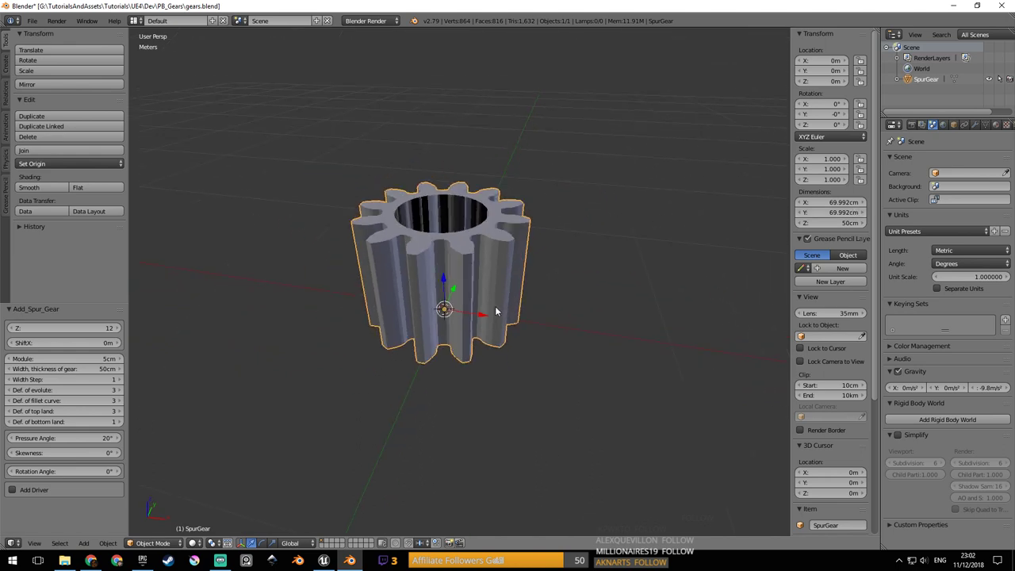
left_click_drag(67, 368, 15, 370)
left_click(75, 372)
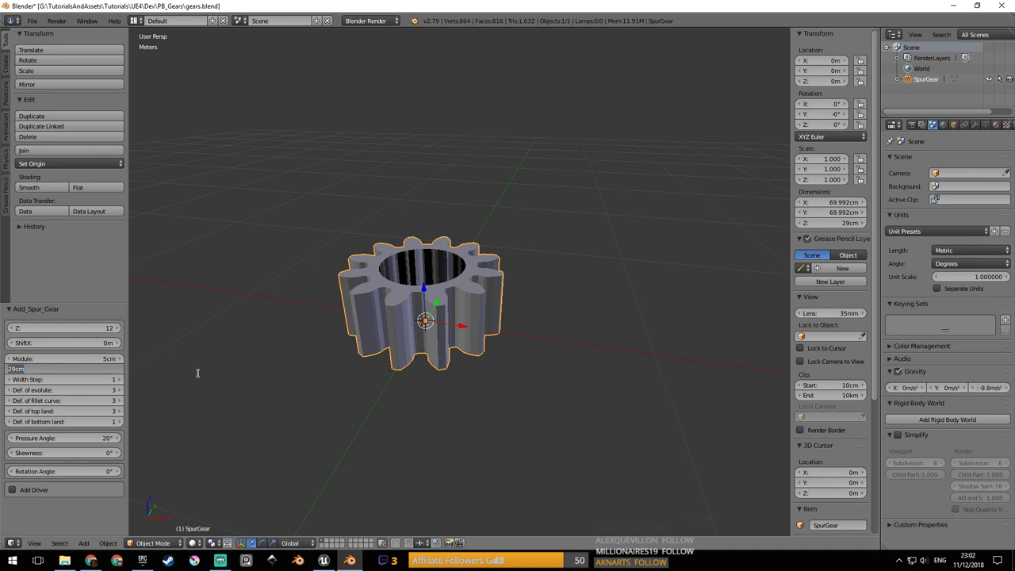
type("10")
key("Return")
left_click(91, 369)
type("1")
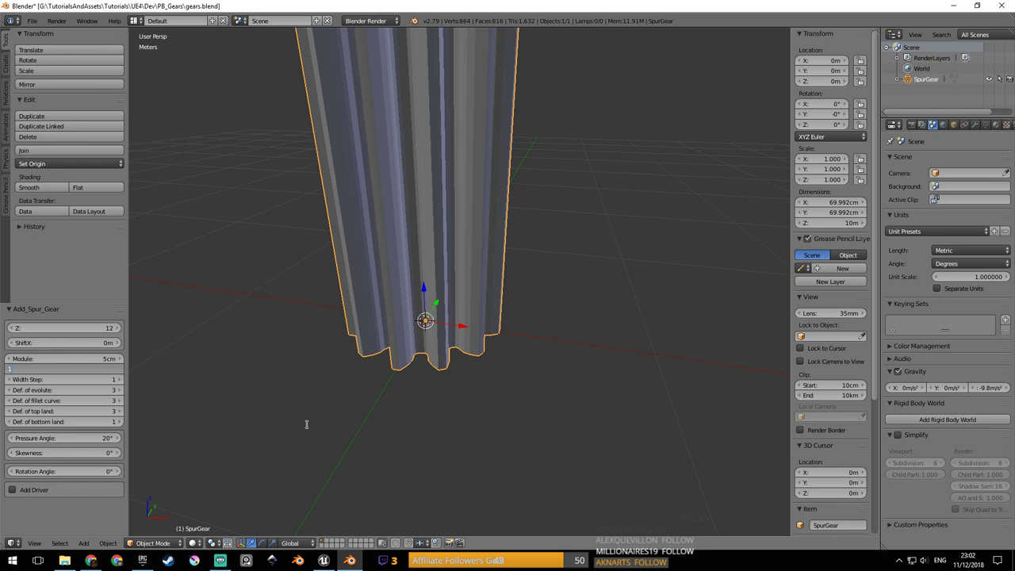
type("0cm")
key("Return")
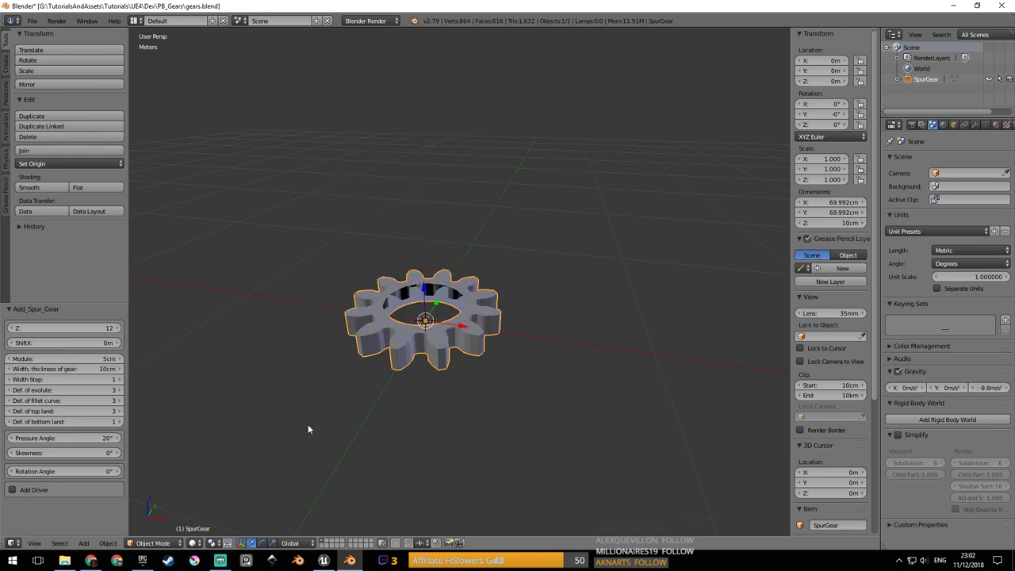
Inspect the gear from both sides and try its Add Driver option.
middle_click_drag(578, 290, 490, 399)
scroll(574, 303, "up", 3)
scroll(480, 346, "up", 4)
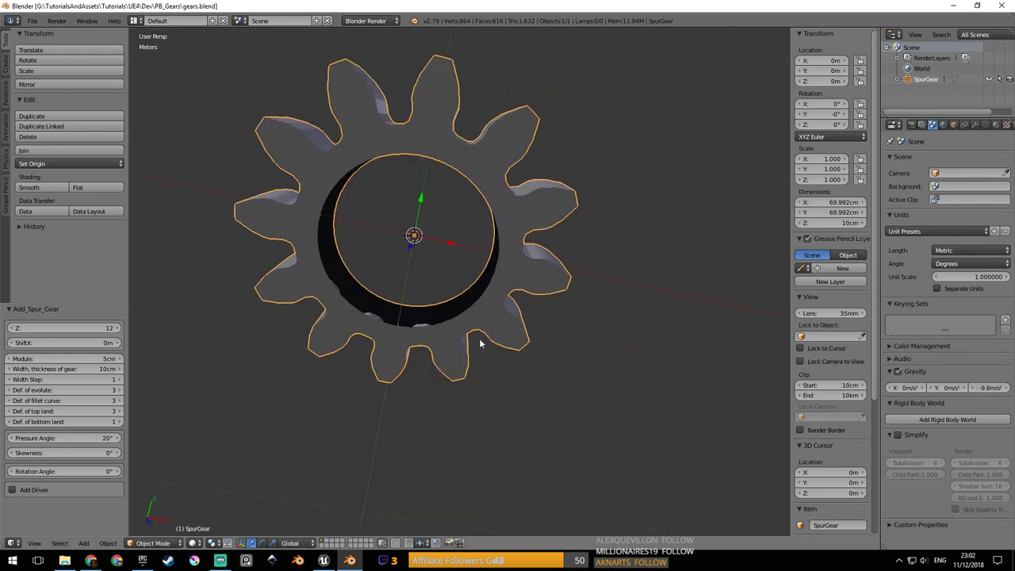
middle_click_drag(469, 363, 547, 410)
middle_click_drag(532, 270, 462, 304)
scroll(535, 184, "down", 3)
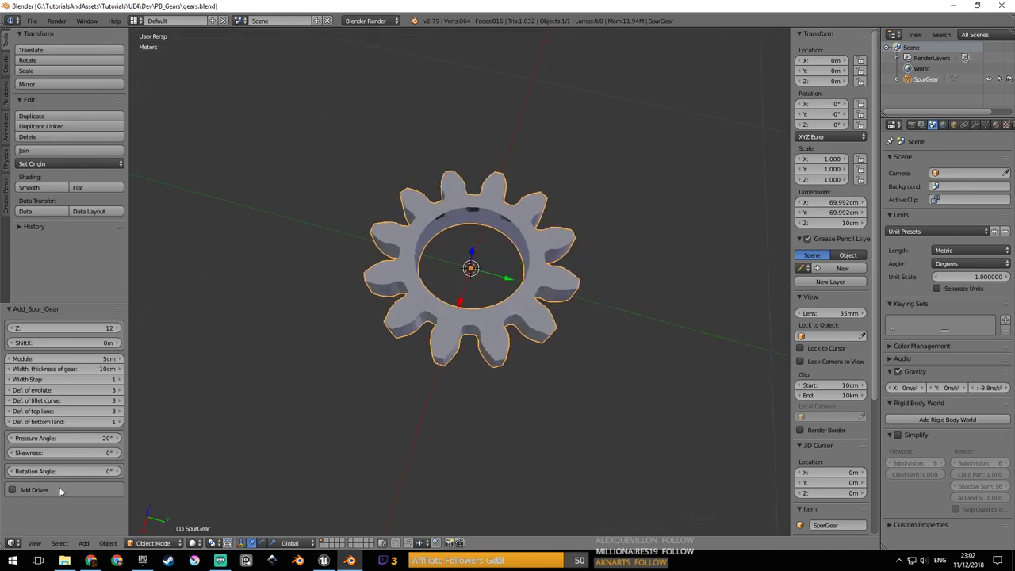
left_click(12, 490)
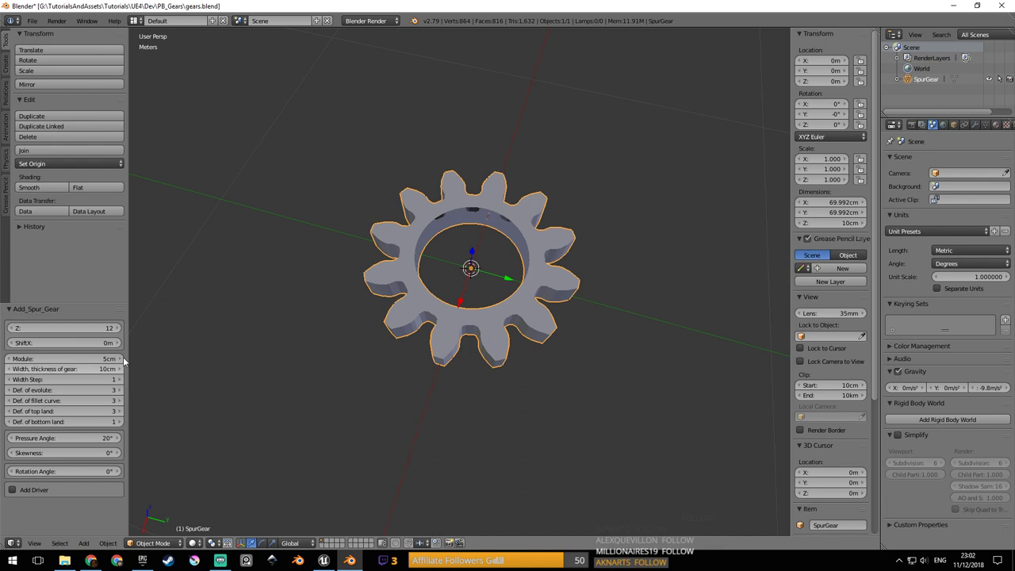
Make the Add Spur Gear settings area taller and wider, keeping its options expanded.
left_click_drag(84, 304, 84, 240)
left_click_drag(128, 293, 149, 292)
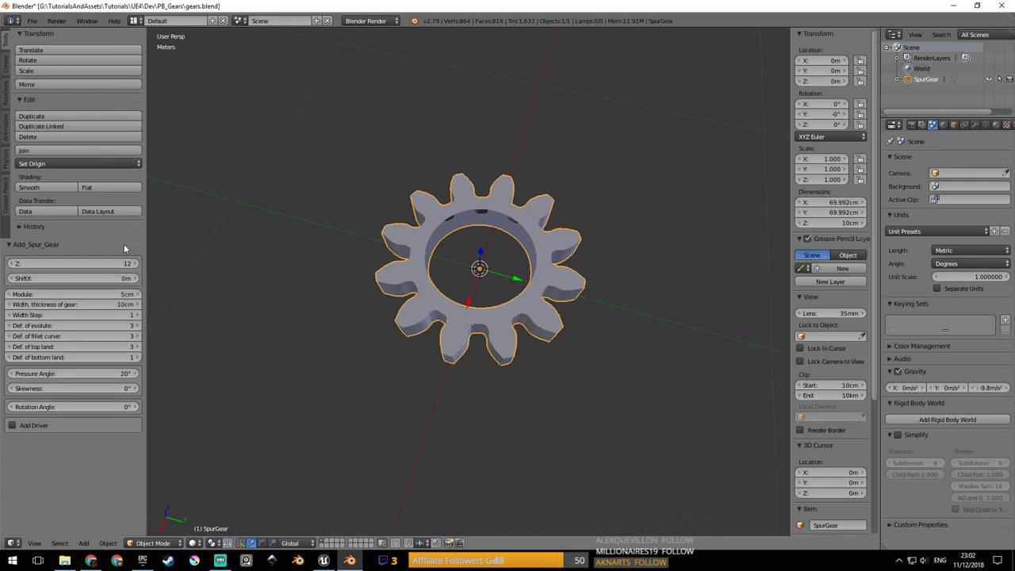
left_click(103, 243)
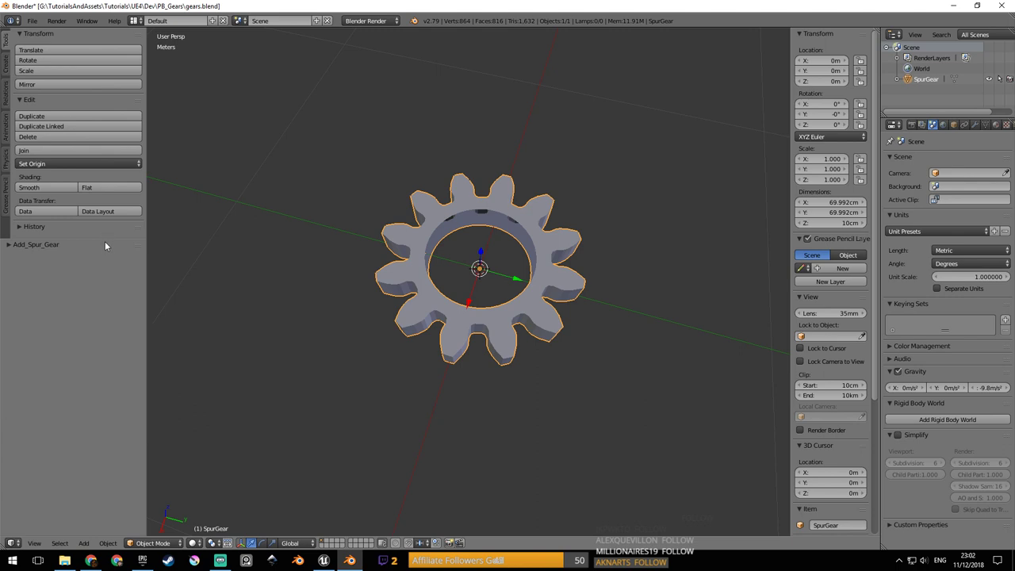
left_click(105, 245)
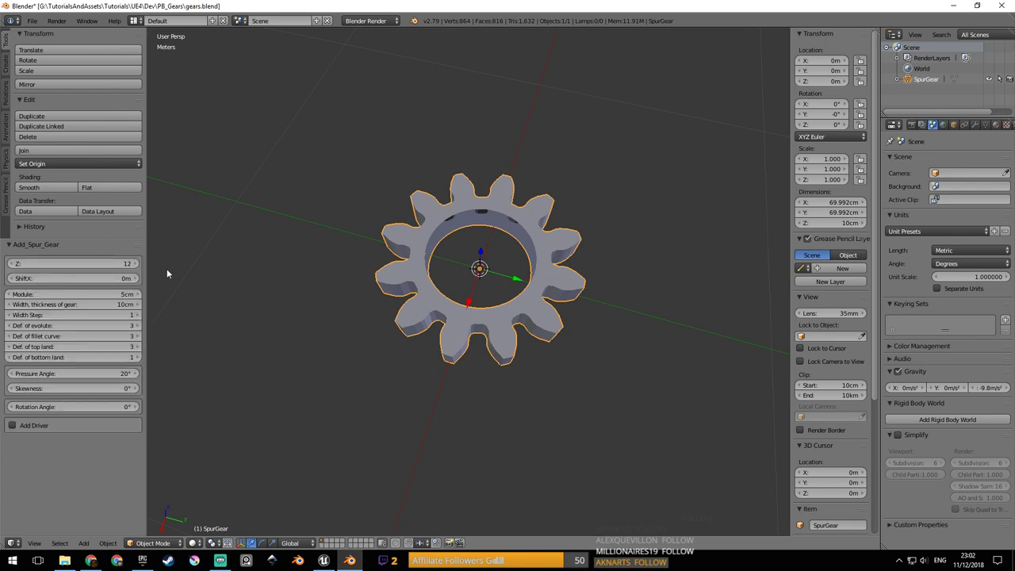
Try a Z value of 21 teeth for the spur gear.
left_click_drag(146, 278, 107, 263)
left_click(107, 263)
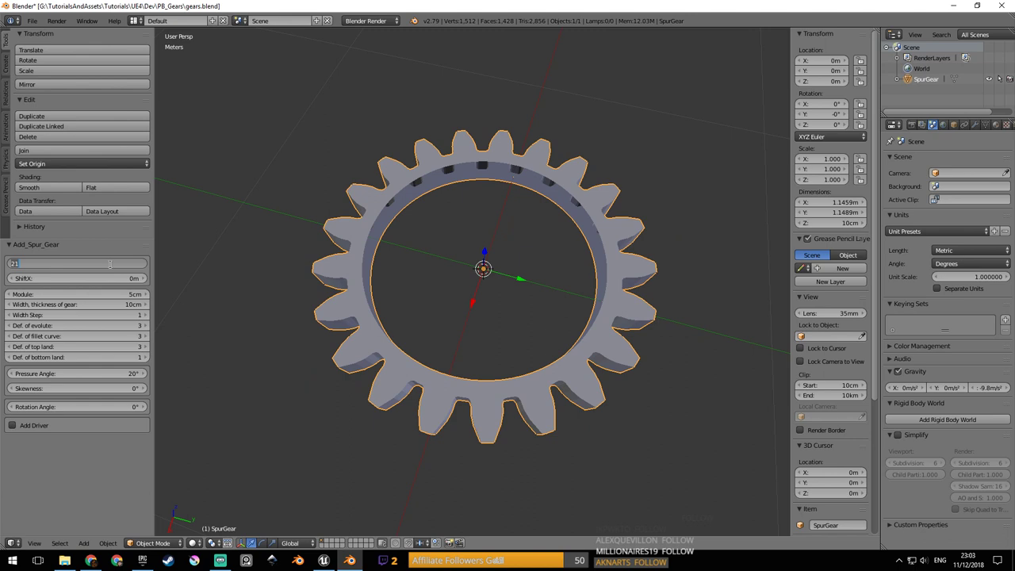
left_click(209, 287)
Set the spur gear's Z value to 20 teeth.
scroll(403, 339, "down", 3)
middle_click_drag(423, 341, 395, 320, "shift")
mouse_move(468, 343)
middle_mouse_down()
mouse_move(421, 355)
mouse_move(480, 330)
middle_mouse_up()
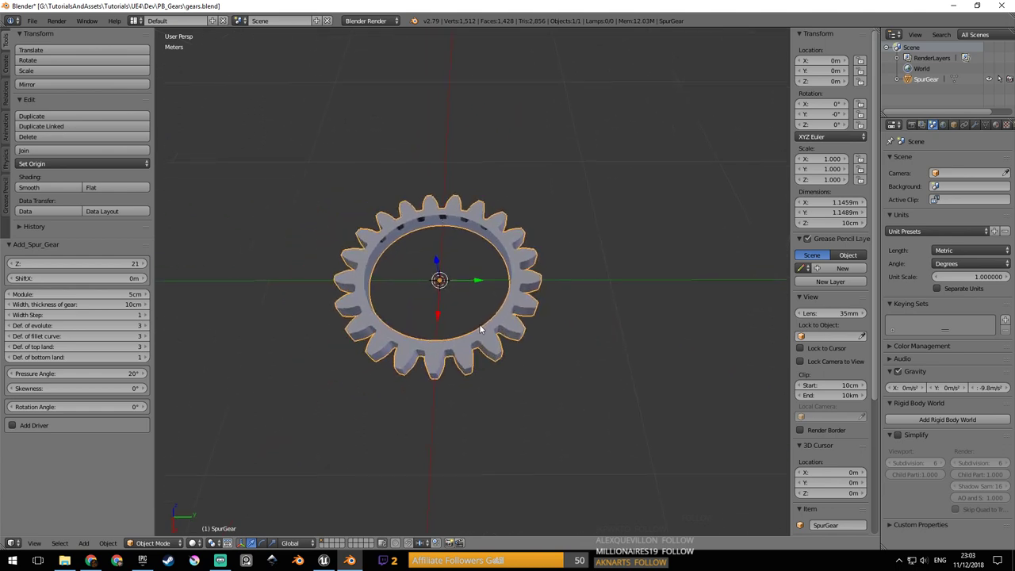
scroll(480, 329, "up", 1)
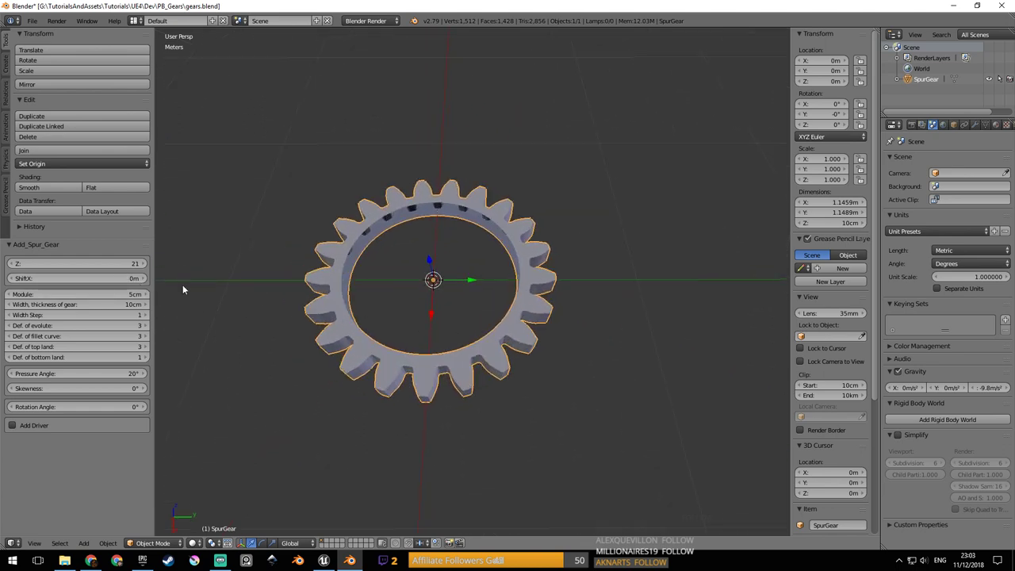
scroll(476, 325, "down", 2)
middle_click_drag(535, 319, 476, 291)
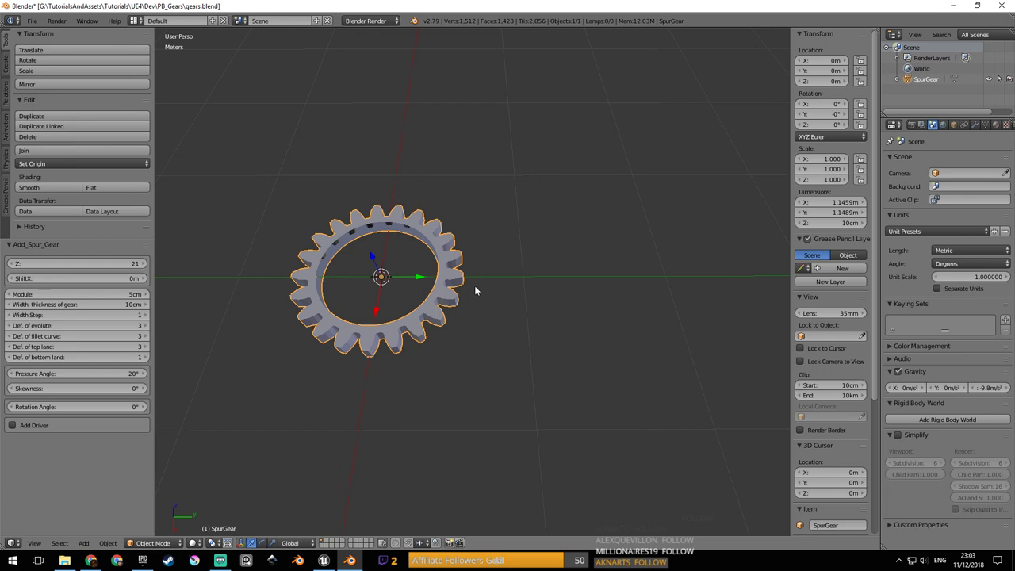
middle_click_drag(402, 283, 443, 282)
left_click(125, 265)
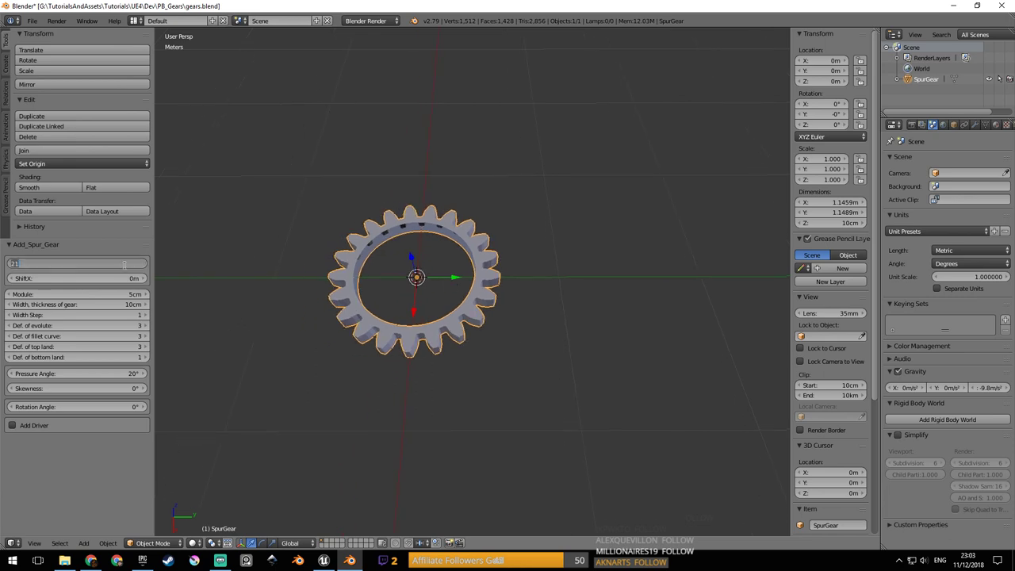
type("20")
key("Return")
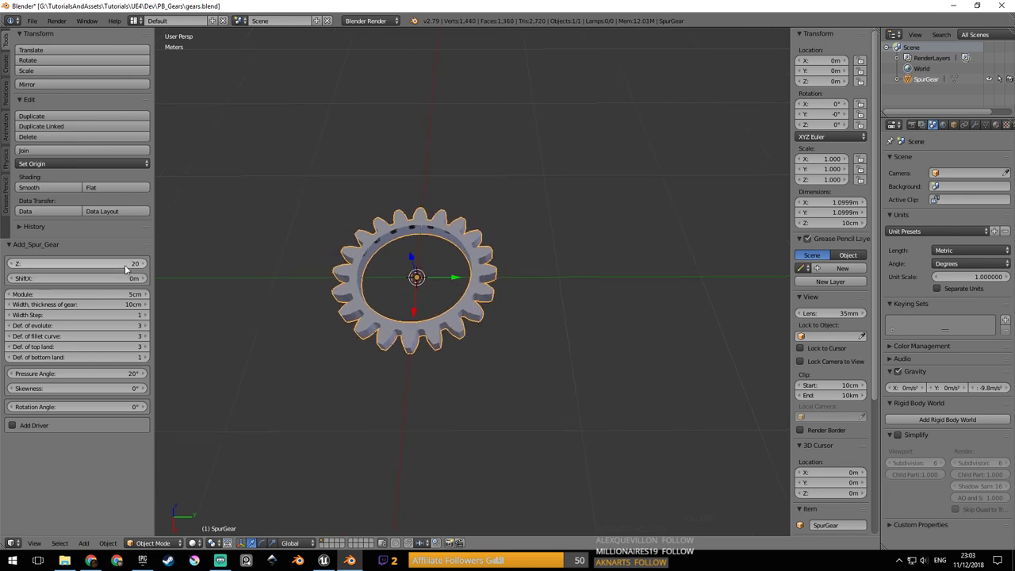
Save gears.blend over the existing file.
middle_click_drag(557, 202, 544, 259)
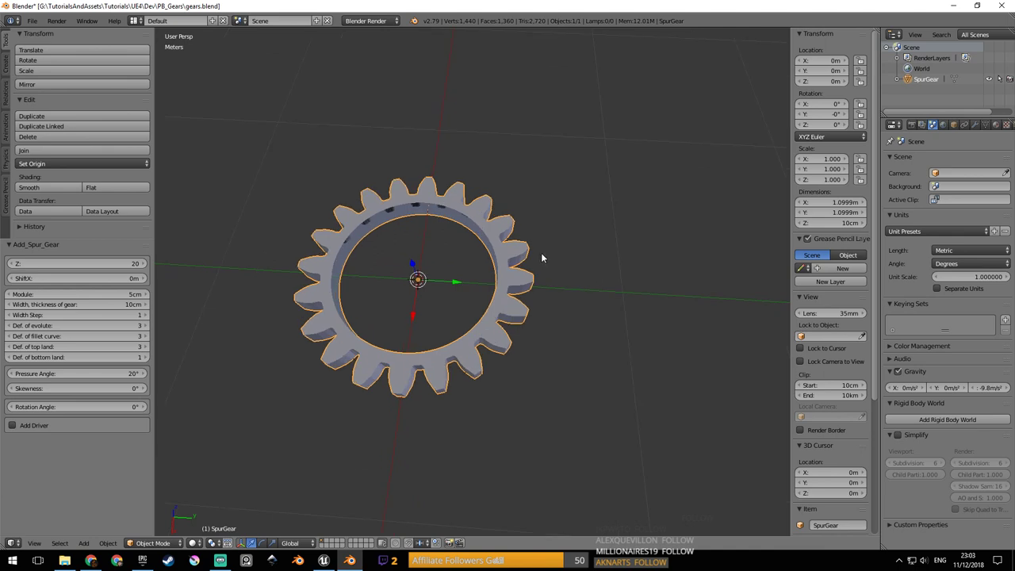
key("ctrl+s")
left_click(544, 256)
middle_click_drag(543, 256, 442, 276)
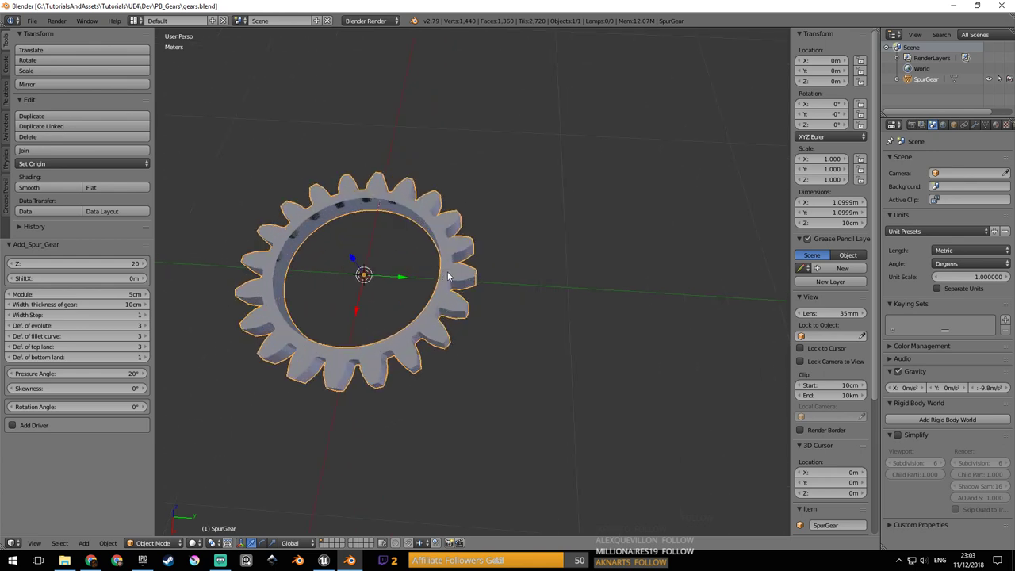
key("shift+d")
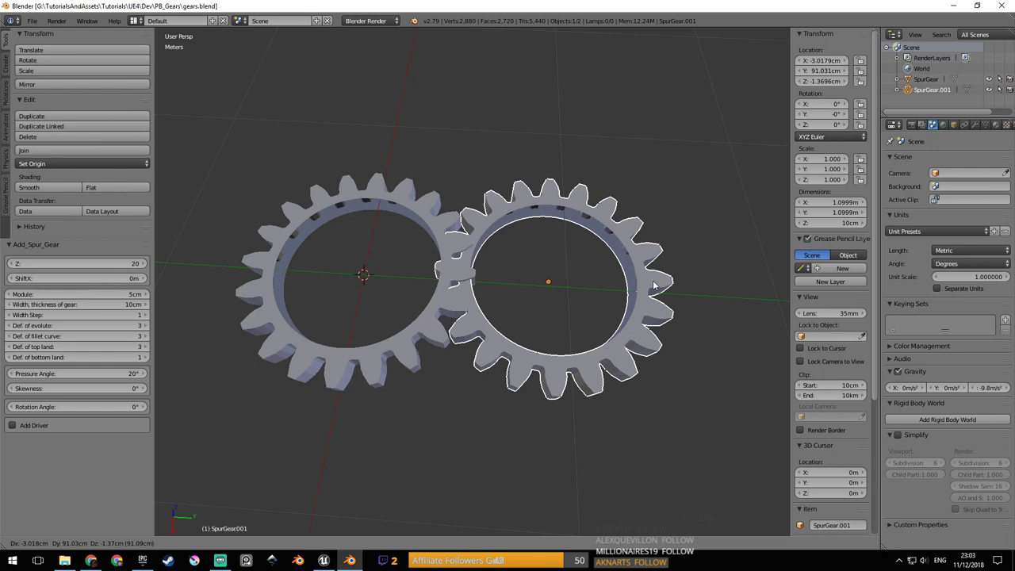
key("x")
key("Escape")
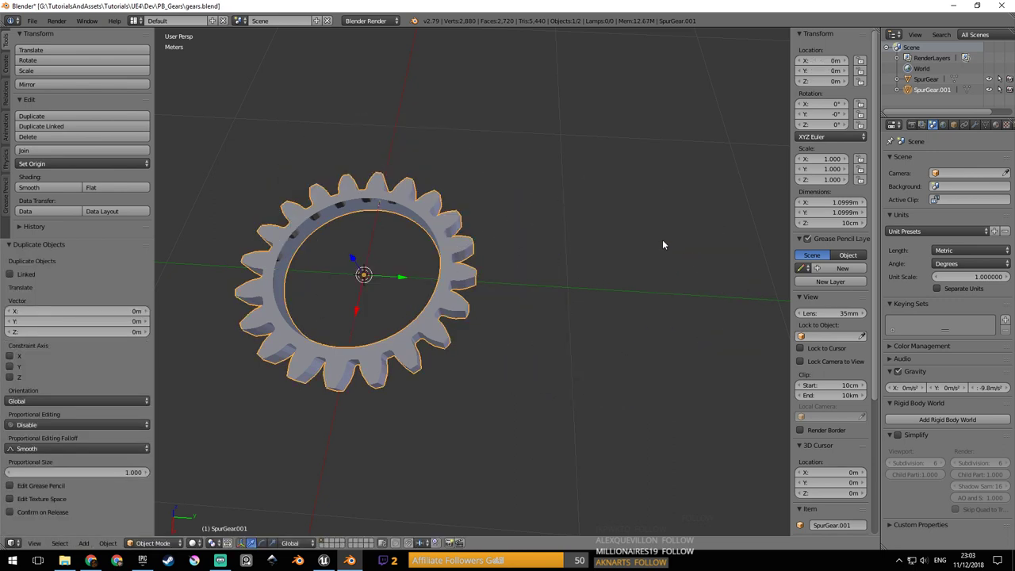
scroll(282, 295, "down", 3)
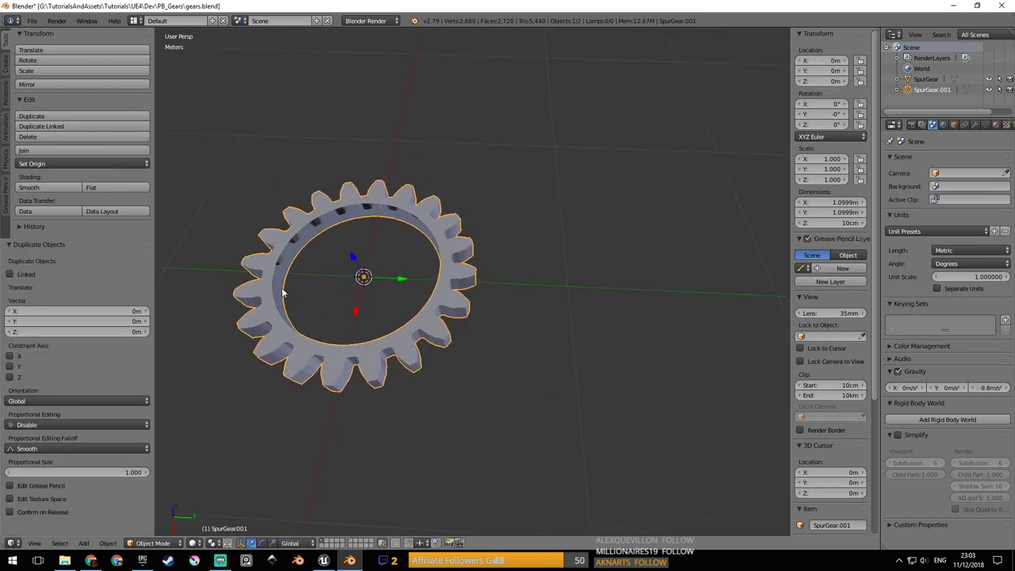
key("x")
left_click(315, 286)
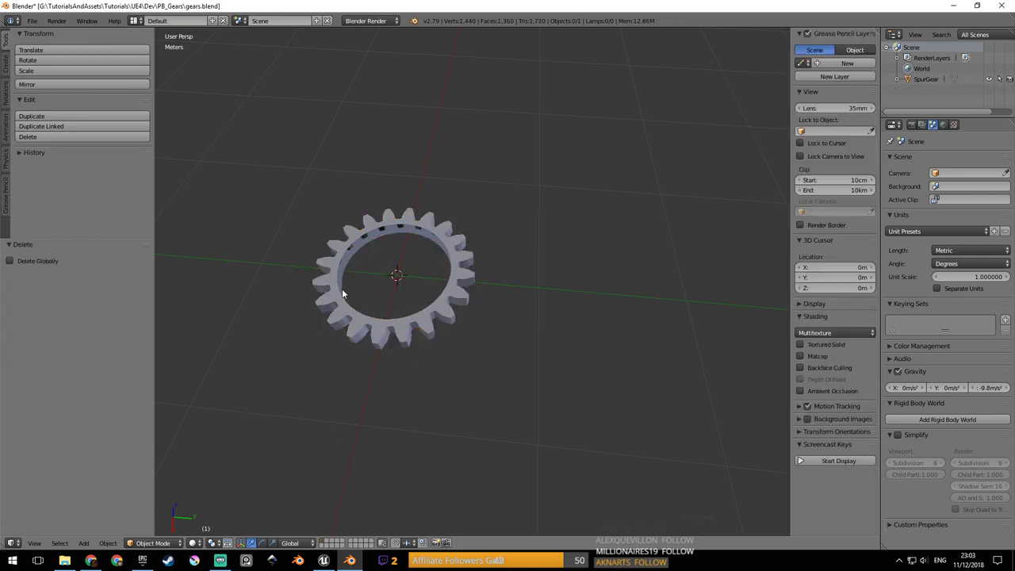
Select the spur gear and snap the 3D cursor to the world origin.
middle_click_drag(335, 294, 516, 310)
left_click(490, 295)
right_click(492, 294)
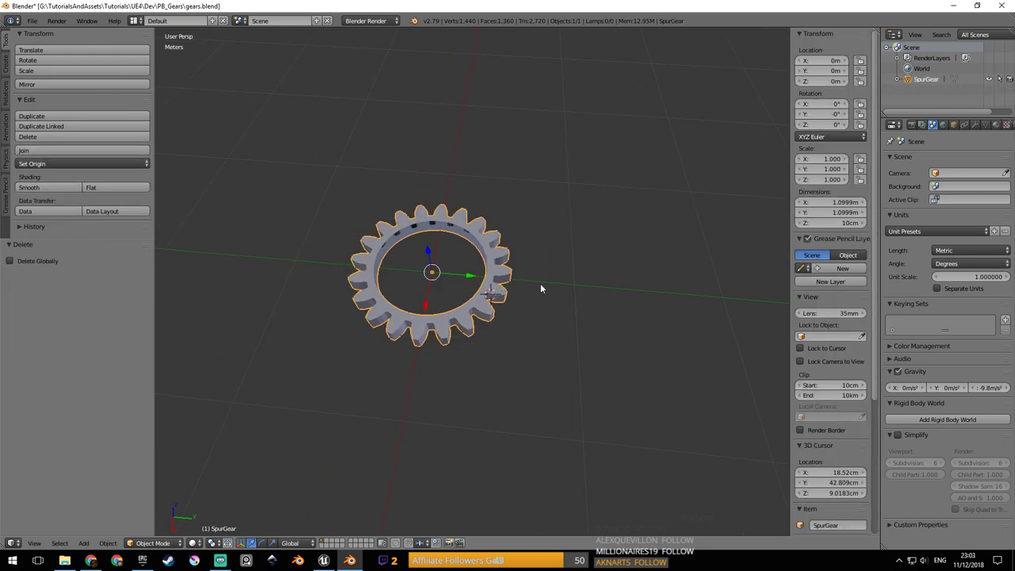
left_click(595, 283)
middle_click_drag(587, 288, 545, 284)
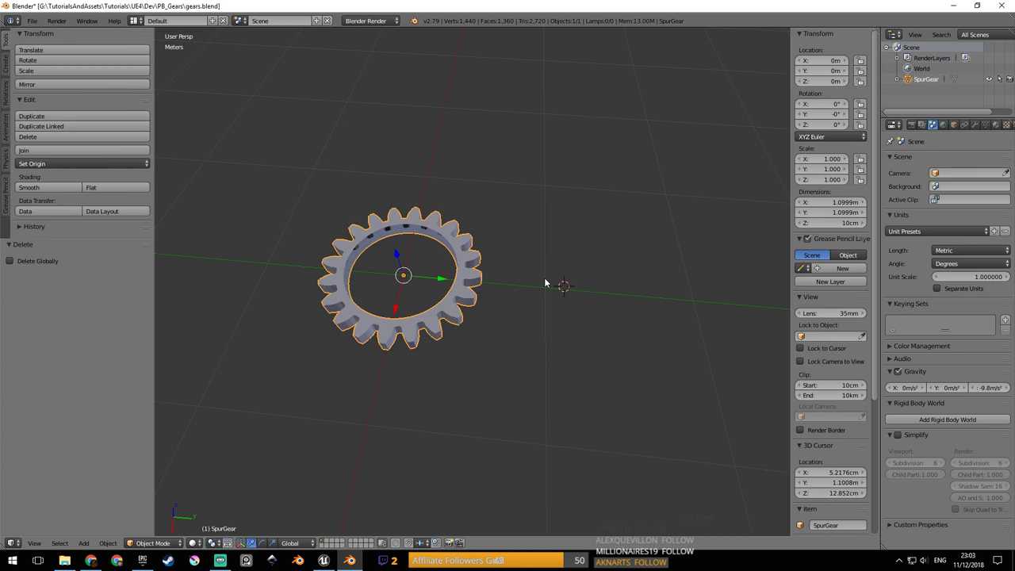
key("shift+s")
left_click(544, 278)
Move the spur gear along the Y axis by about -1.42 m.
middle_click_drag(538, 283, 511, 276)
key("g")
key("x")
key("y")
left_click(314, 265)
middle_click_drag(317, 267, 441, 316)
Add a second spur gear with GearGenMaster, with 12 teeth, a 5 cm module and 10 cm thickness, meshing with the selected gear.
key("shift+a")
mouse_move(471, 303)
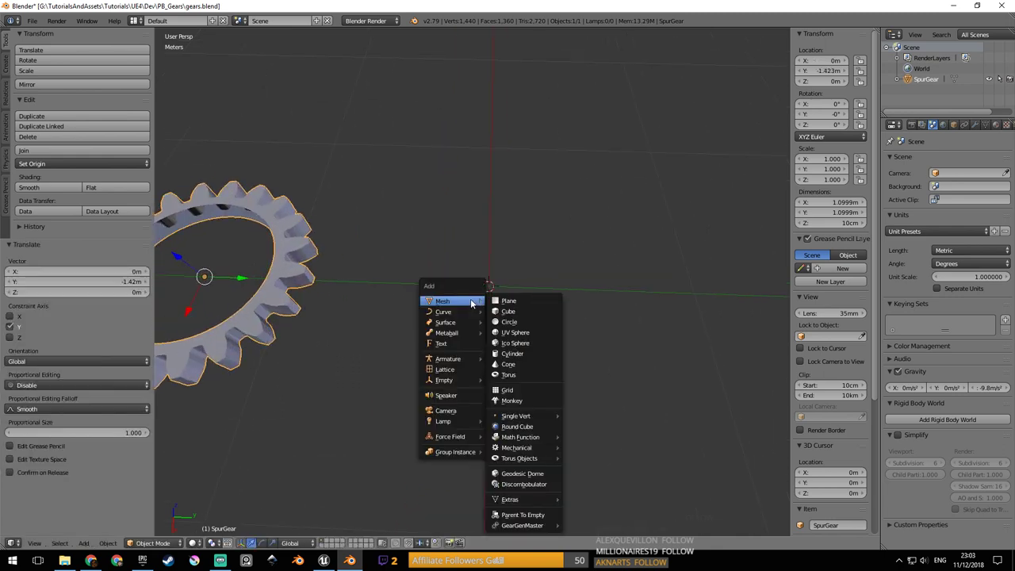
mouse_move(527, 527)
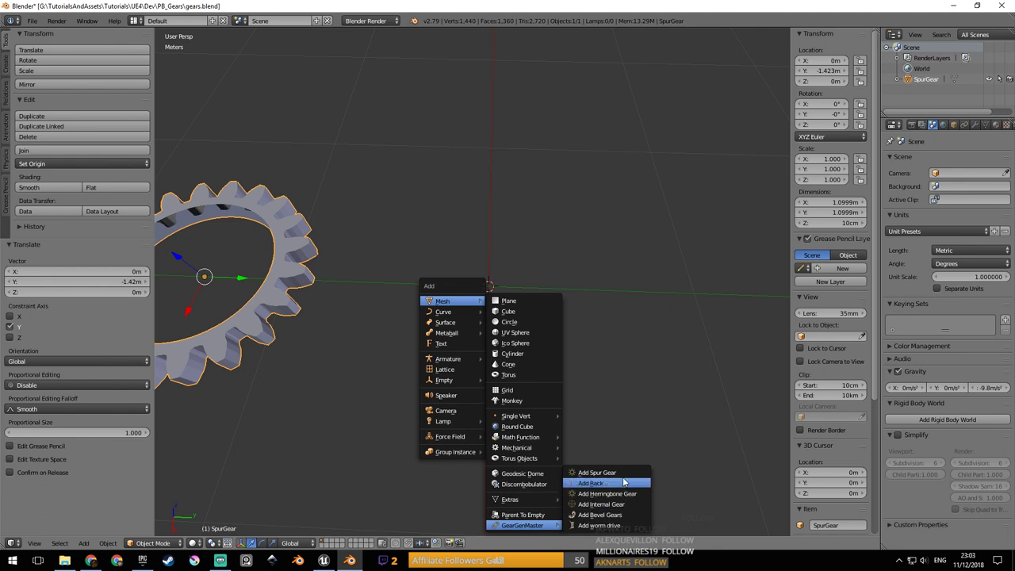
left_click(596, 473)
Examine from several angles and distances how the teeth of the large and small gears mesh.
middle_click_drag(367, 335, 483, 312)
scroll(492, 305, "up", 3)
scroll(506, 297, "down", 3)
scroll(549, 297, "up", 5)
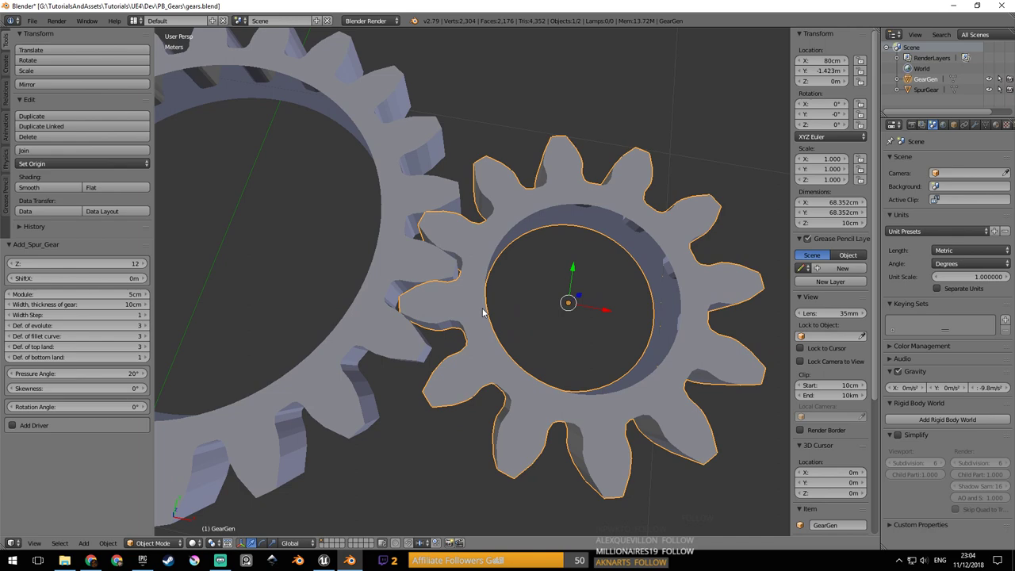
middle_click_drag(483, 312, 508, 318)
scroll(510, 318, "down", 5)
scroll(511, 319, "up", 3)
scroll(512, 319, "down", 2)
mouse_move(512, 319)
middle_mouse_down()
mouse_move(570, 302)
mouse_move(422, 294)
mouse_move(467, 312)
mouse_move(561, 309)
mouse_move(484, 328)
mouse_move(484, 312)
mouse_move(521, 314)
mouse_move(520, 305)
middle_mouse_up()
scroll(424, 301, "up", 4)
scroll(468, 311, "down", 2)
scroll(484, 312, "down", 4)
scroll(470, 316, "up", 3)
scroll(520, 306, "up", 3)
scroll(521, 307, "down", 4)
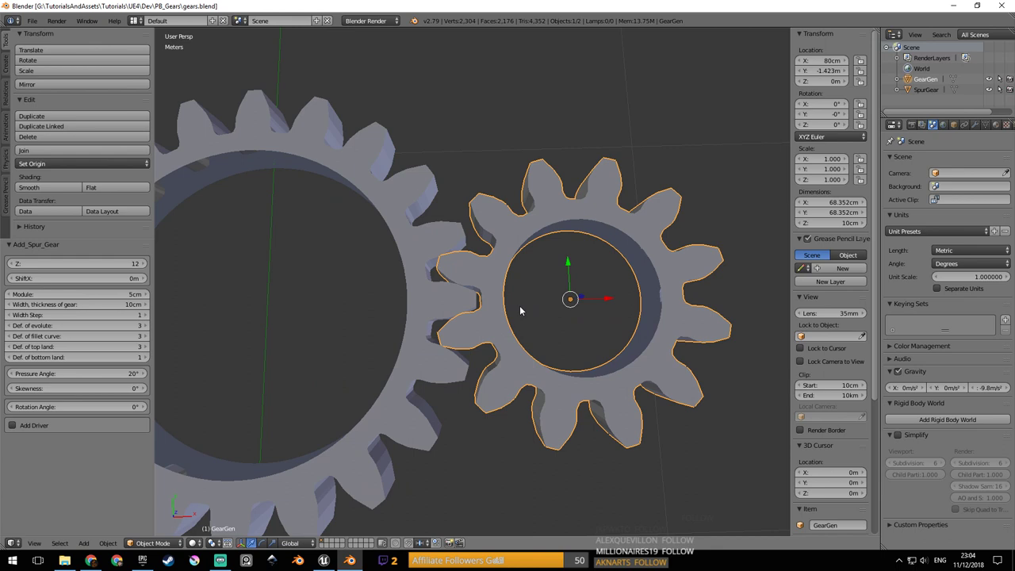
middle_click_drag(506, 301, 393, 291)
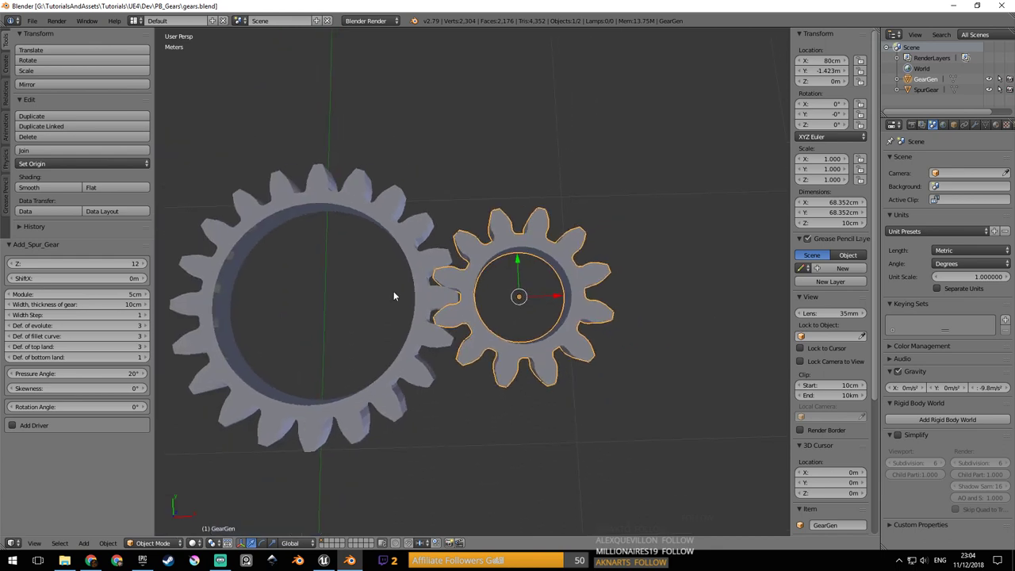
Reselect the small 12-tooth gear and save gears.blend over the existing file.
right_click(216, 276)
right_click(477, 269)
middle_click_drag(554, 353, 529, 377)
key("ctrl+s")
left_click(551, 335)
Inspect the contact between the two gears up close and save the file again.
scroll(494, 361, "up", 1)
middle_click_drag(436, 355, 509, 330, "shift")
scroll(490, 334, "up", 4)
scroll(503, 331, "down", 5)
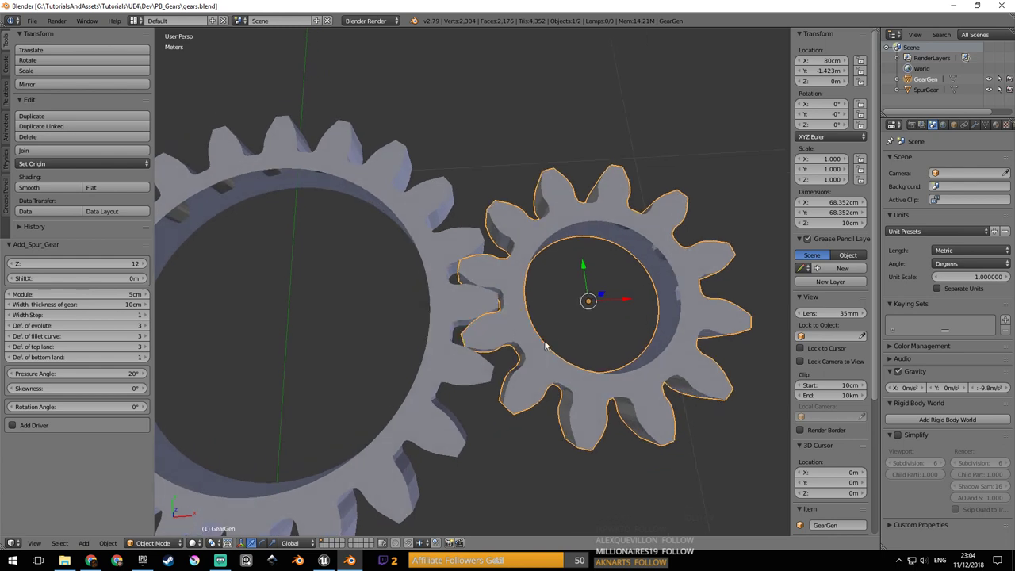
scroll(546, 349, "down", 4)
middle_click_drag(546, 344, 480, 327)
scroll(555, 338, "up", 4)
key("ctrl+s")
left_click(534, 328)
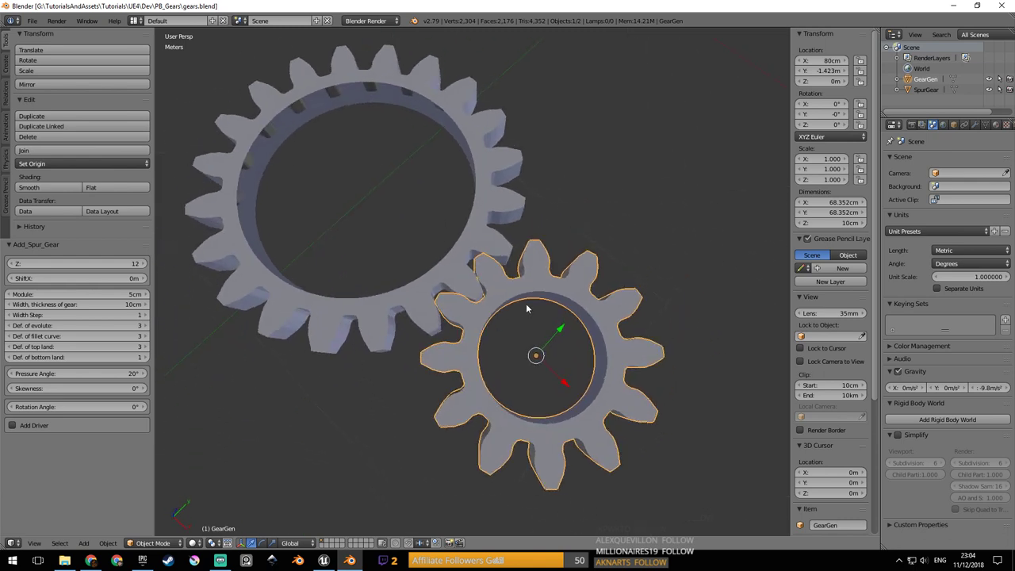
Examine the size and tooth fit of the gear pair from different angles.
middle_click_drag(526, 307, 545, 304)
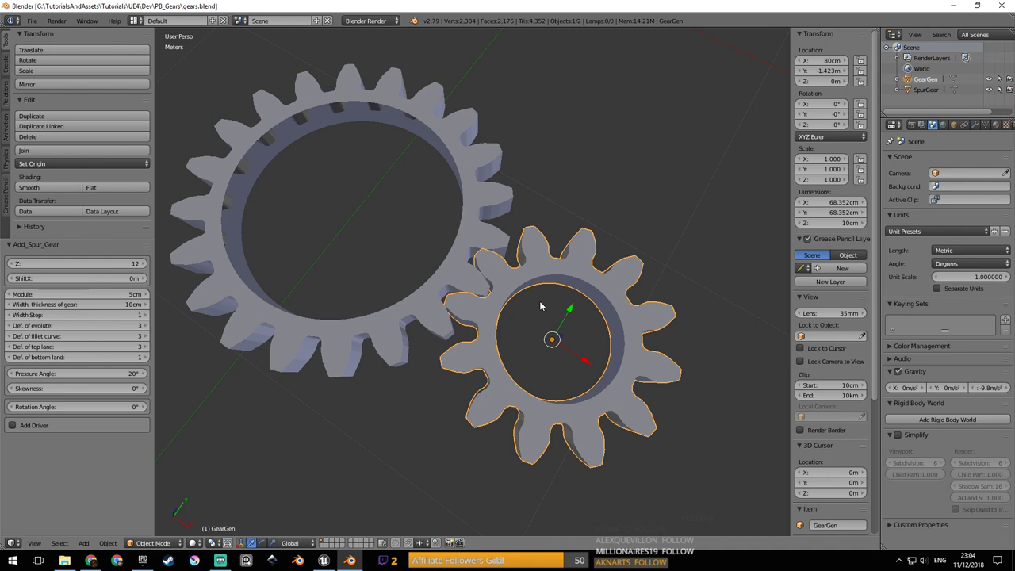
middle_click_drag(505, 281, 532, 280)
scroll(519, 284, "up", 1)
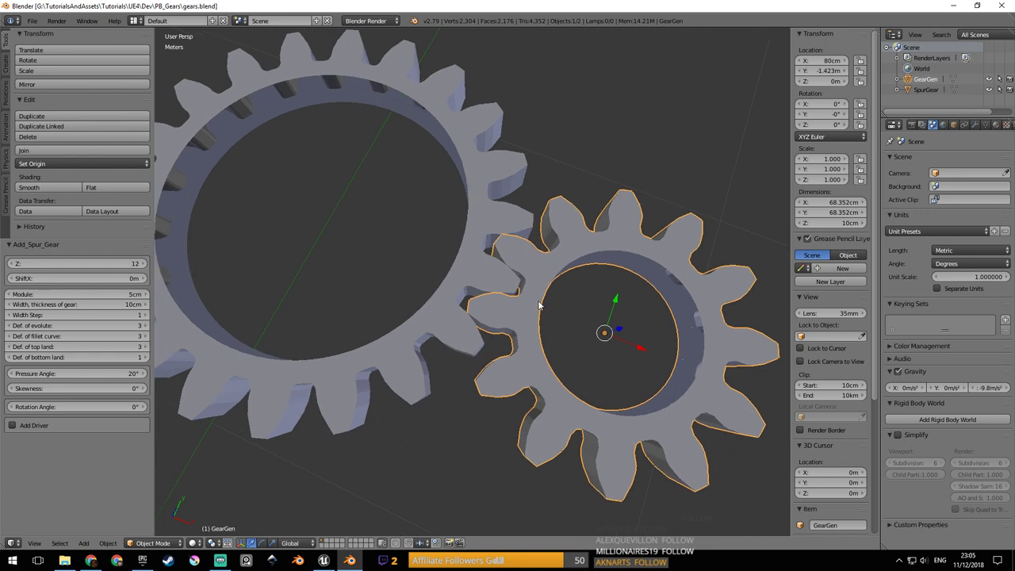
scroll(547, 309, "down", 3)
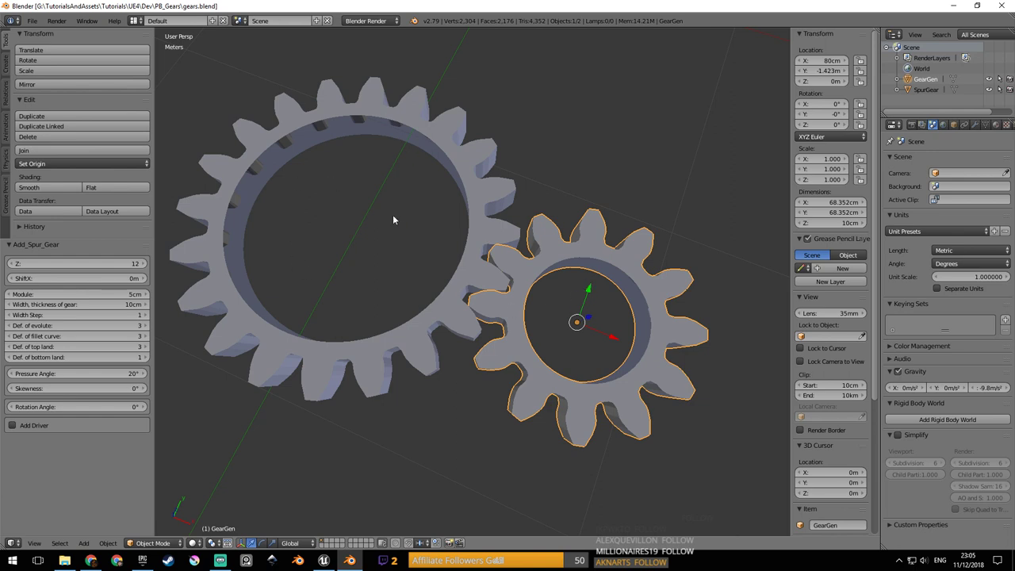
middle_click_drag(378, 196, 380, 210, "shift")
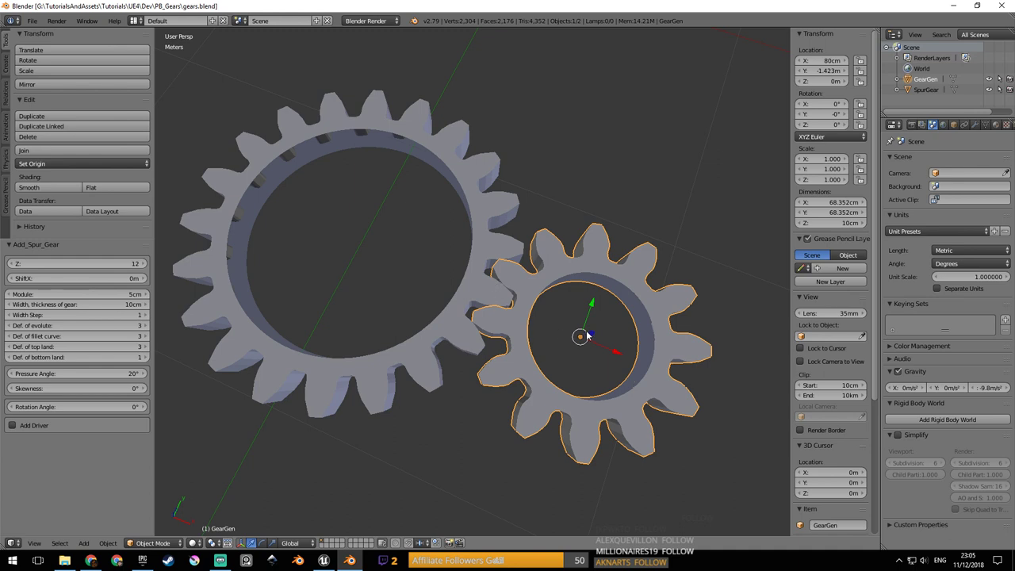
middle_click_drag(588, 337, 522, 303)
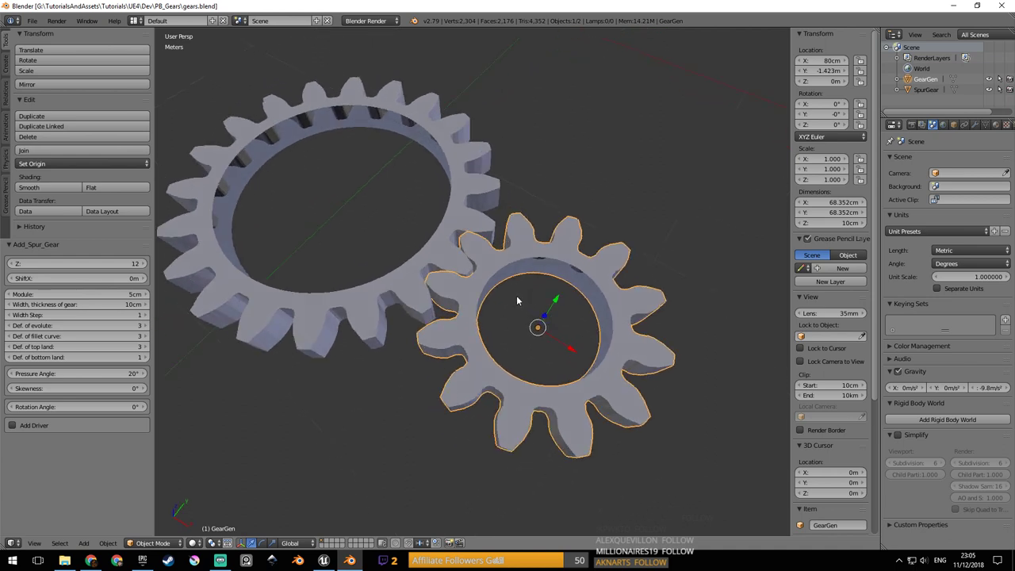
middle_click_drag(516, 295, 537, 296)
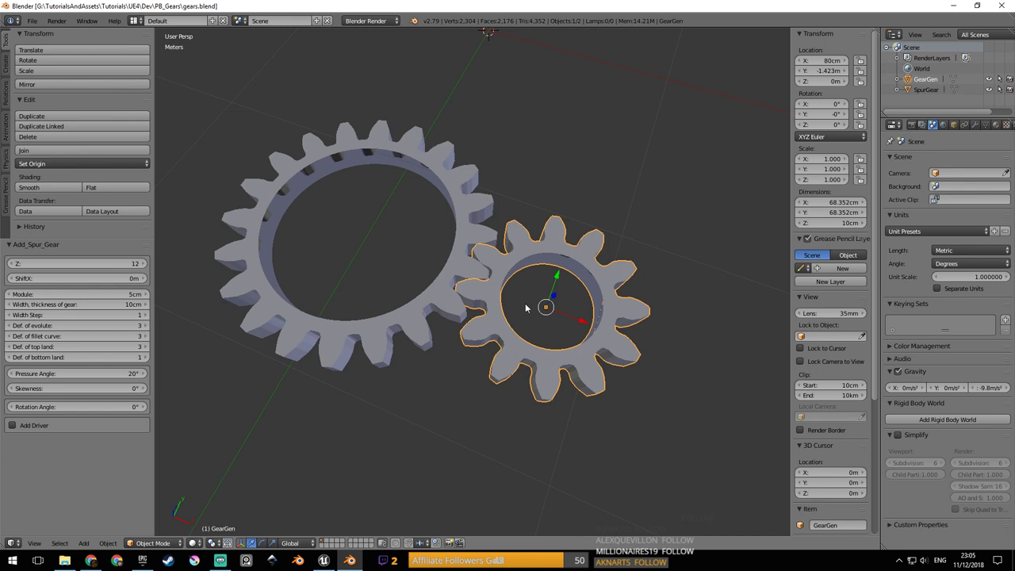
middle_click_drag(513, 300, 471, 303)
scroll(483, 318, "up", 1)
scroll(481, 318, "up", 1)
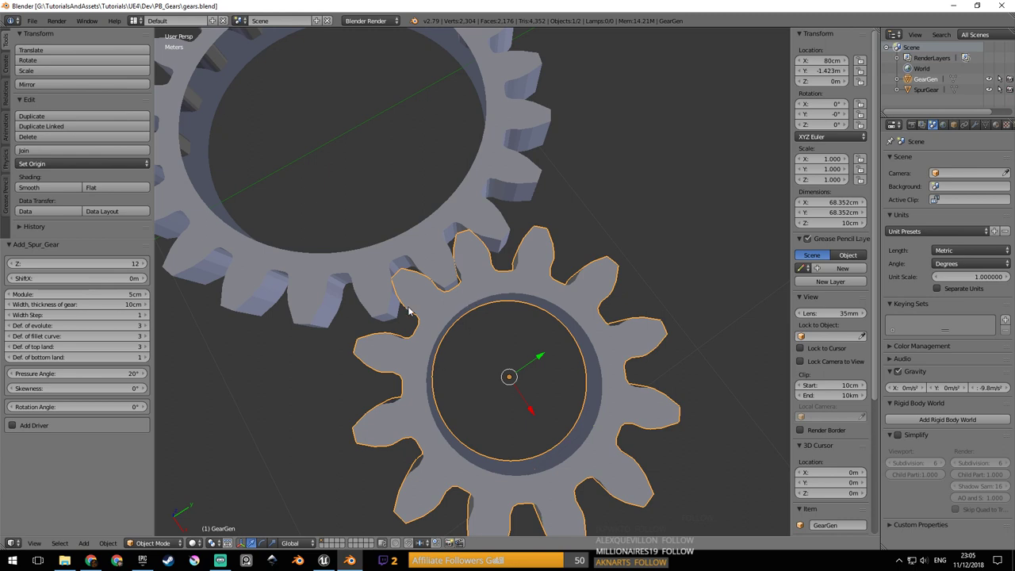
middle_click_drag(540, 273, 559, 279)
Save gears.blend again with the gear pair in its current placement.
key("ctrl+s")
left_click(557, 268)
scroll(552, 273, "up", 3)
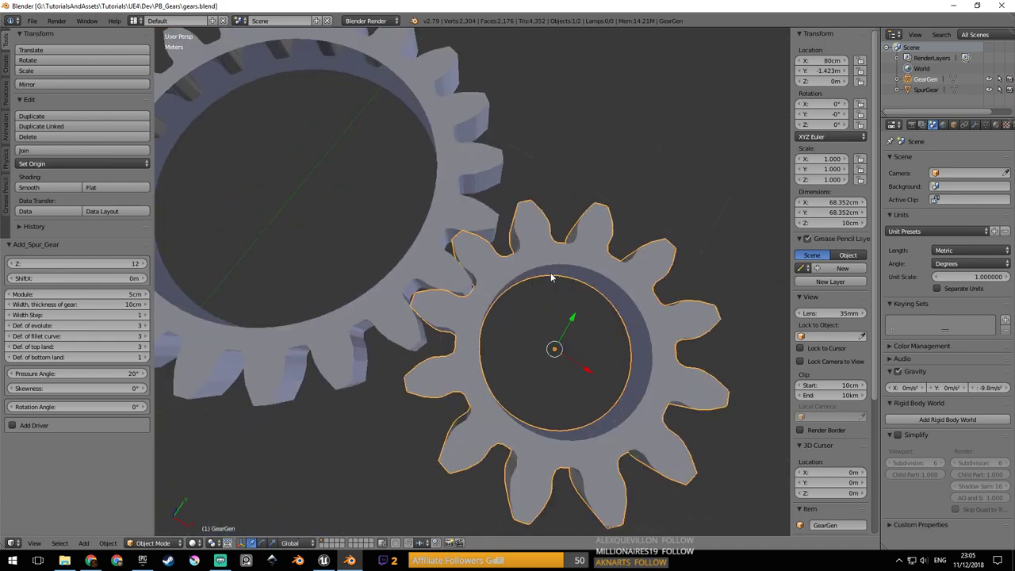
middle_click_drag(510, 282, 589, 336)
scroll(554, 288, "down", 3)
right_click(462, 286, "shift")
right_click(548, 341)
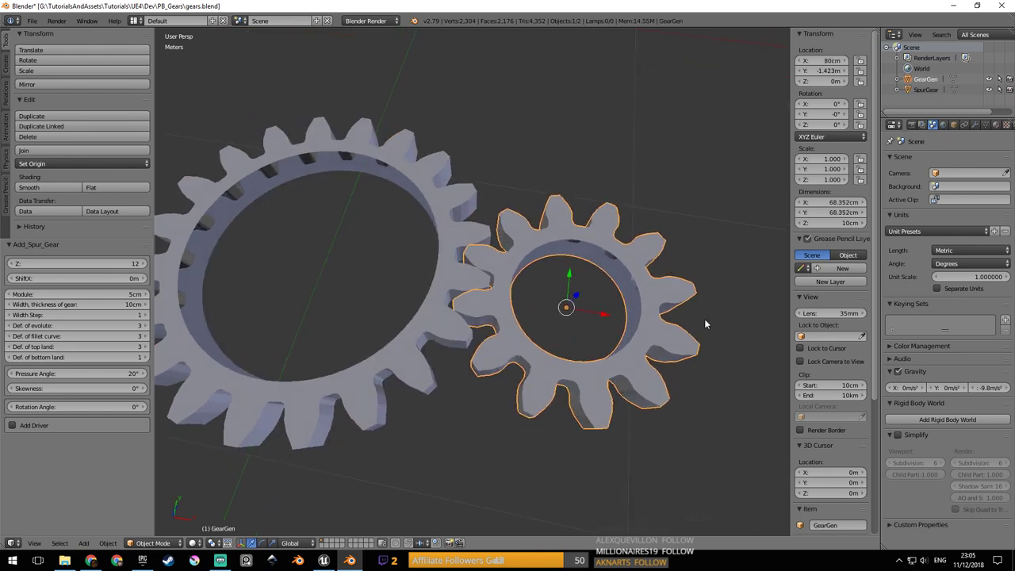
key("g")
key("x")
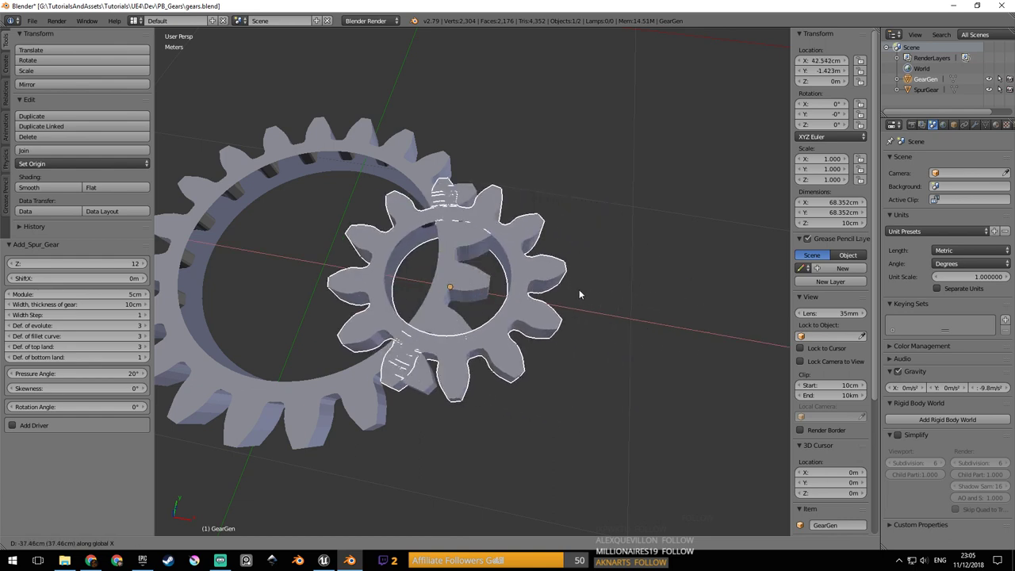
key("Escape")
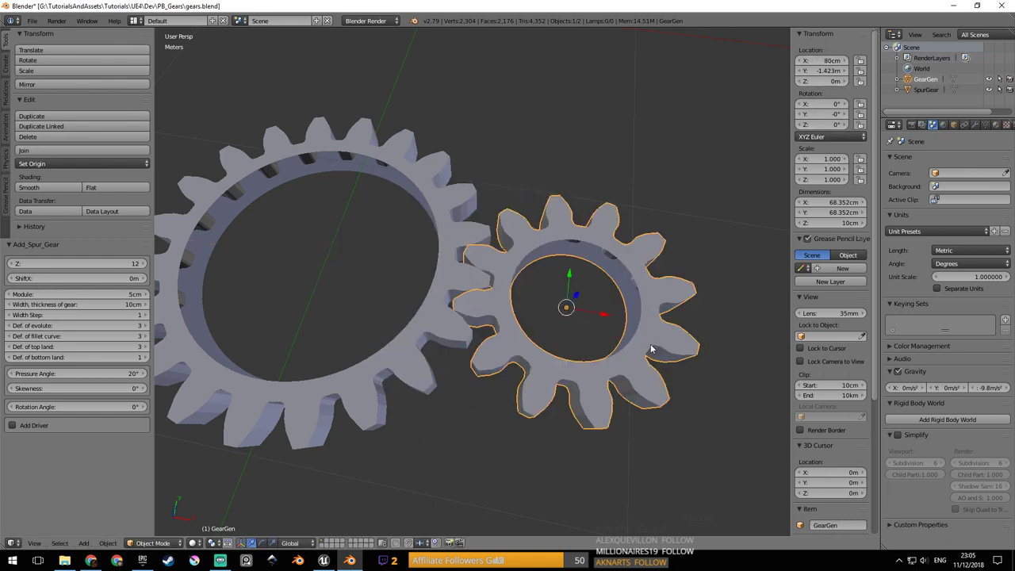
Select the large gear and save gears.blend.
right_click(438, 302)
middle_click_drag(388, 302, 515, 333, "shift")
key("ctrl+s")
left_click(428, 304)
Select both gears, move them together along the Y axis by about -1.42 m, and save the file.
scroll(519, 337, "down", 6)
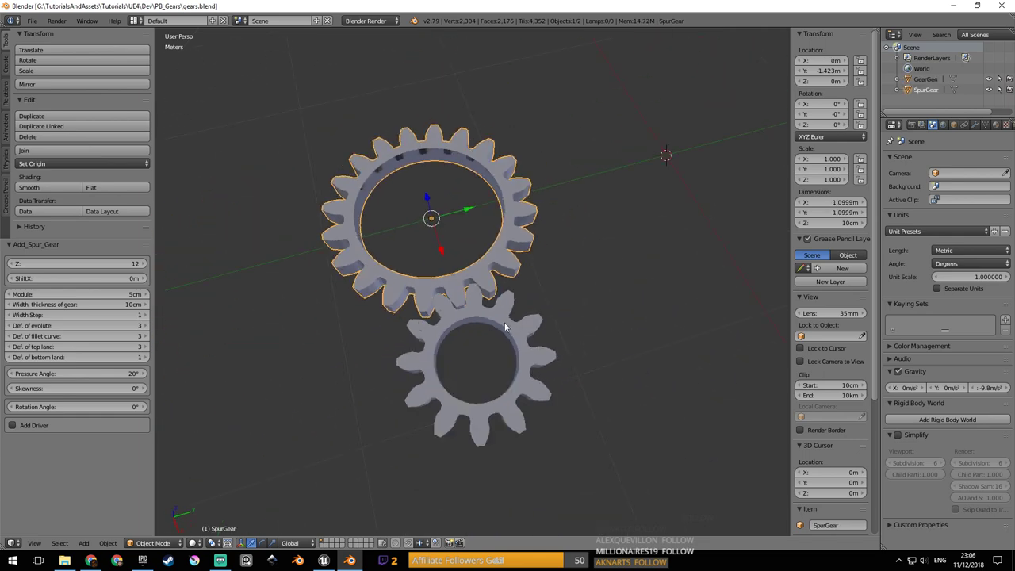
right_click(502, 319, "shift")
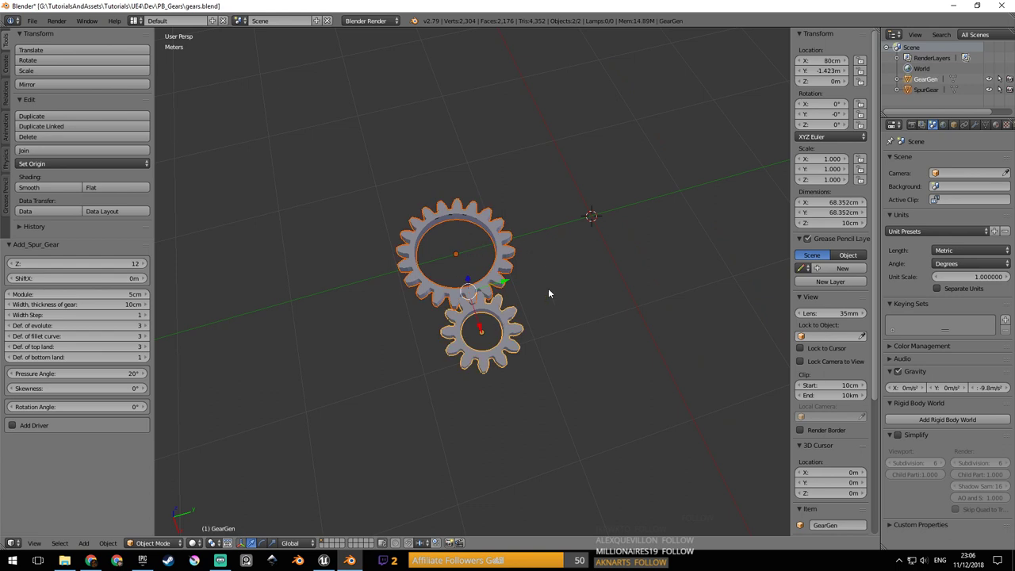
key("g")
key("x")
key("y")
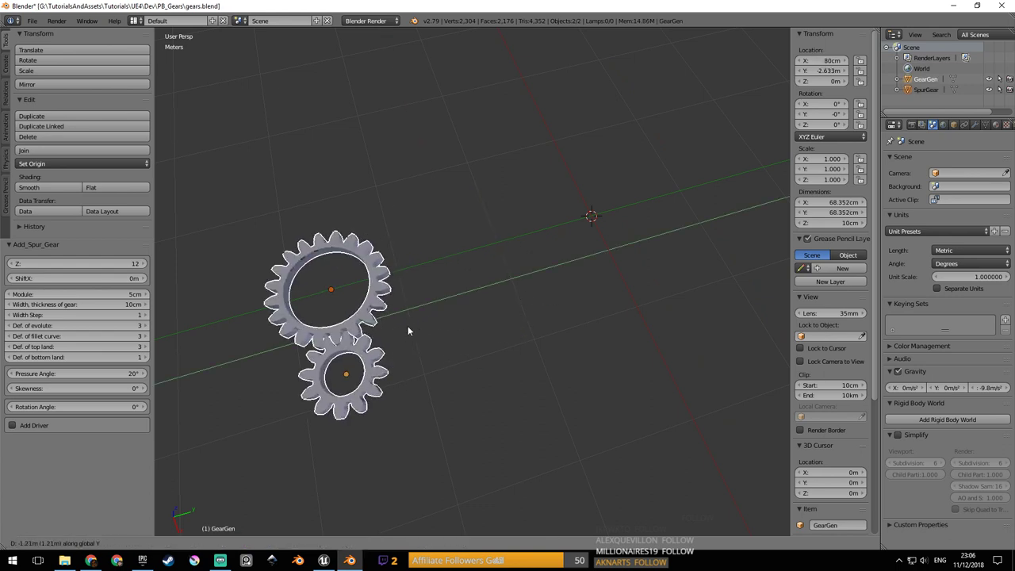
left_click(441, 315)
key("ctrl+s")
left_click(487, 303)
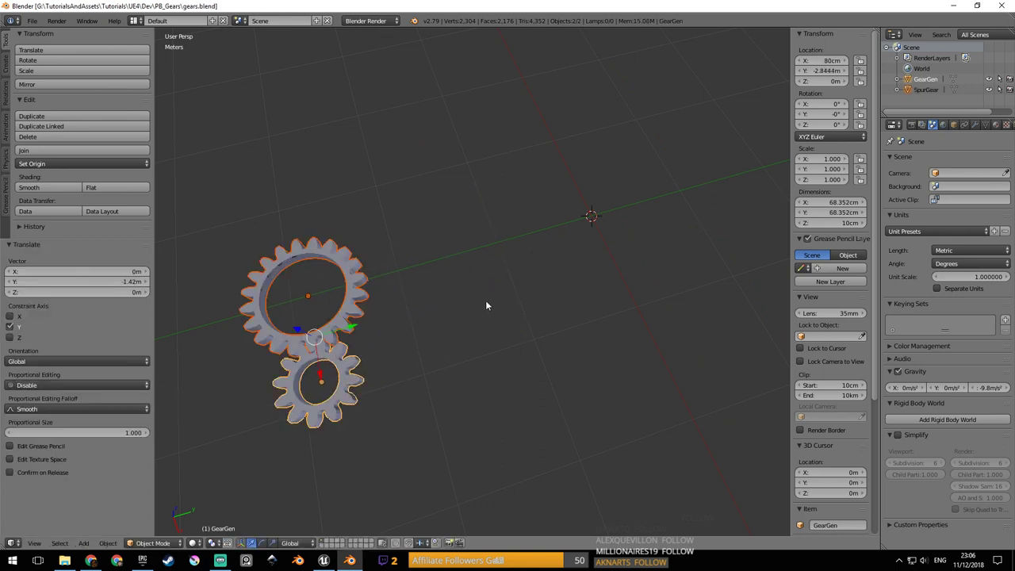
Duplicate both gears and place the copies about 2.59 m away along the positive Y axis.
key("shift+d")
key("x")
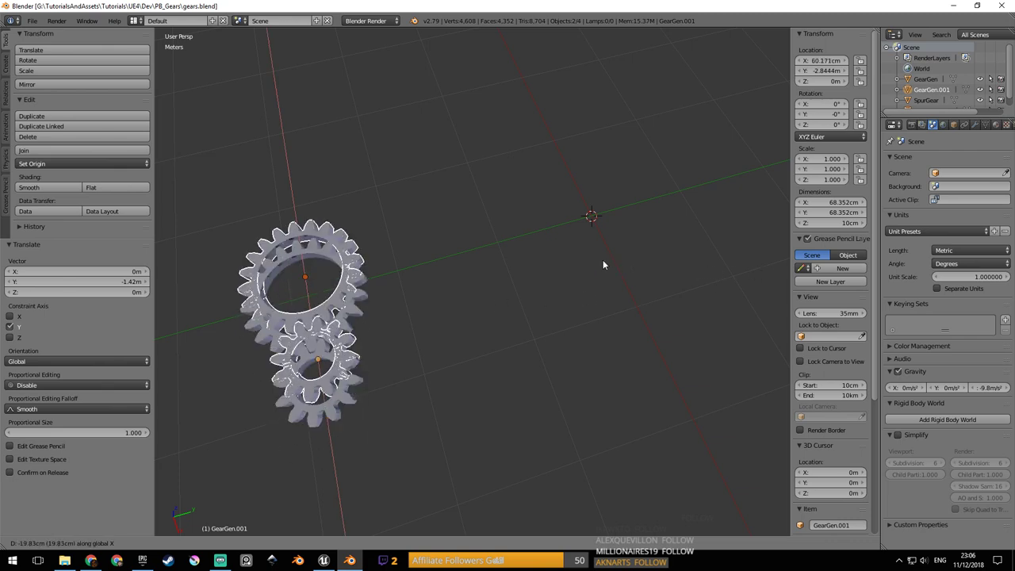
key("y")
left_click(738, 189)
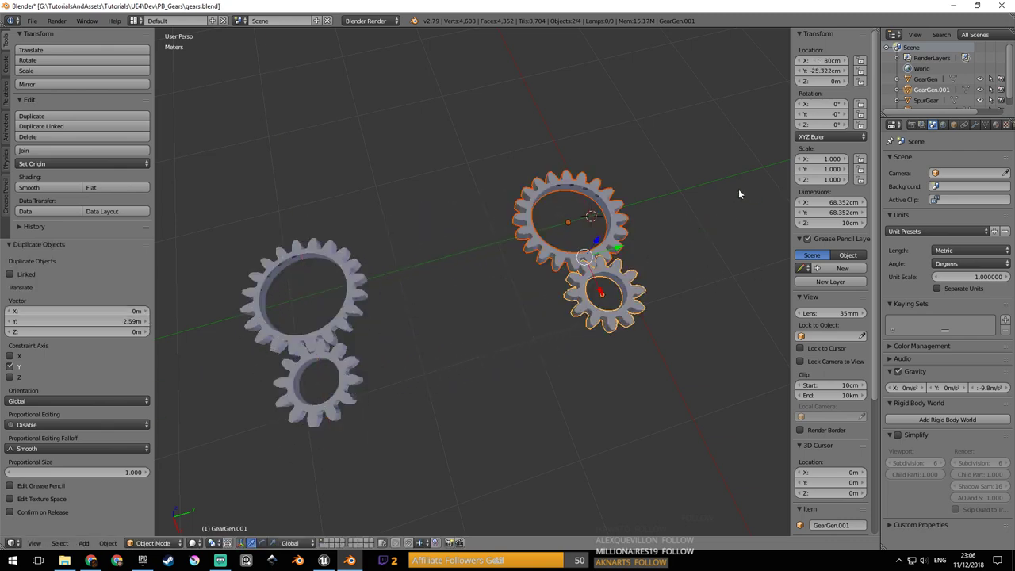
Examine the duplicated gear pair up close, focusing on where the teeth mesh.
middle_click_drag(739, 189, 587, 226, "shift")
middle_click_drag(268, 336, 364, 370, "shift")
scroll(381, 370, "up", 5)
middle_click_drag(419, 333, 449, 341)
middle_click_drag(682, 227, 230, 411, "shift")
scroll(466, 320, "up", 2)
scroll(474, 350, "down", 2)
middle_click_drag(477, 354, 461, 322)
scroll(500, 312, "up", 2)
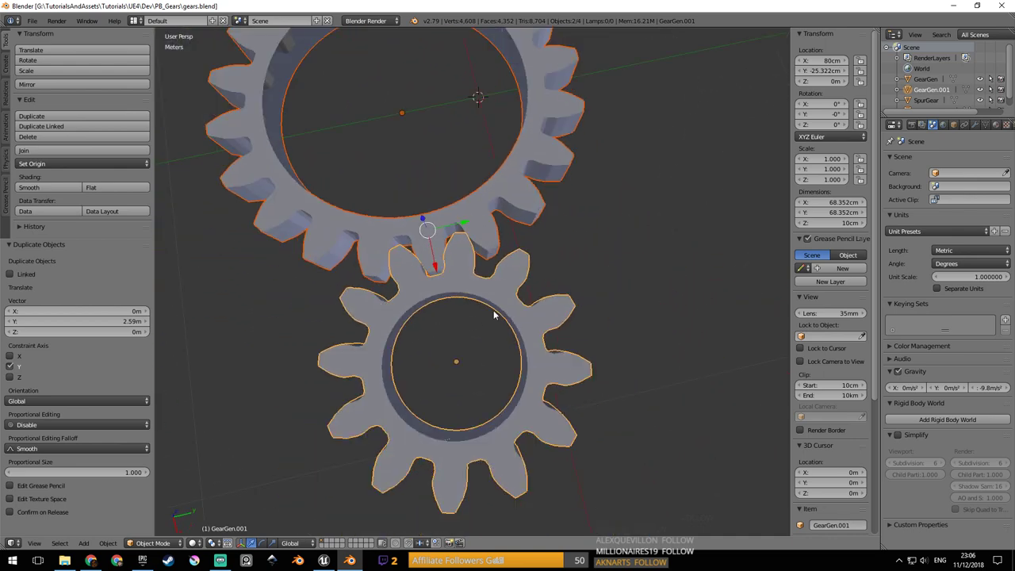
middle_click_drag(415, 278, 455, 264, "shift")
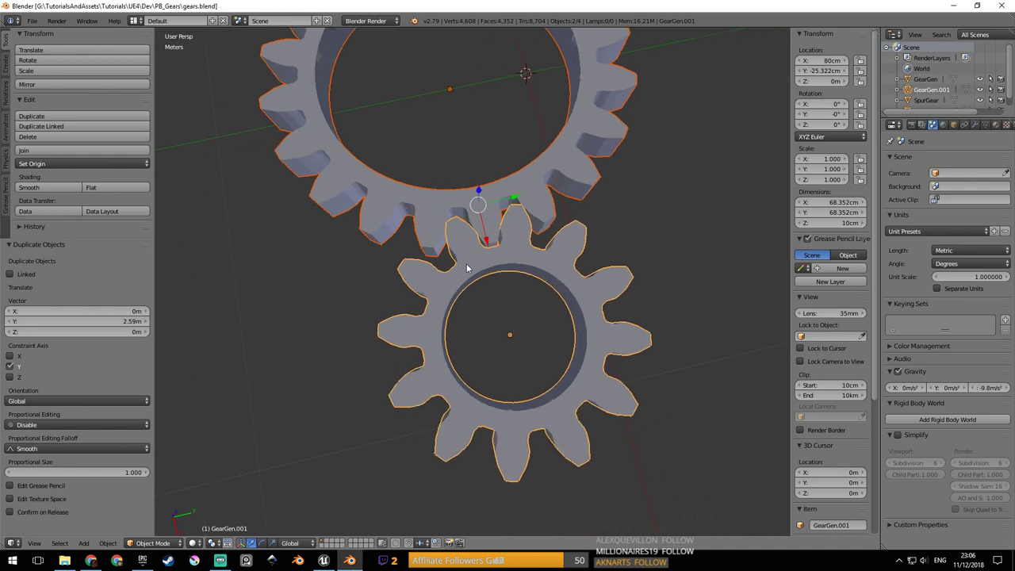
scroll(465, 268, "up", 2)
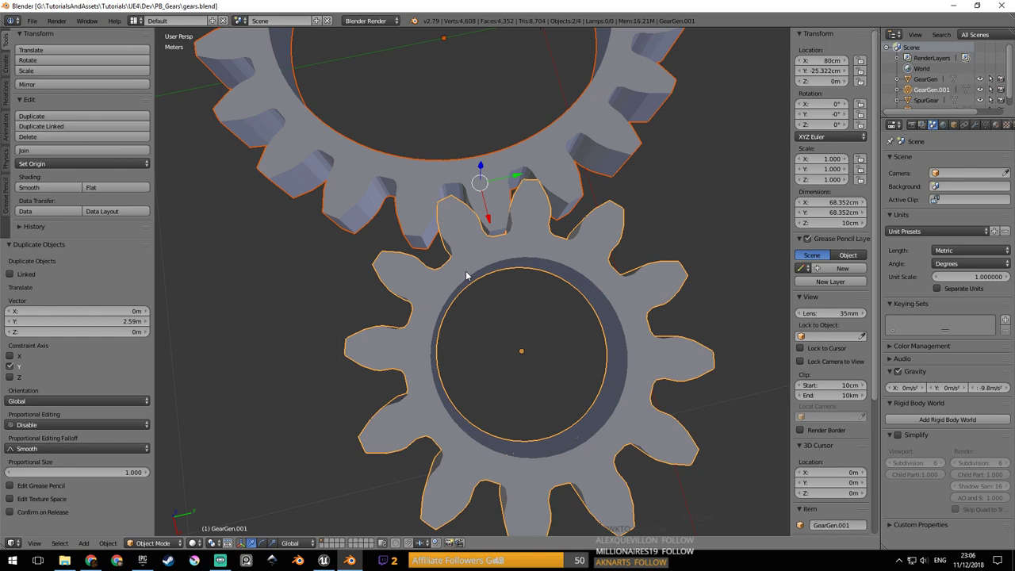
Save gears.blend with the duplicated gear pair in place.
scroll(508, 302, "down", 4)
key("ctrl+s")
left_click(535, 307)
Examine the duplicated gears from several angles, focusing on the small gear's teeth and where they mesh.
middle_click_drag(529, 305, 516, 317, "shift")
middle_click_drag(497, 284, 468, 253)
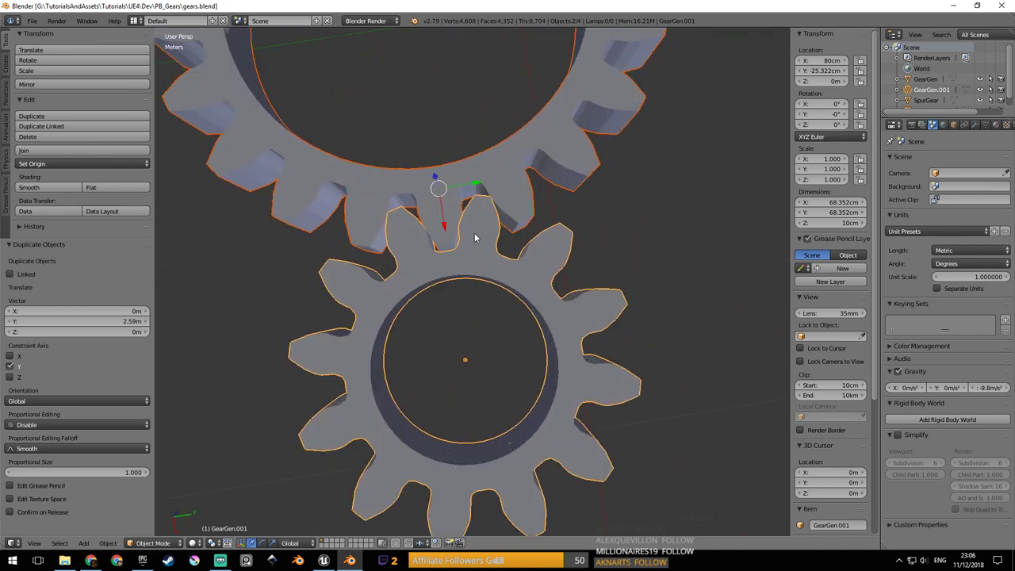
middle_click_drag(595, 435, 589, 369)
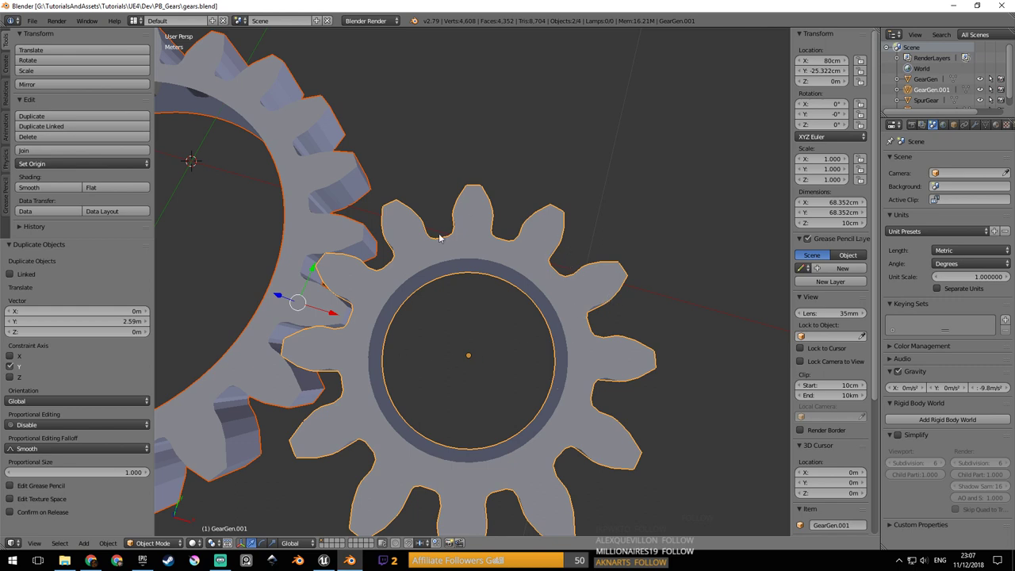
middle_click_drag(496, 274, 504, 286)
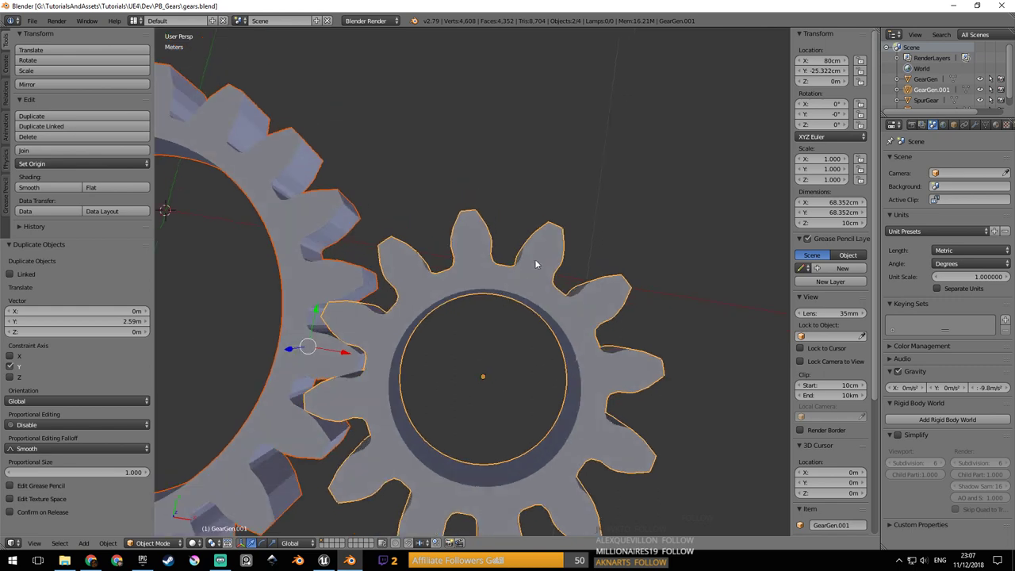
middle_click_drag(437, 350, 413, 330)
middle_click_drag(503, 263, 485, 277)
scroll(547, 313, "up", 2)
Open the duplicated small gear's mesh for editing and examine the topology of its teeth and ring.
key("Tab")
scroll(498, 319, "up", 4)
scroll(499, 318, "down", 5)
scroll(486, 264, "up", 3)
scroll(486, 265, "up", 4)
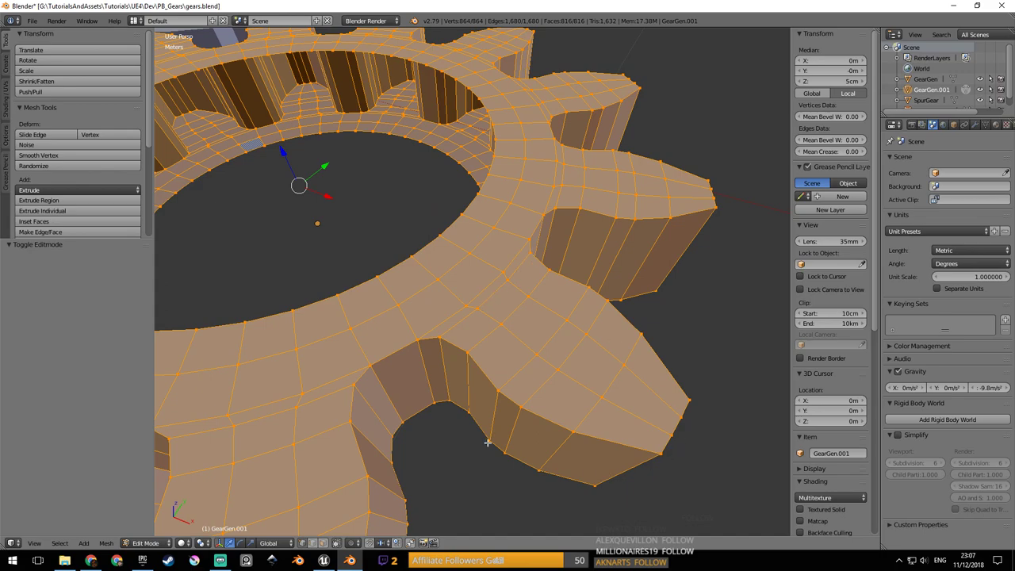
middle_click_drag(487, 442, 552, 285)
middle_click_drag(661, 335, 460, 327)
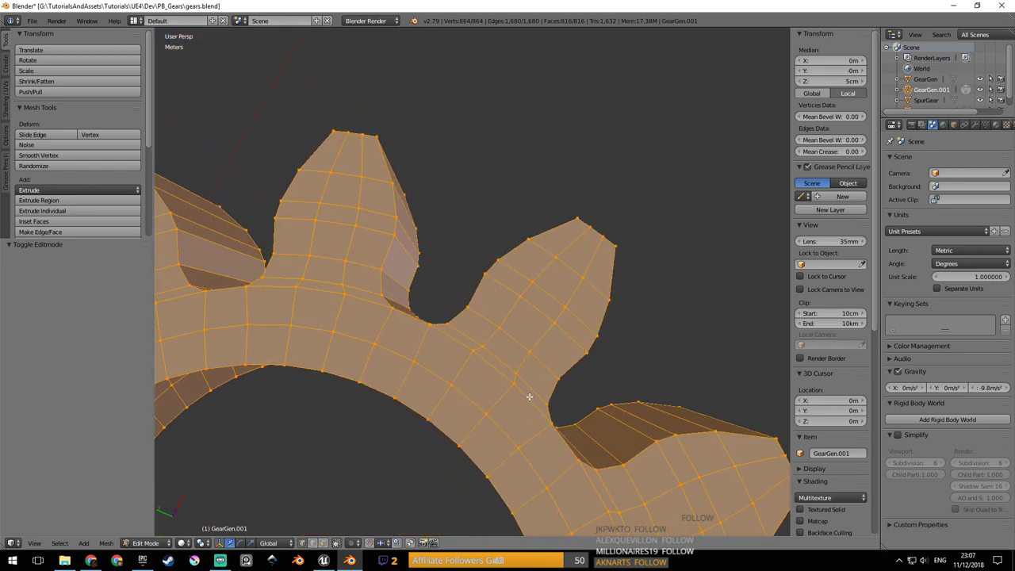
middle_click_drag(529, 396, 533, 397)
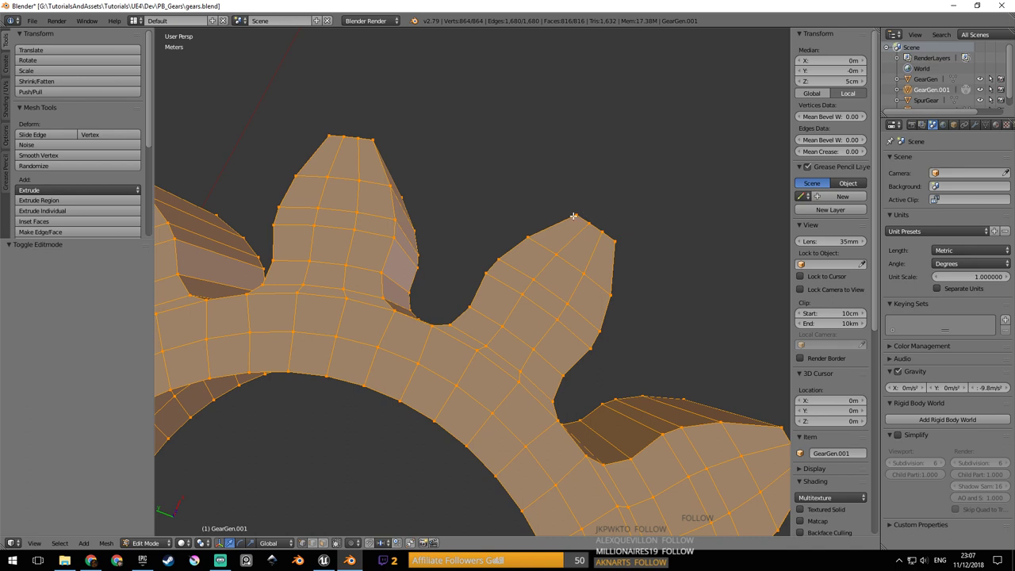
middle_click_drag(464, 327, 501, 308)
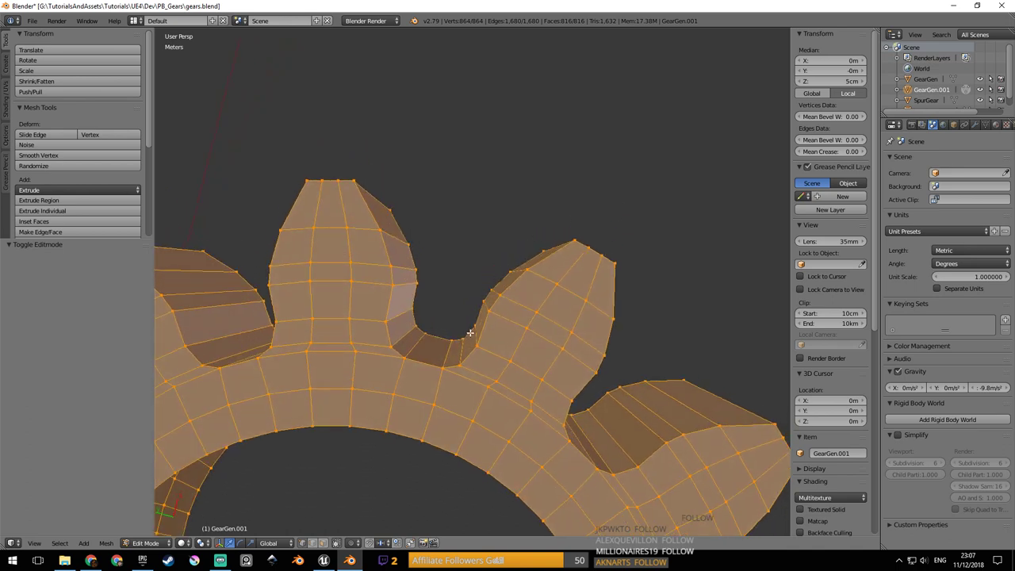
middle_click_drag(517, 302, 498, 290)
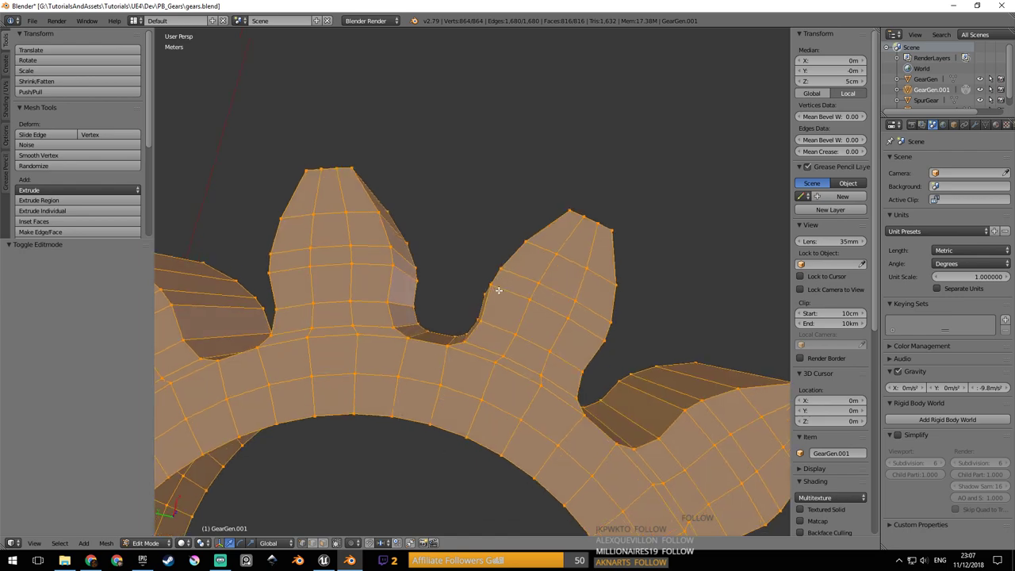
middle_click_drag(439, 347, 436, 304)
scroll(480, 333, "down", 3)
scroll(489, 329, "down", 4)
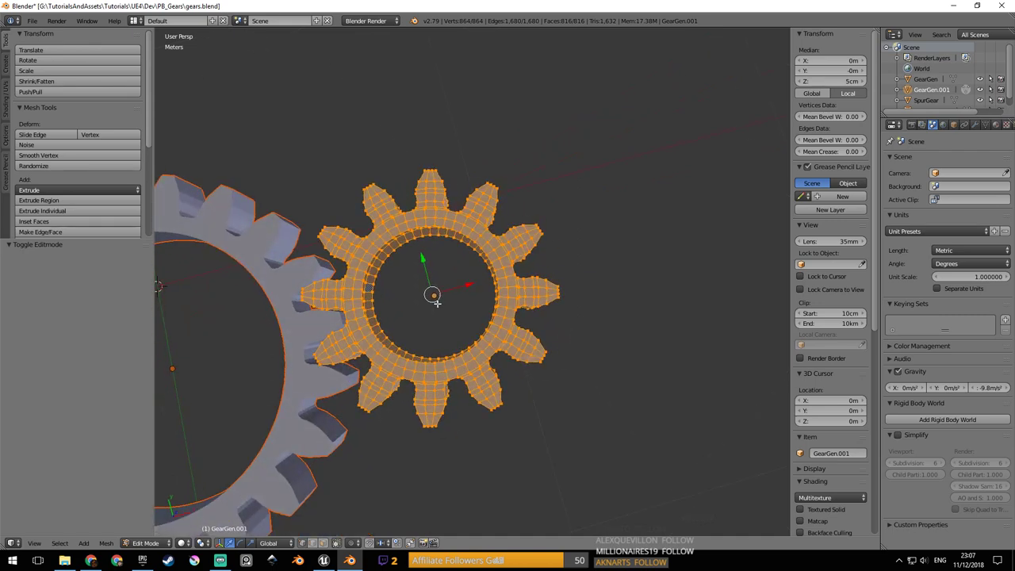
Select both open edge loops around the duplicated small gear's centre hole and join them with Bridge Edge Loops.
scroll(437, 302, "up", 3)
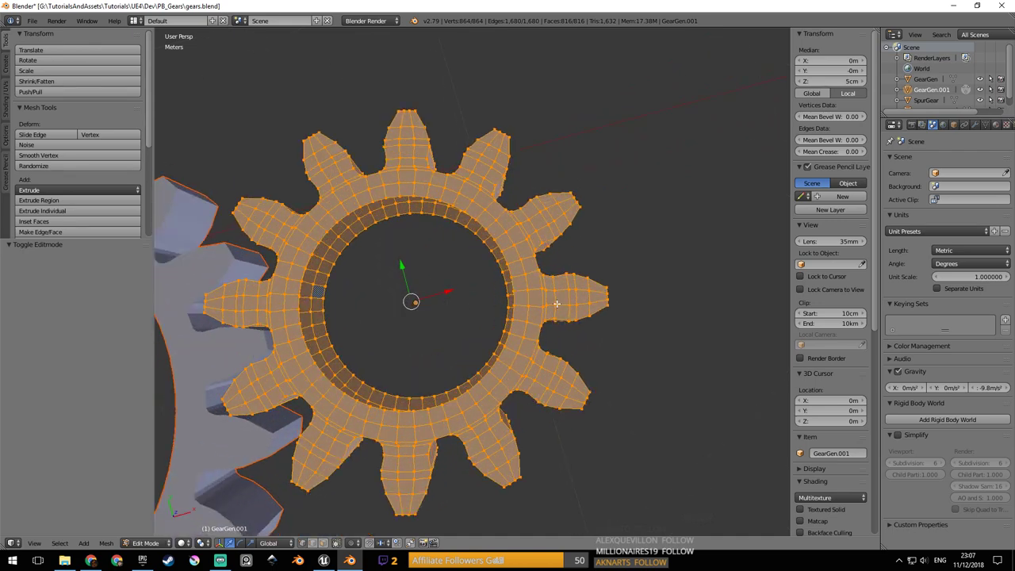
middle_click_drag(544, 303, 567, 268)
scroll(575, 266, "up", 3)
right_click(581, 265)
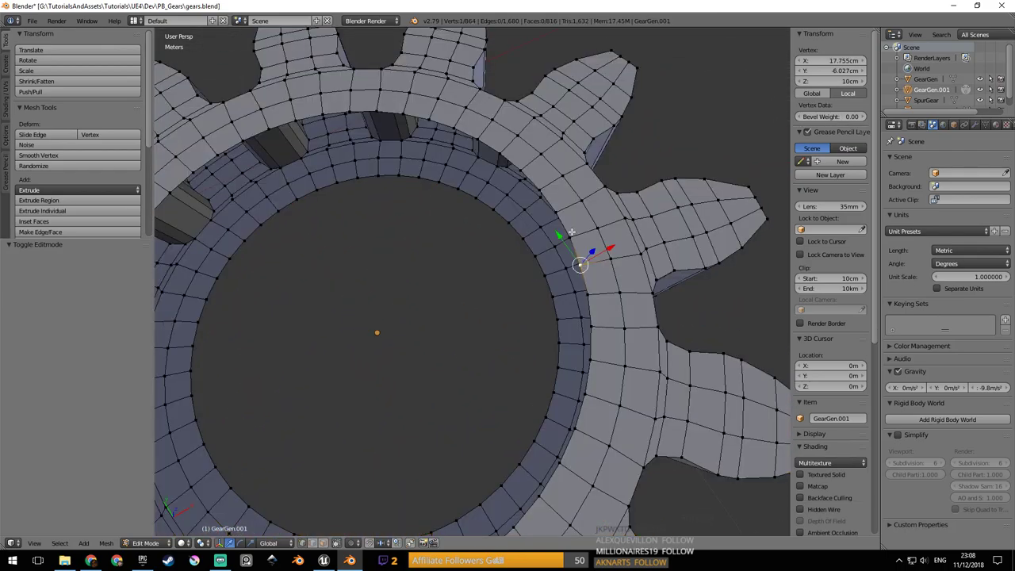
right_click(569, 236, "alt")
middle_click_drag(545, 273, 552, 277)
left_click(547, 269, "alt+shift")
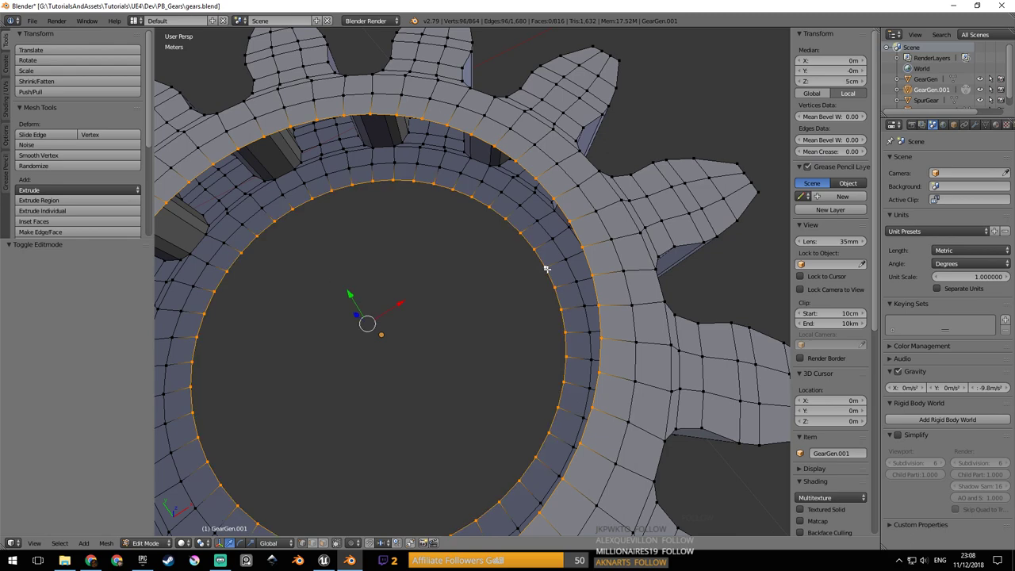
key("space")
type("brid")
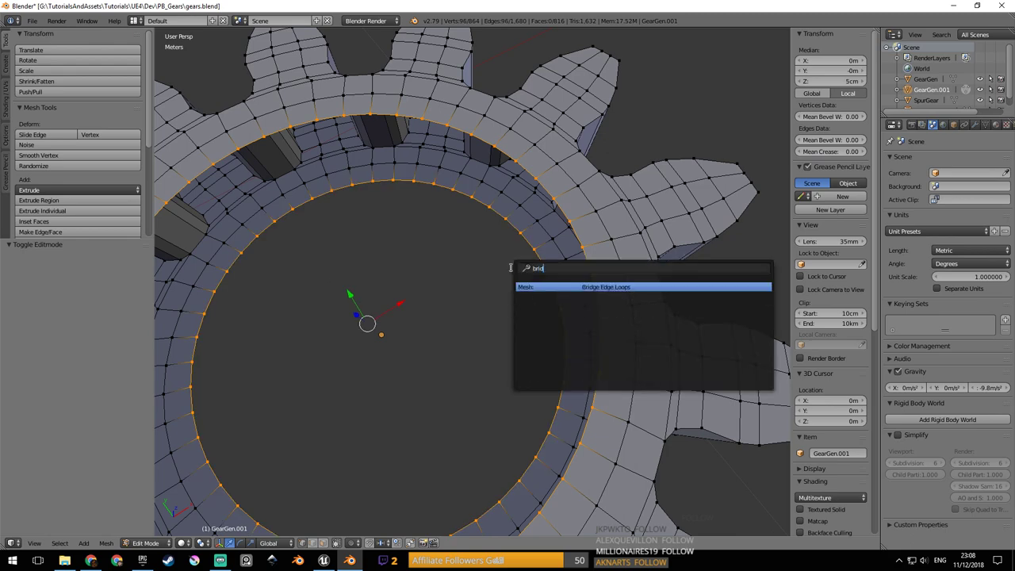
key("Return")
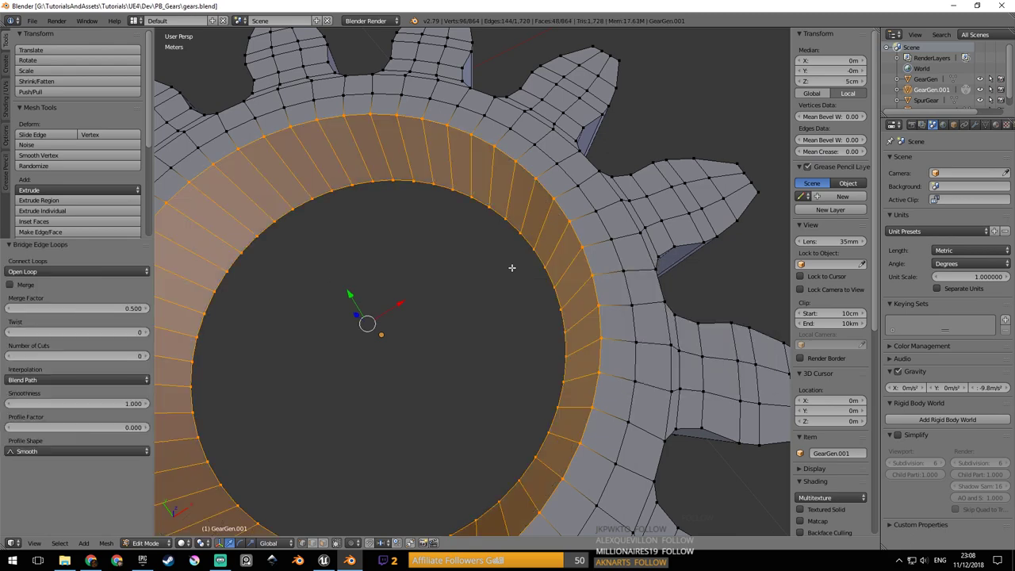
Recalculate the normals of the small gear's entire mesh, return to Object Mode and save gears.blend.
scroll(513, 270, "down", 4)
key("a")
key("space")
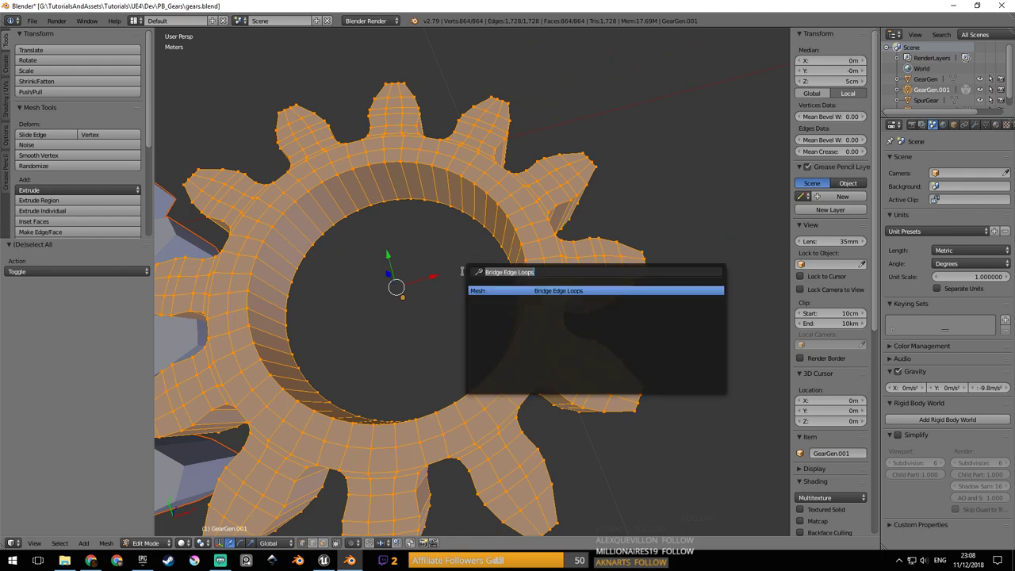
left_click(10, 107)
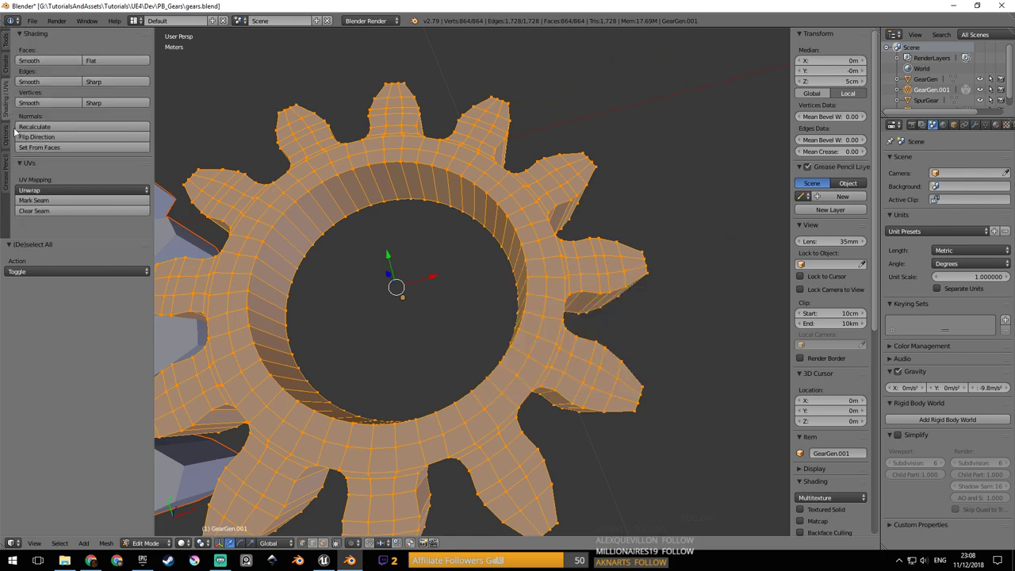
left_click(57, 126)
mouse_move(383, 238)
middle_mouse_down()
mouse_move(410, 218)
mouse_move(386, 214)
mouse_move(387, 239)
middle_mouse_up()
key("Tab")
key("ctrl+s")
left_click(386, 214)
Select the duplicated large gear and open its mesh for editing.
scroll(386, 239, "down", 4)
middle_click_drag(322, 285, 570, 255, "shift")
scroll(616, 195, "up", 2)
right_click(581, 192)
key("Tab")
Bridge the two open edge loops around the large gear's centre hole, return to Object Mode and save the file.
right_click(520, 227)
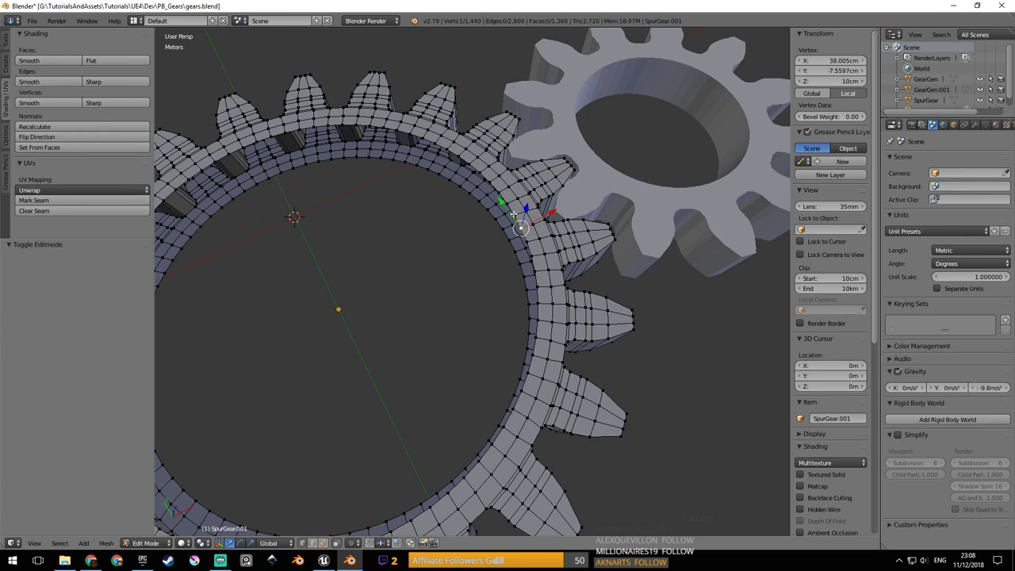
right_click(518, 217, "alt")
right_click(500, 232, "alt+shift")
middle_click_drag(500, 232, 481, 254)
key("space")
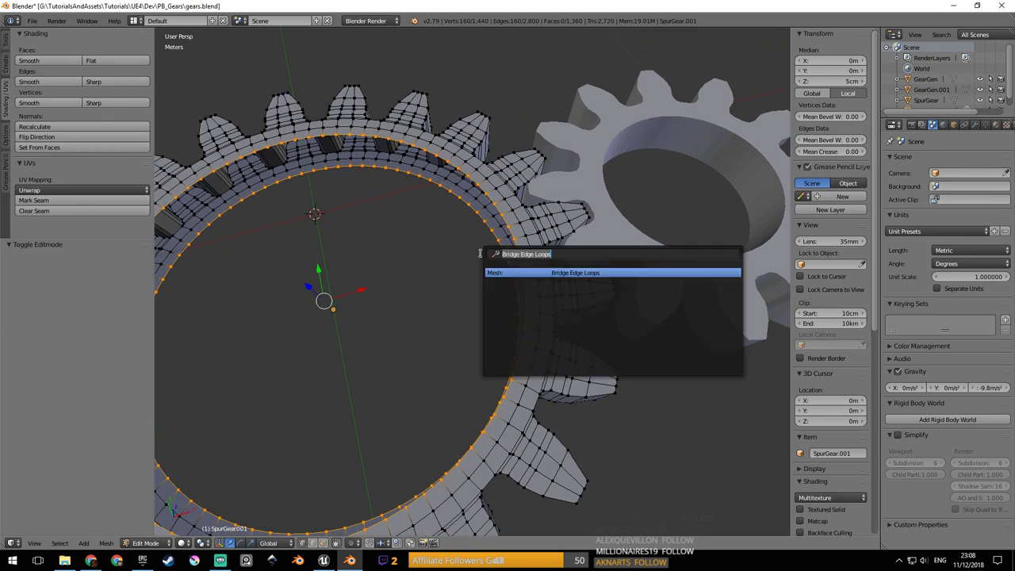
left_click(573, 274)
key("Tab")
middle_click_drag(573, 274, 468, 273)
key("ctrl+s")
left_click(487, 264)
Select the duplicated small gear and examine the shape of its teeth and bridged hole up close.
middle_click_drag(541, 294, 622, 311)
middle_click_drag(701, 312, 494, 302, "shift")
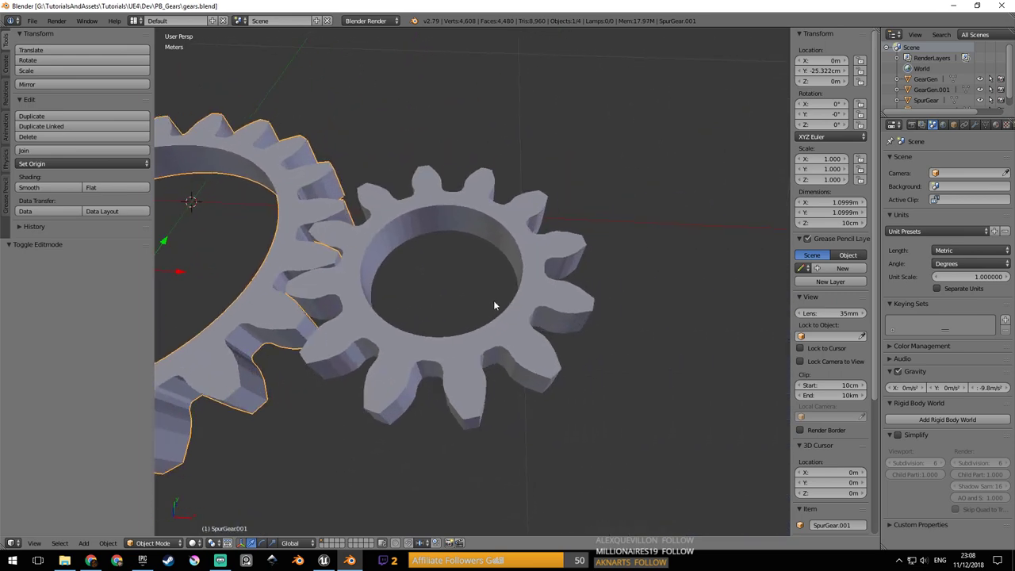
scroll(555, 310, "up", 3)
right_click(602, 318)
middle_click_drag(604, 315, 504, 212)
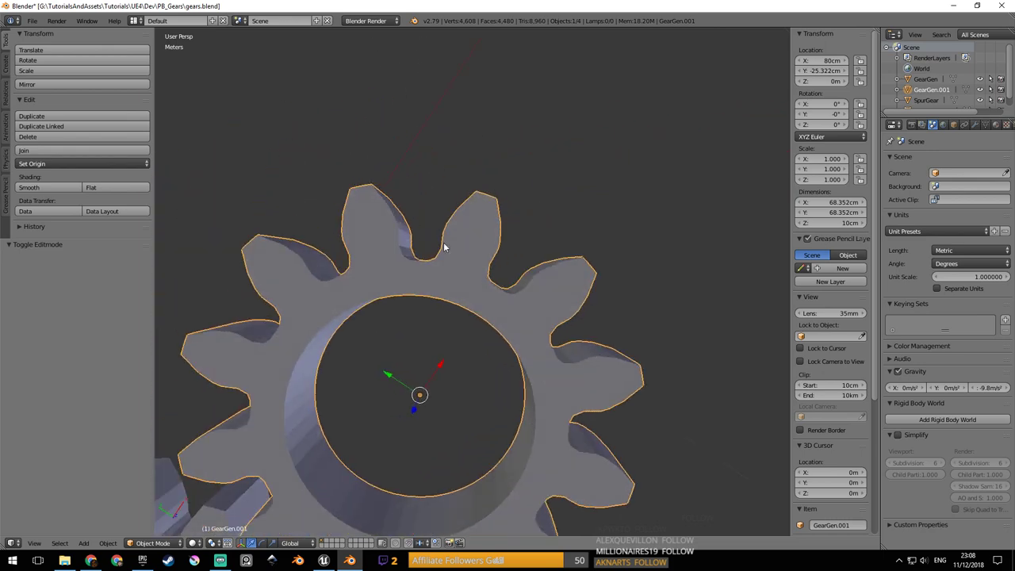
scroll(458, 239, "down", 1)
scroll(457, 239, "up", 2)
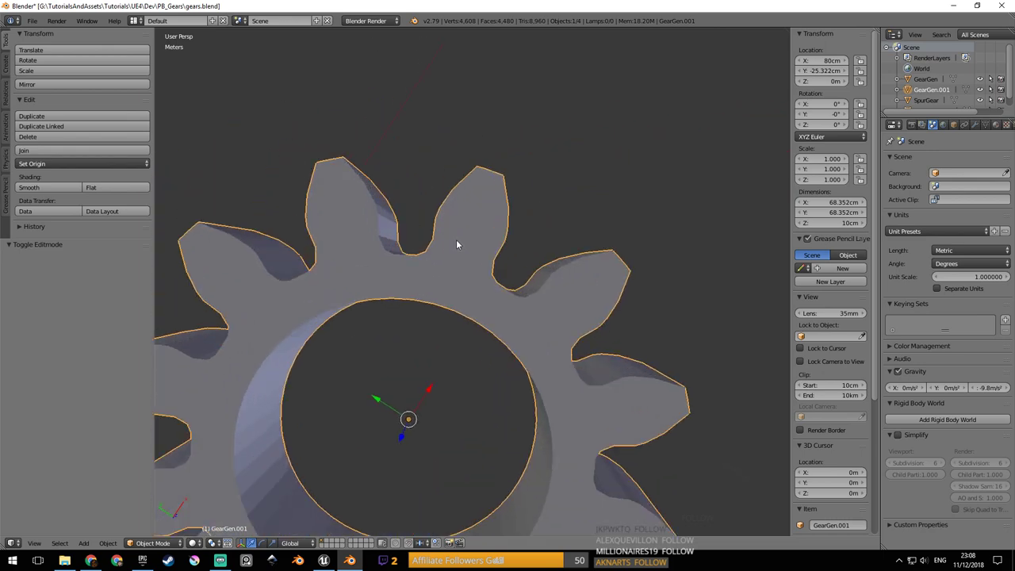
scroll(484, 262, "down", 2)
middle_click_drag(485, 264, 494, 214)
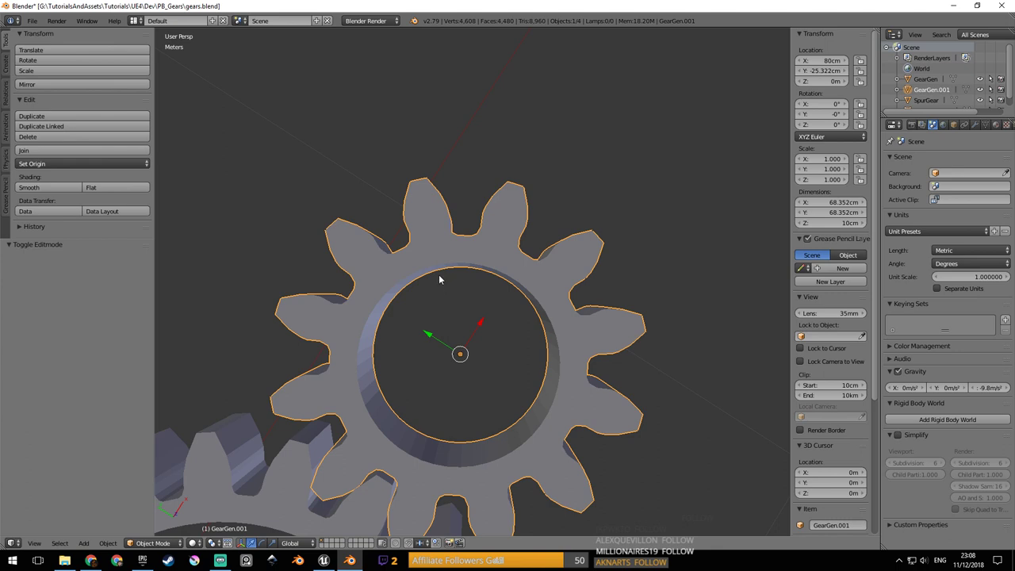
middle_click_drag(439, 274, 485, 261)
scroll(485, 261, "up", 2)
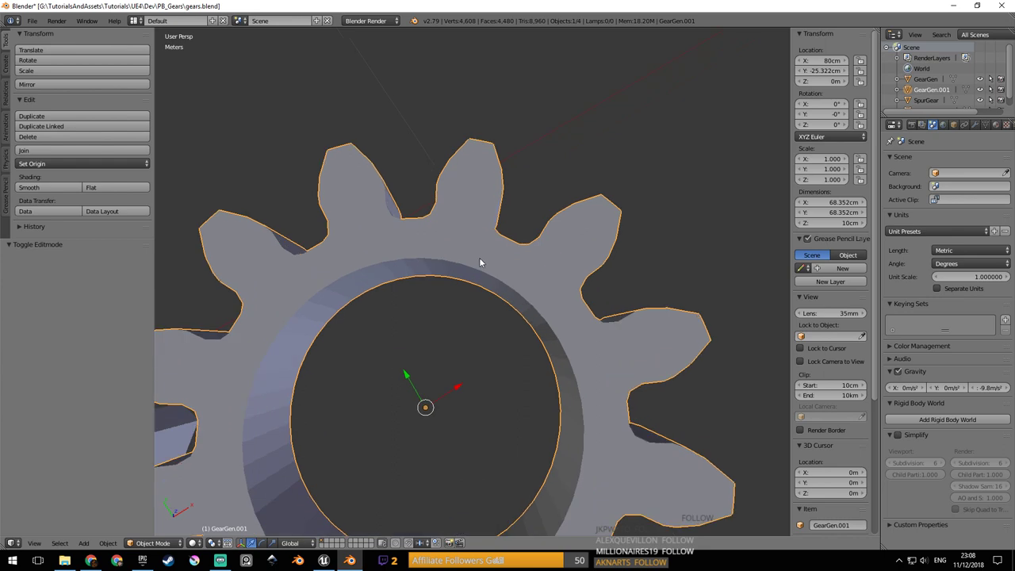
middle_click_drag(518, 278, 530, 243)
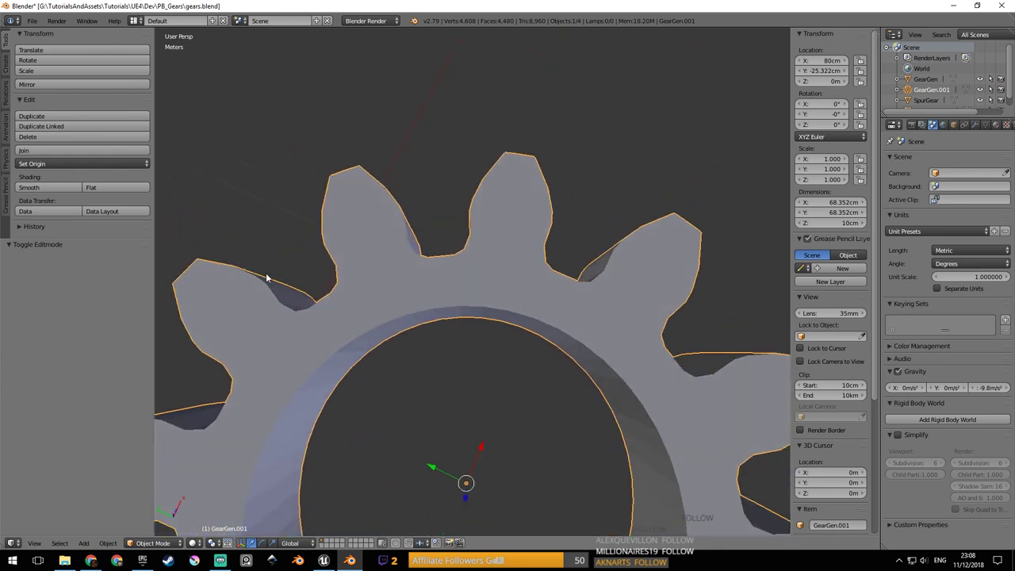
scroll(267, 277, "down", 1)
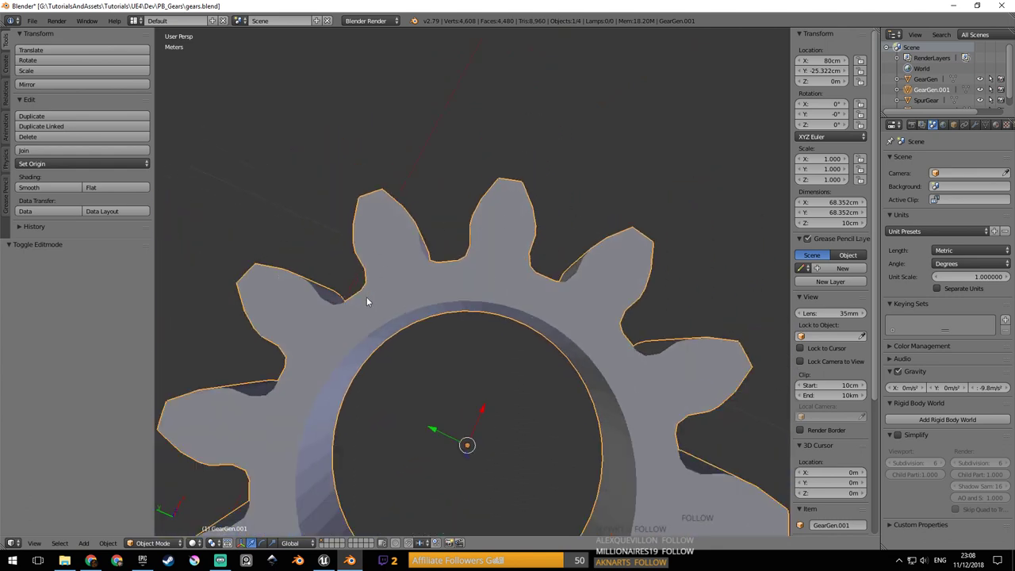
middle_click_drag(518, 259, 355, 269)
In the small gear's mesh, select the edge path running around the base of one tooth.
key("Tab")
middle_click_drag(380, 233, 444, 344)
right_click(446, 346)
right_click(442, 209, "ctrl")
middle_click_drag(453, 291, 305, 225)
middle_click_drag(484, 295, 524, 279)
right_click(507, 302, "ctrl")
right_click(414, 315, "ctrl")
middle_click_drag(416, 313, 532, 392)
middle_click_drag(468, 347, 446, 203)
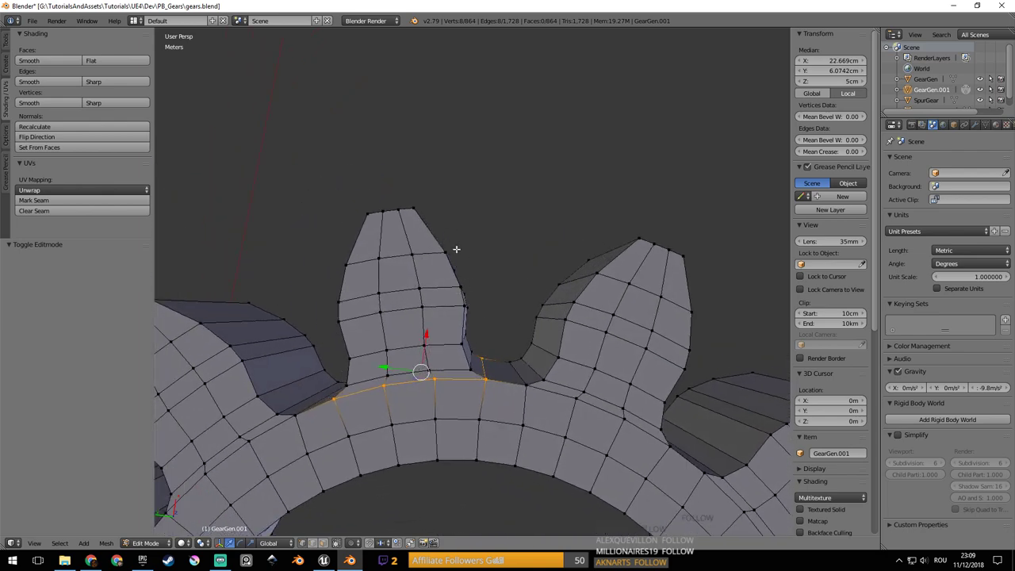
Save gears.blend while keeping the tooth-base edges selected.
middle_click_drag(329, 332, 505, 285)
key("ctrl+s")
left_click(455, 302)
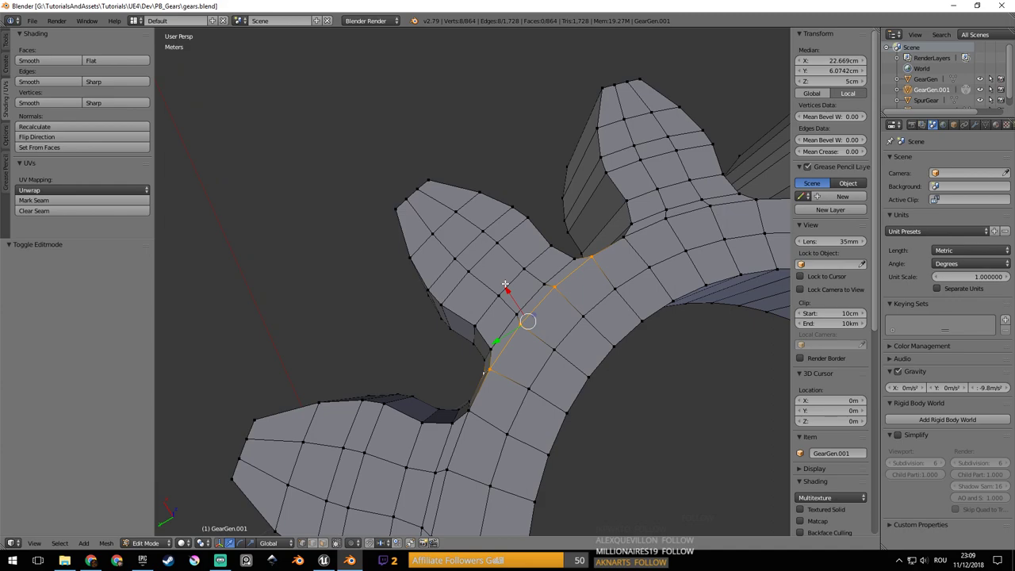
Apply the Split command to the selected edges around the base of the tooth.
middle_click_drag(501, 282, 664, 335)
scroll(585, 299, "up", 2)
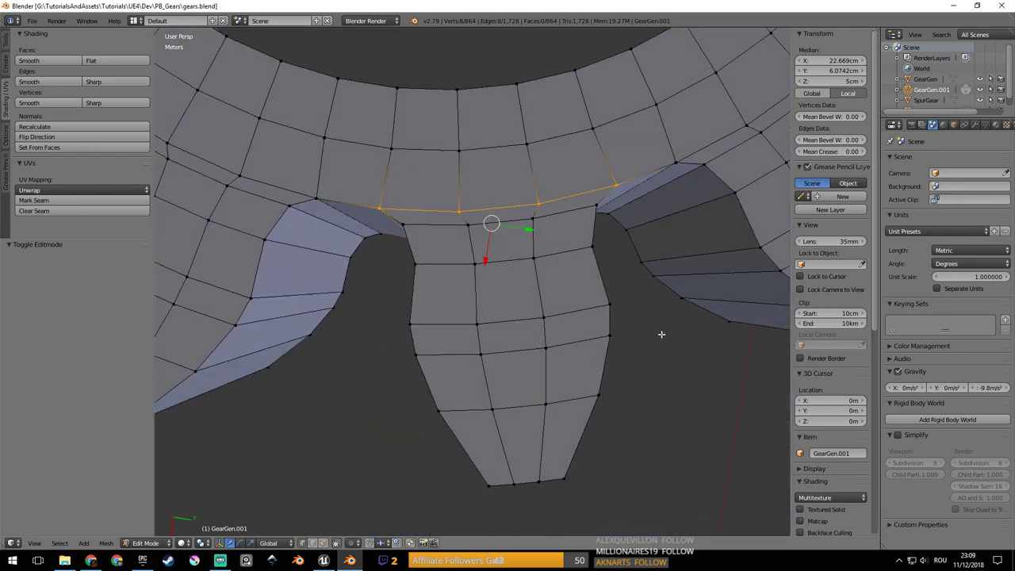
middle_click_drag(653, 334, 592, 314)
key("space")
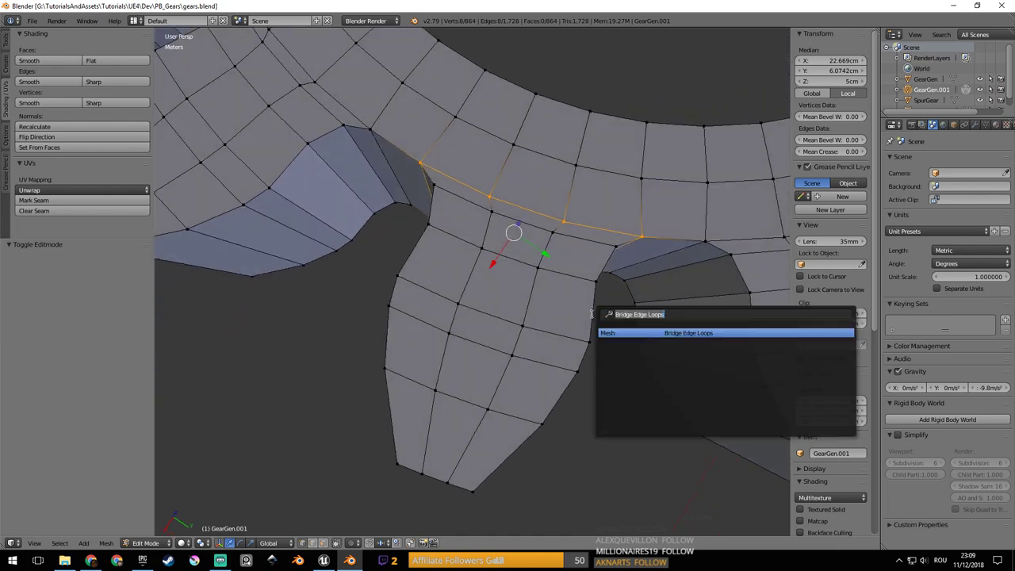
type("spli")
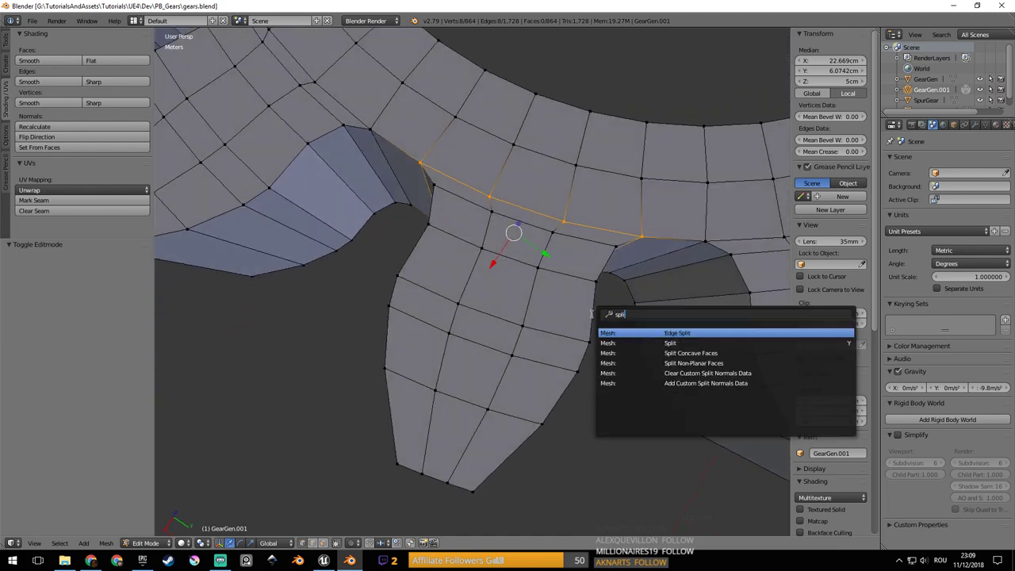
key("Down")
key("Return")
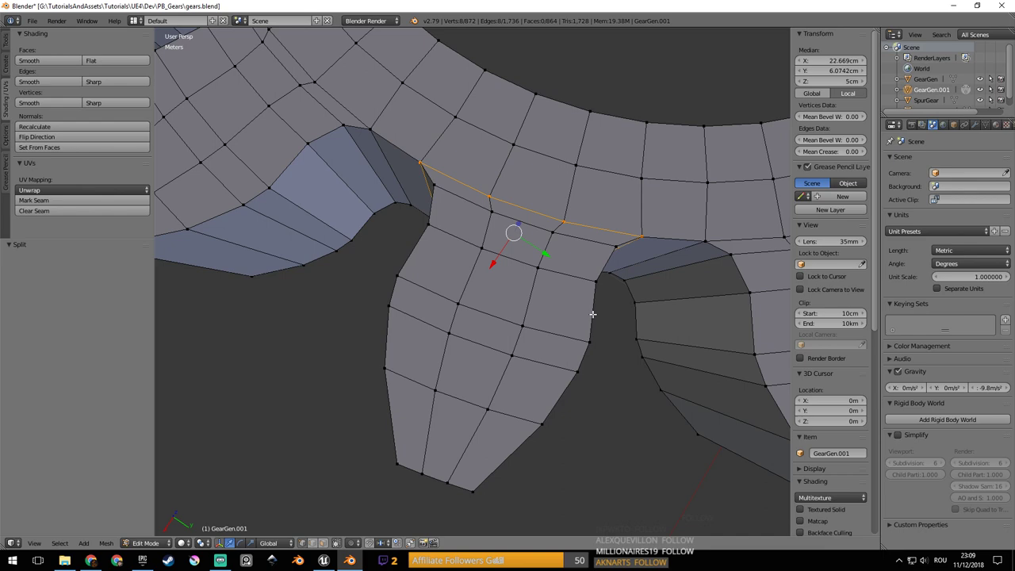
Try selecting a shortest path and face loops across the split tooth to isolate it.
middle_click_drag(484, 292, 494, 289)
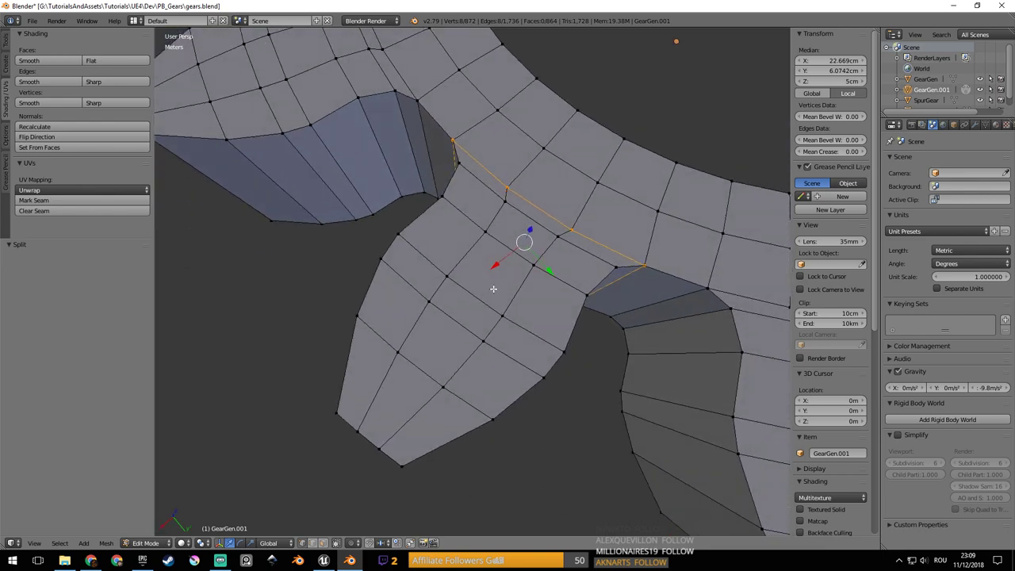
right_click(450, 385)
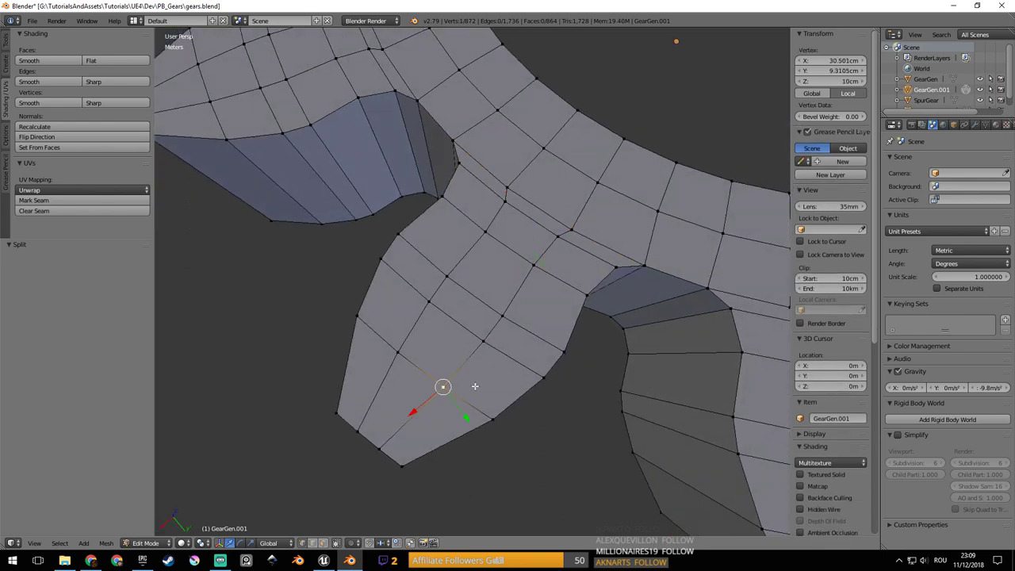
right_click(483, 344)
middle_click_drag(462, 362, 468, 345)
right_click(466, 343, "ctrl")
right_click(528, 360, "ctrl+shift")
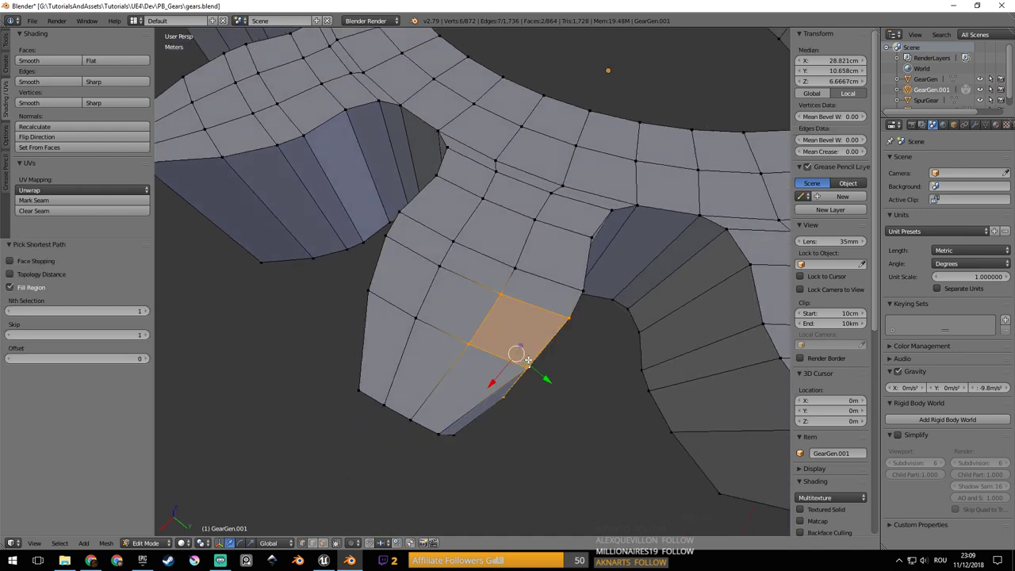
right_click(465, 339, "alt")
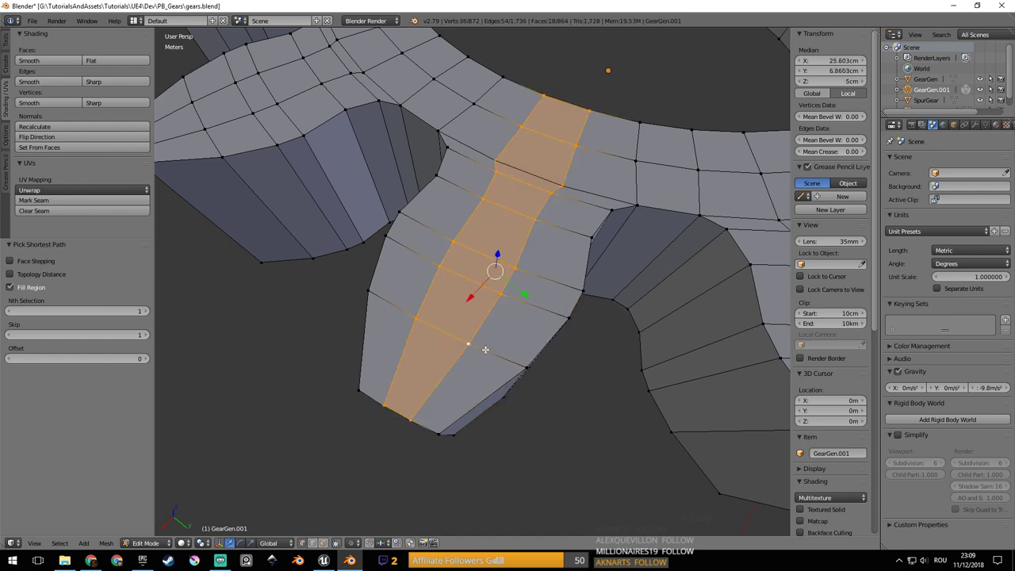
middle_click_drag(485, 349, 433, 339)
key("a")
right_click(442, 328, "alt")
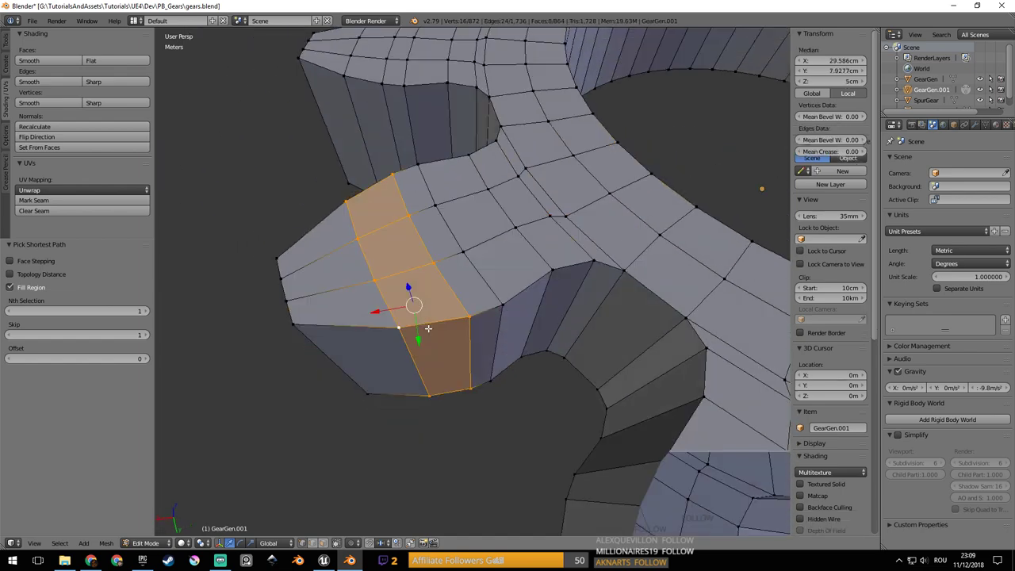
middle_click_drag(428, 328, 406, 323)
middle_click_drag(491, 291, 472, 303)
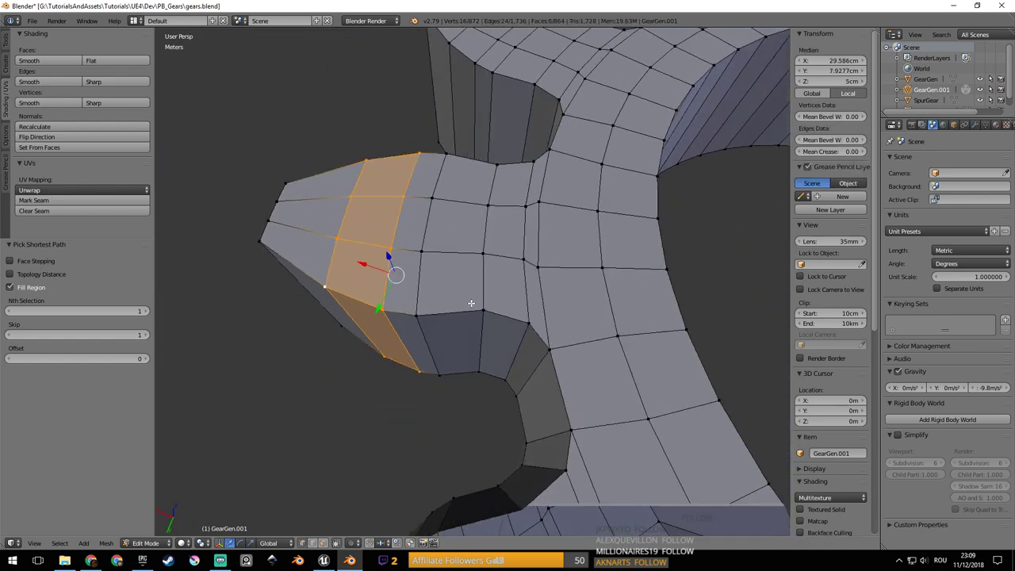
Try moving a corner vertex at the base of the tooth to test the split.
right_click(536, 328)
right_click(547, 346)
key("k")
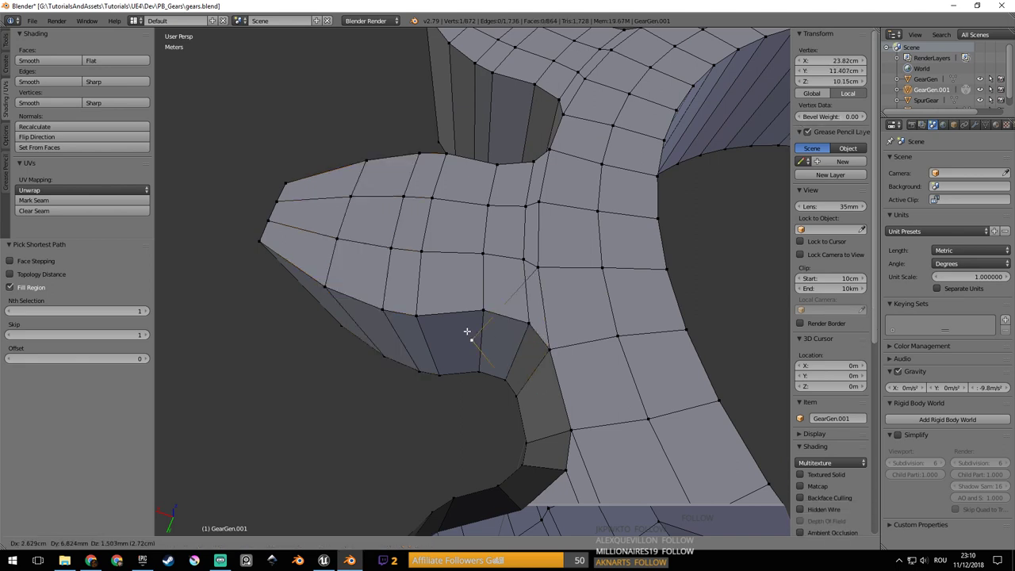
key("Escape")
middle_click_drag(542, 343, 541, 350)
right_click(533, 336)
Undo back to before the Split and apply Edge Split to the selected tooth-base edges instead.
key("ctrl+z")
key("ctrl+z")
key("ctrl+z")
key("ctrl+z")
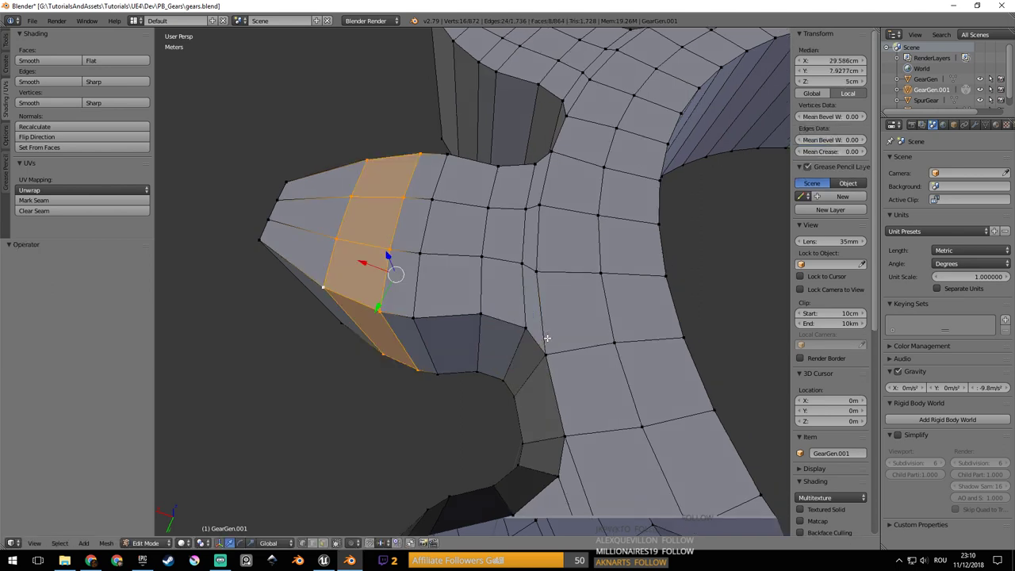
key("ctrl+z")
key("ctrl+z")
key("ctrl+z")
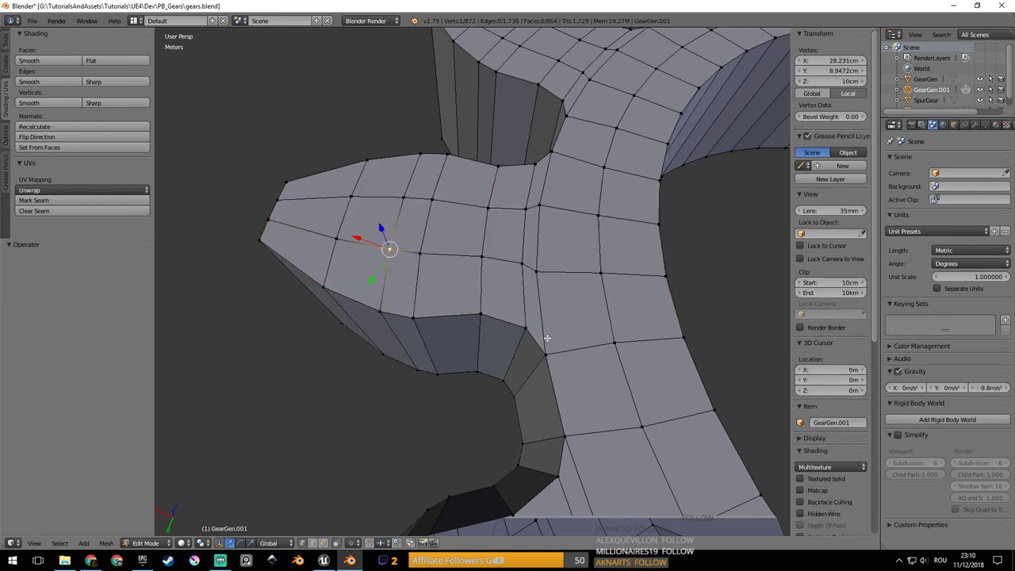
middle_click_drag(547, 339, 543, 334)
key("space")
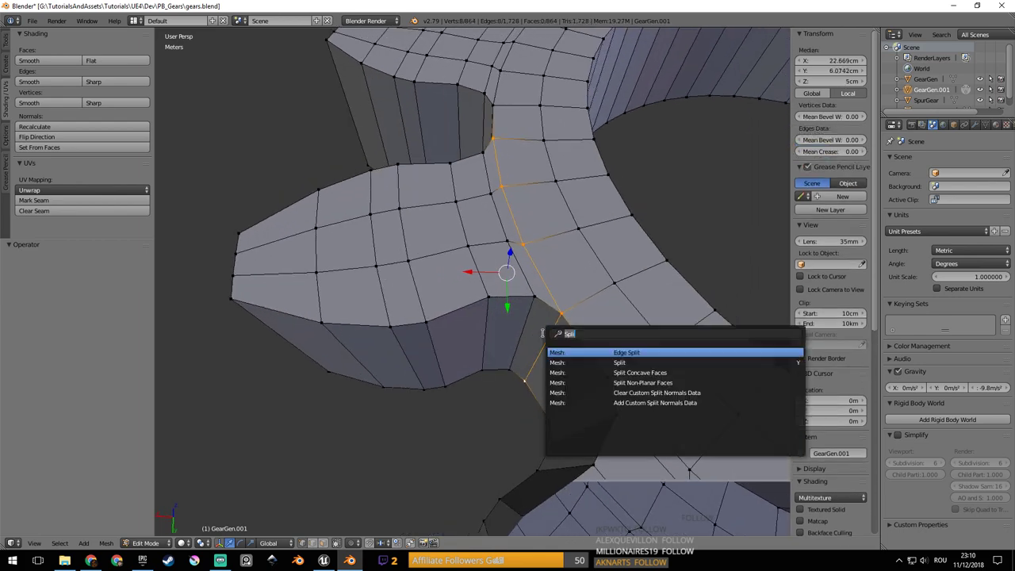
key("Return")
Try moving a corner vertex at the tooth base to test the edge split, and cancel the move.
middle_click_drag(521, 319, 531, 306)
right_click(551, 311)
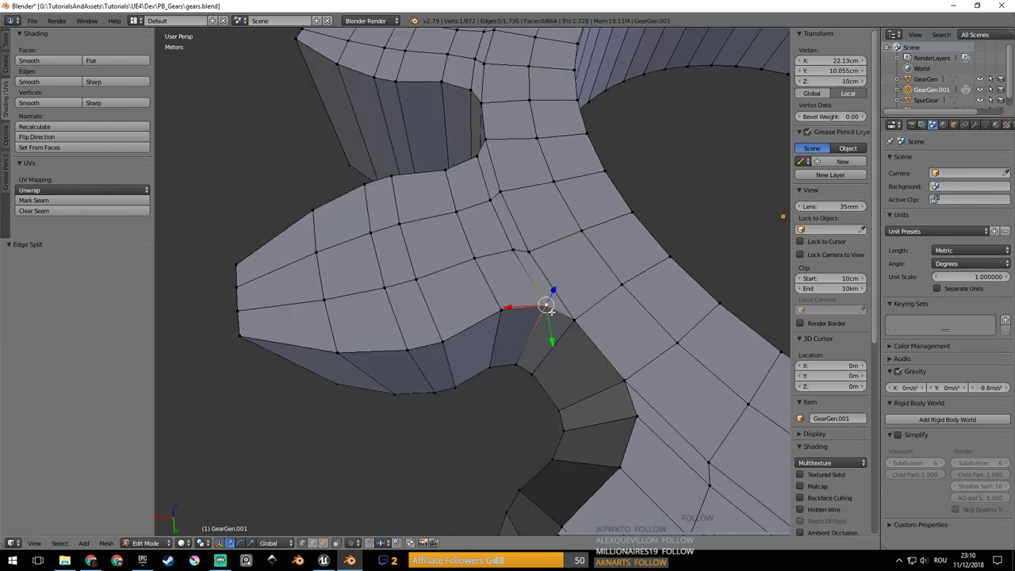
key("g")
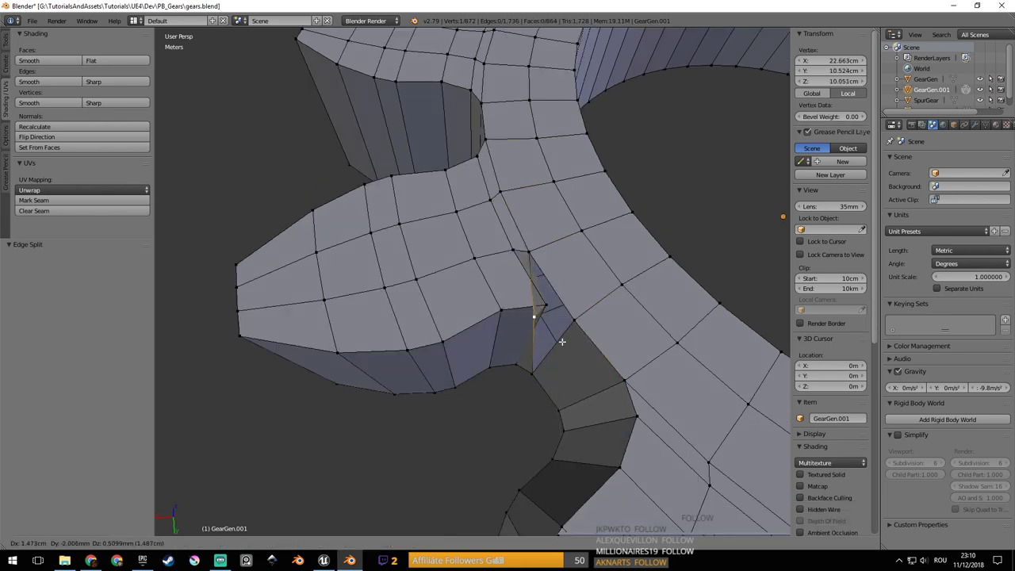
right_click(520, 341)
Select all the geometry linked to a vertex on the detached tooth.
middle_click_drag(518, 341, 415, 362)
right_click(356, 349)
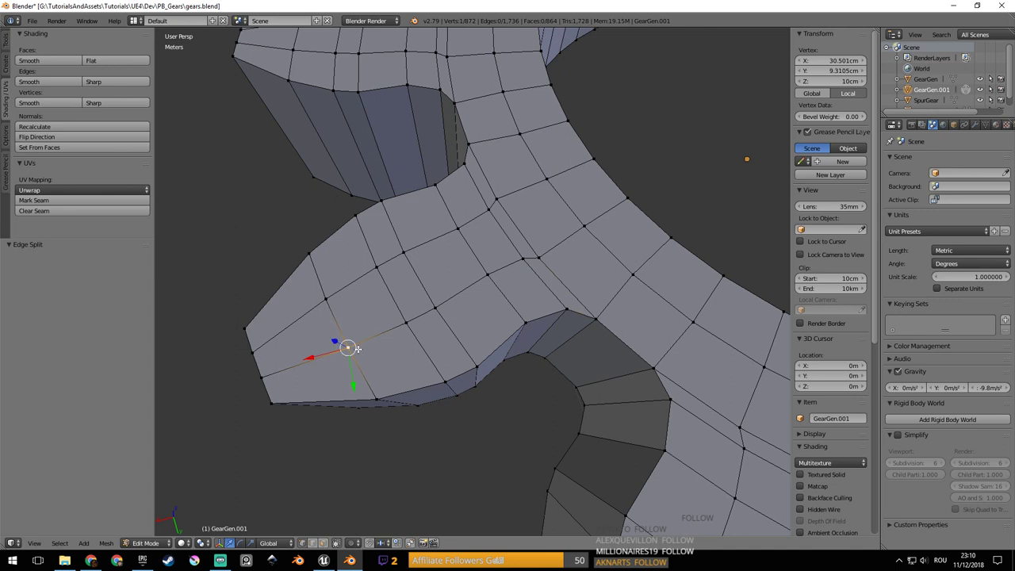
key("ctrl+l")
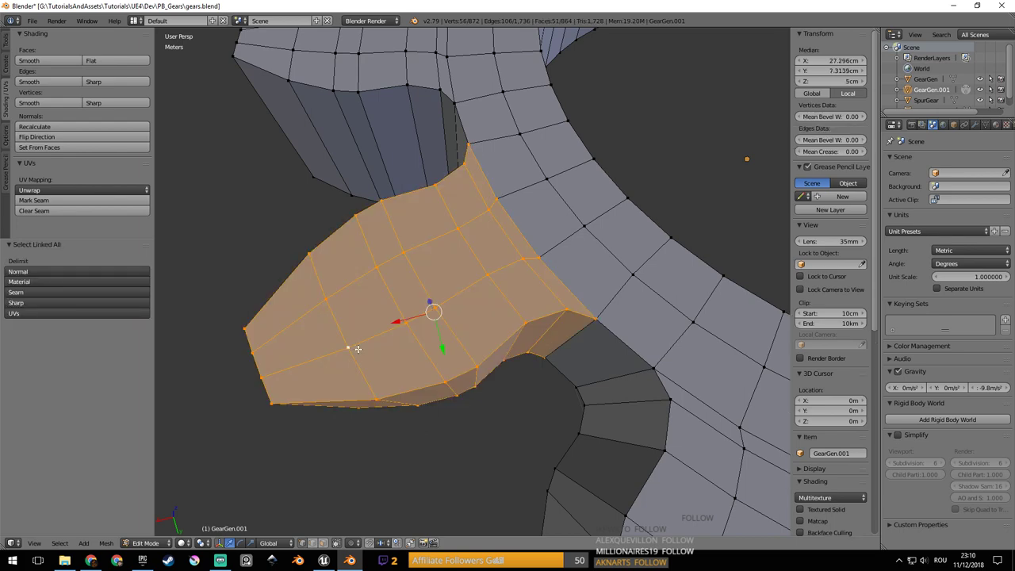
middle_click_drag(352, 342, 459, 295)
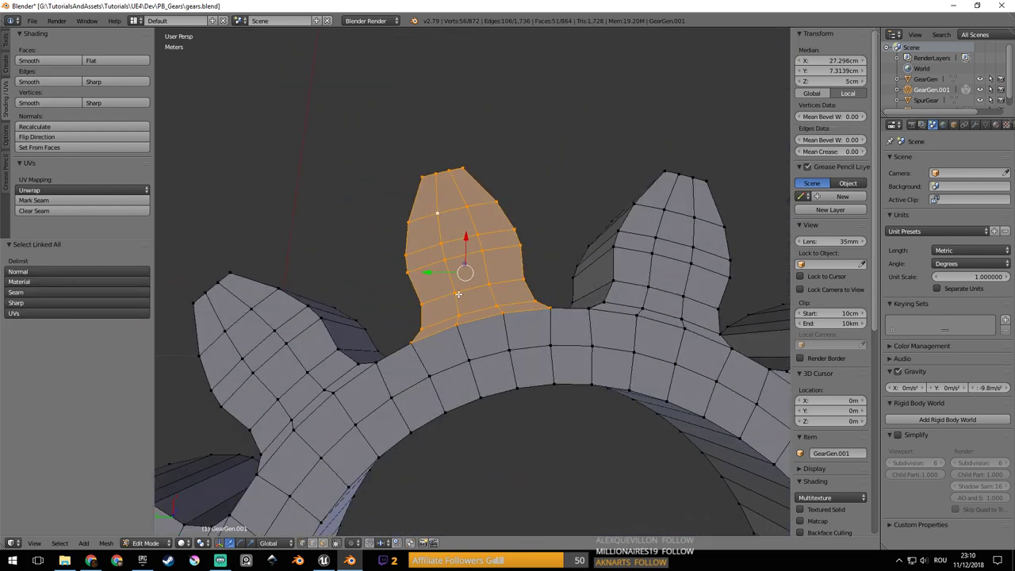
Duplicate the tooth in place, separate the selected copy into a new object and leave Edit Mode.
key("shift+d")
right_click(476, 238)
key("space")
type("sep")
key("Return")
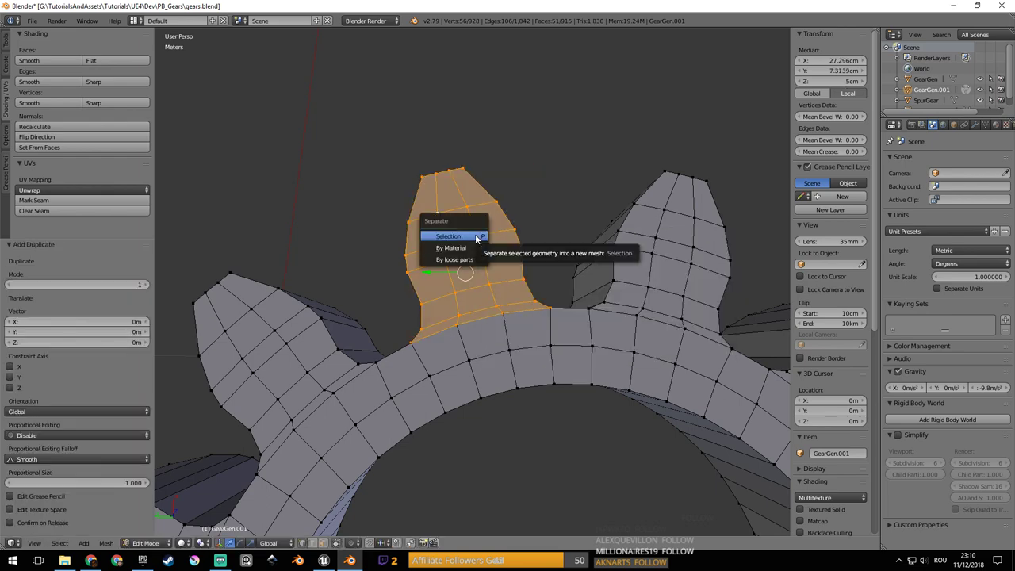
left_click(477, 237)
key("Tab")
Run Remove Doubles on the small gear's entire mesh, return to Object Mode and save gears.blend.
middle_click_drag(479, 237, 563, 275)
key("Tab")
right_click(538, 259)
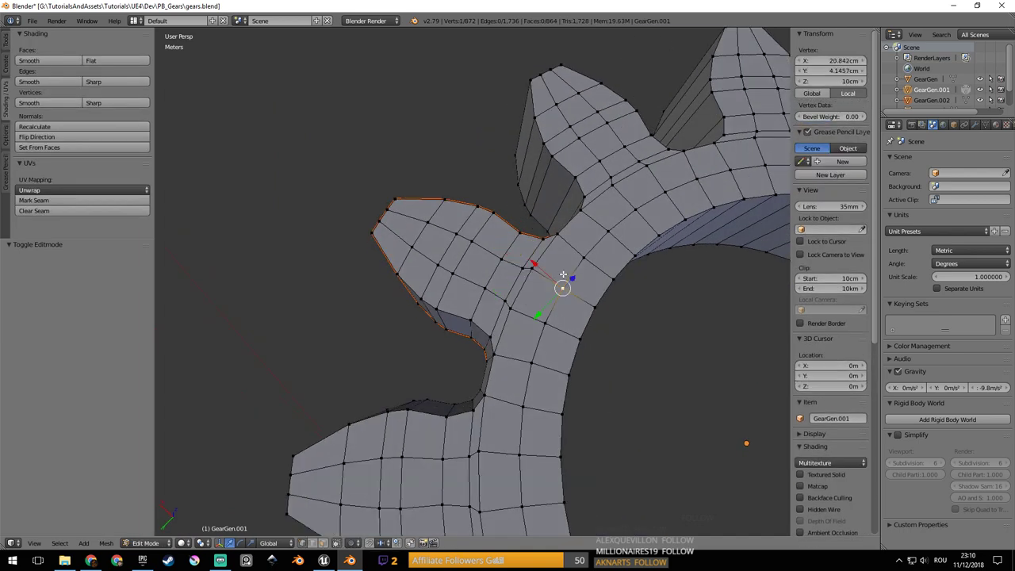
key("a")
key("space")
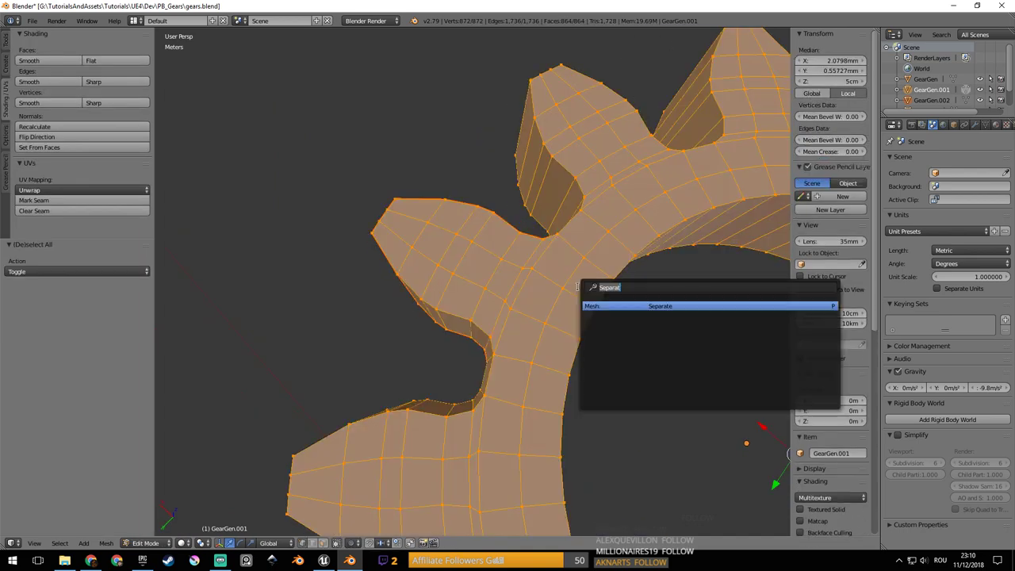
type("remove doubles")
key("Return")
middle_click_drag(548, 275, 563, 238)
key("Tab")
key("ctrl+s")
left_click(478, 258)
Select the separated tooth object on the small gear.
right_click(418, 266)
scroll(417, 266, "down", 2)
scroll(563, 237, "up", 2)
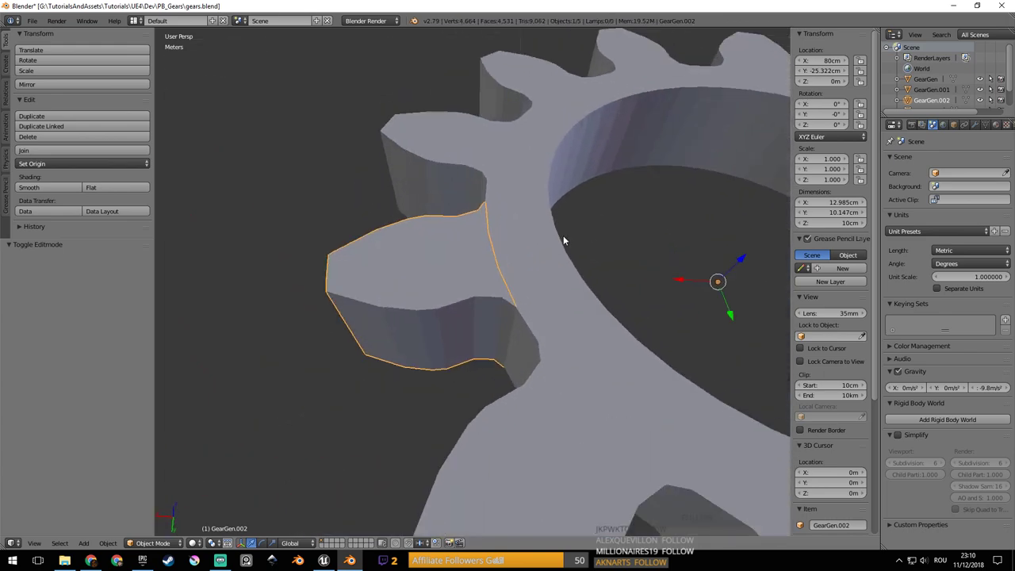
scroll(563, 235, "down", 6)
Try moving the separated tooth away from the gear, and cancel the move.
key("g")
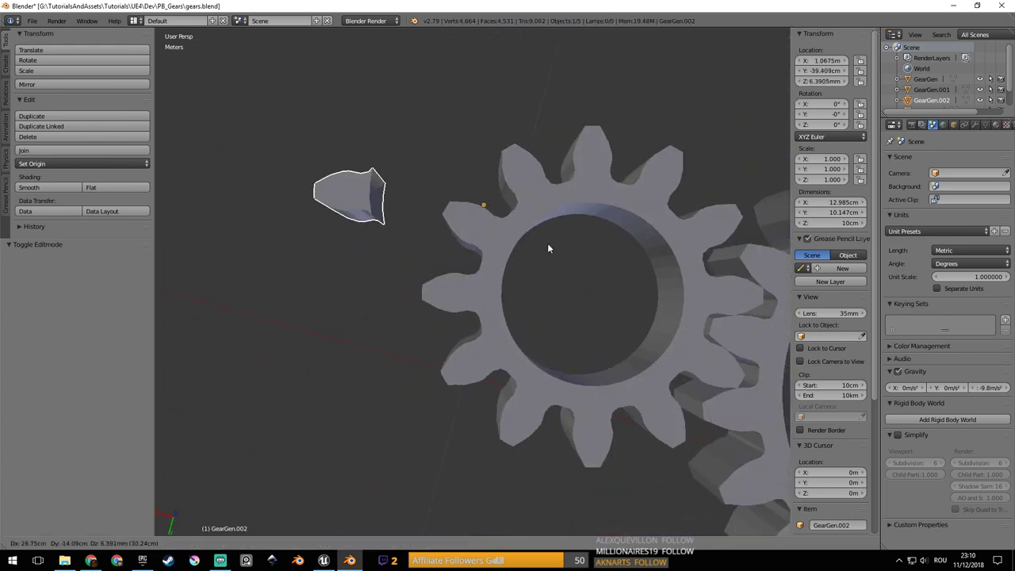
right_click(548, 244)
middle_click_drag(546, 248, 468, 381)
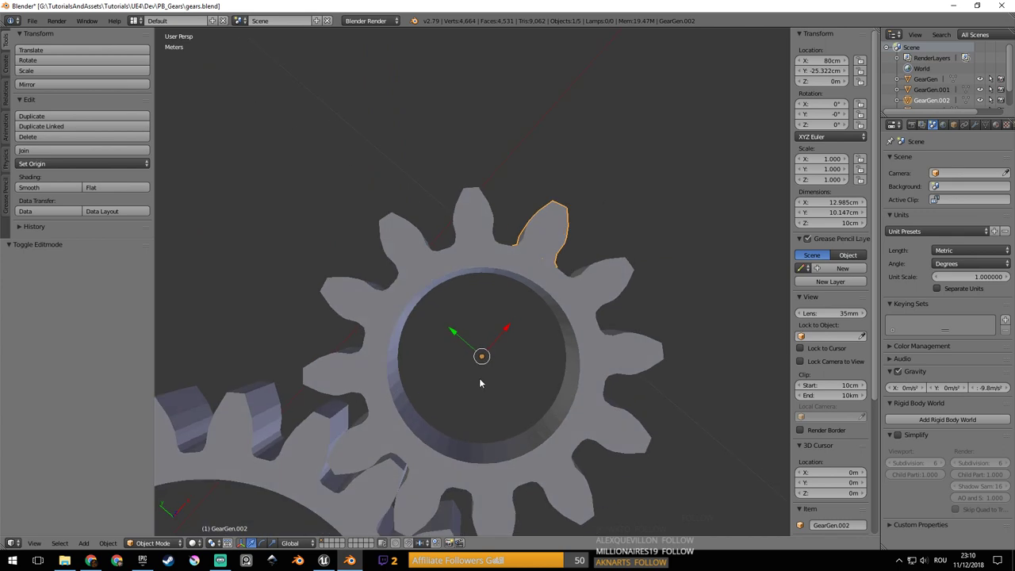
Save gears.blend with the separated tooth object selected.
scroll(512, 313, "up", 2)
scroll(512, 314, "down", 2)
middle_click_drag(511, 314, 608, 288)
scroll(456, 295, "up", 1)
key("ctrl+s")
left_click(459, 293)
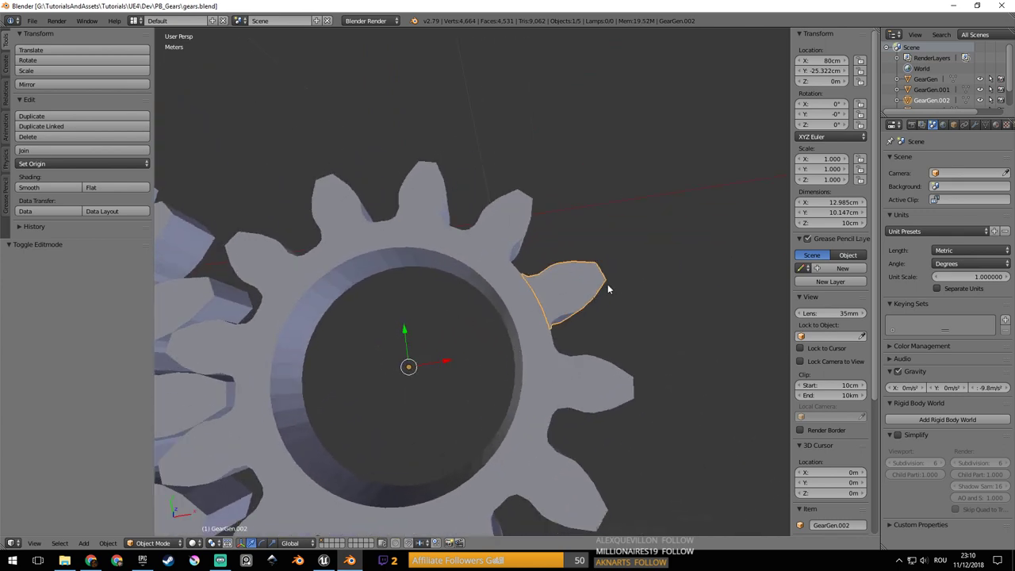
Look through the modifiers available for the tooth, including Array, without adding one, and save gears.blend again.
left_click(977, 127)
left_click(917, 163)
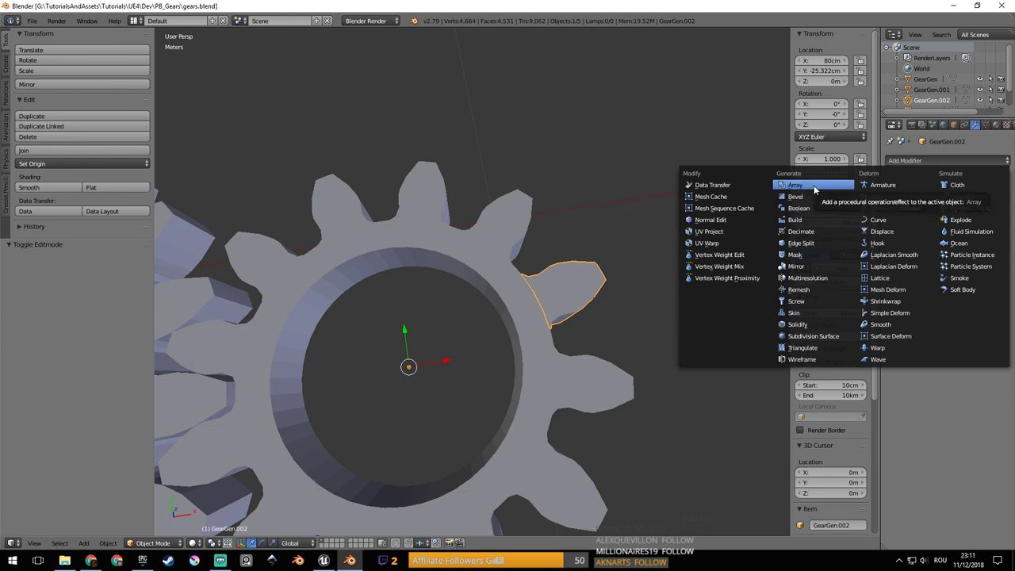
key("Escape")
middle_click_drag(575, 261, 585, 262)
key("ctrl+s")
left_click(585, 263)
Try rotating the separated tooth freely about the global Z axis, and cancel the rotation.
mouse_move(235, 334)
middle_mouse_down()
mouse_move(573, 317)
mouse_move(534, 295)
mouse_move(542, 325)
mouse_move(549, 317)
mouse_move(638, 425)
middle_mouse_up()
key("r")
key("z")
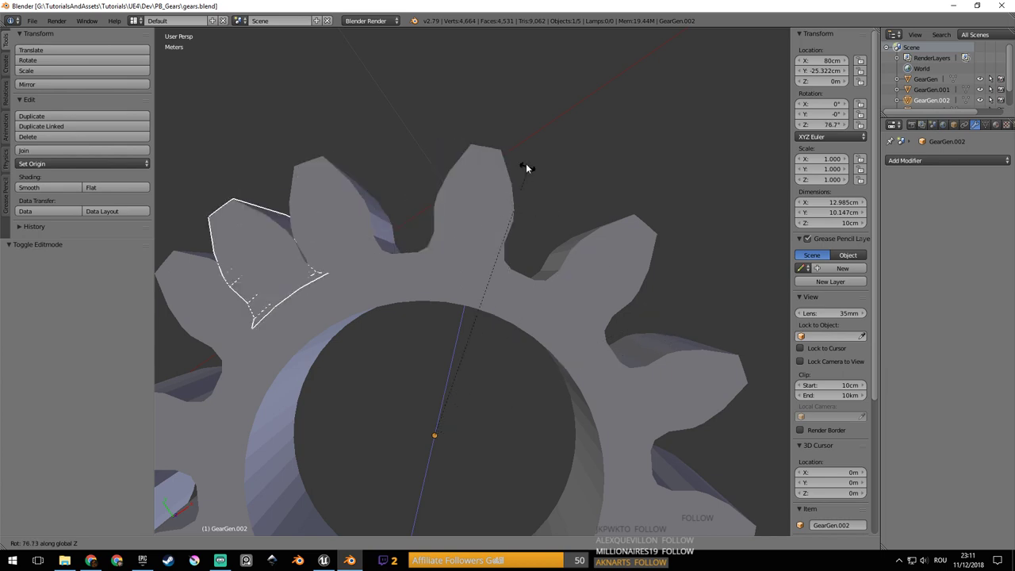
right_click(655, 221)
Set the snap element to Vertex.
left_click(436, 542)
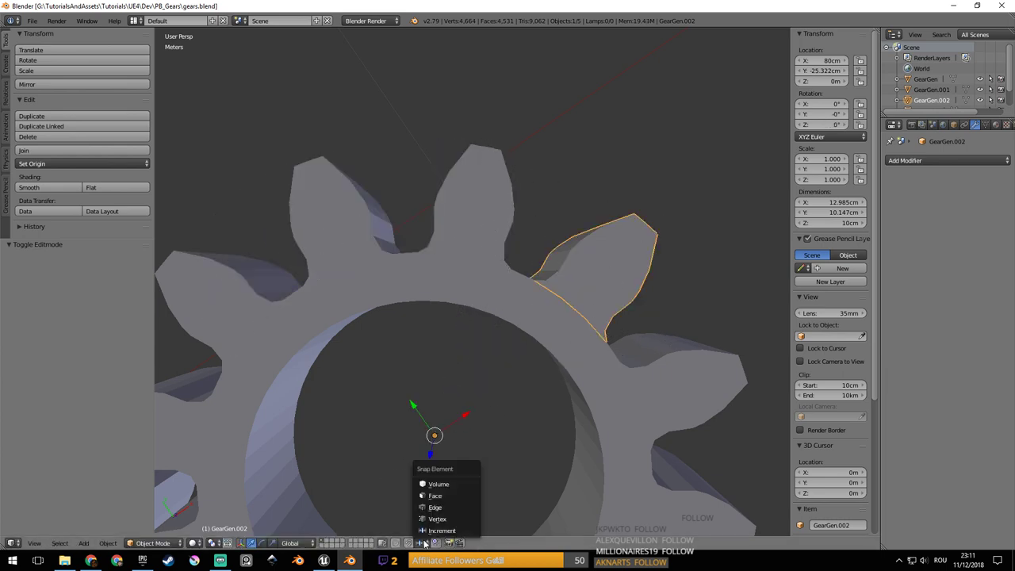
left_click(452, 520)
middle_click_drag(510, 217, 534, 250, "shift")
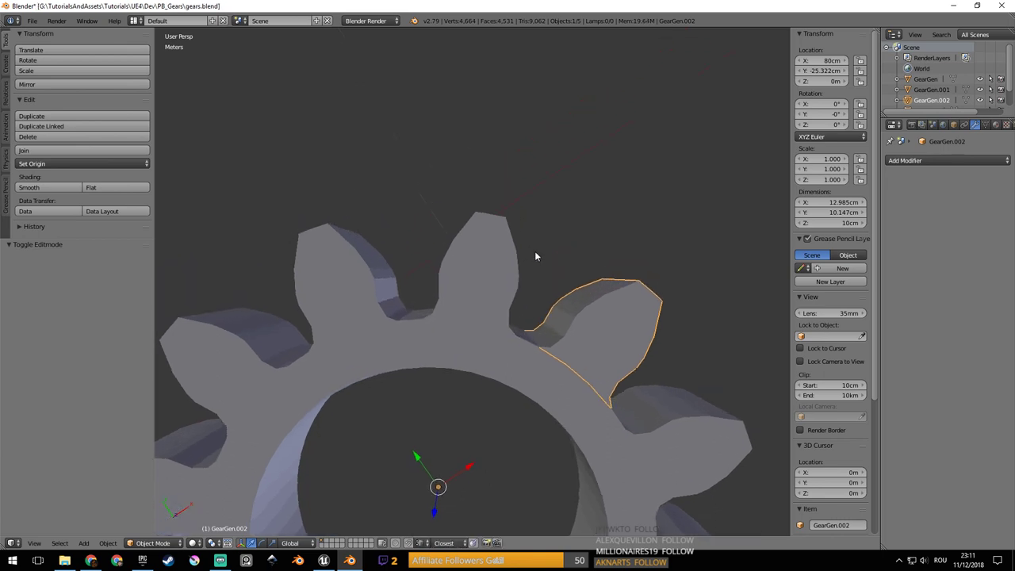
Rotate the tooth about 30° around global Z onto the neighbouring gear tooth and inspect how closely it aligns.
key("r")
key("z")
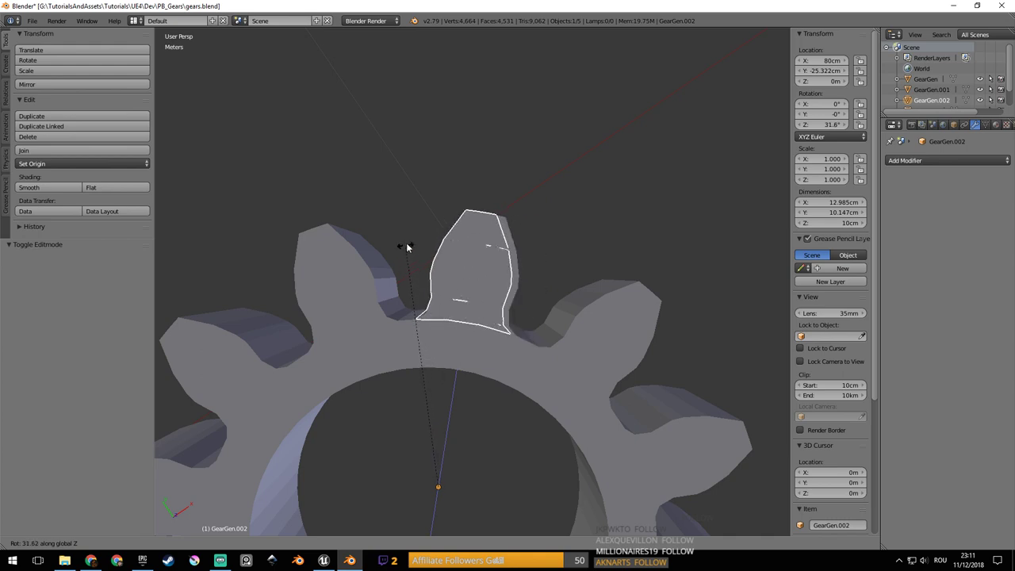
left_click(422, 324)
scroll(501, 276, "up", 5)
middle_click_drag(458, 281, 428, 199)
middle_click_drag(539, 237, 534, 271)
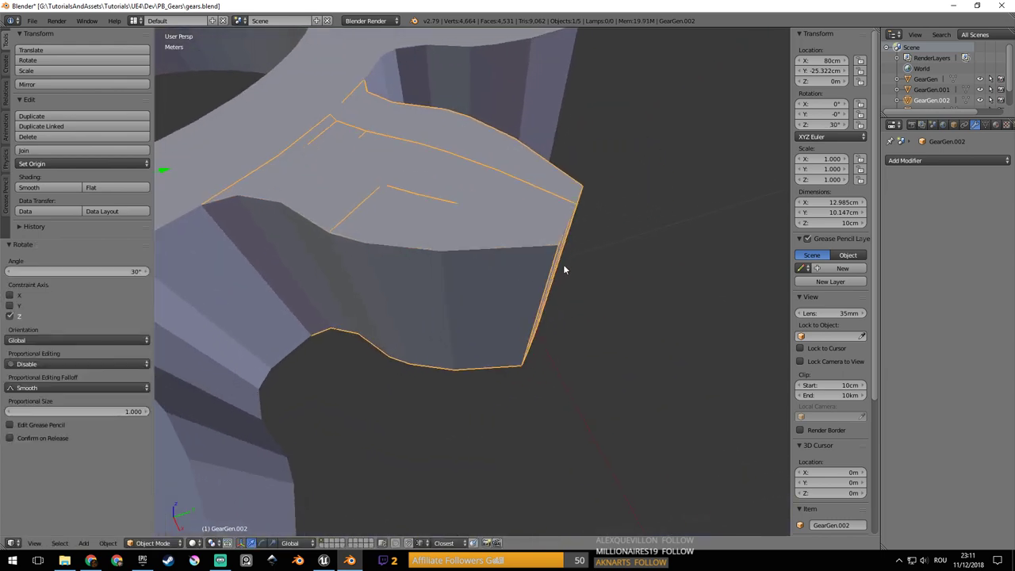
Try another rotation of the tooth about global Z to refine its alignment, and undo it.
key("r")
key("z")
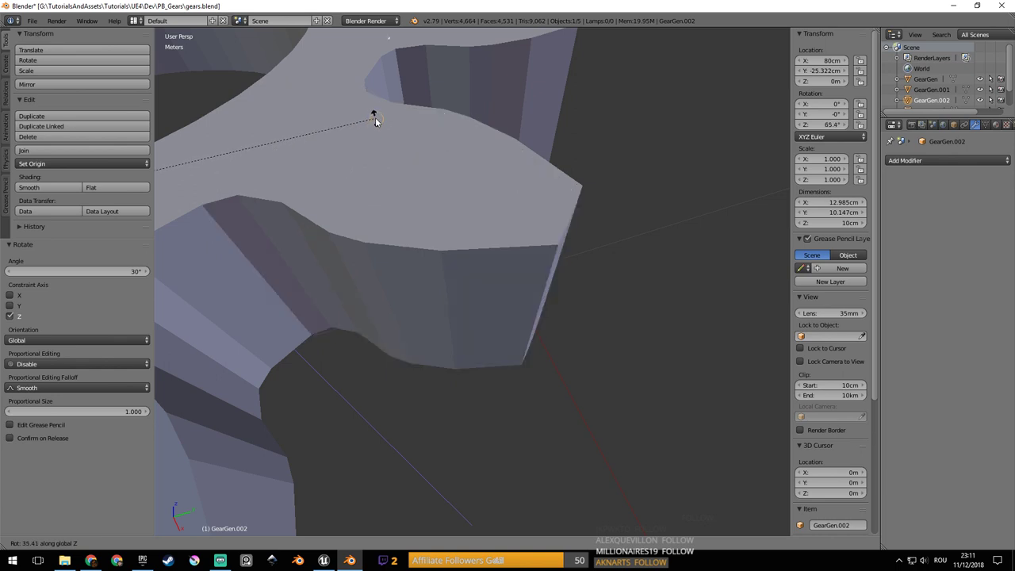
left_click(372, 74)
middle_click_drag(384, 88, 631, 277)
key("ctrl+z")
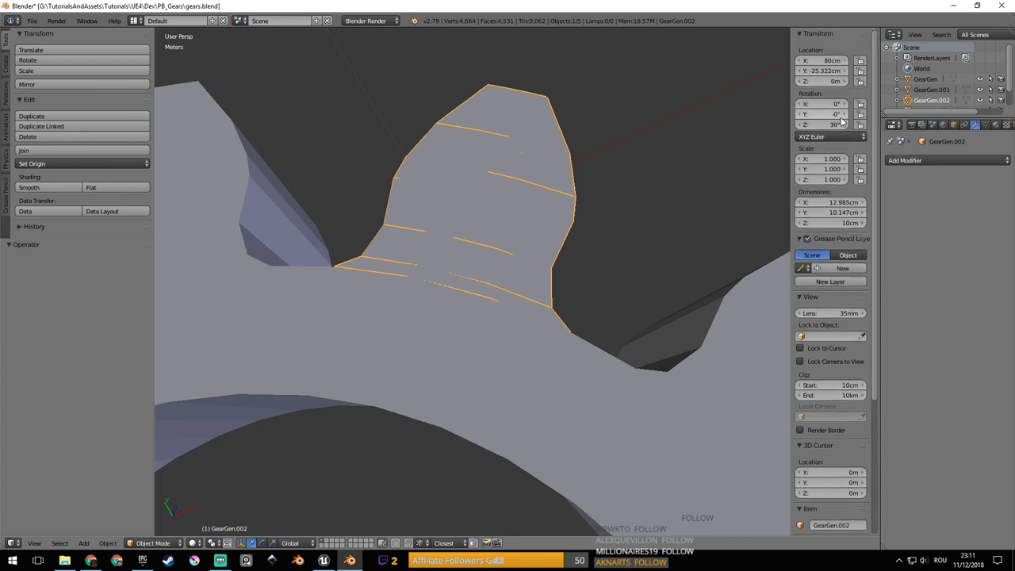
Set the separated tooth's Z rotation to 0° and view it on the gear.
scroll(591, 208, "down", 5)
scroll(591, 208, "down", 1)
middle_click_drag(591, 252, 549, 257, "shift")
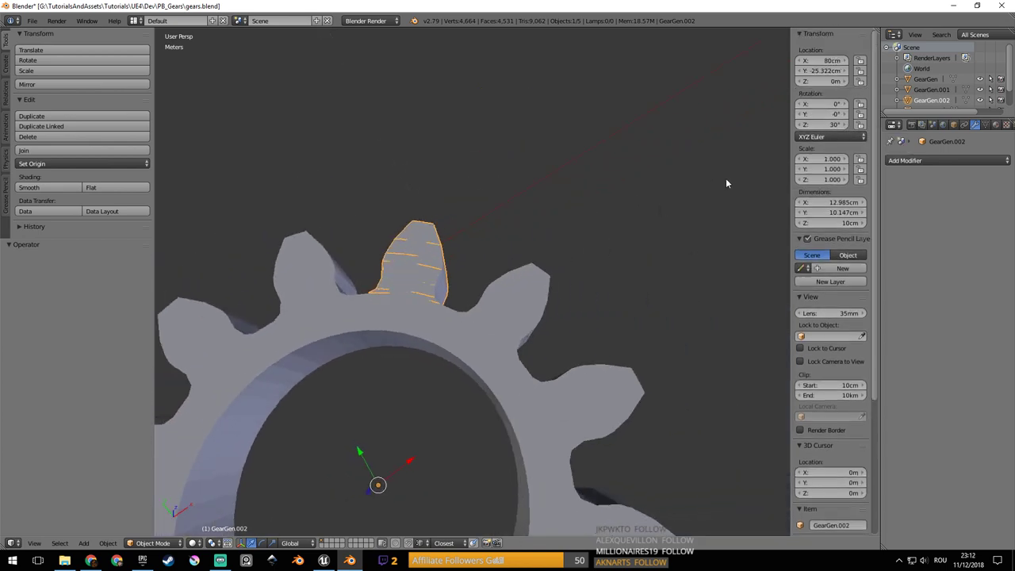
left_click(830, 126)
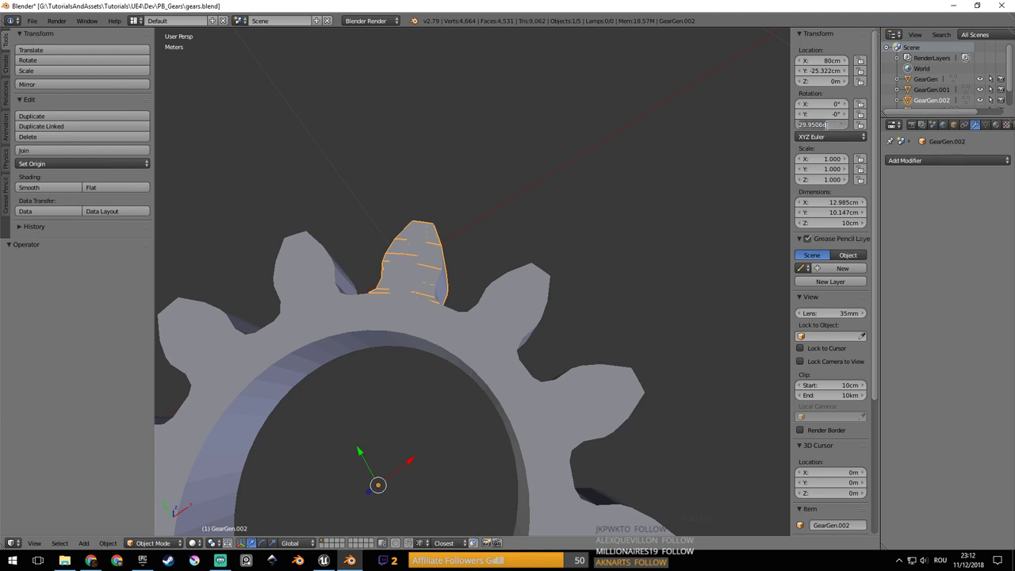
left_click(823, 125)
type("0")
key("Return")
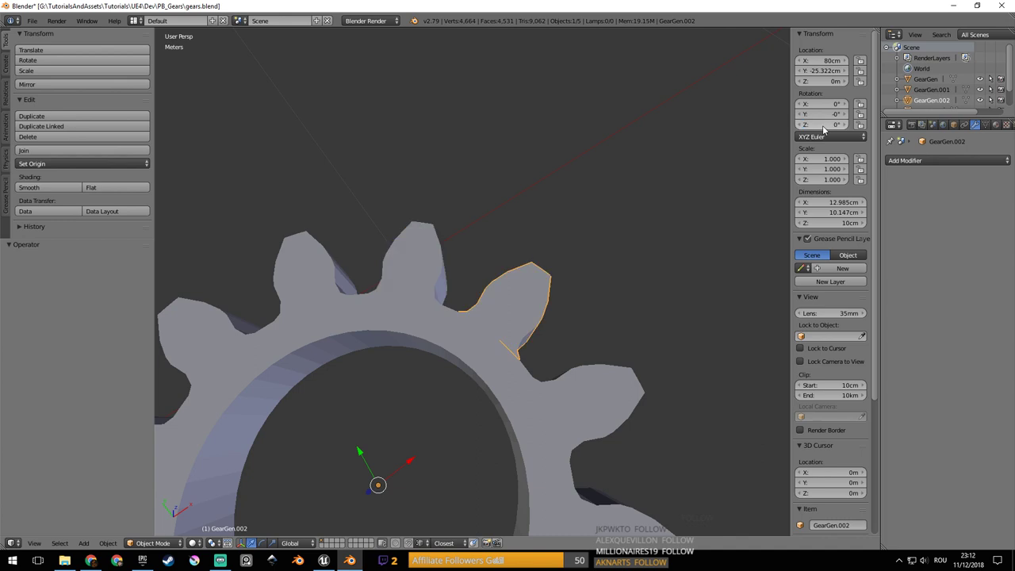
middle_click_drag(485, 243, 494, 320)
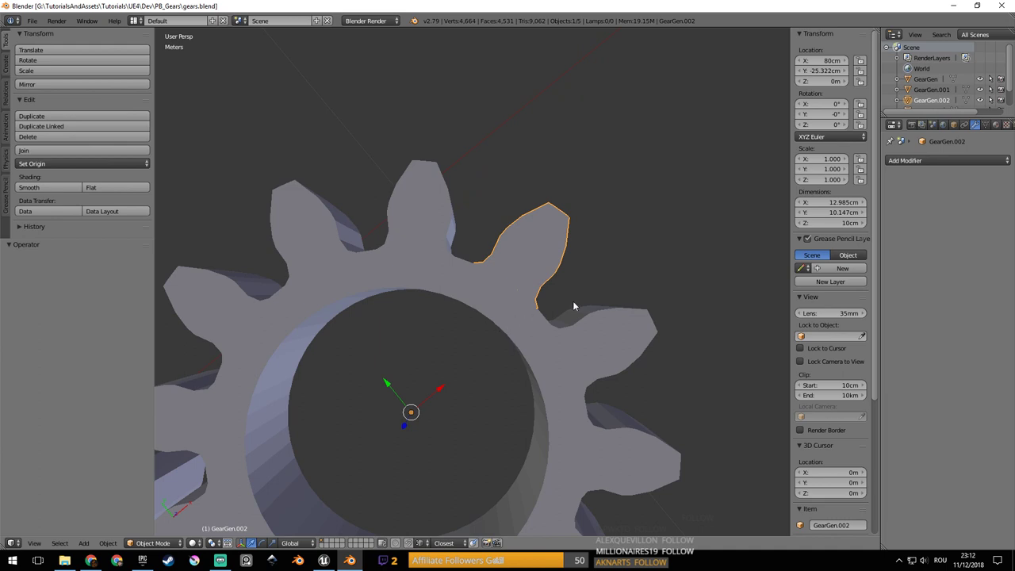
middle_click_drag(701, 285, 425, 363)
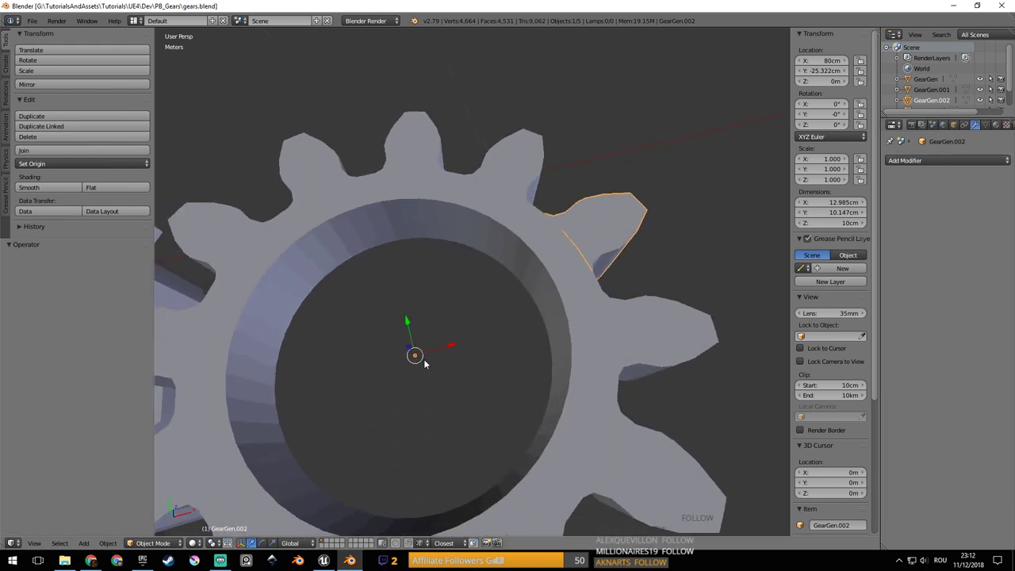
Snap the 3D cursor to the selected tooth's origin at the small gear's centre.
key("space")
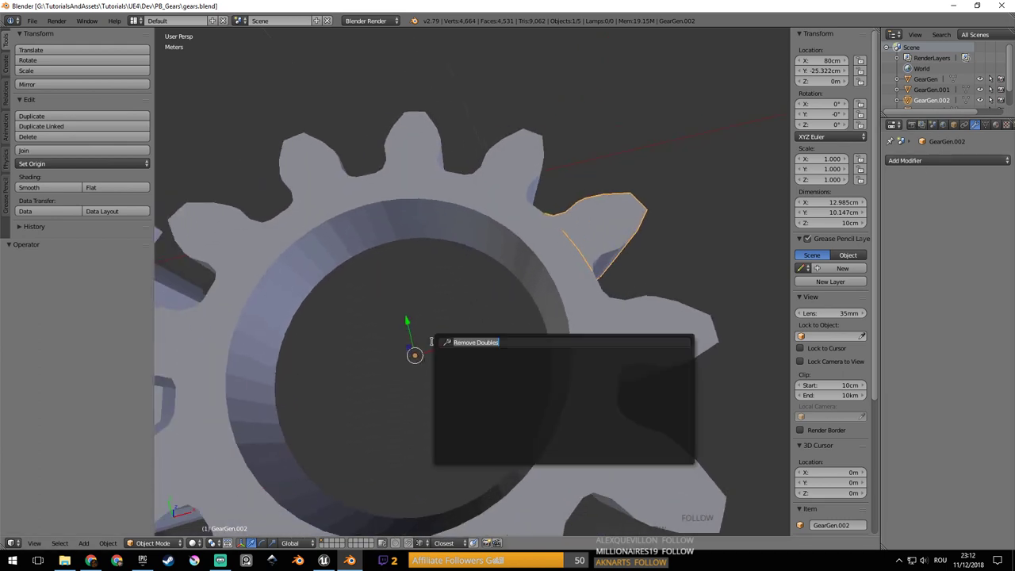
key("Escape")
key("shift+s")
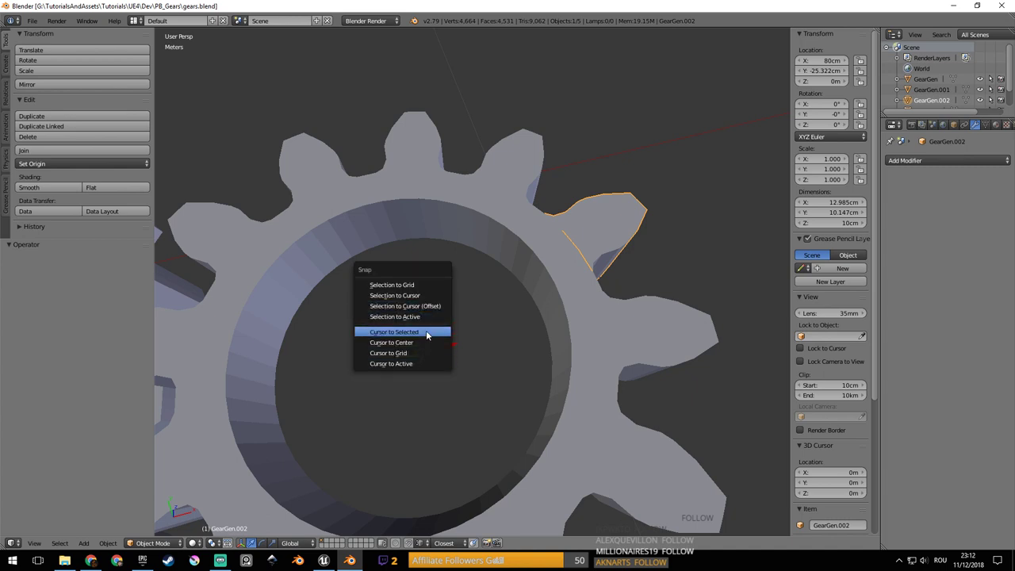
left_click(394, 332)
middle_click_drag(424, 332, 479, 340)
Add a Plain Axes empty at the small gear's centre and save the file.
key("shift+a")
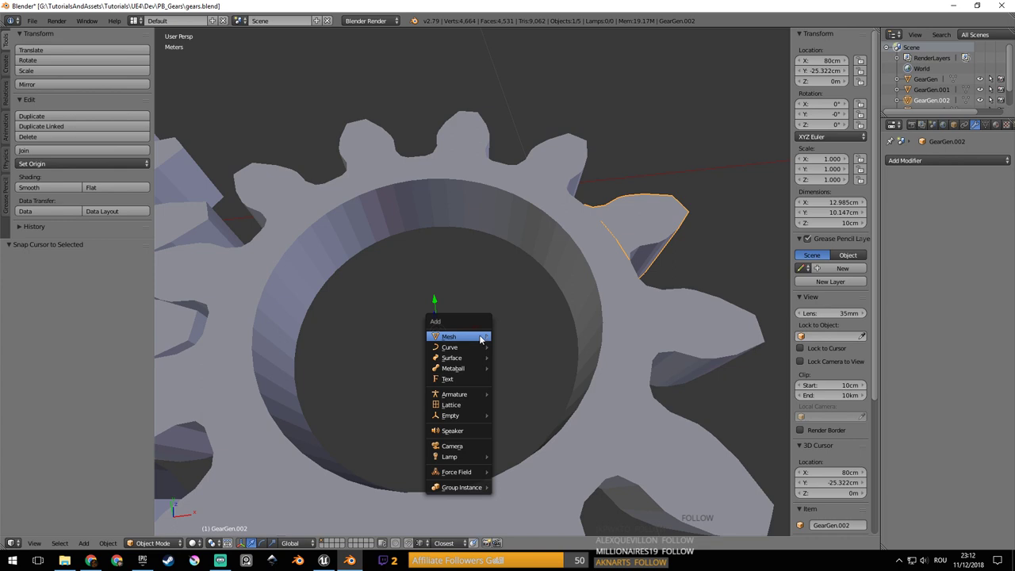
mouse_move(480, 337)
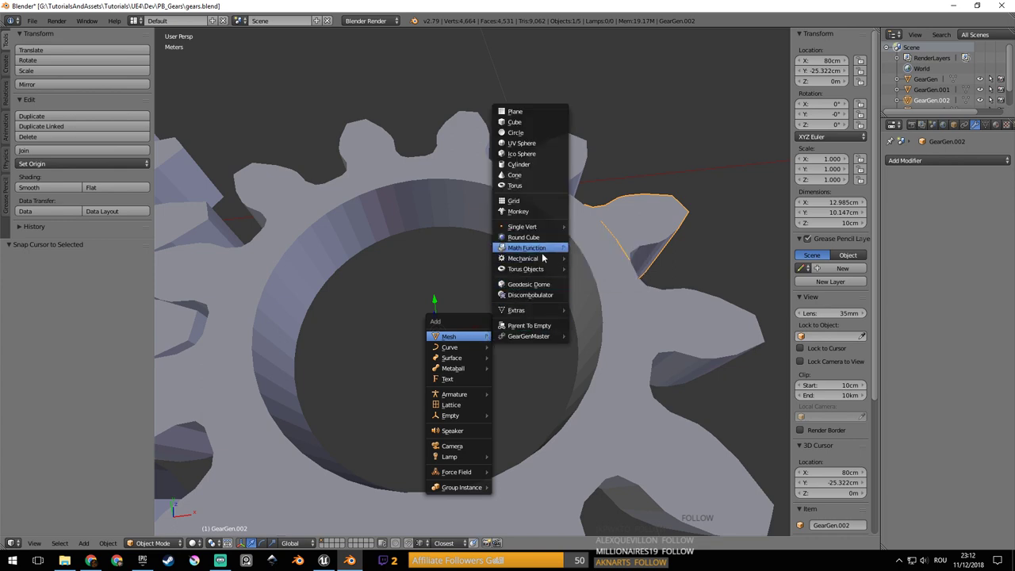
mouse_move(543, 257)
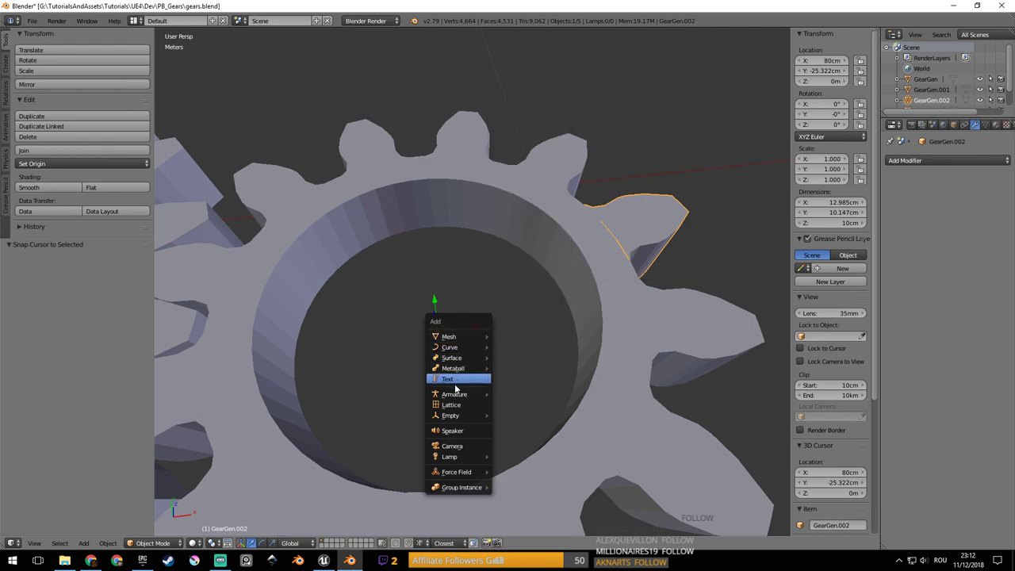
mouse_move(476, 417)
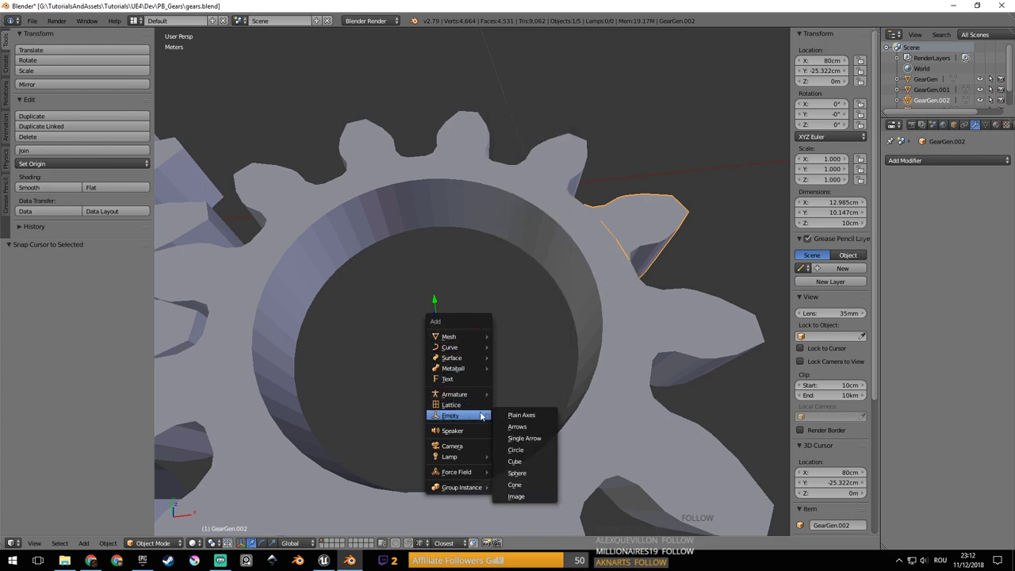
left_click(531, 417)
middle_click_drag(534, 390, 469, 368)
key("ctrl+s")
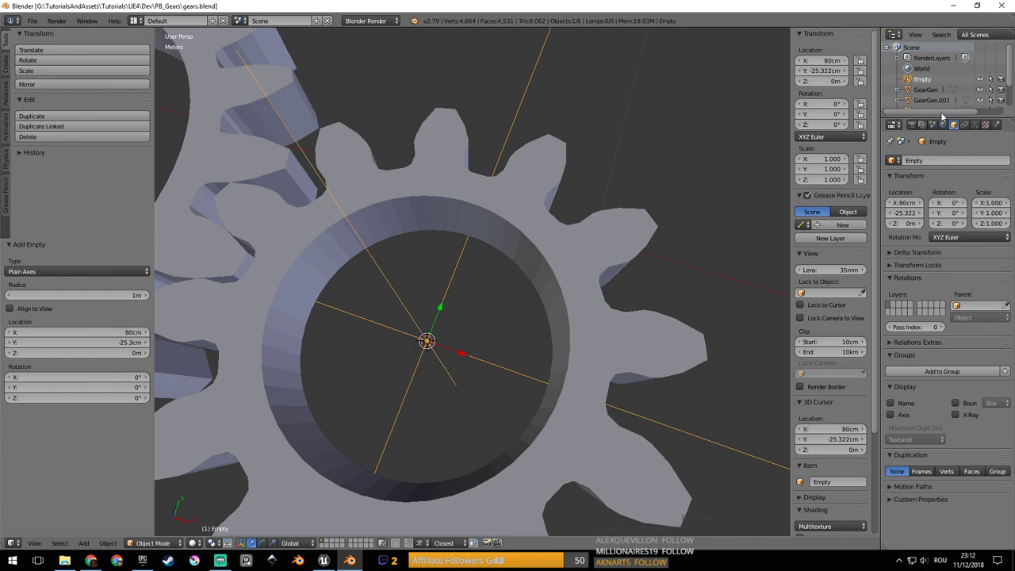
Rotate the empty 30° around the global Z axis.
middle_click_drag(471, 292, 490, 325)
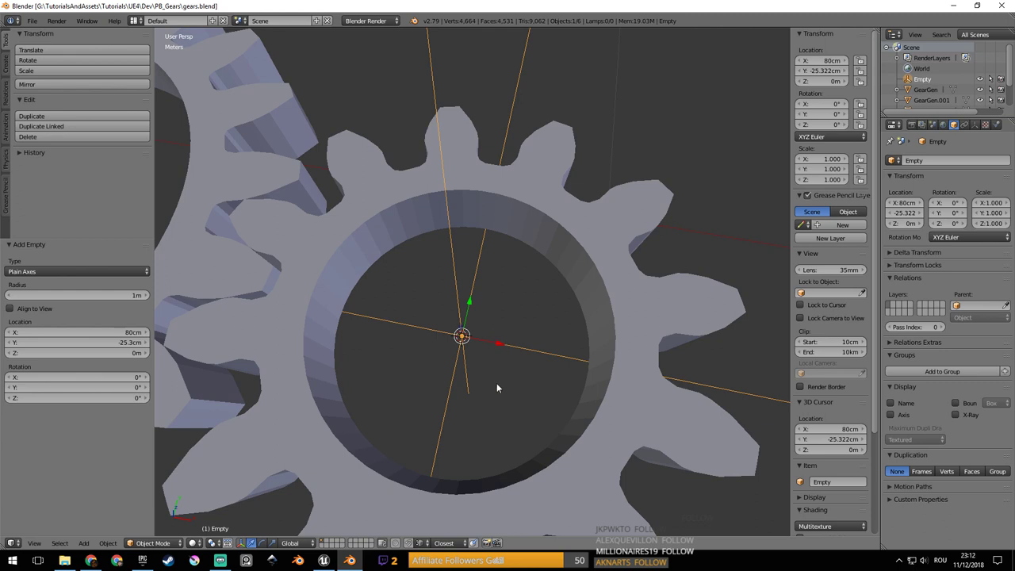
key("r")
key("z")
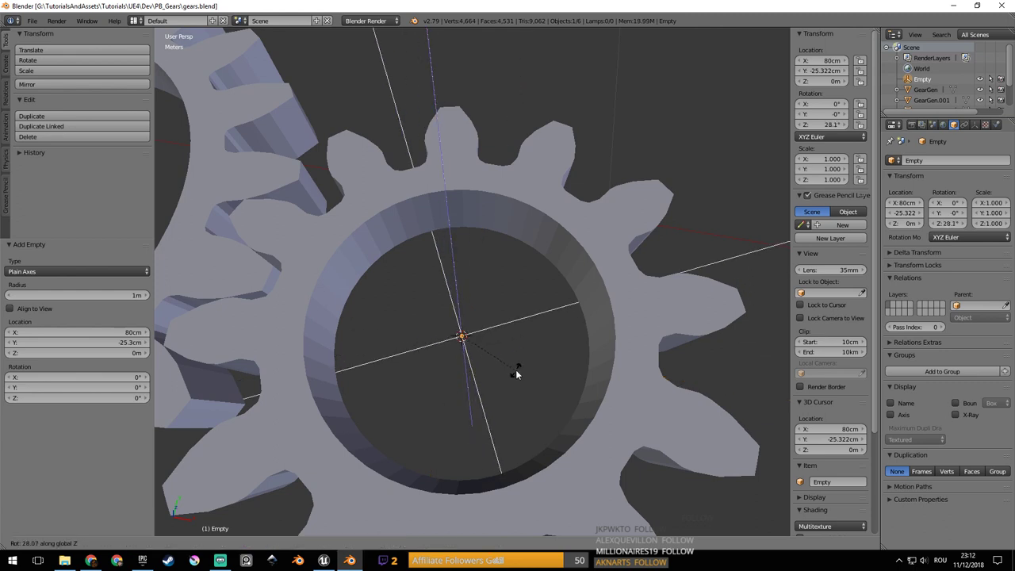
type("30")
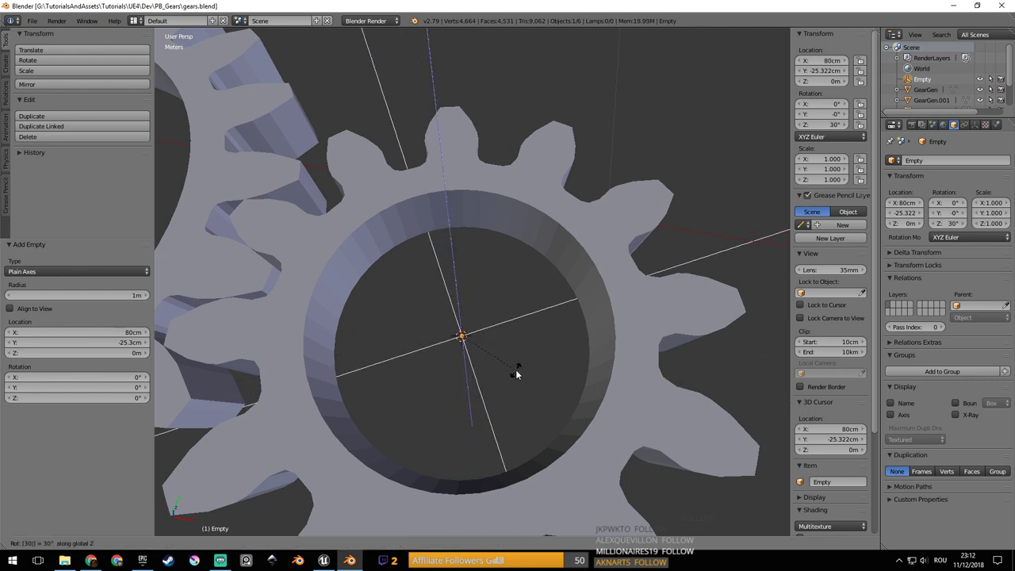
key("Return")
middle_click_drag(516, 369, 453, 358, "shift")
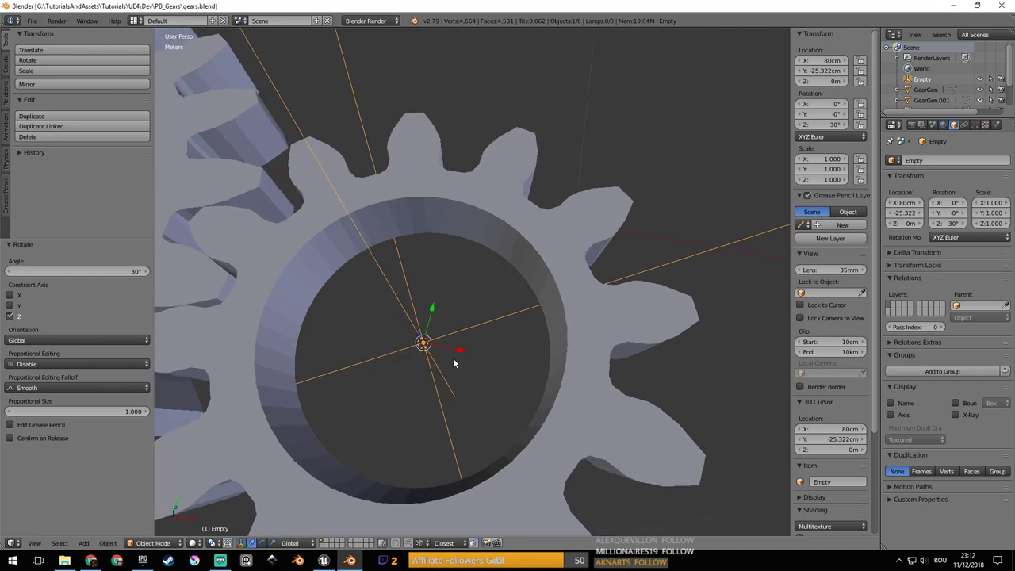
Save the file and give the separated tooth an Array modifier that uses the Empty as its object offset.
right_click(603, 222)
right_click(660, 314)
middle_click_drag(661, 327, 565, 311, "shift")
key("ctrl+s")
left_click(577, 312)
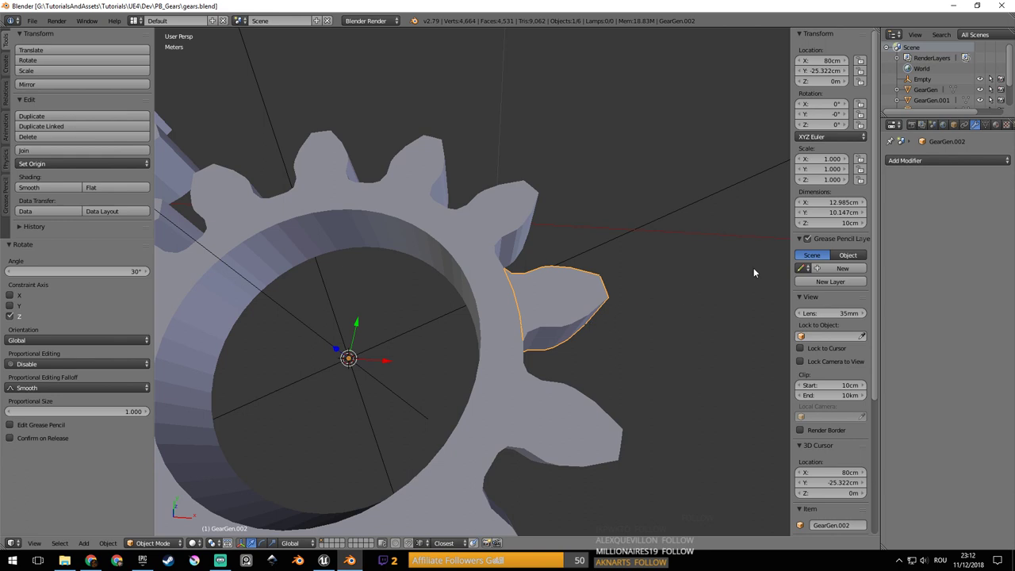
left_click(962, 161)
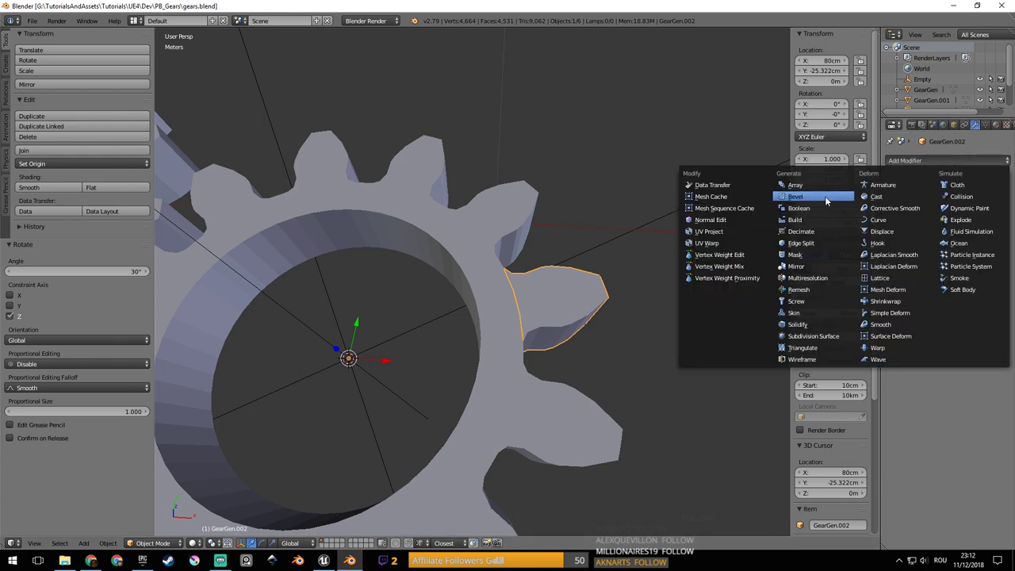
left_click(795, 184)
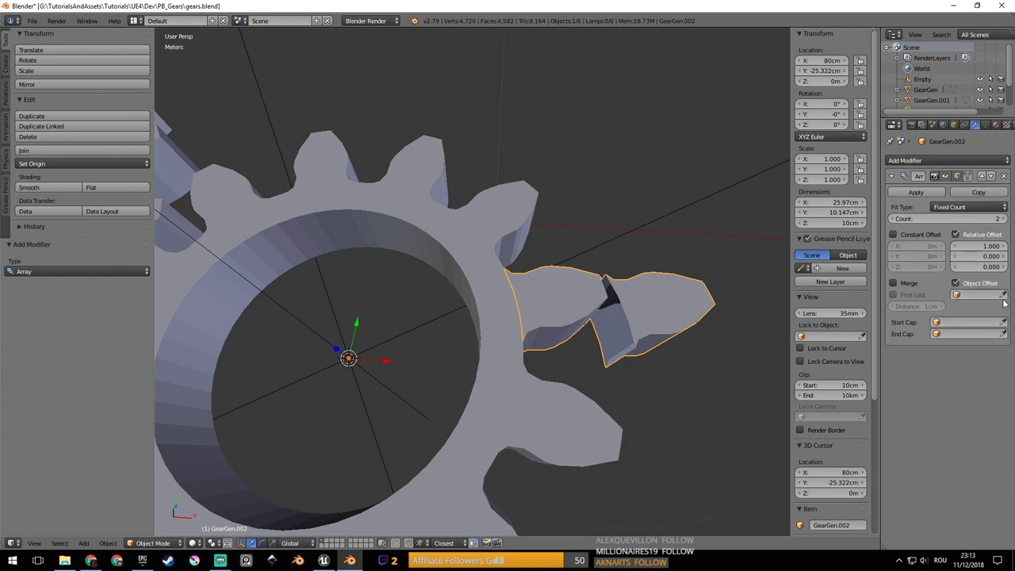
left_click(359, 396)
middle_click_drag(372, 398, 474, 374)
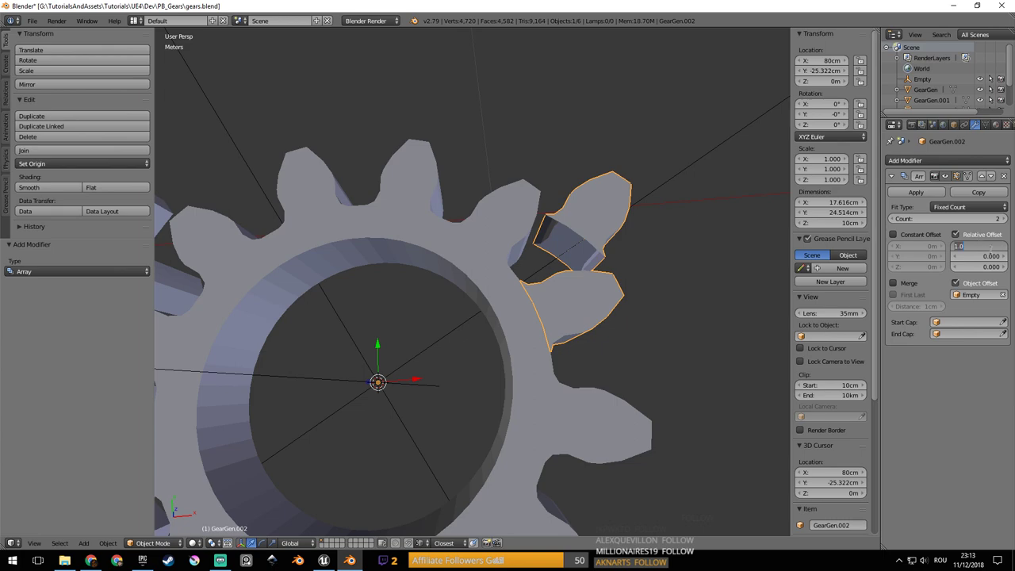
Set the tooth array's relative X offset to 0 and its count to 12.
type("0")
key("Return")
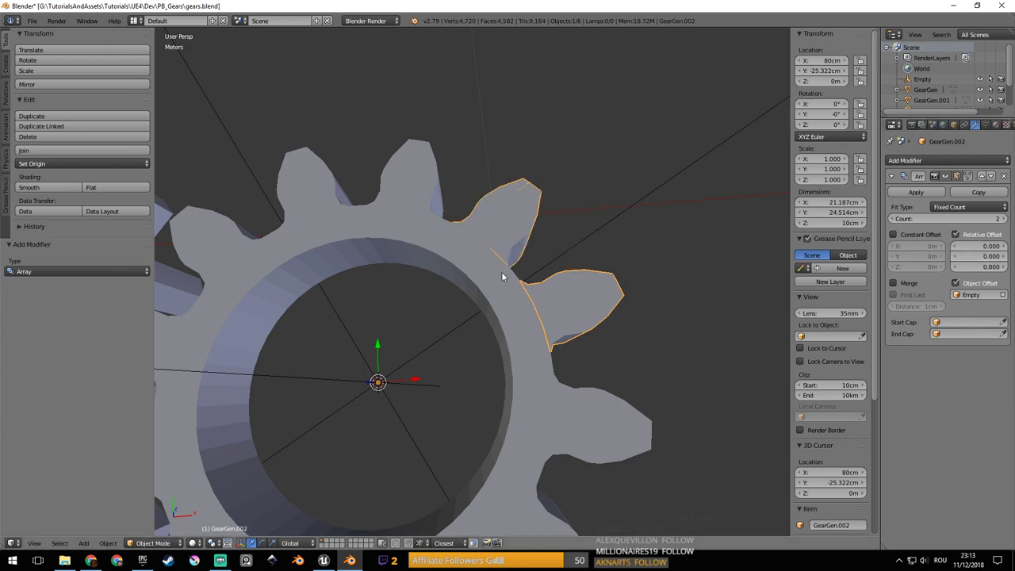
middle_click_drag(503, 287, 574, 320)
scroll(508, 212, "up", 3)
middle_click_drag(508, 214, 624, 341)
left_click(984, 217)
key("Return")
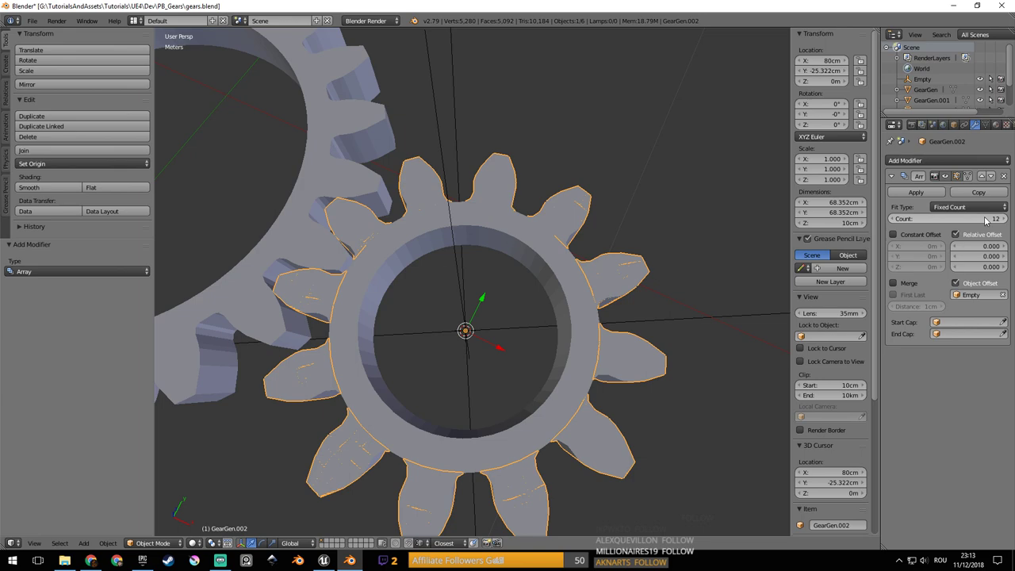
Examine how the arrayed teeth sit on the small gear and mesh with the large gear.
middle_click_drag(610, 320, 611, 233)
scroll(650, 290, "down", 4)
scroll(660, 297, "up", 6)
scroll(635, 299, "down", 2)
scroll(600, 321, "down", 2)
scroll(551, 303, "down", 2)
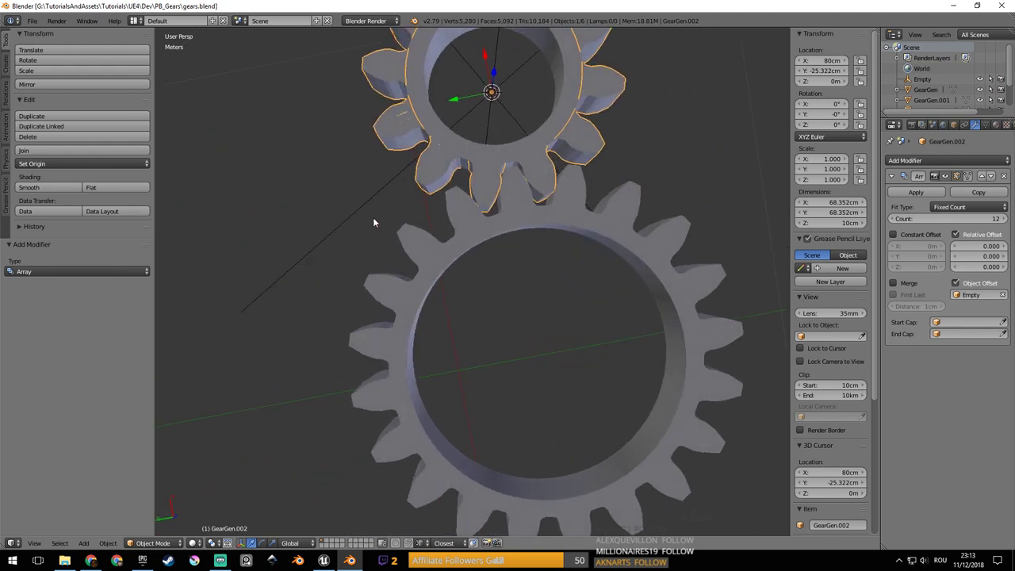
middle_click_drag(404, 237, 508, 295)
scroll(507, 296, "up", 4)
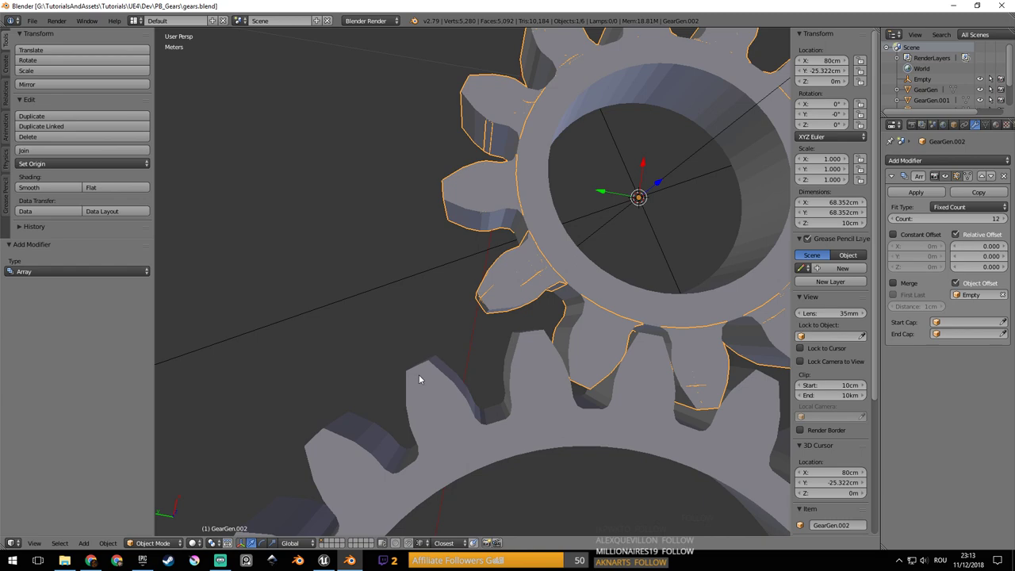
scroll(480, 381, "down", 2)
Save the file and move the meshing gears together with the tooth array and empty 2.43 m along Y.
key("ctrl+s")
left_click(481, 381)
middle_click_drag(490, 368, 328, 357)
scroll(480, 231, "down", 4)
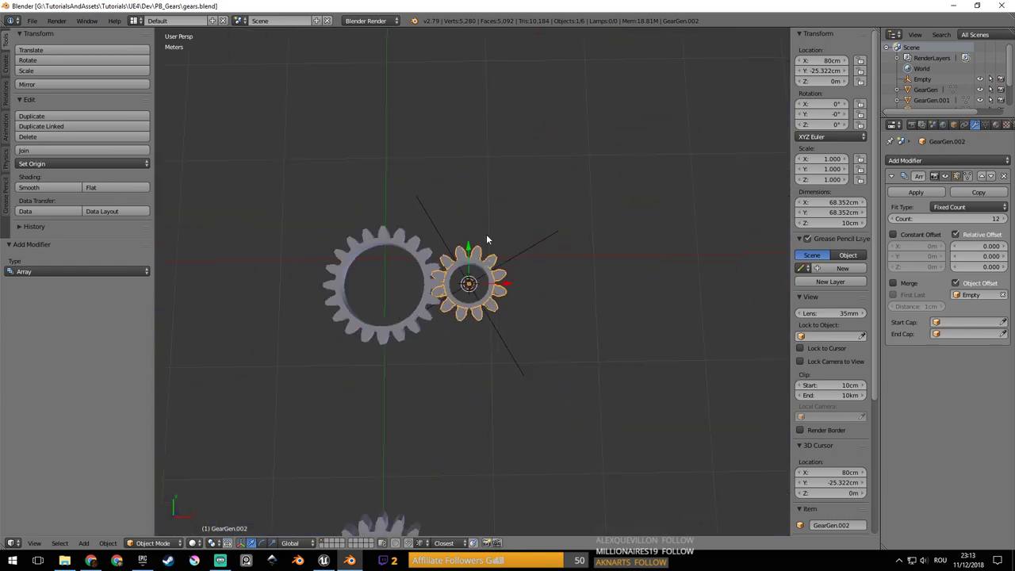
middle_click_drag(526, 238, 532, 279)
scroll(480, 254, "down", 3)
scroll(487, 261, "up", 5)
scroll(496, 269, "down", 4)
key("b")
left_click_drag(403, 93, 469, 198)
key("g")
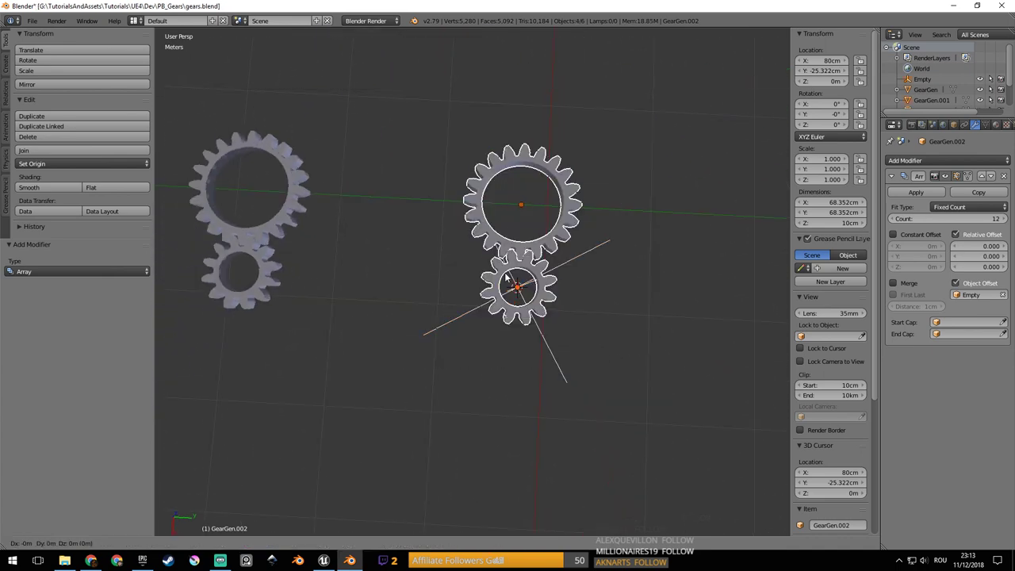
key("y")
left_click(760, 275)
Duplicate the small gear body and its empty, offsetting the copies -84.9 cm in X and -2.01 m in Y.
middle_click_drag(740, 287, 603, 274, "shift")
scroll(631, 287, "up", 3)
middle_click_drag(668, 310, 361, 315, "shift")
scroll(495, 362, "up", 3)
right_click(502, 363)
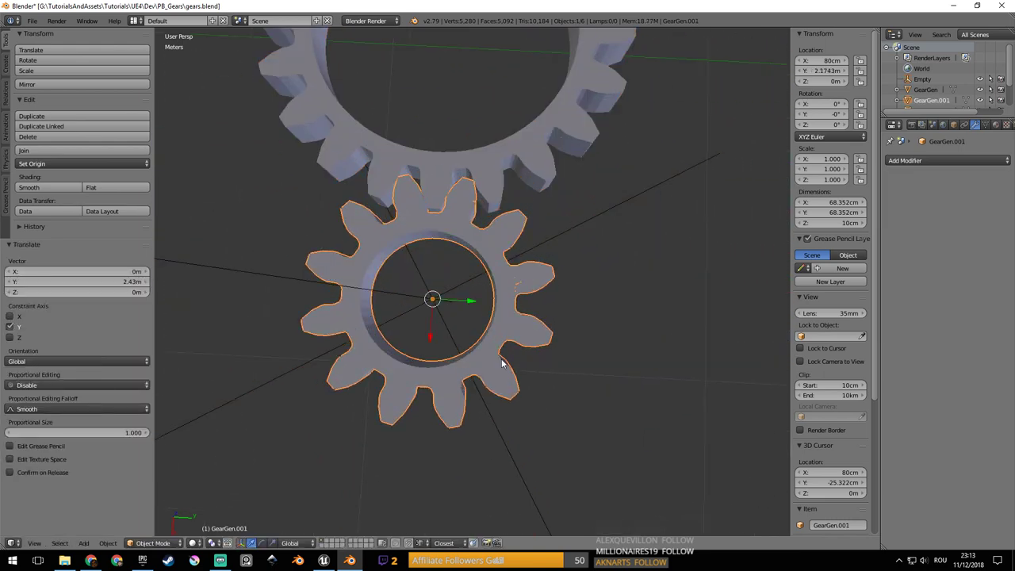
right_click(446, 323, "shift")
scroll(444, 329, "down", 4)
middle_click_drag(406, 269, 506, 278, "shift")
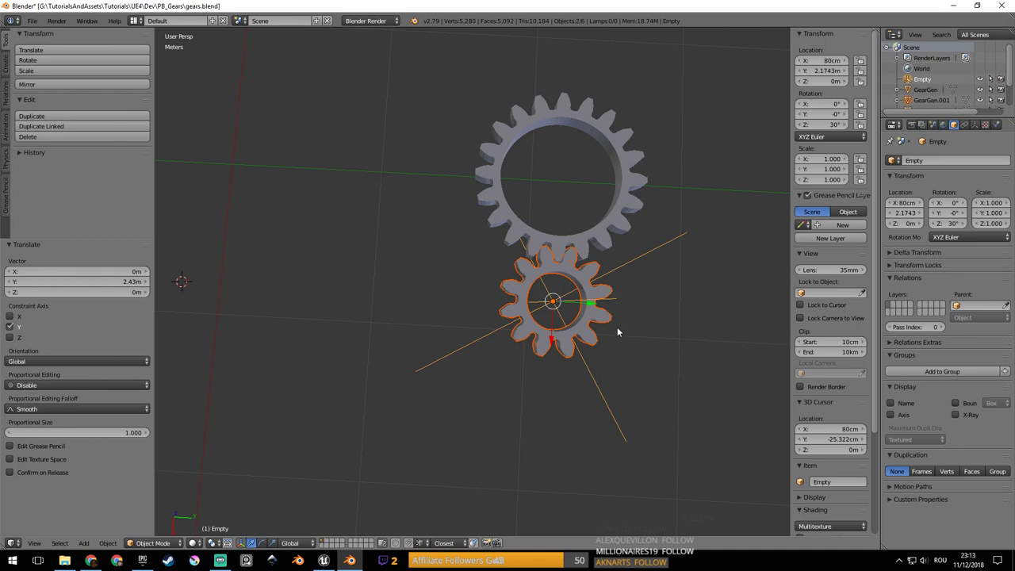
key("shift+d")
key("shift+z")
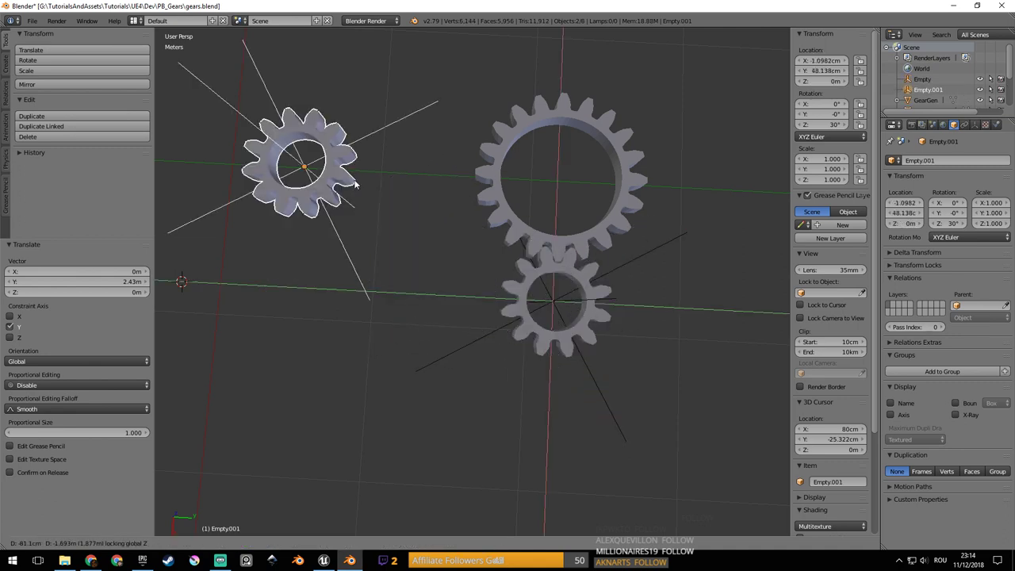
left_click(310, 187)
key("KP_Decimal")
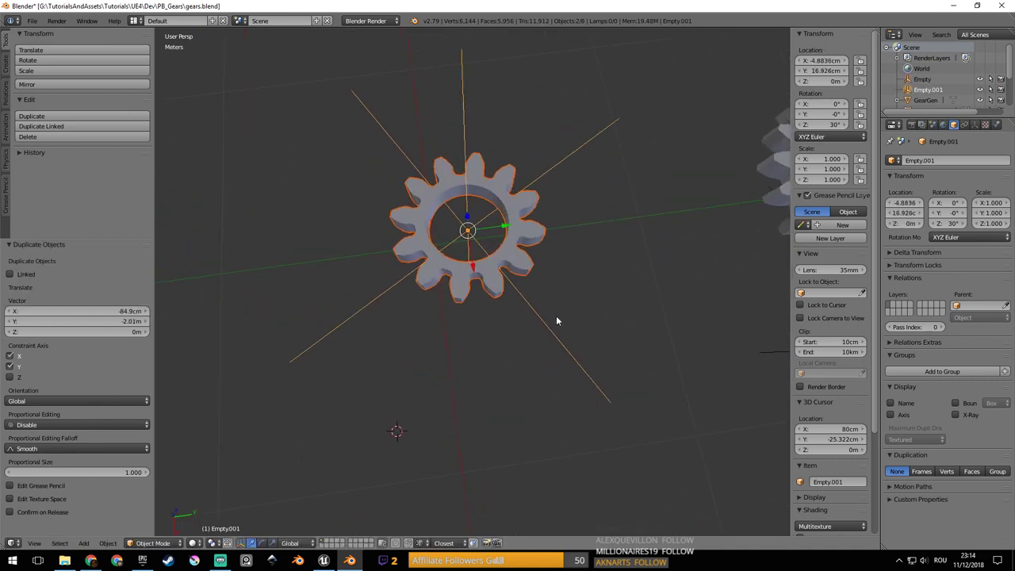
Try to move the duplicated small gear away from its empty.
right_click(540, 231)
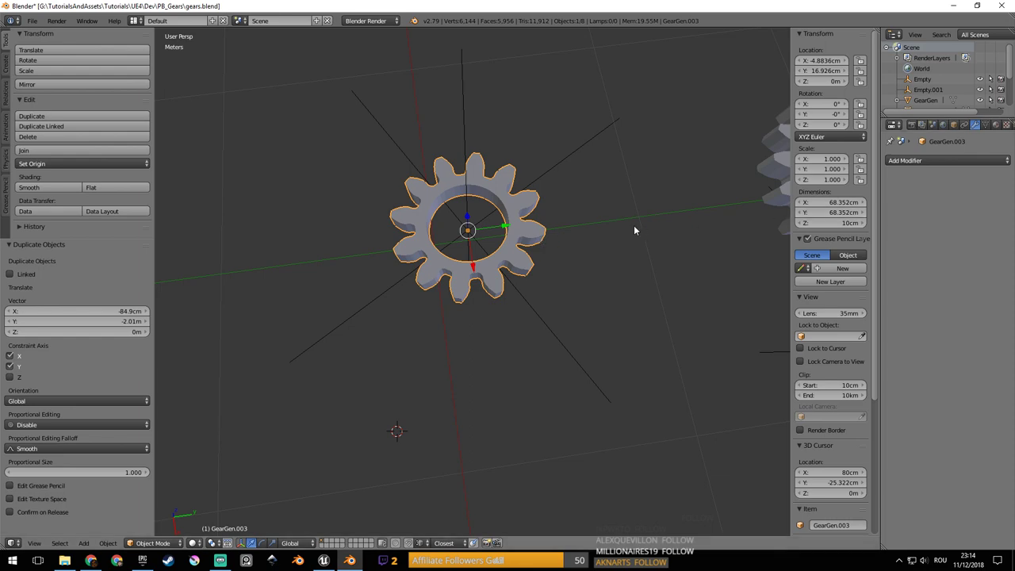
middle_click_drag(634, 227, 745, 254)
middle_click_drag(546, 282, 571, 301, "shift")
scroll(553, 288, "up", 3)
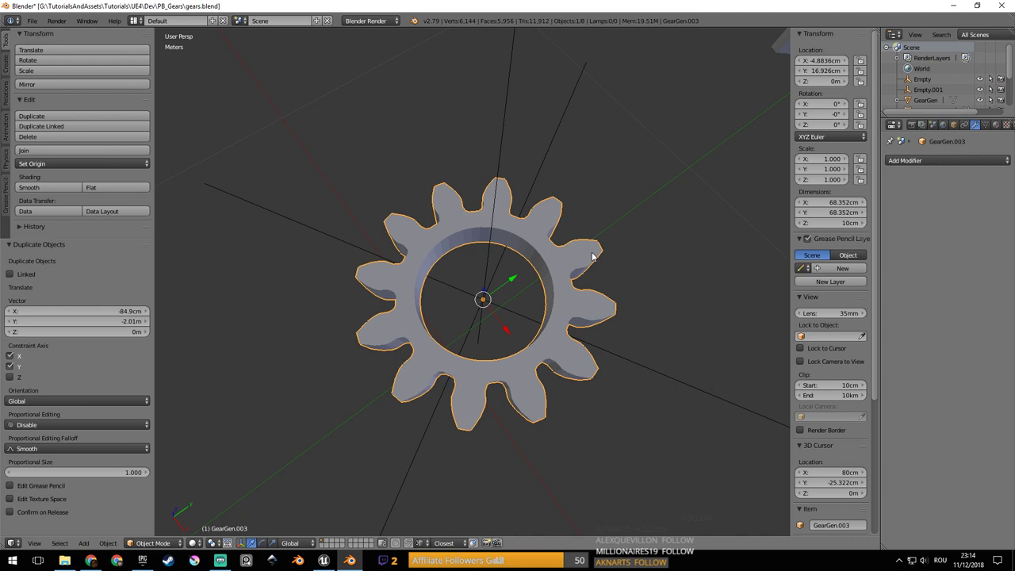
scroll(595, 321, "down", 7)
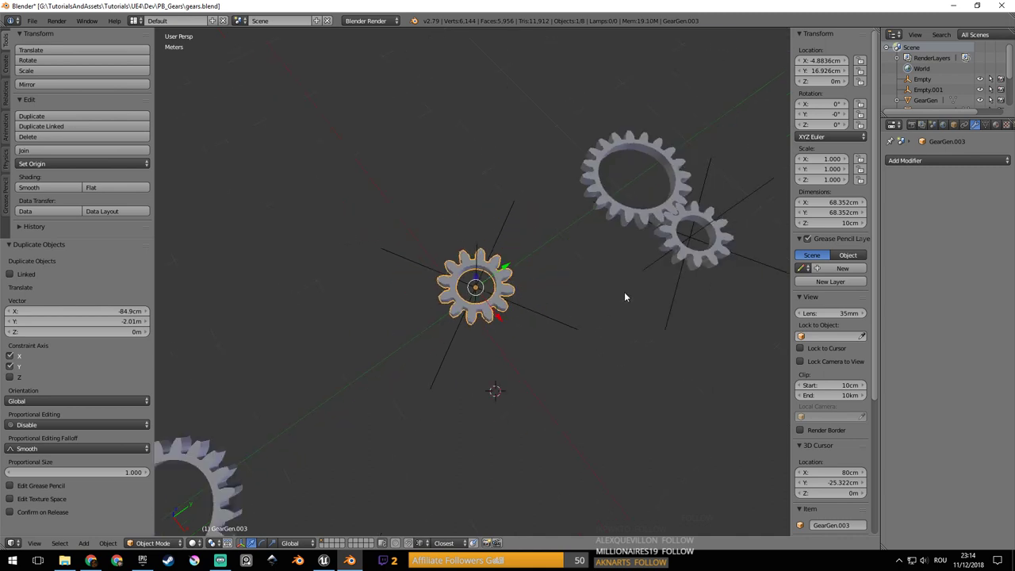
middle_click_drag(620, 295, 497, 308, "shift")
scroll(497, 308, "up", 3)
right_click(650, 271)
right_click(276, 341)
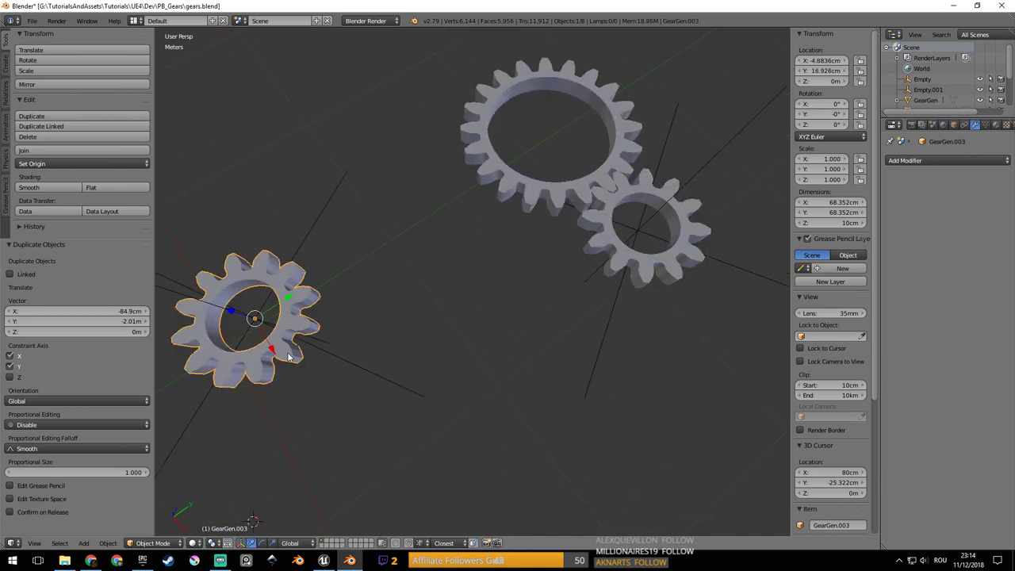
middle_click_drag(325, 345, 433, 306, "shift")
scroll(412, 306, "up", 3)
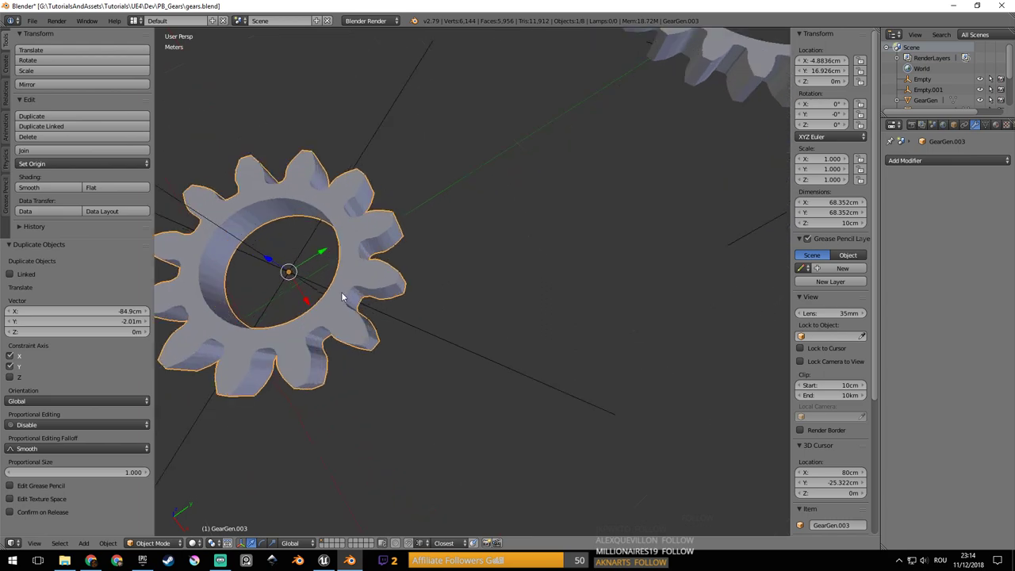
middle_click_drag(377, 291, 489, 280, "shift")
key("g")
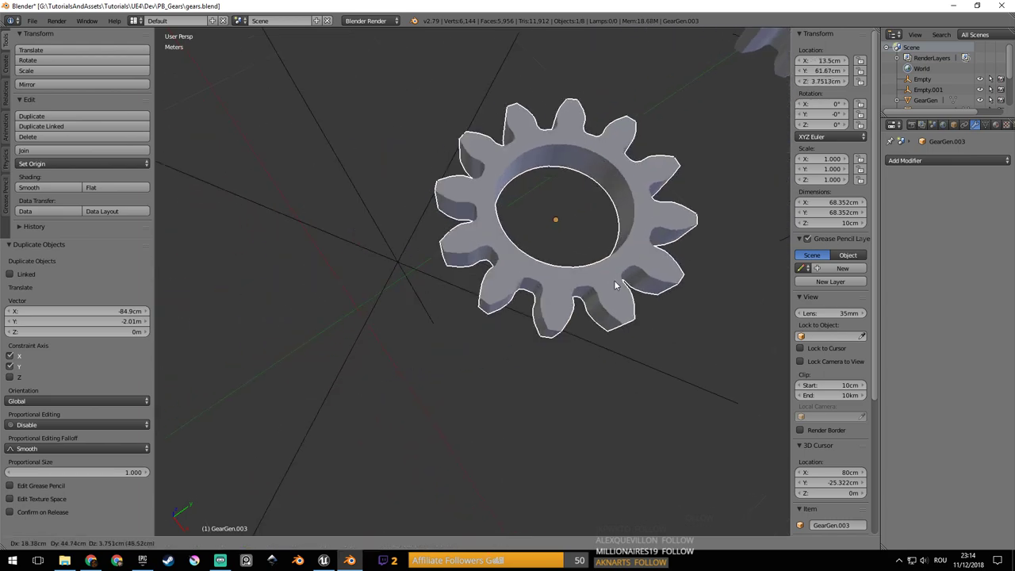
right_click(620, 277)
Try to move the original small gear body away from its arrayed teeth beside the large gear.
scroll(513, 289, "down", 5)
middle_click_drag(639, 253, 472, 263, "shift")
scroll(384, 264, "up", 2)
middle_click_drag(460, 264, 533, 316)
middle_click_drag(611, 313, 424, 218)
scroll(456, 238, "down", 2)
middle_click_drag(526, 281, 536, 306)
right_click(516, 369)
key("g")
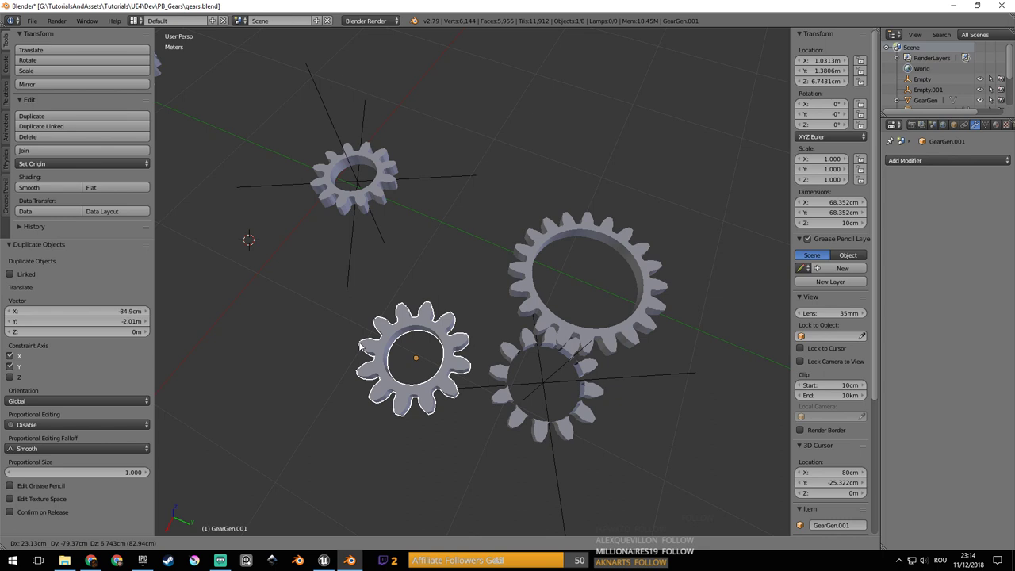
key("Escape")
middle_click_drag(329, 245, 430, 270)
Delete the duplicated small gear and its duplicated empty.
right_click(328, 218)
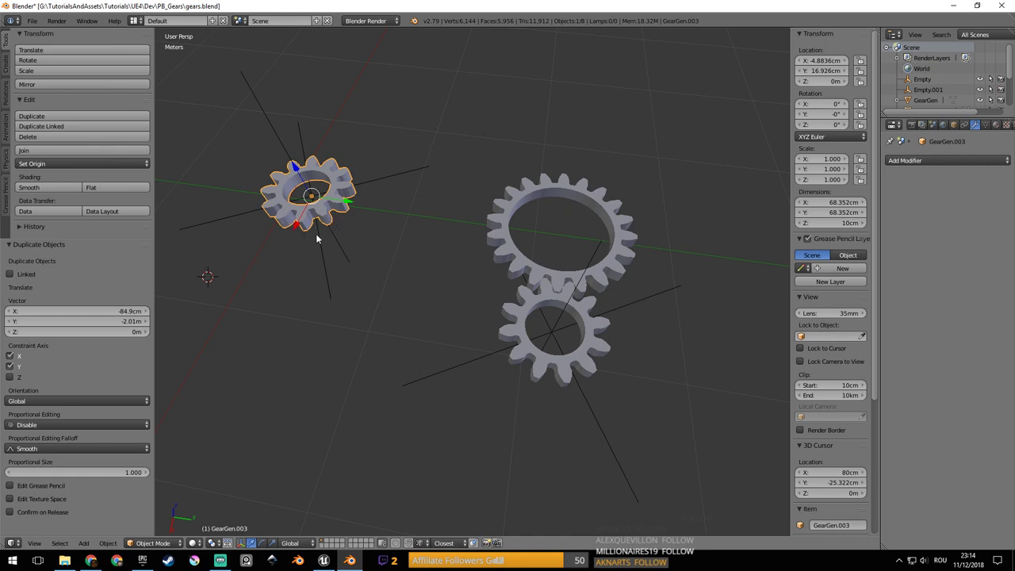
key("x")
left_click(316, 233)
right_click(317, 203)
key("x")
left_click(319, 204)
Move the small gear's body, arrayed teeth and empty together -70.1 cm in X and -2.27 m in Y.
right_click(602, 377)
key("KP_Decimal")
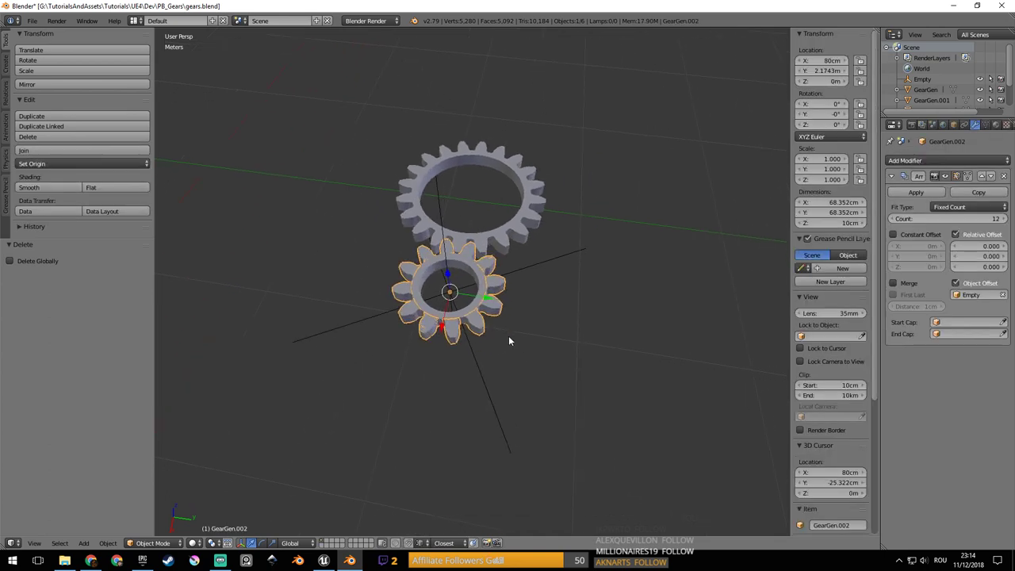
key("z")
key("b")
left_click_drag(291, 307, 553, 413)
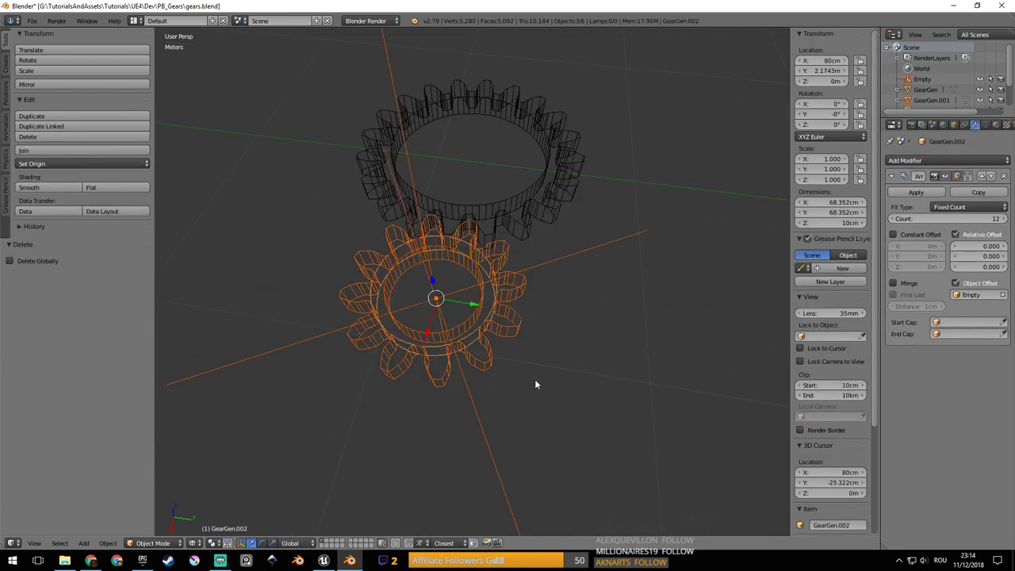
key("z")
scroll(534, 378, "down", 5)
middle_click_drag(503, 343, 612, 390, "shift")
key("g")
key("shift+z")
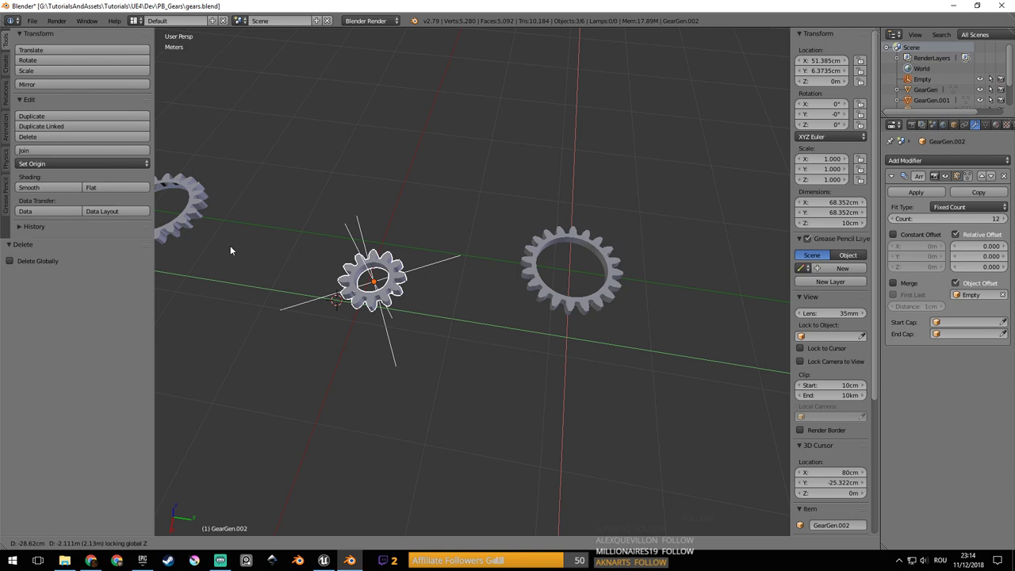
left_click(280, 233)
Apply the Array modifier on the small gear's separate teeth object.
scroll(284, 235, "up", 3)
scroll(566, 338, "up", 2)
middle_click_drag(318, 258, 478, 313, "shift")
right_click(521, 350)
middle_click_drag(544, 360, 565, 320)
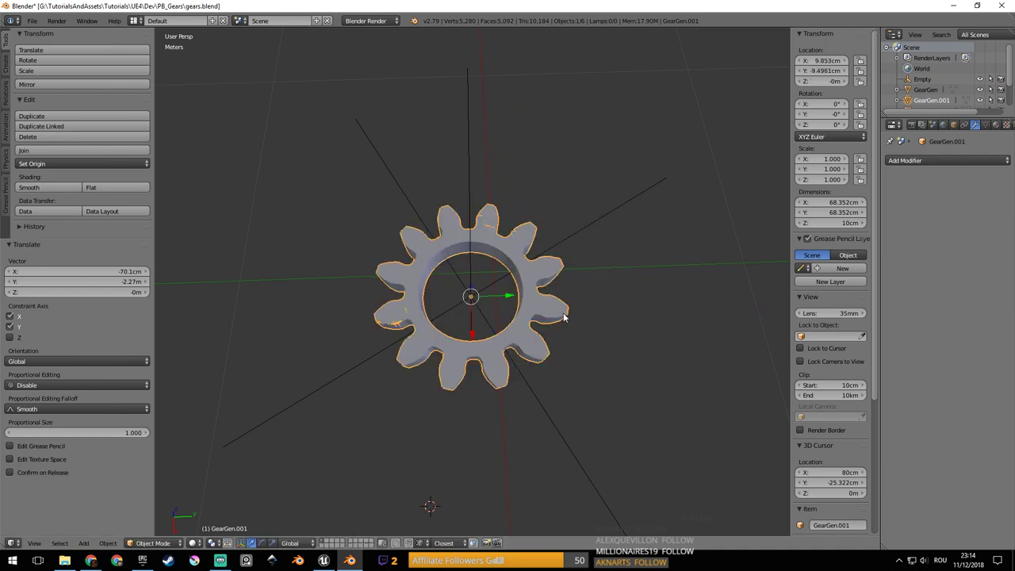
right_click(564, 318)
middle_click_drag(643, 317, 683, 317)
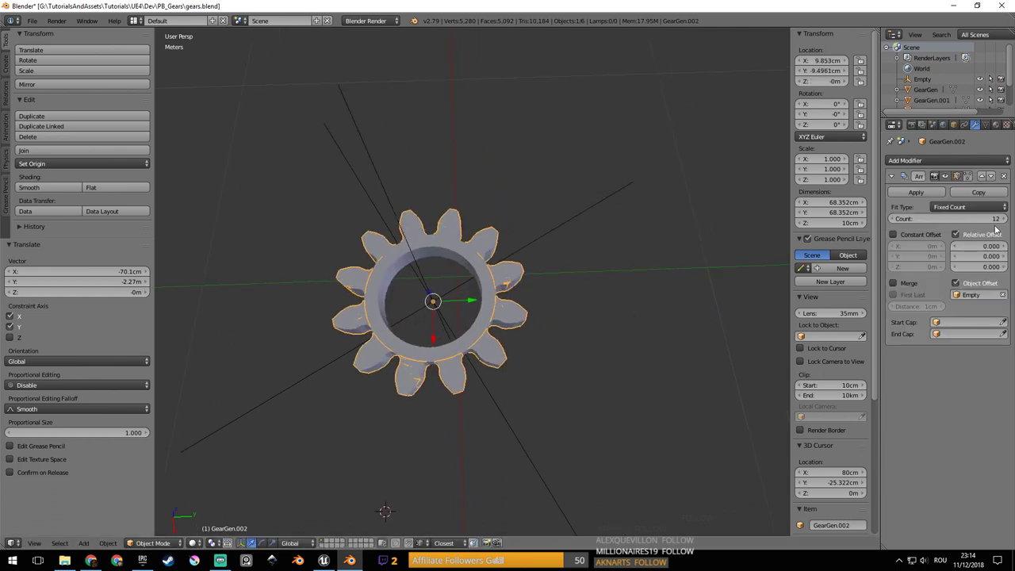
left_click(916, 193)
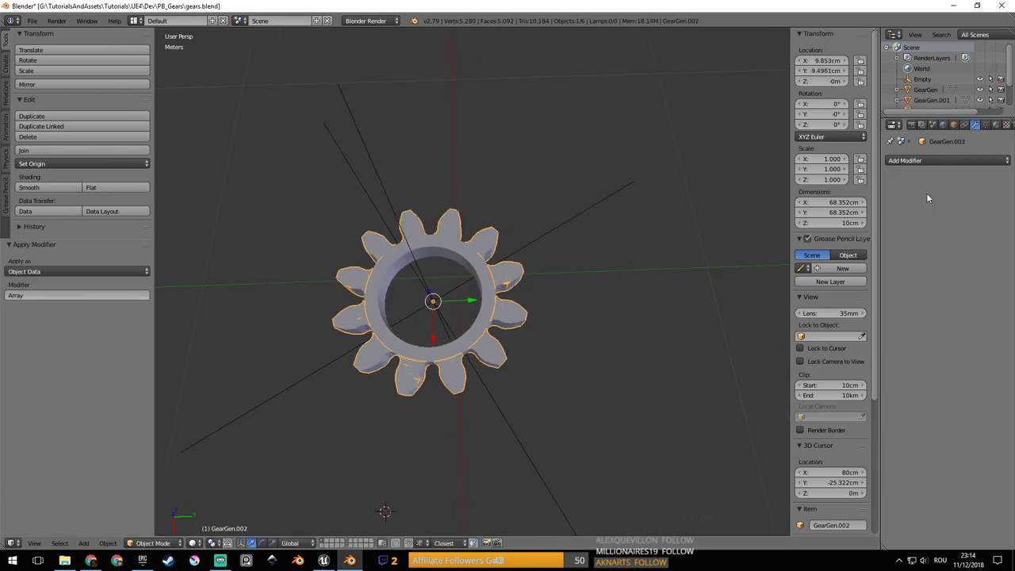
Try to move the small gear body away from its separate teeth.
scroll(433, 329, "up", 2)
middle_click_drag(429, 301, 545, 334)
scroll(545, 335, "up", 1)
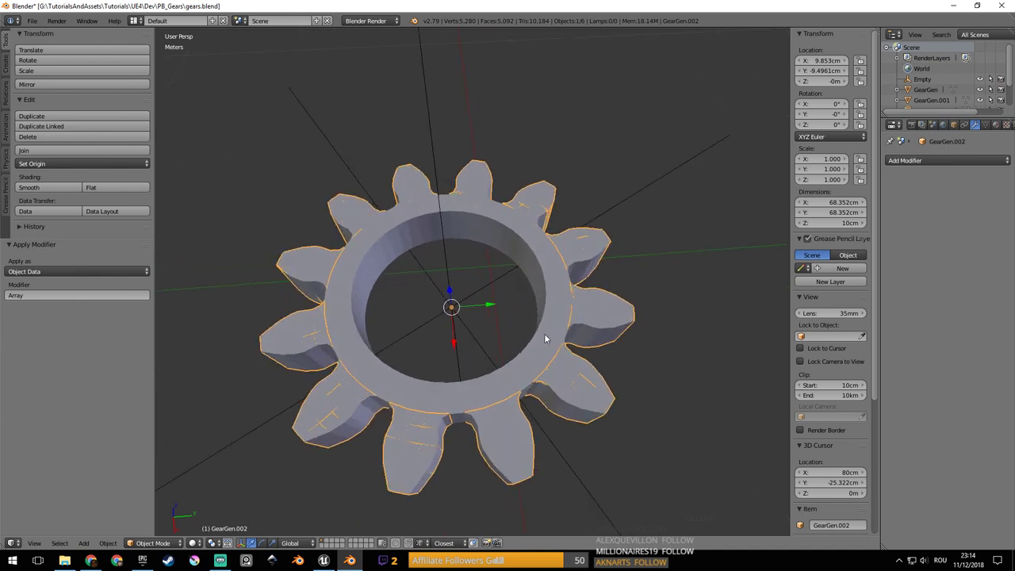
scroll(547, 336, "down", 2)
right_click(522, 318)
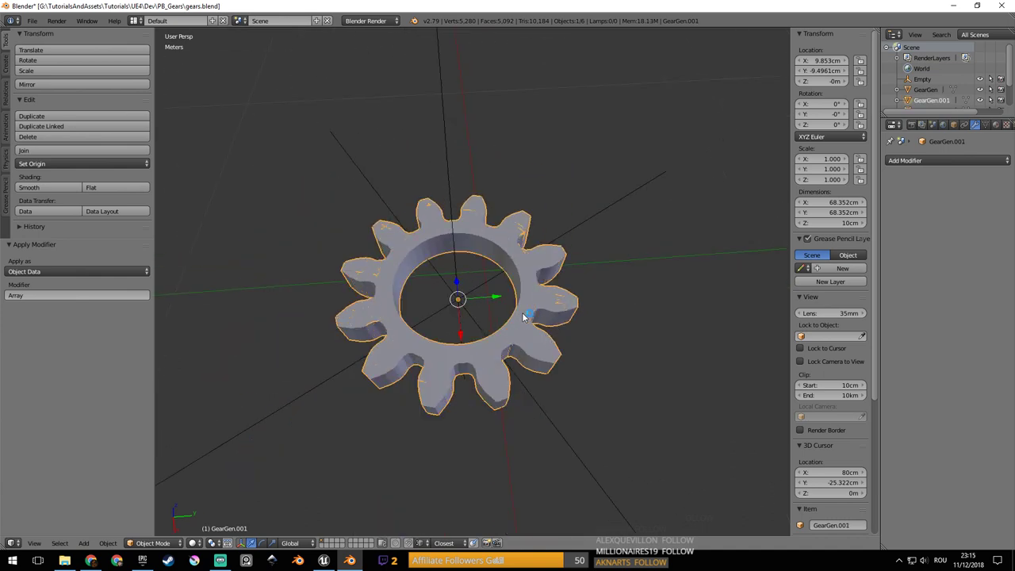
key("g")
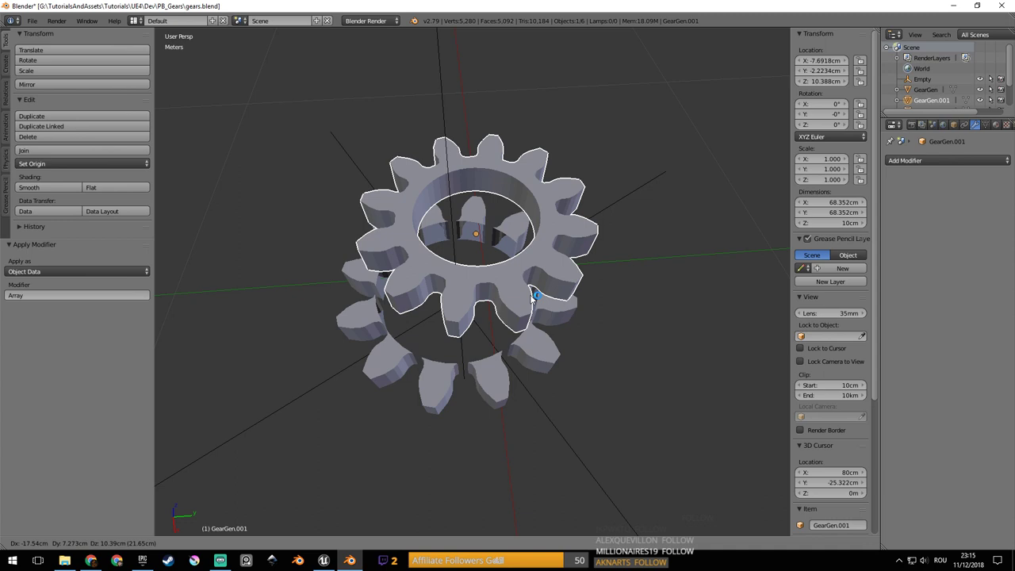
right_click(532, 298)
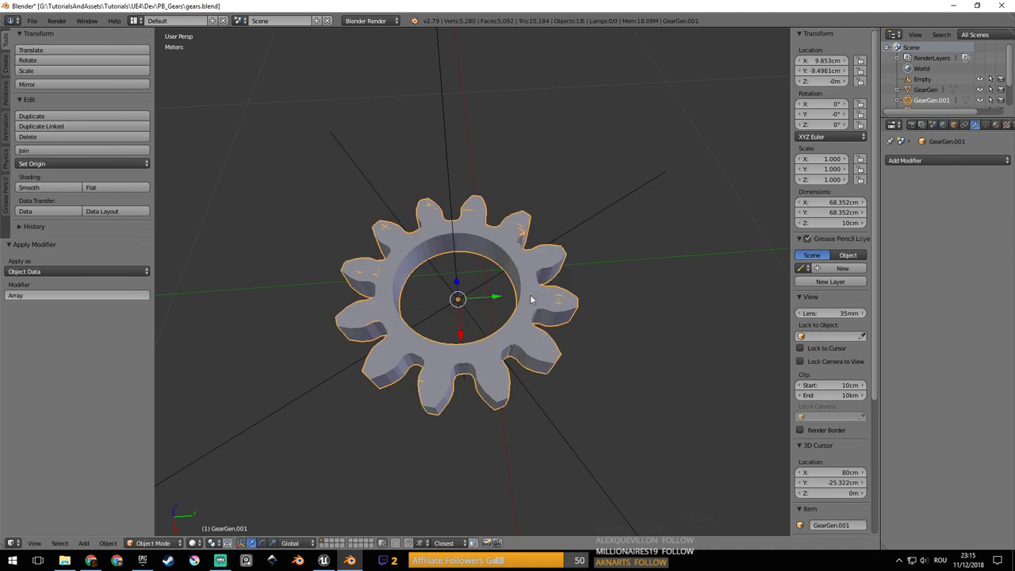
Hide the separate teeth object so only the small gear body remains in view.
right_click(567, 308)
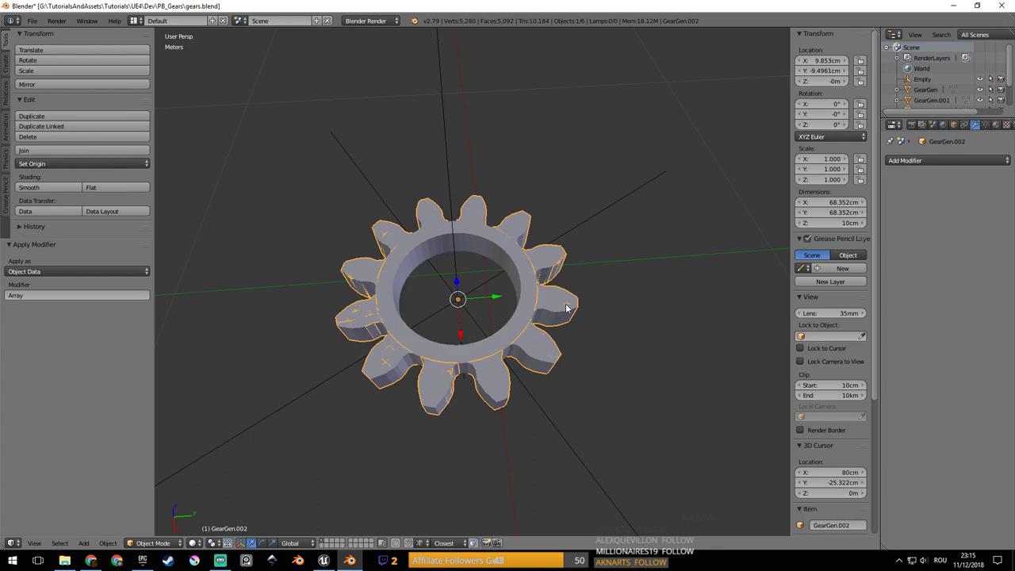
key("h")
middle_click_drag(514, 320, 575, 355)
scroll(576, 355, "up", 2)
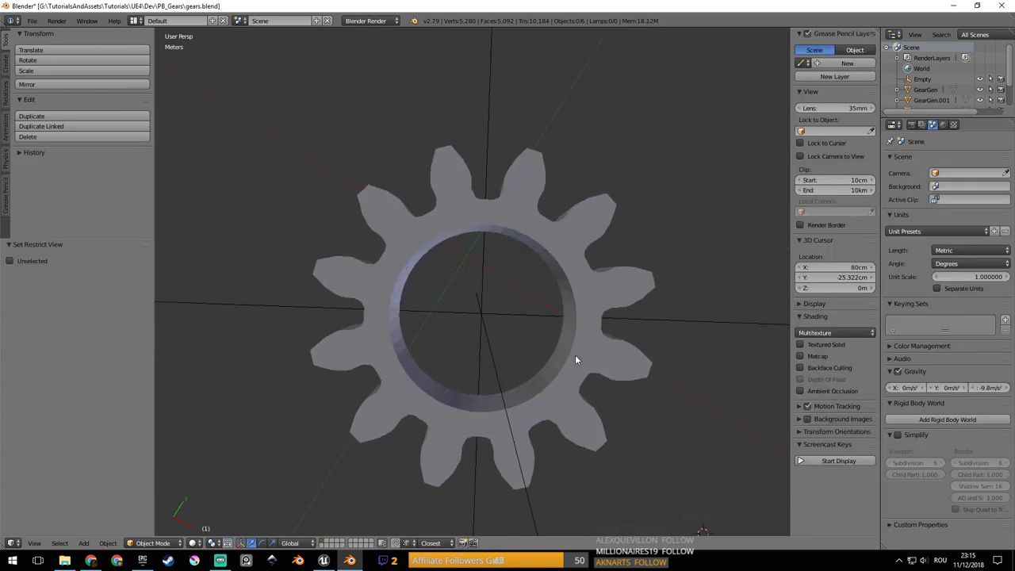
Delete the empty at the centre of the small gear.
right_click(577, 272)
middle_click_drag(599, 297, 590, 287)
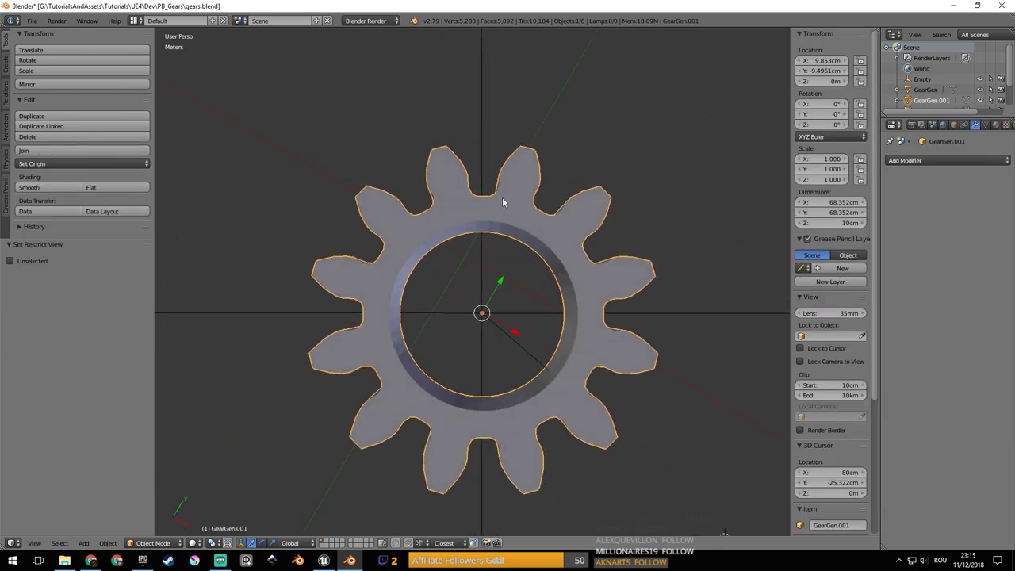
middle_click_drag(480, 351, 515, 285, "shift")
key("shift+a")
mouse_move(508, 287)
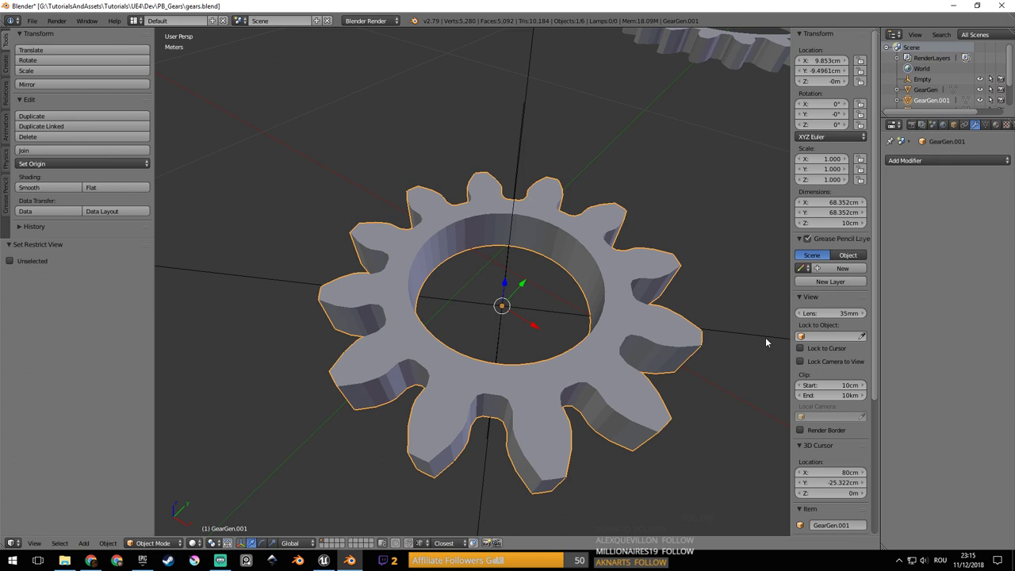
right_click(768, 342)
key("x")
left_click(766, 341)
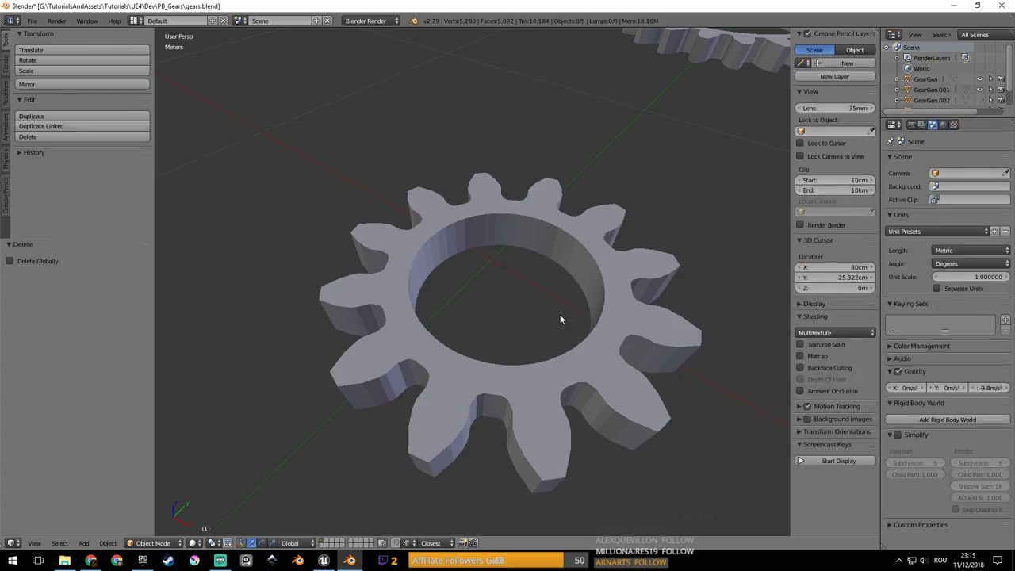
Snap the 3D cursor to the small gear body's origin and save gears.blend over the existing file.
right_click(603, 294)
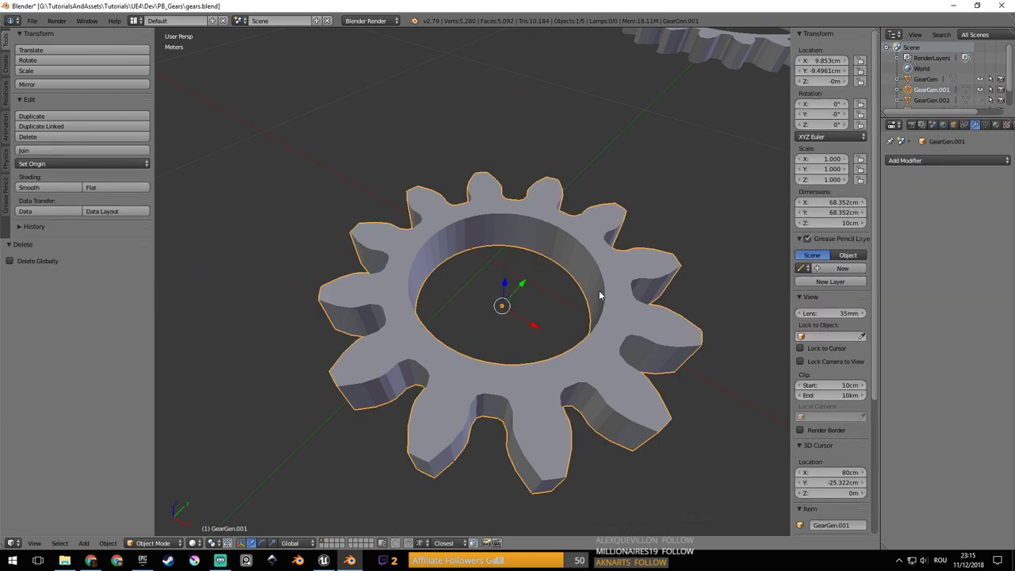
key("shift+s")
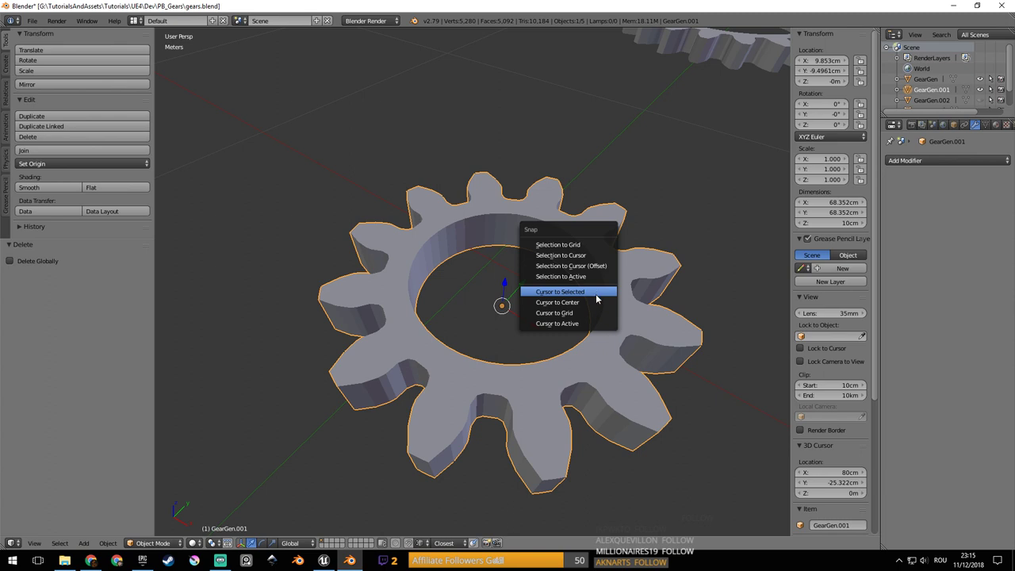
left_click(595, 294)
middle_click_drag(550, 298, 529, 285)
key("ctrl+s")
left_click(533, 298)
Add a 32-vertex mesh circle at the gear's centre and scale it by 0.185 to match the inner hole.
key("shift+a")
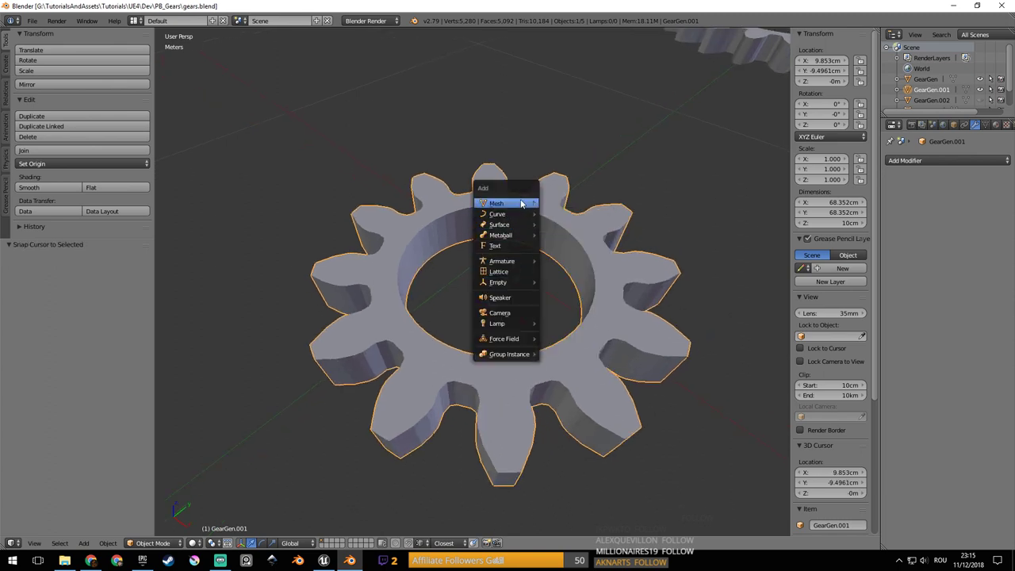
mouse_move(526, 204)
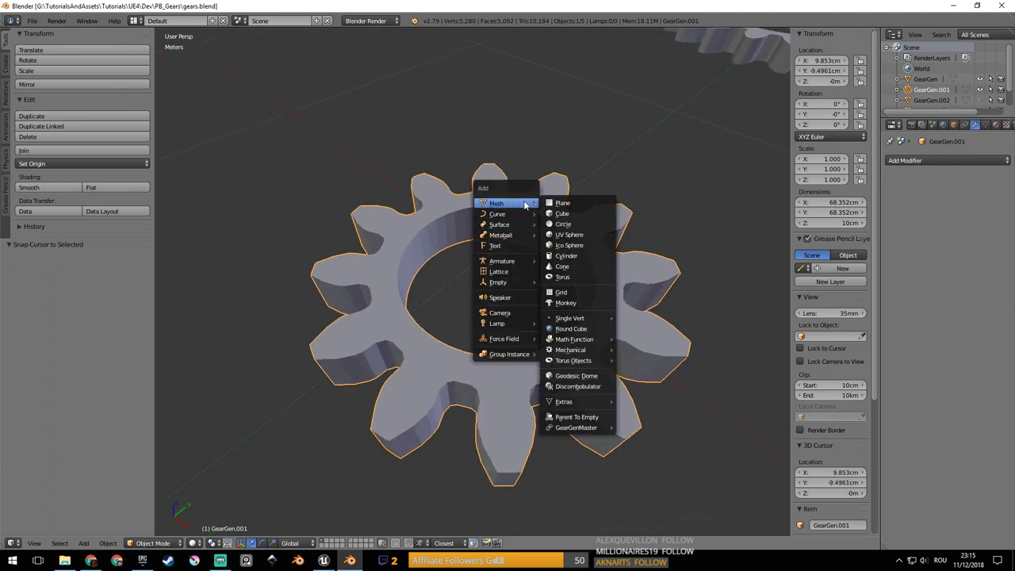
left_click(588, 225)
scroll(572, 242, "down", 2)
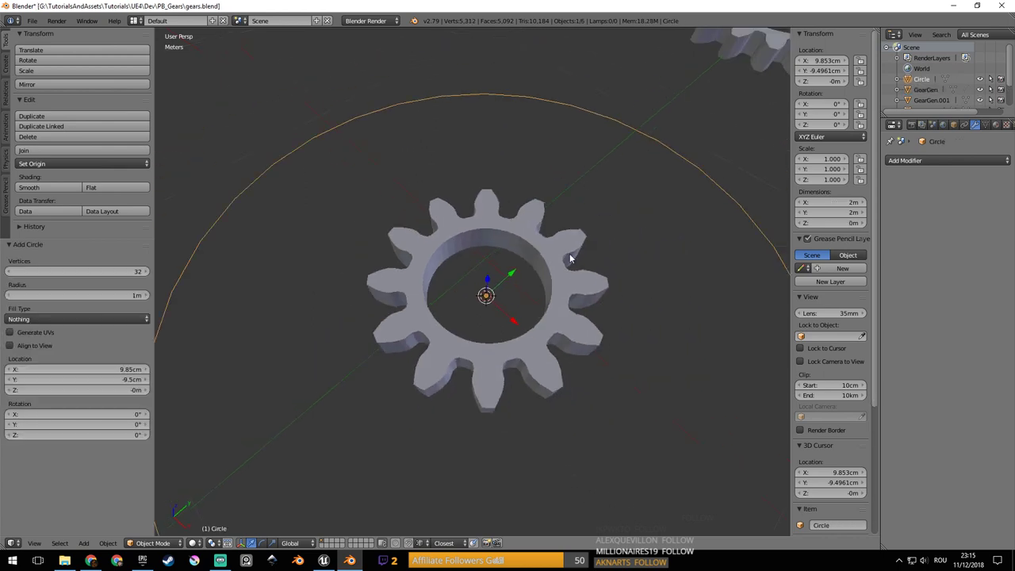
scroll(568, 254, "up", 2)
scroll(567, 255, "down", 3)
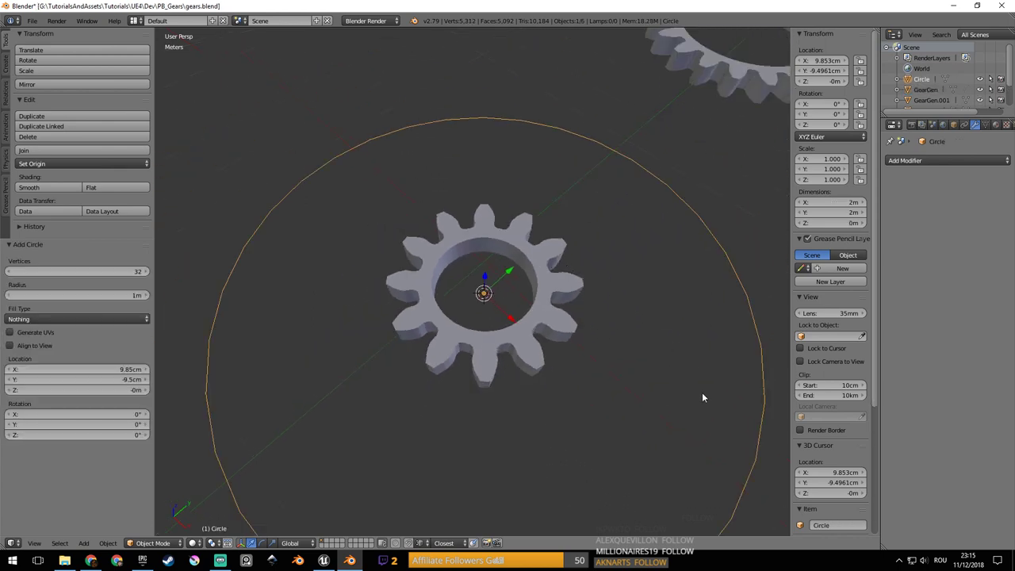
key("s")
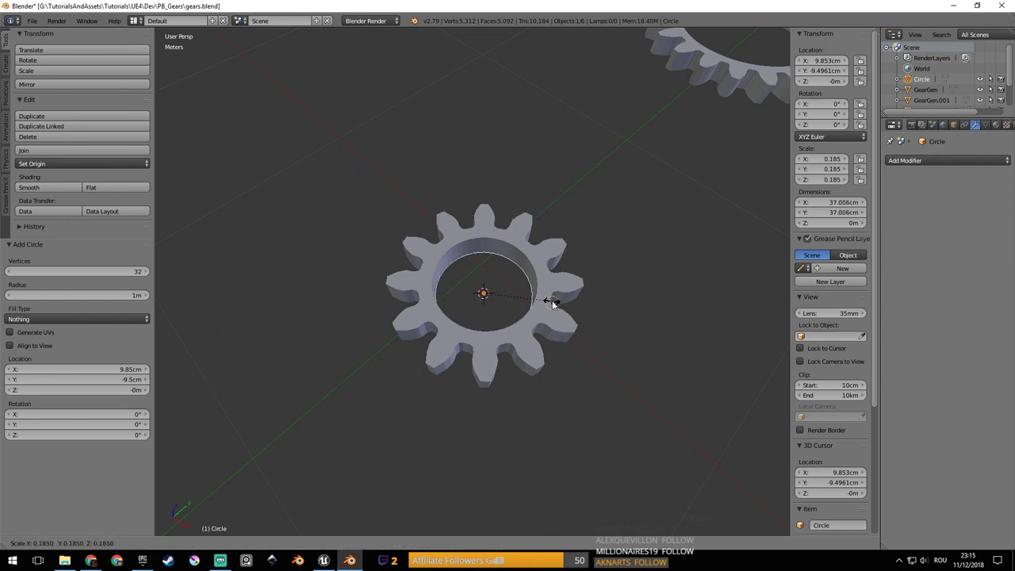
left_click(555, 304)
Enlarge the circle to about 47.4 cm in diameter so it reaches the roots of the gear's teeth.
scroll(563, 315, "up", 2)
middle_click_drag(568, 320, 568, 355)
middle_click_drag(576, 341, 554, 282)
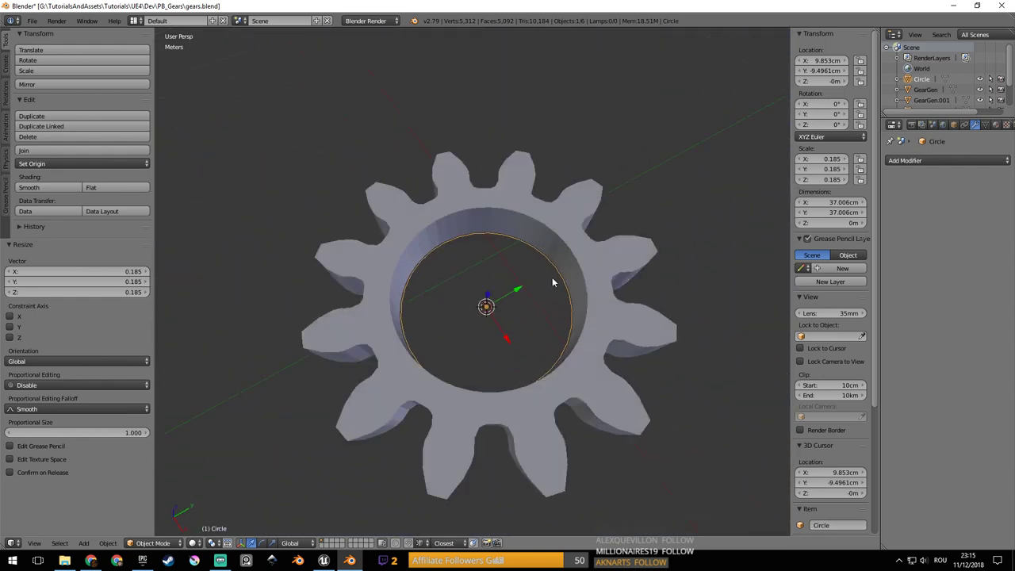
middle_click_drag(509, 205, 394, 205)
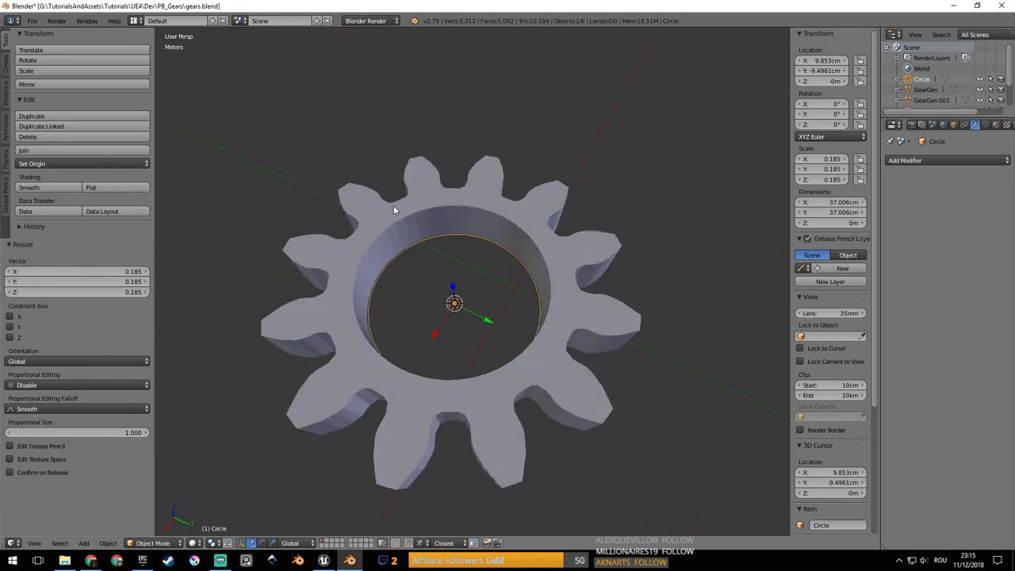
scroll(476, 238, "up", 5)
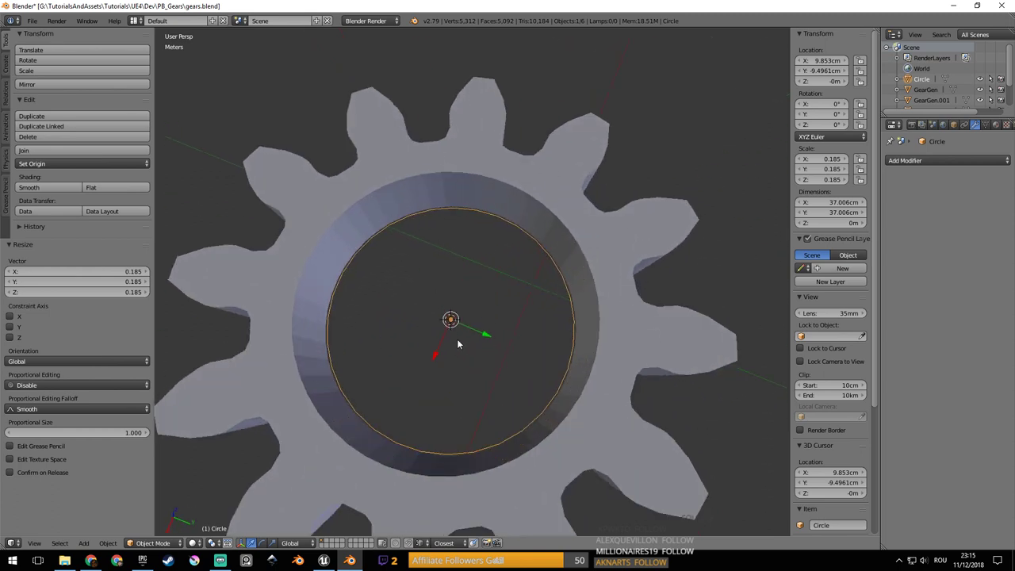
middle_click_drag(554, 373, 514, 200)
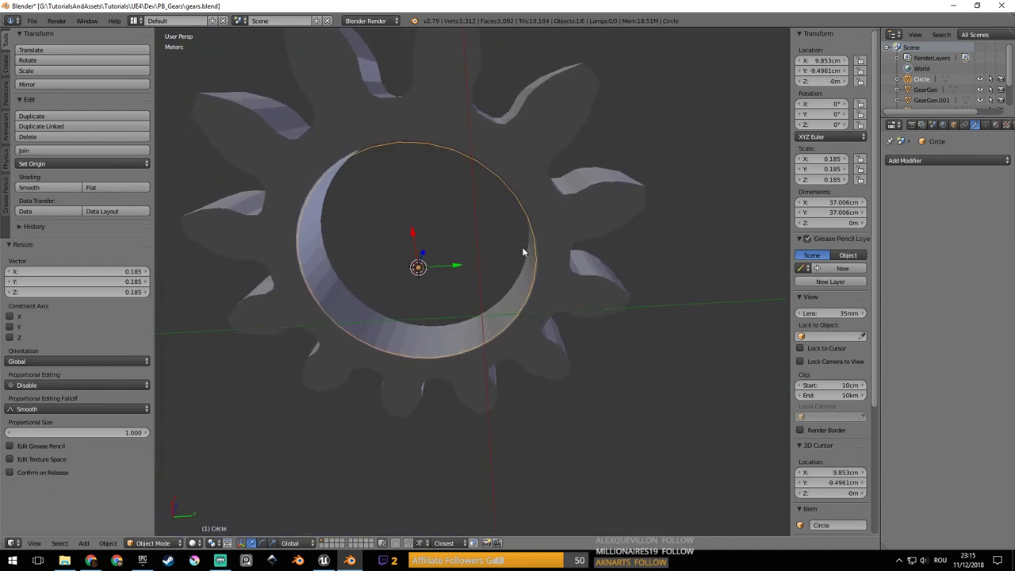
key("s")
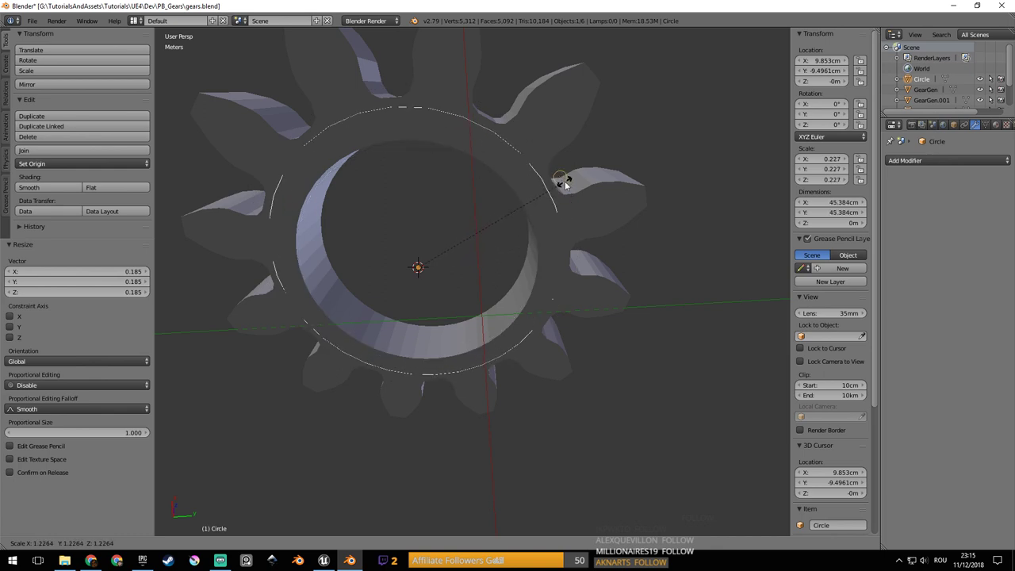
left_click(560, 191)
middle_click_drag(558, 193, 472, 263)
scroll(526, 275, "up", 2)
scroll(519, 184, "down", 2)
Apply the circle's scale in Object Mode.
key("Tab")
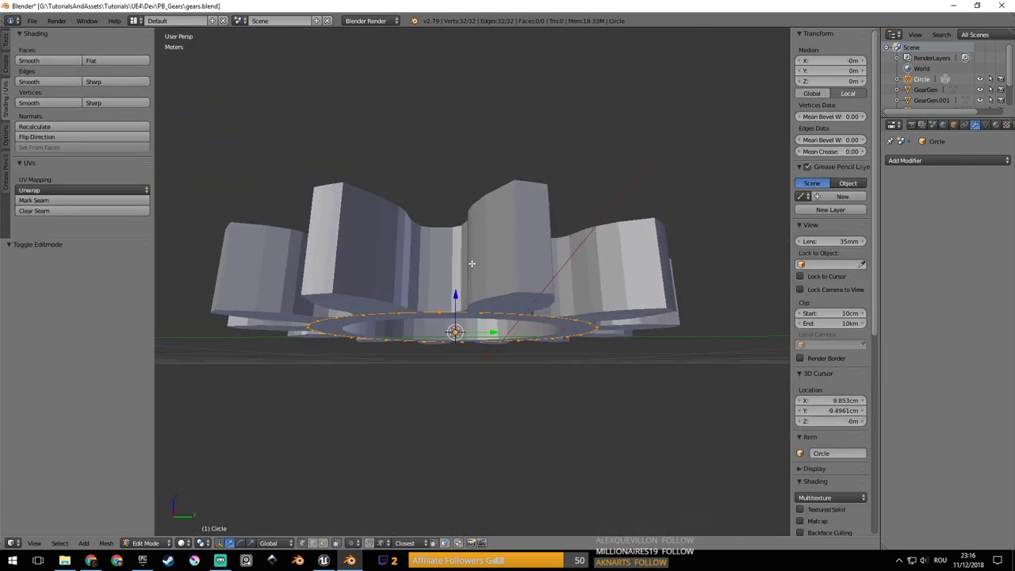
key("Tab")
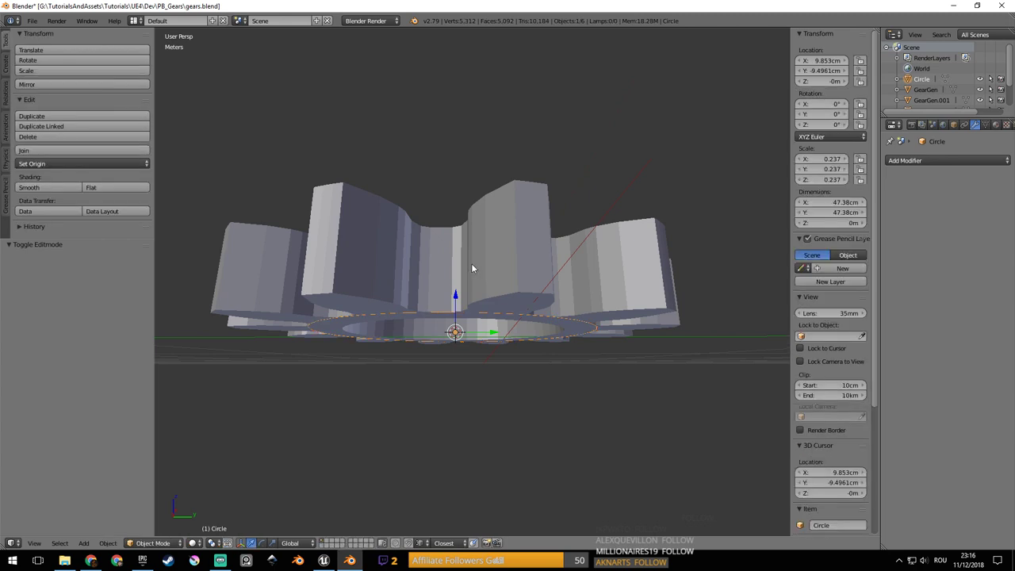
key("ctrl+a")
left_click(471, 292)
key("Tab")
key("Tab")
middle_click_drag(472, 292, 480, 245)
Extrude the circle's vertices about 10 cm upward along Z to the gear's full thickness.
key("Tab")
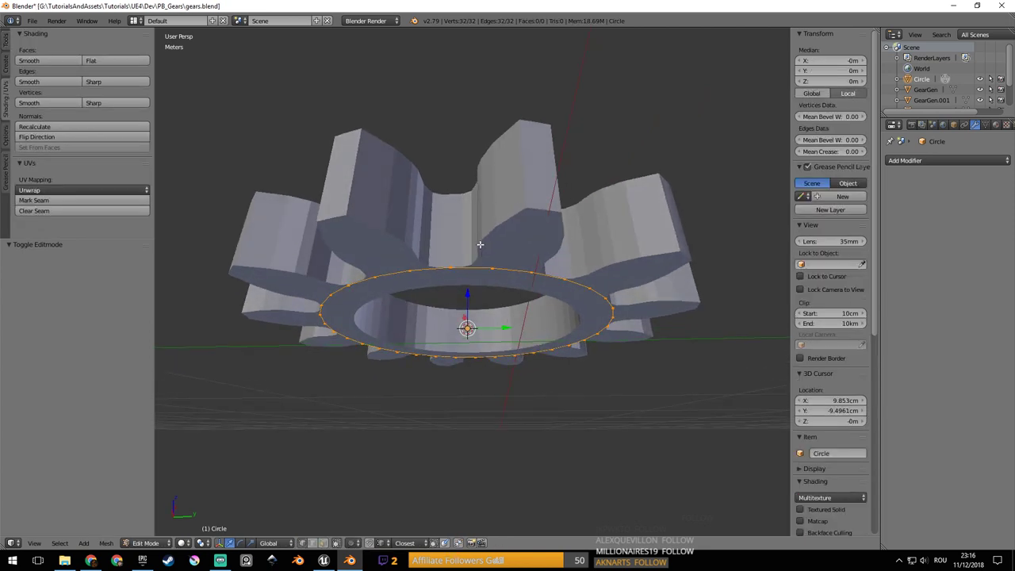
middle_click_drag(506, 297, 496, 326)
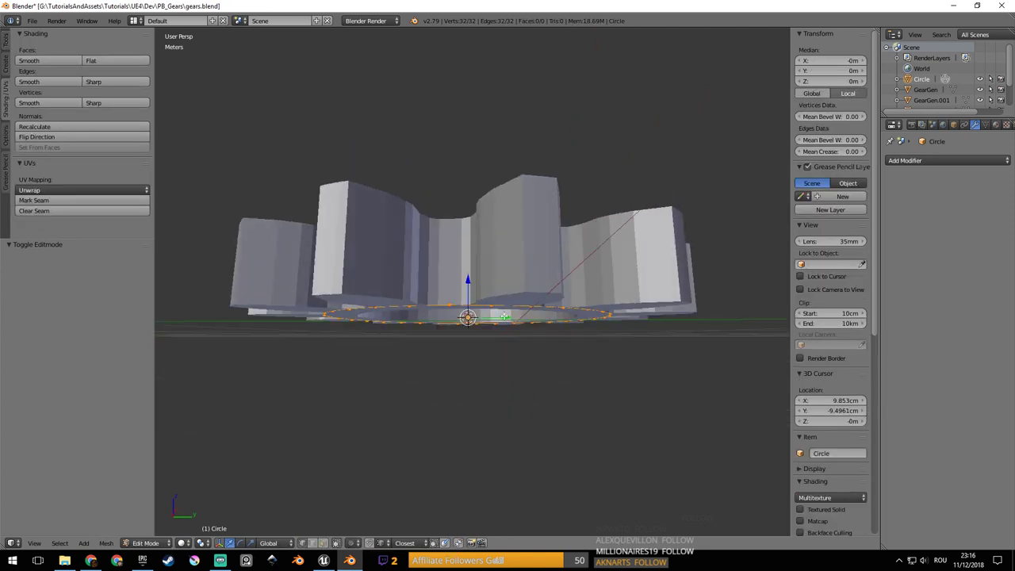
key("e")
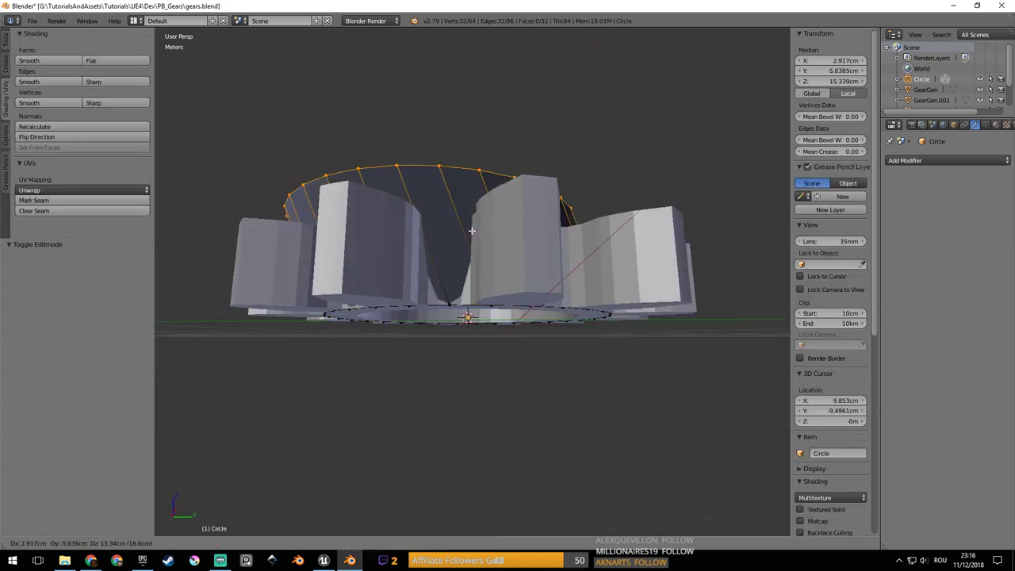
key("z")
left_click(469, 217)
Fill the extruded circle's upper and lower edge loops with faces to close it into a solid cylinder.
middle_click_drag(468, 216, 399, 240)
scroll(401, 291, "down", 3)
scroll(398, 241, "up", 3)
middle_click_drag(500, 275, 625, 172)
key("f")
right_click(623, 174)
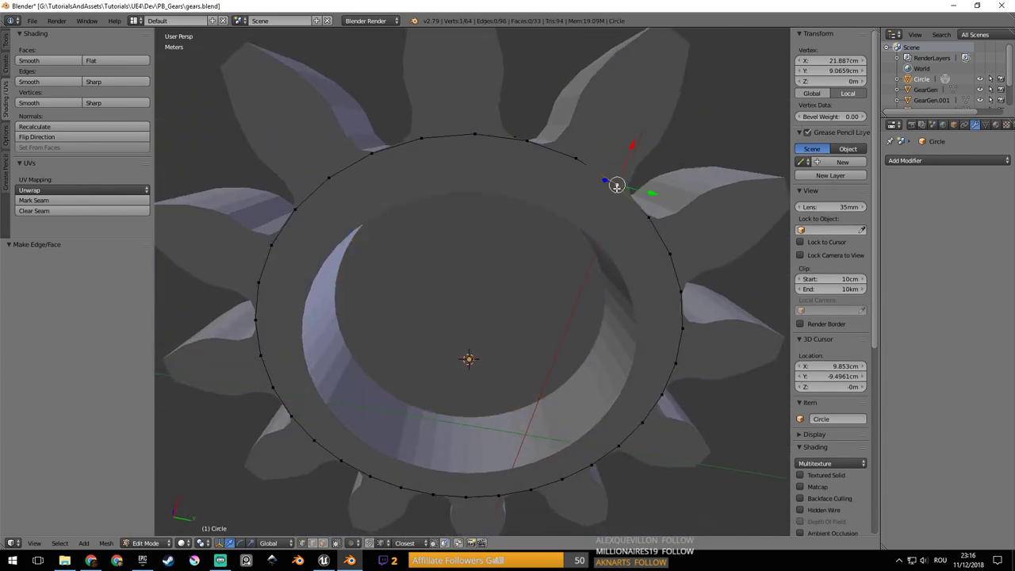
middle_click_drag(578, 161, 533, 241)
right_click(564, 214, "alt")
key("f")
Select the whole cylinder mesh in Edit Mode and recalculate its normals to face outside.
key("Tab")
key("a")
key("a")
key("Tab")
middle_click_drag(531, 280, 505, 394)
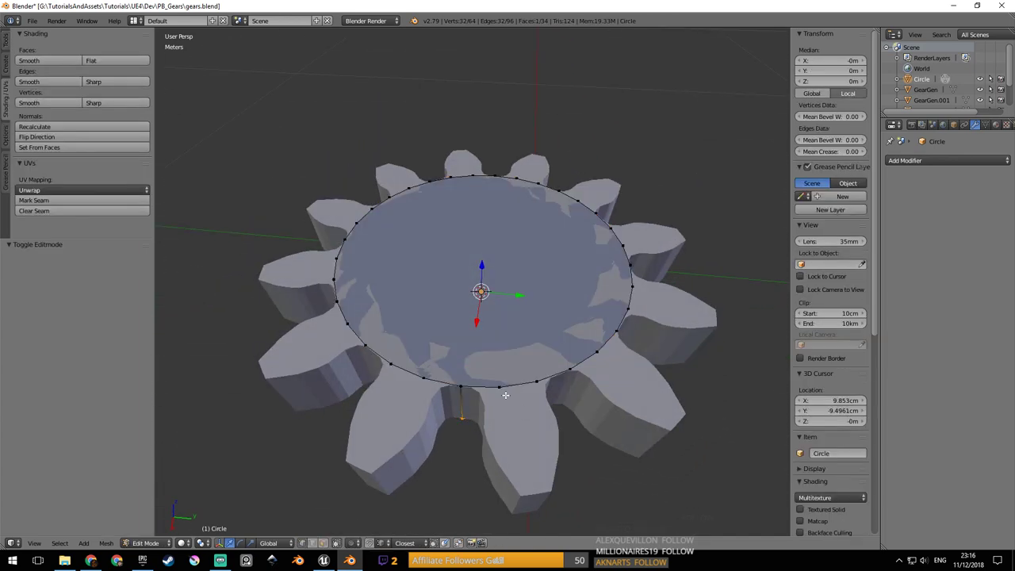
key("a")
left_click(56, 128)
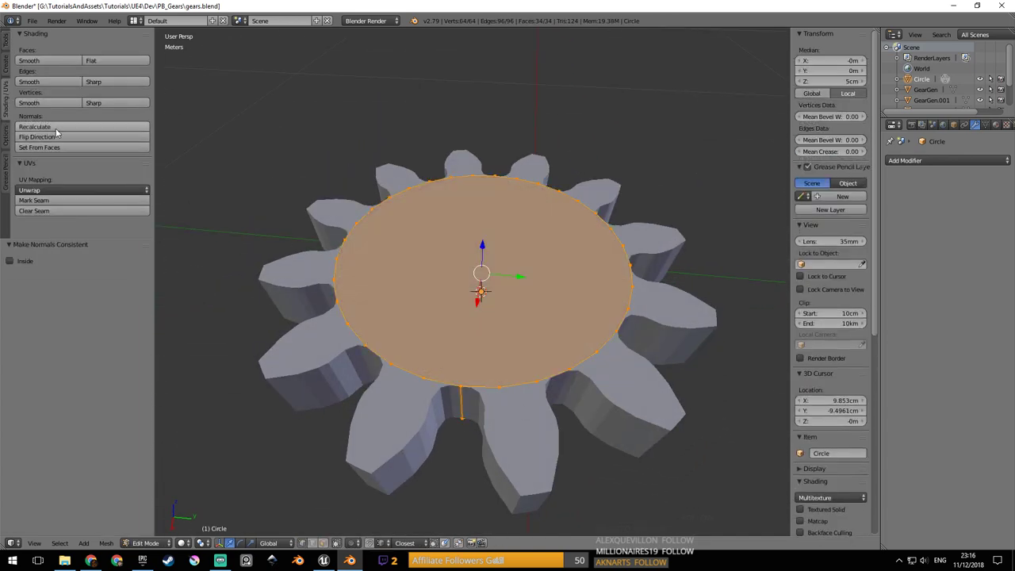
Return the cylinder to Object Mode, select the original ring gear and save the file over the existing one.
key("Tab")
middle_click_drag(468, 318, 447, 362)
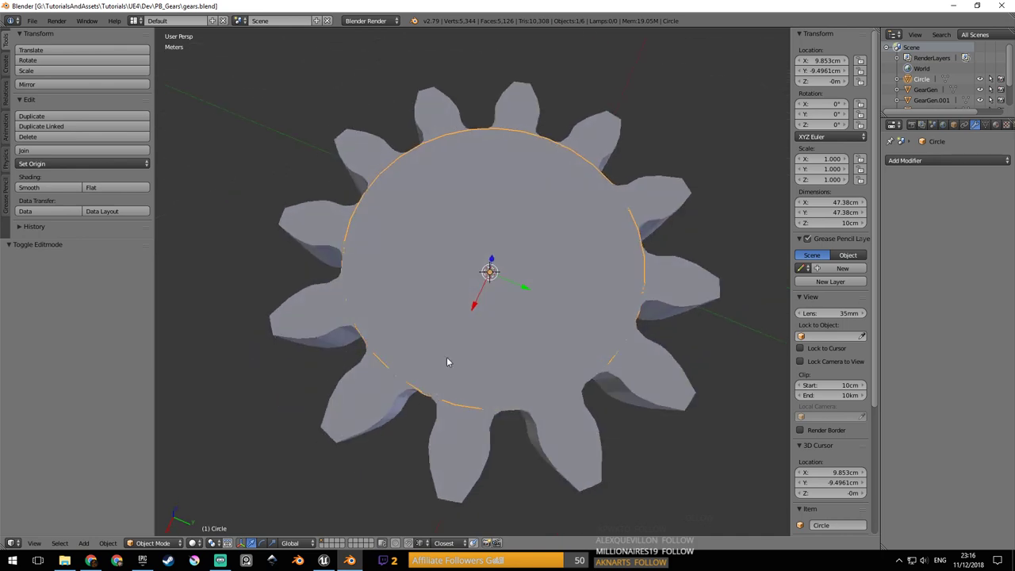
scroll(447, 362, "down", 3)
middle_click_drag(399, 317, 424, 305)
right_click(398, 384)
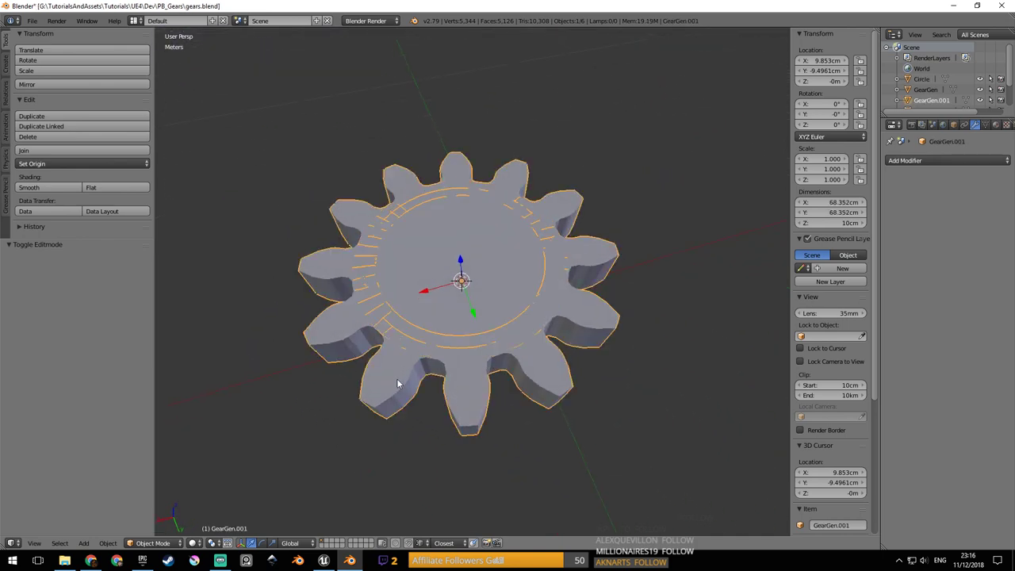
middle_click_drag(510, 322, 542, 332)
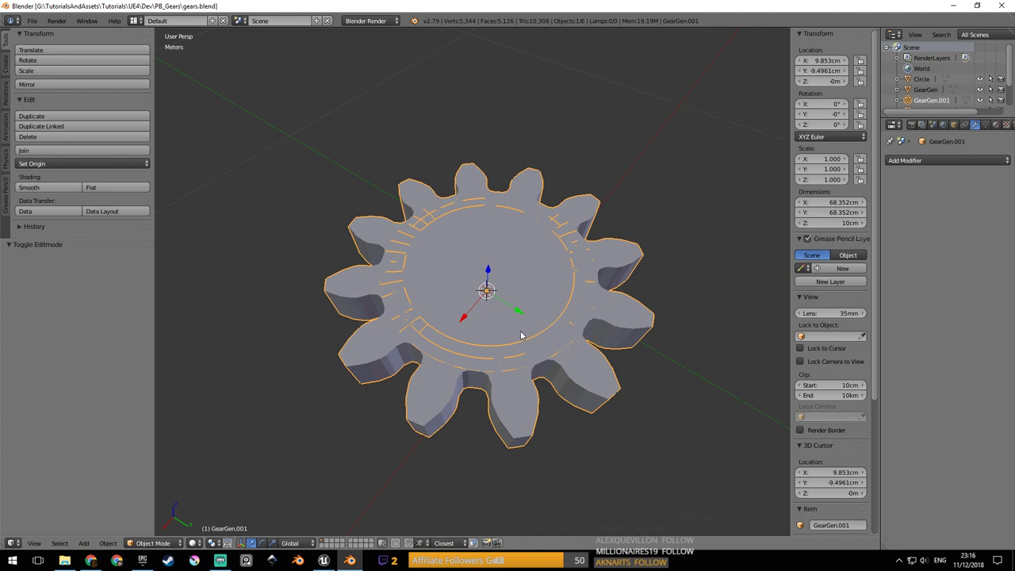
middle_click_drag(521, 331, 526, 338)
key("ctrl+s")
left_click(526, 338)
Reveal all hidden objects and hide the complete original gear GearGen.001, keeping the loose teeth and the cylinder visible.
key("alt+h")
right_click(531, 336)
middle_click_drag(535, 328, 524, 369)
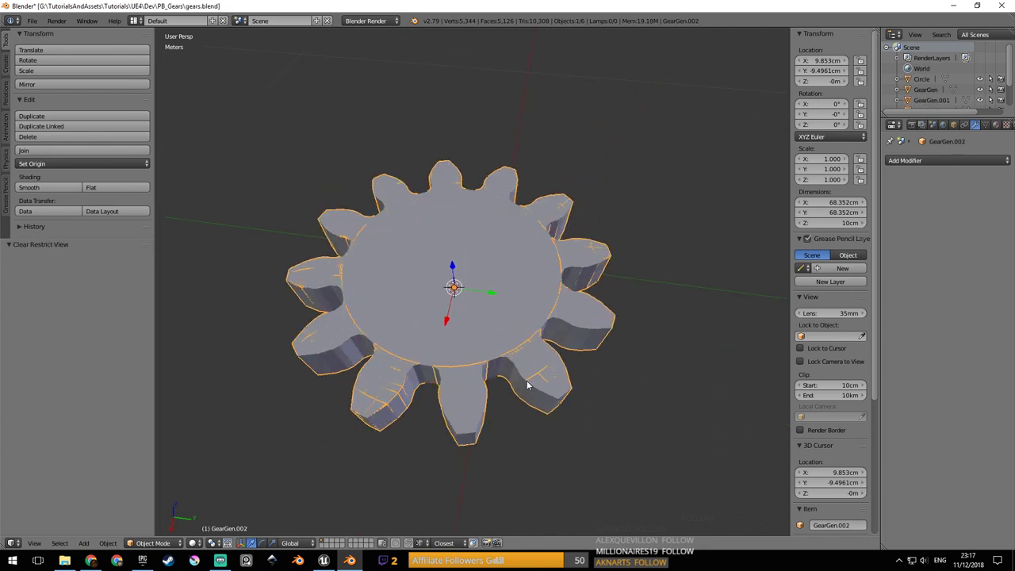
key("g")
right_click(529, 342)
right_click(511, 317)
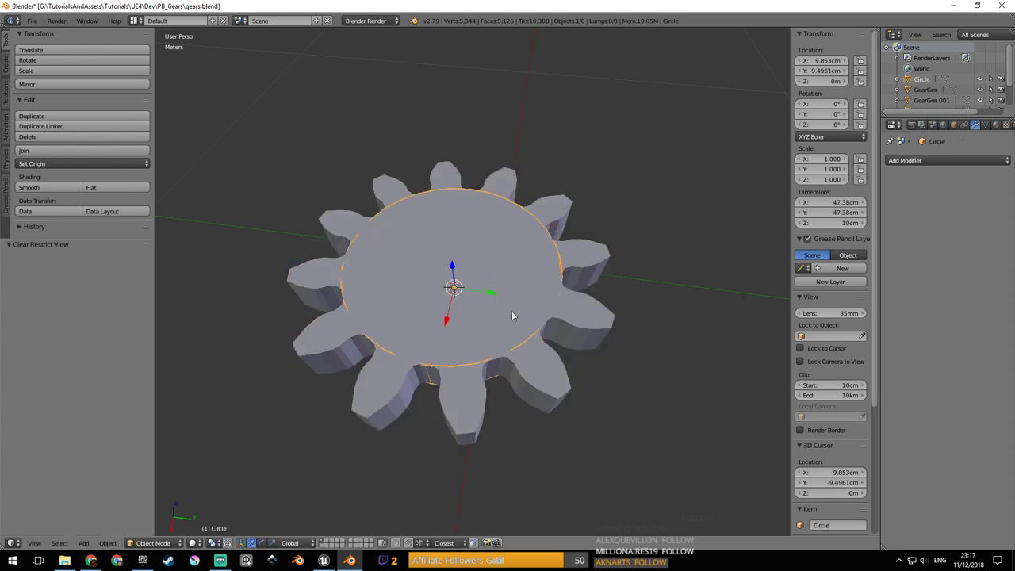
right_click(534, 345)
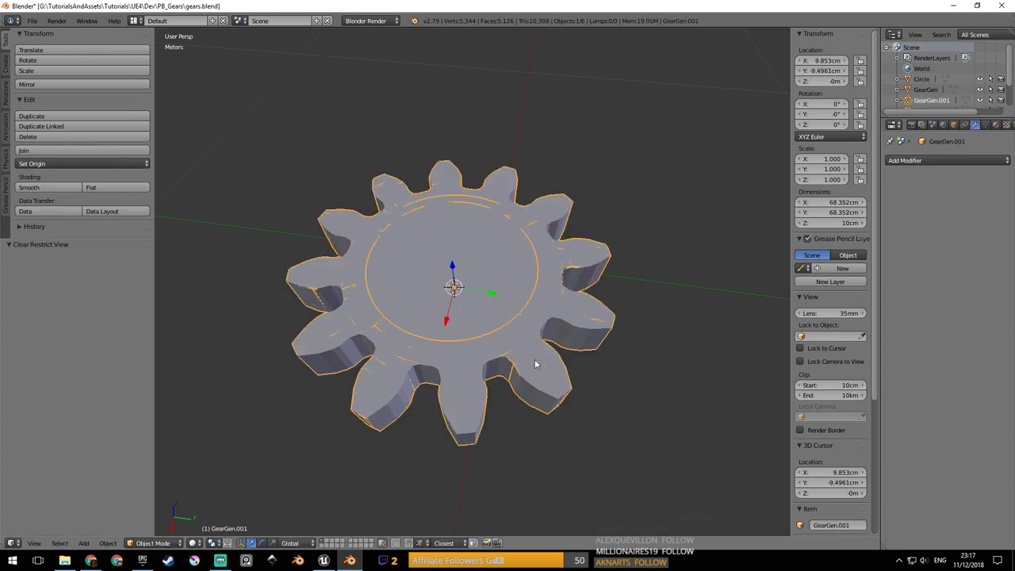
key("g")
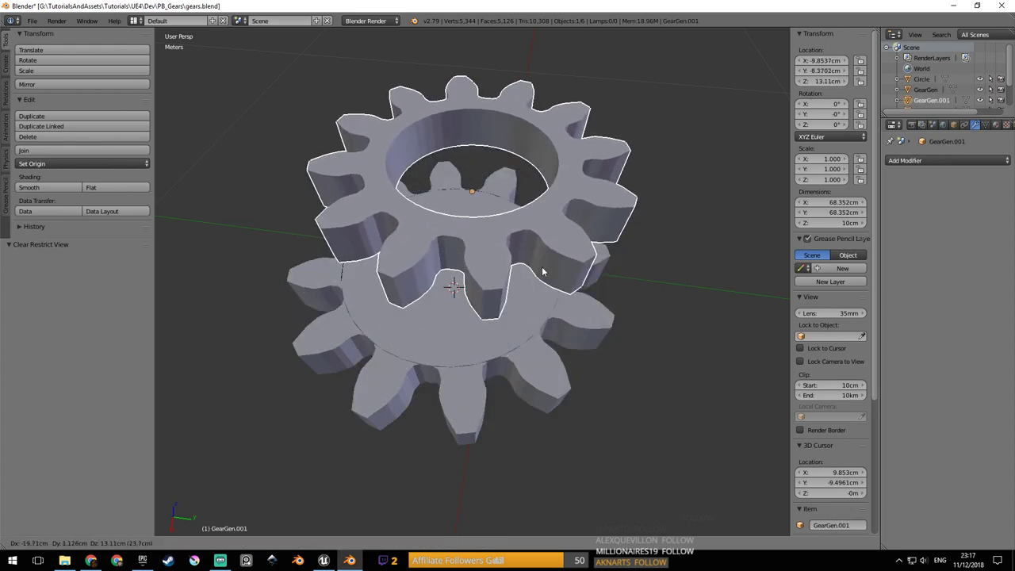
right_click(541, 270)
key("h")
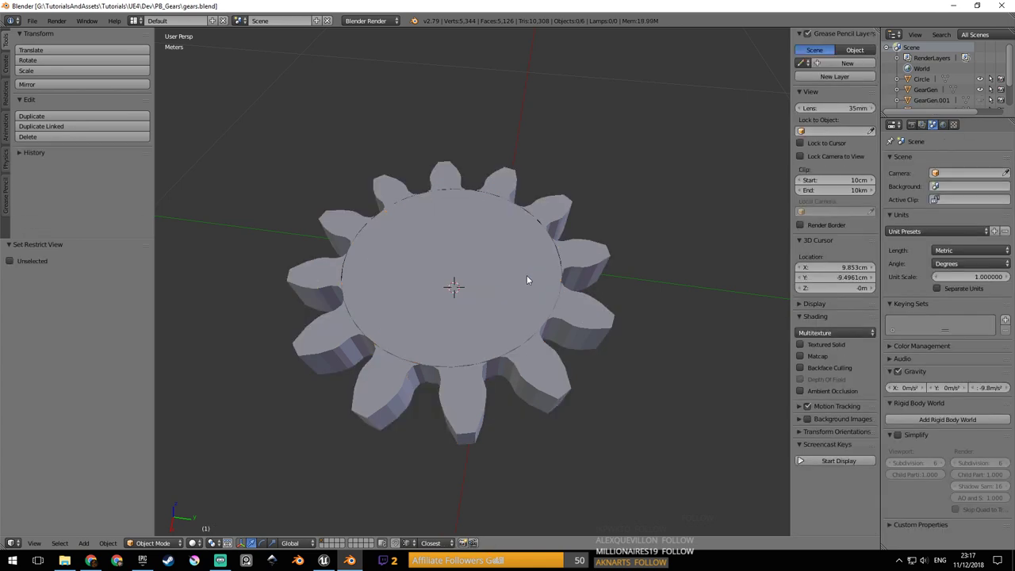
Examine how the GearGen.002 teeth meet the edge of the central cylinder from above and at an angle.
middle_click_drag(527, 275, 545, 340)
scroll(571, 337, "up", 2)
middle_click_drag(606, 333, 501, 267)
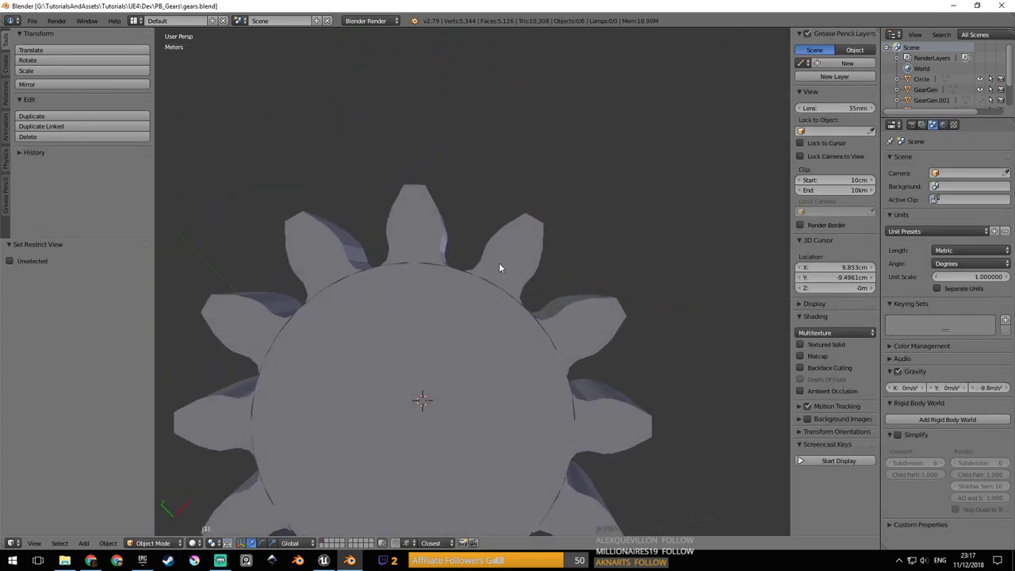
right_click(517, 304)
scroll(515, 306, "down", 3)
middle_click_drag(504, 312, 533, 267, "shift")
middle_click_drag(308, 309, 369, 305)
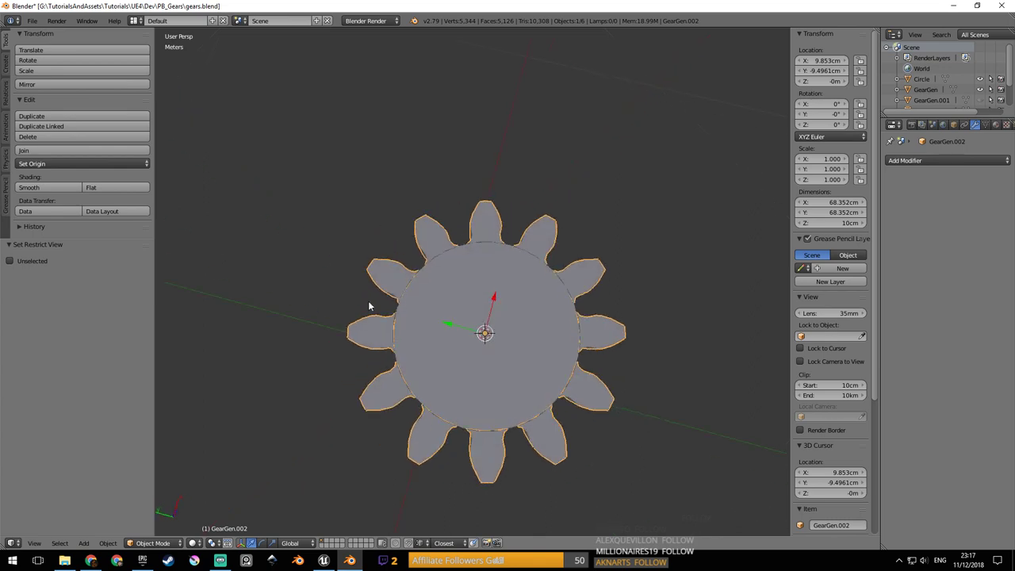
middle_click_drag(529, 301, 497, 272)
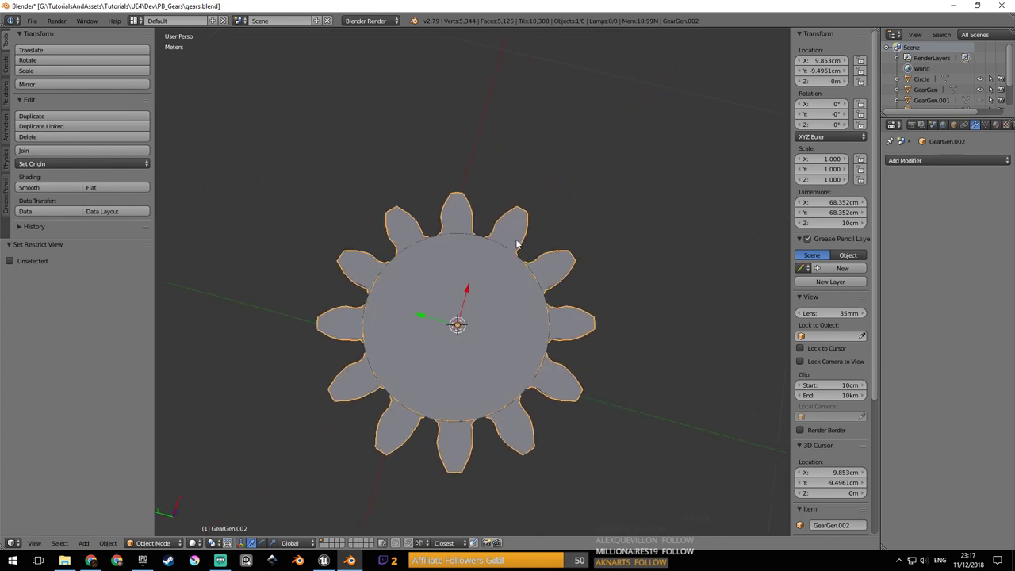
middle_click_drag(578, 265, 582, 263)
scroll(582, 262, "up", 3)
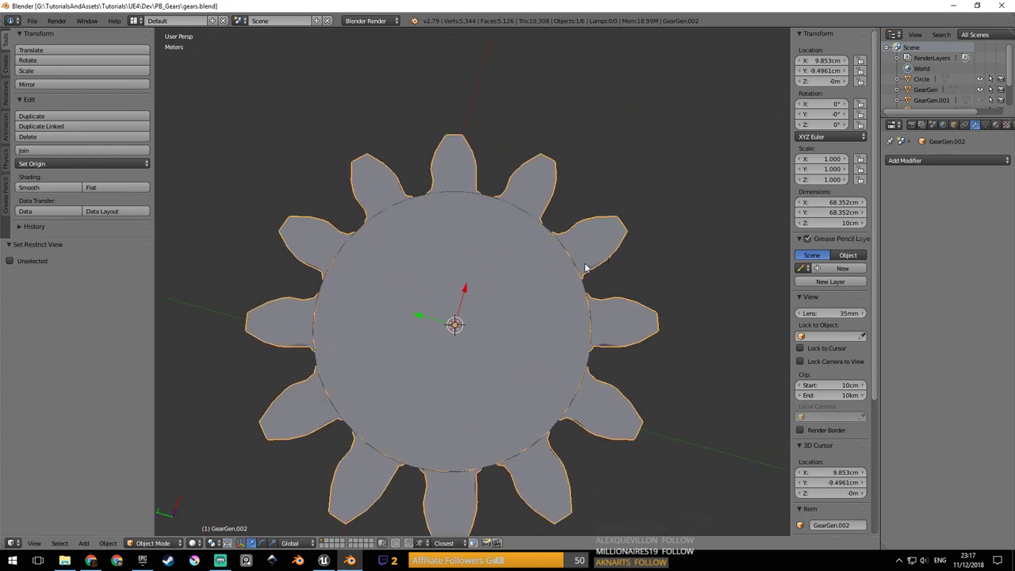
scroll(574, 252, "down", 2)
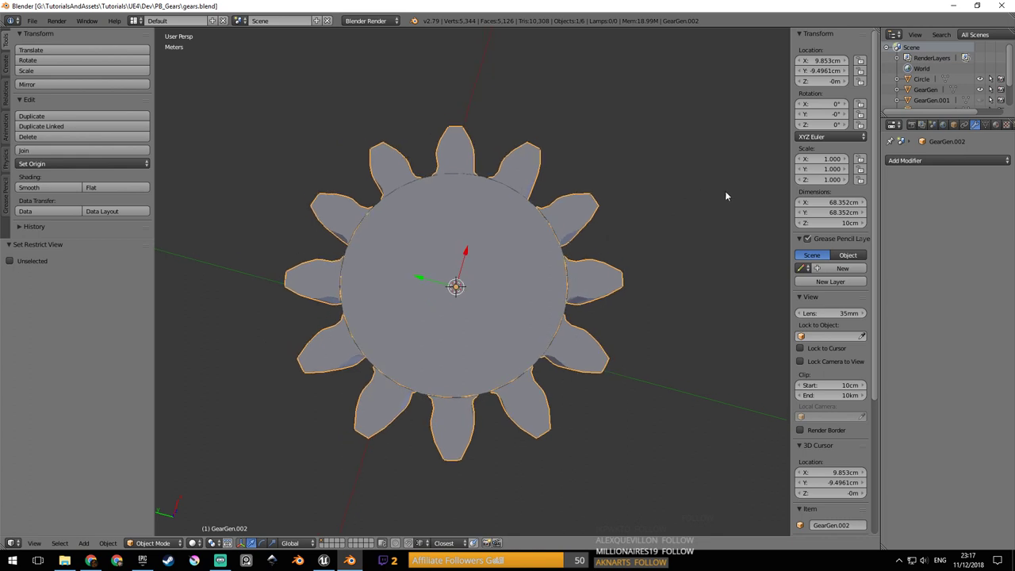
Separate the whole GearGen.002 teeth mesh by loose parts into individual tooth objects and save the file.
middle_click_drag(667, 246, 611, 235)
left_click(967, 161)
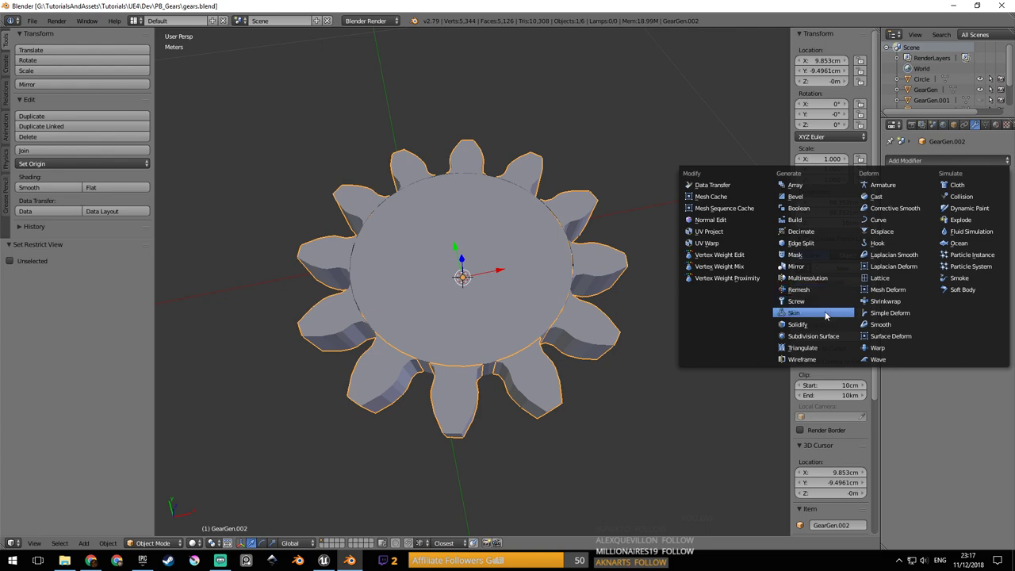
key("Tab")
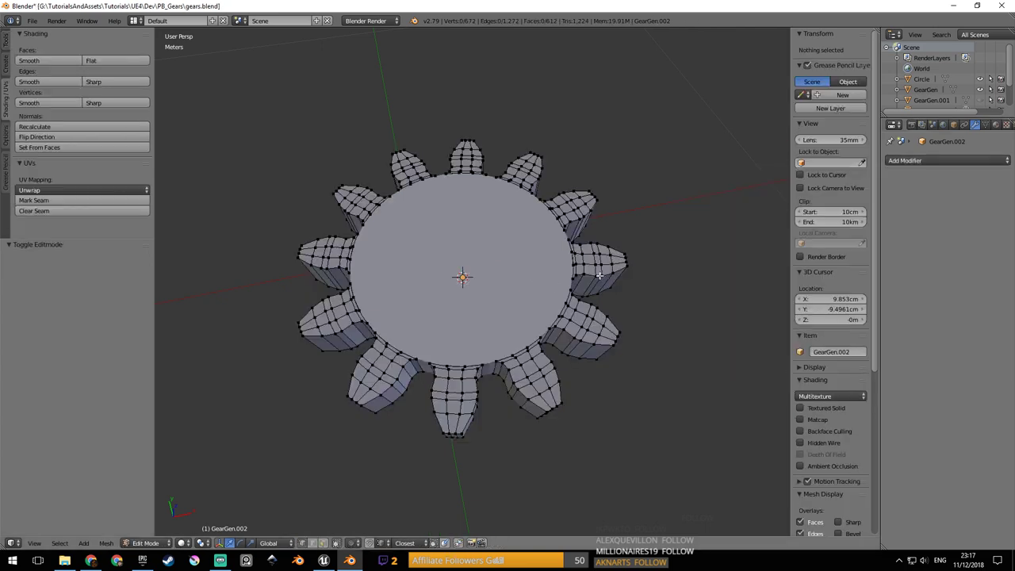
key("a")
key("space")
type("separa")
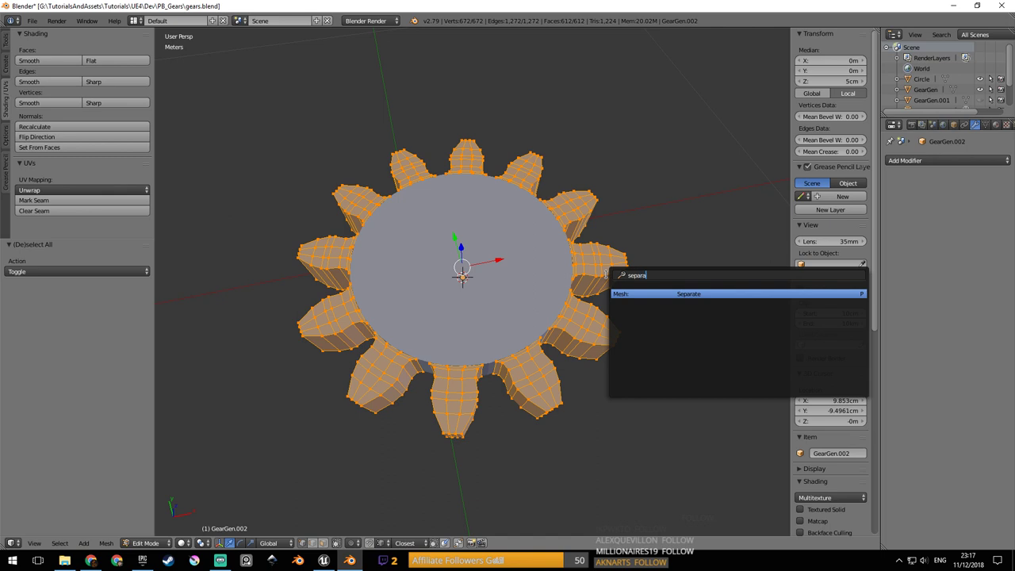
key("Return")
left_click(592, 299)
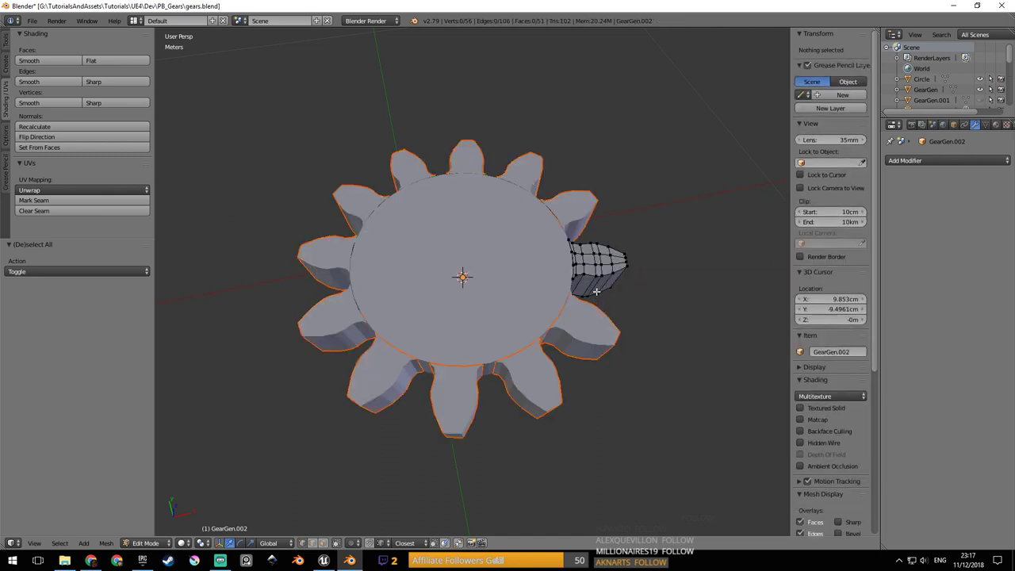
key("Tab")
key("ctrl+s")
left_click(514, 258)
Select several of the separated teeth one after another, ending with the central cylinder selected.
left_click(585, 328)
left_click(564, 369)
left_click(485, 408)
left_click(396, 372)
left_click(460, 329)
middle_click_drag(460, 330, 529, 321)
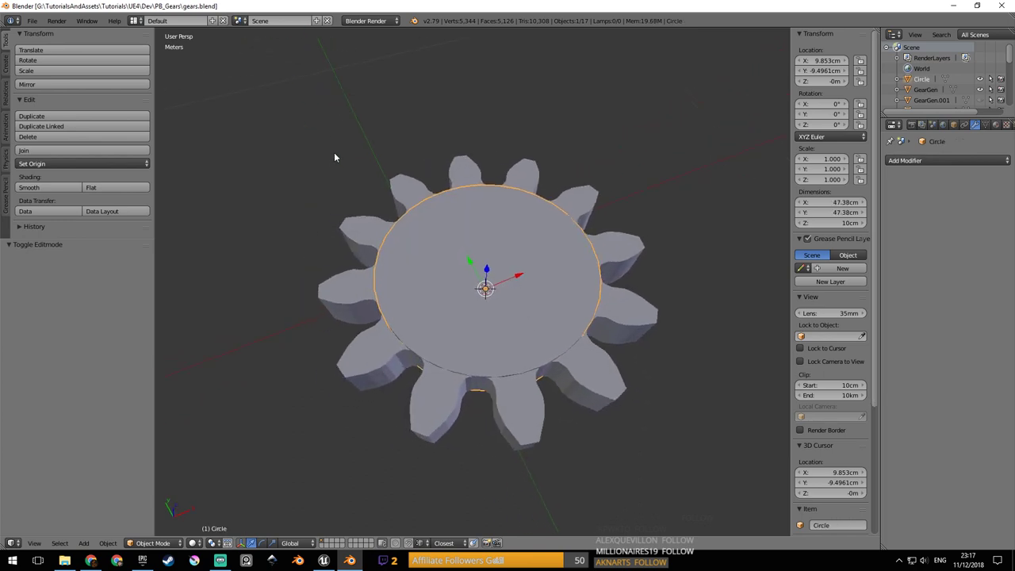
Place the 3D cursor in empty space away from the gear and save the file.
left_click(280, 125)
middle_click_drag(633, 374, 643, 387)
key("ctrl+s")
left_click(525, 316)
middle_click_drag(524, 318, 519, 312)
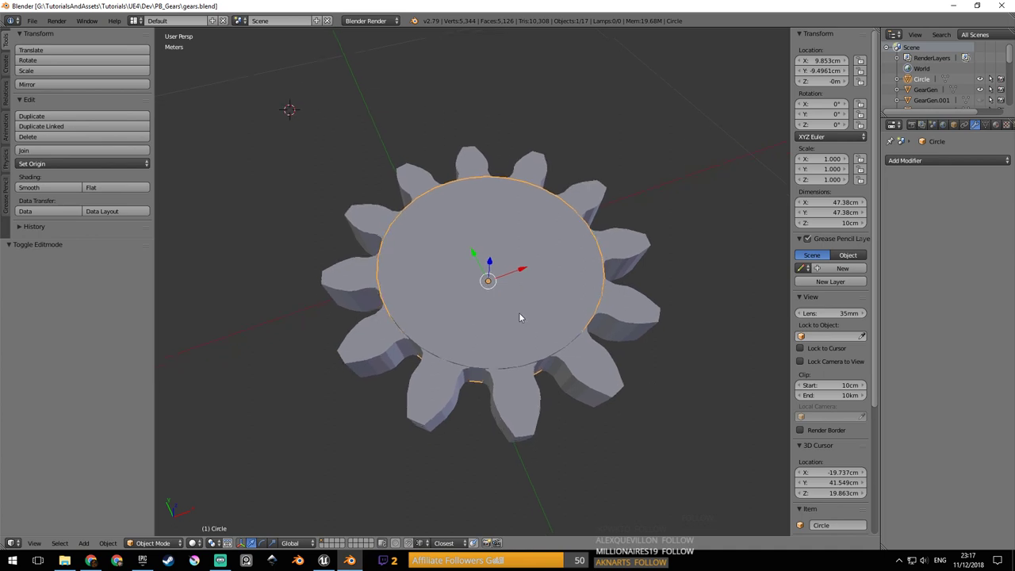
Switch to Chrome and search the web from the empty tab for "urneal engine ucx collision custom".
mouse_move(89, 562)
left_click(90, 525)
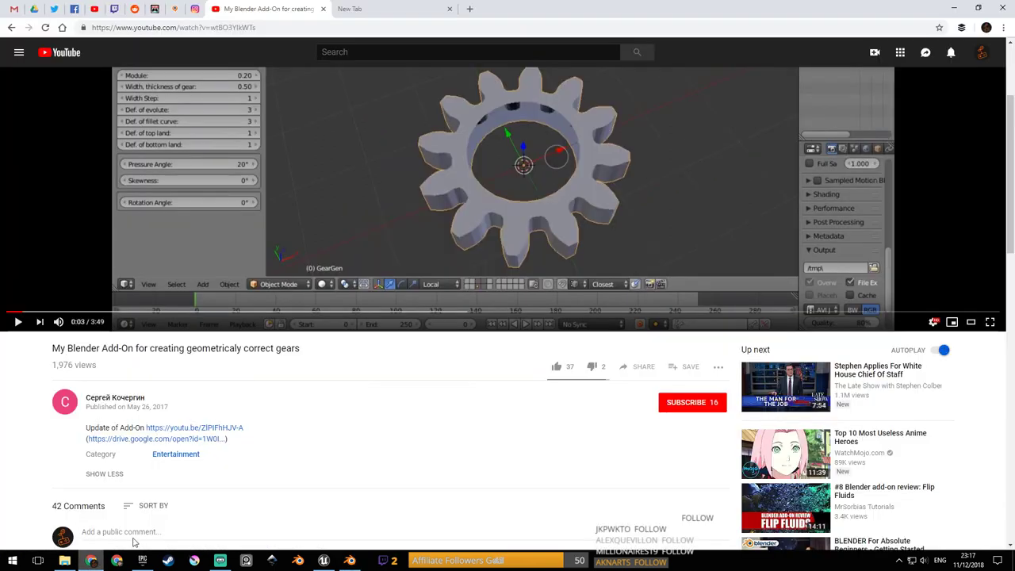
left_click(373, 8)
left_click(302, 26)
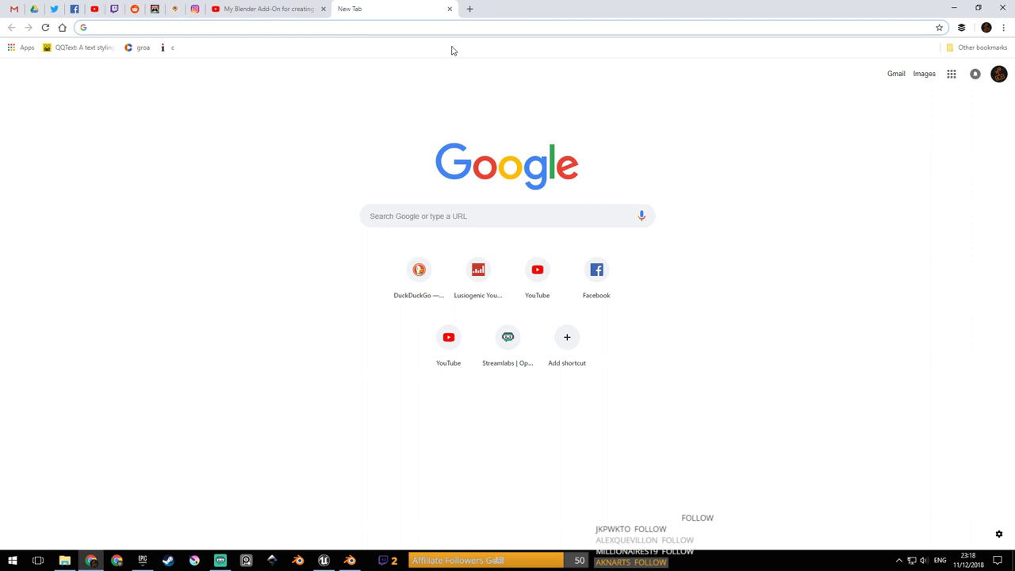
type("urneal engine")
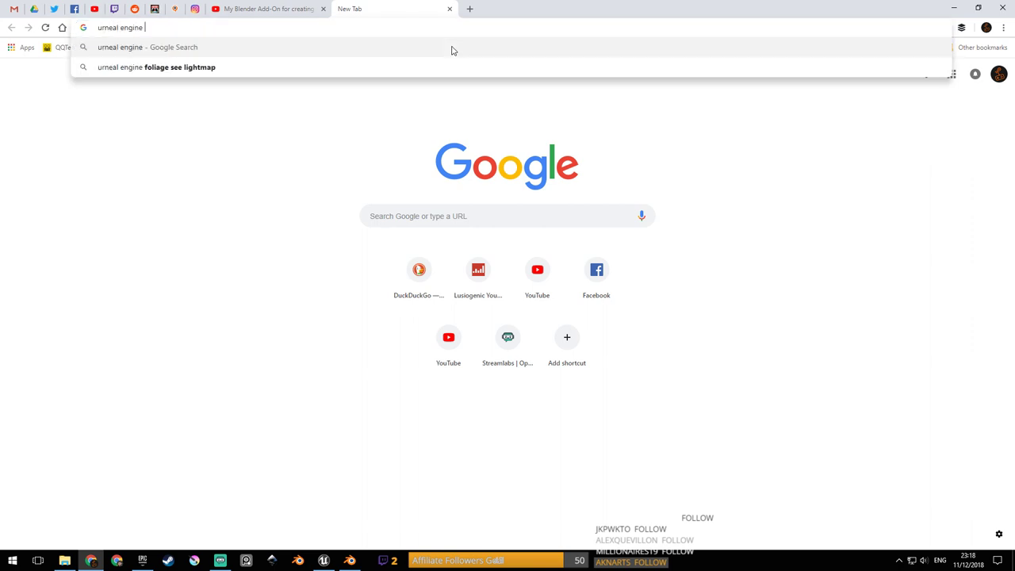
type(" ucx")
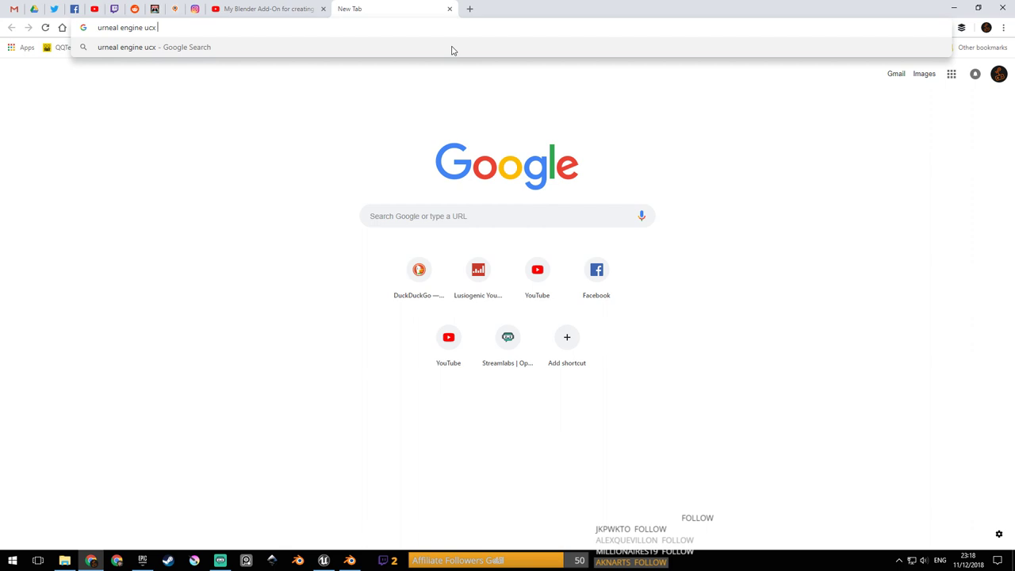
type("collision custom")
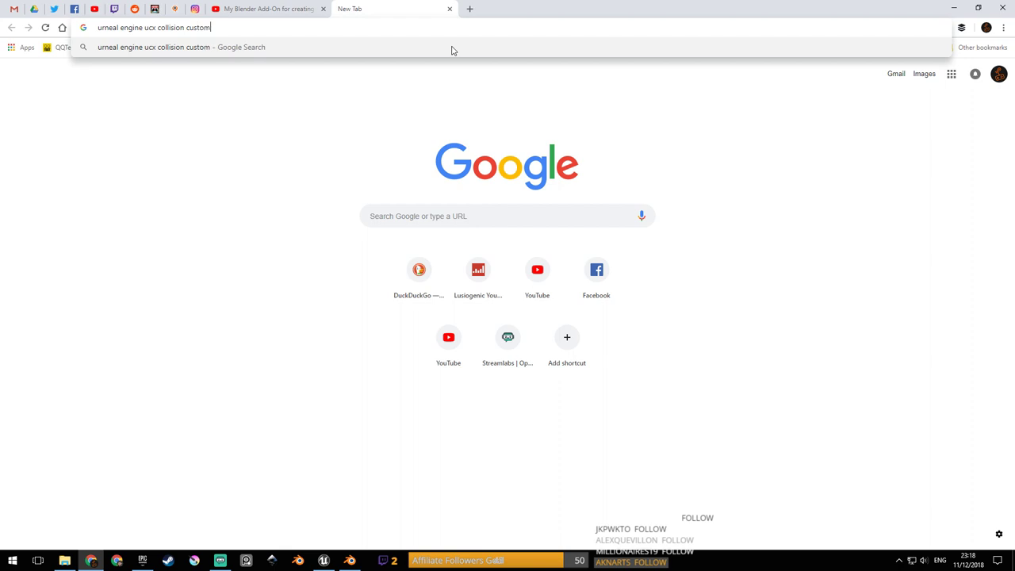
key("Return")
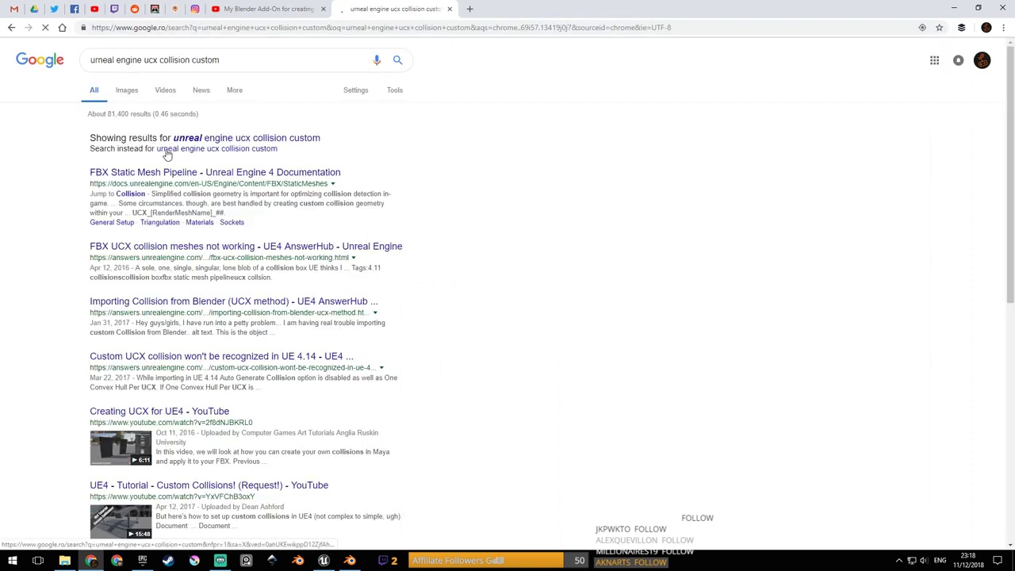
Open Unreal's FBX Static Mesh Pipeline documentation from the results and find "ucx" on the page.
left_click(243, 140)
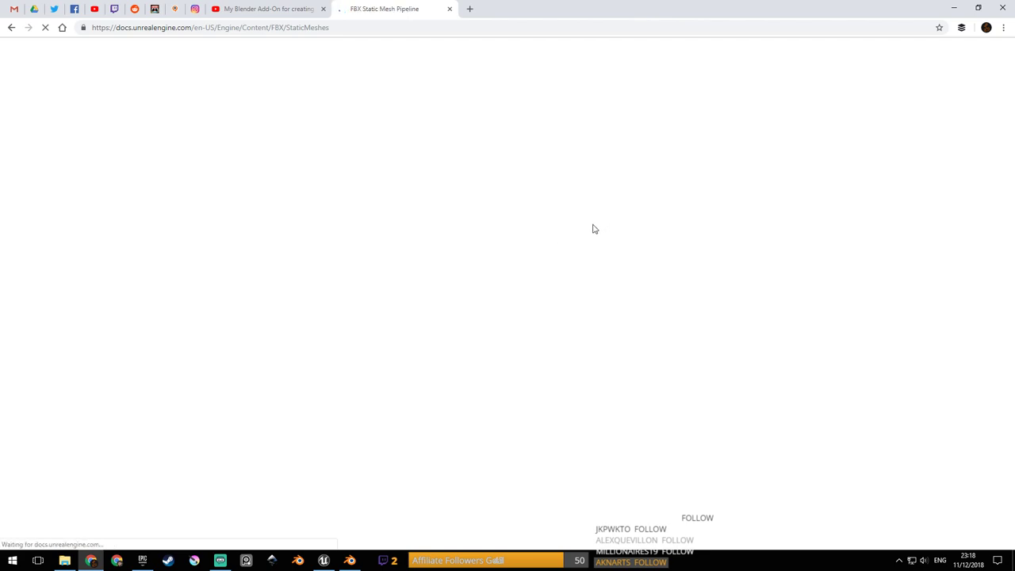
scroll(584, 223, "down", 5)
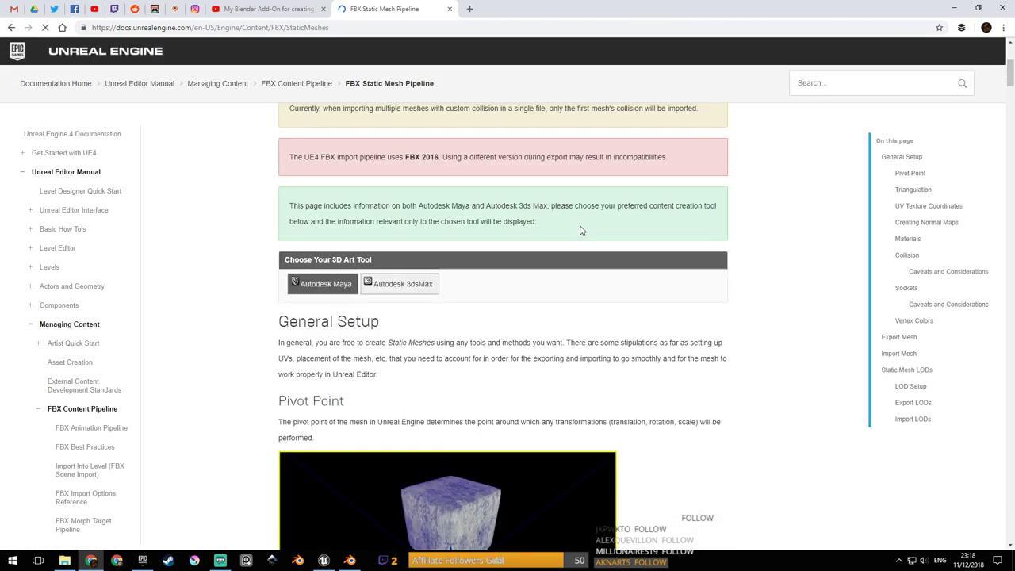
key("ctrl+f")
type("ucx")
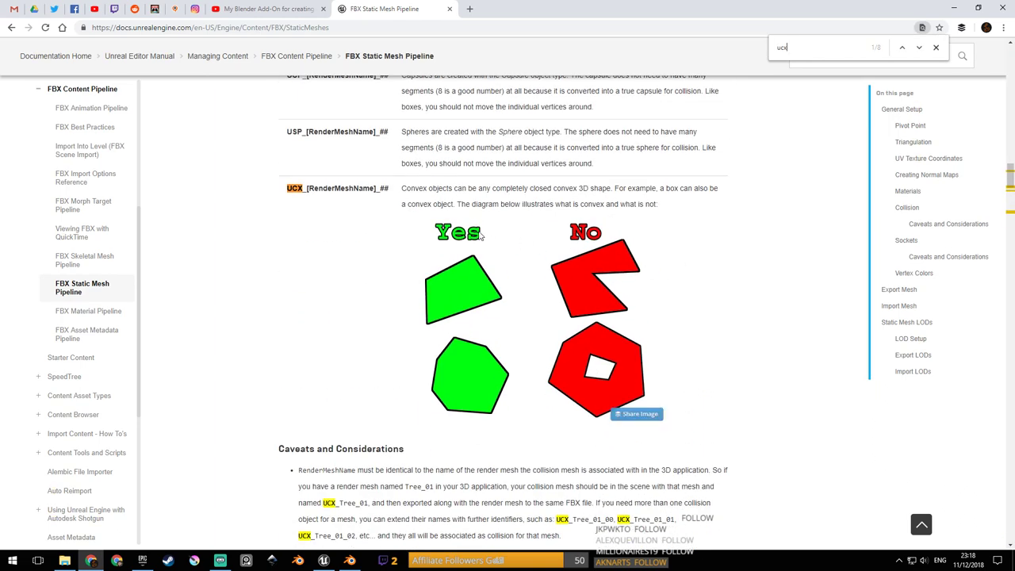
Read the UCX_[RenderMeshName]_## entry and its diagram on which convex shapes are allowed.
left_click_drag(422, 189, 638, 189)
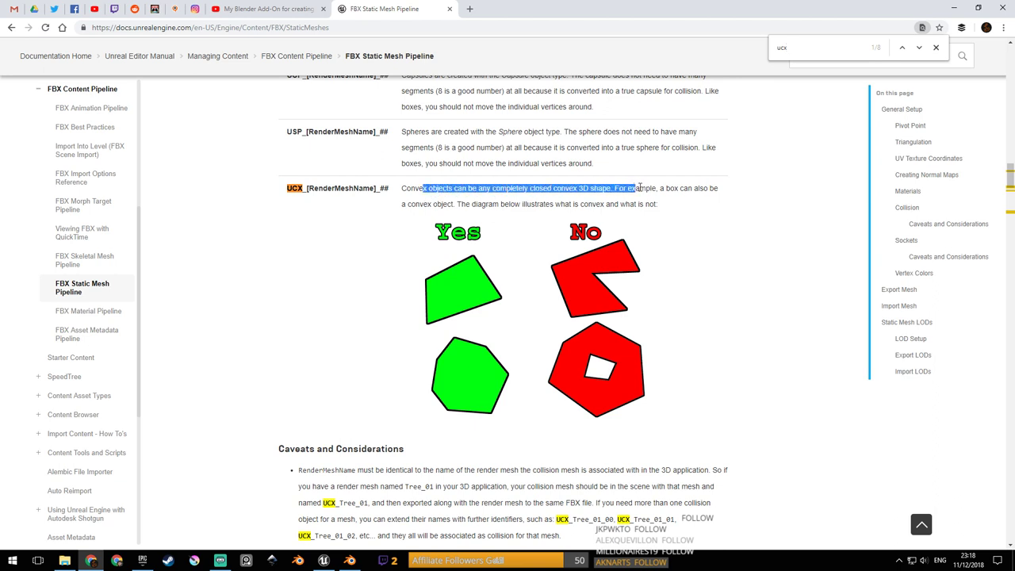
left_click(732, 192)
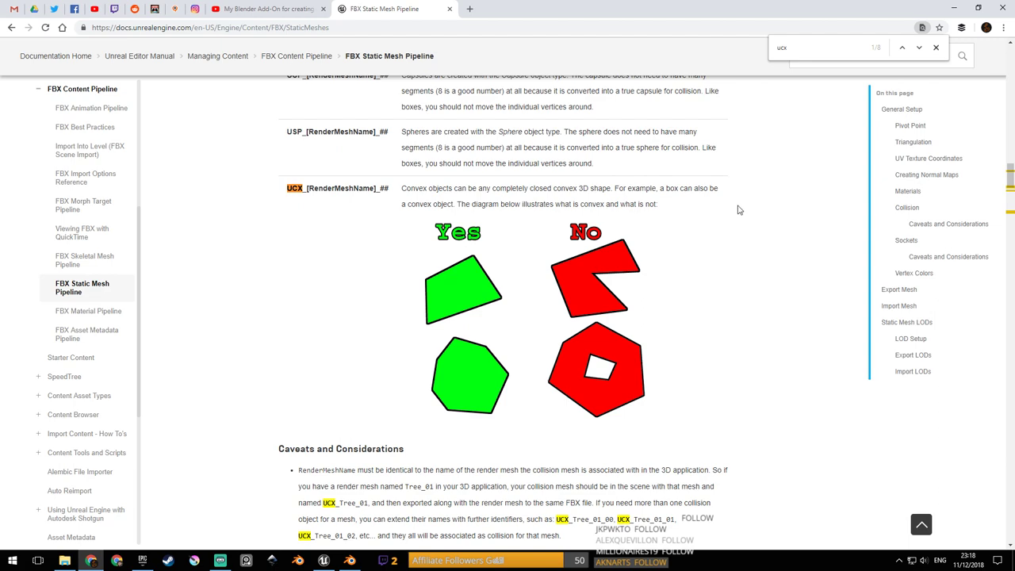
scroll(737, 209, "down", 2)
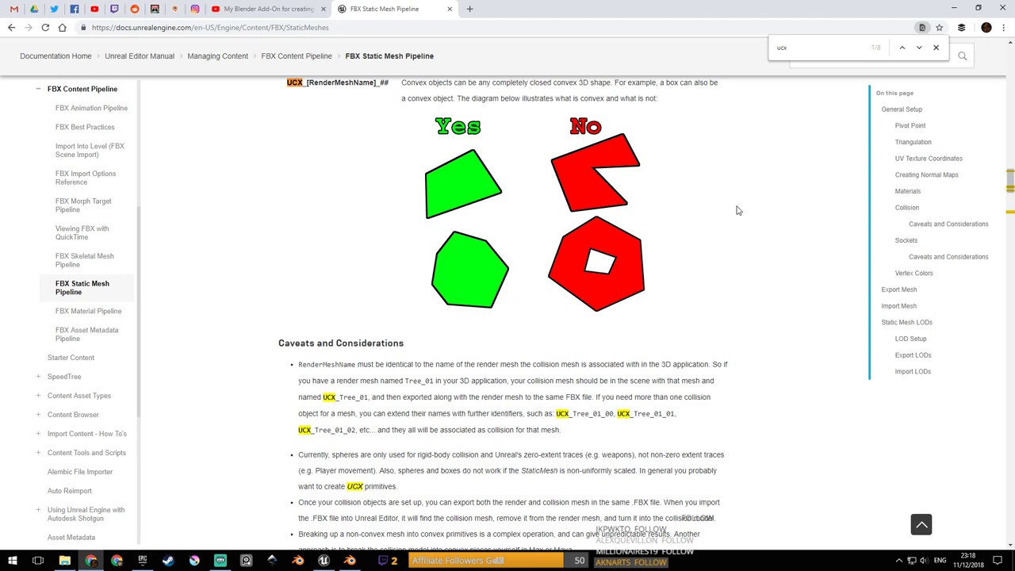
Read the Caveats and Considerations section, highlighting the rules for naming UCX collision meshes after the render mesh.
scroll(738, 209, "down", 2)
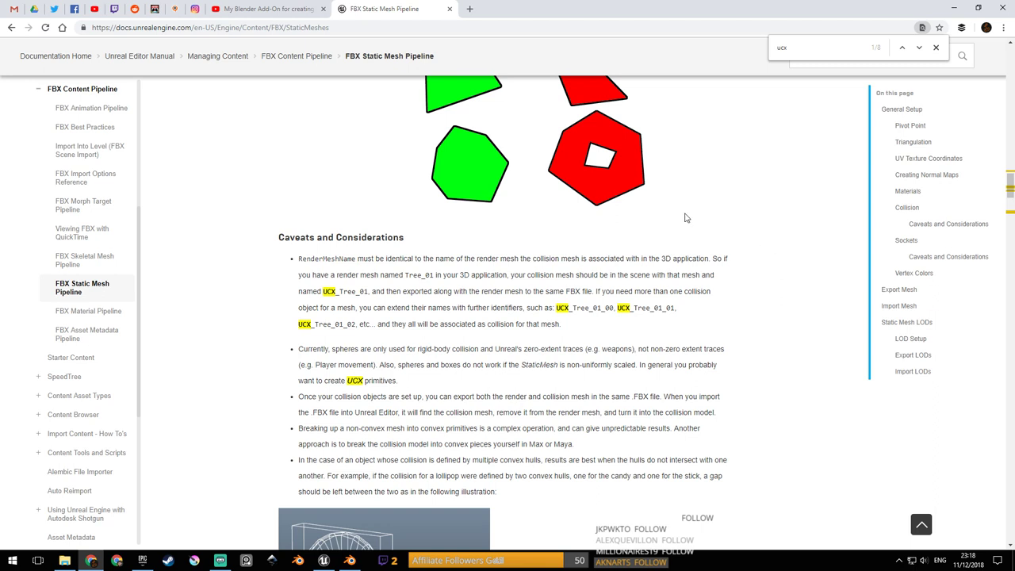
left_click_drag(365, 261, 518, 260)
left_click(545, 262)
scroll(682, 267, "down", 1)
scroll(683, 267, "down", 5)
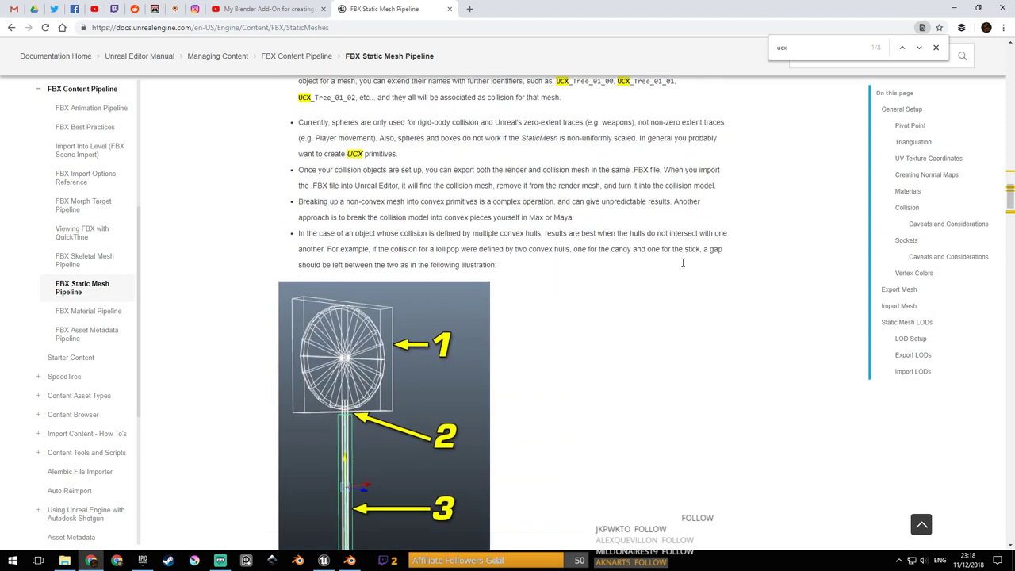
scroll(682, 267, "up", 5)
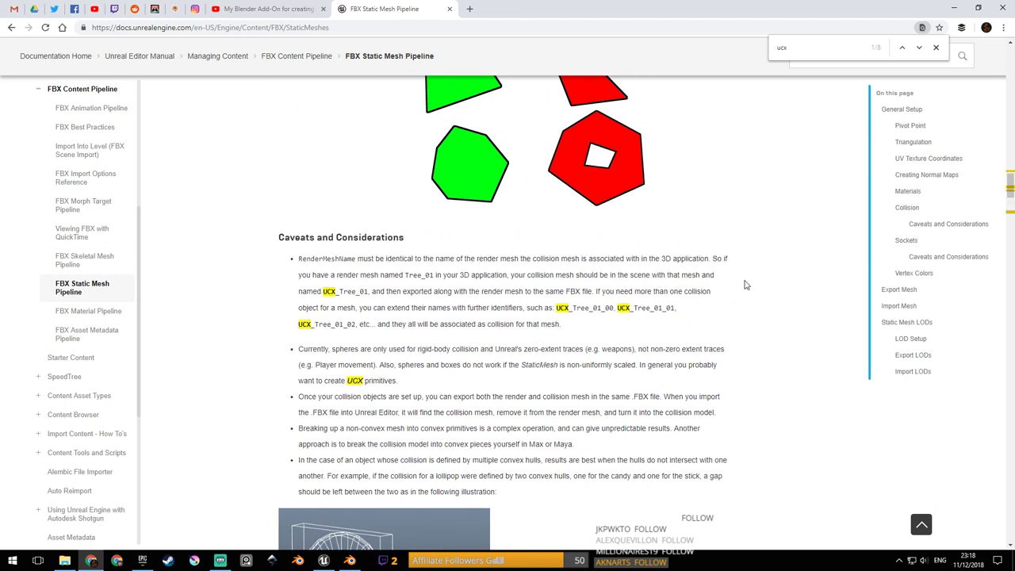
left_click_drag(358, 274, 663, 302)
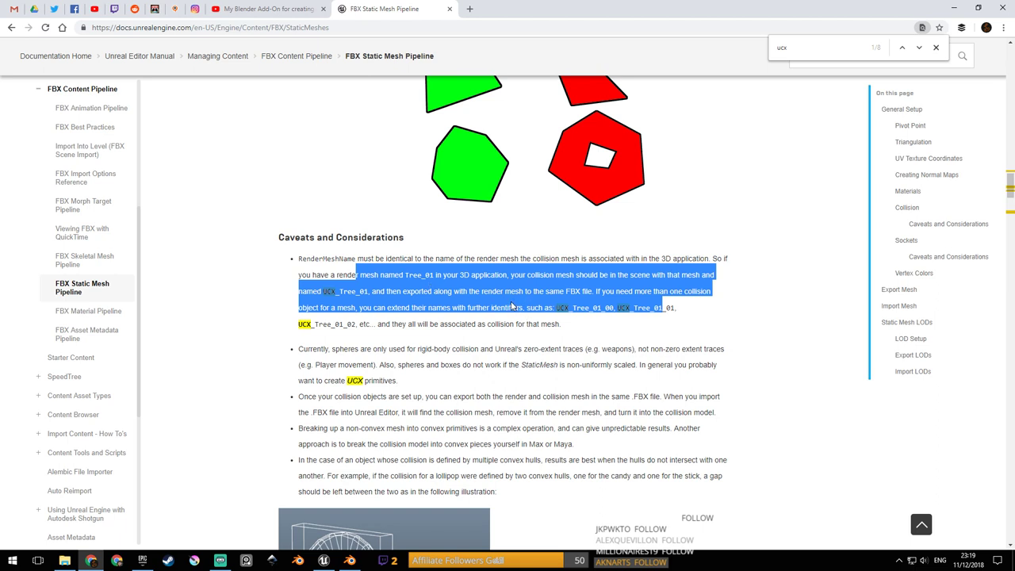
Read the Caveats and Considerations notes on numbering multiple UCX collision meshes and on the limits of sphere collisions.
left_click(405, 284)
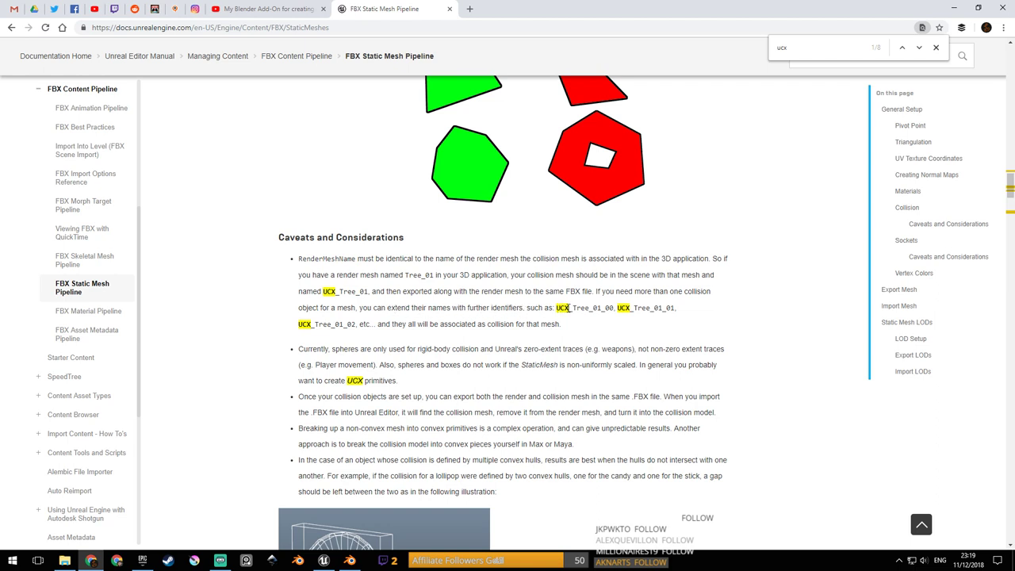
left_click_drag(684, 313, 577, 310)
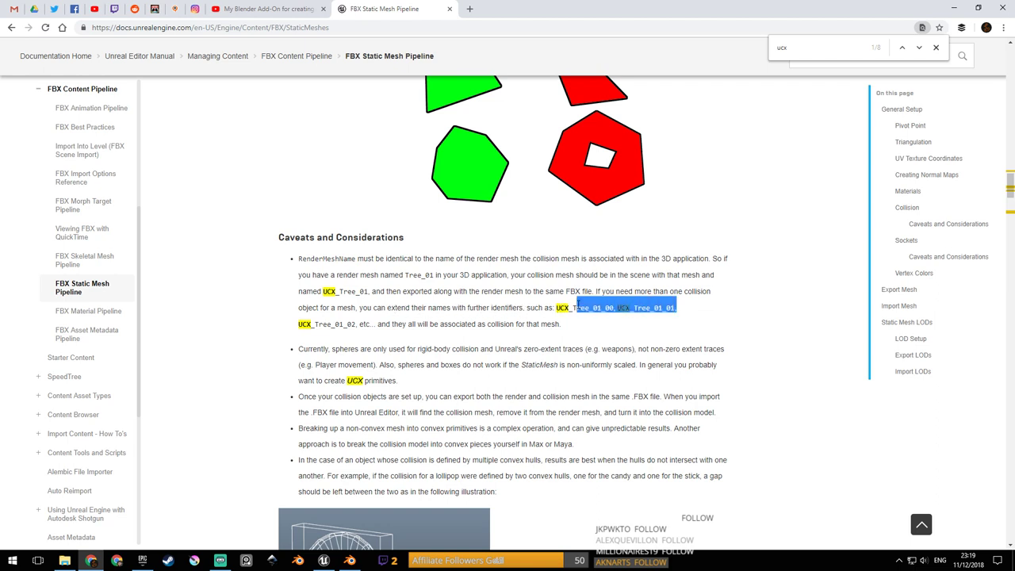
left_click(578, 306)
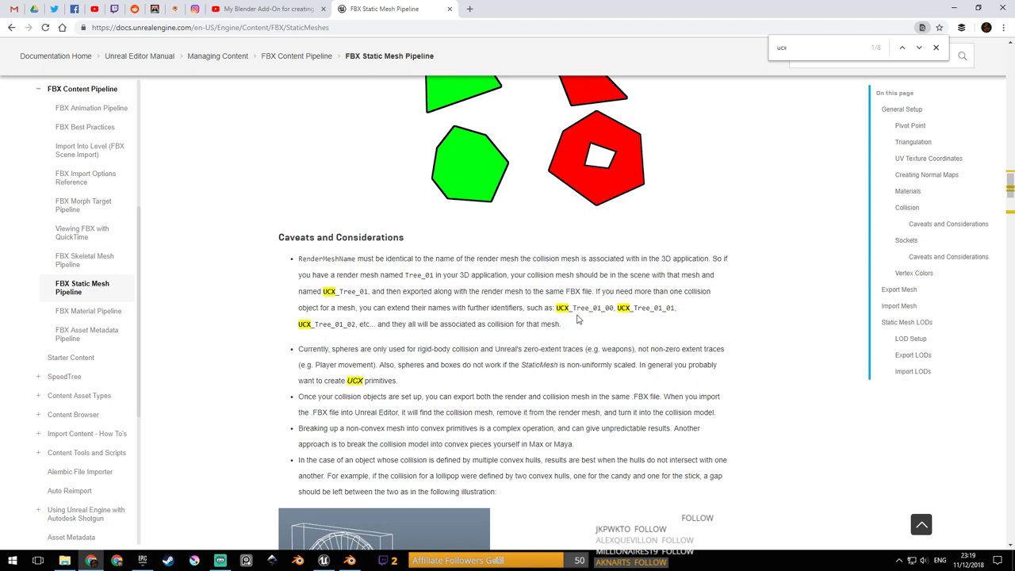
left_click_drag(317, 349, 520, 351)
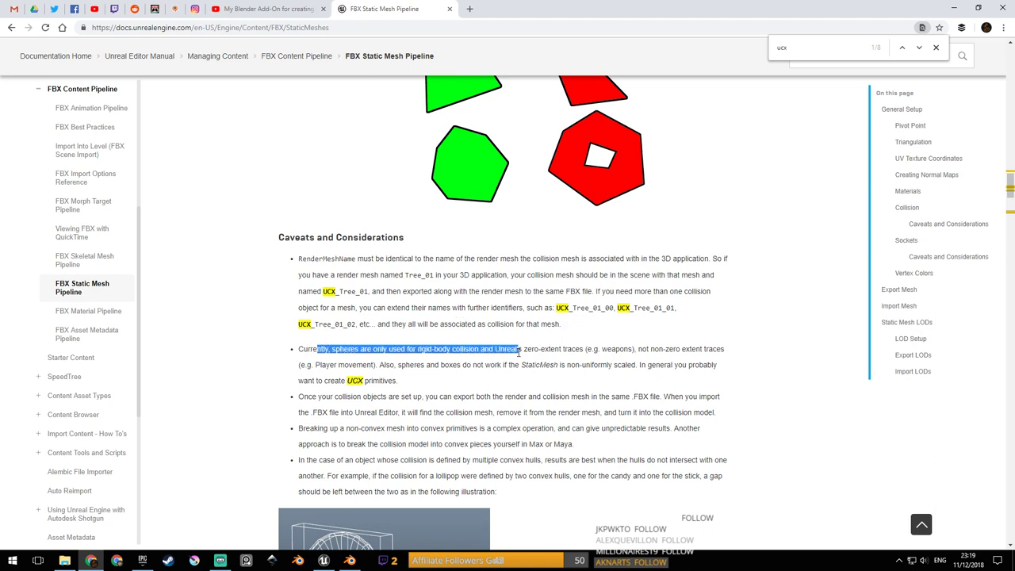
left_click(580, 353)
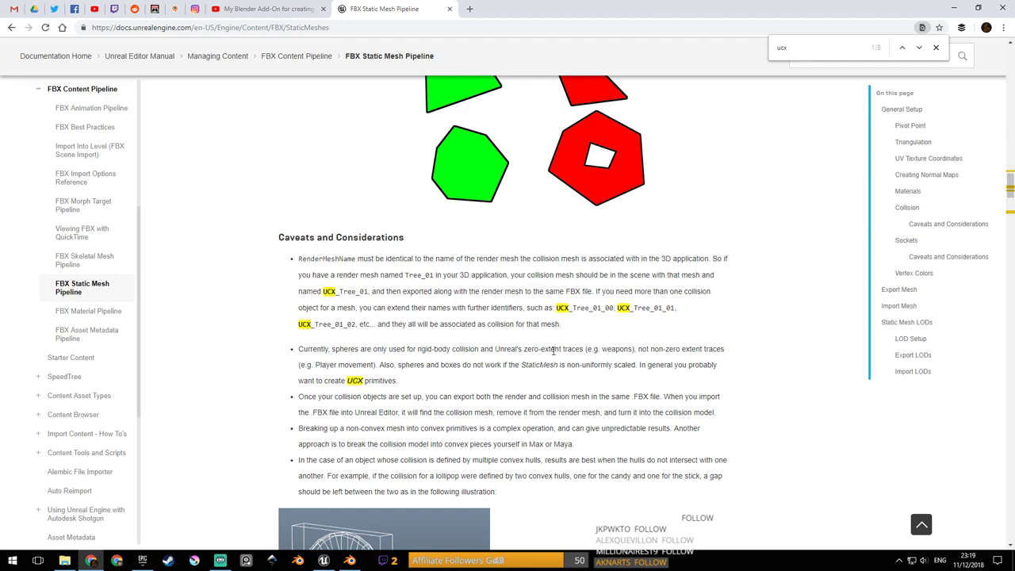
Switch to Blender and enlarge the Outliner in height and width so more of the gear objects are listed.
key("alt+Tab")
middle_click_drag(603, 273, 538, 290)
scroll(555, 300, "up", 3)
scroll(555, 301, "down", 5)
scroll(538, 291, "up", 3)
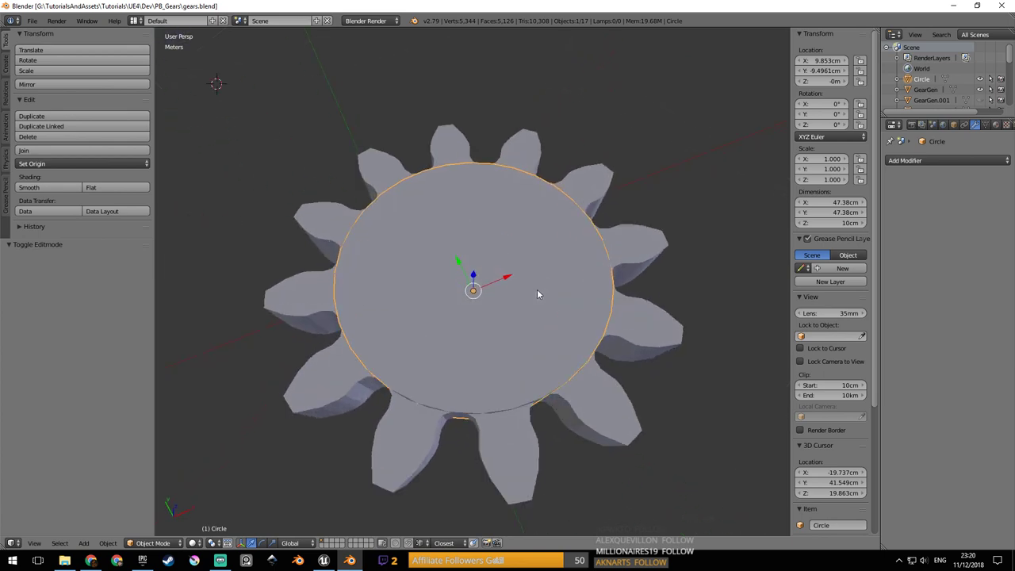
left_click_drag(925, 116, 919, 225)
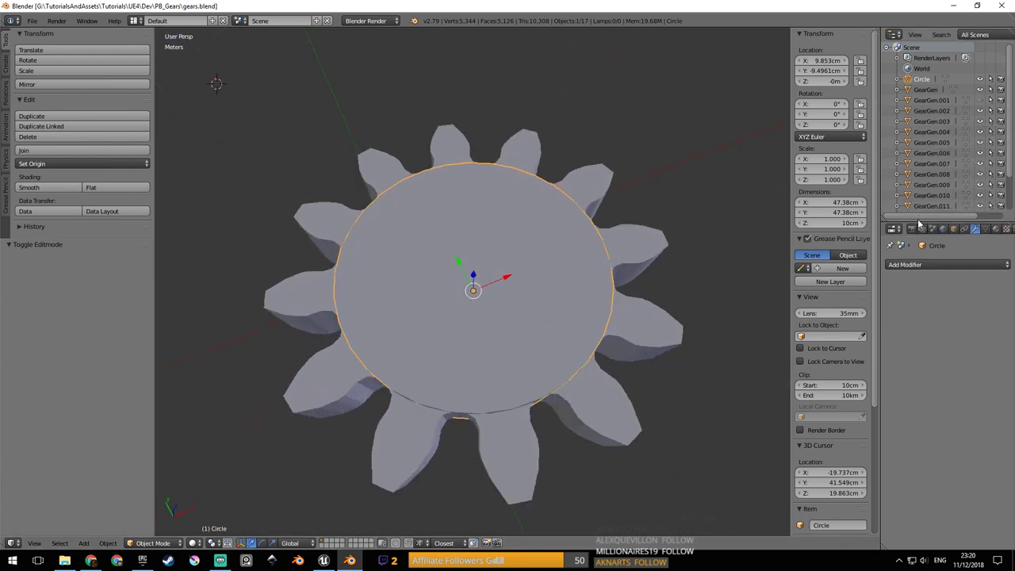
left_click_drag(881, 186, 854, 158)
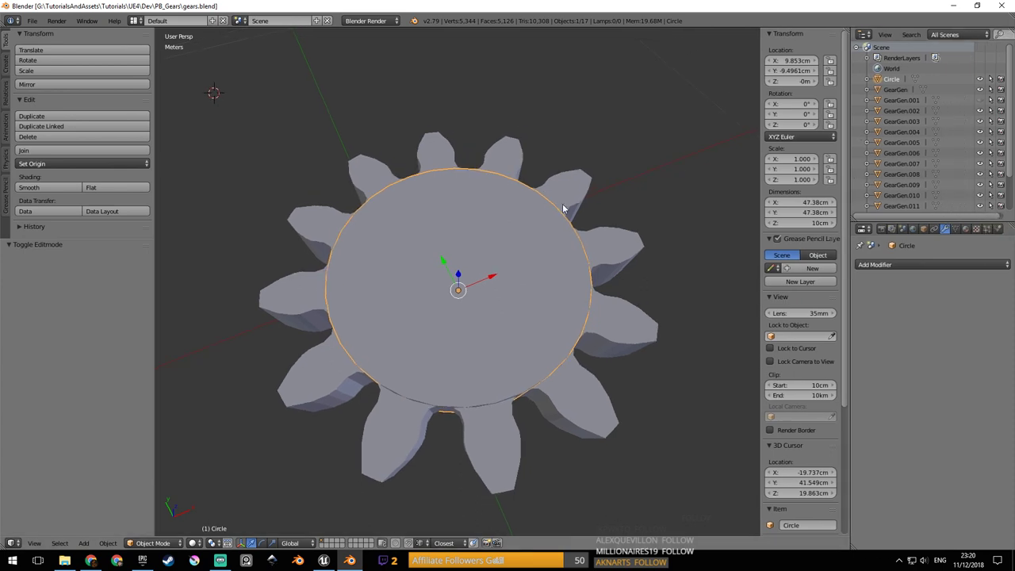
Show an empty layer and snap the 3D cursor to the world centre.
scroll(396, 296, "down", 5)
scroll(397, 292, "down", 2, "shift")
mouse_move(396, 291)
middle_mouse_down("shift")
mouse_move(436, 325)
mouse_move(406, 323)
mouse_move(396, 291)
middle_mouse_up("shift")
scroll(446, 324, "down", 1)
left_click(330, 294)
left_click(328, 542)
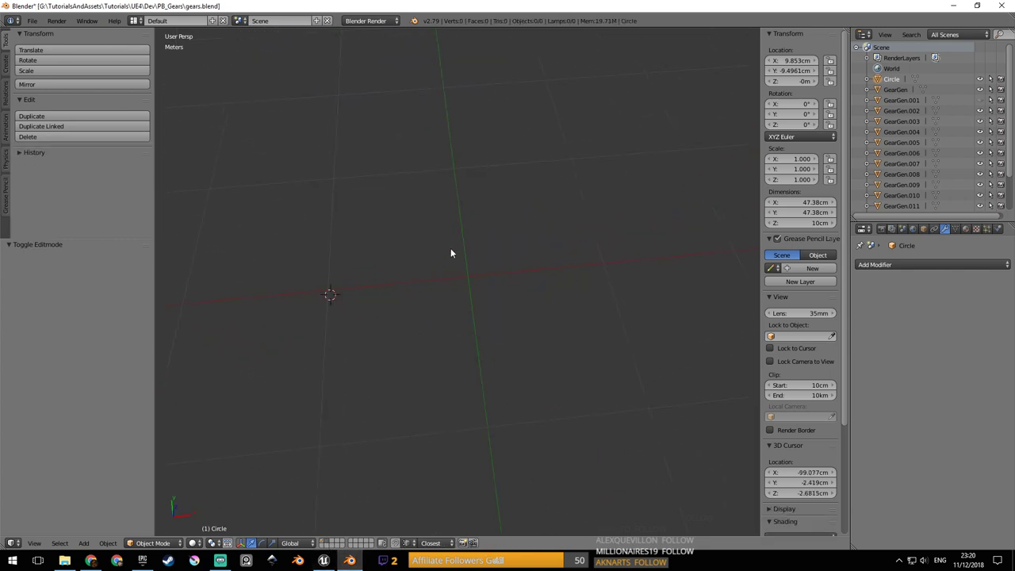
key("shift+a")
mouse_move(477, 270)
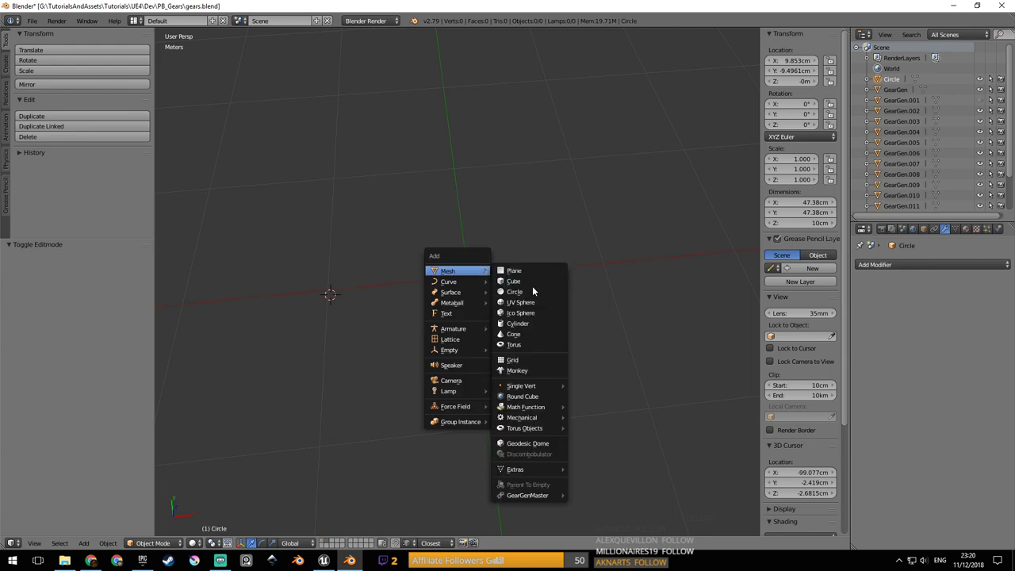
key("Escape")
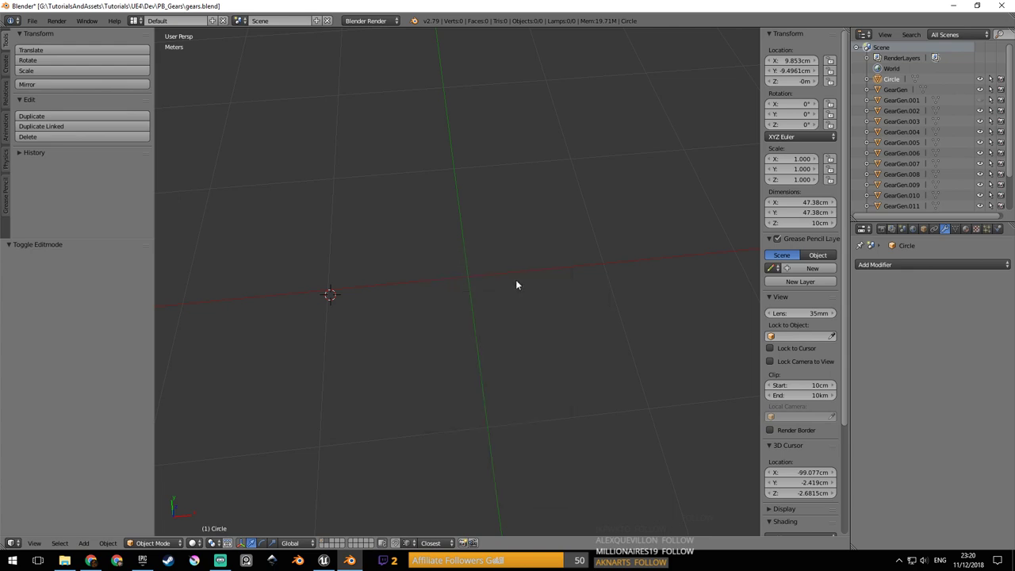
key("shift+s")
left_click(514, 291)
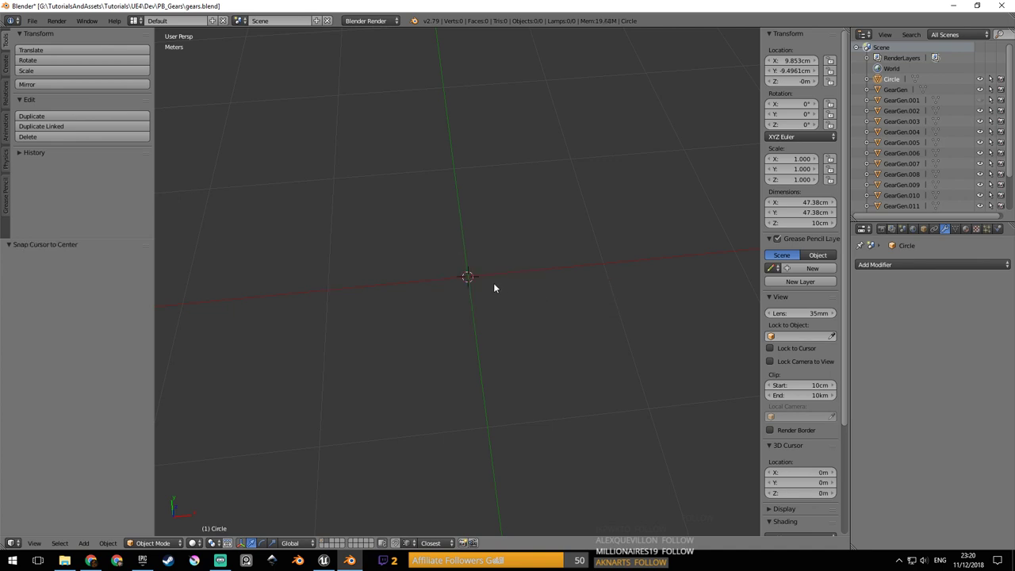
Add a GearGenMaster spur gear at the world centre and examine its default tooth count and module parameters.
key("shift+a")
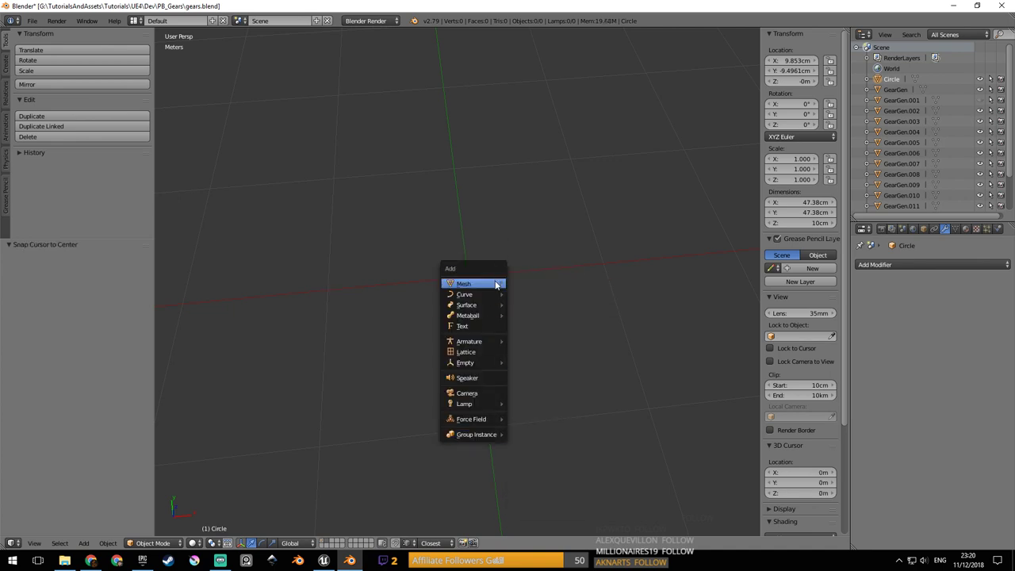
mouse_move(498, 286)
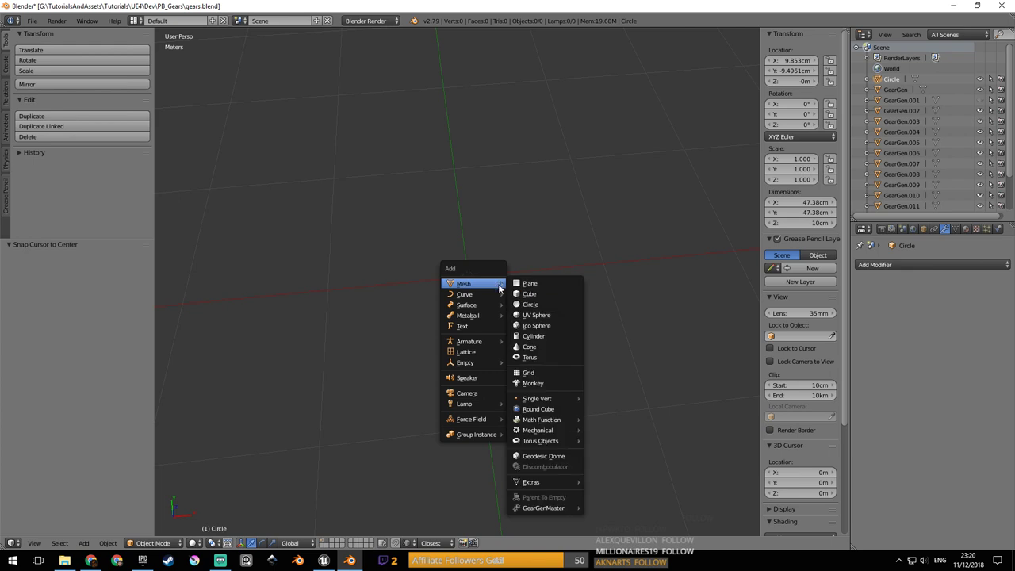
mouse_move(560, 508)
left_click(624, 451)
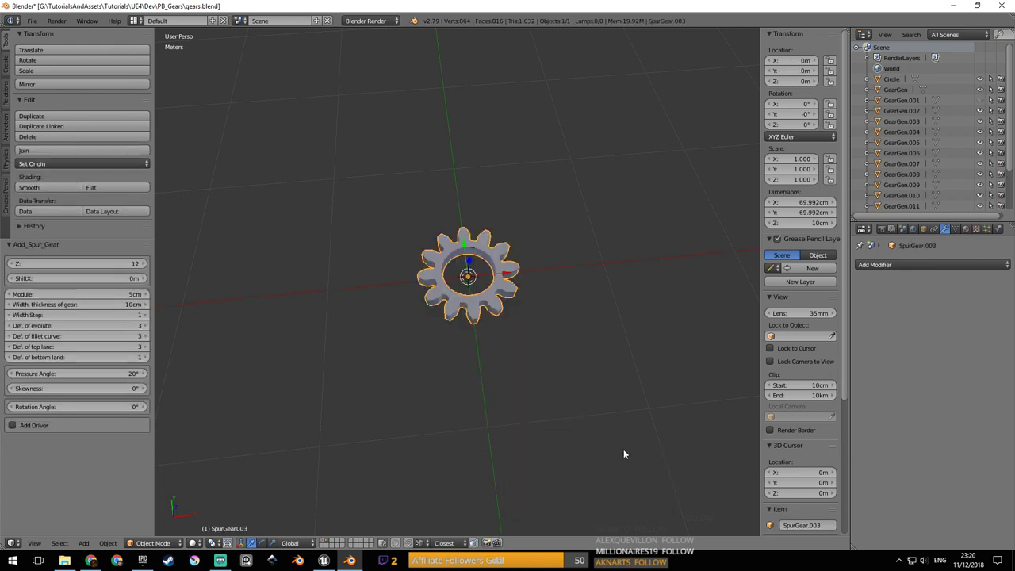
scroll(444, 346, "up", 3)
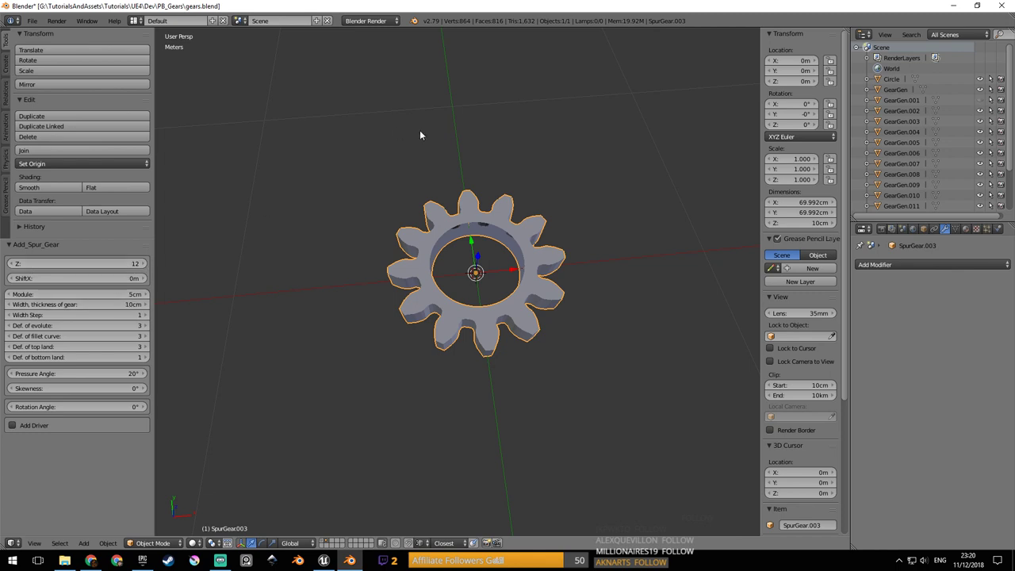
scroll(412, 135, "down", 3)
Delete the test spur gear and save gears.blend, returning to the layer that holds the gears.
key("x")
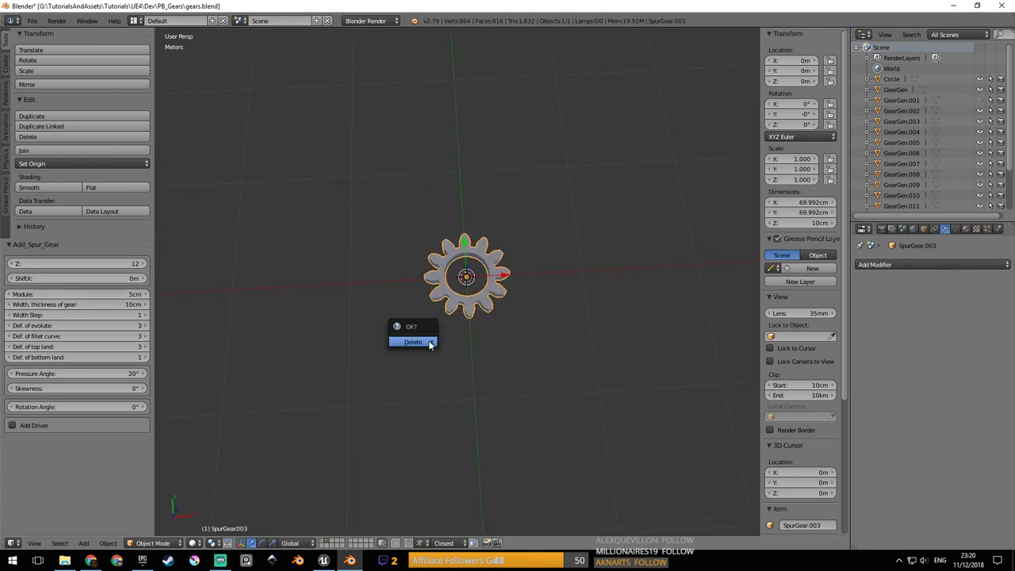
left_click(400, 342)
key("ctrl+s")
left_click(365, 442)
left_click(324, 542)
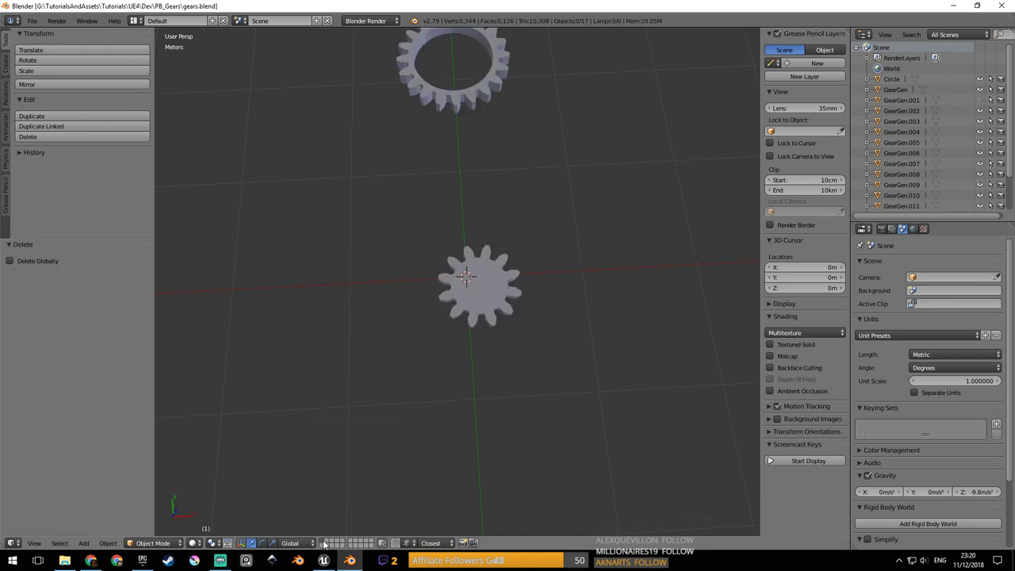
Select the central cylinder of the small gear and examine its separate teeth alongside the larger ring gear.
scroll(461, 327, "up", 2)
scroll(484, 316, "down", 3)
scroll(516, 303, "up", 5)
middle_click_drag(484, 316, 428, 308)
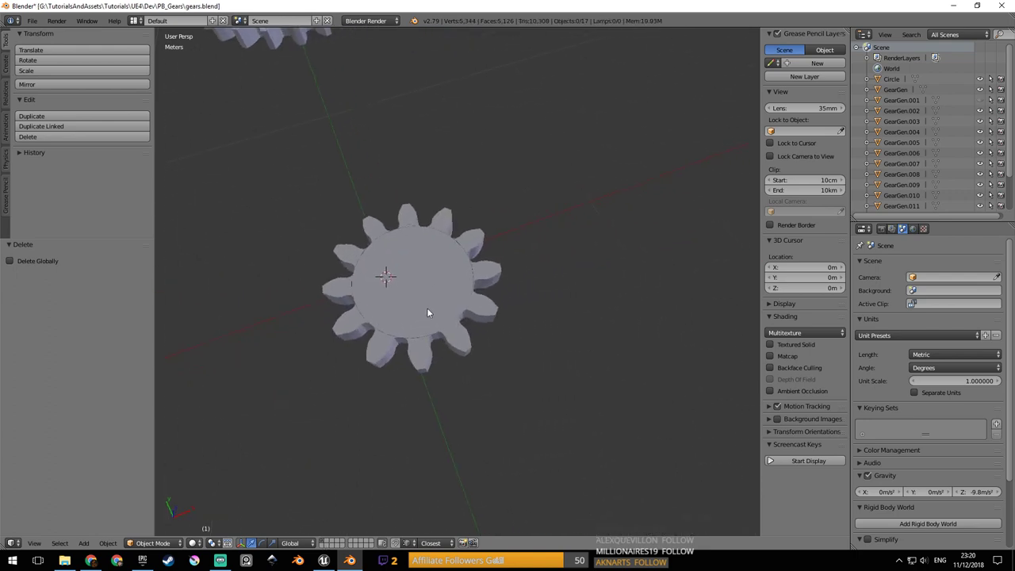
scroll(428, 307, "up", 3)
left_click(427, 308)
right_click(404, 356)
middle_click_drag(404, 360, 478, 331)
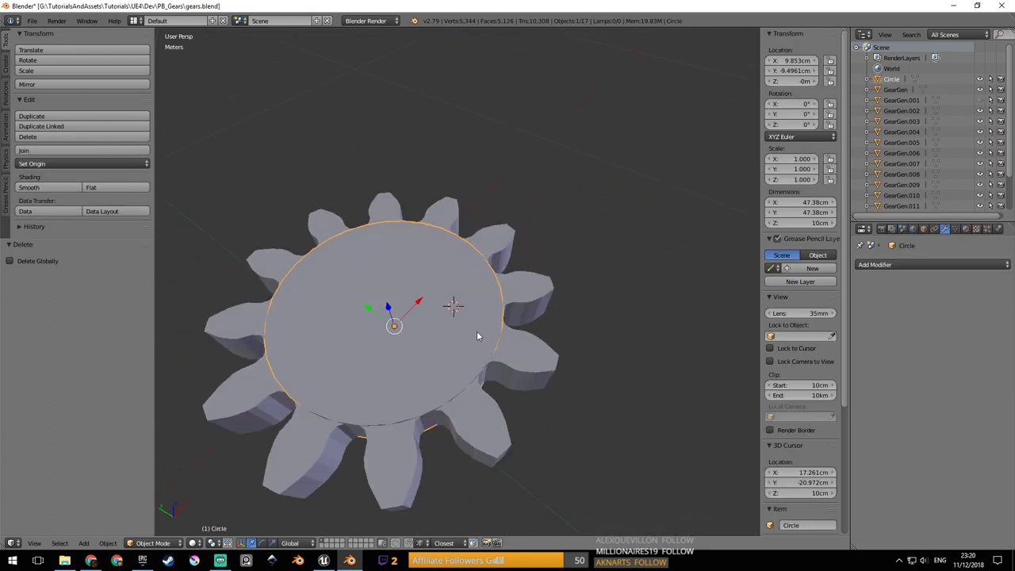
scroll(484, 305, "down", 3)
scroll(490, 304, "up", 3)
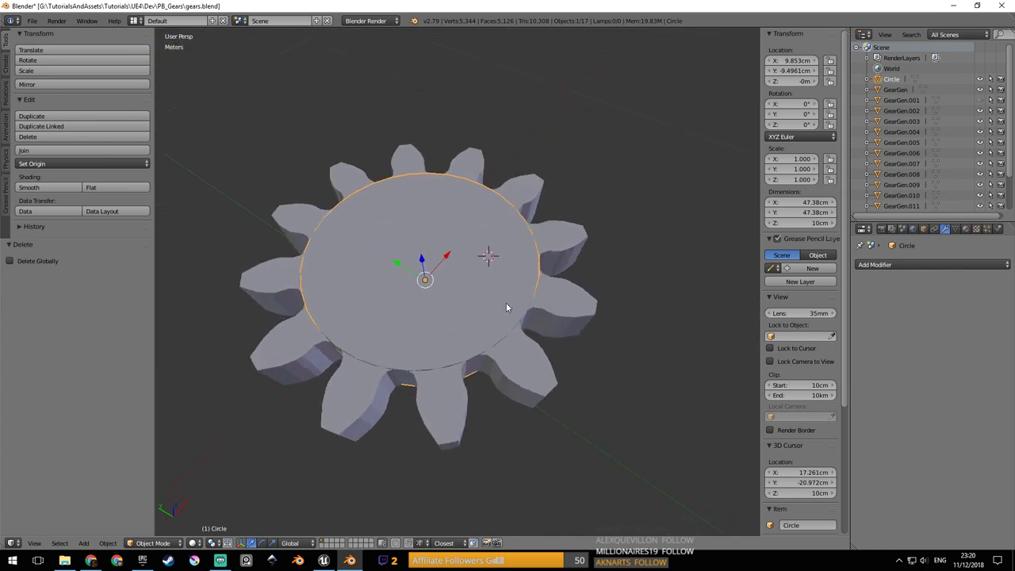
scroll(588, 242, "down", 7)
middle_click_drag(316, 212, 441, 274, "shift")
scroll(375, 220, "up", 2)
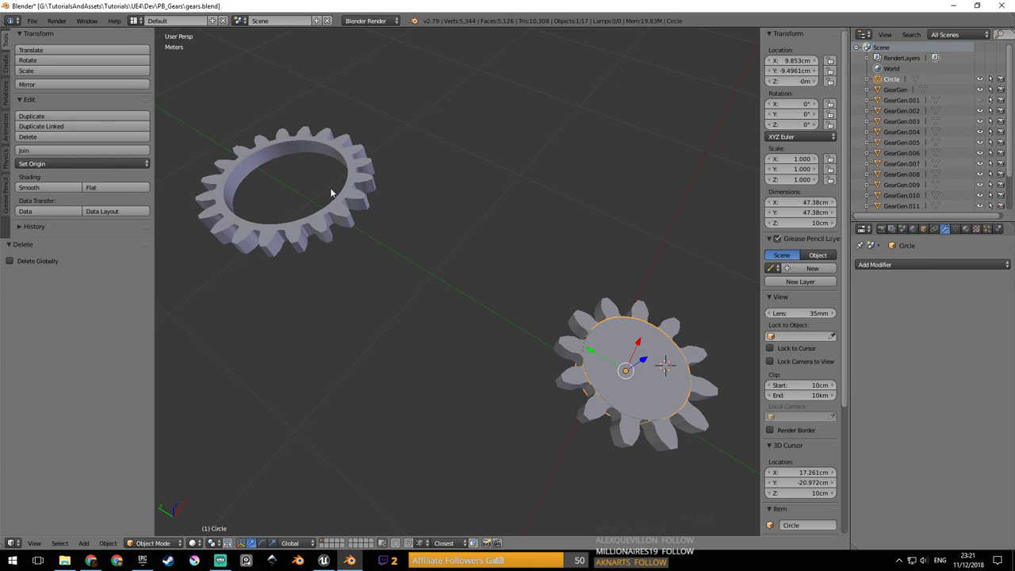
scroll(378, 221, "up", 1)
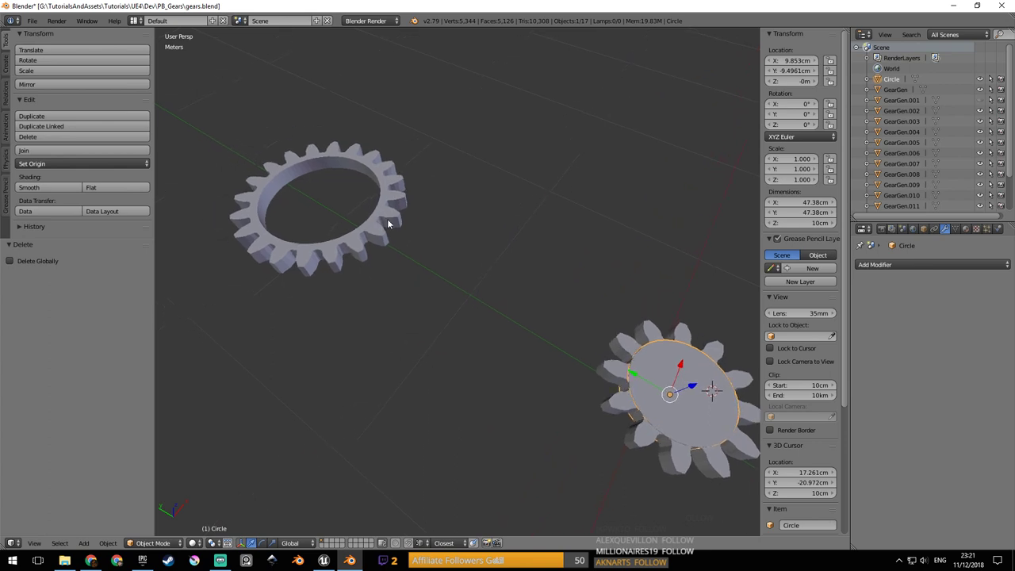
scroll(424, 231, "down", 2)
middle_click_drag(423, 230, 368, 204)
scroll(474, 299, "up", 3)
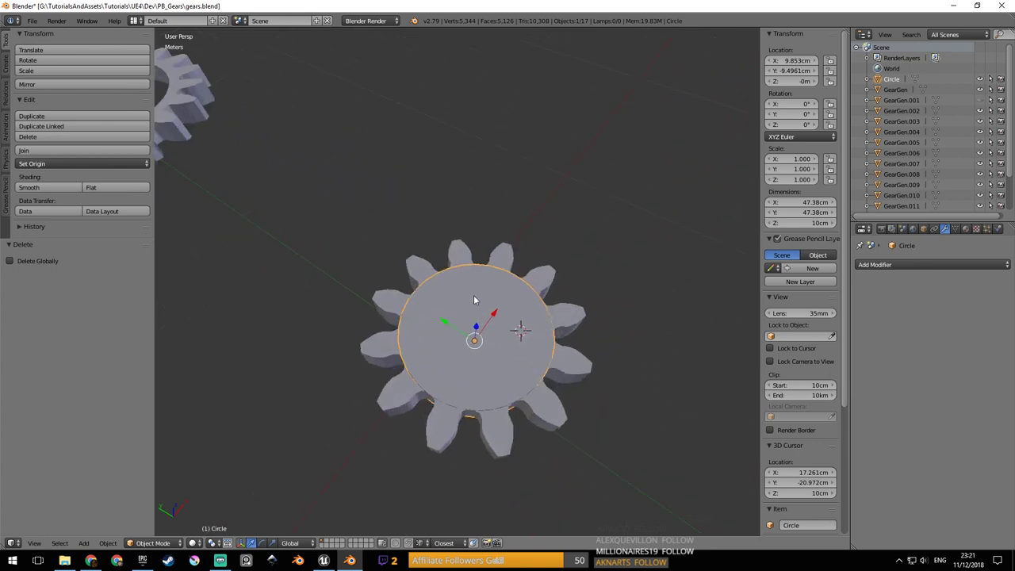
middle_click_drag(474, 299, 469, 285)
scroll(468, 285, "up", 1)
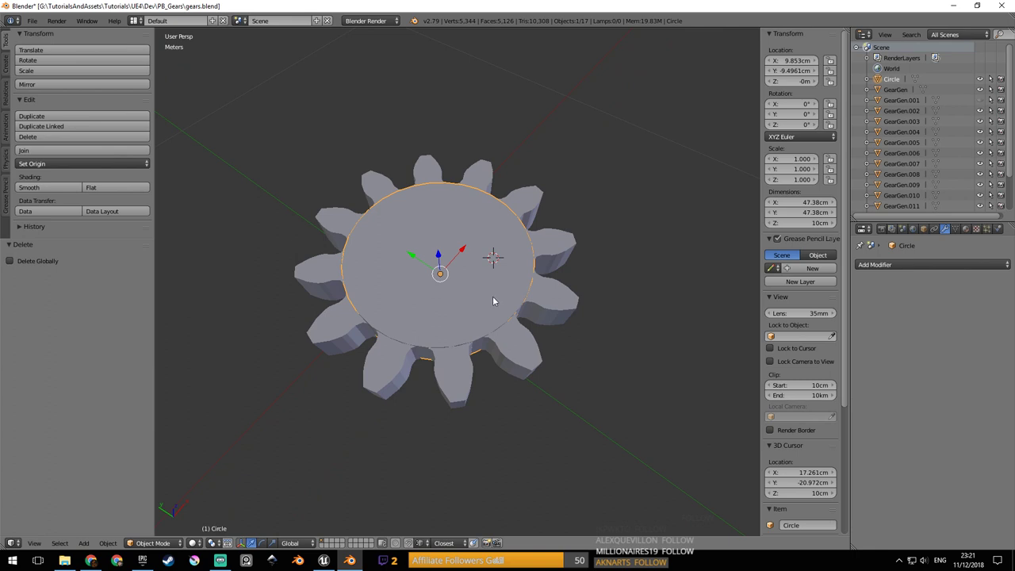
Unhide the complete 12-tooth gear mesh and rename it Gear_M5cm_T12.
key("alt+h")
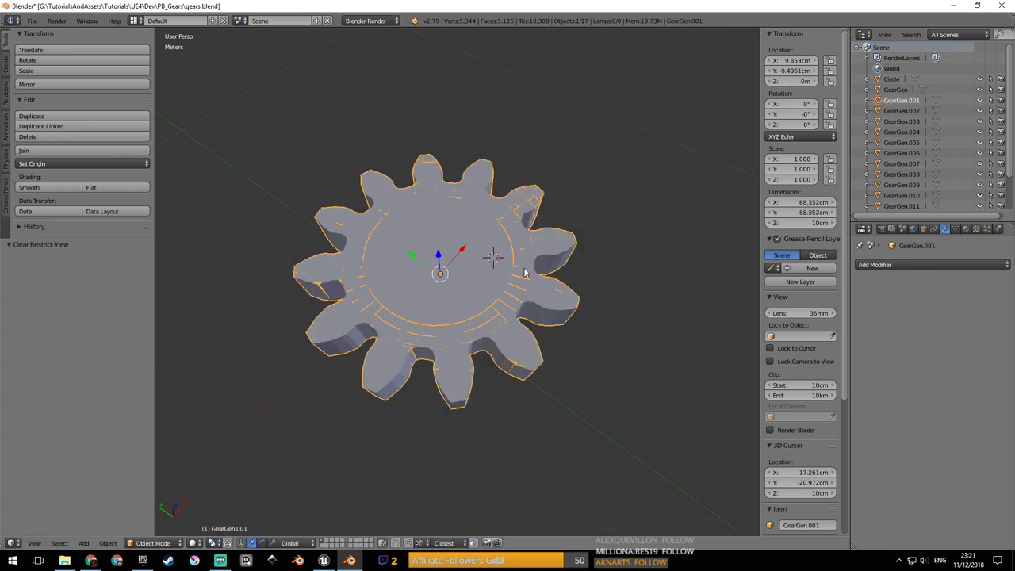
middle_click_drag(524, 273, 523, 287)
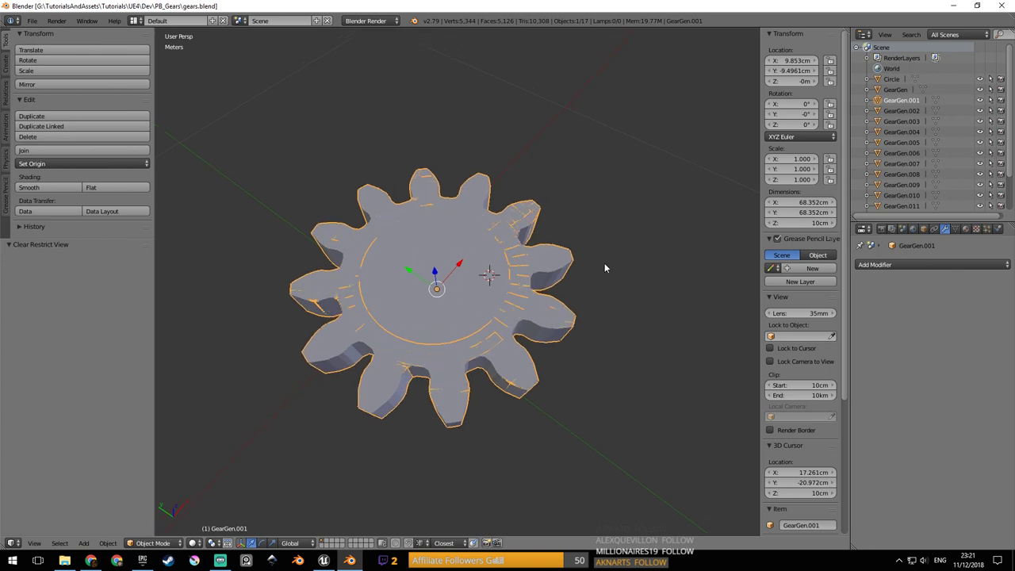
double_click(912, 101)
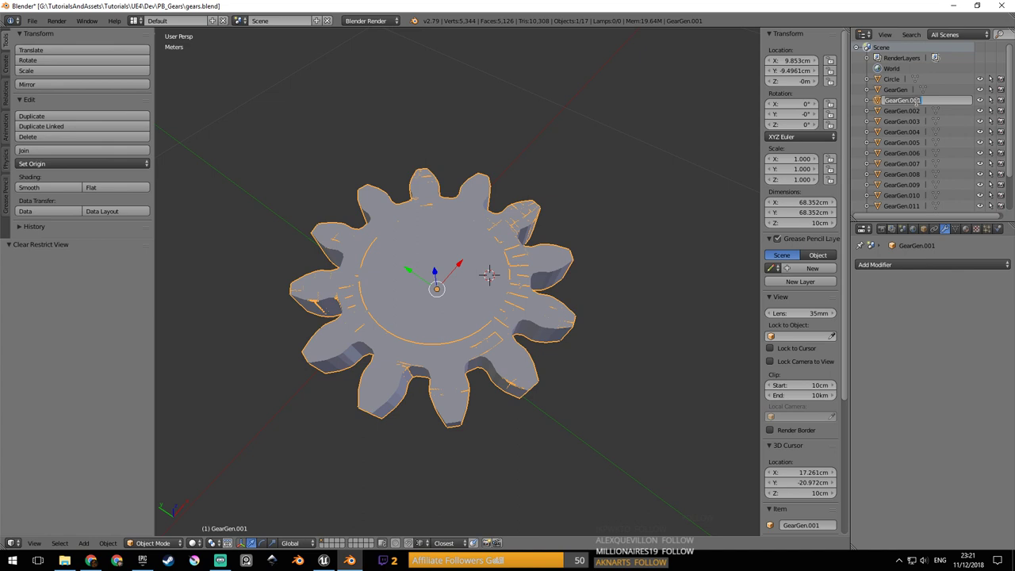
type("Gear_M5cm_T12")
key("Return")
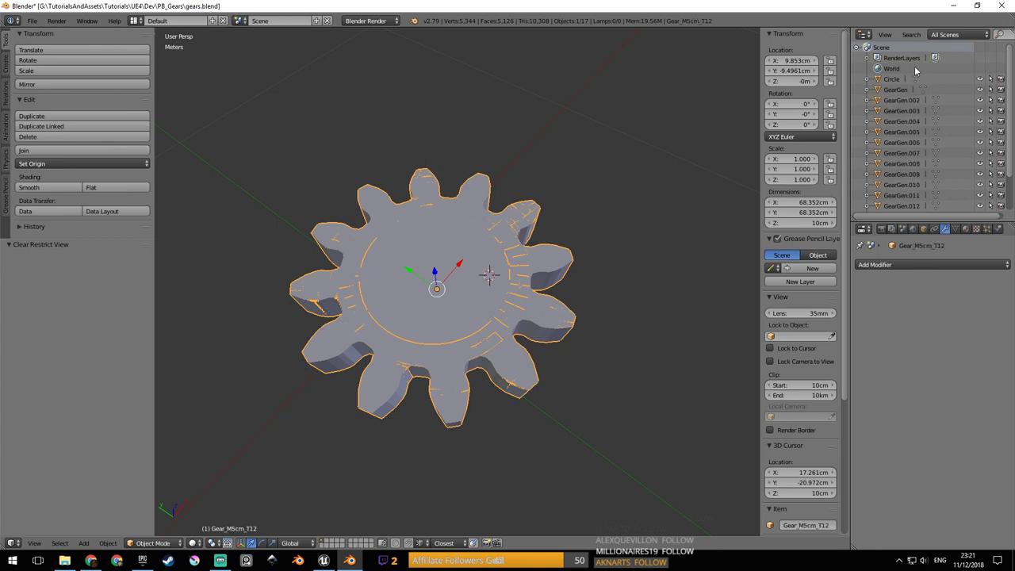
Copy the render gear's name and rename the central cylinder Gear_M5cm_T12_00.
scroll(928, 119, "down", 2)
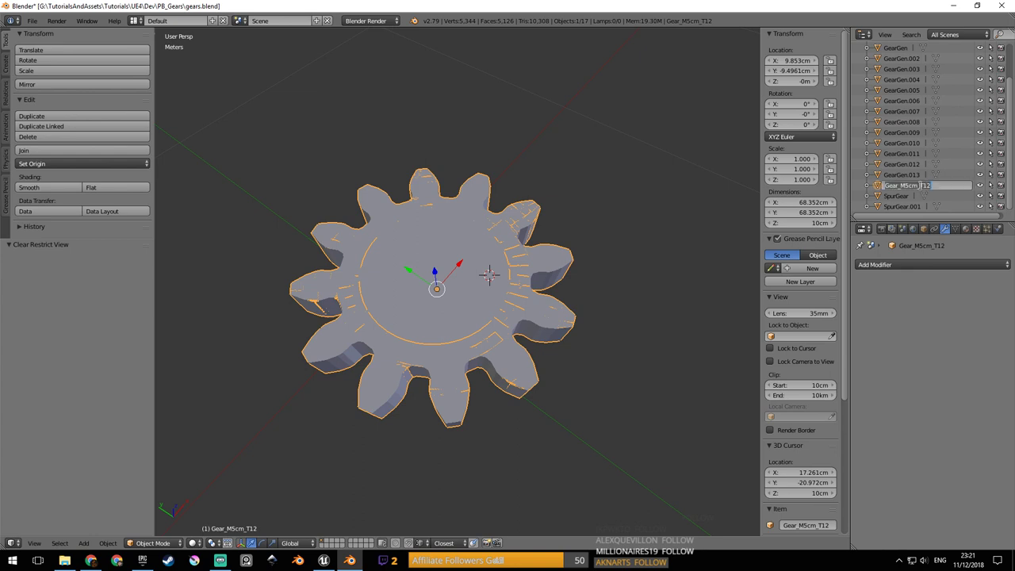
right_click(469, 296)
scroll(924, 203, "up", 3)
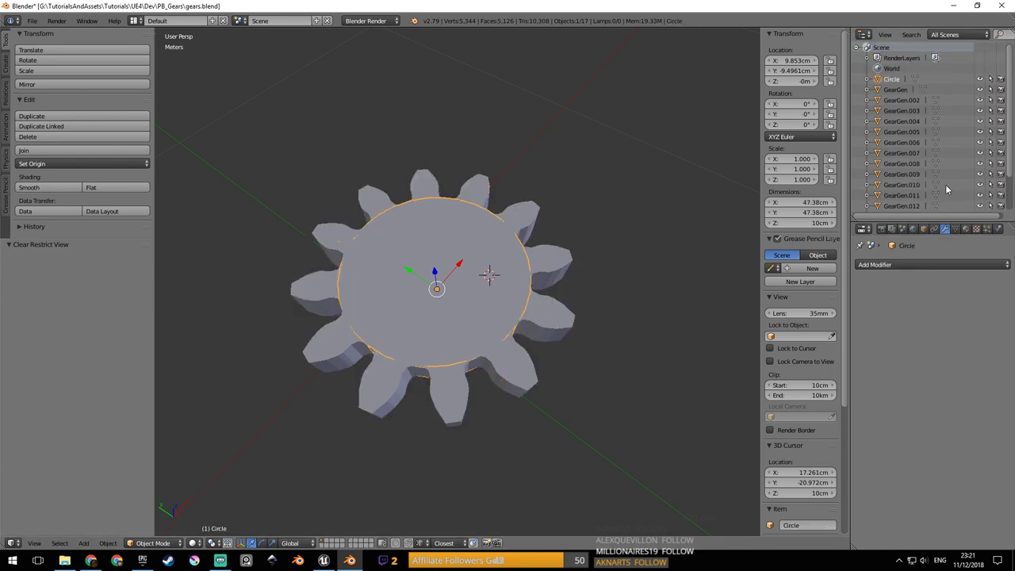
type("Gear_M5cm_T12")
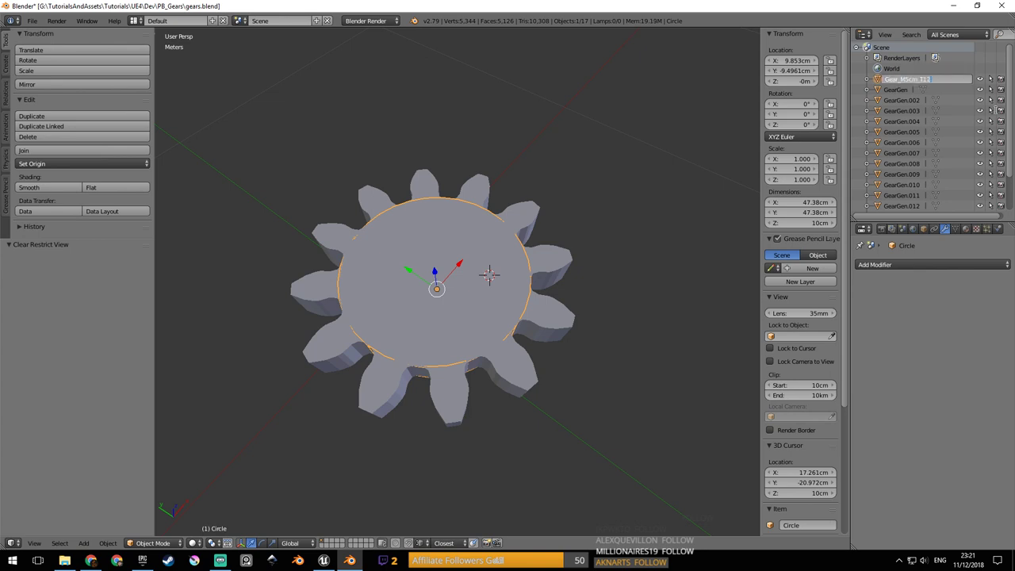
key("Return")
Select the separate tooth named GearGen.011 and rename it Gear_M5cm_T12_01.
right_click(520, 371)
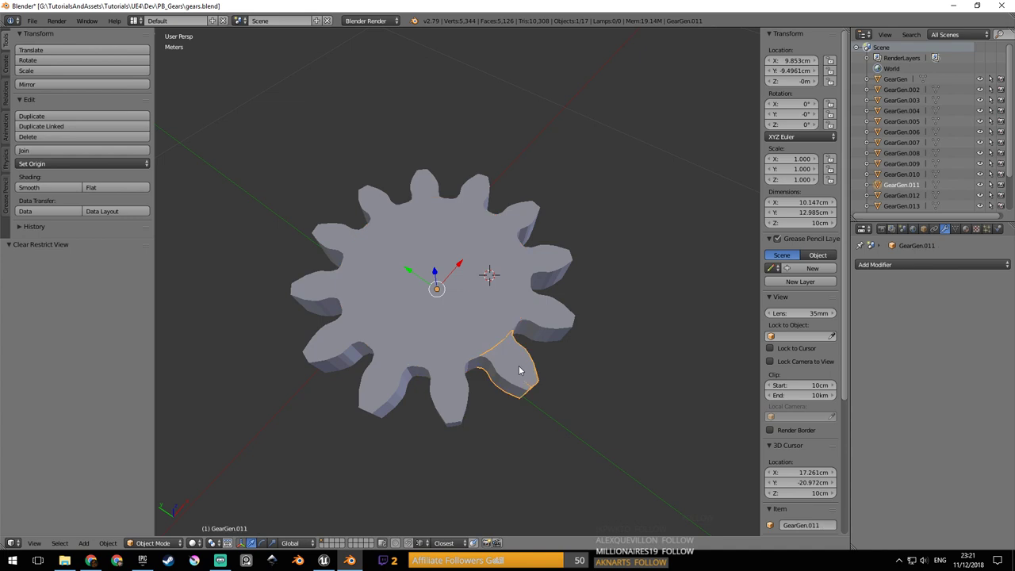
double_click(914, 185)
type("Gear_M5cm_T12")
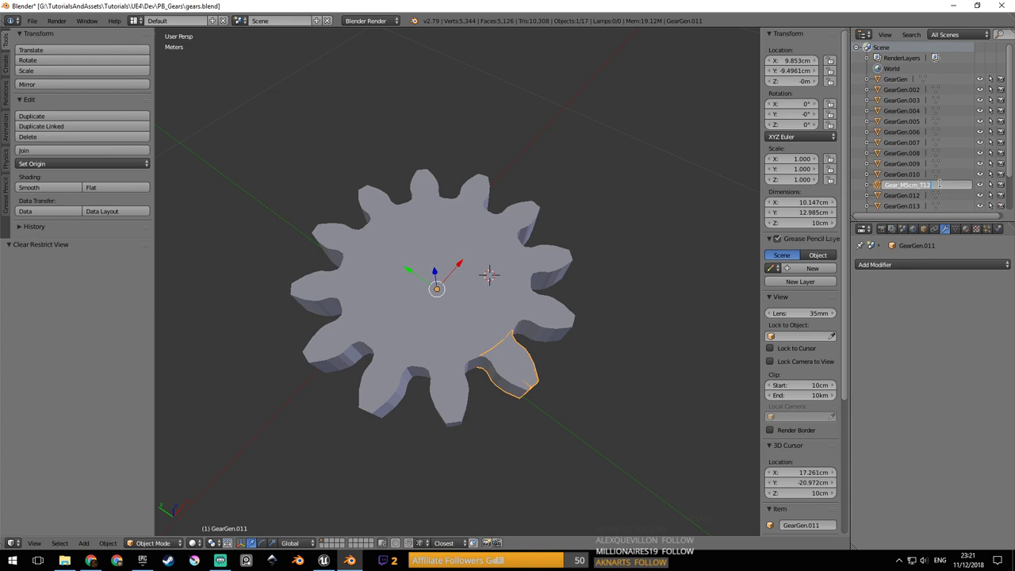
type("_01")
key("Return")
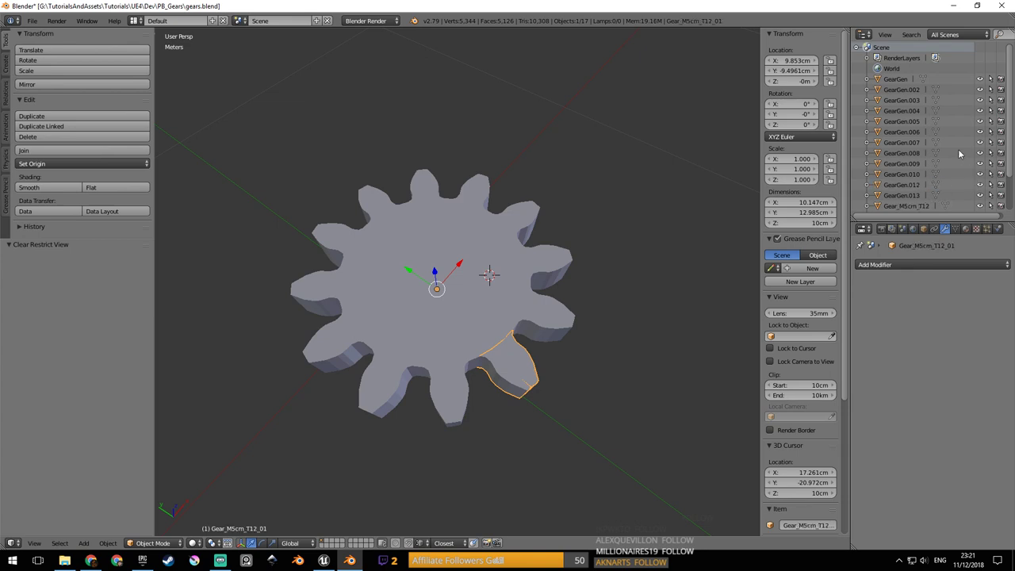
scroll(952, 163, "down", 2)
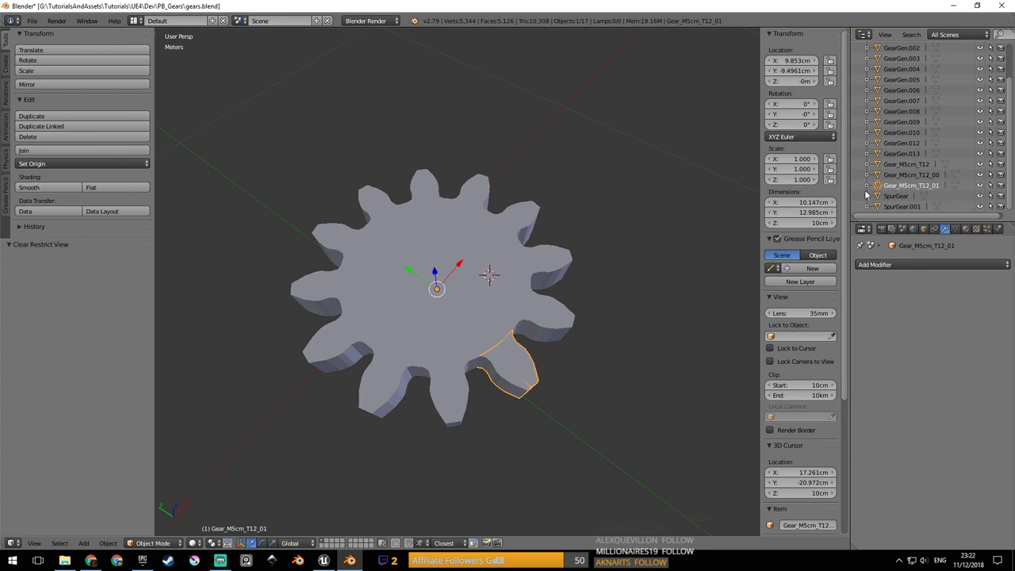
Copy the name Gear_M5cm_T12_01 and paste it into the name of the neighbouring tooth GearGen.012.
right_click(545, 320)
double_click(927, 185)
key("ctrl+c")
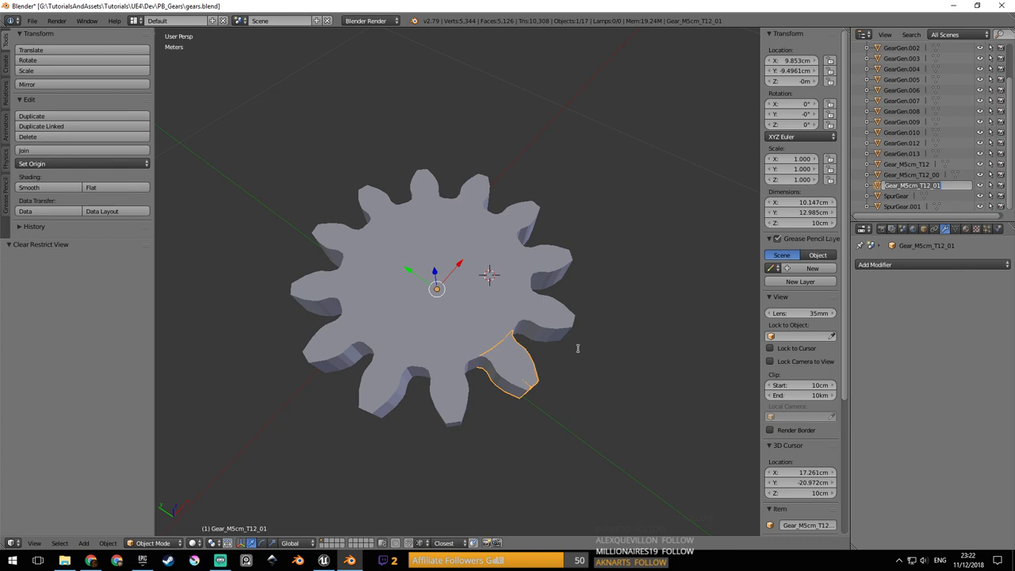
right_click(554, 317)
right_click(512, 371)
right_click(446, 398)
right_click(520, 382)
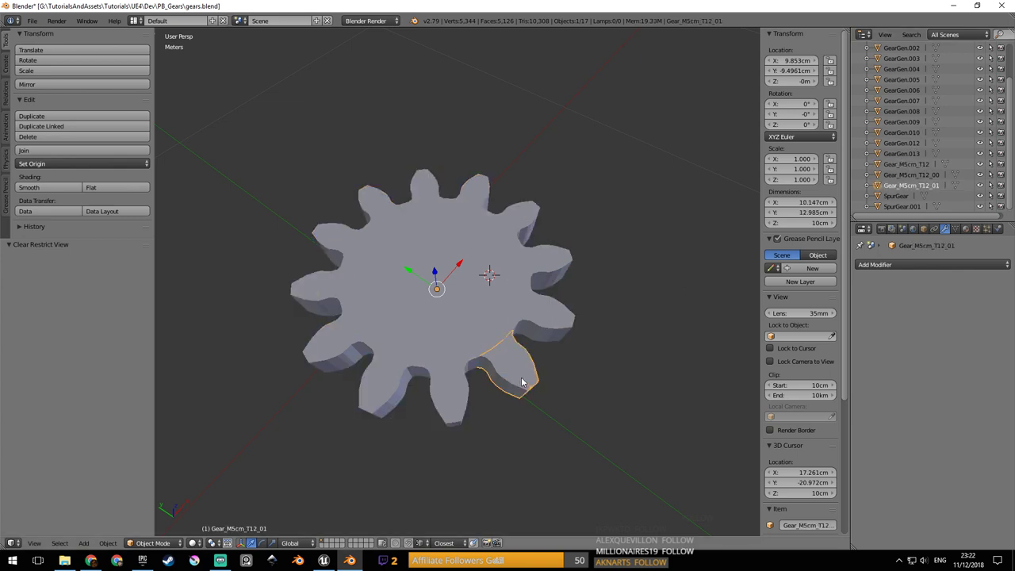
right_click(560, 327)
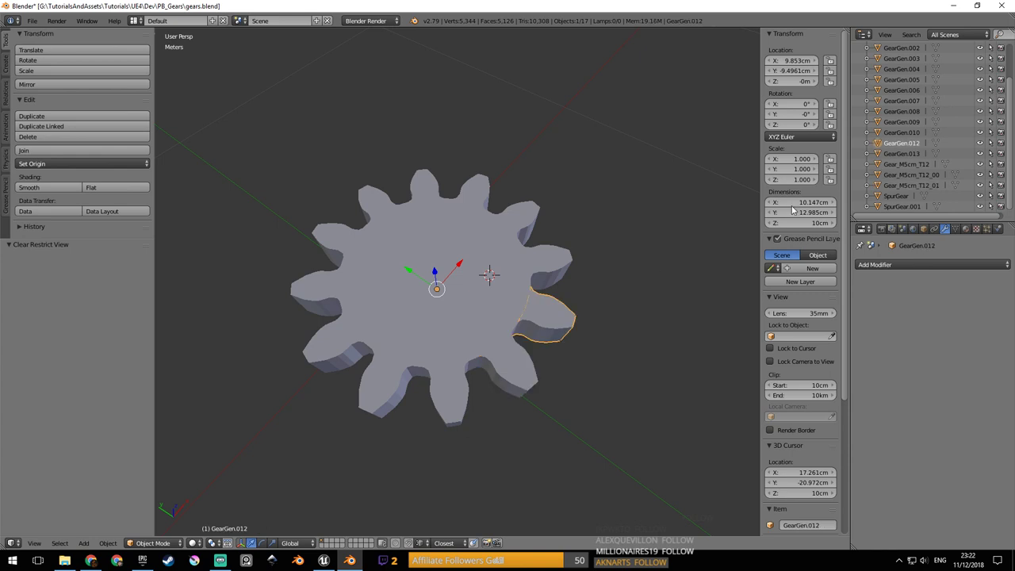
double_click(918, 145)
key("ctrl+v")
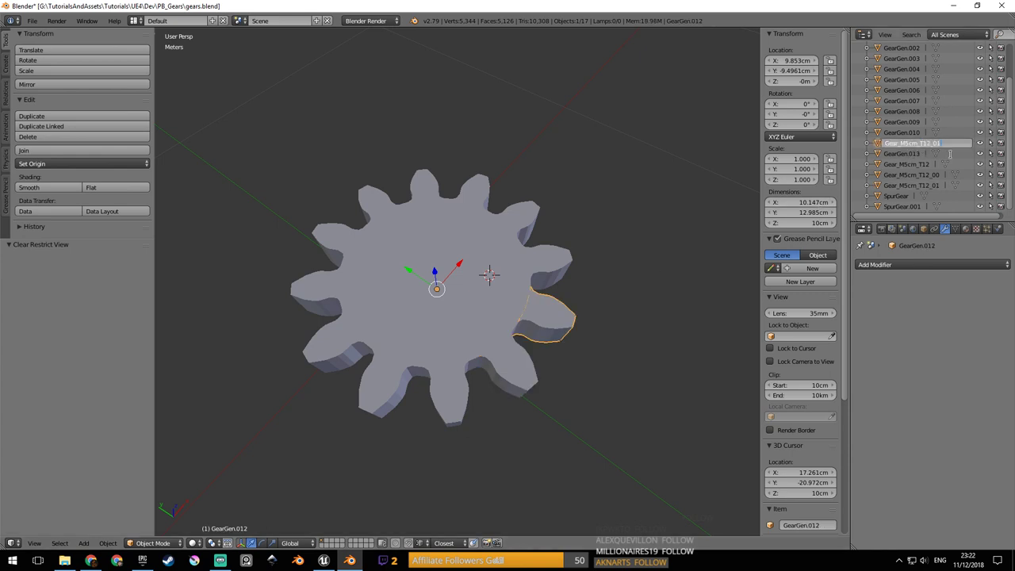
Confirm the new name of the GearGen.012 tooth and rename the GearGen.013 tooth to Gear_M5cm_T12_03.
key("Return")
right_click(571, 264)
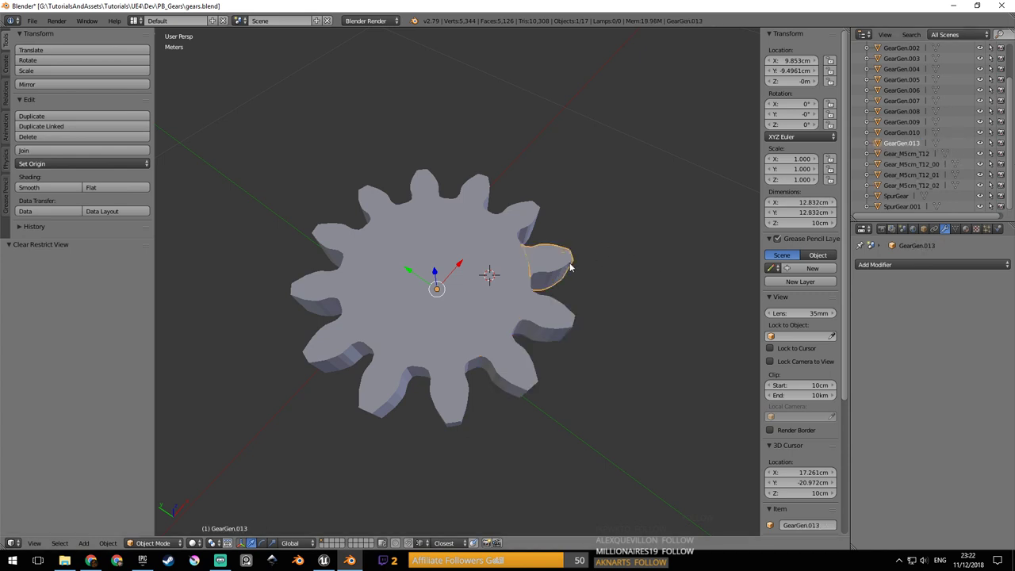
double_click(917, 143)
key("ctrl+v")
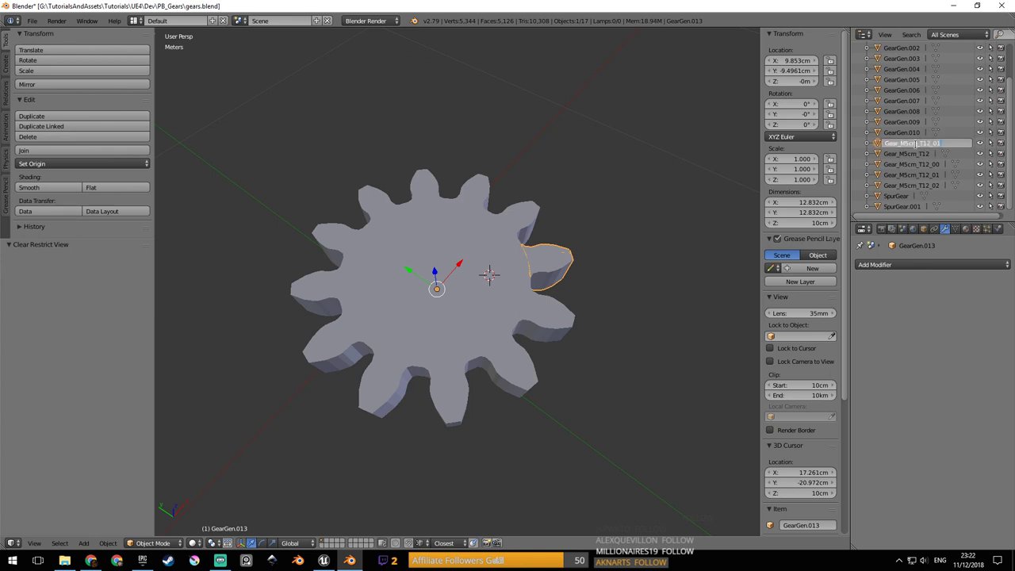
key("BackSpace")
type("3")
key("Return")
Rename the neighbouring gear tooth GearGen.002 to Gear_M5cm_T12_04.
right_click(530, 220)
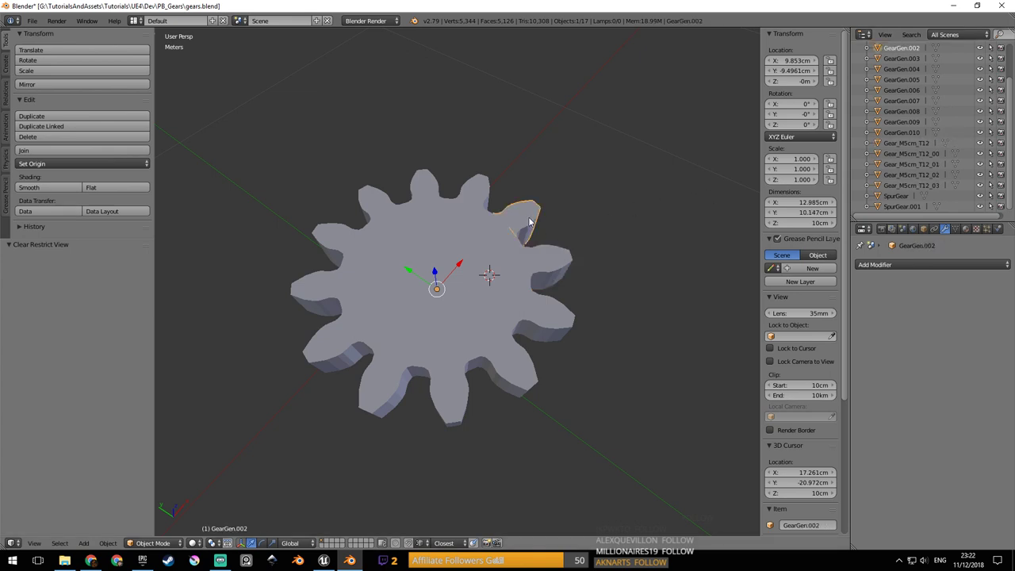
double_click(923, 50)
key("ctrl+v")
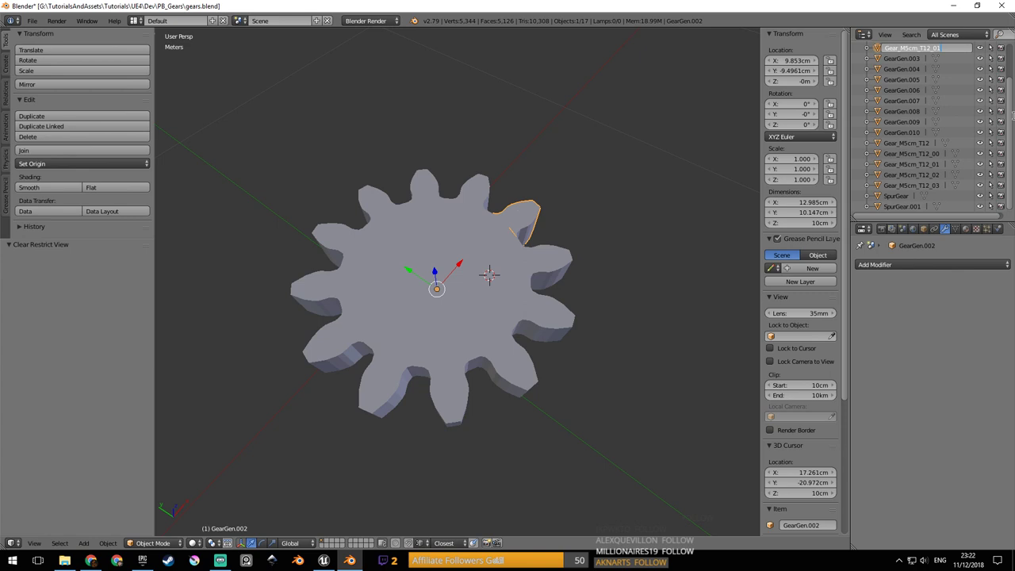
key("BackSpace")
type("4")
key("Return")
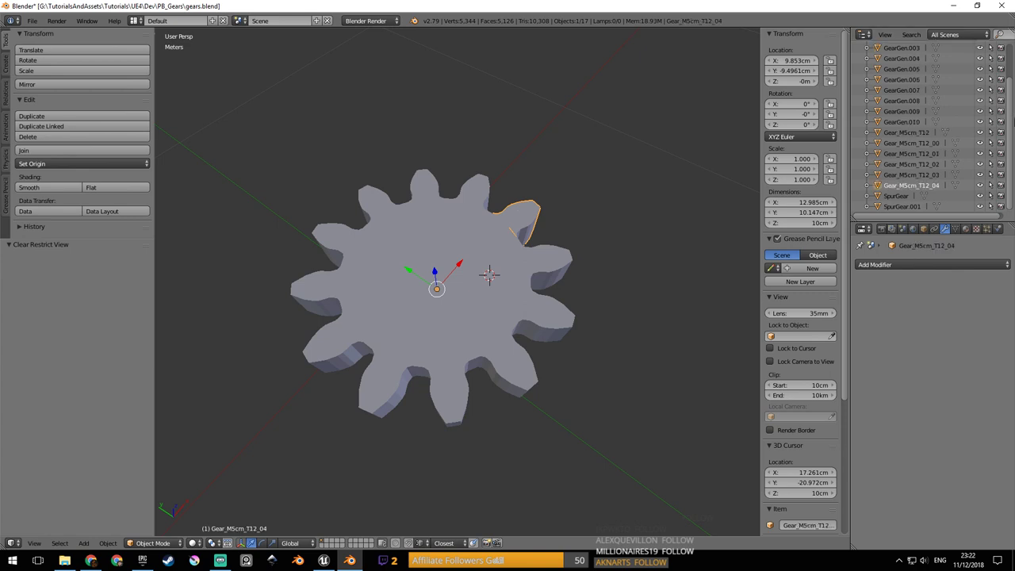
Rename the gear tooth GearGen.003 to Gear_M5cm_T12_05.
right_click(486, 197)
double_click(913, 48)
key("ctrl+v")
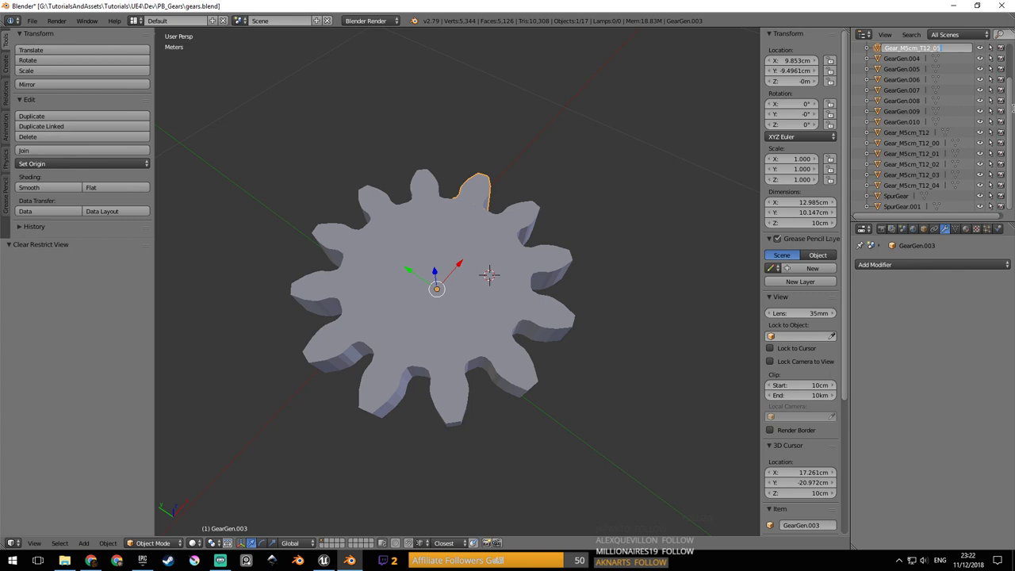
key("Return")
Rename the gear tooth GearGen.004 to Gear_M5cm_T12_05.
right_click(421, 176)
double_click(924, 48)
key("ctrl+v")
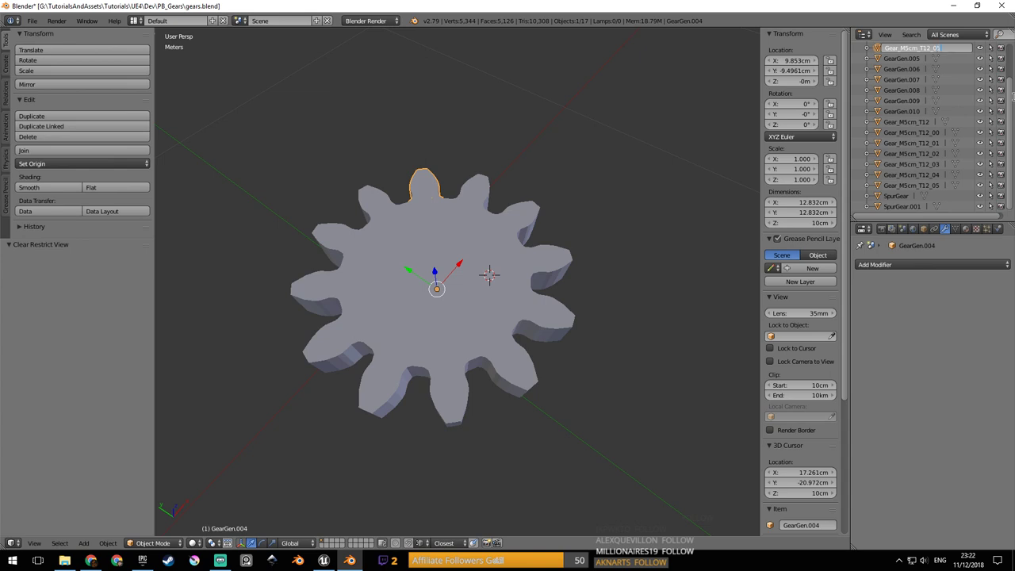
key("Return")
Rename the gear tooth GearGen.005 to Gear_M5cm_T12_06.
right_click(376, 197)
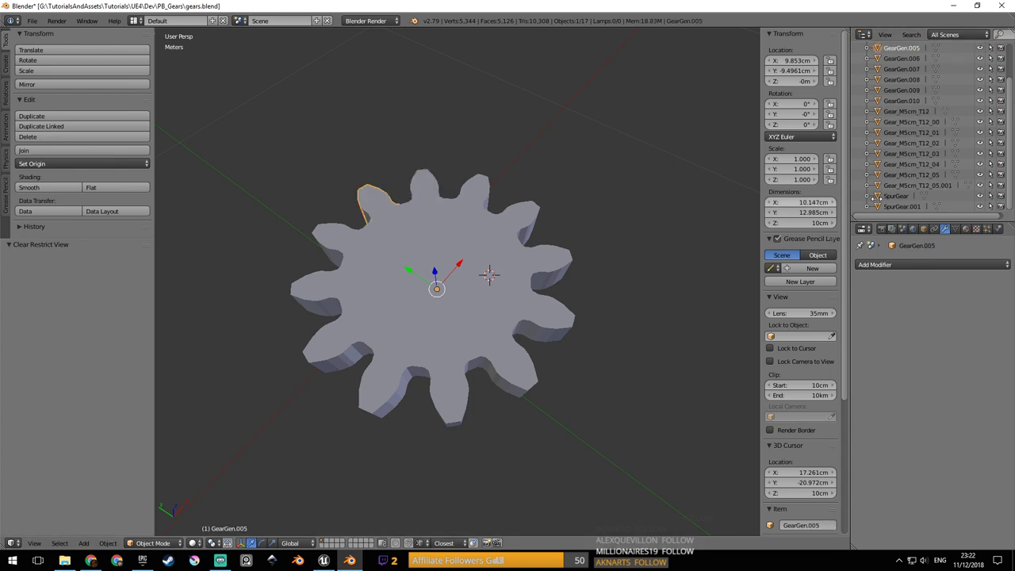
double_click(917, 50)
key("ctrl+v")
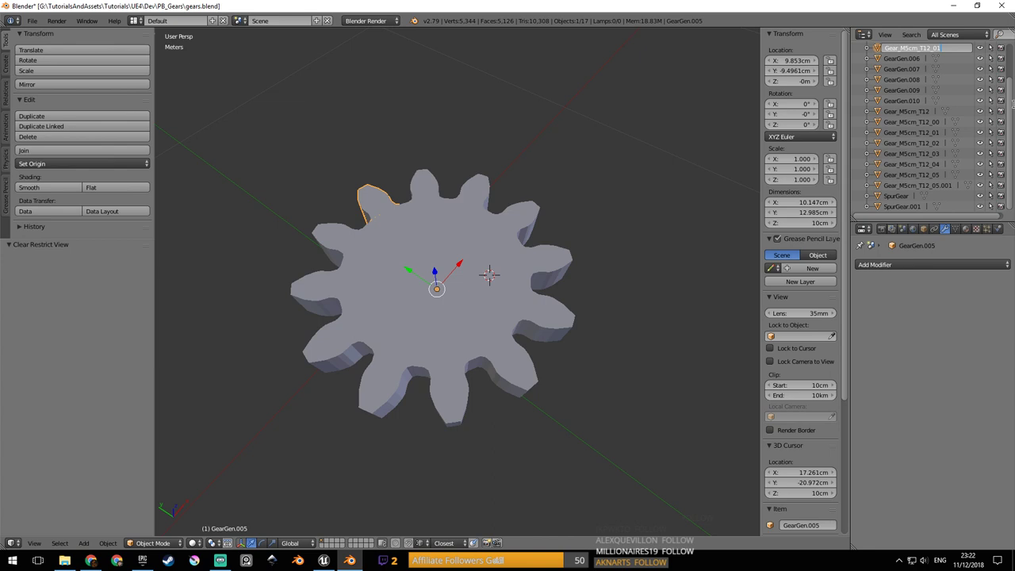
type("6")
key("Return")
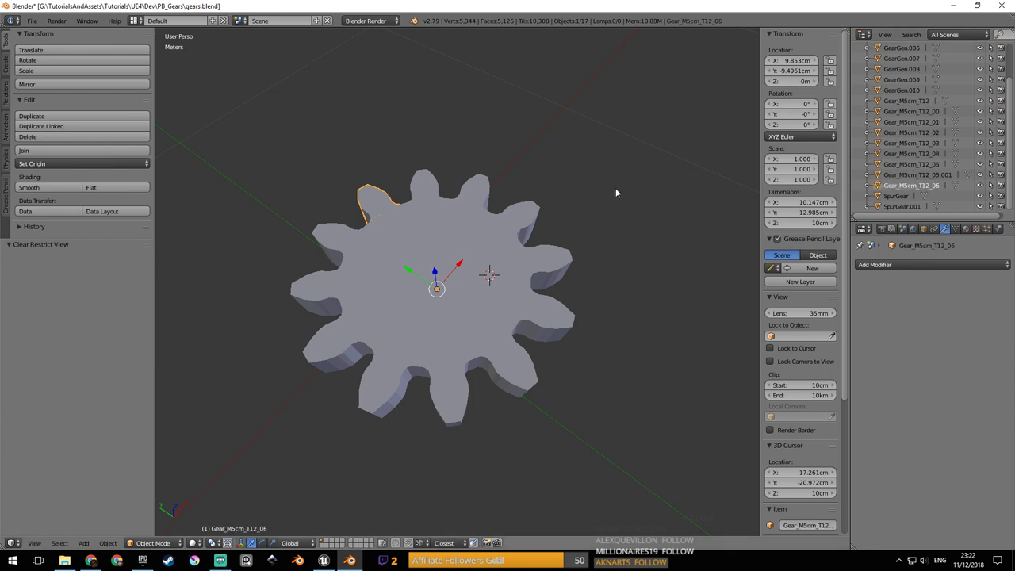
Check which teeth the objects Gear_M5cm_T12_04, _05, _05.001 and _06 correspond to by selecting each one.
left_click(941, 177)
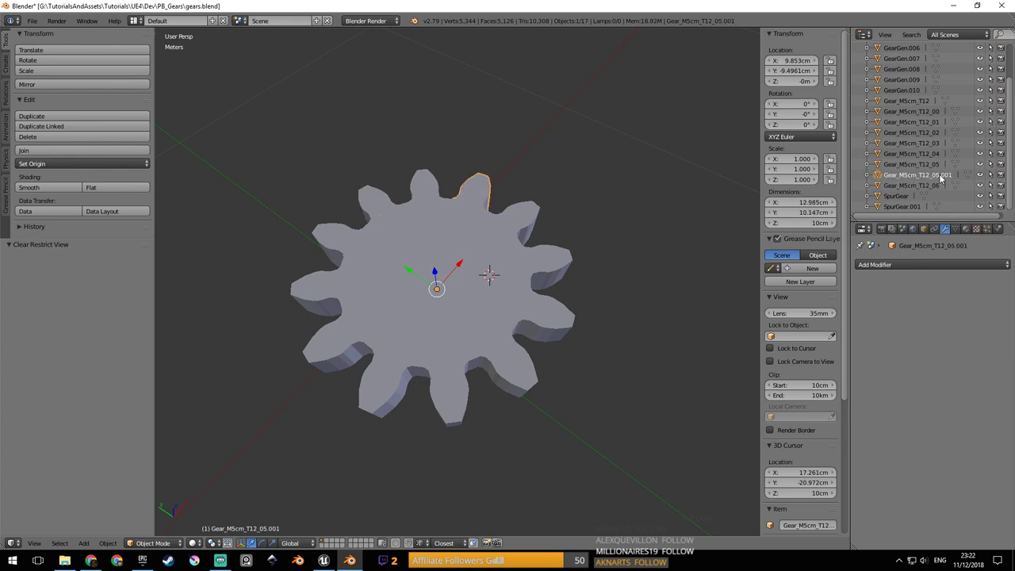
left_click(939, 165)
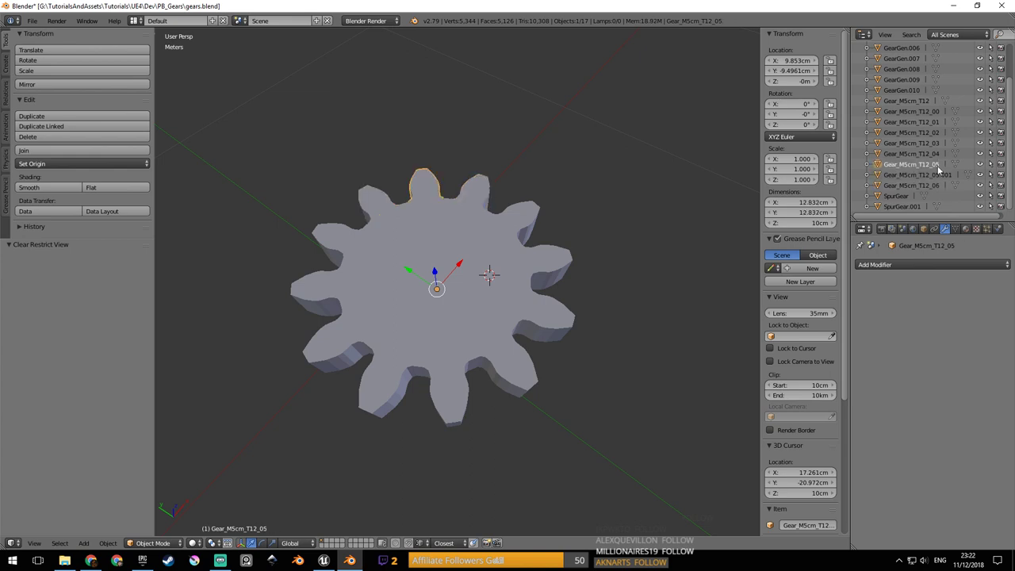
left_click(942, 177)
left_click(934, 186)
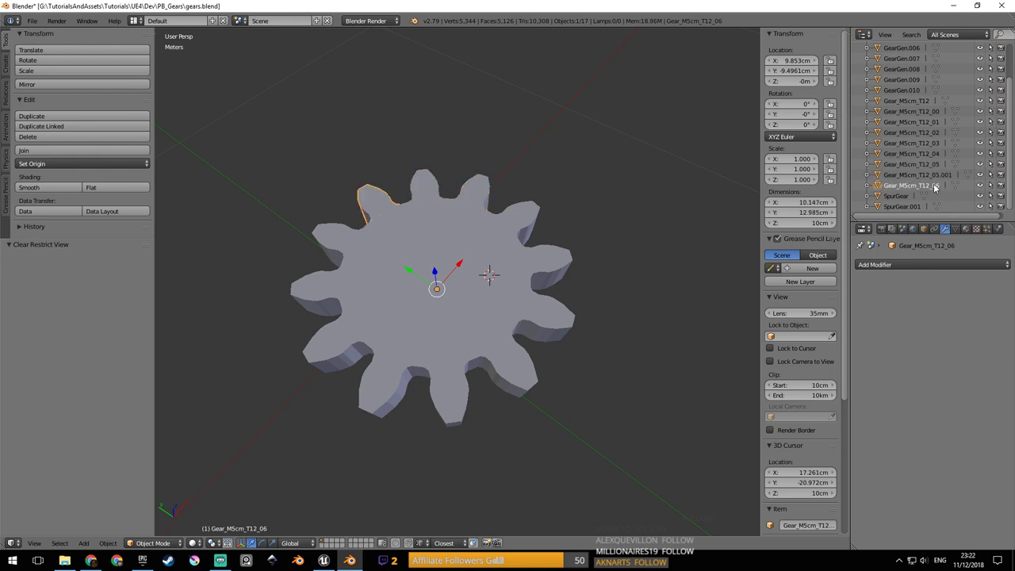
left_click(940, 156)
left_click(943, 166)
left_click(944, 177)
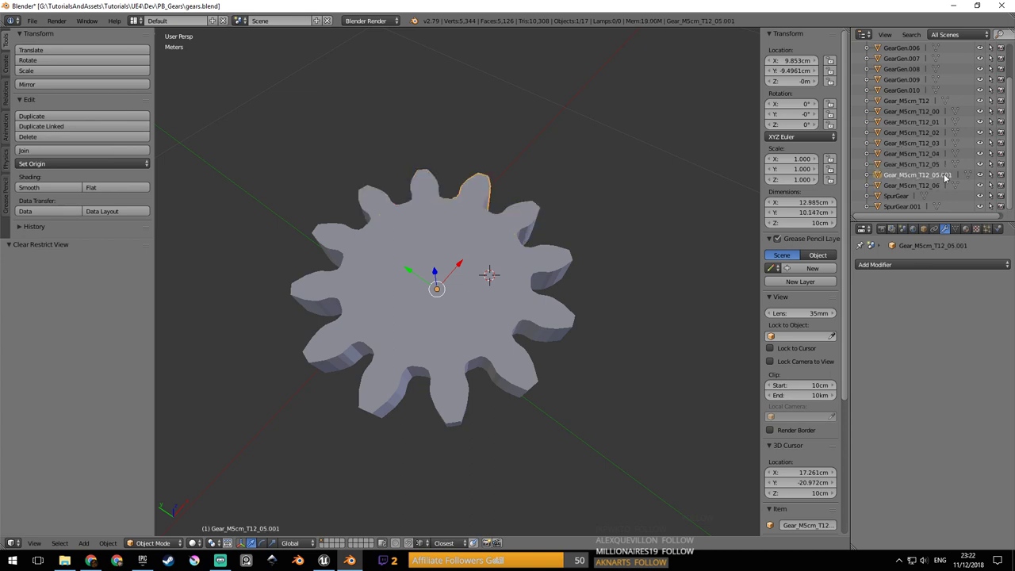
left_click(944, 167)
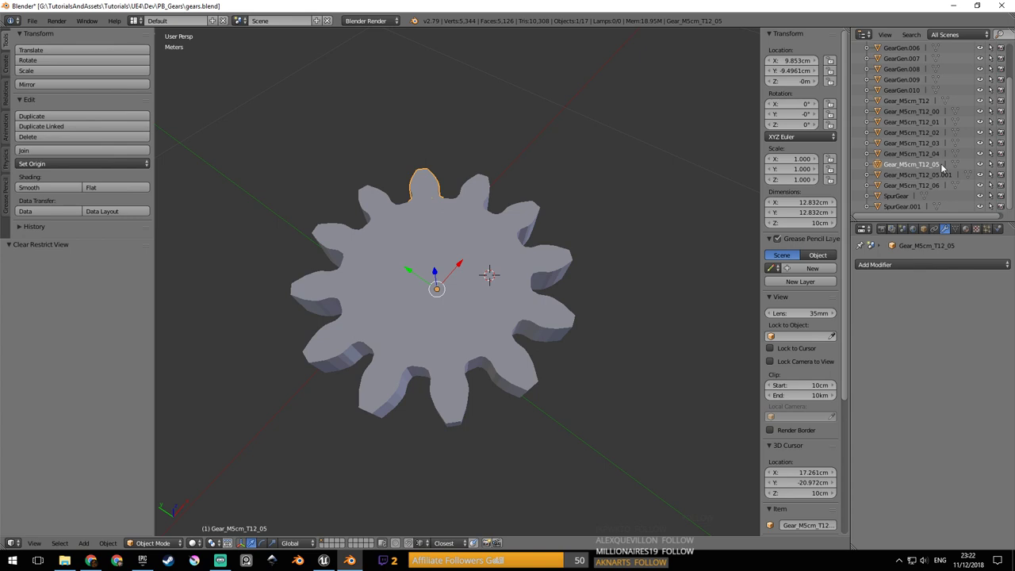
Give the Gear_M5cm_T12_05 tooth the temporary name Gear_M5cm_T12_0533.
double_click(943, 166)
type("3")
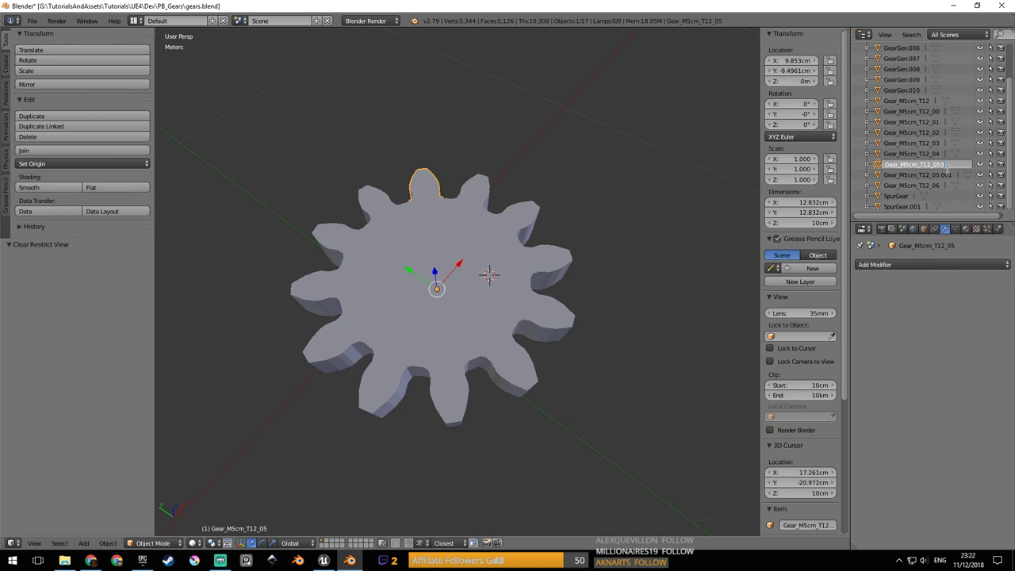
type("3")
key("Return")
Remove the .001 suffix from the duplicate tooth so its name is Gear_M5cm_T12_05.
double_click(933, 166)
left_click(941, 165)
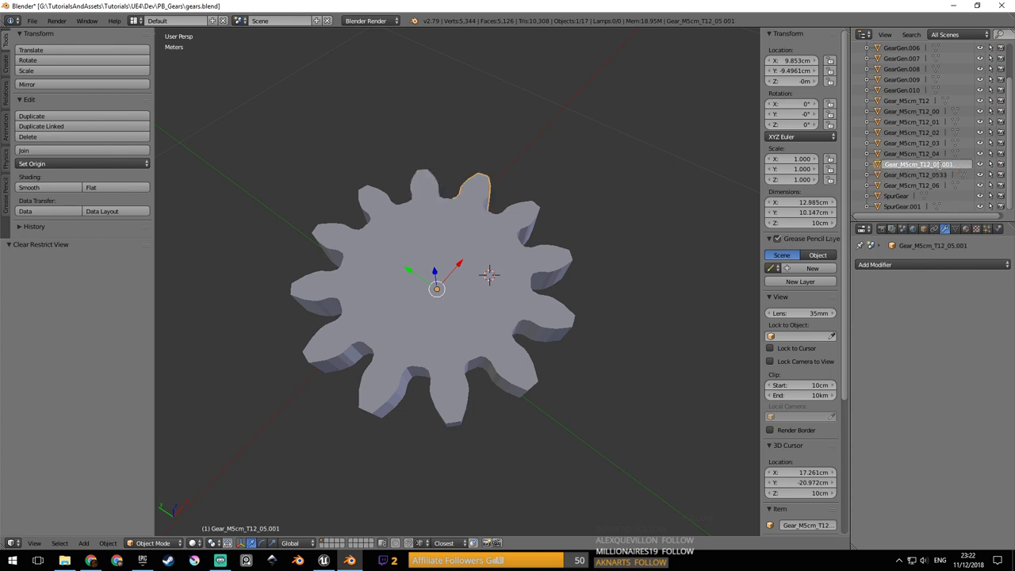
left_click_drag(945, 165, 1013, 165)
key("BackSpace")
key("Return")
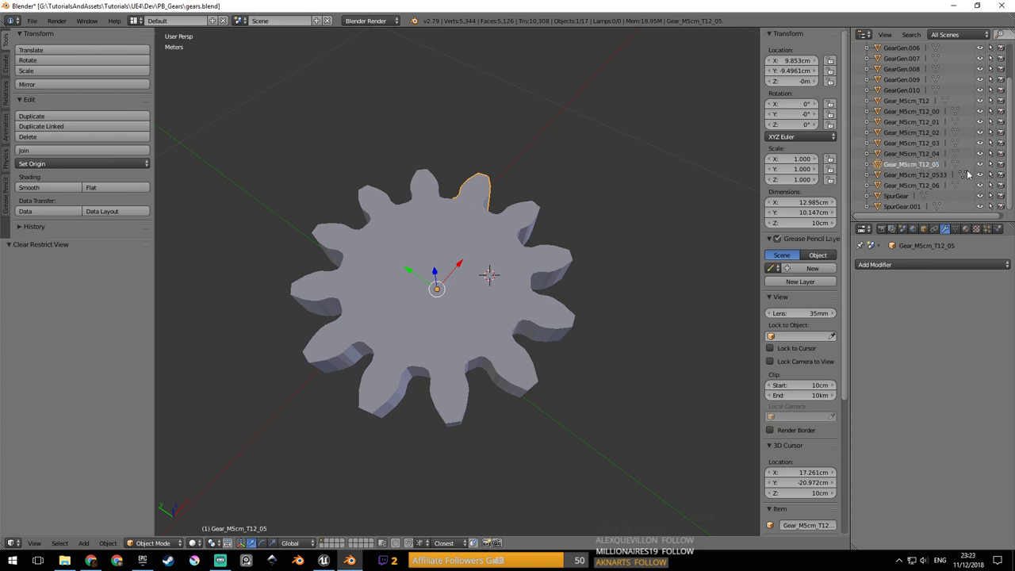
left_click(937, 175)
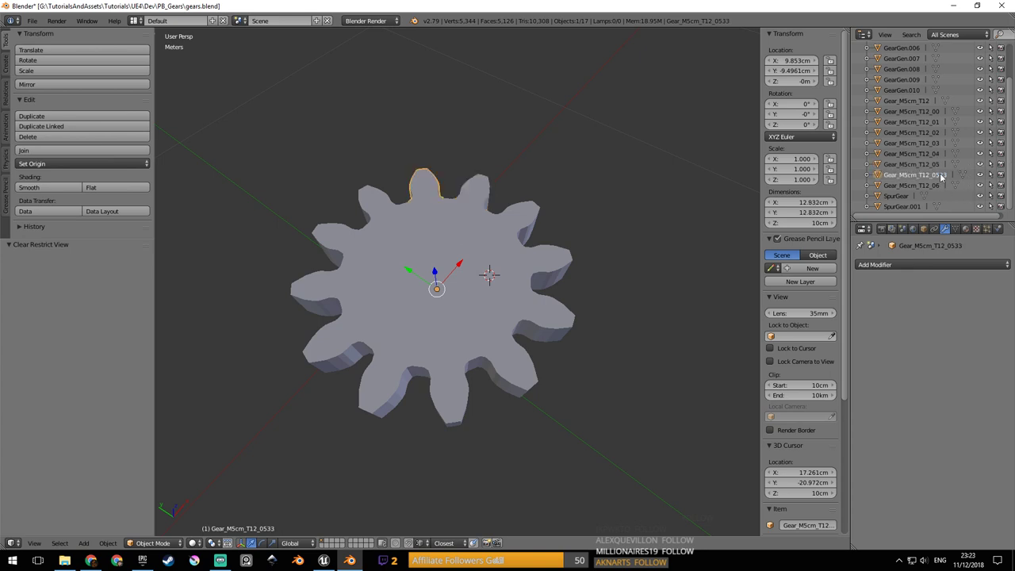
double_click(942, 177)
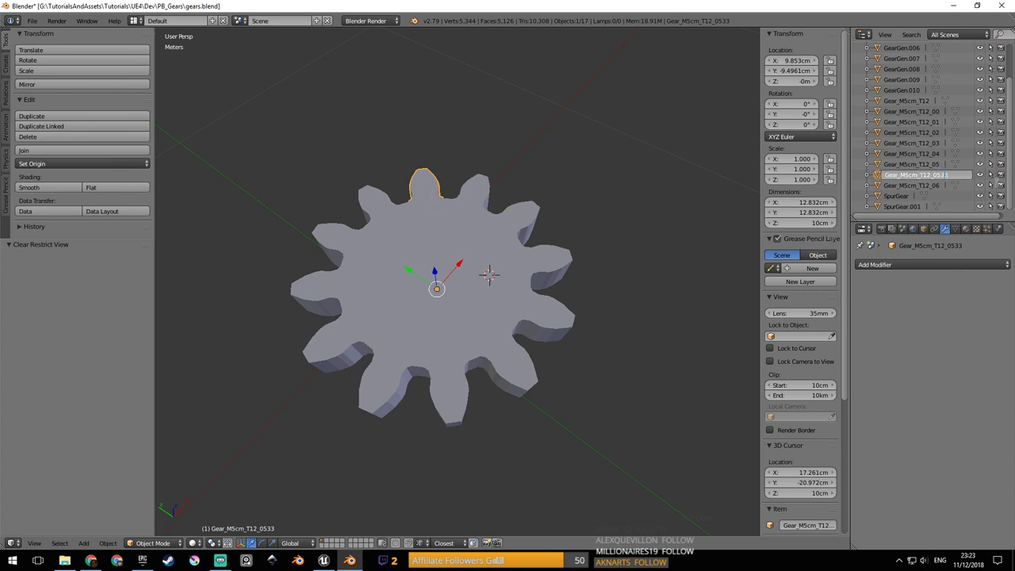
left_click(992, 181)
Rename the Gear_M5cm_T12_06 tooth to Gear_M5cm_T12_07.
left_click(935, 187)
double_click(937, 186)
left_click(945, 186)
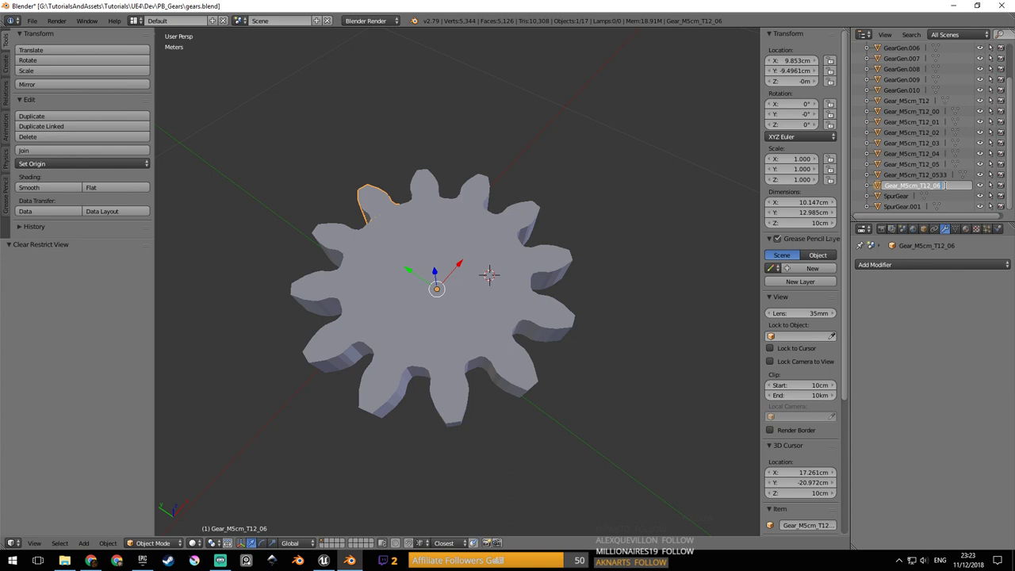
key("BackSpace")
type("7")
key("Return")
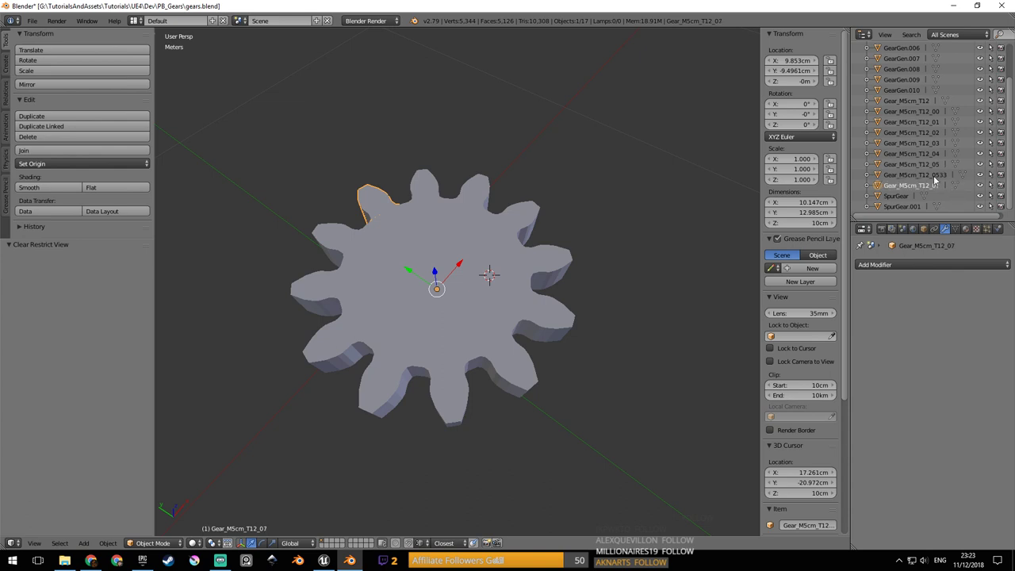
Rename the temporarily named Gear_M5cm_T12_0533 tooth to Gear_M5cm_T12_06.
left_click(937, 176)
double_click(937, 175)
key("BackSpace")
key("BackSpace")
key("BackSpace")
type("6")
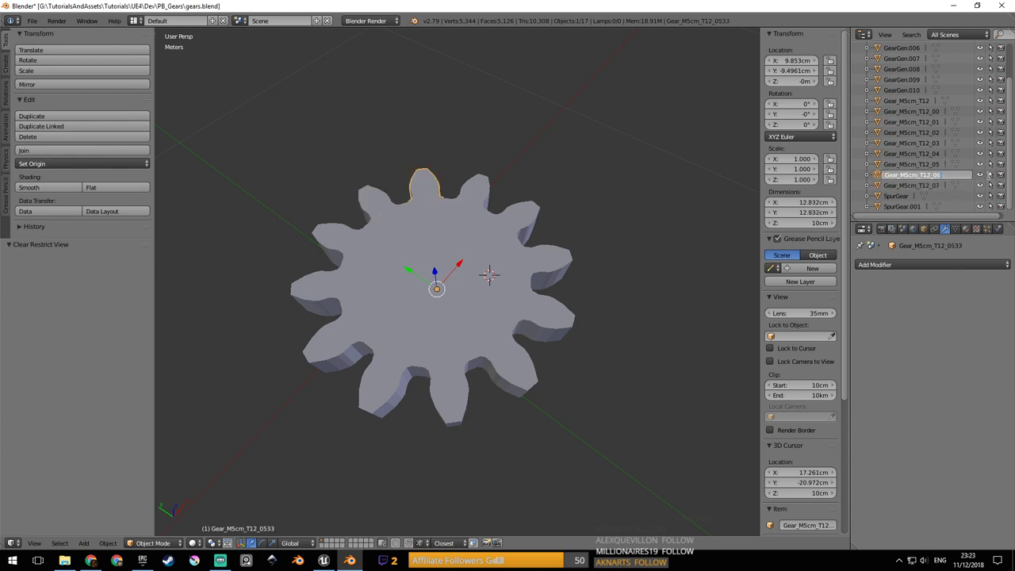
key("Return")
Select the gear tooth GearGen.006 and rename it to Gear_M5cm_T12_08.
right_click(352, 222)
double_click(913, 48)
type("Gear_M5cm_T12_01")
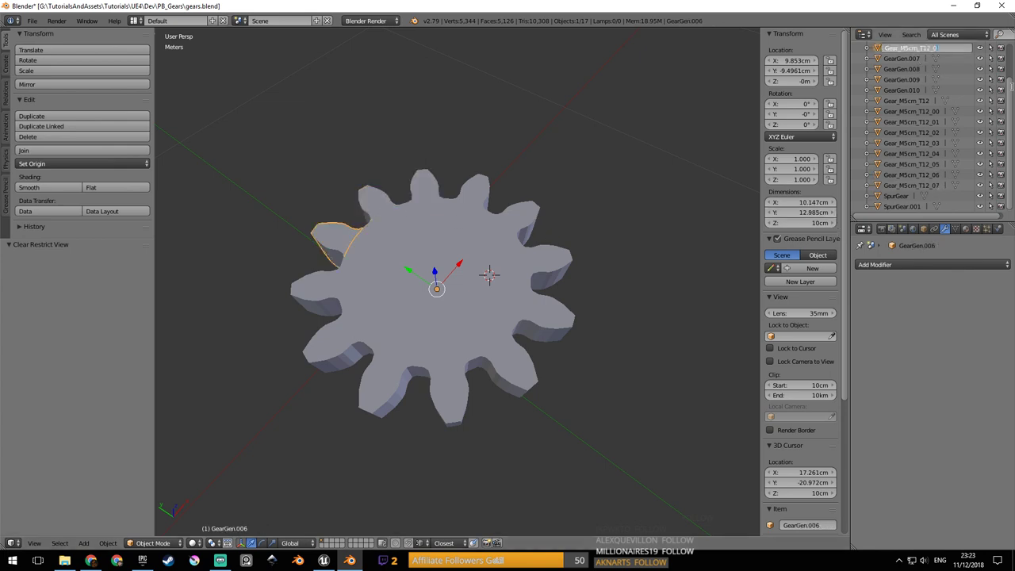
type("8")
key("Return")
Select the gear tooth GearGen.007 and rename it to Gear_M5cm_T12_09.
right_click(306, 290)
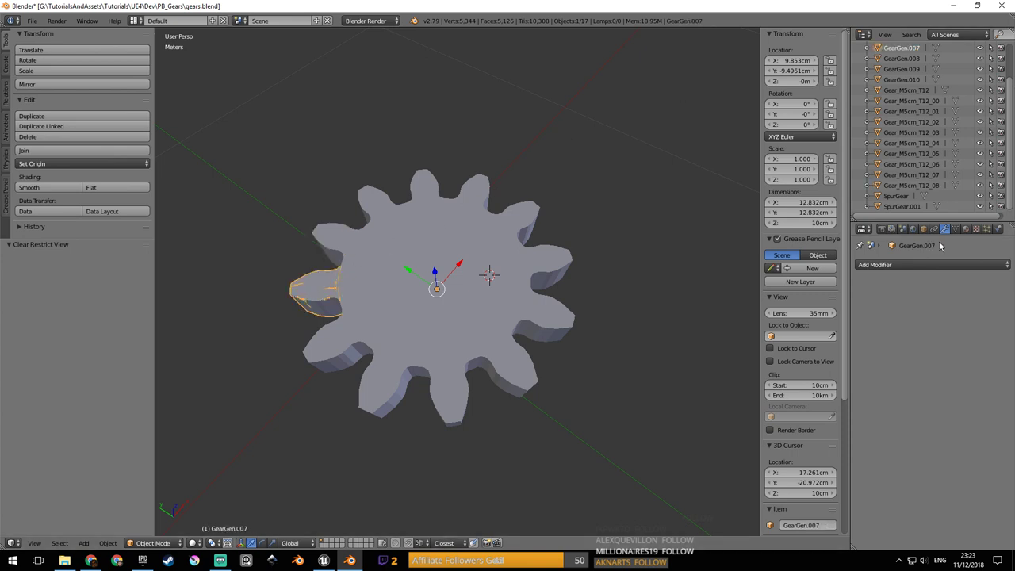
double_click(913, 48)
type("Gear_M5cm_T12_01")
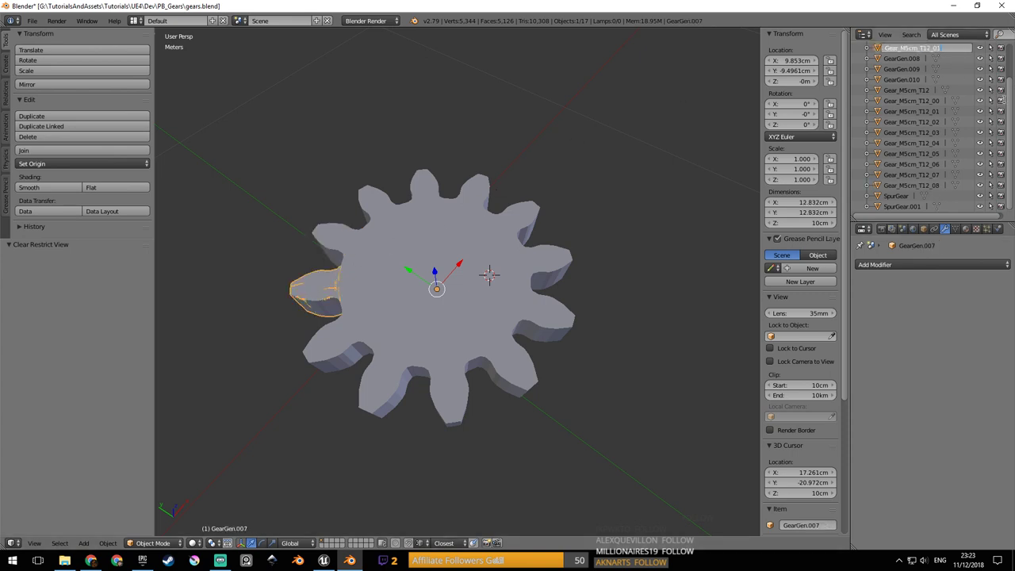
type("9")
key("Return")
Rename the gear tooth GearGen.008 to Gear_M5cm_T12_10, with no extra zero before the number.
right_click(349, 338)
double_click(913, 48)
type("Gear_M5cm_T12_01")
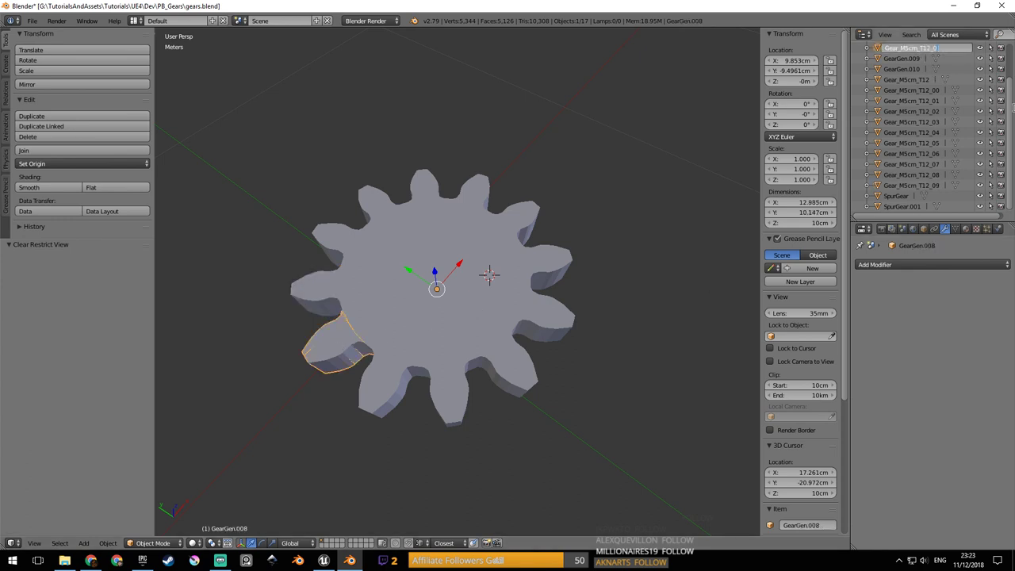
type("0")
key("Return")
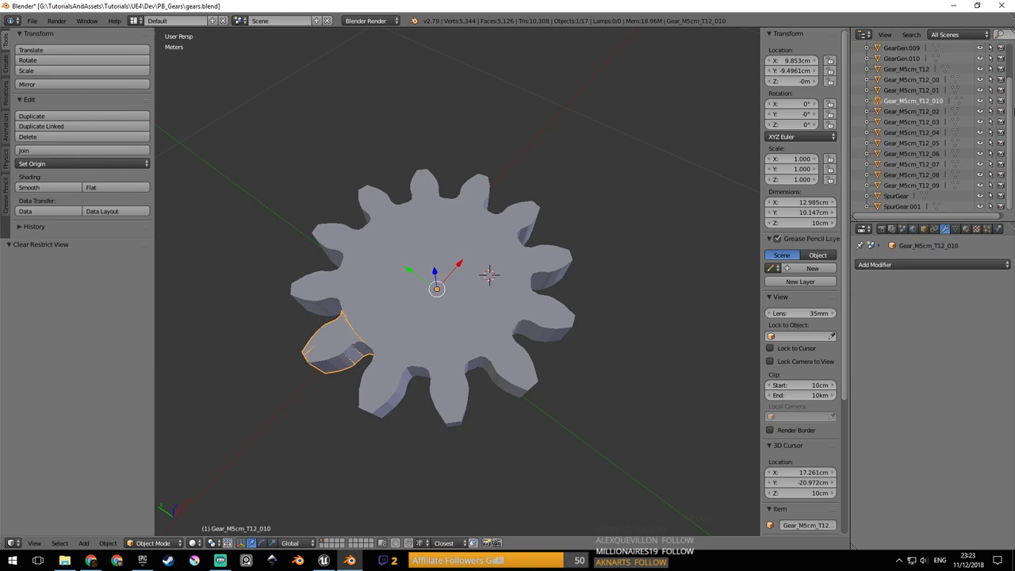
double_click(939, 103)
key("ctrl+c")
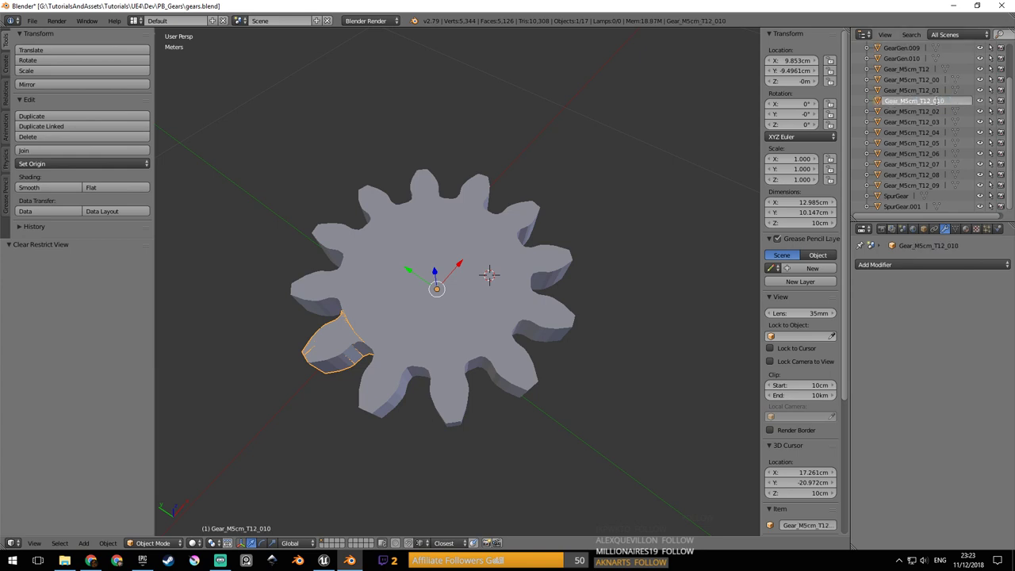
key("BackSpace")
key("Return")
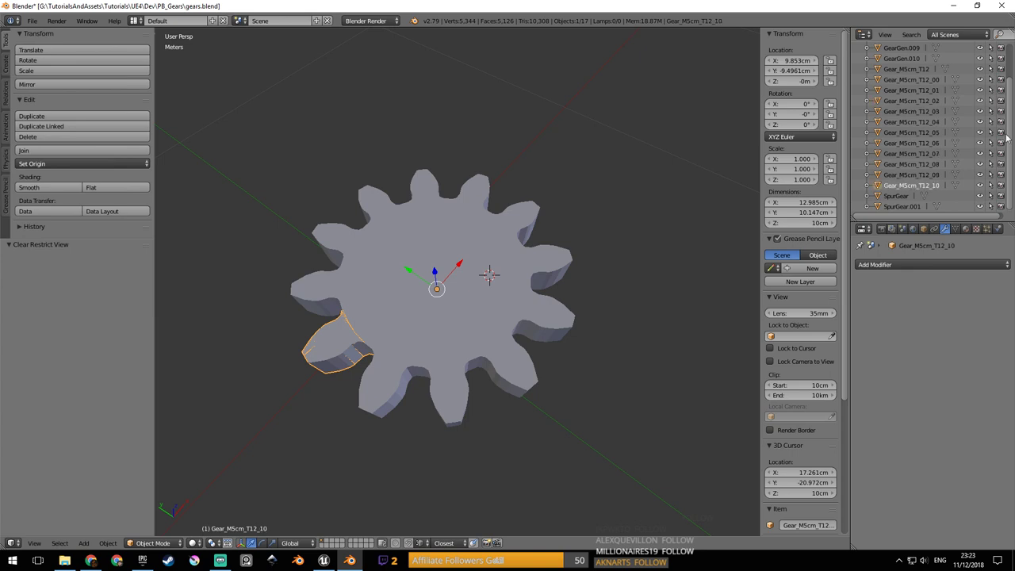
Select the gear tooth GearGen.009 and rename it to Gear_M5cm_T12_11.
right_click(381, 391)
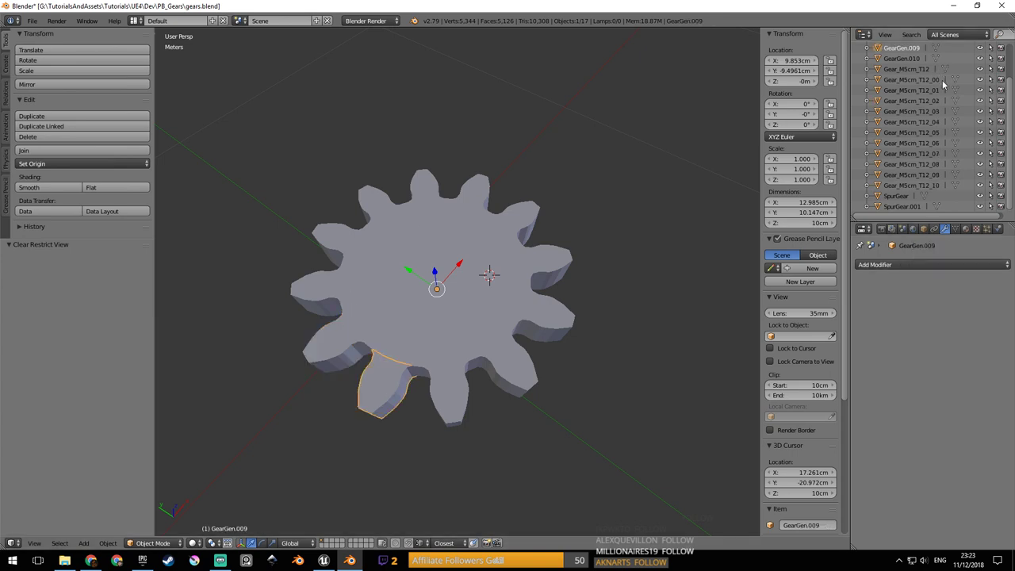
double_click(912, 50)
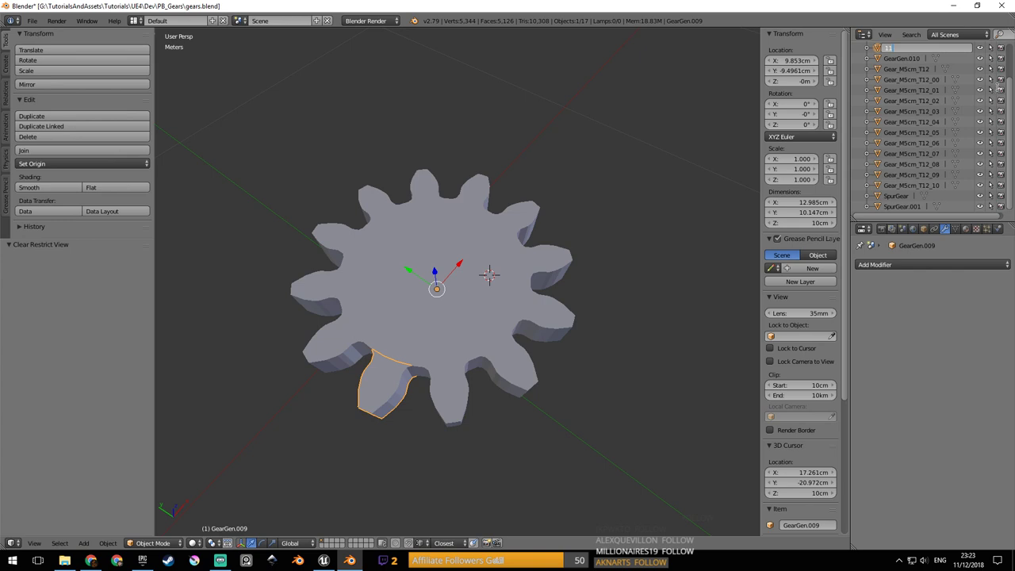
key("ctrl+v")
type("1")
key("Return")
Select the full gear object Gear_M5cm_T12 and rename it to Gear_M5cm_T12_12.
right_click(466, 405)
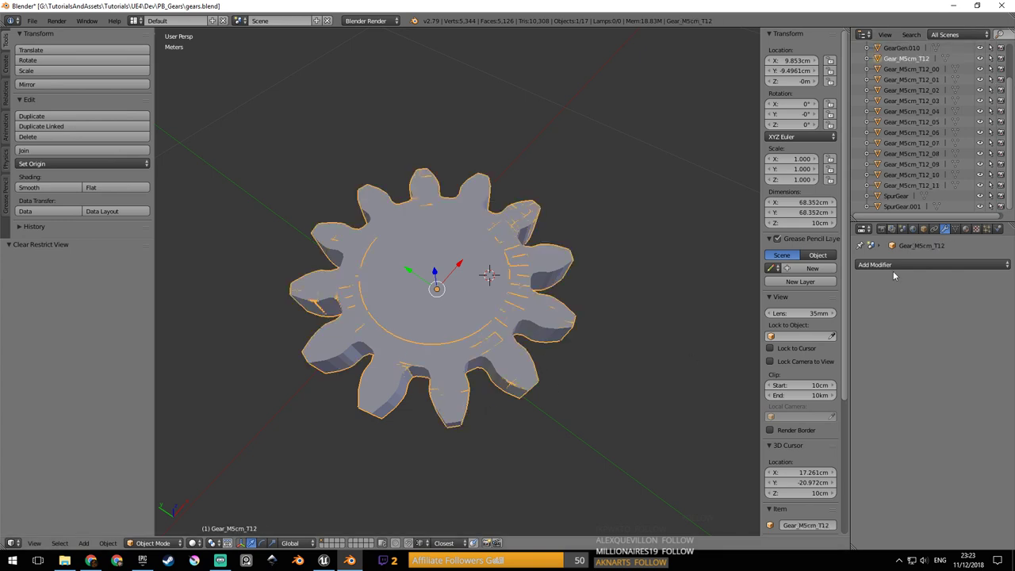
double_click(936, 59)
key("ctrl+v")
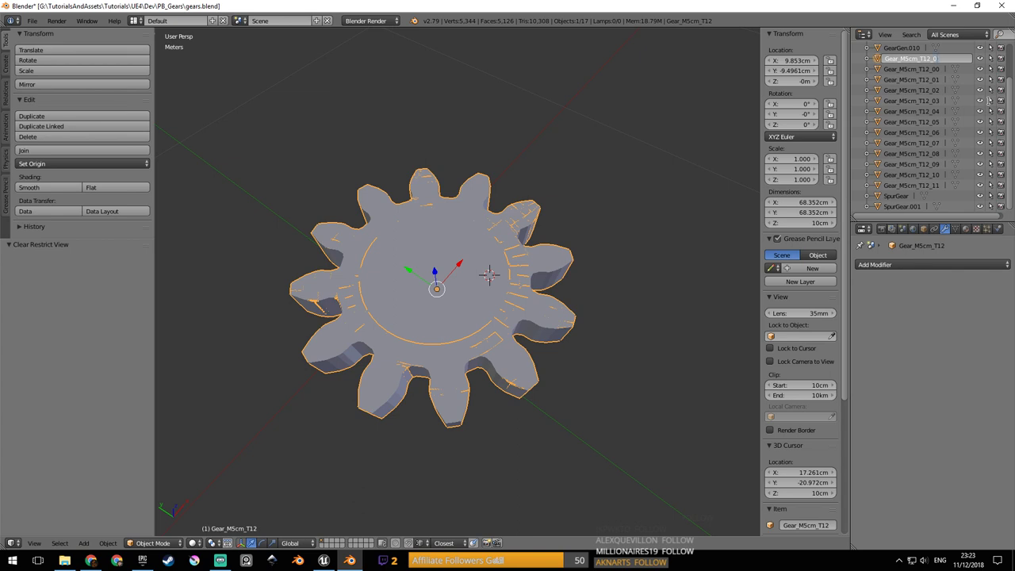
type("12")
key("Return")
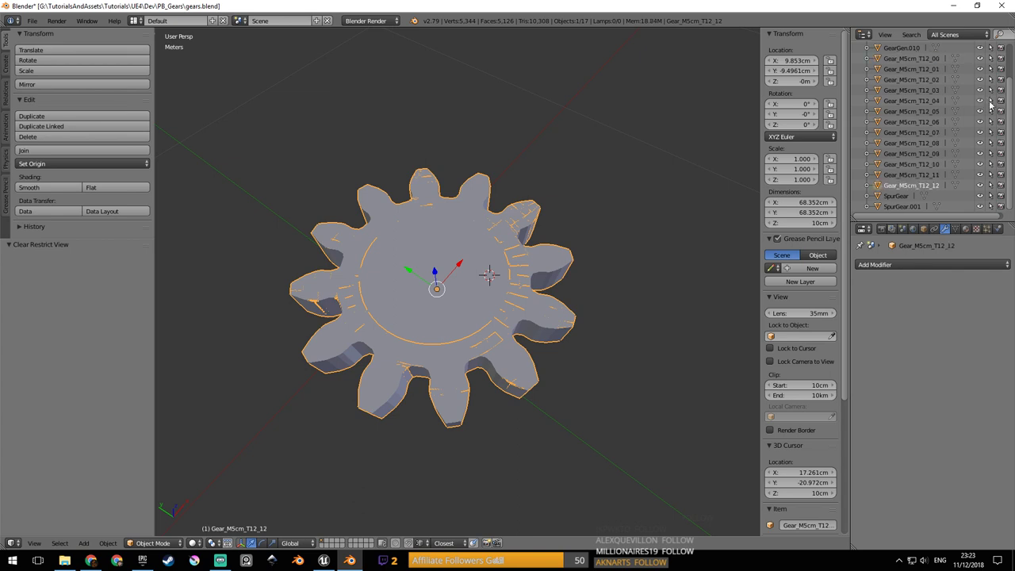
Select the full gear object Gear_M5cm_T12_12 and rename it to Gear_M5cm_T12.
right_click(461, 409)
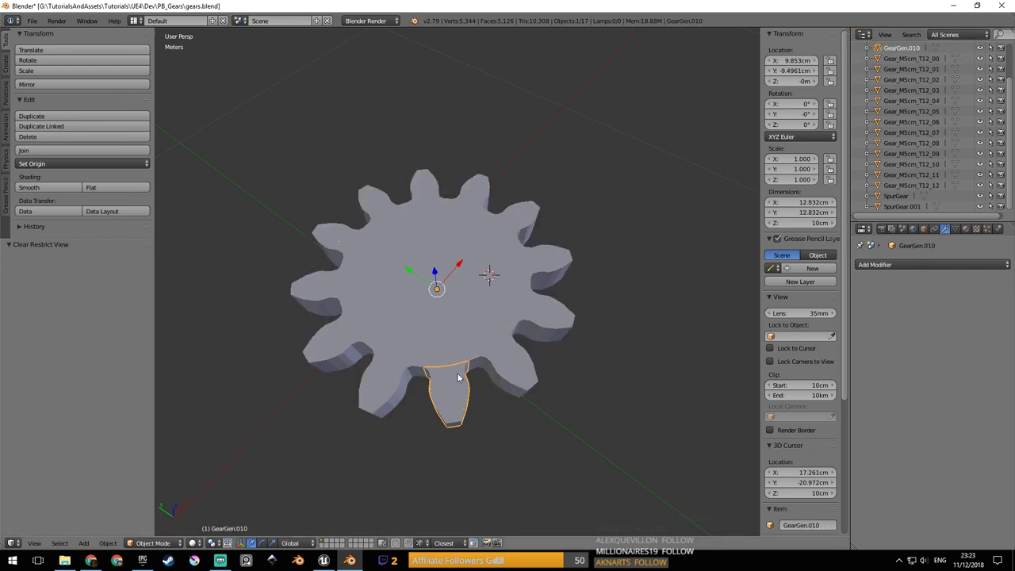
right_click(377, 387)
right_click(441, 395)
right_click(432, 327)
right_click(464, 349)
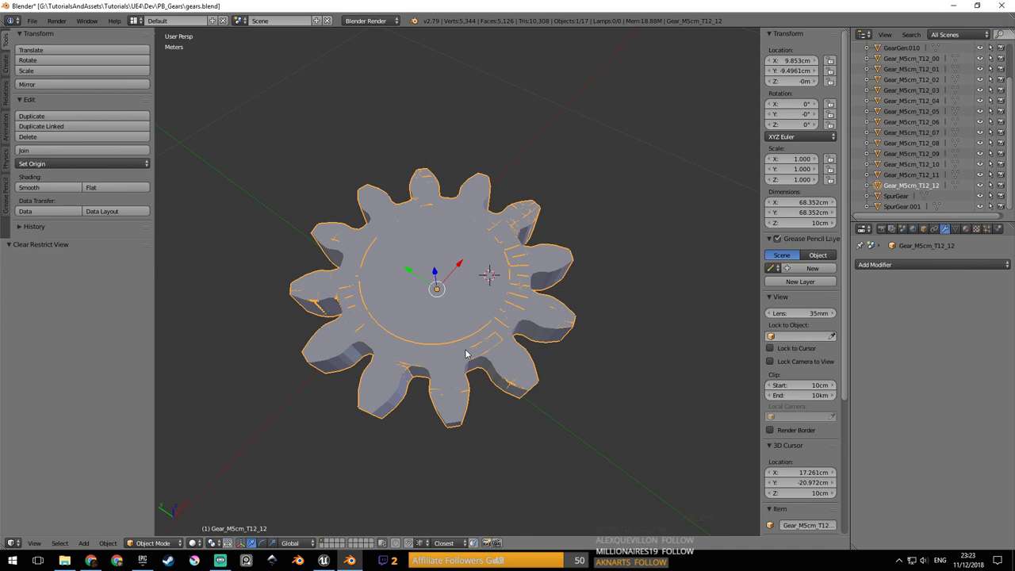
double_click(936, 186)
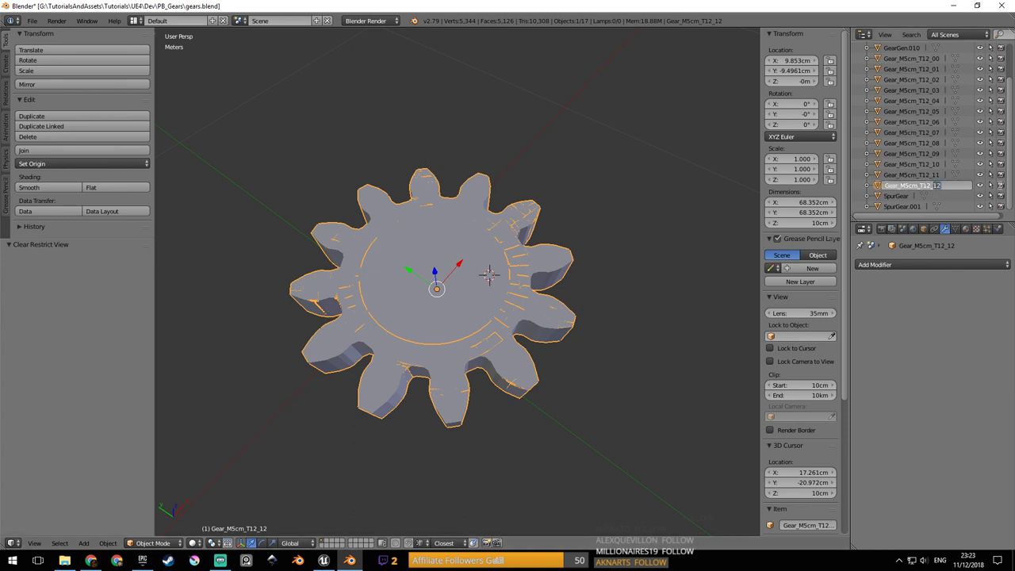
key("BackSpace")
key("BackSpace")
key("Return")
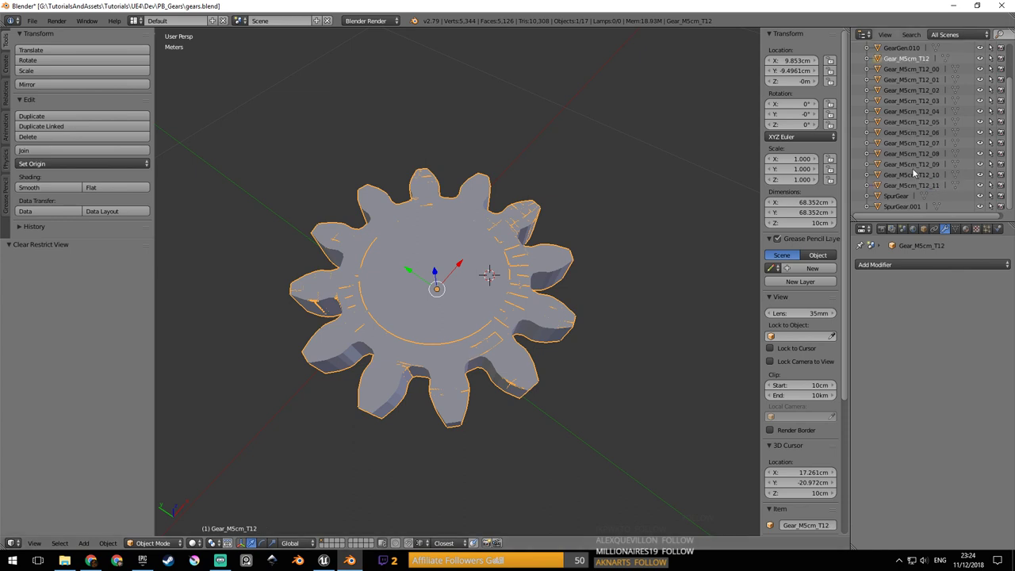
Select the gear tooth GearGen.010 and rename it to Gear_M5cm_T12_12.
right_click(450, 405)
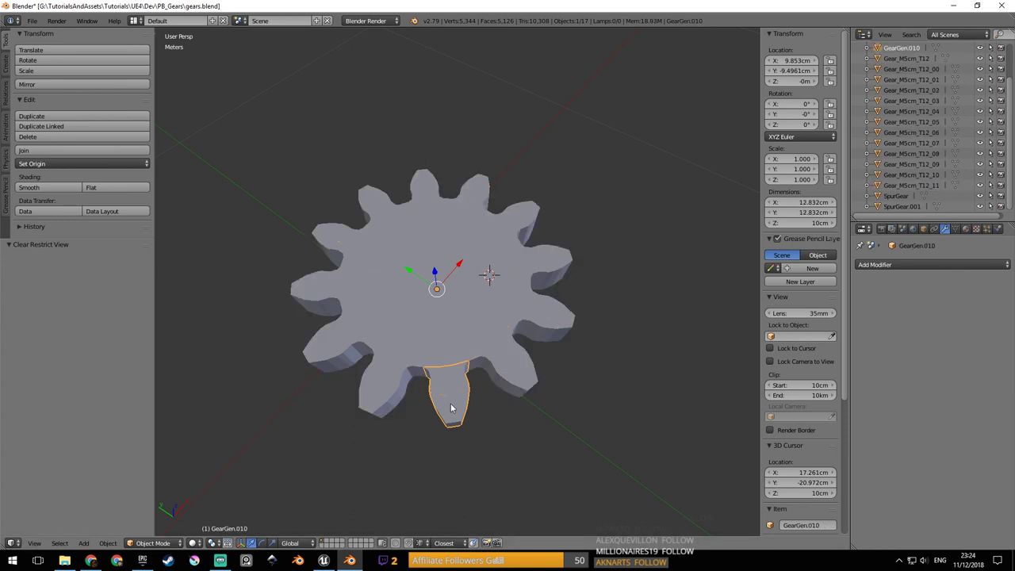
double_click(917, 49)
key("ctrl+v")
type("12")
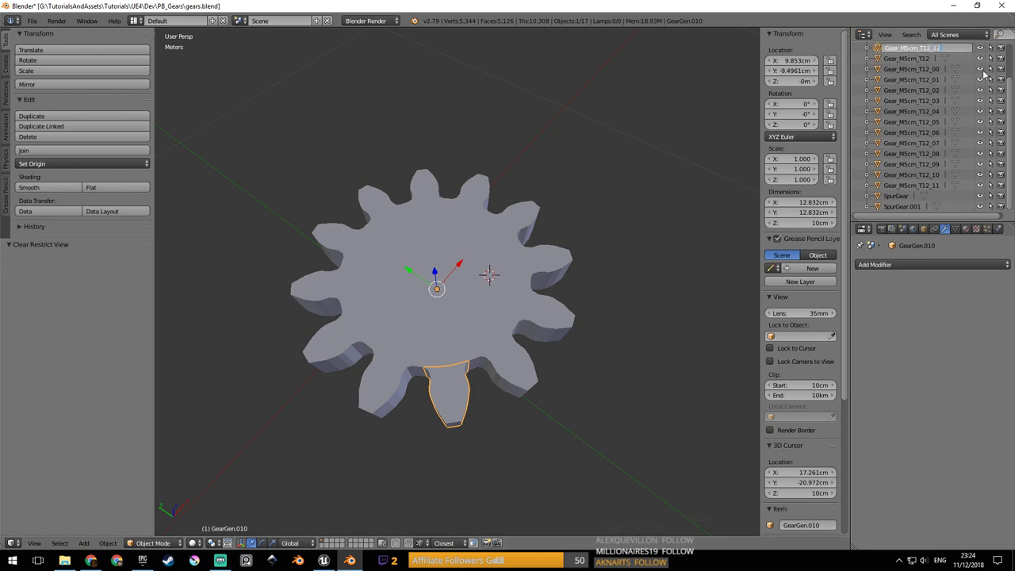
key("Return")
right_click(560, 265)
key("g")
key("s")
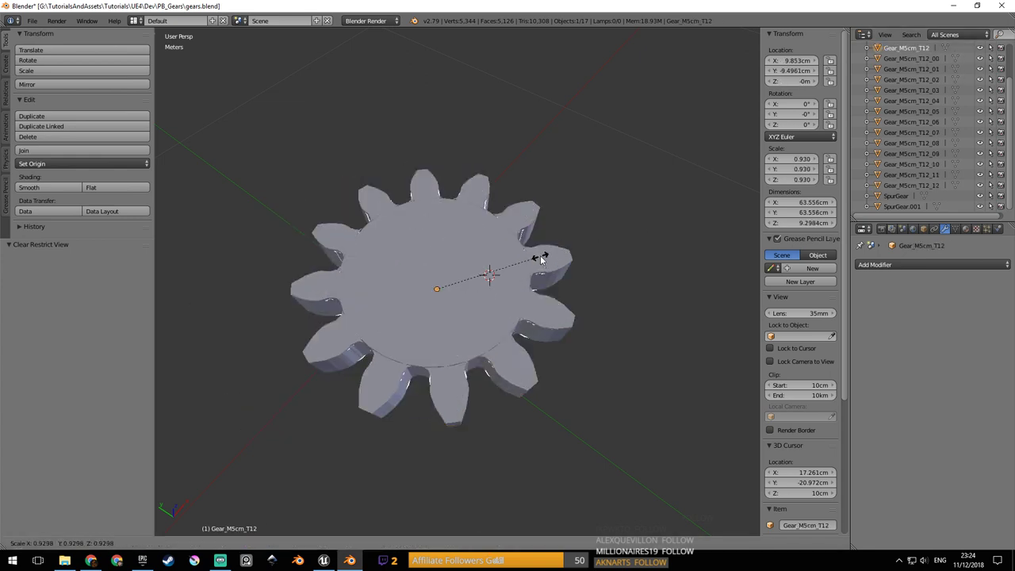
key("z")
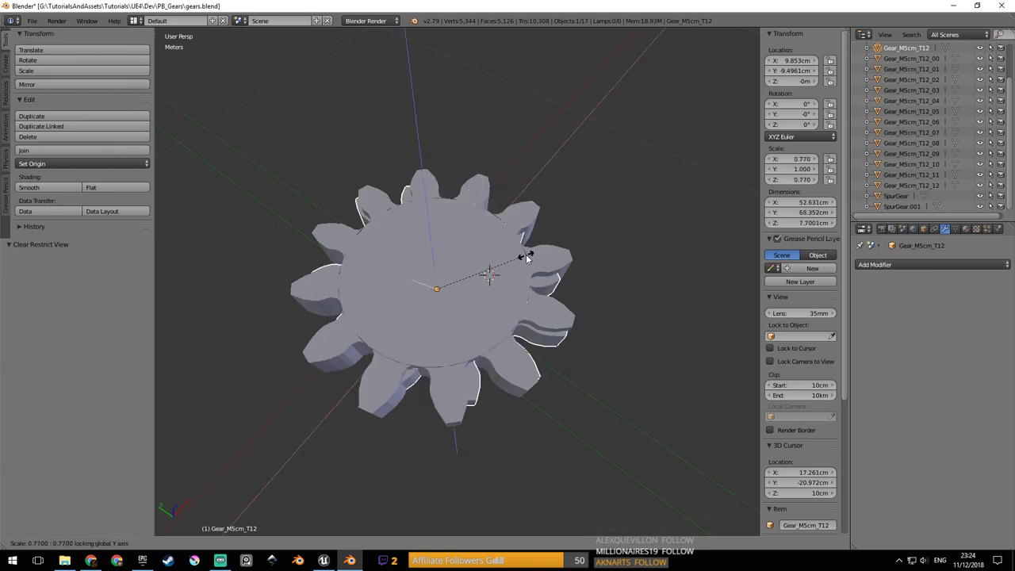
key("Escape")
key("ctrl+z")
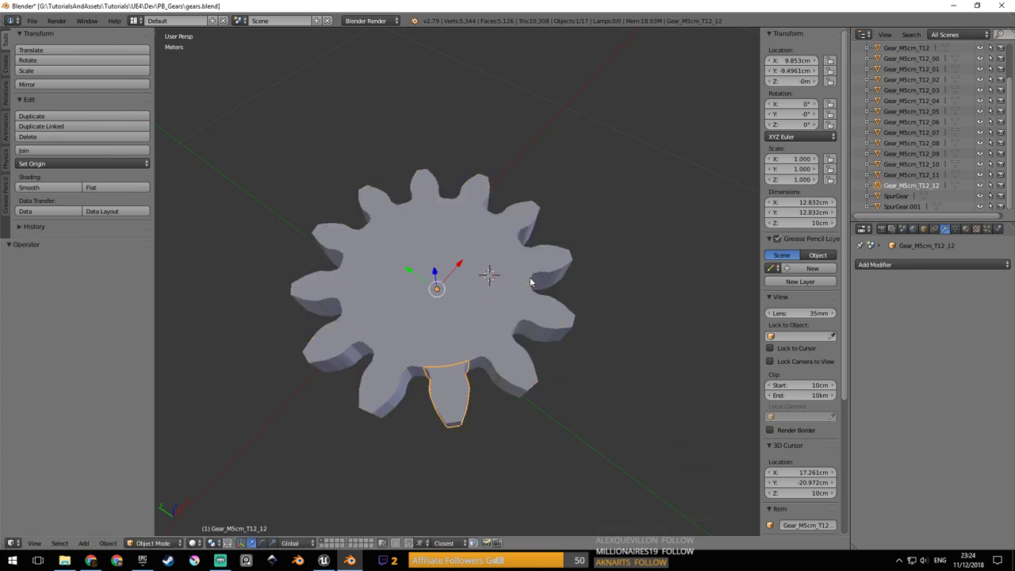
Save the gear file over the existing gears.blend.
middle_click_drag(531, 282, 566, 270)
key("ctrl+s")
left_click(545, 284)
Select the teeth one after another around the gear to check that their names are numbered in sequence.
right_click(568, 345)
right_click(589, 276)
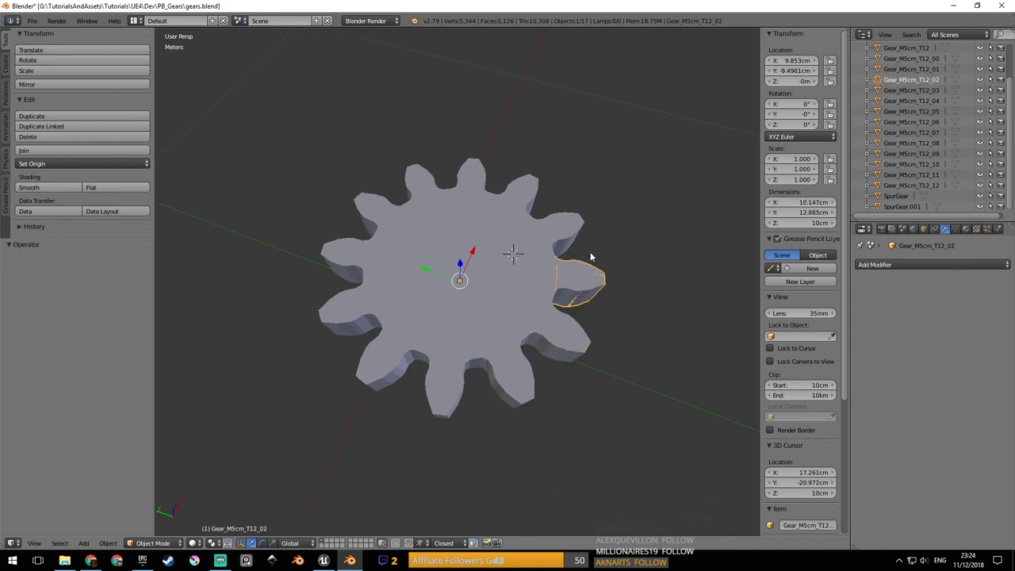
right_click(568, 220)
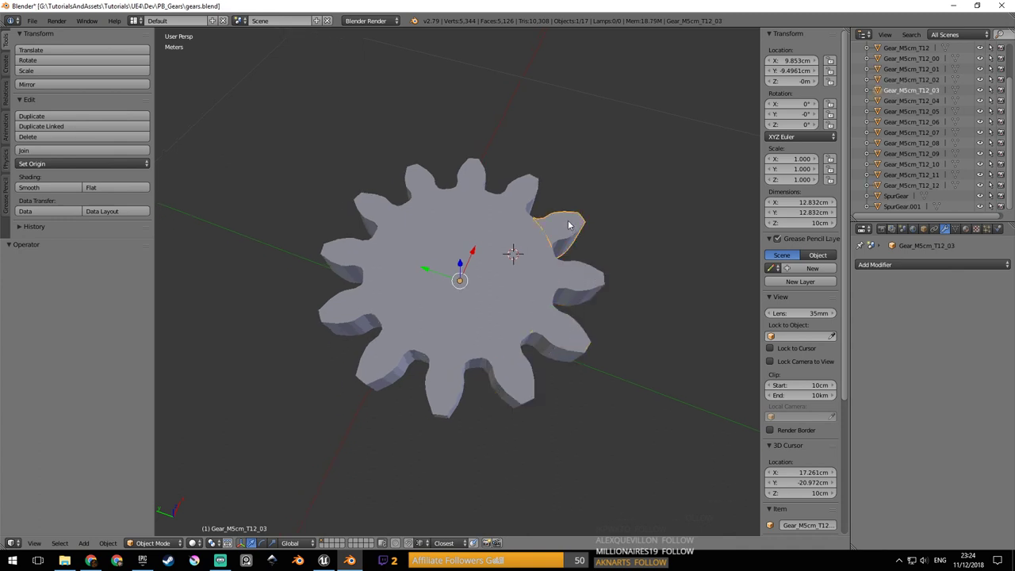
left_click(939, 59)
right_click(575, 338)
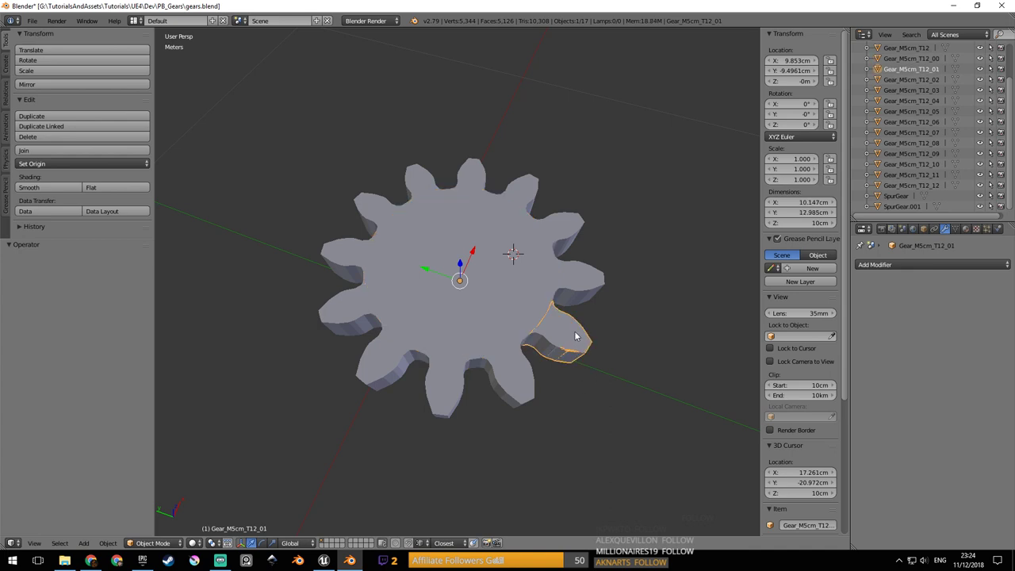
right_click(598, 286)
right_click(589, 276)
right_click(580, 227)
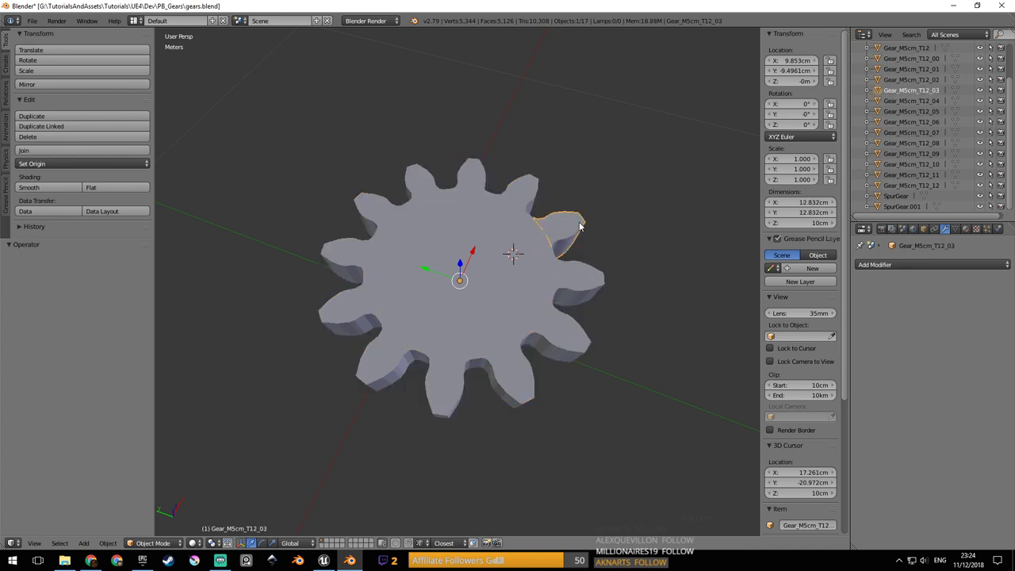
right_click(540, 193)
right_click(464, 174)
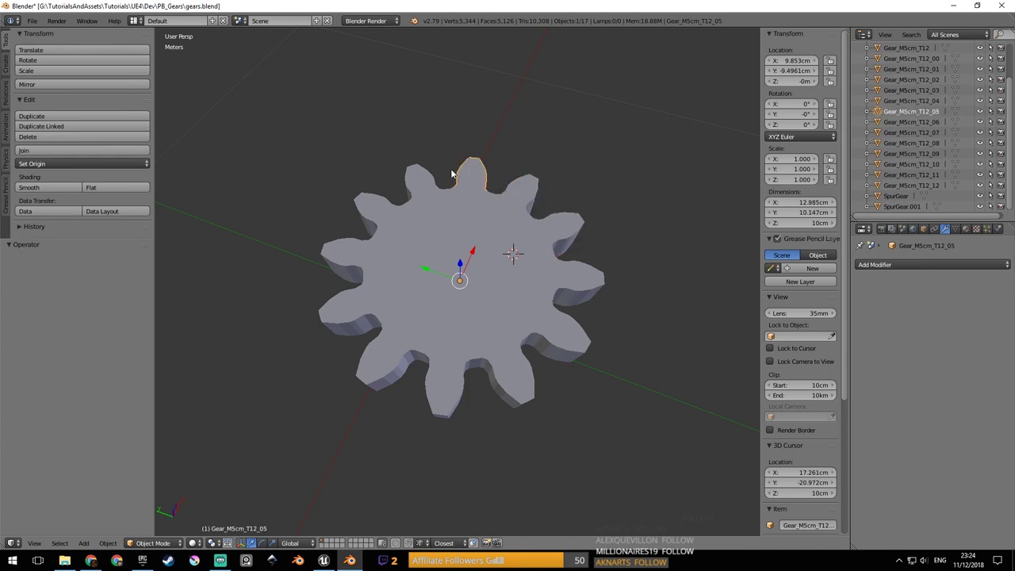
right_click(418, 172)
right_click(372, 208)
right_click(347, 253)
right_click(343, 315)
right_click(370, 364)
right_click(444, 404)
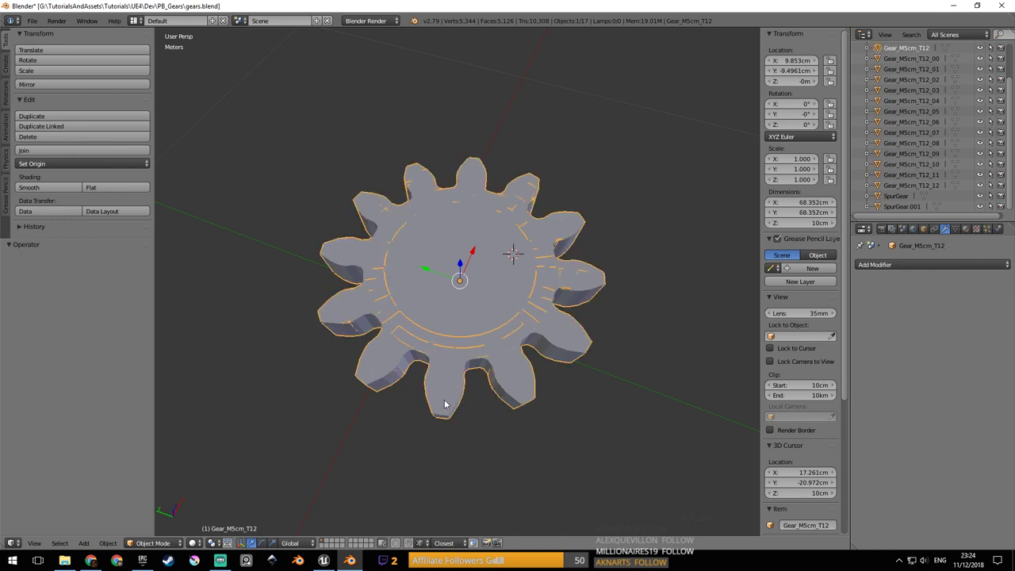
right_click(447, 406)
right_click(501, 396)
Save gears.blend again, overwriting the existing file.
key("ctrl+s")
left_click(588, 310)
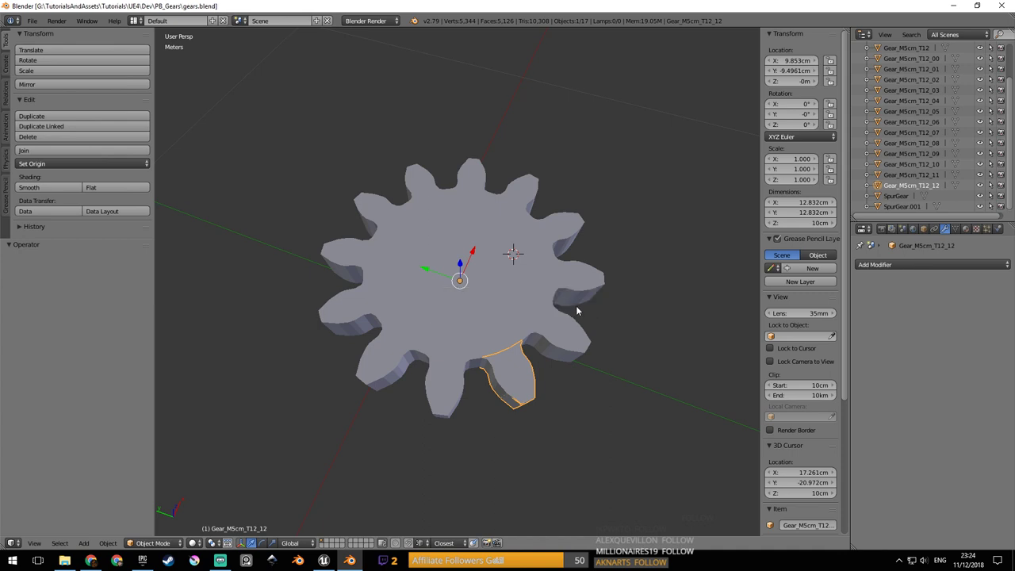
Rename the gear's central disc Gear_M5cm_T12_00 to UCX_Gear_M5cm_T12_00.
scroll(591, 308, "up", 3)
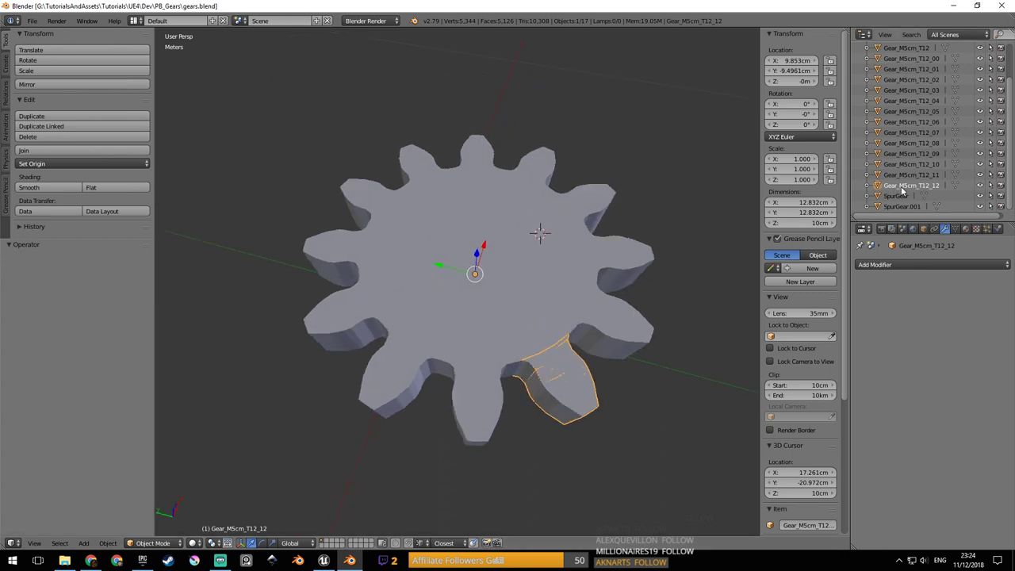
scroll(920, 133, "up", 2)
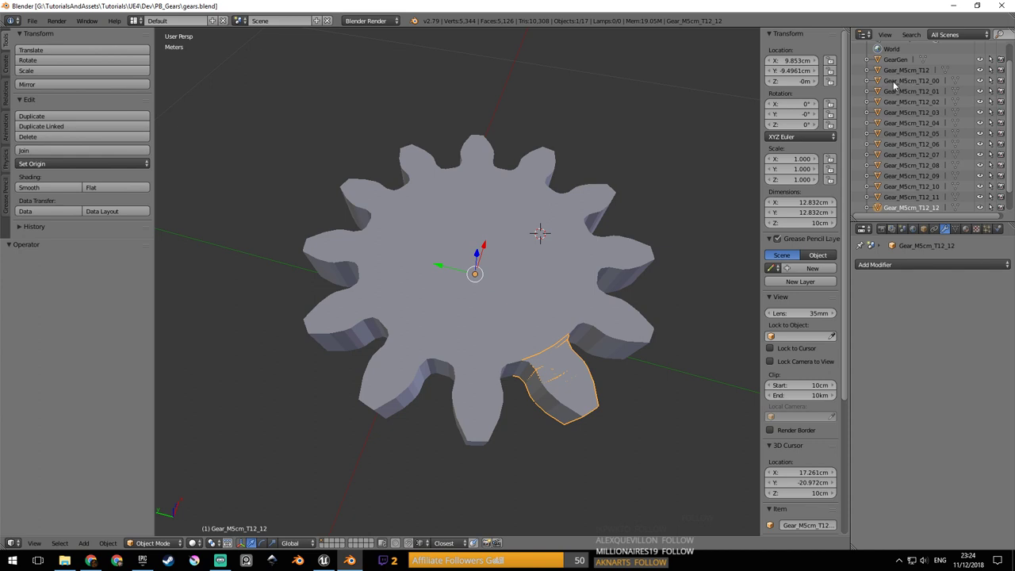
left_click(894, 83)
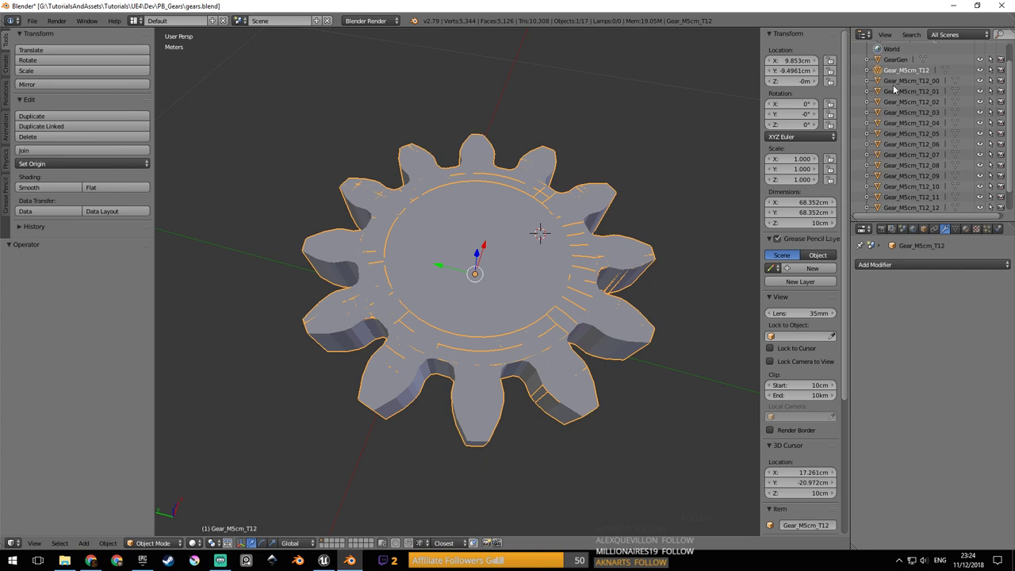
double_click(891, 82)
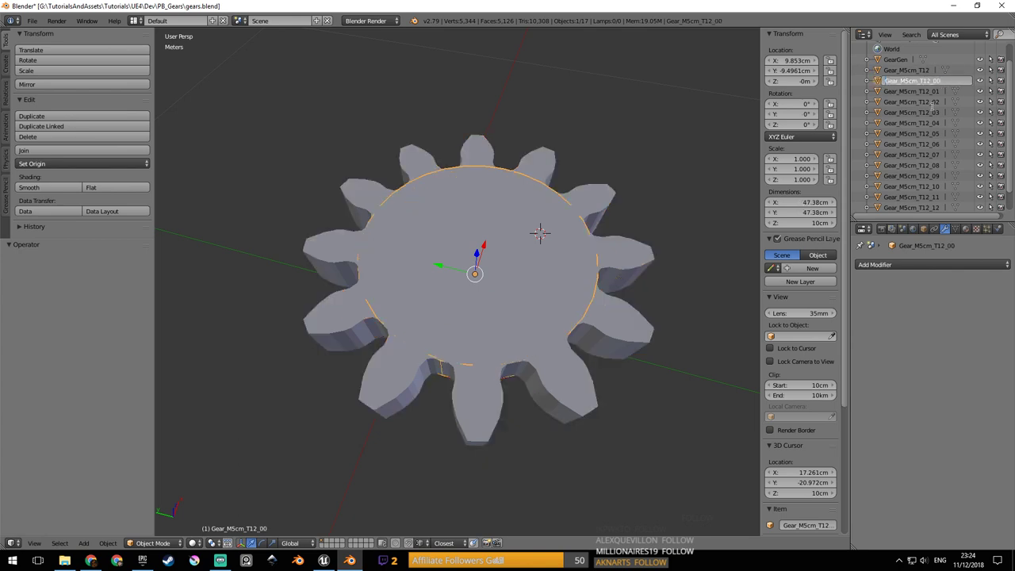
key("Home")
type("UCX_")
key("Return")
Add the UCX_ prefix to the name of the tooth Gear_M5cm_T12_01.
left_click(888, 83)
double_click(888, 83)
key("Home")
type("UCX_")
key("Return")
Add the UCX_ prefix to the name of the tooth Gear_M5cm_T12_02.
left_click(890, 83)
double_click(889, 82)
key("Home")
type("UCX_")
key("Return")
Add the UCX_ prefix to the name of the tooth Gear_M5cm_T12_04.
double_click(890, 91)
key("Home")
type("UCX_")
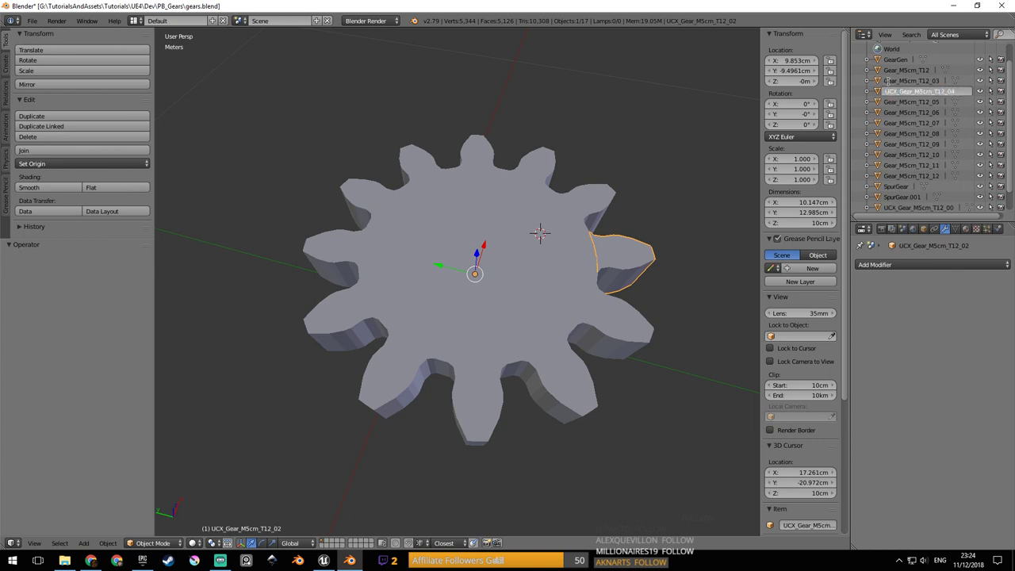
key("Return")
Add the UCX_ prefix to the name of the tooth Gear_M5cm_T12_03.
left_click(888, 81)
double_click(887, 81)
key("Home")
type("UCX_")
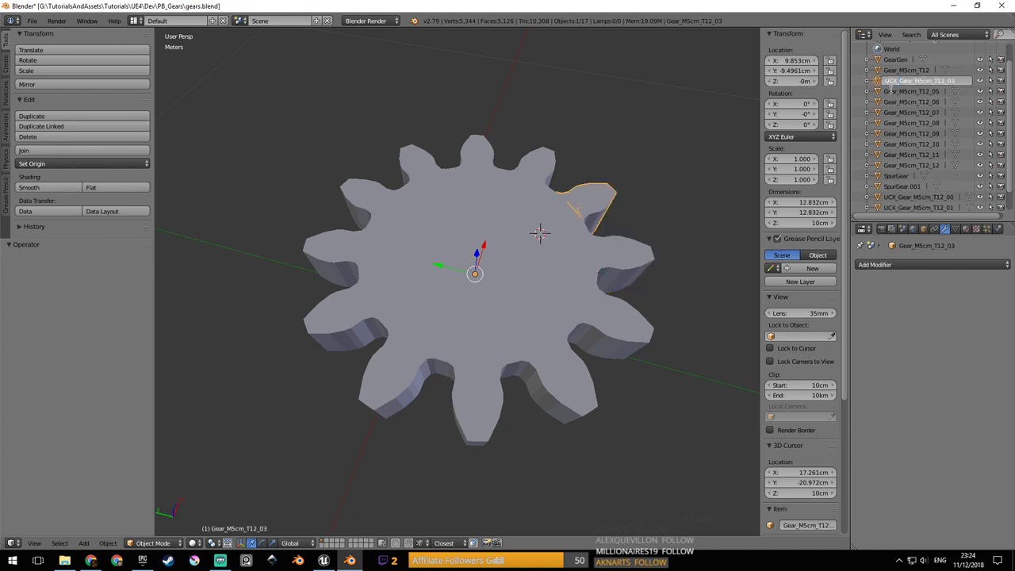
key("Return")
Add the UCX_ prefix to the name of the tooth Gear_M5cm_T12_05.
left_click(887, 81)
double_click(887, 81)
key("Home")
type("UCX_")
key("Return")
Add the UCX_ prefix to the name of the tooth Gear_M5cm_T12_06.
left_click(887, 81)
double_click(888, 81)
key("Home")
type("UCX_")
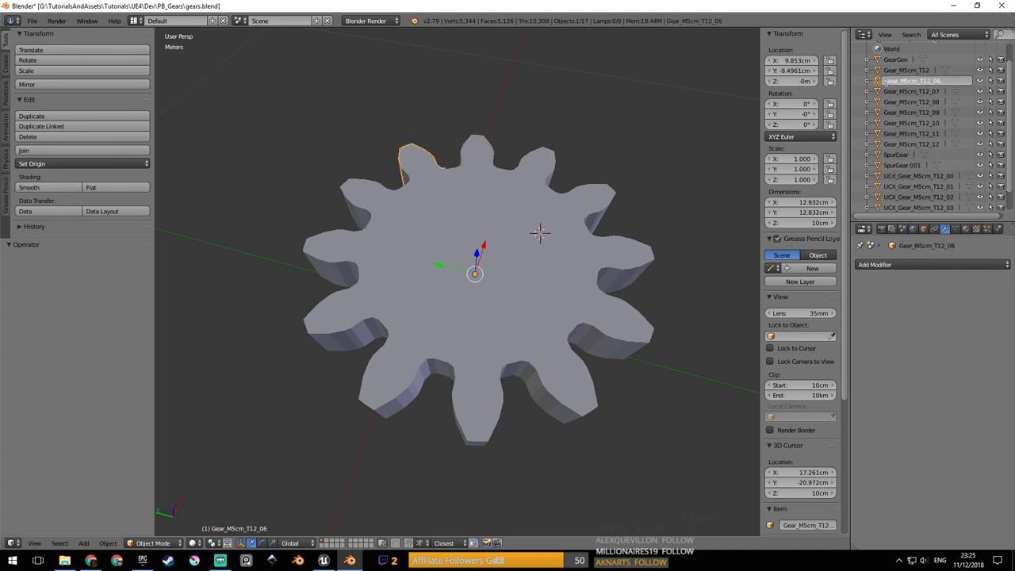
key("Return")
Add the UCX_ prefix to the name of the tooth Gear_M5cm_T12_07.
left_click(888, 81)
double_click(887, 81)
key("Home")
type("UCX_")
key("Return")
Add the UCX_ prefix to the name of the tooth Gear_M5cm_T12_08.
left_click(887, 81)
double_click(887, 81)
key("Home")
type("UCX_")
key("Return")
Add the UCX_ prefix to the name of the tooth Gear_M5cm_T12_09.
left_click(888, 81)
double_click(888, 81)
key("Home")
type("UCX_")
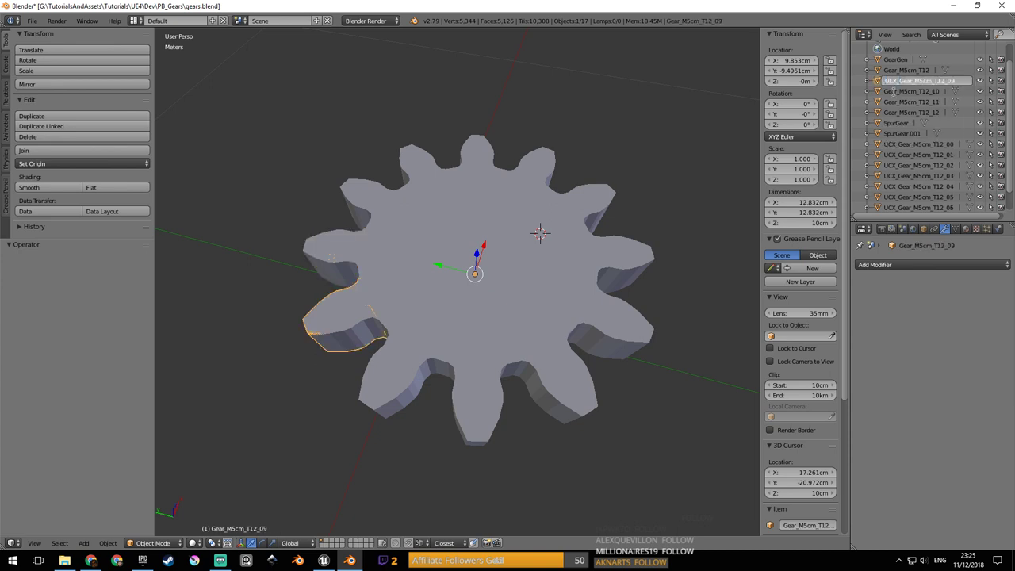
key("Return")
Add the UCX_ prefix to the name of the tooth Gear_M5cm_T12_10.
left_click(888, 81)
double_click(888, 81)
key("Home")
type("UCX_")
key("Return")
Add the UCX_ prefix to the name of the tooth Gear_M5cm_T12_11.
left_click(888, 81)
double_click(888, 81)
key("Home")
type("UCX_")
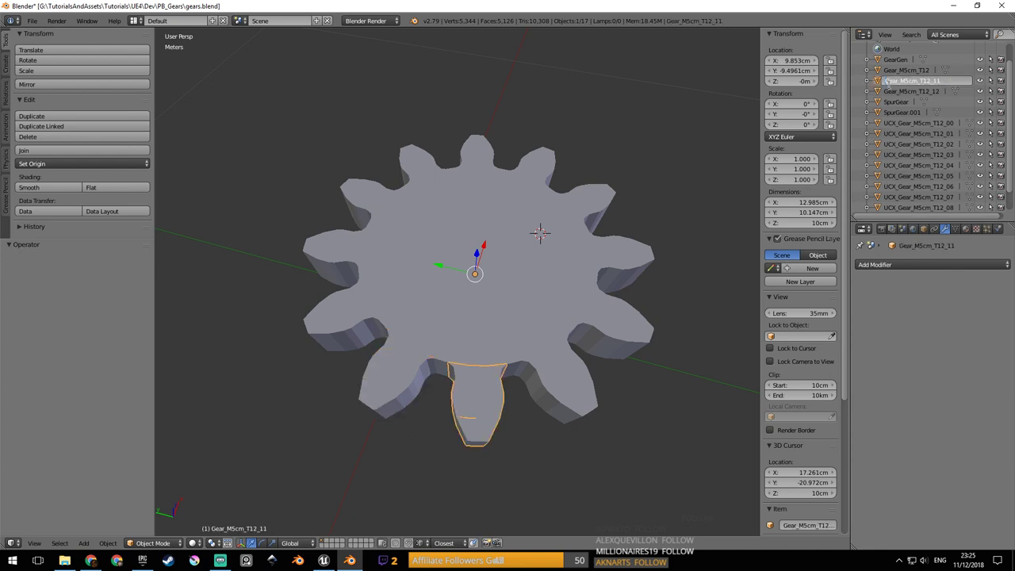
key("Return")
Add the UCX_ prefix to the name of the tooth Gear_M5cm_T12_12.
left_click(886, 81)
double_click(887, 80)
key("Home")
type("UCX_")
key("Return")
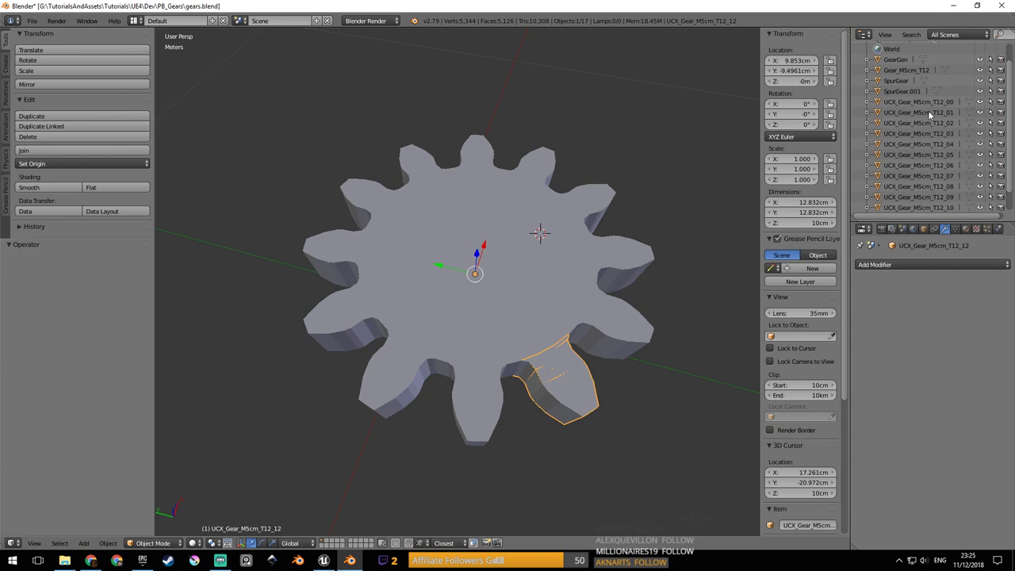
Look through the list of UCX_ objects and save the file over the existing gears.blend.
scroll(982, 140, "down", 1)
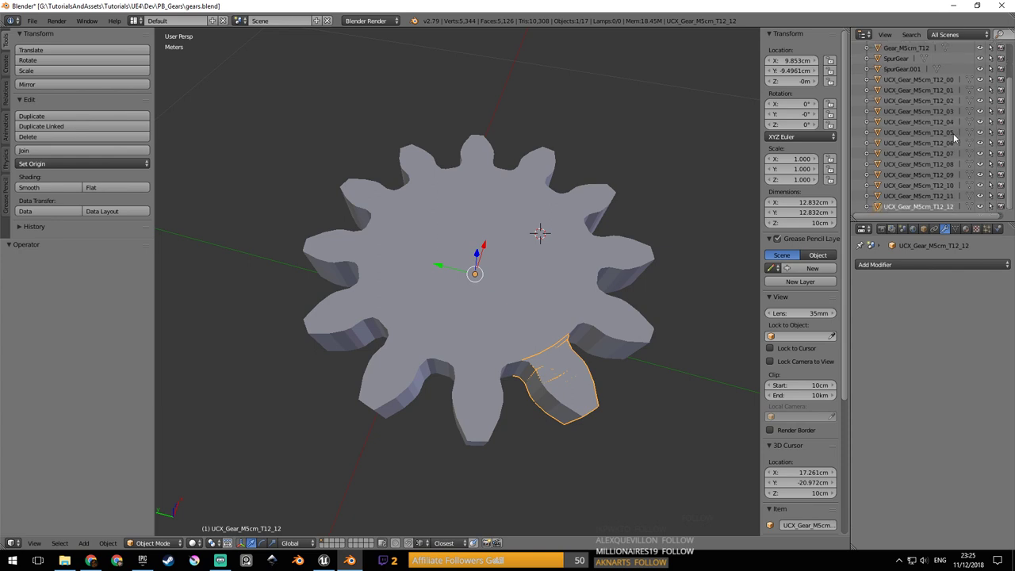
scroll(954, 134, "up", 2)
scroll(591, 229, "down", 2)
middle_click_drag(591, 229, 592, 268)
key("ctrl+s")
left_click(608, 239)
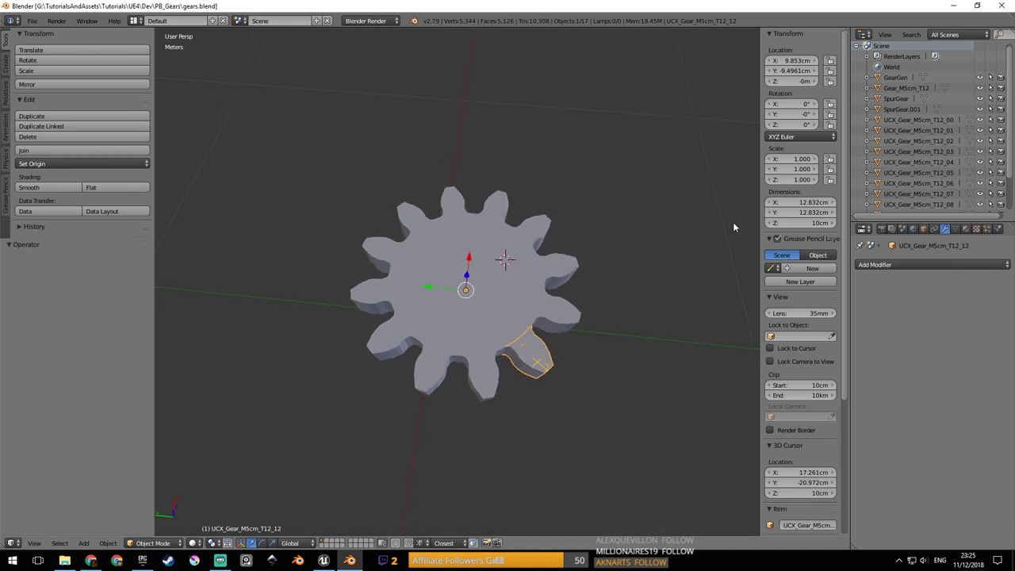
Try to box-select the objects UCX_Gear_M5cm_T12_00 to UCX_Gear_M5cm_T12_12 in the object list.
left_click(930, 122)
scroll(937, 153, "down", 2)
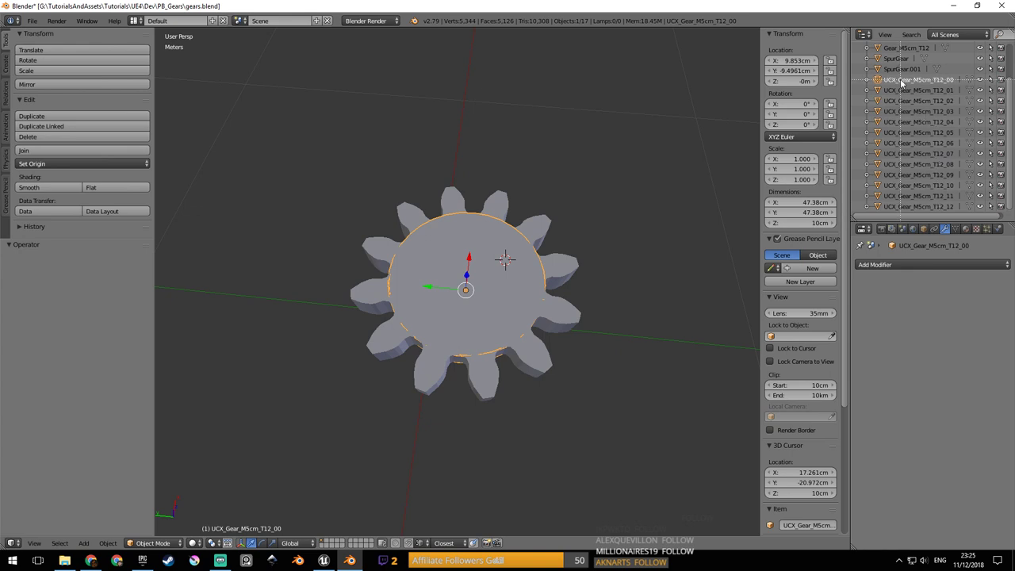
left_click_drag(920, 211, 920, 211)
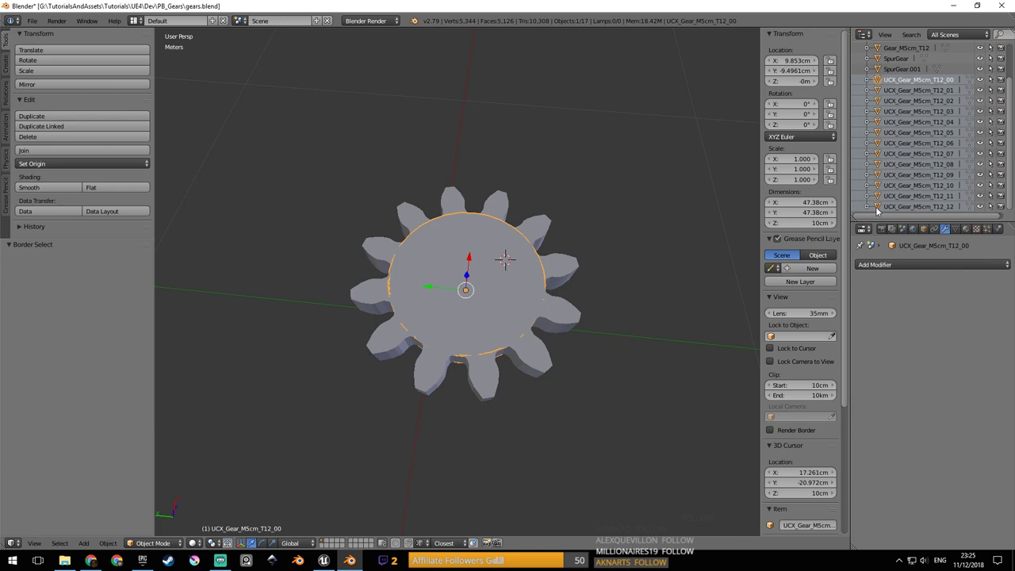
key("a")
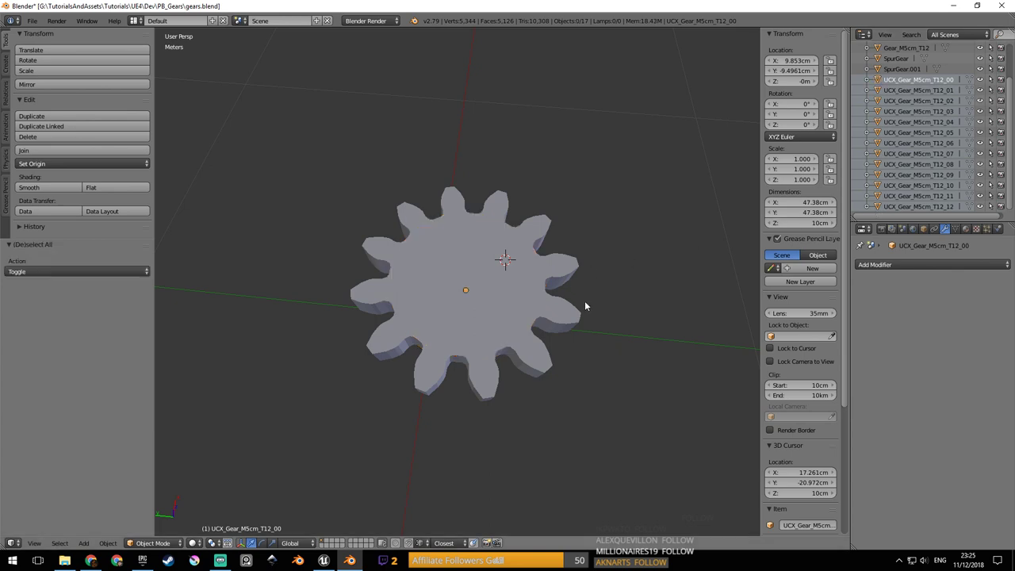
Select the UCX_ objects one by one in the object list to check which gear part each one is.
left_click(920, 80)
double_click(920, 154)
left_click(925, 113)
left_click(918, 208)
left_click(917, 196)
left_click(918, 185)
left_click(917, 174)
left_click(917, 165)
left_click(916, 154)
left_click(916, 143)
left_click(916, 132)
left_click(917, 122)
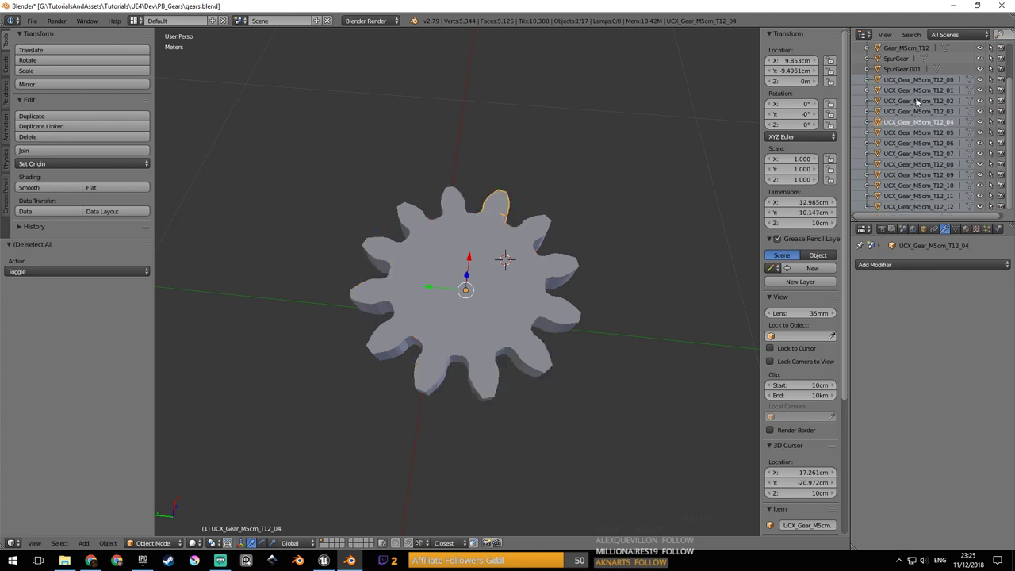
left_click(915, 100)
left_click(918, 90)
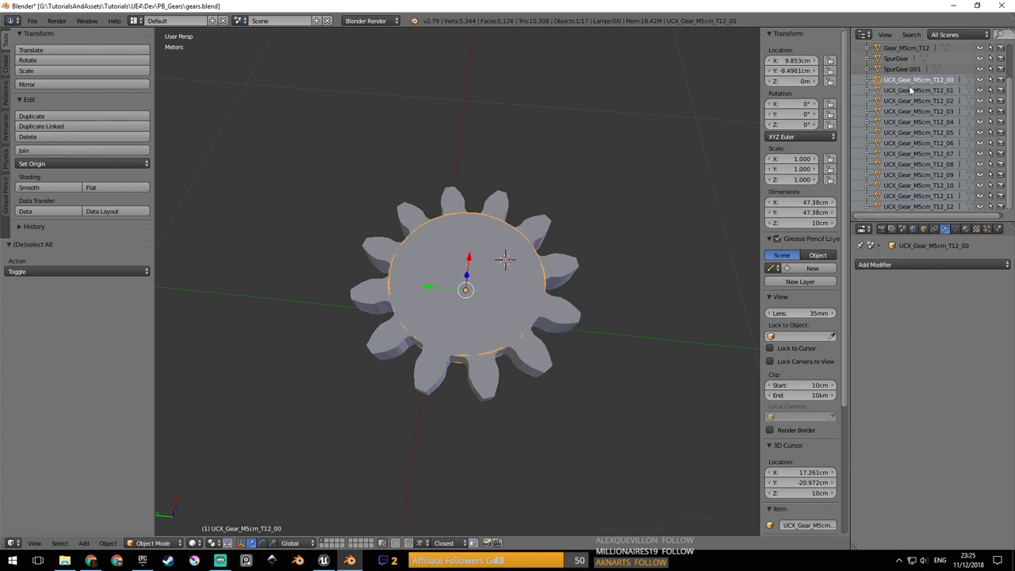
Select the full gear object Gear_M5cm_T12 and save the file over the existing one.
scroll(920, 99, "up", 2)
left_click(921, 89, "ctrl")
key("ctrl+s")
left_click(629, 223)
Switch to wireframe display and box-select the full gear together with all its UCX_ objects.
middle_click_drag(629, 222, 604, 245)
key("z")
left_click_drag(367, 170, 591, 377)
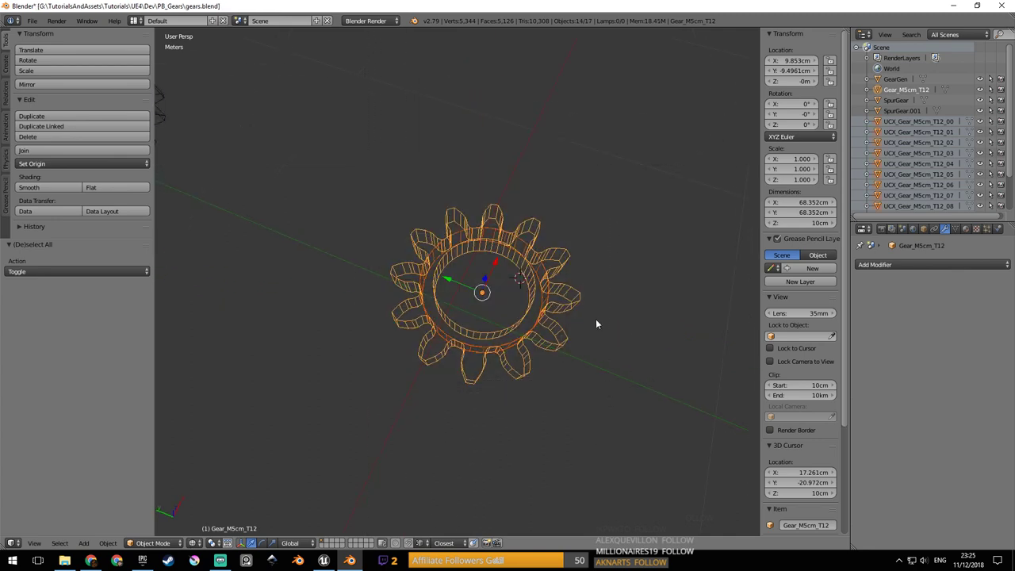
key("space")
key("Escape")
key("space")
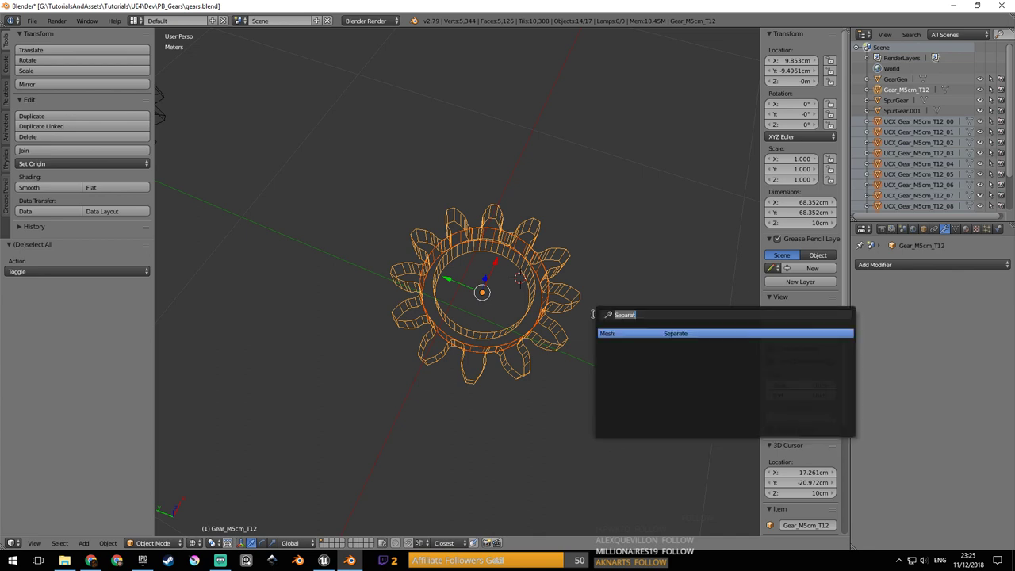
key("Escape")
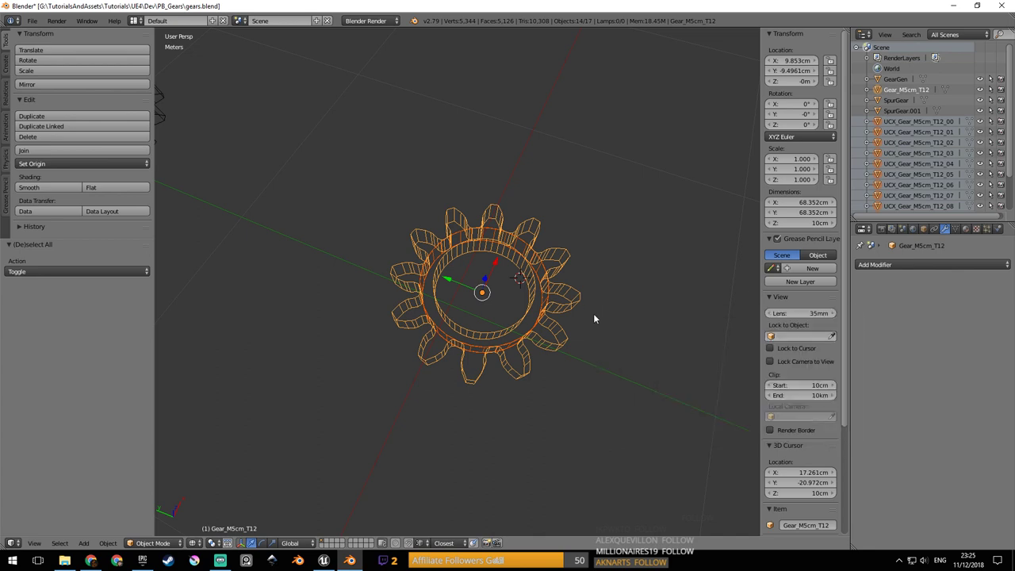
key("shift+a")
mouse_move(602, 321)
key("Escape")
Snap the 3D cursor to the centre of the scene.
key("shift+s")
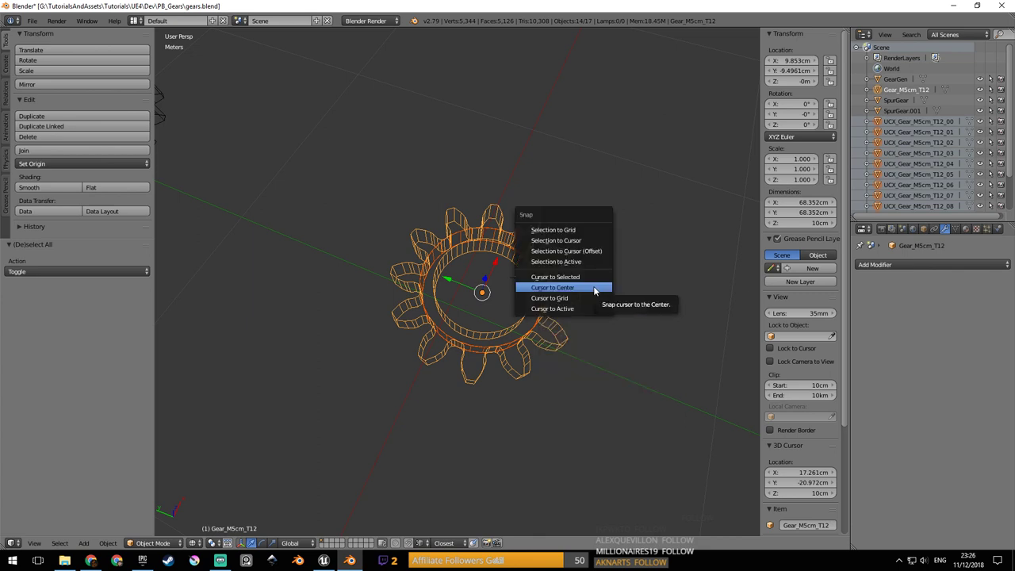
left_click(595, 288)
key("shift+a")
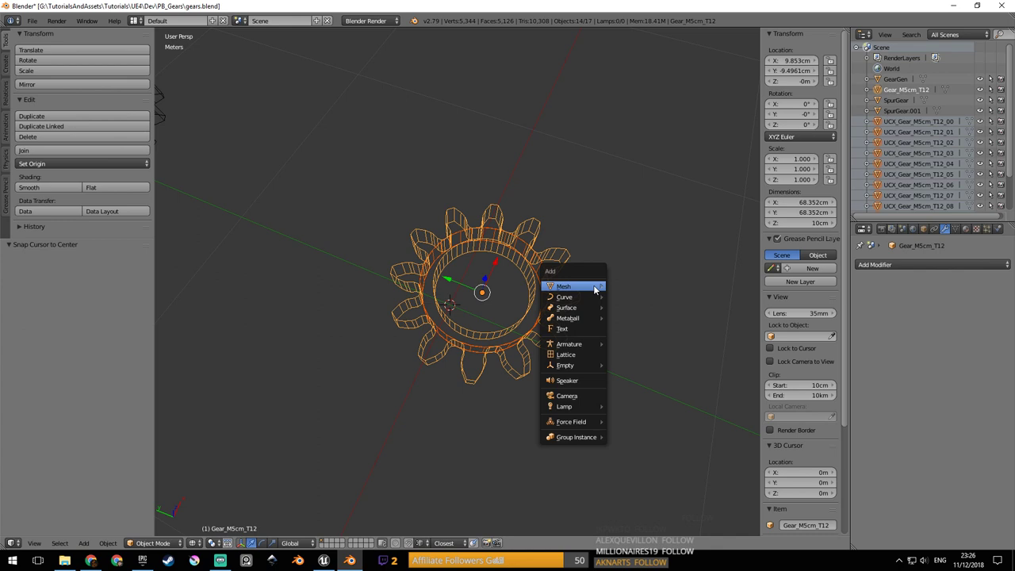
mouse_move(596, 288)
key("Escape")
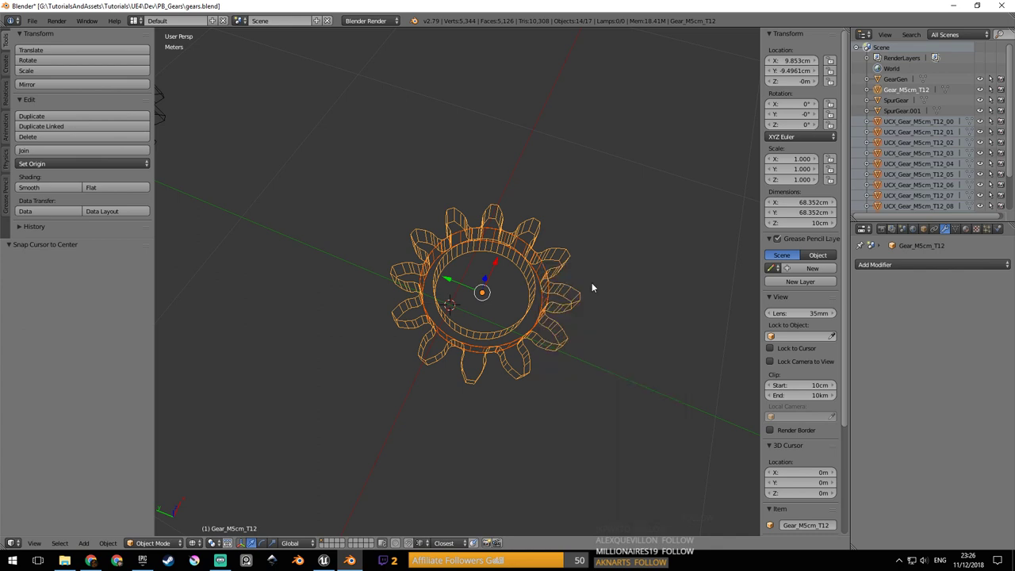
Snap the selected full gear and its UCX_ objects to the 3D cursor and save the file over the existing one.
key("shift+s")
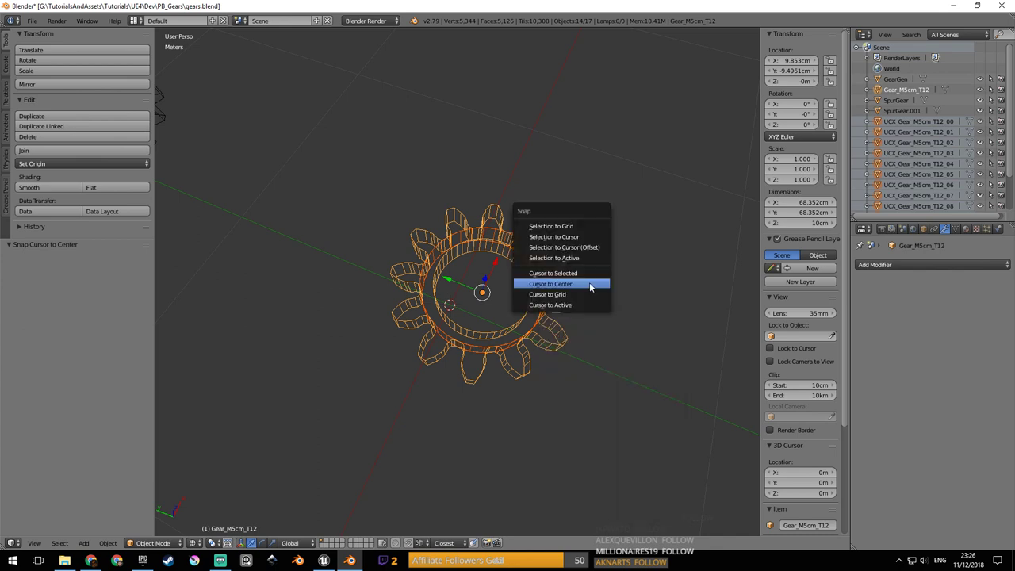
left_click(592, 237)
key("ctrl+s")
left_click(558, 274)
middle_click_drag(558, 273, 542, 190)
middle_click_drag(524, 325, 543, 304)
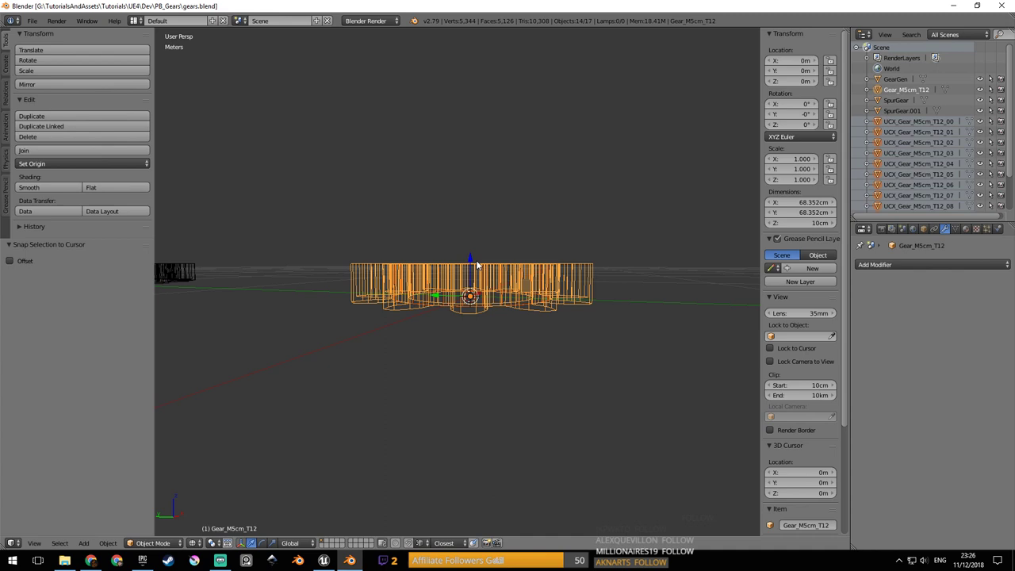
key("g")
key("z")
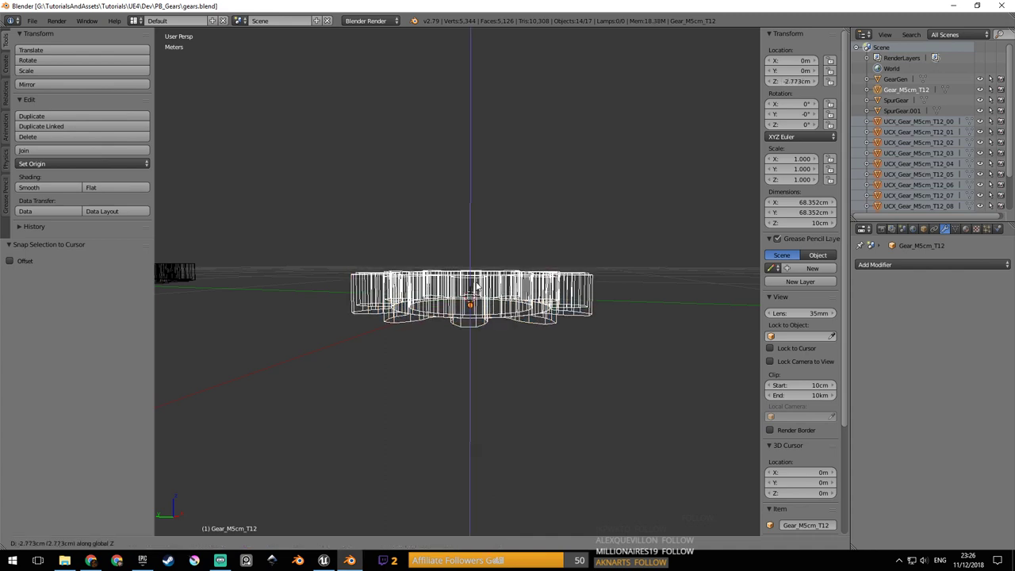
type("2.5")
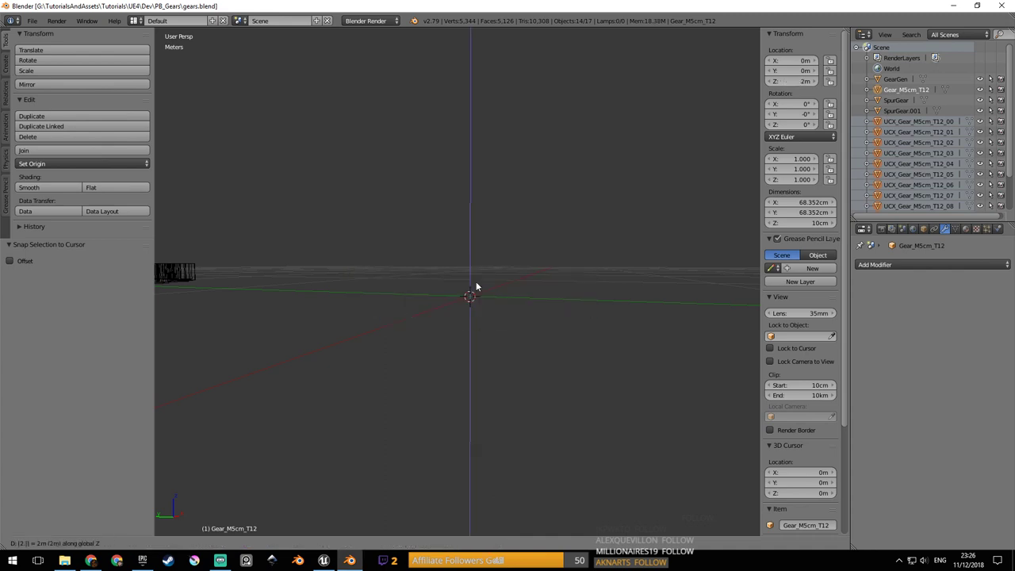
type("x")
key("Escape")
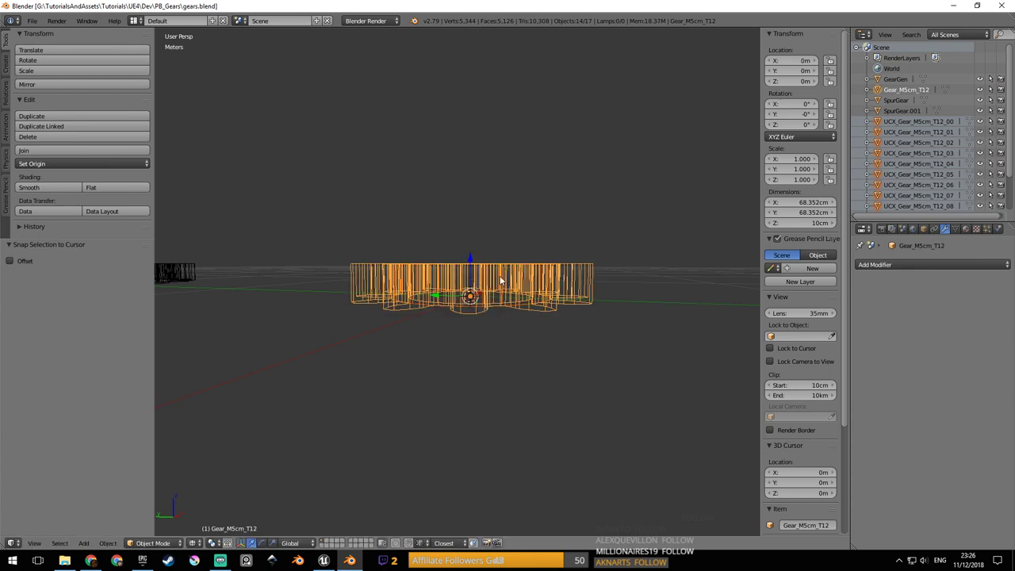
Move the gear and its UCX_ objects by -0.025 m along Z, deselect everything and inspect the gear from the side.
key("g")
key("z")
type("0.025")
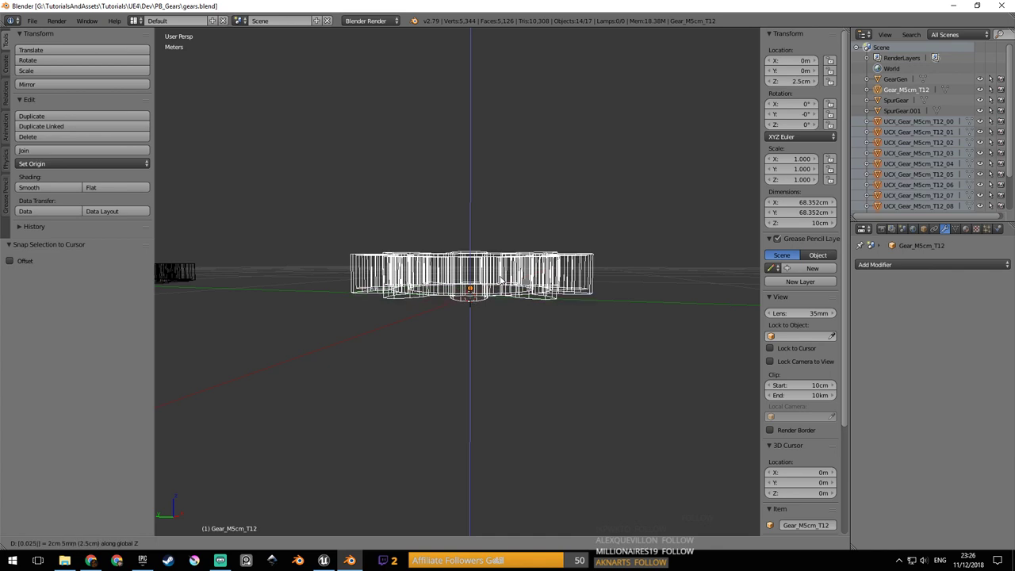
key("minus")
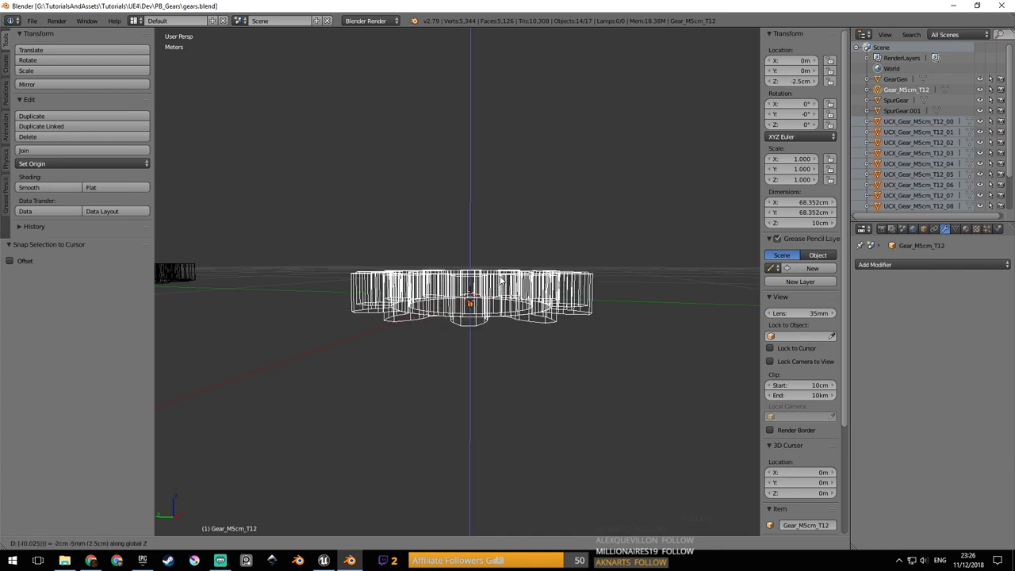
key("Return")
key("Tab")
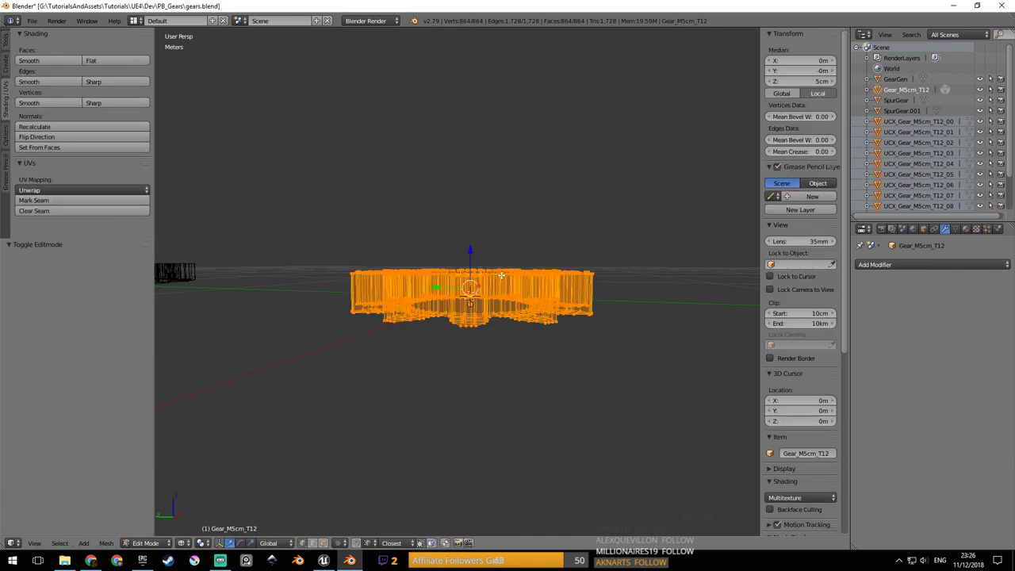
key("Tab")
key("a")
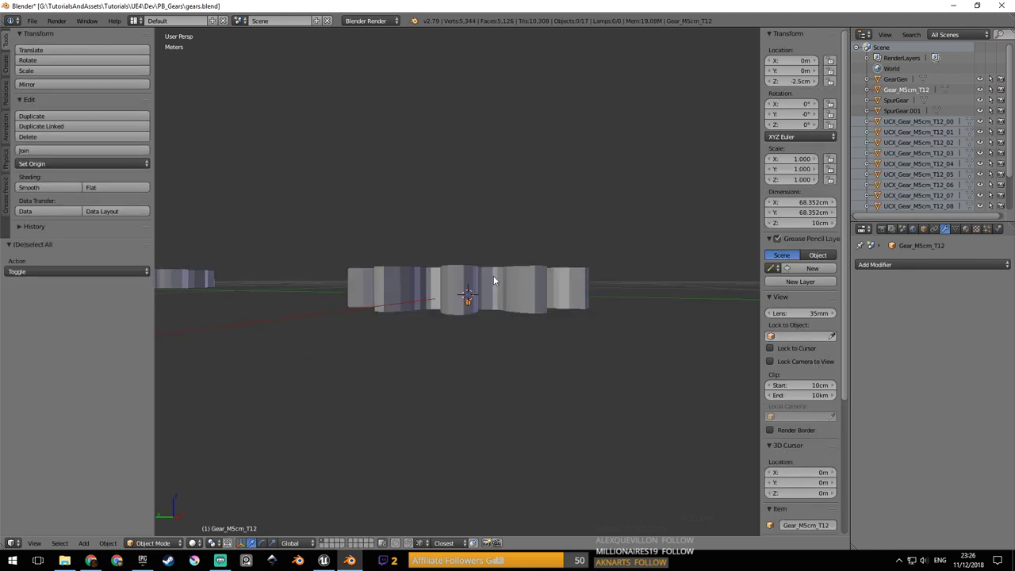
middle_click_drag(523, 279, 562, 286)
Undo the 2.5 cm downward move of the gear objects and save the file over the existing one.
key("ctrl+z")
key("ctrl+z")
key("ctrl+s")
left_click(583, 284)
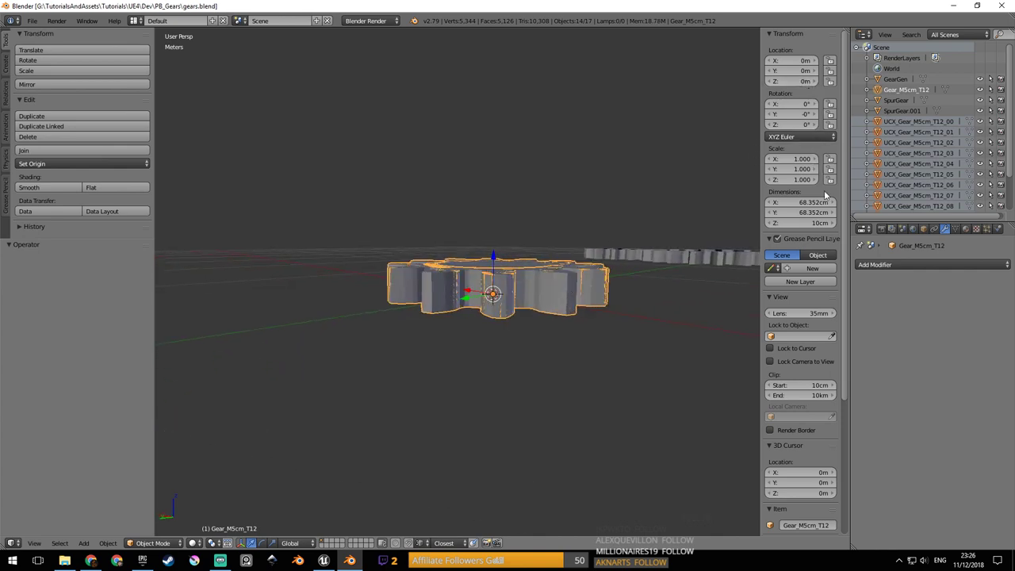
Move the full gear and its UCX_ objects by -0.05 m along the Z axis.
middle_click_drag(630, 249, 554, 261)
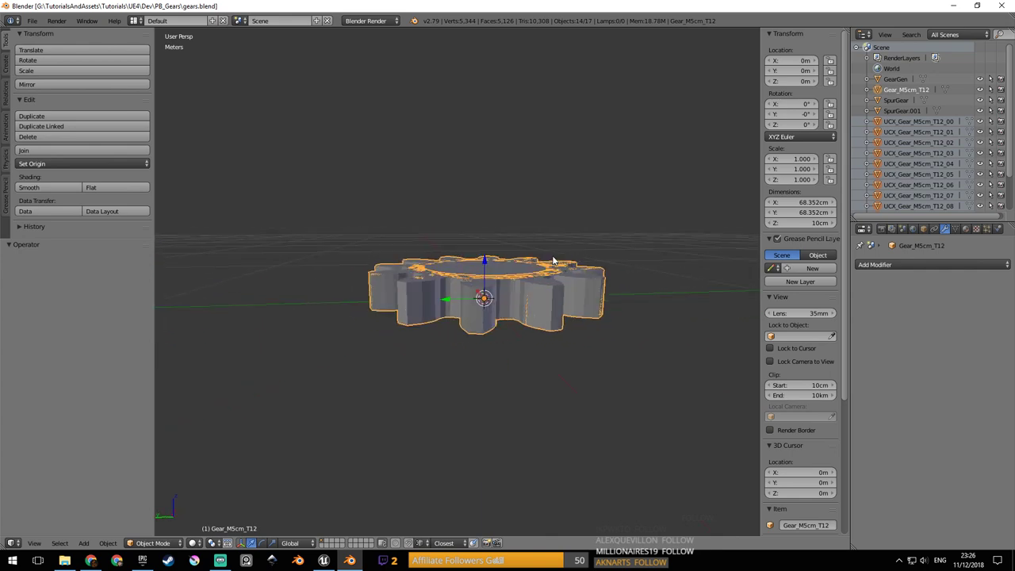
key("g")
key("z")
type("0.0")
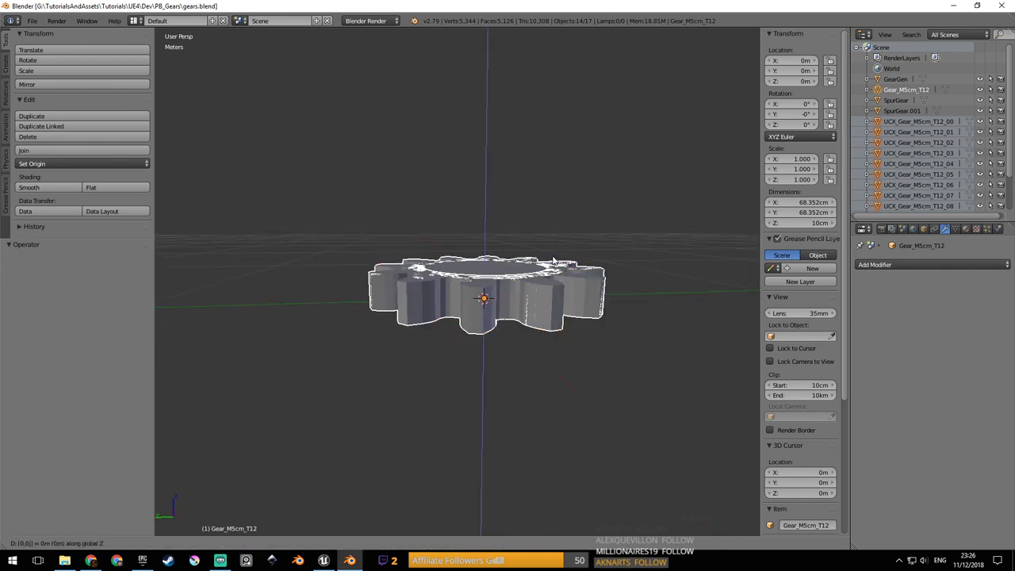
type("5-")
key("Return")
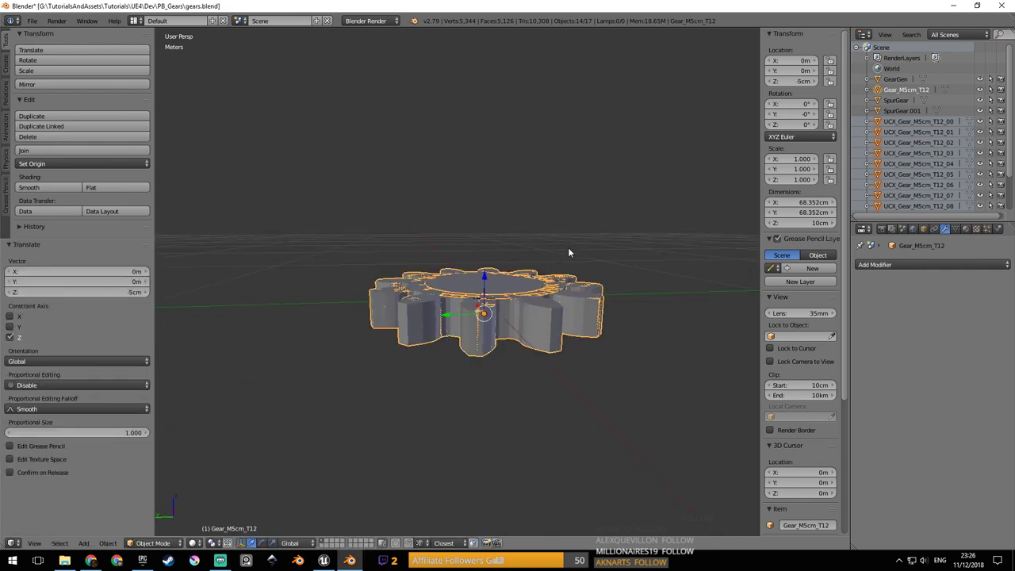
middle_click_drag(568, 253, 479, 293)
scroll(498, 311, "up", 1)
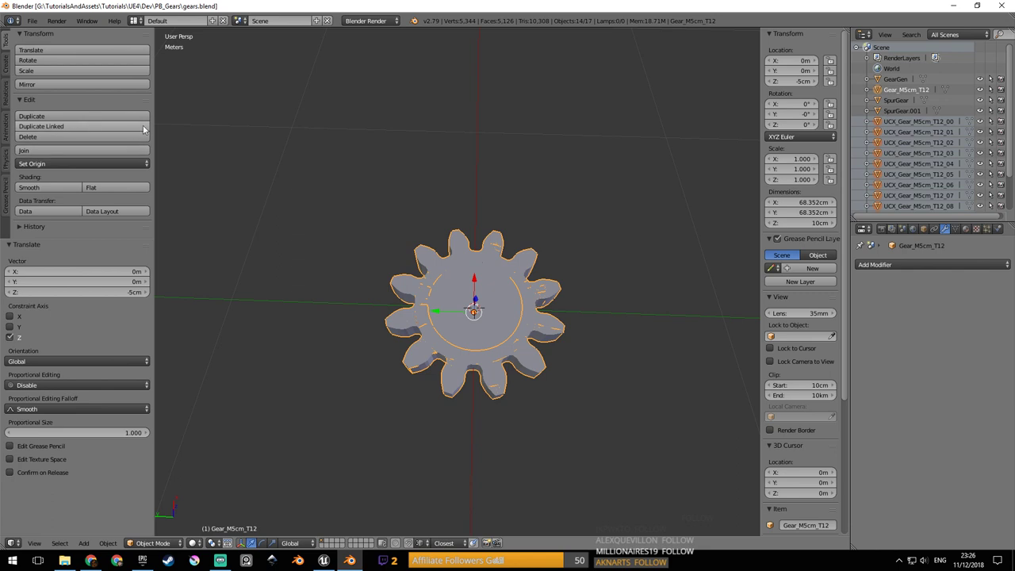
Export the gear and its collision objects as gears.fbx in the PB_Gears folder, limited to selected objects and the Mesh type.
key("n")
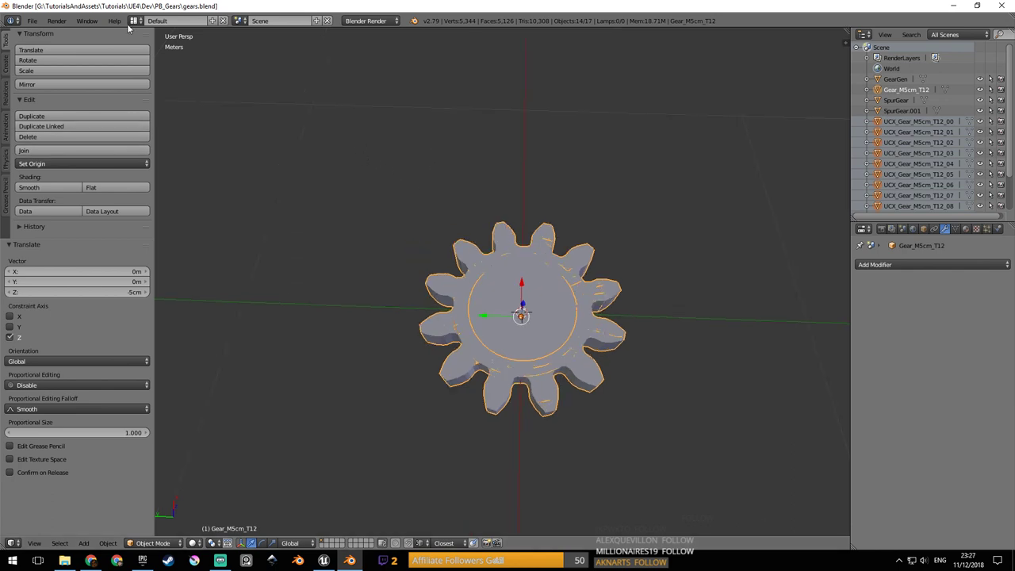
left_click(31, 20)
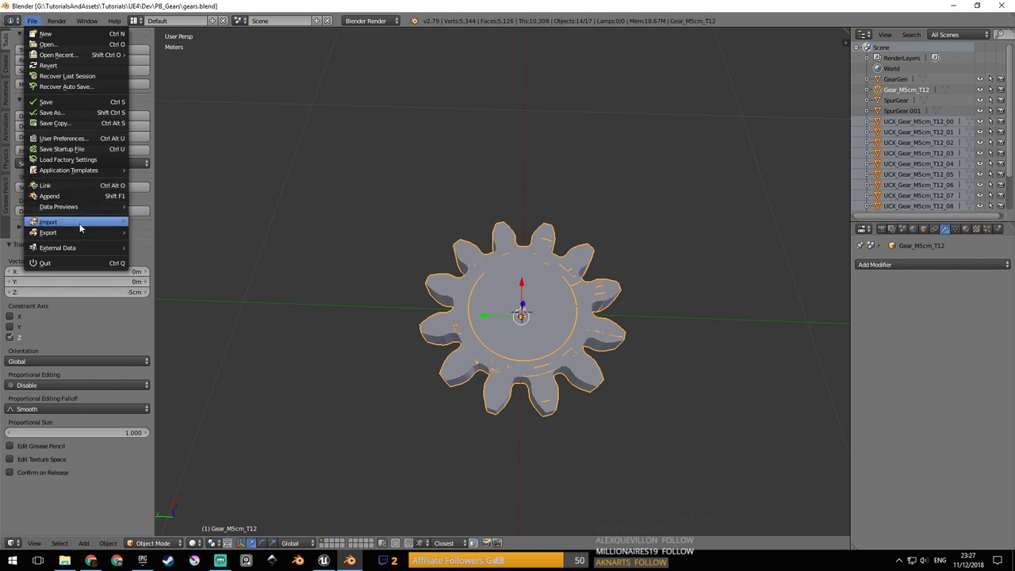
mouse_move(85, 234)
left_click(198, 264)
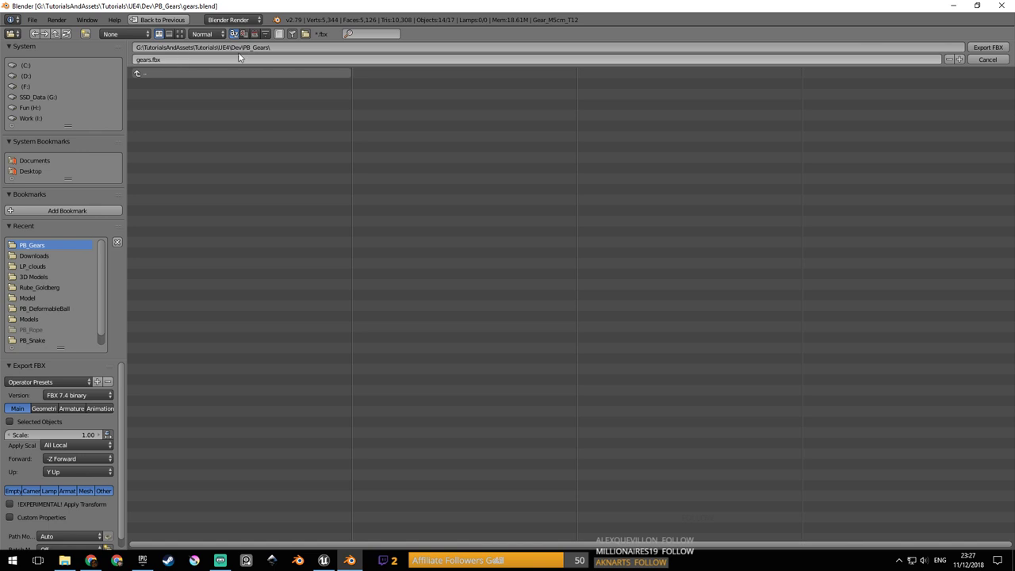
left_click(10, 422)
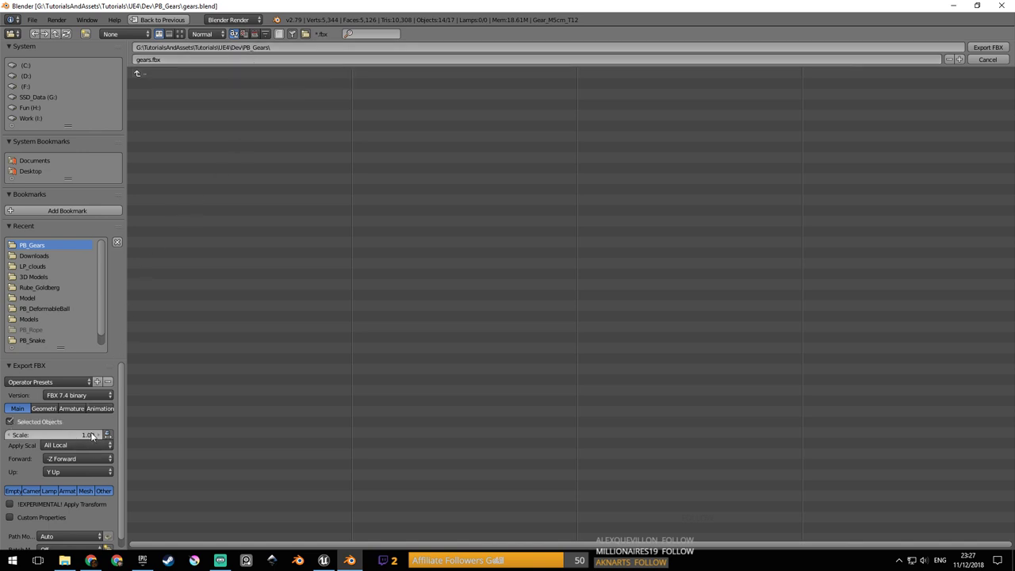
left_click(85, 491)
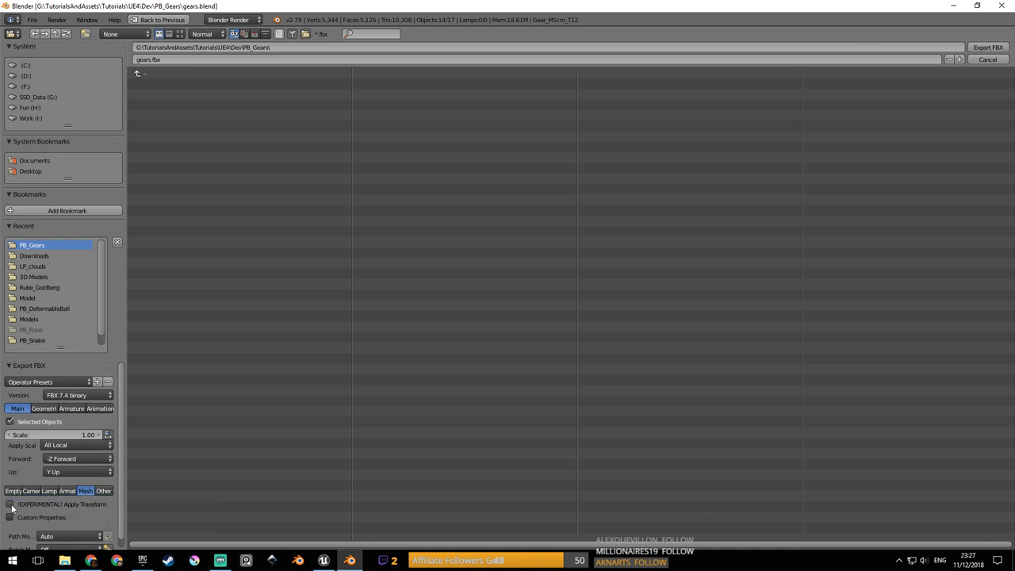
scroll(122, 505, "down", 1)
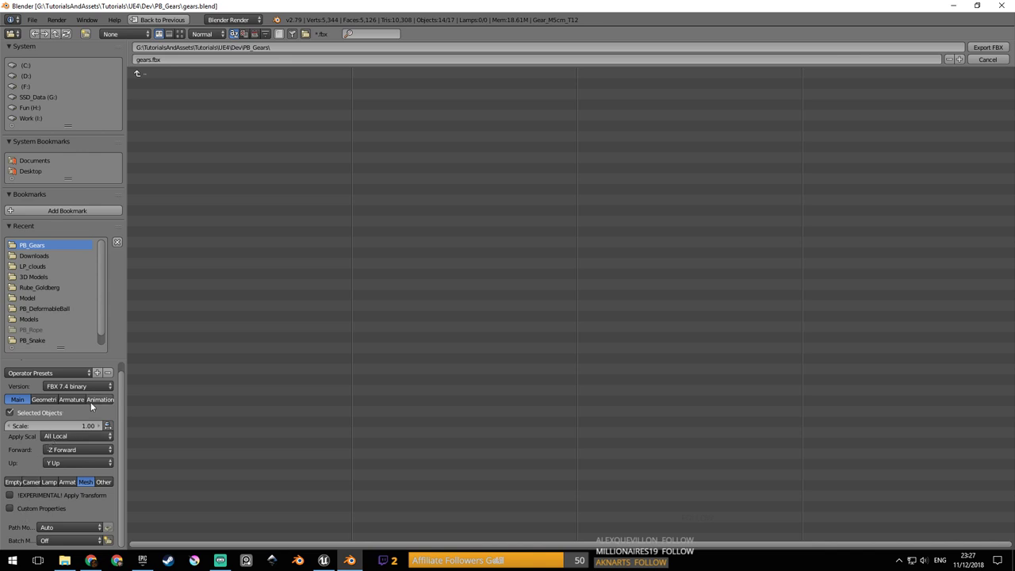
left_click(976, 48)
Switch to the Unreal Editor and browse the project's content folders, including _TutorialBlueprints and Blueprints.
left_click(323, 561)
scroll(402, 313, "down", 6)
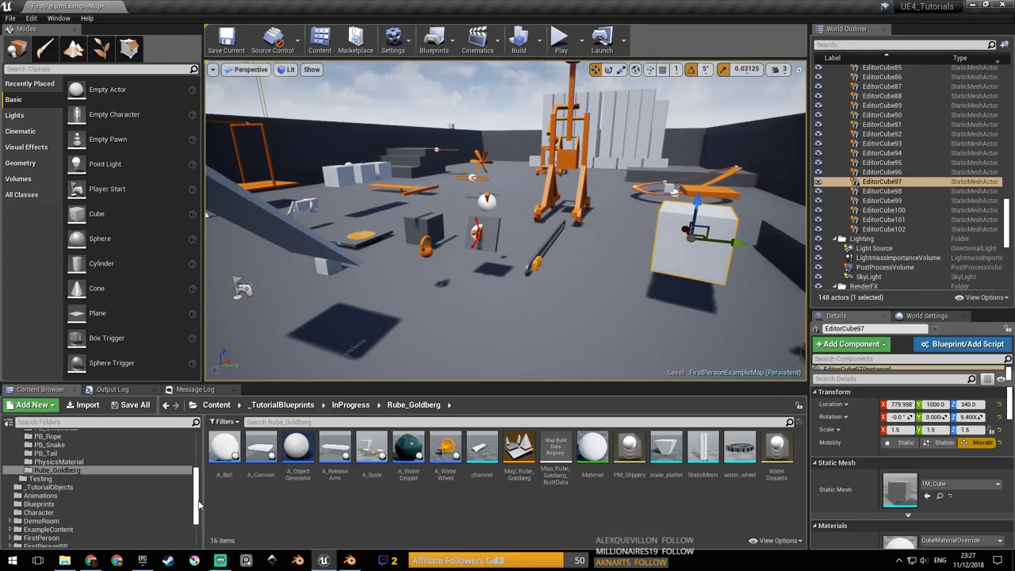
left_click_drag(197, 501, 201, 433)
left_click(16, 472)
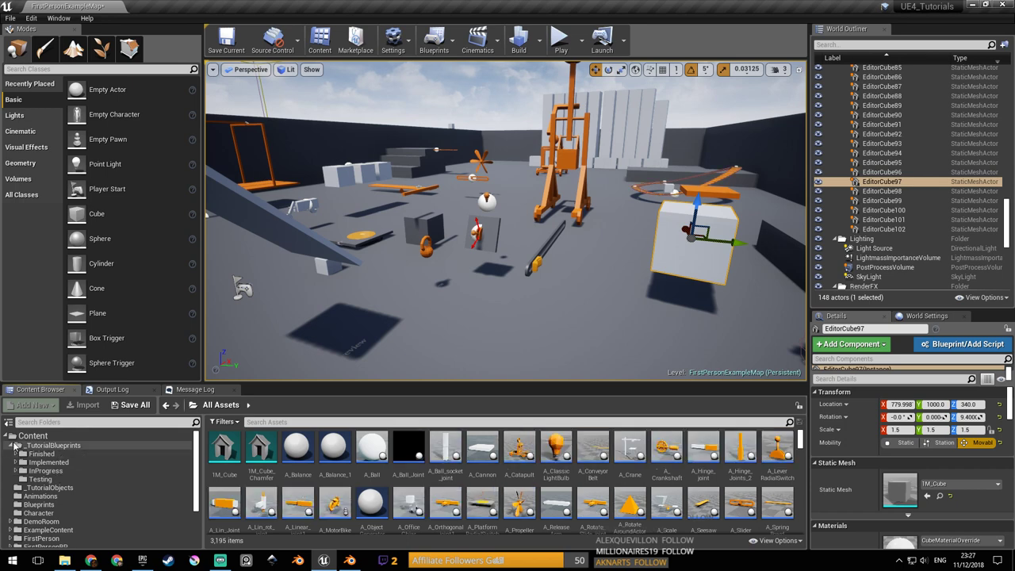
left_click(13, 446)
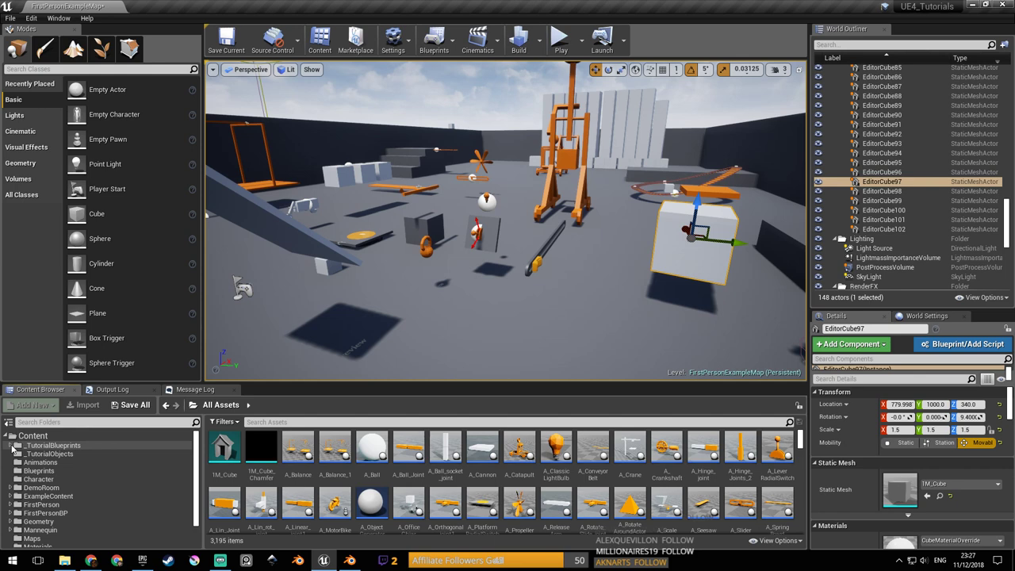
left_click(14, 446)
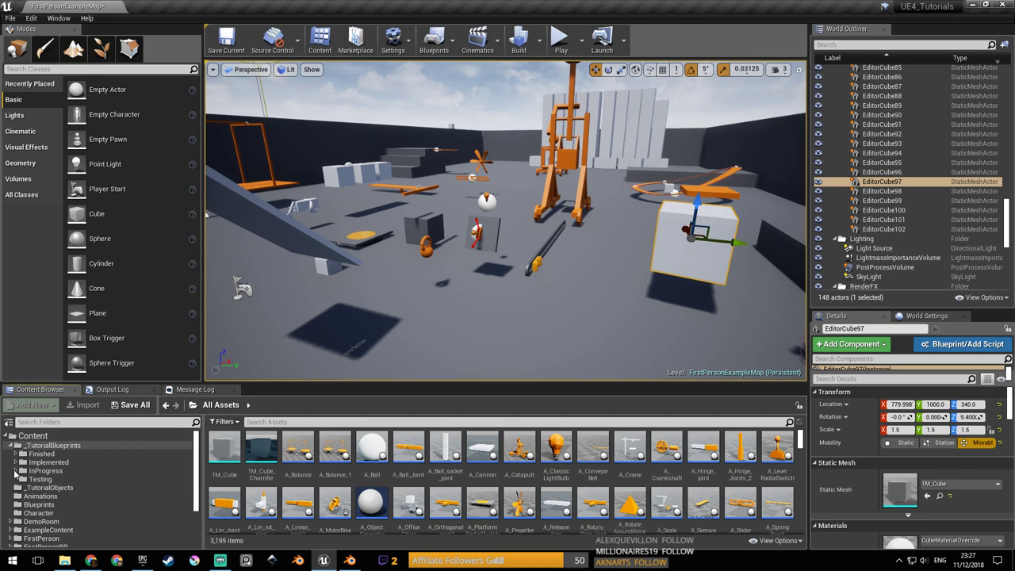
left_click(11, 446)
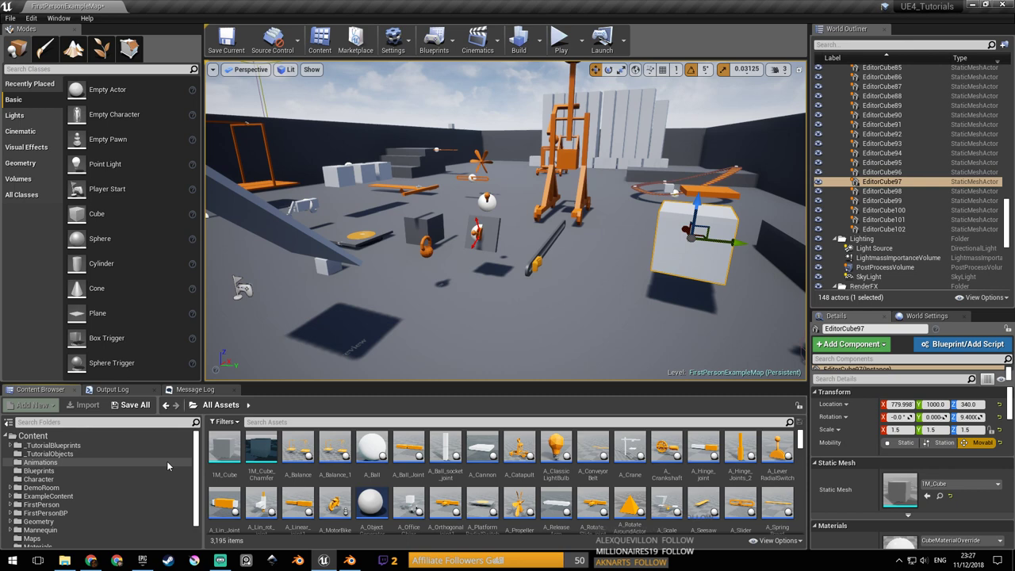
left_click(38, 471)
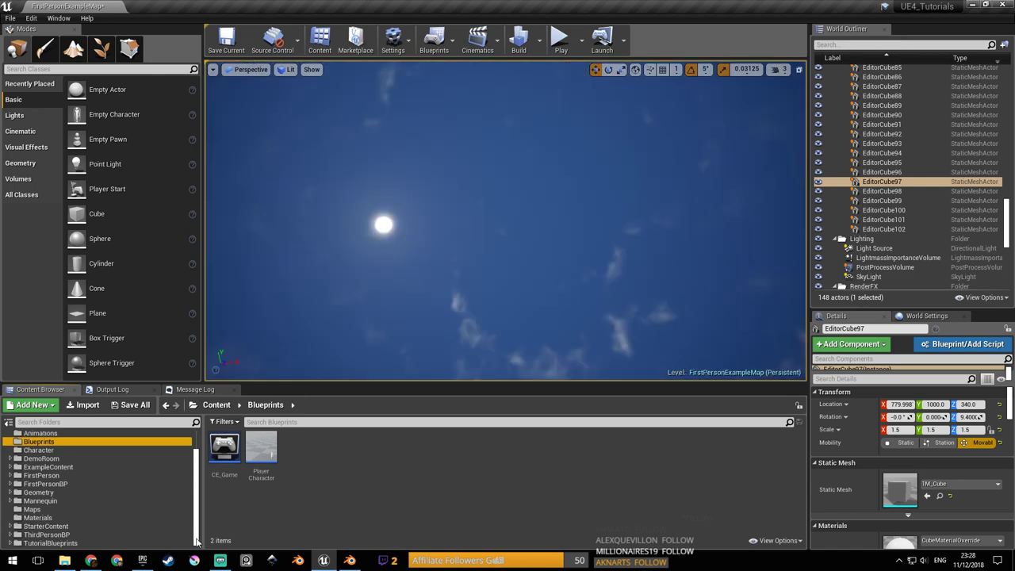
Create a new folder named PB_Gears inside the InProgress folder of _TutorialBlueprints.
left_click_drag(196, 535, 202, 477)
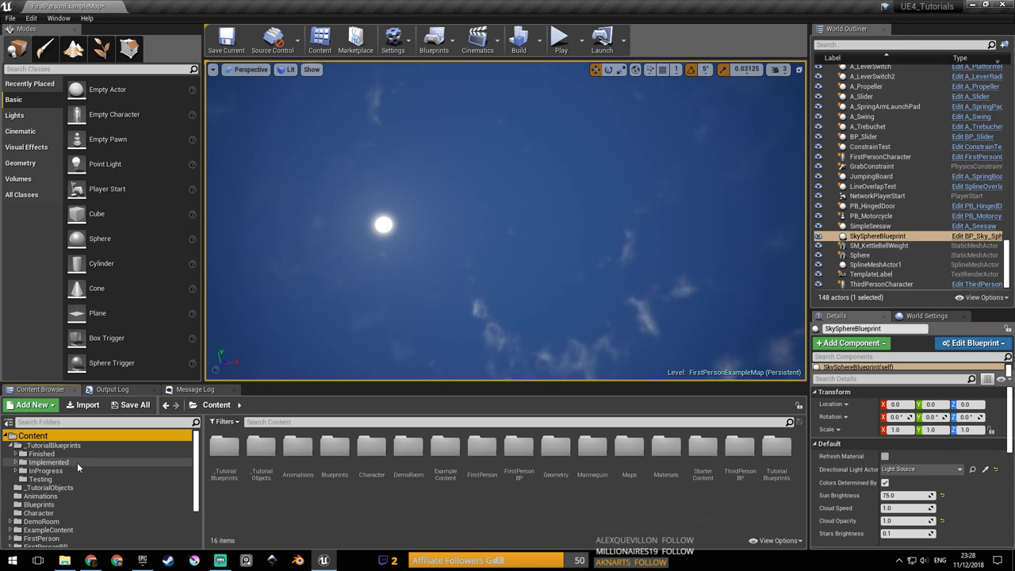
right_click(49, 472)
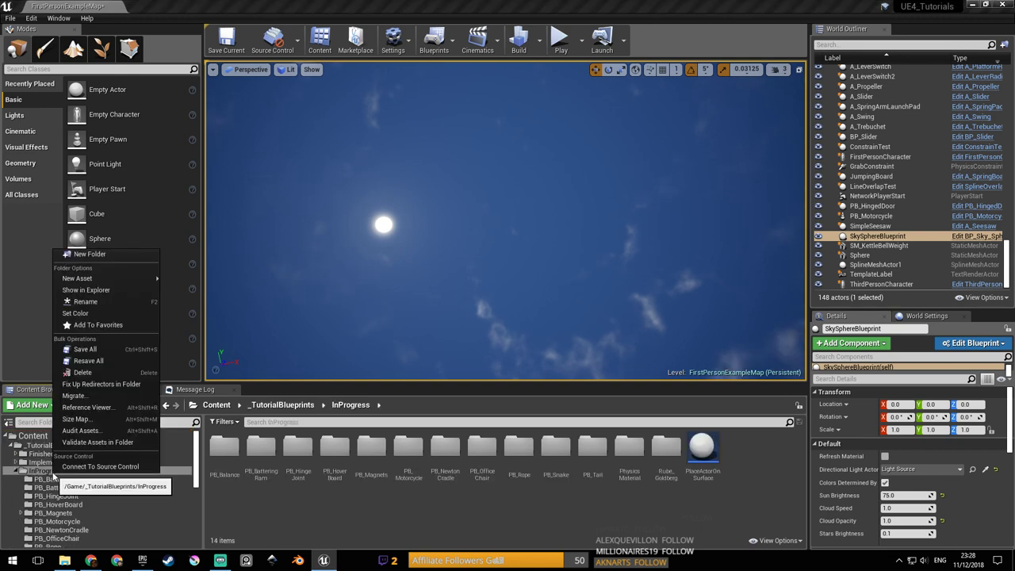
left_click(89, 254)
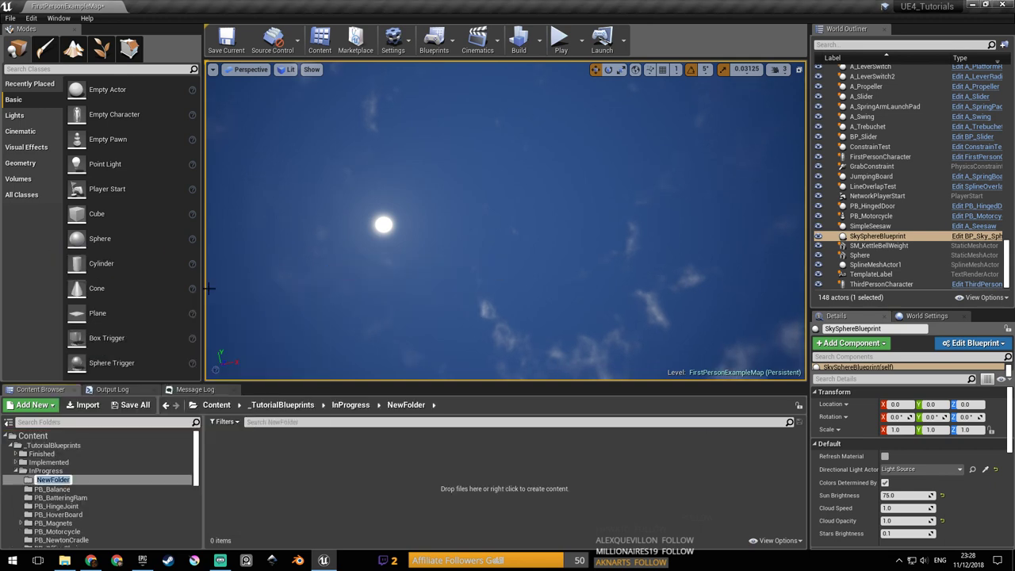
type("PB_Gears")
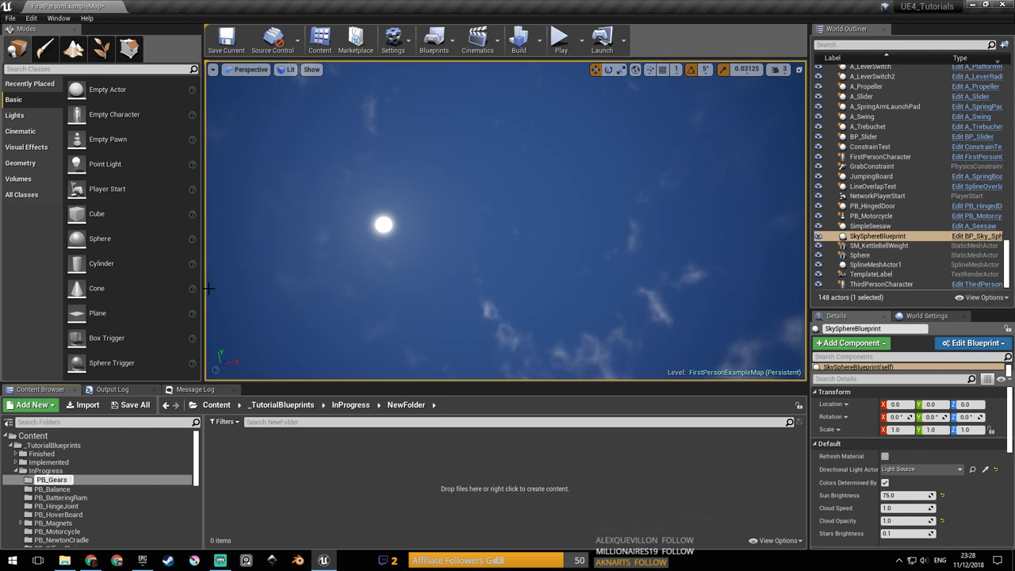
key("Return")
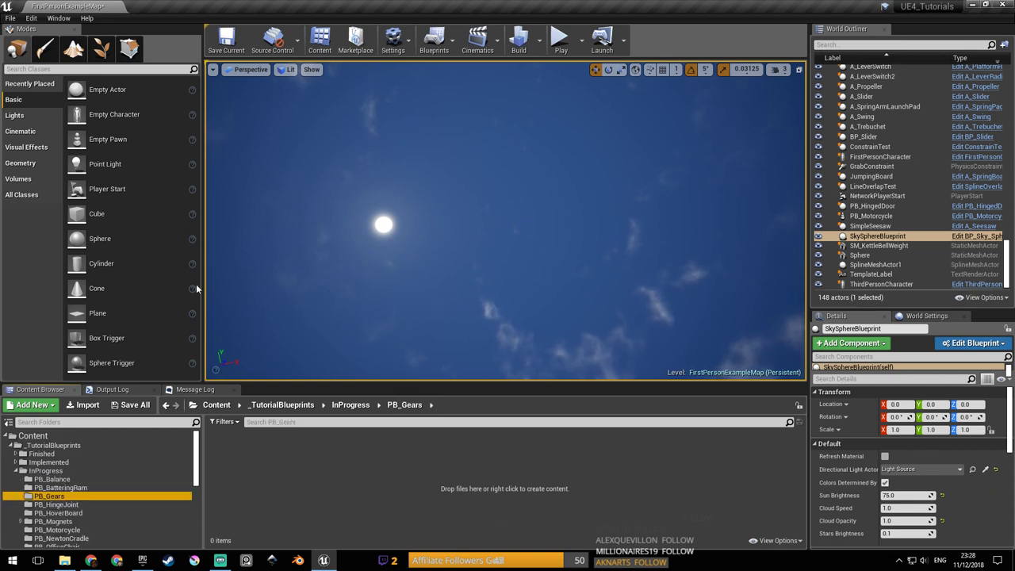
Open the Map_Rube_Goldberg level from the Rube_Goldberg folder, accepting the request to save FirstPersonExampleMap.
scroll(200, 493, "down", 4)
left_click(93, 500)
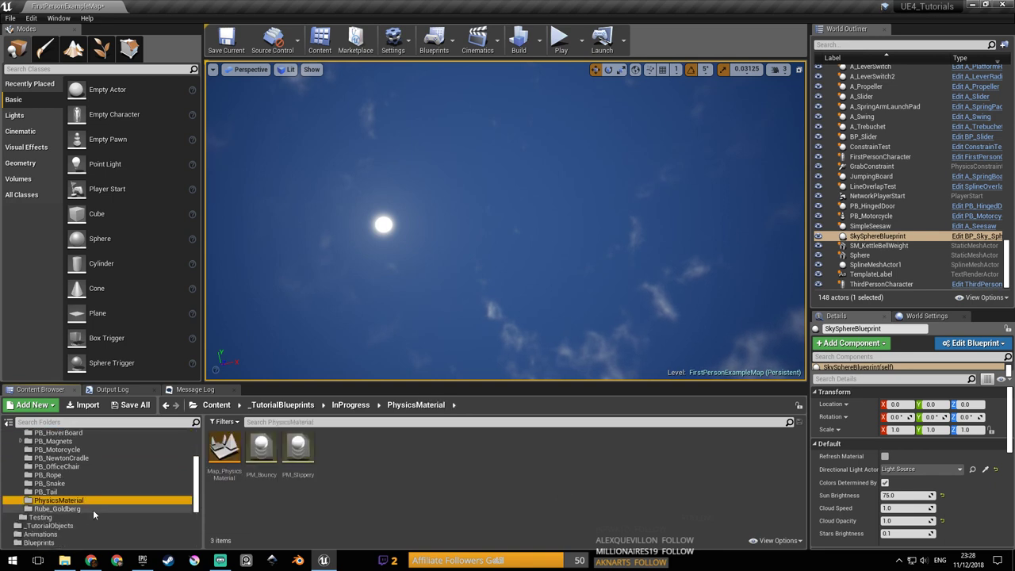
left_click(93, 509)
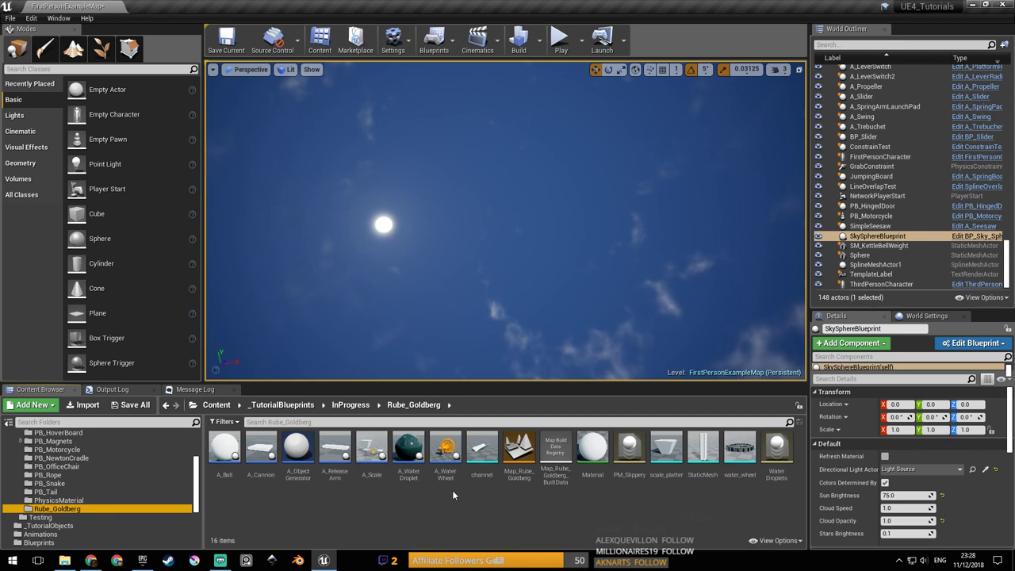
left_click(519, 454)
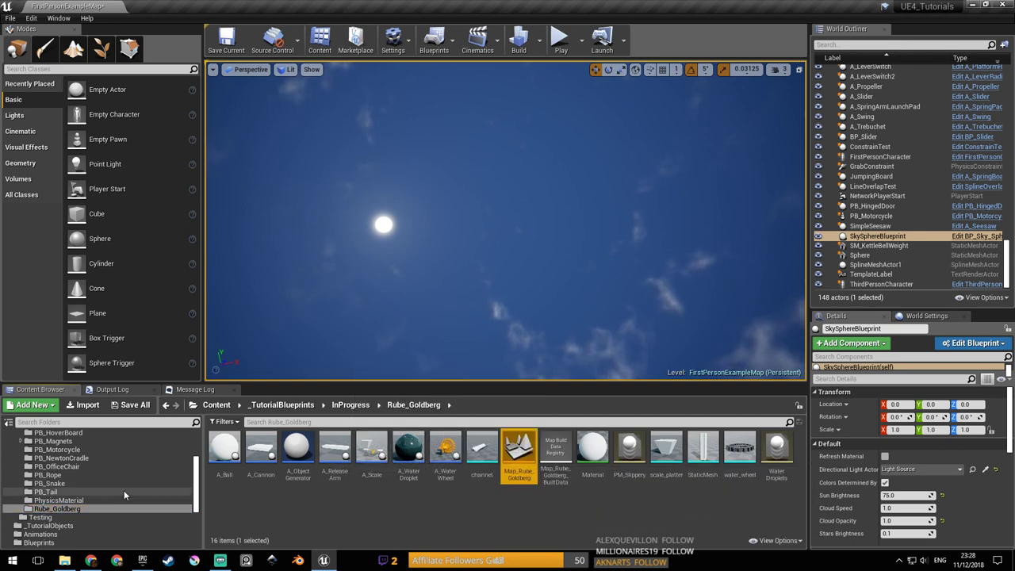
double_click(523, 447)
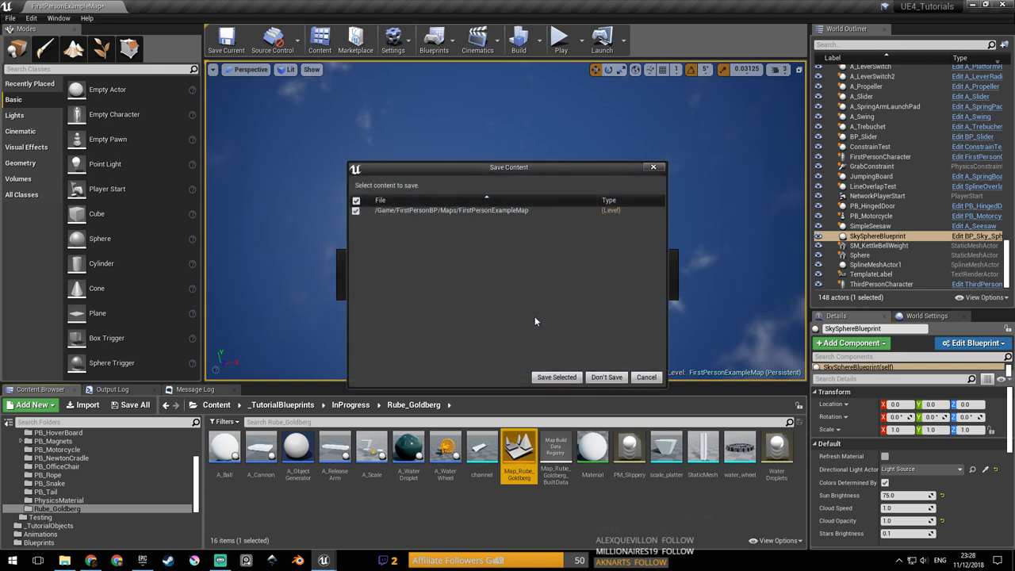
key("Return")
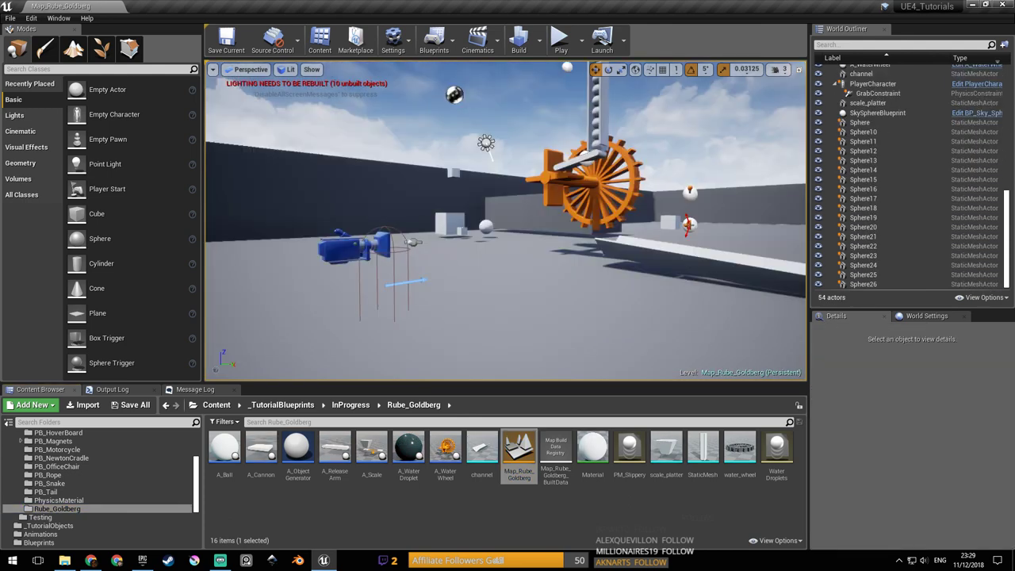
Copy the Map_Rube_Goldberg level asset from the Rube_Goldberg folder into the PB_Gears folder.
right_click_drag(506, 220, 579, 208)
left_click_drag(522, 456, 543, 471)
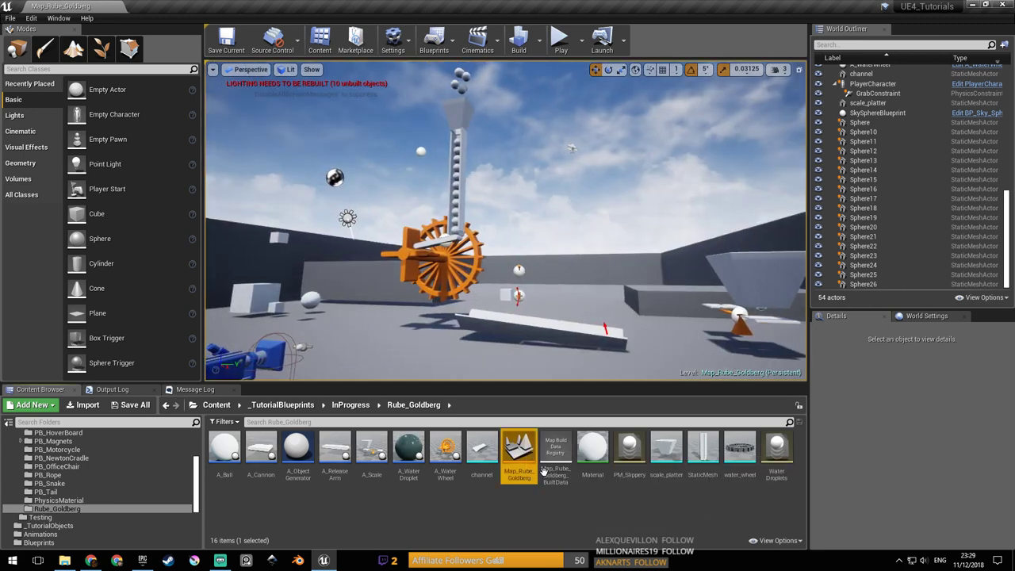
left_click(167, 499)
scroll(78, 477, "up", 2)
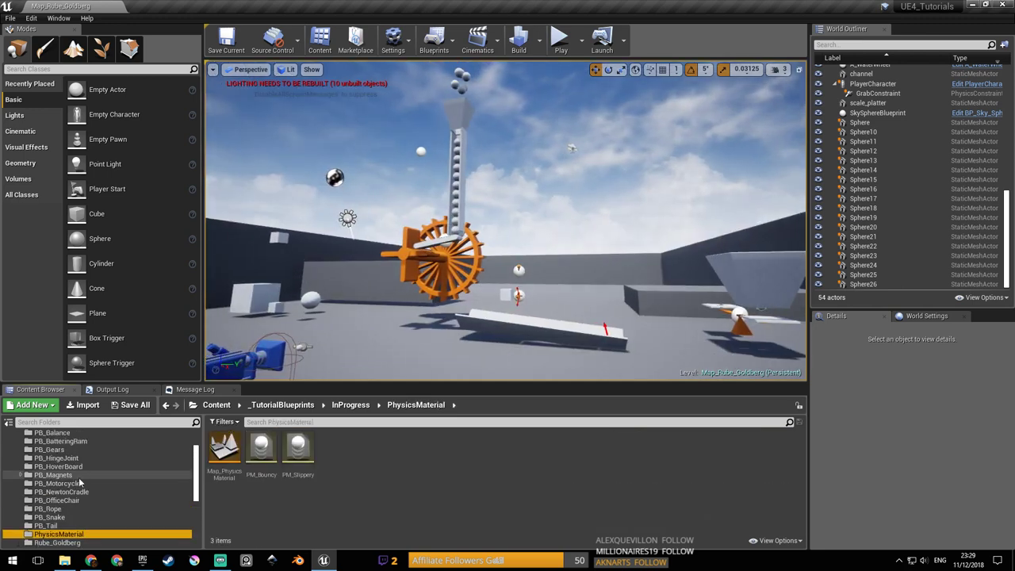
left_click(49, 450)
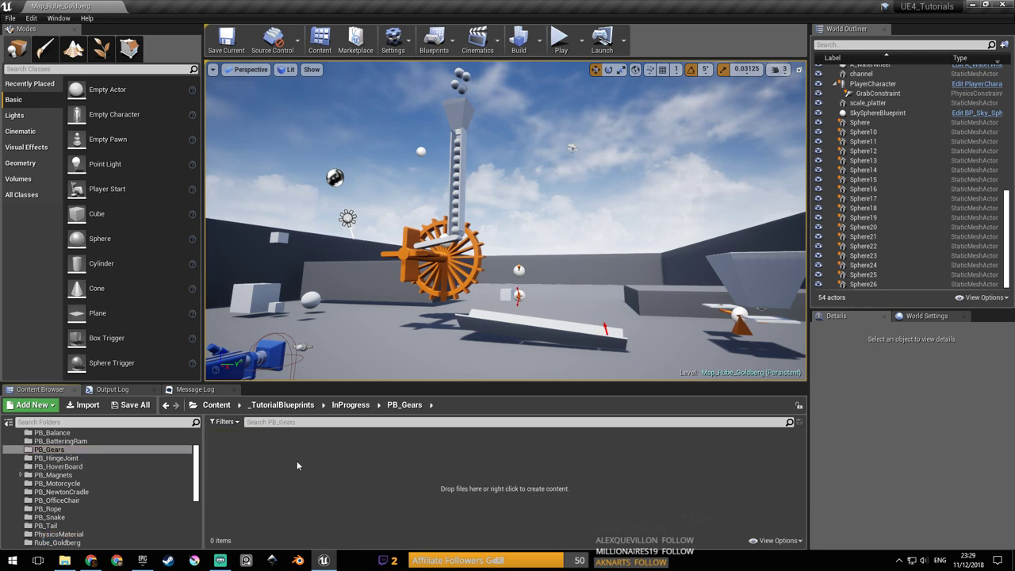
key("ctrl+v")
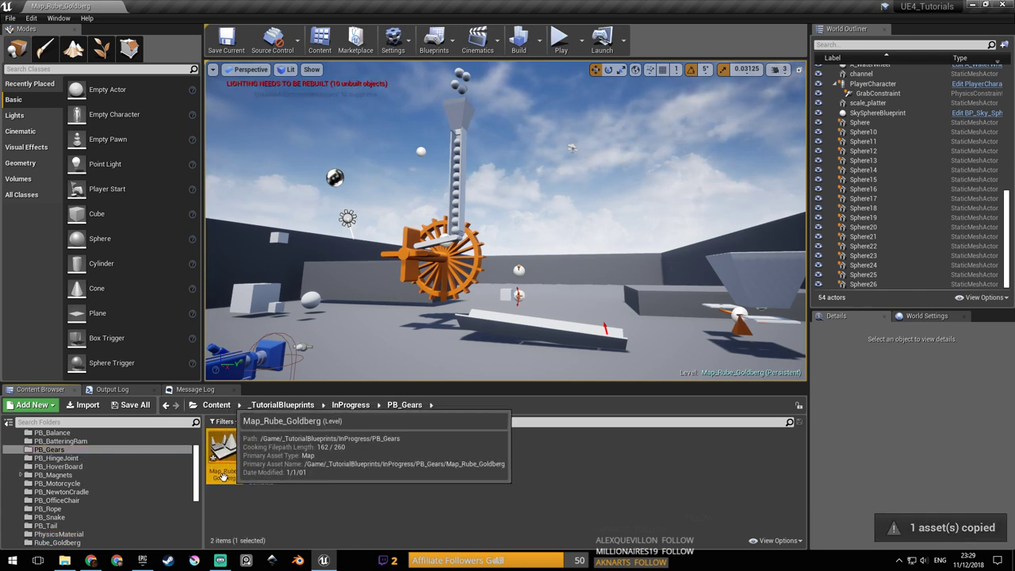
Rename the copied level asset in PB_Gears to Map_Gears.
key("F2")
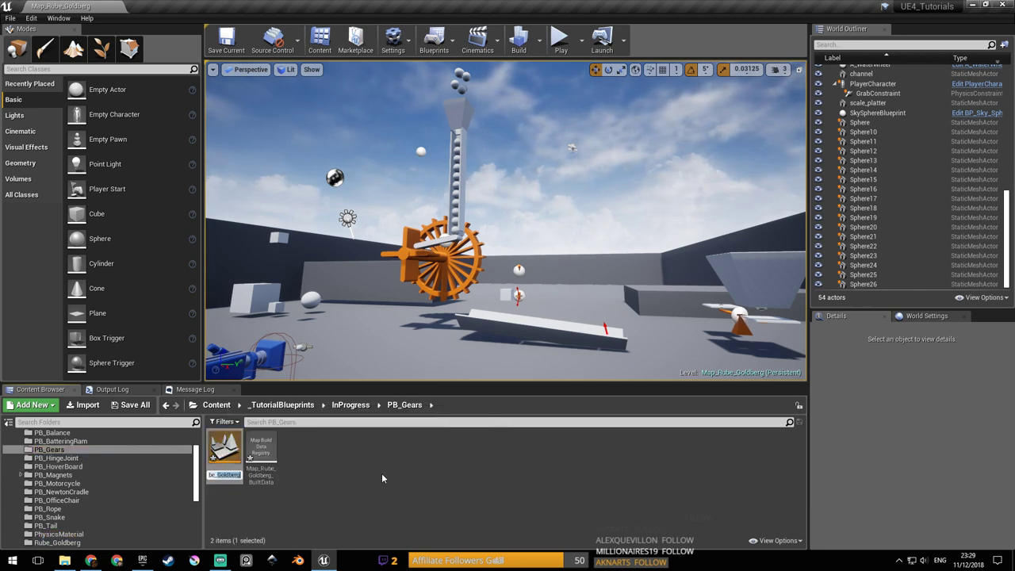
type("Map_")
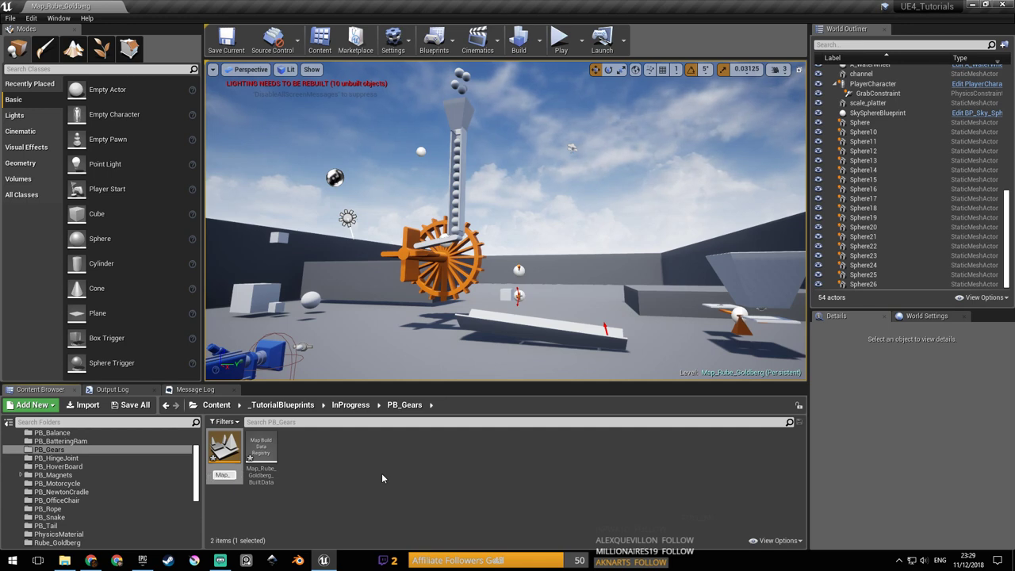
type("Gears")
key("Return")
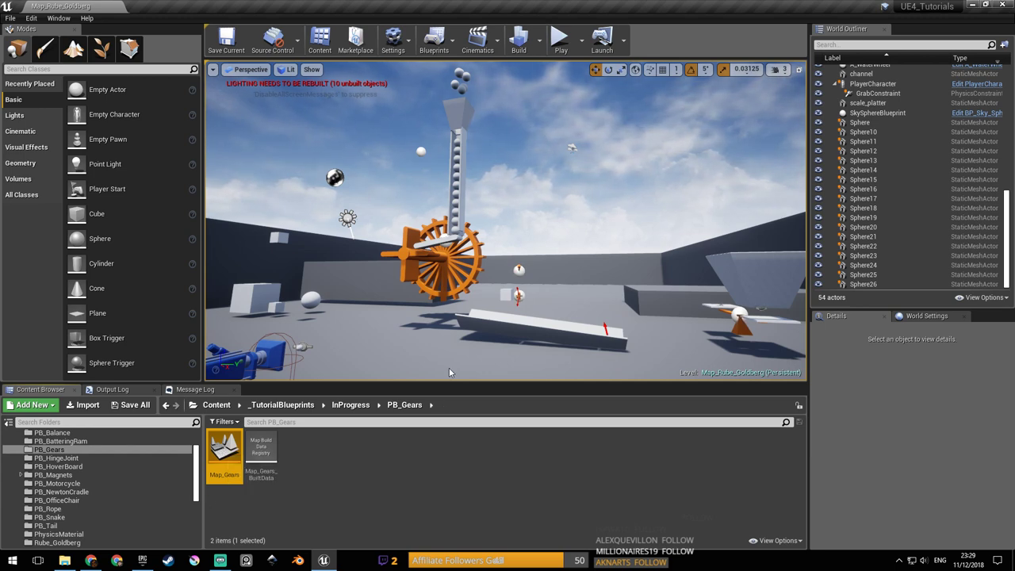
Examine the ball tower and water wheel in the open level from several angles.
right_click_drag(487, 265, 468, 236)
key("s")
key("w")
key("w")
left_click(511, 203)
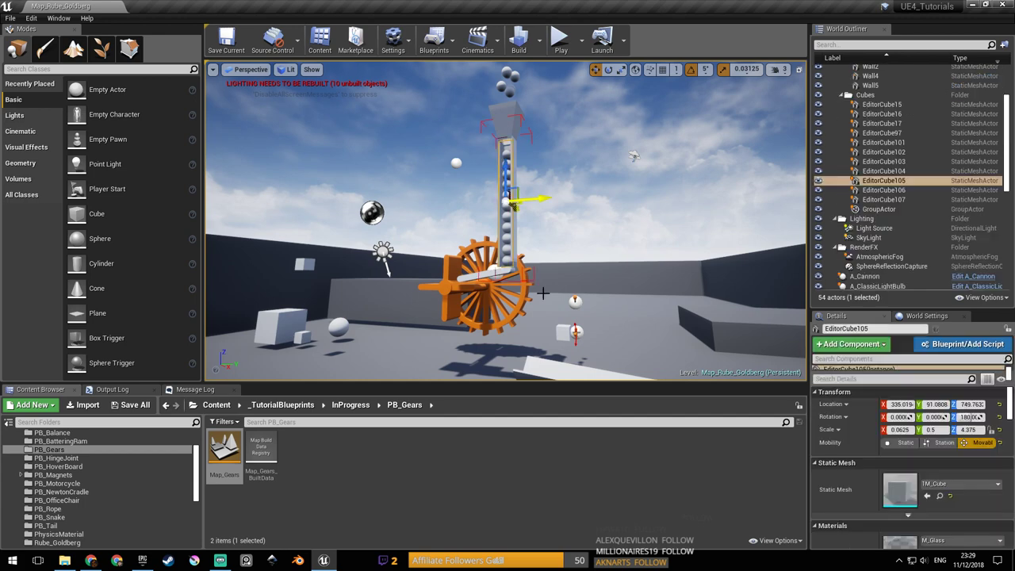
key("f")
key("s")
right_click_drag(511, 203, 278, 97)
key("d")
key("s")
Switch the level viewport from the perspective view to the orthographic top view.
left_click(284, 71)
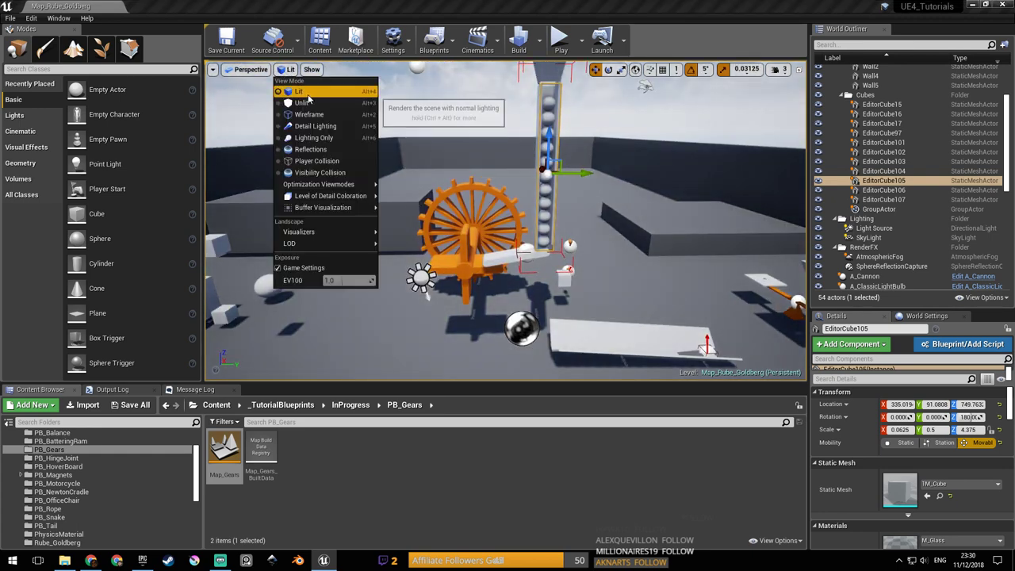
left_click(281, 74)
left_click(280, 74)
left_click(255, 71)
left_click(256, 71)
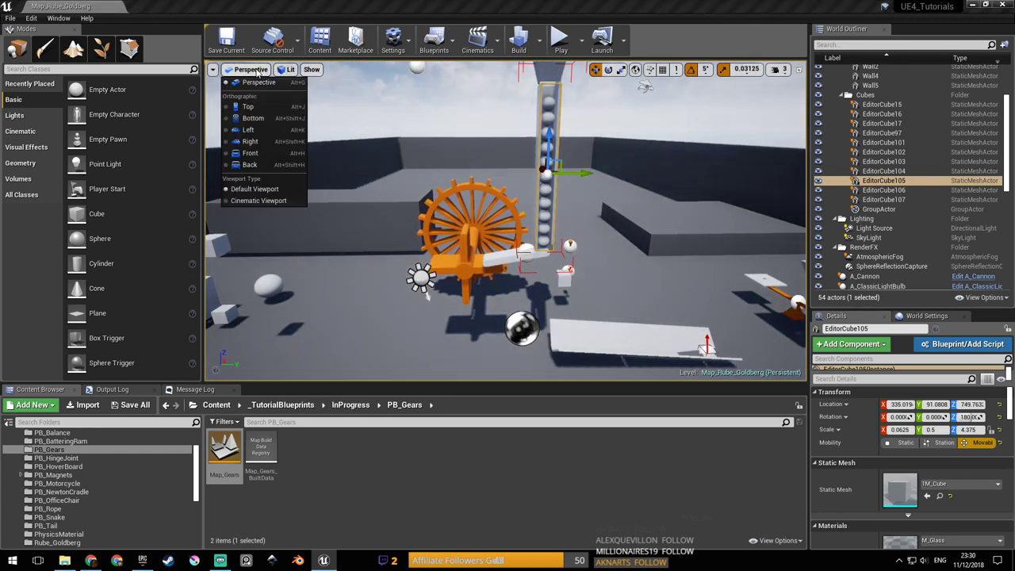
left_click(251, 107)
Examine from above how the water wheel, channel, ball tower and surrounding actors are laid out.
right_click_drag(483, 213, 483, 325)
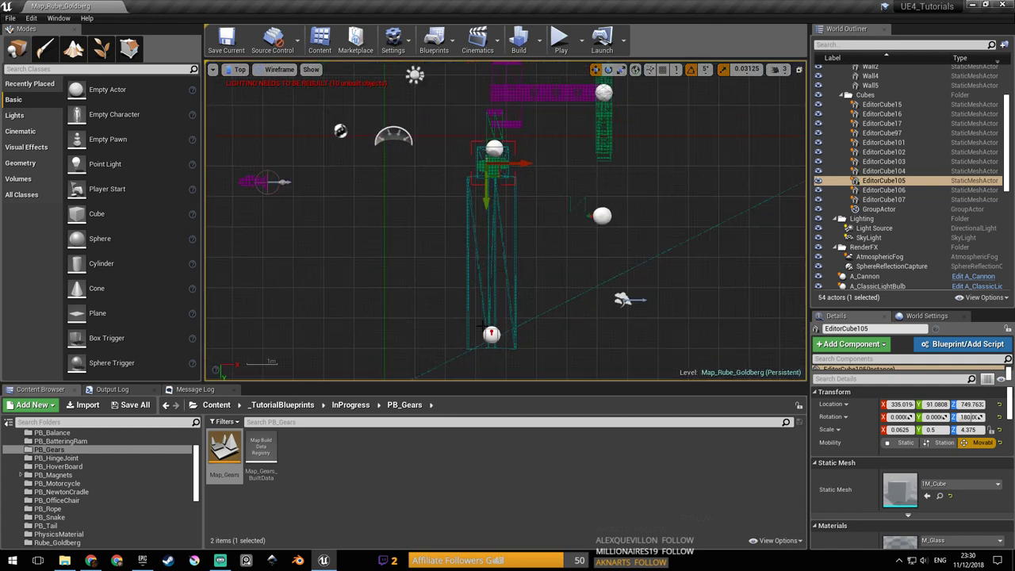
right_click_drag(494, 212, 518, 348)
scroll(518, 348, "up", 4)
scroll(510, 280, "down", 5)
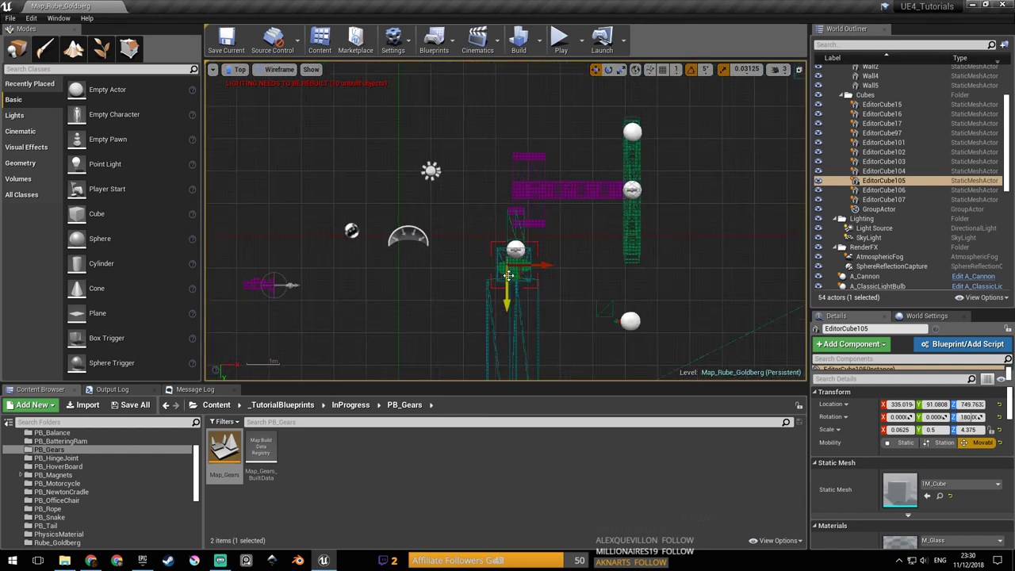
right_click_drag(536, 282, 520, 243)
scroll(515, 204, "down", 5)
left_click(587, 309)
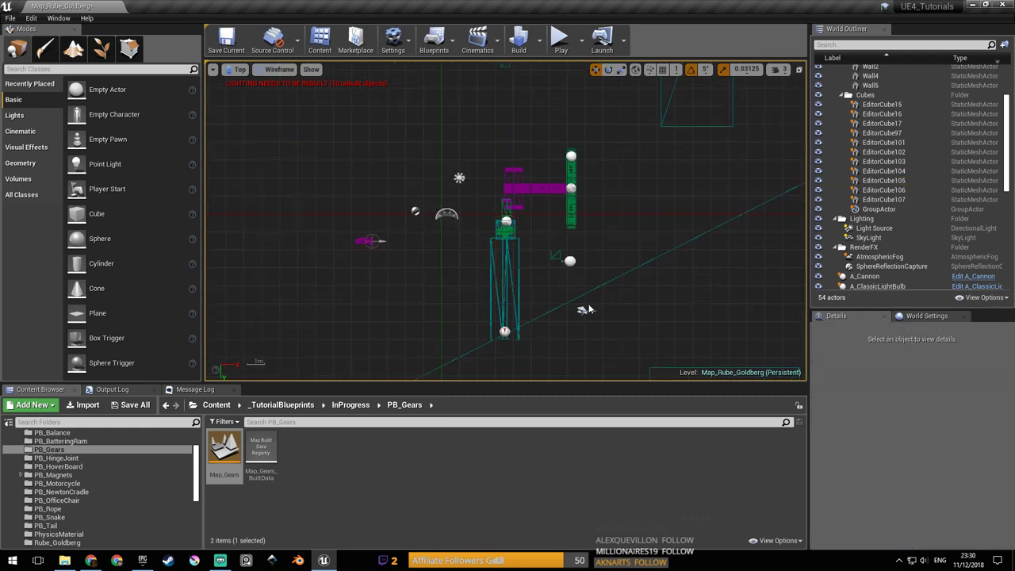
right_click_drag(572, 275, 558, 242)
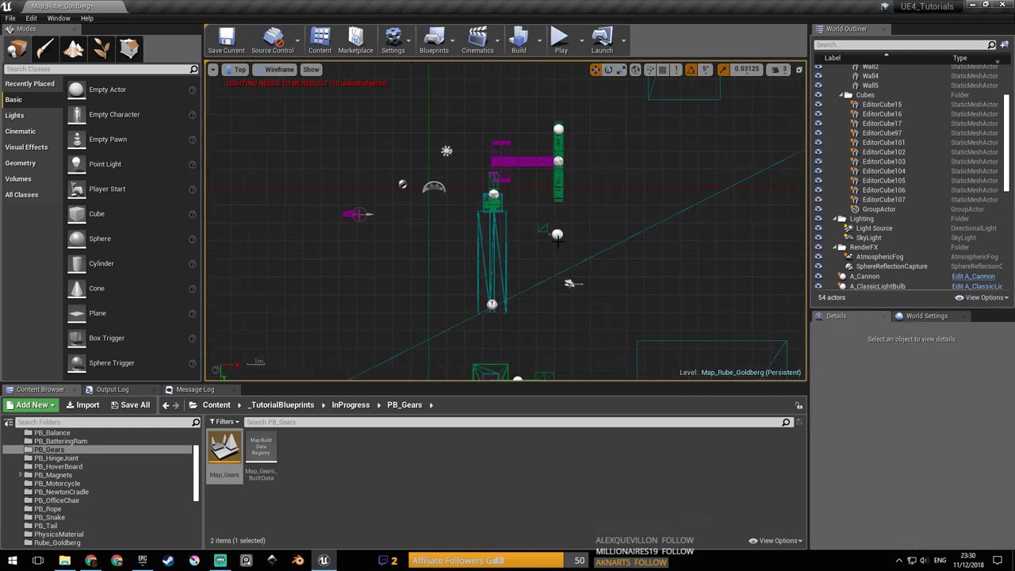
right_click_drag(524, 267, 548, 278)
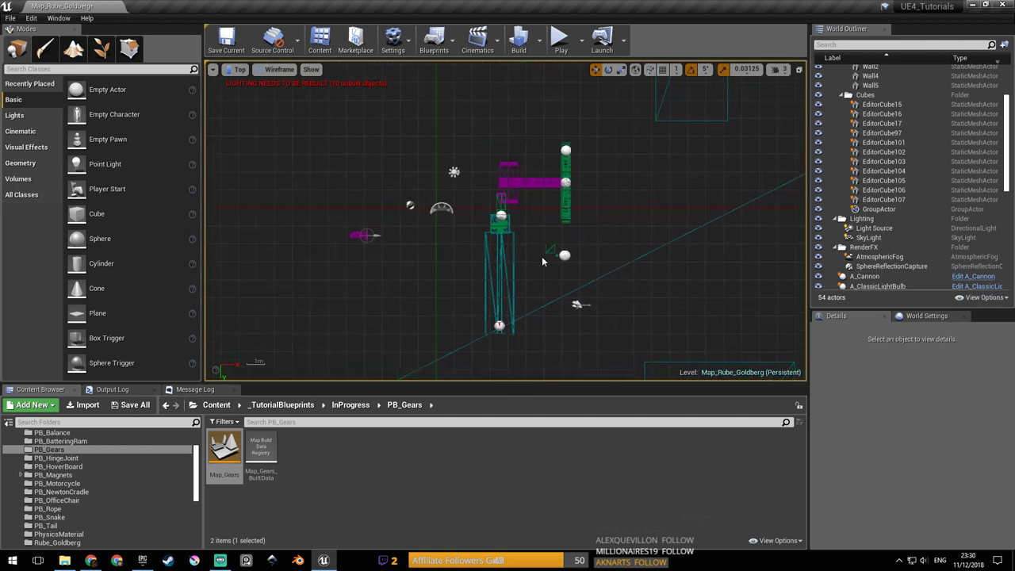
left_click(507, 193)
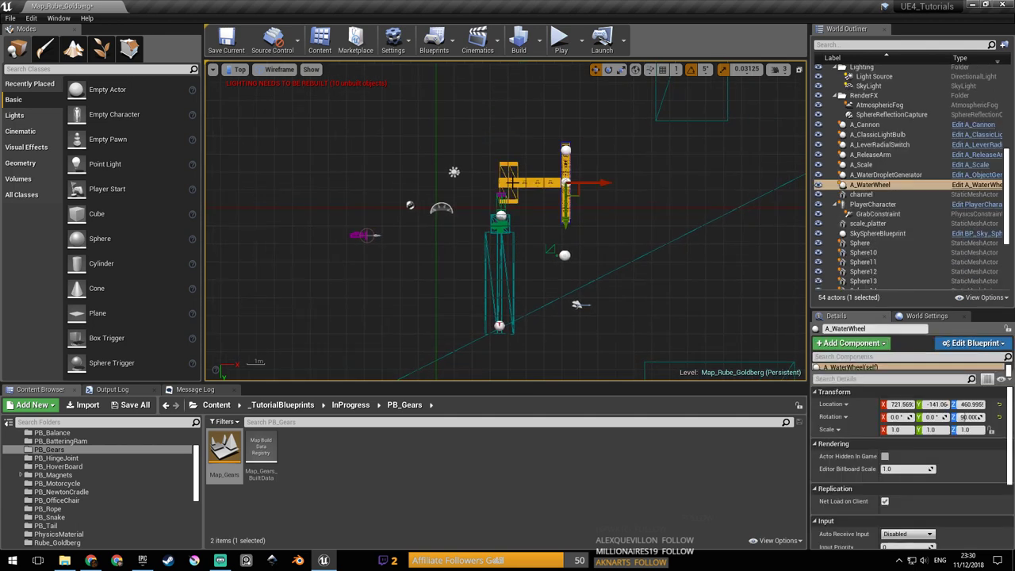
left_click(559, 336)
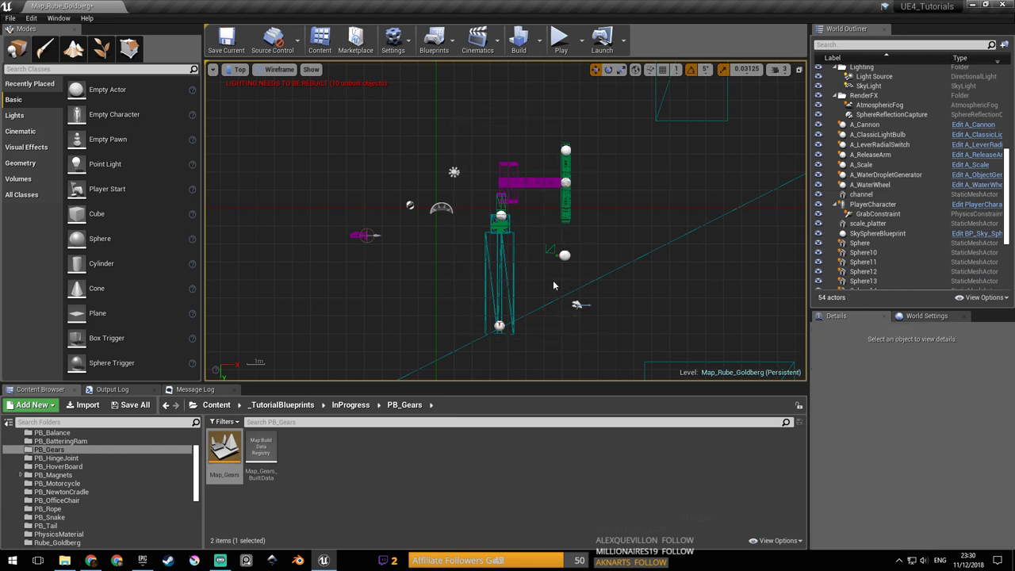
Delete the channel mesh, A_ReleaseArm and A_WaterWheel from the level.
left_click_drag(473, 117, 605, 315)
left_click(498, 260)
left_click(500, 195, "ctrl")
left_click(533, 184, "ctrl")
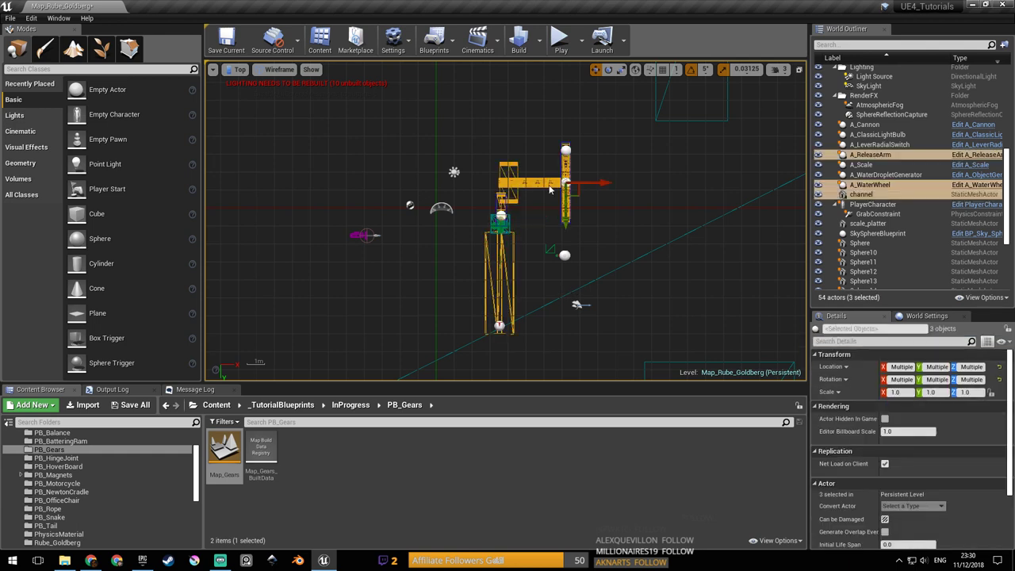
key("Delete")
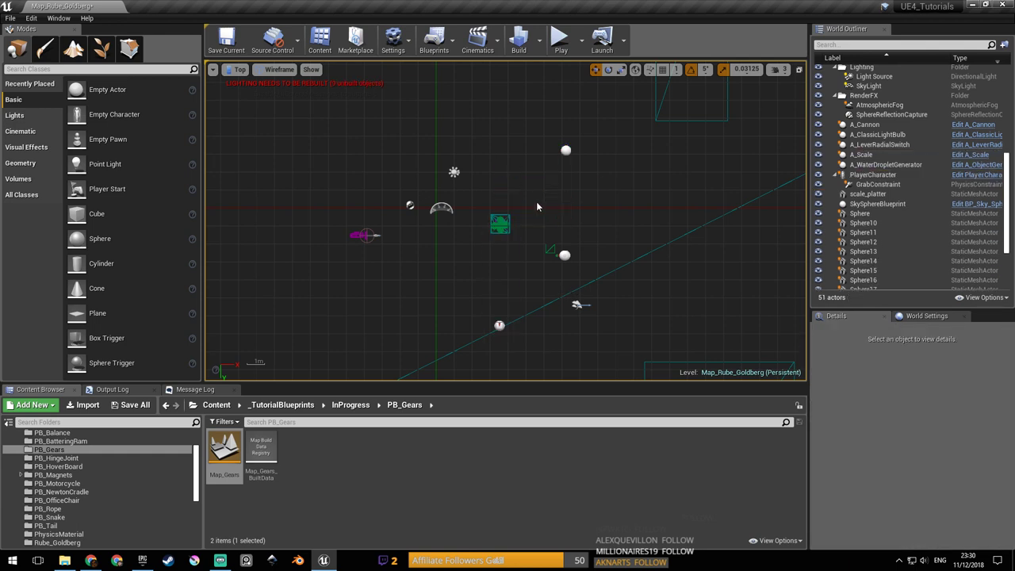
Delete the scale_platter mesh, the clustered tower spheres and cubes, and the PlayerCharacter actor.
left_click(502, 219)
key("Delete")
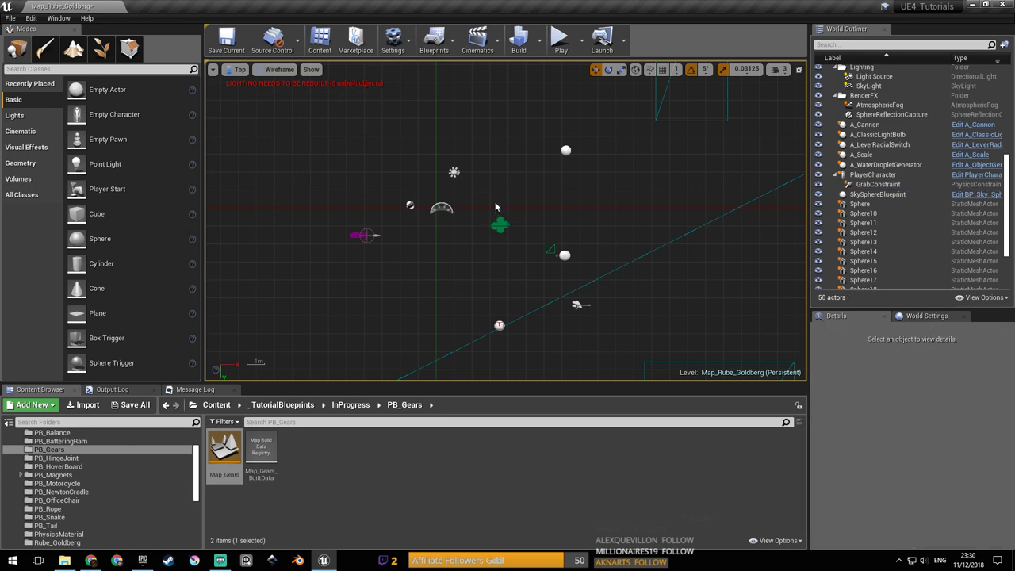
key("ctrl+a")
key("Delete")
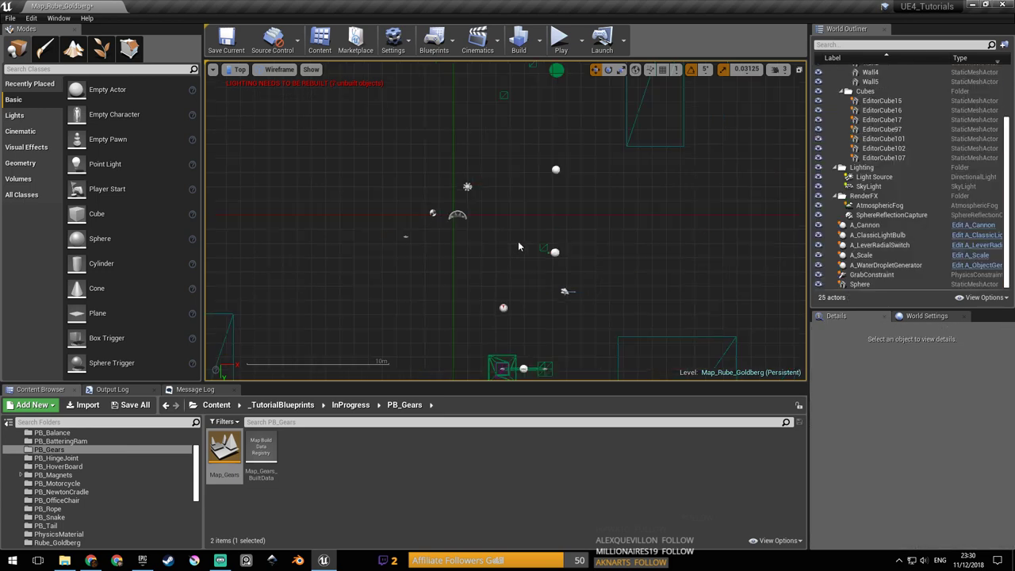
Delete the A_Scale actor and accept breaking its reference from A_LeverRadialSwitch.
scroll(519, 247, "down", 5)
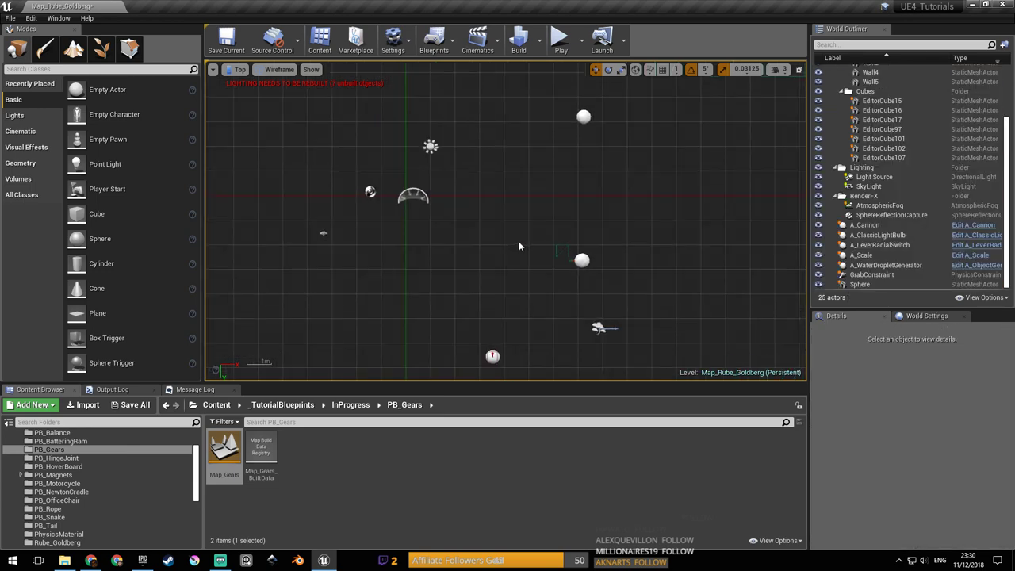
scroll(519, 243, "down", 2)
right_click_drag(532, 282, 528, 149)
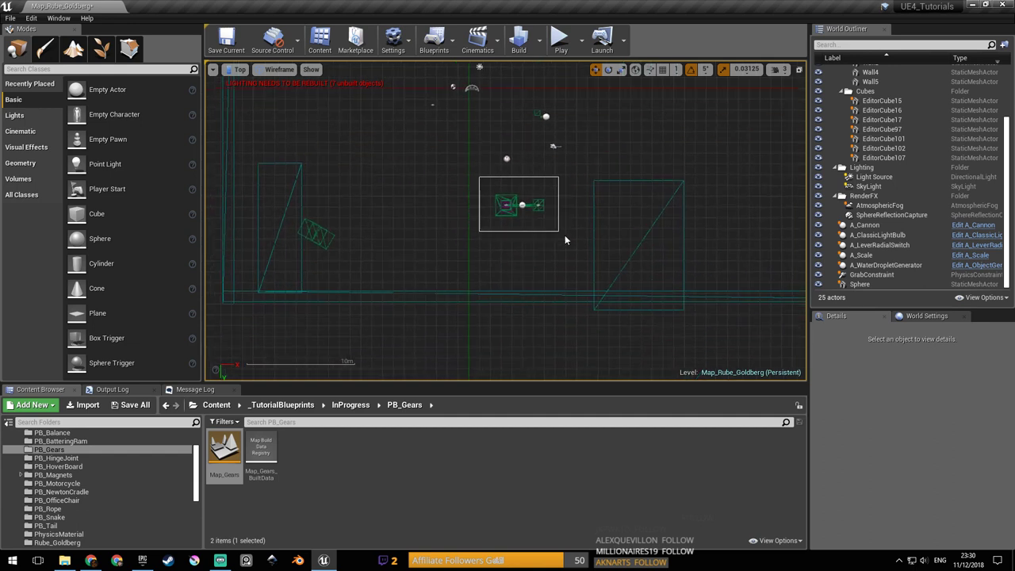
left_click_drag(565, 236, 563, 238)
key("Delete")
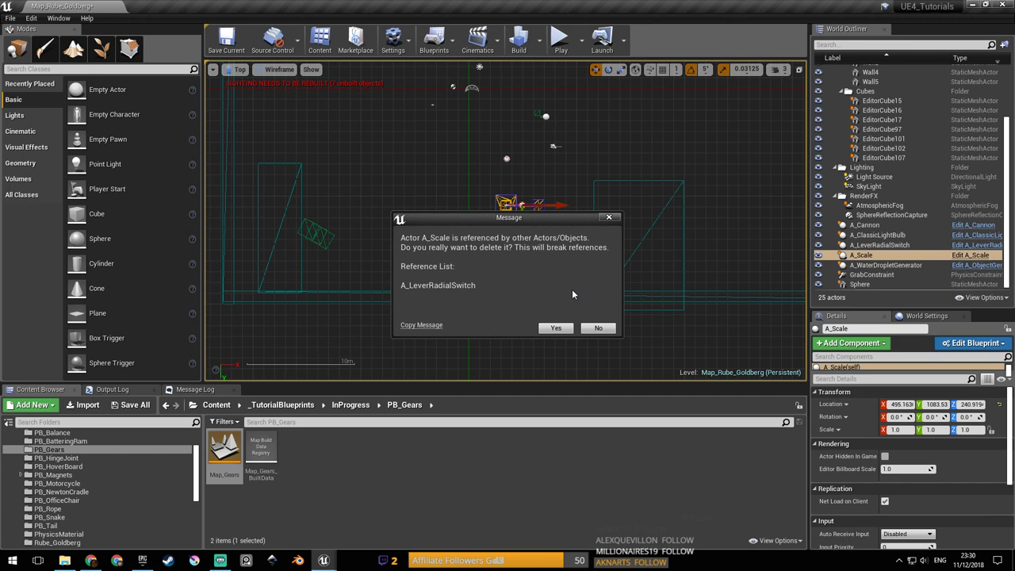
left_click(556, 327)
Delete the overlapping rotated cubes EditorCube15 and EditorCube17 beside the tall wall block.
right_click_drag(555, 168, 573, 271)
right_click_drag(505, 152, 507, 154)
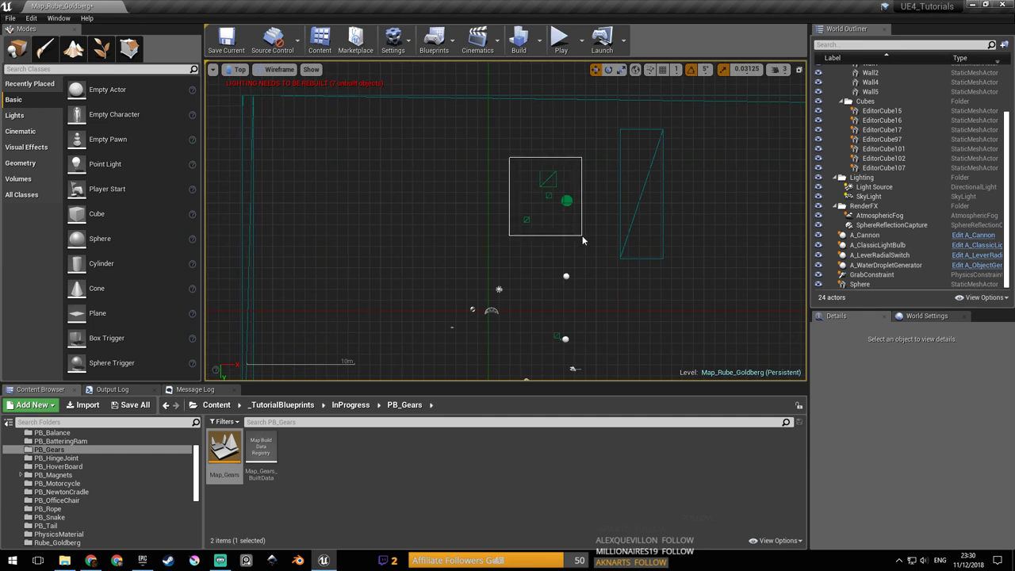
left_click_drag(578, 230, 579, 230)
right_click_drag(571, 251, 549, 124)
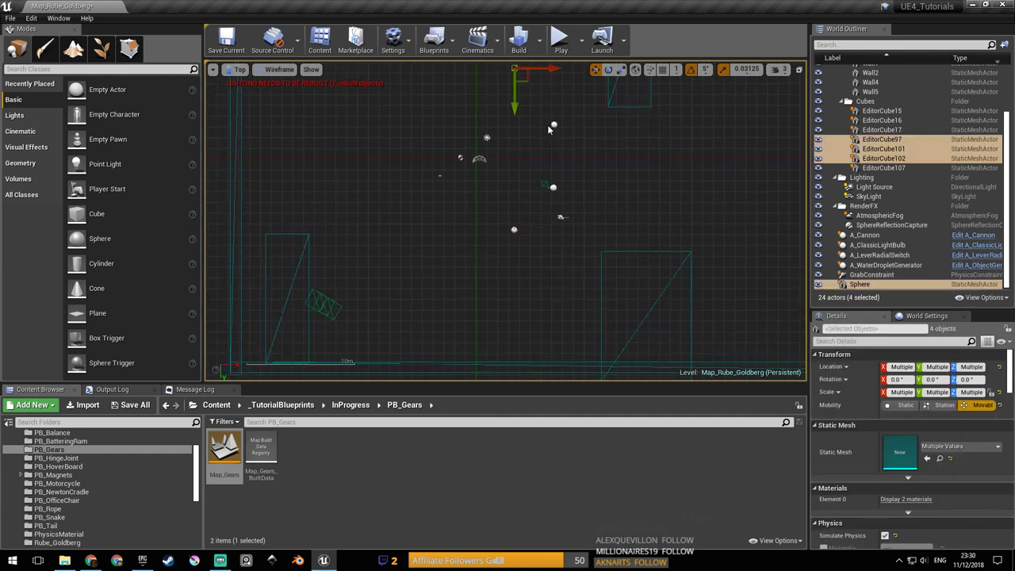
right_click_drag(497, 152, 513, 181)
scroll(511, 183, "up", 3)
right_click_drag(407, 307, 595, 146)
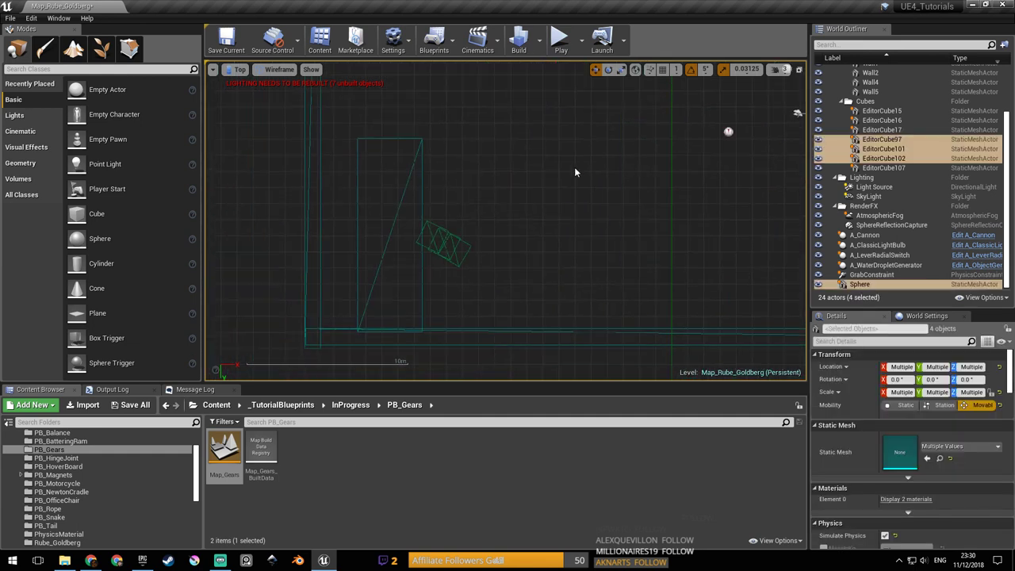
left_click_drag(451, 229, 470, 290)
key("Delete")
right_click_drag(412, 202, 396, 235)
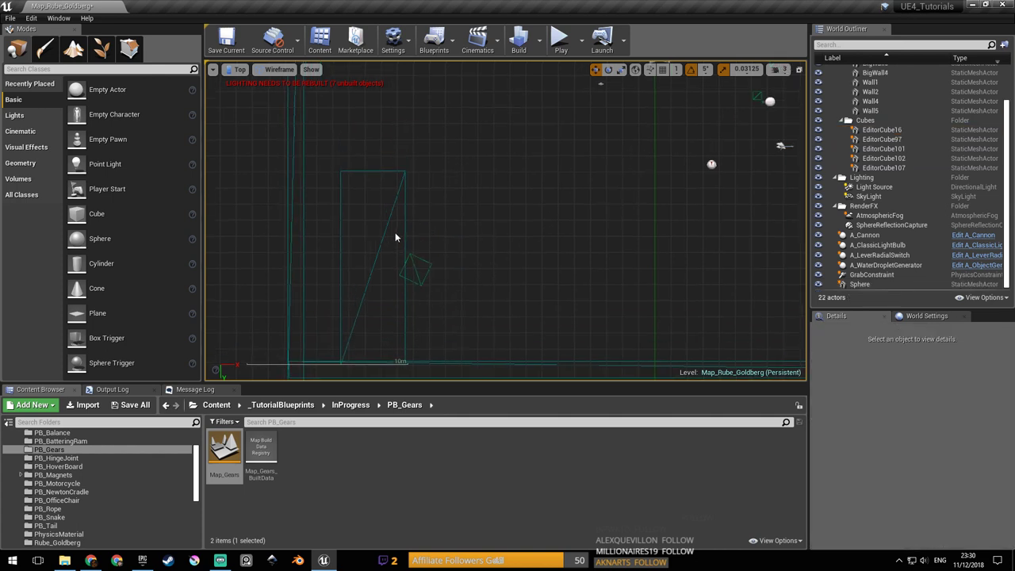
Delete the small EditorCube107 cube from the level.
right_click_drag(654, 161, 424, 313)
scroll(458, 296, "up", 5)
left_click(593, 227)
key("Delete")
Delete A_ClassicLightBulb and A_LeverRadialSwitch, accepting the broken reference between them.
scroll(542, 262, "up", 5)
scroll(543, 260, "down", 5)
left_click_drag(507, 205, 594, 270)
key("Delete")
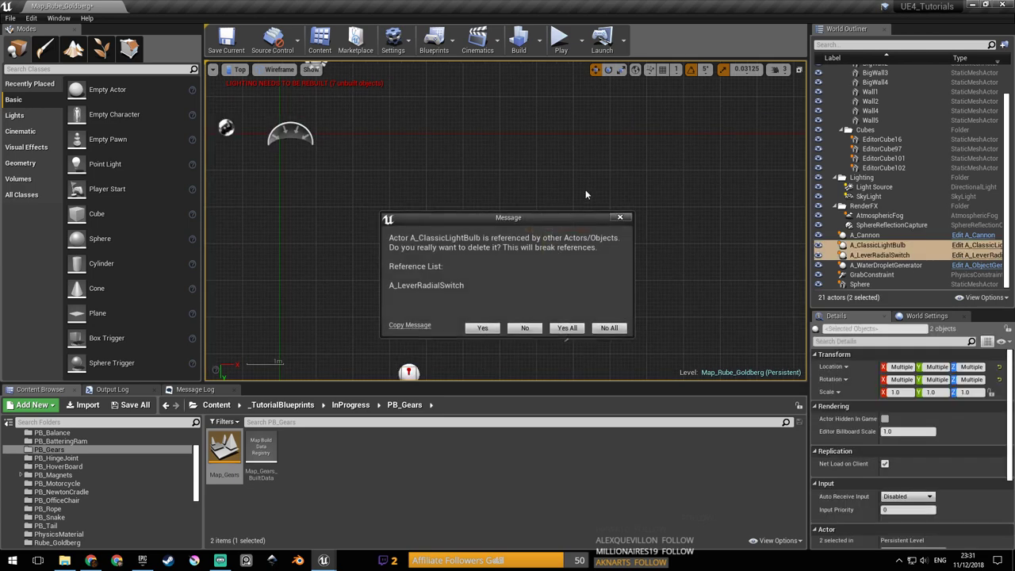
left_click(488, 332)
right_click_drag(488, 332, 609, 142)
Delete the A_Cannon and A_WaterDropletGenerator actors and save the level.
left_click_drag(512, 126, 584, 261)
key("Delete")
right_click_drag(565, 126, 562, 412)
right_click_drag(505, 183, 415, 263)
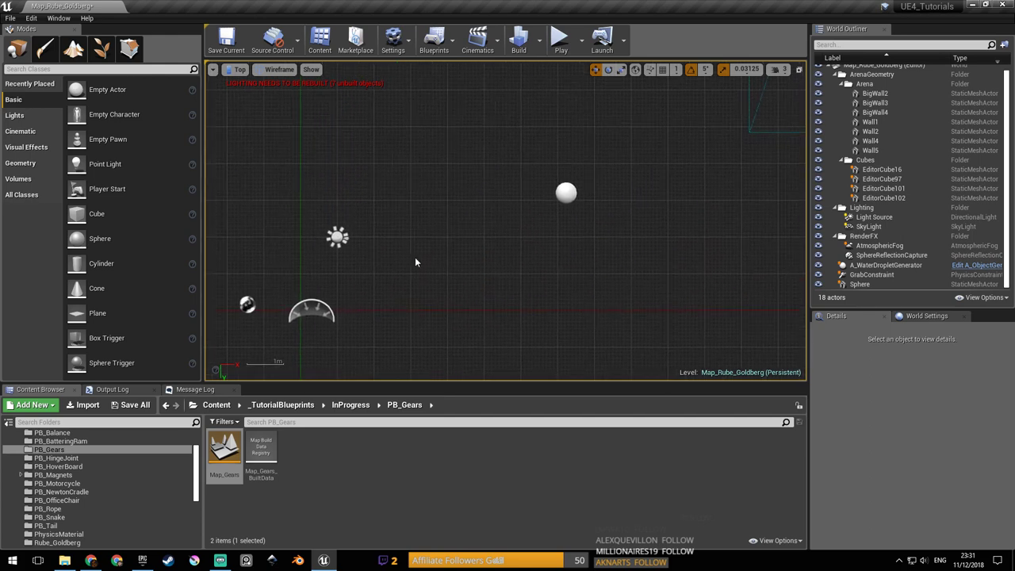
key("ctrl+s")
left_click(566, 194)
key("Delete")
right_click_drag(587, 200, 581, 181)
key("ctrl+s")
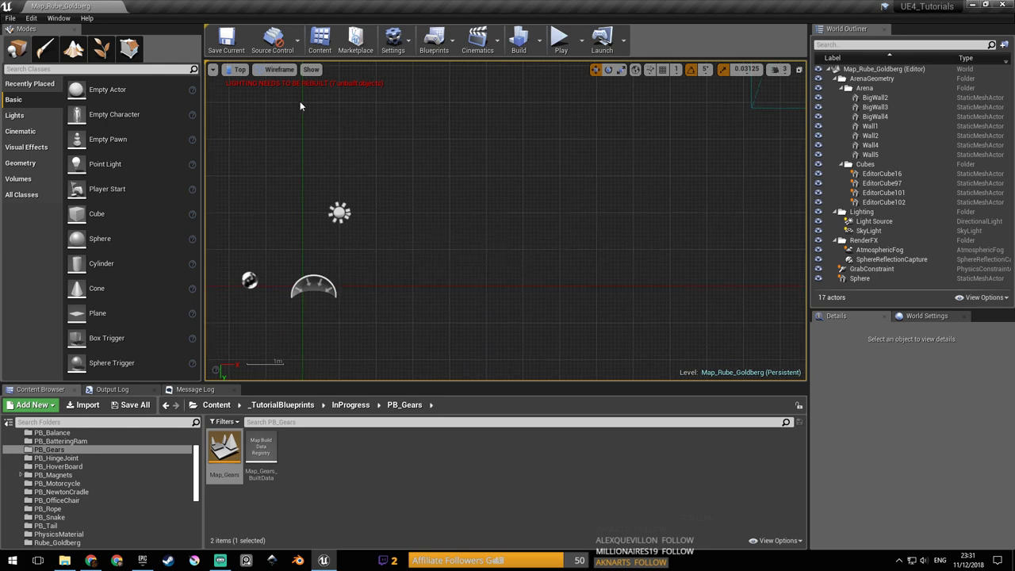
Switch the viewport to the perspective view and look over the remaining walls and cubes in the arena.
left_click(236, 69)
left_click(254, 82)
right_click_drag(506, 222, 527, 333)
key("w")
key("w")
key("w")
right_click_drag(388, 112, 619, 201)
key("w")
Duplicate BigWall3 downward to about Z -105 and slide the copy along Y to about 468.
left_click(482, 198)
right_click_drag(483, 198, 461, 198)
key("w")
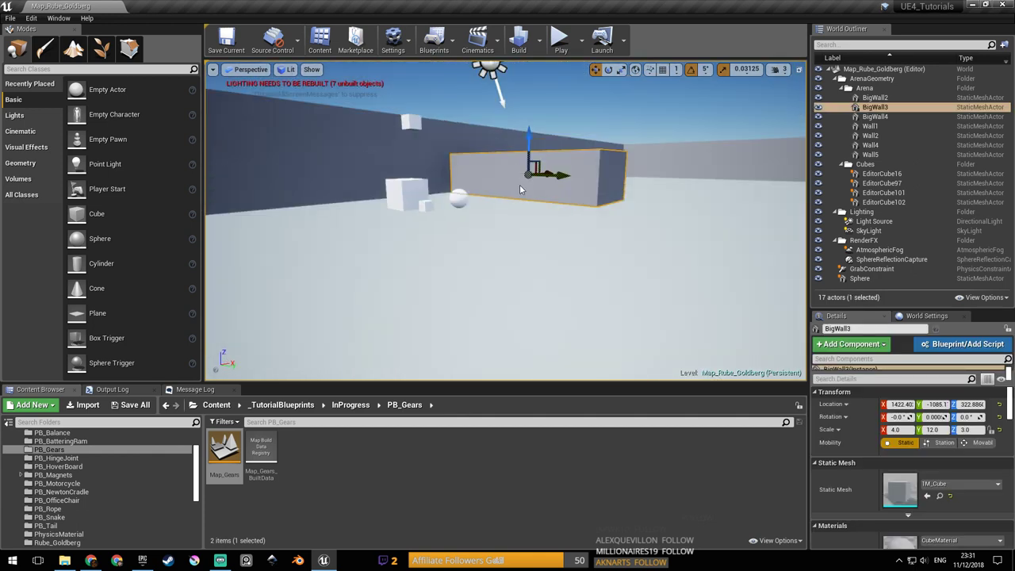
left_click_drag(528, 137, 529, 211, "alt")
mouse_move(528, 211)
right_mouse_down()
mouse_move(568, 218)
mouse_move(573, 258)
mouse_move(527, 229)
right_mouse_up()
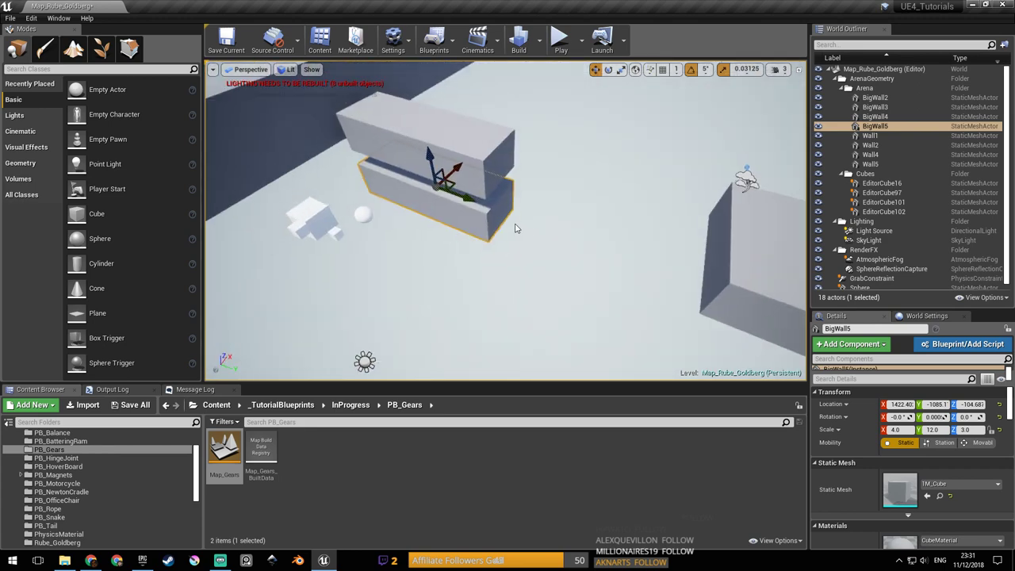
left_click_drag(468, 199, 668, 259)
right_click_drag(668, 259, 698, 257)
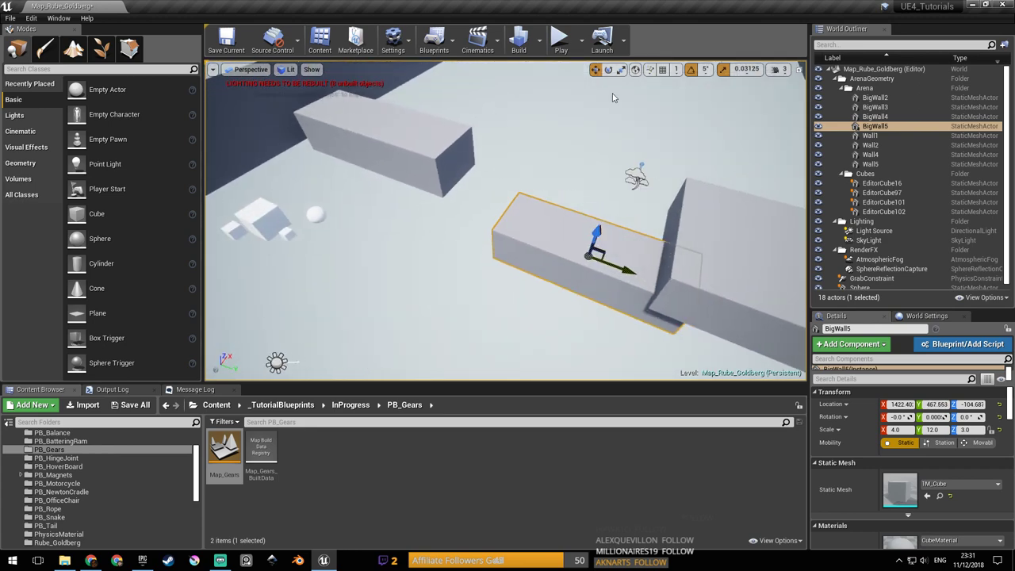
Scale the duplicated wall into a floor slab, about 128 in X and 65 in Y, and save the level.
left_click(621, 70)
right_click_drag(595, 232, 595, 232)
left_click_drag(595, 232, 666, 207)
left_click_drag(595, 271, 660, 298)
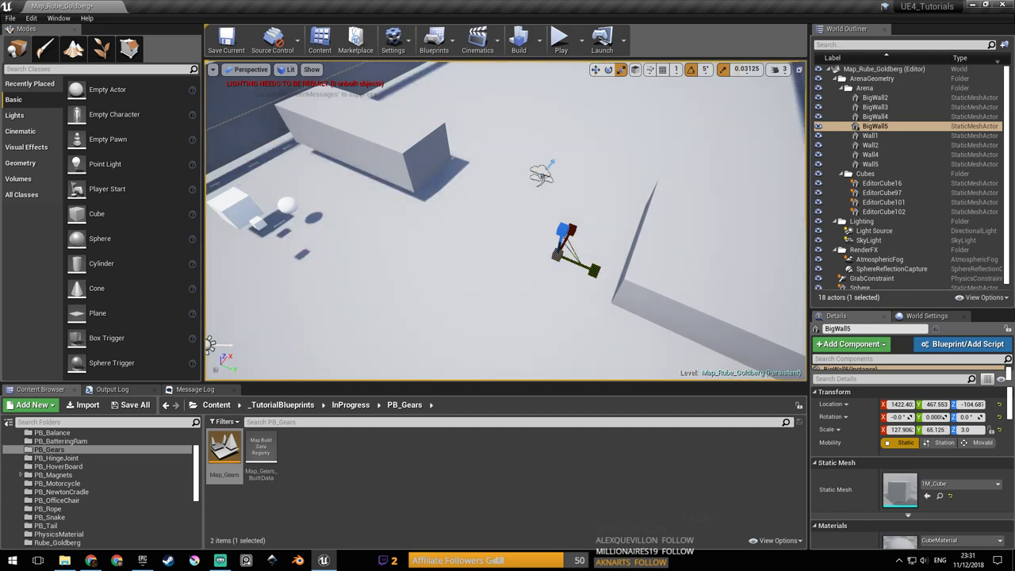
key("ctrl+s")
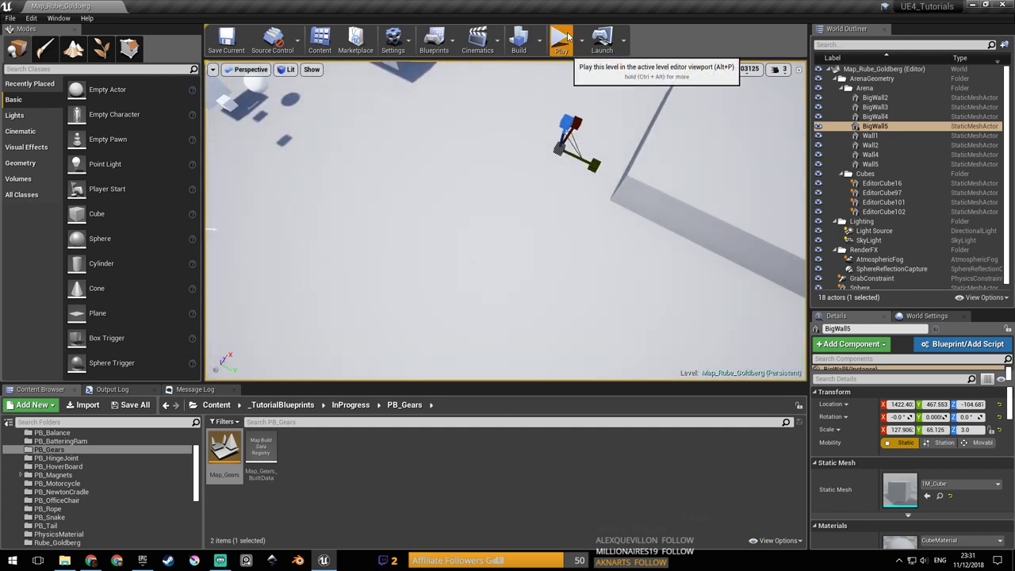
Play-test the level briefly, stop it, and raise the BigWall5 floor slab to about Z 25.
left_click(561, 38)
key("w")
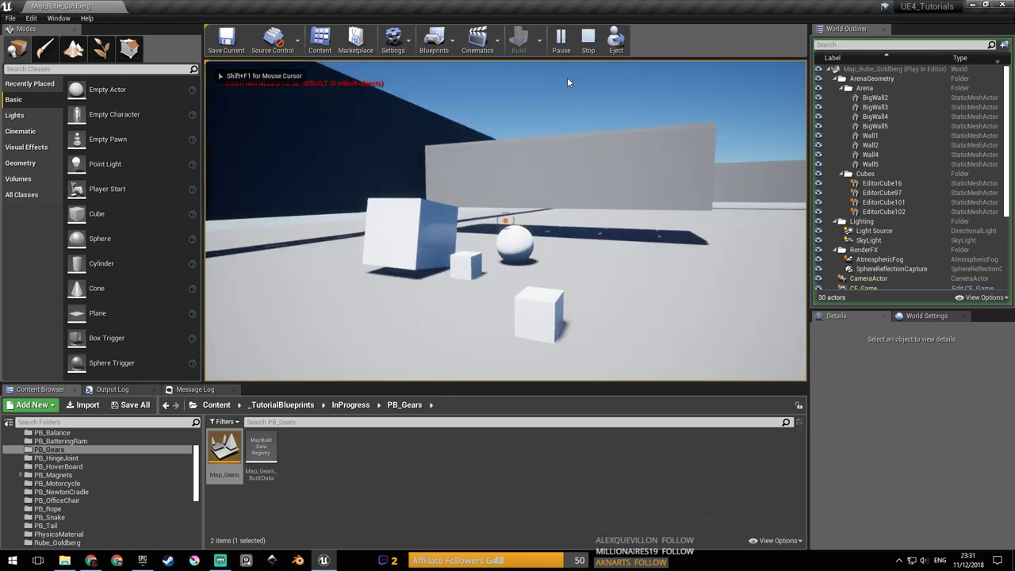
key("Escape")
right_click_drag(505, 221, 579, 194)
left_click(506, 221)
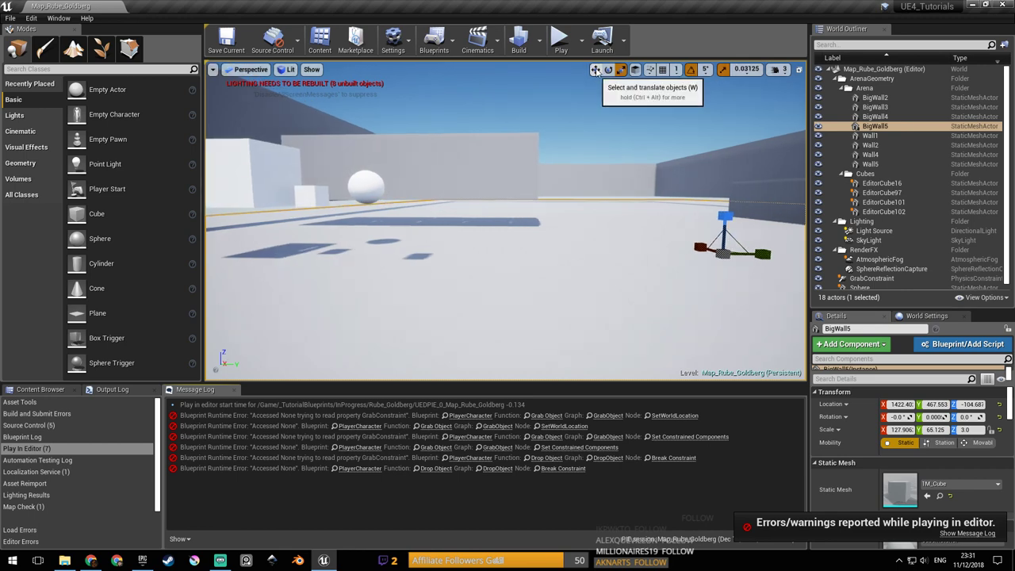
left_click_drag(724, 216, 726, 190)
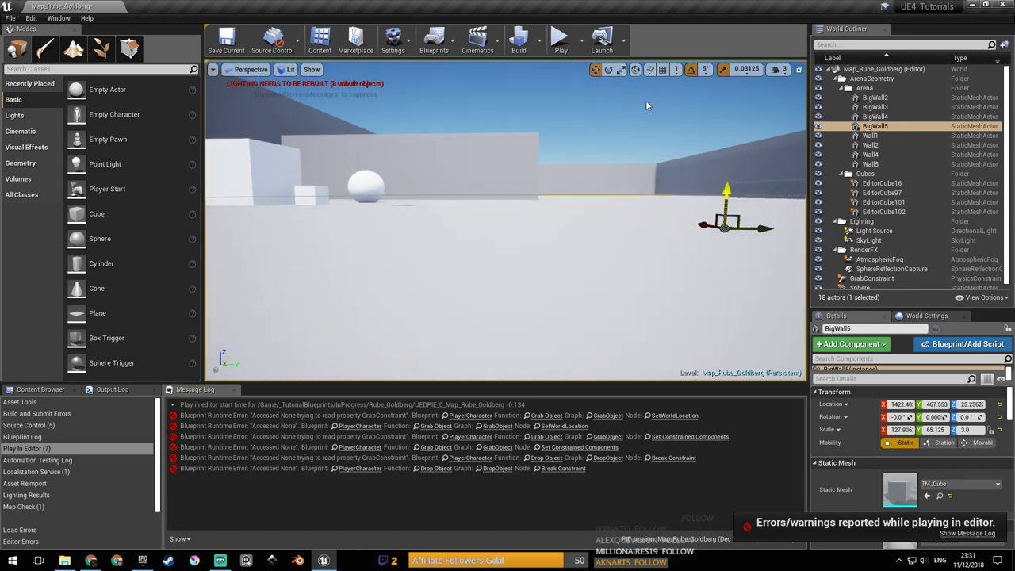
Play the level again, try grabbing the cubes and sphere on the raised floor, and stop the session.
left_click(561, 39)
key("w")
left_click(506, 221)
left_click(505, 221)
left_click(506, 221)
key("s")
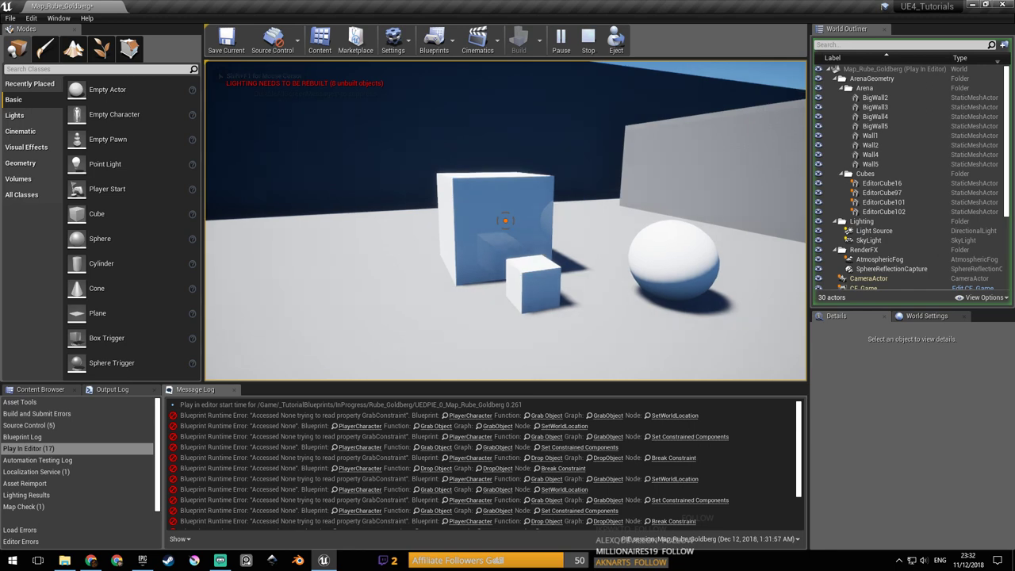
key("shift+F1")
key("Escape")
Select and inspect the GrabConstraint actor, then briefly play and stop the level.
right_click_drag(394, 154, 127, 185)
right_click_drag(389, 313, 411, 167)
left_click(570, 254)
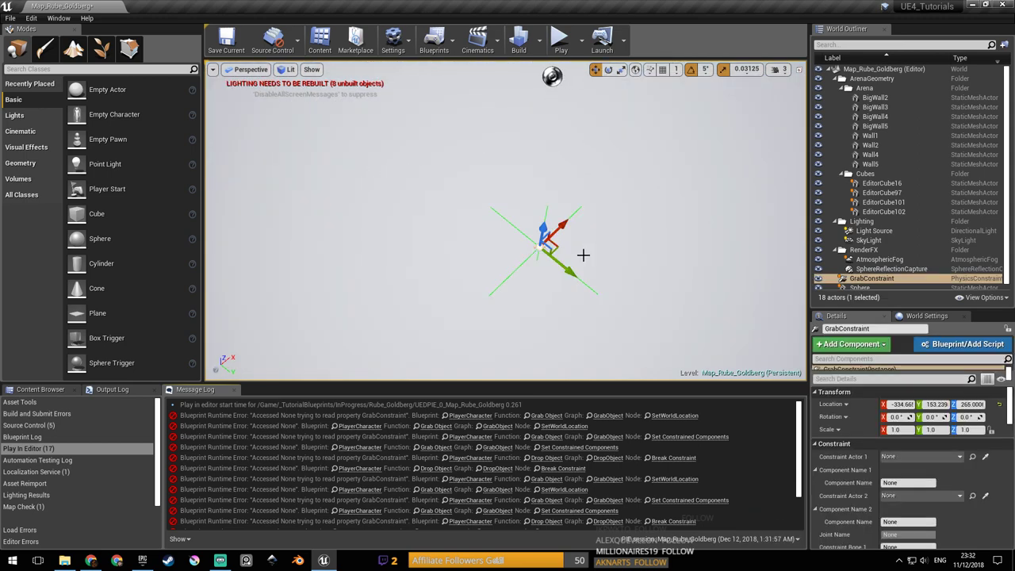
right_click_drag(576, 209, 638, 177)
right_click_drag(576, 182, 576, 151)
key("f")
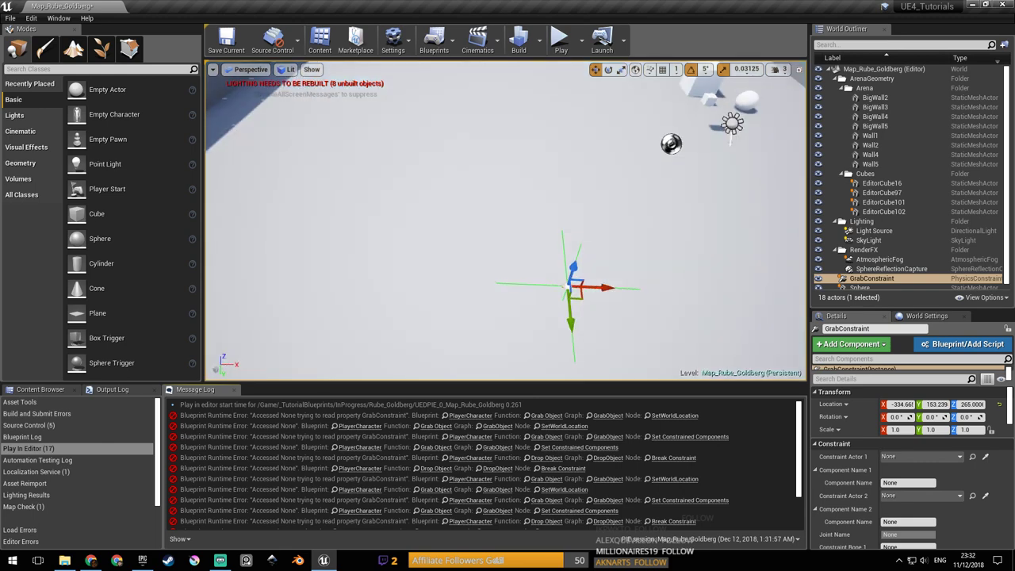
key("alt+p")
key("Escape")
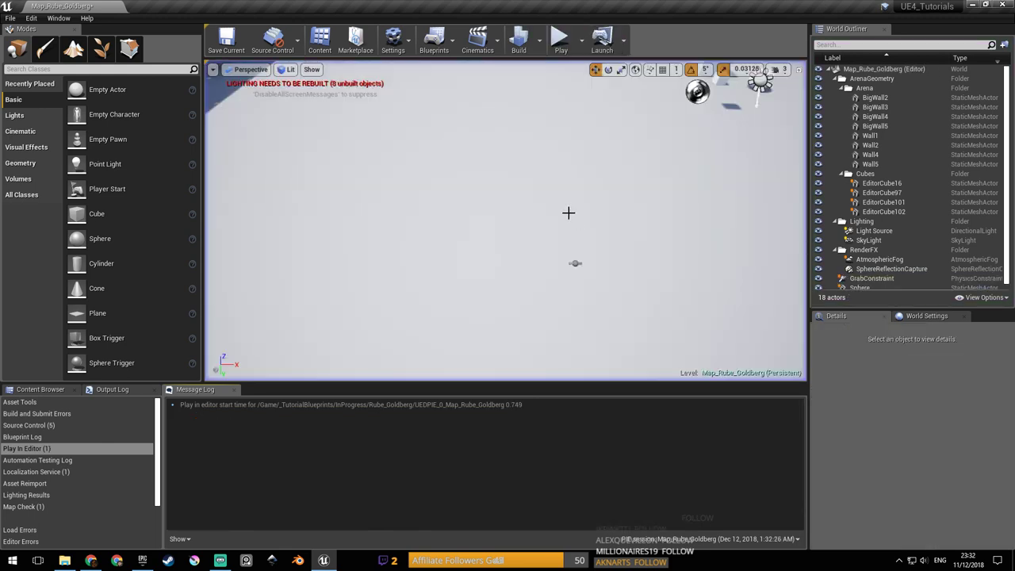
right_click_drag(568, 213, 580, 253)
right_click_drag(509, 110, 565, 98)
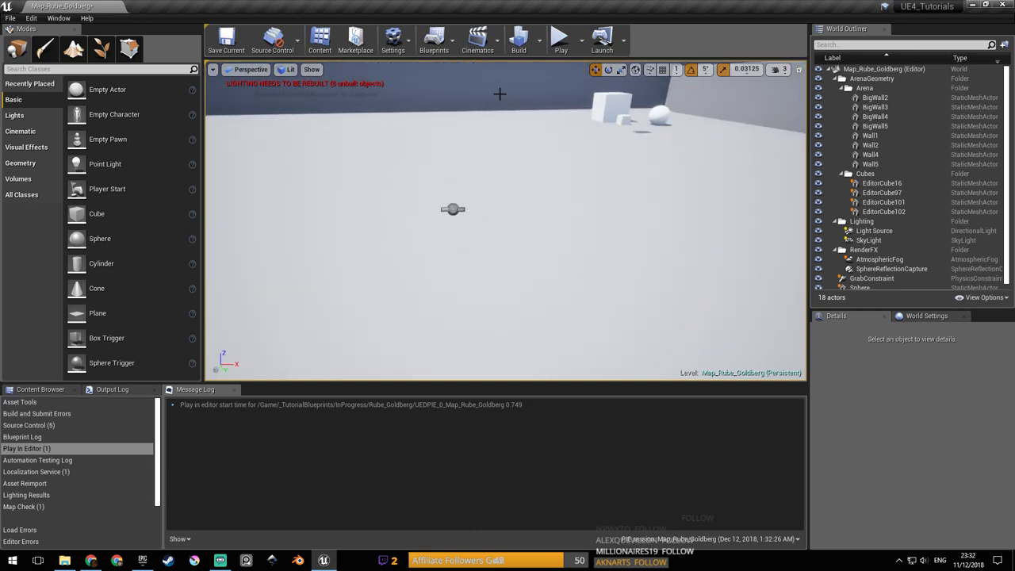
Close the message log and copy the Map_MechanicalJoints level from the PB_HingeJoint folder into PB_Gears.
left_click(234, 390)
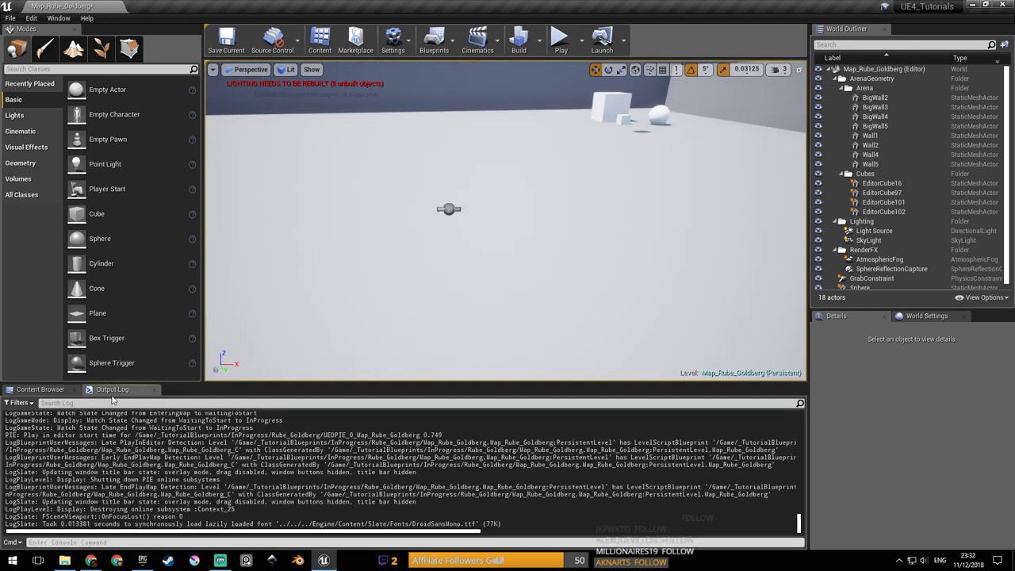
left_click(41, 390)
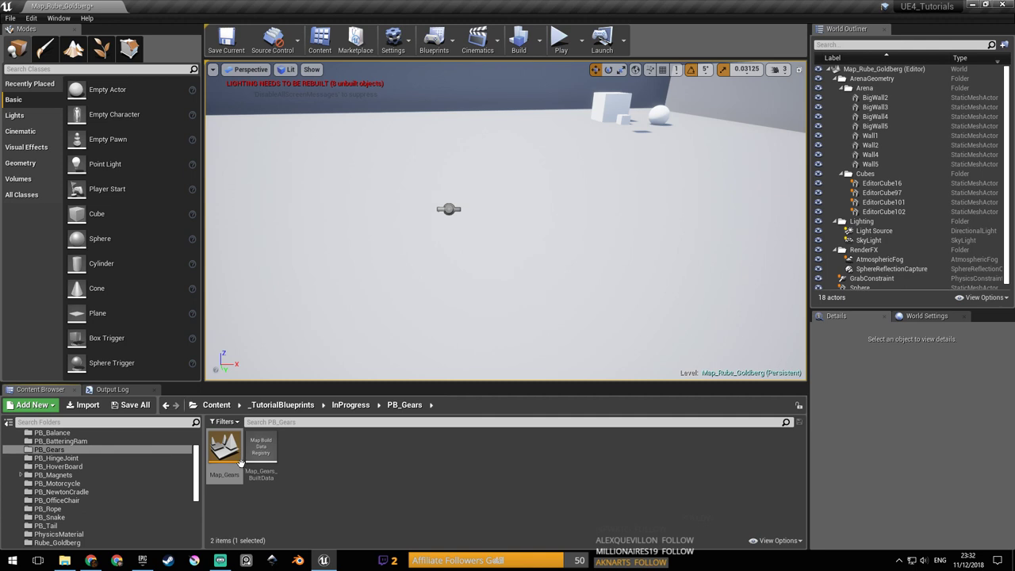
left_click(81, 468)
left_click(60, 458)
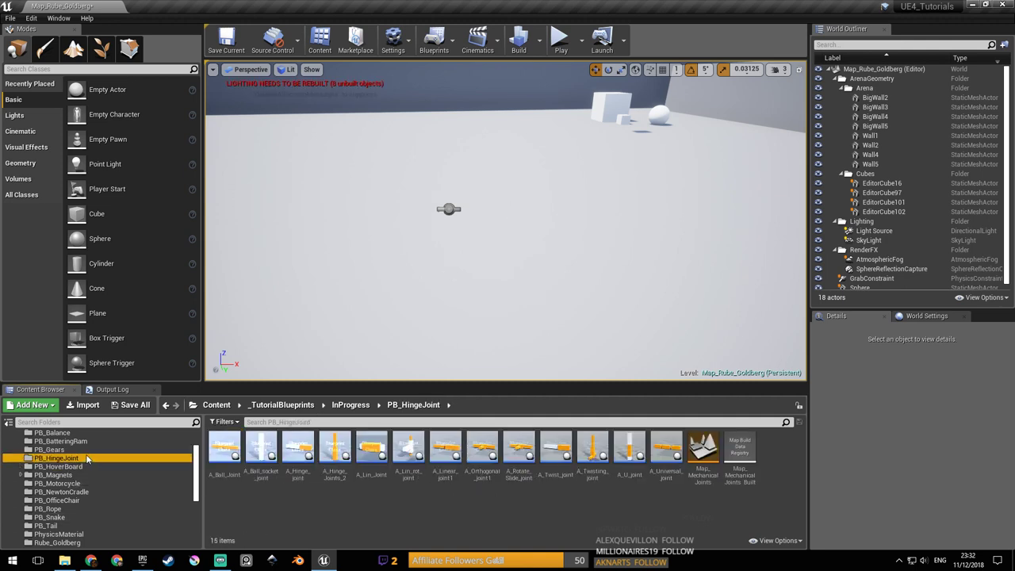
left_click(704, 451)
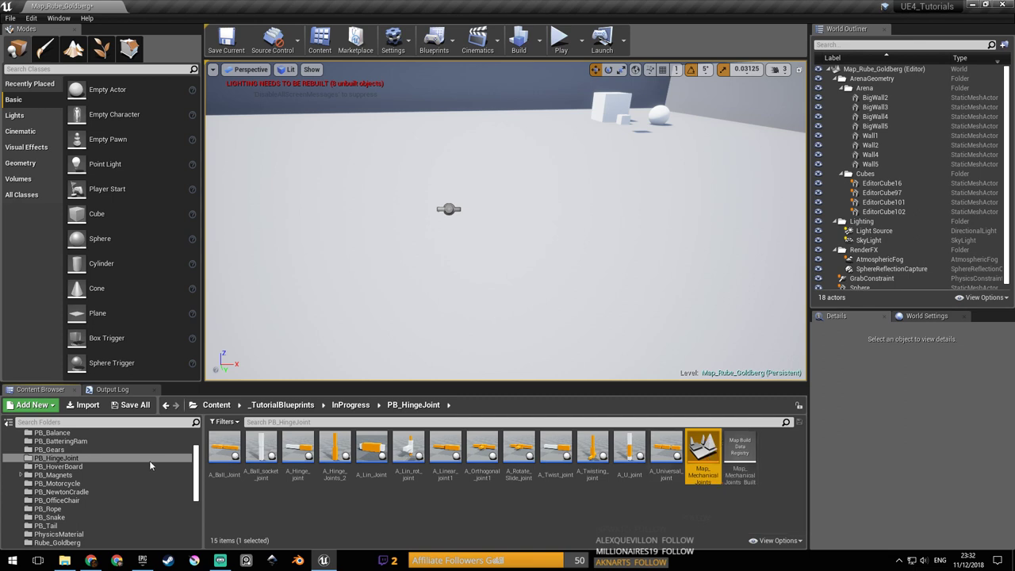
left_click(52, 450)
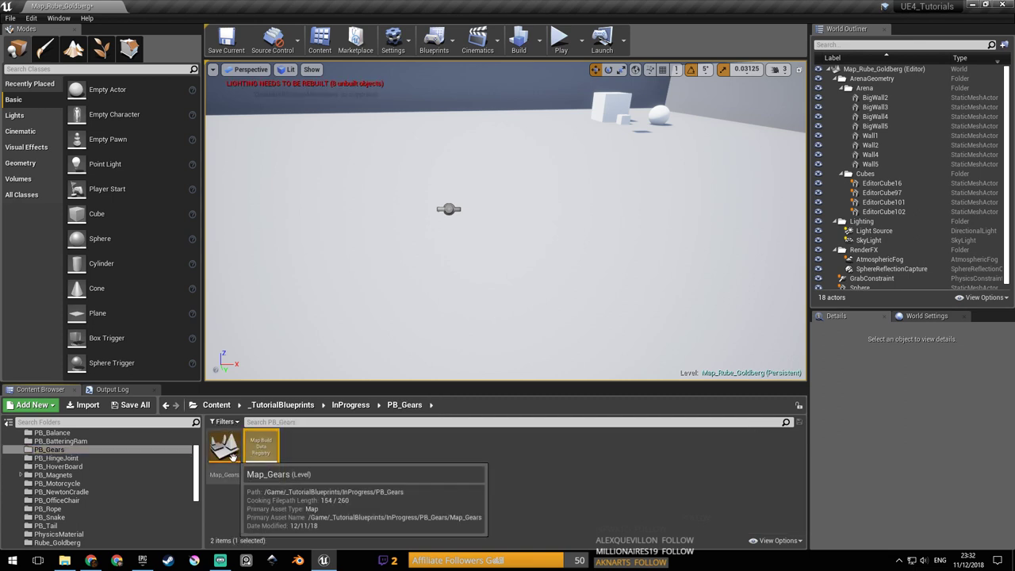
key("ctrl+v")
Open the copied Map_MechanicalJoints level from the PB_Gears folder.
left_click(260, 451)
double_click(300, 459)
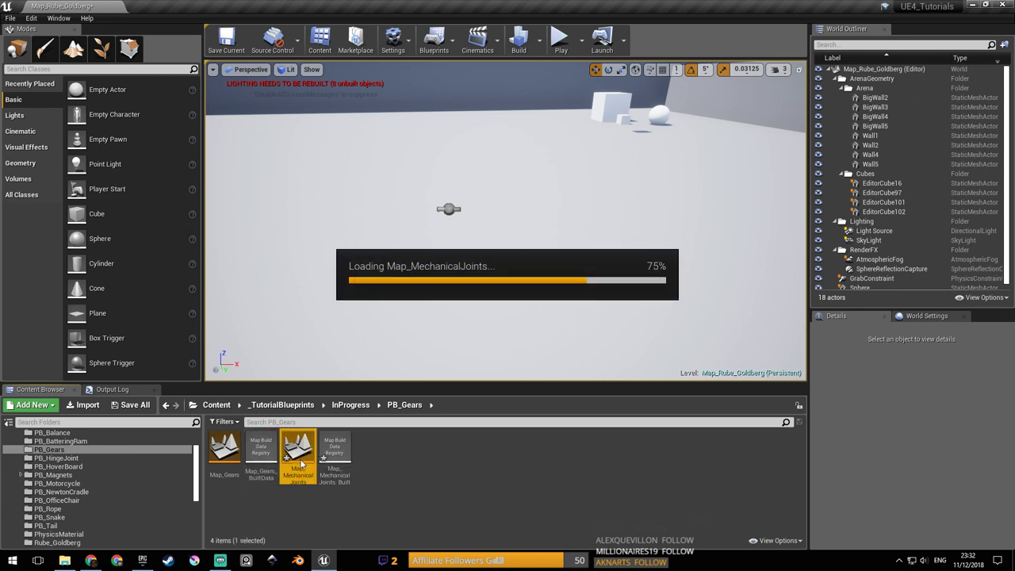
left_click(574, 379)
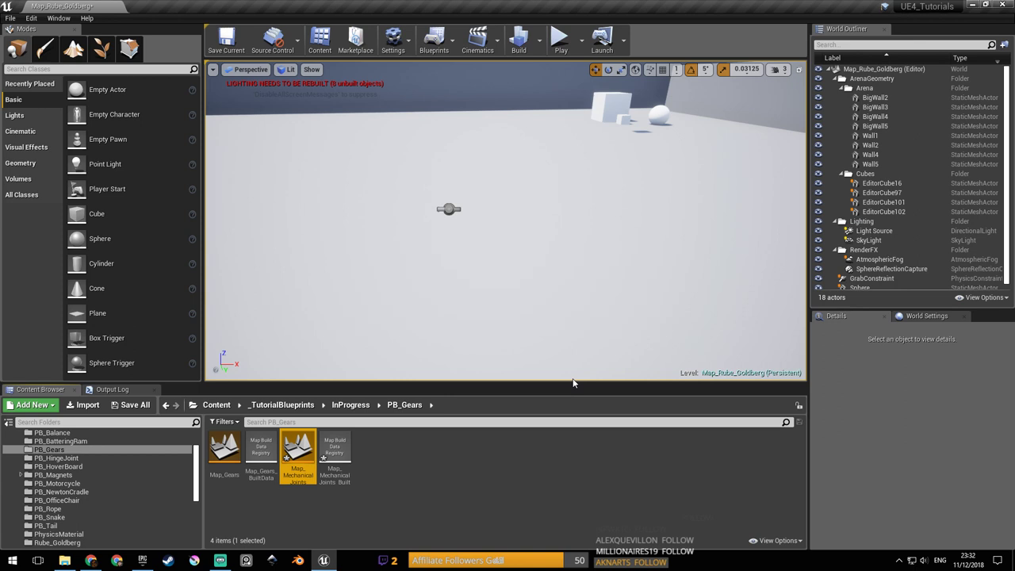
Delete the Map_Gears level and its Map_Gears_BuiltData asset from the PB_Gears folder.
left_click(224, 451)
left_click(261, 451, "ctrl")
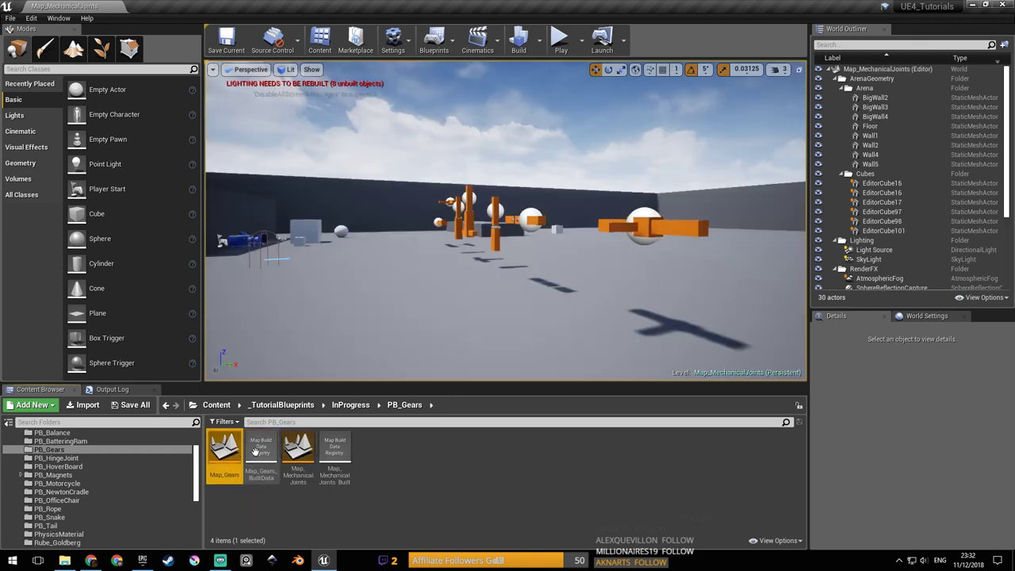
key("Delete")
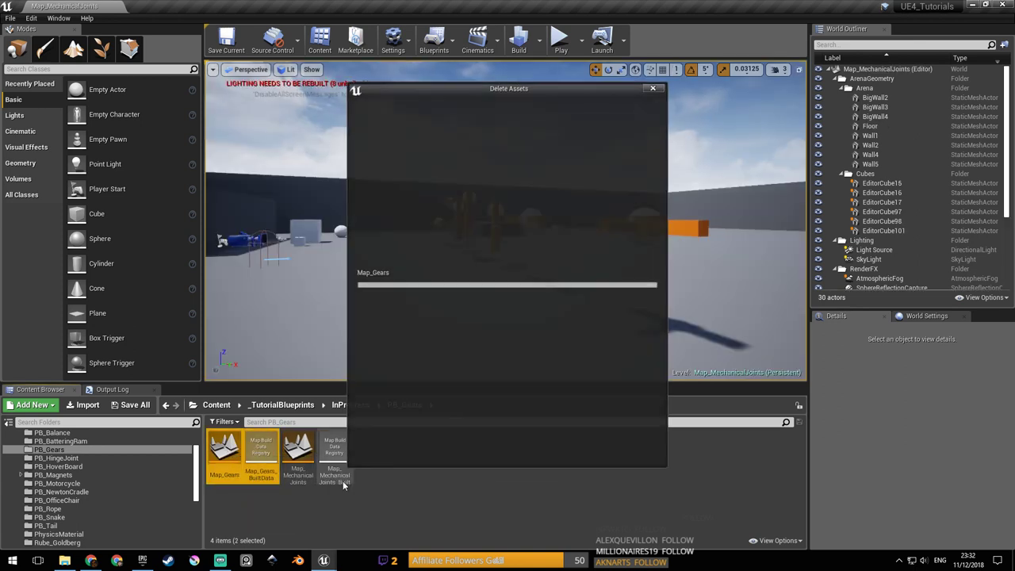
left_click(468, 447)
Look over the mechanical joint actors in the arena, including A_Rotate_Slide_joint, and save the level.
right_click_drag(544, 273, 603, 260)
left_click(528, 248)
right_click_drag(528, 249, 365, 257)
key("w")
key("s")
right_click_drag(483, 255, 564, 254)
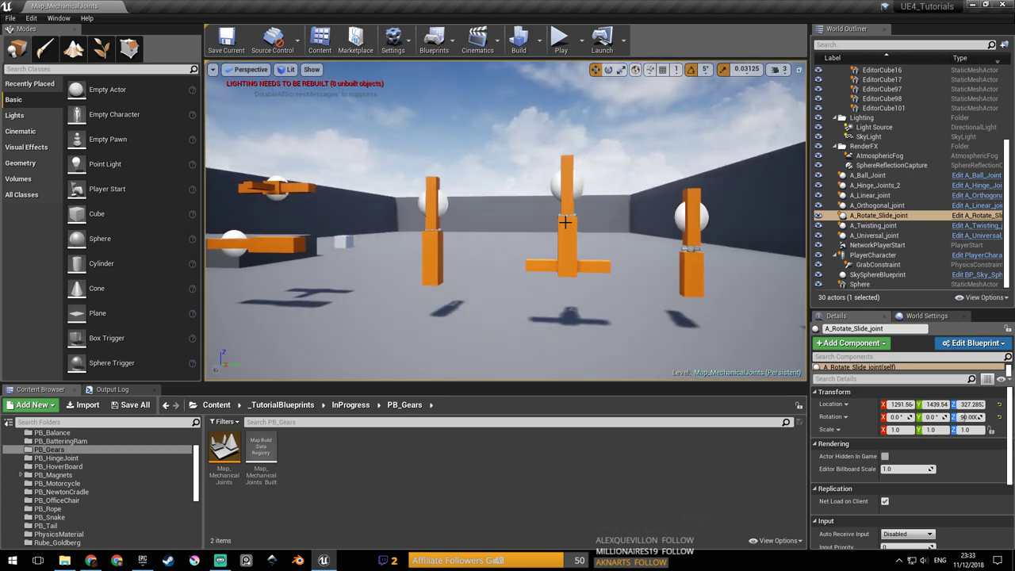
right_click_drag(569, 229, 595, 229)
key("ctrl+s")
right_click_drag(524, 228, 591, 234)
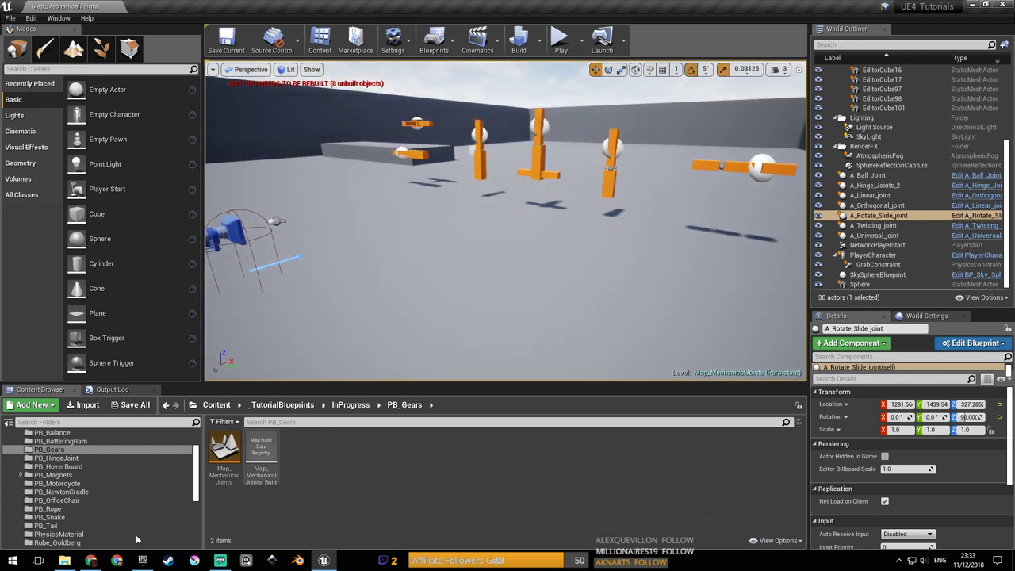
Import gears.fbx from the file explorer's PB_Gears folder into the project's PB_Gears folder as a static mesh, with Auto Generate Collision off.
left_click(77, 561)
left_click_drag(441, 229, 478, 469)
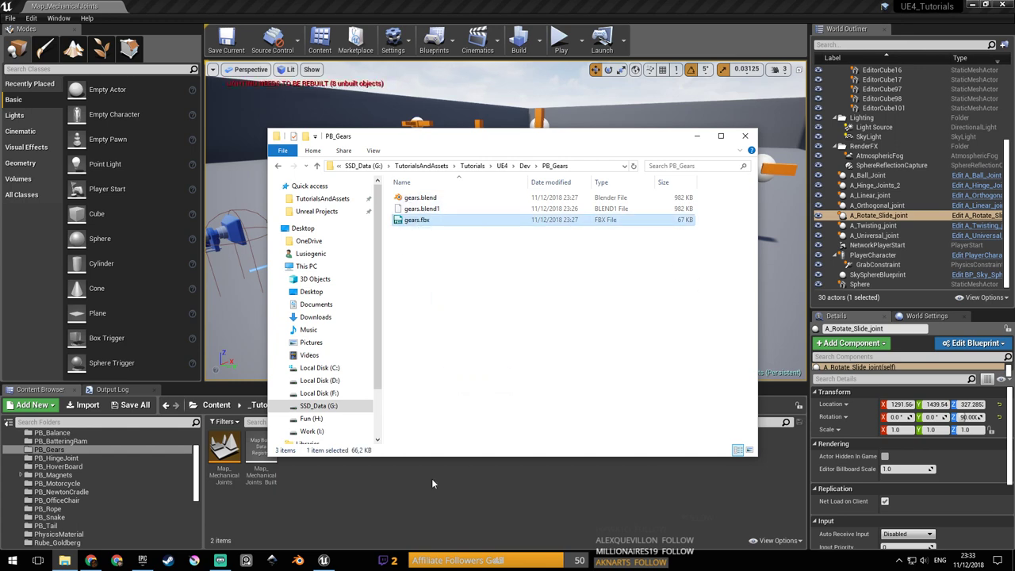
left_click(533, 85)
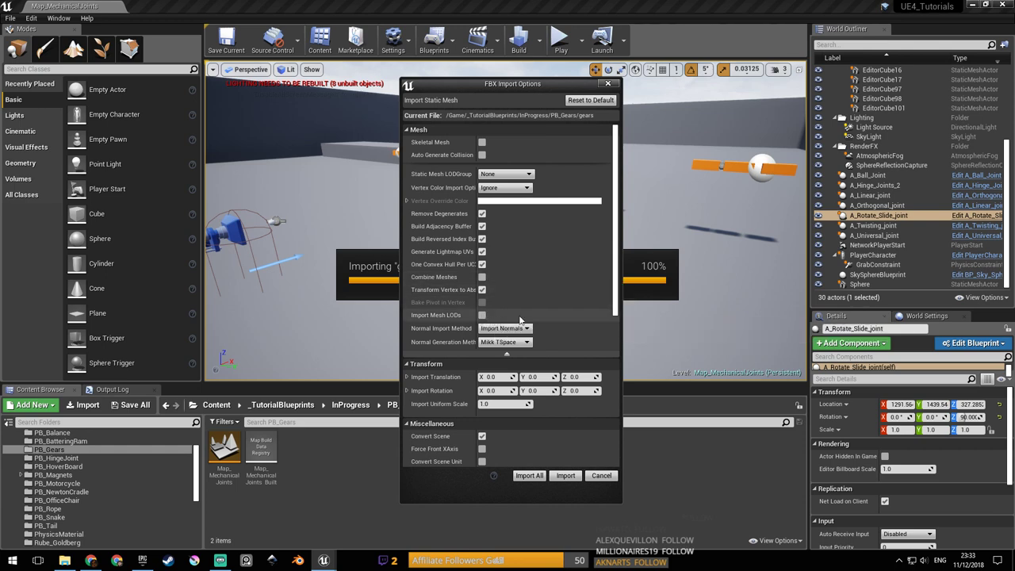
scroll(521, 319, "down", 1)
scroll(564, 322, "down", 3)
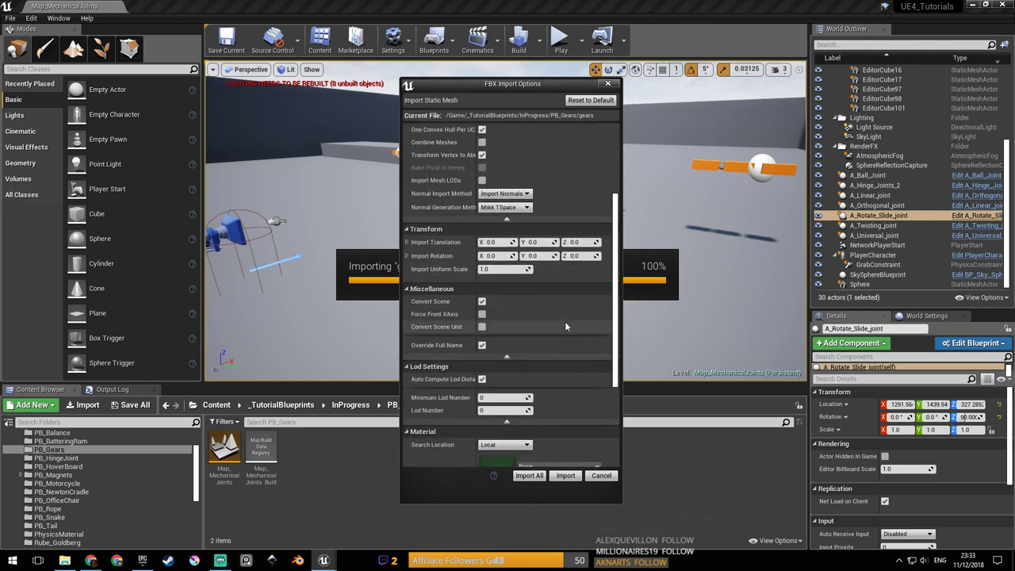
scroll(565, 321, "down", 3)
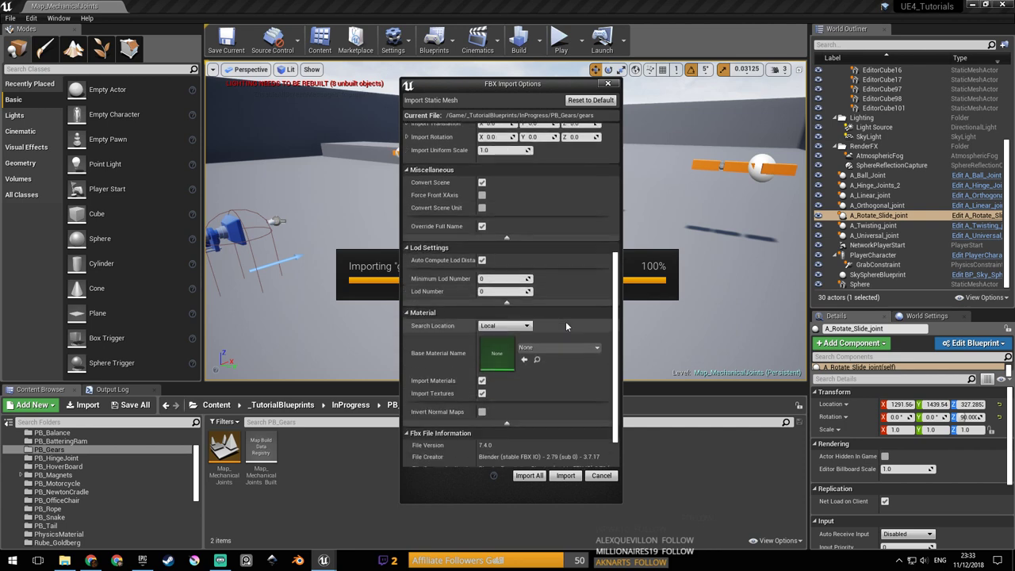
scroll(565, 322, "up", 8)
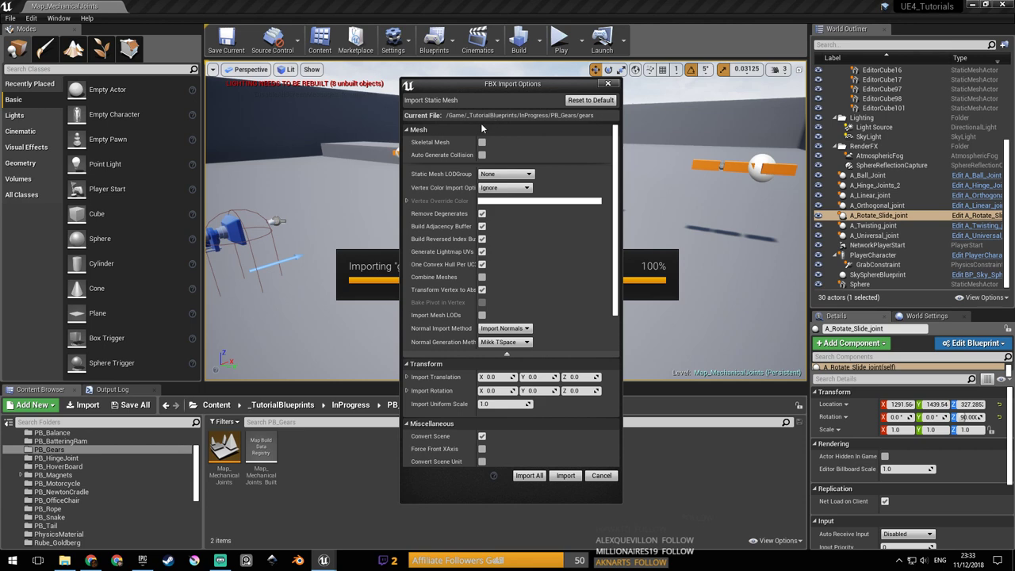
scroll(576, 347, "down", 7)
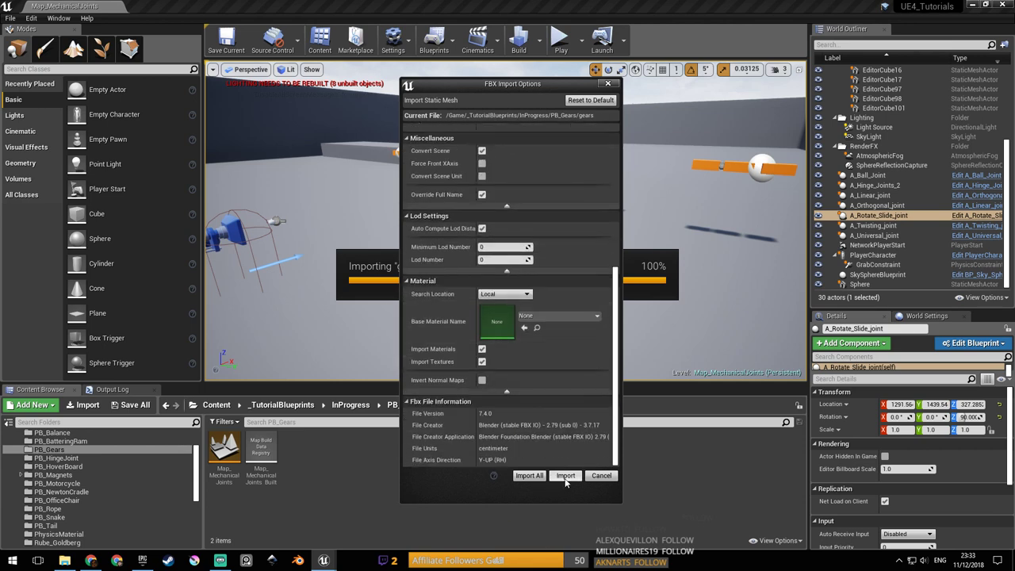
left_click(566, 478)
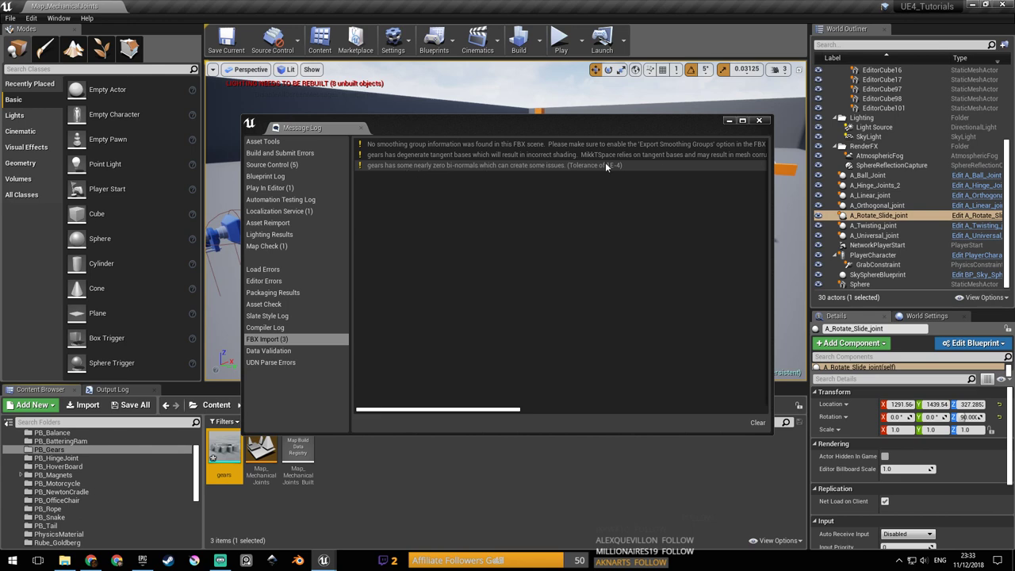
Close the message log and save the imported gears mesh together with the level.
left_click(761, 121)
left_click(759, 121)
key("ctrl+s")
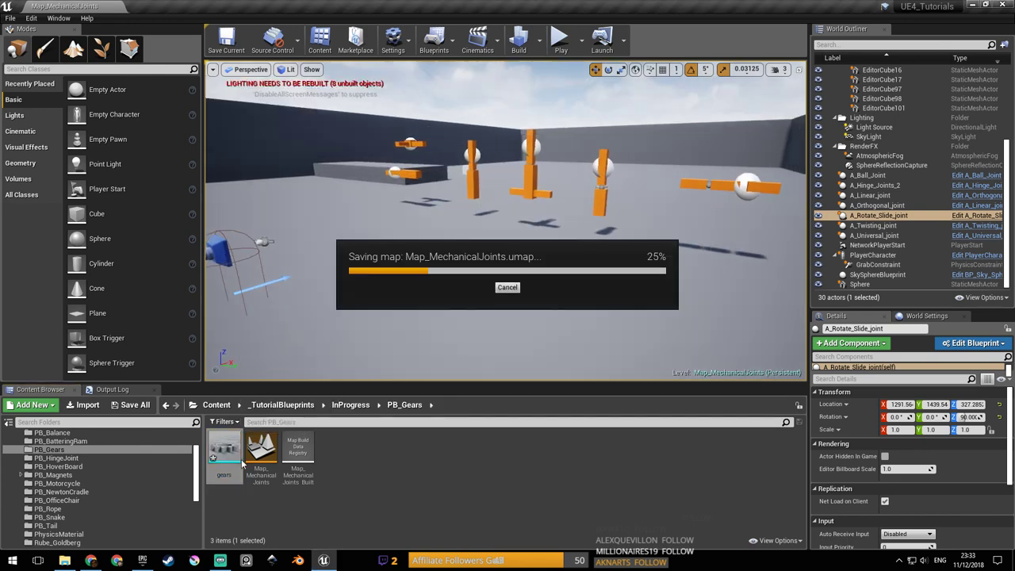
left_click_drag(224, 449, 230, 449)
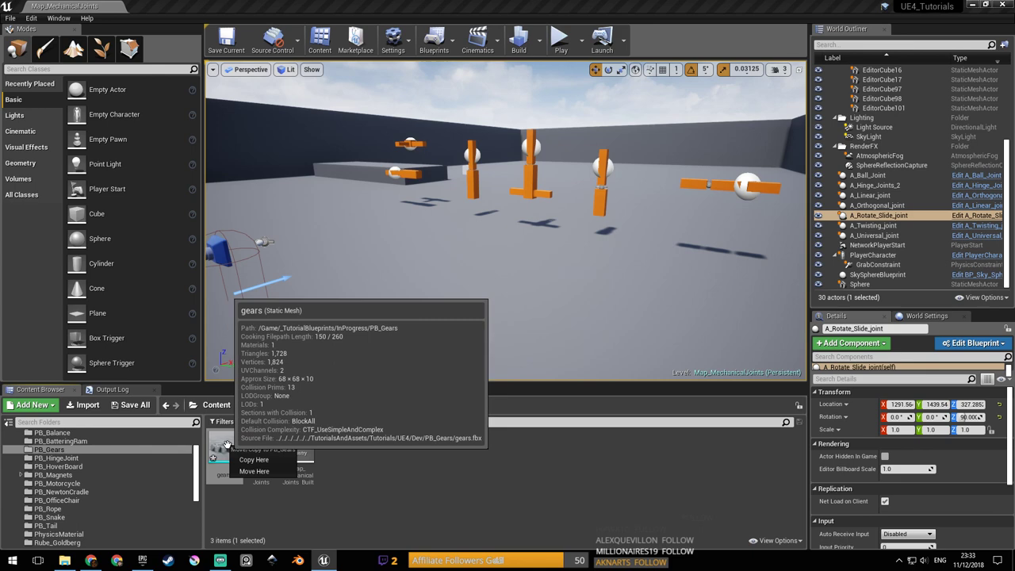
left_click(227, 450)
key("ctrl+s")
Place the gears static mesh in the level in front of the joint actors and save the level.
left_click_drag(228, 451, 451, 187)
key("w")
mouse_move(451, 188)
right_mouse_down()
mouse_move(388, 199)
mouse_move(405, 207)
mouse_move(408, 253)
mouse_move(452, 246)
mouse_move(571, 270)
mouse_move(619, 230)
mouse_move(524, 183)
mouse_move(468, 195)
right_mouse_up()
key("s")
key("a")
key("d")
key("w")
key("s")
key("w")
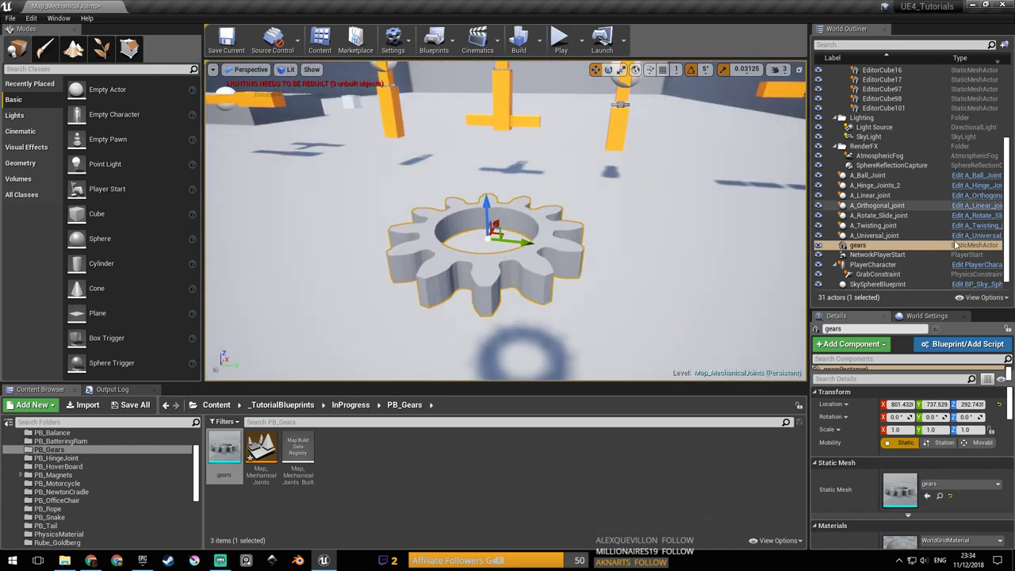
double_click(901, 249)
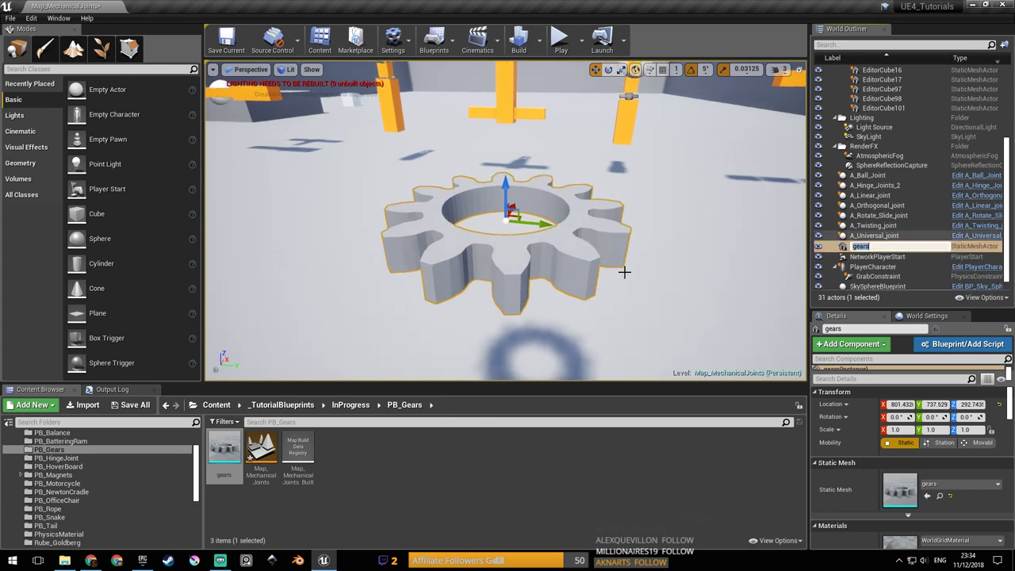
left_click(268, 449)
key("ctrl+s")
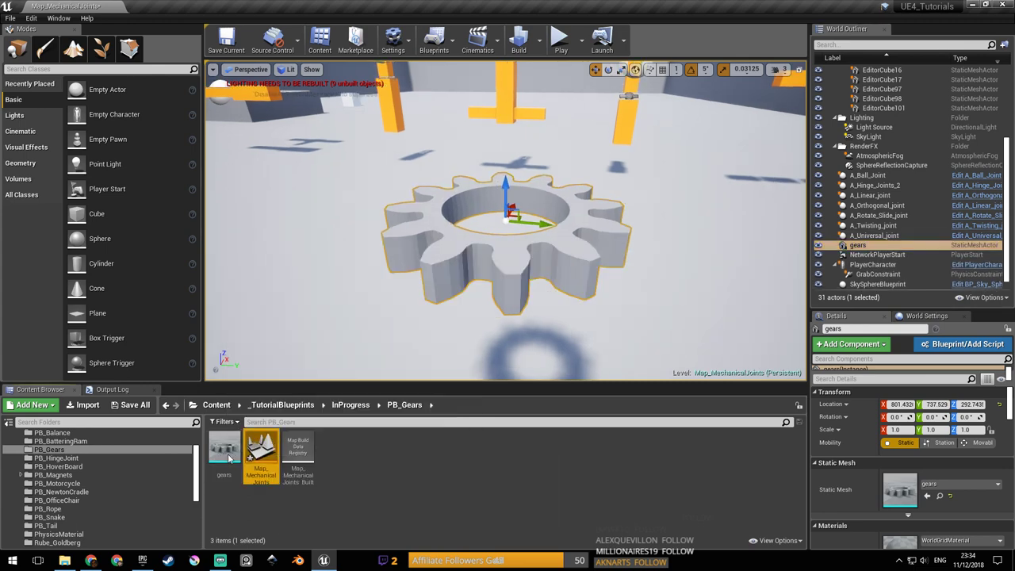
Open the gears asset in the static mesh editor and show its simple collision.
left_click(229, 458)
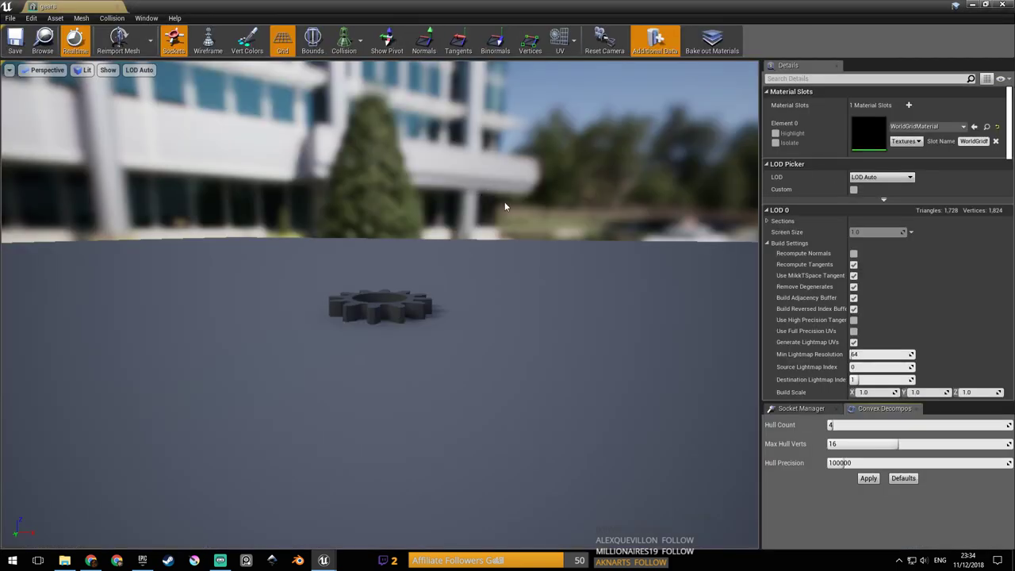
key("w")
right_click_drag(505, 206, 472, 293)
key("w")
left_click_drag(508, 262, 515, 237)
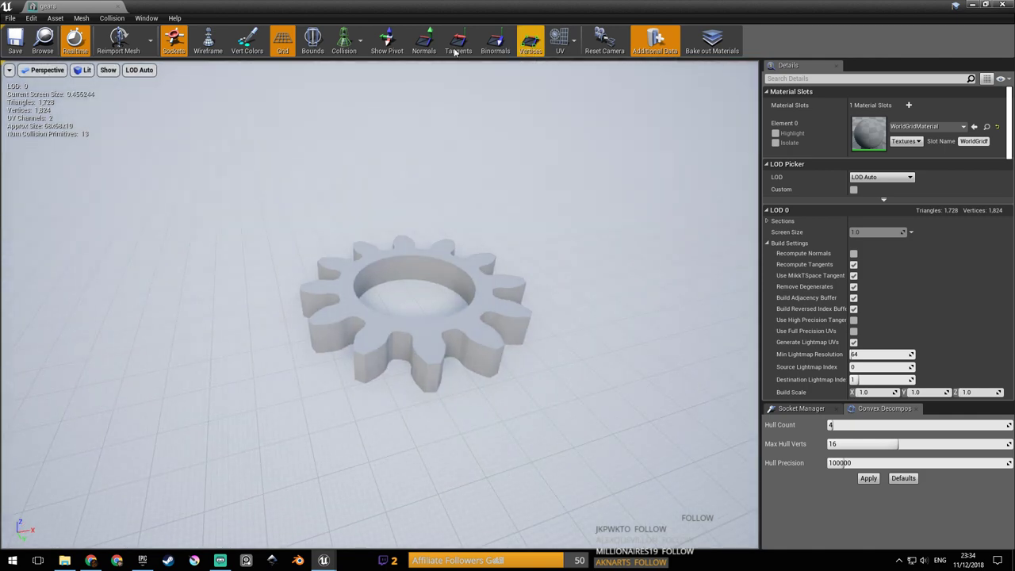
left_click(361, 41)
left_click(335, 71)
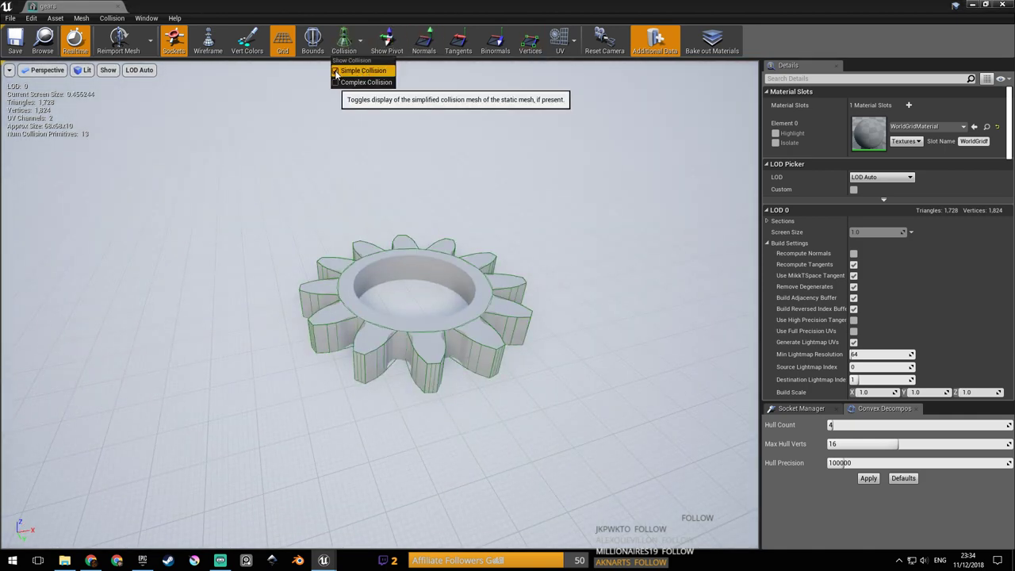
Examine how the collision hulls fit the teeth and ring of the gear, and close the mesh editor.
right_click_drag(397, 238, 452, 334)
key("w")
key("s")
key("s")
key("w")
right_click_drag(366, 135, 380, 115)
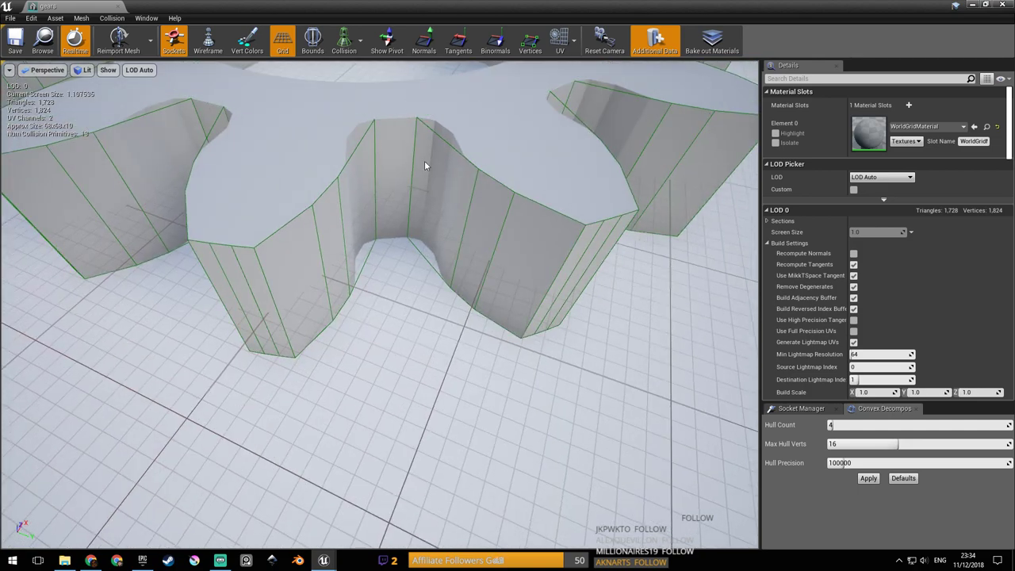
right_click_drag(555, 195, 563, 216)
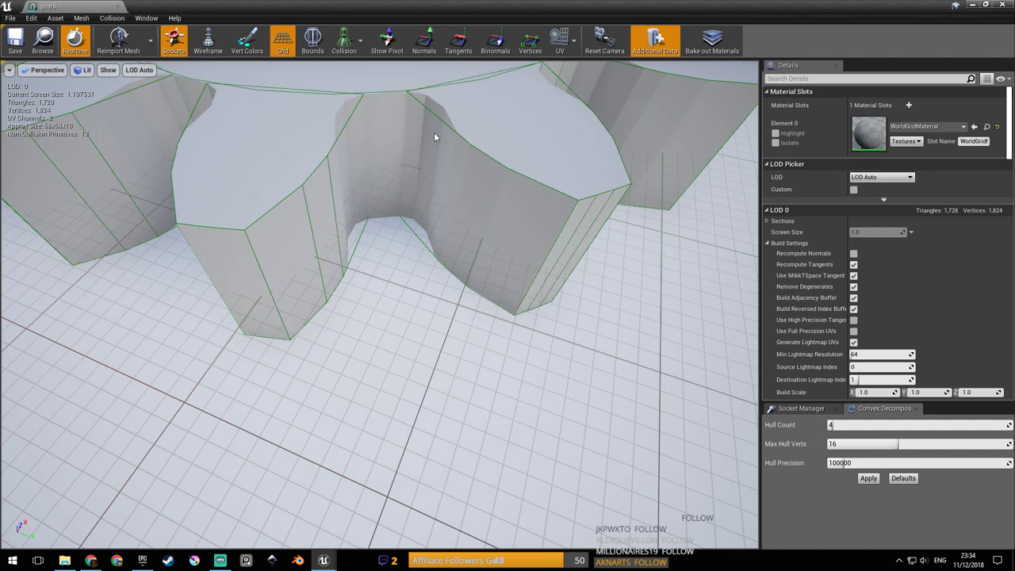
scroll(434, 136, "down", 8)
scroll(421, 135, "up", 5)
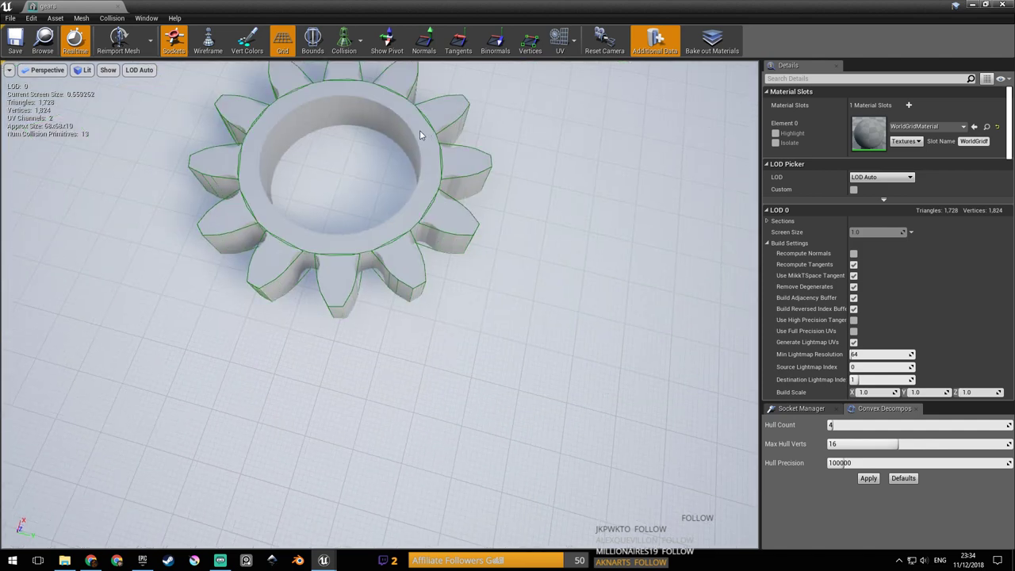
right_click_drag(426, 143, 420, 136)
middle_click(70, 7)
right_click_drag(576, 258, 615, 287)
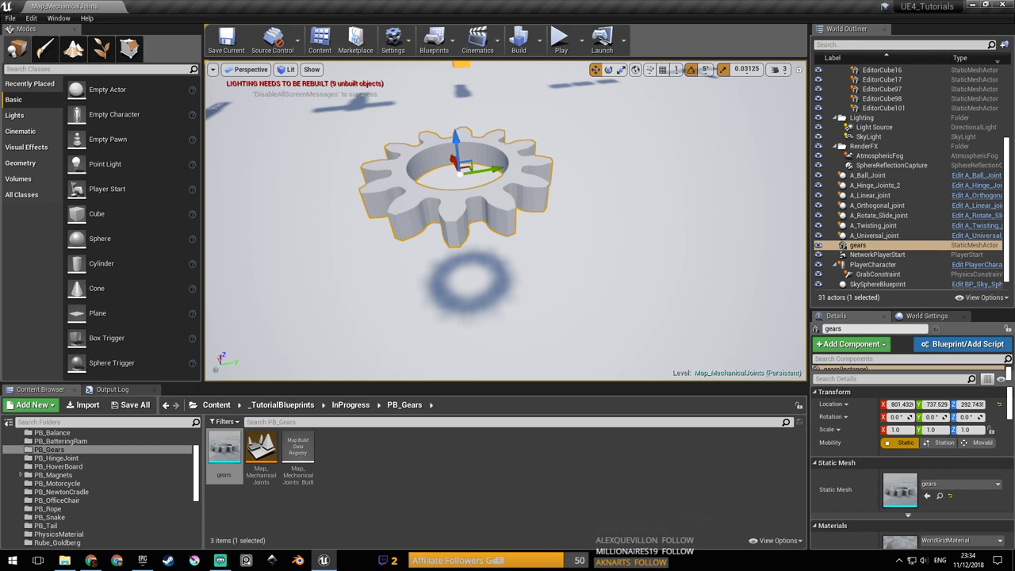
left_click_drag(432, 158, 640, 284)
right_click_drag(470, 153, 468, 127)
left_click_drag(512, 211, 365, 357)
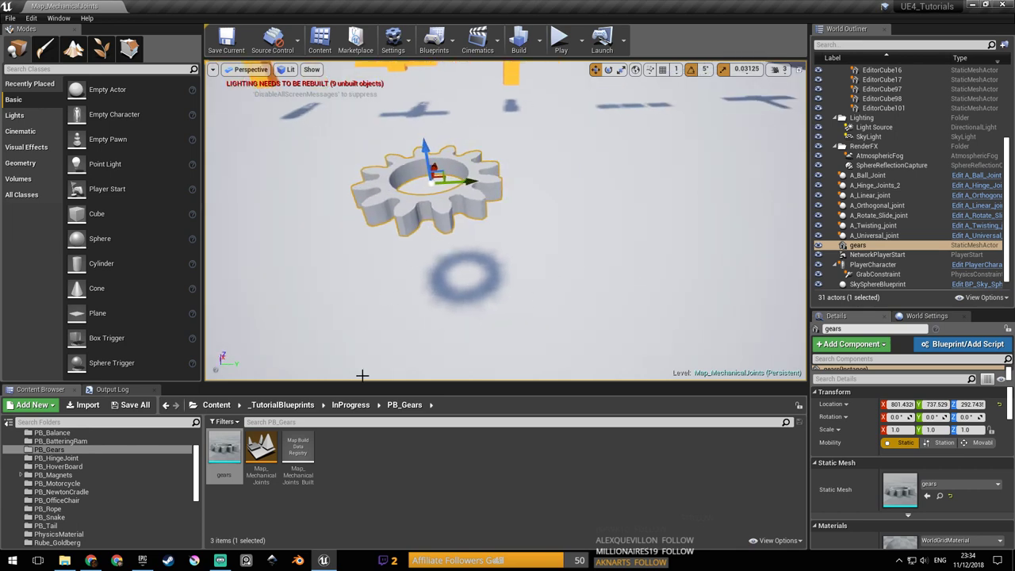
right_click(353, 441)
left_click(350, 461)
left_click(228, 460)
left_click(412, 450)
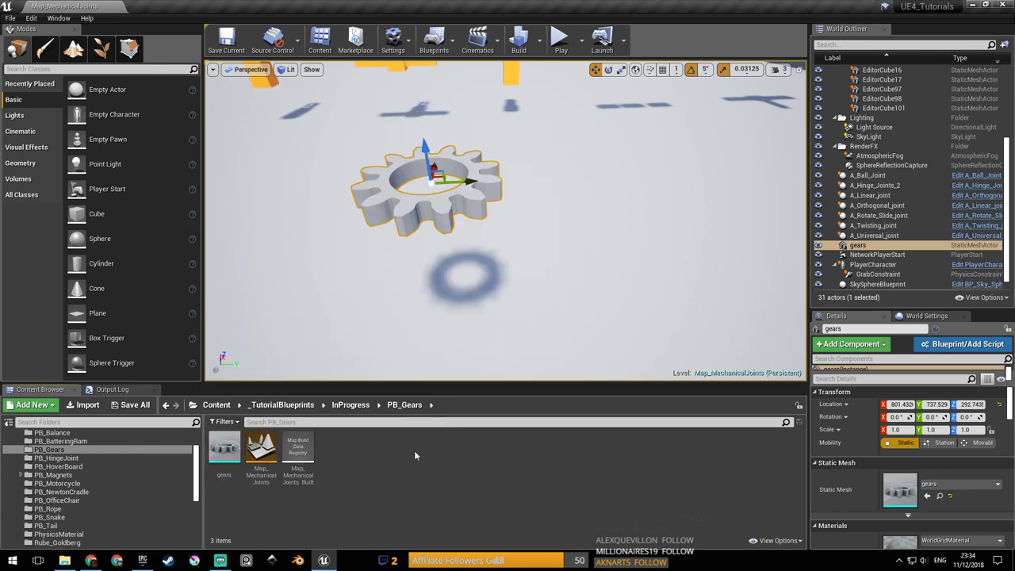
left_click(226, 454)
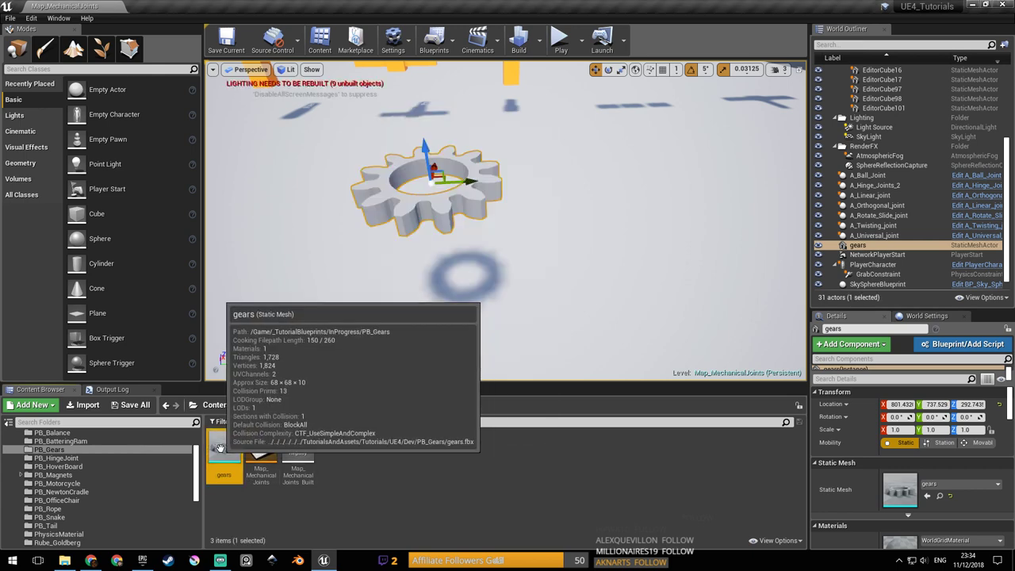
Create an Actor Blueprint class named Gear1 in the PB_Gears folder.
right_click(366, 446)
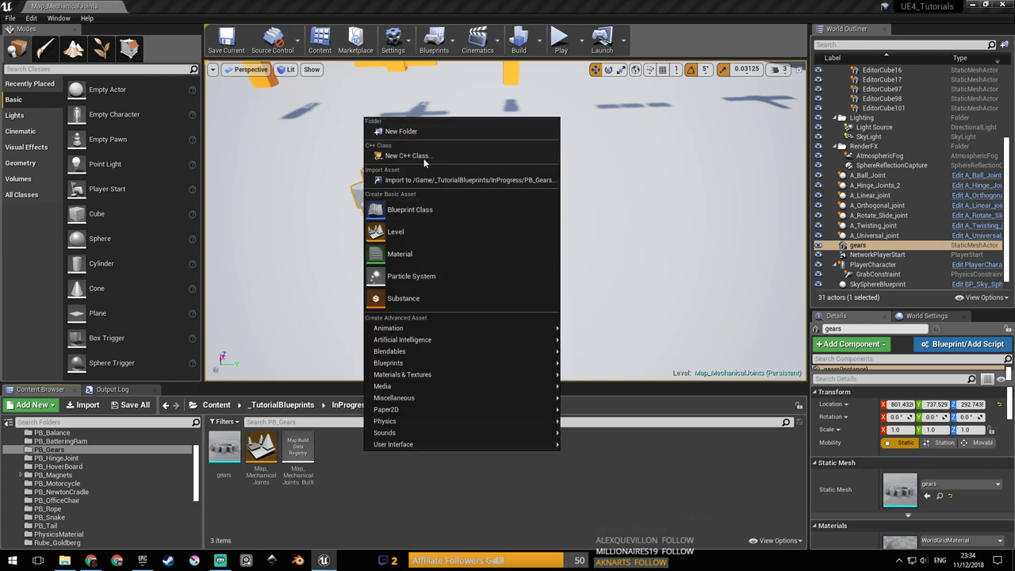
left_click(409, 209)
left_click(432, 191)
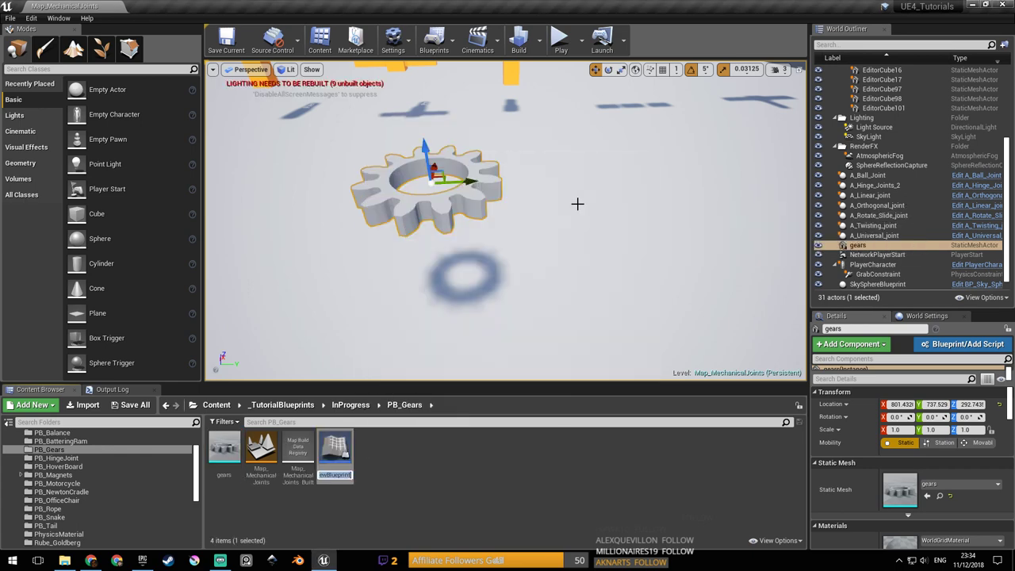
type("Gears")
key("BackSpace")
type("1")
key("Return")
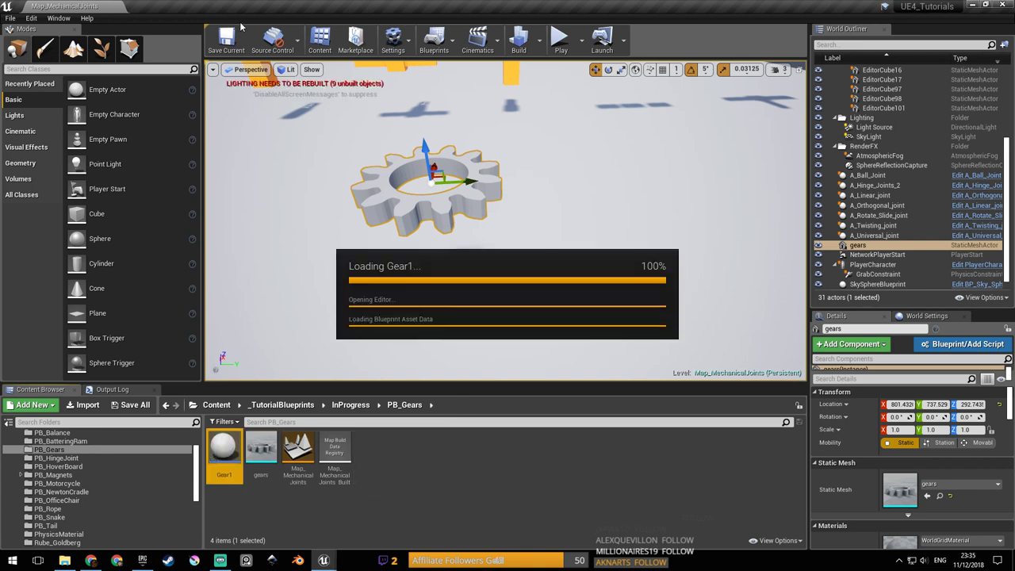
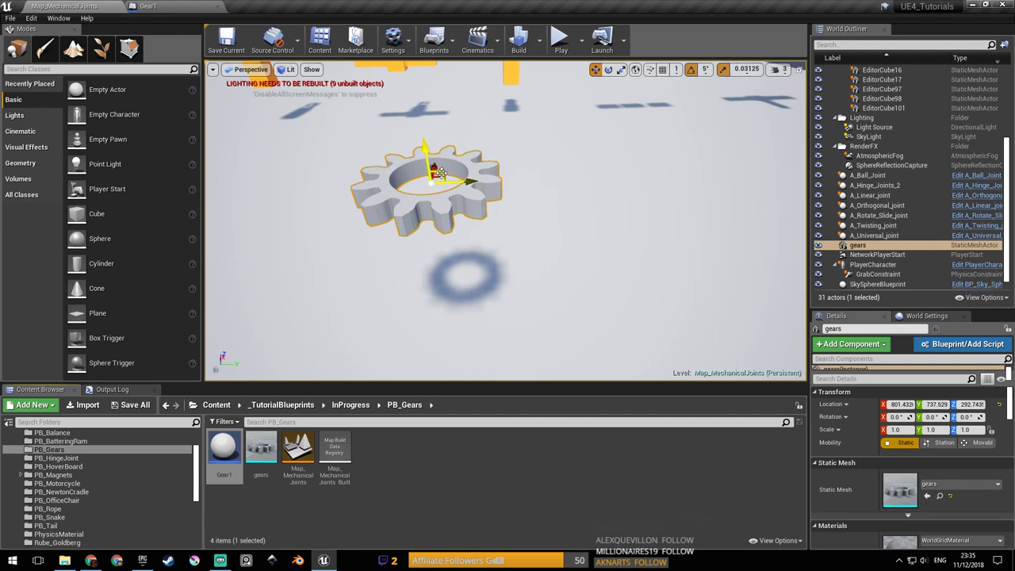
Add a Static Mesh component named Gear to the Gear1 Blueprint.
left_click(169, 9)
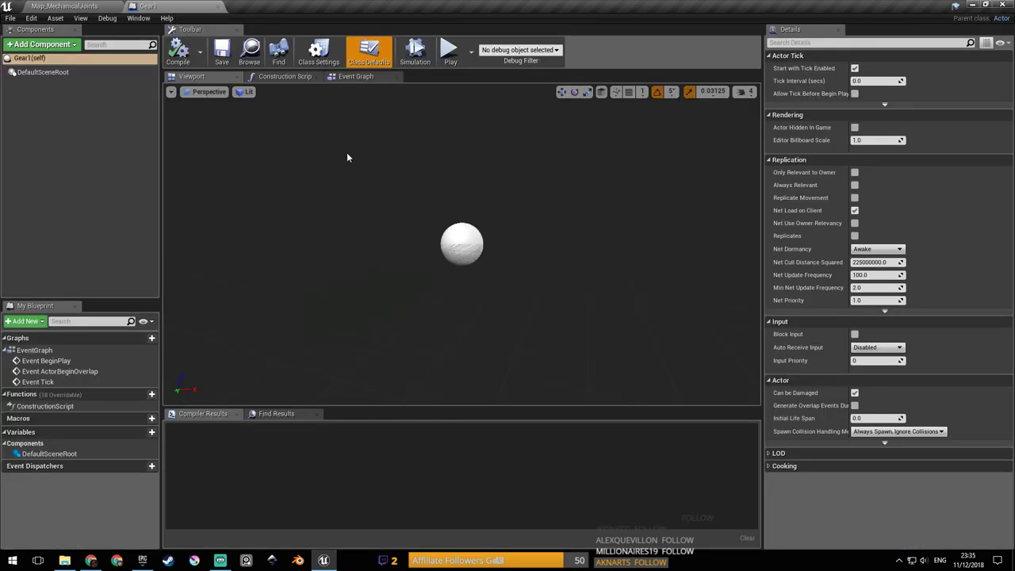
left_click(57, 45)
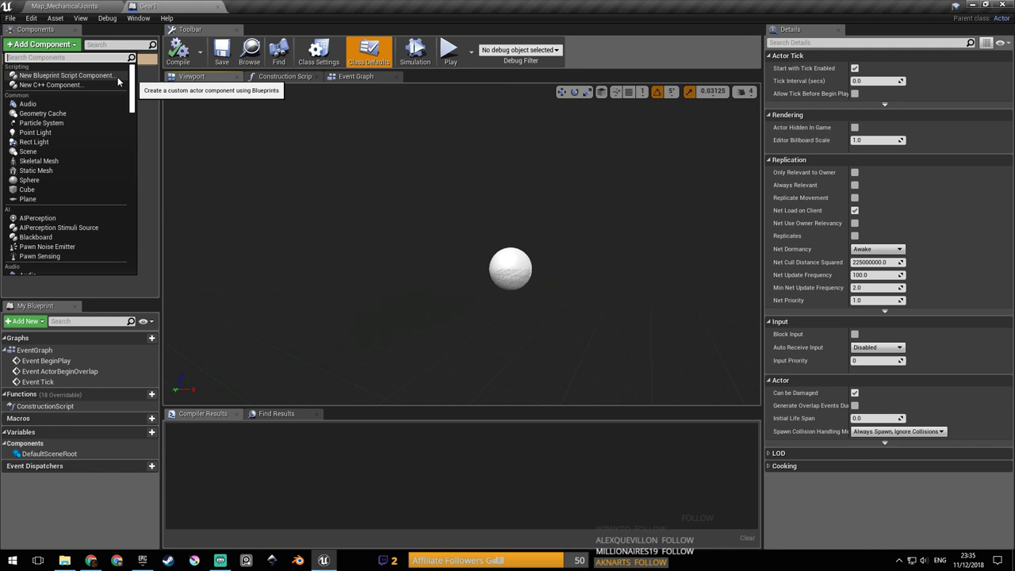
type("stasti")
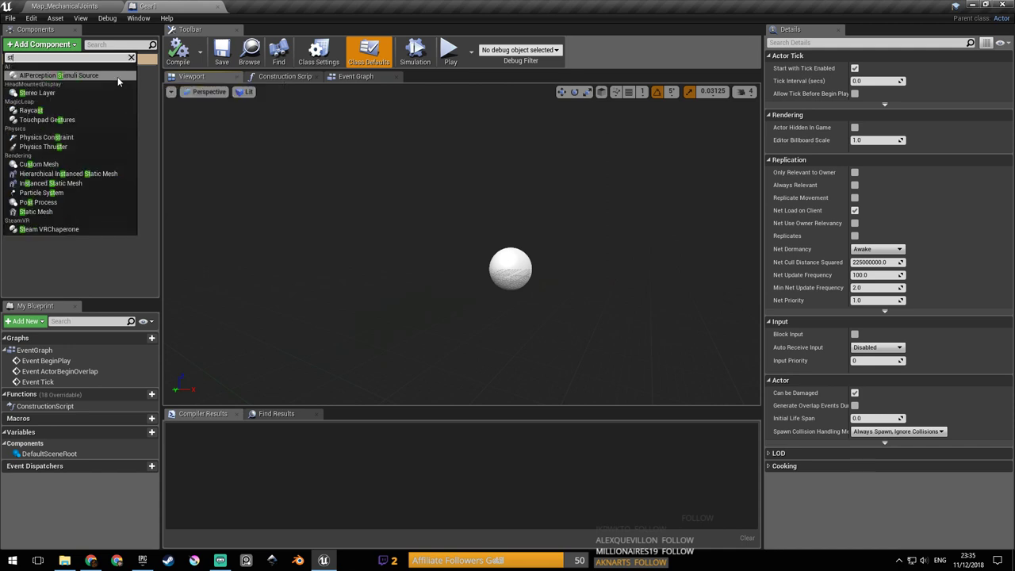
key("BackSpace")
key("BackSpace")
key("BackSpace")
type("tic me")
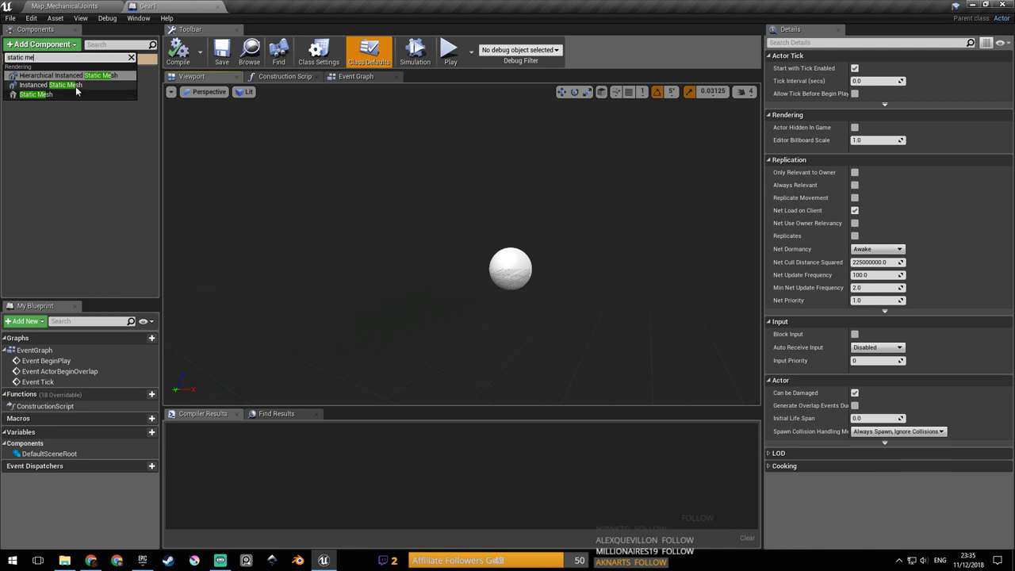
left_click(79, 95)
type("Gea")
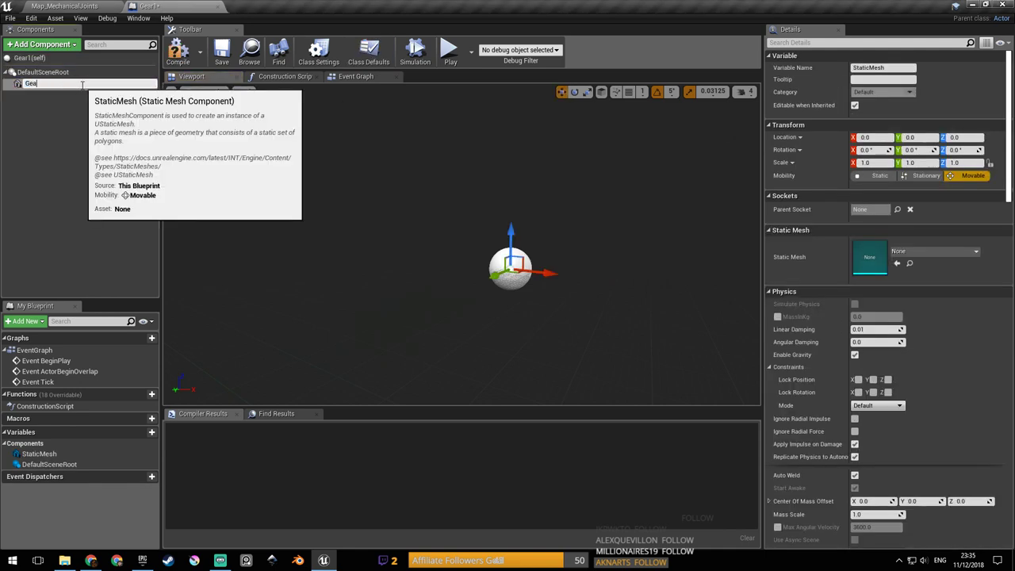
type("r")
key("Return")
right_click_drag(227, 148, 521, 165)
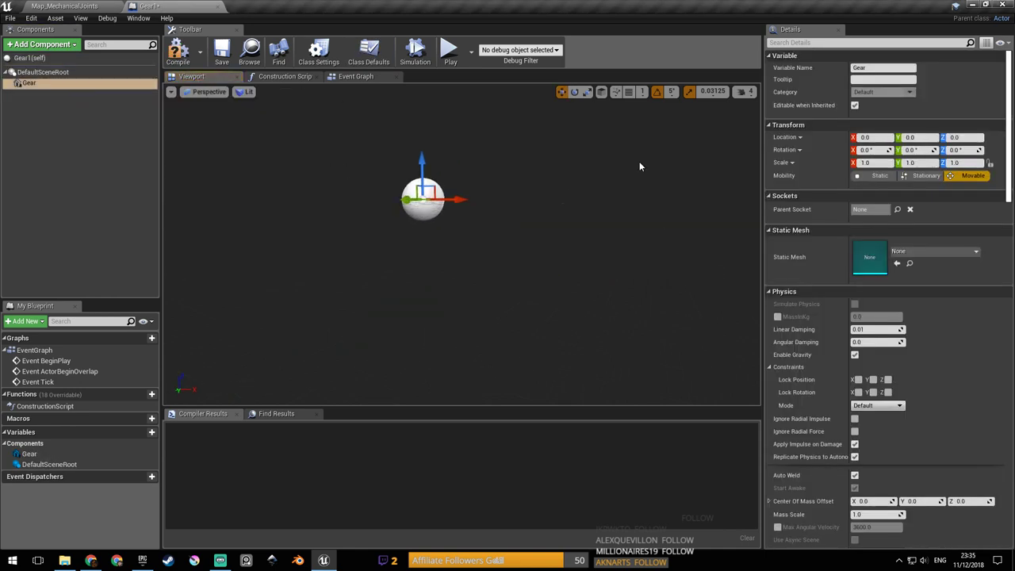
Assign the gears static mesh to the Gear component and save the Blueprint.
left_click(925, 252)
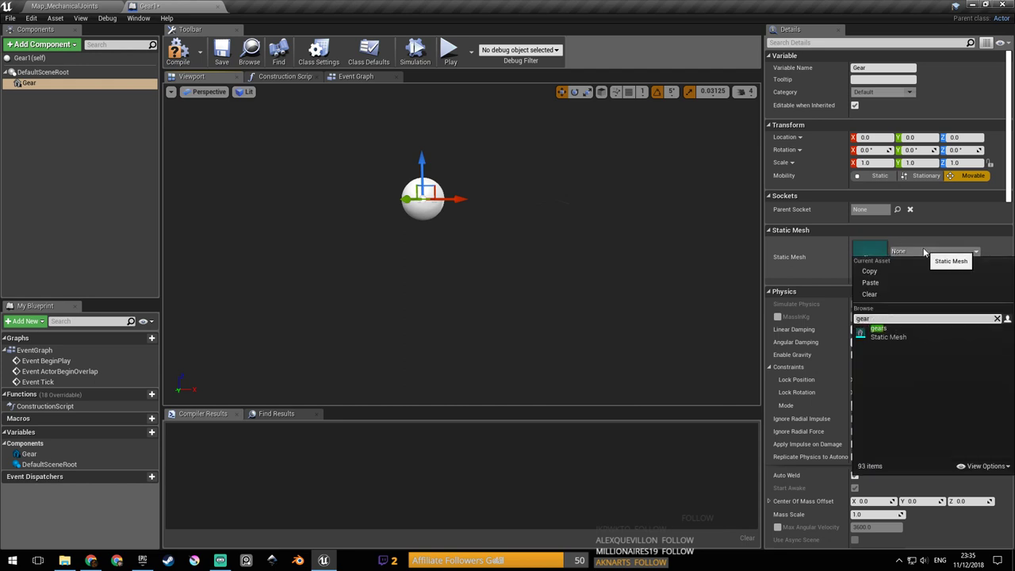
left_click(917, 335)
key("ctrl+s")
Inspect the gear mesh from several angles in the Gear1 Blueprint's viewport and close the Blueprint editor.
right_click_drag(556, 232, 560, 278)
key("s")
key("w")
key("w")
key("s")
key("w")
right_click_drag(608, 242, 563, 242)
key("s")
key("d")
scroll(479, 166, "up", 4)
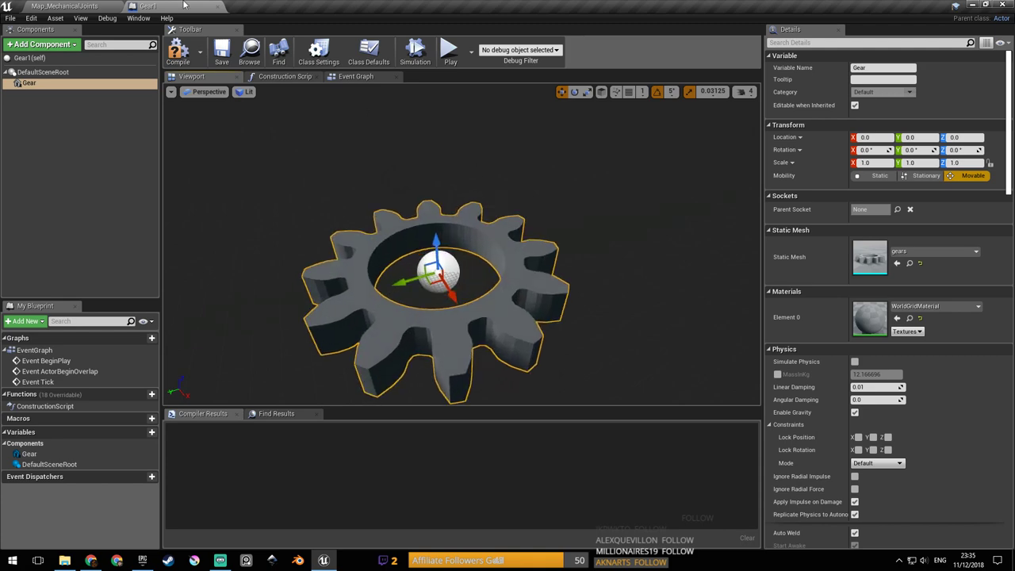
middle_click(183, 11)
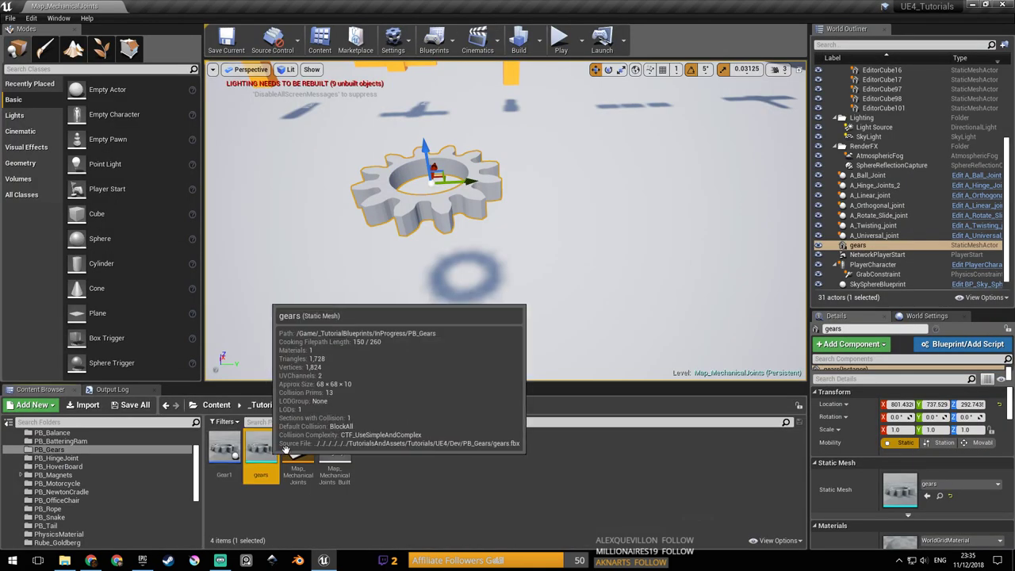
Force delete the gears static mesh from the PB_Gears folder despite its remaining references.
left_click(261, 449)
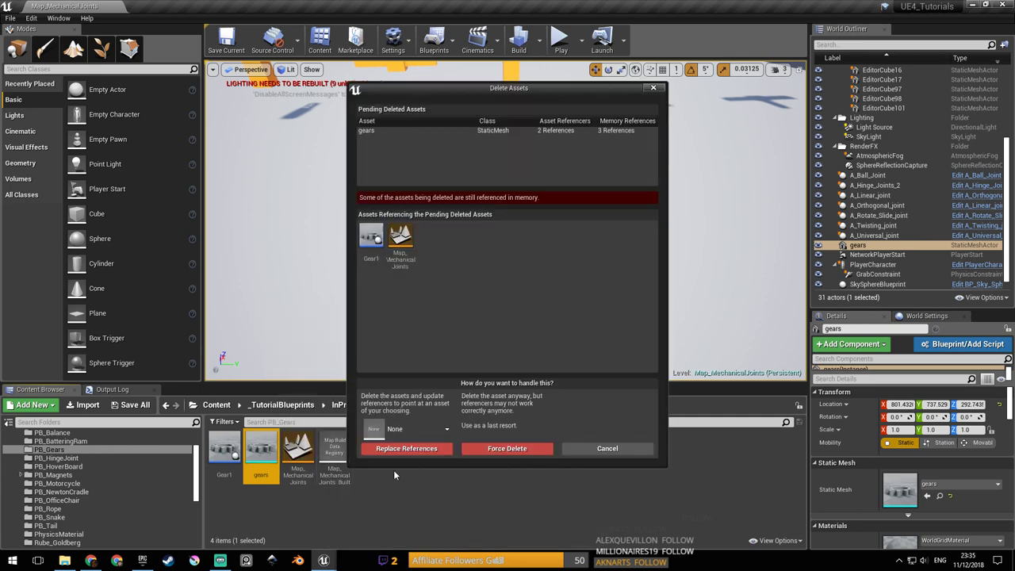
left_click(499, 446)
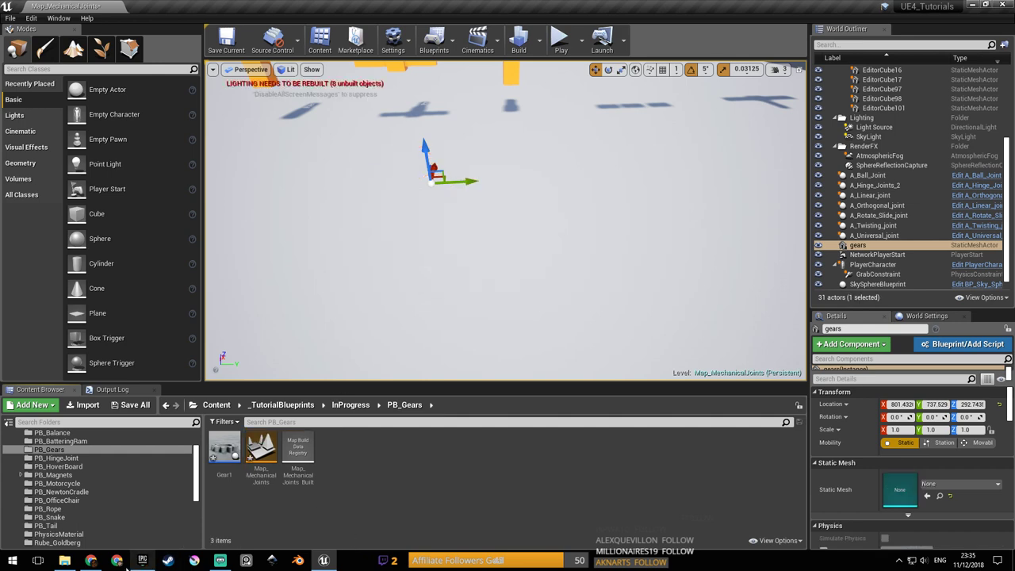
Switch to Blender and open the recent file gears.blend.
right_click(169, 565)
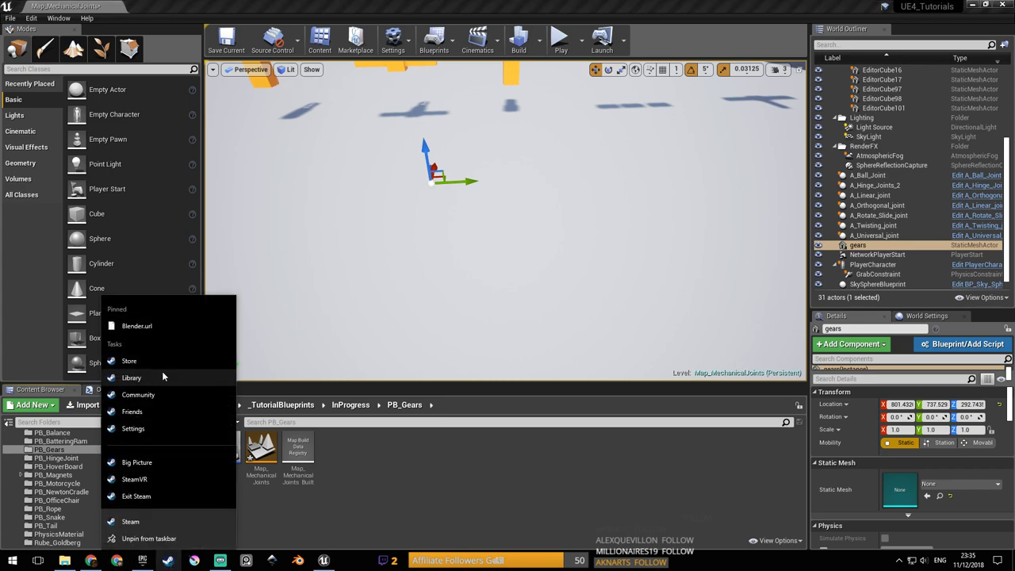
left_click(182, 327)
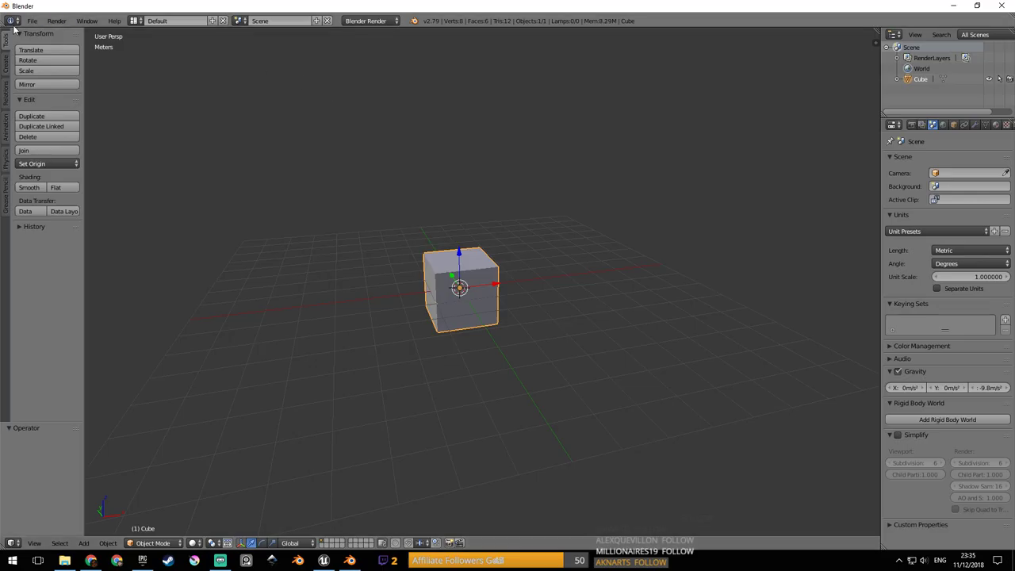
left_click(32, 21)
mouse_move(94, 60)
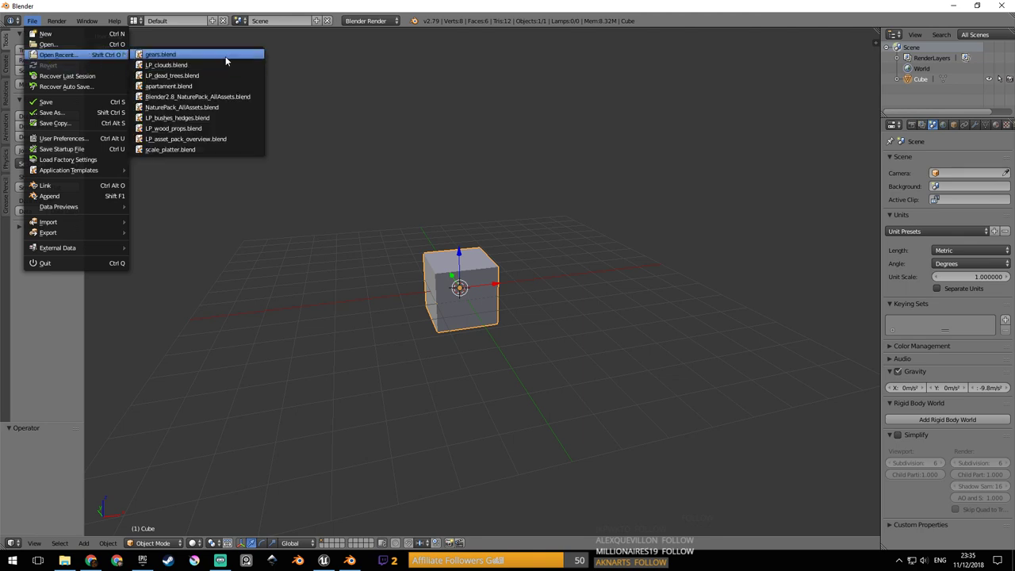
left_click(227, 60)
middle_click_drag(478, 246, 427, 173)
scroll(496, 243, "up", 2)
scroll(423, 185, "down", 1)
scroll(427, 171, "up", 2)
scroll(426, 170, "down", 2)
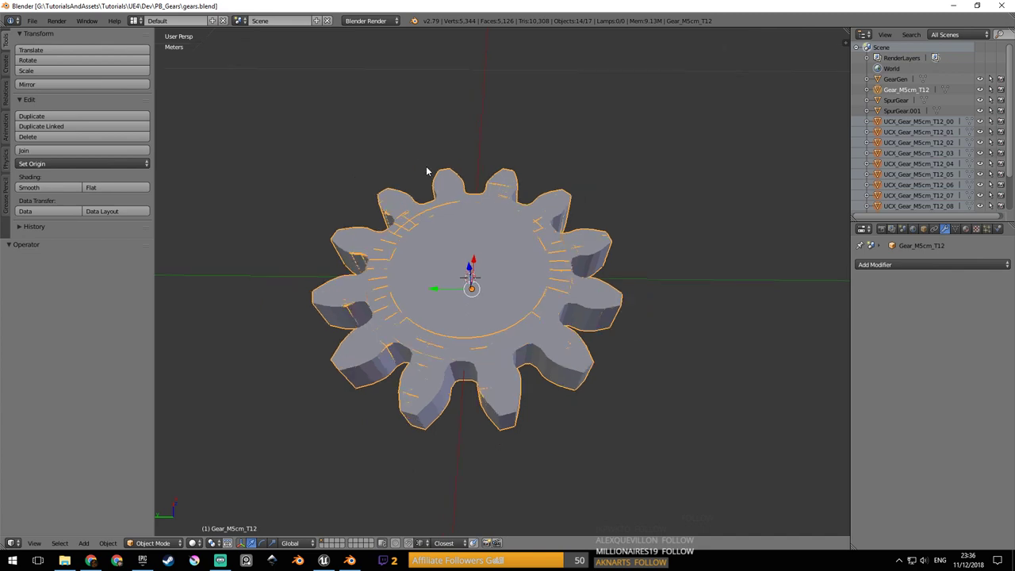
left_click(31, 21)
mouse_move(92, 237)
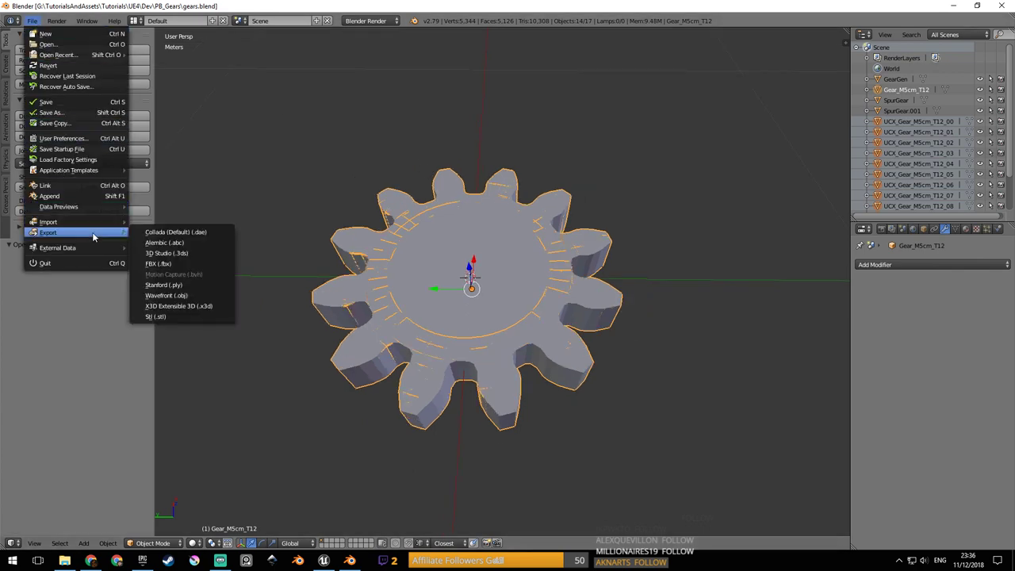
left_click(213, 263)
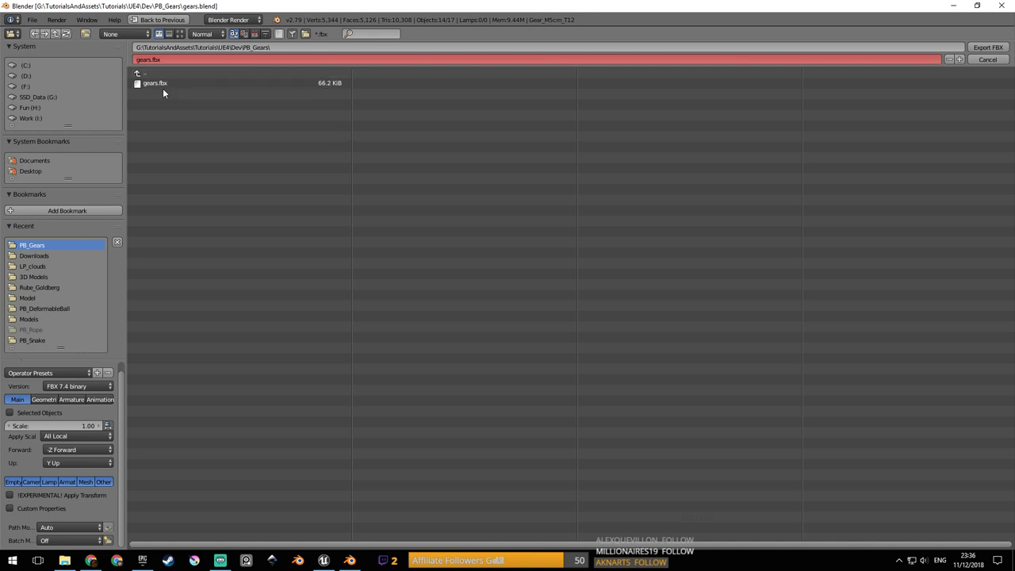
left_click(985, 60)
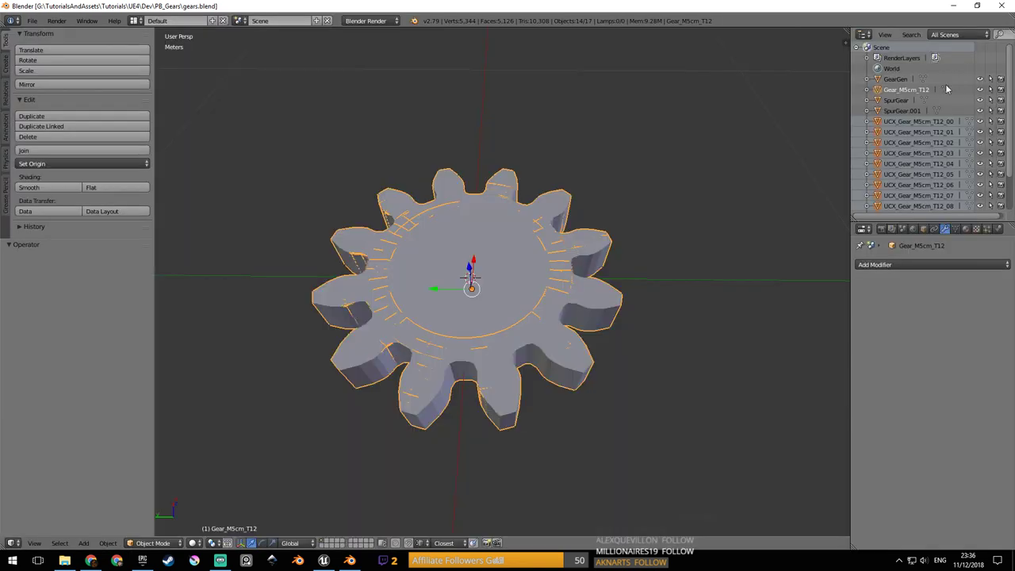
Export only the selected Gear_M5cm_T12 object as Gear_M5cm_T12.fbx to PB_Gears, limited to Mesh object types, and quit Blender.
left_click(911, 112)
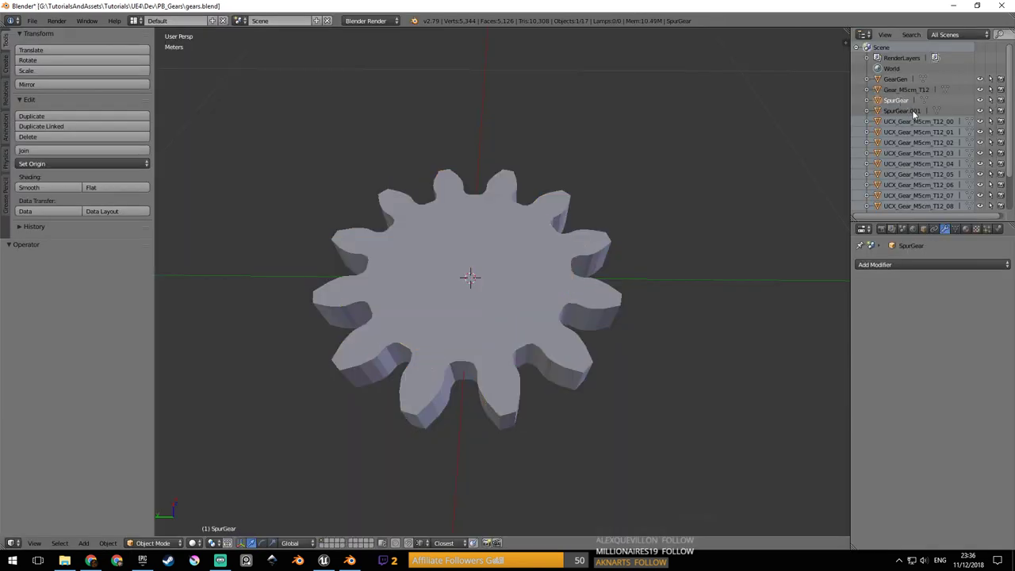
left_click(910, 91)
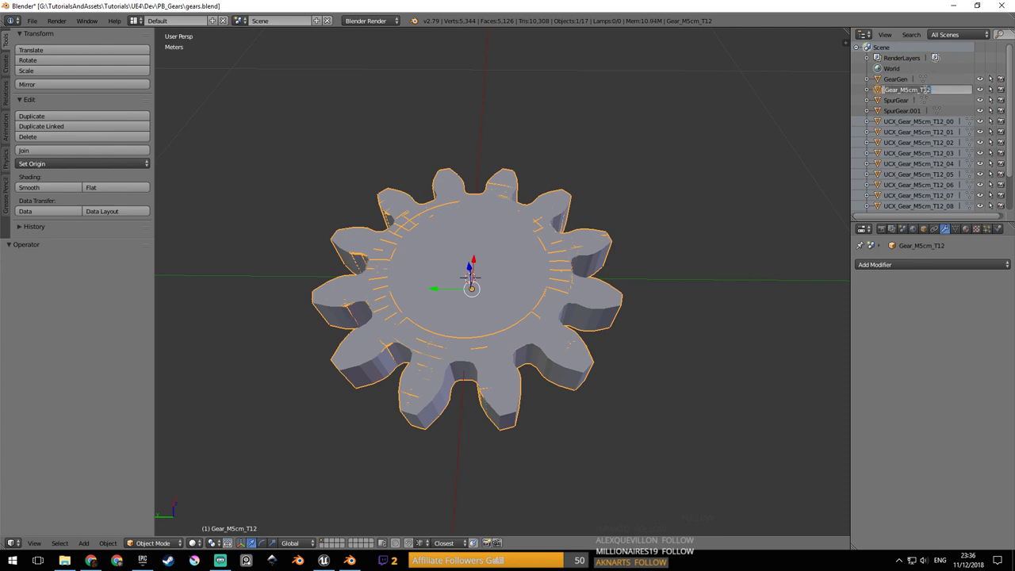
left_click(32, 20)
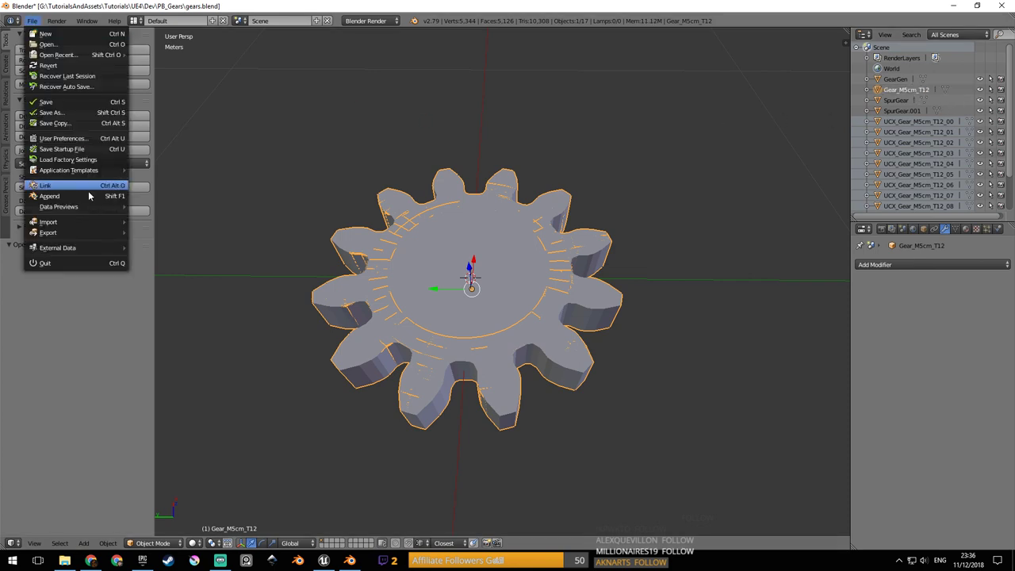
mouse_move(104, 238)
left_click(190, 267)
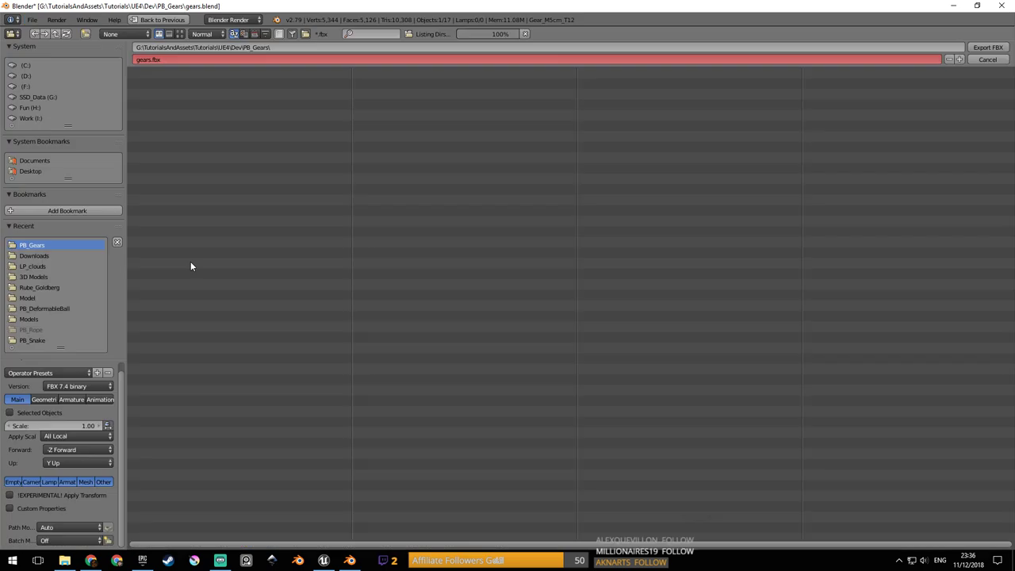
left_click(190, 85)
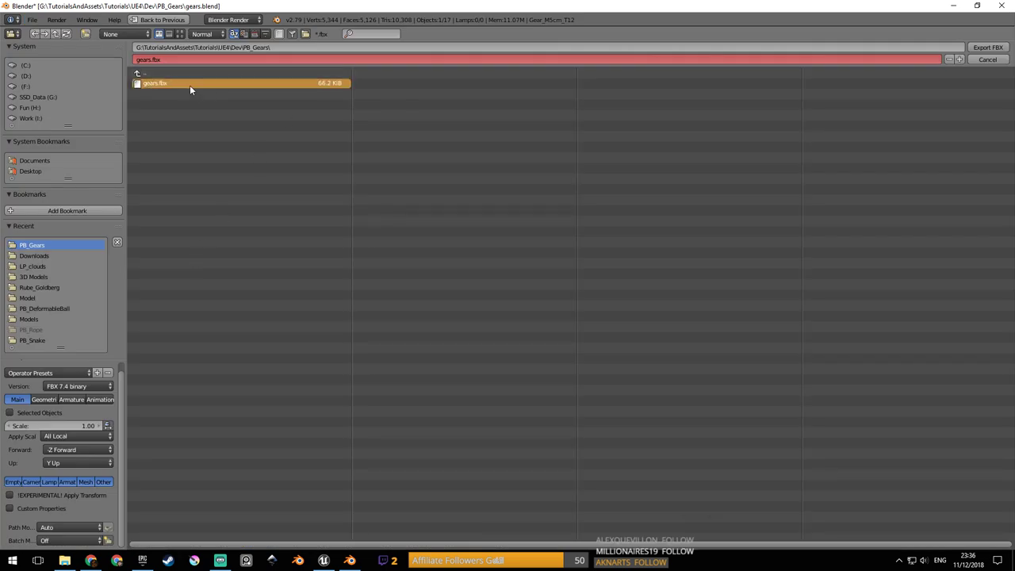
left_click(16, 415)
left_click(91, 482)
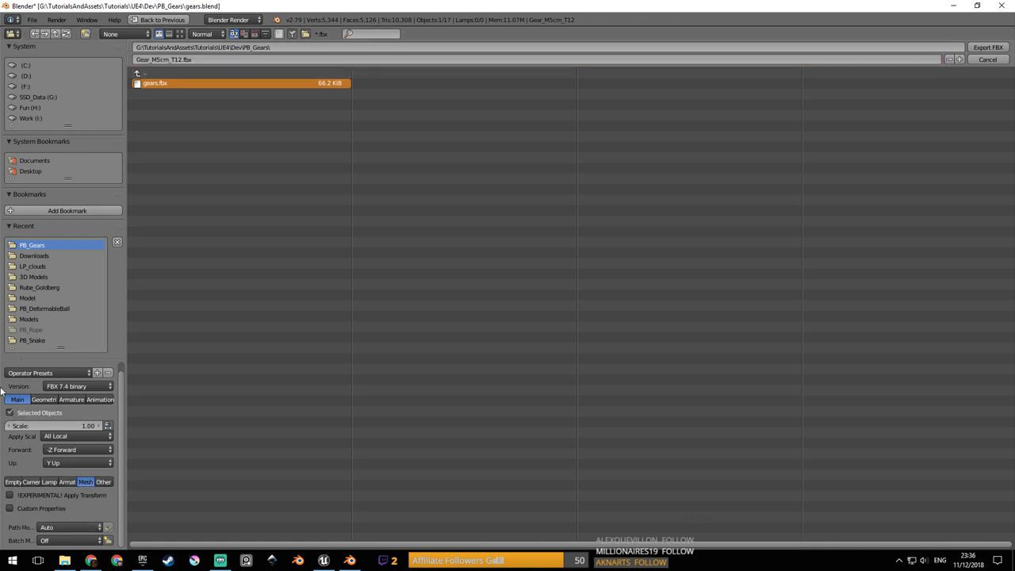
left_click(980, 50)
key("ctrl+q")
left_click(471, 156)
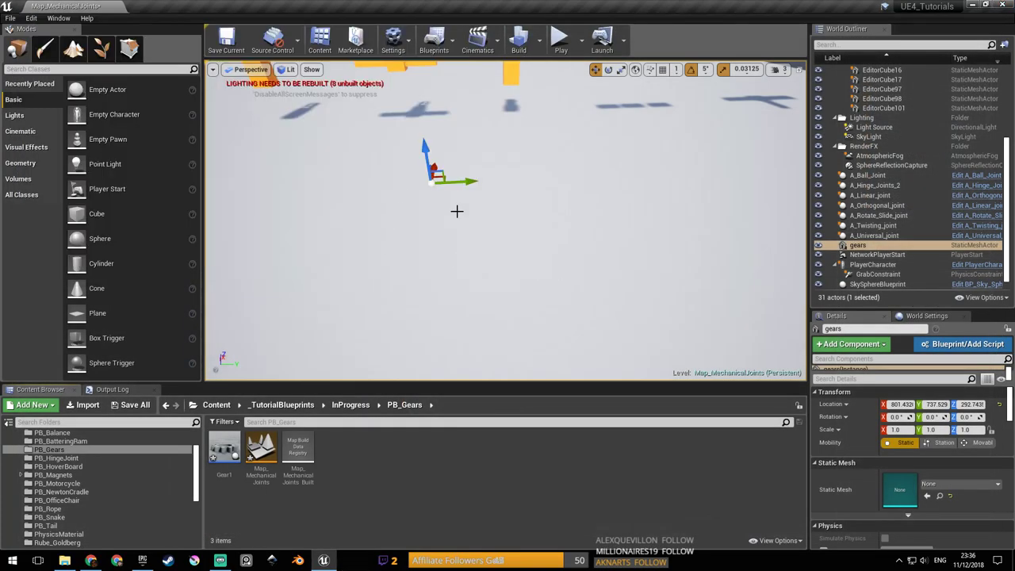
Import gears.fbx from Windows Explorer into the Unreal PB_Gears folder and dismiss the import log.
left_click(64, 560)
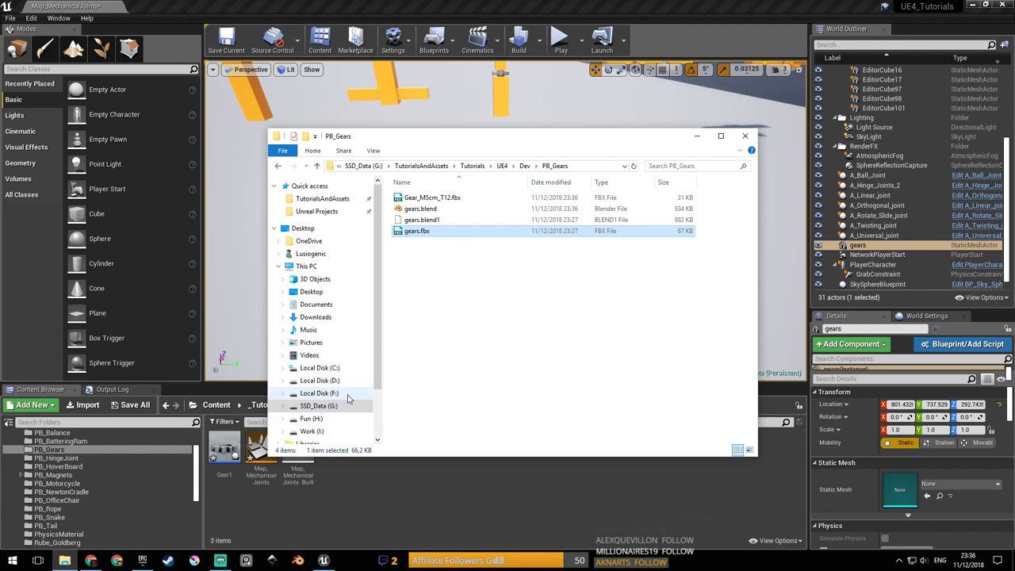
left_click_drag(402, 488, 359, 495)
left_click(564, 476)
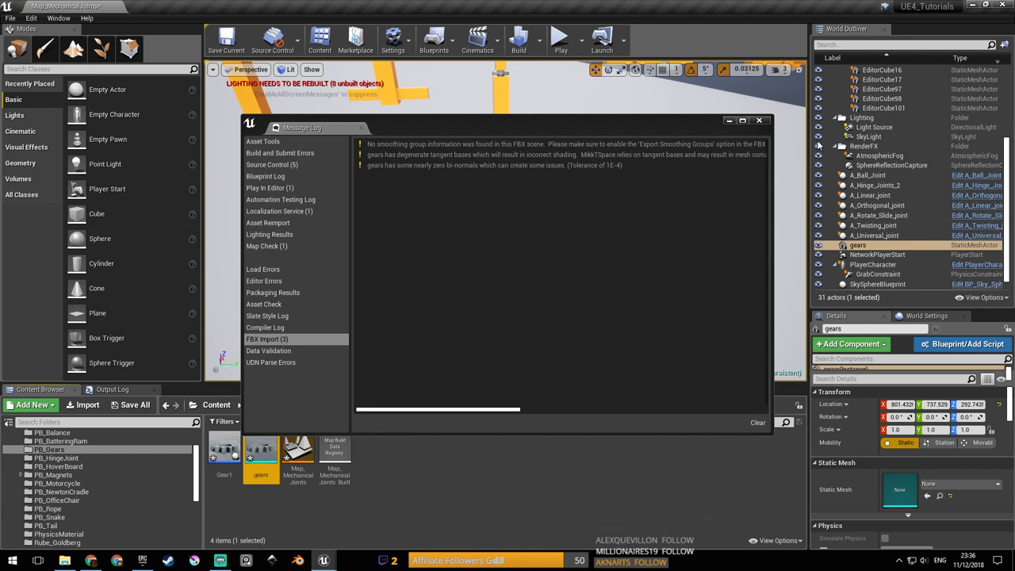
left_click(760, 121)
left_click(267, 447)
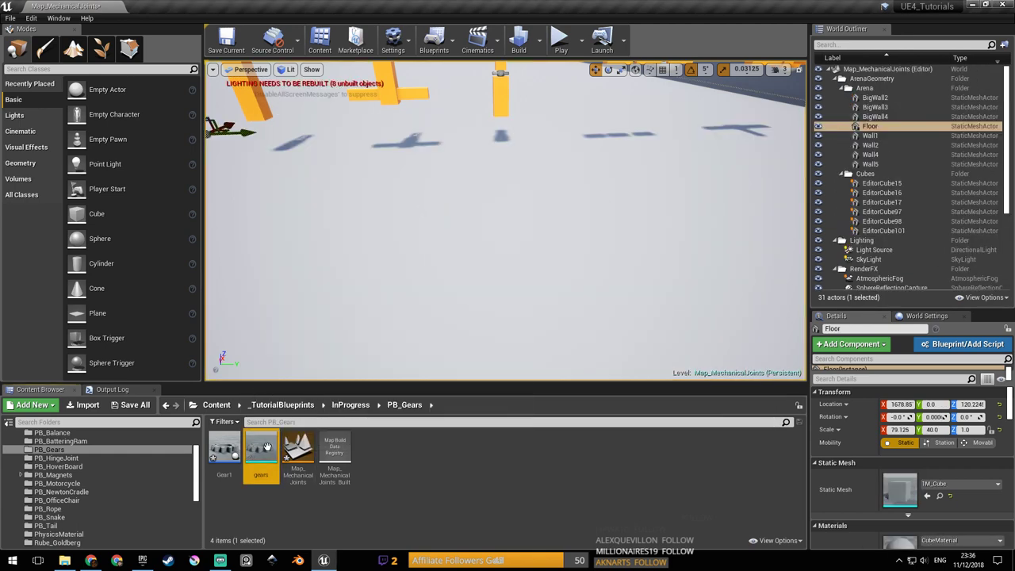
Delete the wrongly imported gears static mesh from the PB_Gears folder.
left_click(64, 560)
left_click(413, 527)
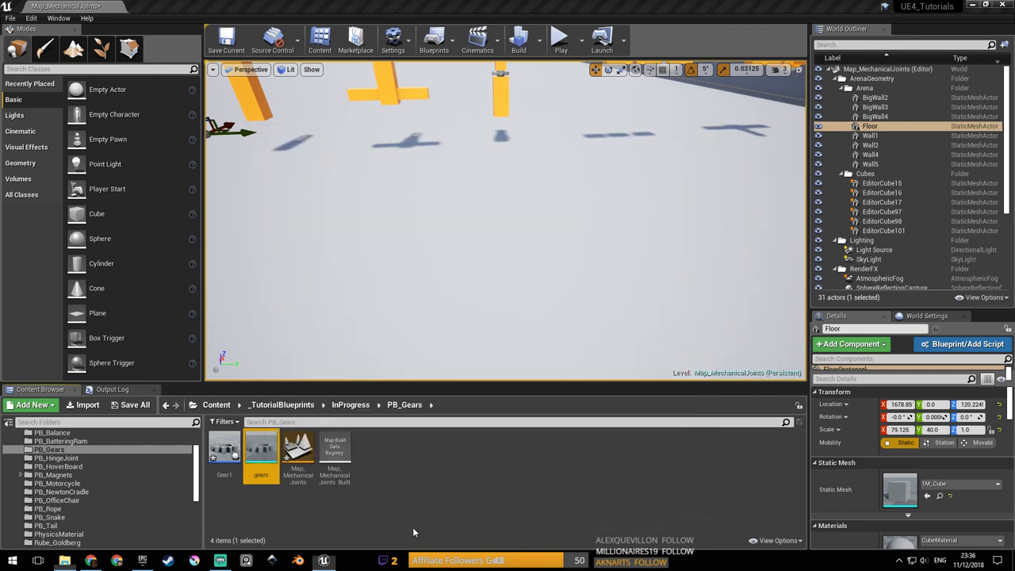
key("Delete")
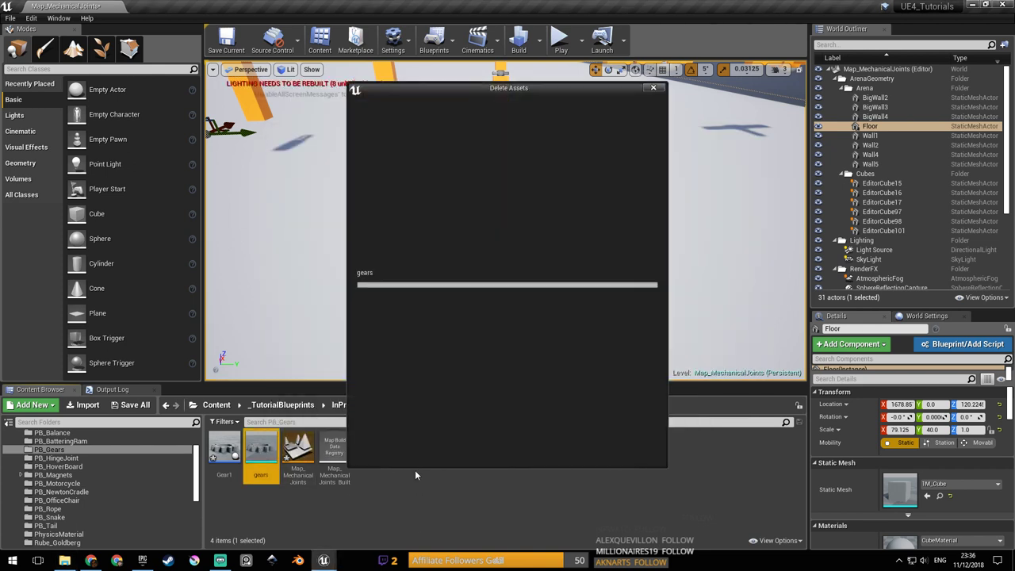
left_click(452, 447)
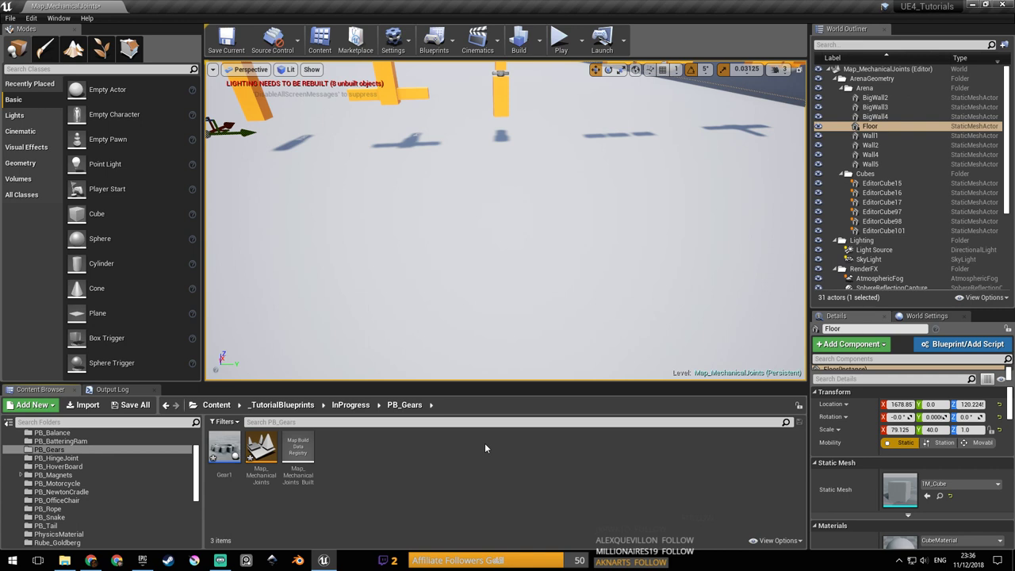
Switch to Windows Explorer and permanently delete gears.fbx from the PB_Gears source folder.
key("alt+Tab")
key("Delete")
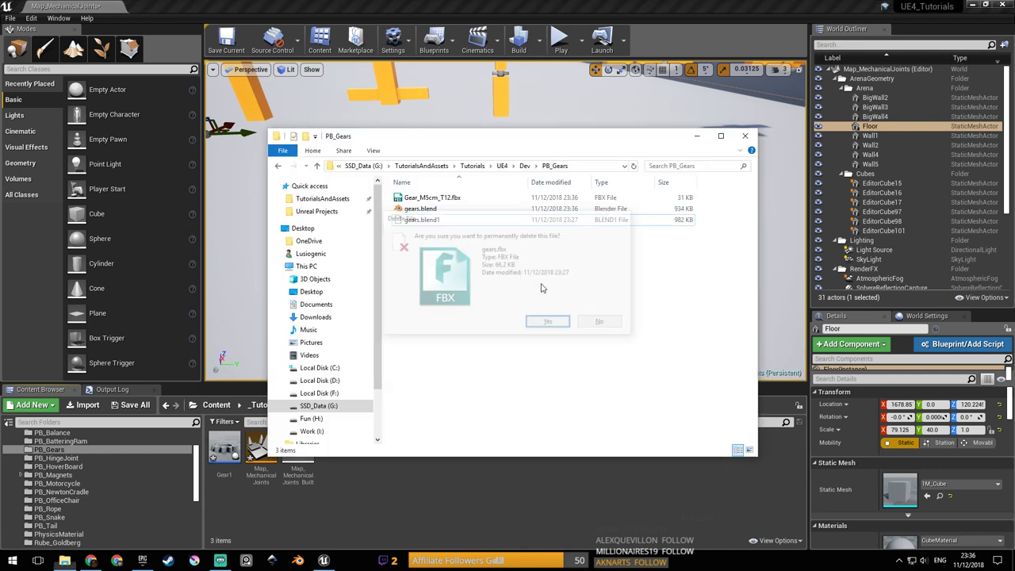
key("Return")
Import Gear_M5cm_T12.fbx into the Unreal PB_Gears folder, dismiss the import log, and save the level and assets.
left_click_drag(437, 199, 424, 483)
left_click(567, 469)
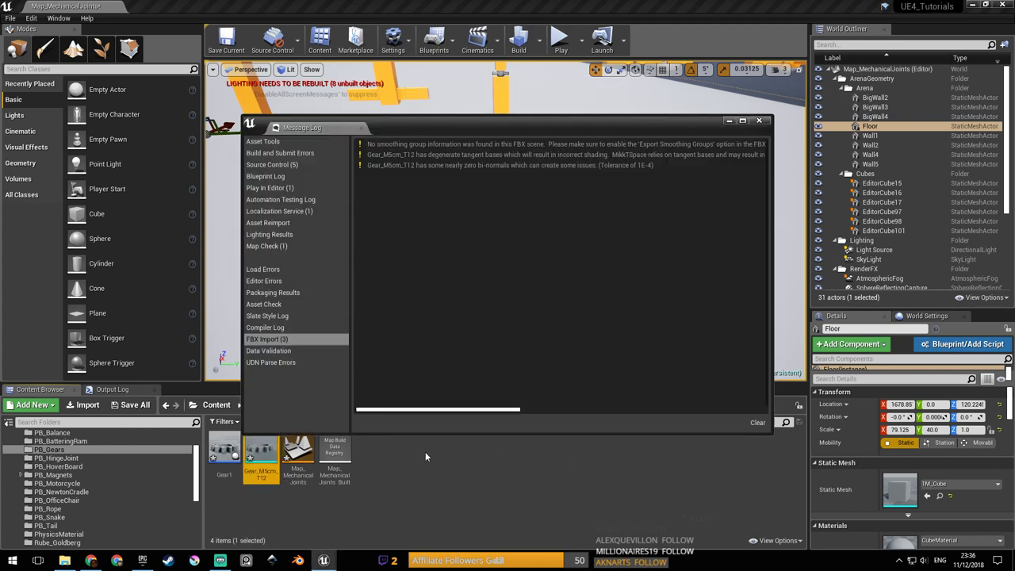
left_click(760, 121)
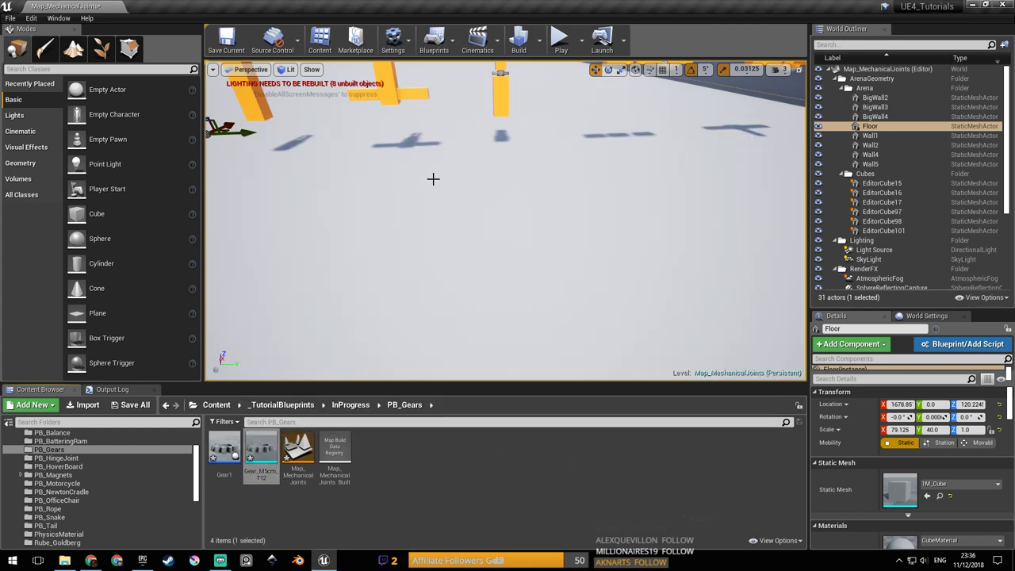
left_click(11, 18)
left_click(32, 108)
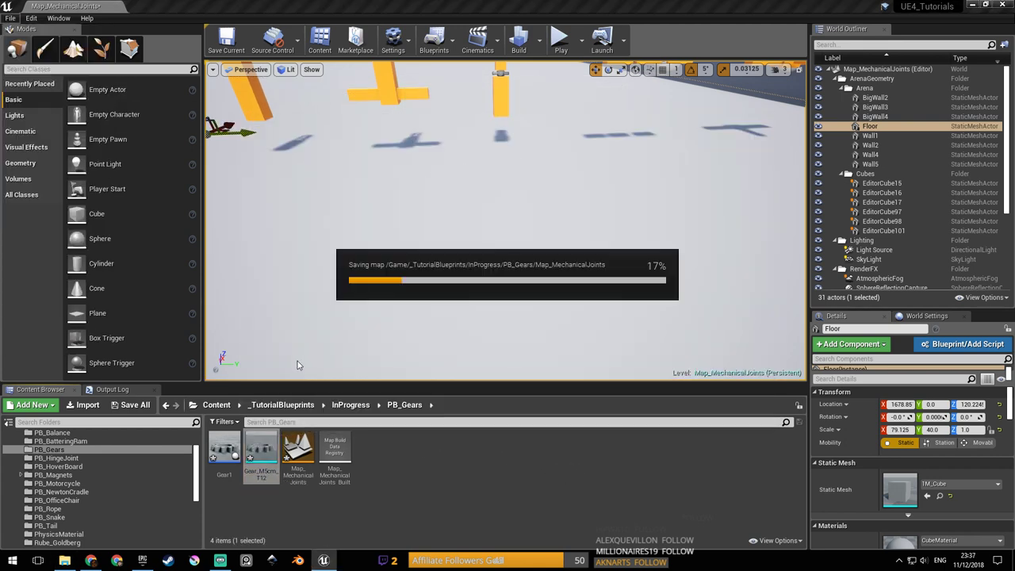
Open the Gear1 Blueprint's viewport with the Gear component selected and set the camera speed to 2.
double_click(224, 449)
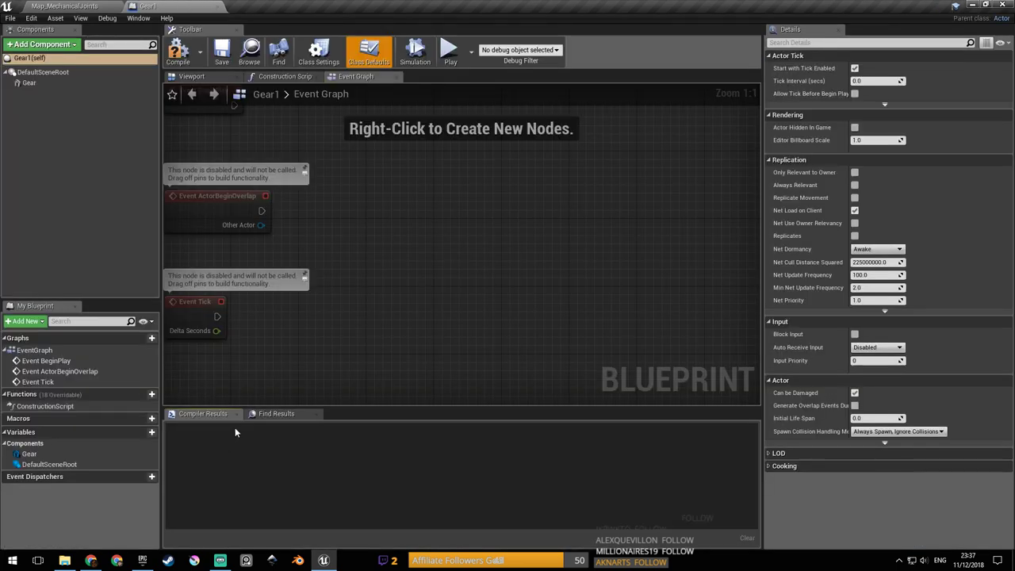
left_click(32, 82)
left_click(207, 76)
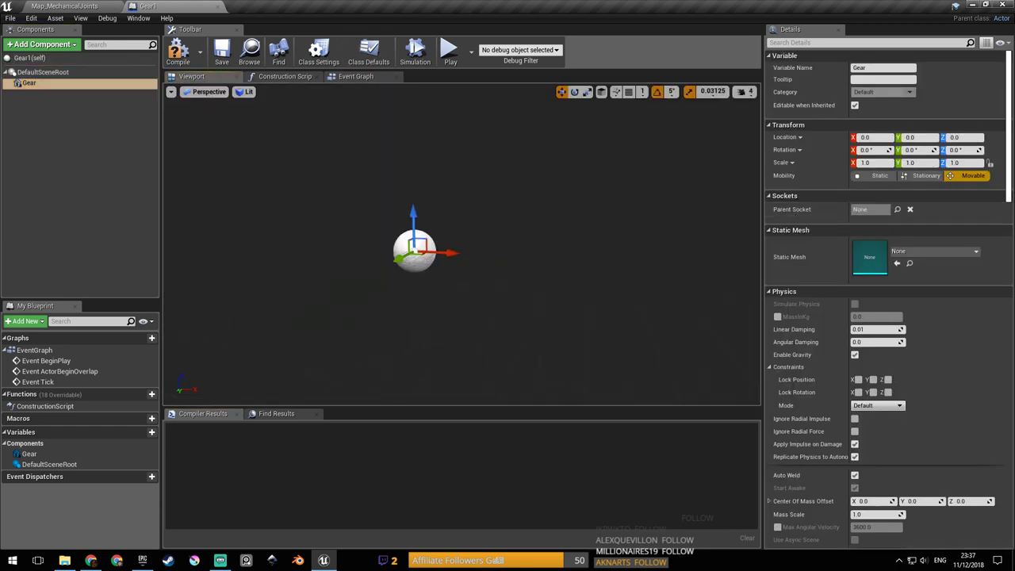
right_click_drag(461, 246, 603, 246)
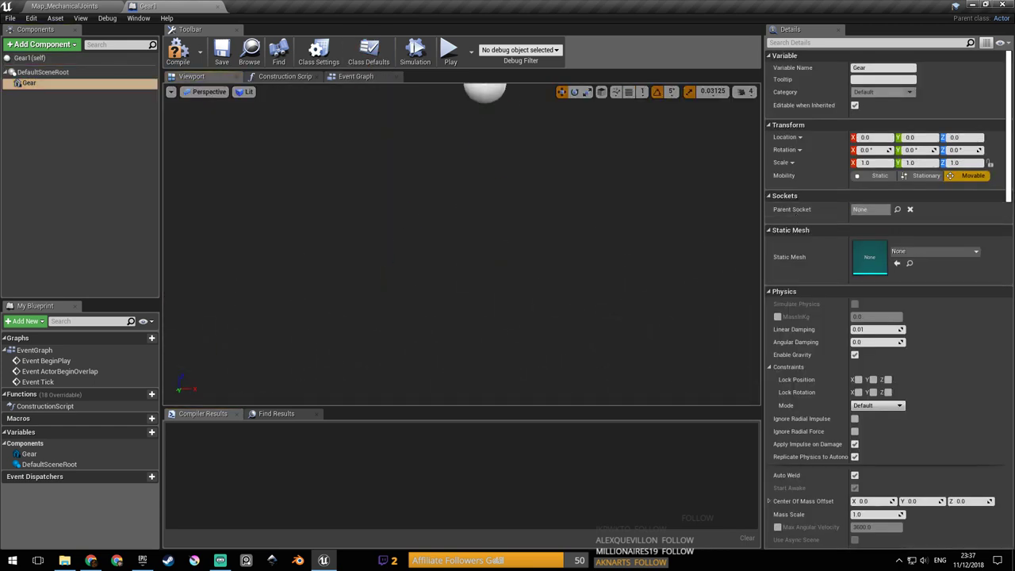
left_click(745, 92)
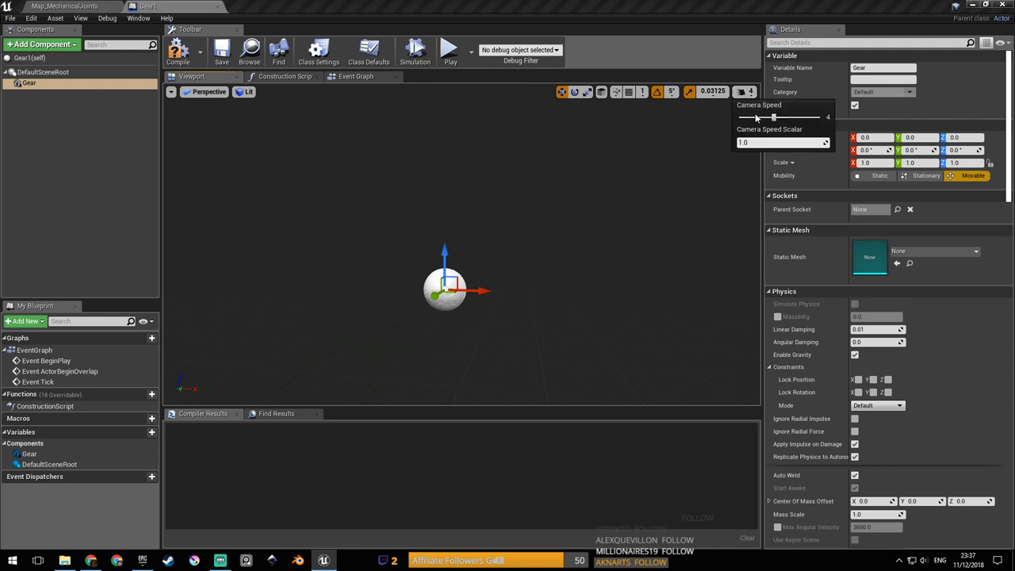
right_click_drag(603, 215, 567, 219)
key("w")
right_click_drag(679, 201, 679, 202)
Assign the Gear_M5cm_T12 static mesh to the Gear component.
left_click(924, 252)
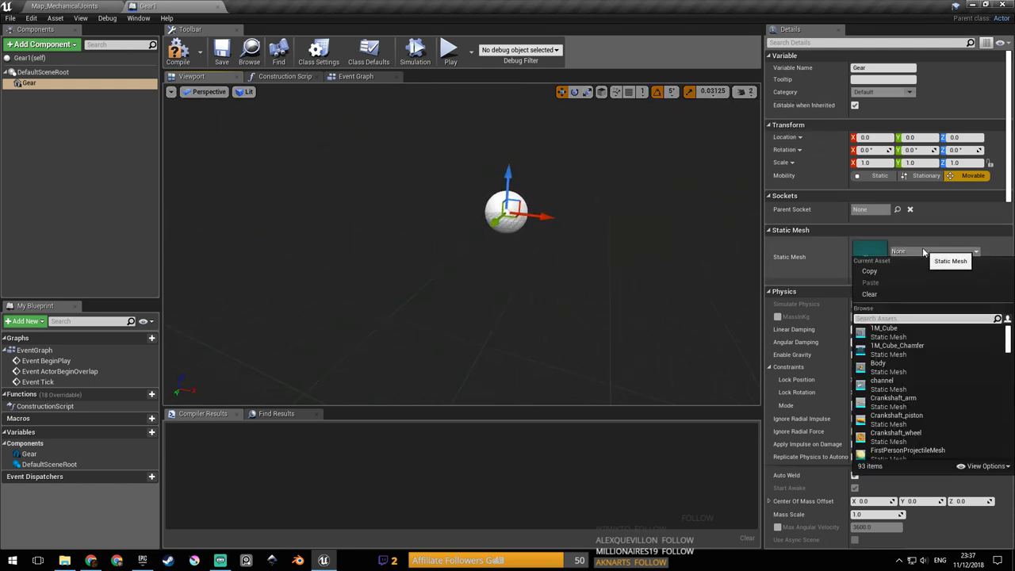
left_click(885, 327)
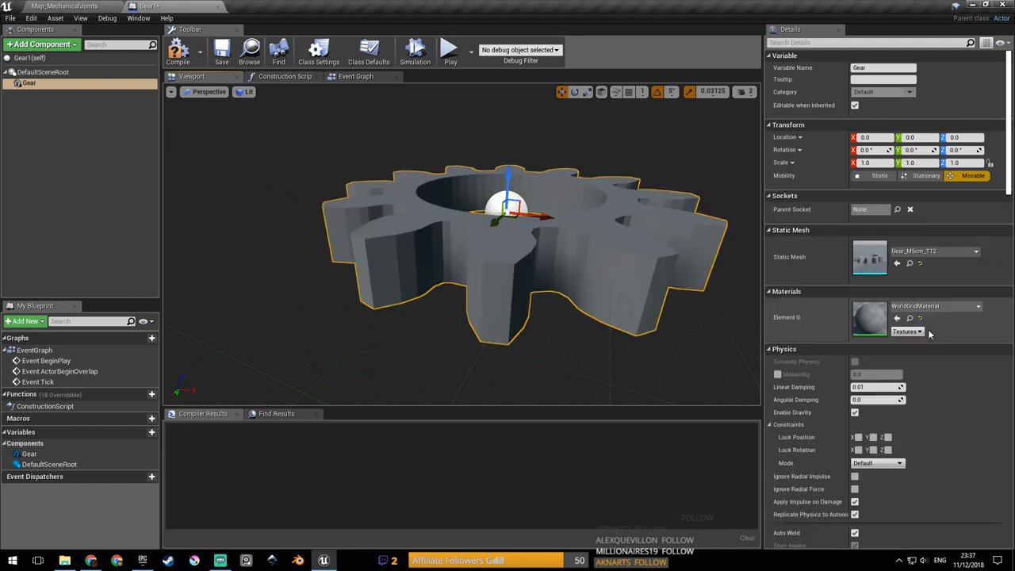
right_click_drag(627, 256, 632, 257)
Add a Physics Constraint component under DefaultSceneRoot in the Gear1 Blueprint.
left_click(63, 73)
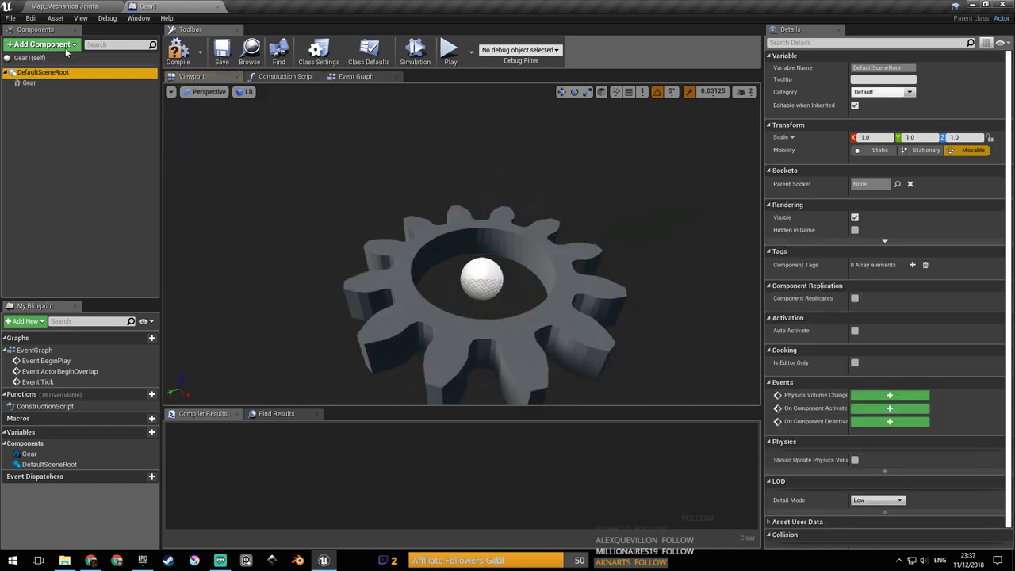
left_click(73, 45)
type("physics")
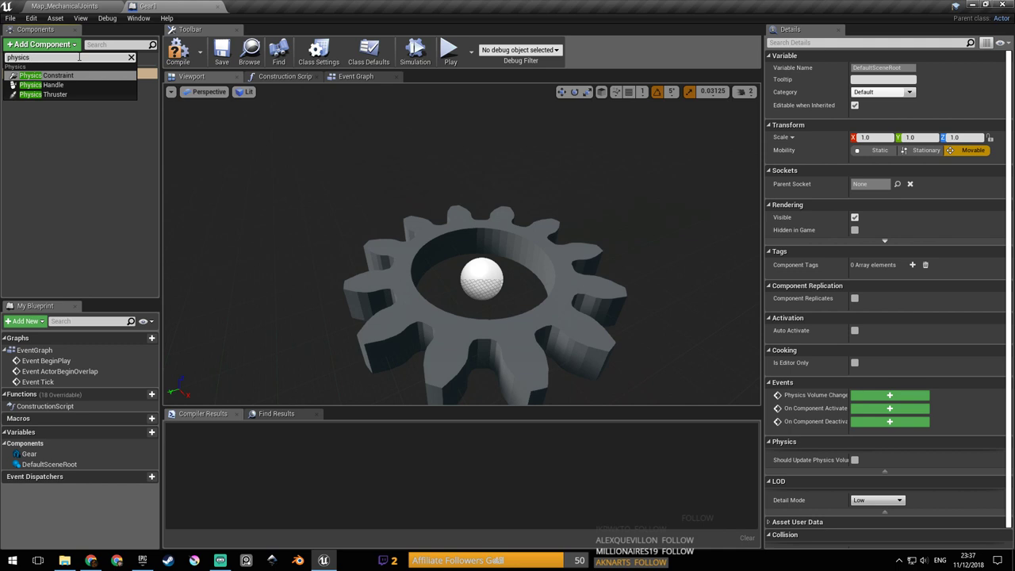
key("Return")
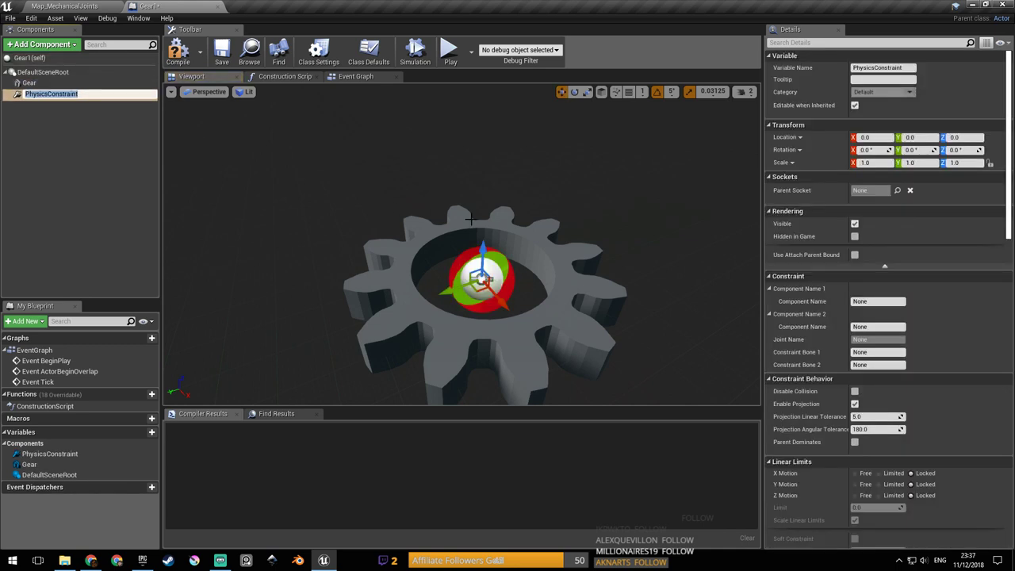
Rotate the PhysicsConstraint component 90° about the Y axis so it lies flat in the gear's plane, and save the Blueprint.
key("w")
right_click_drag(462, 248, 559, 252)
key("a")
scroll(498, 243, "up", 4)
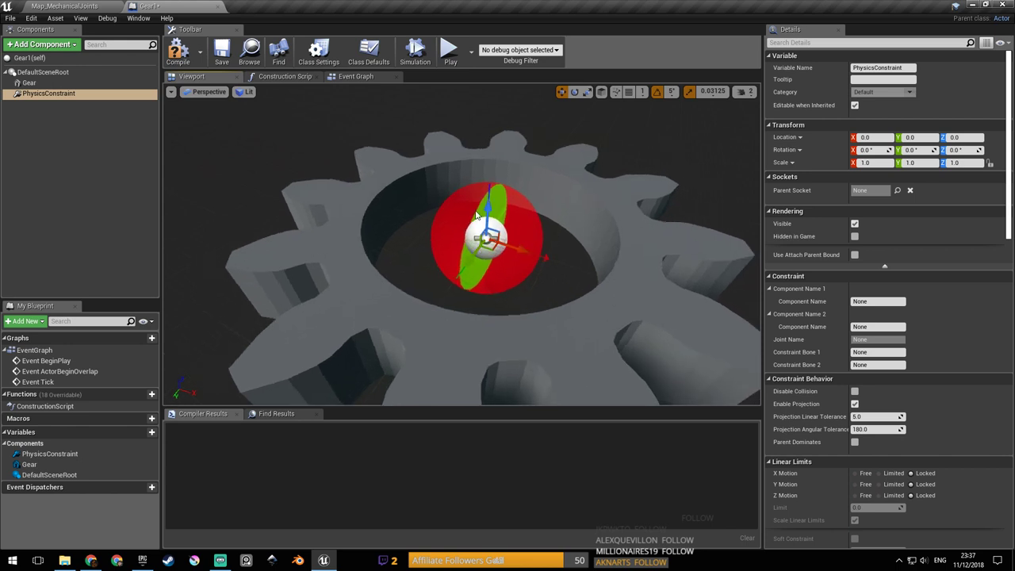
scroll(973, 291, "down", 3)
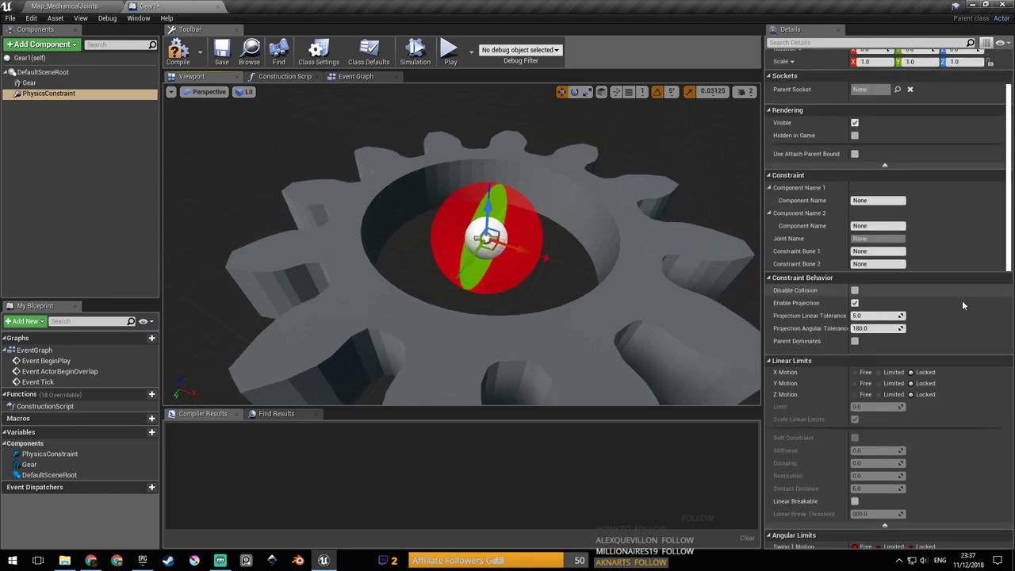
scroll(962, 300, "down", 2)
scroll(933, 339, "down", 3)
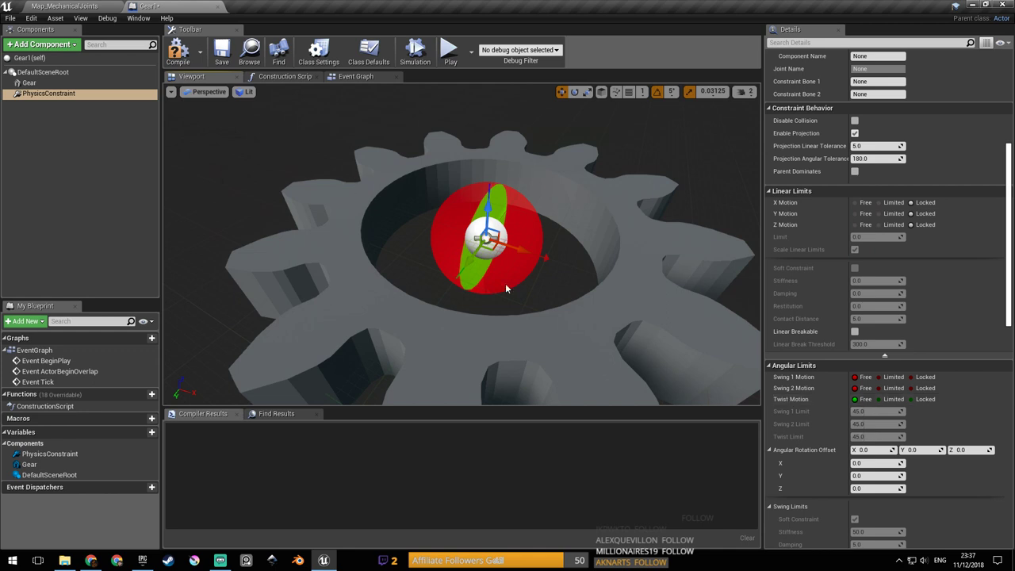
left_click(574, 92)
right_click_drag(539, 230, 533, 230)
left_click_drag(532, 229, 498, 190)
key("ctrl+s")
right_click_drag(561, 282, 598, 269)
Set the PhysicsConstraint's Swing 1 and Swing 2 Motion to Locked, leave Twist Motion free, and save the Blueprint.
scroll(888, 418, "down", 2)
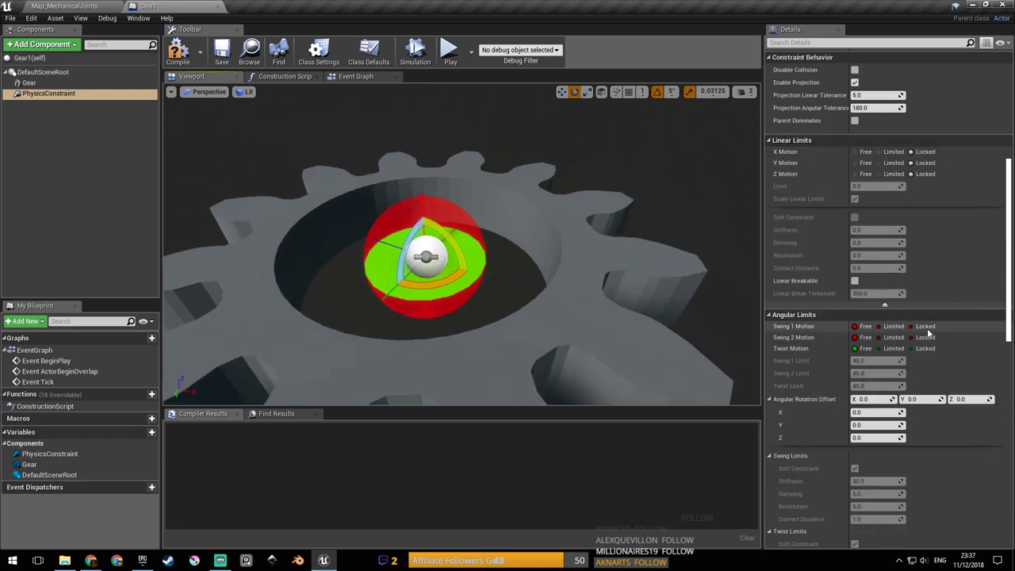
left_click(926, 326)
left_click(926, 337)
key("ctrl+s")
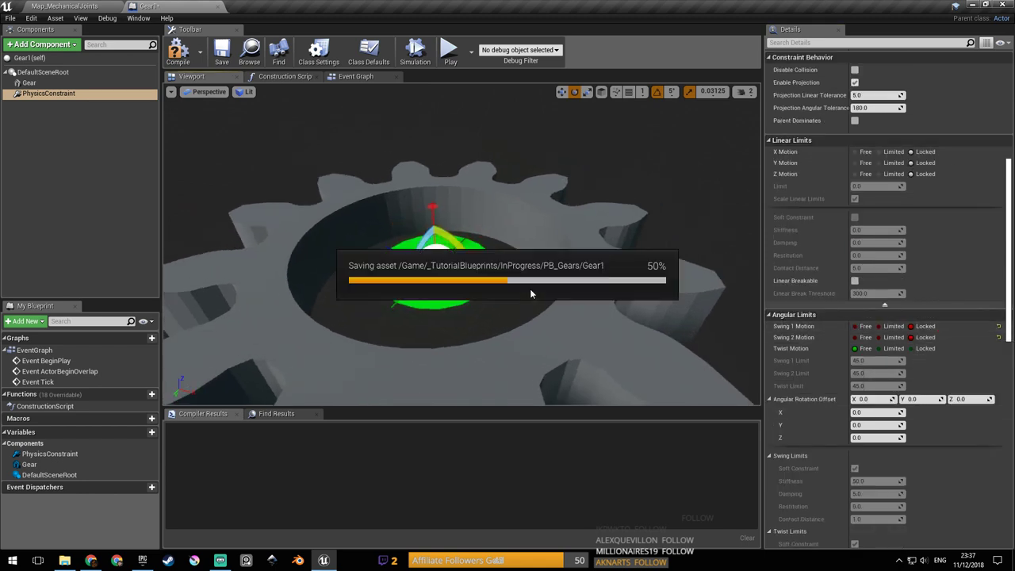
right_click_drag(532, 294, 508, 304)
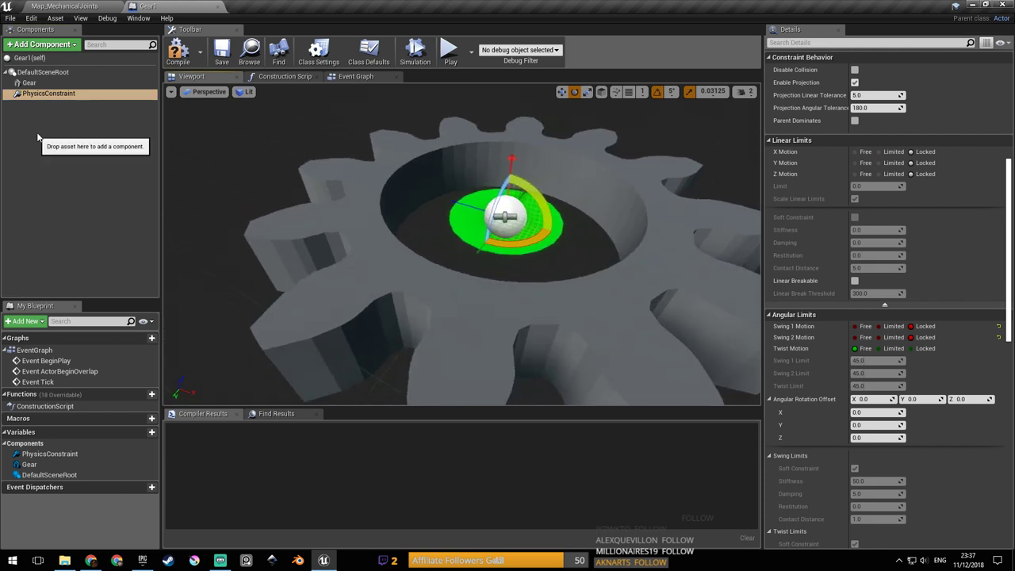
Set the PhysicsConstraint's Component Name 2 to Gear and save the Blueprint.
scroll(1006, 151, "up", 8)
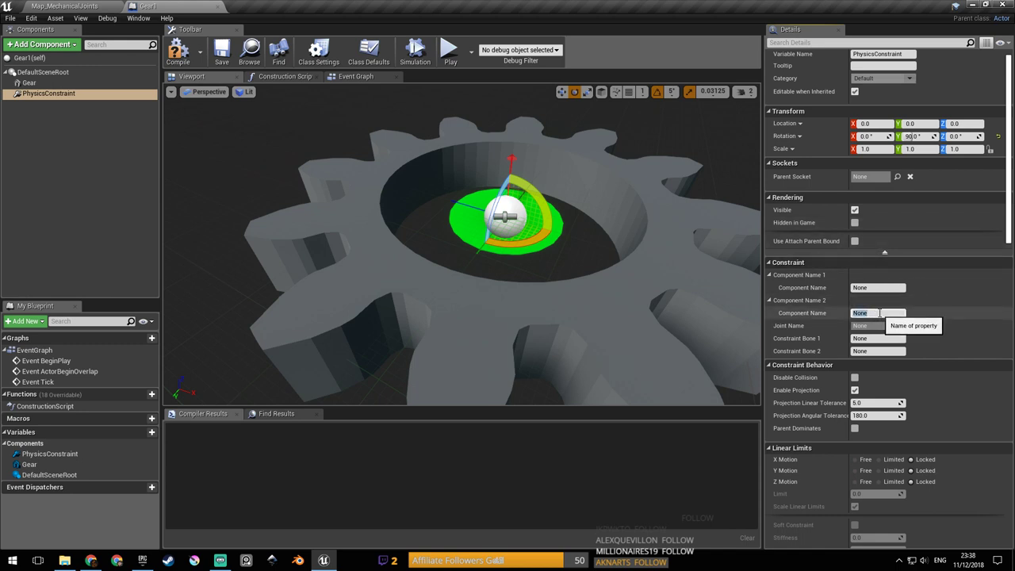
key("ctrl+s")
right_click_drag(566, 195, 627, 232)
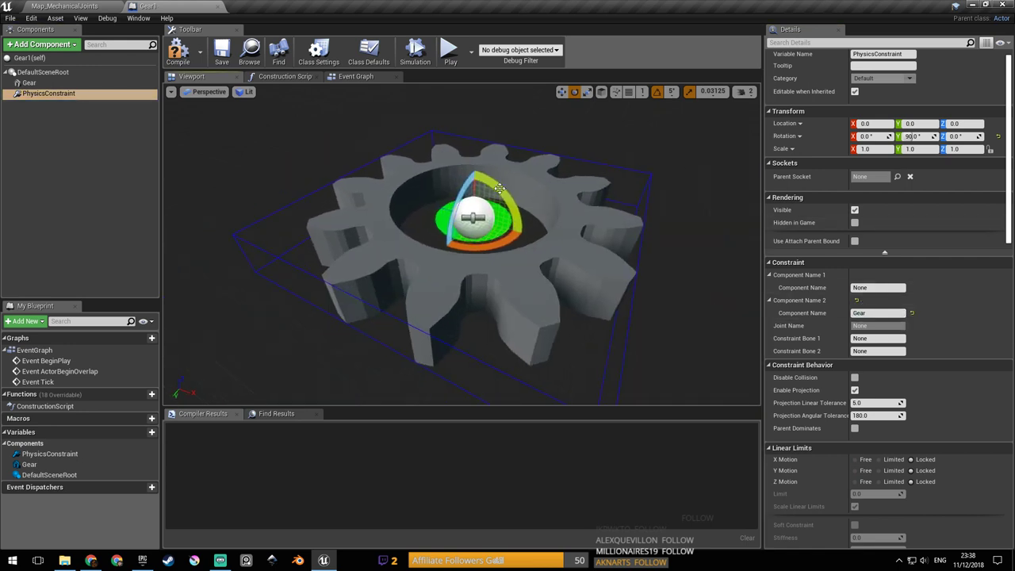
Try to enable Simulate Physics on the Gear component.
scroll(976, 333, "down", 10)
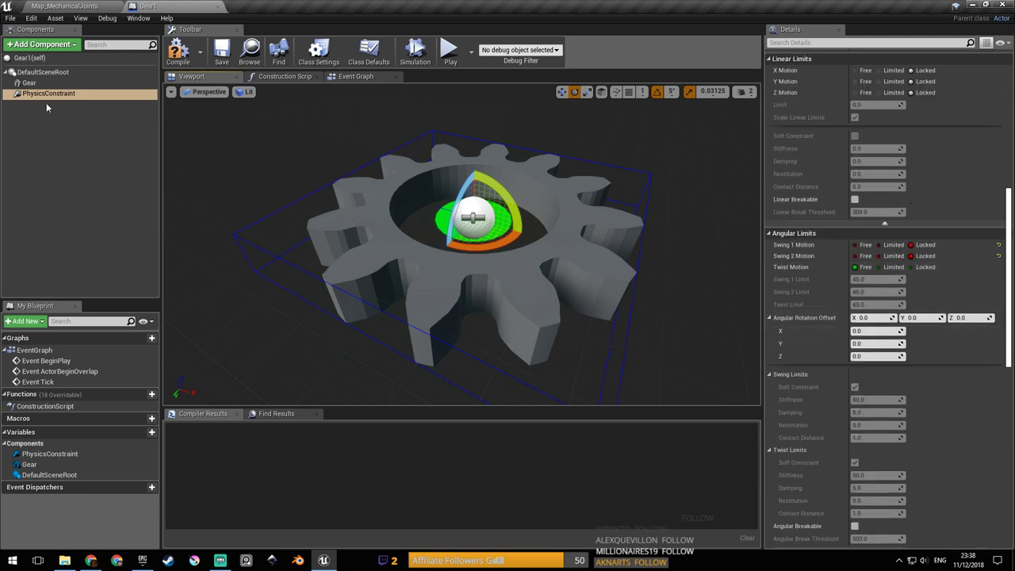
left_click(29, 83)
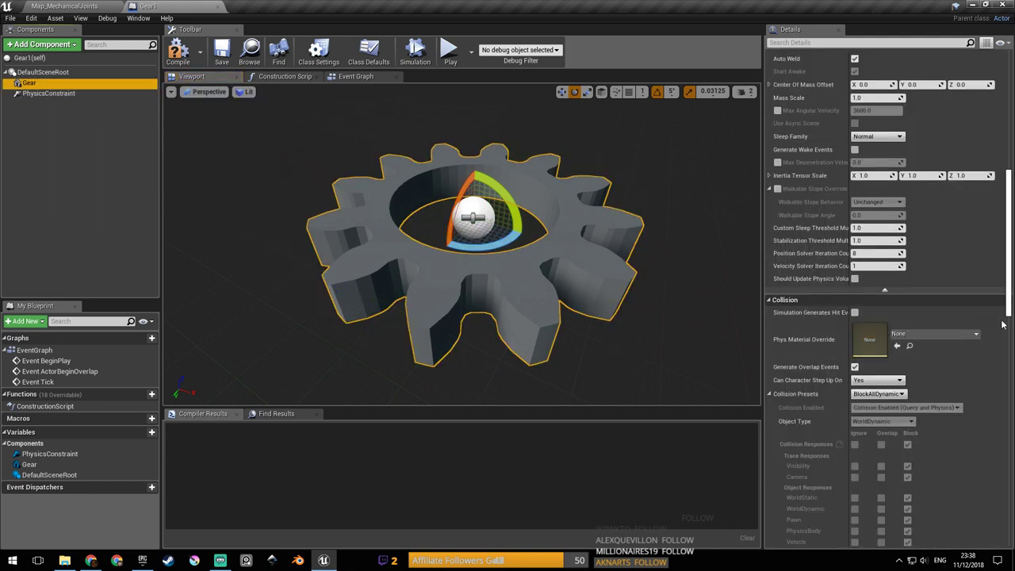
scroll(812, 182, "up", 7)
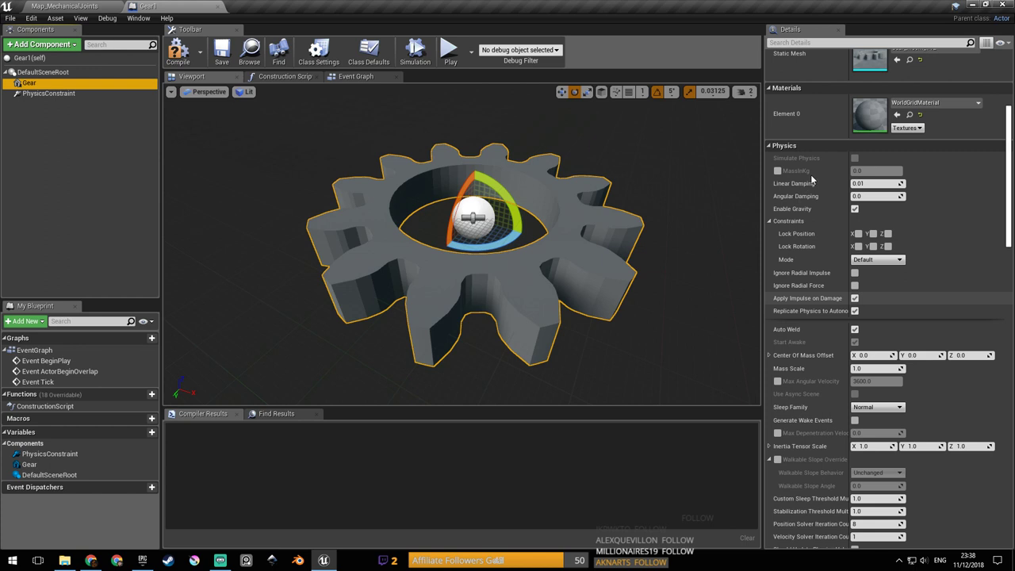
left_click(855, 158)
right_click_drag(518, 163, 549, 174)
right_click_drag(480, 168, 517, 166)
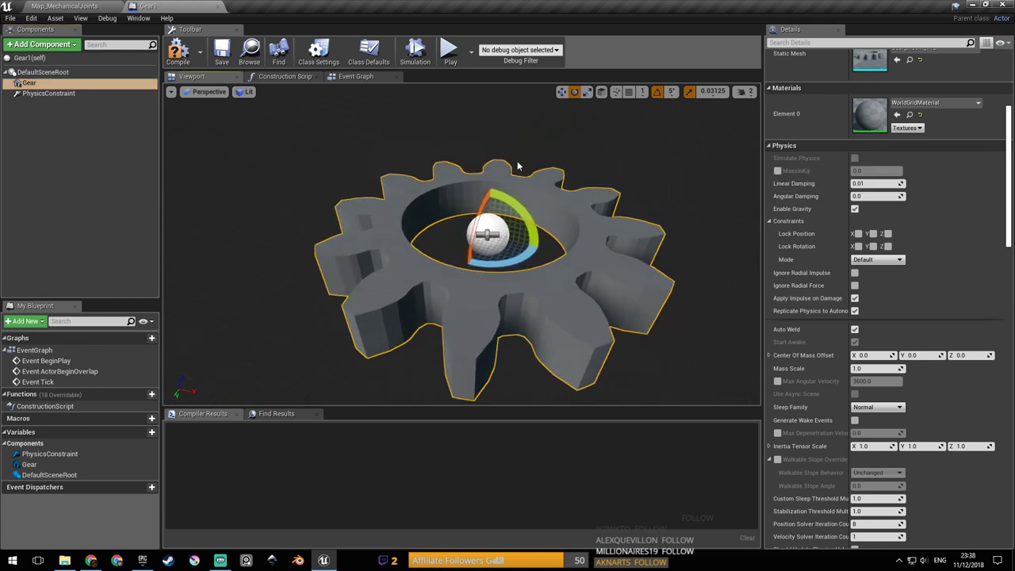
left_click(565, 323)
right_click_drag(552, 331, 561, 319)
left_click(558, 317)
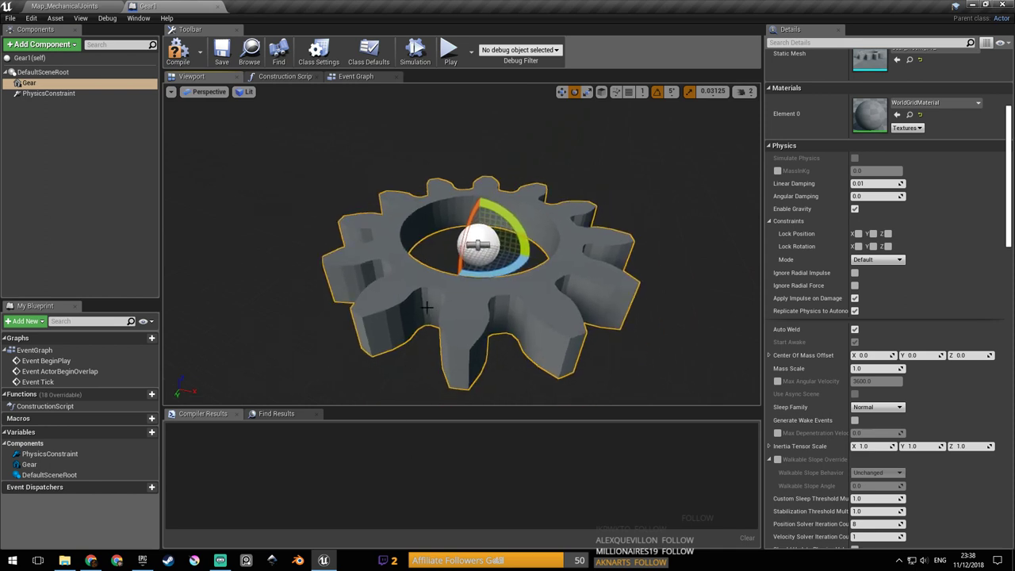
Open the Gear component's Gear_M5cm_T12 mesh in its editor and examine its simple and complex collision.
scroll(982, 303, "up", 10)
double_click(859, 213)
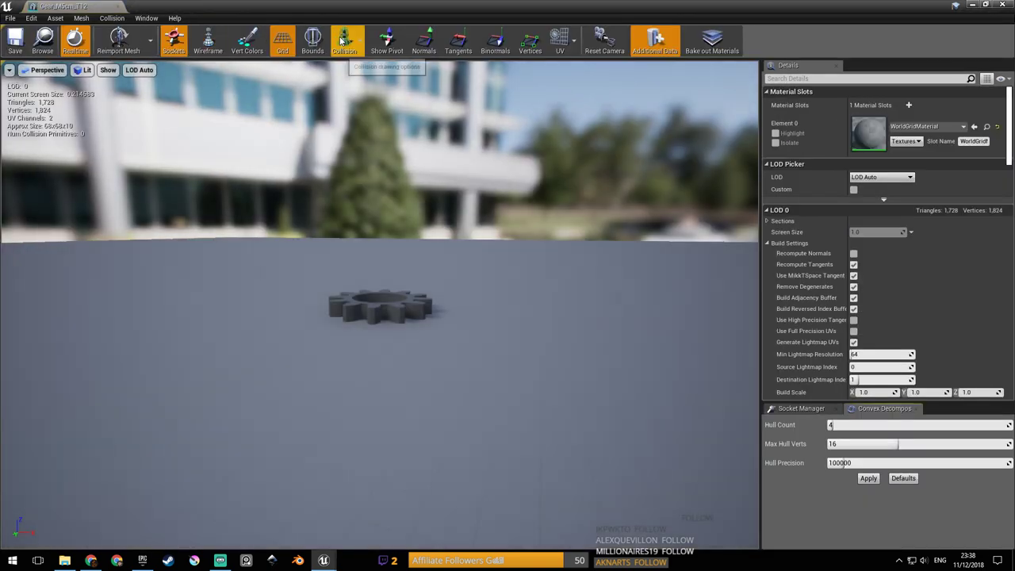
left_click(344, 40)
right_click_drag(357, 175, 337, 271)
left_click(359, 40)
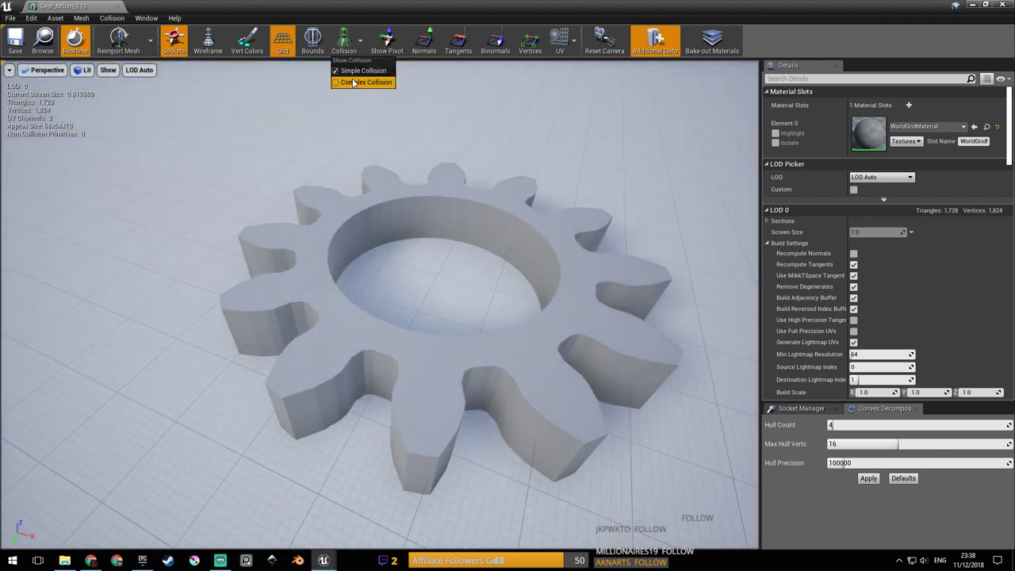
left_click(338, 74)
mouse_move(389, 142)
right_mouse_down()
mouse_move(389, 131)
mouse_move(388, 141)
right_mouse_up()
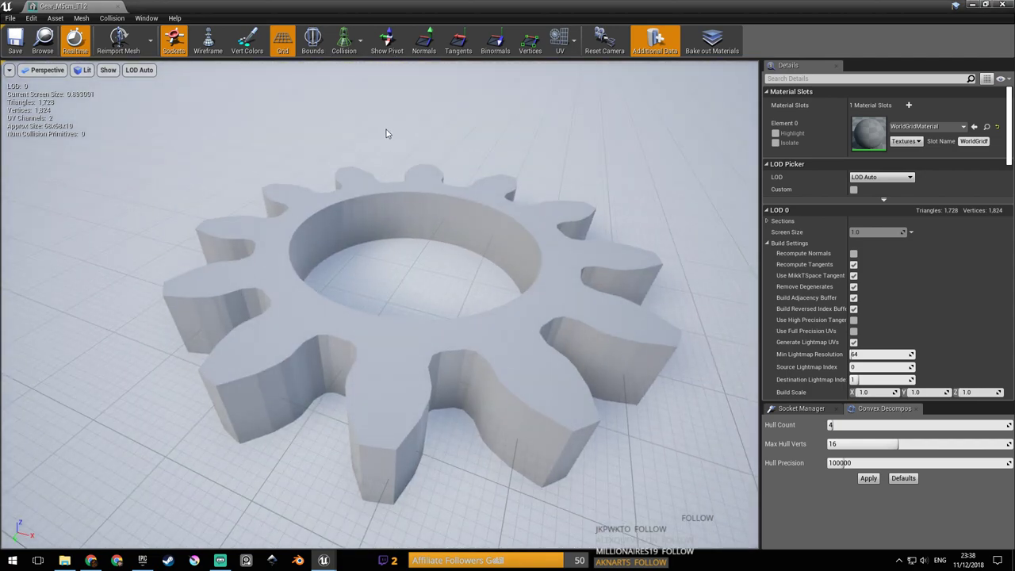
left_click(344, 39)
left_click(335, 84)
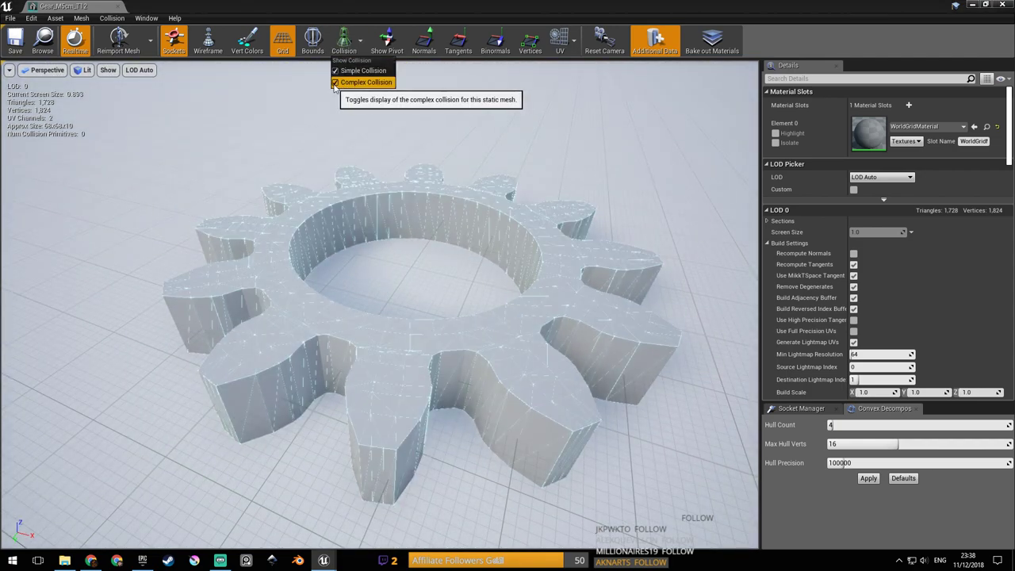
left_click(335, 84)
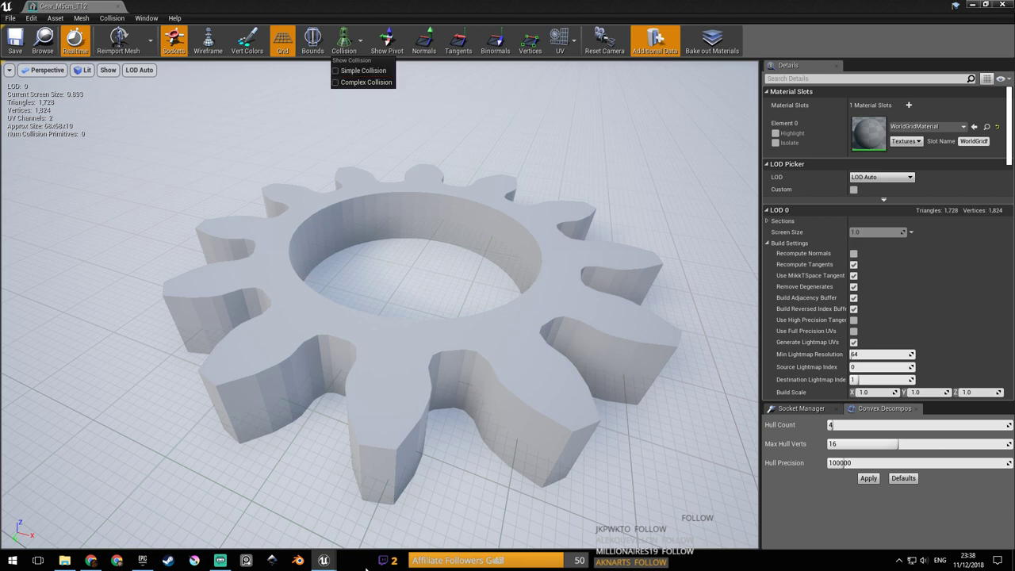
Switch to a new Blender window and open the recent file gears.blend.
mouse_move(346, 553)
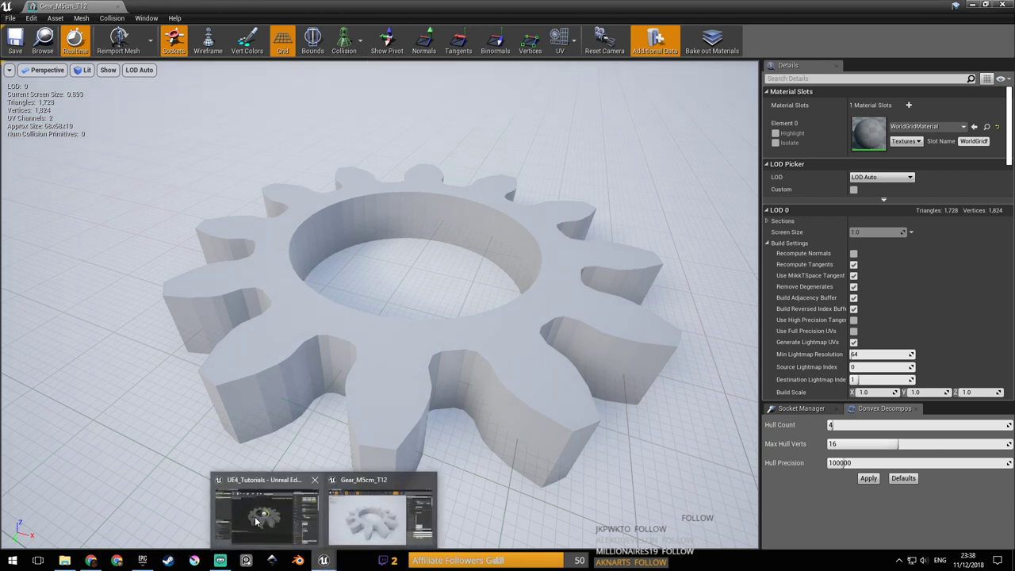
right_click(167, 564)
left_click(161, 327)
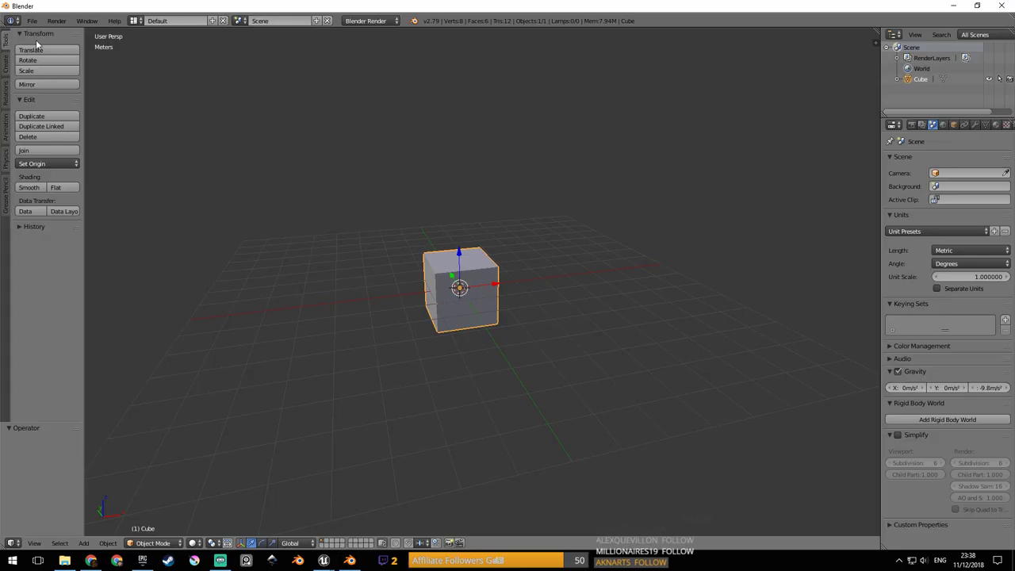
left_click(32, 21)
mouse_move(63, 55)
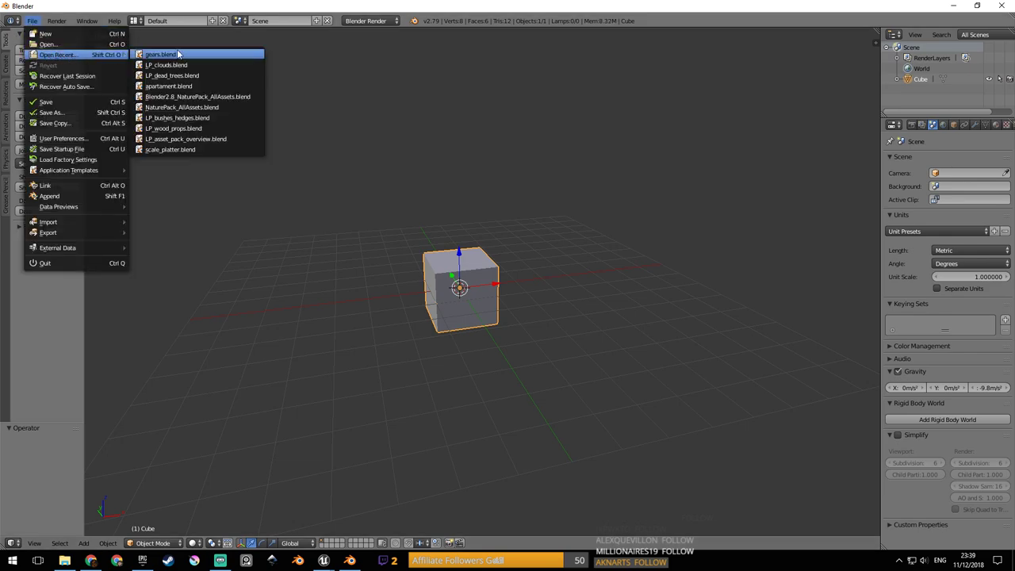
left_click(175, 55)
Select the Gear_M5cm_T12 mesh together with all its UCX collision pieces, using wireframe view for the box selection.
key("z")
middle_click_drag(529, 295, 495, 282)
left_click_drag(257, 102, 737, 410)
key("z")
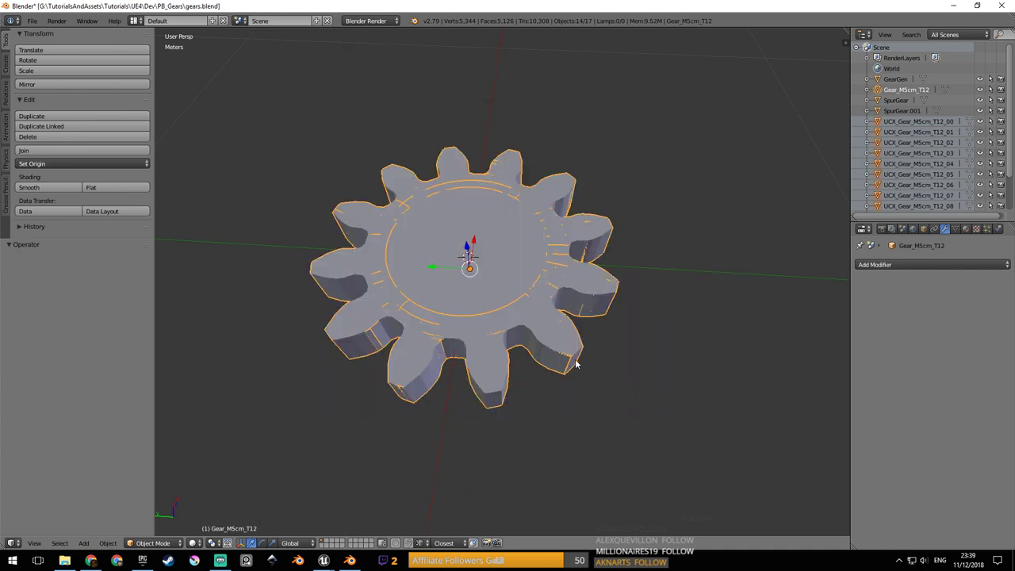
right_click(574, 359)
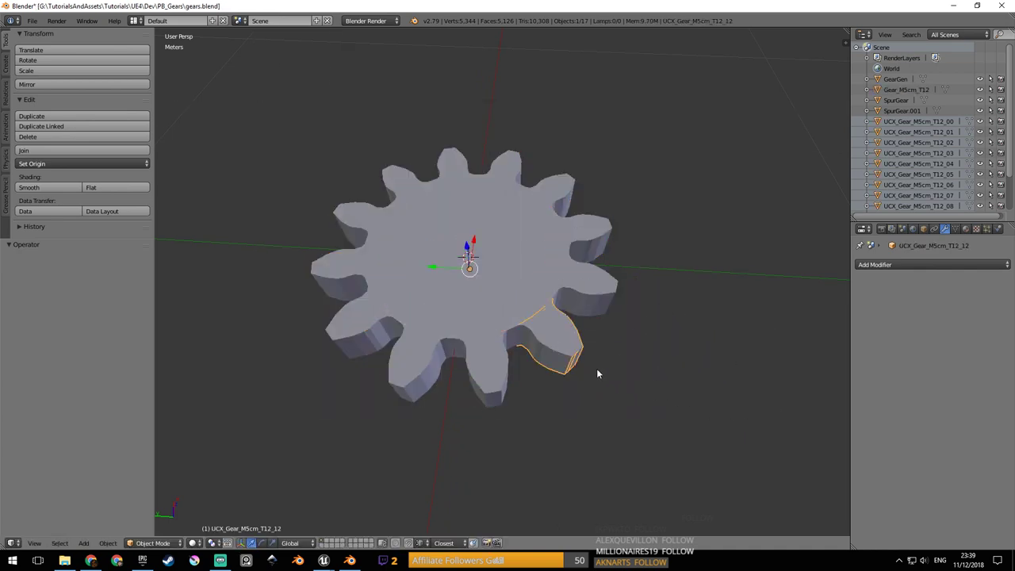
key("z")
key("b")
left_click_drag(260, 108, 704, 427)
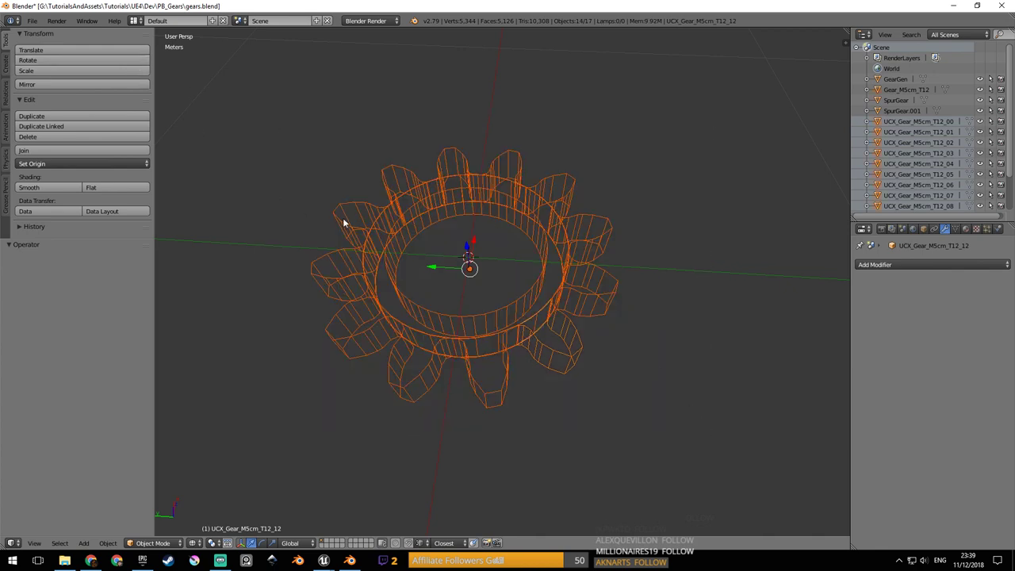
key("z")
Export only the selected objects as FBX over Gear_M5cm_T12.fbx in the PB_Gears folder and close Blender.
left_click(32, 21)
mouse_move(85, 233)
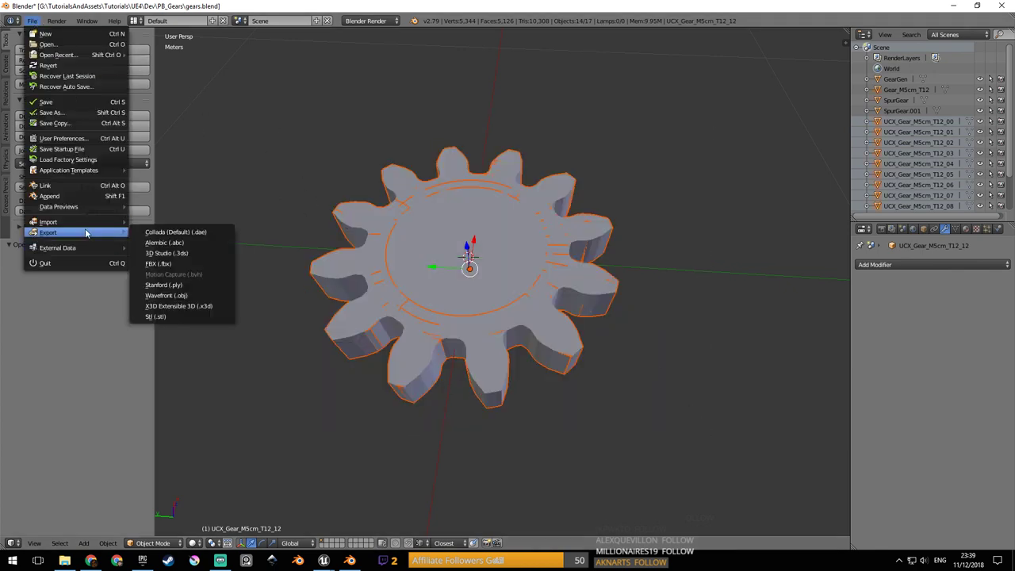
left_click(201, 266)
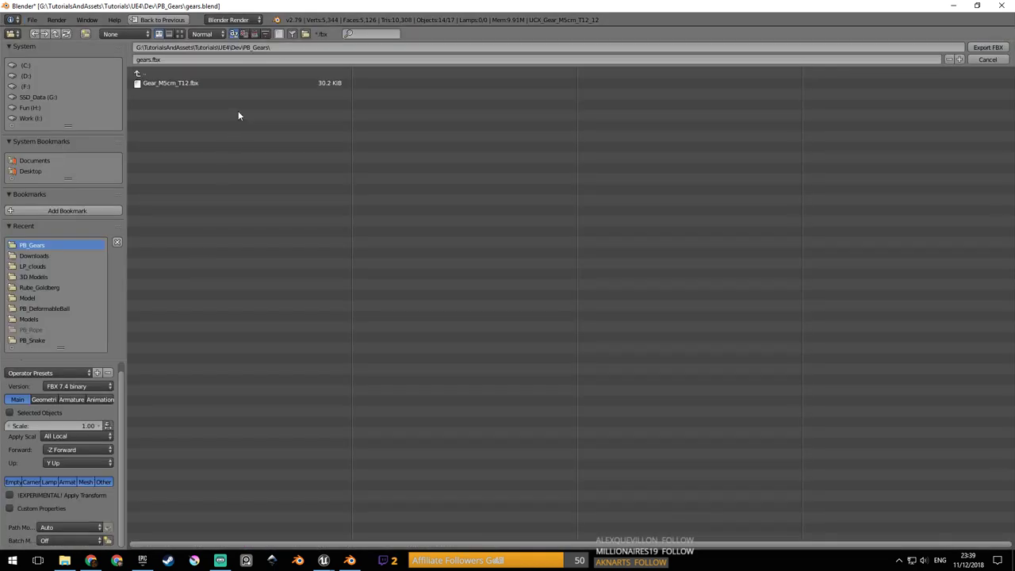
left_click(192, 84)
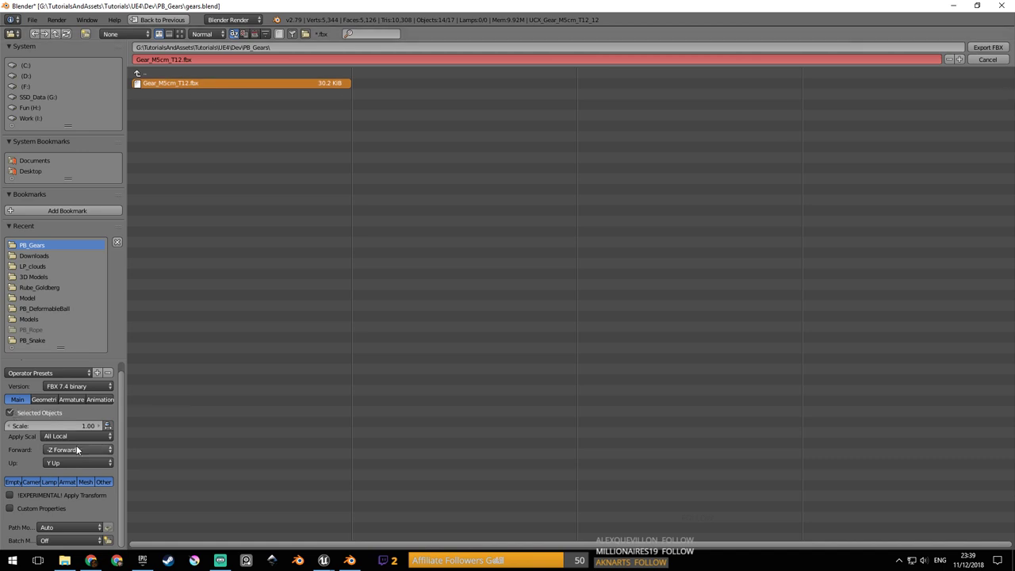
left_click(989, 47)
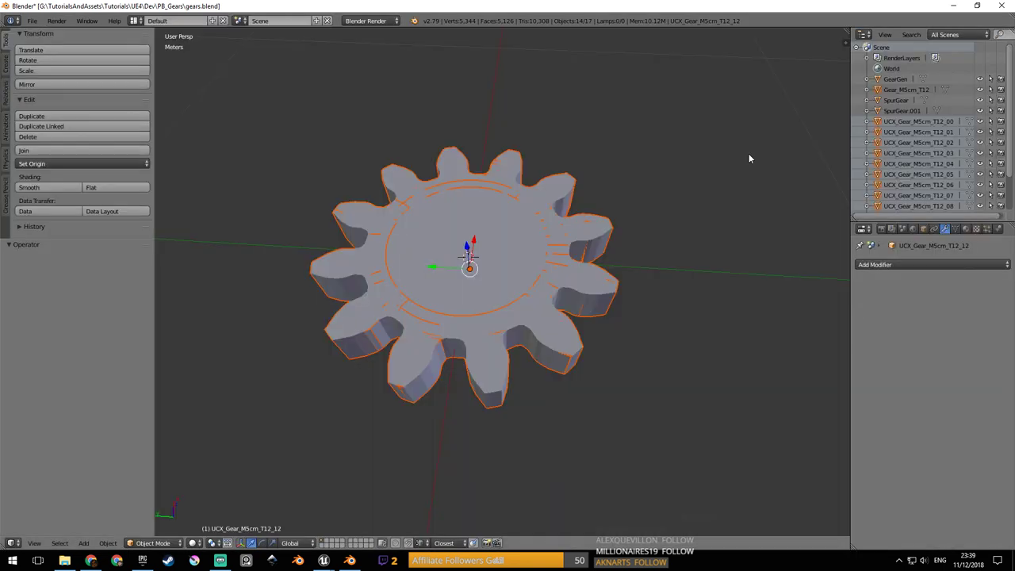
left_click(1000, 5)
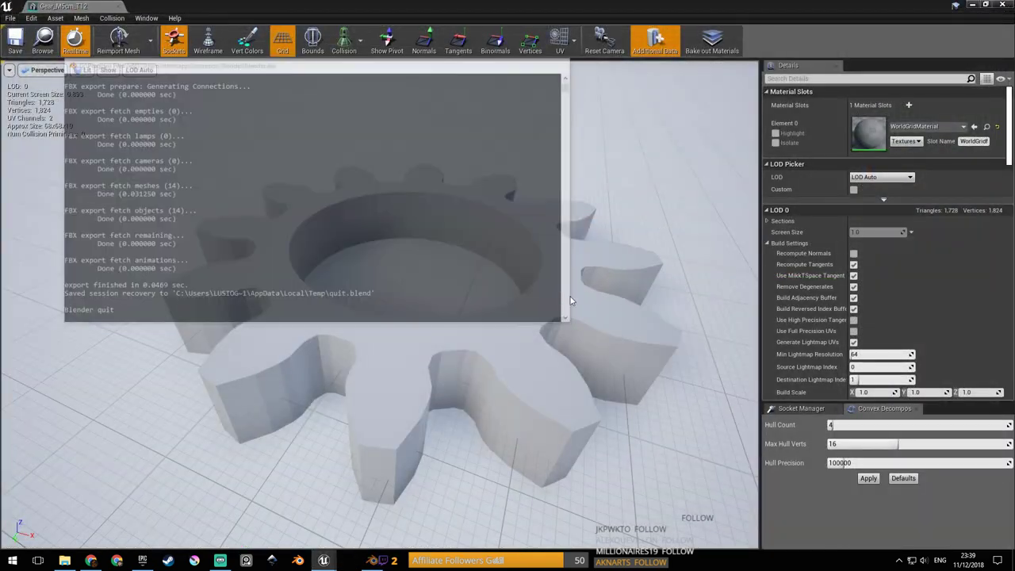
Close the Gear_M5cm_T12 mesh editor in Unreal and reimport the mesh from the PB_Gears folder.
scroll(567, 330, "down", 10)
scroll(560, 333, "up", 8)
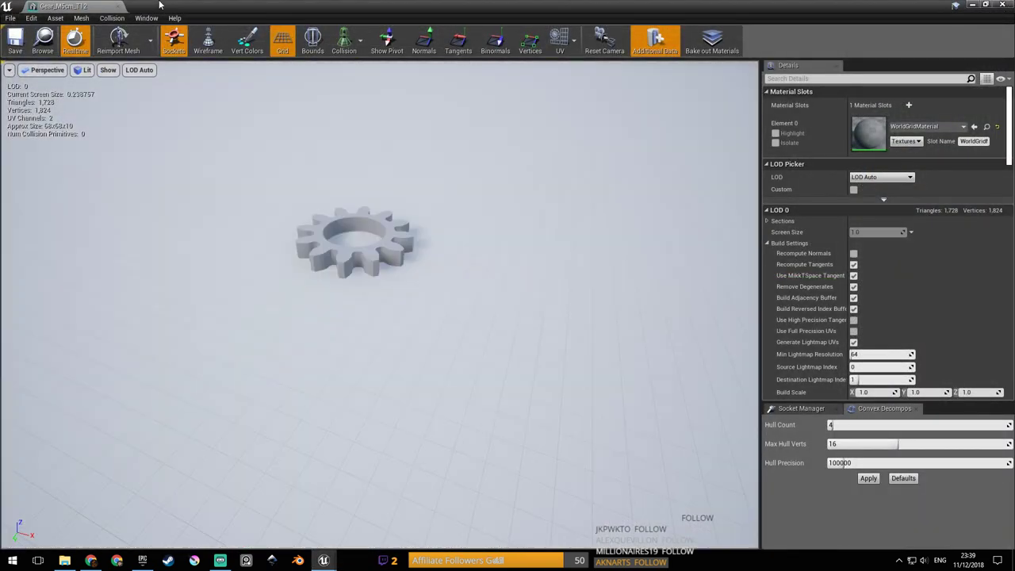
left_click(96, 8)
left_click(113, 8)
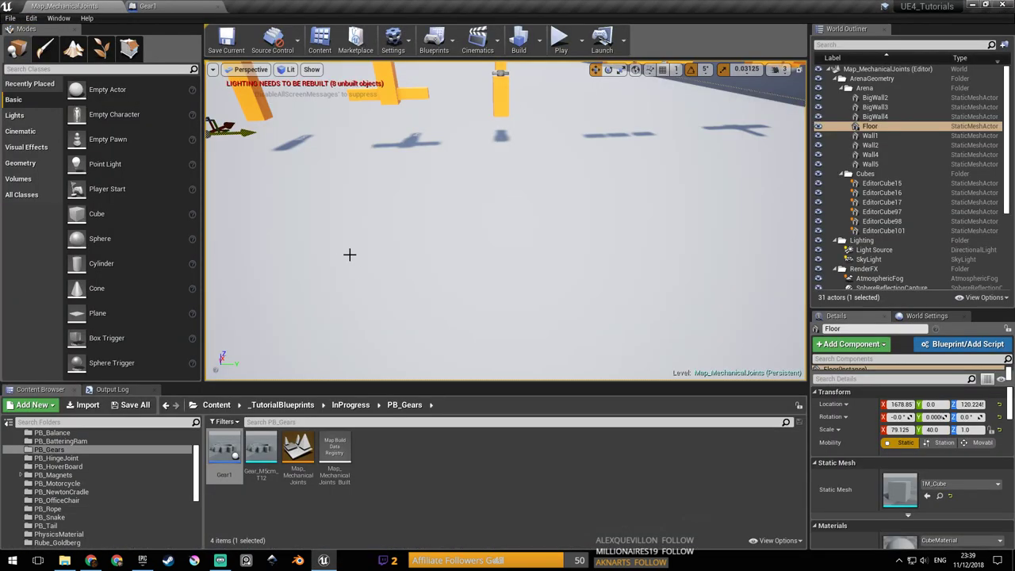
left_click(258, 454)
right_click(254, 456)
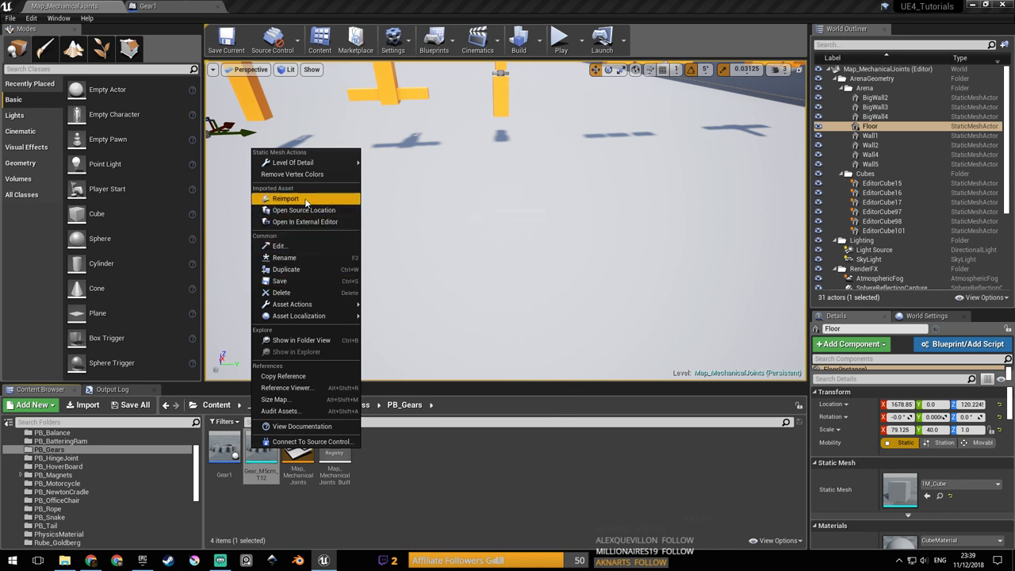
left_click(306, 200)
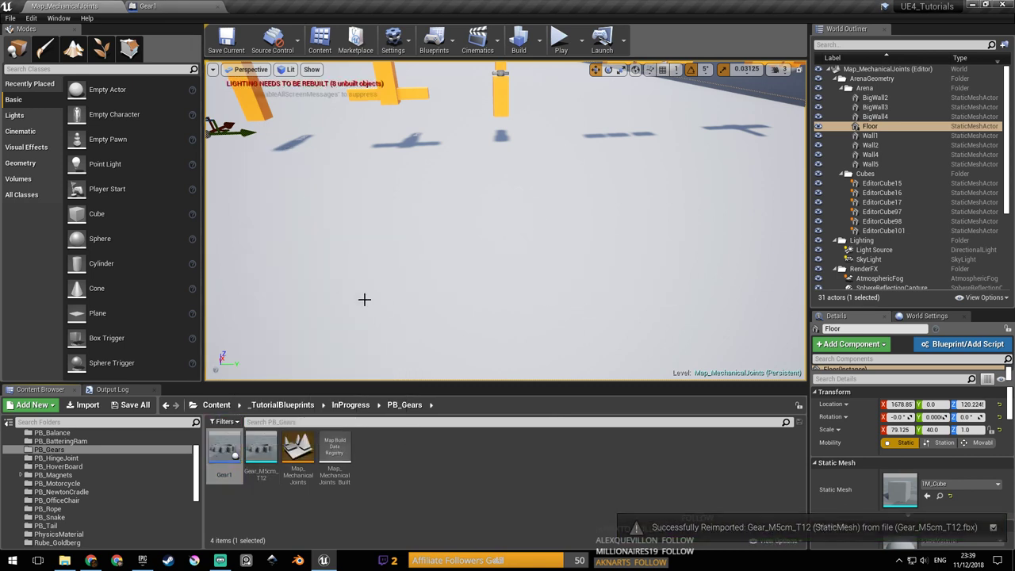
Open the reimported Gear_M5cm_T12 mesh and display its simple collision to examine the hulls around the ring and teeth.
left_click(168, 6)
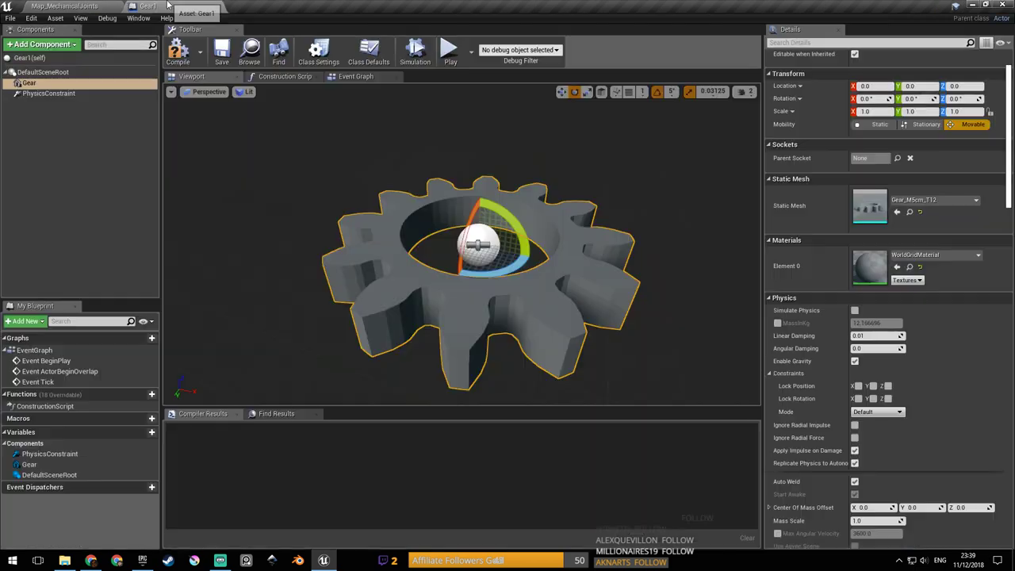
left_click(59, 5)
double_click(260, 453)
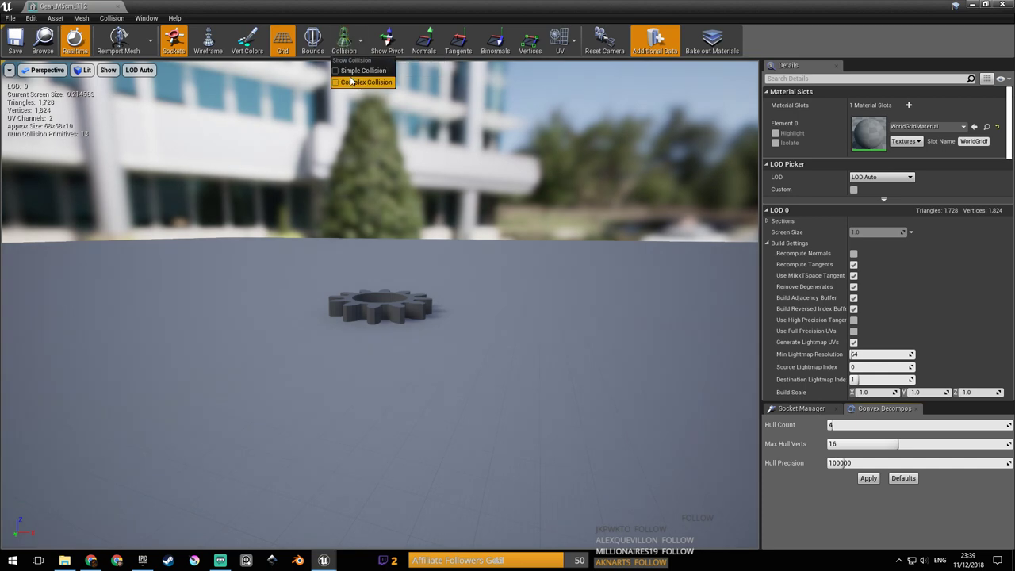
left_click(337, 72)
key("w")
mouse_move(371, 151)
right_mouse_down()
mouse_move(367, 119)
mouse_move(361, 226)
mouse_move(357, 218)
right_mouse_up()
key("w")
key("s")
key("w")
scroll(449, 250, "down", 6)
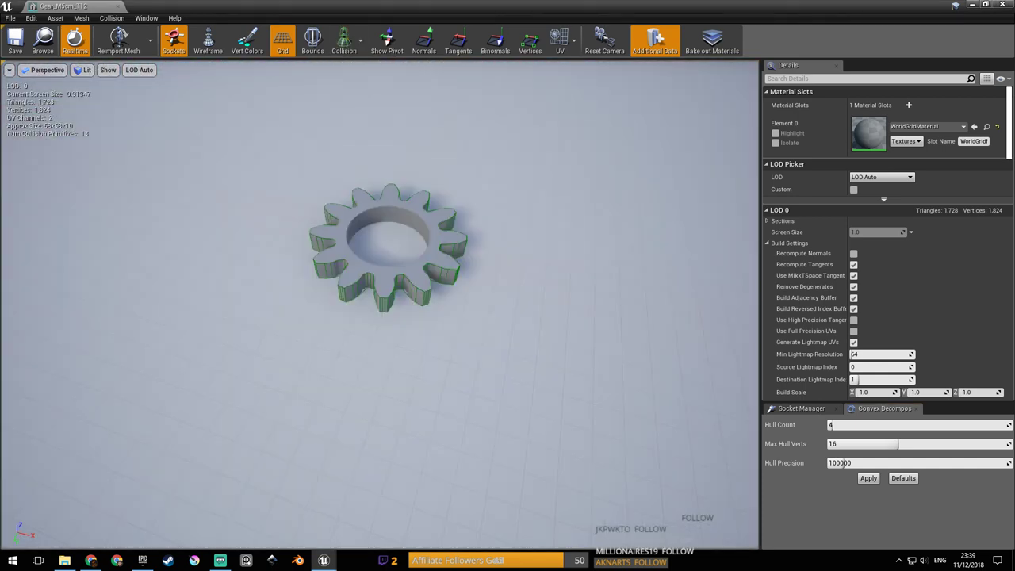
scroll(449, 250, "up", 4)
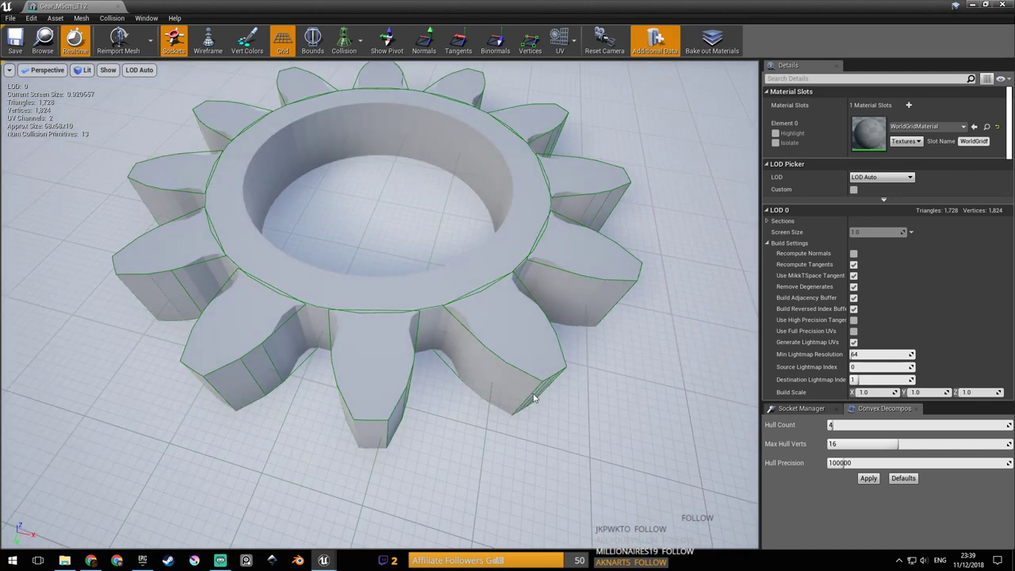
left_click(99, 7)
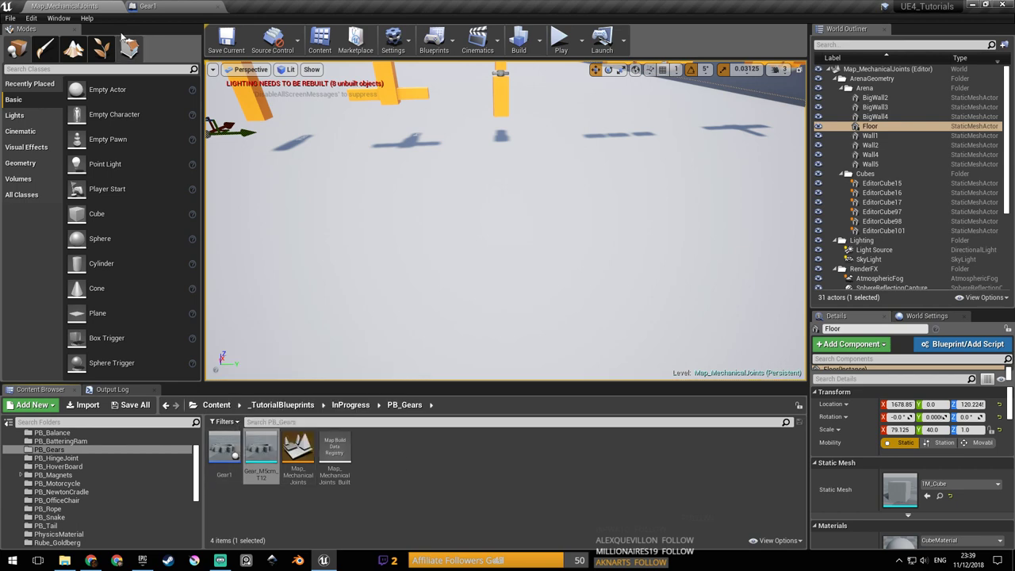
Enable Simulate Physics on the Gear component of the Gear1 Blueprint and save the Blueprint.
left_click(190, 6)
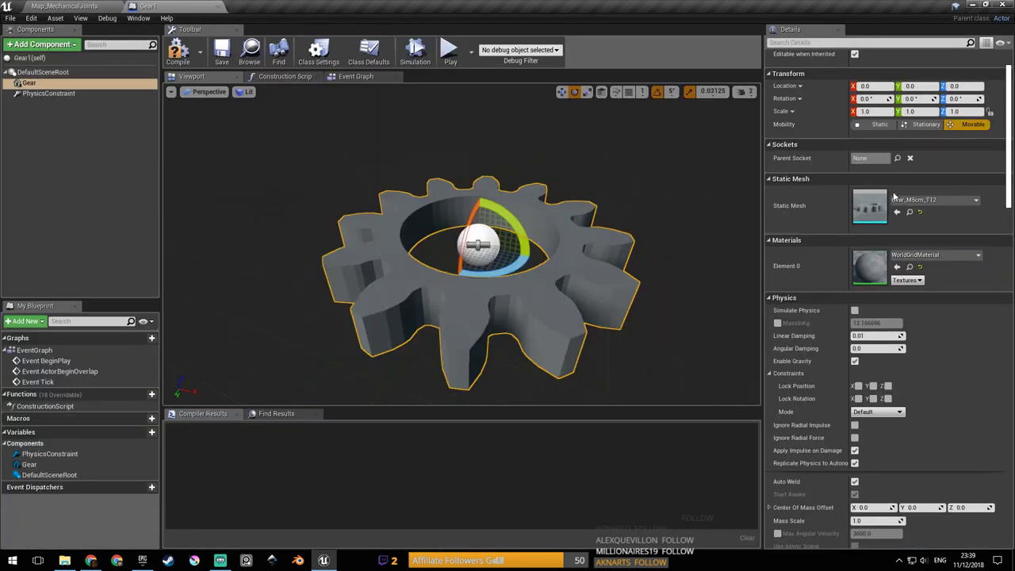
left_click(856, 310)
right_click_drag(581, 151, 538, 163)
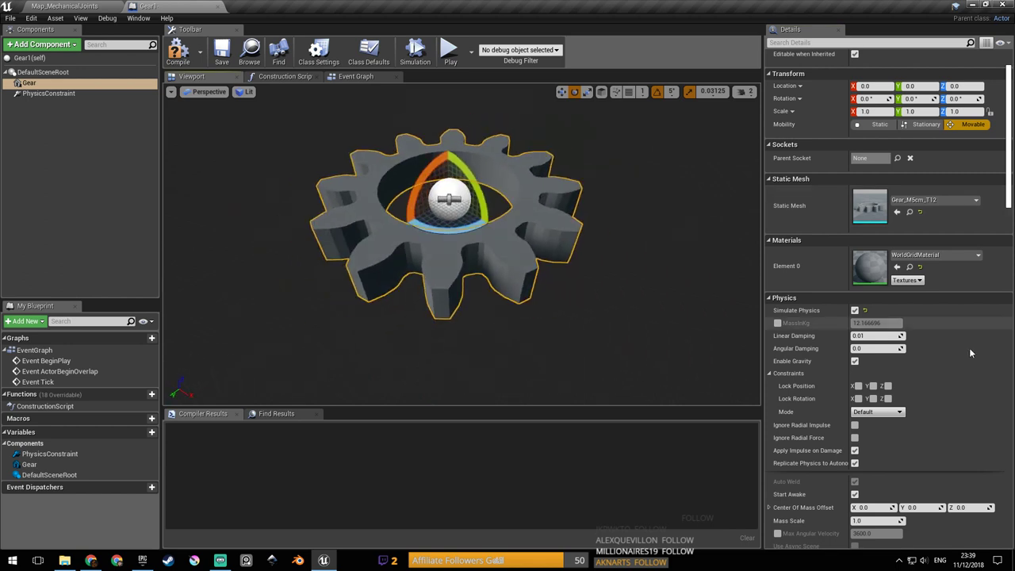
scroll(970, 349, "down", 4)
scroll(964, 322, "down", 7)
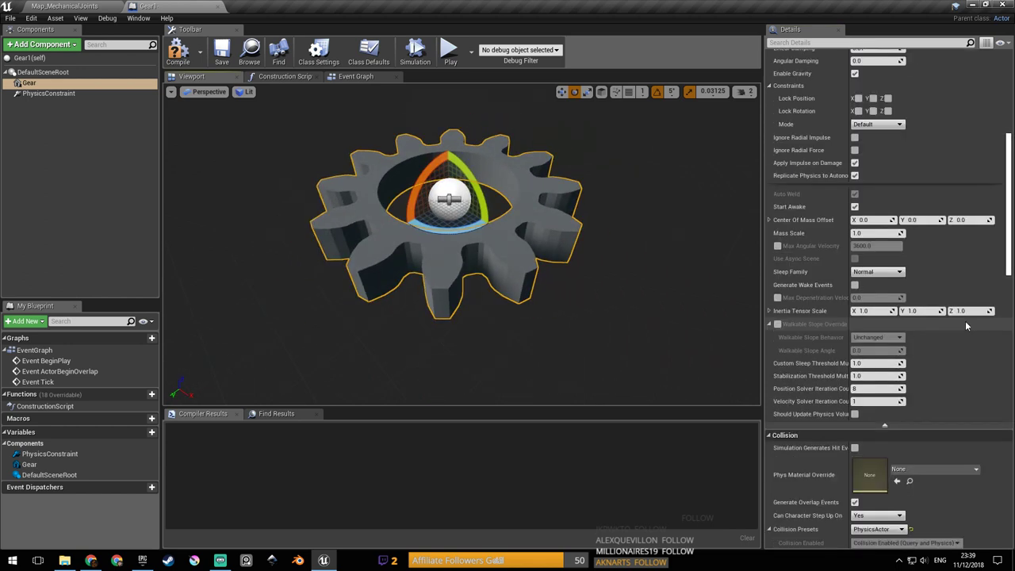
left_click(225, 55)
Place a Gear1 actor above the floor in Map_MechanicalJoints and rotate it about its X axis to stand upright.
left_click(86, 6)
right_click_drag(525, 130, 512, 146)
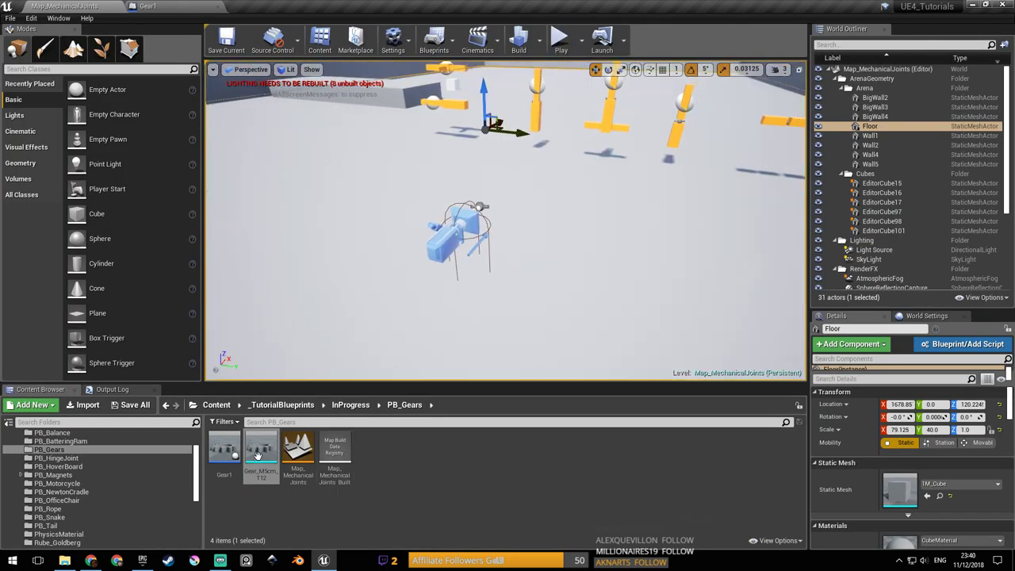
left_click_drag(226, 449, 619, 248)
left_click_drag(656, 182, 734, 102)
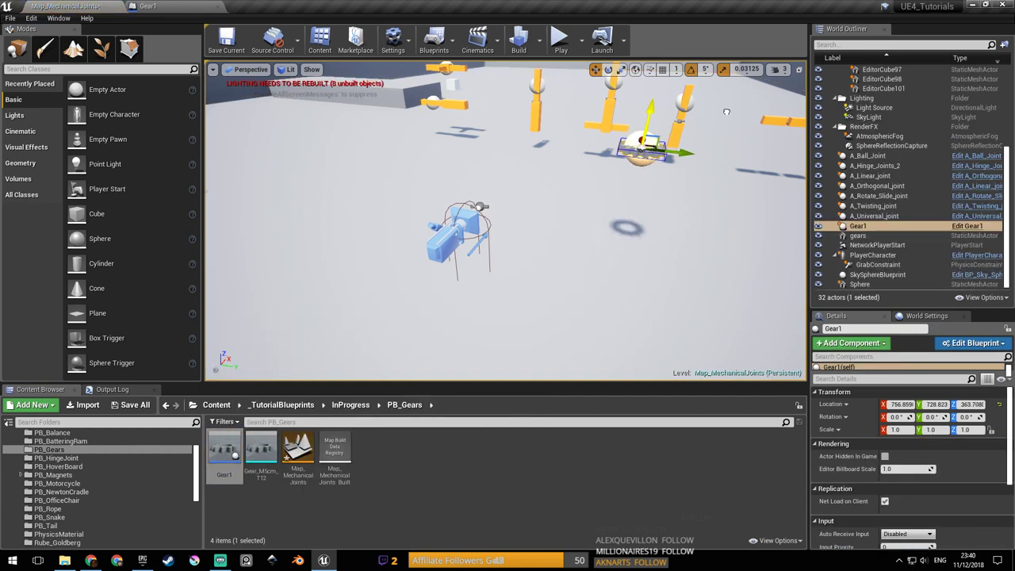
key("f")
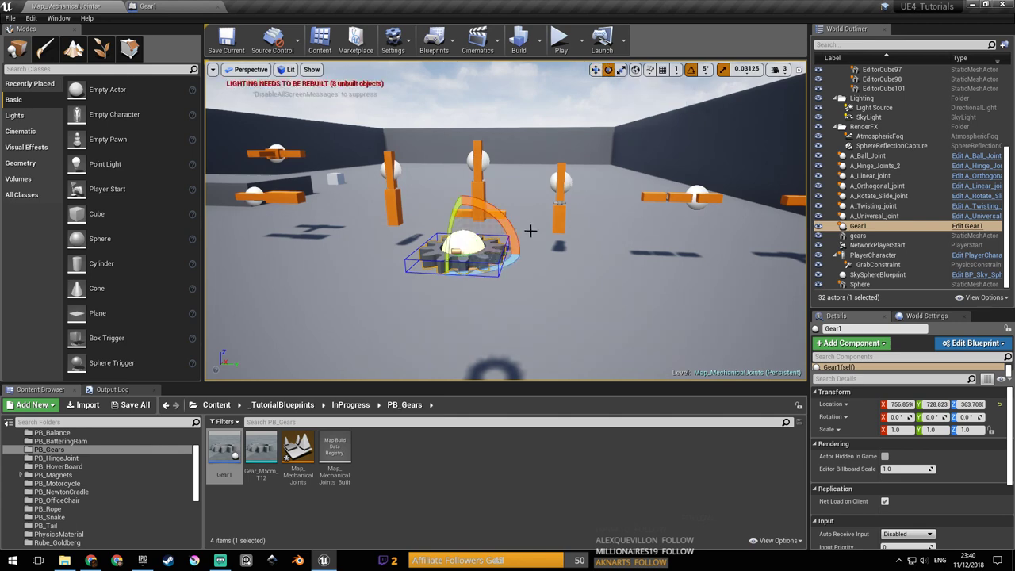
left_click_drag(501, 215, 520, 252)
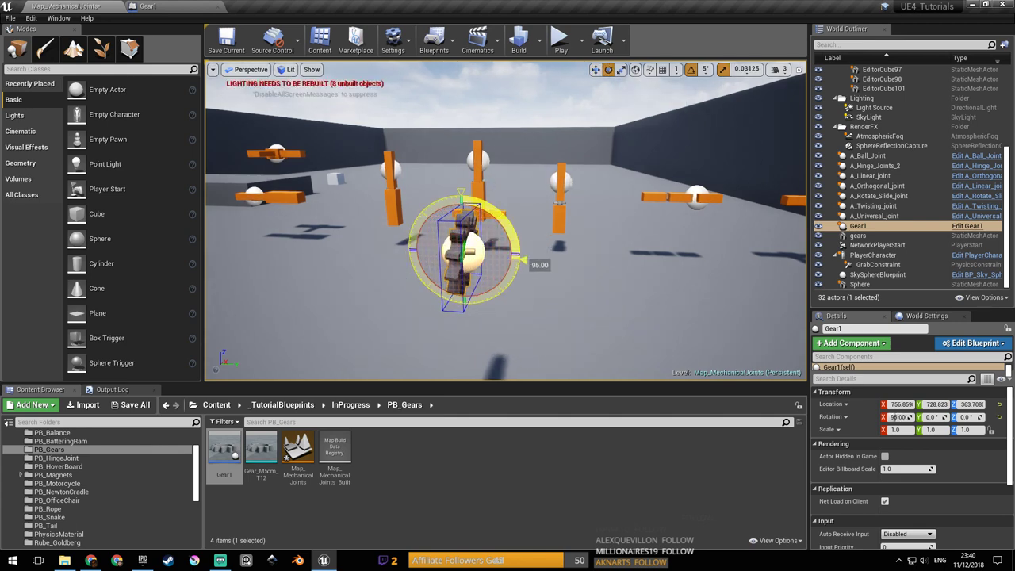
Play the level and walk up to the suspended gear to test how it rotates under physics.
left_click(560, 40)
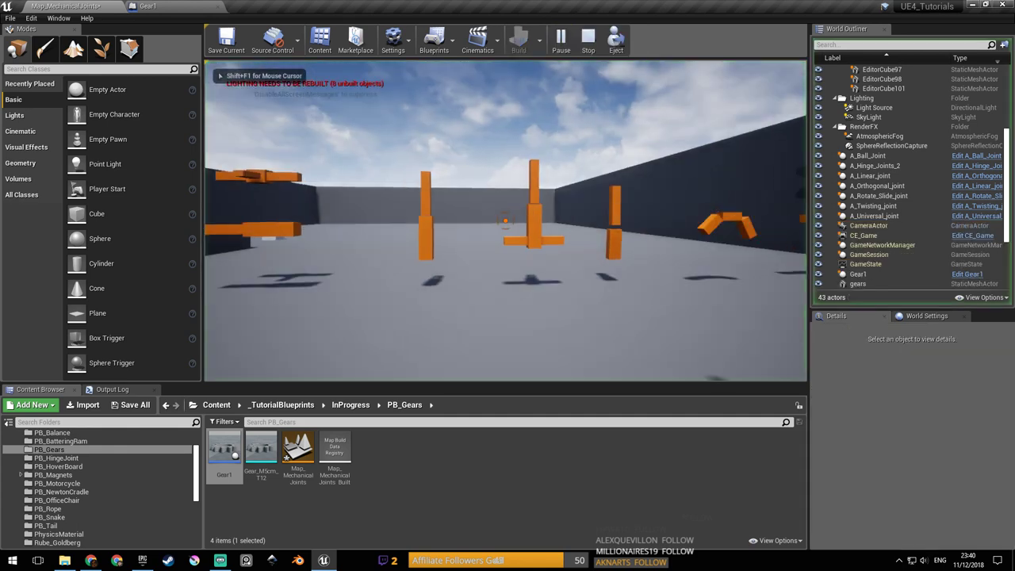
key("w")
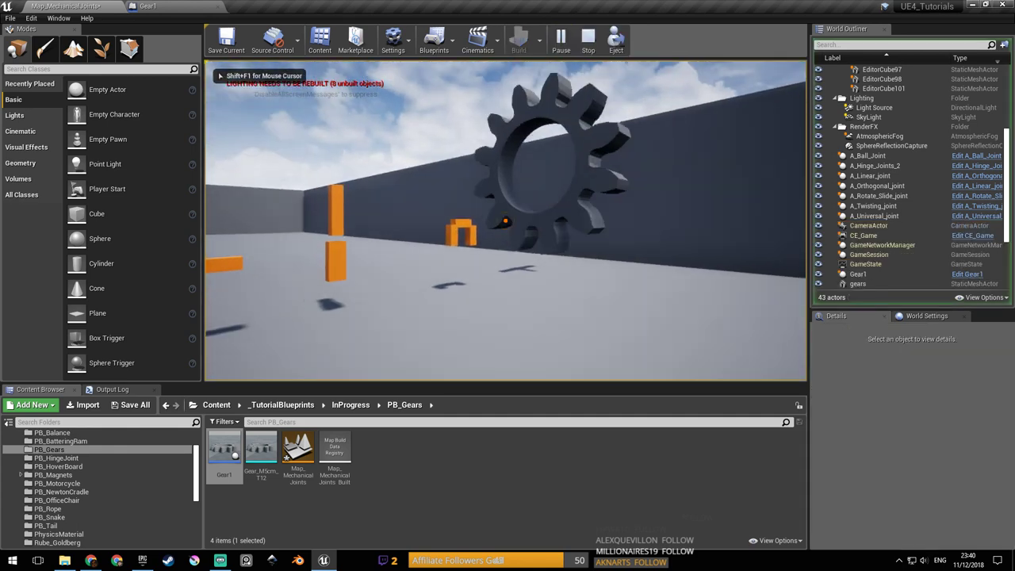
key("a")
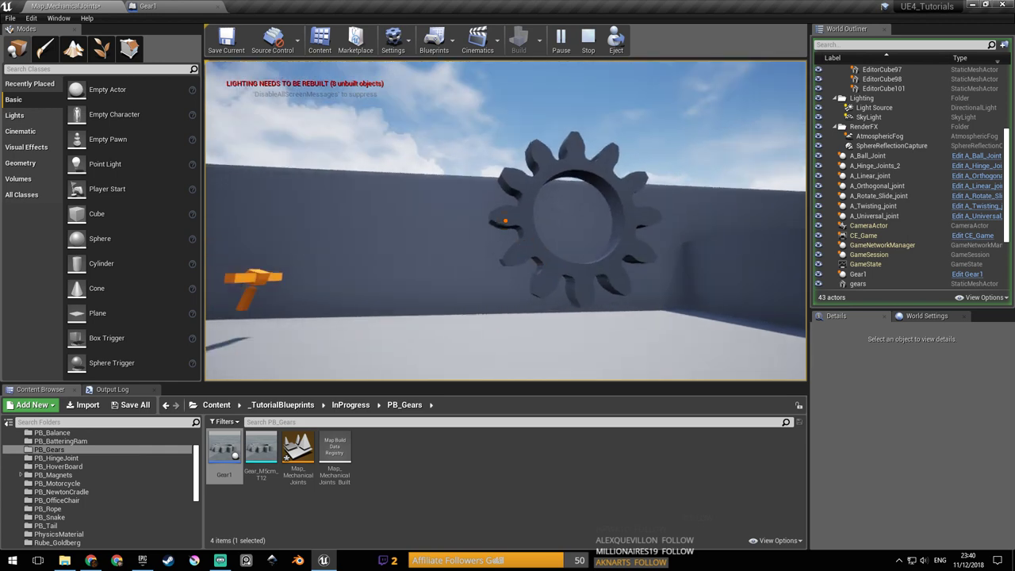
key("Escape")
Set the Gear1 PhysicsConstraint's Angular Drive Mode to Twist and Swing and enable the Swing drive for Target Velocity.
left_click(191, 6)
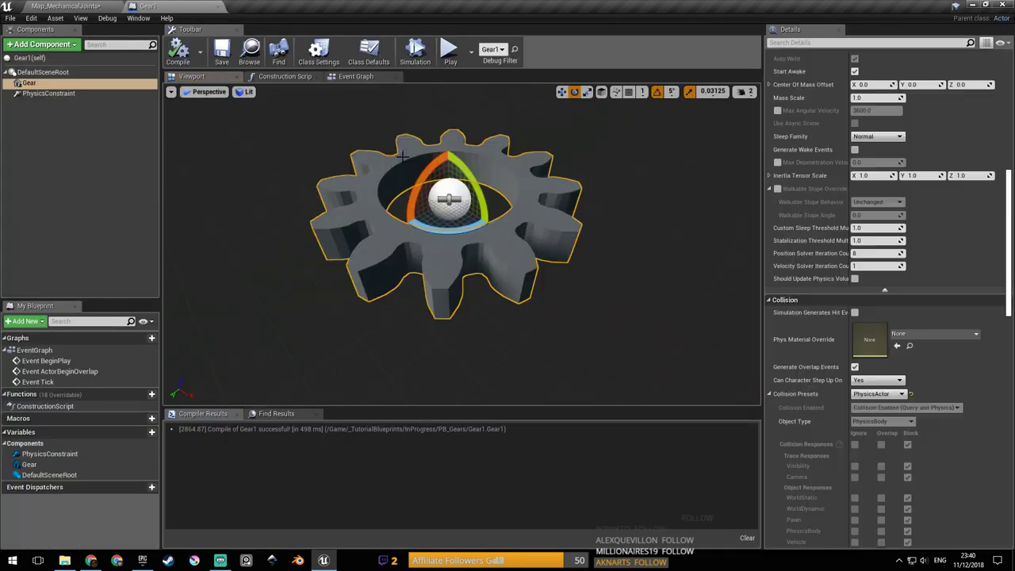
scroll(970, 300, "down", 15)
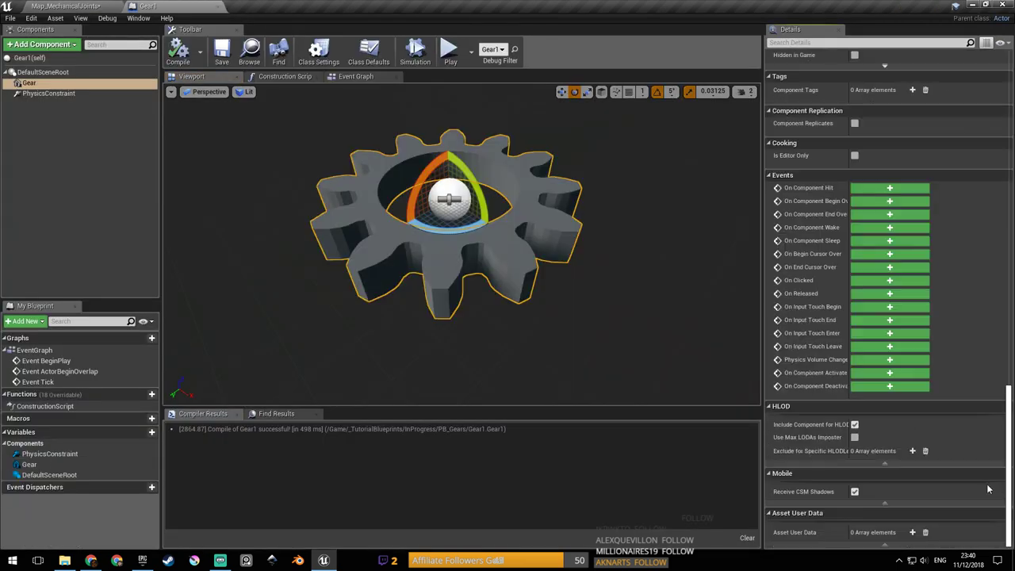
scroll(972, 421, "up", 3)
left_click(48, 93)
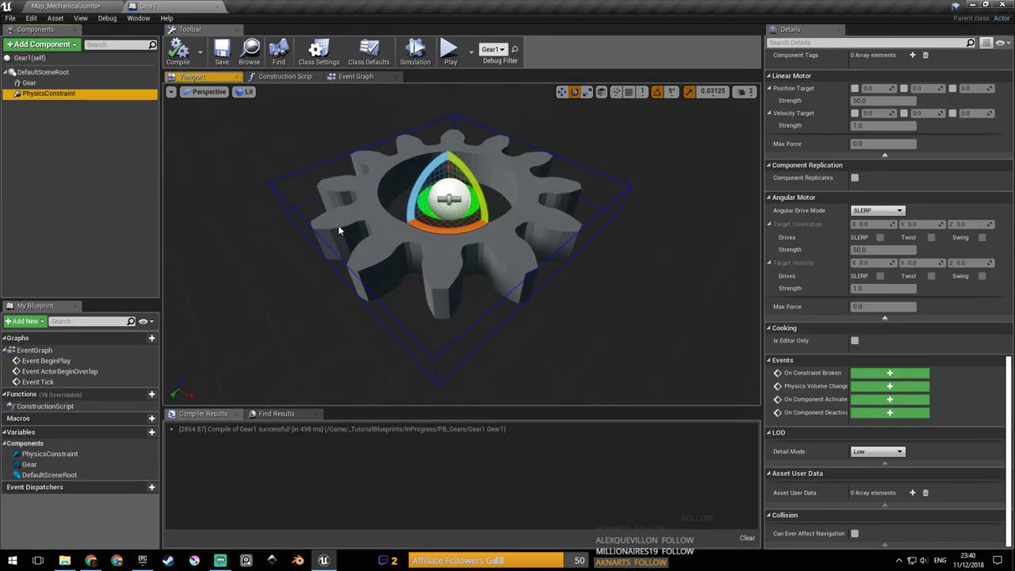
left_click_drag(1012, 406, 1014, 506)
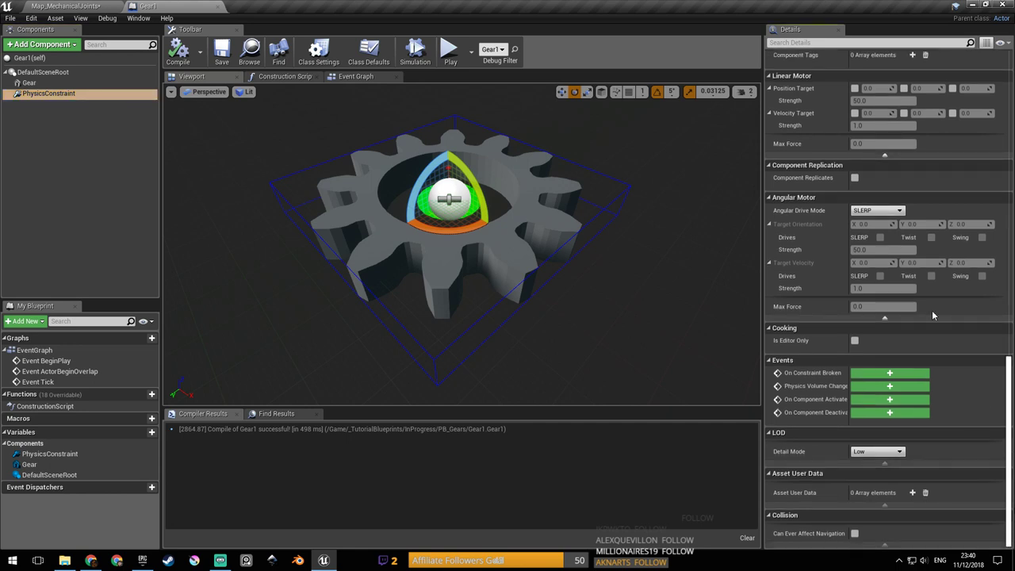
left_click(880, 211)
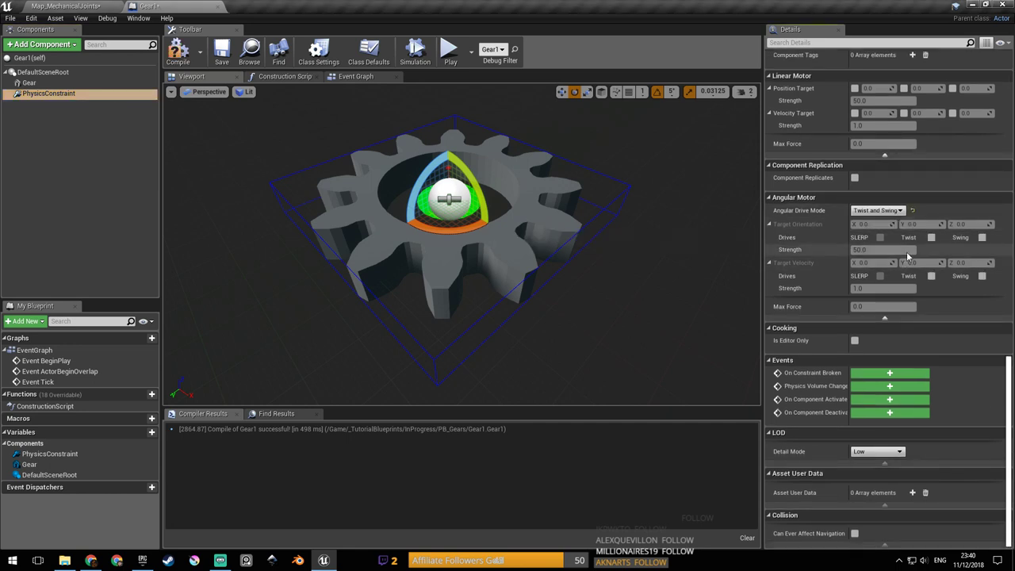
left_click(983, 276)
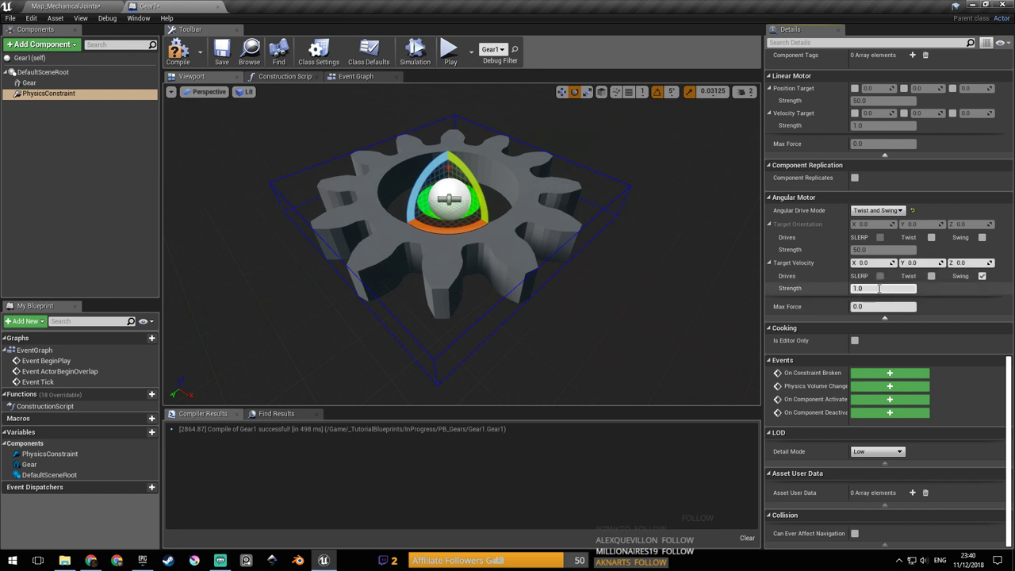
Review the settings of the Gear component and the PhysicsConstraint, and save the Gear1 Blueprint.
left_click(460, 141)
scroll(941, 197, "up", 10)
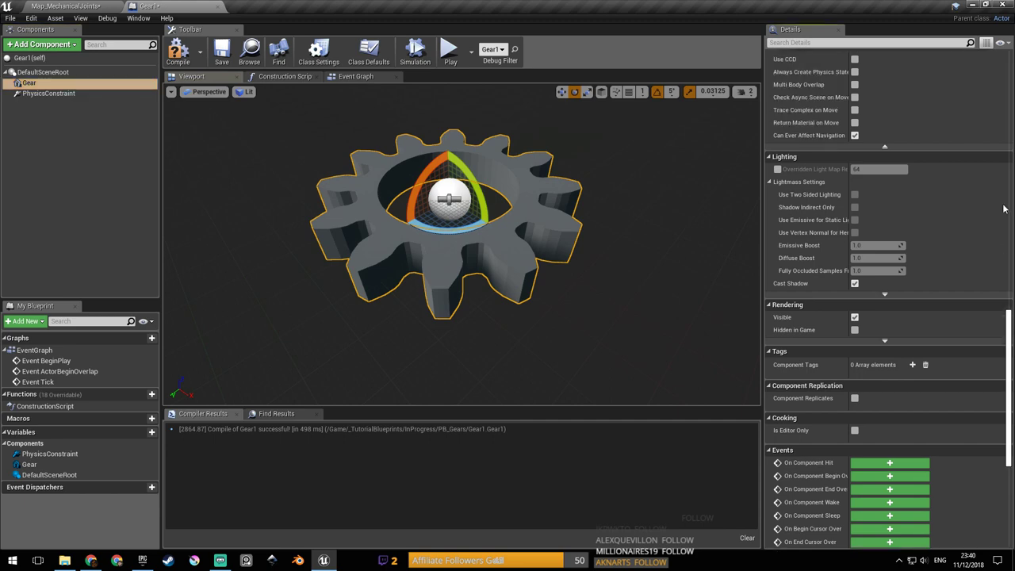
left_click(62, 95)
scroll(975, 435, "down", 15)
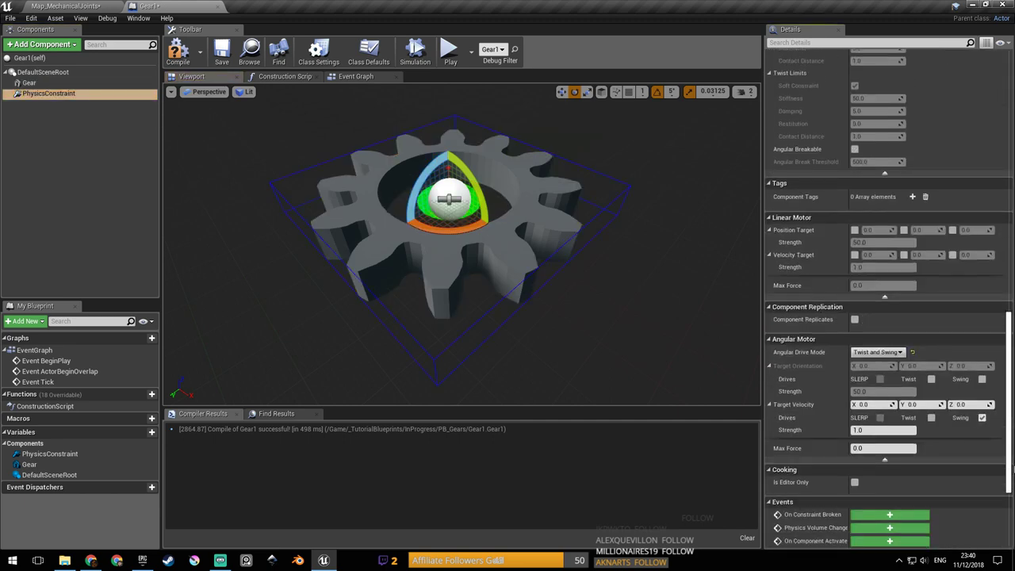
left_click(221, 53)
Play the level again and observe the gear's rotation with the Swing velocity drive enabled.
left_click(78, 7)
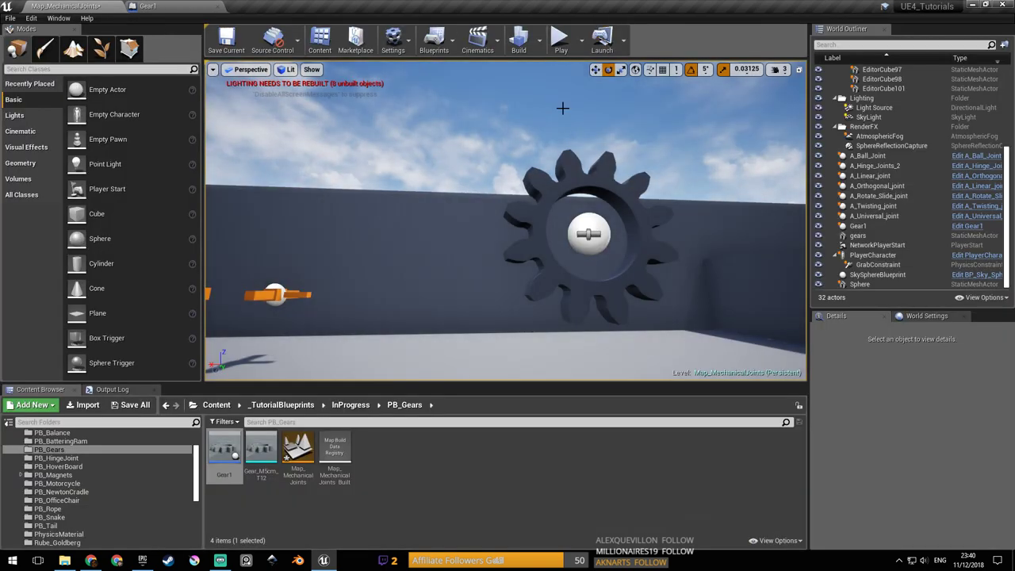
left_click(561, 39)
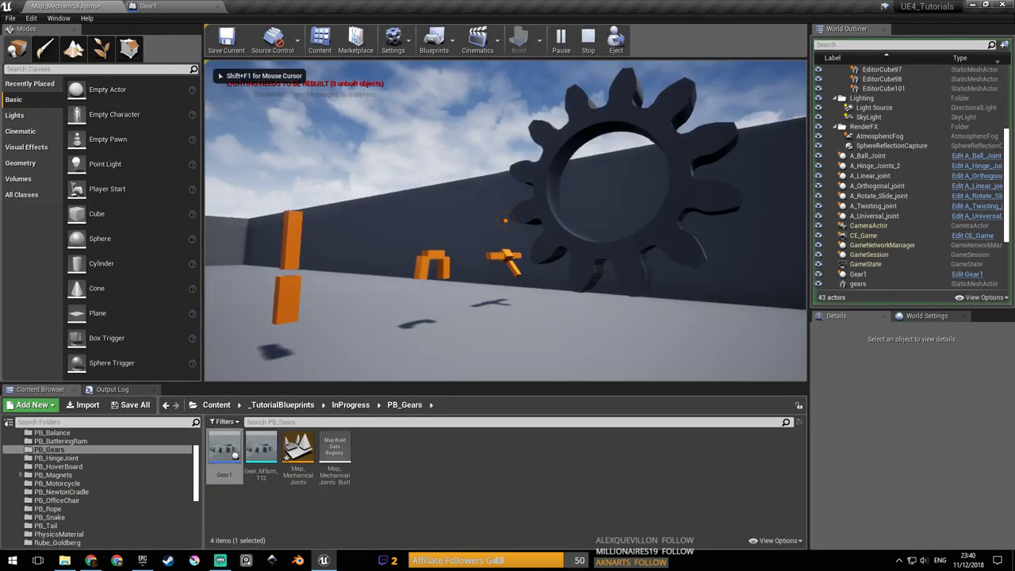
key("a")
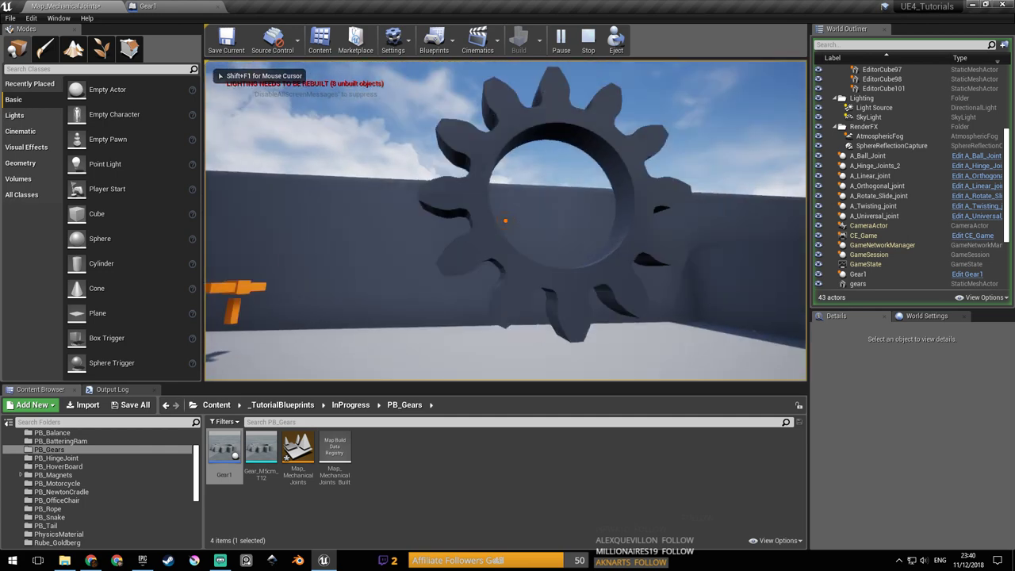
key("s")
key("w")
key("w")
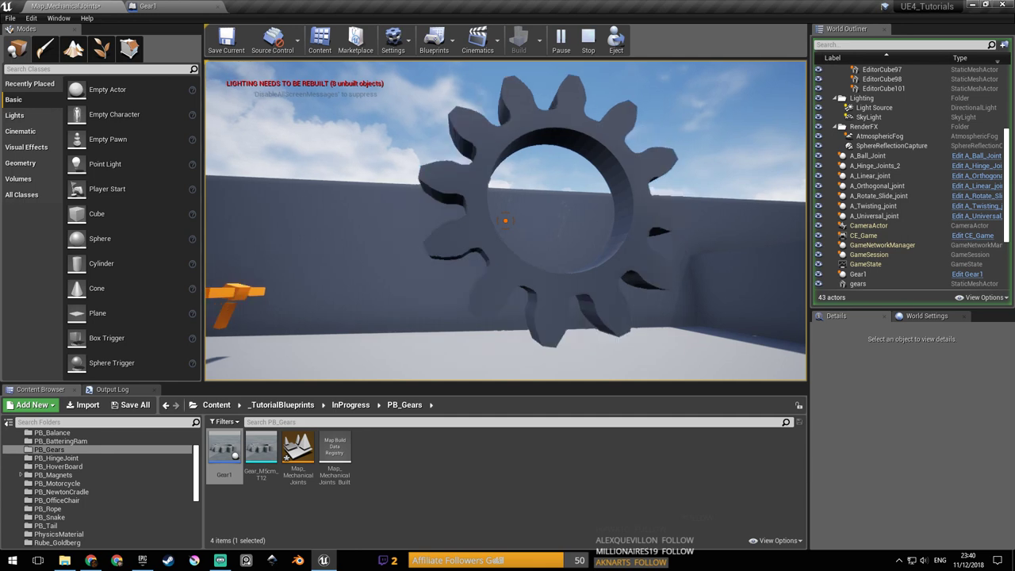
key("Escape")
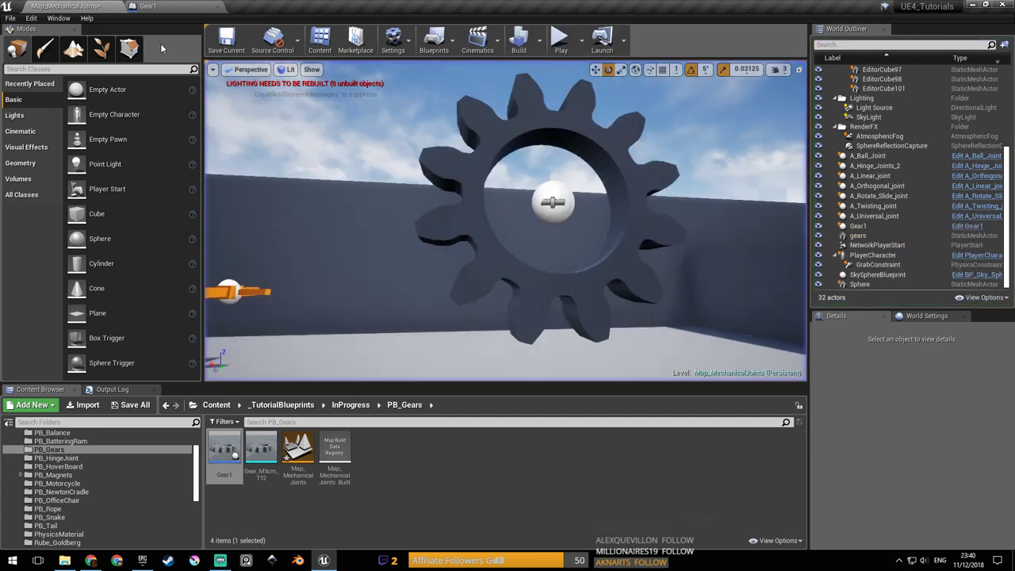
Set the PhysicsConstraint's Target Velocity Strength to 10 and play-test the gear in the level.
left_click(178, 6)
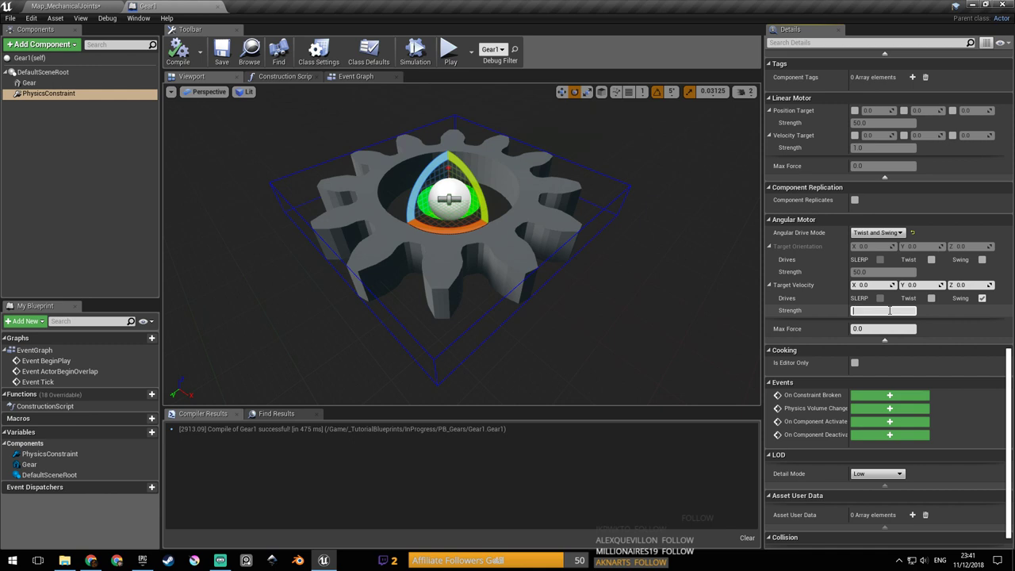
right_click_drag(543, 202, 536, 190)
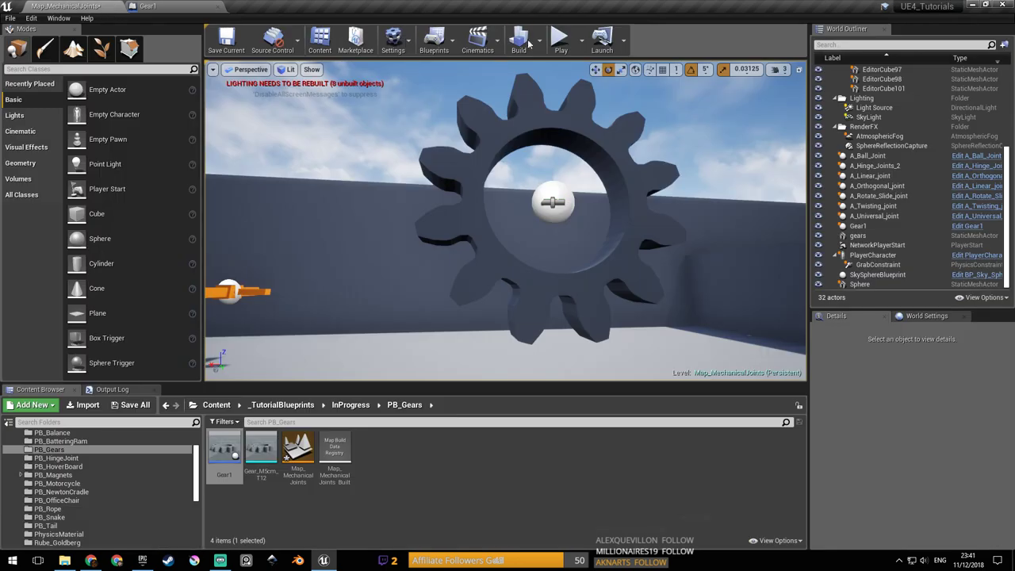
left_click(560, 38)
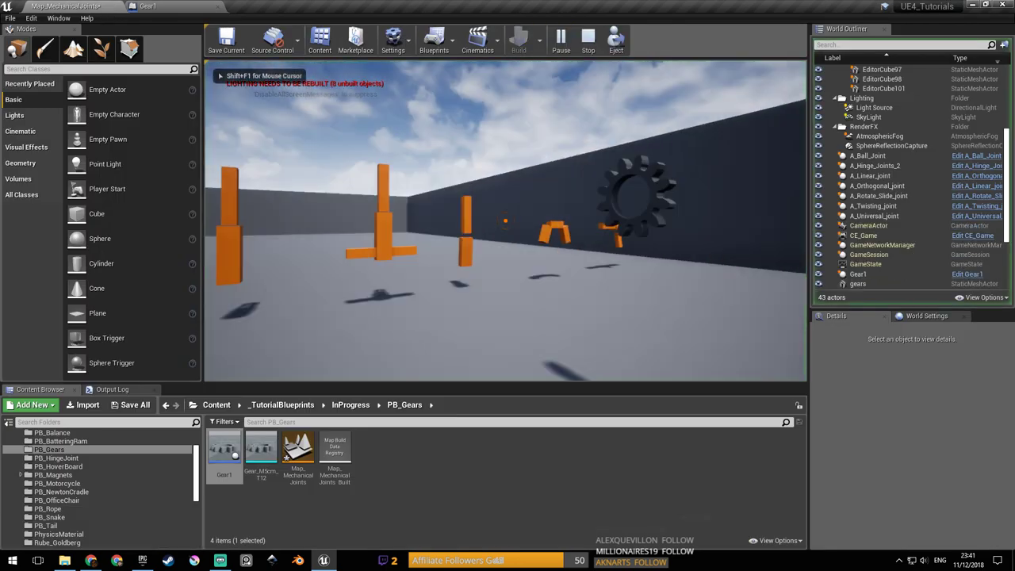
key("w")
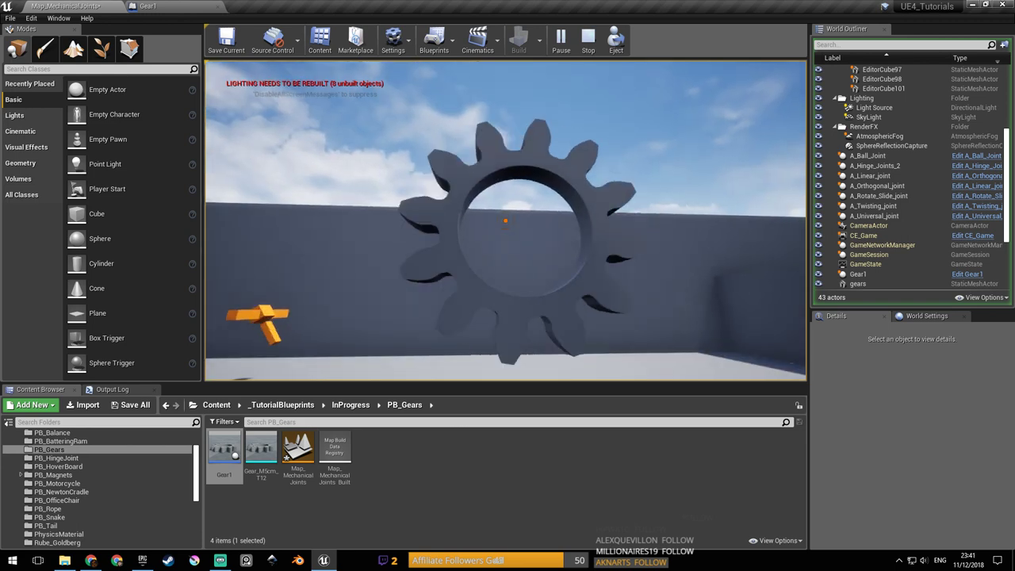
key("Escape")
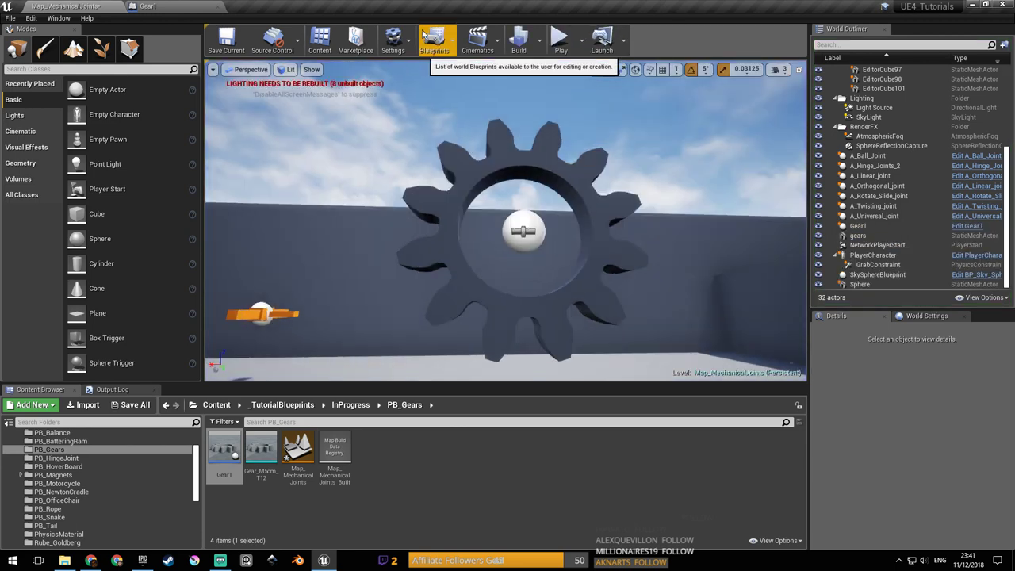
Enable the Twist drive for the Gear1 PhysicsConstraint's Target Velocity, disable its Swing drive, and compile the Blueprint.
left_click(199, 6)
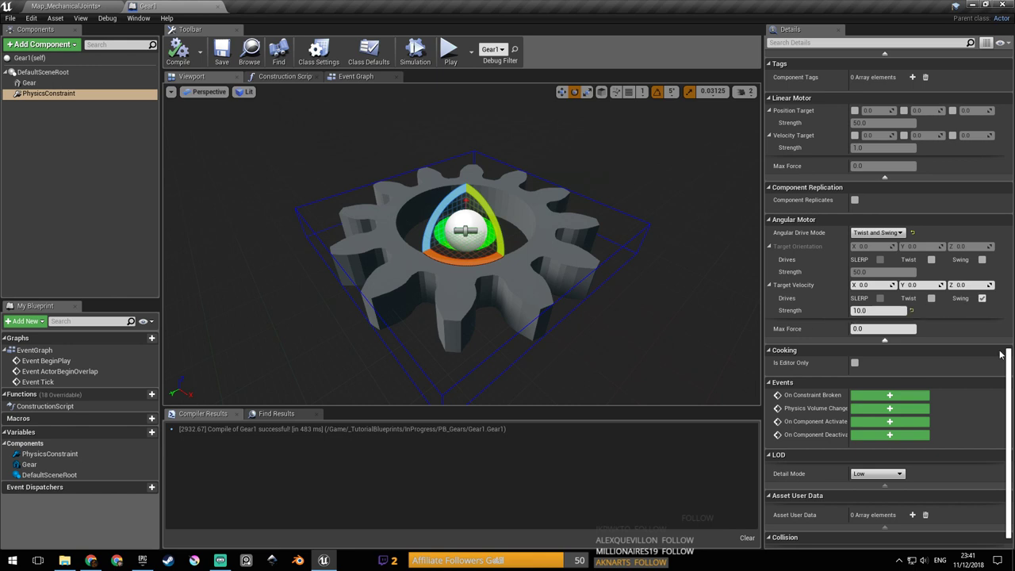
left_click_drag(1010, 381, 1008, 245)
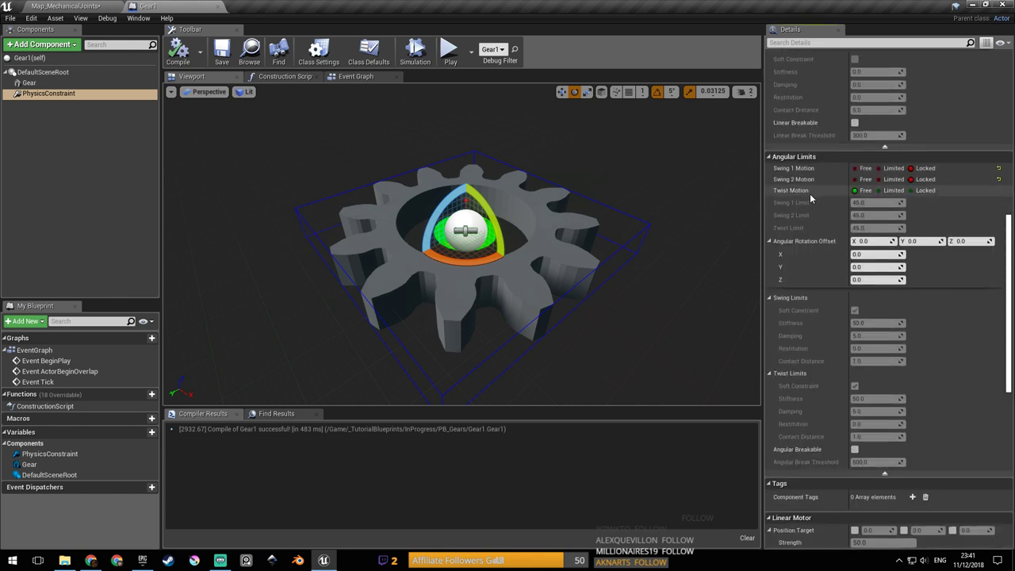
left_click_drag(1012, 369, 1011, 471)
left_click(932, 410)
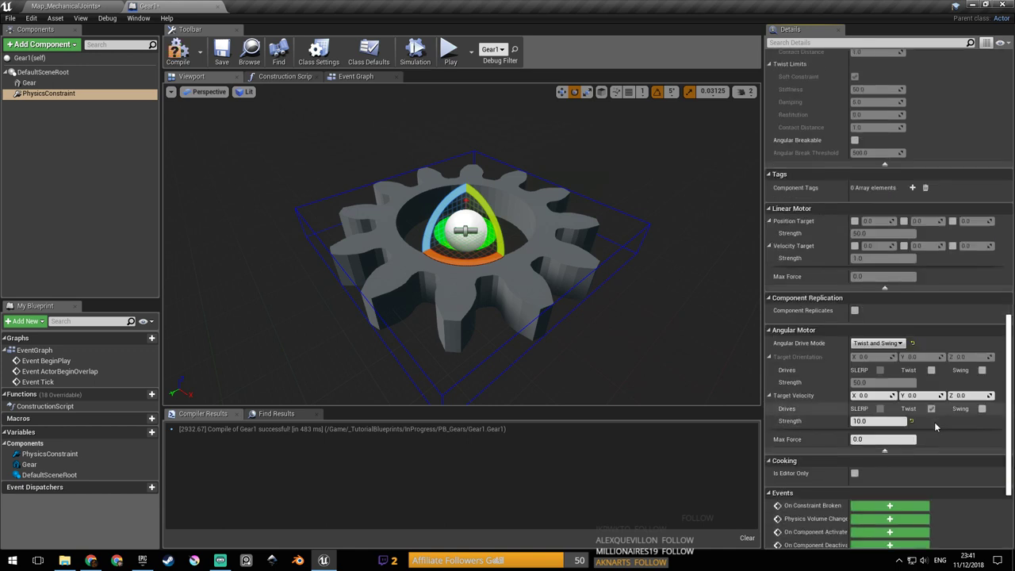
left_click(177, 51)
Set the PhysicsConstraint's Target Velocity Strength to 1.0, then compile and save the Gear1 Blueprint.
left_click(880, 421)
type("1")
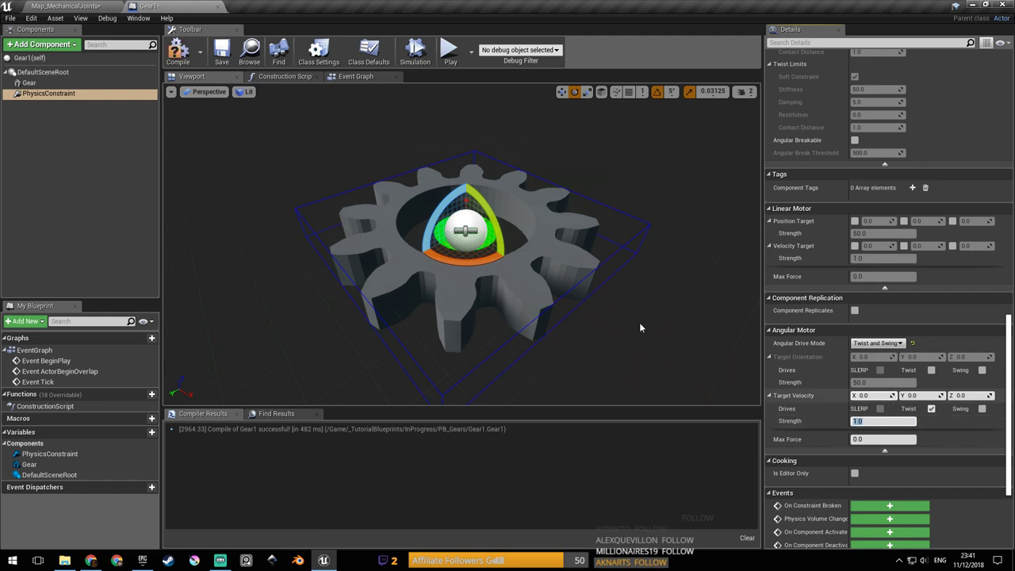
left_click(170, 61)
left_click(228, 60)
Play-test the gear in the level with the Twist velocity drive, using the white cube against its teeth, and save the map.
left_click(69, 6)
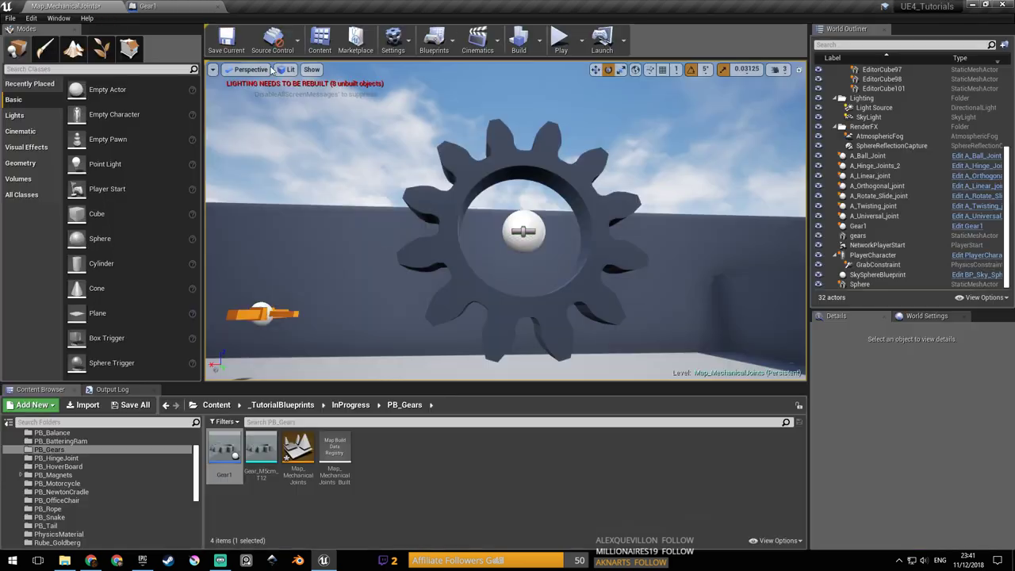
left_click(561, 39)
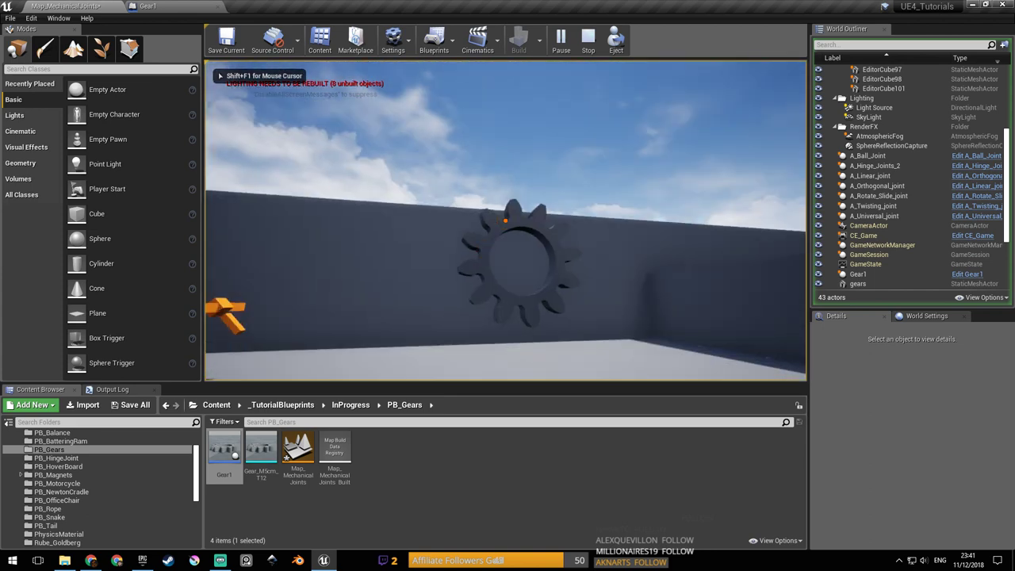
key("w")
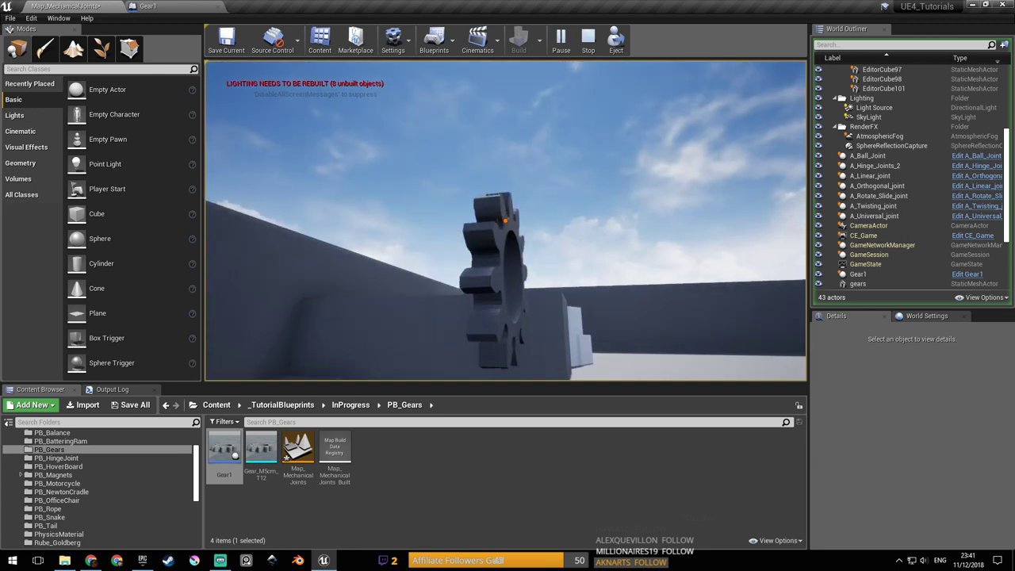
key("d")
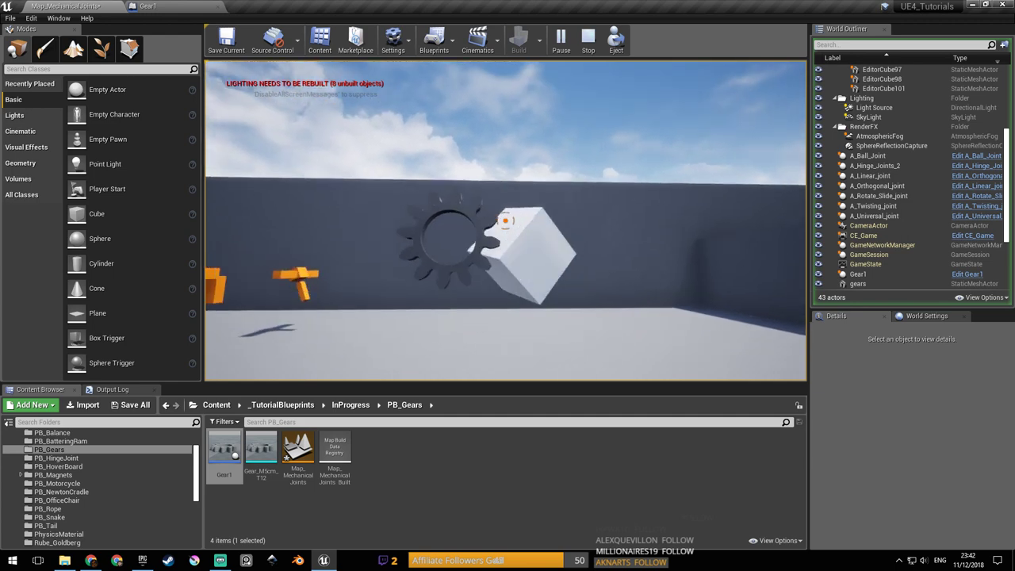
left_click(505, 220)
key("d")
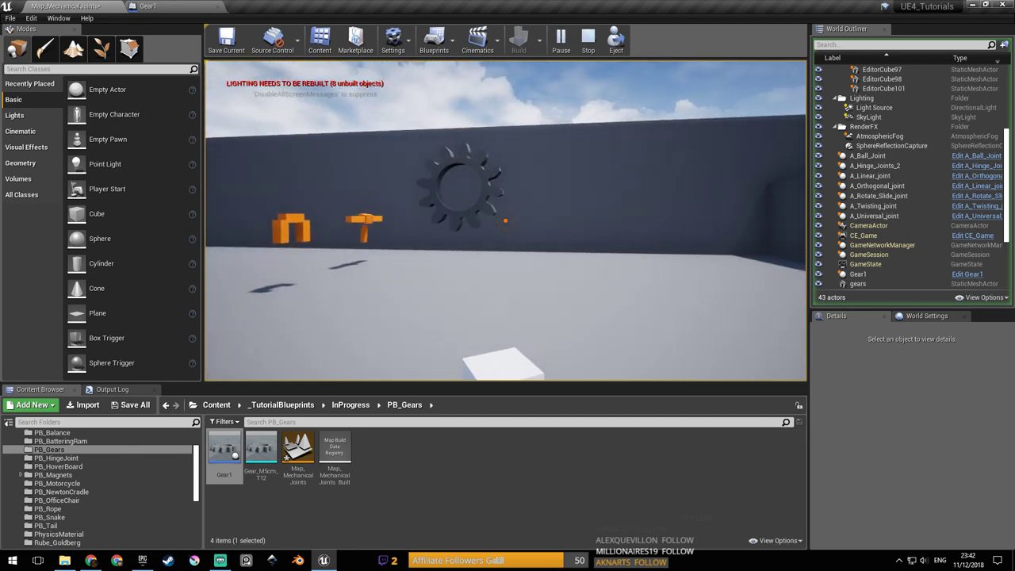
key("Escape")
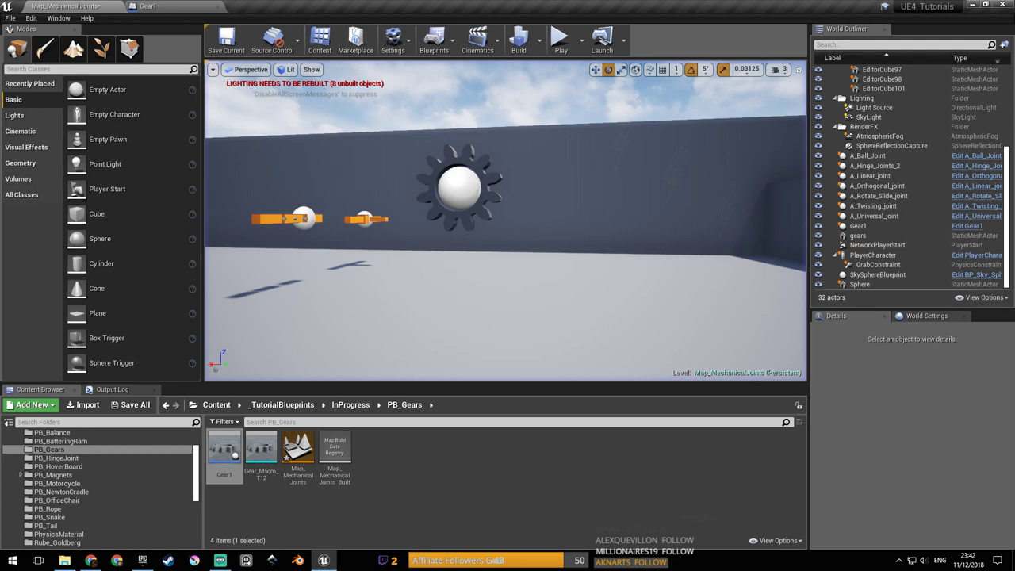
key("ctrl+s")
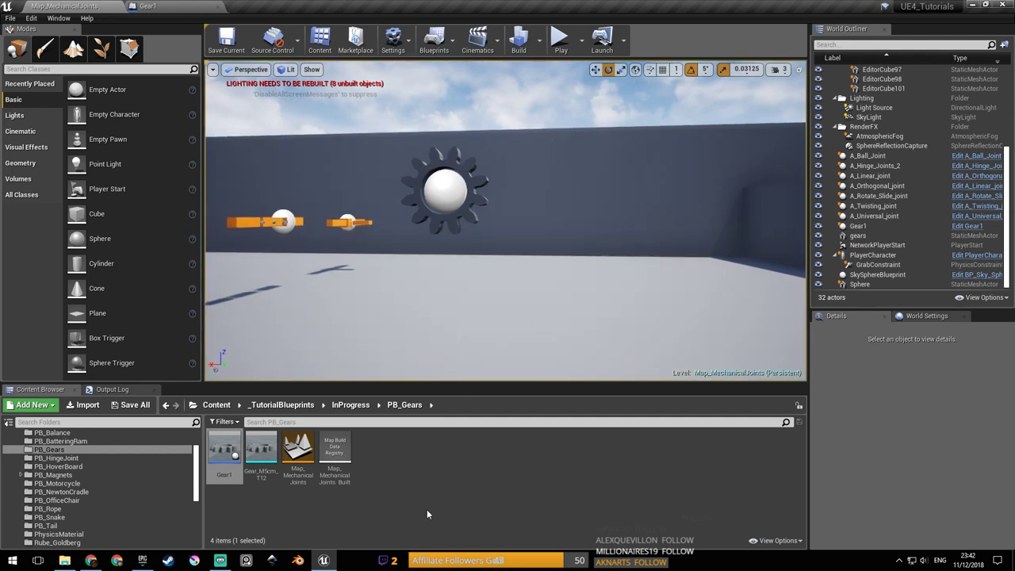
Select the Gear1 actor in the level and activate the Move tool for it.
left_click(483, 182)
left_click(481, 182)
key("f")
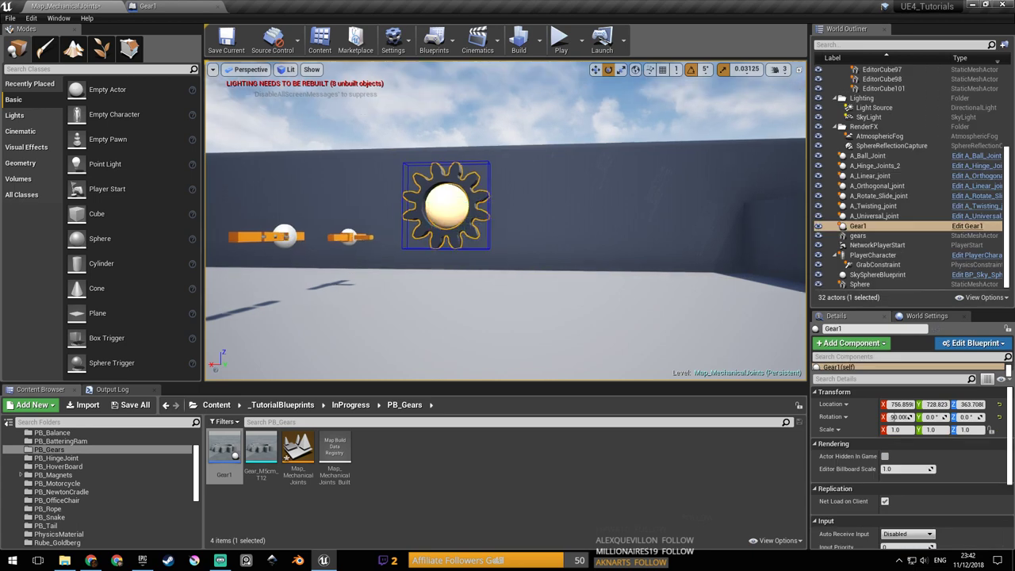
left_click(595, 70)
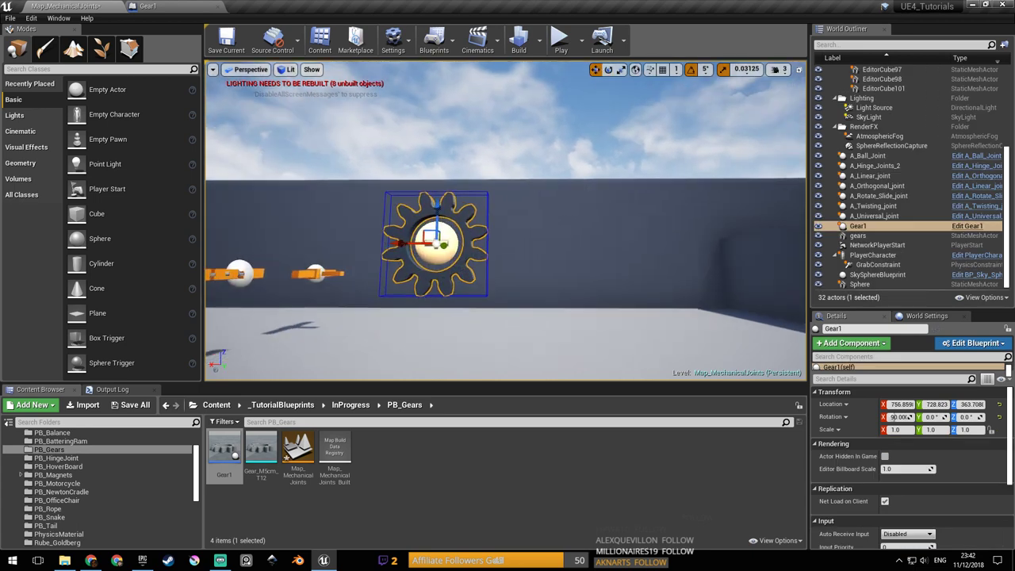
Duplicate the gear beside the original along the X axis and raise the copy to about Z 372.6.
left_click_drag(394, 244, 497, 246, "alt")
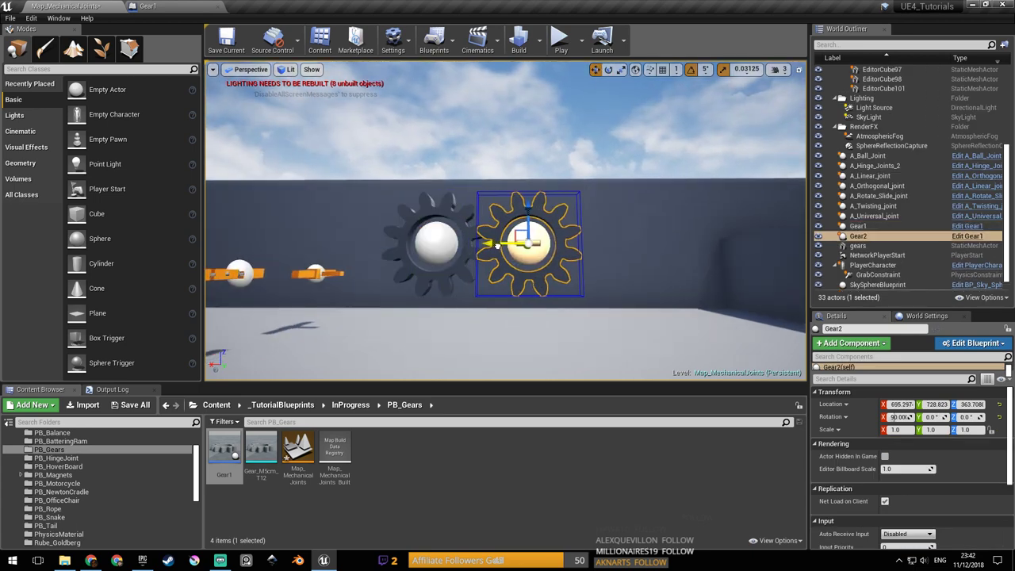
mouse_move(497, 246)
right_mouse_down()
mouse_move(490, 237)
mouse_move(506, 246)
right_mouse_up()
key("w")
left_click_drag(577, 207, 573, 176)
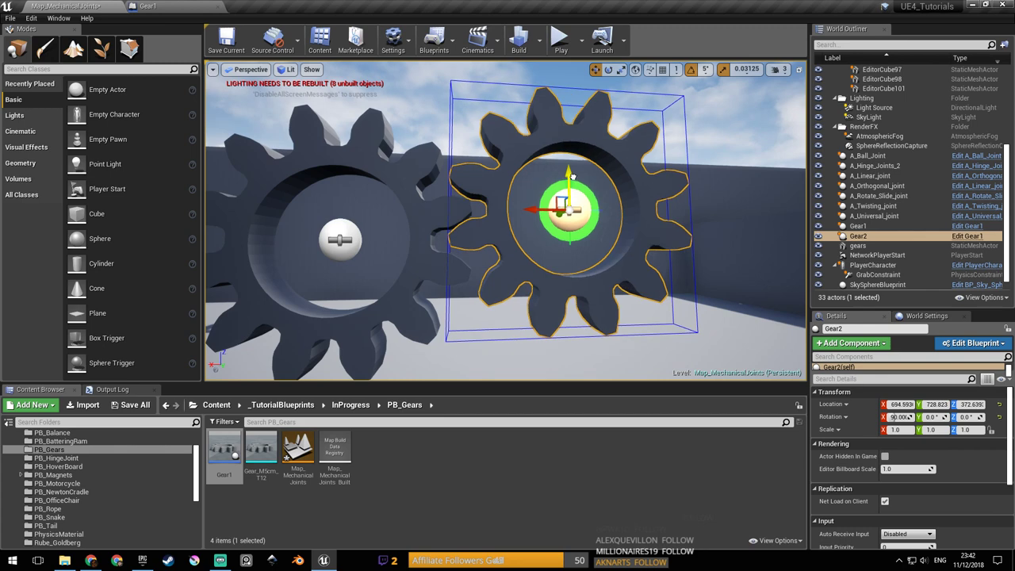
Move the copied gear closer to the original, to about X 697.0 and Z 372.2, to mesh the teeth.
left_click_drag(535, 206, 561, 183)
mouse_move(561, 183)
right_mouse_down()
mouse_move(570, 204)
mouse_move(564, 193)
right_mouse_up()
key("w")
scroll(561, 185, "up", 2)
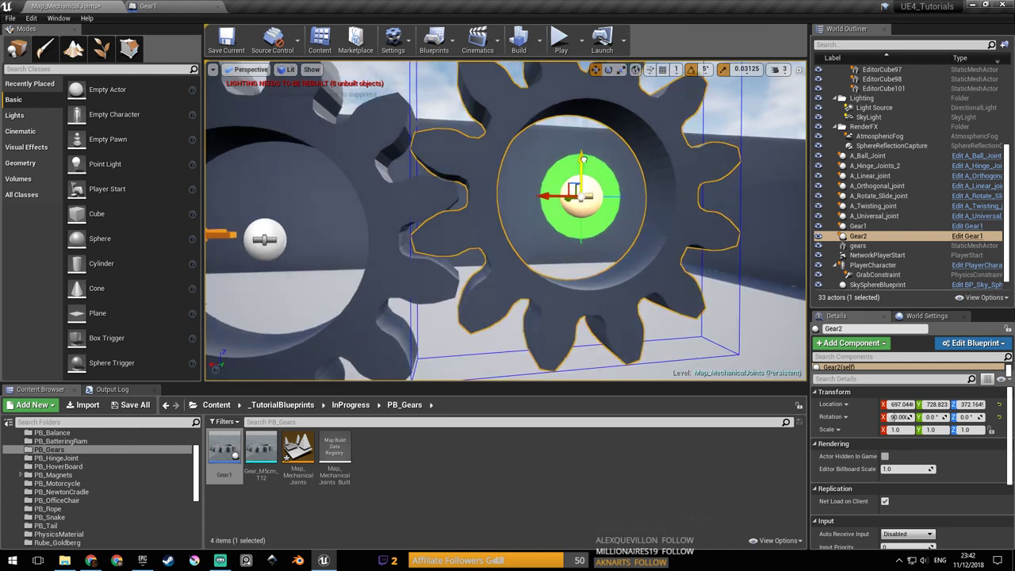
Fine-tune the copied gear's height to about Z 371.7 so its teeth fit between the original gear's teeth.
left_click(589, 140)
key("s")
right_click_drag(589, 140, 585, 176)
key("w")
left_click(584, 181)
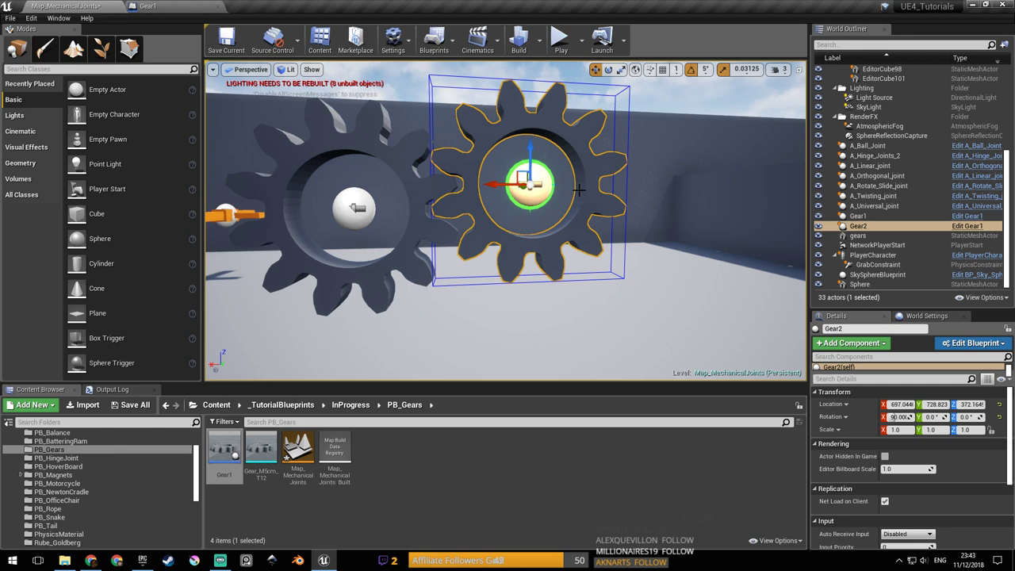
right_click_drag(584, 181, 555, 170)
key("w")
key("w")
key("s")
key("w")
key("s")
left_click_drag(549, 145, 549, 148)
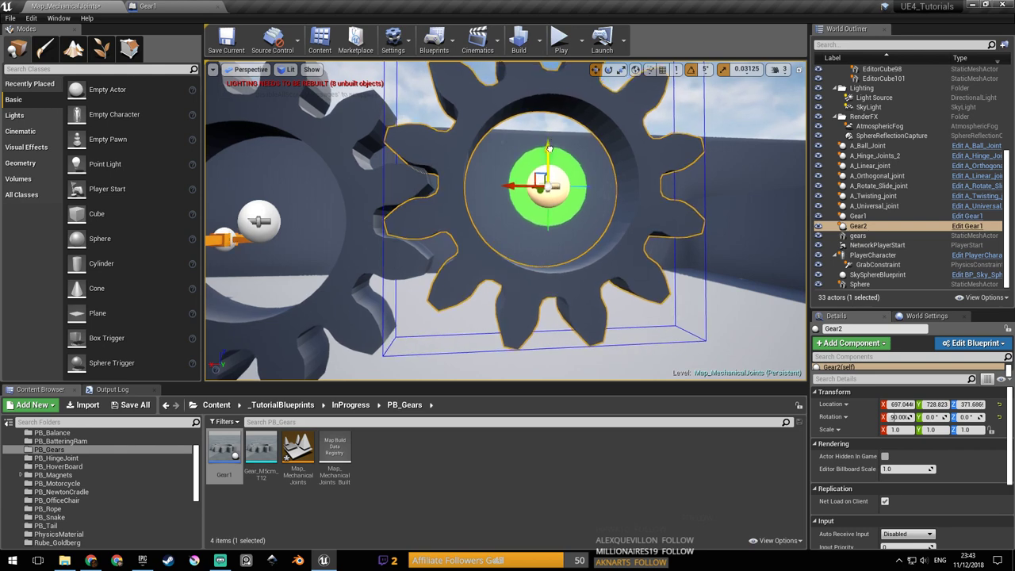
Check the meshing teeth up close and save the Map_MechanicalJoints map.
right_click_drag(549, 151, 470, 175)
key("a")
key("ctrl+s")
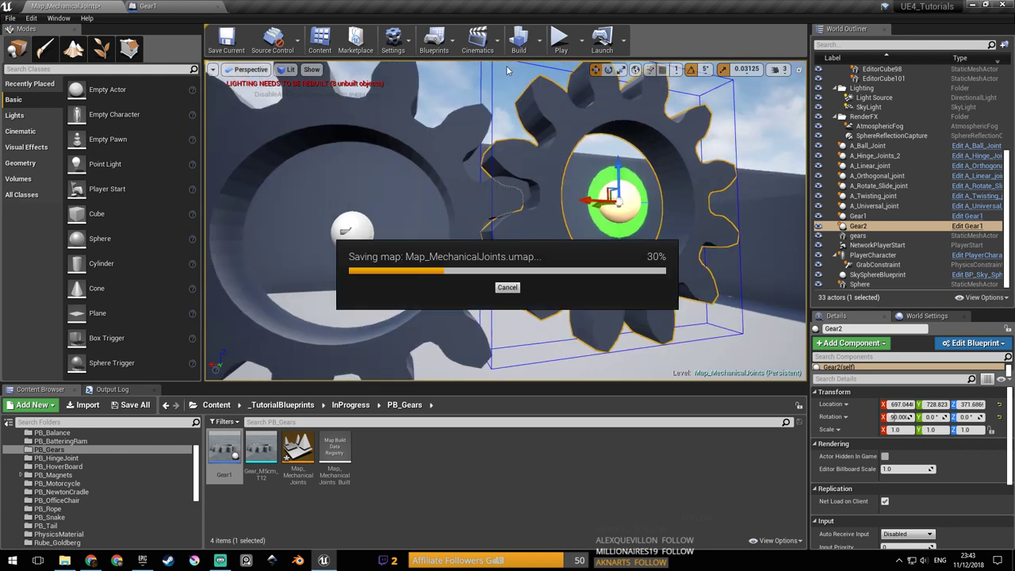
Play the level, examine from several sides how the two meshing gears move together, and stop the play session.
left_click(561, 39)
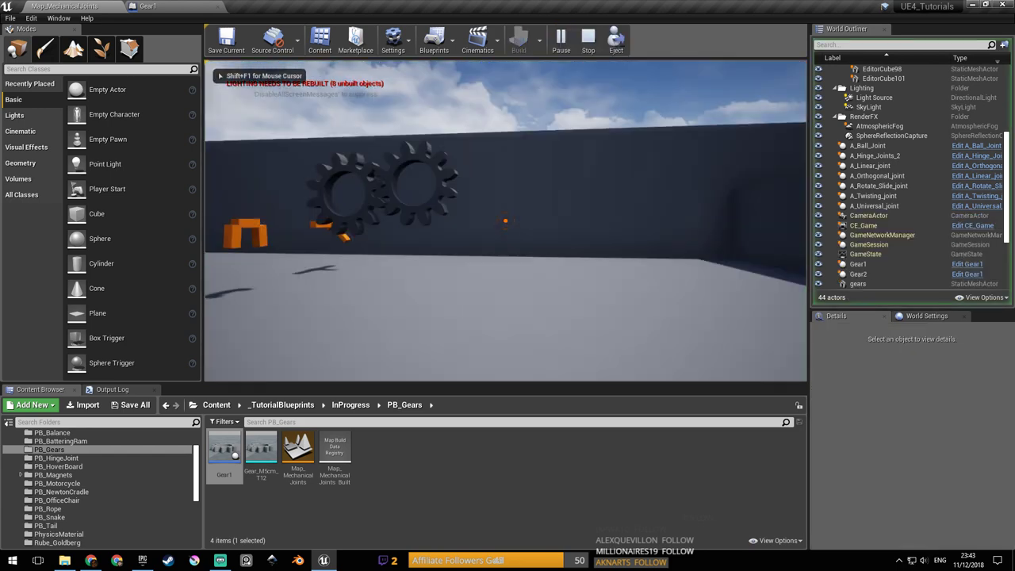
key("w")
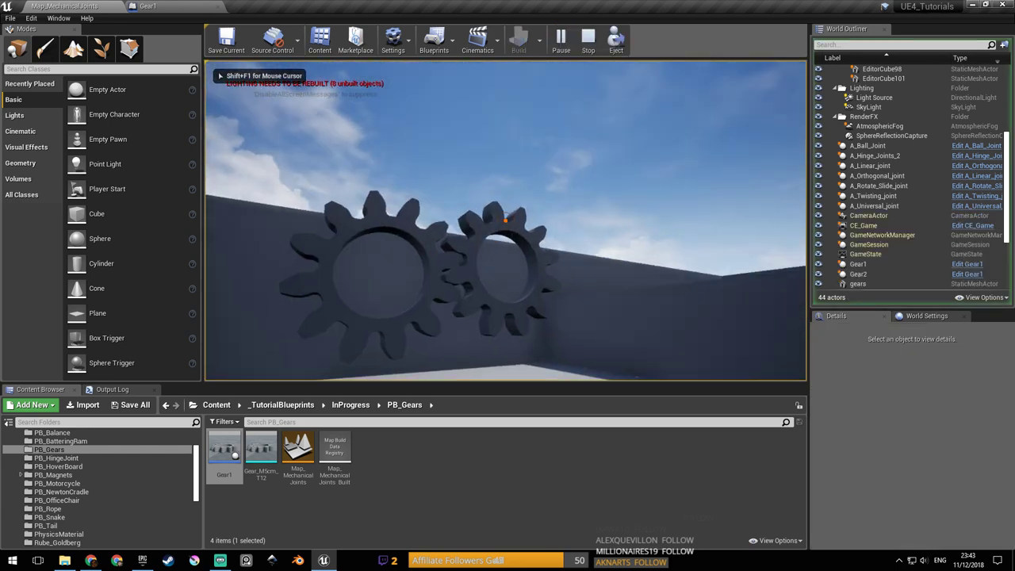
key("a")
key("a")
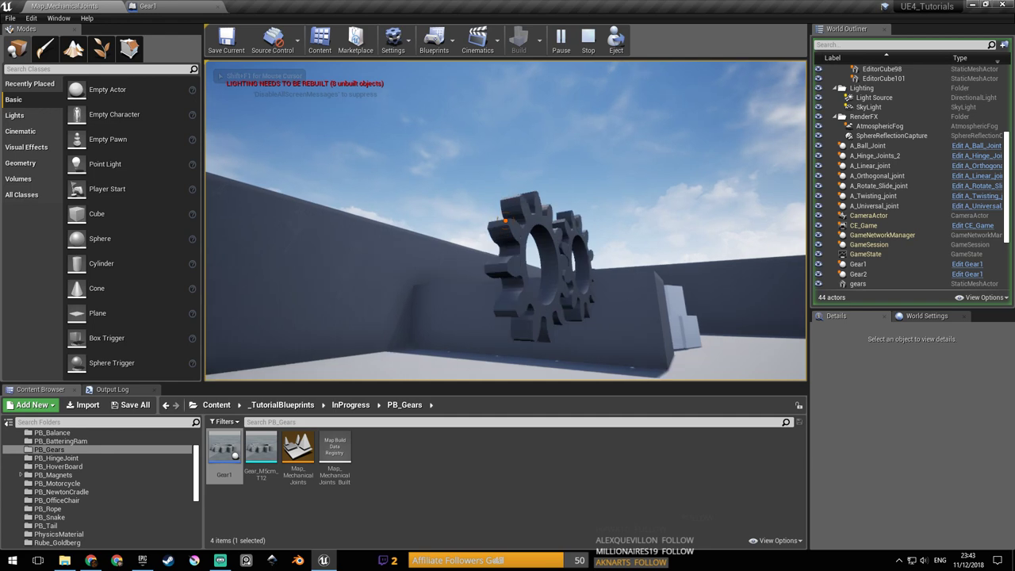
key("a")
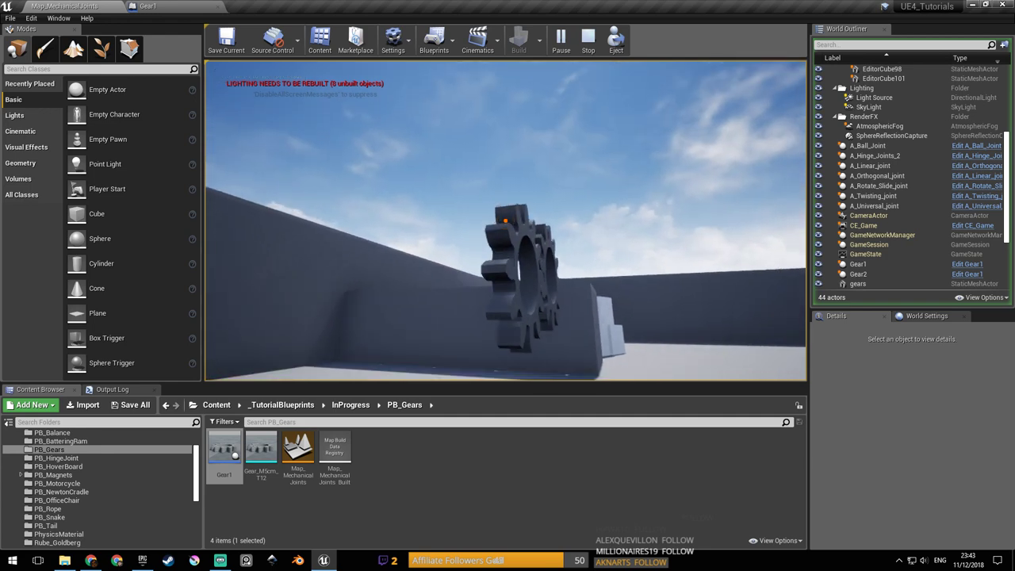
key("d")
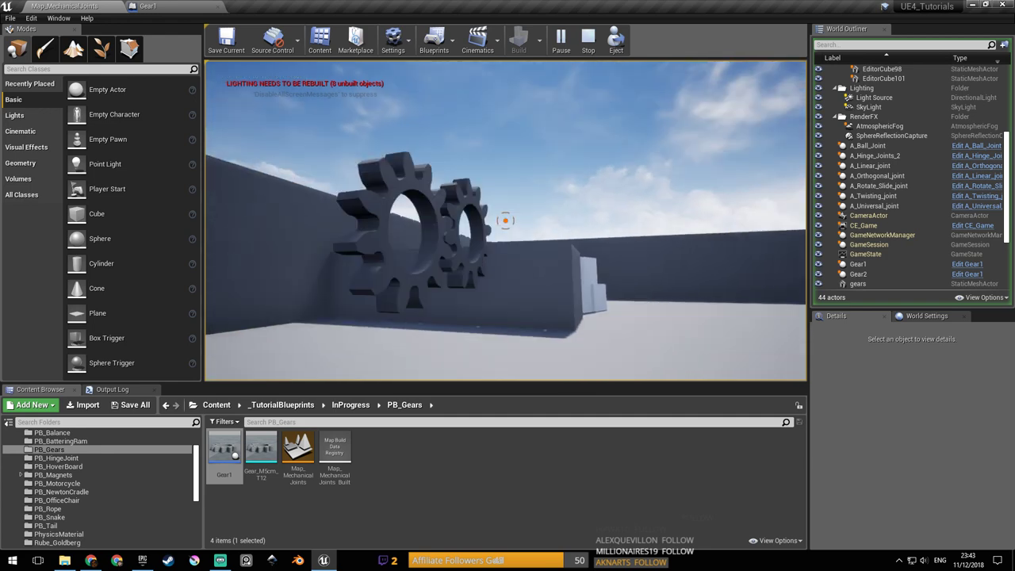
key("d")
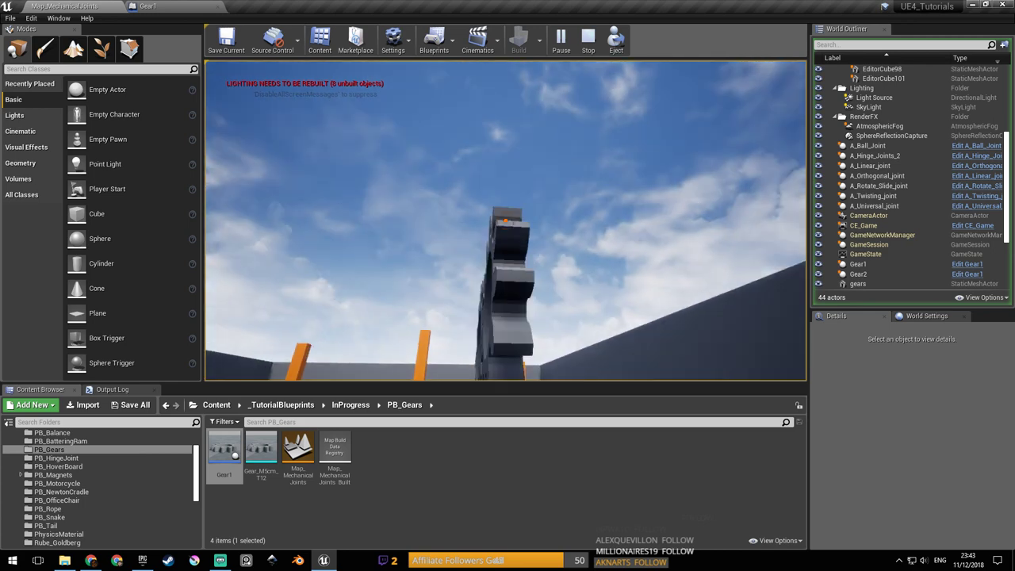
key("a")
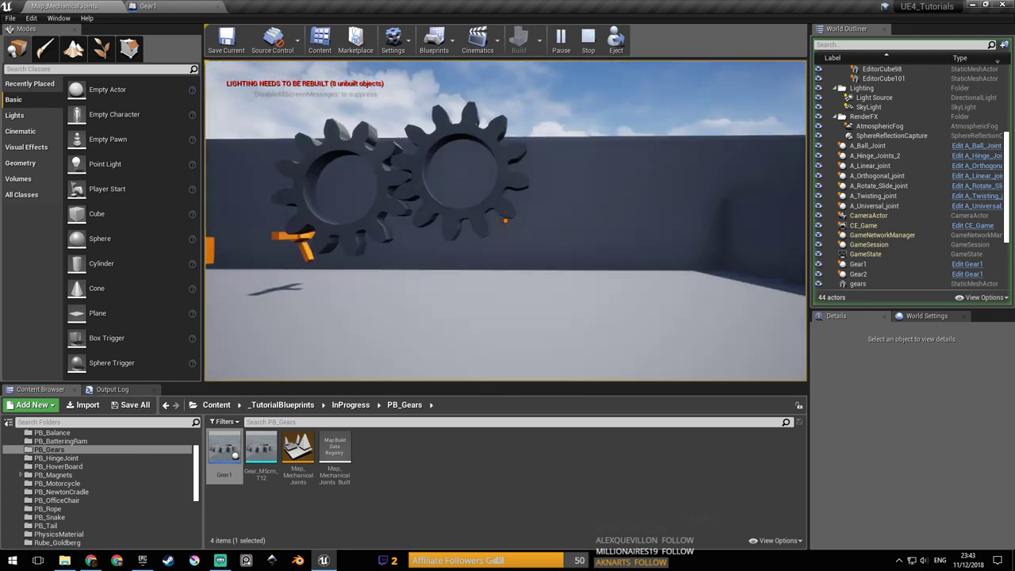
key("s")
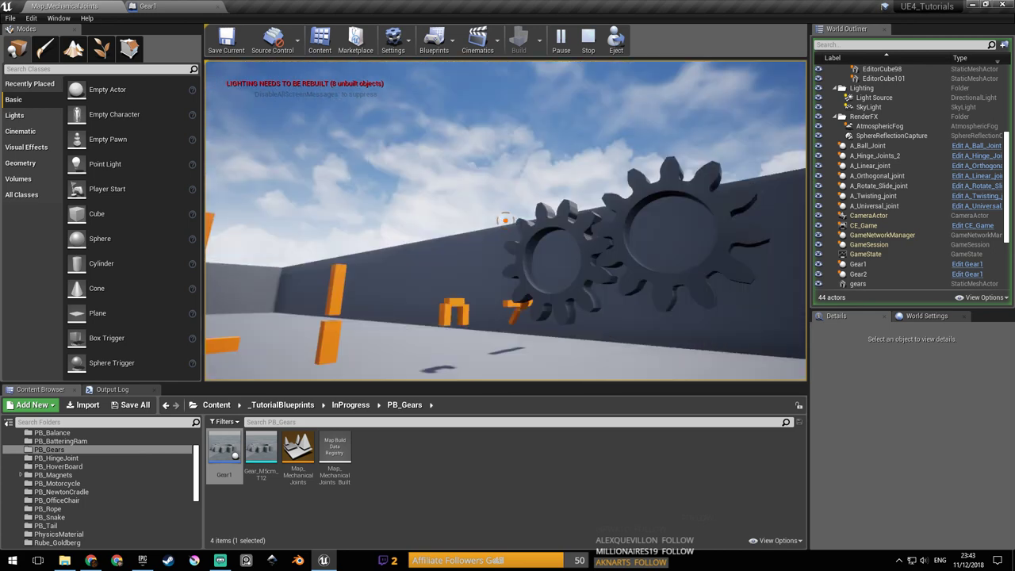
key("a")
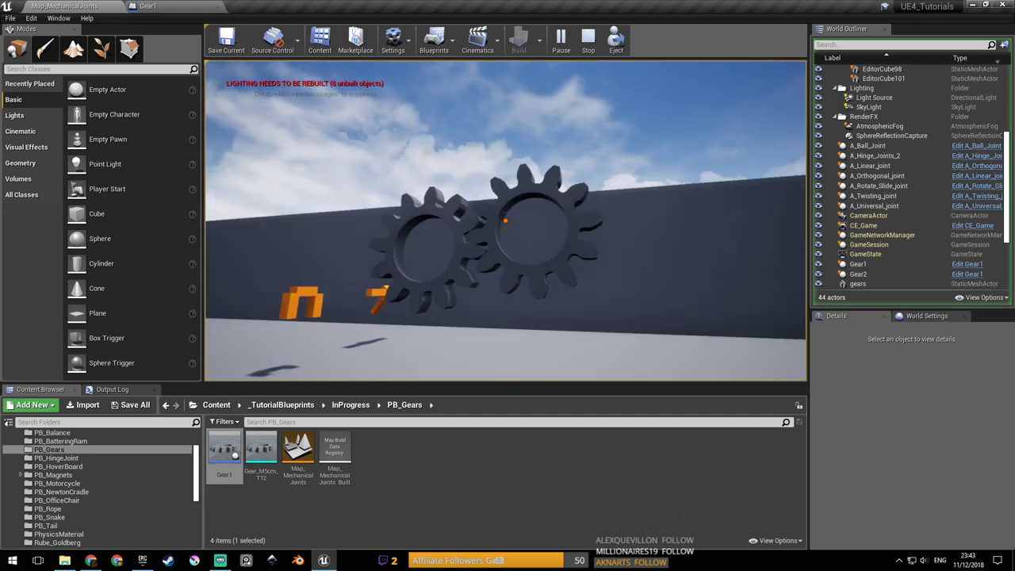
key("a")
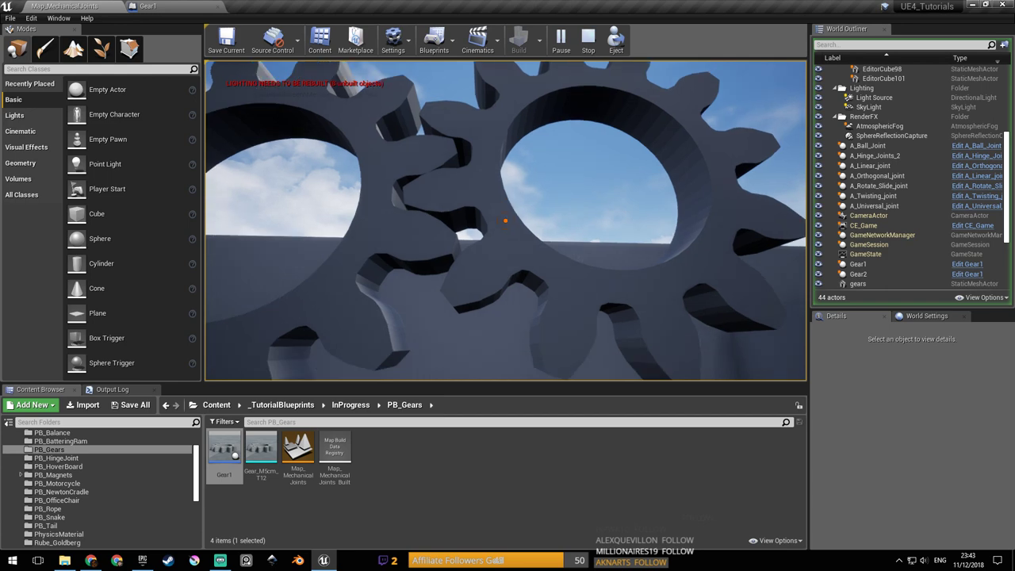
key("s")
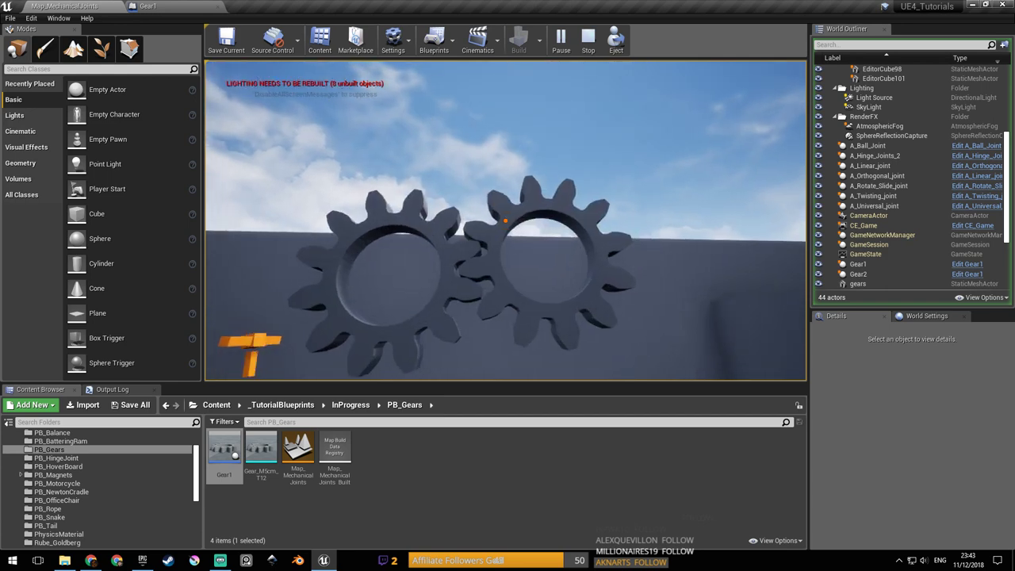
key("d")
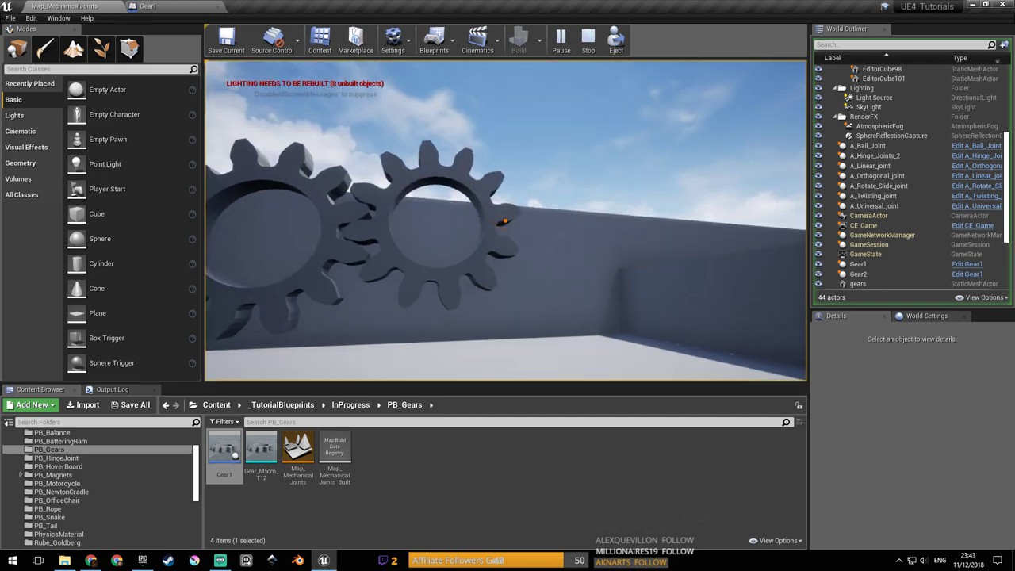
key("w")
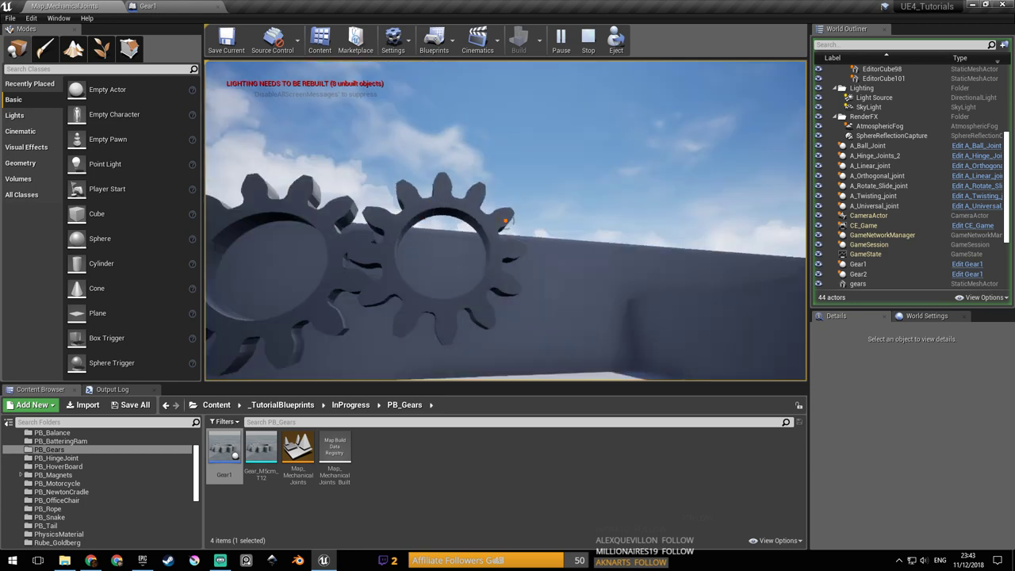
key("s")
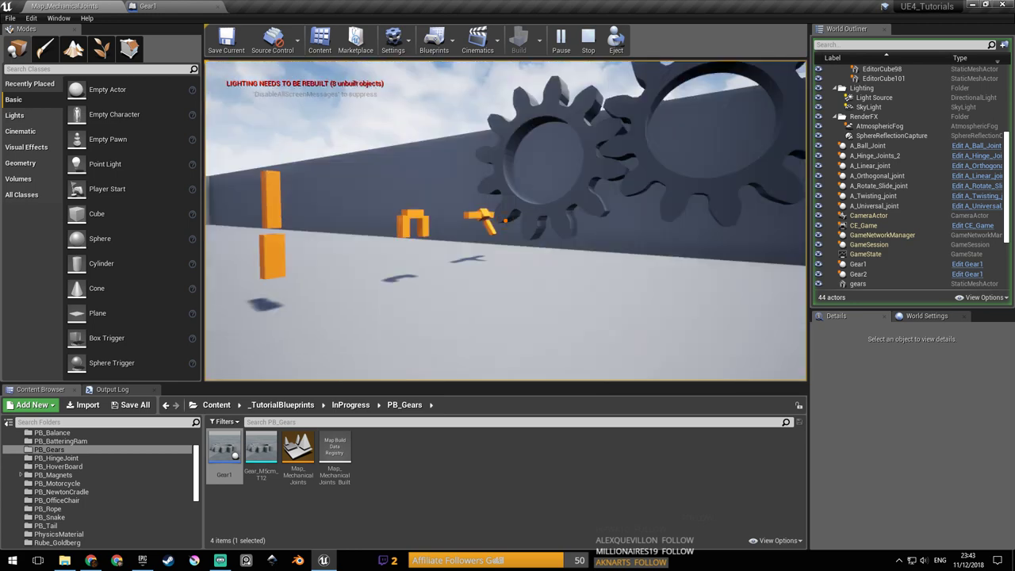
key("Escape")
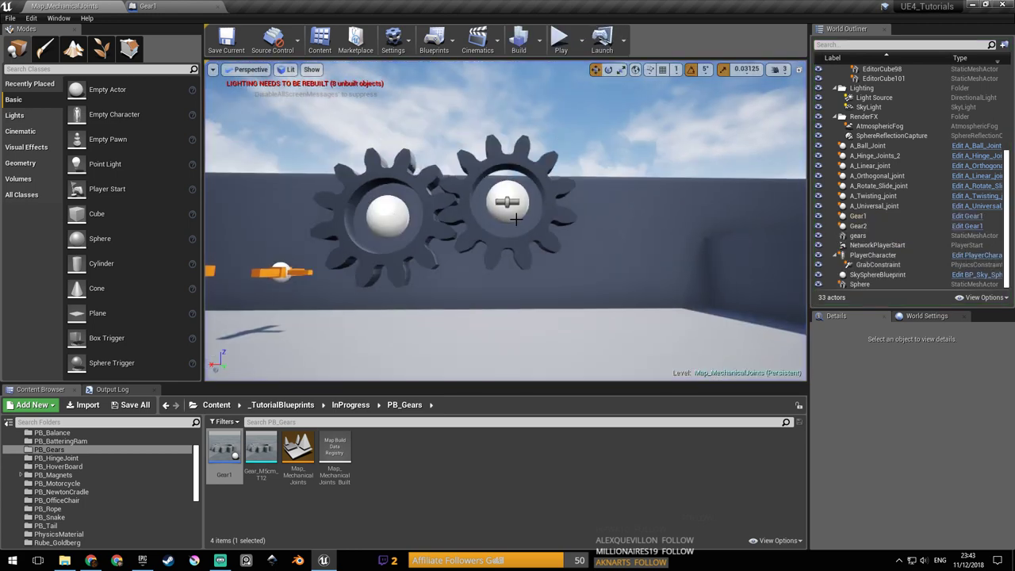
Disable the Twist drive of the angular motor's target velocity on the Gear1 blueprint's PhysicsConstraint, and compile and save the blueprint.
left_click(518, 248)
left_click(970, 227)
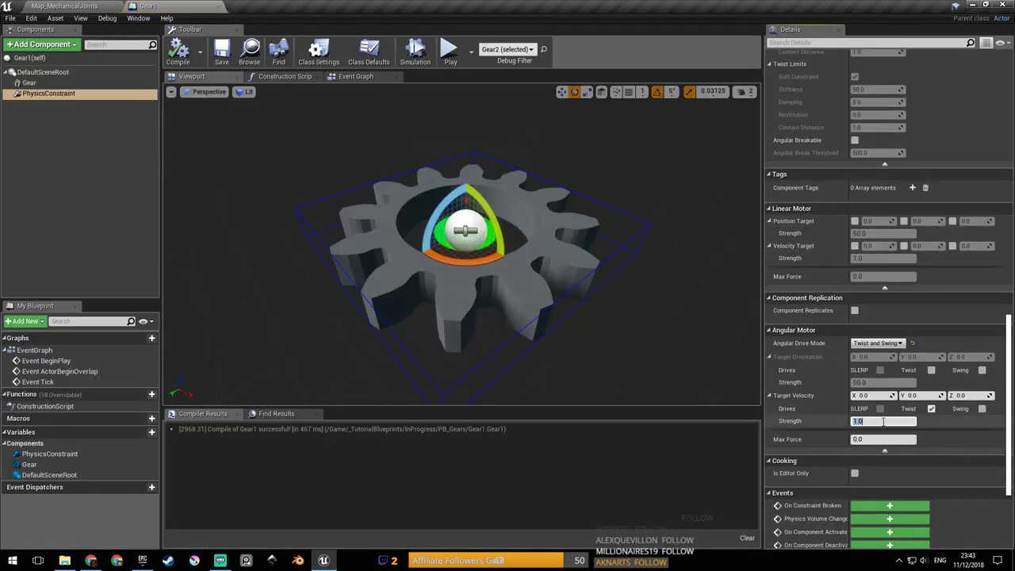
left_click(931, 408)
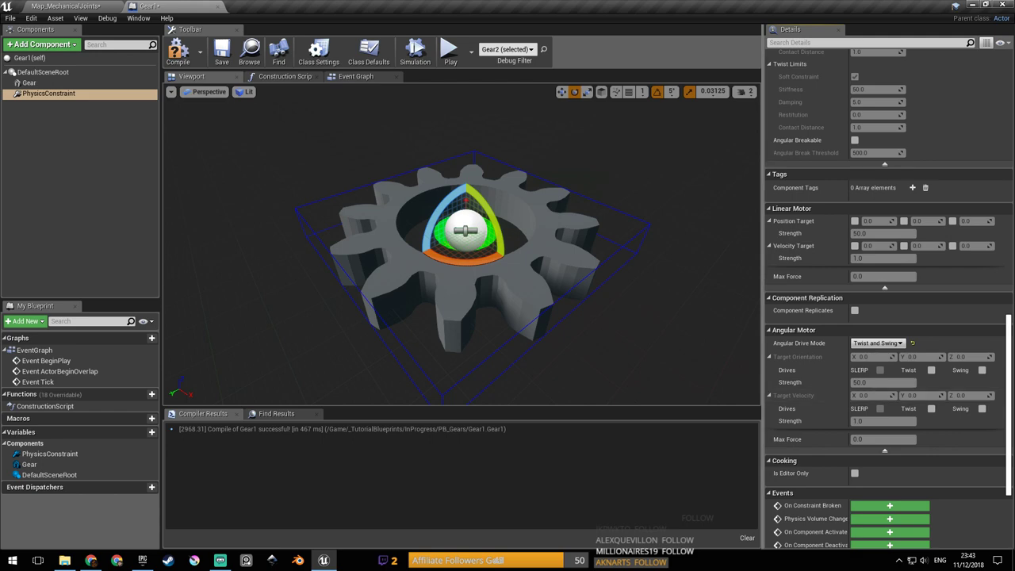
right_click_drag(261, 182, 228, 152)
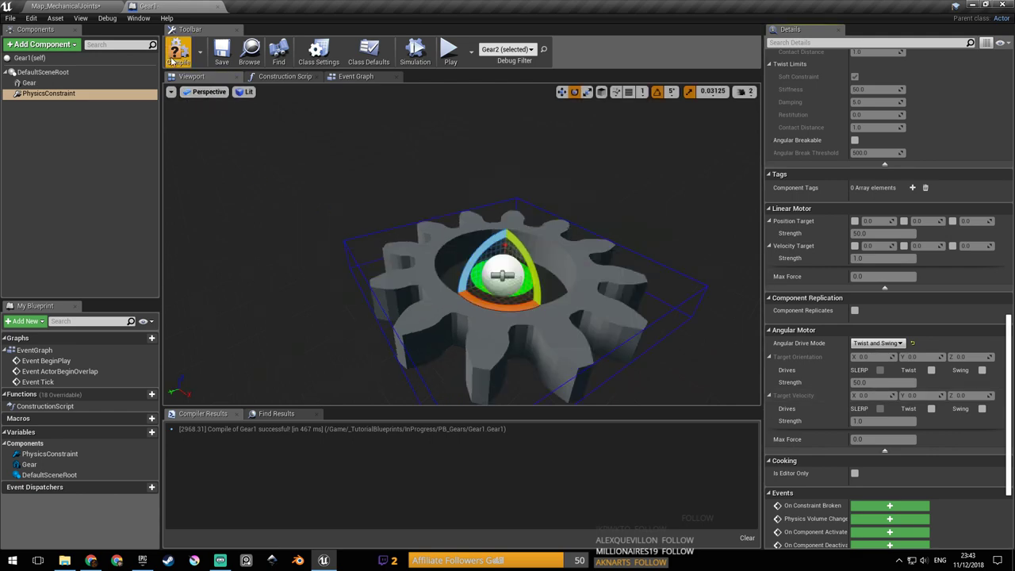
left_click(222, 51)
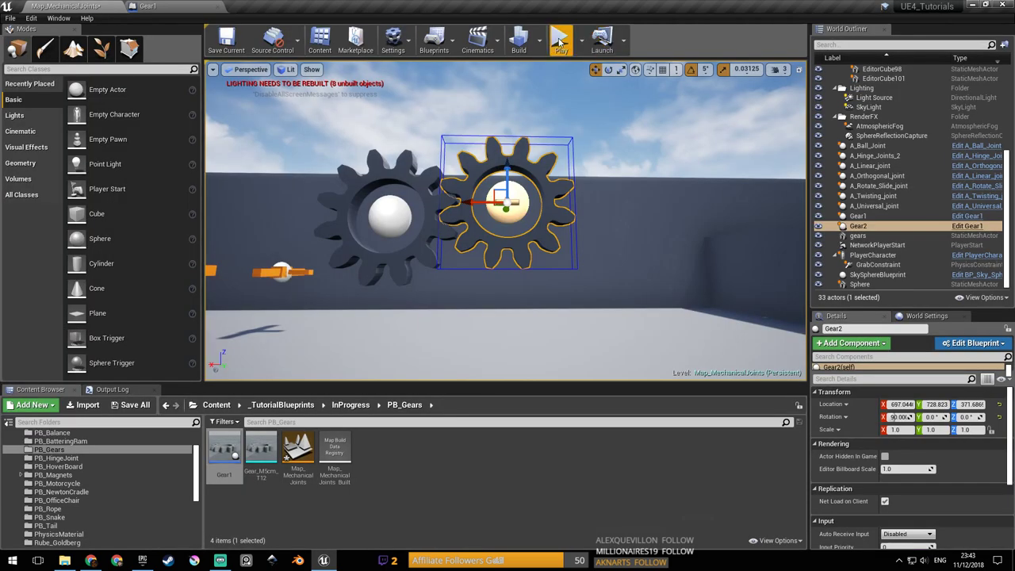
Play the level, examine from several sides how the undriven meshing gears behave, and stop the play session.
left_click(561, 42)
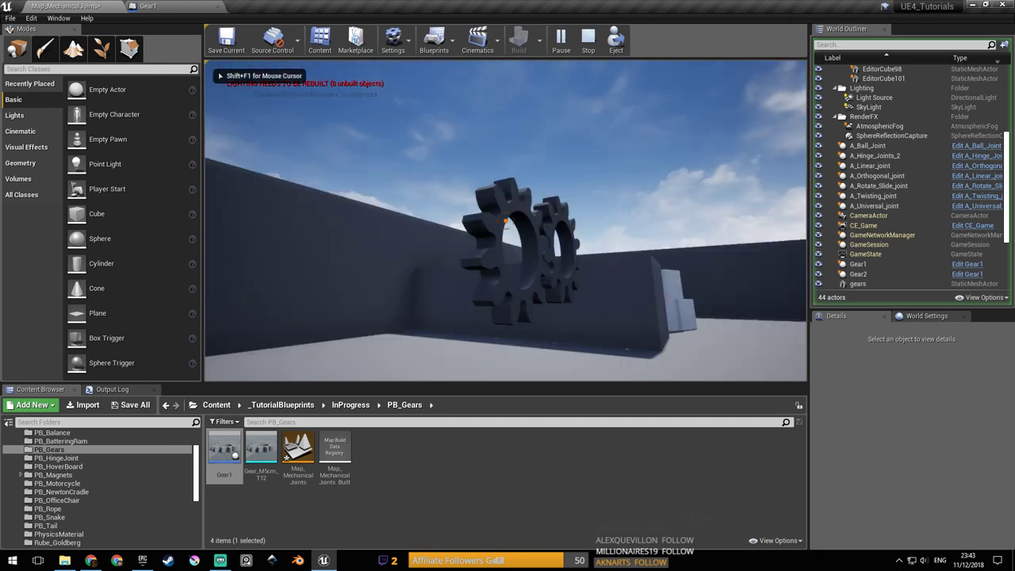
key("w")
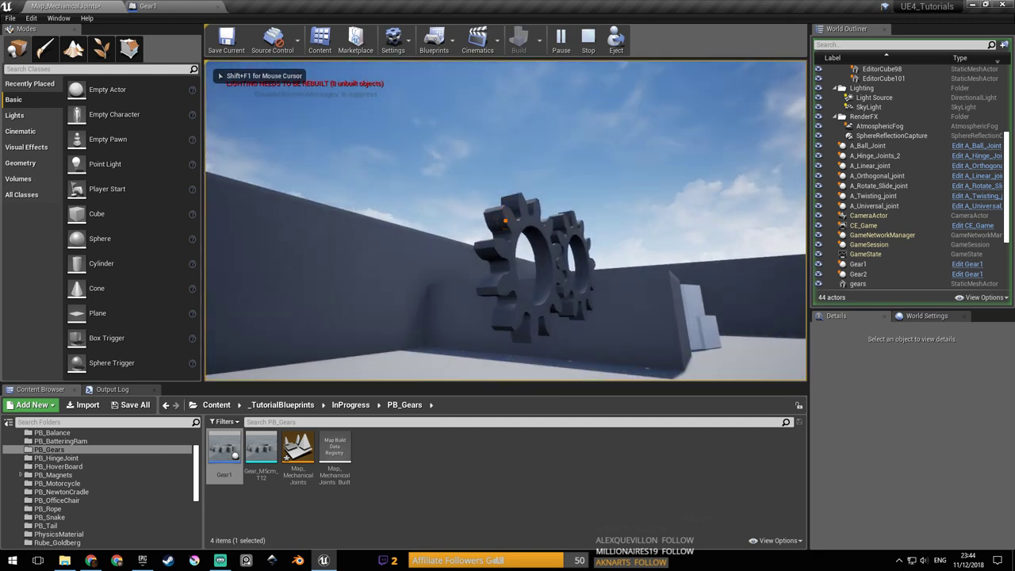
key("w")
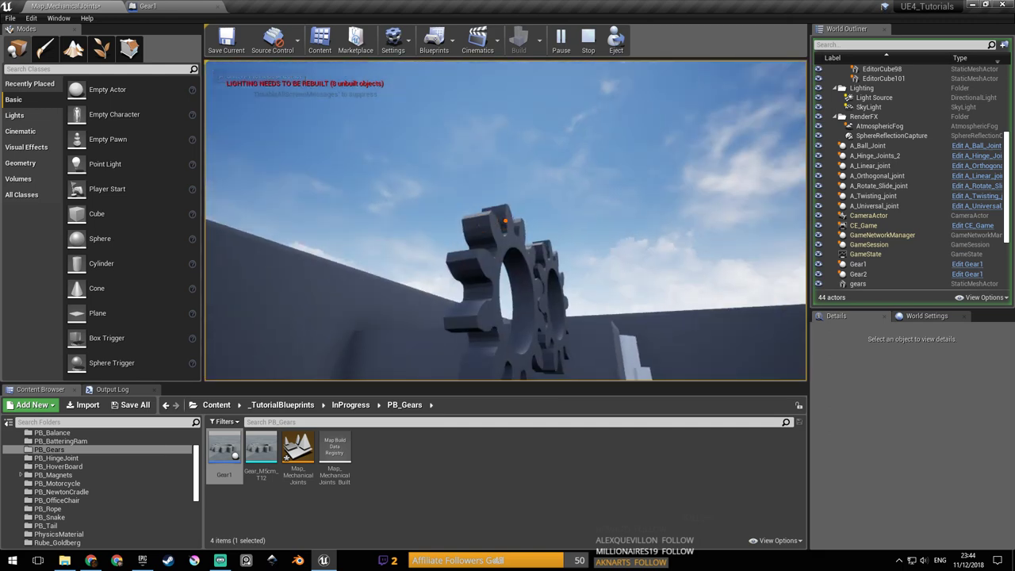
key("d")
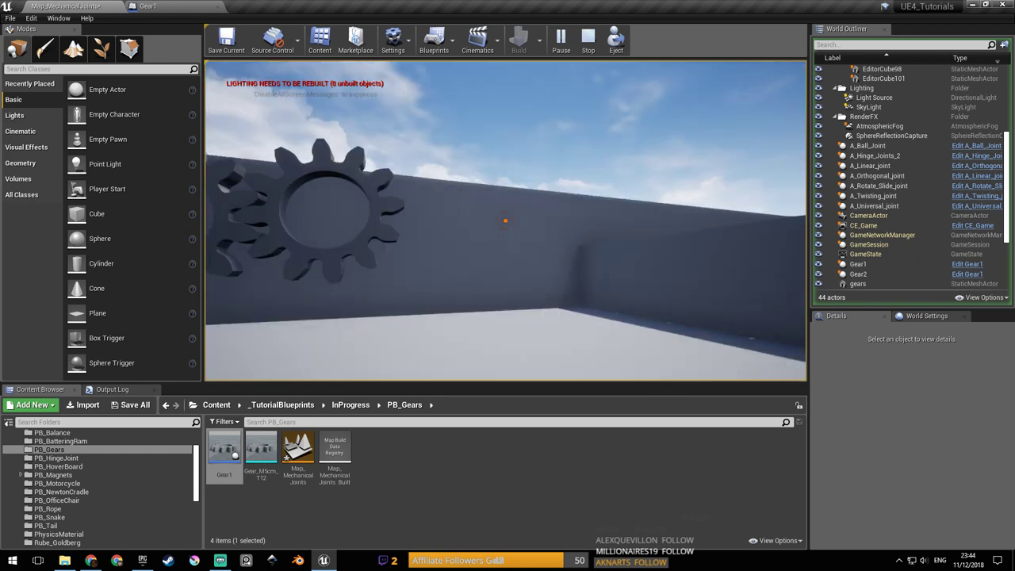
key("w")
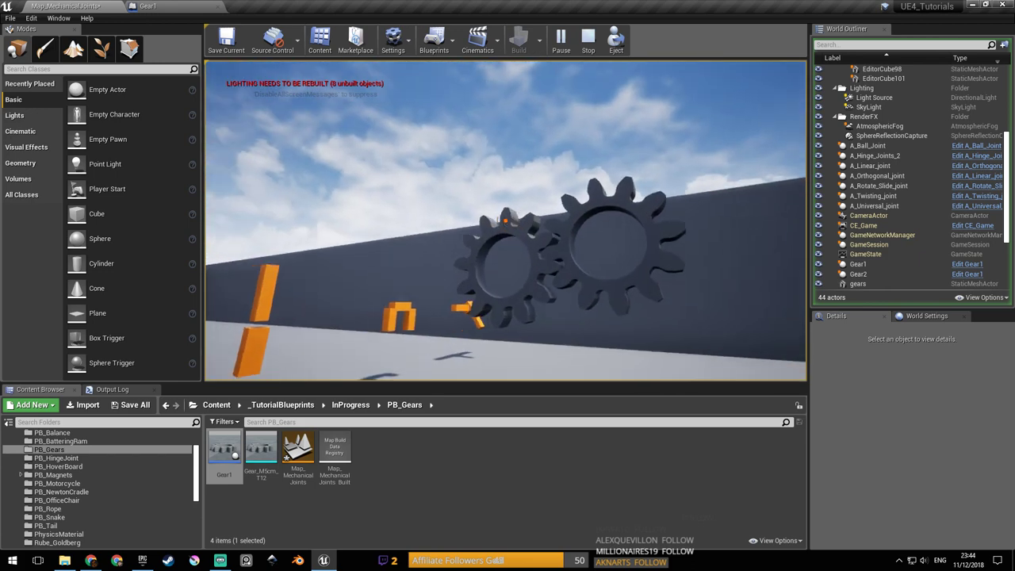
mouse_move(505, 220)
key("w")
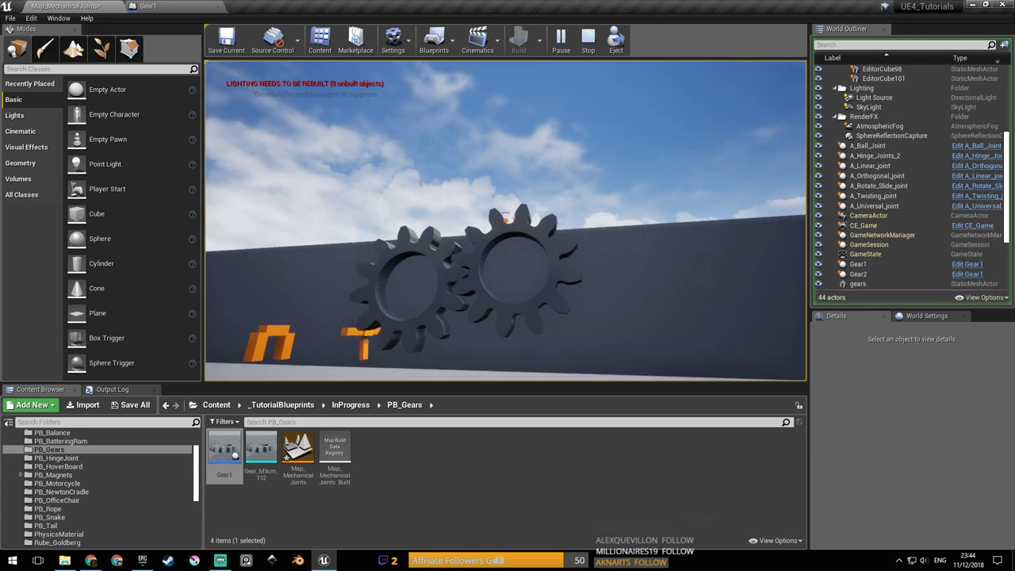
key("s")
key("w")
key("s")
key("w")
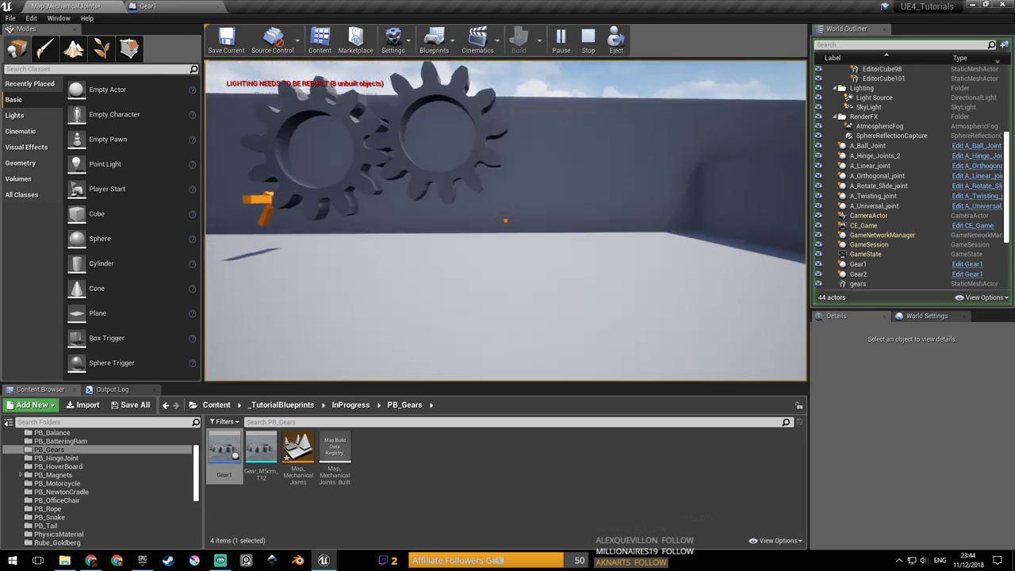
key("s")
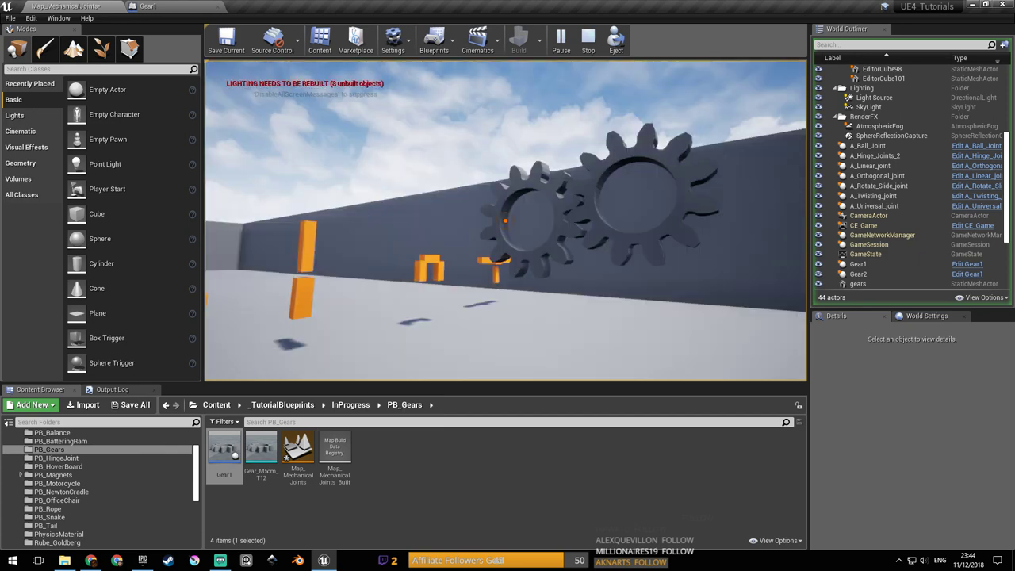
key("a")
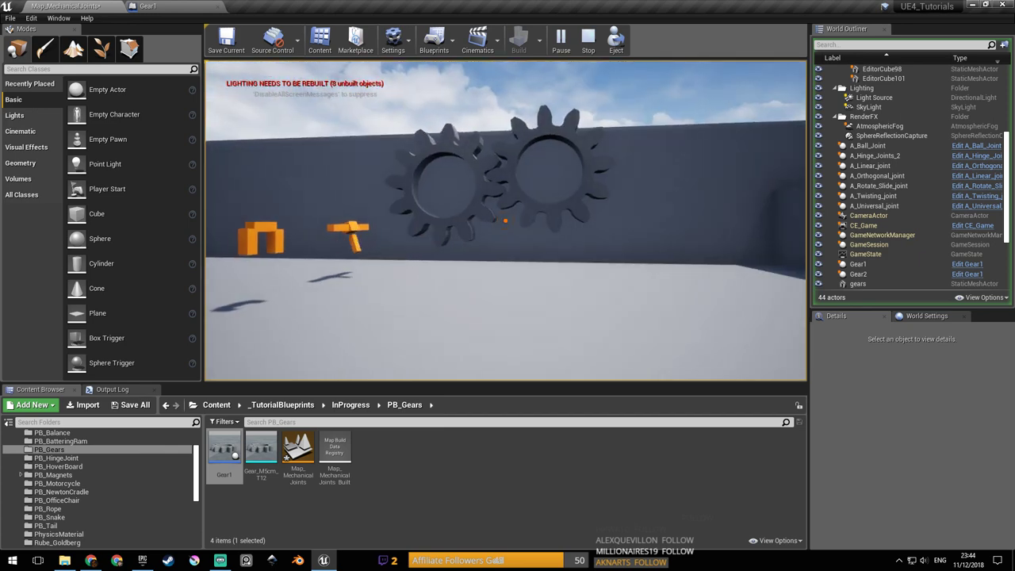
key("w")
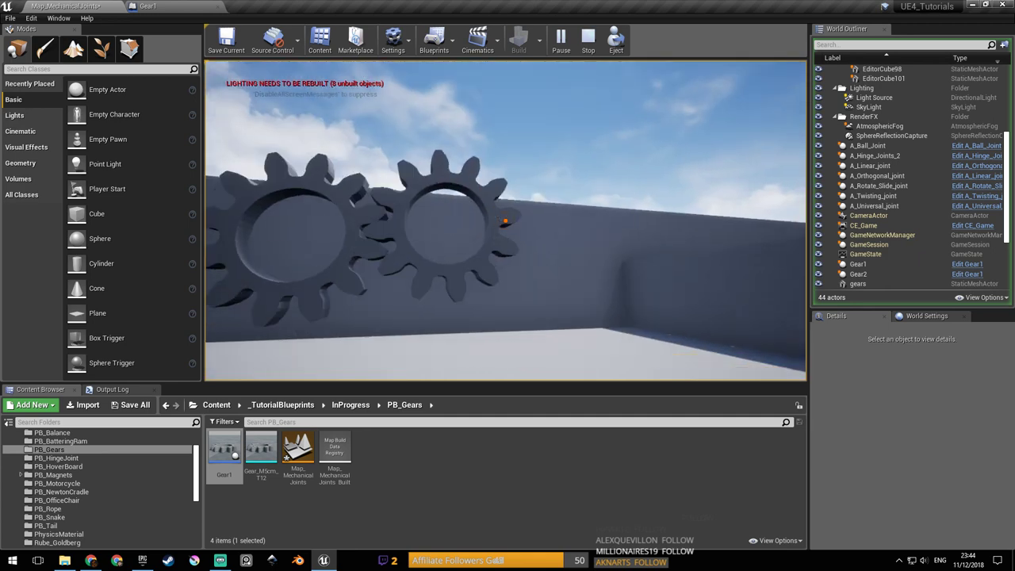
key("d")
key("w")
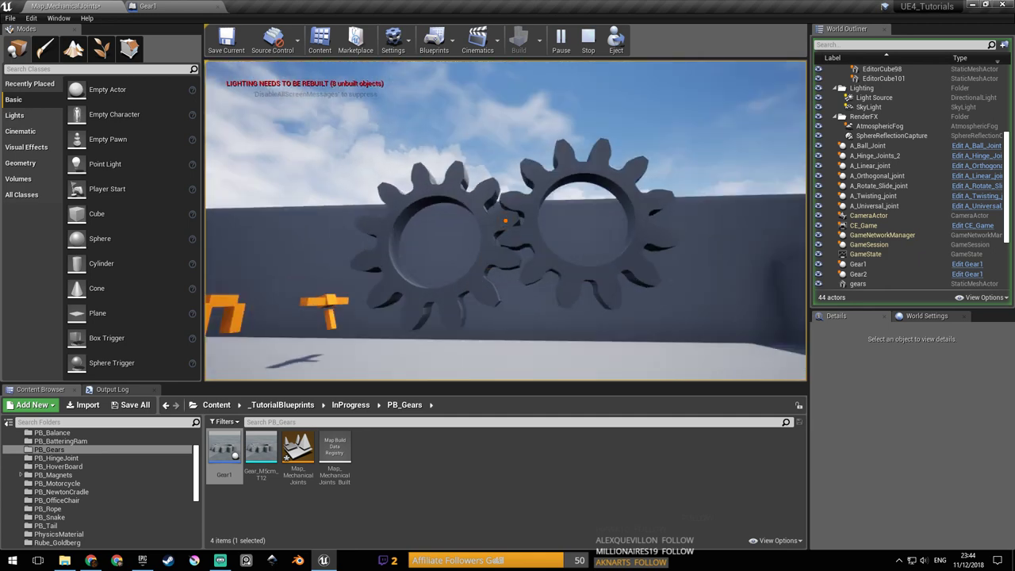
key("Escape")
Replace the Gear2 actor with a fresh copy of Gear1 placed along the X axis at about X 699.
mouse_move(602, 271)
right_mouse_down()
mouse_move(591, 292)
mouse_move(609, 278)
mouse_move(602, 271)
right_mouse_up()
left_click(602, 271)
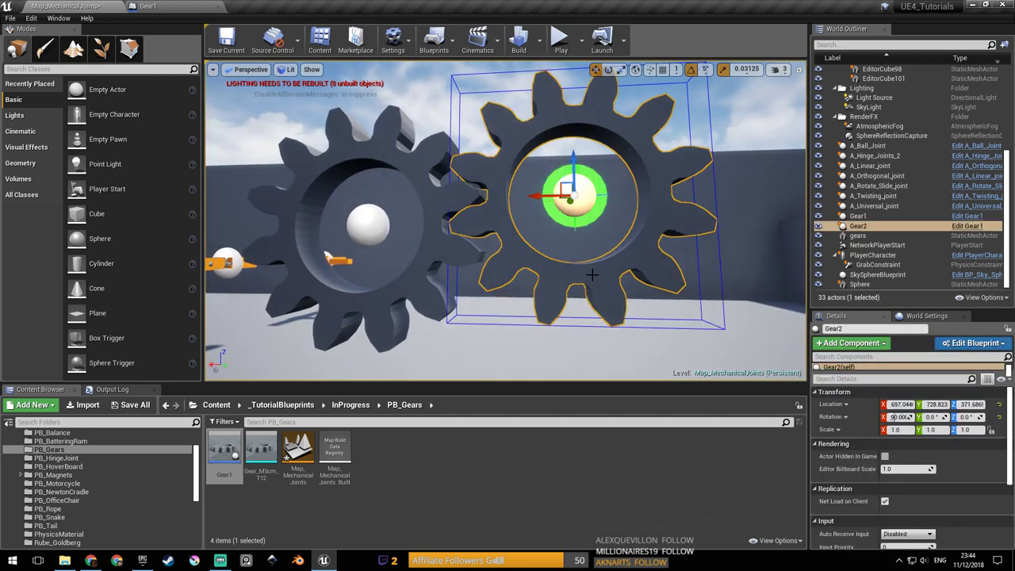
key("Delete")
left_click(425, 236)
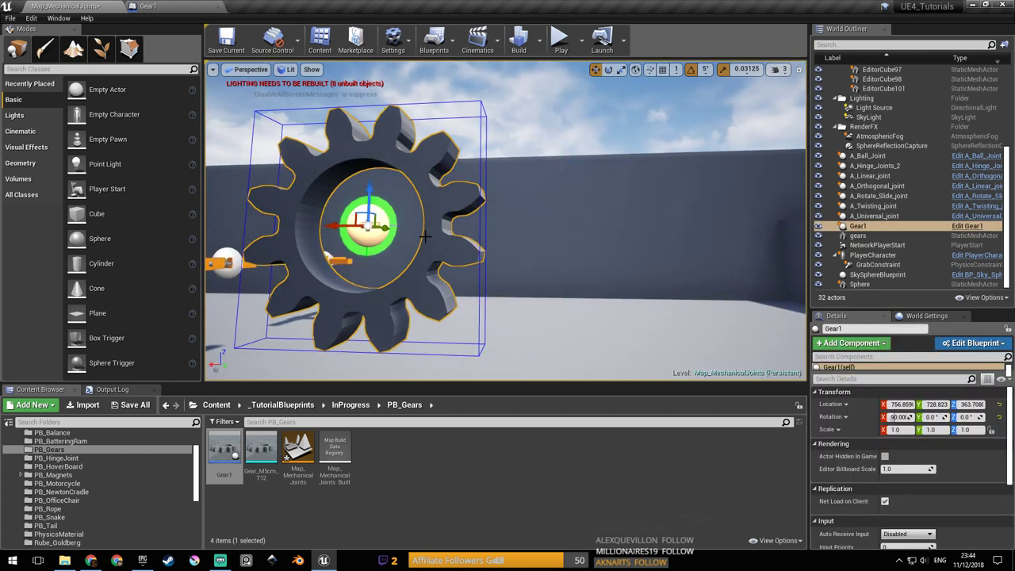
left_click_drag(333, 226, 527, 247, "alt")
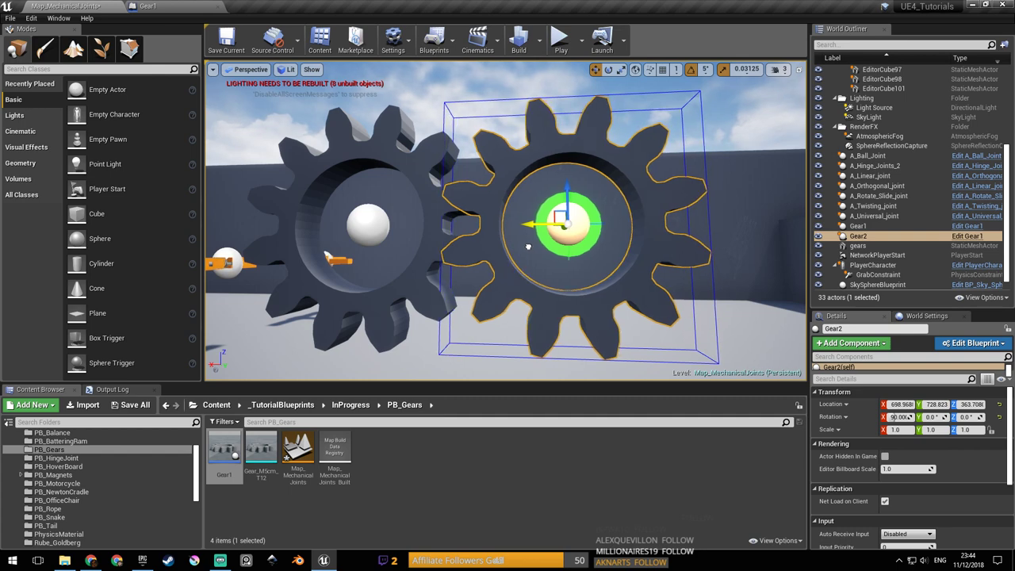
Rotate the copied gear to -15° on Y so its teeth point into the original gear's gaps.
mouse_move(473, 233)
right_mouse_down()
mouse_move(463, 230)
mouse_move(474, 233)
right_mouse_up()
key("w")
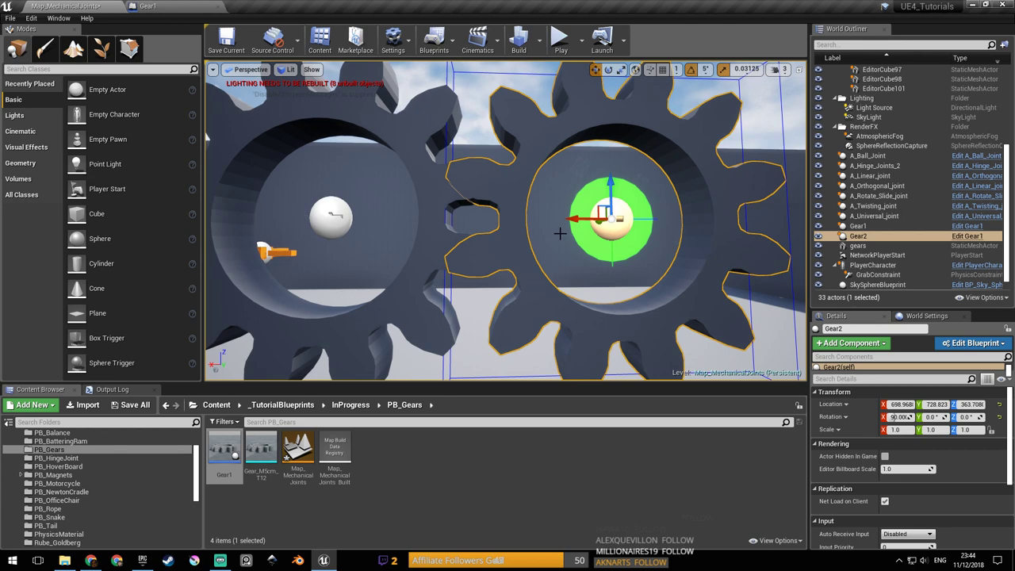
left_click(610, 71)
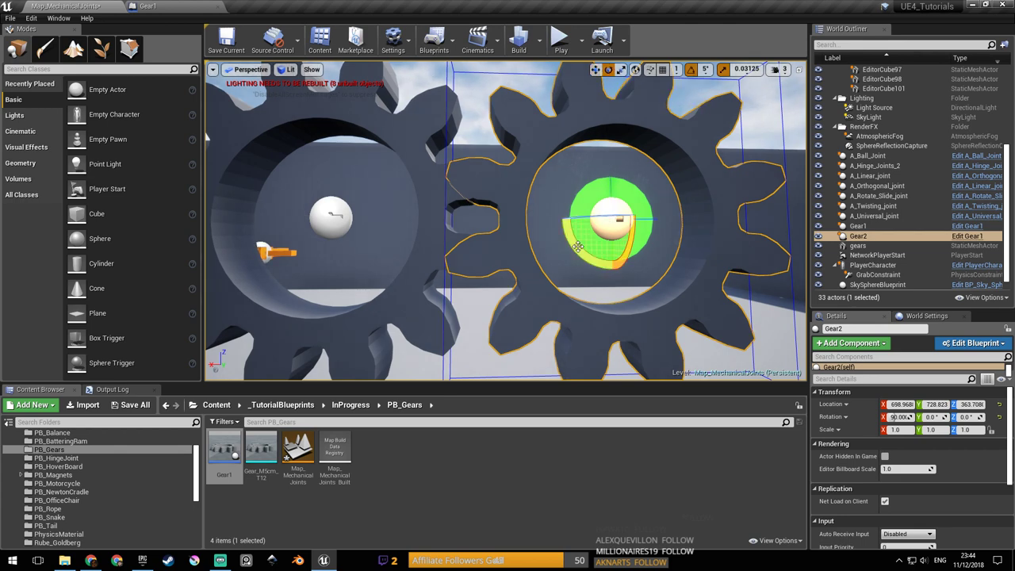
mouse_move(578, 251)
left_mouse_down()
mouse_move(544, 220)
mouse_move(576, 244)
left_mouse_up()
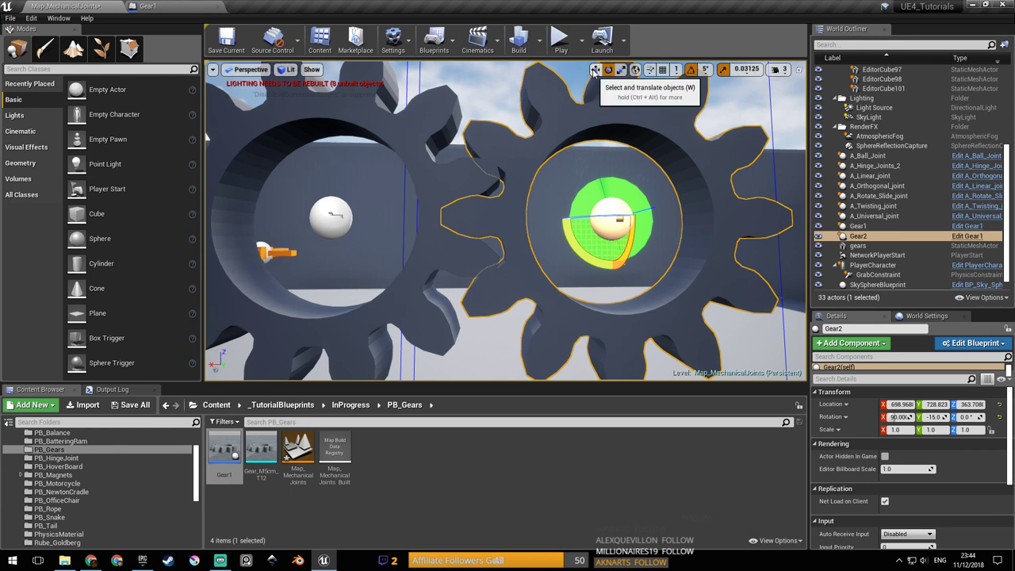
Shift the copied gear along X to about 695.9 to leave clearance between the teeth, and save the map.
left_click_drag(573, 219, 585, 217)
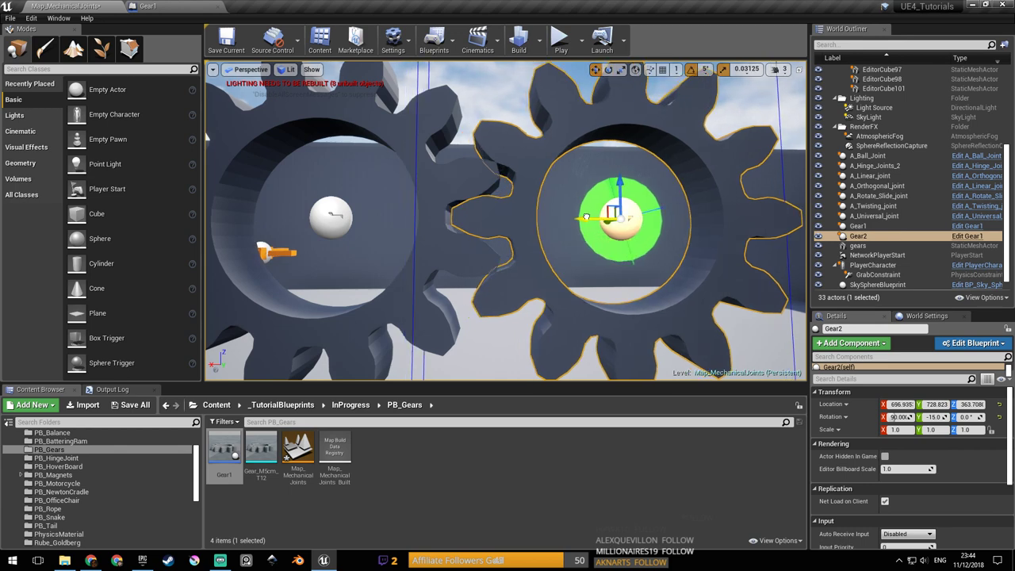
mouse_move(530, 212)
right_mouse_down()
mouse_move(530, 184)
mouse_move(518, 184)
mouse_move(523, 204)
mouse_move(512, 207)
mouse_move(526, 217)
right_mouse_up()
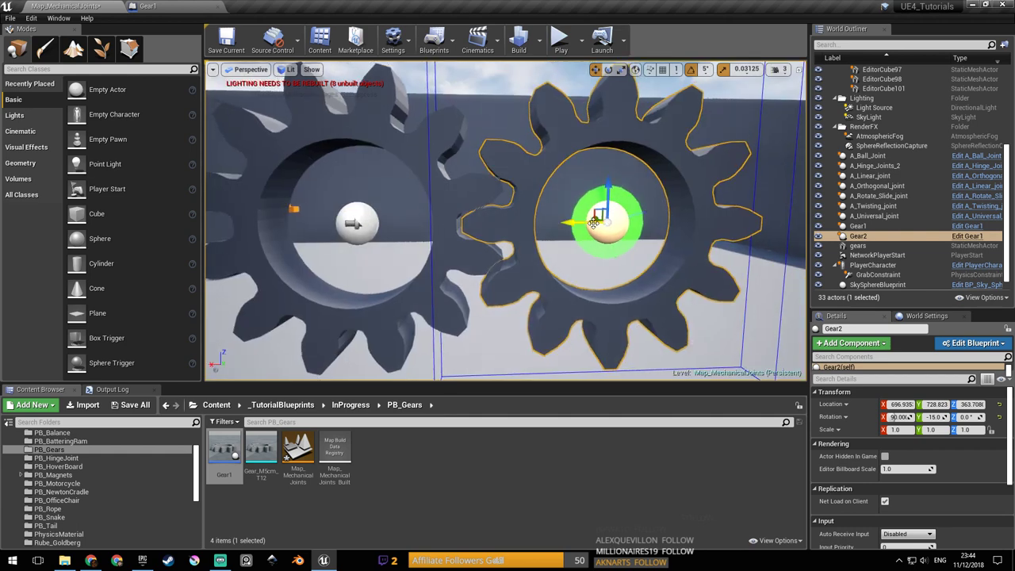
left_click_drag(577, 223, 581, 225)
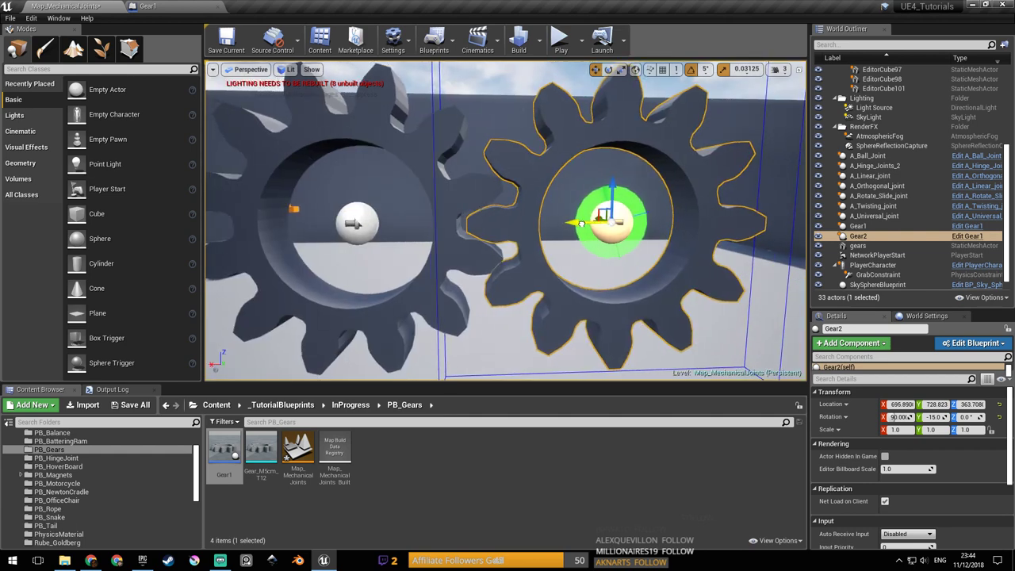
key("ctrl+s")
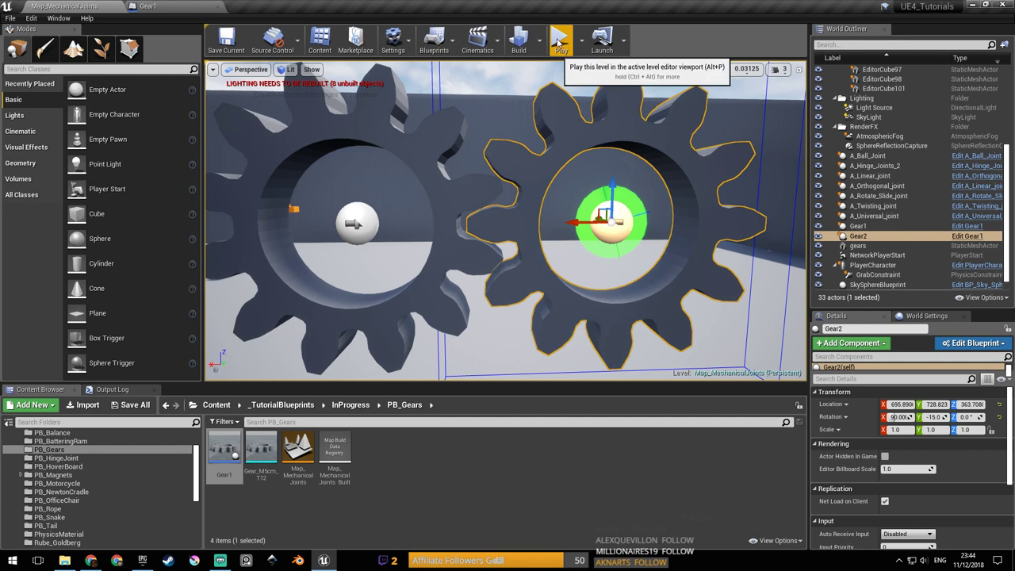
Play the level, check from the side and front how the rotated copy meshes with the original gear, and stop playing.
left_click(561, 40)
key("w")
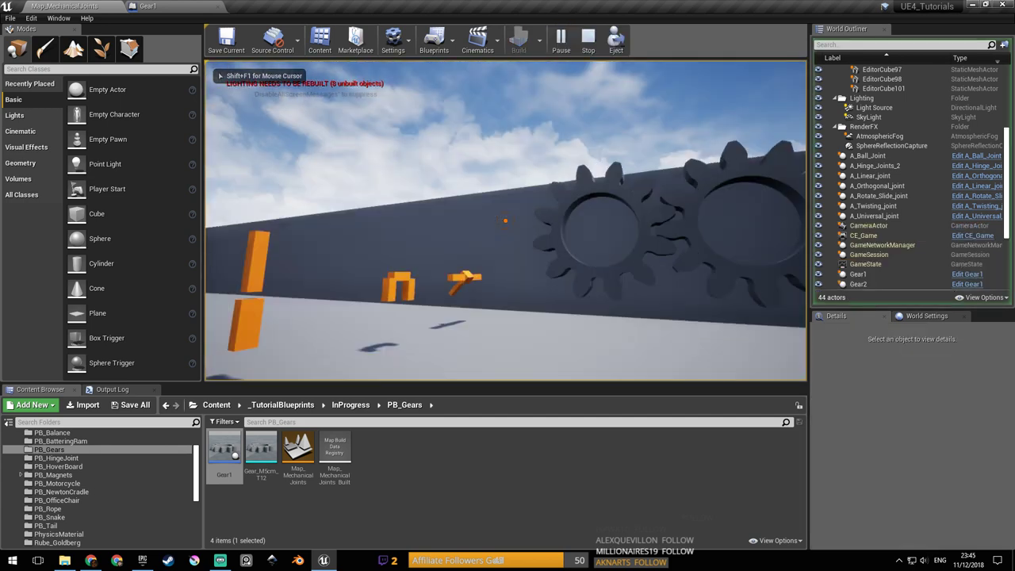
key("d")
key("d")
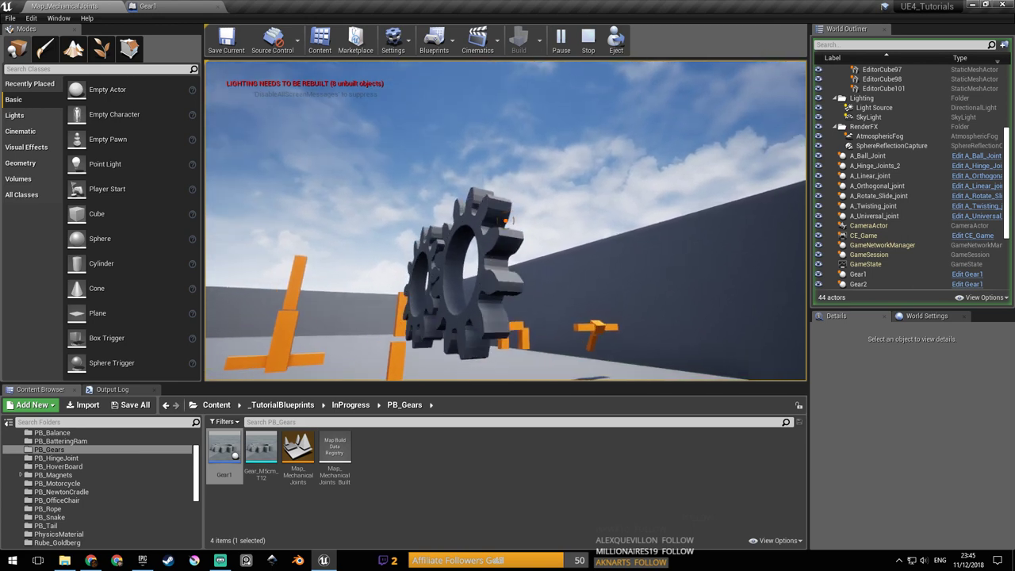
key("a")
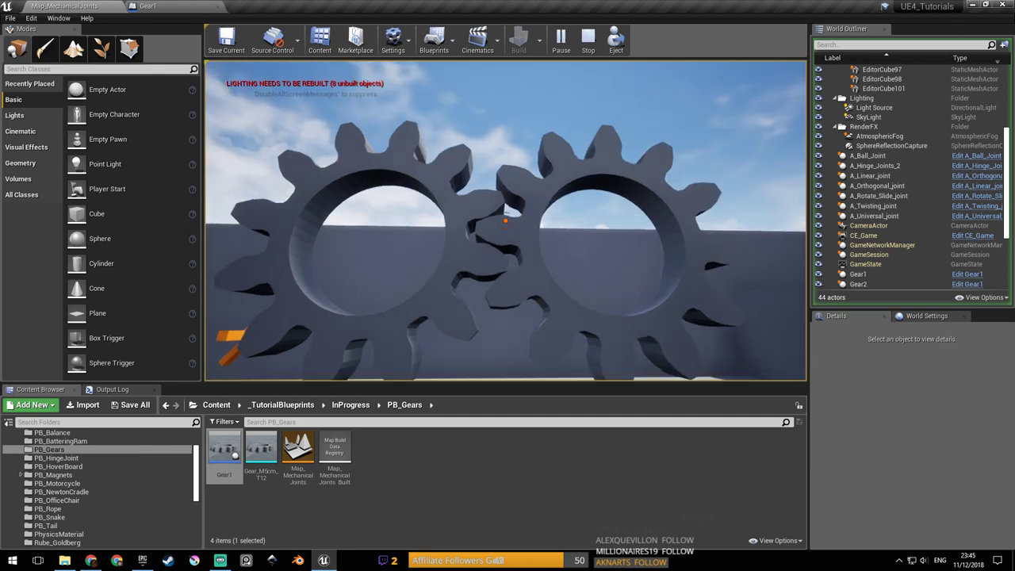
key("Escape")
Delete the rotated Gear2 copy from the level.
right_click_drag(505, 221, 517, 202)
right_click_drag(669, 107, 669, 106)
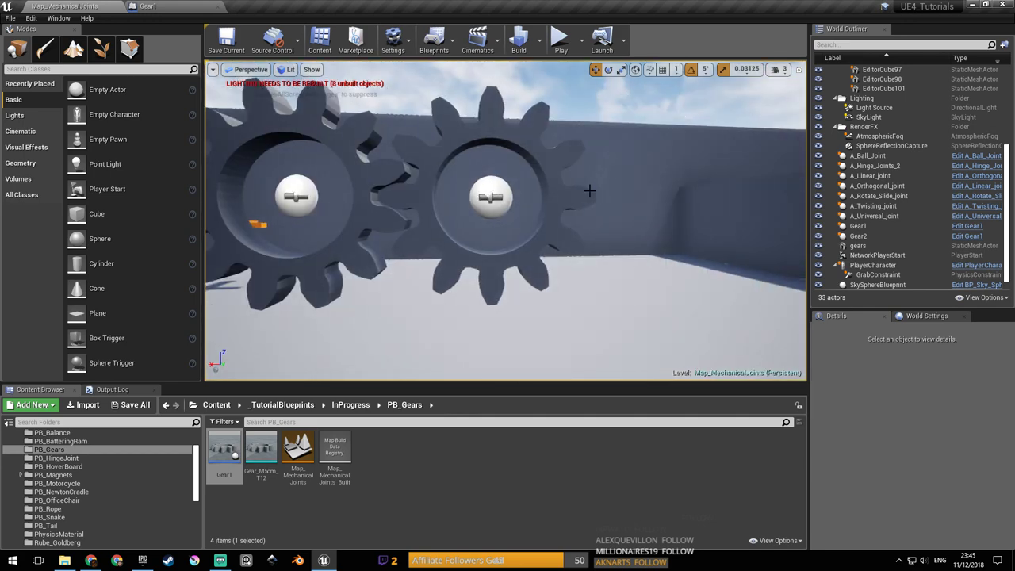
left_click(589, 193)
key("Delete")
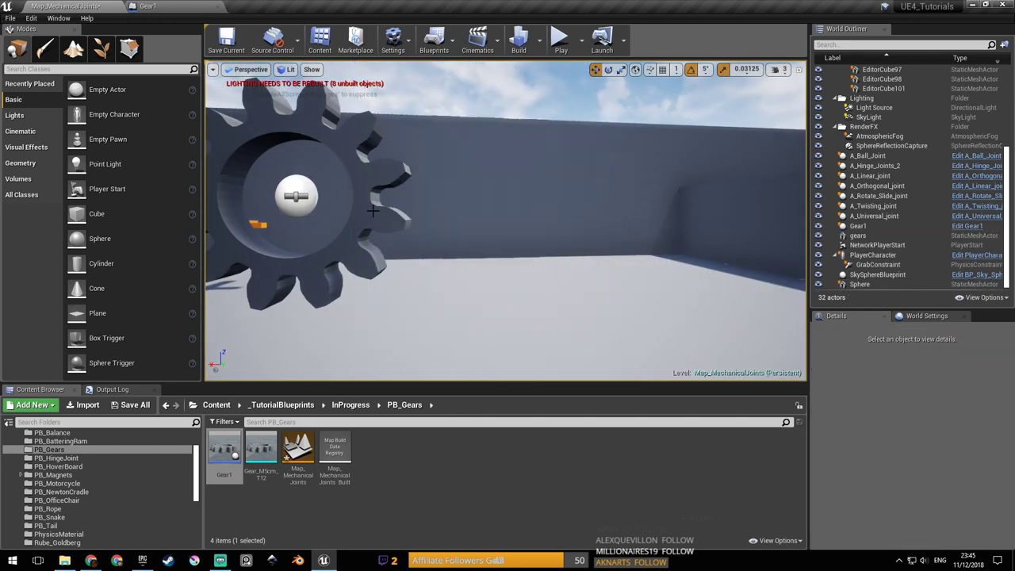
left_click(257, 196)
left_click_drag(258, 196, 456, 217, "alt")
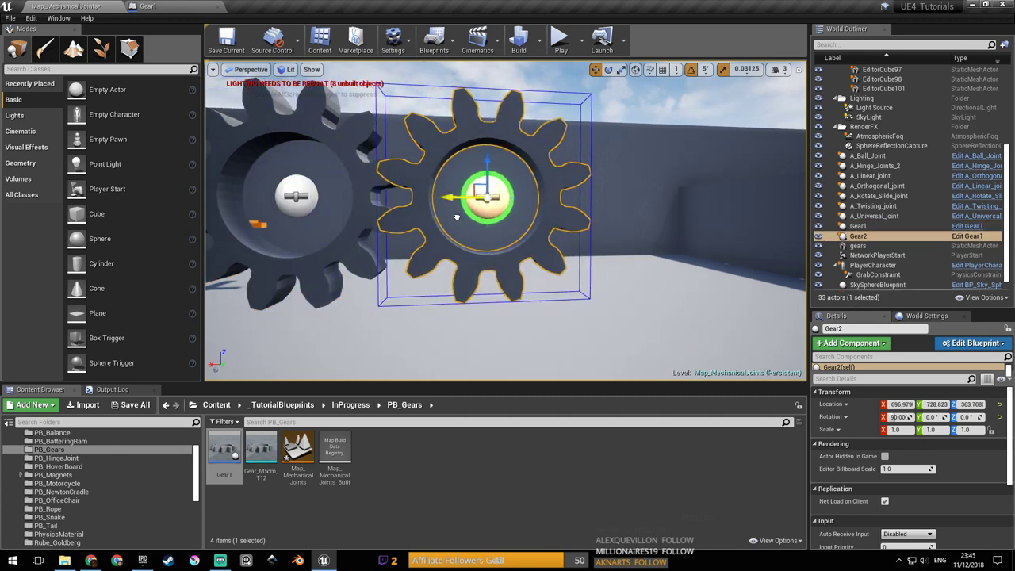
key("Delete")
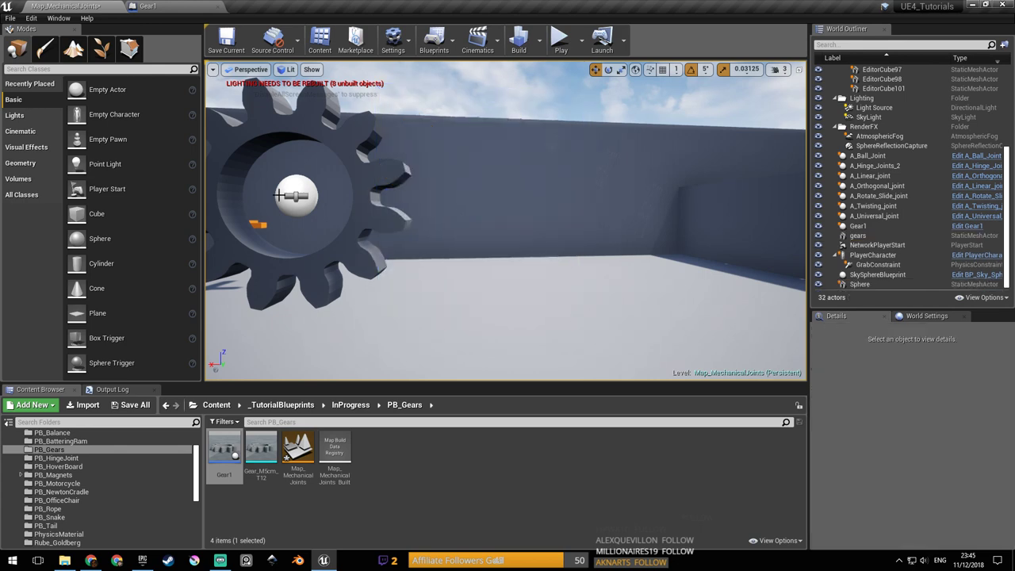
left_click(302, 197)
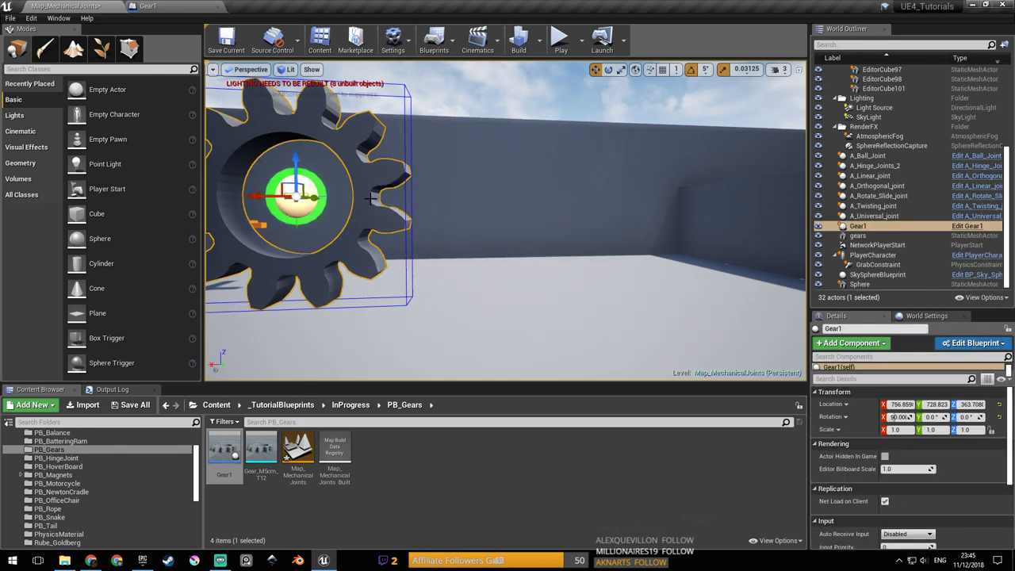
left_click_drag(261, 198, 274, 197, "alt")
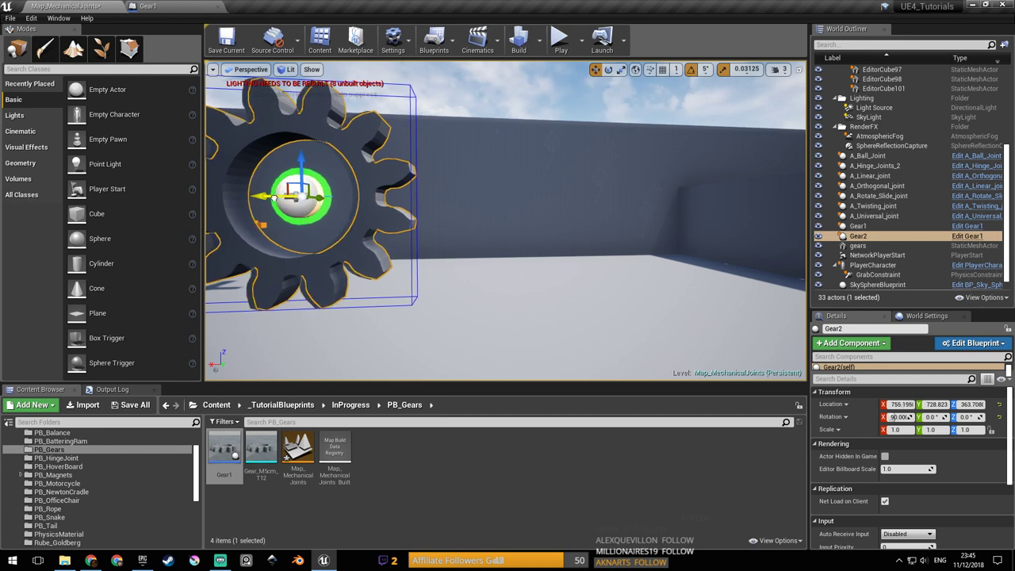
key("ctrl+z")
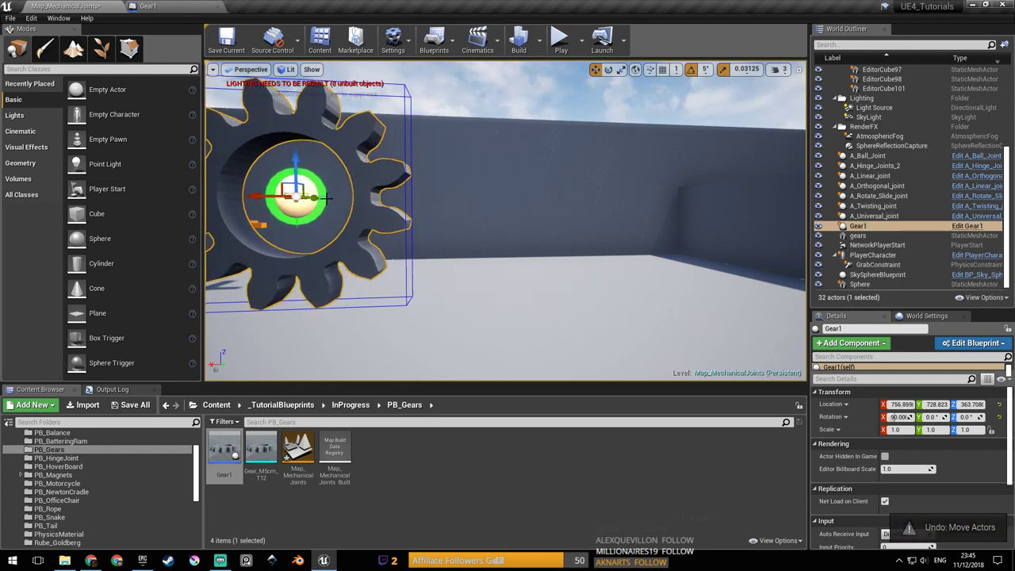
left_click_drag(361, 198, 375, 198)
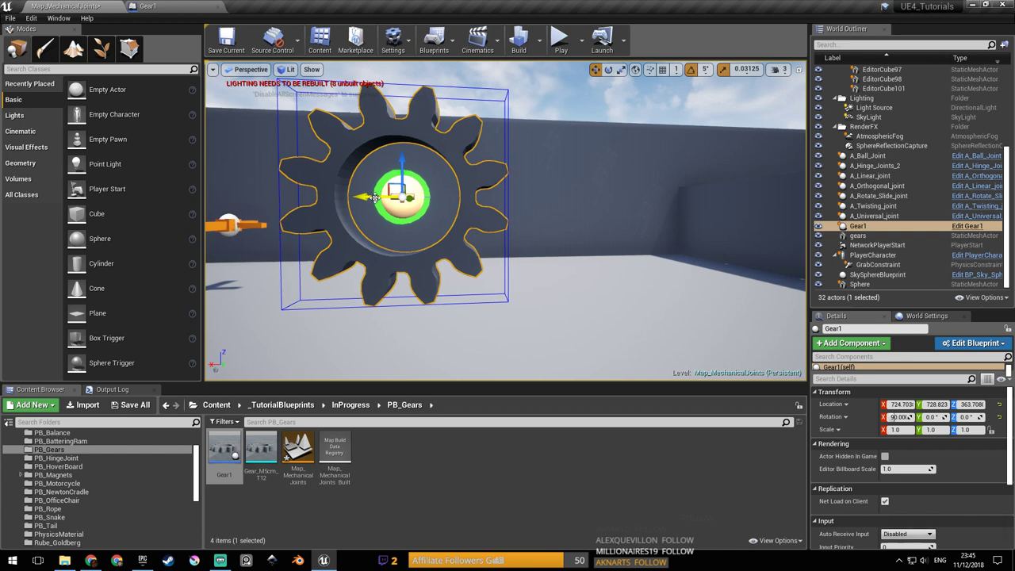
key("ctrl+z")
Move the Gear1 actor along the X axis to about X 762.6.
key("a")
mouse_move(374, 198)
right_mouse_down()
mouse_move(384, 187)
mouse_move(368, 200)
right_mouse_up()
key("d")
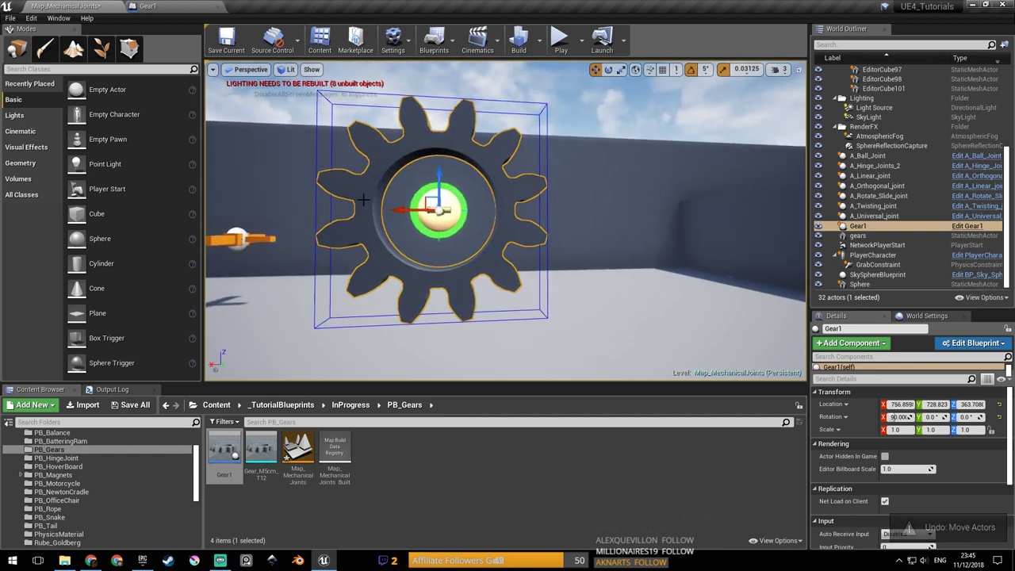
mouse_move(396, 203)
left_mouse_down()
mouse_move(446, 210)
mouse_move(387, 208)
left_mouse_up()
Duplicate the Gear1 actor in place and rotate the copy to -15° on the Y rotation.
right_click(486, 182)
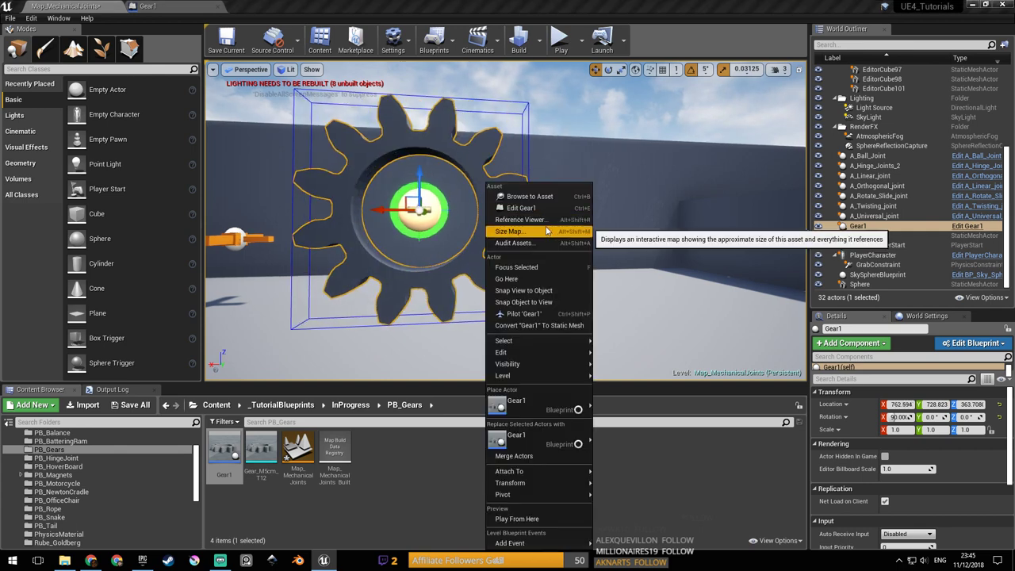
mouse_move(549, 354)
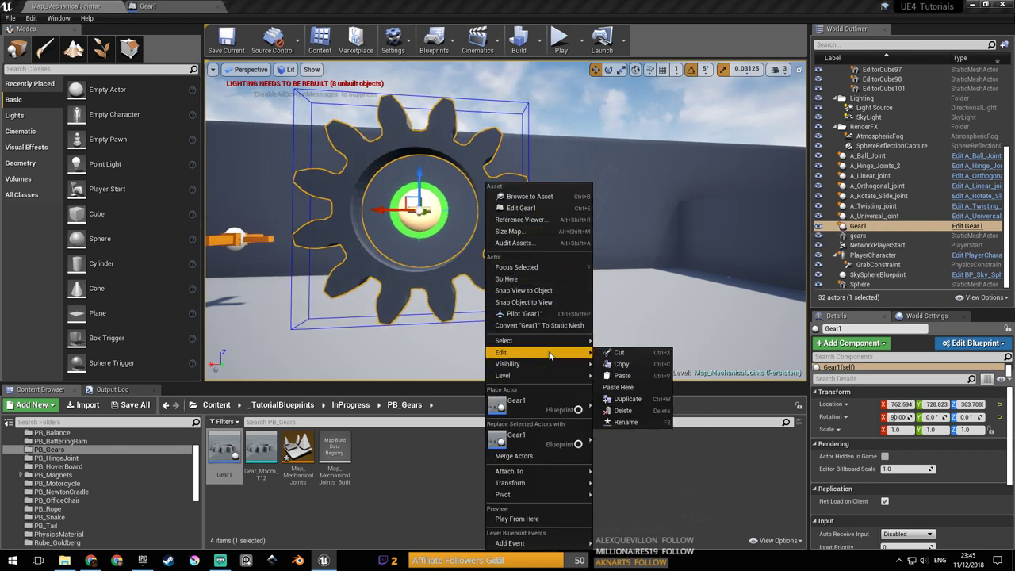
left_click(627, 399)
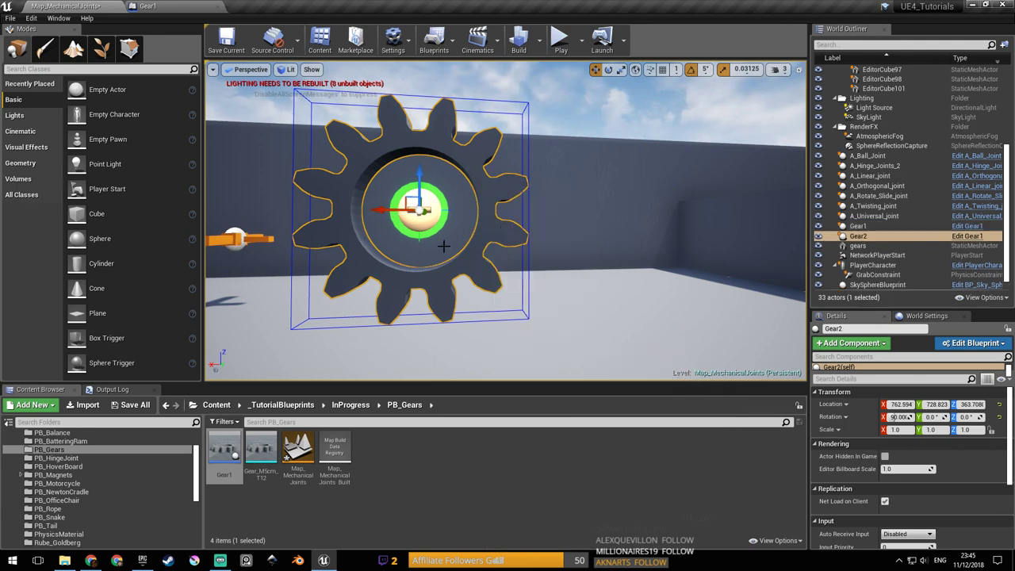
left_click(609, 70)
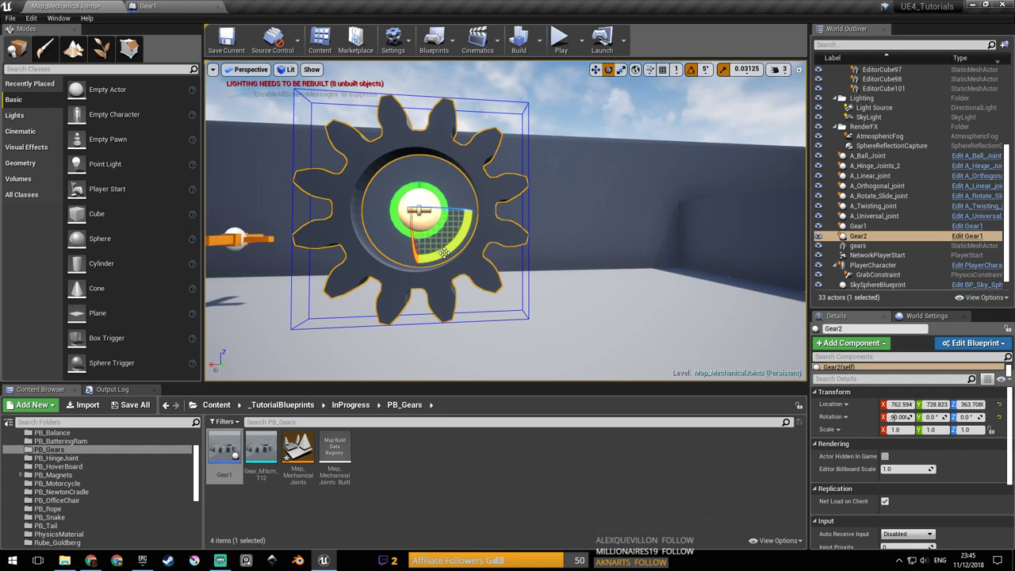
left_click_drag(447, 256, 396, 278)
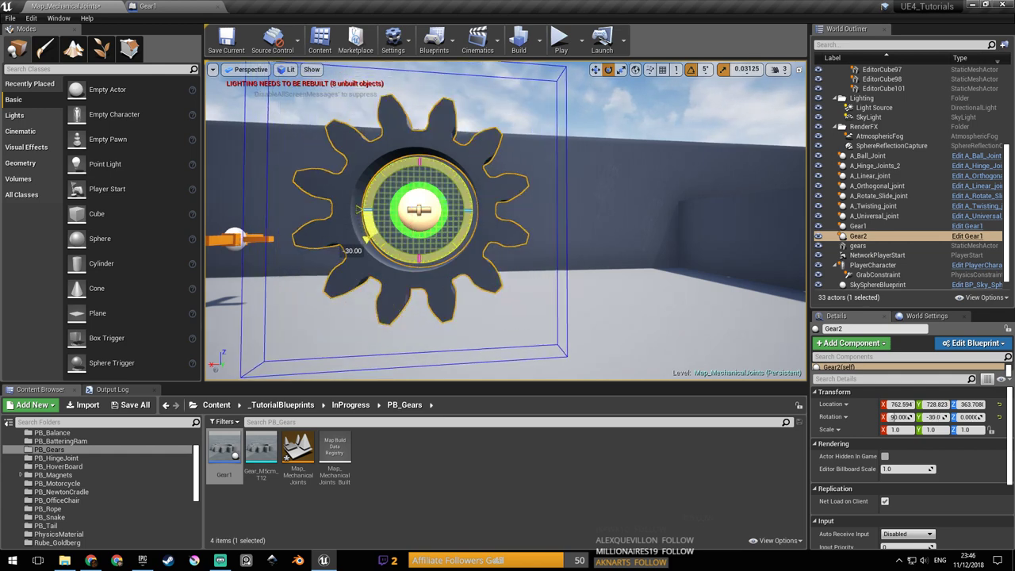
left_click_drag(396, 278, 420, 268)
Move the rotated copy along the X axis to about X 700.8 so its teeth mesh with Gear1, and save the map.
key("w")
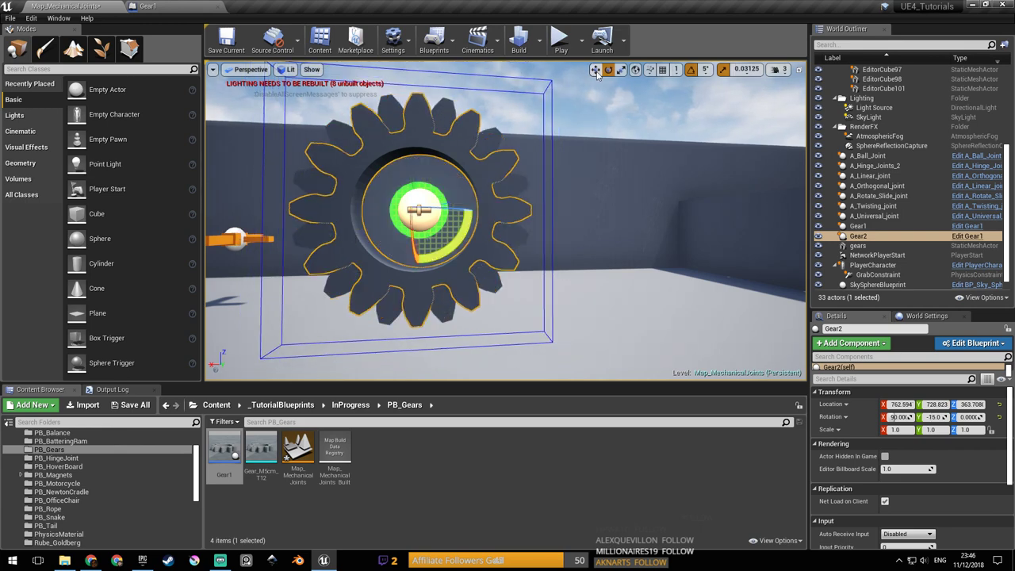
left_click_drag(384, 211, 571, 224)
scroll(571, 225, "up", 8)
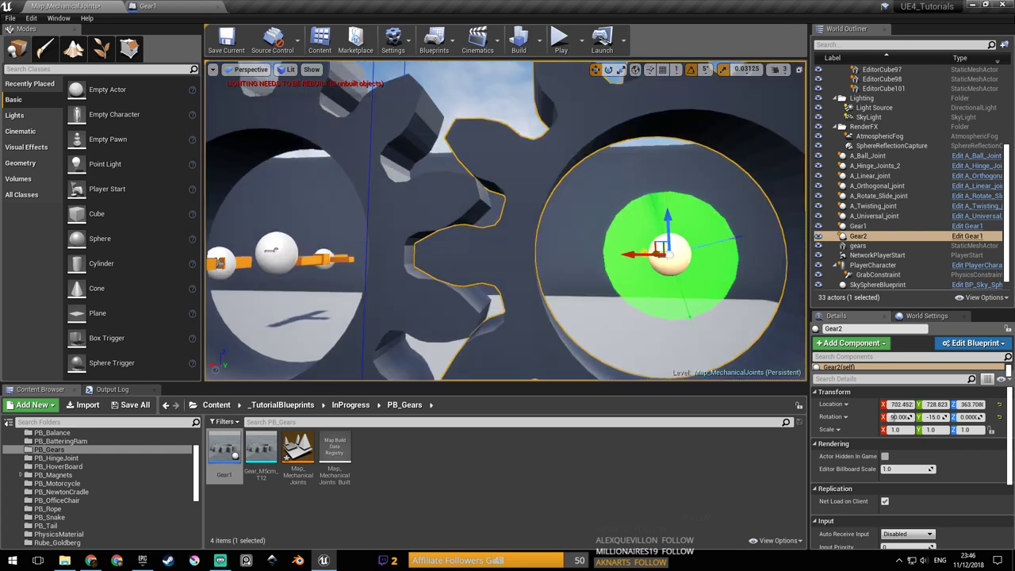
scroll(507, 222, "down", 6)
scroll(506, 221, "up", 4)
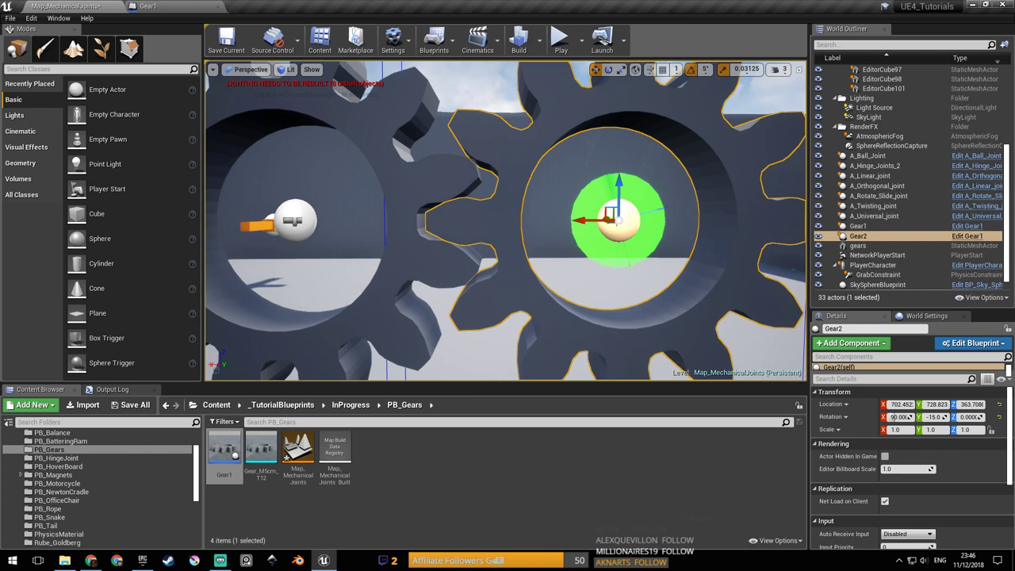
scroll(506, 221, "down", 3)
scroll(558, 219, "up", 3)
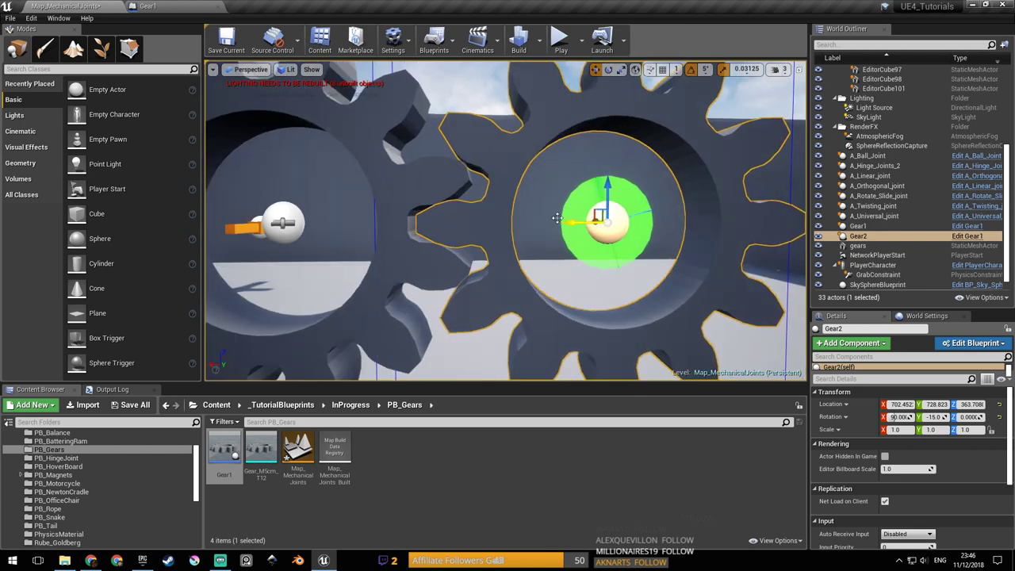
left_click_drag(570, 222, 580, 220)
right_click_drag(579, 220, 558, 220)
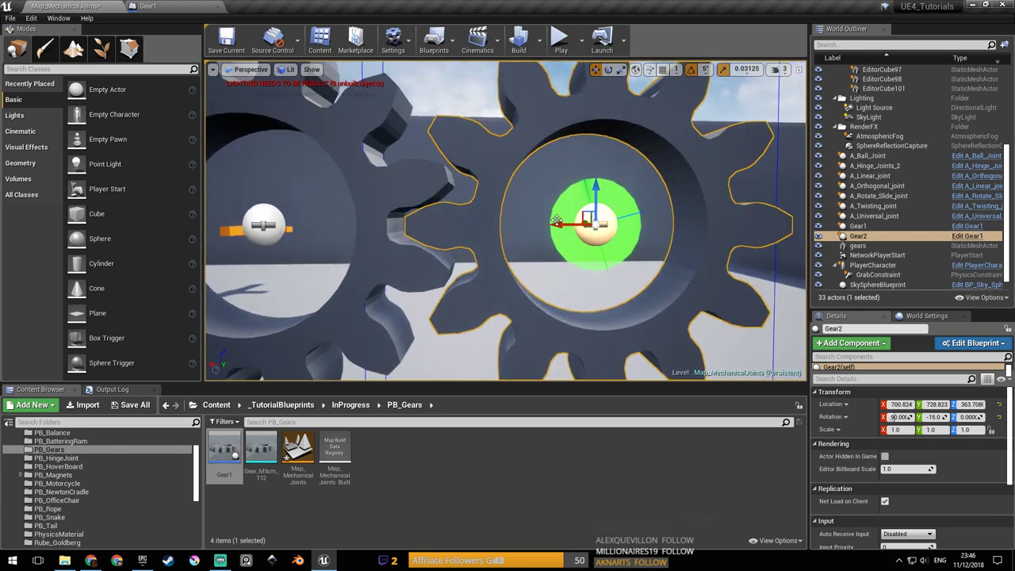
key("ctrl+s")
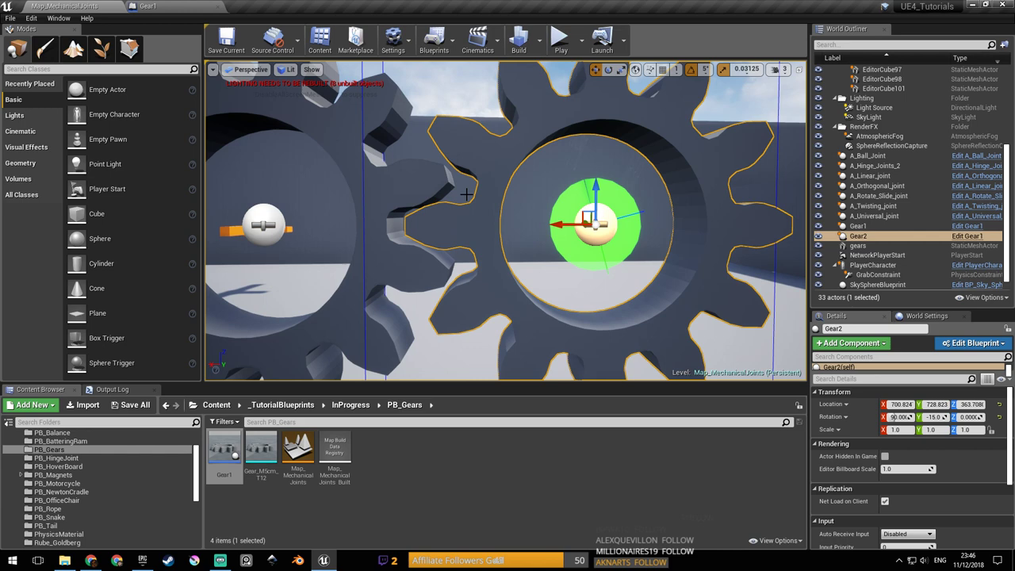
Play the level, walk over to the two gears to check how they mesh and turn, and stop playing.
left_click(564, 40)
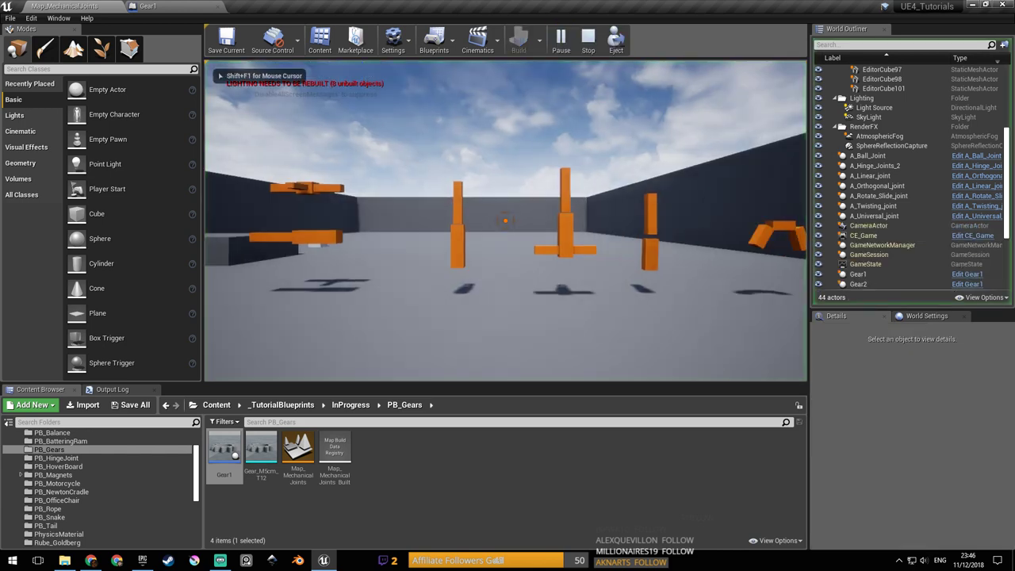
key("w")
key("s")
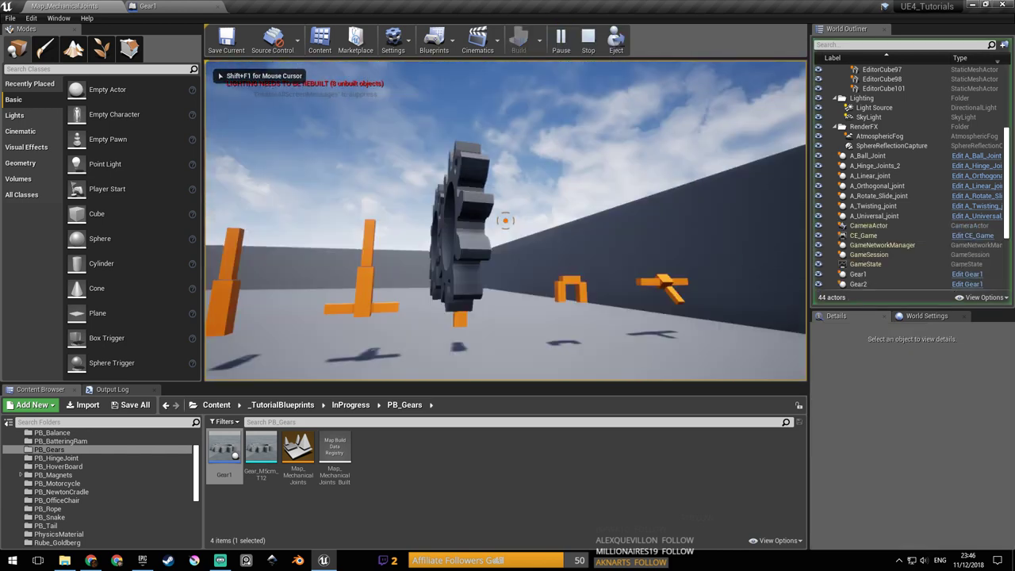
key("a")
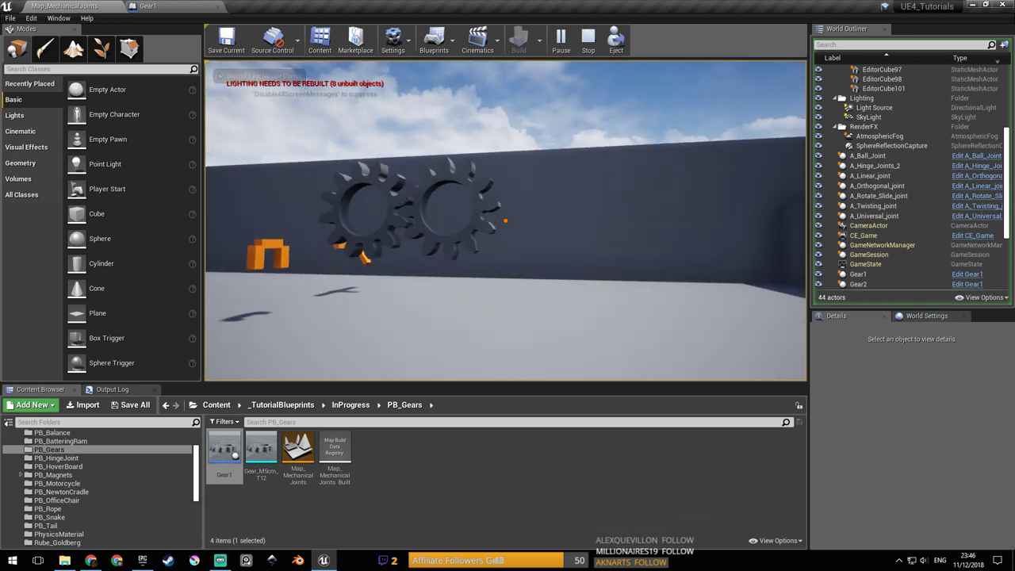
key("a")
key("a")
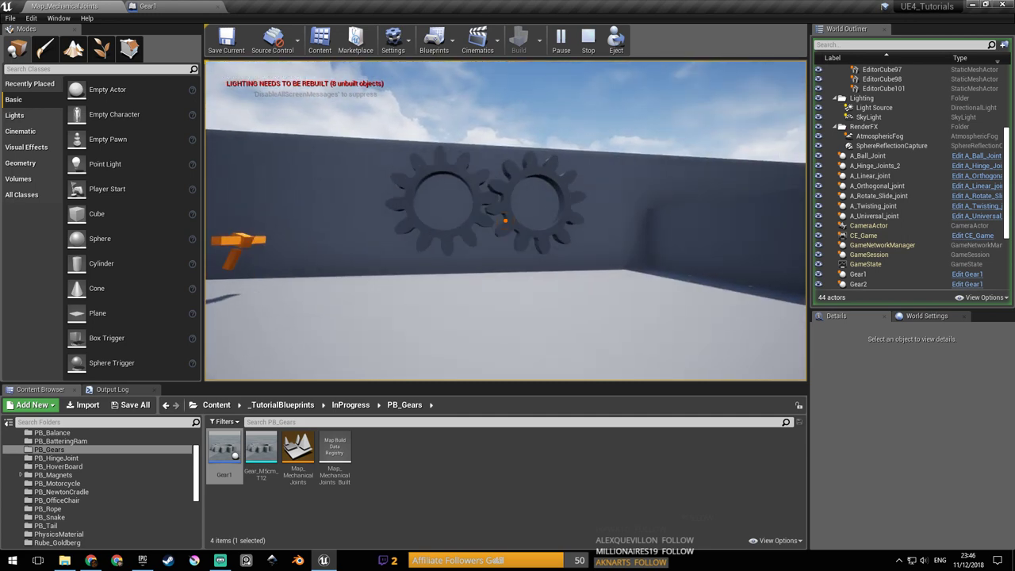
key("d")
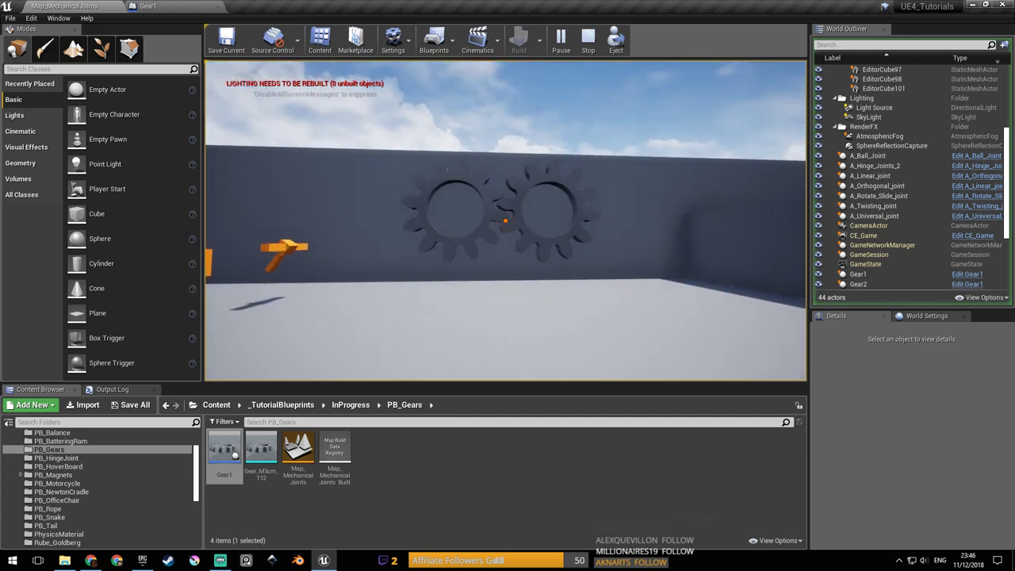
key("d")
key("a")
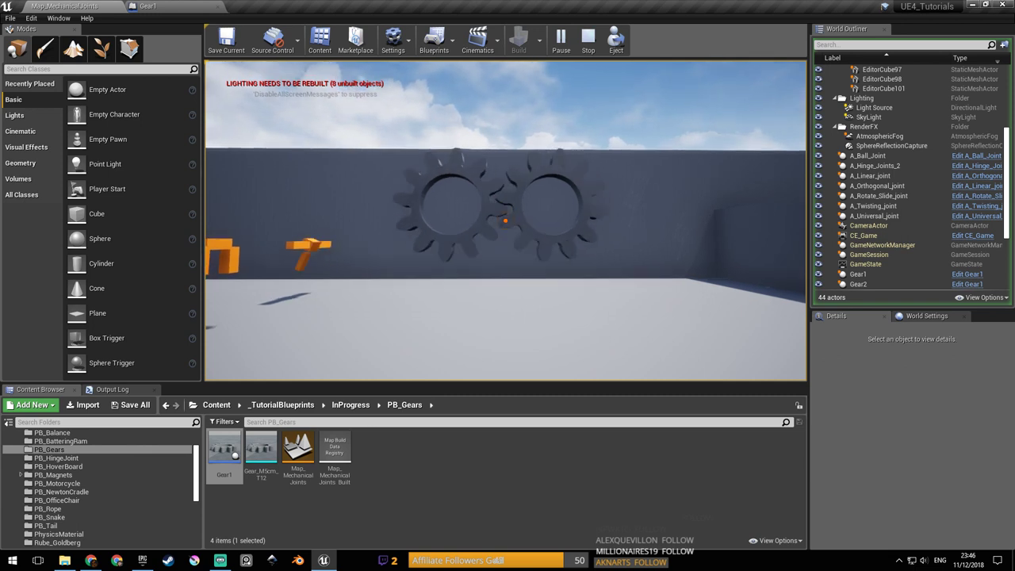
key("Escape")
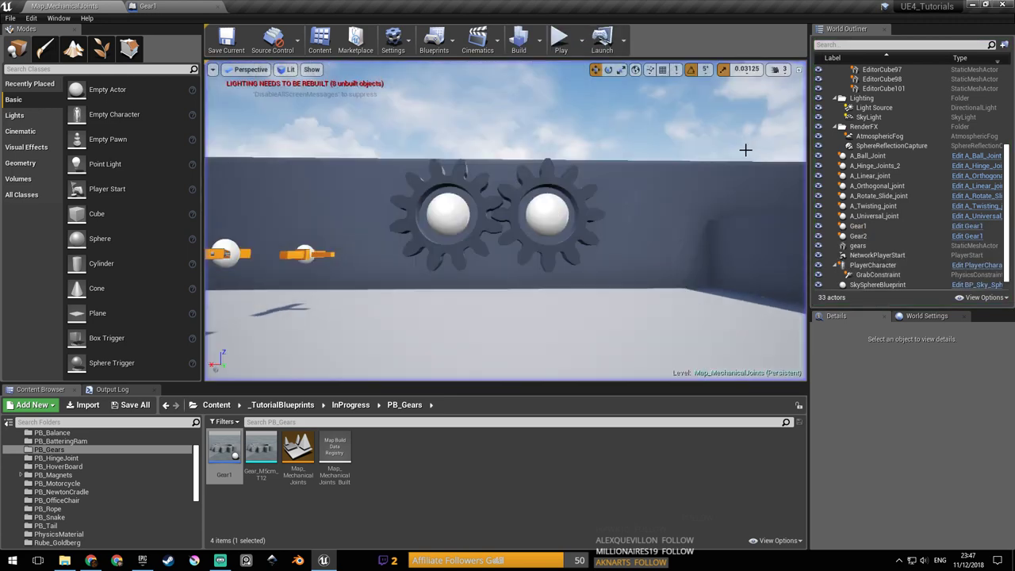
Open the Gear1 blueprint, enable the Twist drive for the PhysicsConstraint's angular target velocity, compile and save.
left_click(960, 236)
left_click(962, 237)
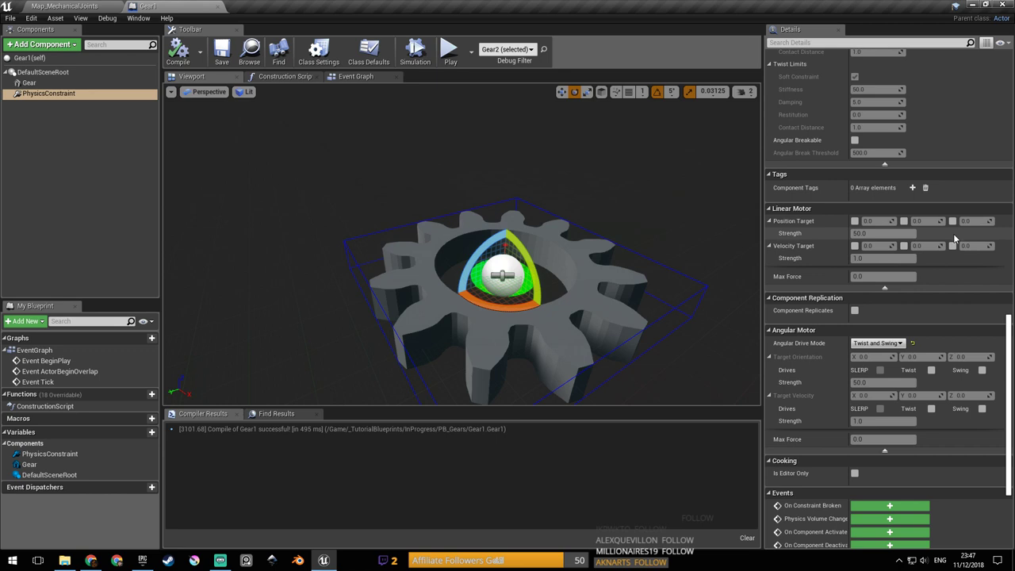
scroll(1011, 367, "down", 1)
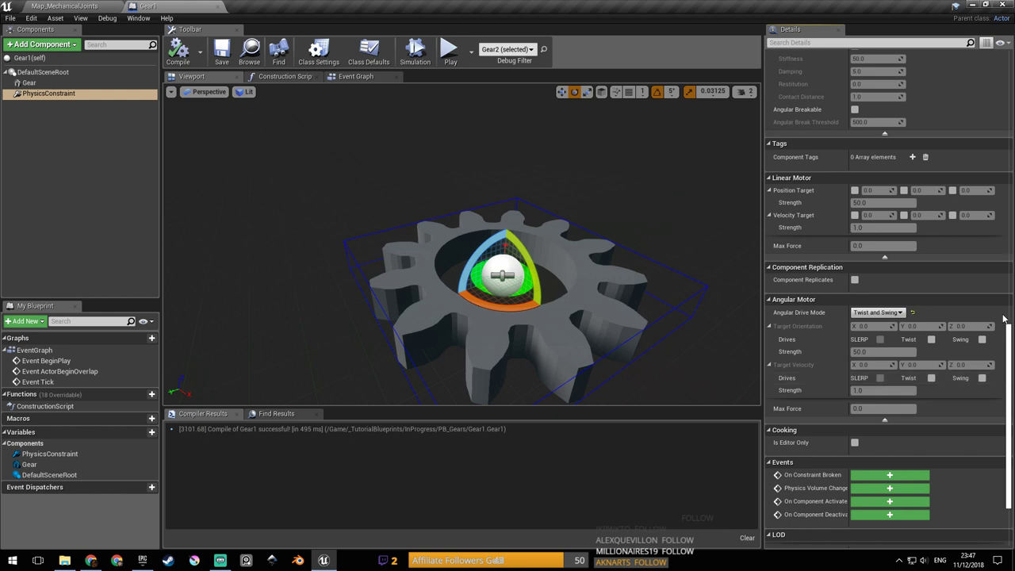
left_click_drag(1012, 389, 1012, 278)
scroll(1011, 276, "down", 10)
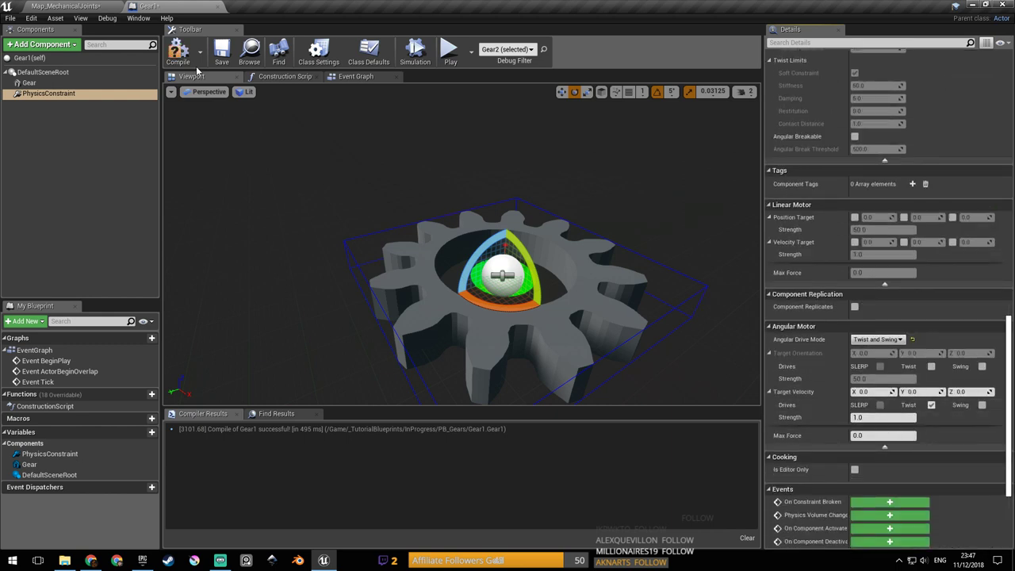
left_click(176, 50)
left_click(225, 53)
Return to the map, play the level, examine the gears from the front and both sides with the velocity drive enabled, and stop playing.
left_click(67, 5)
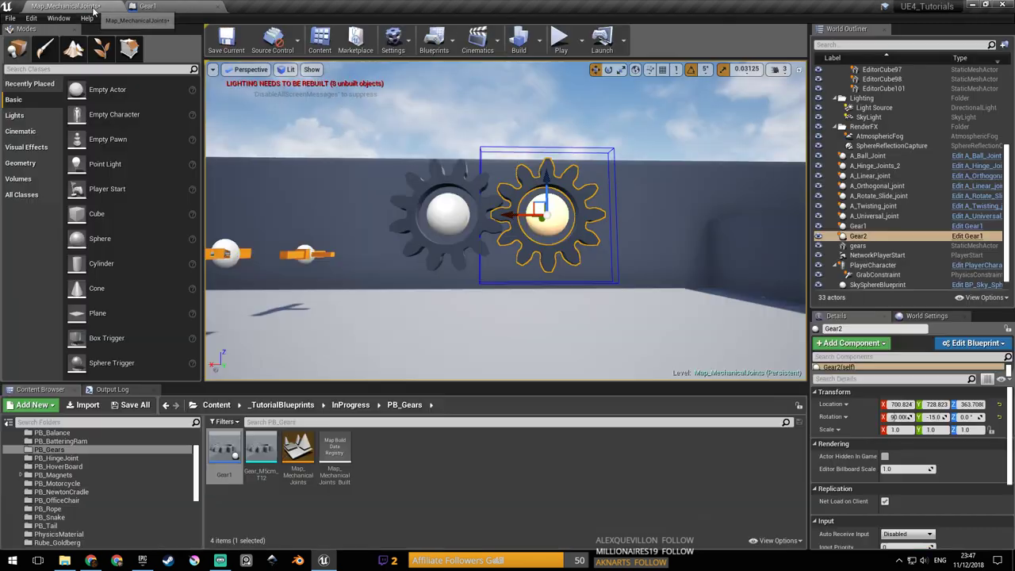
left_click(555, 38)
left_click(505, 220)
key("d")
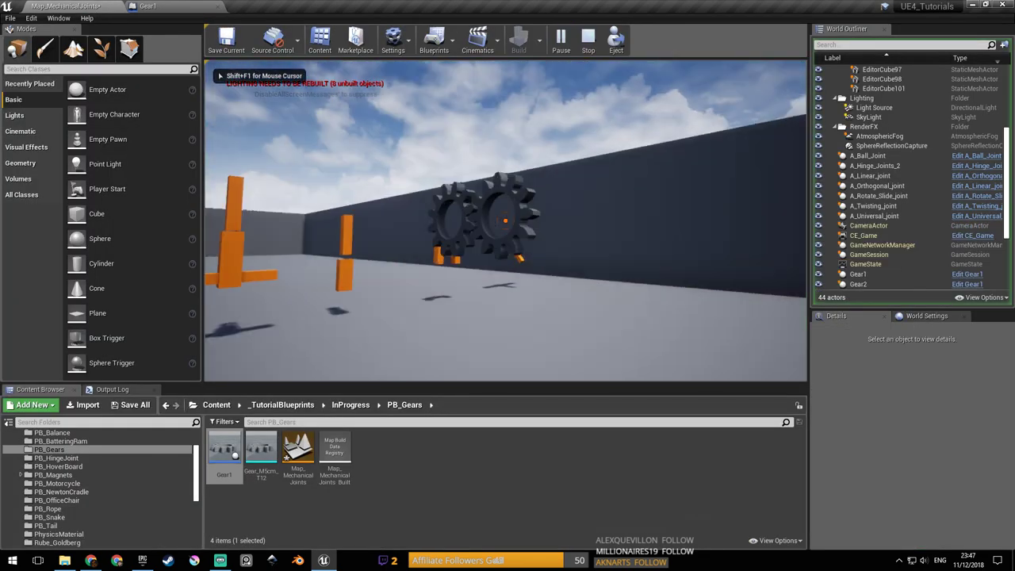
key("a")
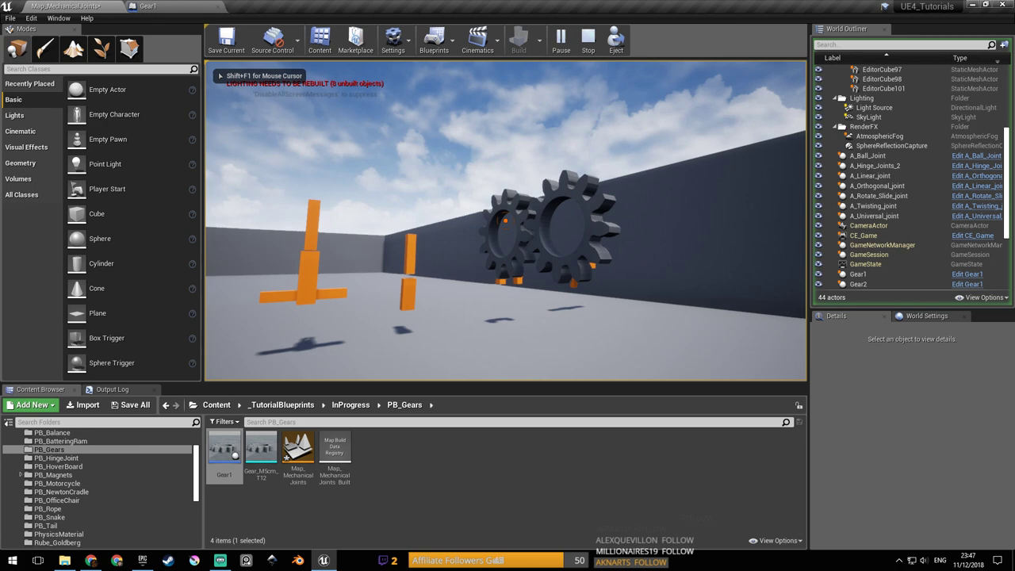
key("a")
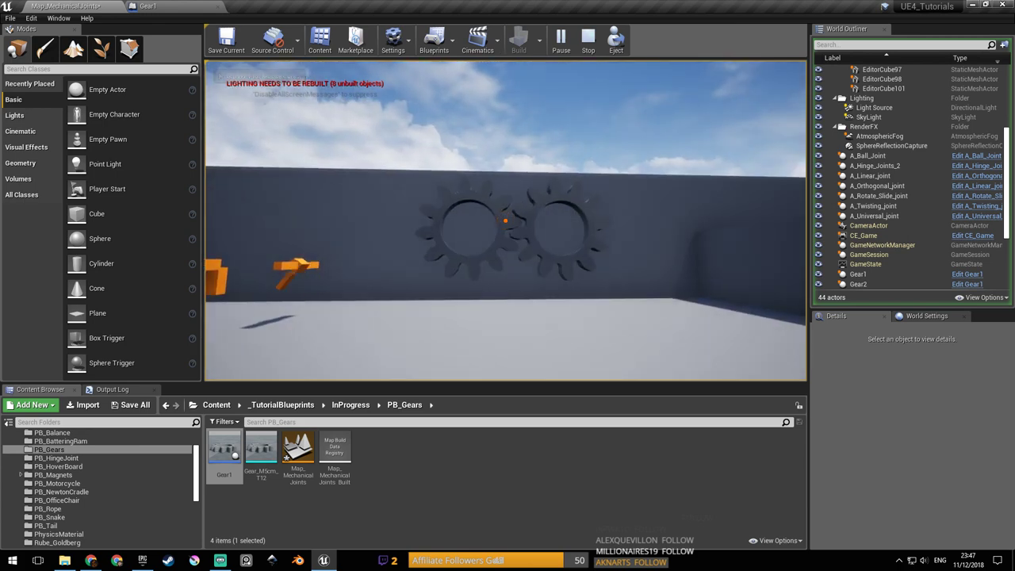
key("w")
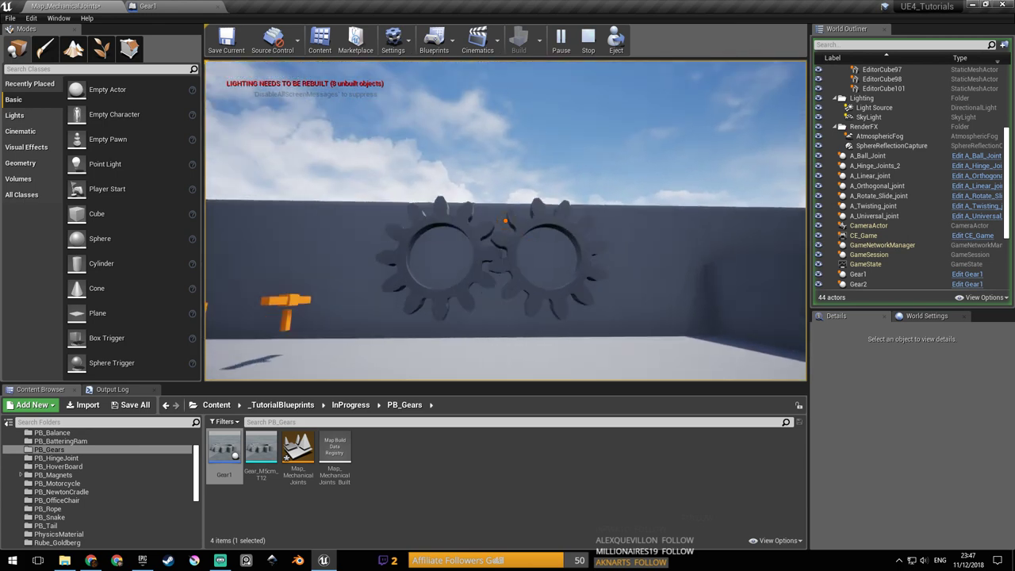
key("w")
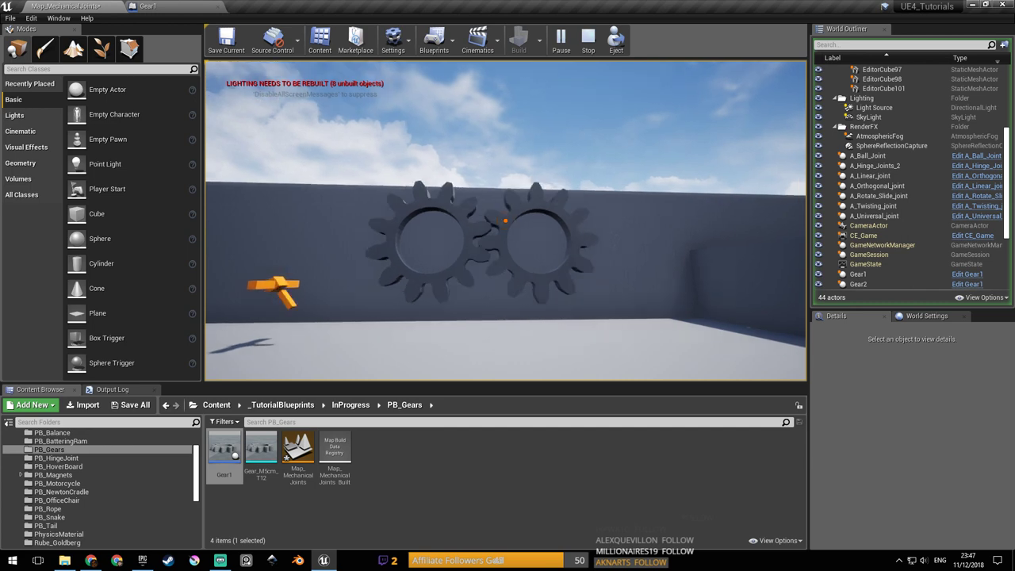
key("a")
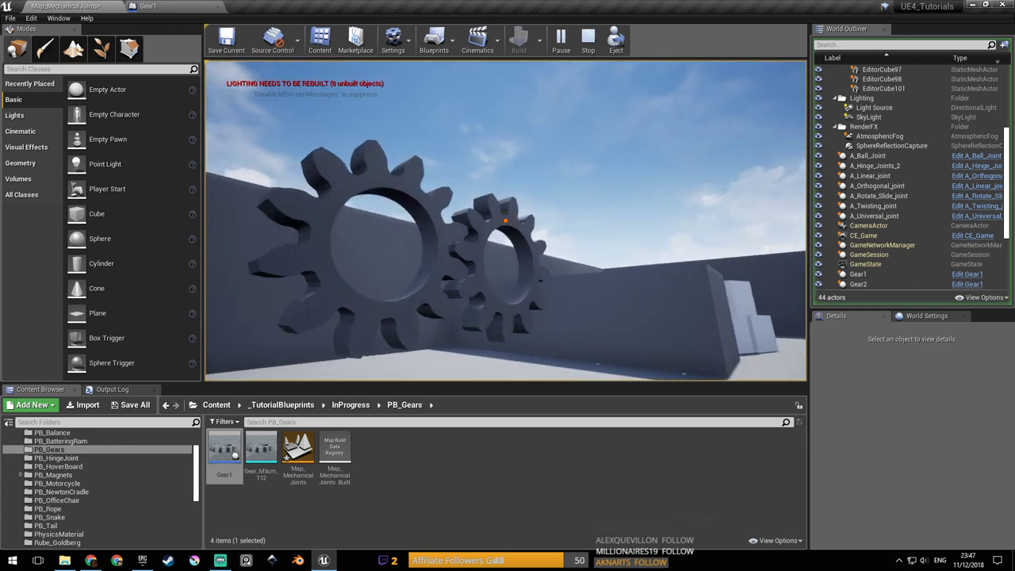
key("d")
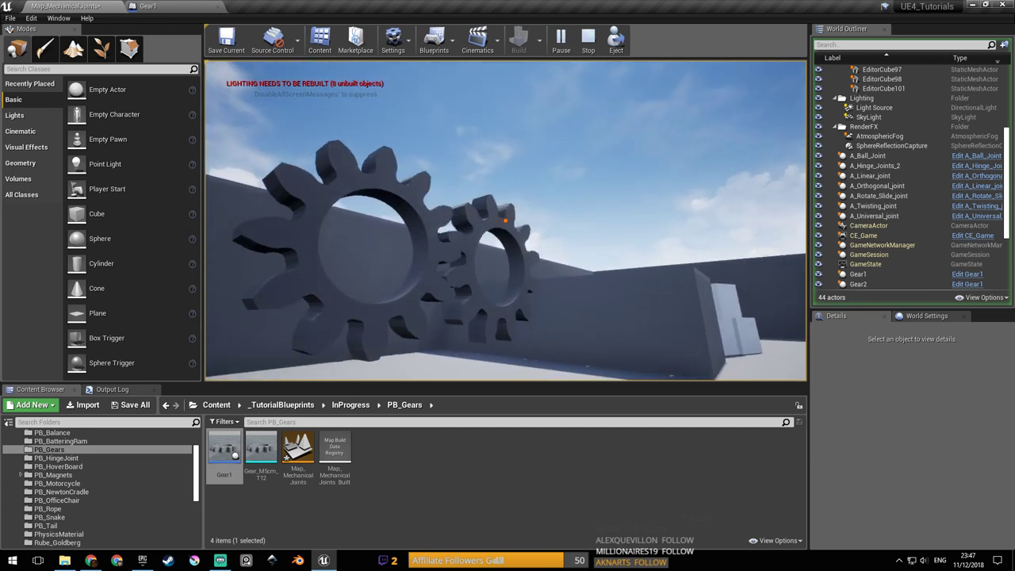
key("d")
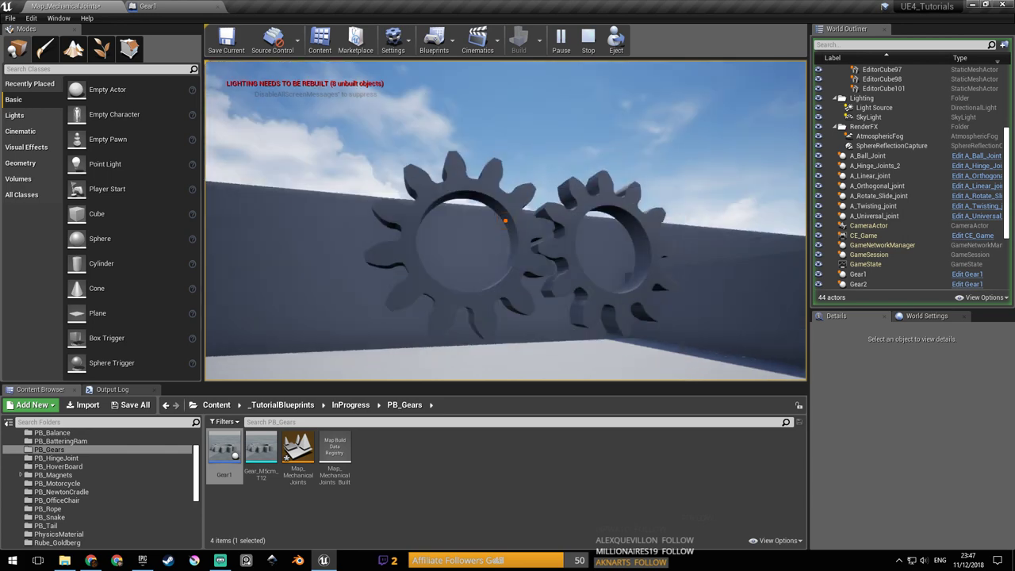
key("a")
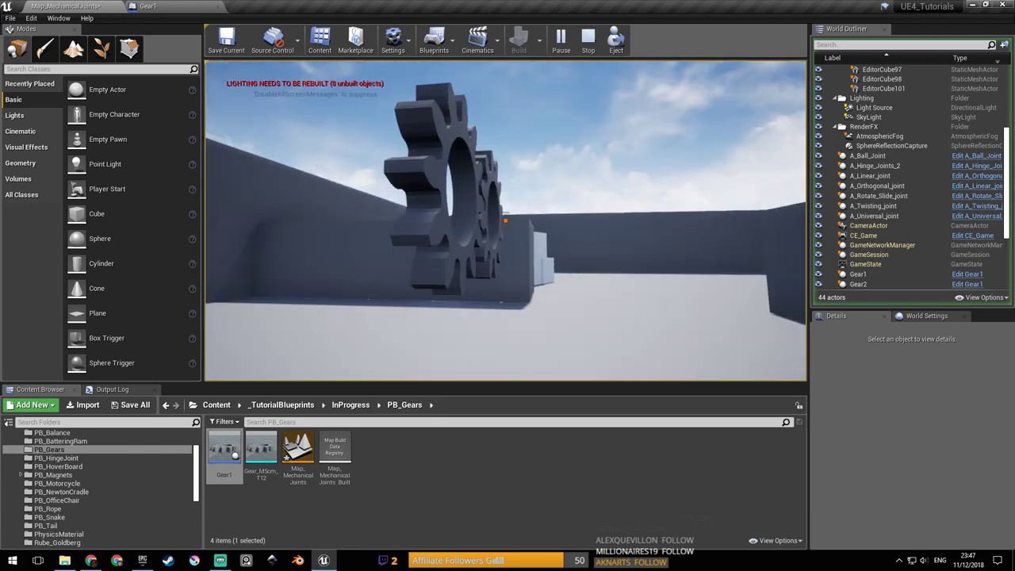
key("d")
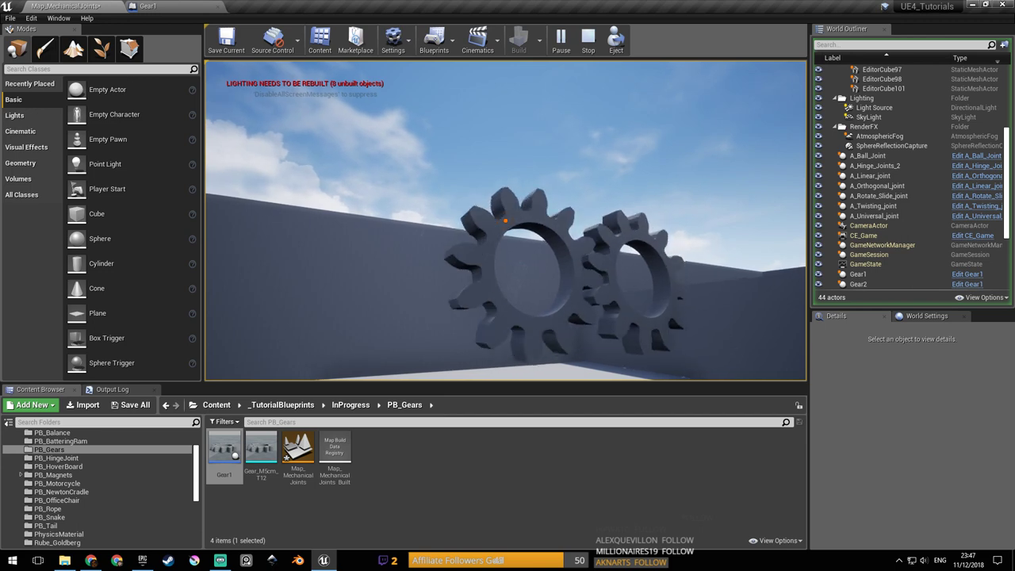
key("d")
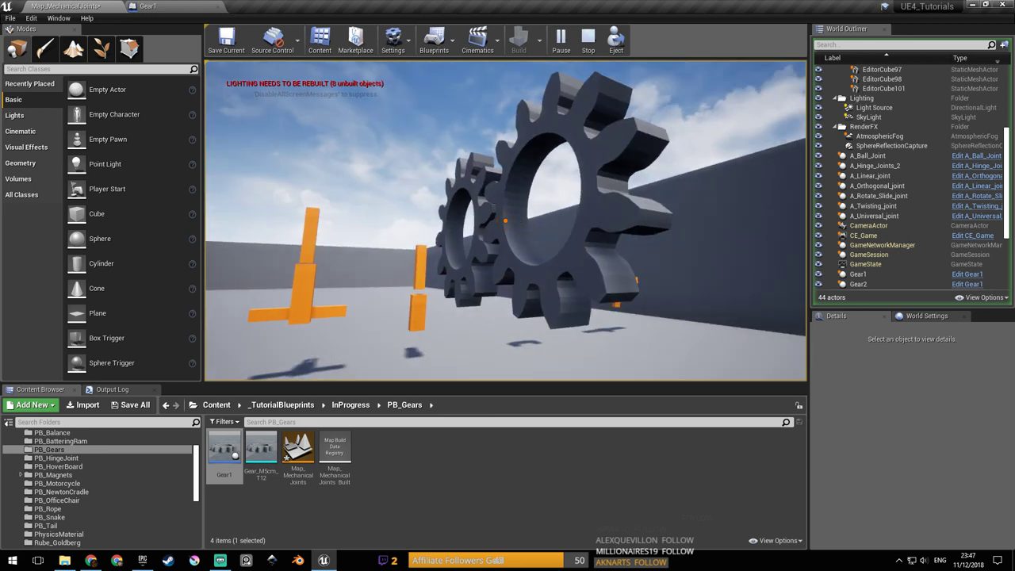
key("Escape")
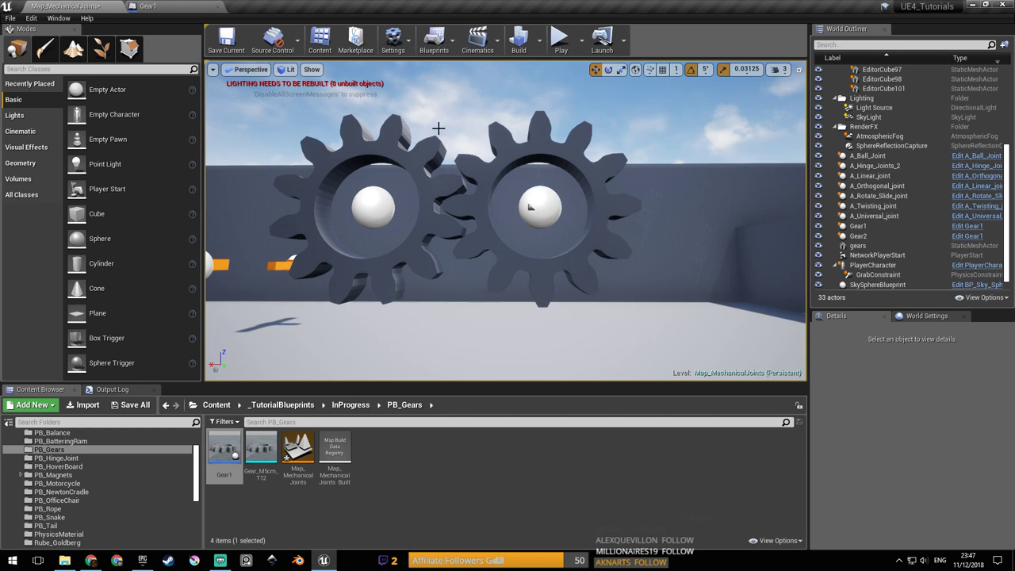
key("alt+Tab")
key("alt+Tab")
left_click(563, 272)
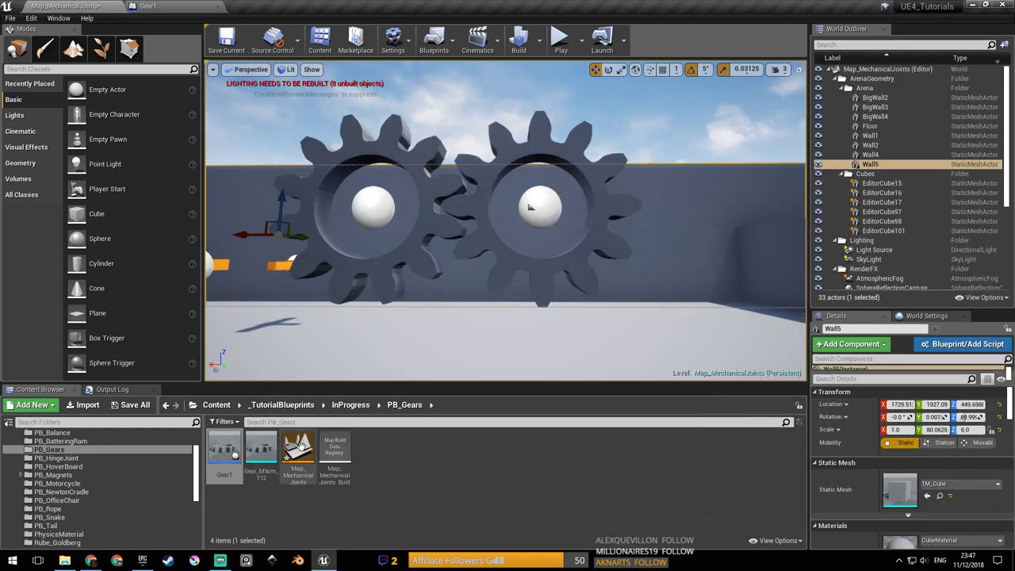
Assign M_DefaultMaterial to the Gear_M5cm_T12 static mesh, then save the mesh and the map.
key("ctrl+s")
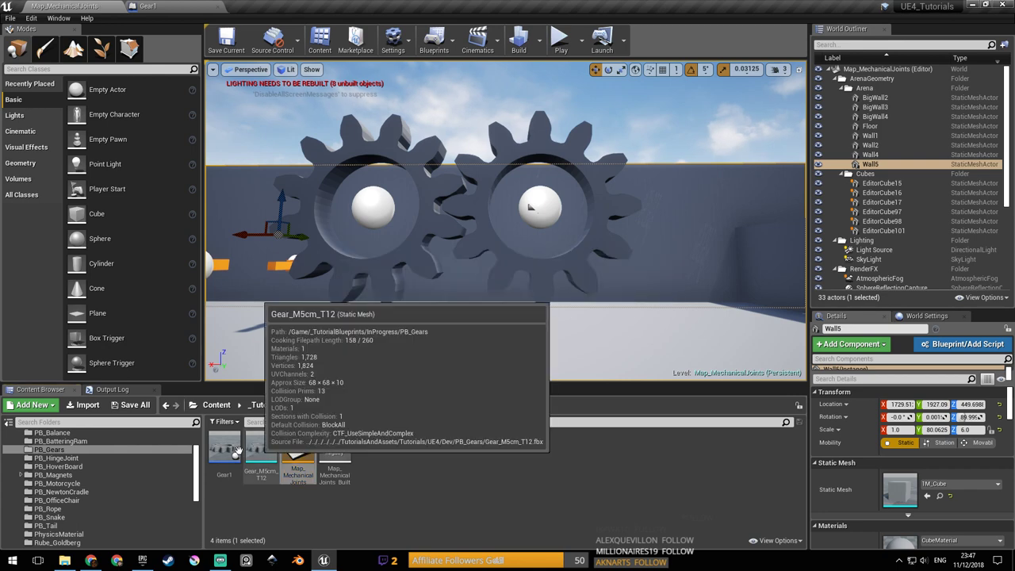
double_click(274, 454)
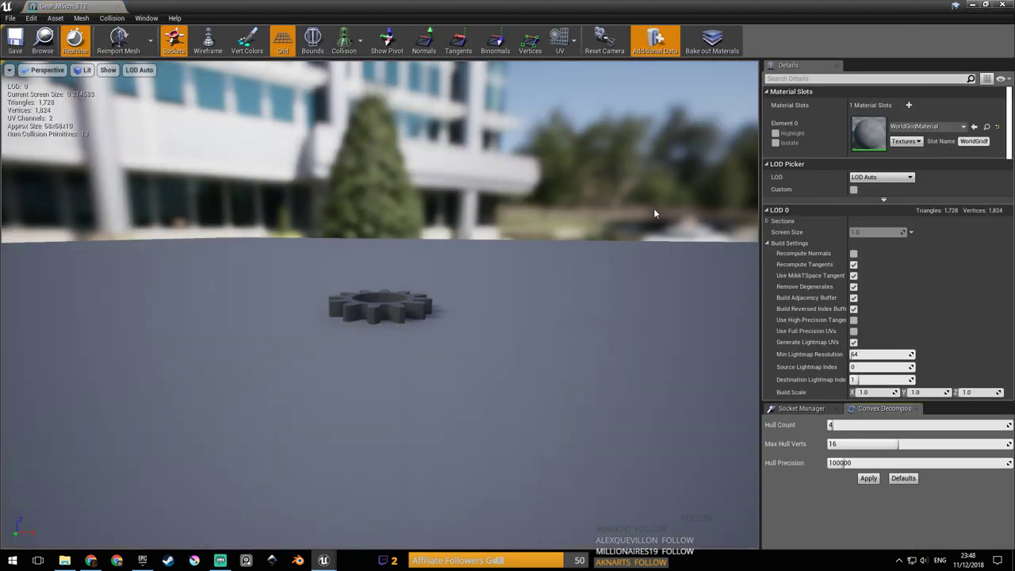
left_click(892, 127)
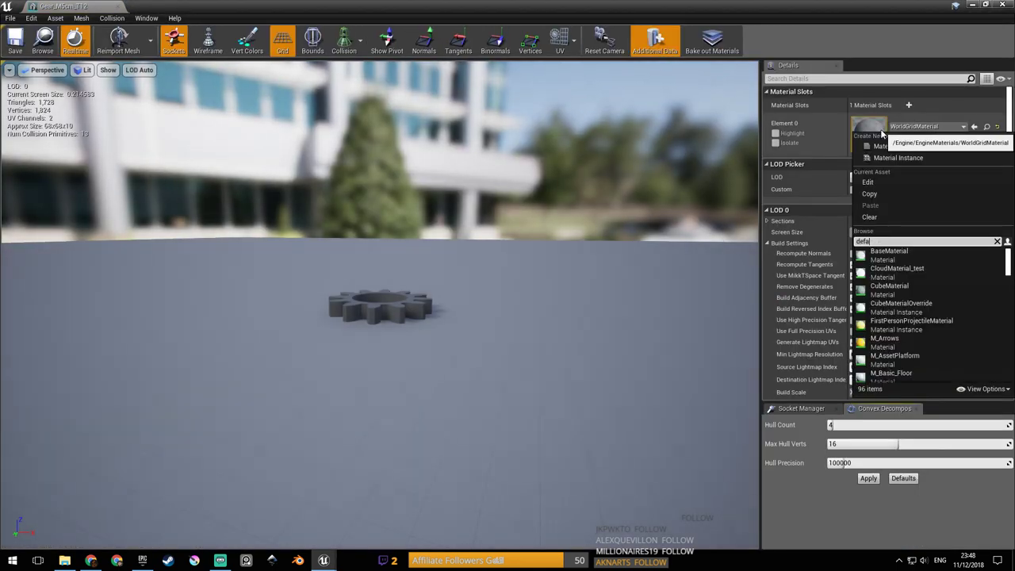
type("defa")
left_click(897, 267)
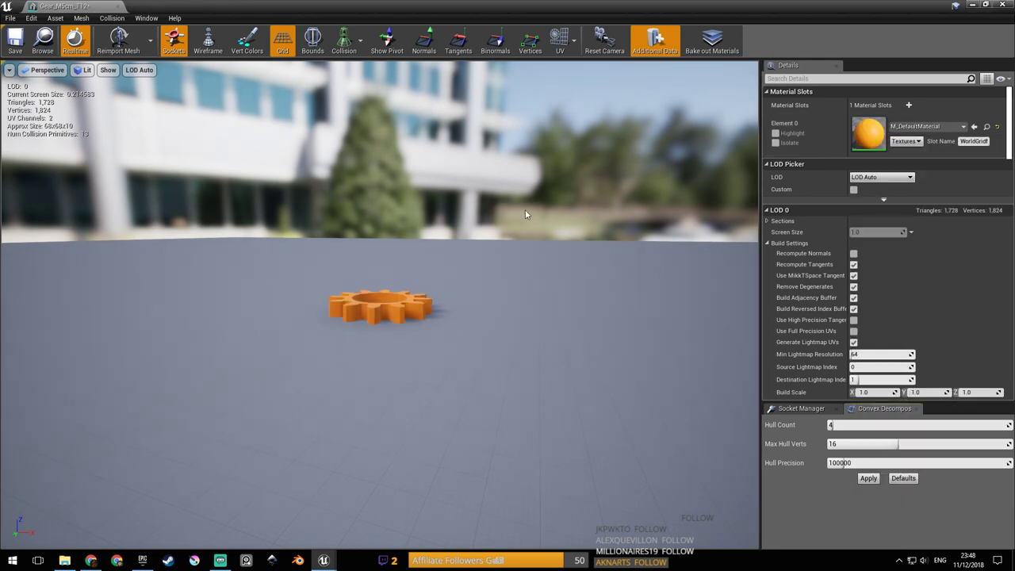
right_click_drag(525, 212, 506, 203)
key("ctrl+s")
left_click(15, 40)
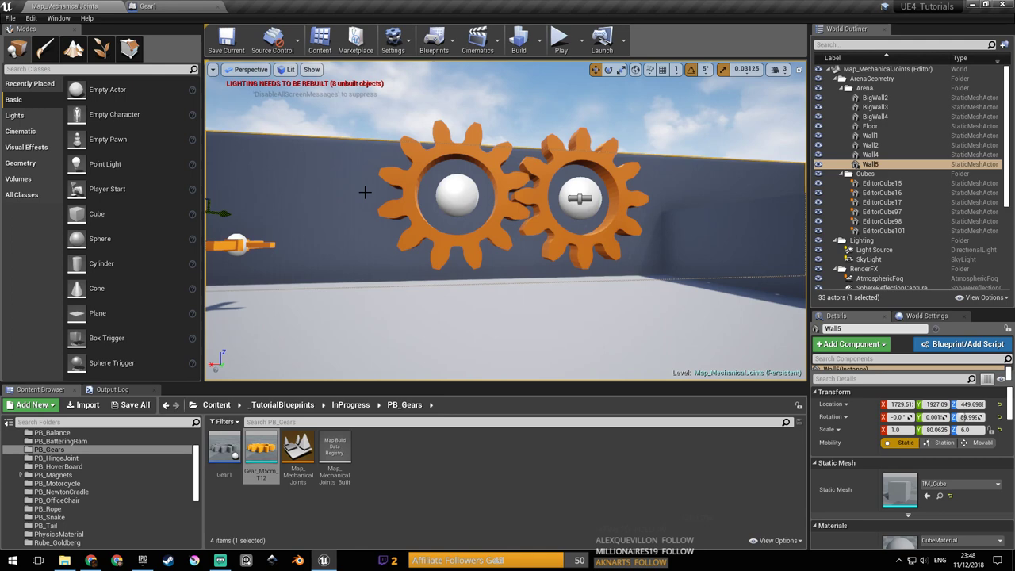
key("ctrl+s")
right_click_drag(438, 183, 381, 192)
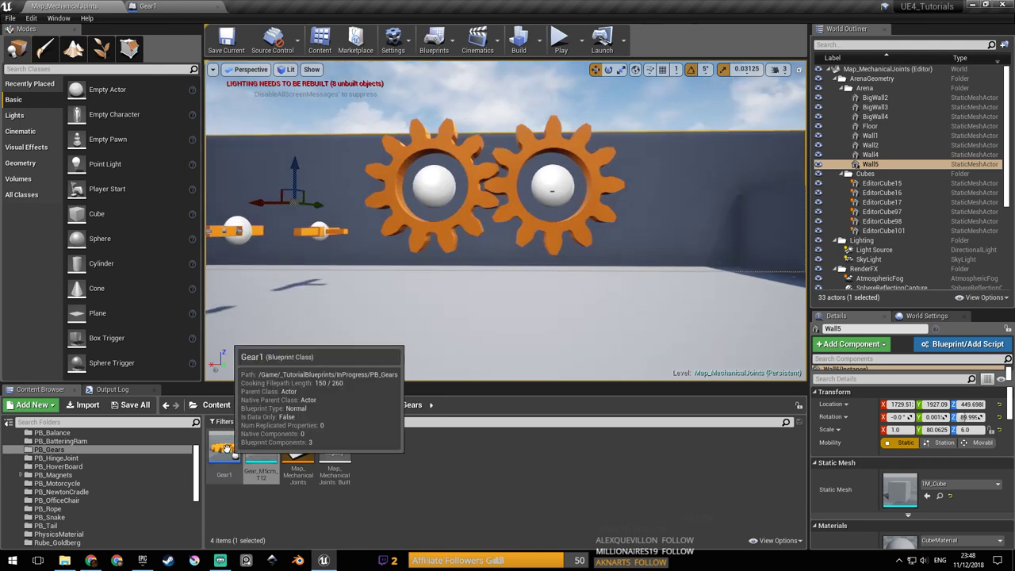
Launch a new Blender window and open the recently used gears.blend file.
right_click(168, 561)
left_click(158, 328)
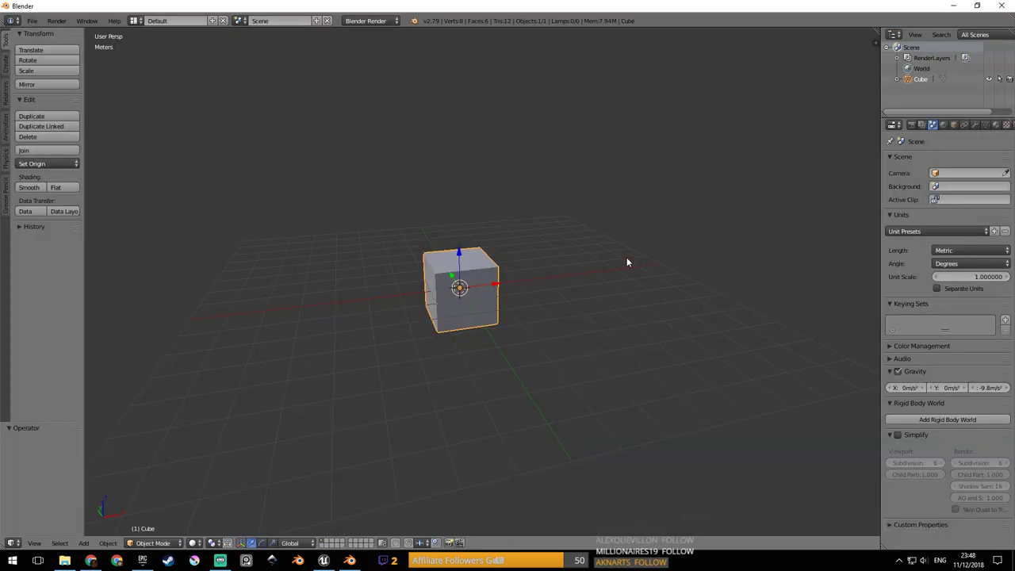
left_click(32, 21)
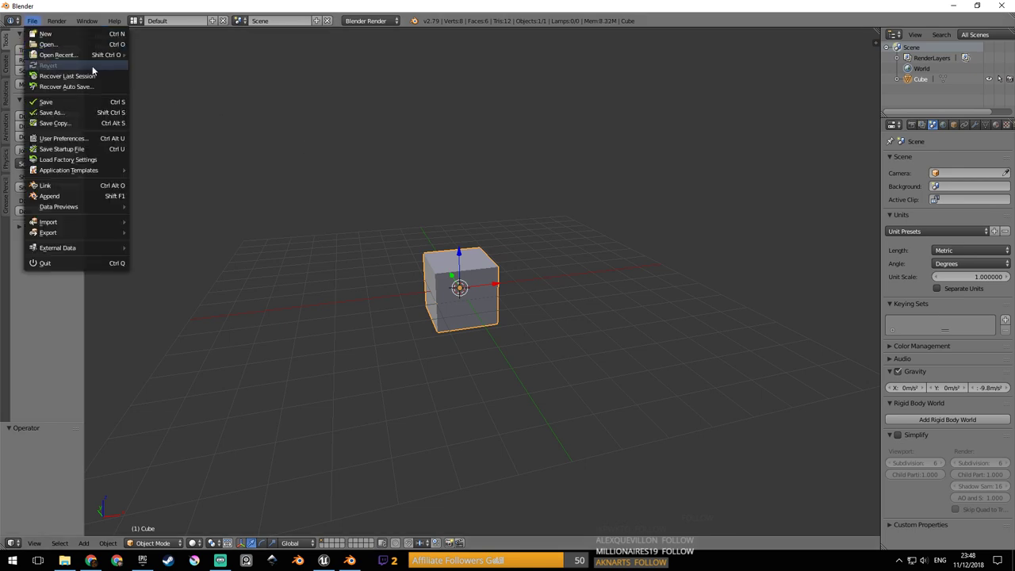
mouse_move(71, 55)
left_click(173, 55)
scroll(470, 172, "up", 2)
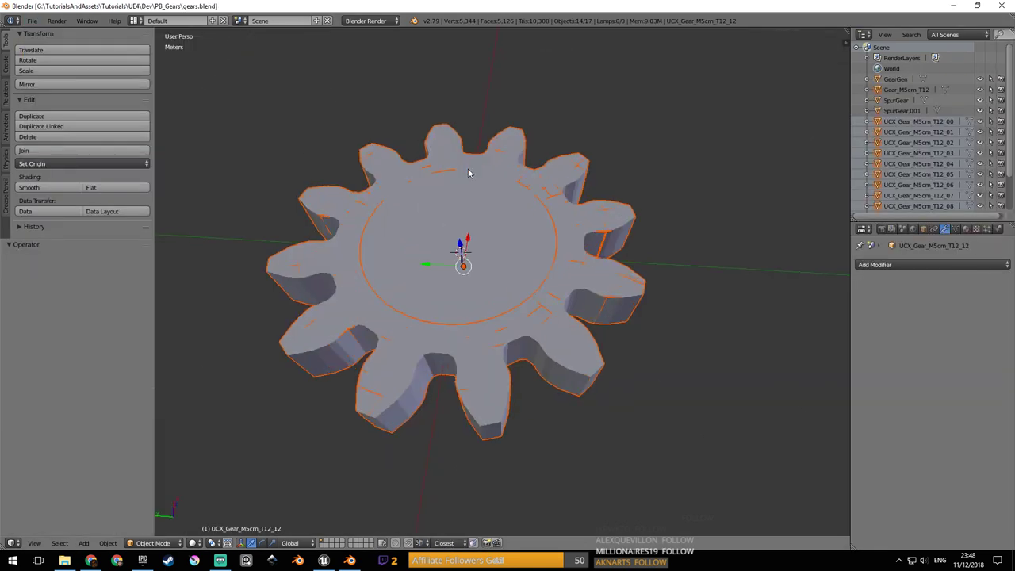
Duplicate one tooth collision piece of the small centre gear and place the copy beside the gear.
scroll(469, 172, "down", 1)
middle_click_drag(470, 172, 453, 204)
scroll(461, 208, "down", 2)
middle_click_drag(564, 252, 514, 316)
right_click(569, 308)
right_click(569, 308)
scroll(568, 308, "down", 4)
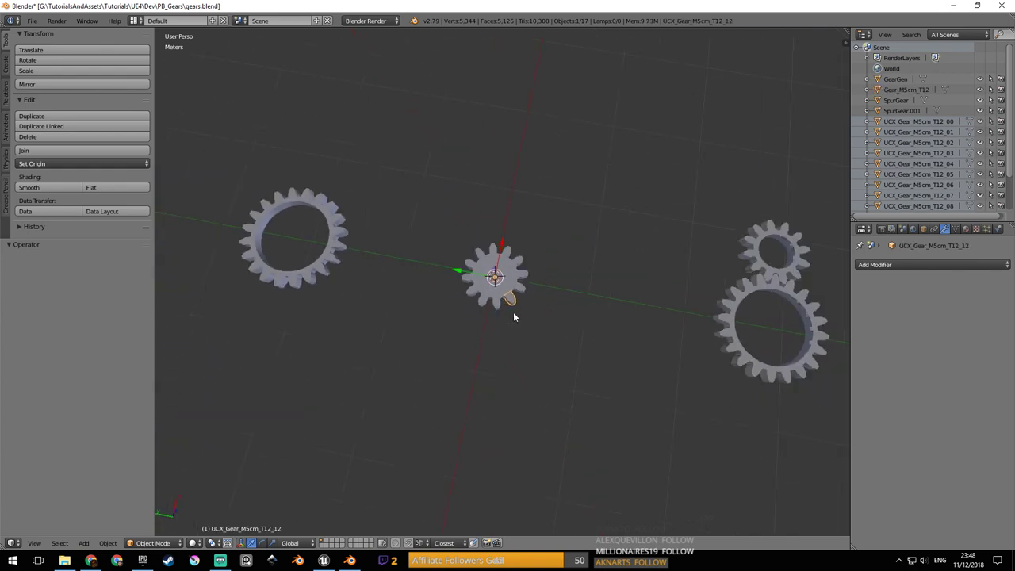
key("shift+d")
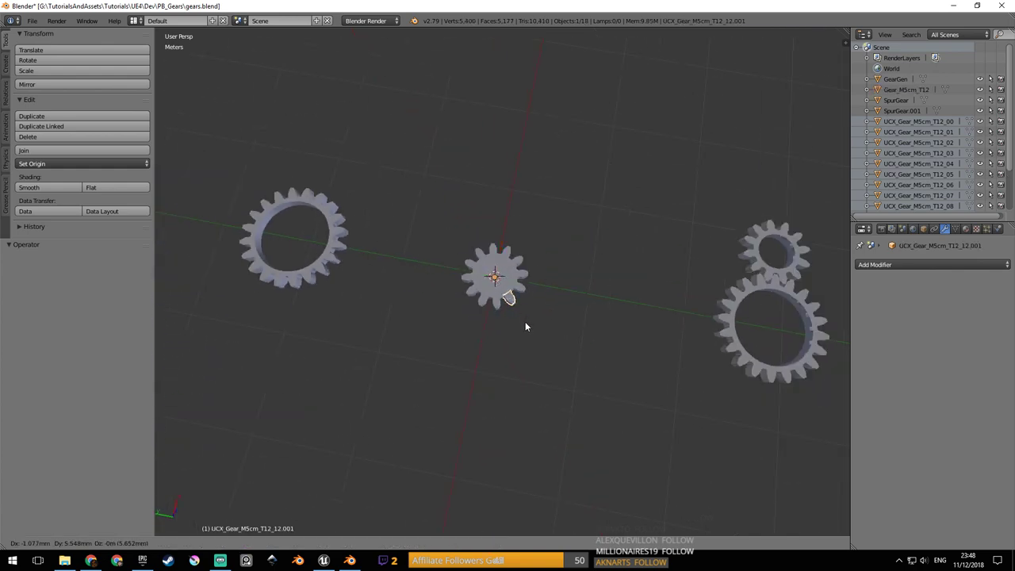
left_click(579, 314)
scroll(580, 310, "up", 2)
scroll(289, 265, "down", 4)
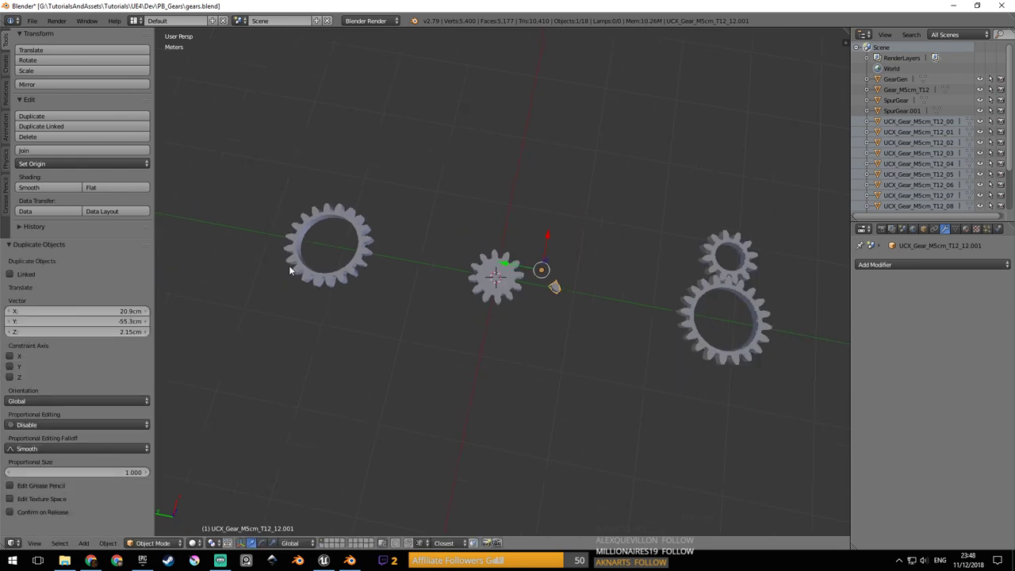
scroll(407, 282, "up", 3)
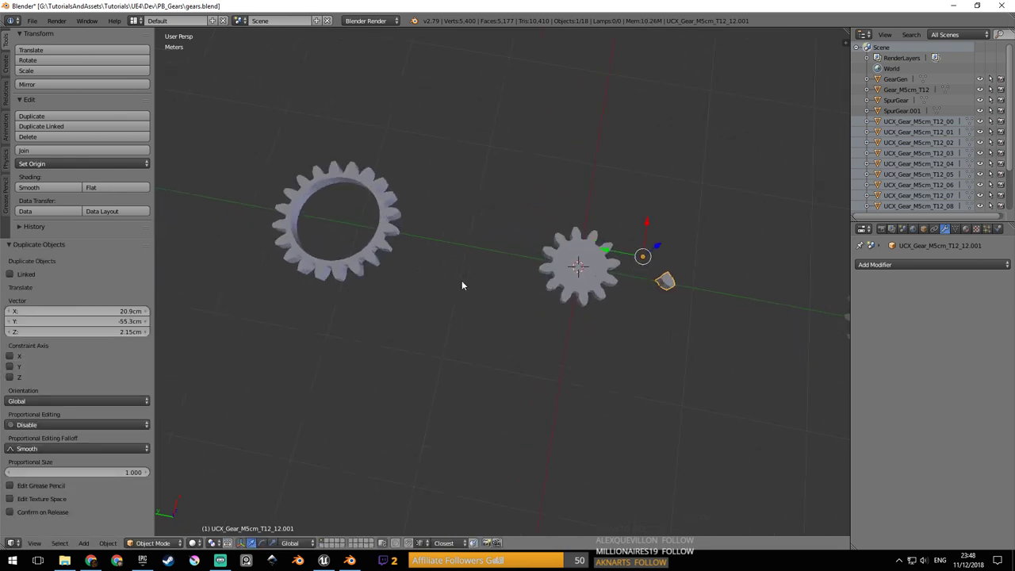
middle_click_drag(462, 280, 490, 280)
scroll(490, 281, "up", 2)
middle_click_drag(665, 248, 526, 271, "shift")
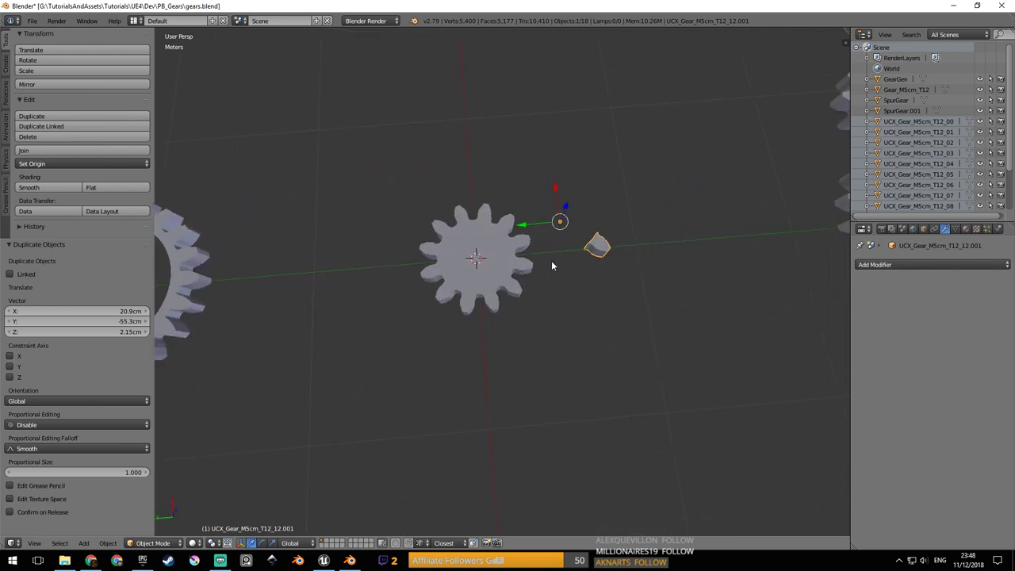
Delete the duplicated tooth collision piece, and undo both the deletion and the duplication.
key("x")
left_click(589, 251)
scroll(455, 282, "down", 4)
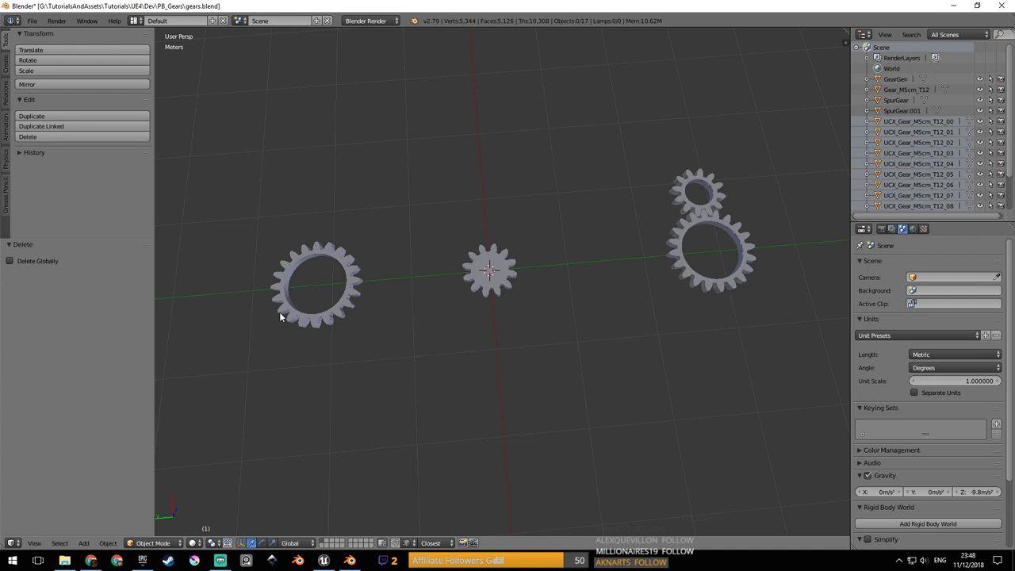
middle_click_drag(495, 274, 485, 270, "shift")
key("ctrl+z")
key("ctrl+z")
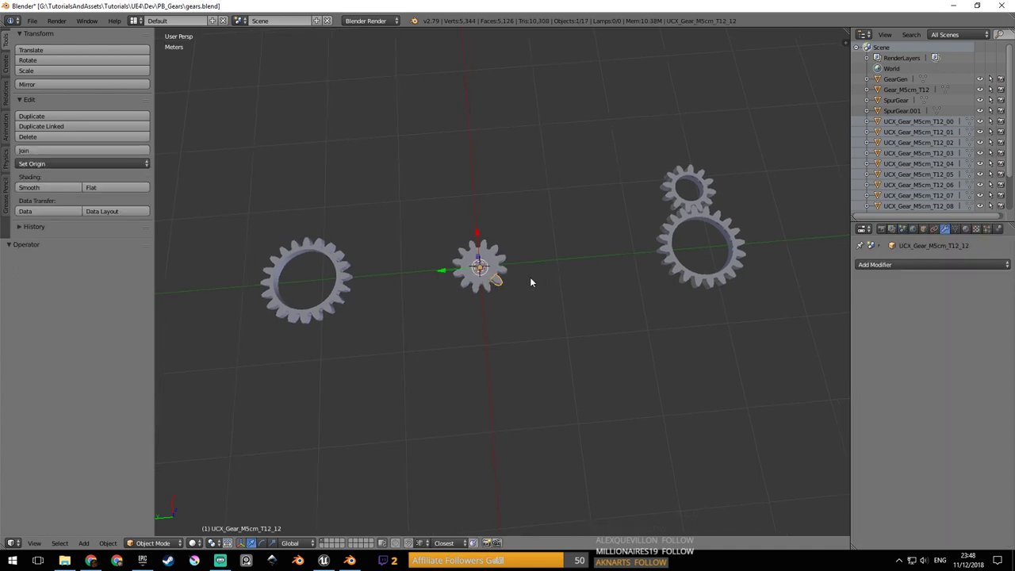
Examine the small centre gear's tooth and hub collision pieces and compare them with the large ring gear.
scroll(530, 279, "up", 4)
scroll(530, 280, "up", 4)
right_click(512, 243)
scroll(512, 243, "down", 4)
mouse_move(519, 250)
middle_mouse_down("shift")
mouse_move(558, 238)
mouse_move(536, 256)
middle_mouse_up("shift")
scroll(559, 238, "down", 2)
scroll(508, 209, "down", 2)
middle_click_drag(614, 224, 515, 294, "shift")
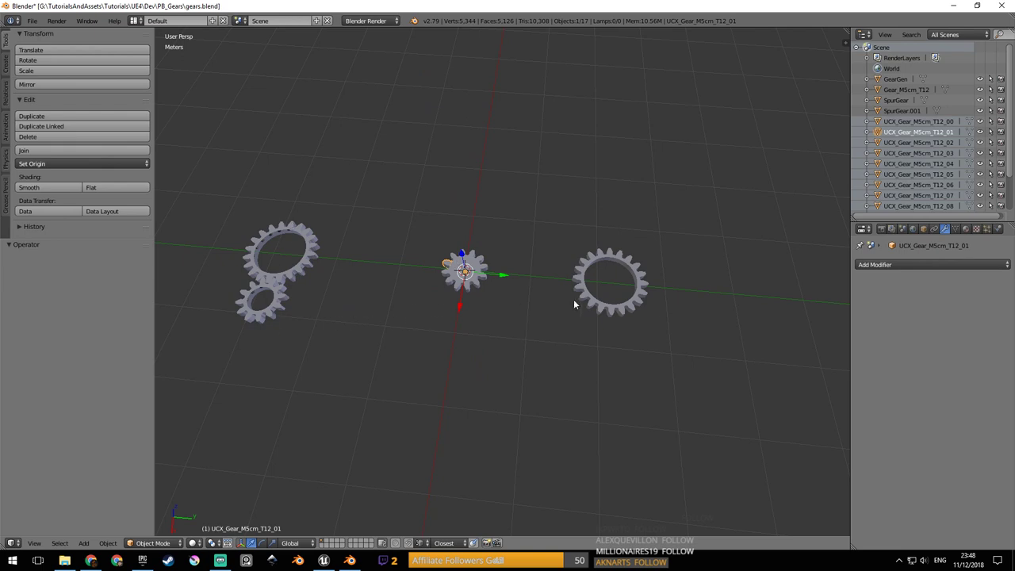
scroll(614, 275, "up", 2)
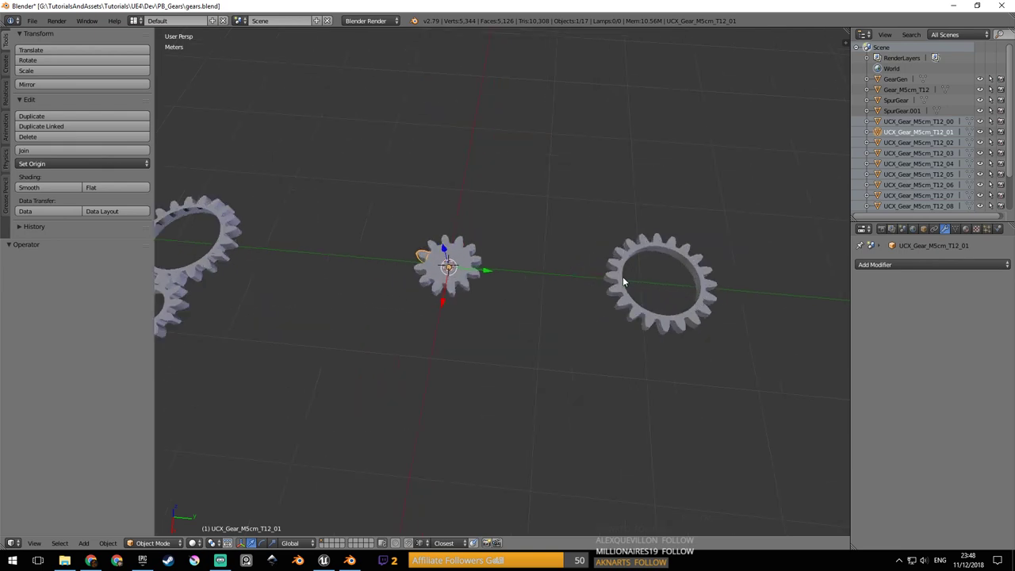
right_click(452, 272)
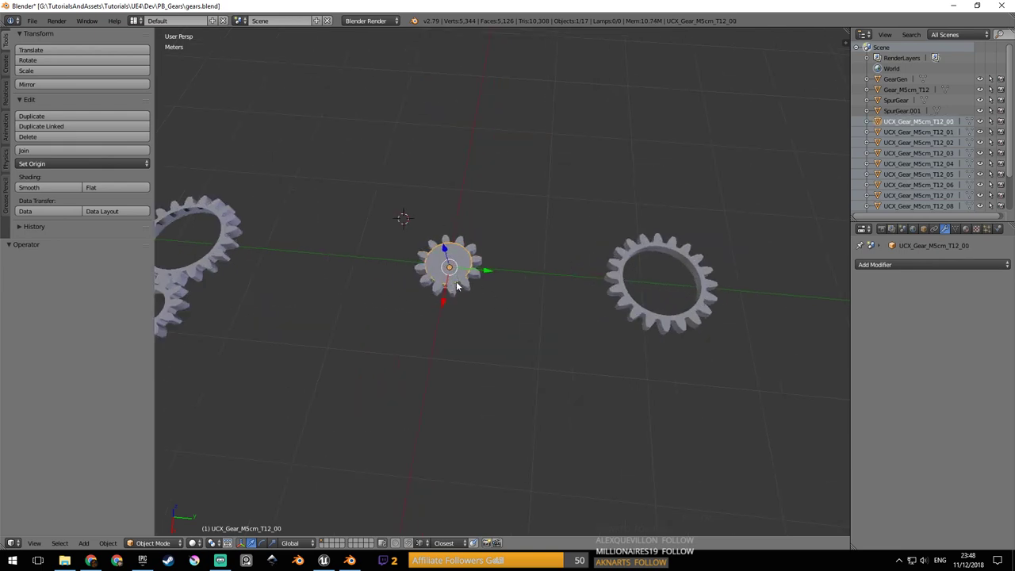
middle_click_drag(452, 272, 482, 293)
middle_click_drag(388, 292, 479, 274, "shift")
middle_click_drag(624, 278, 516, 301, "shift")
scroll(516, 301, "down", 5)
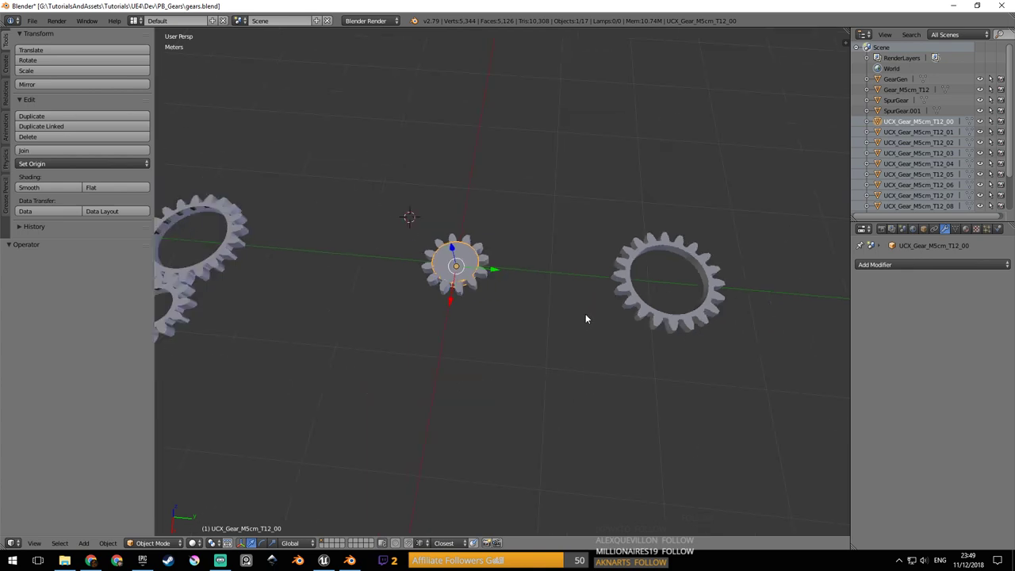
middle_click_drag(633, 326, 509, 301, "shift")
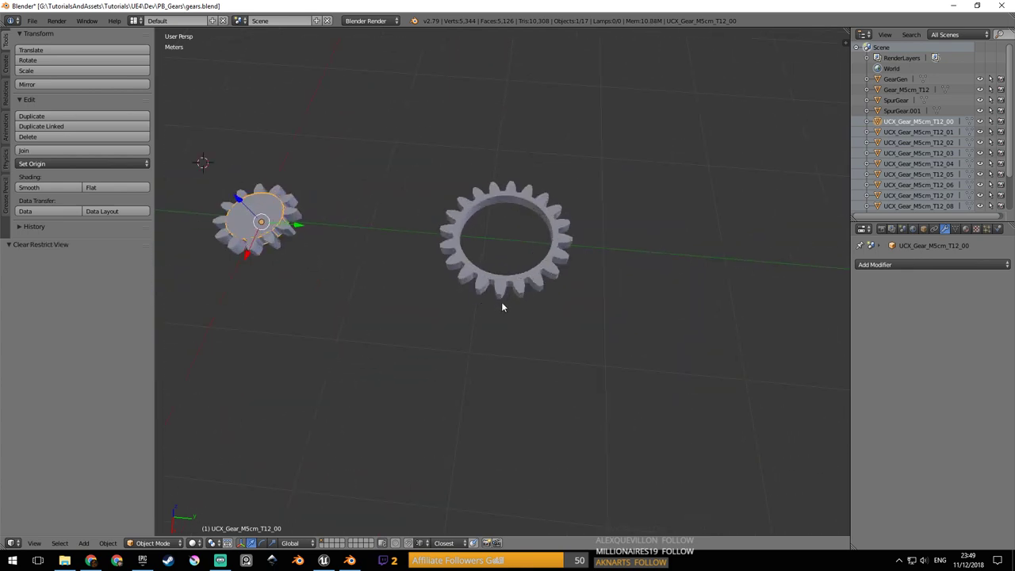
Move the small centre gear together with all its collision pieces about -1.52 m along the Y axis.
middle_click_drag(498, 300, 741, 308, "shift")
scroll(557, 275, "down", 2)
middle_click_drag(557, 308, 572, 304)
scroll(692, 256, "down", 3)
middle_click_drag(532, 255, 539, 275, "shift")
scroll(466, 258, "up", 3)
scroll(465, 258, "up", 1)
key("z")
key("z")
scroll(535, 331, "down", 3)
middle_click_drag(533, 315, 572, 321, "shift")
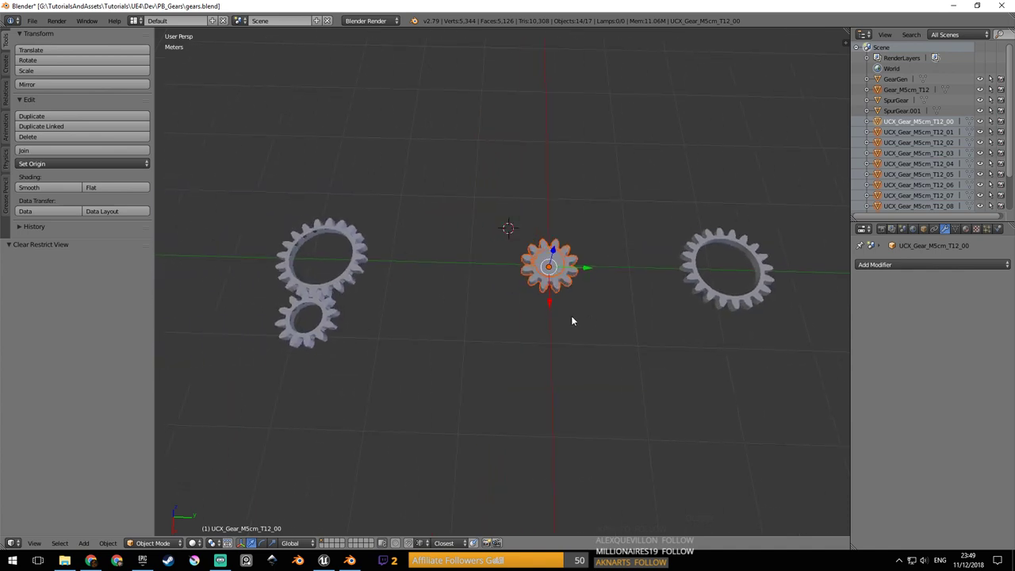
key("g")
key("y")
left_click(453, 306)
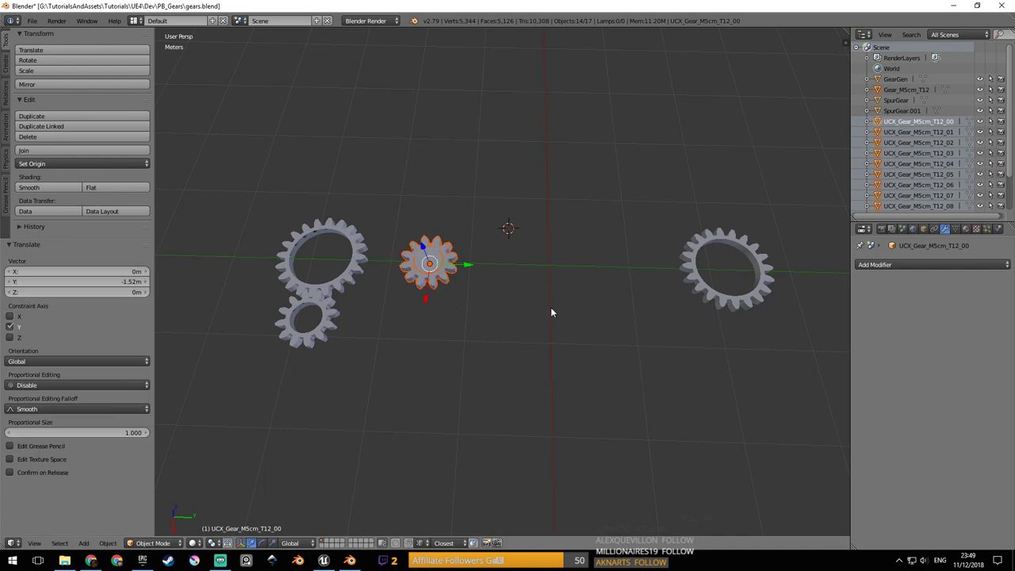
middle_click_drag(496, 313, 535, 294, "shift")
key("z")
key("v")
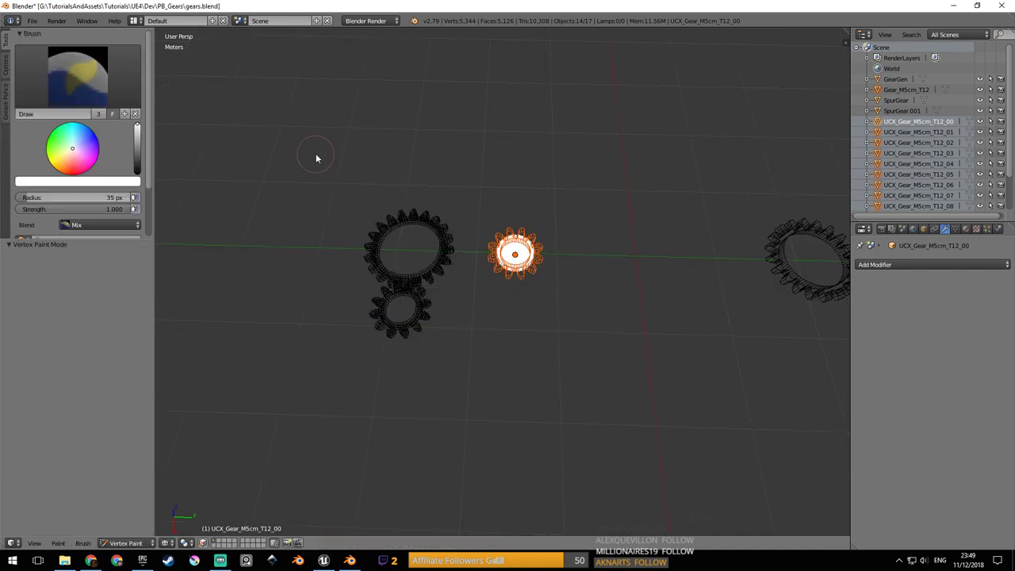
key("z")
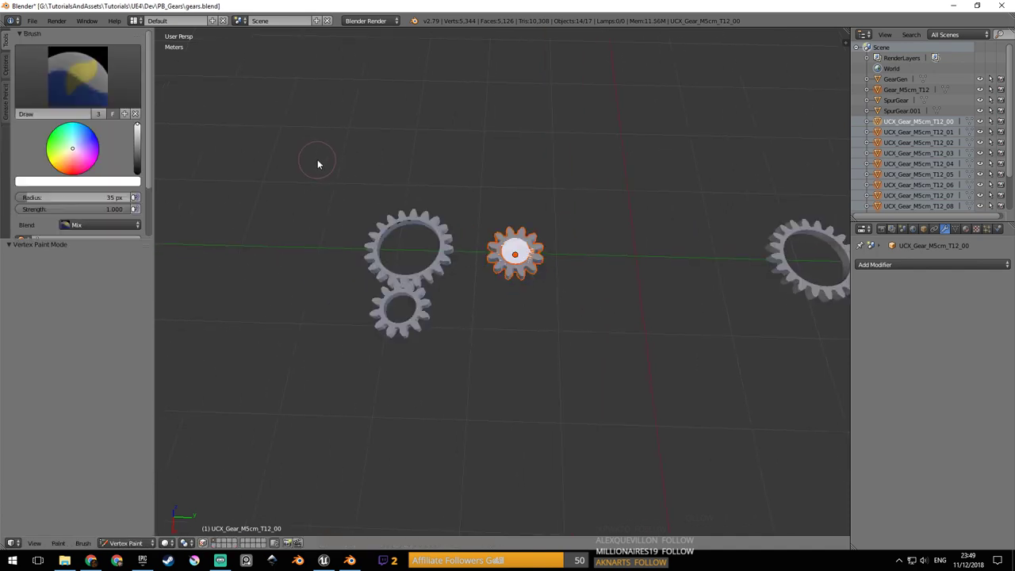
key("ctrl+Tab")
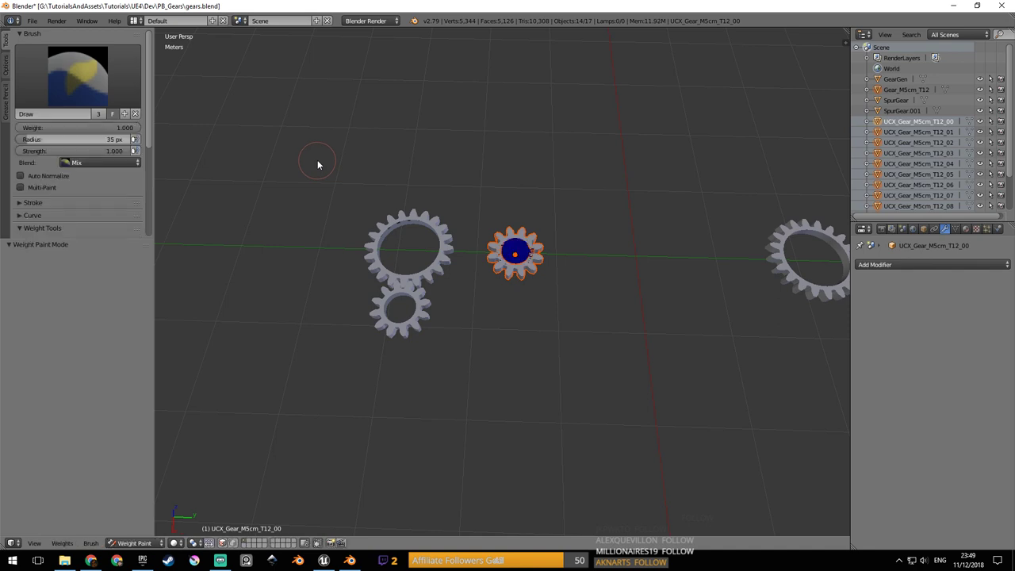
key("ctrl+Tab")
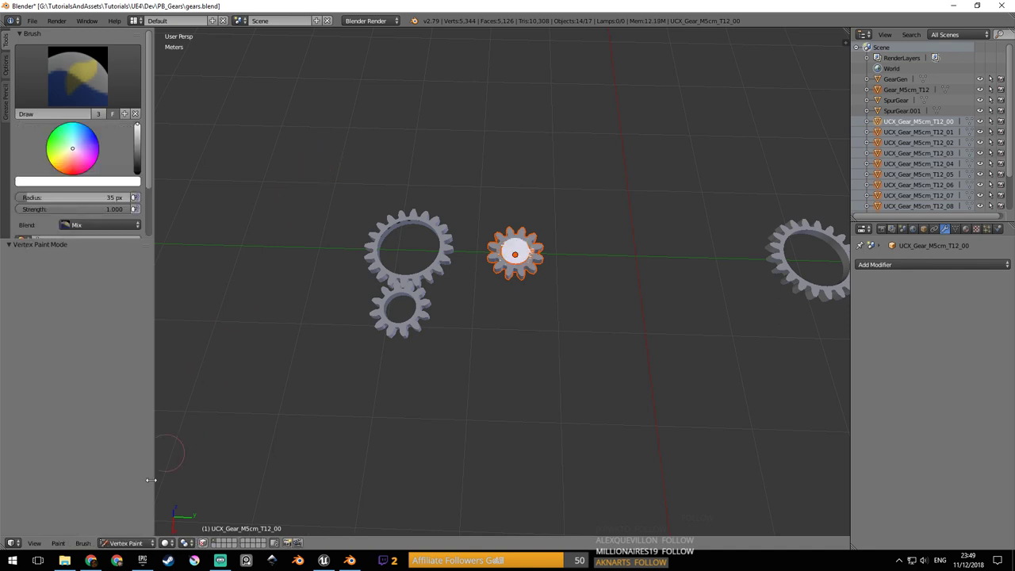
left_click(126, 543)
left_click(127, 528)
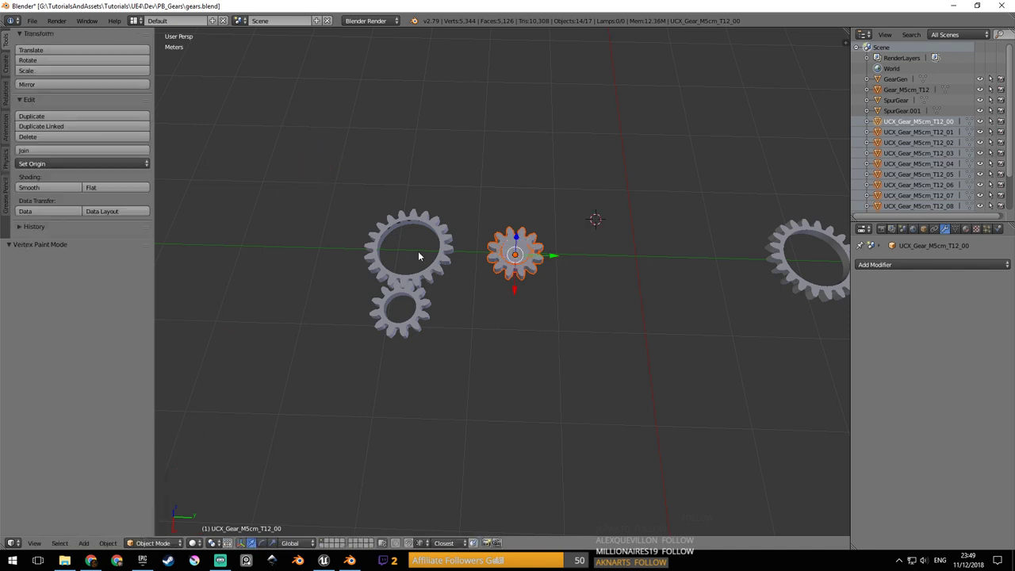
Box-select the meshing gear pair and the small gear, move them together along the Y axis, and save the file.
key("z")
key("b")
left_click_drag(319, 179, 580, 388)
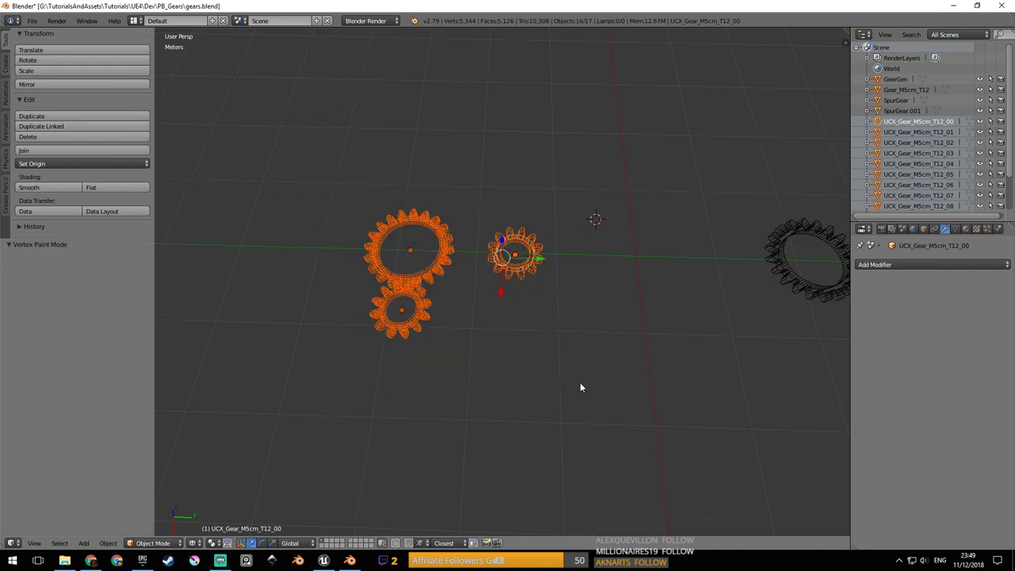
key("g")
key("y")
left_click(496, 366)
key("ctrl+s")
left_click(495, 366)
Select the remaining large ring gear, switch to solid shading and open it in Edit Mode.
middle_click_drag(516, 354, 322, 341, "shift")
scroll(476, 317, "up", 1)
right_click(653, 274)
mouse_move(595, 273)
middle_mouse_down("shift")
mouse_move(423, 280)
mouse_move(466, 293)
mouse_move(575, 279)
middle_mouse_up("shift")
key("z")
scroll(492, 292, "up", 2)
scroll(575, 280, "up", 3)
middle_click_drag(496, 309, 492, 373, "shift")
scroll(571, 298, "up", 1)
scroll(573, 300, "up", 1)
scroll(429, 332, "up", 2)
key("Tab")
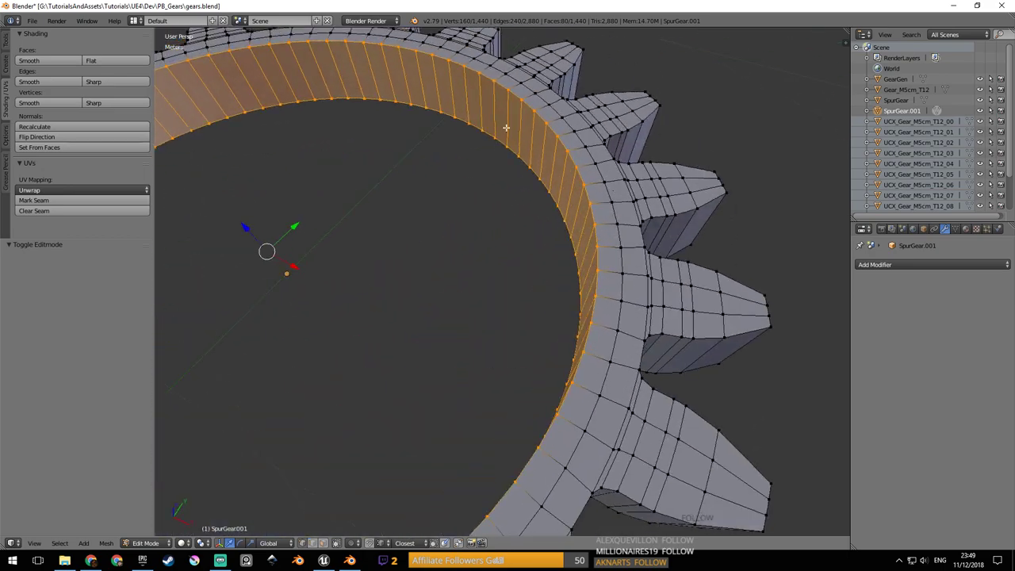
Examine the large ring gear's inner rim and the edges where the teeth join the ring.
scroll(521, 131, "down", 4)
middle_click_drag(408, 232, 411, 277)
scroll(410, 276, "down", 7)
middle_click_drag(480, 255, 557, 129, "shift")
middle_click_drag(433, 309, 395, 313)
middle_click_drag(395, 312, 474, 239, "shift")
middle_click_drag(648, 217, 354, 306, "shift")
scroll(649, 279, "up", 5)
middle_click_drag(692, 274, 548, 258, "shift")
scroll(413, 297, "up", 4)
scroll(531, 280, "down", 2)
scroll(523, 273, "up", 3)
scroll(515, 254, "down", 2)
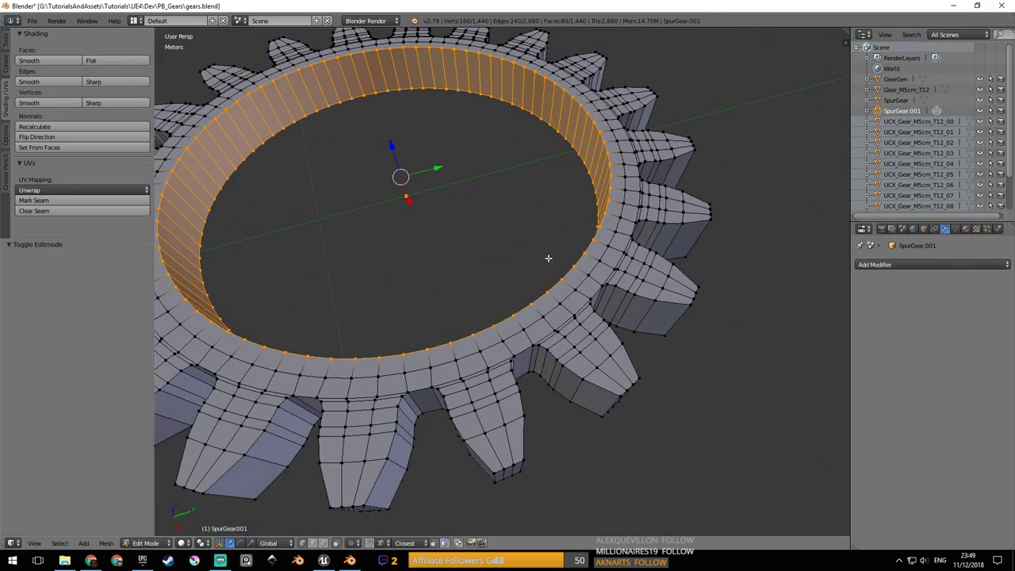
middle_click_drag(587, 289, 560, 284)
scroll(560, 284, "up", 4)
Select the edge path around the base of one tooth on the large gear and apply Edge Split to it.
right_click(403, 285)
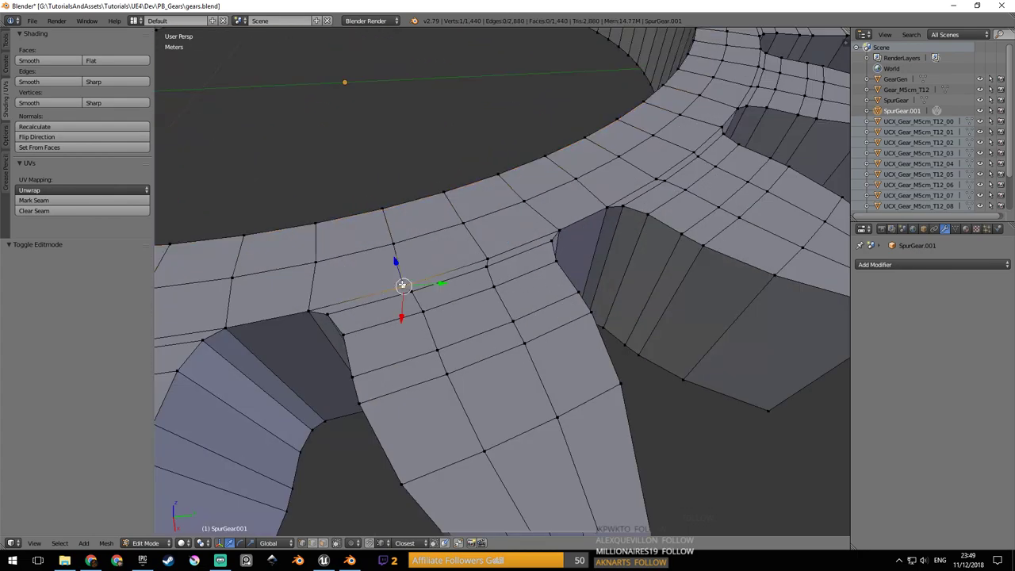
right_click(489, 260, "ctrl")
middle_click_drag(489, 260, 435, 327)
right_click(452, 327, "ctrl")
middle_click_drag(518, 336, 553, 343)
key("space")
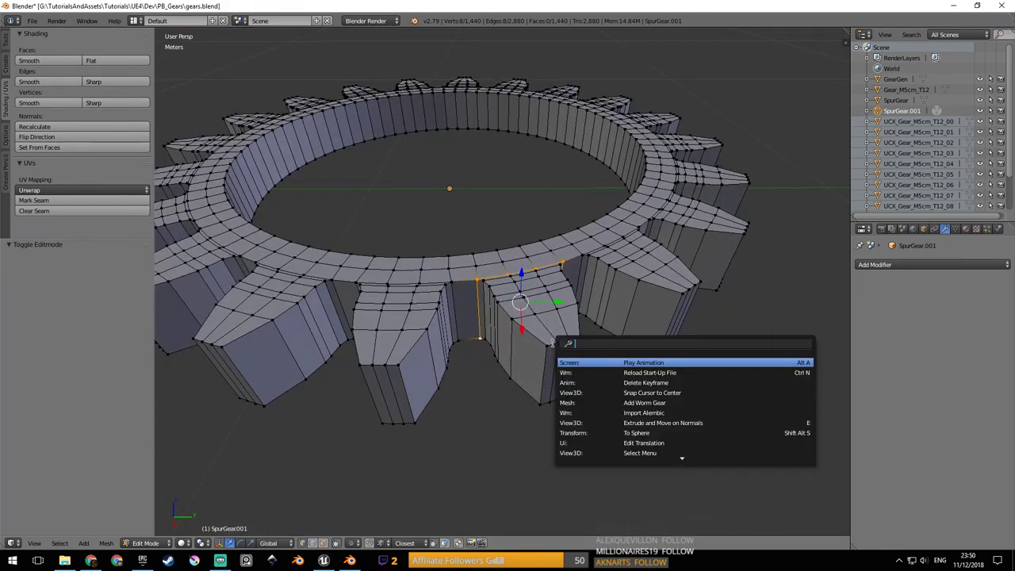
type("spli")
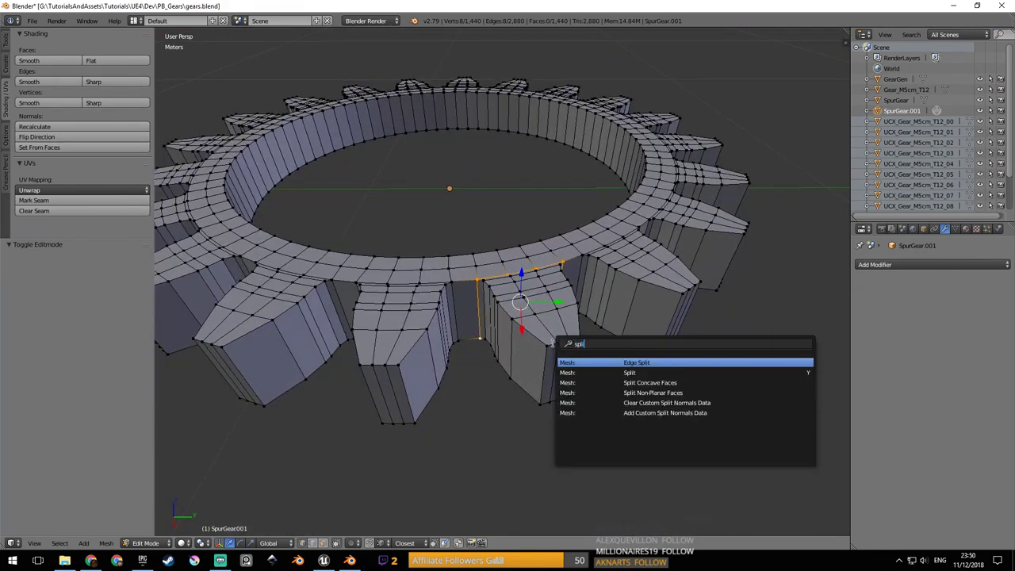
key("Return")
Select all geometry linked to the split-off tooth on the large gear and duplicate it in place.
middle_click_drag(554, 343, 498, 343)
right_click(499, 343)
right_click(500, 341, "ctrl")
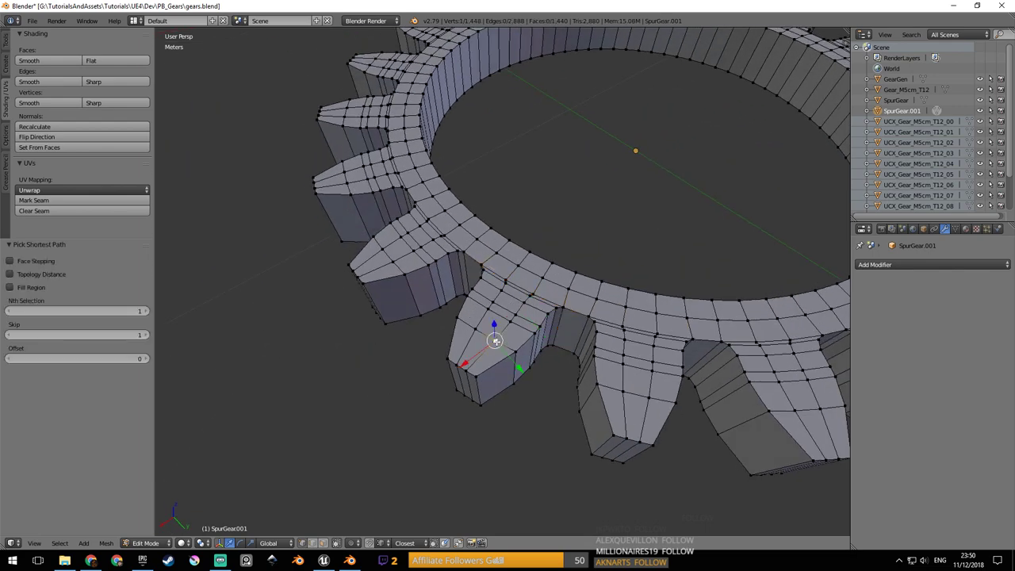
key("ctrl+l")
middle_click_drag(495, 342, 516, 321)
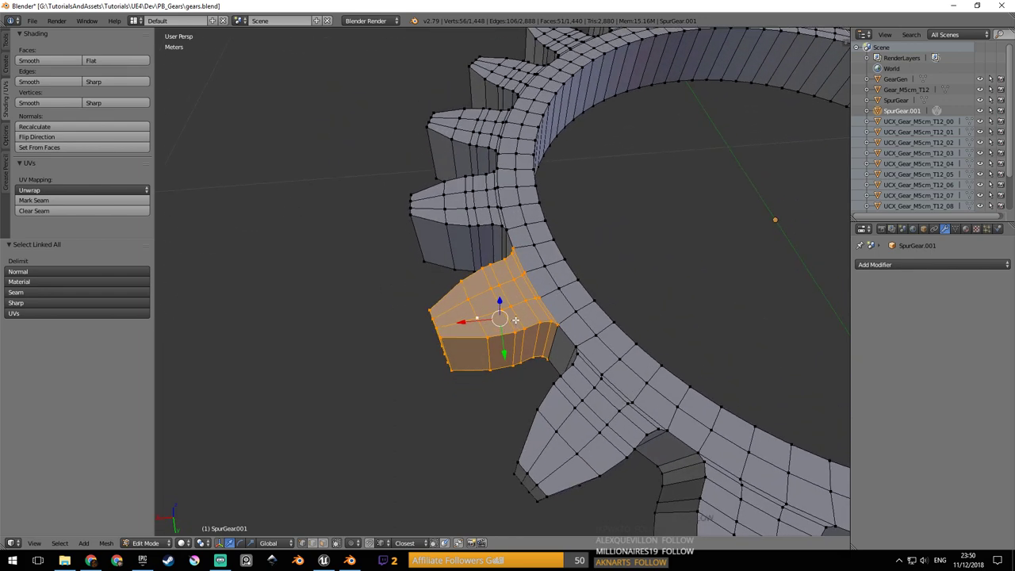
key("shift+d")
right_click(510, 283)
Separate the duplicated tooth selection from the large gear into its own object.
middle_click_drag(510, 284, 476, 296)
key("space")
type("se")
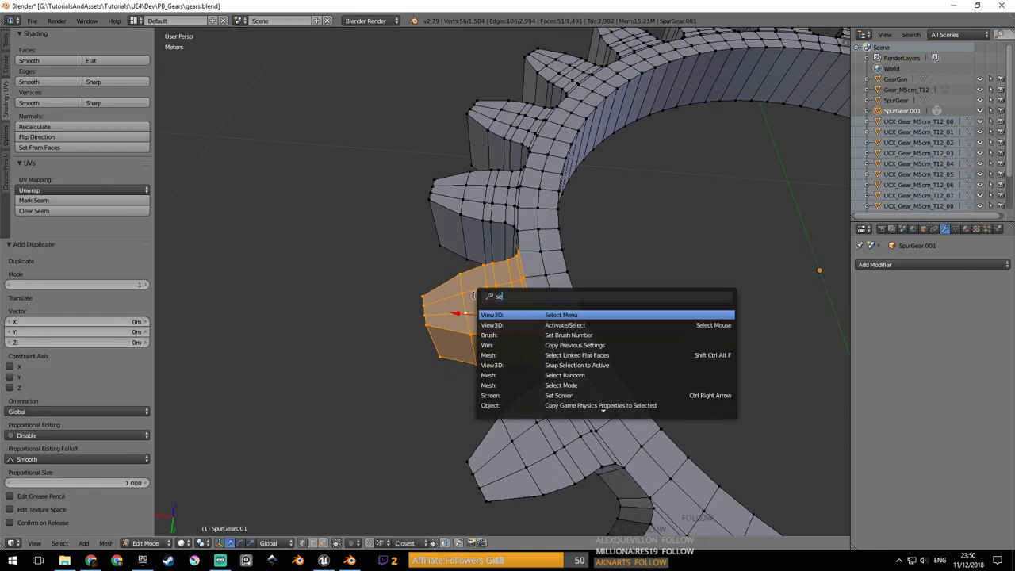
type("la")
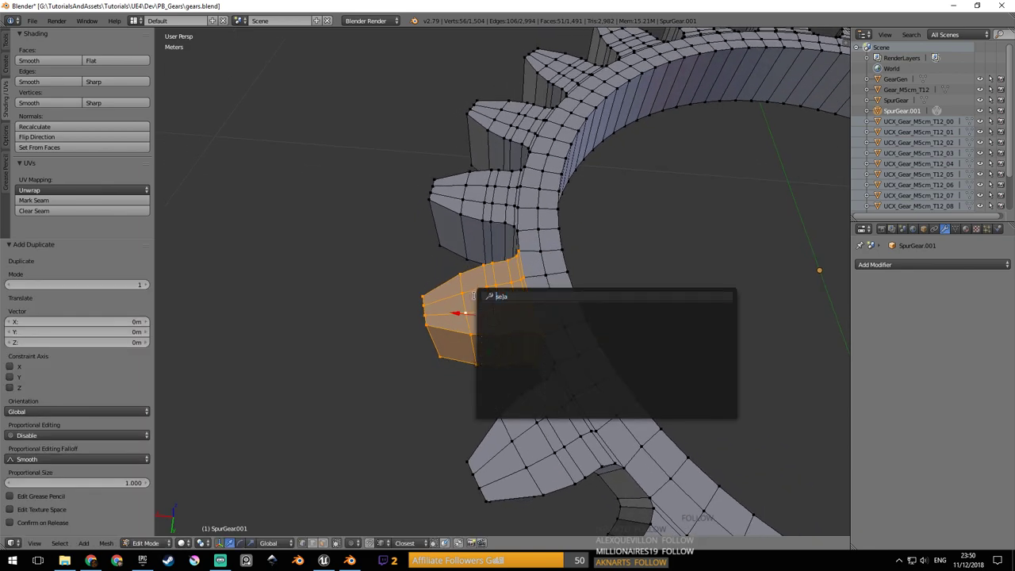
key("BackSpace")
key("BackSpace")
key("BackSpace")
key("BackSpace")
type("sepa")
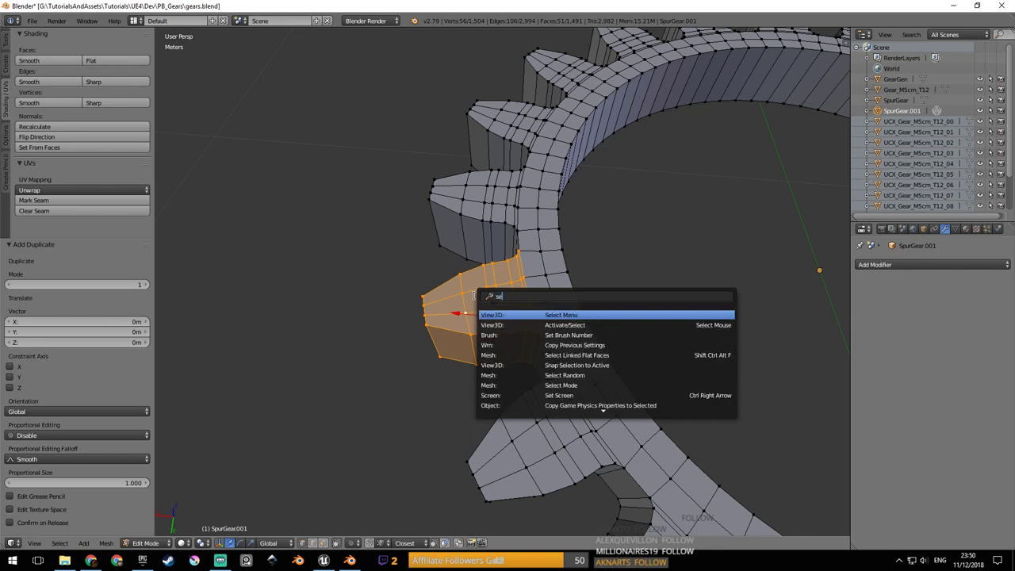
key("Return")
left_click(476, 299)
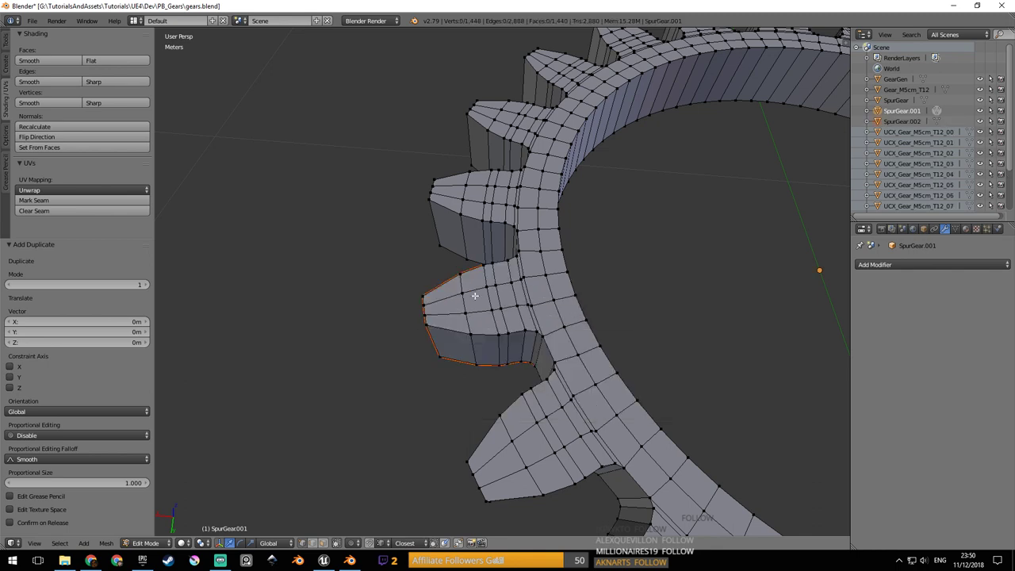
Select the separated tooth in Object Mode and try moving it.
key("Tab")
right_click(456, 311)
middle_click_drag(475, 311, 505, 322)
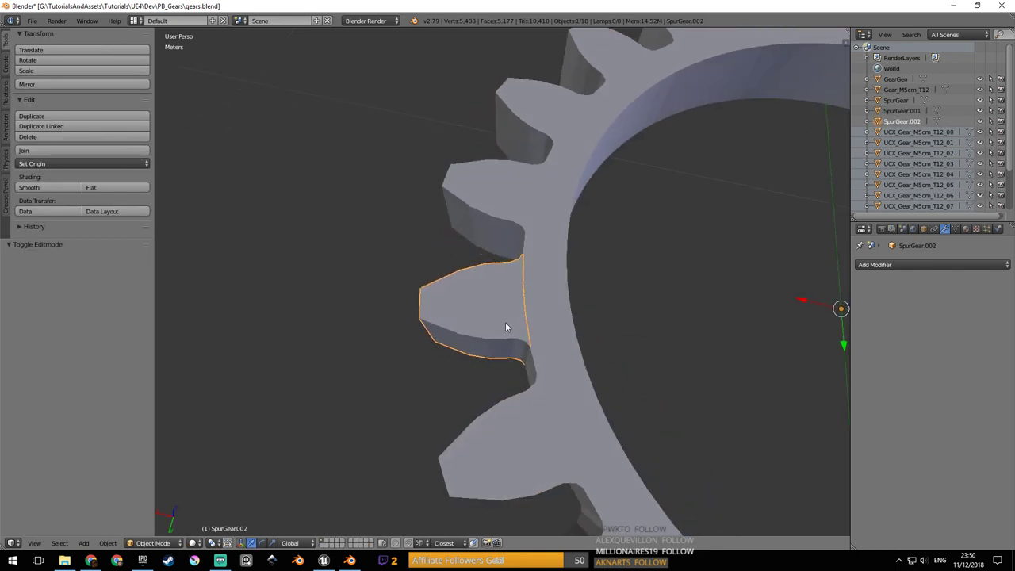
key("g")
right_click(474, 244)
scroll(499, 269, "down", 3)
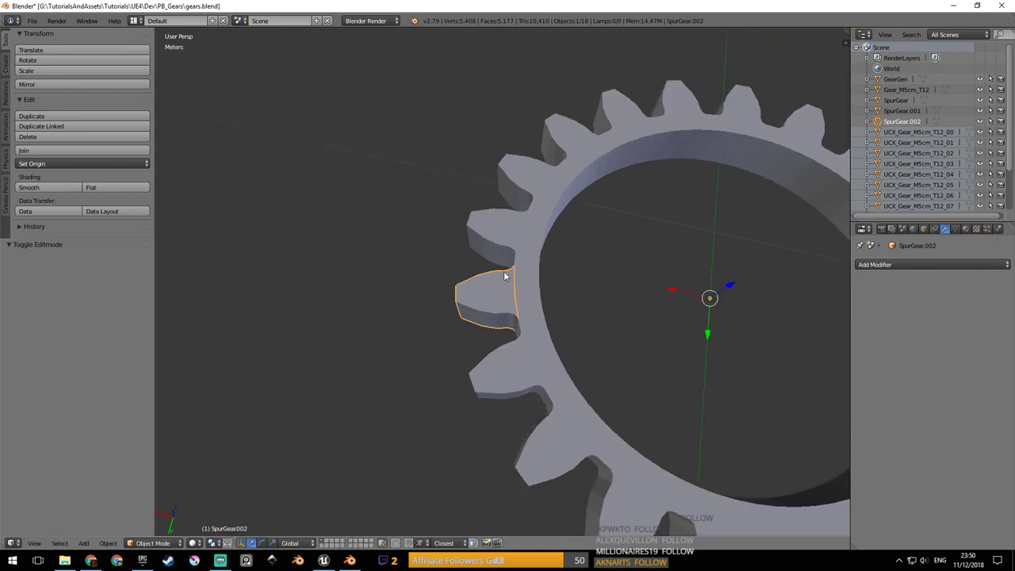
Open the large gear in Edit Mode, select its whole mesh and apply Remove Doubles.
middle_click_drag(505, 274, 560, 267)
scroll(560, 266, "up", 2)
right_click(603, 304)
key("Tab")
middle_click_drag(603, 306, 498, 319)
key("a")
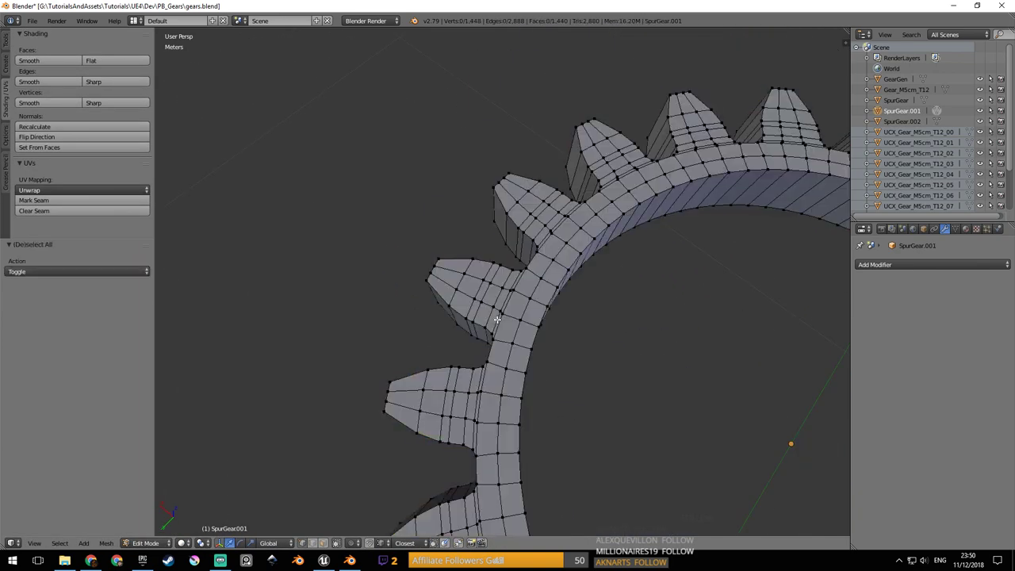
key("a")
key("space")
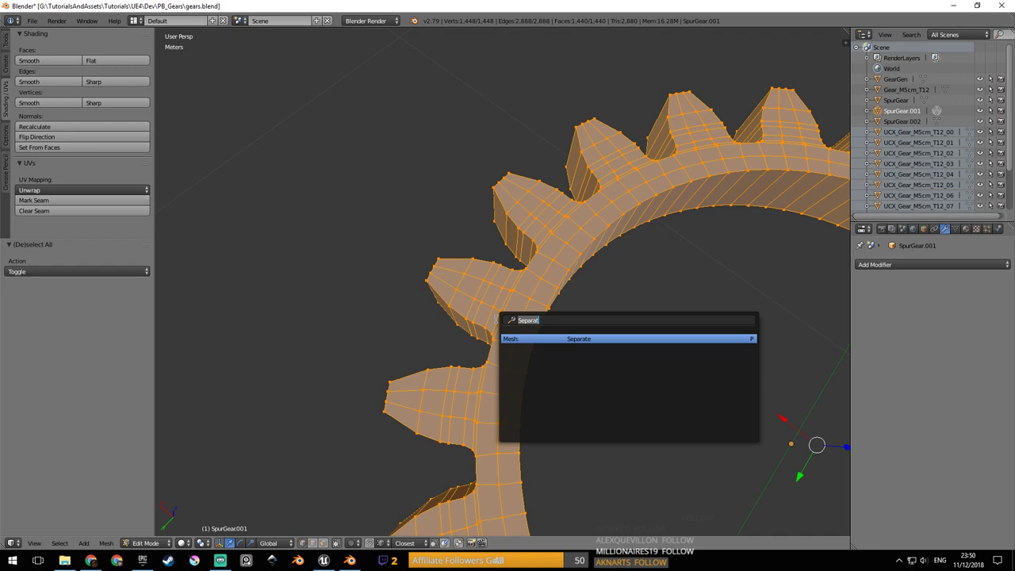
type("remove d")
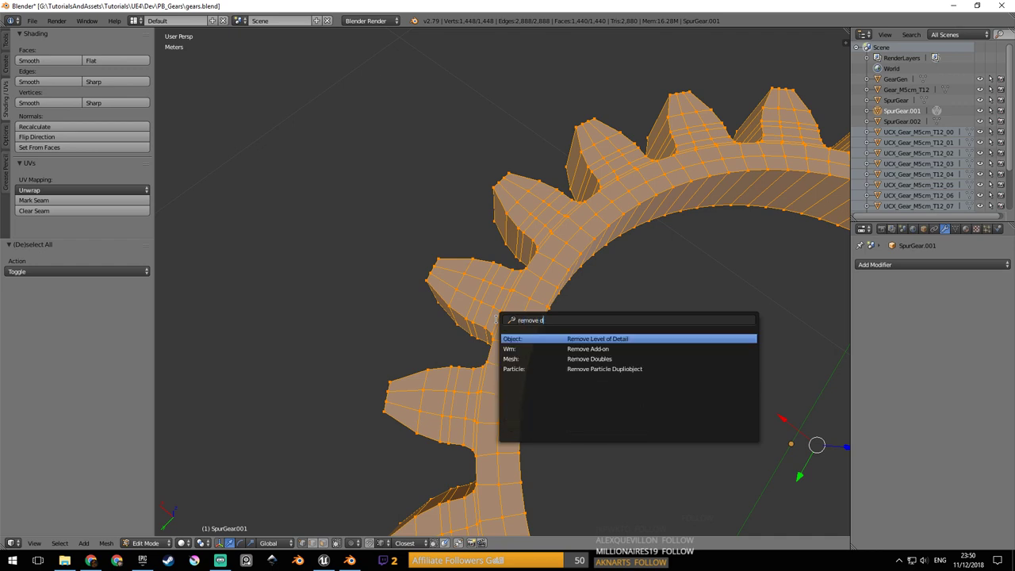
key("Down")
key("Down")
key("Return")
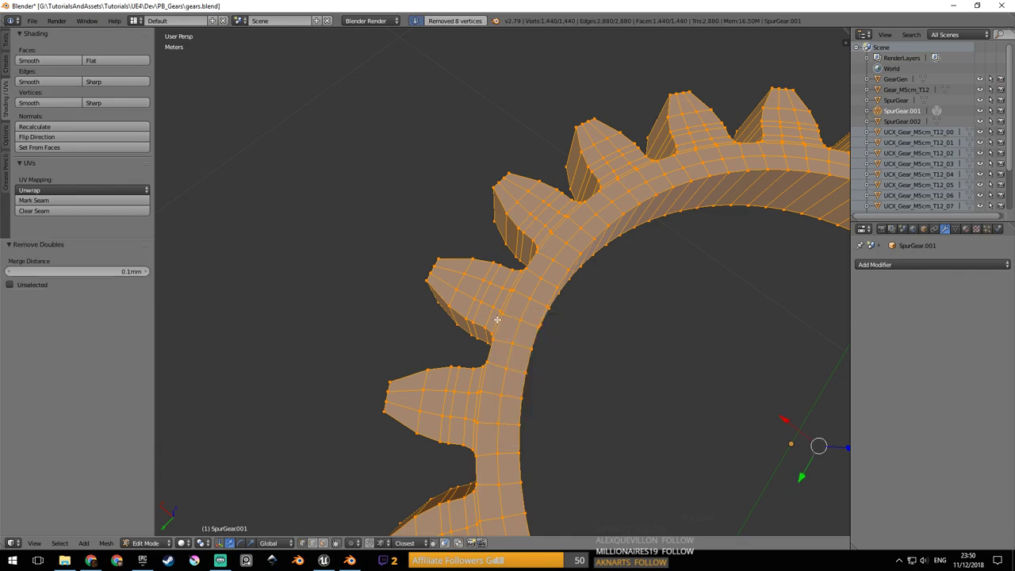
Try to select a continuous edge loop around the ring where the teeth meet it.
scroll(422, 311, "down", 3)
mouse_move(421, 312)
middle_mouse_down()
mouse_move(540, 294)
mouse_move(419, 325)
middle_mouse_up()
right_click(487, 313)
scroll(419, 326, "up", 3)
middle_click_drag(468, 224, 601, 280)
scroll(523, 278, "up", 2)
scroll(528, 274, "up", 1)
scroll(528, 274, "up", 1)
right_click(497, 239)
right_click(536, 215, "alt")
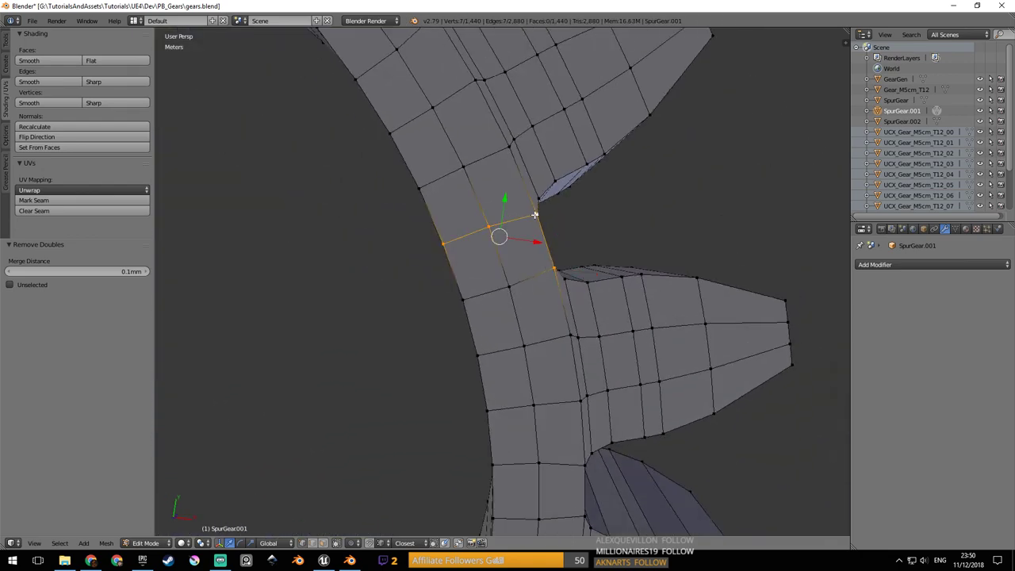
middle_click_drag(539, 220, 535, 265)
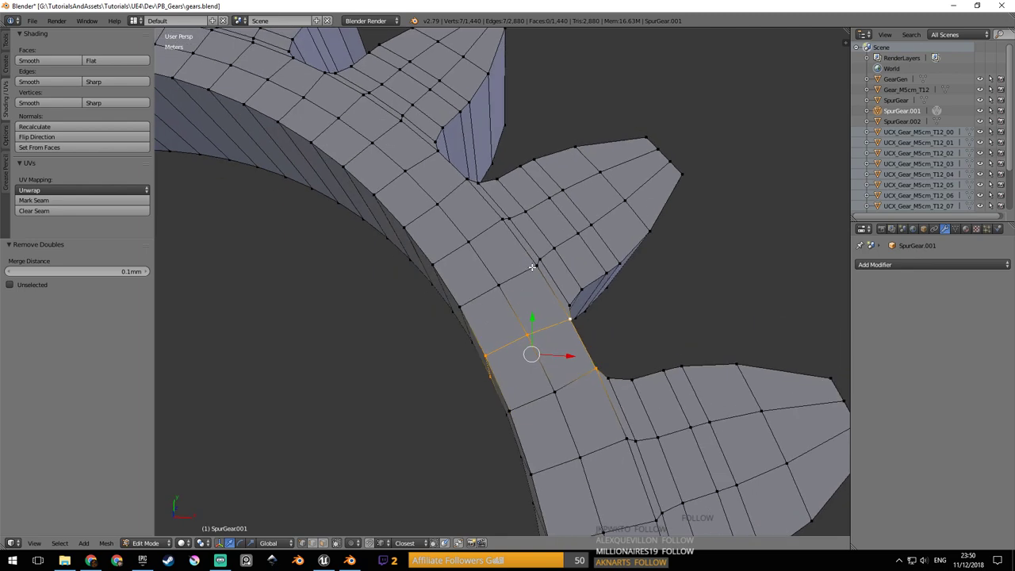
right_click(538, 267, "alt+shift")
middle_click_drag(513, 230, 488, 390)
middle_click_drag(519, 180, 519, 233)
right_click(514, 297)
right_click(522, 251, "shift")
right_click(521, 195, "shift")
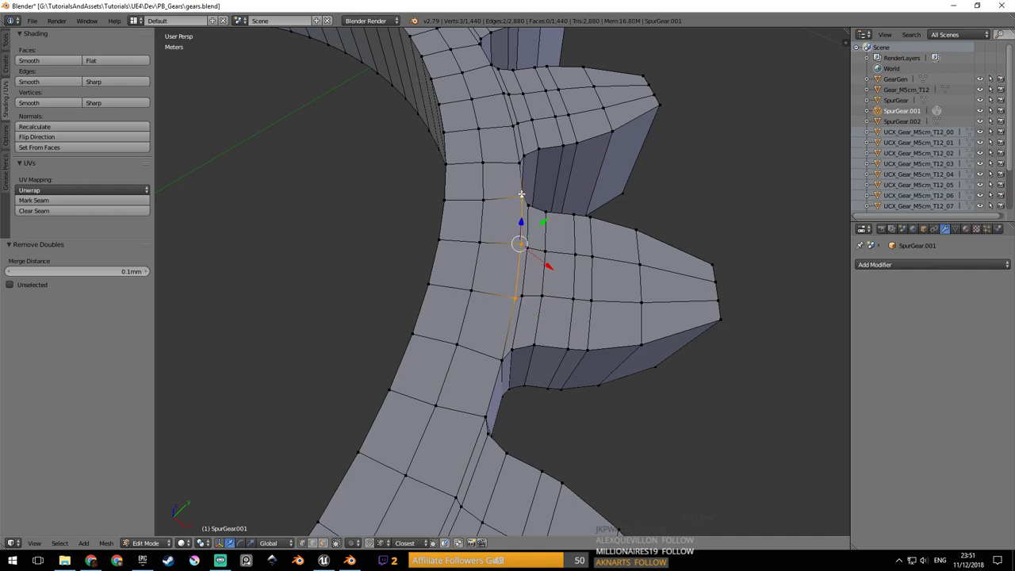
right_click(515, 163, "alt+shift")
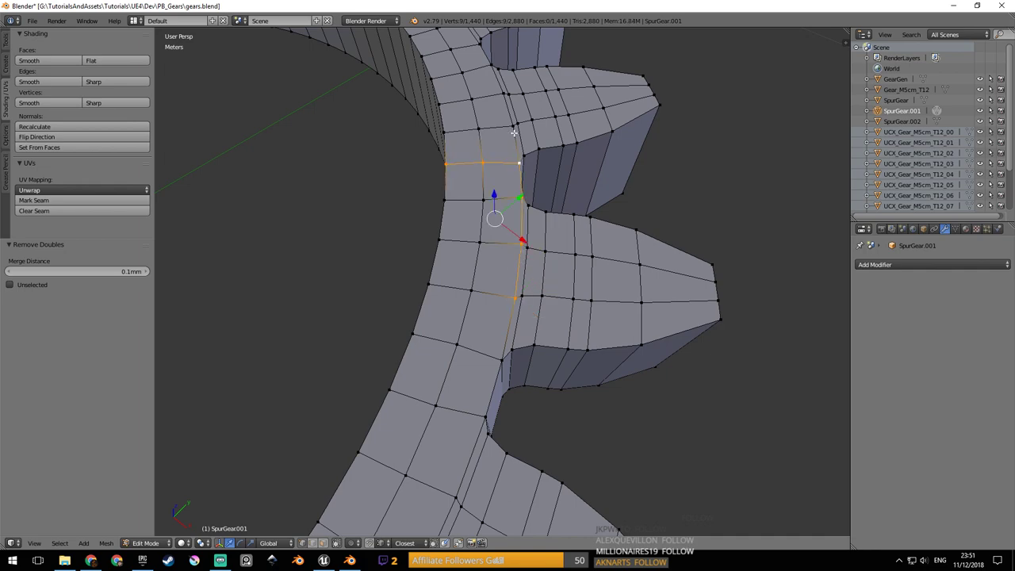
right_click(512, 125, "alt+shift")
Try the edge loop along the middle of the ring's upper face as the base for the ring outline.
scroll(512, 124, "down", 3)
middle_click_drag(512, 126, 476, 147)
scroll(481, 183, "up", 1)
middle_click_drag(500, 287, 551, 338)
scroll(475, 357, "down", 2)
right_click(549, 335)
right_click(569, 269, "alt")
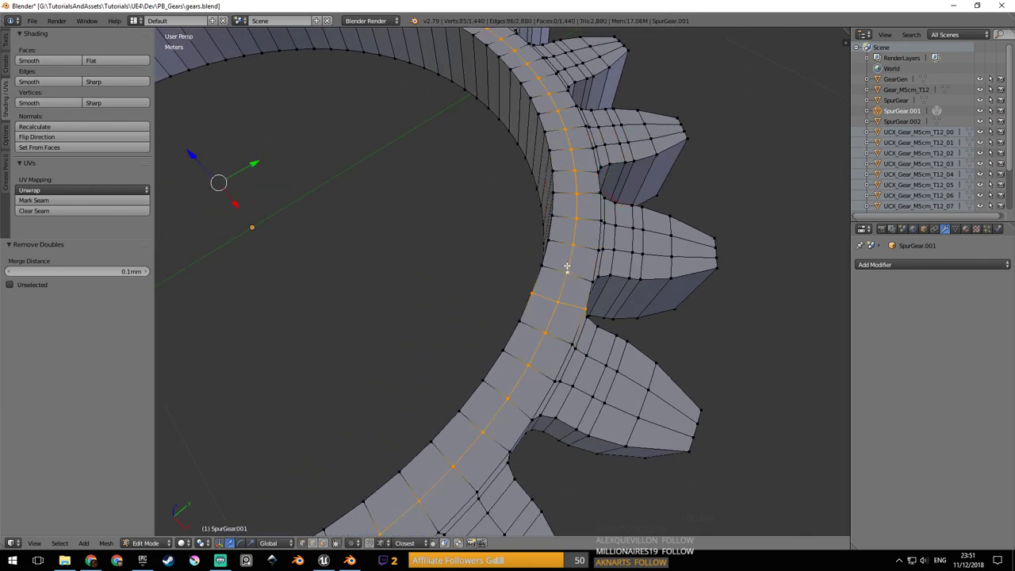
scroll(568, 268, "down", 5)
middle_click_drag(568, 267, 532, 270)
scroll(532, 269, "up", 5)
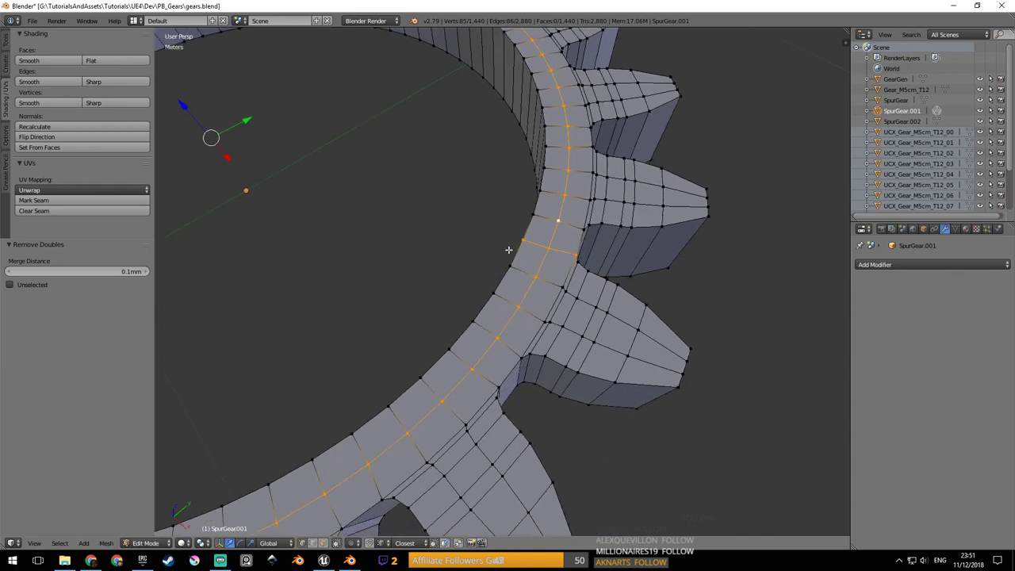
middle_click_drag(524, 345, 577, 339)
scroll(458, 366, "up", 2)
scroll(555, 343, "up", 3)
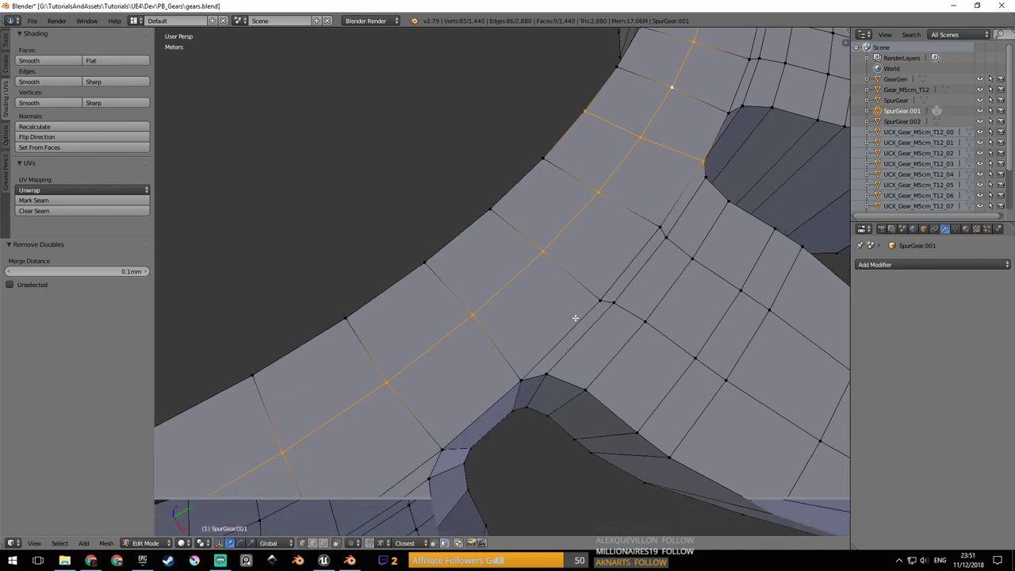
Select the upper edge loop of the ring's inner rim and duplicate it in place.
middle_click_drag(560, 365, 554, 346)
right_click(561, 335)
scroll(581, 294, "down", 5)
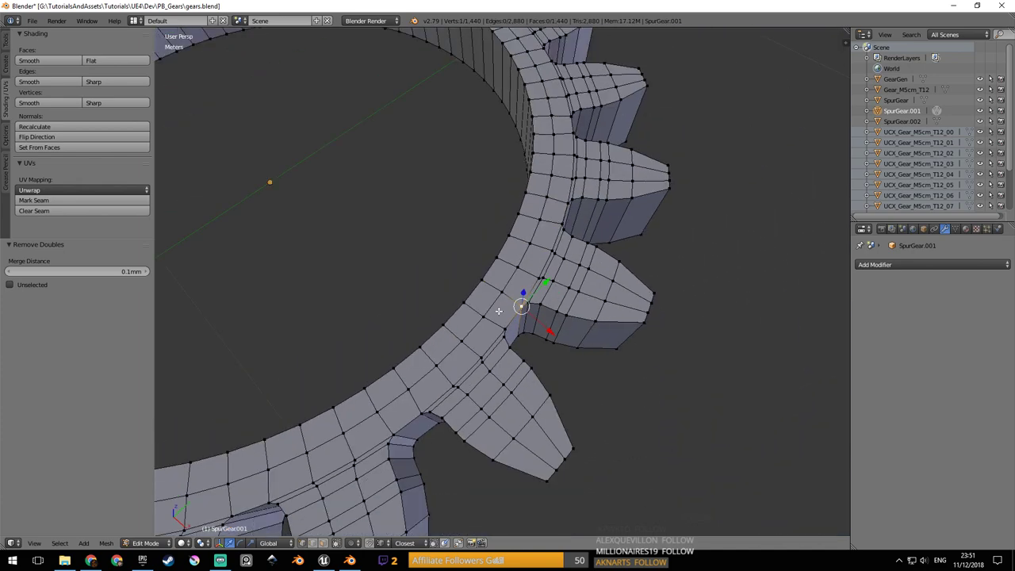
scroll(478, 317, "down", 3)
right_click(488, 352, "alt")
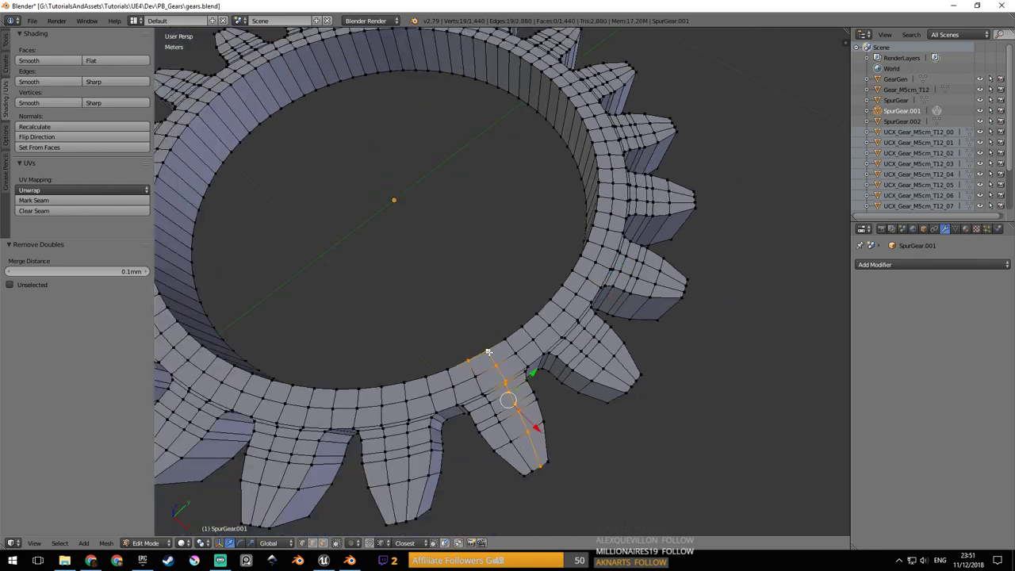
right_click(500, 343)
right_click(539, 308, "alt")
scroll(538, 290, "down", 3)
key("shift+d")
right_click(568, 264)
Separate the duplicated inner rim loop into its own object and return to Object Mode.
scroll(548, 286, "down", 2)
middle_click_drag(549, 286, 476, 298)
scroll(487, 262, "up", 2)
key("Tab")
key("Tab")
key("space")
type("sepa")
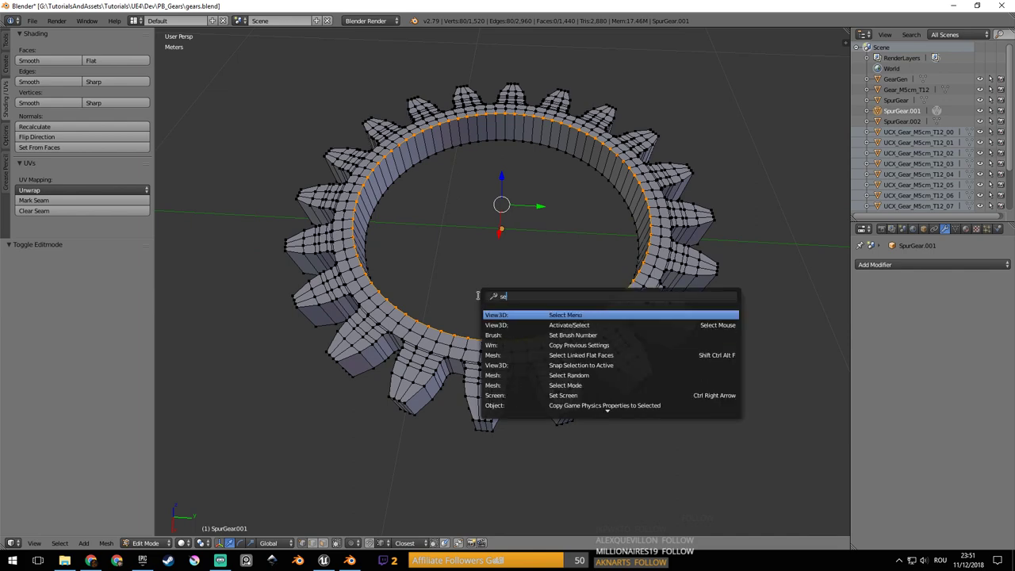
key("Return")
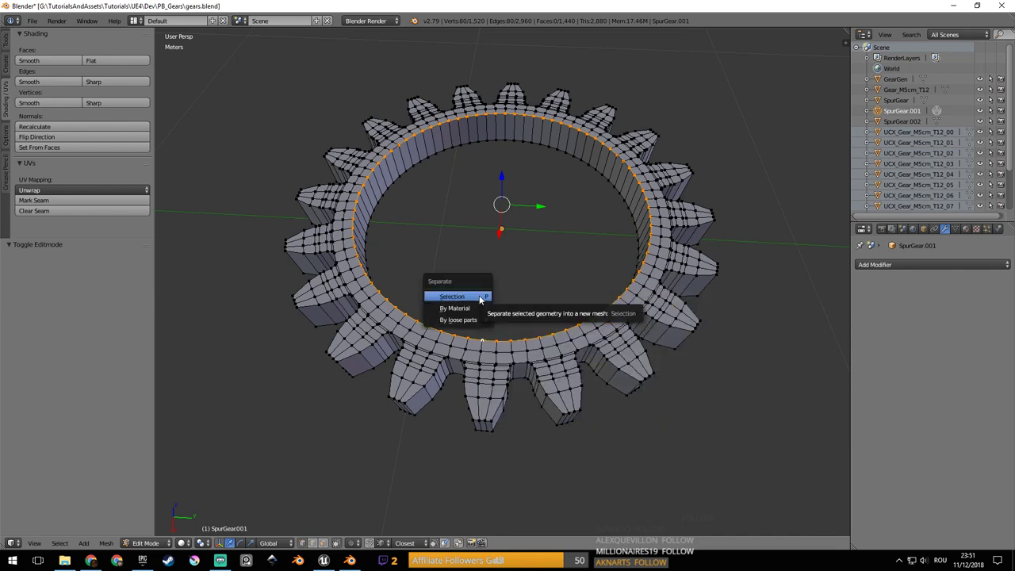
left_click(480, 296)
middle_click_drag(612, 292, 597, 301)
key("Tab")
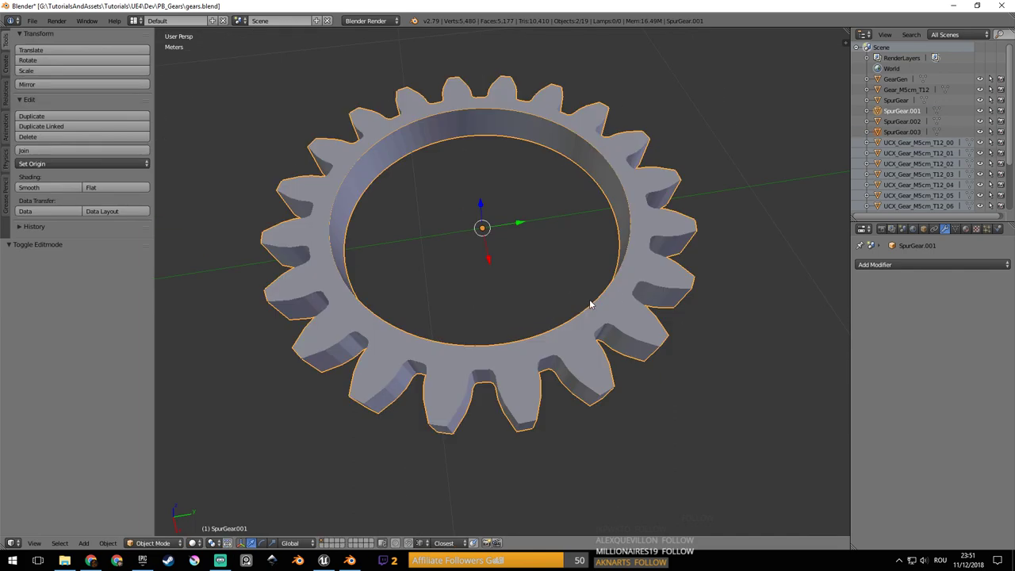
Select the separated rim loop and scale it up uniformly by 1.129, followed by a further 1.011, towards the tooth roots.
right_click(598, 303)
middle_click_drag(596, 303, 534, 317)
scroll(625, 299, "up", 3)
scroll(650, 307, "down", 2)
scroll(635, 326, "up", 3)
scroll(658, 331, "down", 2)
scroll(534, 318, "up", 2)
key("s")
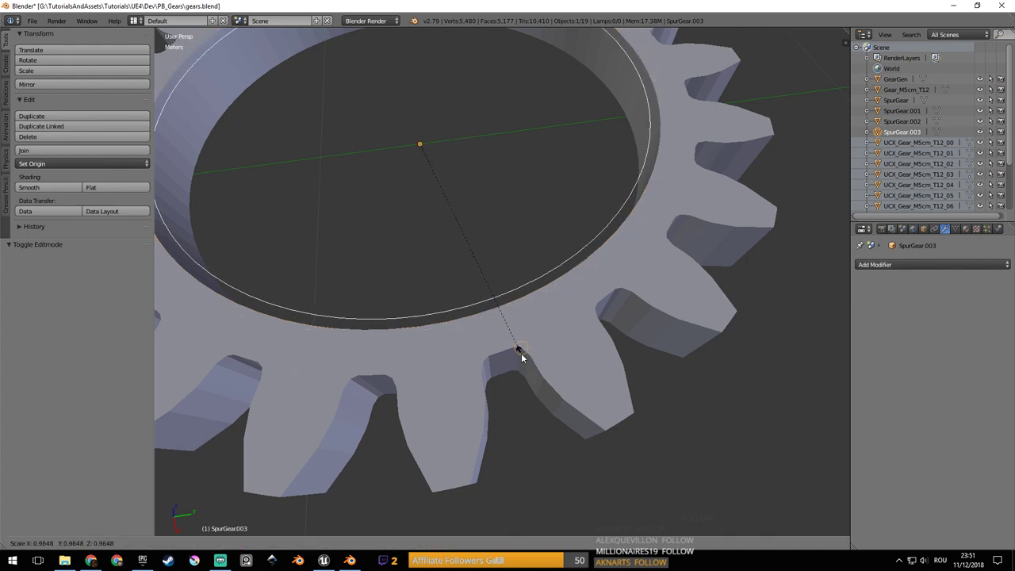
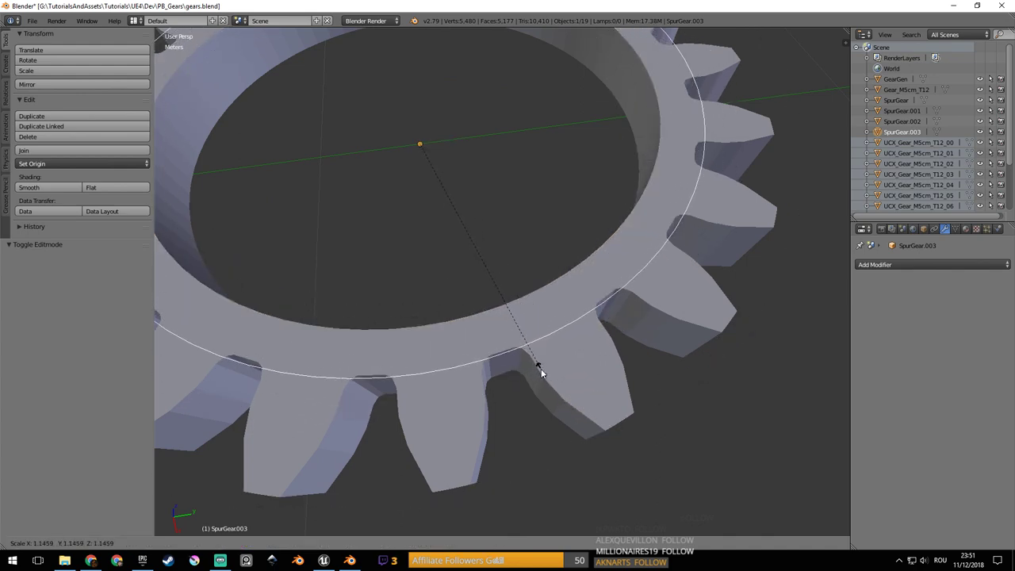
left_click(523, 350)
key("s")
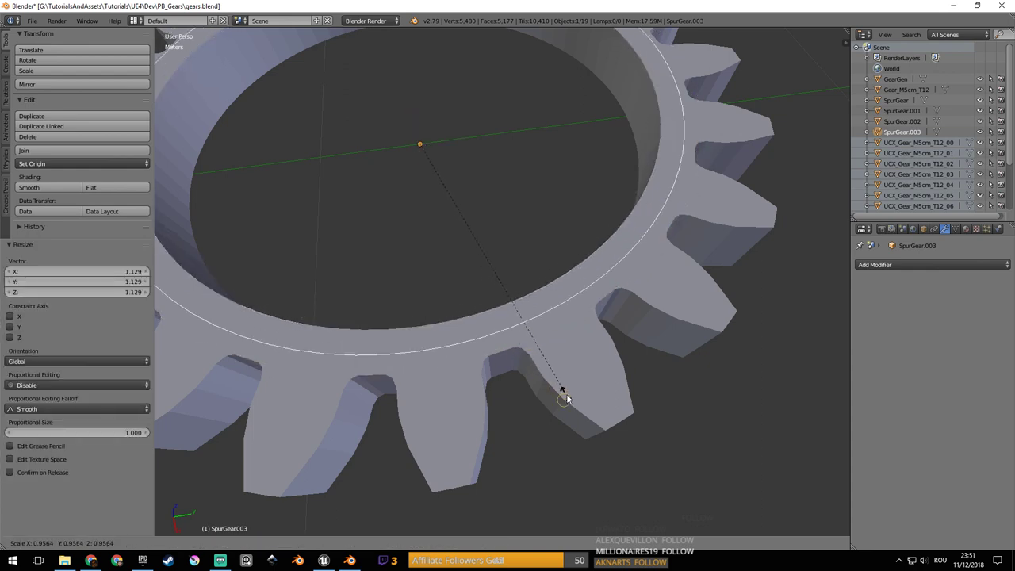
left_click(605, 440)
Scale the loop uniformly by 0.991 in the top orthographic view to fit it to the tooth roots.
middle_click_drag(553, 411, 593, 344)
scroll(629, 352, "up", 5)
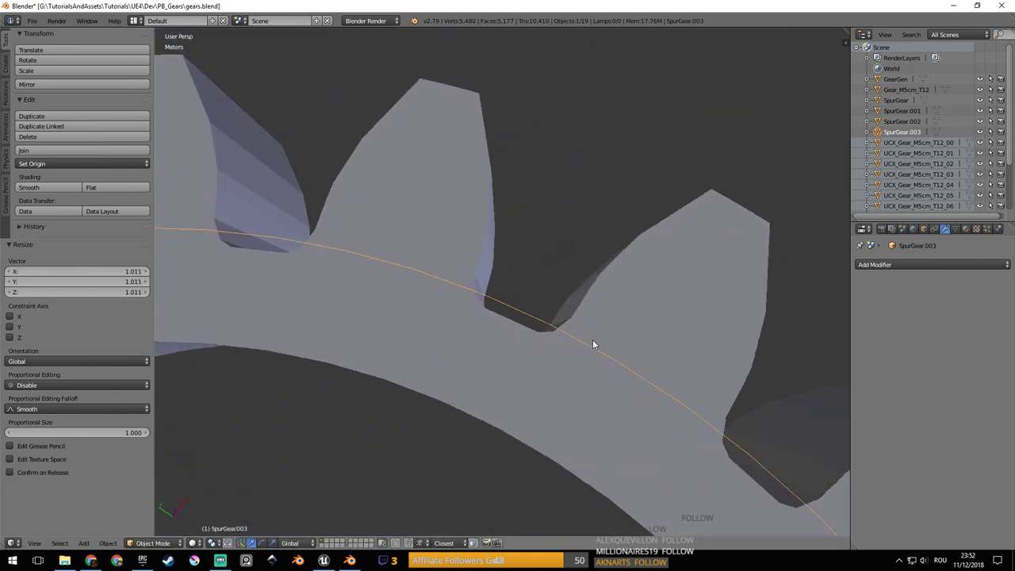
key("KP_7")
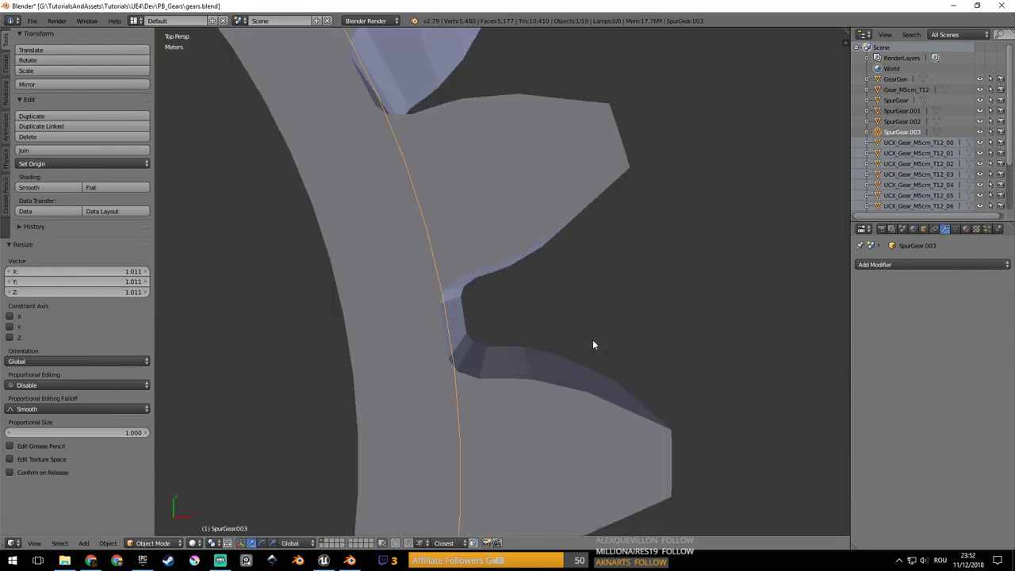
middle_click_drag(480, 336, 526, 303, "shift")
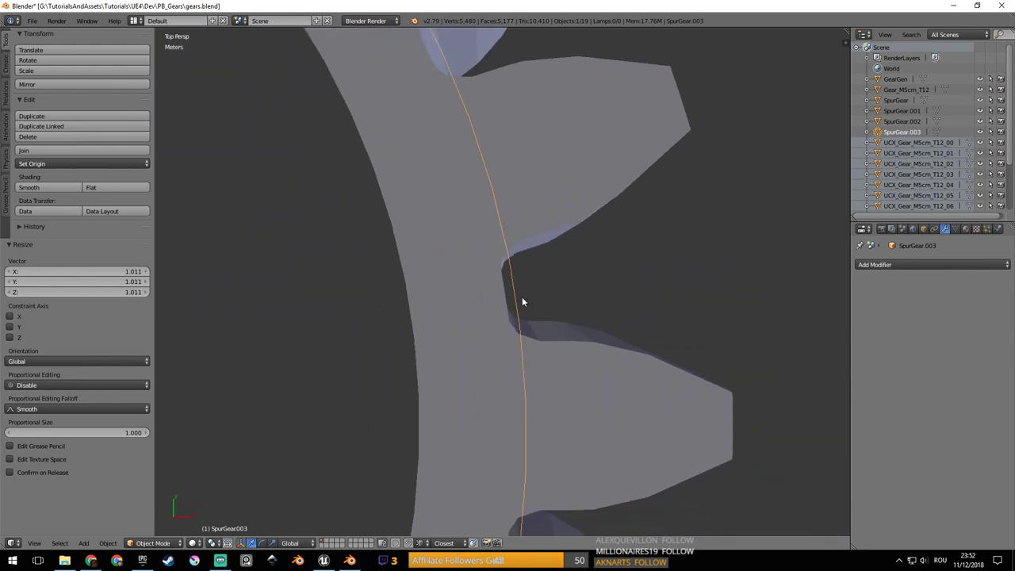
key("KP_5")
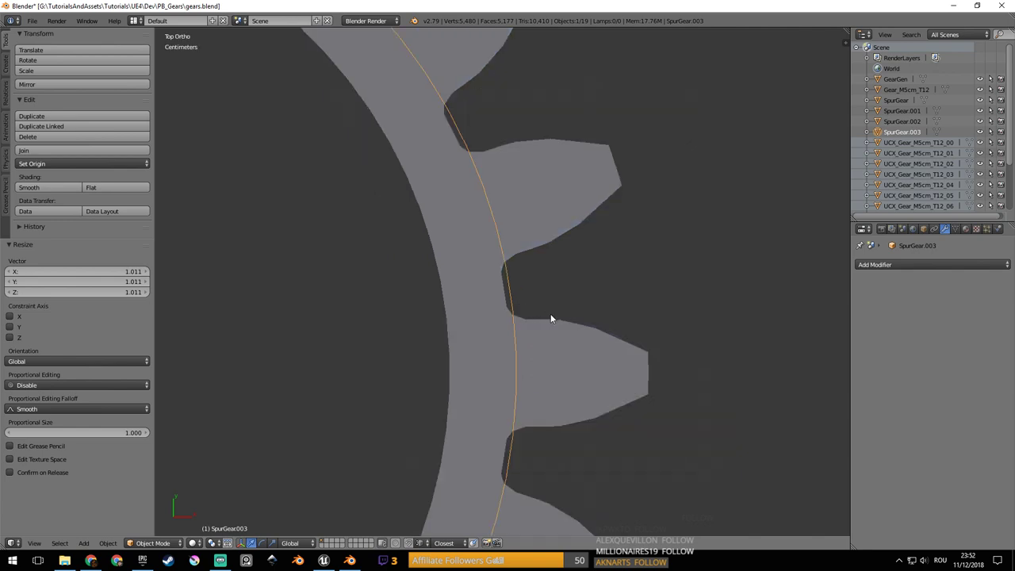
key("s")
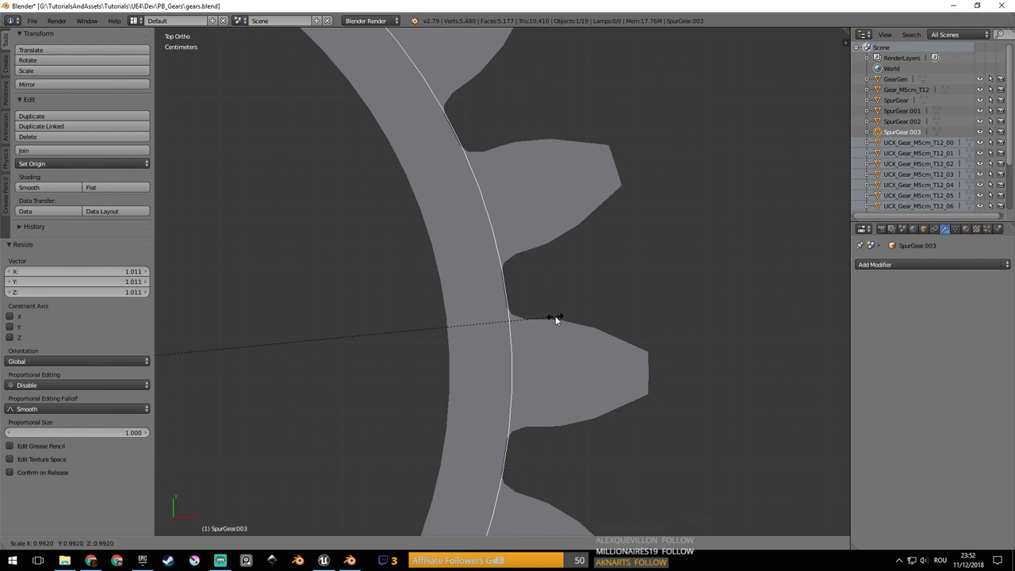
left_click(554, 319)
Fine-tune the loop's uniform scale against the gap between two teeth and save the file.
scroll(555, 321, "up", 4)
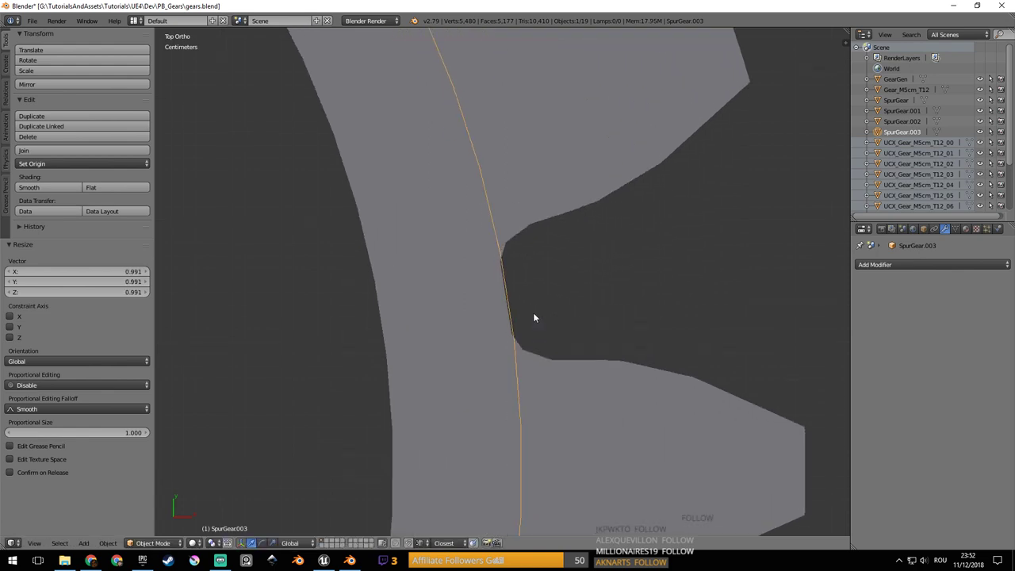
key("s")
left_click(598, 330)
key("ctrl+s")
left_click(597, 330)
Switch to wireframe shading and examine the loop's height against the gear from the side.
scroll(595, 332, "down", 3)
middle_click_drag(590, 334, 387, 270)
scroll(521, 235, "down", 5)
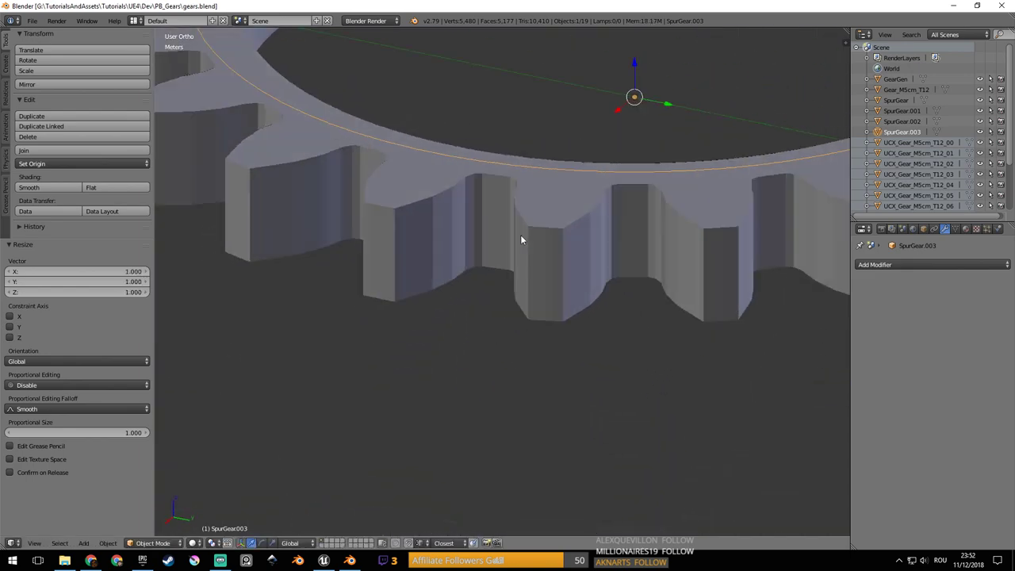
middle_click_drag(533, 234, 559, 188)
middle_click_drag(561, 189, 567, 191)
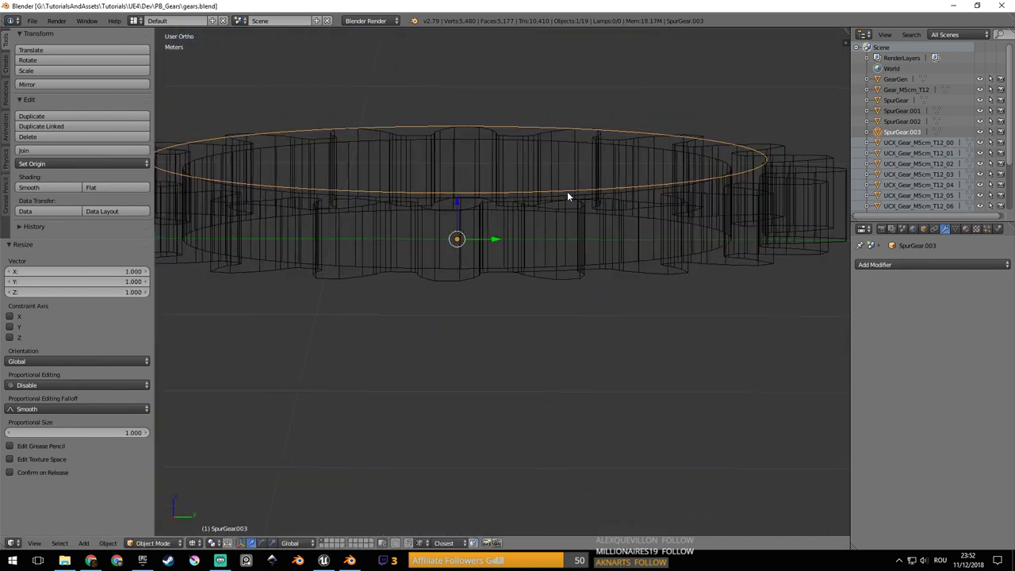
Return to solid shading and show the gear on layer 1 in a perspective view.
key("z")
key("6")
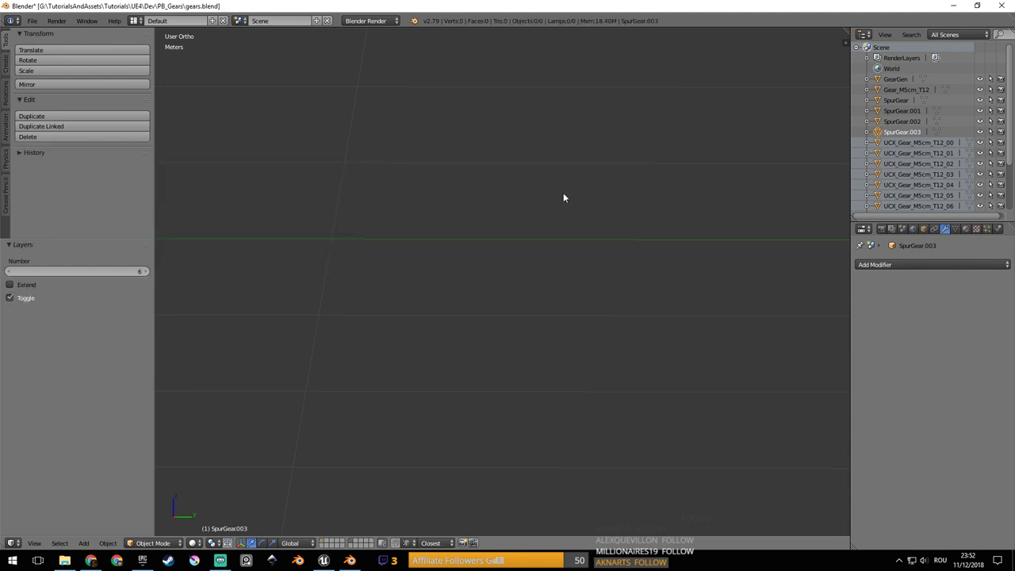
key("KP_5")
middle_click_drag(548, 199, 300, 227)
middle_click_drag(365, 311, 378, 339)
key("1")
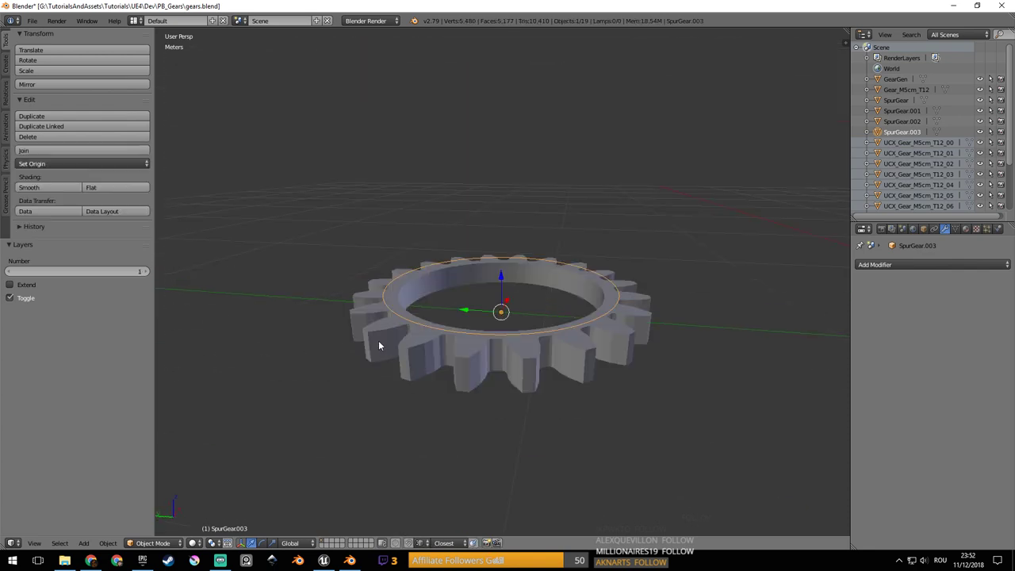
Adjust the ring outline's height along the Z axis against the gear's upper face.
scroll(392, 337, "up", 3)
middle_click_drag(344, 399, 474, 222)
middle_click_drag(500, 280, 523, 261)
key("g")
key("z")
left_click(477, 307)
Extrude the whole ring outline 10 cm downward along the global Z axis to form a side wall.
key("Tab")
key("a")
key("g")
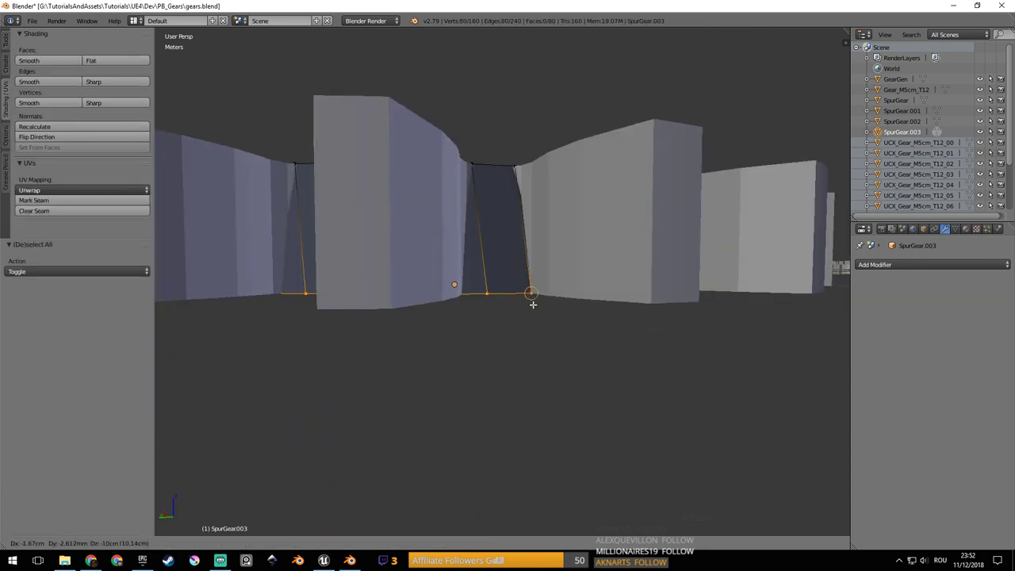
key("z")
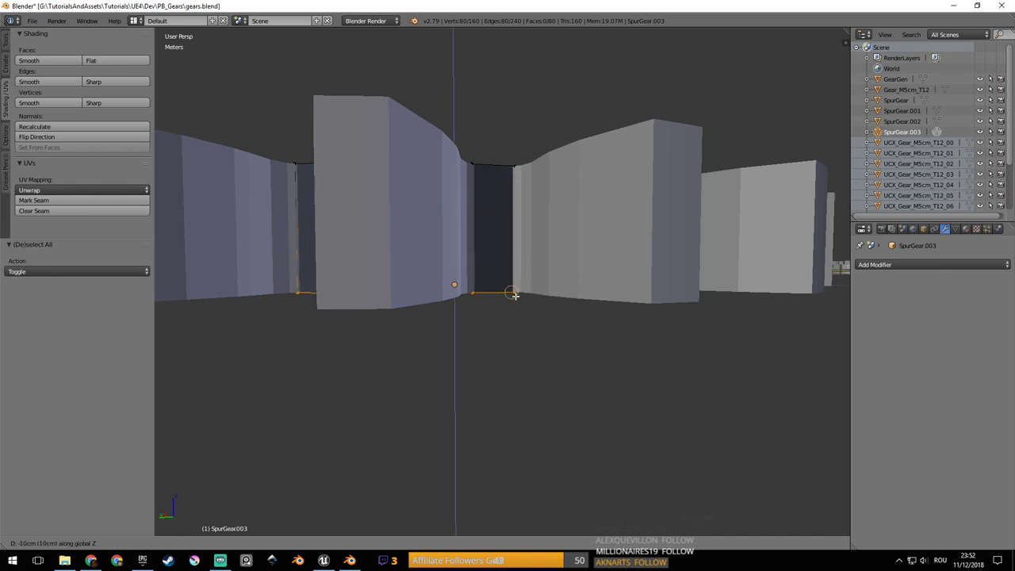
left_click(517, 296)
scroll(517, 280, "down", 2)
middle_click_drag(518, 280, 501, 345)
Select the entire extruded ring mesh and fill its open ends with faces to make a solid disc.
key("Tab")
key("a")
key("a")
key("Tab")
middle_click_drag(502, 342, 503, 331)
key("a")
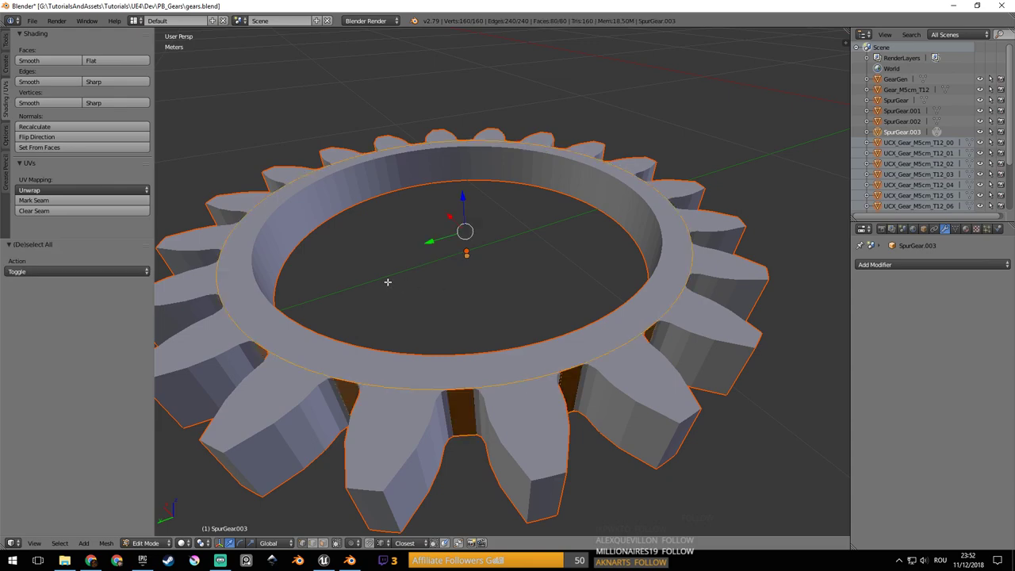
key("f")
mouse_move(387, 281)
middle_mouse_down()
mouse_move(411, 175)
mouse_move(428, 230)
mouse_move(464, 246)
mouse_move(415, 301)
mouse_move(371, 289)
middle_mouse_up()
key("z")
key("z")
middle_click_drag(317, 235, 392, 185)
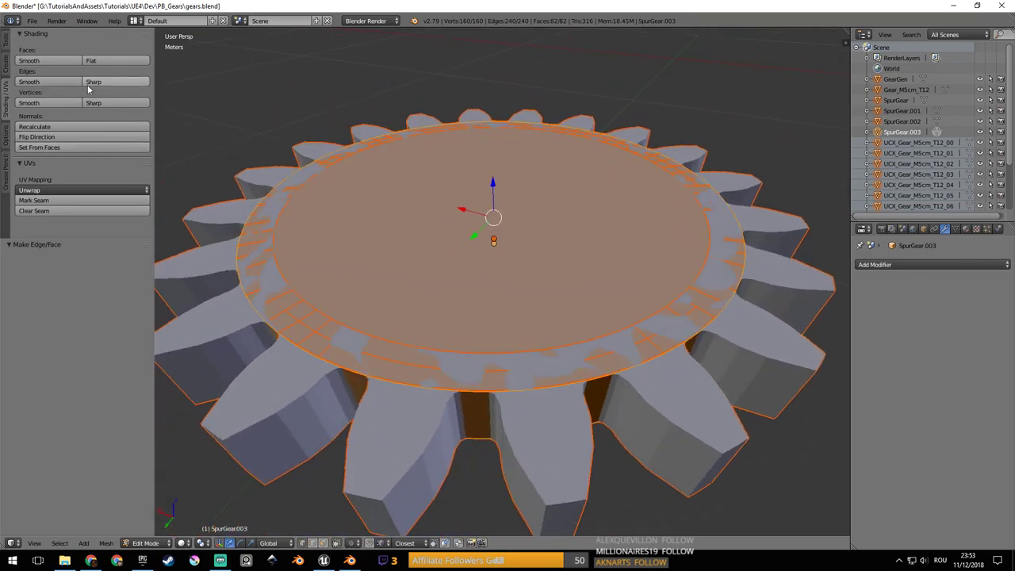
Recalculate the disc's normals, return to object mode and save the file.
left_click(38, 127)
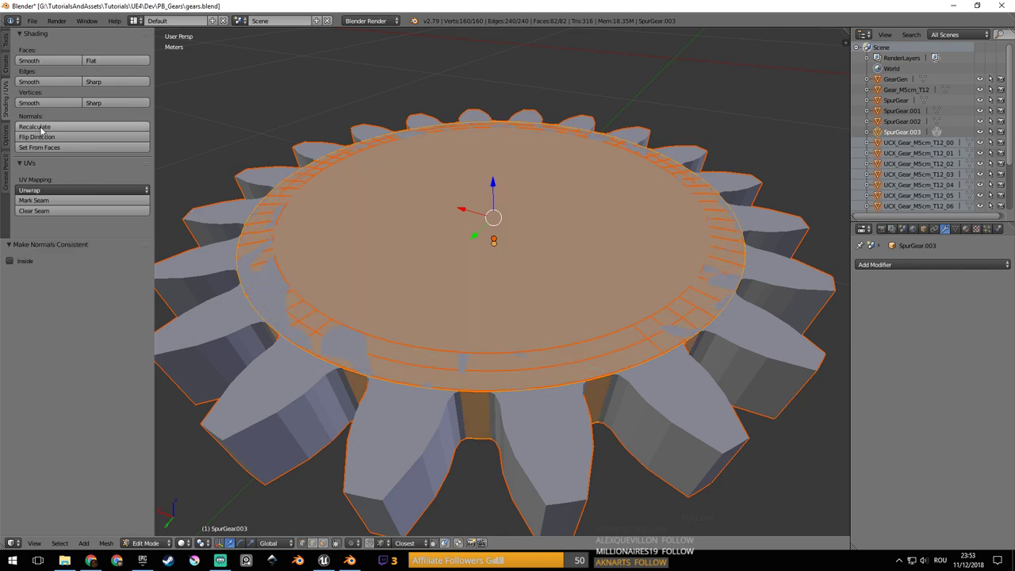
key("Tab")
middle_click_drag(489, 208, 680, 187)
key("ctrl+s")
Locate the large gear again, select the disc and examine its fit against the teeth.
scroll(485, 185, "down", 4)
scroll(510, 224, "down", 3)
scroll(572, 252, "down", 7)
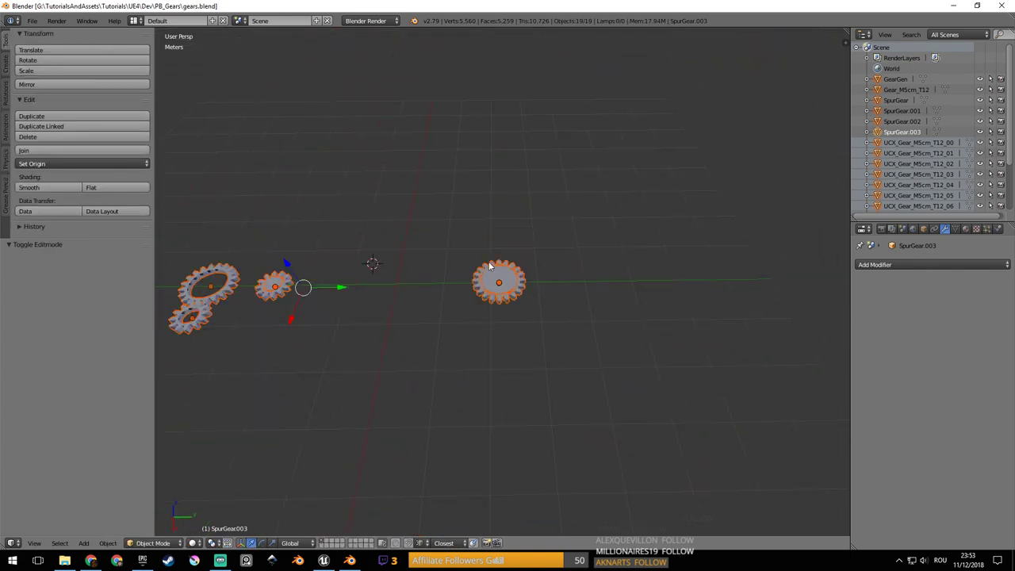
middle_click_drag(313, 279, 532, 257, "shift")
scroll(531, 262, "up", 5)
right_click(517, 246)
key("KP_Decimal")
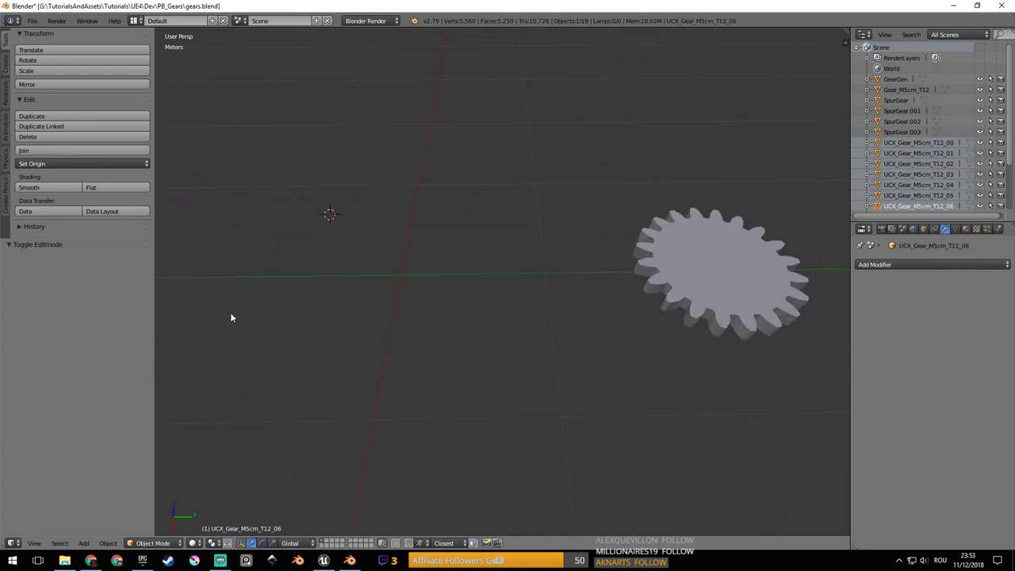
middle_click_drag(641, 296, 533, 278, "shift")
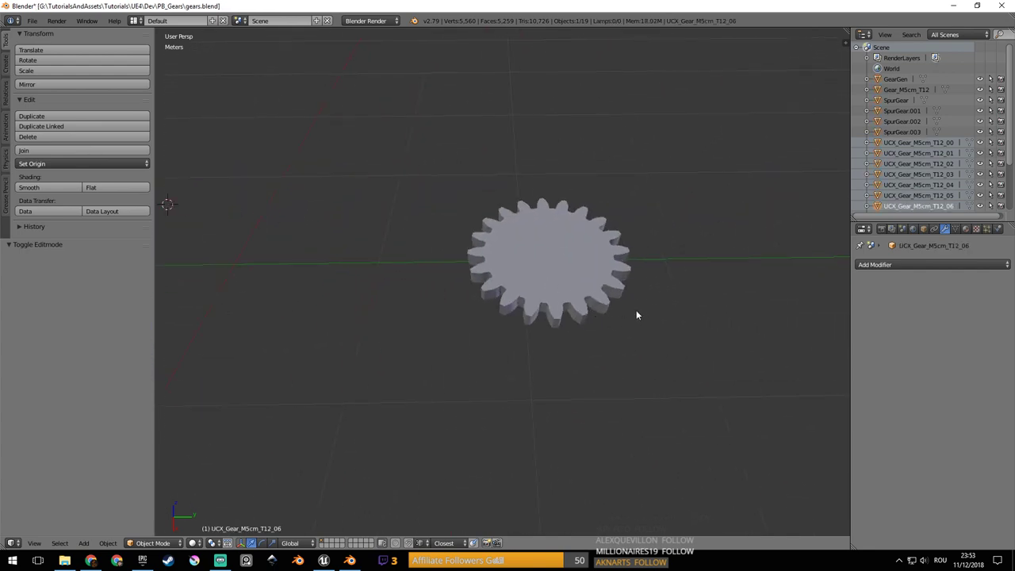
middle_click_drag(585, 326, 533, 297, "shift")
scroll(535, 294, "up", 5)
middle_click_drag(536, 245, 488, 291, "shift")
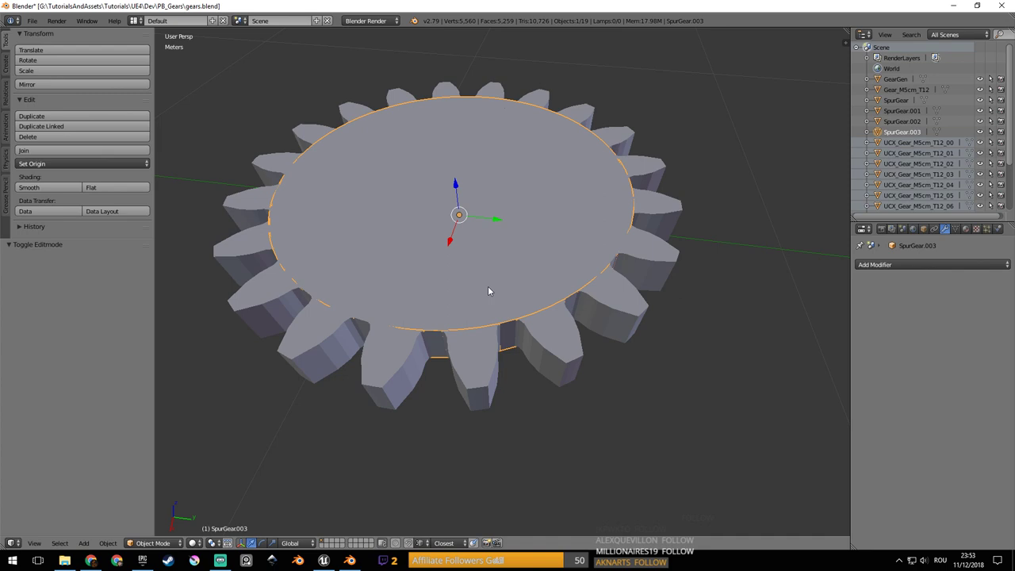
middle_click_drag(487, 294, 458, 292)
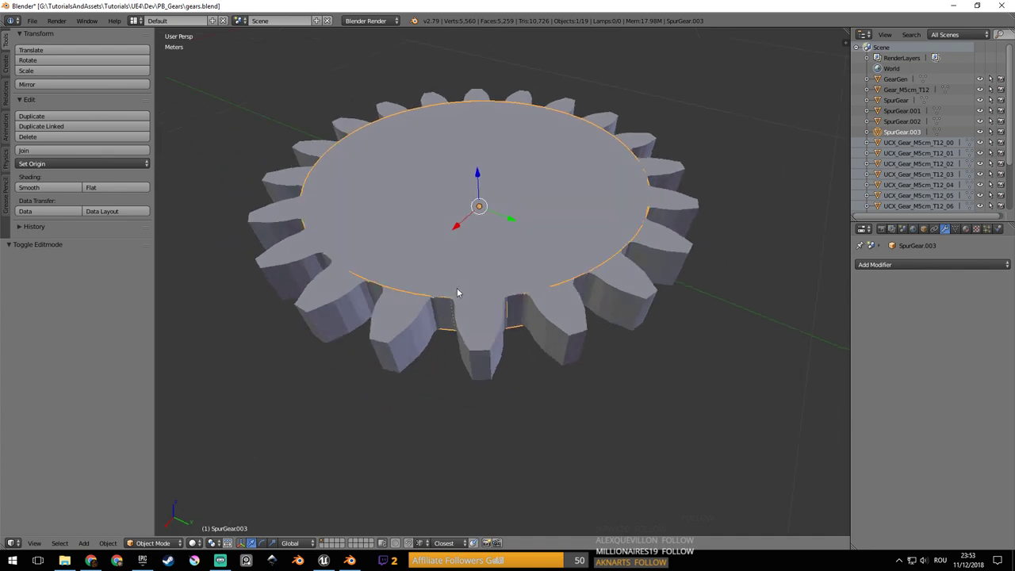
scroll(461, 289, "up", 4)
scroll(534, 296, "down", 6)
scroll(544, 308, "up", 5)
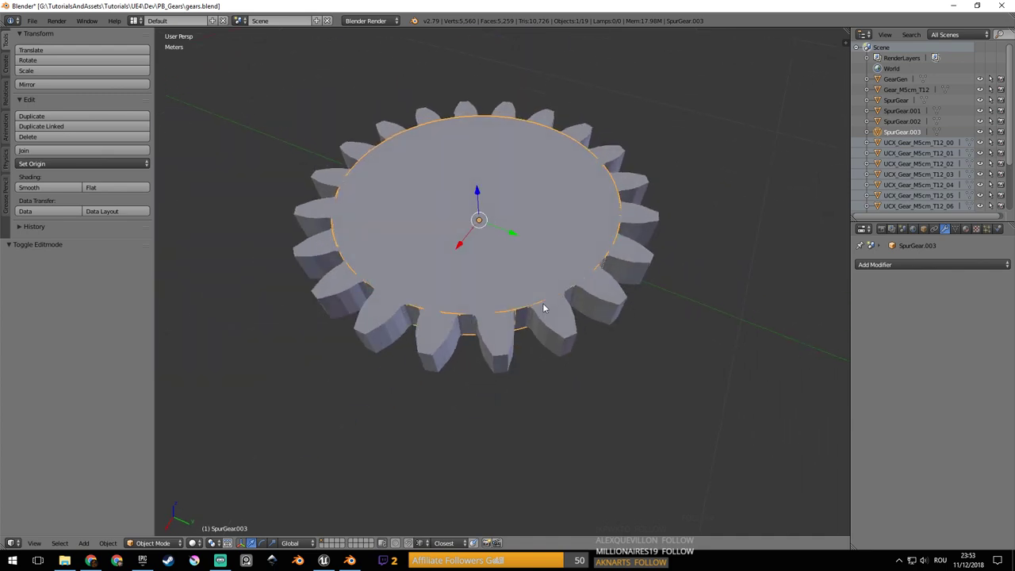
scroll(544, 303, "down", 4)
mouse_move(543, 303)
middle_mouse_down("shift")
mouse_move(493, 295)
mouse_move(530, 314)
middle_mouse_up("shift")
Select the gear and the separated tooth in turn and examine where the tooth meets the disc.
right_click(510, 298)
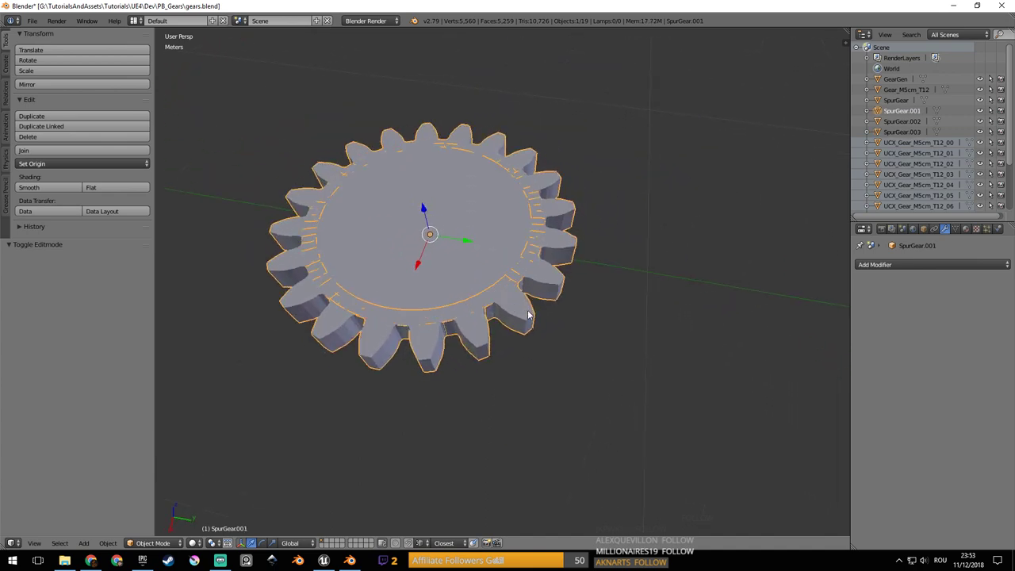
right_click(463, 339)
right_click(467, 342)
right_click(443, 351)
right_click(446, 352)
middle_click_drag(446, 352, 499, 296)
scroll(499, 296, "up", 5)
scroll(563, 320, "down", 6)
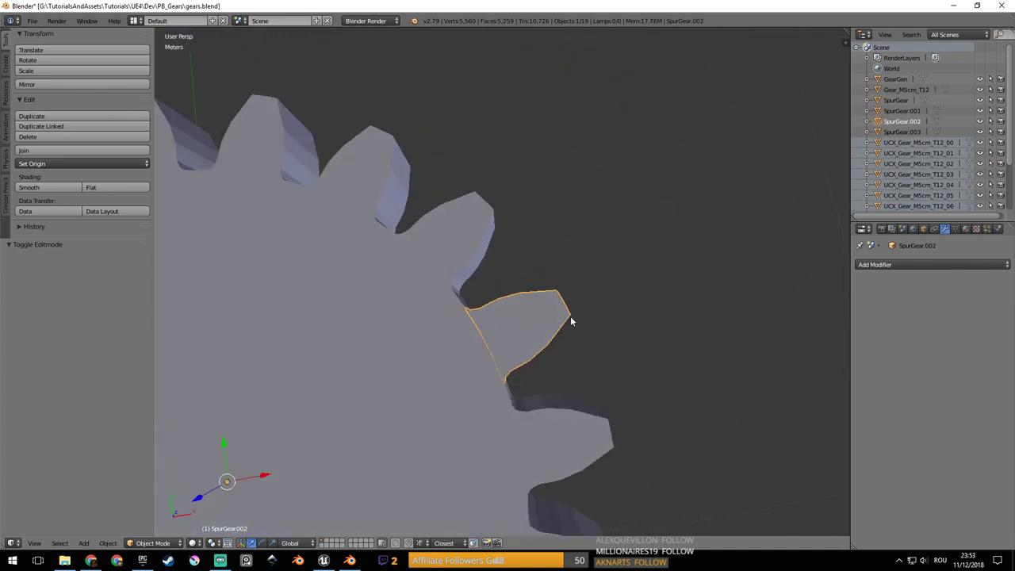
middle_click_drag(581, 321, 547, 295)
scroll(580, 333, "up", 3)
middle_click_drag(480, 283, 492, 284)
Open the gear's mesh for editing and examine the edges around the tooth roots.
right_click(546, 288)
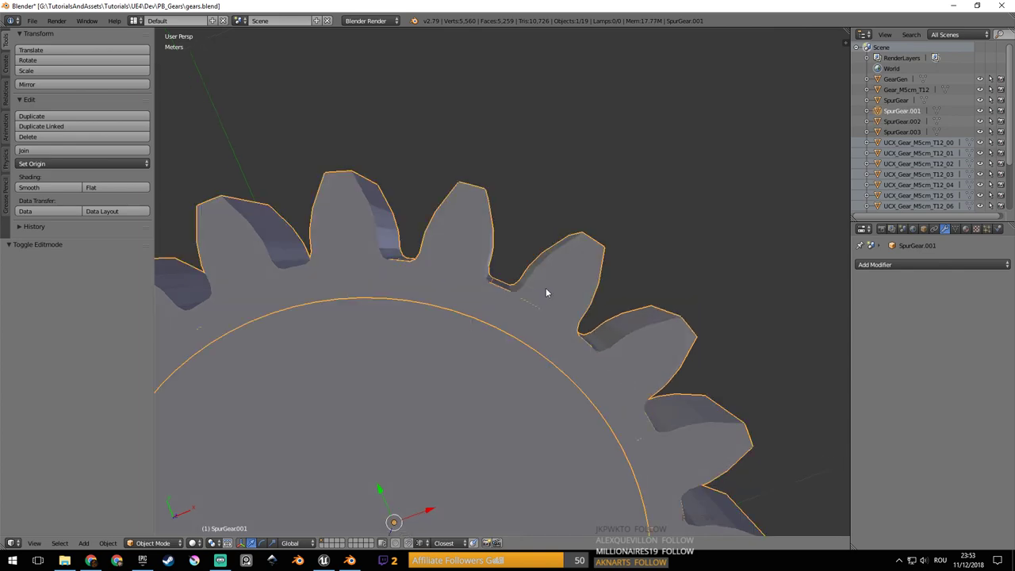
key("Tab")
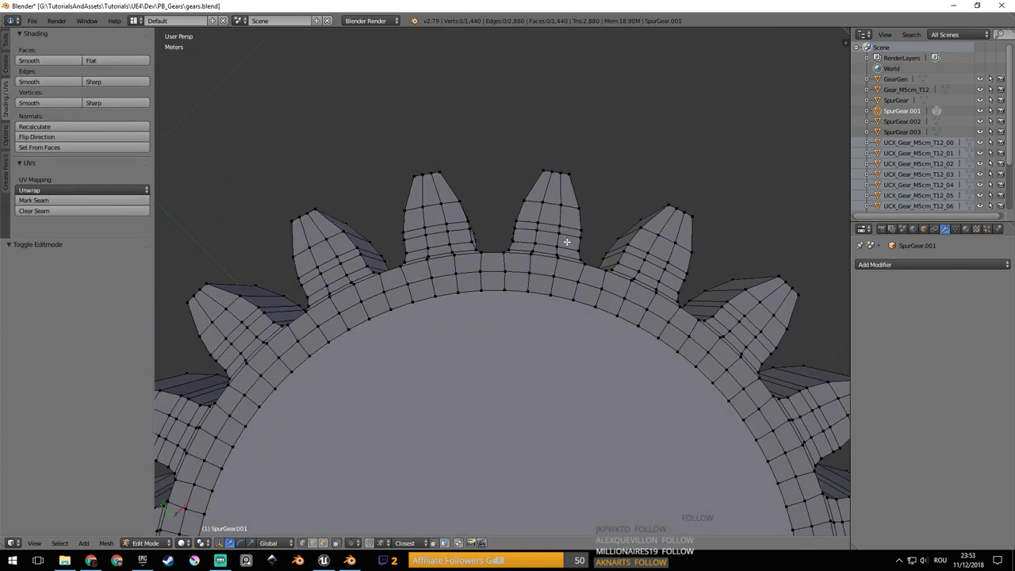
scroll(567, 242, "up", 5)
scroll(567, 242, "down", 3)
middle_click_drag(568, 242, 469, 361)
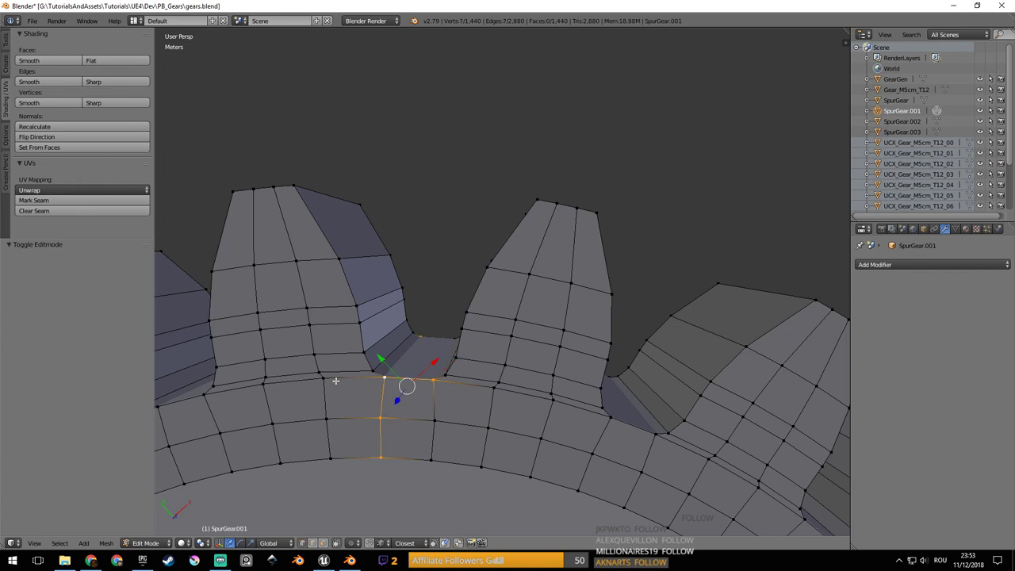
middle_click_drag(424, 366, 465, 233)
scroll(457, 217, "up", 1)
scroll(468, 208, "down", 2)
Select all of the gear's mesh and run Remove Doubles on it.
key("a")
key("a")
key("space")
type("Separatremove dou")
key("Return")
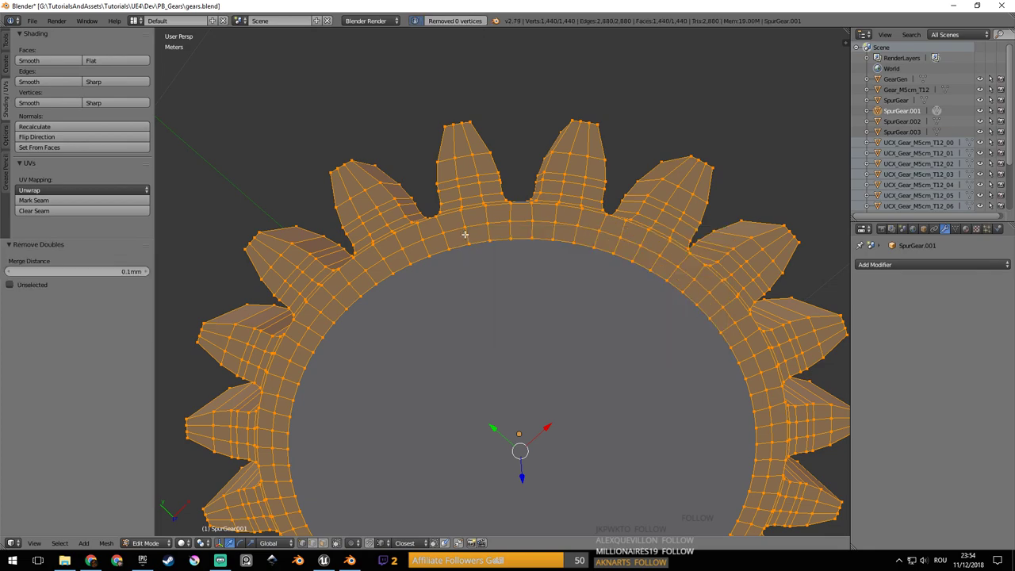
Examine the corner vertex at a tooth root up close and leave mesh editing.
middle_click_drag(458, 135, 681, 328)
middle_click_drag(745, 363, 645, 281)
scroll(645, 281, "up", 2)
scroll(623, 283, "up", 2)
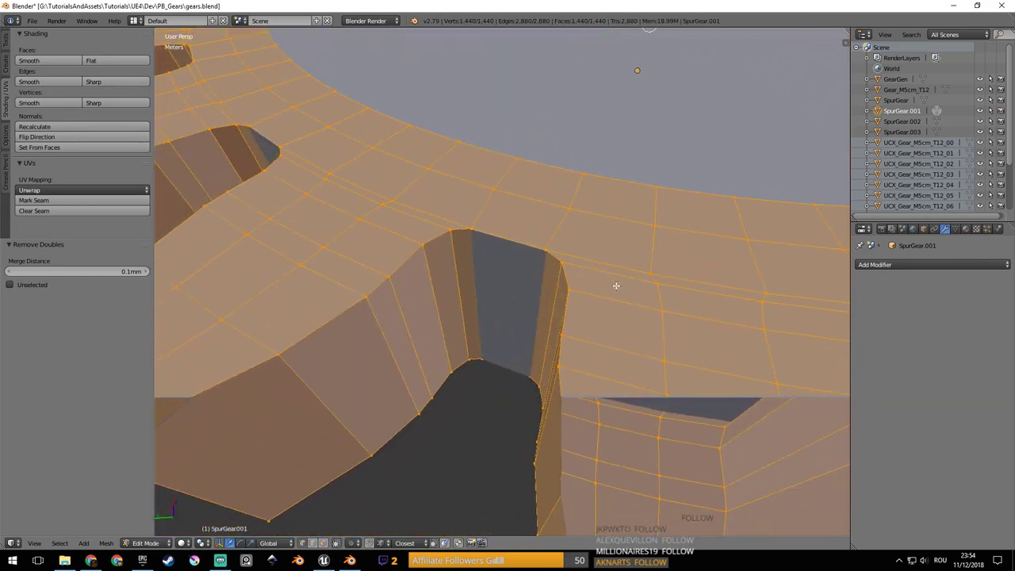
right_click(563, 267)
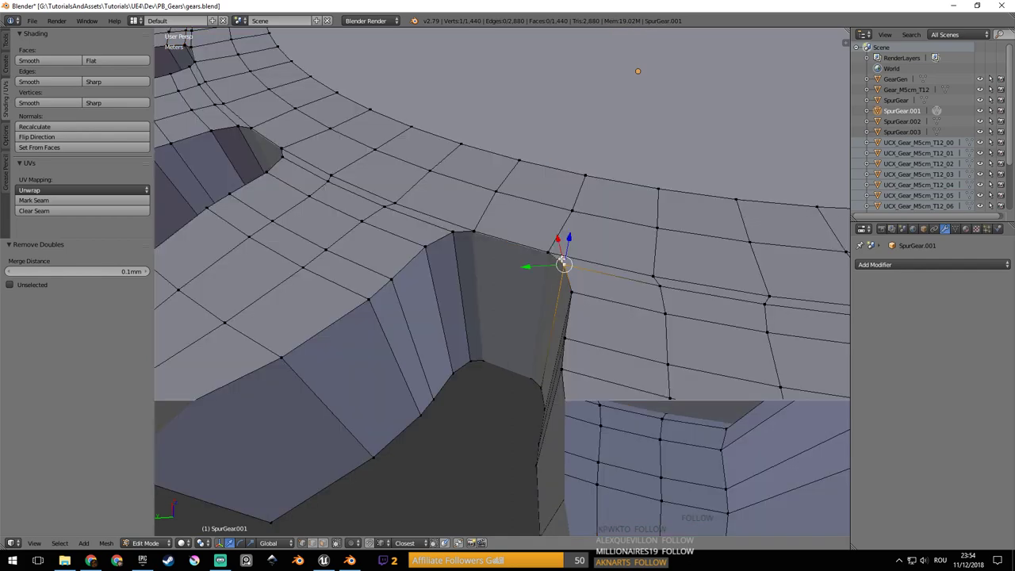
mouse_move(549, 251)
middle_mouse_down()
mouse_move(579, 222)
mouse_move(603, 242)
mouse_move(582, 231)
mouse_move(591, 177)
mouse_move(563, 297)
mouse_move(630, 163)
mouse_move(580, 224)
mouse_move(583, 193)
mouse_move(571, 199)
mouse_move(608, 277)
mouse_move(648, 233)
mouse_move(598, 278)
mouse_move(723, 188)
mouse_move(755, 193)
mouse_move(707, 227)
mouse_move(557, 239)
middle_mouse_up()
key("Tab")
Select the disc covering the gear's centre and hide it.
right_click(523, 248)
scroll(523, 248, "down", 3)
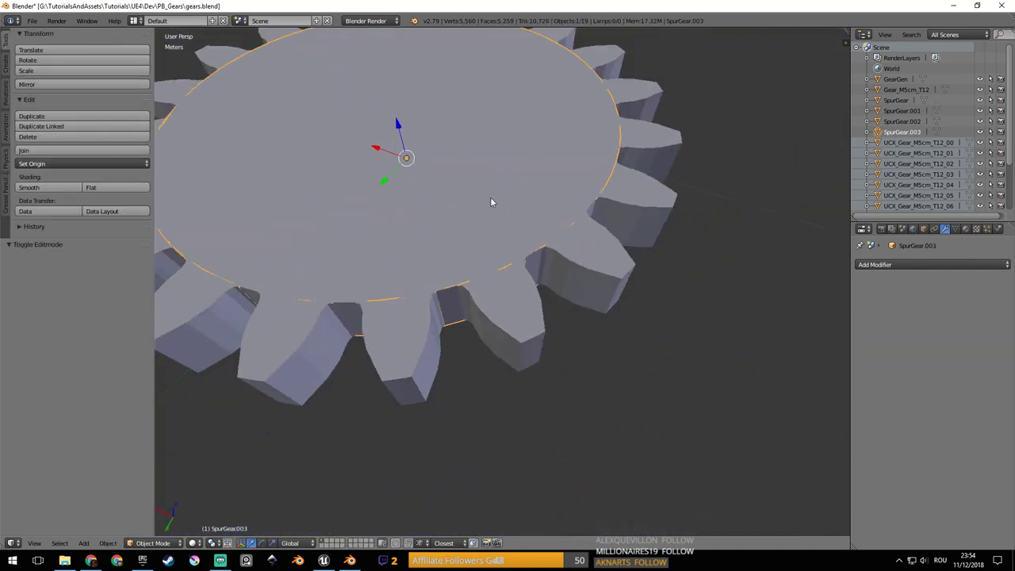
key("g")
right_click(510, 238)
key("h")
Open the gear's mesh for editing and select the edge loop running along the middle of its rim.
scroll(539, 232, "up", 2)
right_click(549, 231)
key("Tab")
middle_click_drag(619, 258, 510, 253)
scroll(510, 254, "up", 3)
scroll(522, 270, "up", 2)
scroll(524, 269, "down", 1)
middle_click_drag(573, 231, 469, 294)
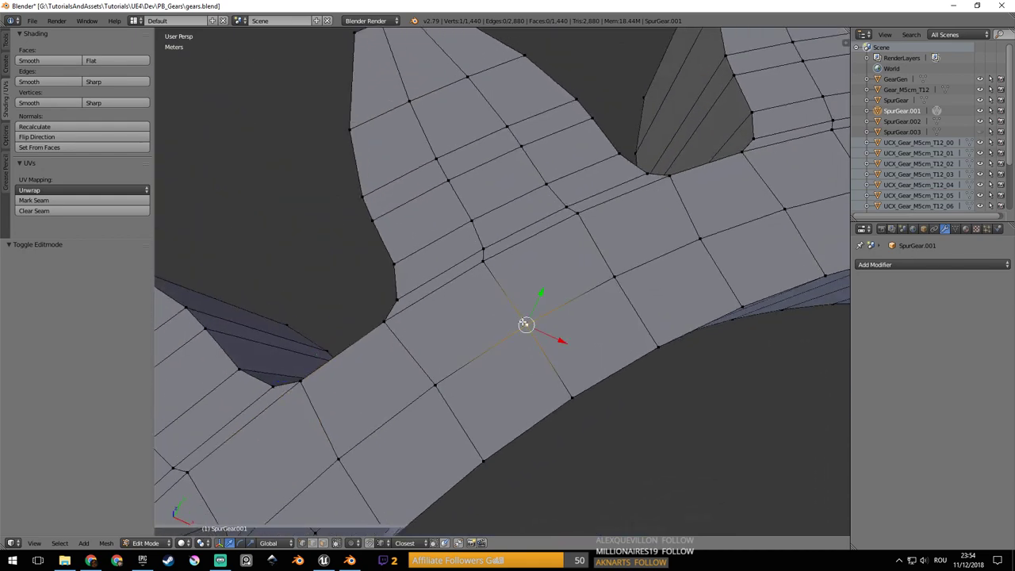
scroll(520, 319, "down", 2)
right_click(562, 280, "alt")
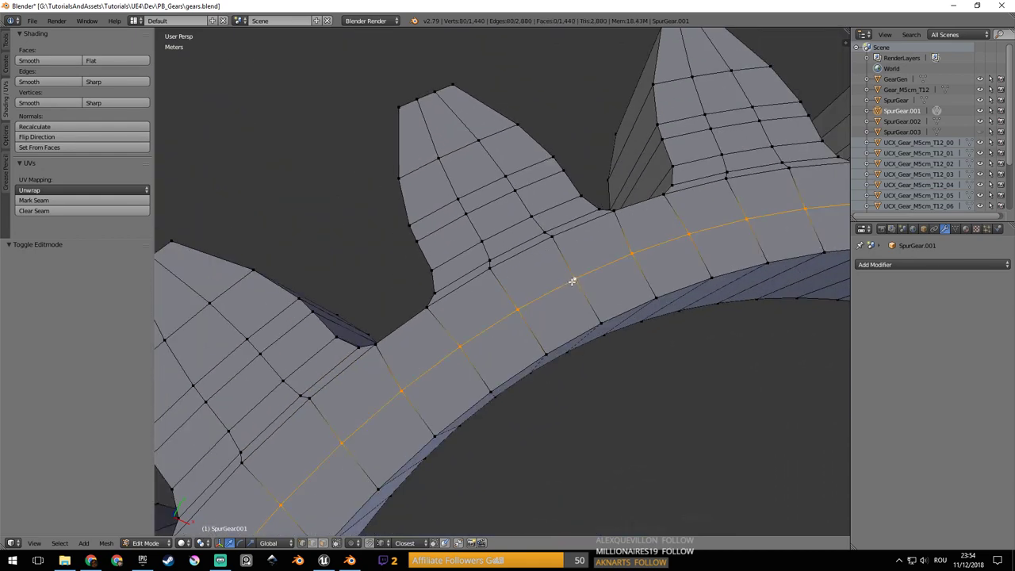
key("space")
type("gro")
key("BackSpace")
key("BackSpace")
key("BackSpace")
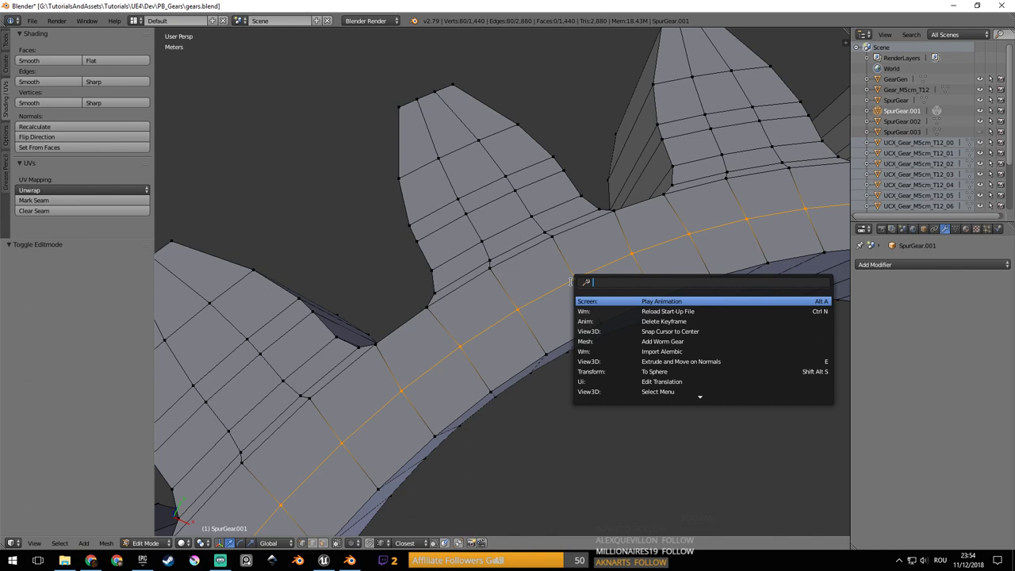
scroll(451, 339, "down", 1)
key("Escape")
Switch to face selection and try selecting the row of outer rim faces between neighbouring tooth gaps.
middle_click_drag(452, 338, 510, 301, "shift")
left_click(322, 544)
right_click(415, 364)
right_click(499, 306, "alt+shift")
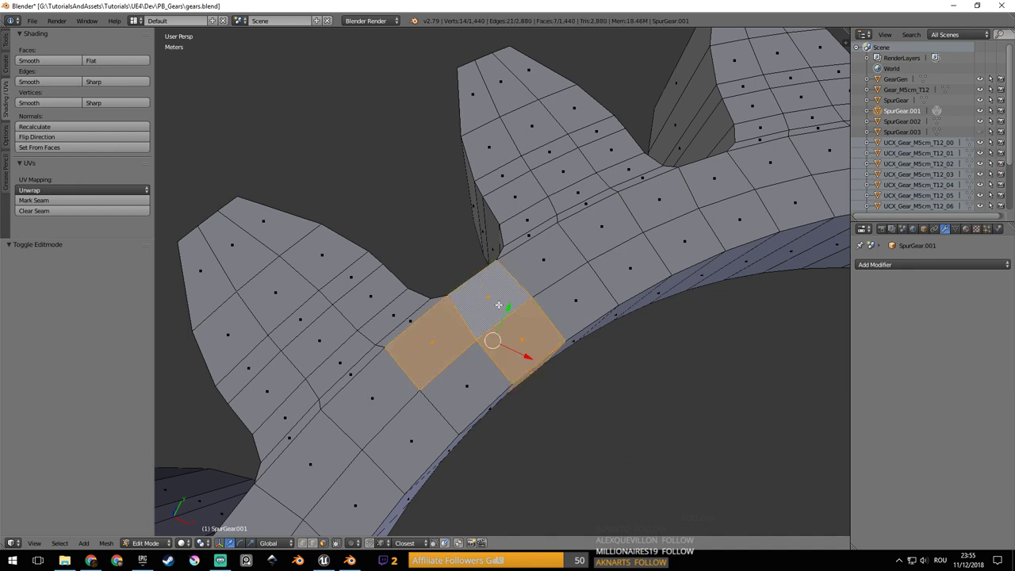
right_click(534, 283, "alt+shift")
middle_click_drag(551, 283, 545, 295)
right_click(446, 349)
right_click(499, 307, "shift")
right_click(554, 270, "shift")
right_click(607, 236, "shift")
right_click(664, 208, "shift")
right_click(731, 176, "shift")
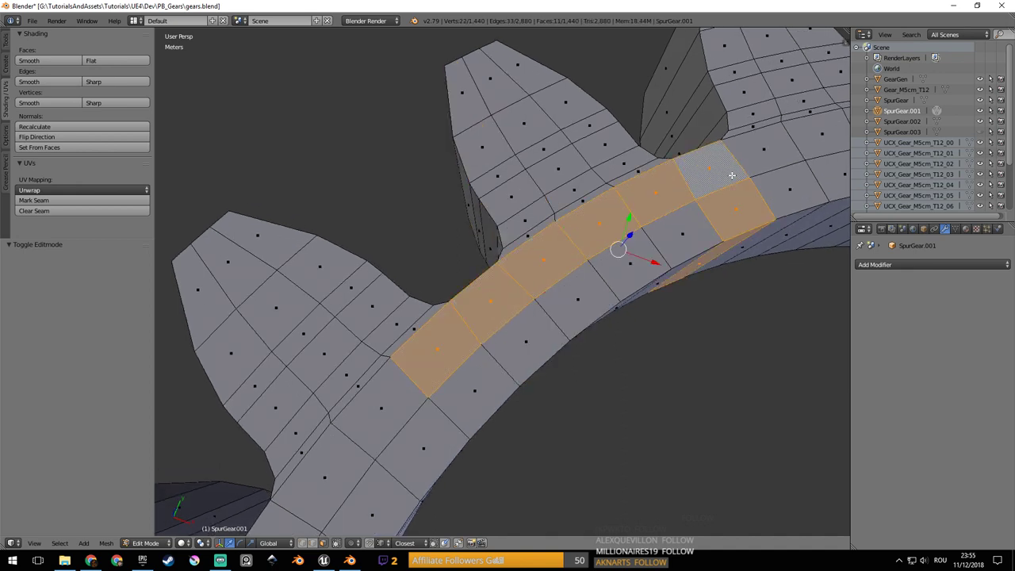
right_click(732, 176)
Examine the face layout where the gear's teeth join the rim.
scroll(698, 226, "down", 5)
scroll(698, 226, "down", 3)
scroll(655, 330, "up", 10)
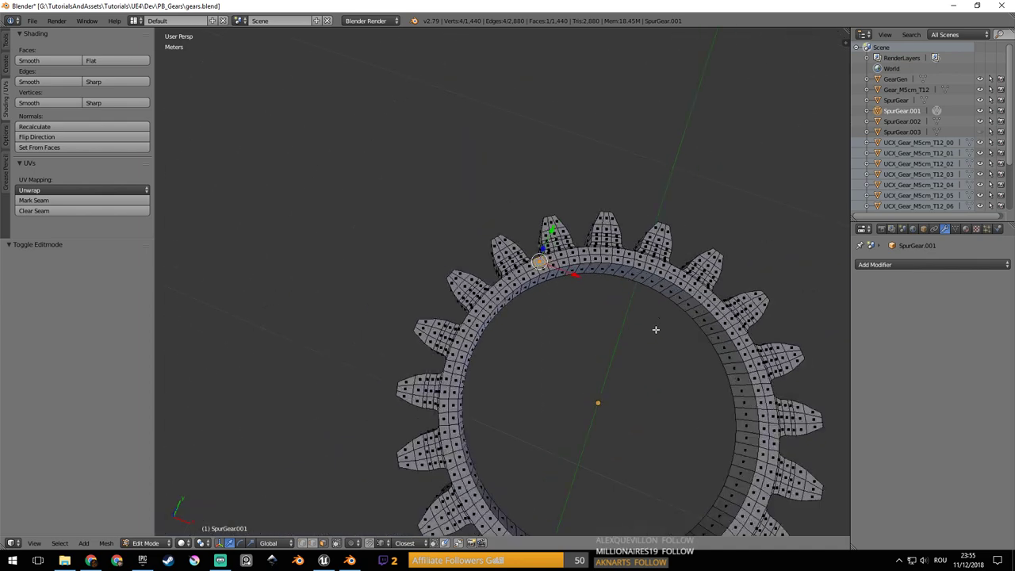
scroll(648, 340, "down", 3)
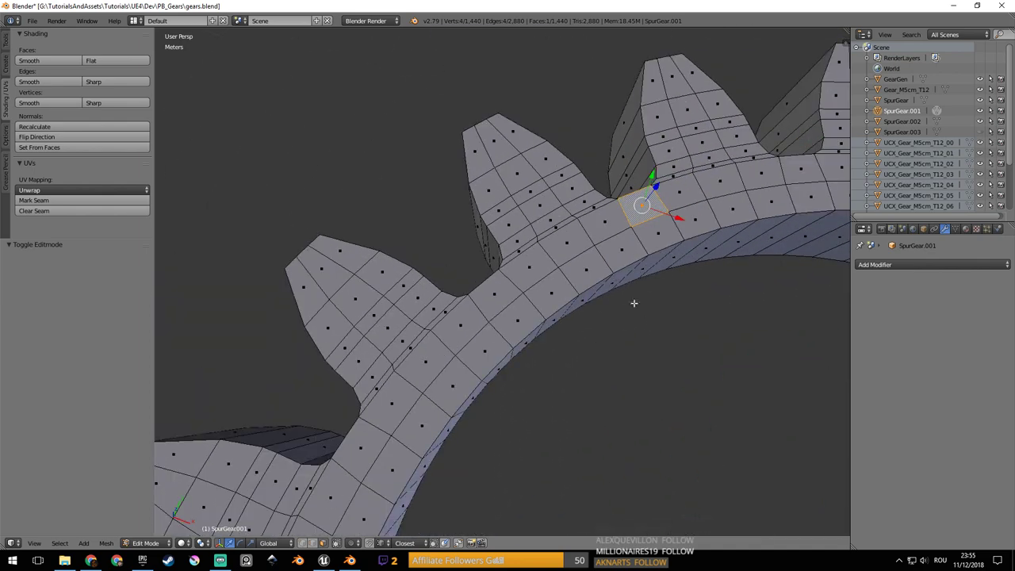
scroll(614, 295, "down", 2)
middle_click_drag(621, 297, 463, 278)
scroll(462, 278, "up", 3)
middle_click_drag(420, 243, 574, 342, "shift")
scroll(542, 309, "down", 2)
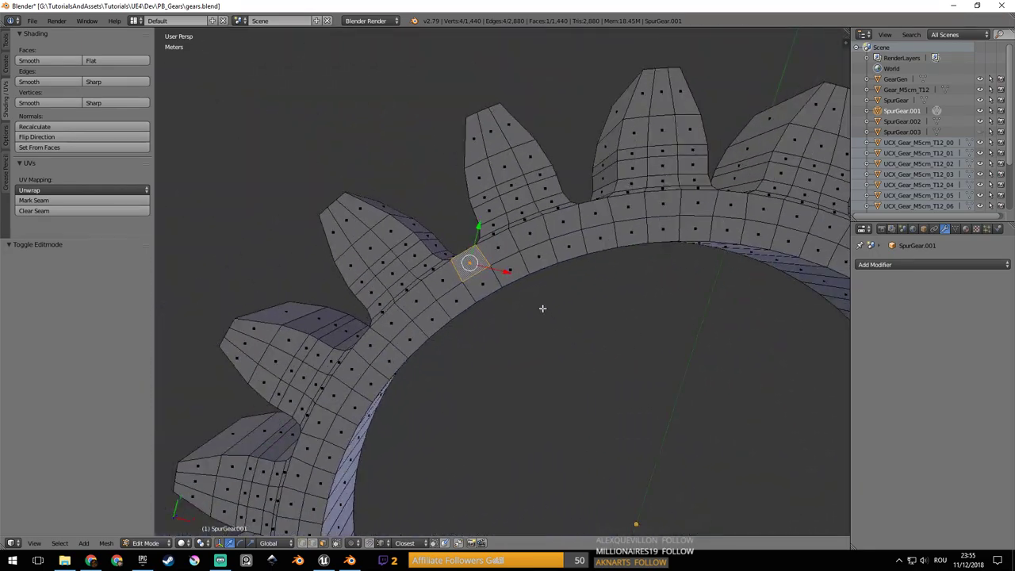
middle_click_drag(536, 227, 456, 343)
scroll(572, 217, "down", 3)
scroll(581, 249, "up", 3)
scroll(453, 342, "up", 4)
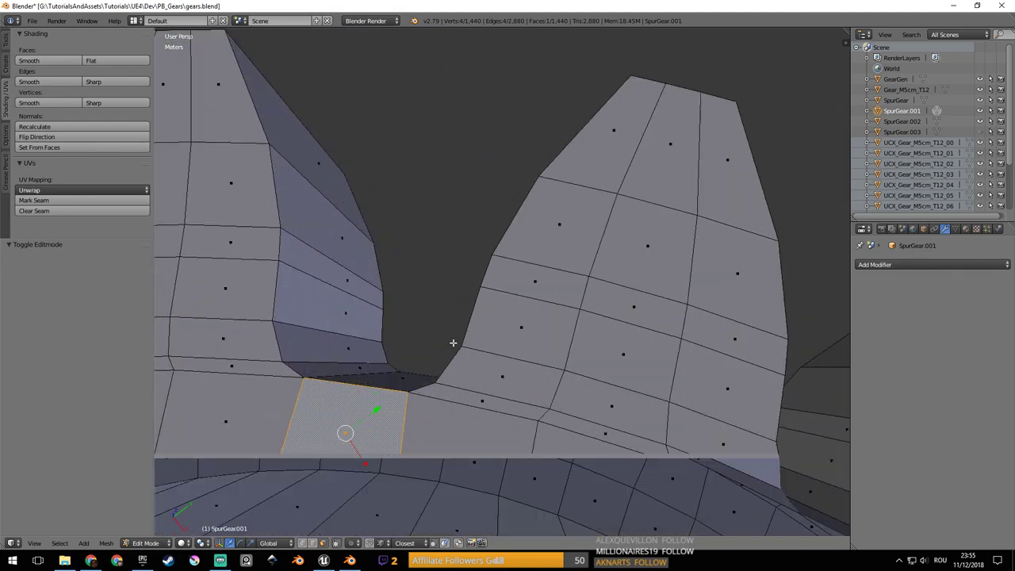
scroll(453, 342, "down", 3)
scroll(464, 346, "down", 3)
middle_click_drag(474, 349, 500, 364)
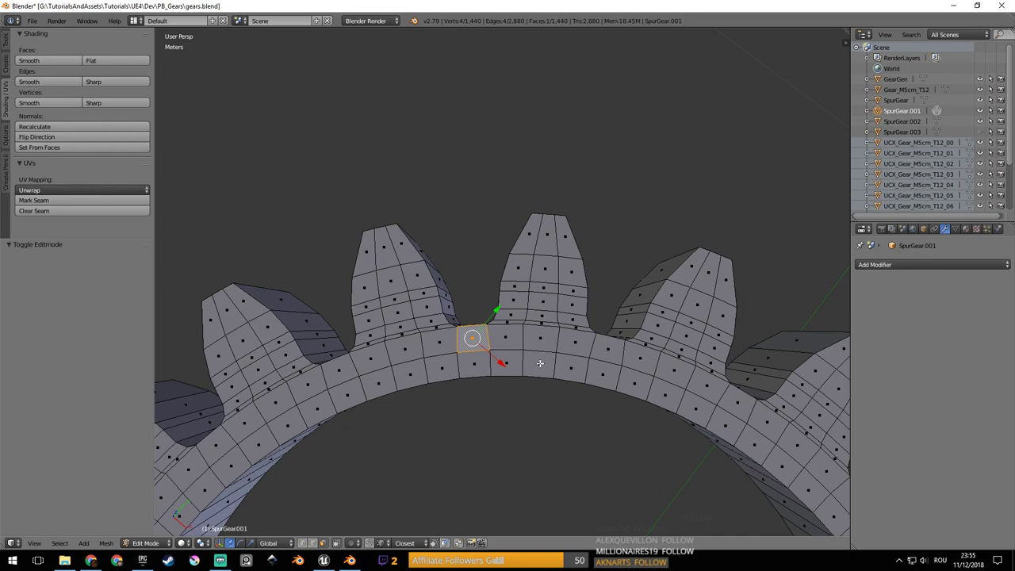
scroll(540, 363, "up", 3)
scroll(528, 349, "up", 2)
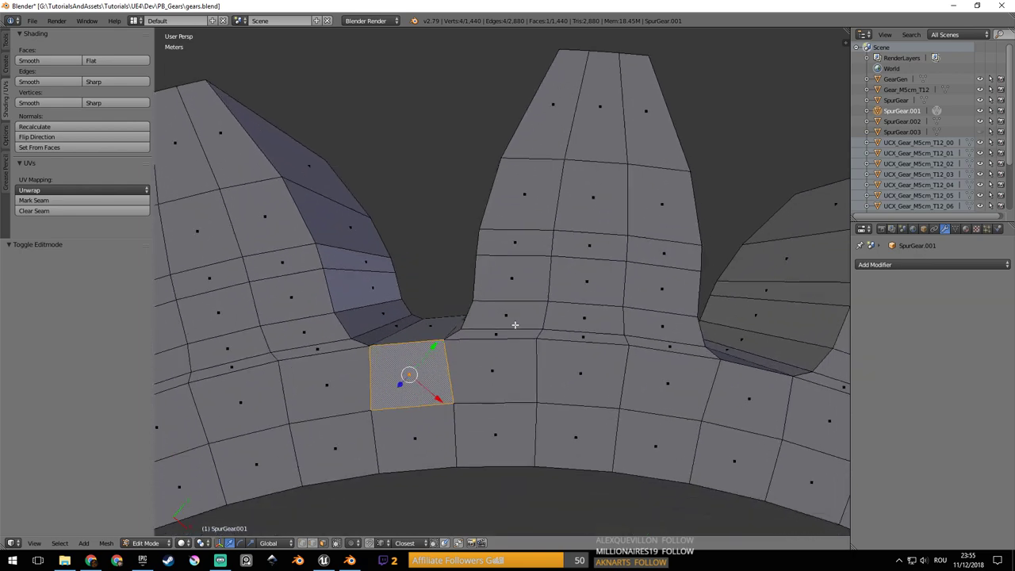
scroll(515, 326, "down", 2)
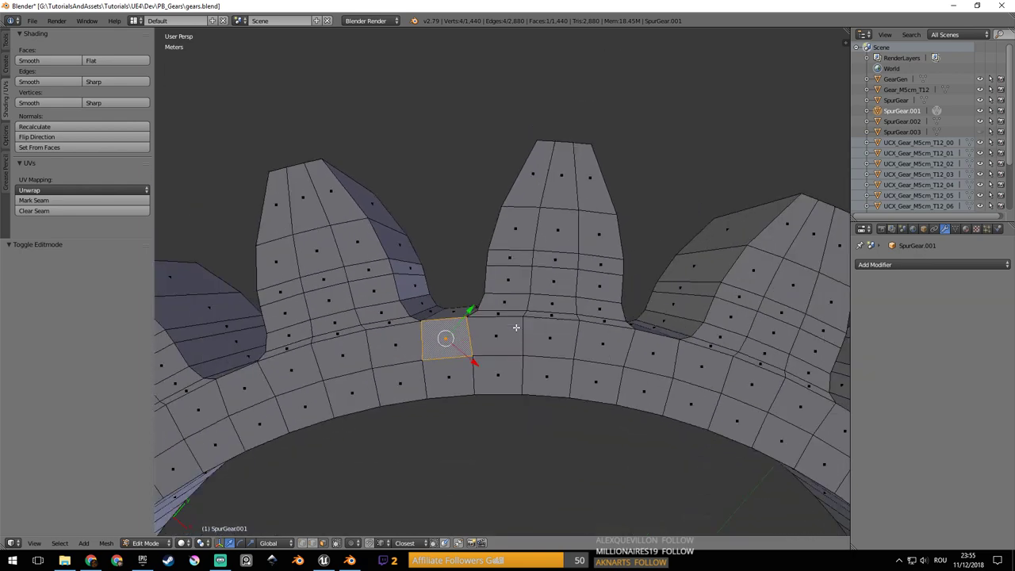
Return to object mode and select all visible objects.
key("Tab")
scroll(571, 309, "down", 3)
scroll(536, 283, "down", 5)
key("a")
key("a")
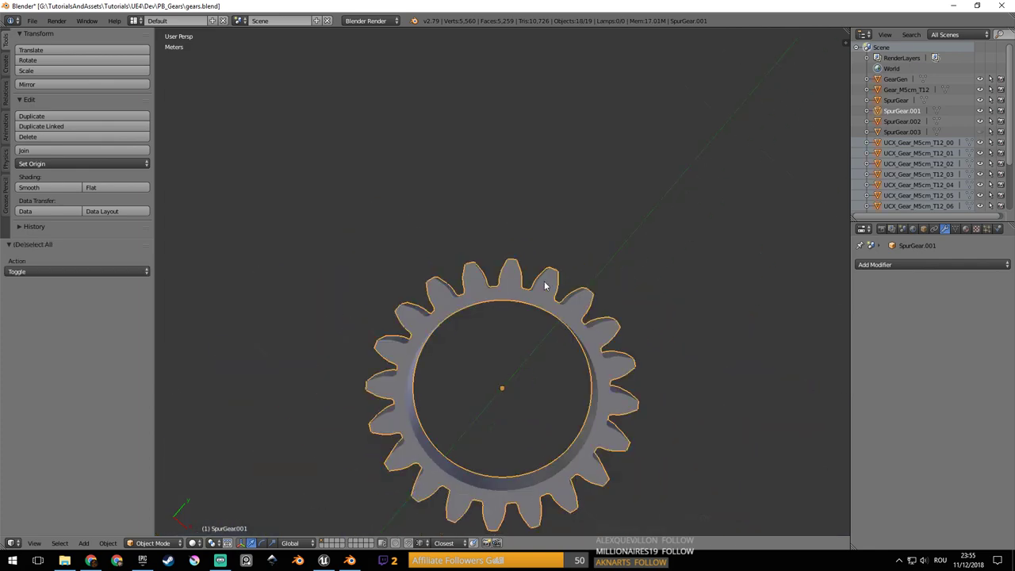
middle_click_drag(545, 286, 531, 240, "shift")
middle_click_drag(635, 331, 591, 377)
scroll(483, 290, "up", 4)
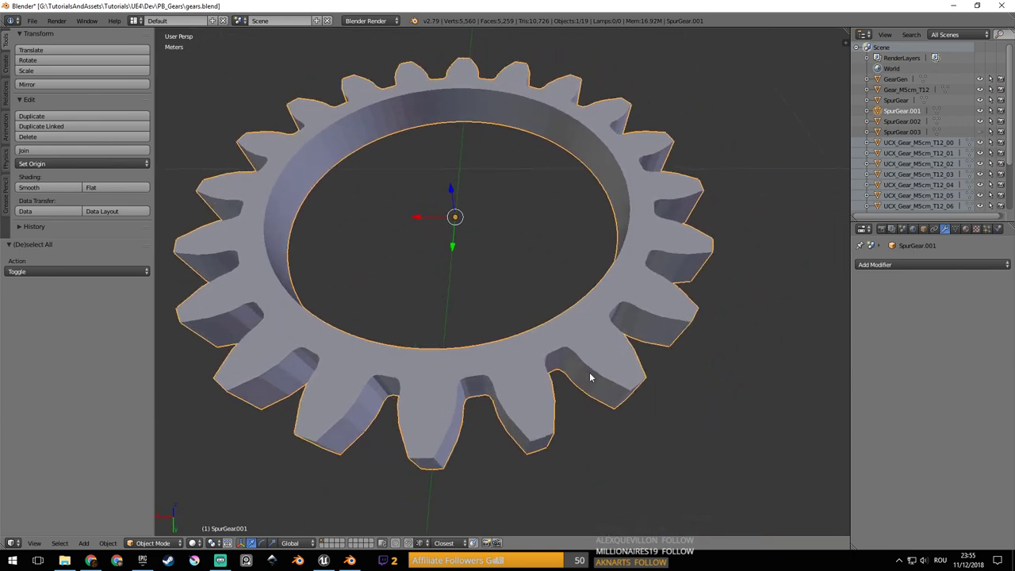
middle_click_drag(290, 362, 458, 350)
scroll(379, 358, "down", 3)
key("g")
right_click(509, 426)
Select the separated gear tooth and duplicate it in place.
right_click(482, 421)
middle_click_drag(481, 422, 548, 441)
middle_click_drag(456, 367, 526, 392)
scroll(526, 391, "up", 5)
middle_click_drag(548, 344, 548, 288)
scroll(540, 306, "down", 4)
key("shift+d")
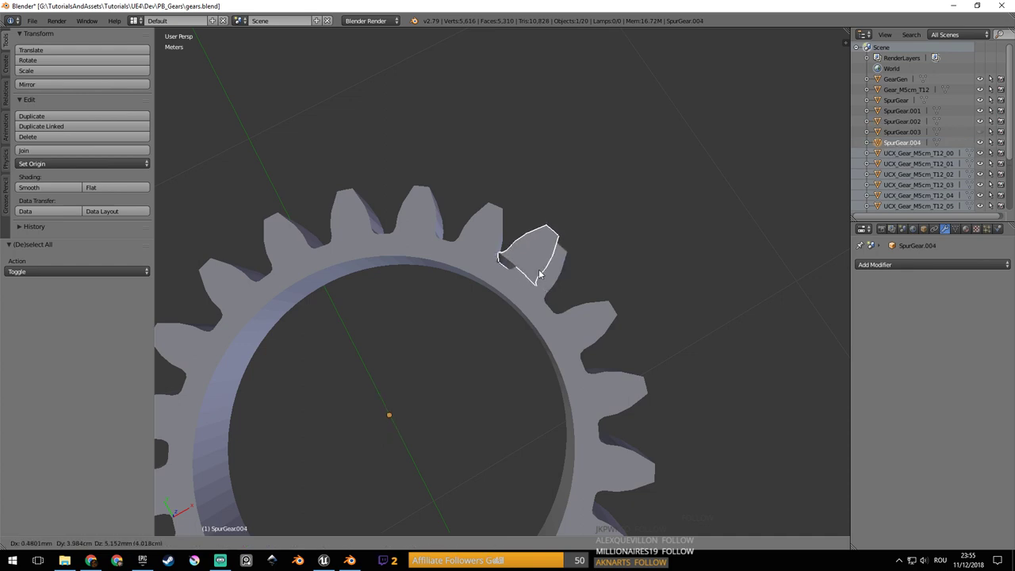
right_click(460, 261)
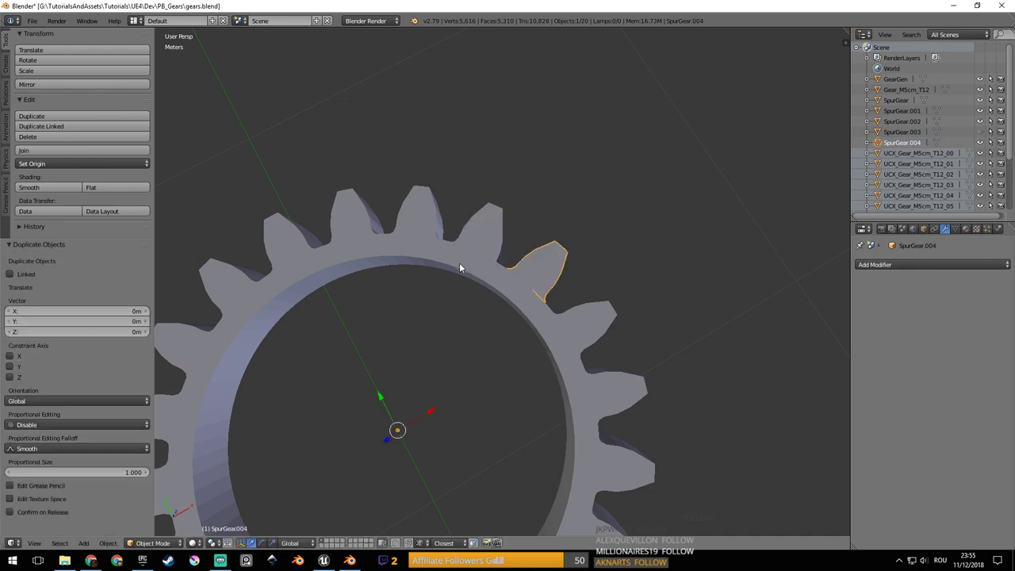
Rotate the duplicated tooth about global Z by 18° so it overlaps the neighbouring tooth.
scroll(515, 314, "up", 3)
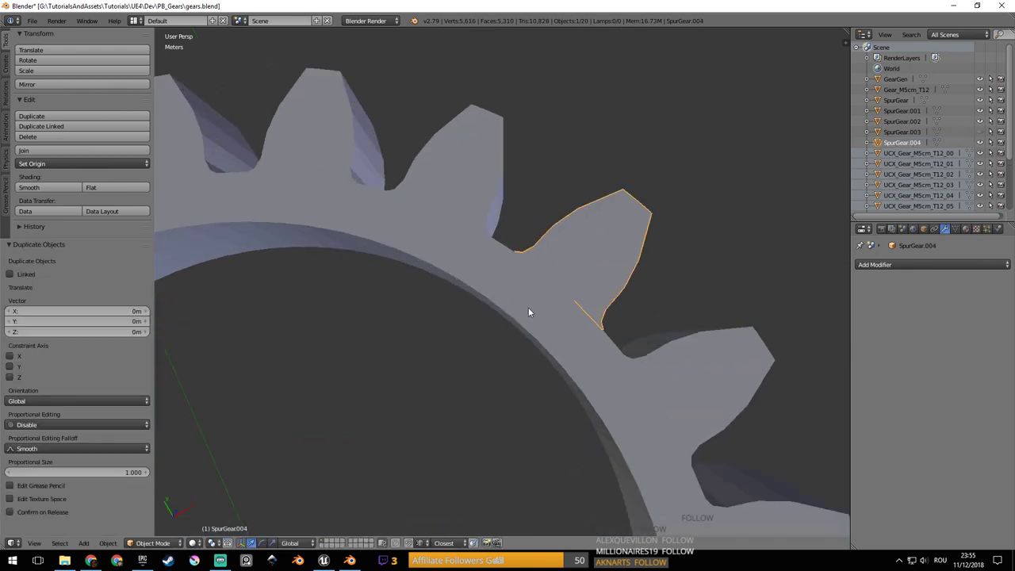
key("r")
key("z")
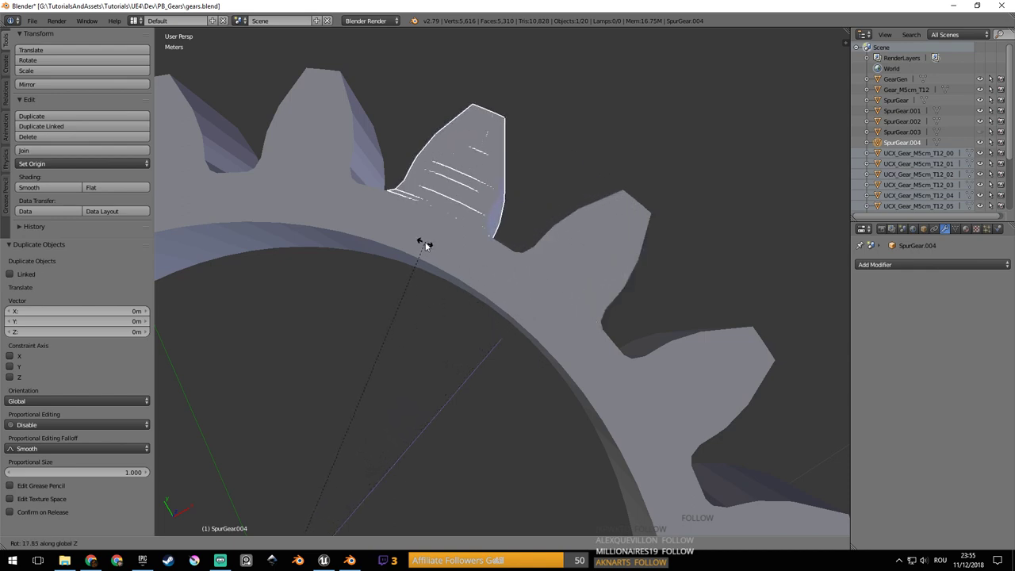
mouse_move(426, 245)
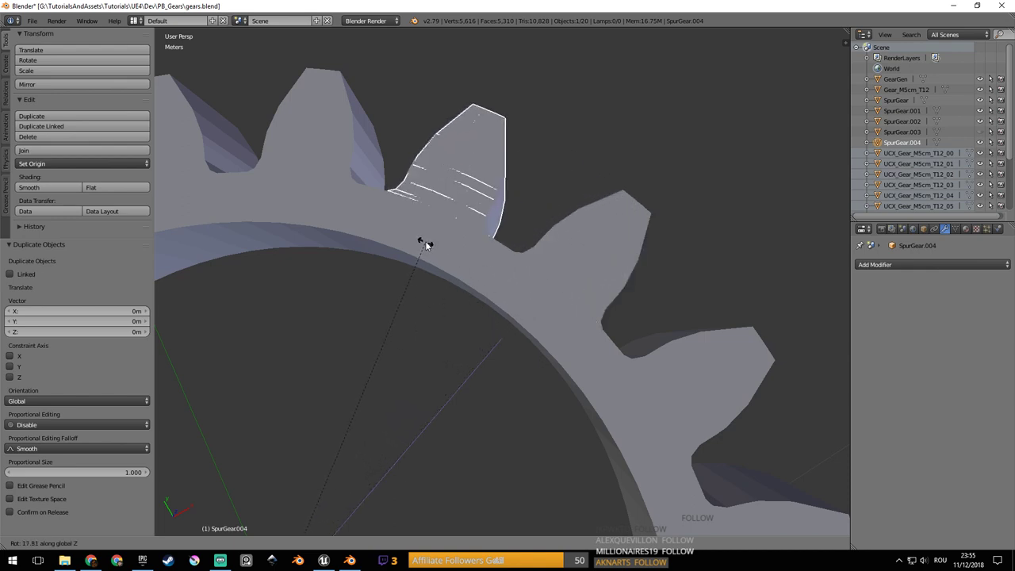
left_click(424, 243)
mouse_move(425, 243)
middle_mouse_down()
mouse_move(514, 254)
mouse_move(422, 277)
mouse_move(519, 268)
mouse_move(503, 281)
mouse_move(508, 292)
middle_mouse_up()
scroll(421, 277, "up", 4)
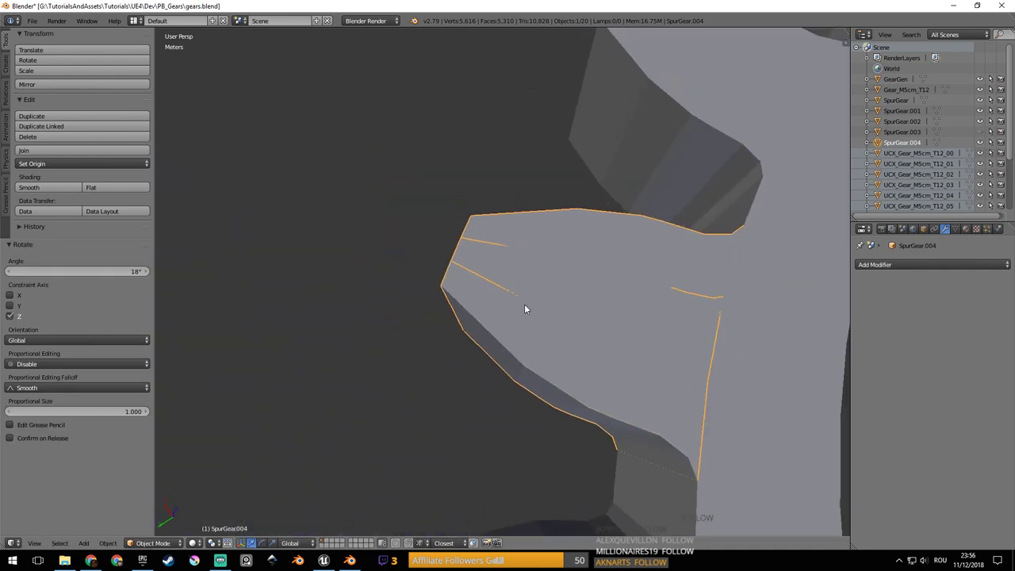
Fine-tune the duplicated tooth's Z rotation with small corrections of -0.0899° and 0.0775° against the neighbouring tooth.
key("r")
key("z")
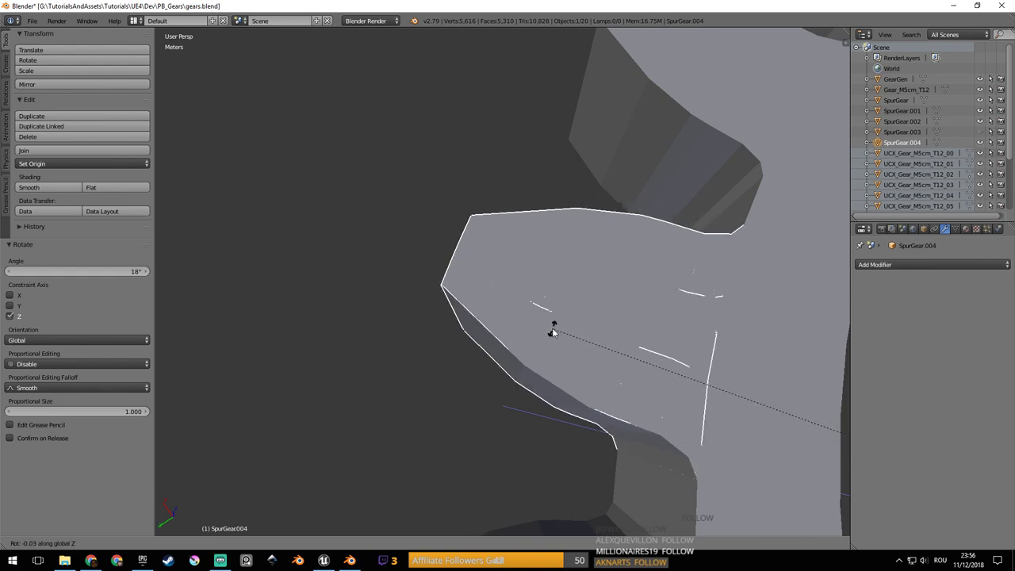
left_click(554, 333)
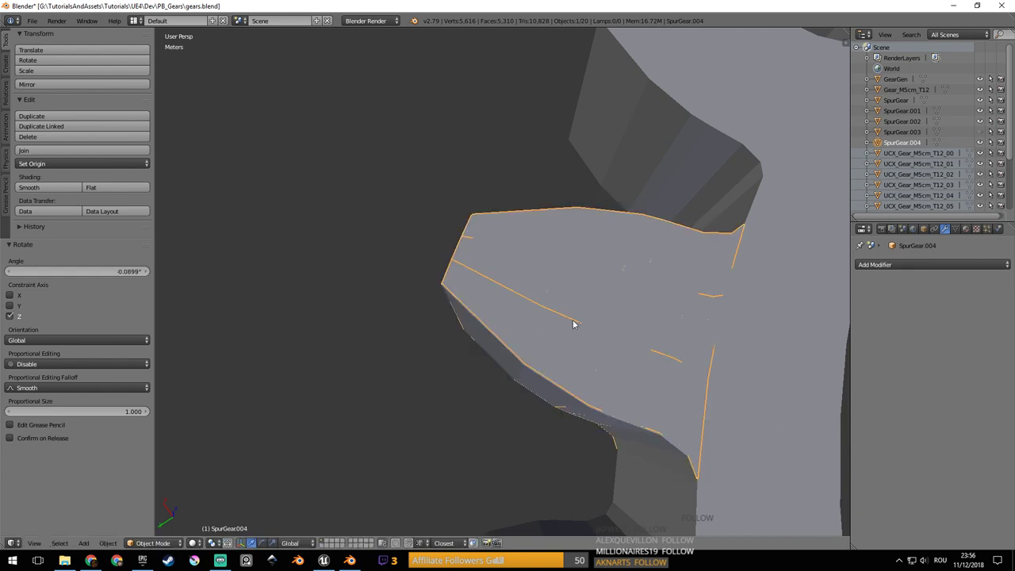
key("r")
key("z")
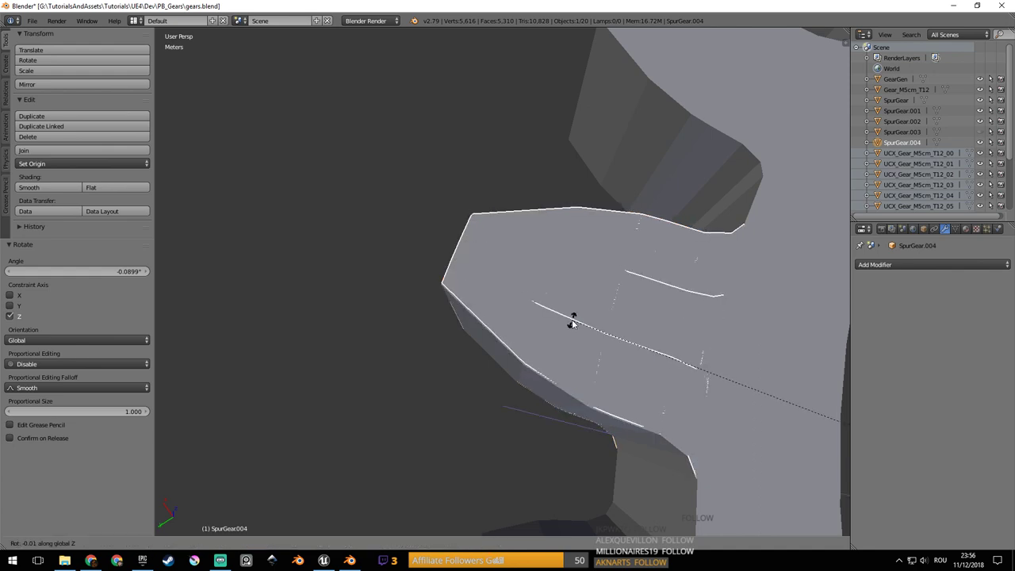
left_click(574, 326)
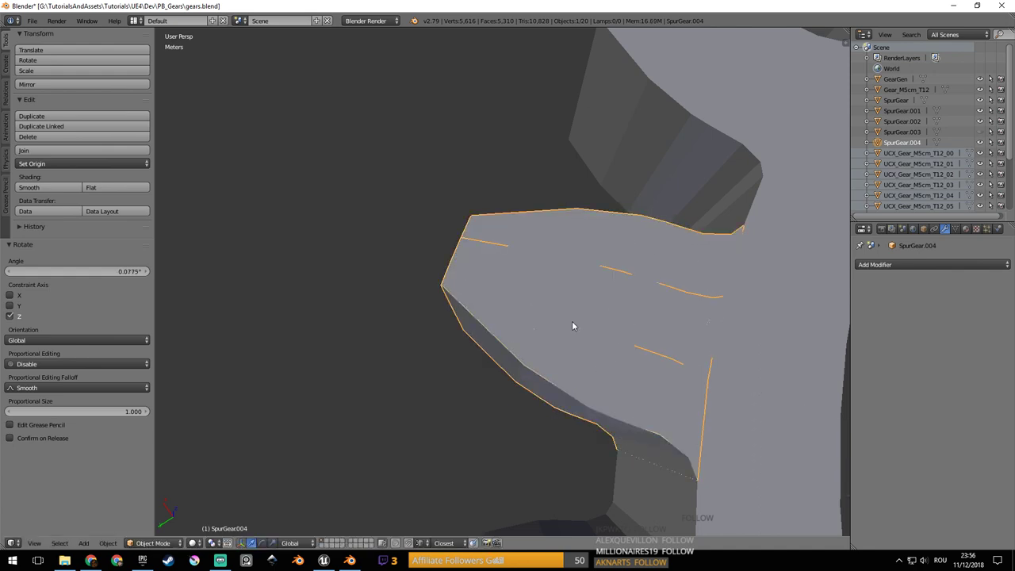
Display the duplicated tooth's transform values to read its Z rotation, and delete the duplicate.
key("n")
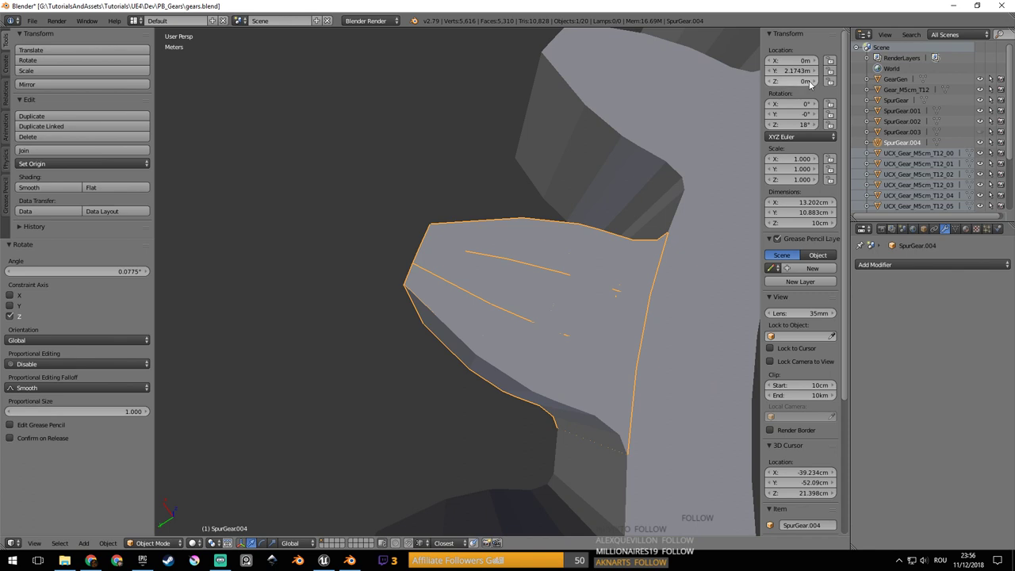
middle_click_drag(561, 240, 537, 260)
scroll(615, 186, "down", 8)
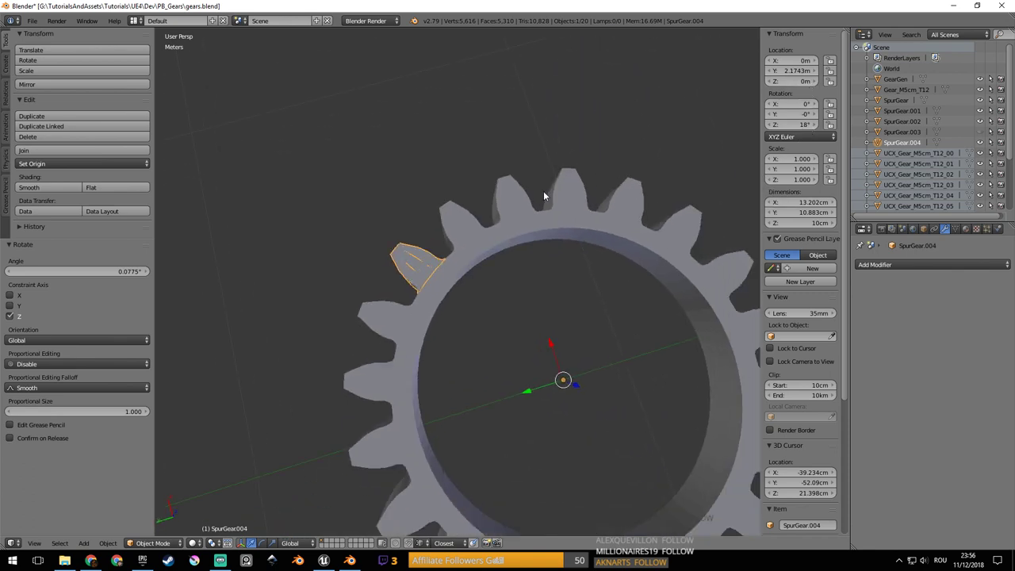
key("x")
left_click(542, 192)
Select the original separated tooth on the large gear's rim.
middle_click_drag(542, 192, 486, 227)
right_click(489, 245)
scroll(485, 227, "up", 2)
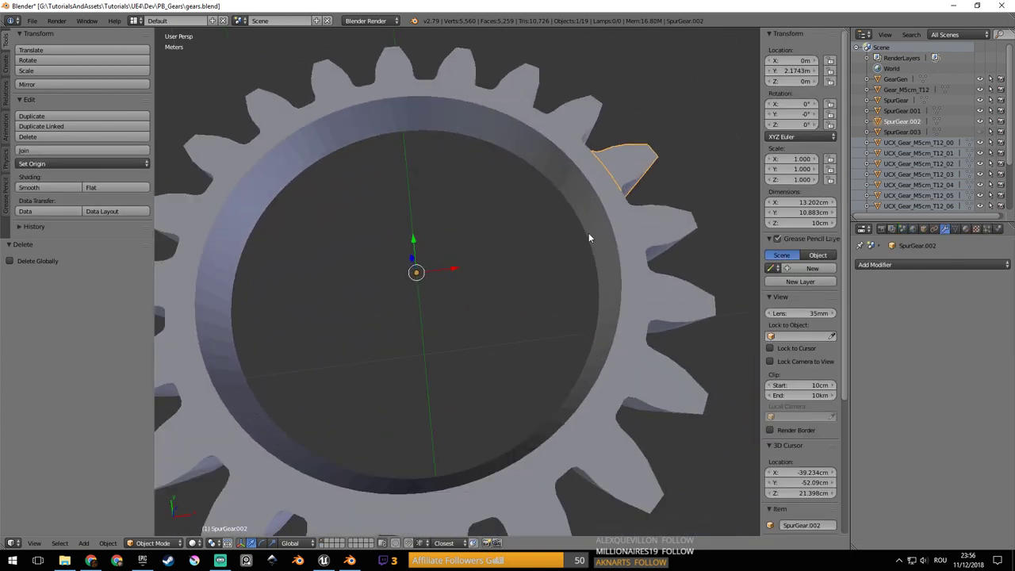
middle_click_drag(604, 172, 490, 244)
scroll(488, 194, "up", 3)
scroll(508, 260, "down", 6)
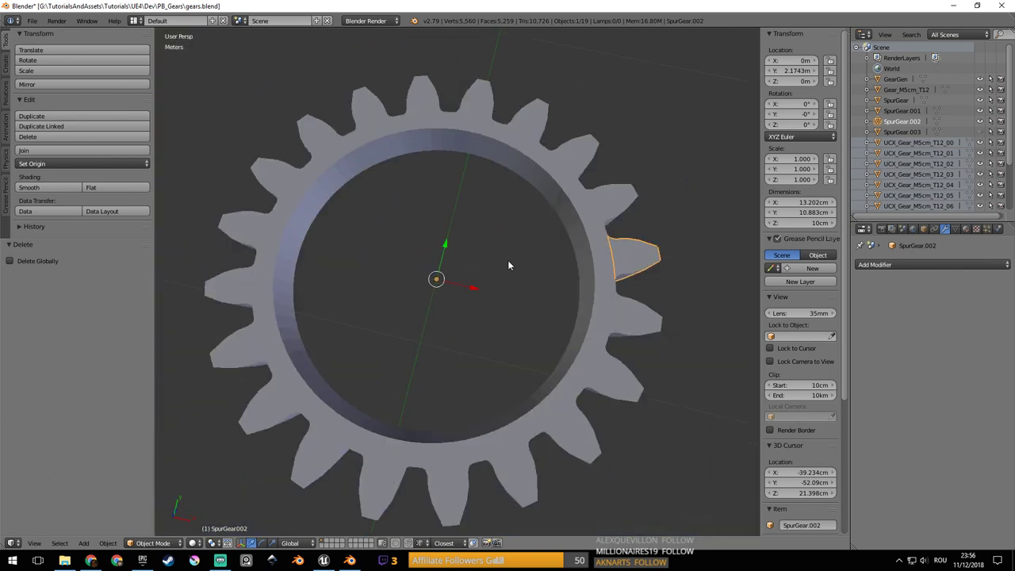
Snap the 3D cursor to the scene centre.
key("shift+a")
key("Escape")
key("shift+s")
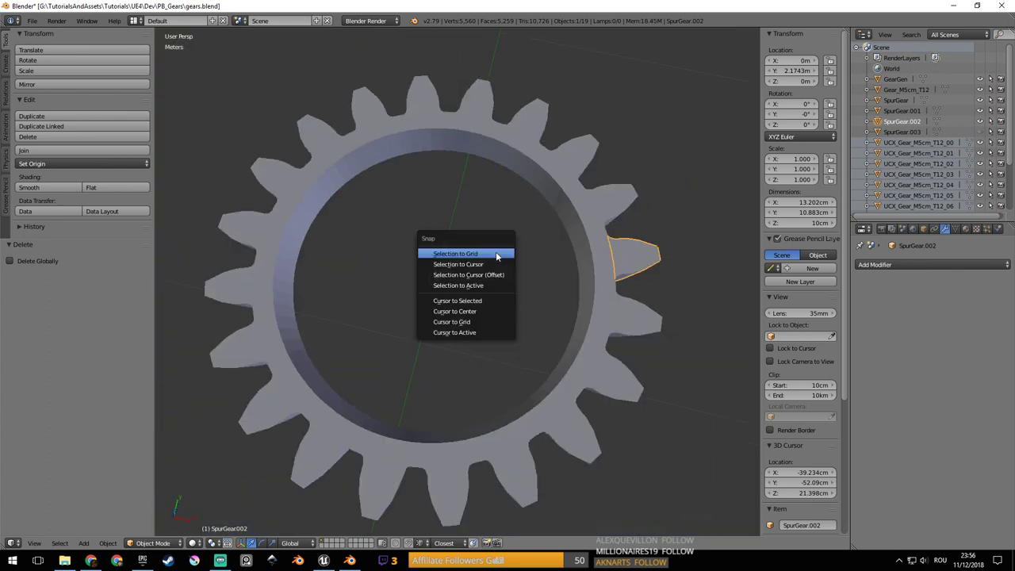
left_click(488, 308)
middle_click_drag(488, 314, 492, 285)
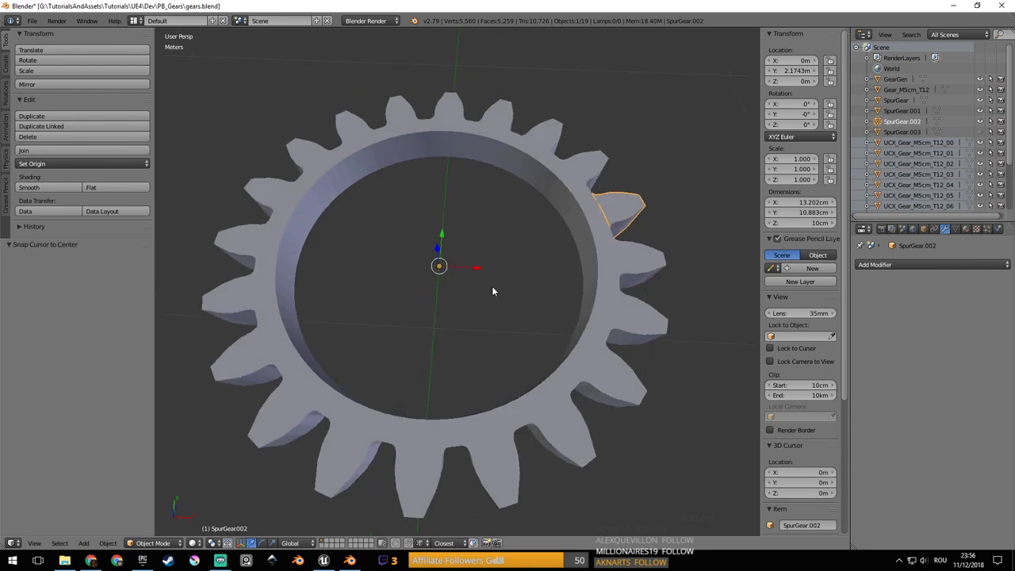
Snap the 3D cursor to the selected tooth's origin at the gear's centre.
key("shift+s")
left_click(493, 277)
middle_click_drag(493, 282, 498, 279)
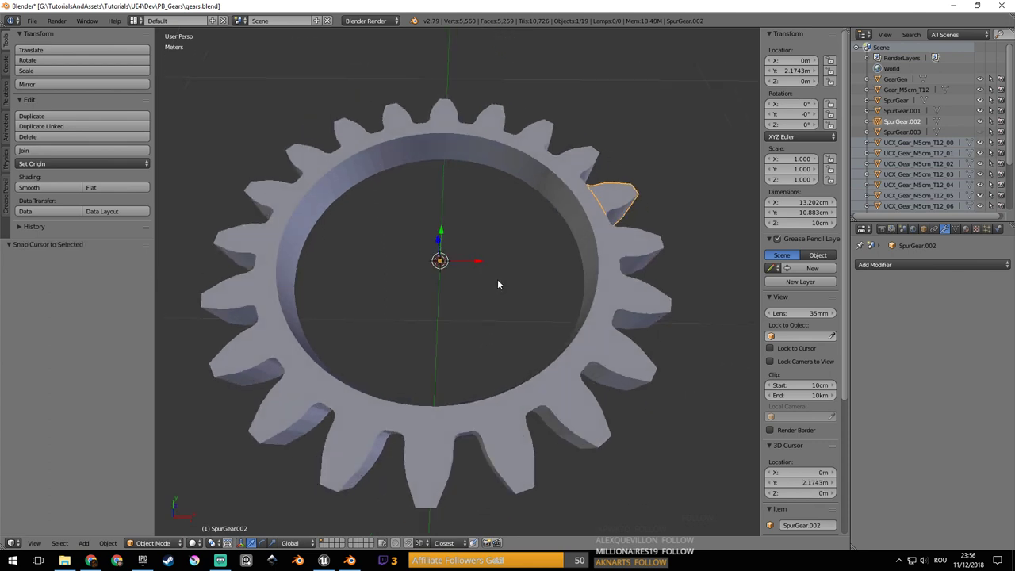
key("shift+s")
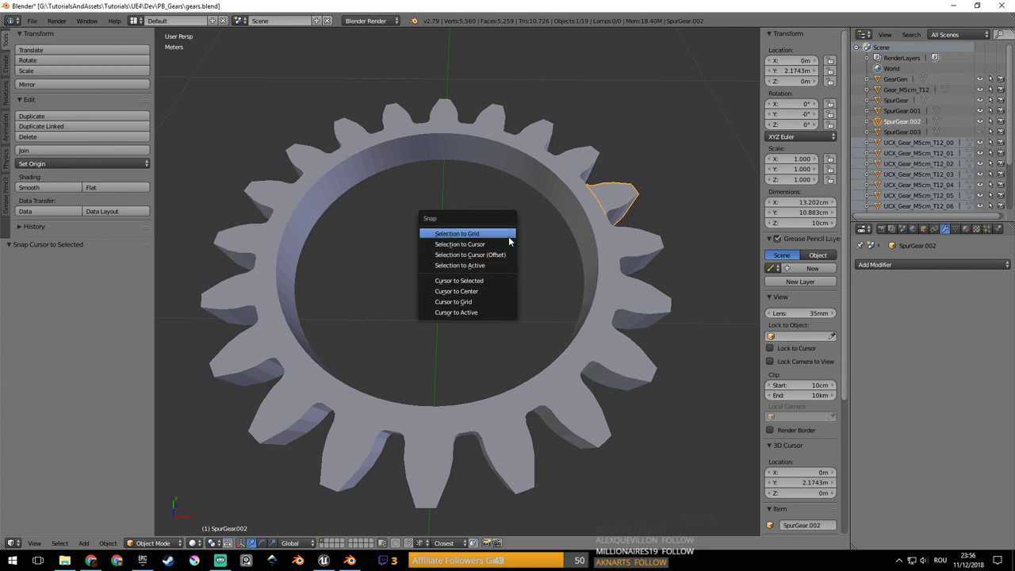
left_click(484, 280)
Add a Plain Axes empty at the 3D cursor in the gear's centre.
key("shift+a")
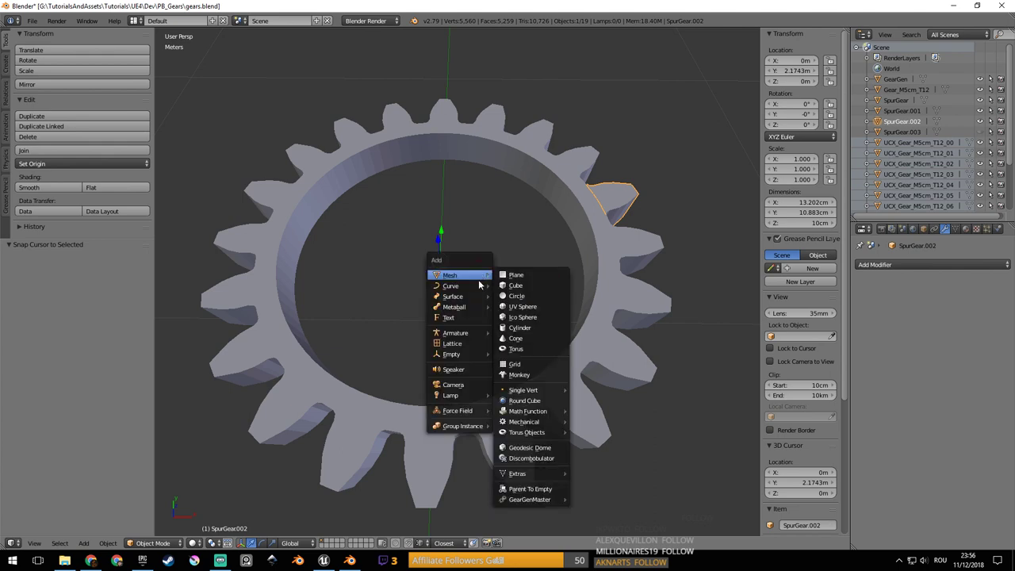
mouse_move(477, 358)
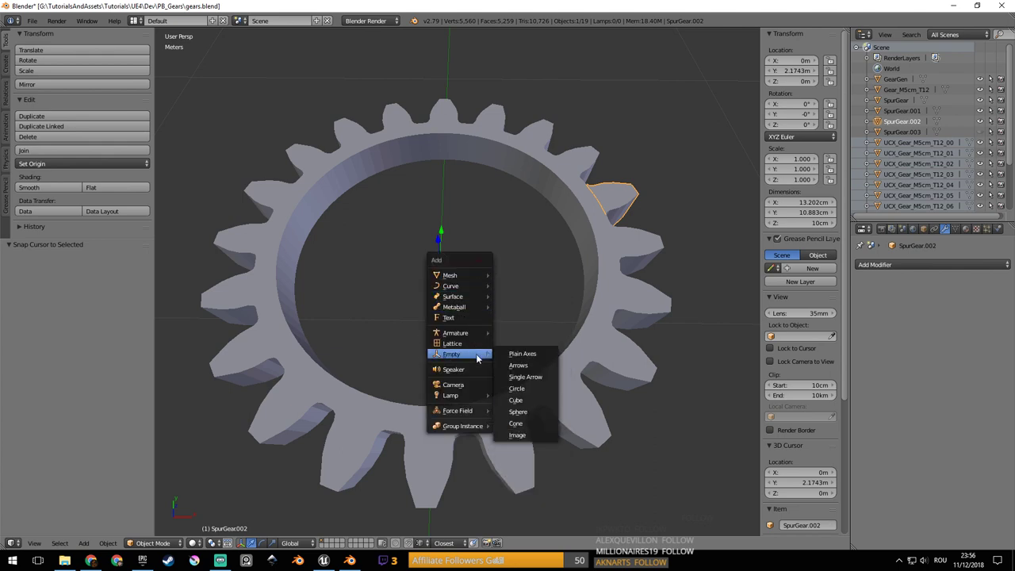
left_click(536, 356)
middle_click_drag(516, 322, 482, 386, "shift")
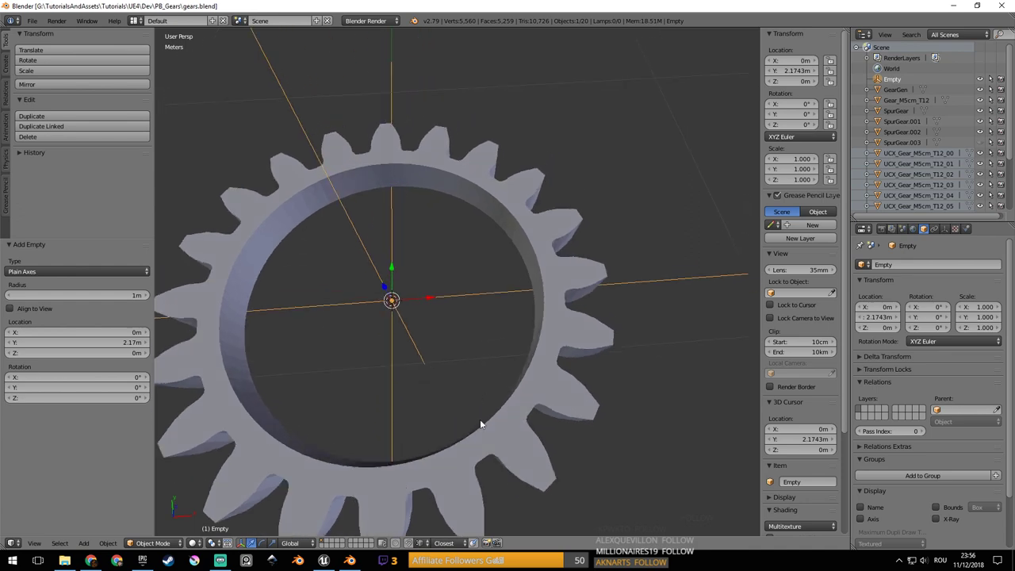
Rotate the empty 18° about the Z axis.
key("r")
key("z")
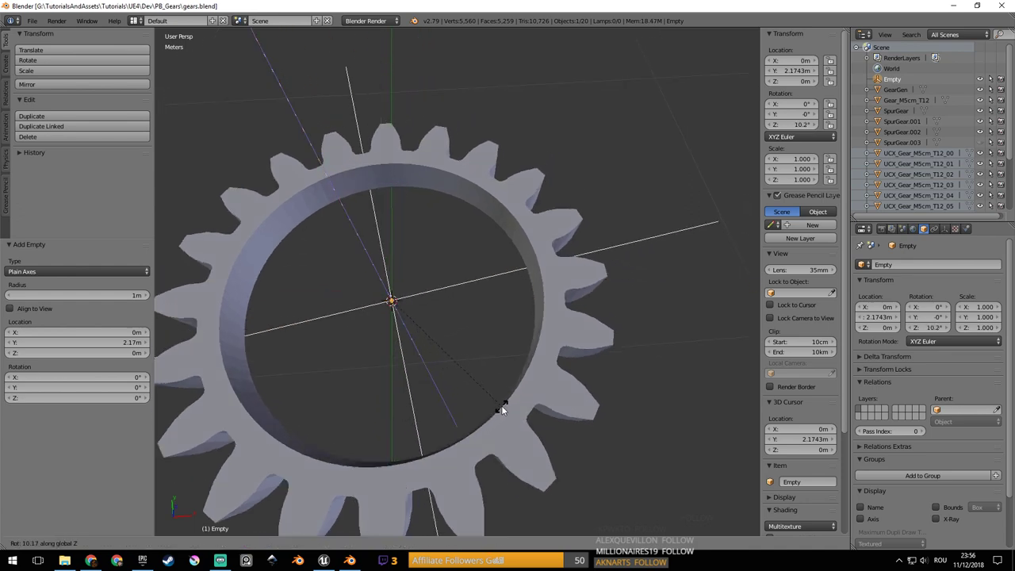
type("18")
key("Return")
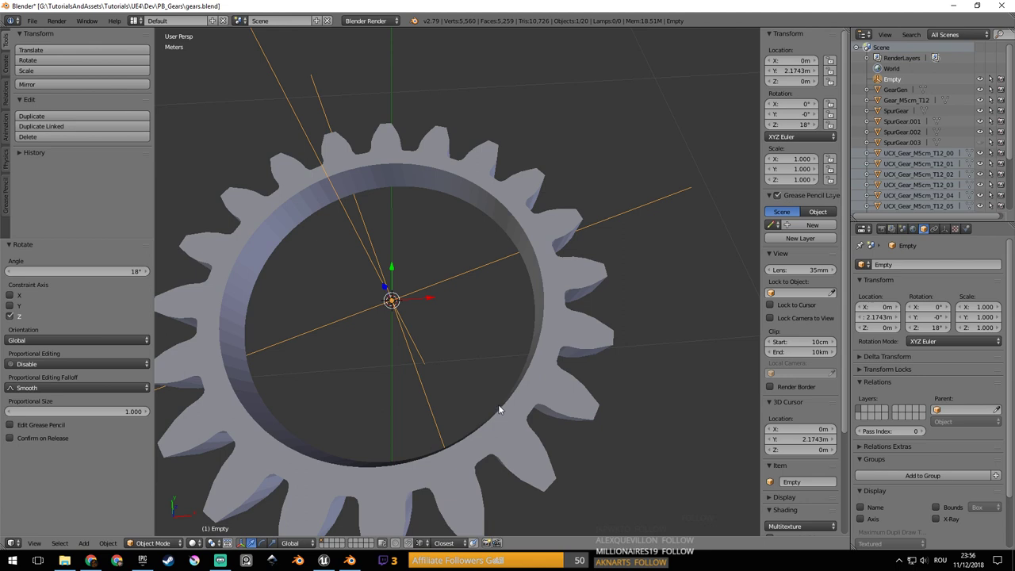
middle_click_drag(472, 391, 458, 373)
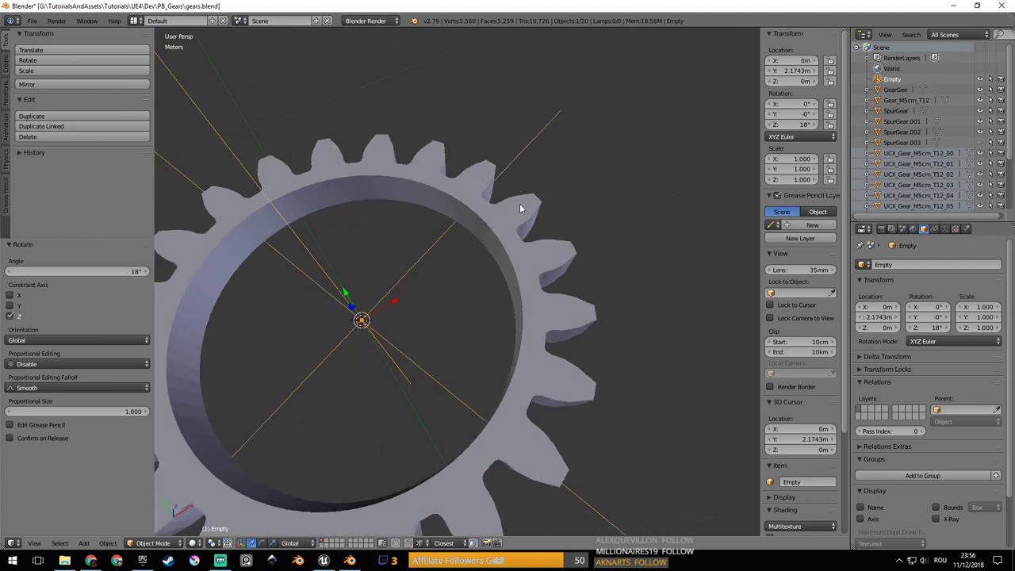
Add an Array modifier to the separated tooth and set its relative X offset to 0.
right_click(521, 208)
right_click(490, 182)
right_click(477, 173)
right_click(488, 181)
middle_click_drag(486, 182, 499, 306)
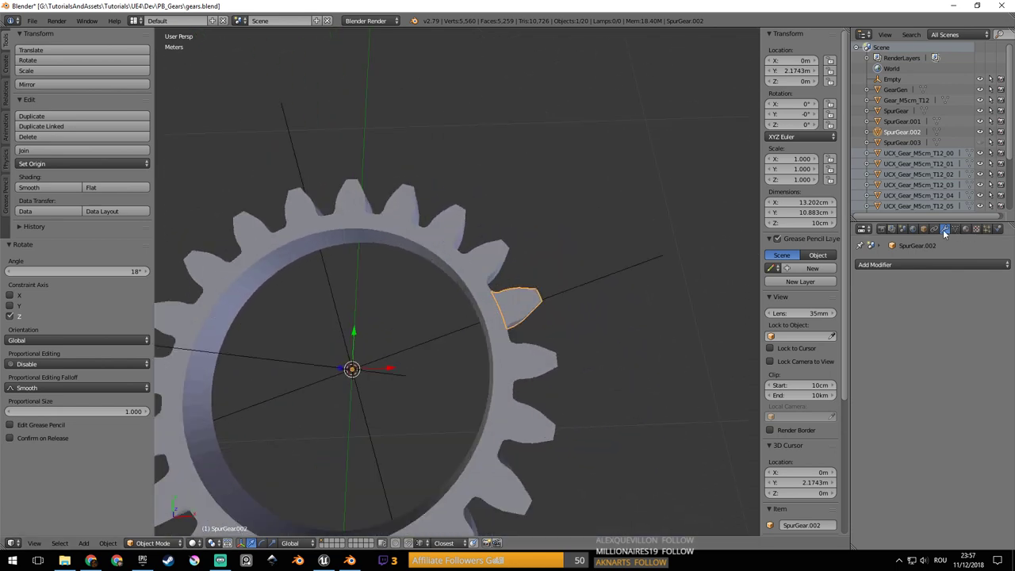
left_click(906, 264)
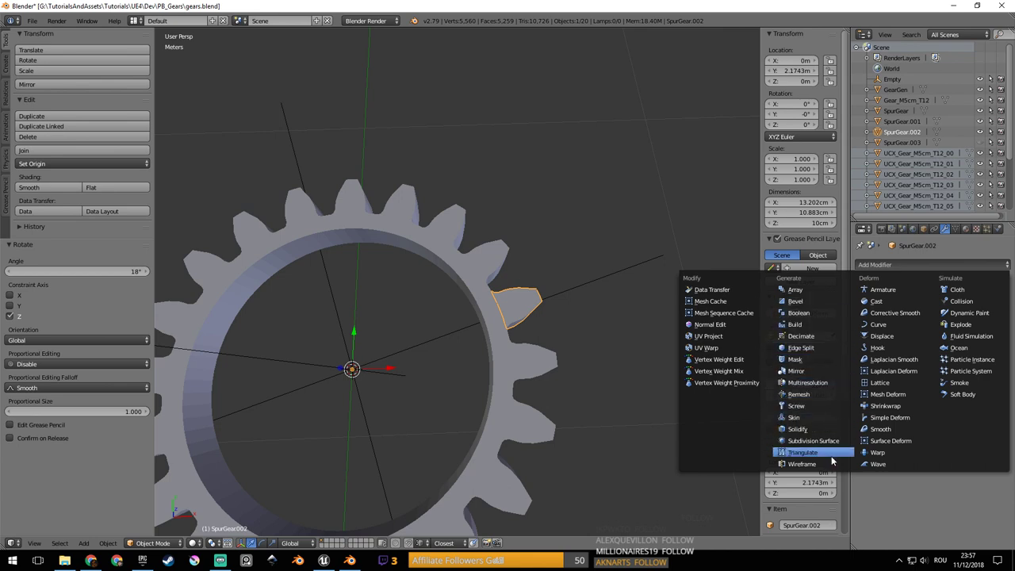
left_click(816, 290)
left_click(942, 342)
left_click(942, 339)
left_click(949, 350)
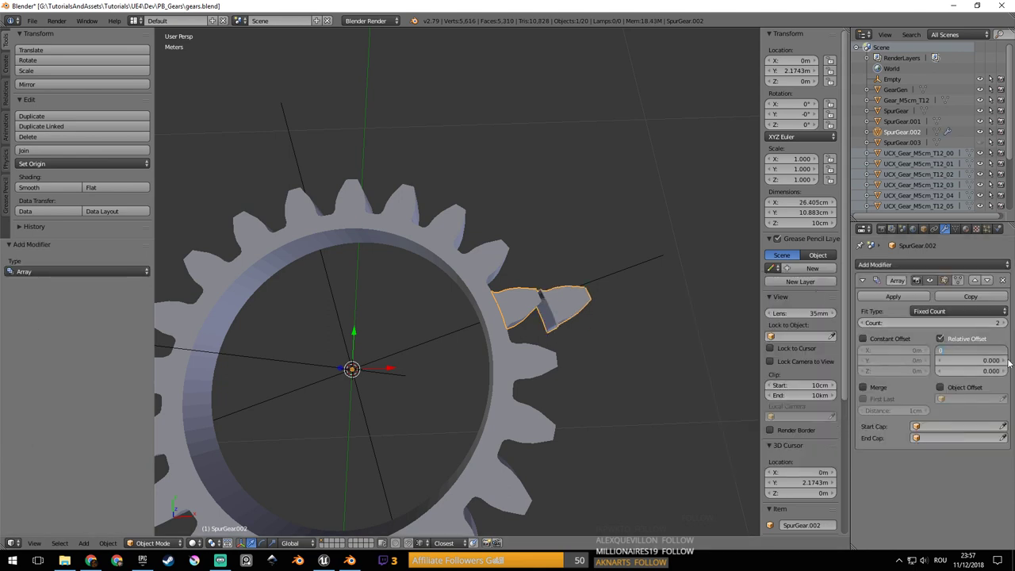
type("0")
key("Return")
Enable the array's Object Offset with Empty as the offset object, and save the file.
left_click(941, 387)
left_click(1005, 399)
left_click(346, 324)
middle_click_drag(384, 320, 522, 349)
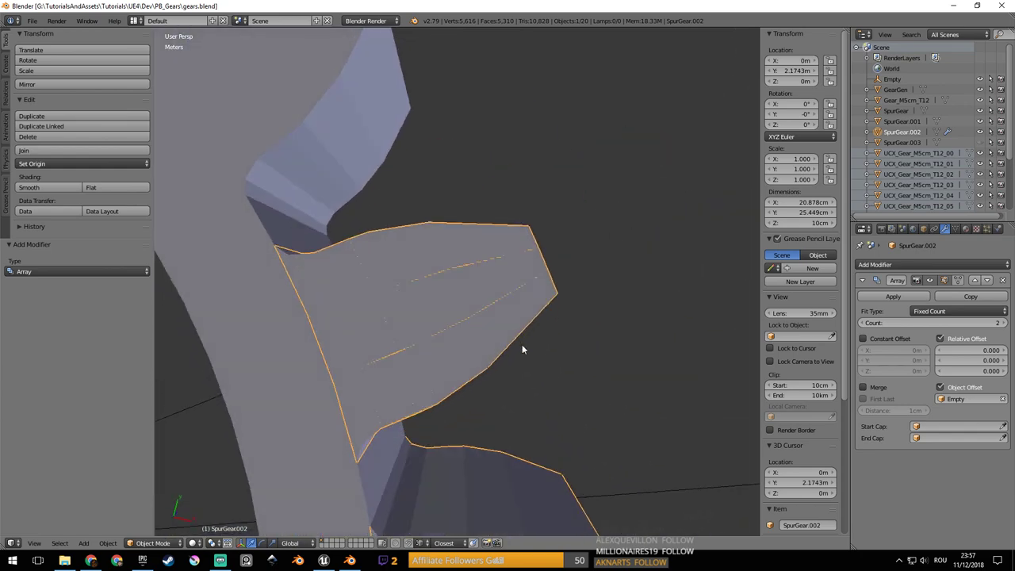
scroll(522, 345, "down", 9)
middle_click_drag(438, 426, 547, 358, "shift")
key("ctrl+s")
left_click(516, 377)
Set the tooth array's count to 20 and save over gears.blend.
left_click(986, 322)
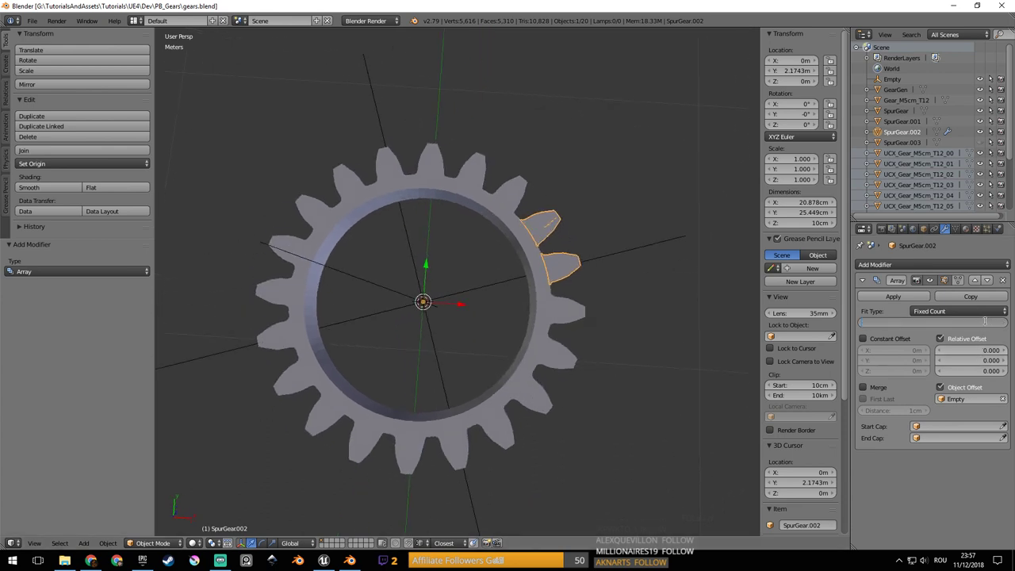
type("0")
key("Return")
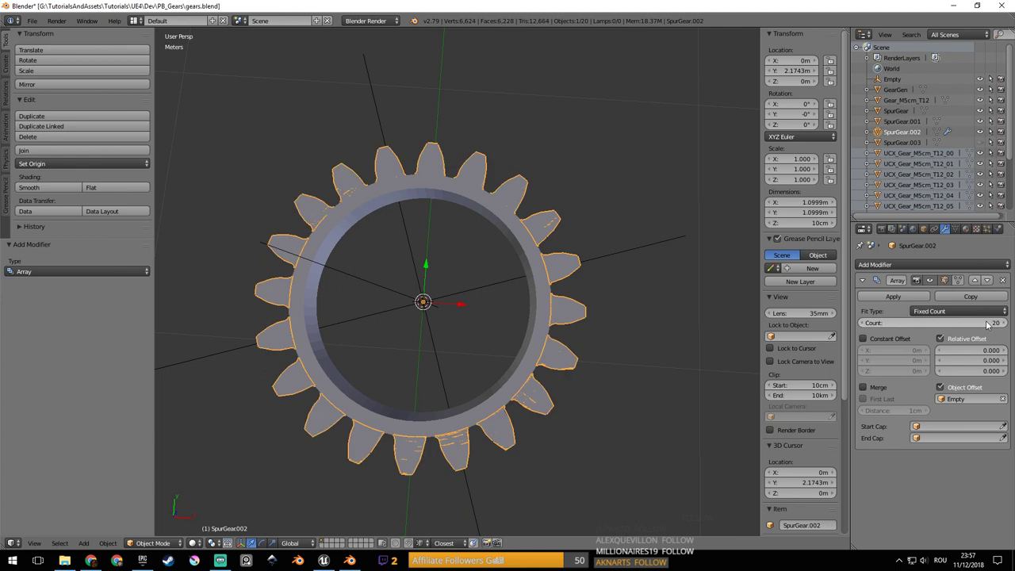
left_click(862, 324)
scroll(994, 324, "up", 1, "ctrl")
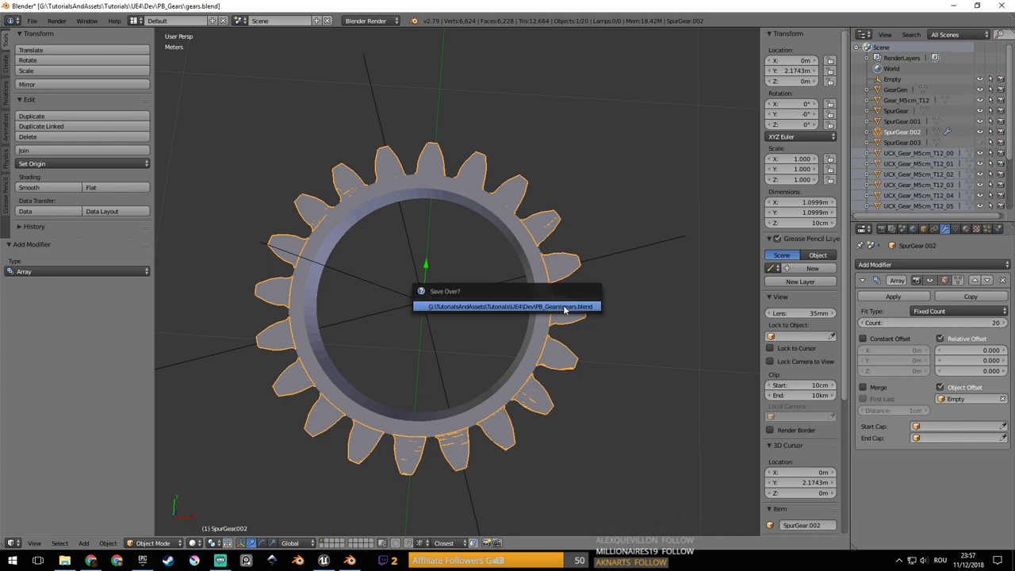
middle_click_drag(561, 312, 406, 331)
key("ctrl+s")
left_click(403, 287)
Check the arrayed teeth around the rim and save over gears.blend again.
scroll(406, 334, "up", 4)
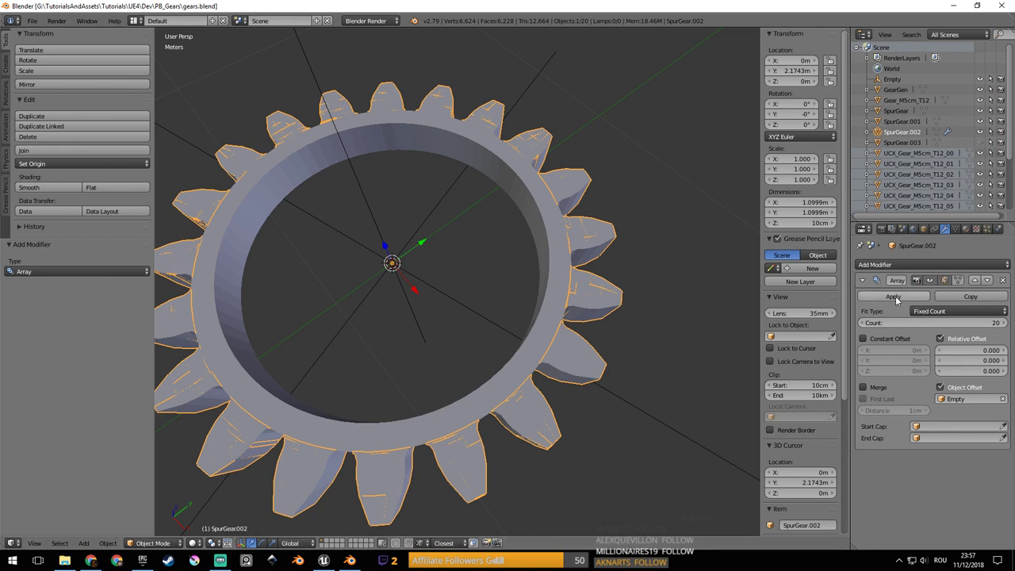
scroll(589, 304, "down", 3)
key("ctrl+s")
left_click(590, 302)
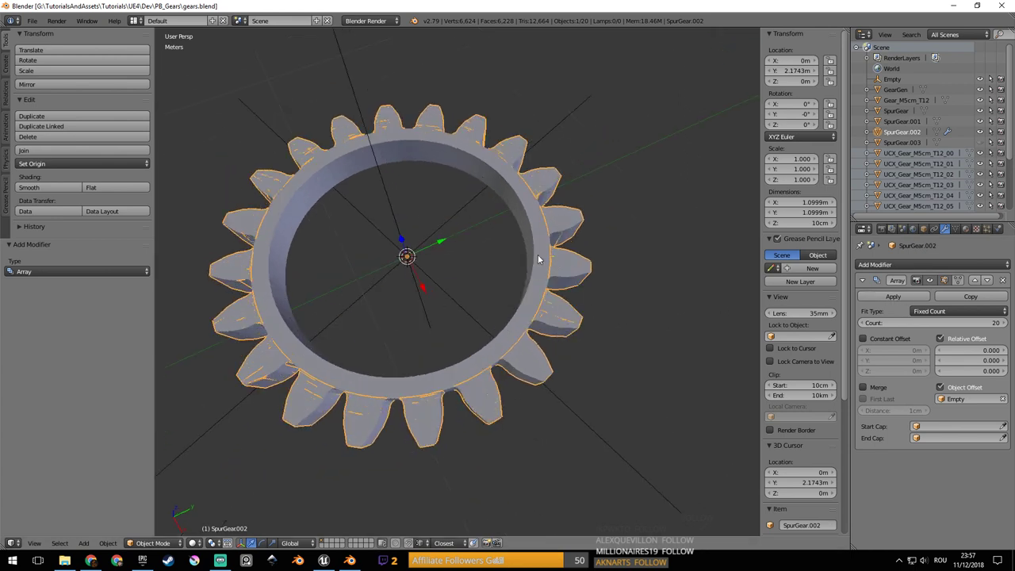
Add a spur gear from the GearGenMaster mesh generators beside the arrayed gear.
middle_click_drag(448, 267, 592, 238)
scroll(483, 249, "down", 5)
scroll(458, 259, "up", 1)
middle_click_drag(591, 238, 530, 297)
left_click(425, 330)
key("shift+a")
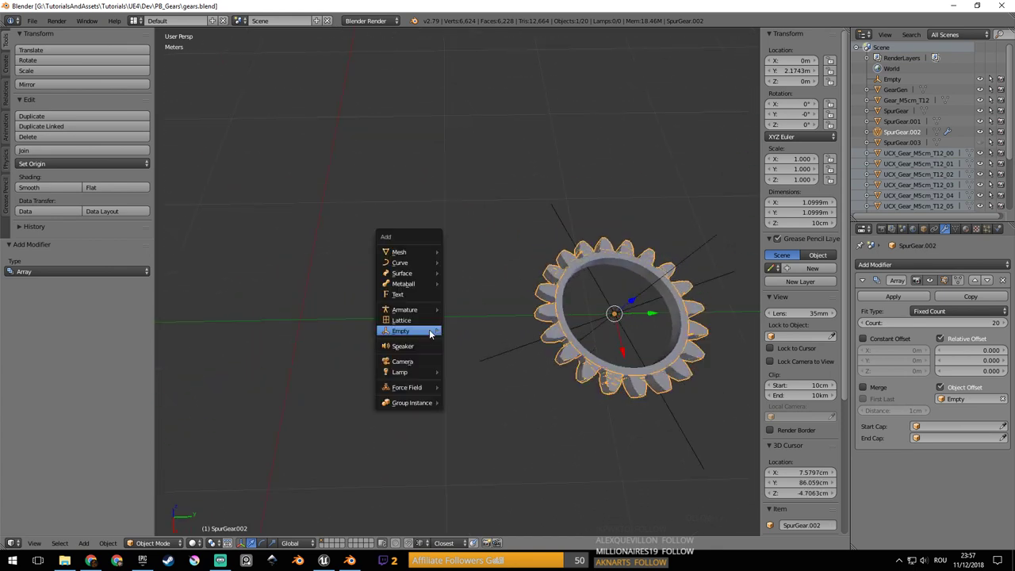
mouse_move(431, 258)
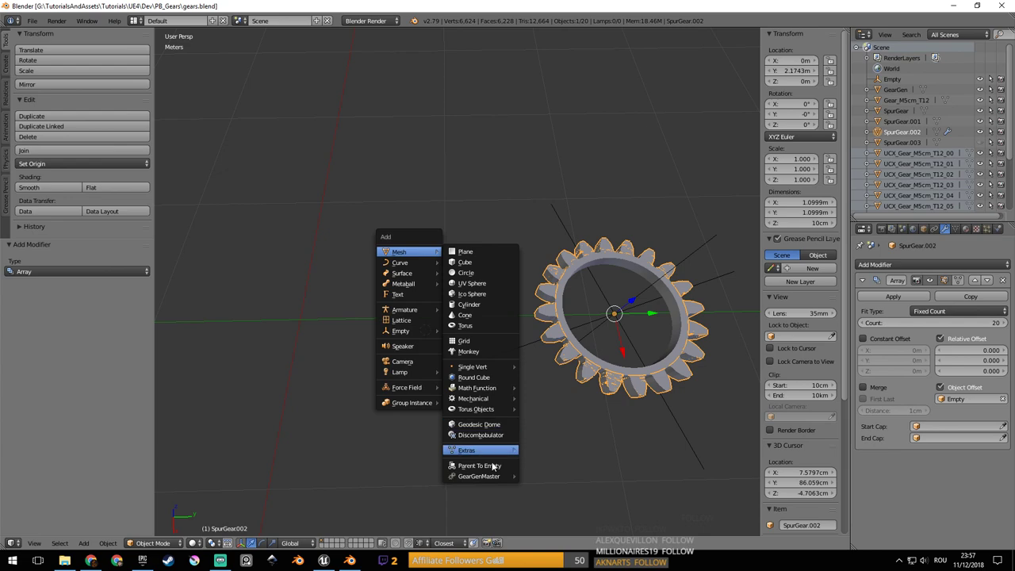
mouse_move(502, 476)
left_click(572, 424)
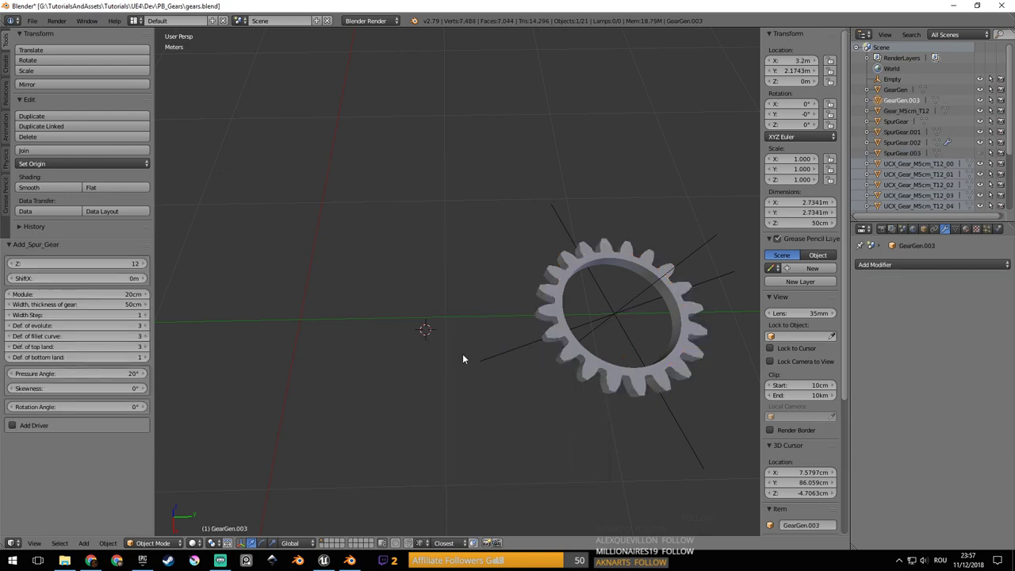
Try the new spur gear's Add Driver option on and off, and undo adding the gear.
scroll(462, 354, "up", 2)
scroll(432, 348, "down", 5)
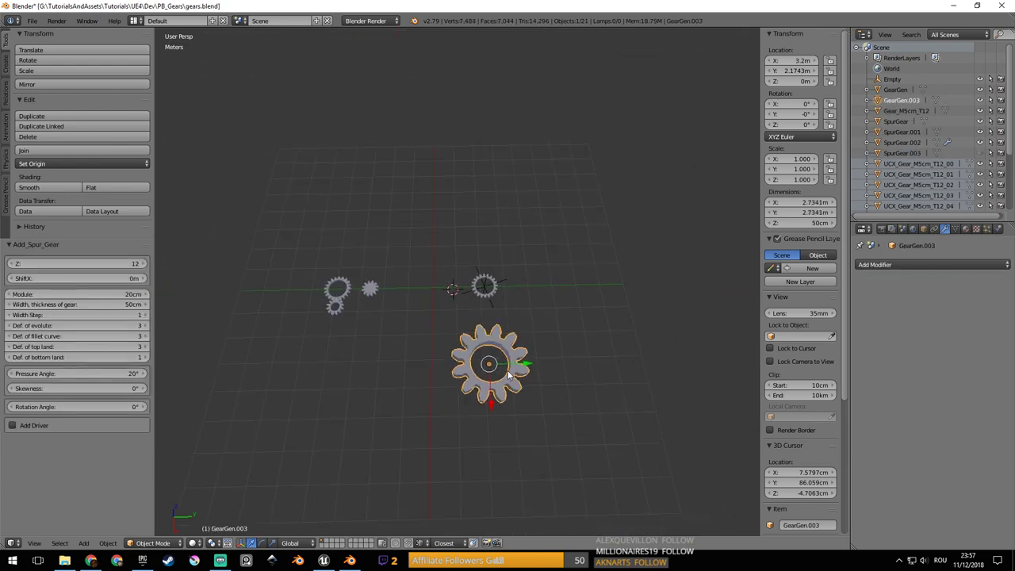
scroll(486, 297, "up", 4)
scroll(487, 295, "up", 2)
middle_click_drag(494, 301, 484, 361)
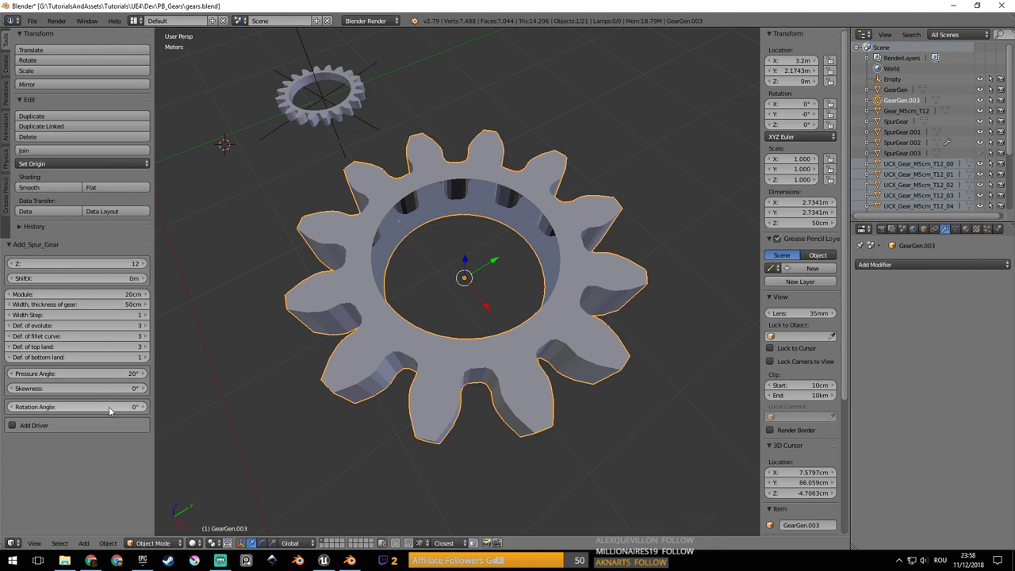
middle_click_drag(225, 380, 196, 397)
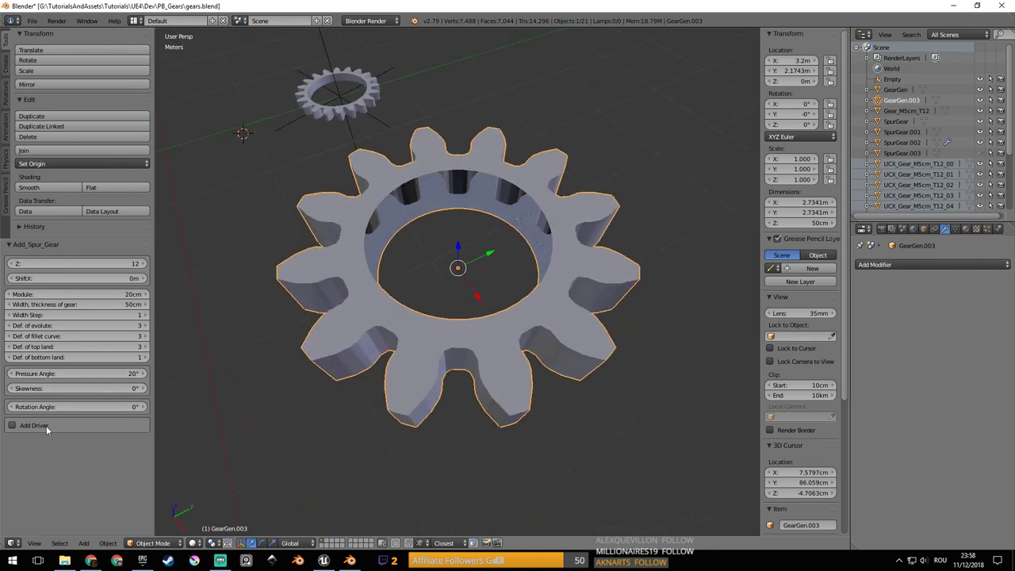
left_click(12, 426)
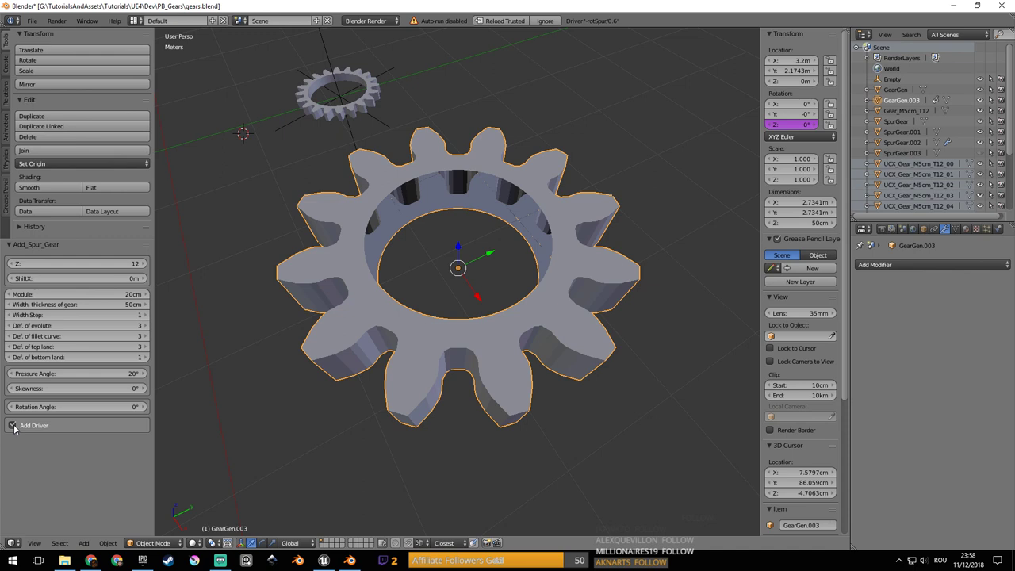
left_click(13, 426)
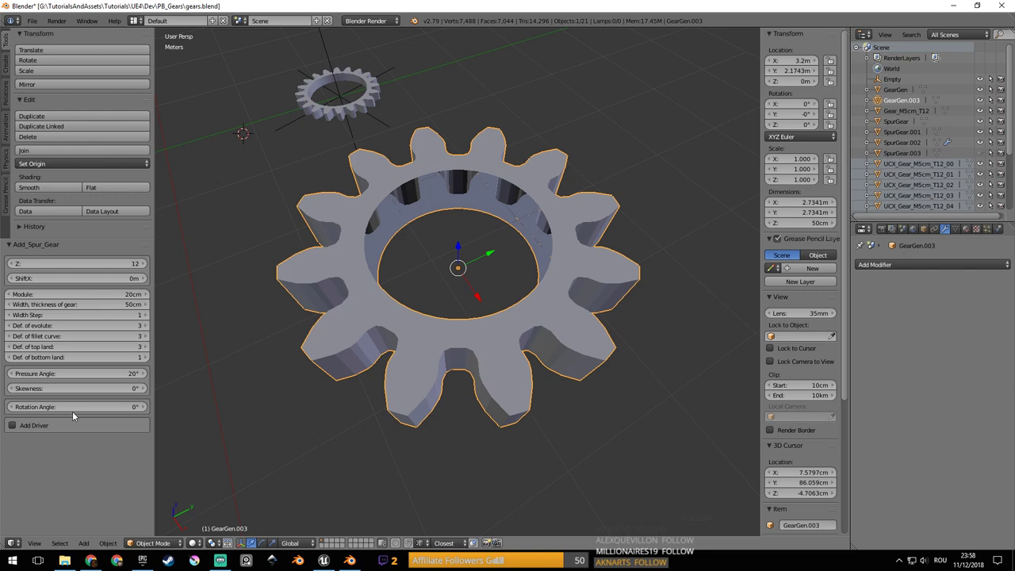
mouse_move(84, 412)
left_mouse_down()
mouse_move(102, 412)
mouse_move(65, 407)
left_mouse_up()
key("ctrl+z")
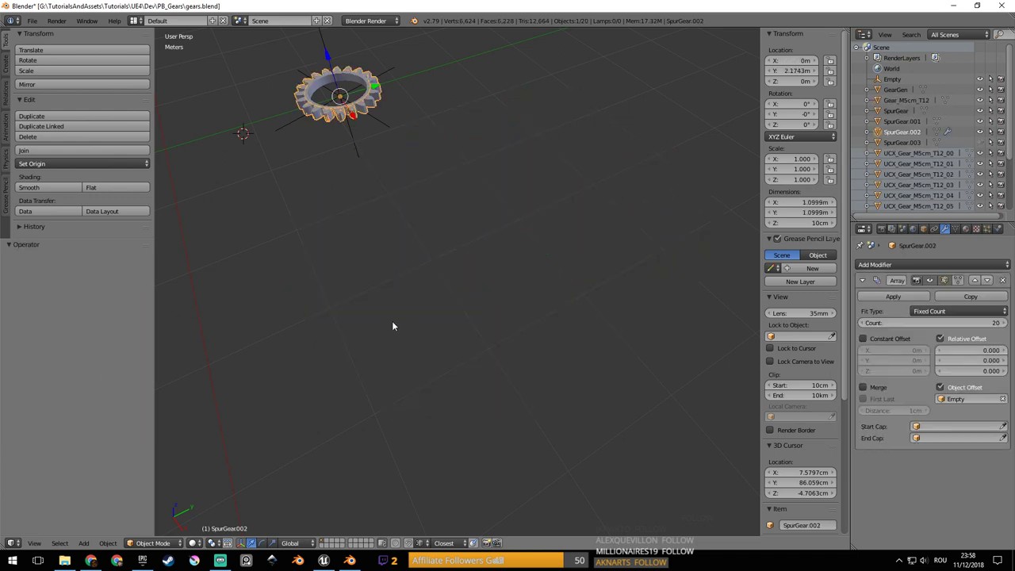
Add another GearGenMaster spur gear, try a Width Step of 2, and undo the gear.
key("shift+a")
left_click(432, 271)
key("shift+a")
mouse_move(440, 423)
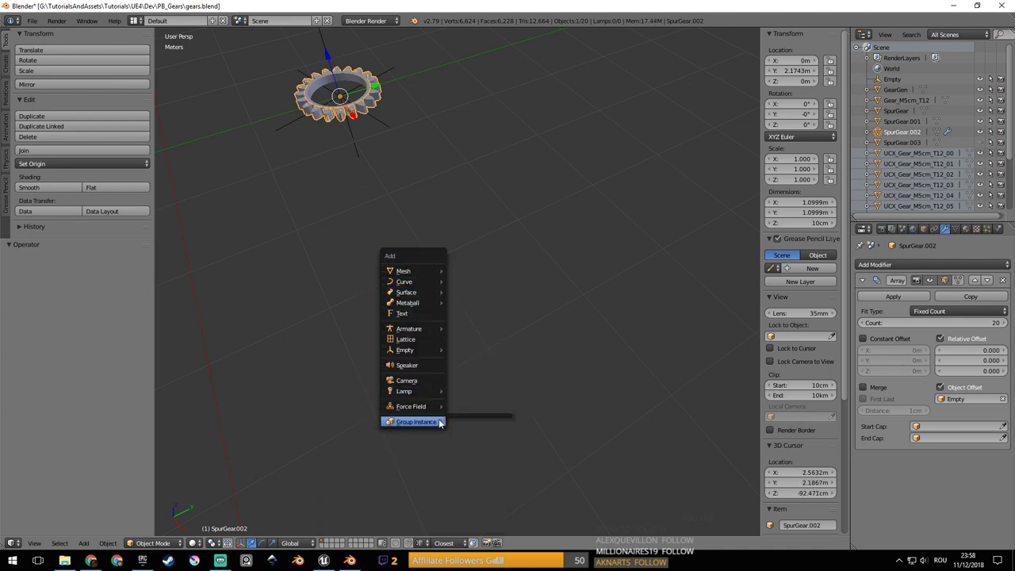
mouse_move(432, 272)
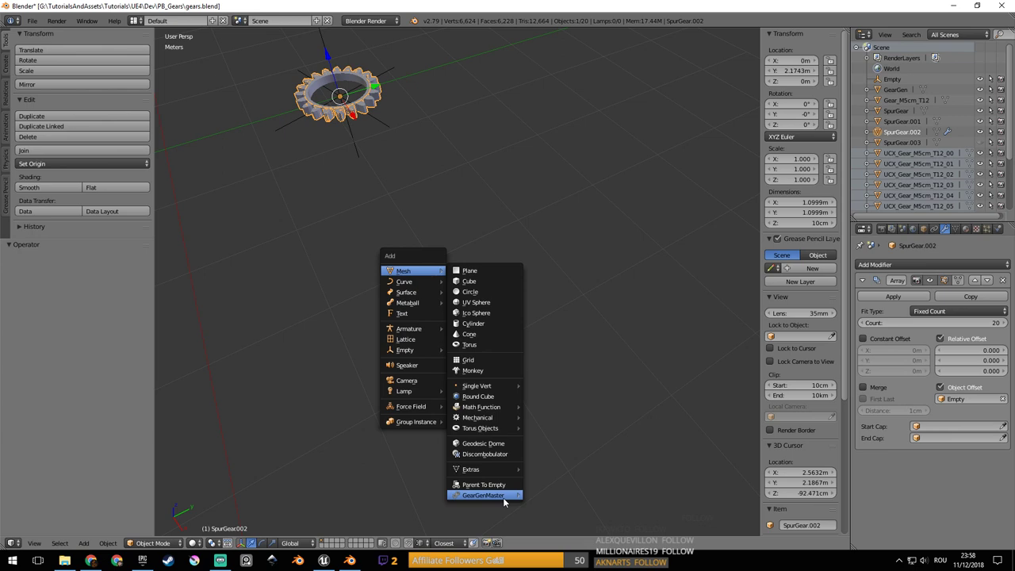
mouse_move(510, 499)
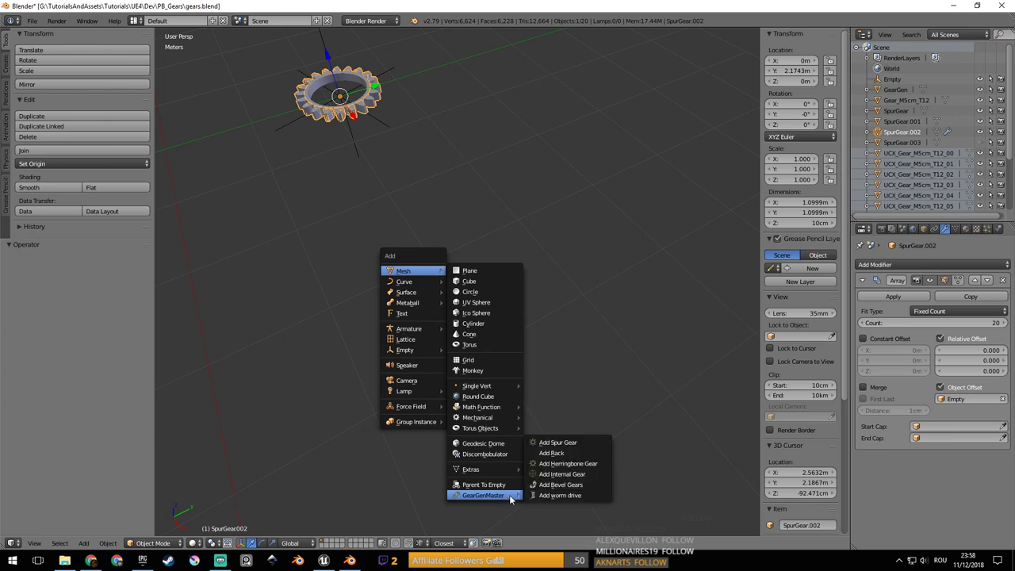
left_click(561, 443)
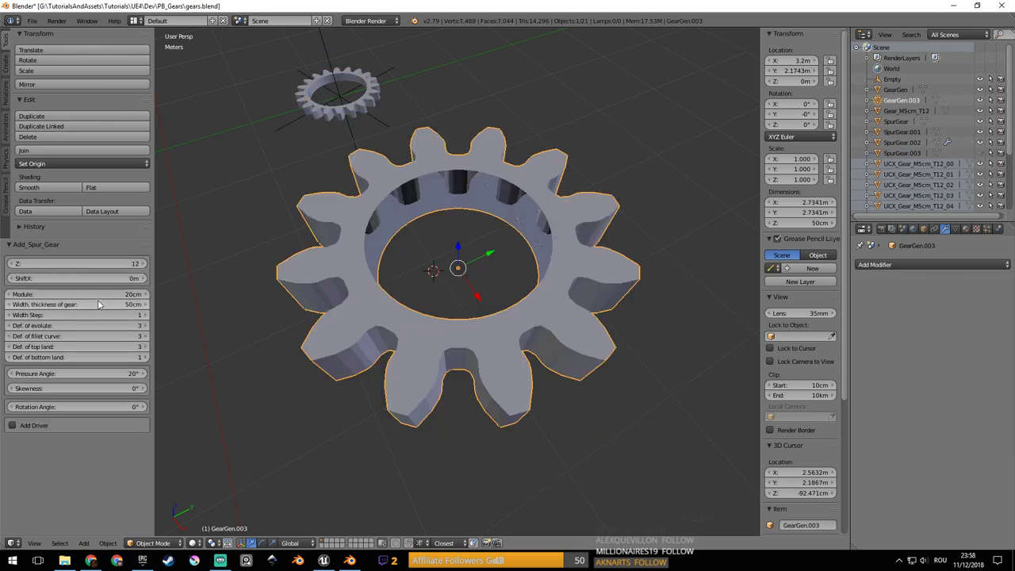
left_click(54, 316)
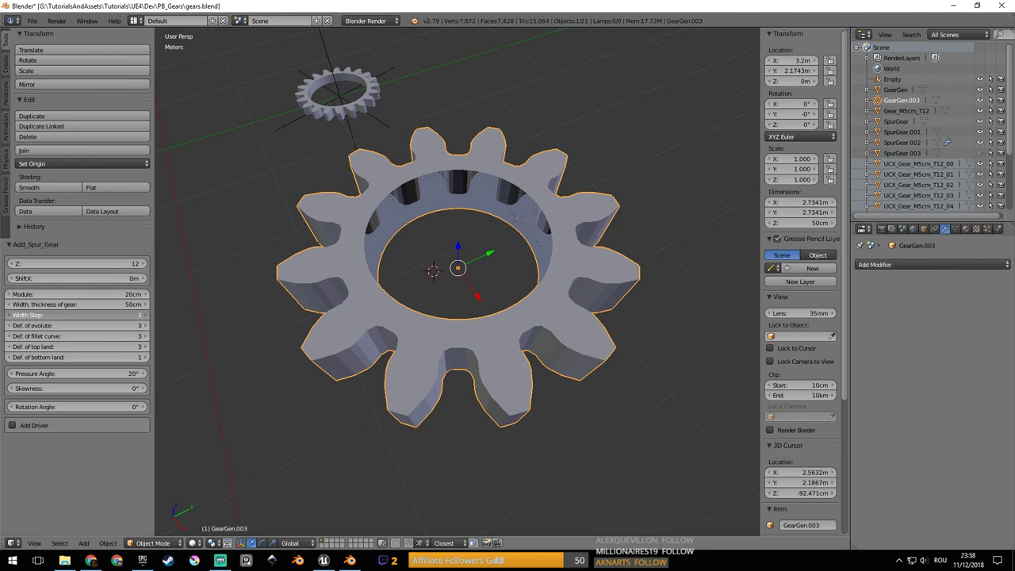
left_click_drag(54, 315, 52, 320)
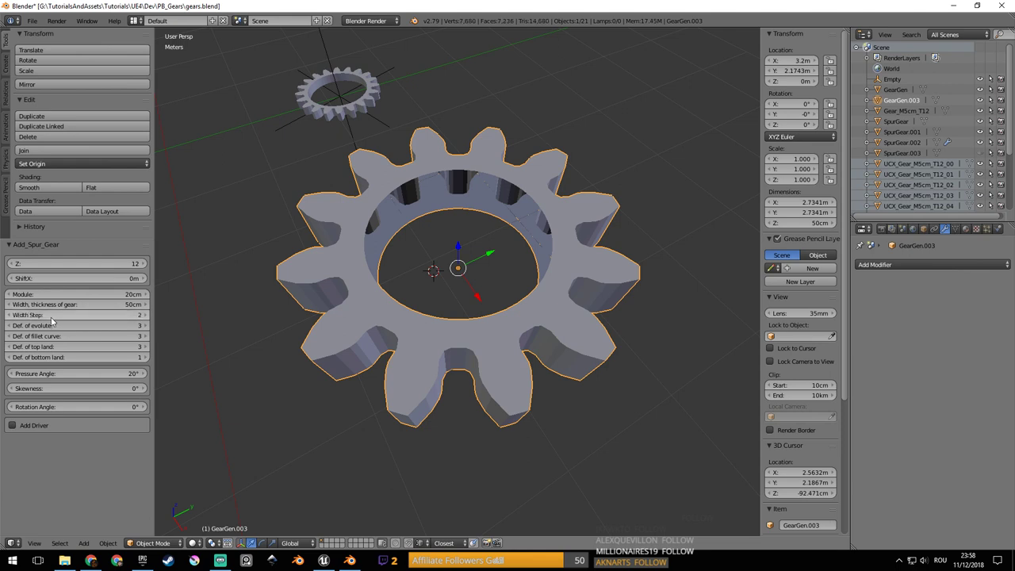
key("ctrl+z")
Add a GearGenMaster spur gear again and set its Width Step to 1.
key("shift+a")
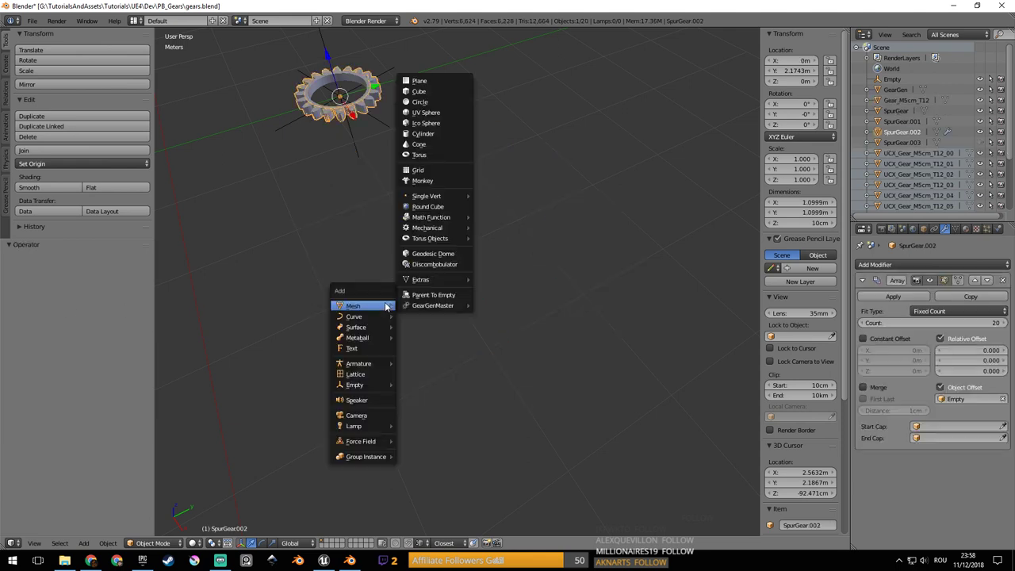
mouse_move(384, 308)
mouse_move(442, 305)
left_click(530, 308)
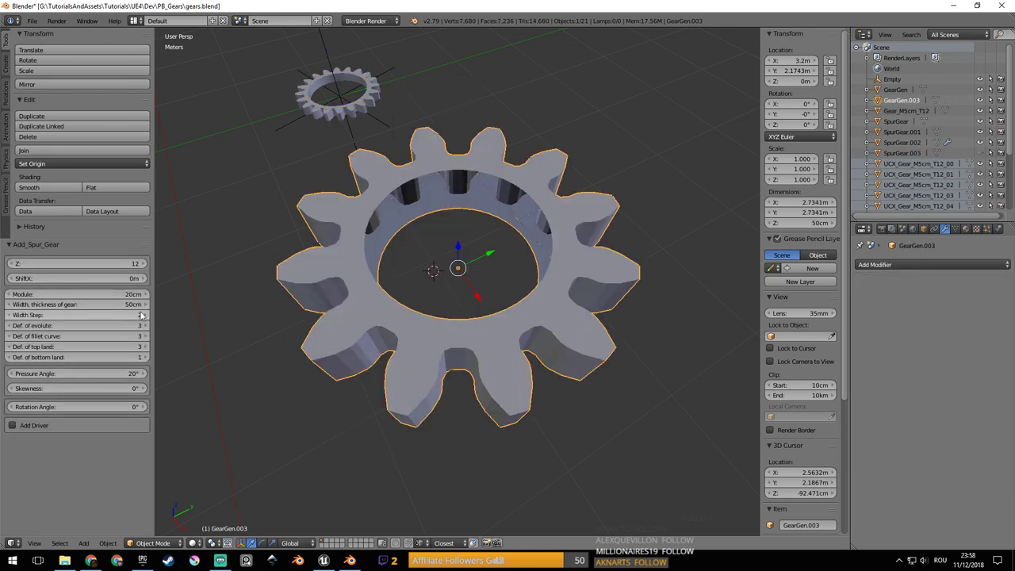
left_click(123, 315)
type("1+")
key("Return")
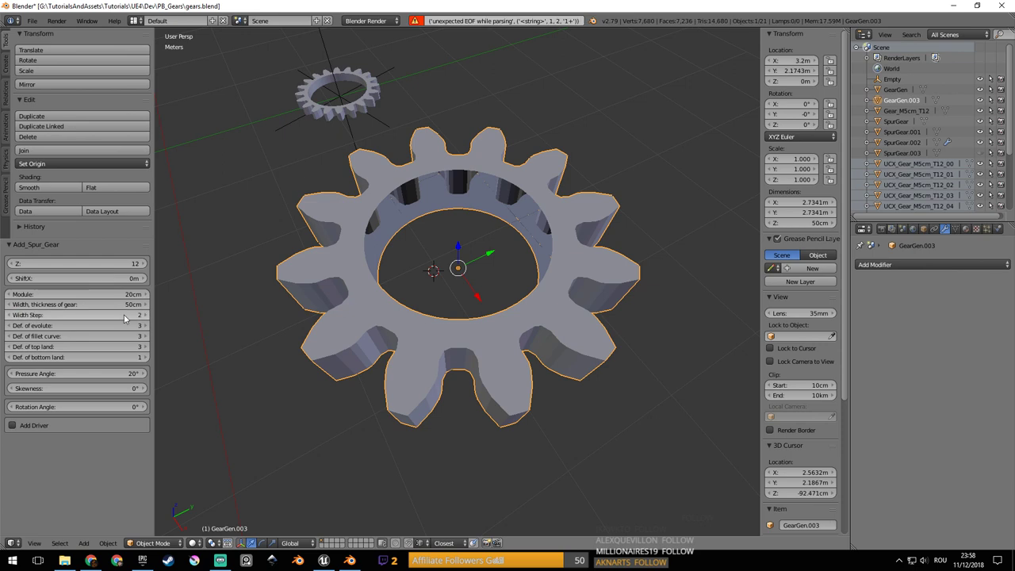
left_click(120, 315)
type("11")
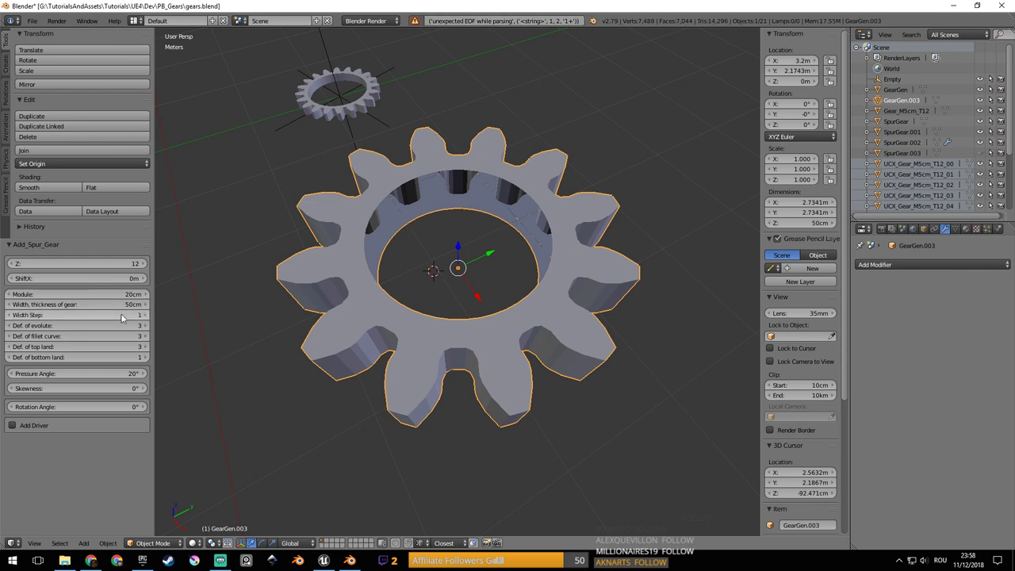
key("Return")
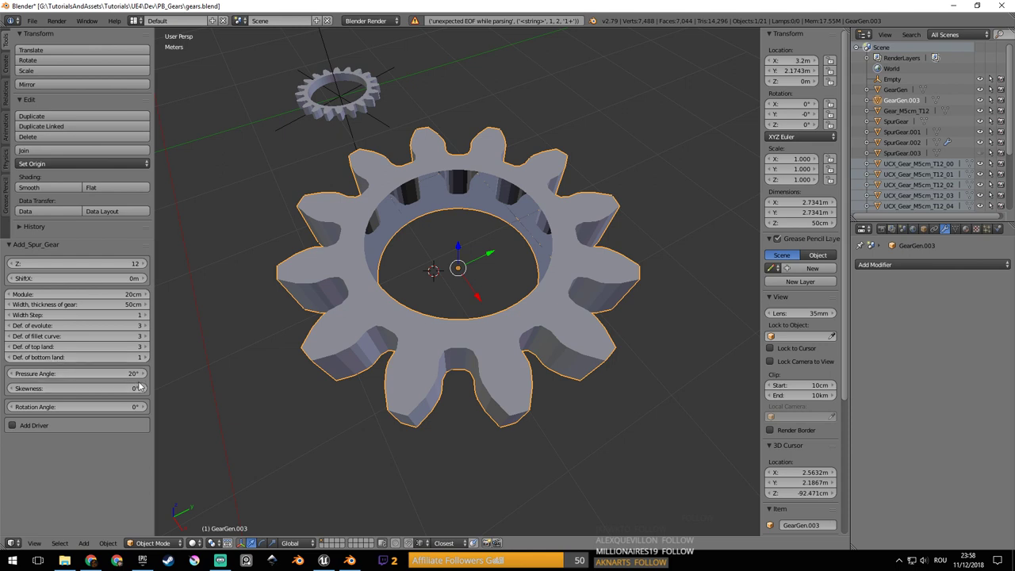
Open the spur gear's mesh for editing, try selecting single faces on one tooth, and clear the selection.
middle_click_drag(403, 310, 524, 275)
scroll(524, 275, "up", 3)
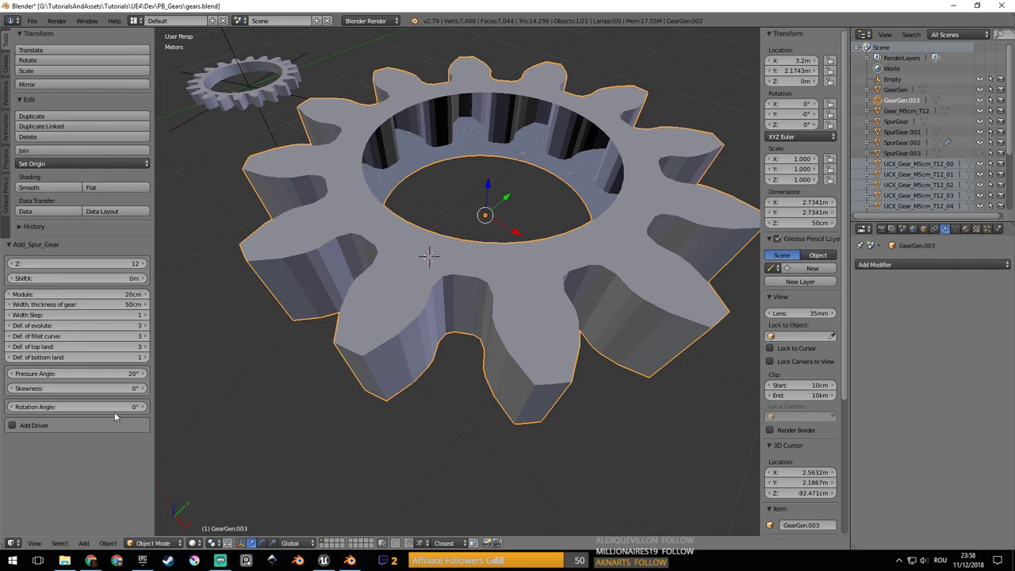
middle_click_drag(482, 343, 447, 370)
key("Tab")
scroll(456, 370, "down", 2)
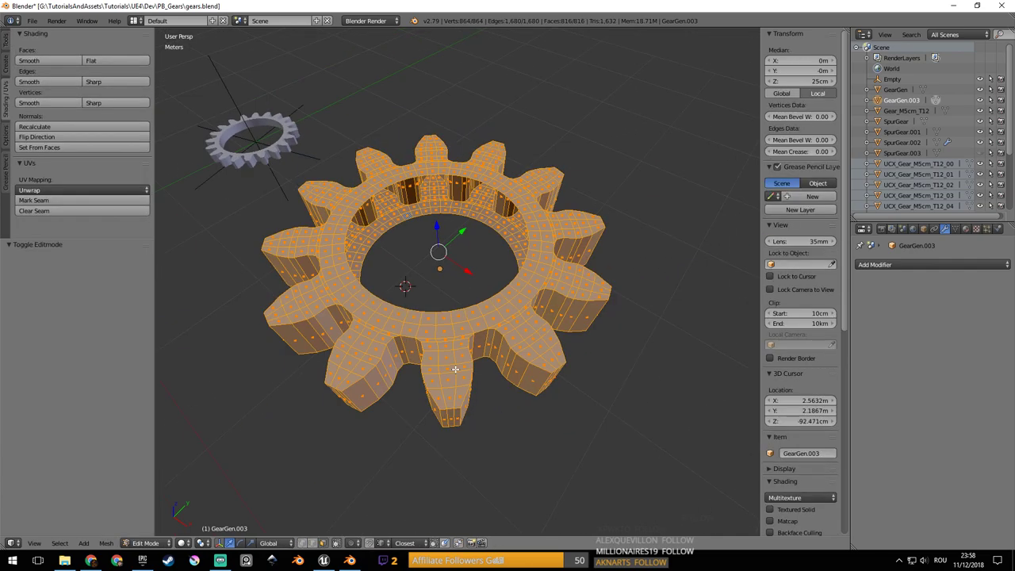
scroll(456, 369, "up", 5)
scroll(441, 301, "down", 1)
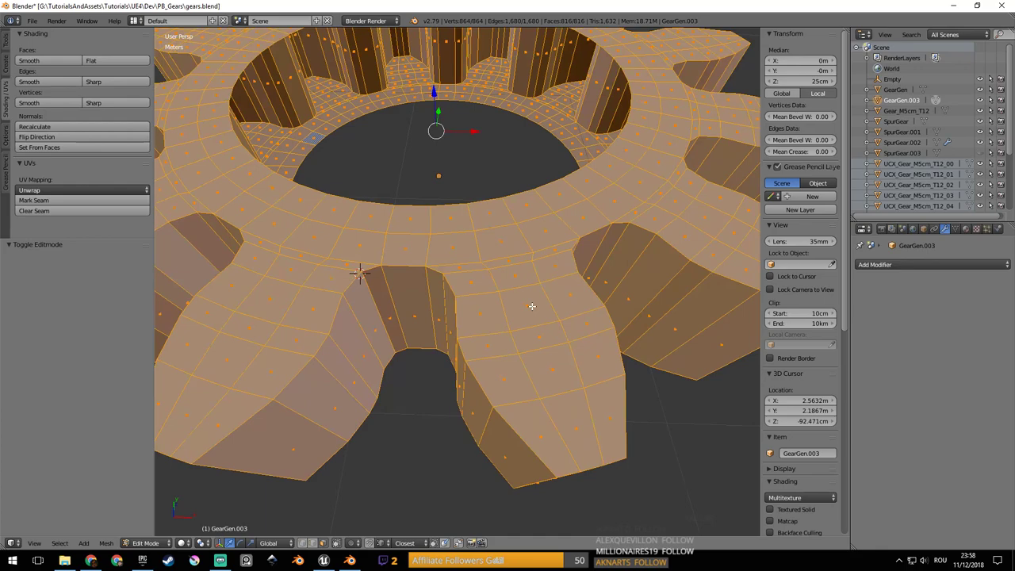
right_click(523, 295)
middle_click_drag(522, 307, 487, 319)
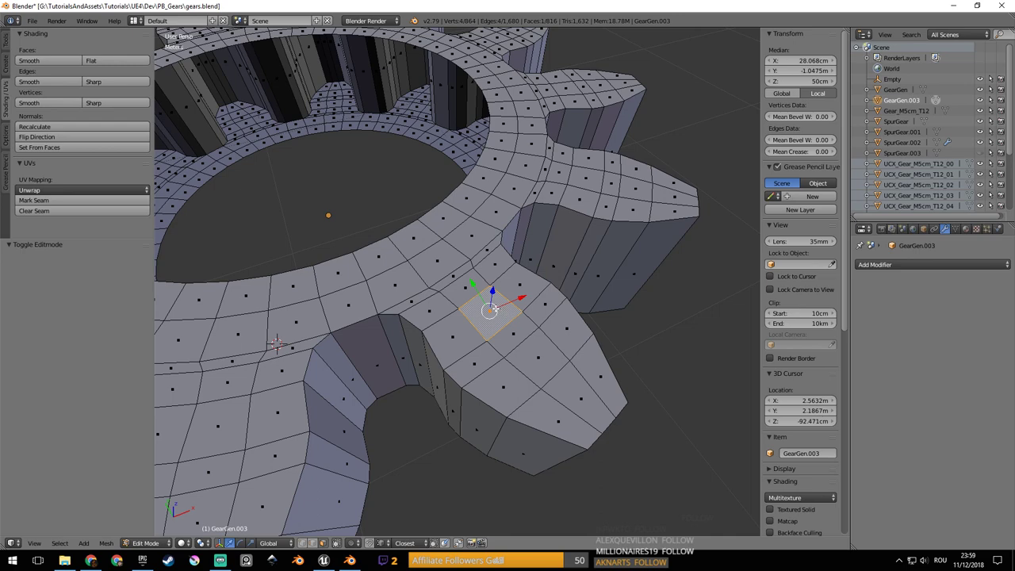
right_click(578, 398)
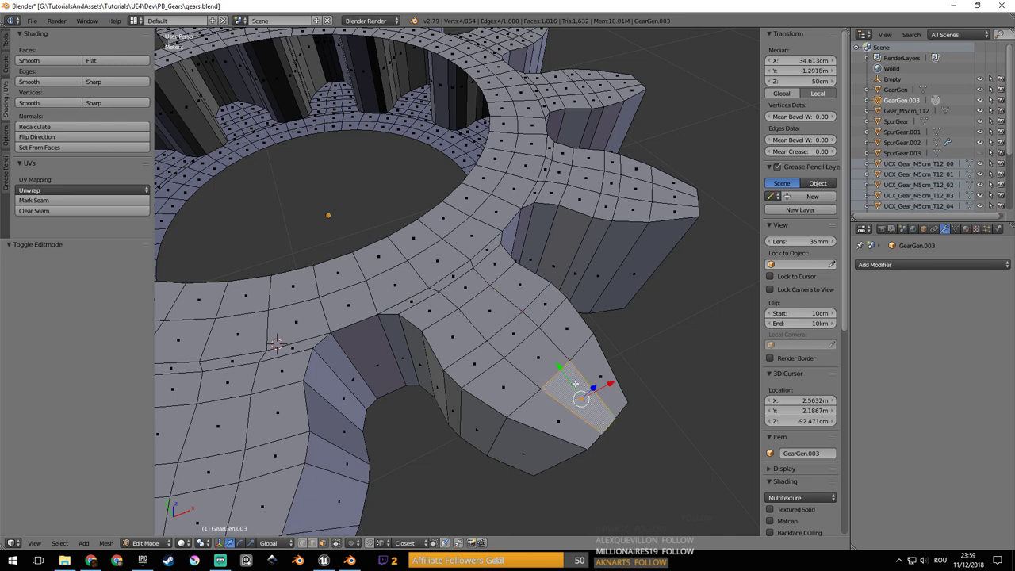
key("a")
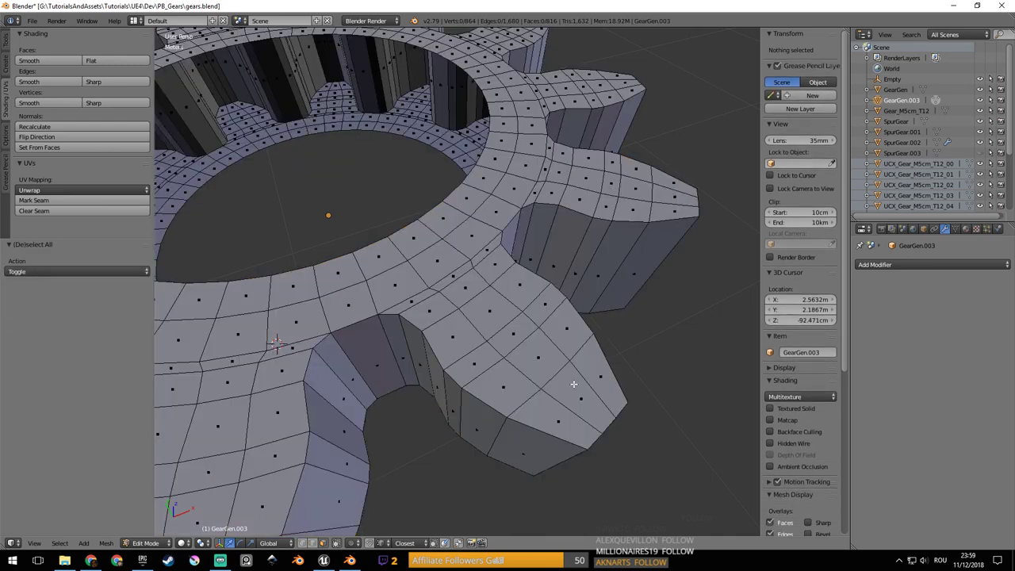
Select a shortest path of faces along the upper side of one tooth, filling the region between the picked faces.
middle_click_drag(472, 331, 586, 338)
right_click(324, 408)
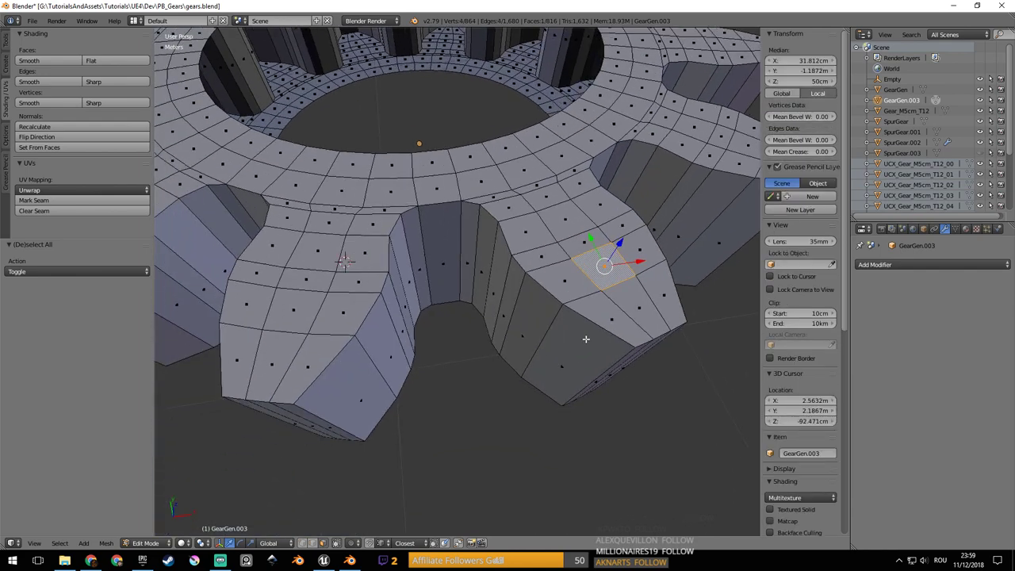
right_click(636, 313)
key("a")
right_click(635, 296)
right_click(614, 274, "shift")
key("a")
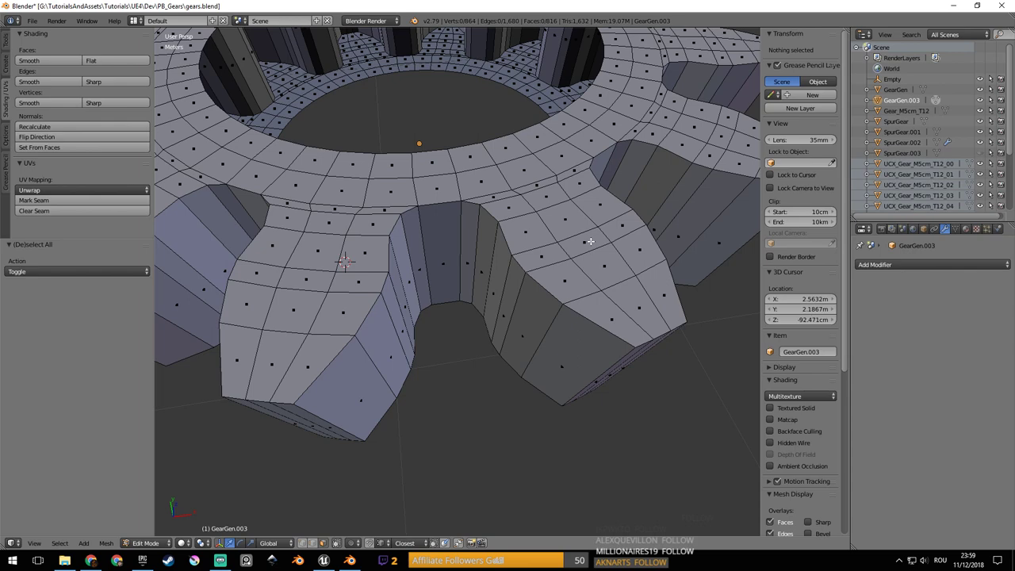
right_click(590, 242)
right_click(635, 300, "ctrl+shift")
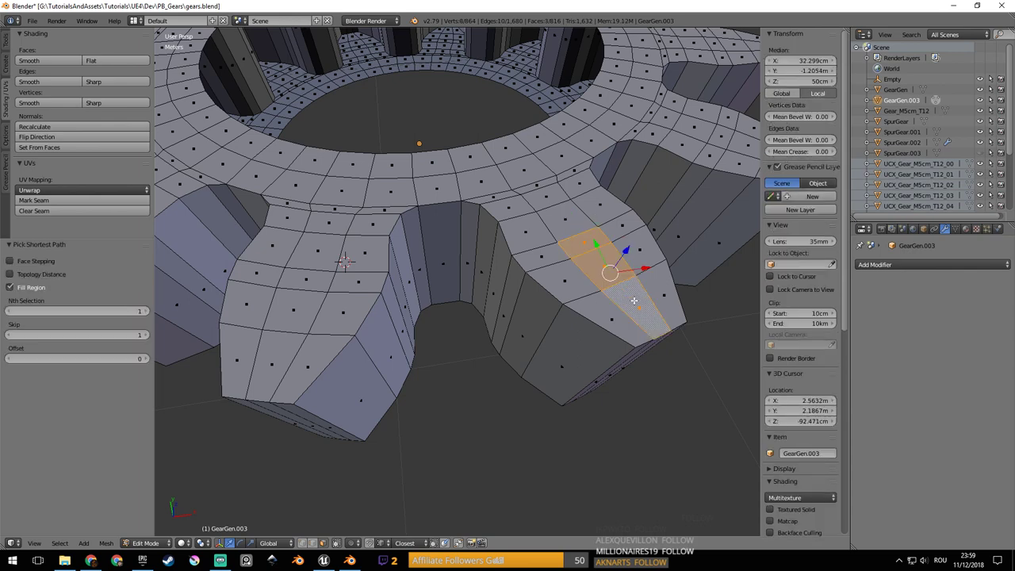
Select a path of faces from the middle of a neighbouring tooth back to its root.
middle_click_drag(608, 264, 569, 273)
right_click(462, 290)
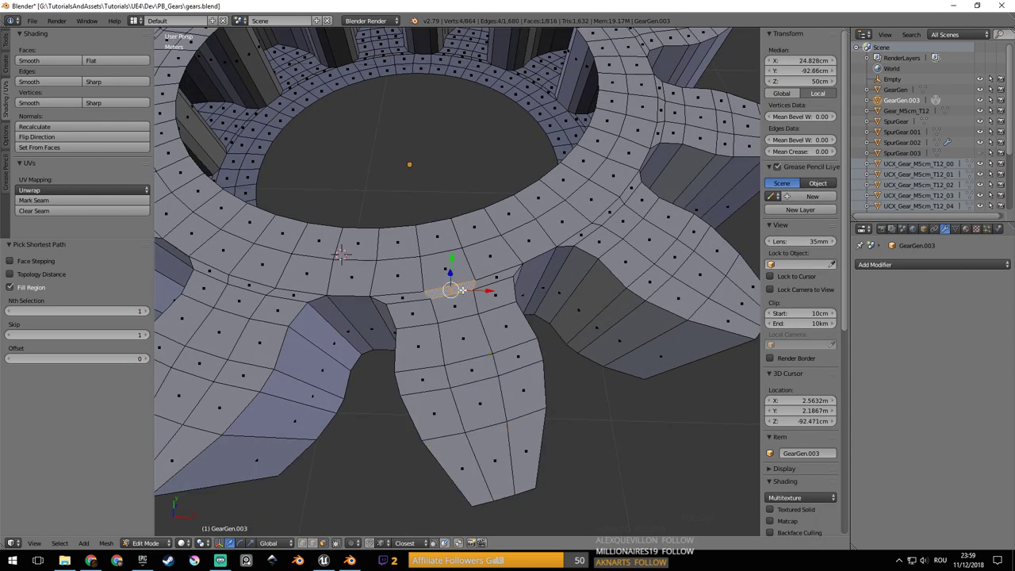
right_click(465, 330)
right_click(447, 295, "ctrl+shift")
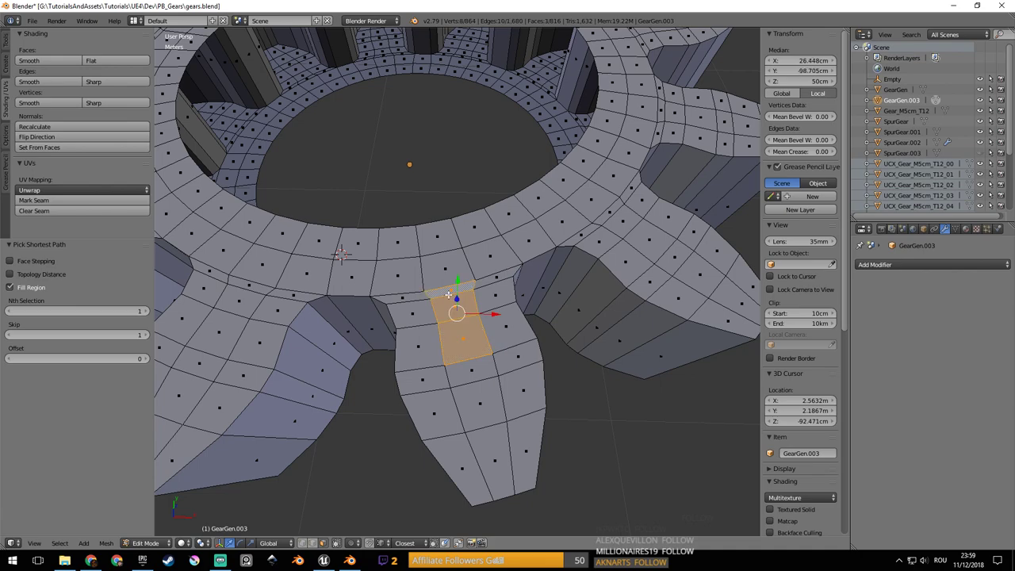
Try selecting shortest paths of faces across a tooth's flank and onto its upper side.
scroll(449, 296, "down", 2)
scroll(370, 325, "down", 2)
middle_click_drag(452, 295, 507, 350)
scroll(458, 343, "up", 2)
middle_click_drag(508, 349, 453, 308)
right_click(483, 284)
right_click(469, 287, "shift")
right_click(434, 286, "ctrl+shift")
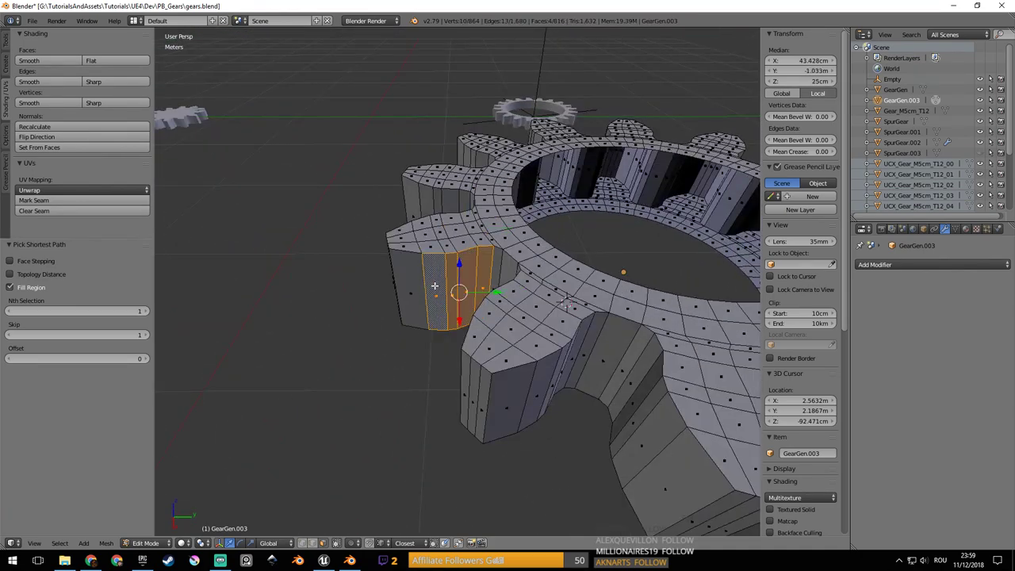
right_click(422, 284)
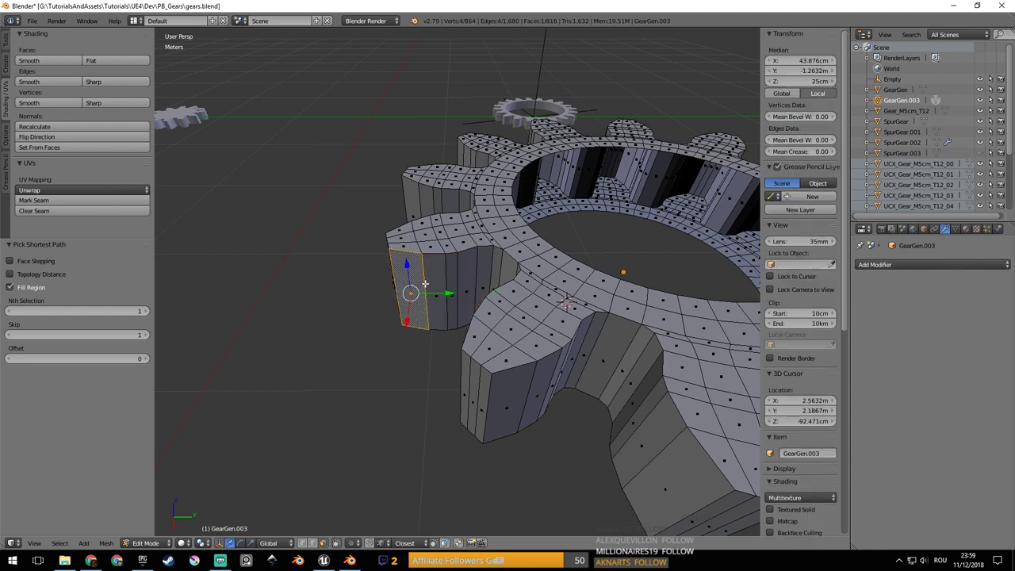
right_click(440, 280, "shift")
right_click(459, 276, "ctrl")
key("ctrl+z")
right_click(459, 246, "ctrl")
right_click(443, 232, "ctrl")
Leave mesh editing, delete the test spur gear and save over gears.blend.
middle_click_drag(445, 242, 540, 317)
middle_click_drag(563, 349, 402, 299, "shift")
scroll(402, 300, "down", 3)
scroll(513, 310, "up", 3)
scroll(513, 309, "down", 3)
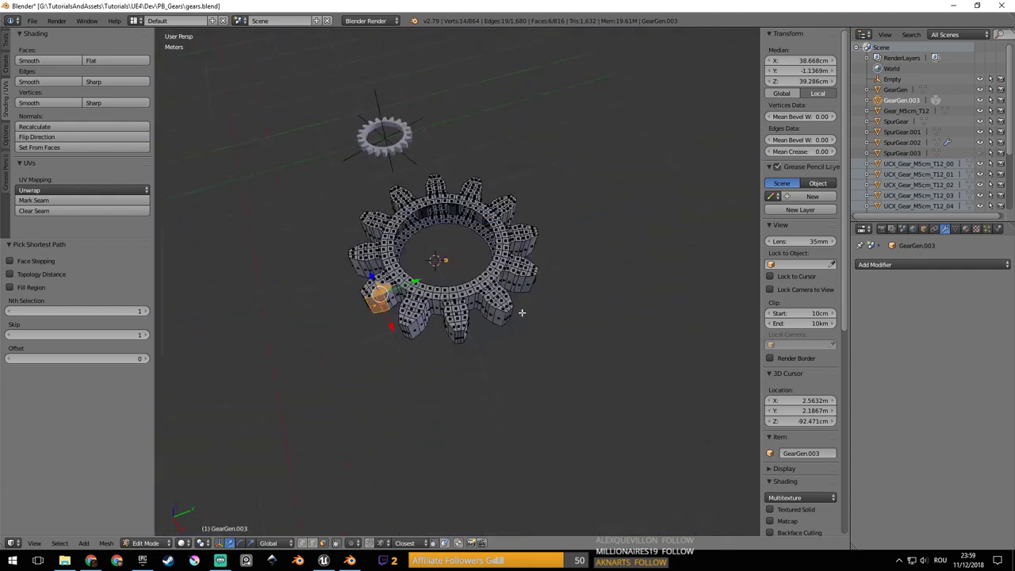
key("Tab")
key("x")
left_click(513, 298)
key("ctrl+s")
left_click(456, 204)
Select the arrayed teeth on the remaining ring gear.
middle_click_drag(463, 231, 544, 353, "shift")
scroll(510, 287, "up", 3)
right_click(511, 287)
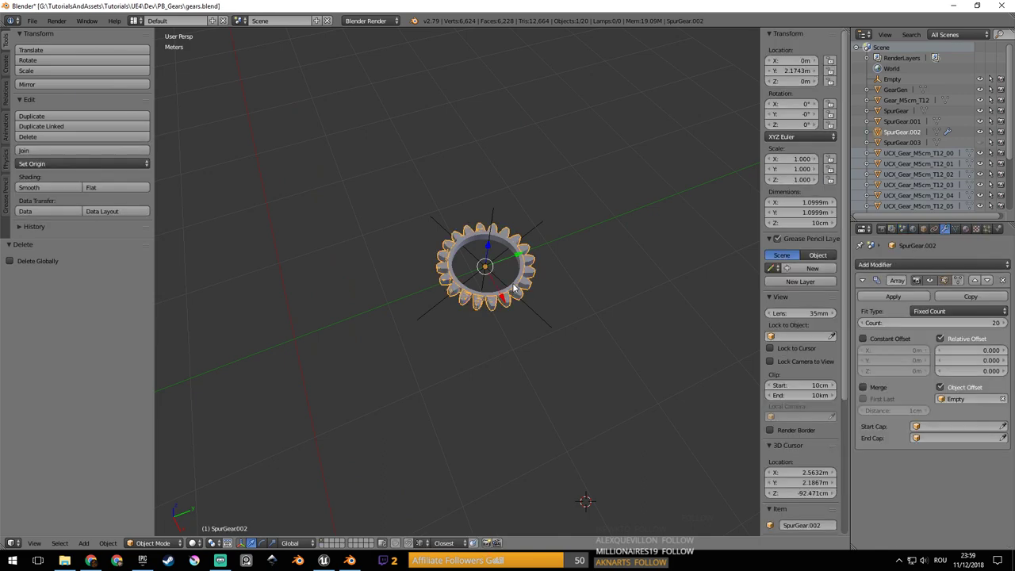
Check the arrayed teeth by trial-moving them off the ring gear, then restore their position.
key("KP_Decimal")
scroll(474, 308, "down", 2)
middle_click_drag(474, 308, 453, 314)
scroll(527, 315, "up", 2)
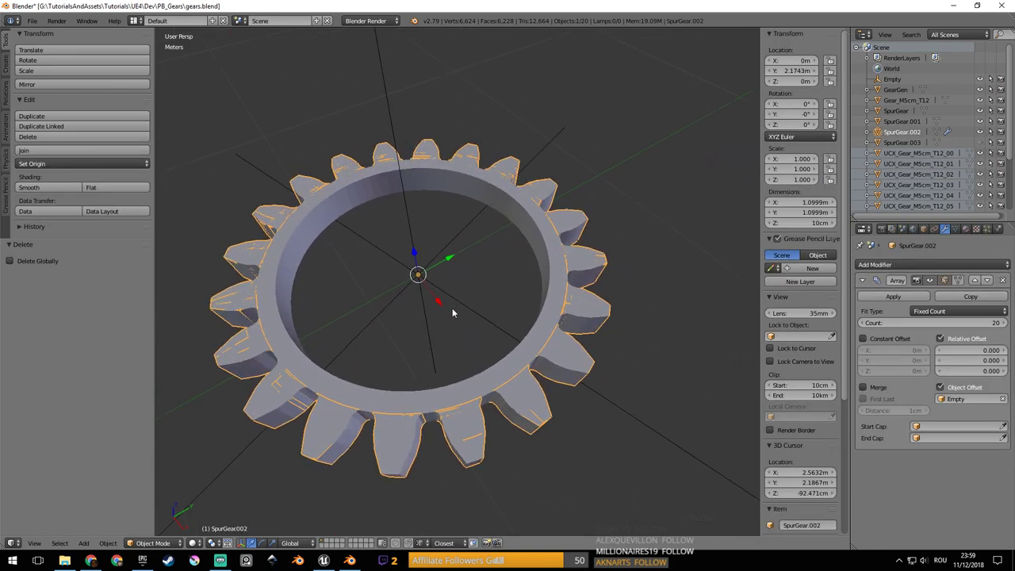
key("g")
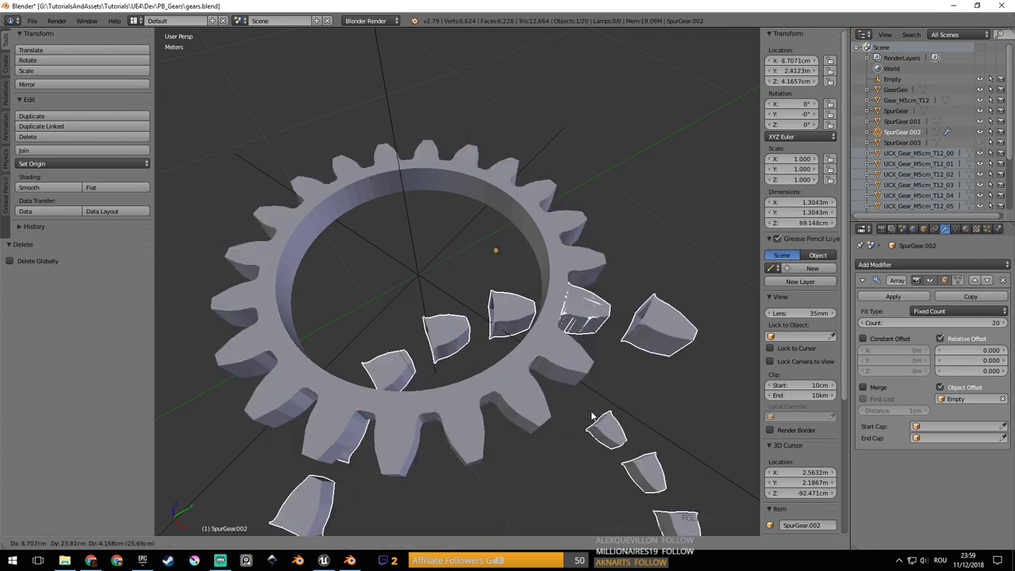
right_click(574, 412)
middle_click_drag(529, 366, 511, 349)
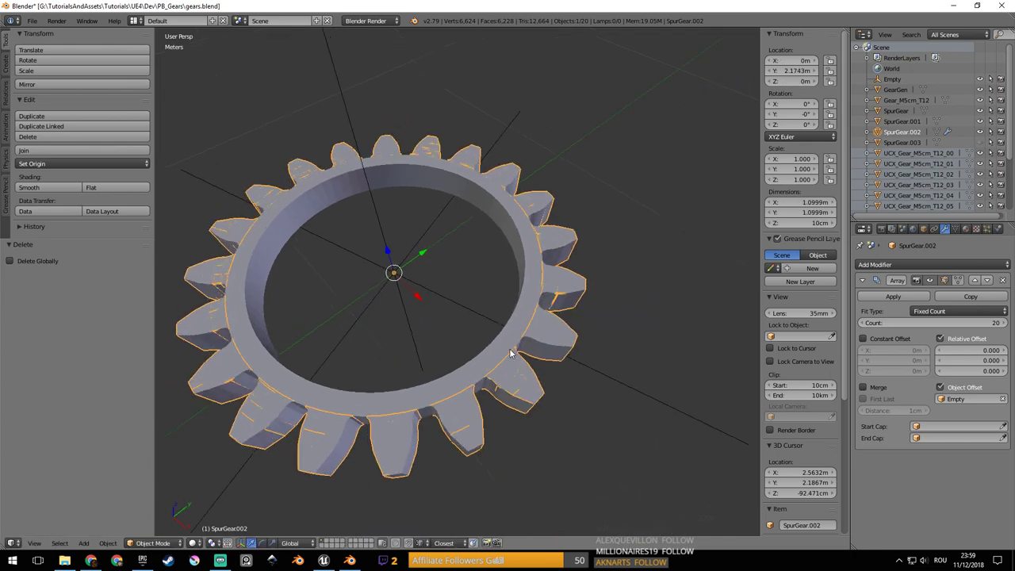
Apply the Array modifier on the teeth and delete the empty used as its offset object.
left_click(893, 297)
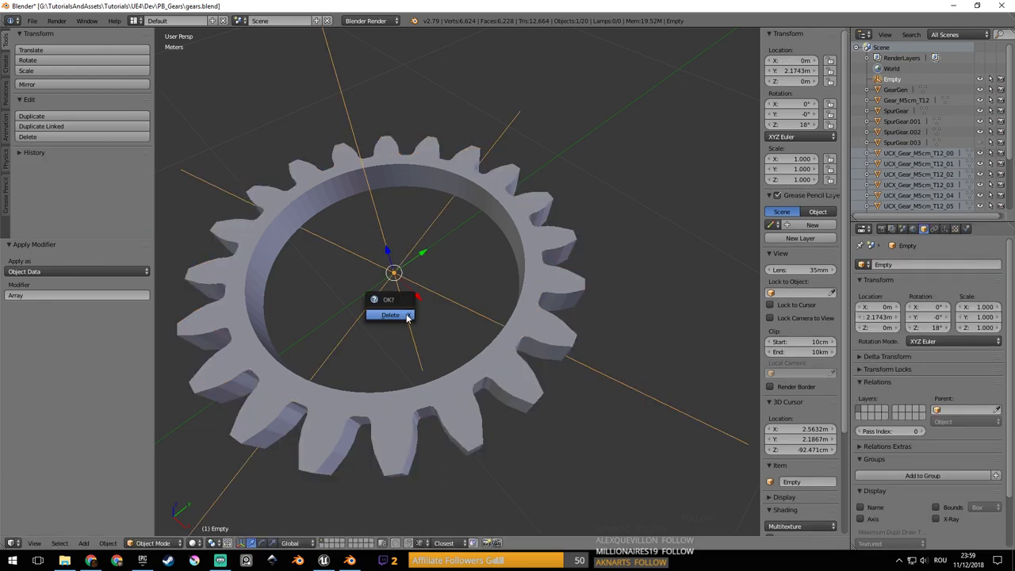
key("x")
left_click(407, 313)
middle_click_drag(416, 318, 527, 331)
Select the full ring gear and the separate teeth in turn, trial-moving each and cancelling the moves.
right_click(578, 352)
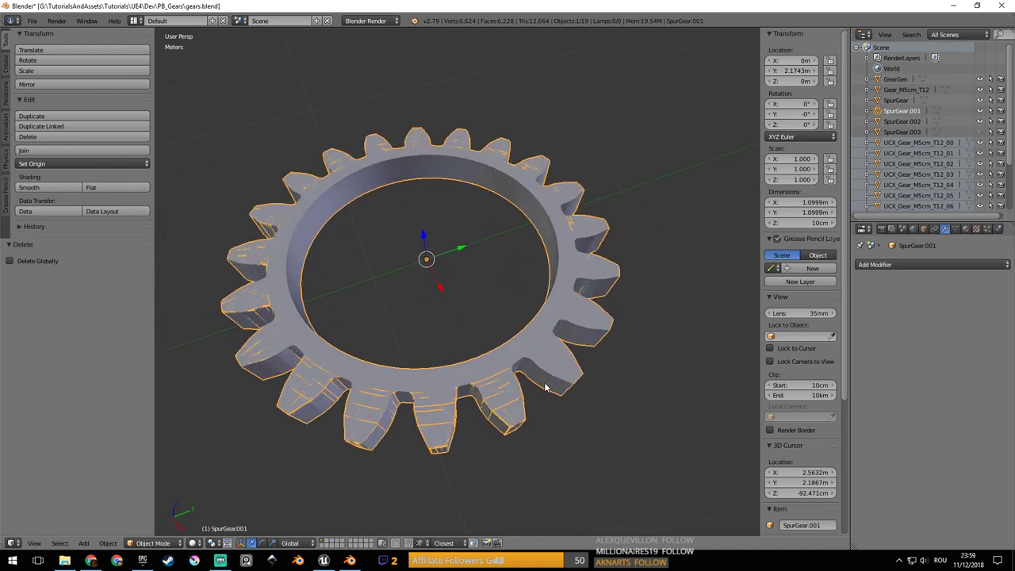
key("g")
right_click(568, 311)
right_click(511, 406)
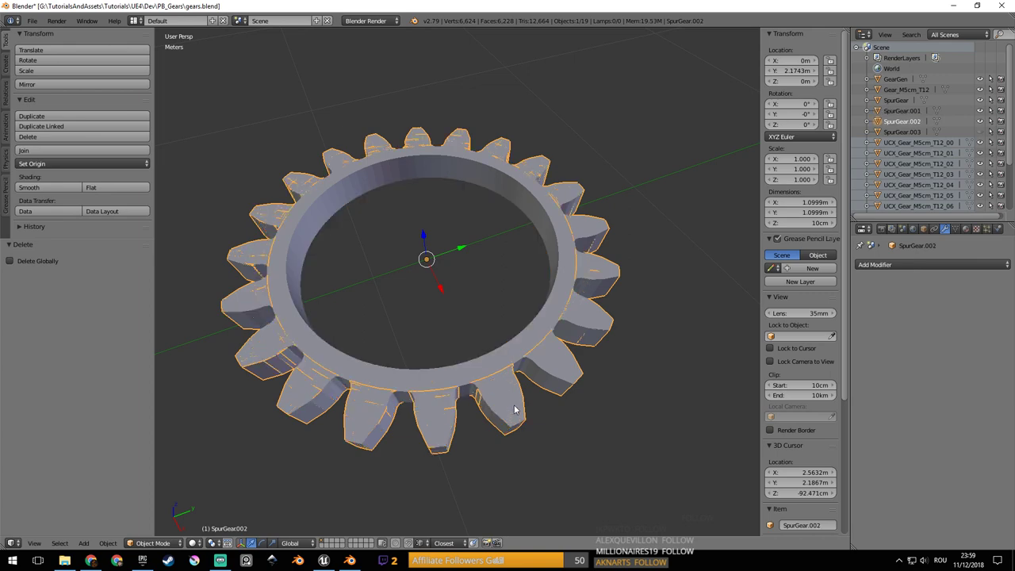
key("g")
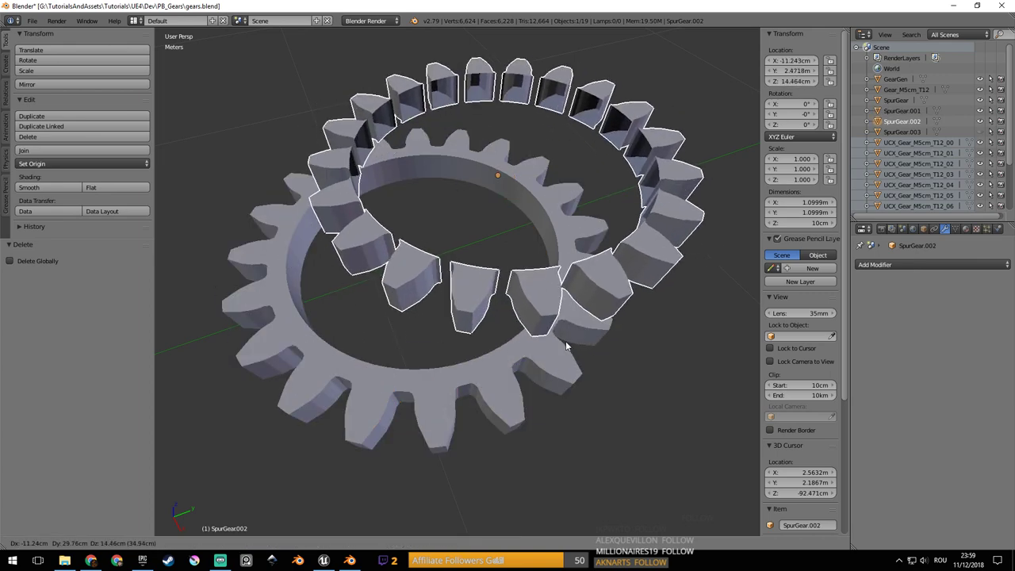
right_click(562, 346)
middle_click_drag(492, 330, 489, 335)
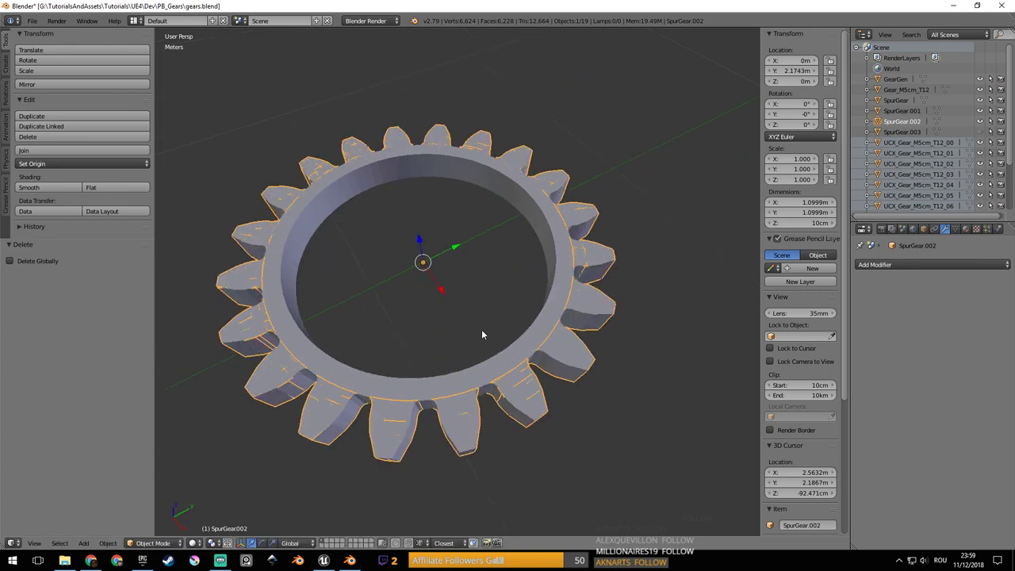
Unhide the hidden central disc and select it to inspect its alignment with the gear from the side.
key("alt+h")
right_click(465, 327)
middle_click_drag(463, 328, 455, 255)
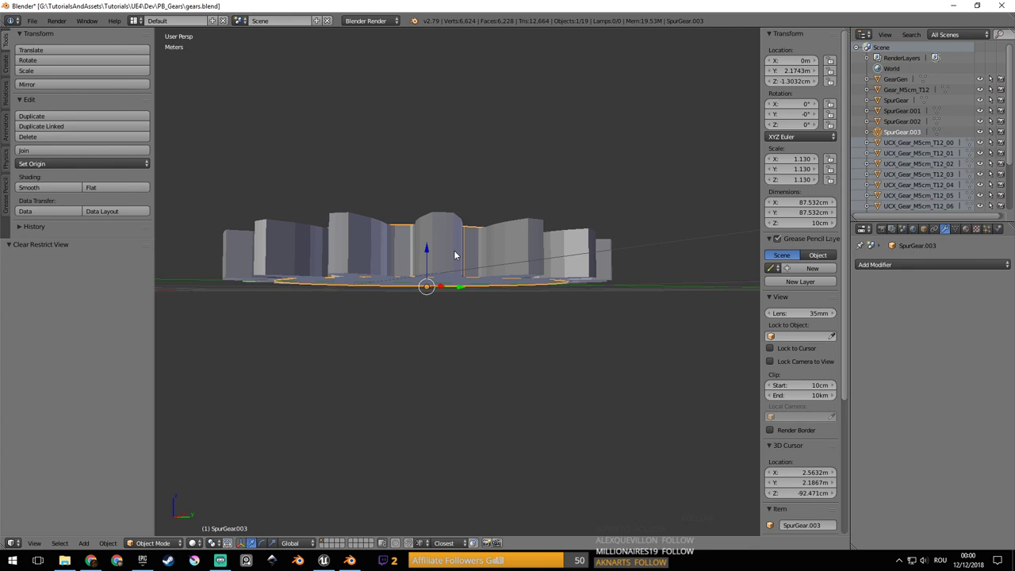
middle_click_drag(428, 293, 534, 404)
Select the teeth object and snap the 3D cursor to its origin.
right_click(536, 400)
key("space")
key("Escape")
key("shift+s")
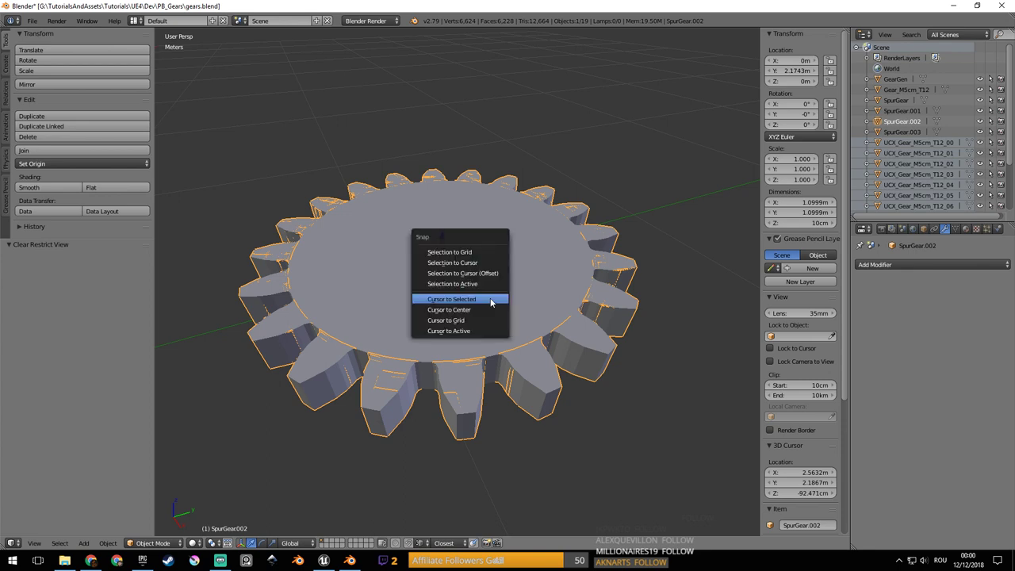
left_click(487, 302)
middle_click_drag(488, 301, 504, 276)
Select the central disc and set its origin to the 3D cursor.
right_click(530, 305)
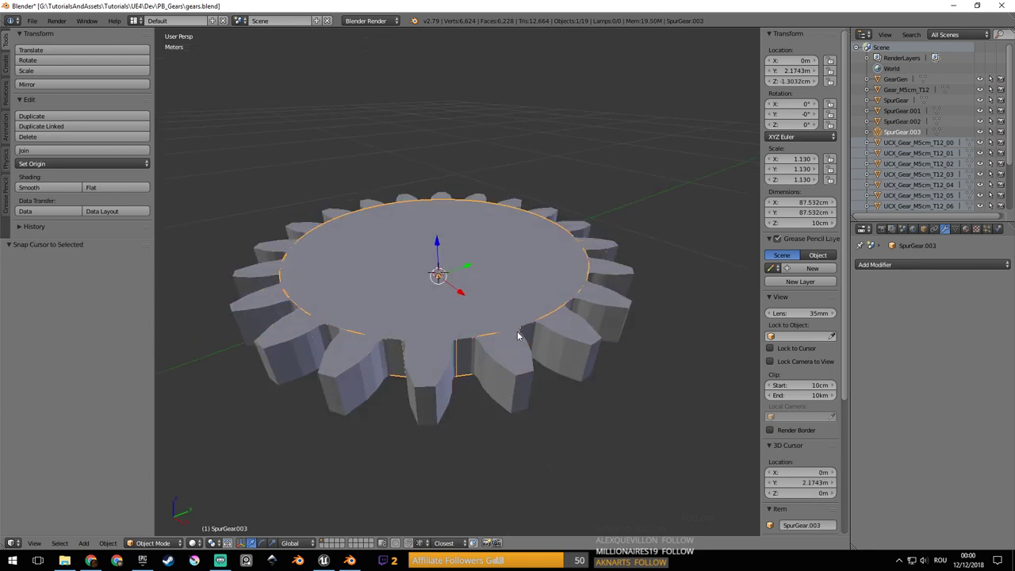
middle_click_drag(522, 335, 512, 290)
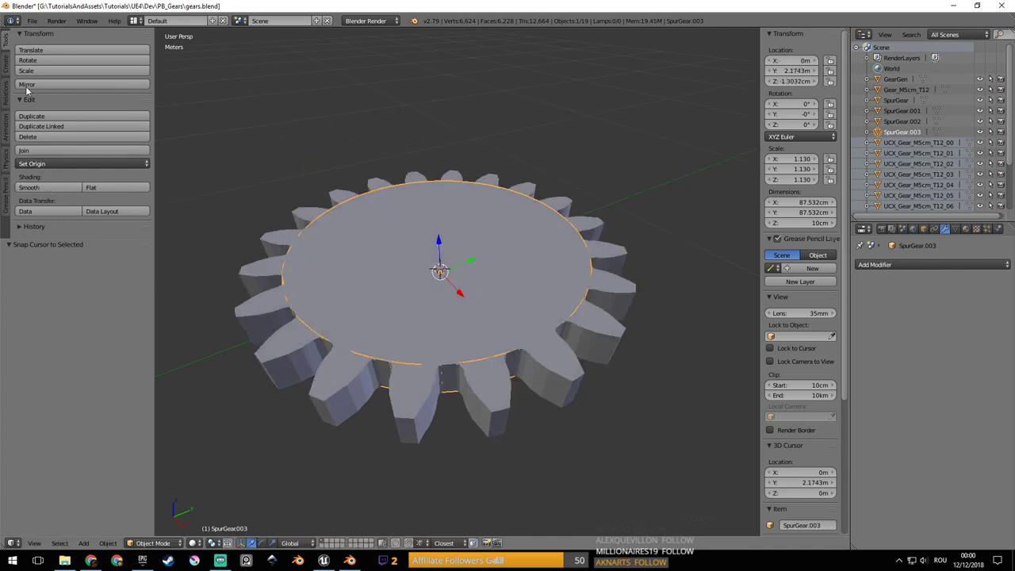
left_click(75, 165)
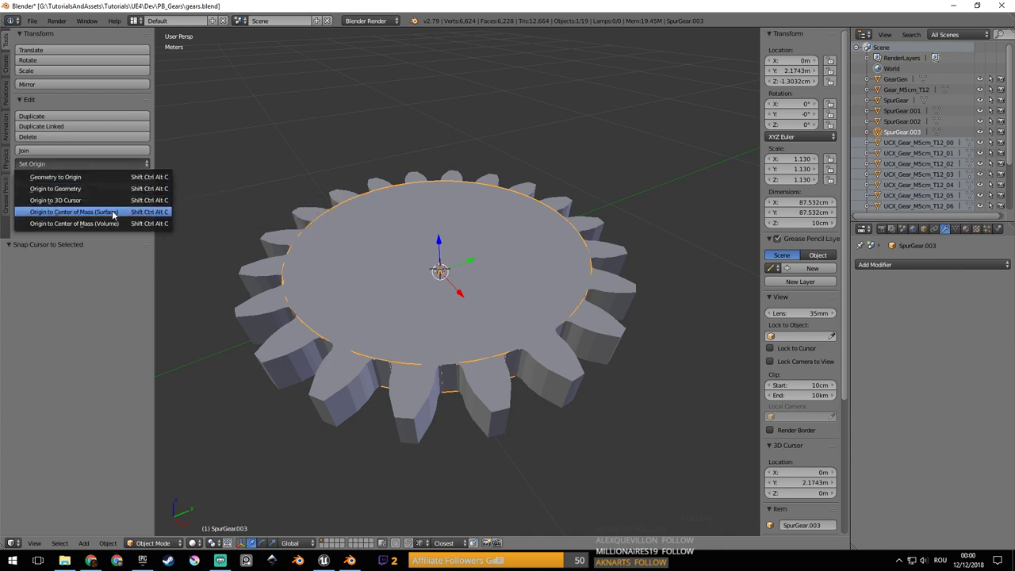
left_click(55, 200)
middle_click_drag(433, 276, 438, 298)
mouse_move(517, 304)
middle_mouse_down()
mouse_move(476, 271)
mouse_move(469, 302)
middle_mouse_up()
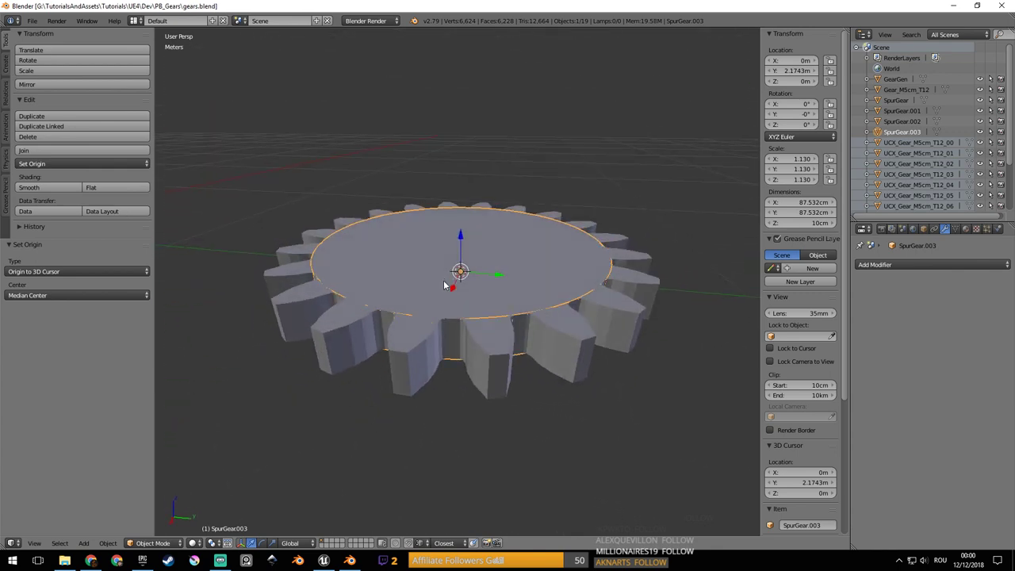
Box-select the full gear, the separate teeth and the central disc together in wireframe view, and return to solid shading.
scroll(467, 311, "down", 3)
key("z")
key("b")
left_click_drag(337, 148, 614, 378)
scroll(510, 335, "down", 3)
key("z")
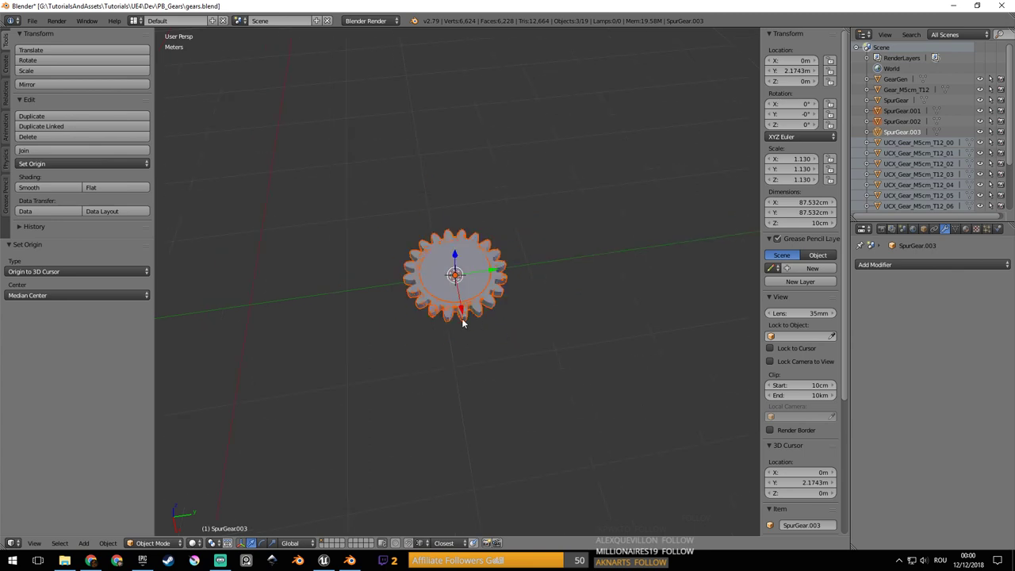
Snap the 3D cursor to the world centre and snap the three selected gear objects to it.
key("shift+a")
key("Escape")
key("shift+s")
left_click(459, 326)
key("shift+s")
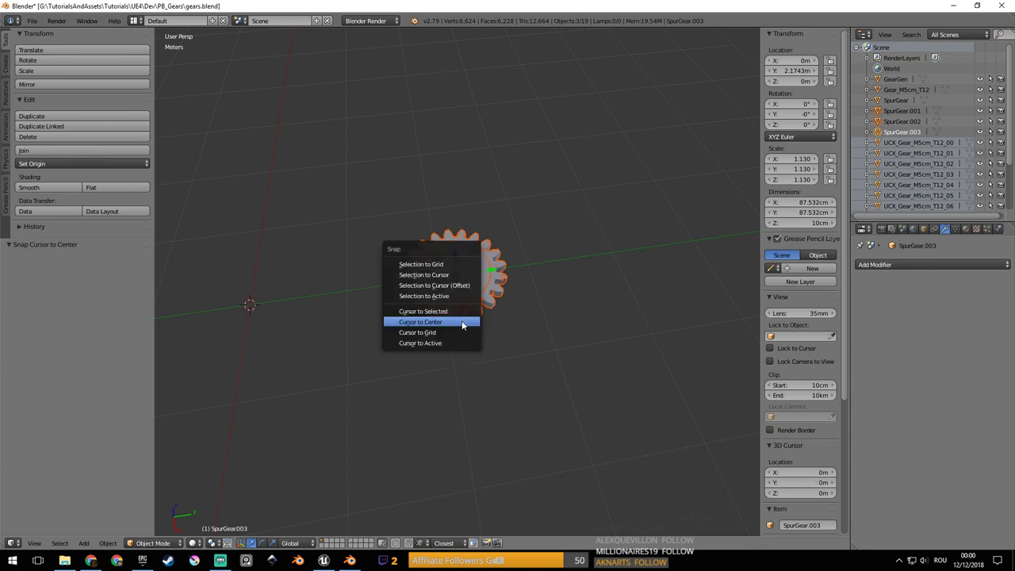
left_click(458, 275)
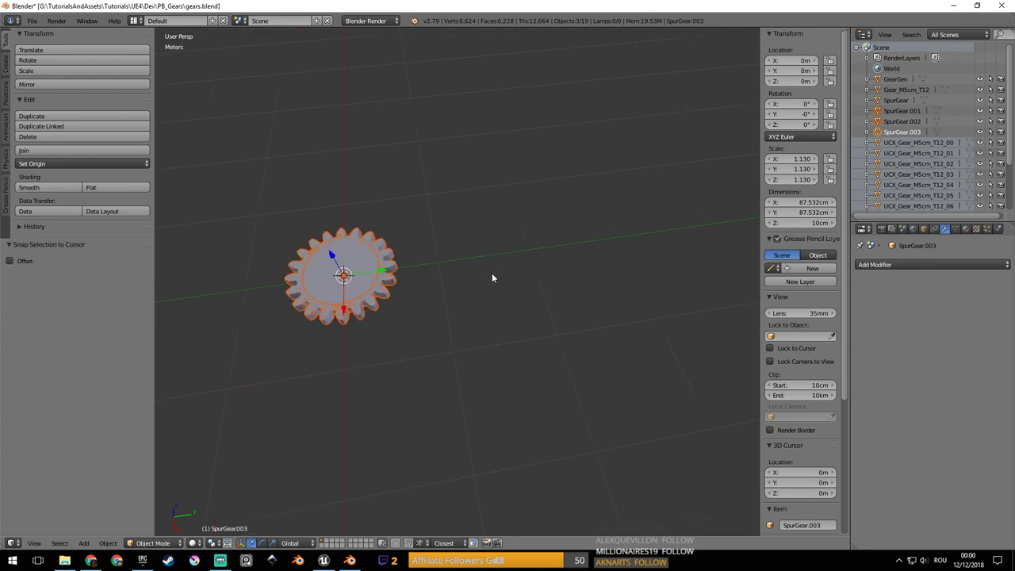
Frame the selected gear objects and save over gears.blend.
key("KP_Decimal")
key("ctrl+s")
left_click(494, 280)
Move the three selected gear objects by -0.05 m along the global Z axis.
middle_click_drag(464, 298, 458, 228)
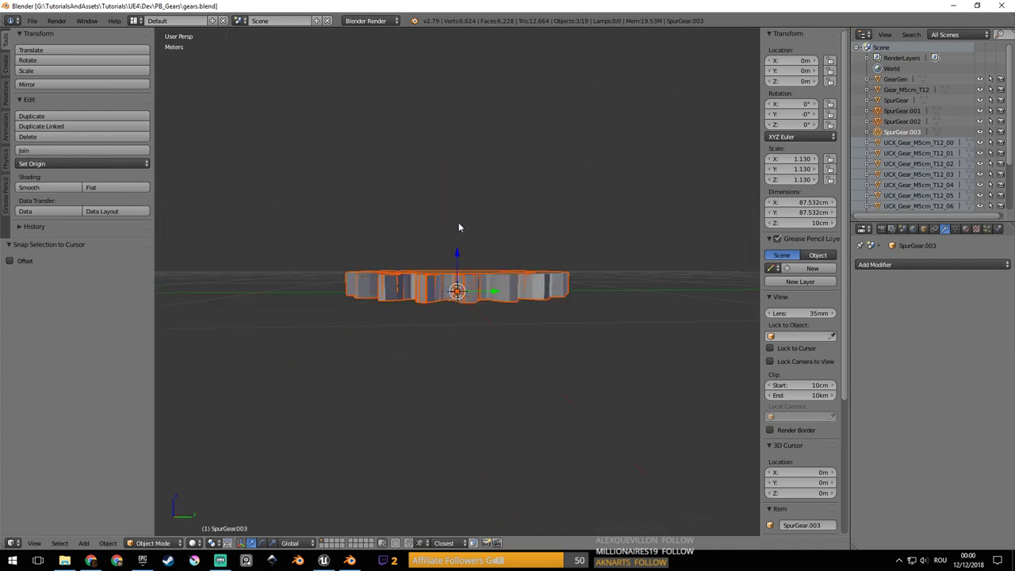
key("g")
key("z")
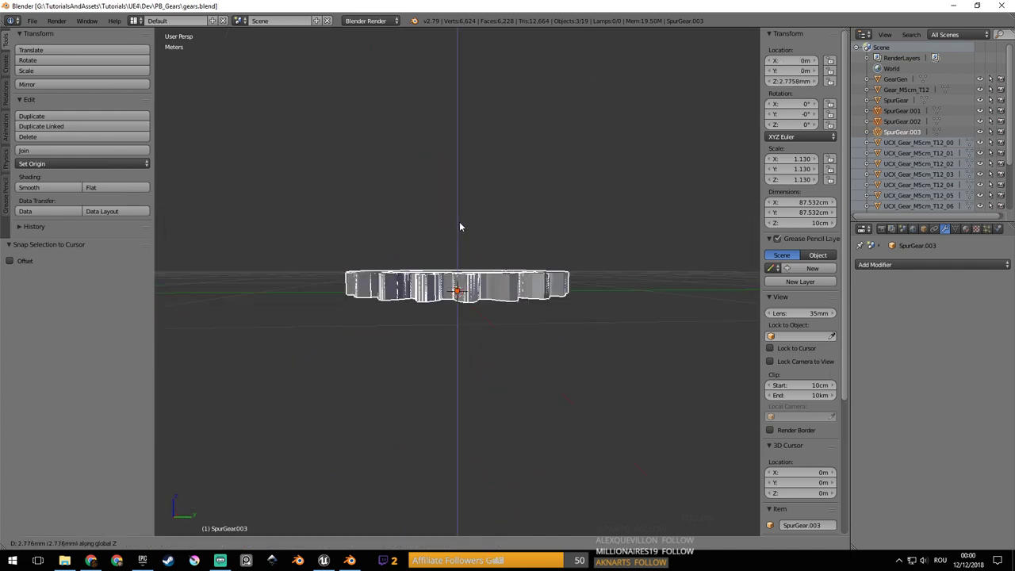
type("0.05")
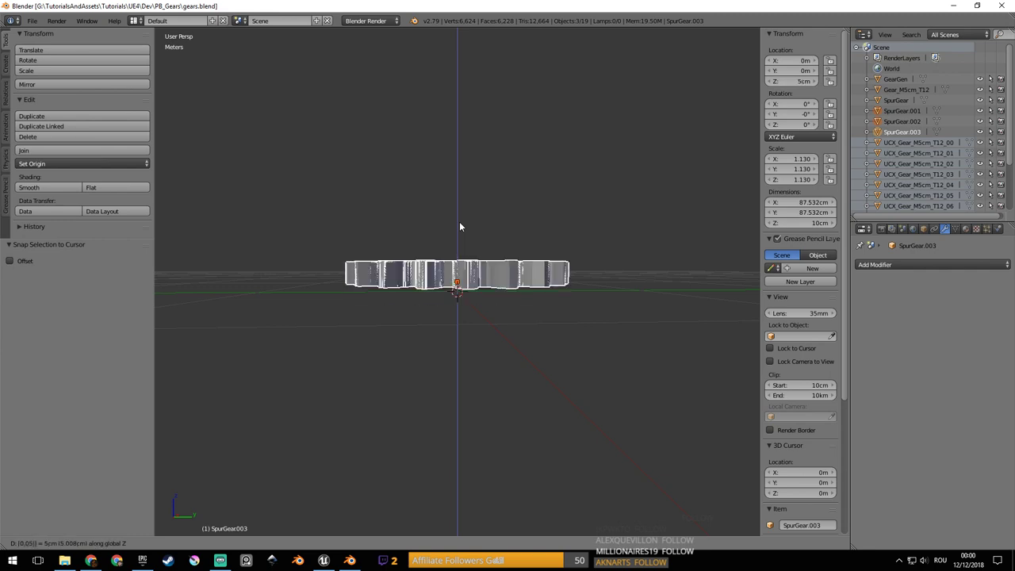
key("minus")
key("Return")
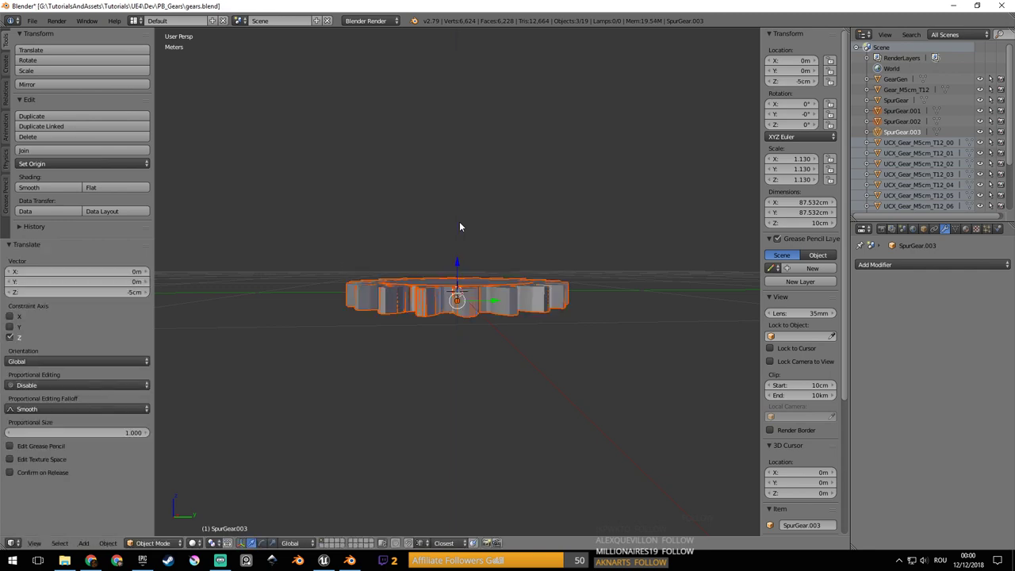
middle_click_drag(460, 222, 465, 330)
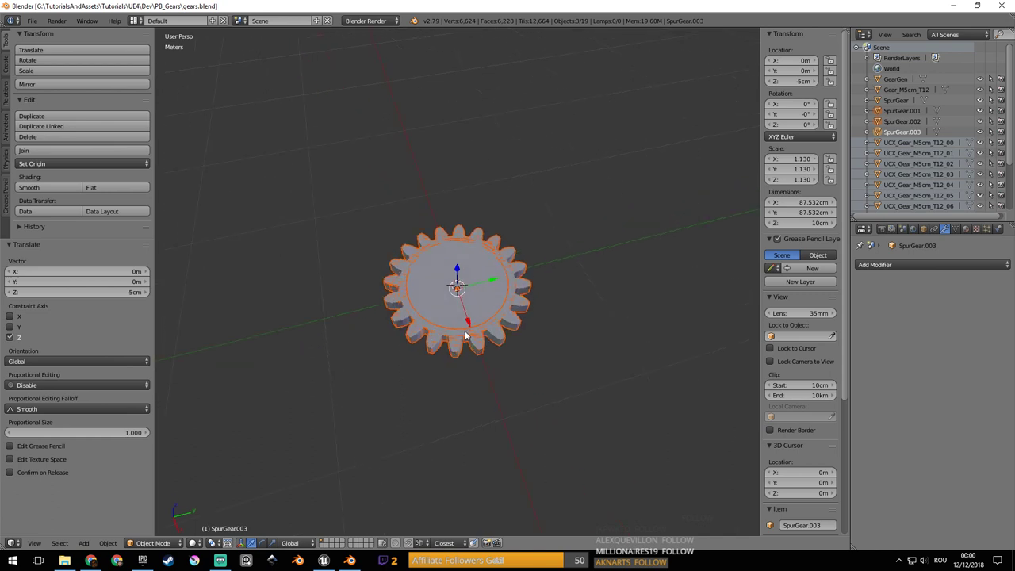
Select the overlapping gear objects one after another to identify the full gear and the separate teeth.
scroll(468, 332, "up", 5)
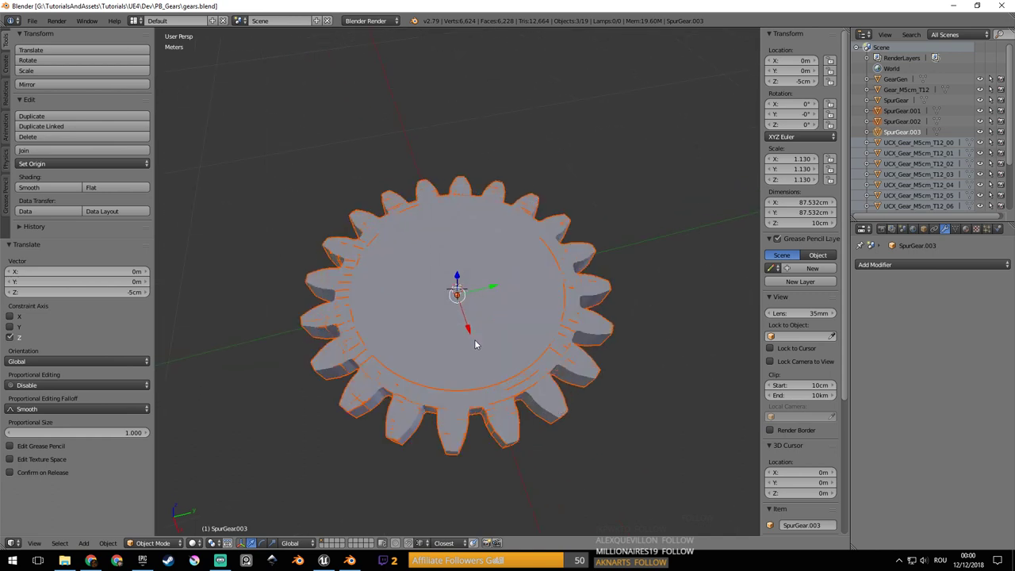
scroll(458, 322, "down", 1)
middle_click_drag(458, 322, 441, 320)
right_click(501, 377)
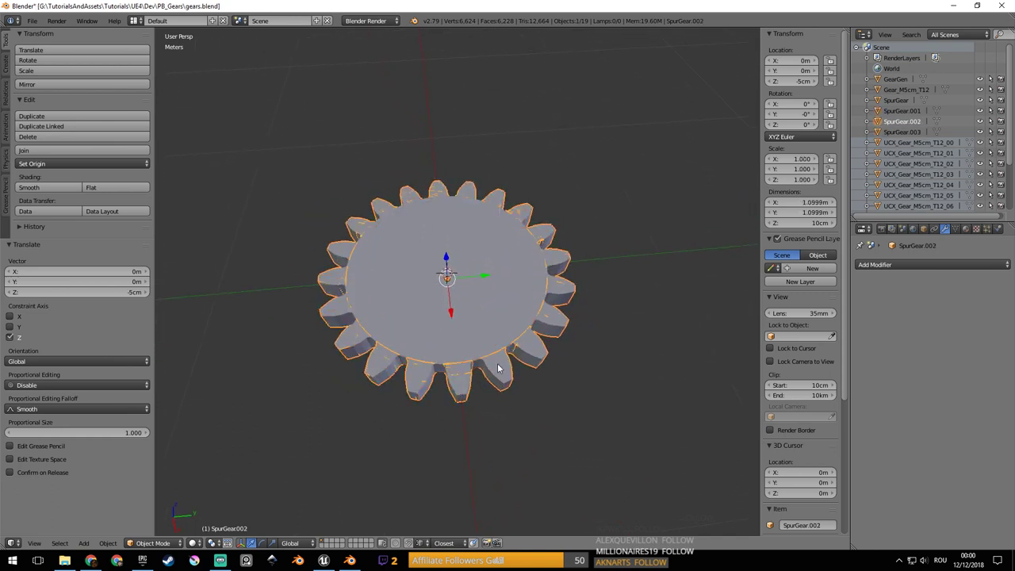
right_click(499, 345)
right_click(506, 354)
scroll(510, 365, "up", 2)
right_click(515, 367)
right_click(587, 390)
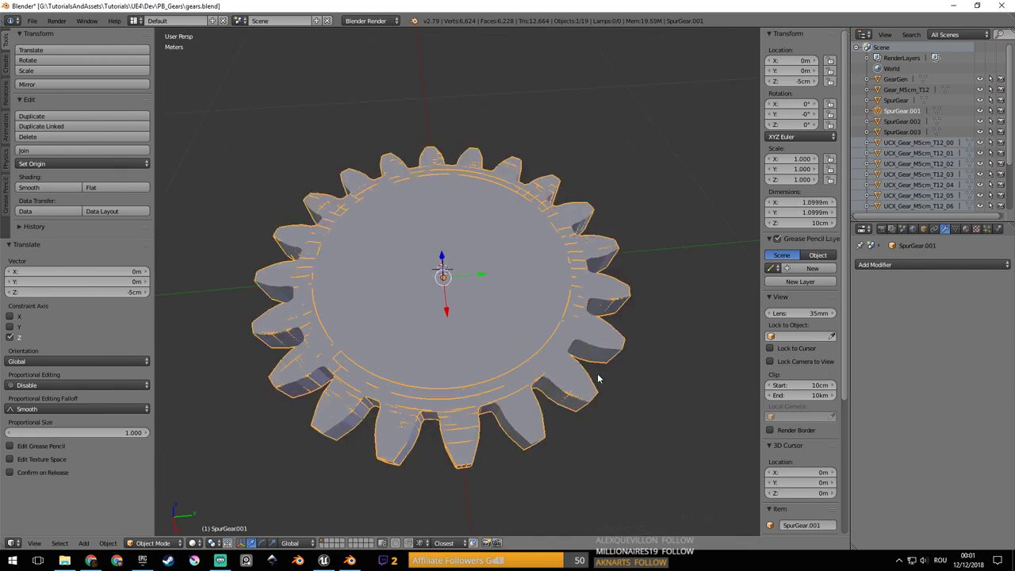
middle_click_drag(584, 369, 502, 338)
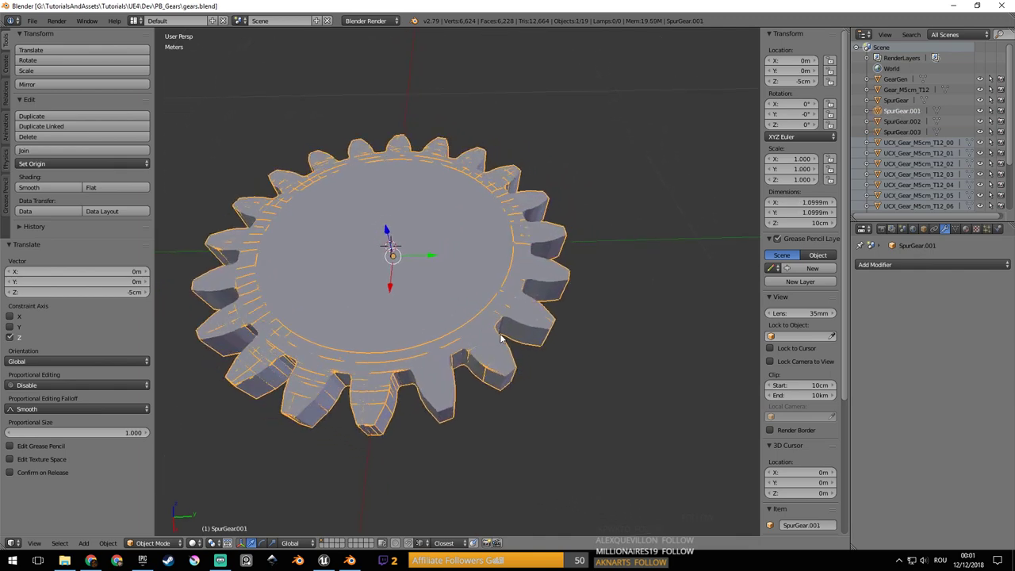
right_click(505, 365)
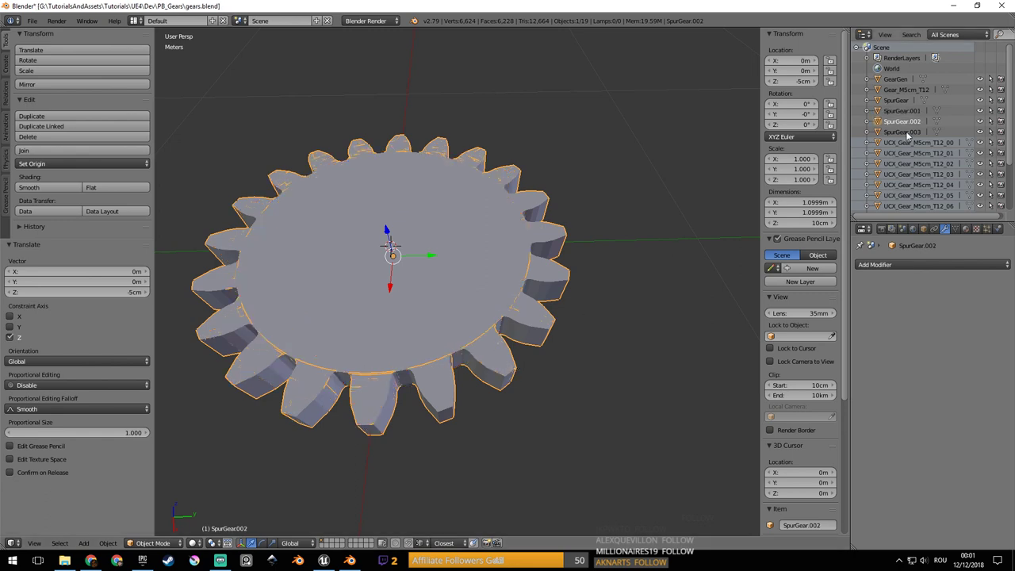
Select the central disc and trial-move it within the gear, cancelling the move.
right_click(477, 318)
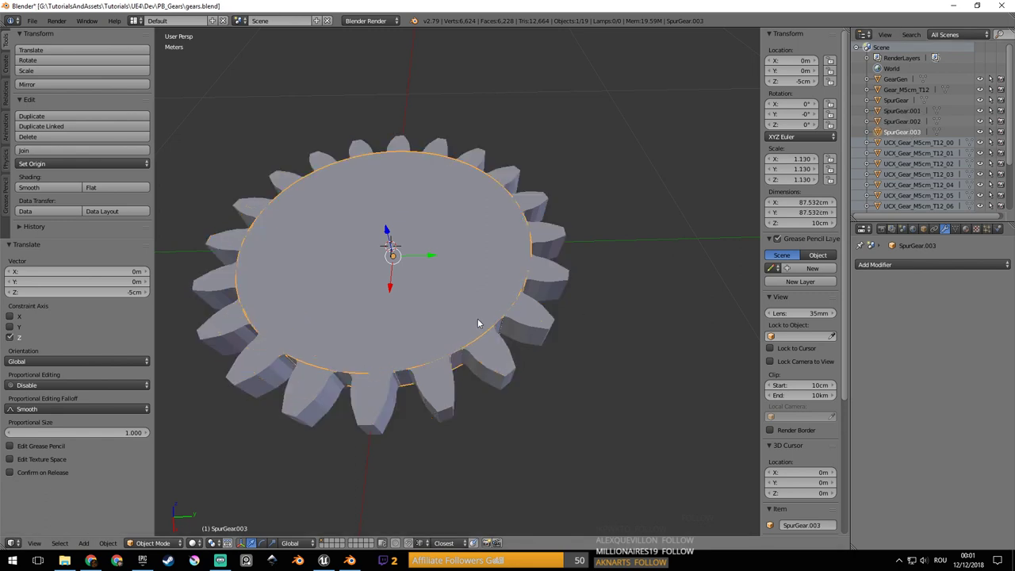
key("g")
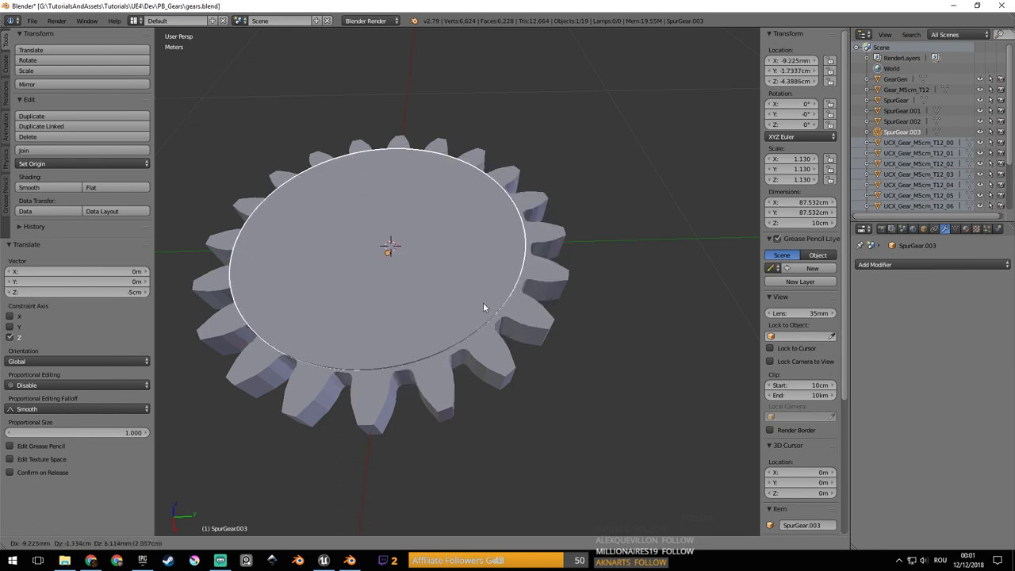
right_click(479, 310)
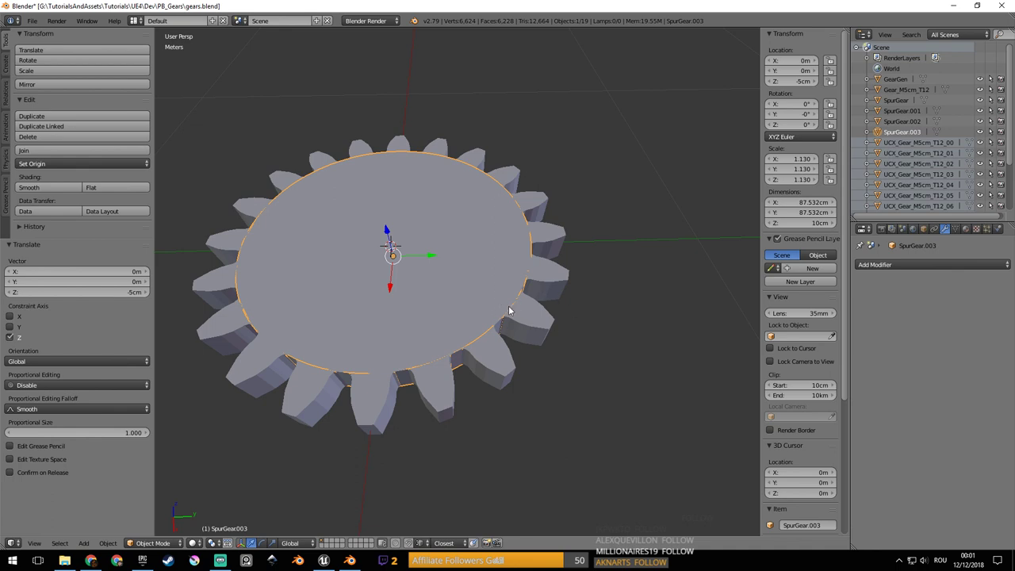
mouse_move(466, 311)
middle_mouse_down("shift")
mouse_move(497, 333)
mouse_move(492, 314)
mouse_move(484, 322)
middle_mouse_up("shift")
Select the full ring gear and rename it Gear_M5cm_T20.
right_click(481, 353)
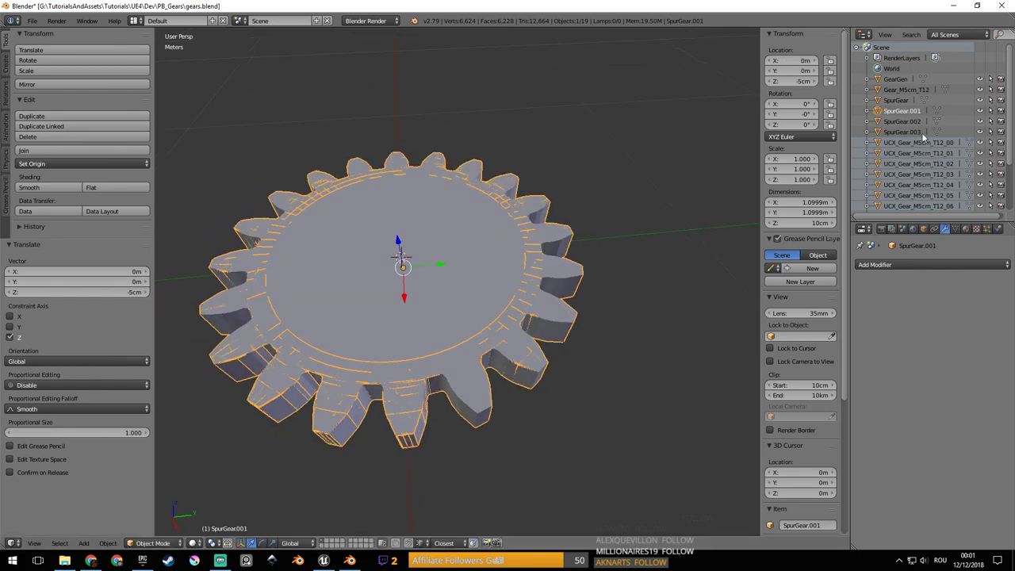
double_click(916, 113)
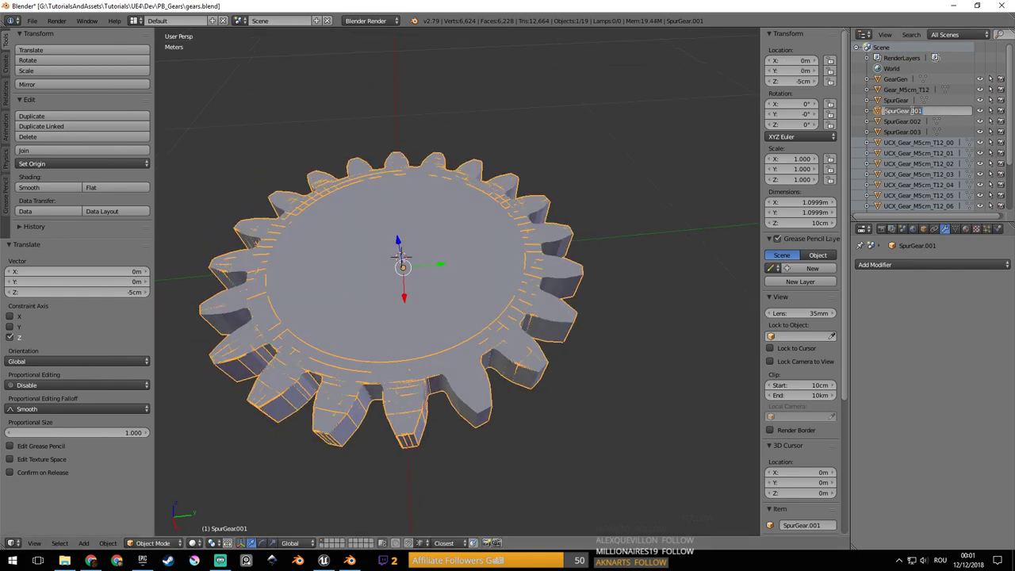
type("Gear_M5cm_T20")
key("Return")
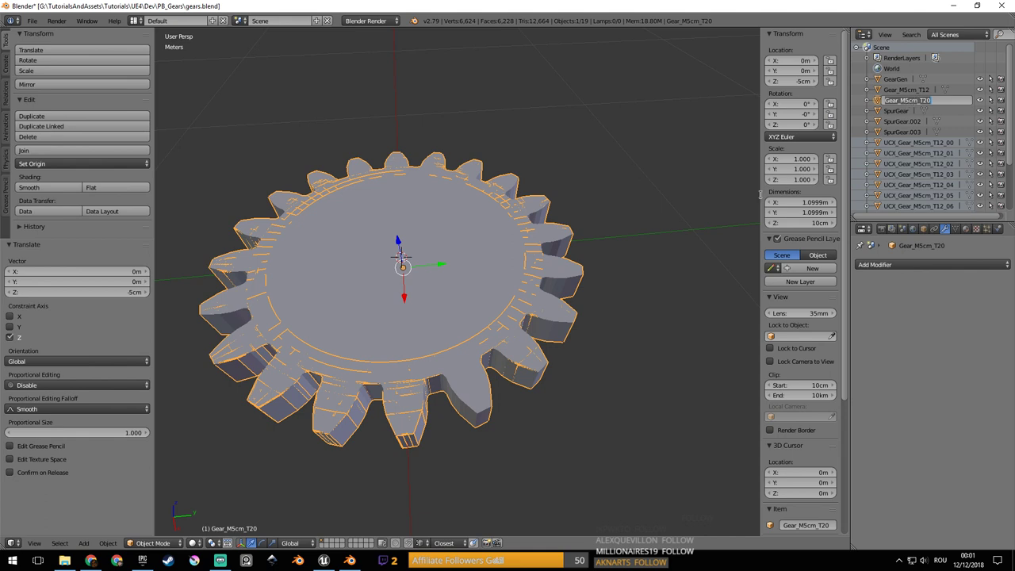
left_click(557, 313)
Select the gear's central disc, rename it UCX_Gear_M5cm_T20_00 and copy that name.
right_click(563, 315)
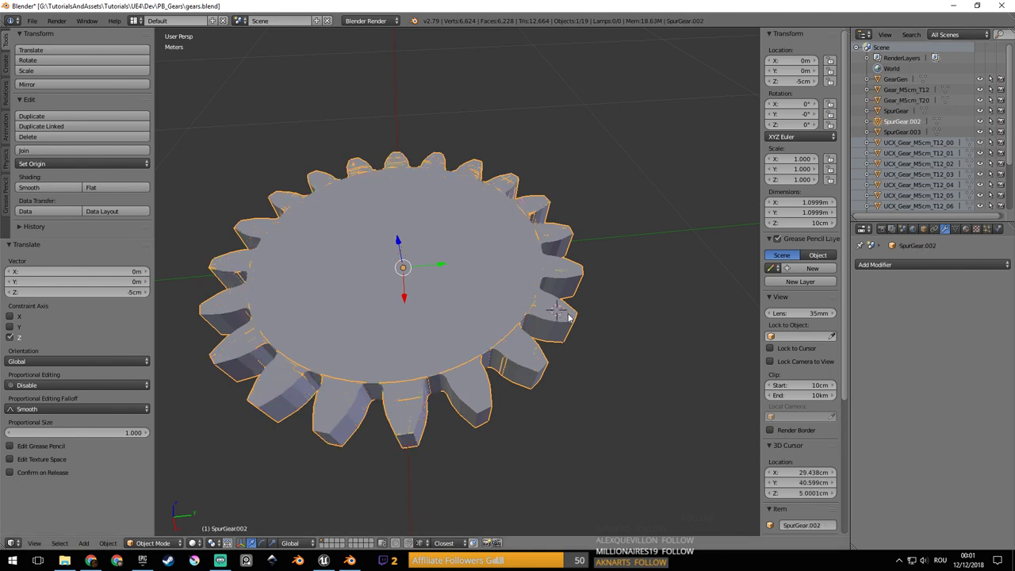
right_click(529, 279)
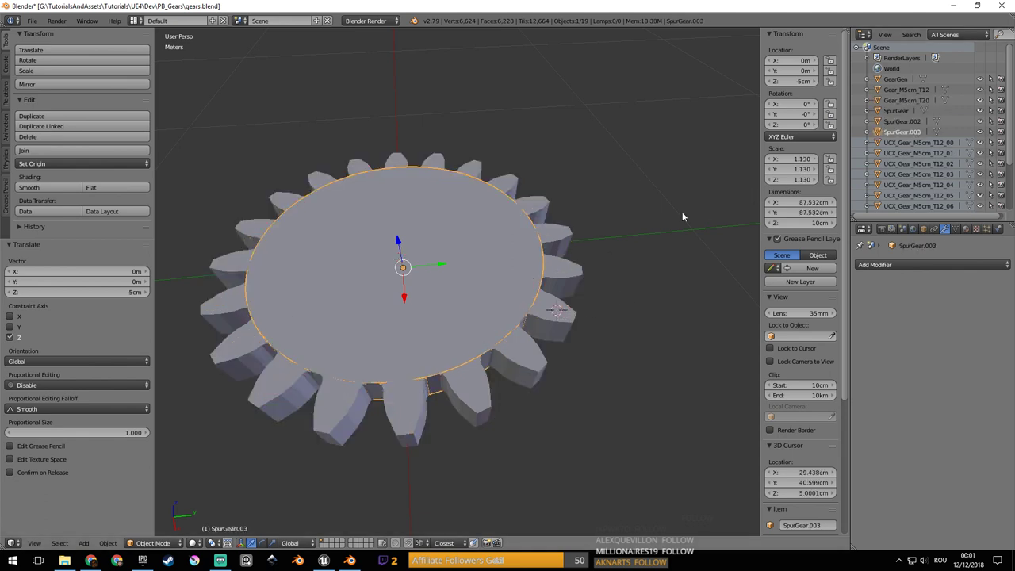
double_click(905, 133)
type("Gear_M5cm_T20")
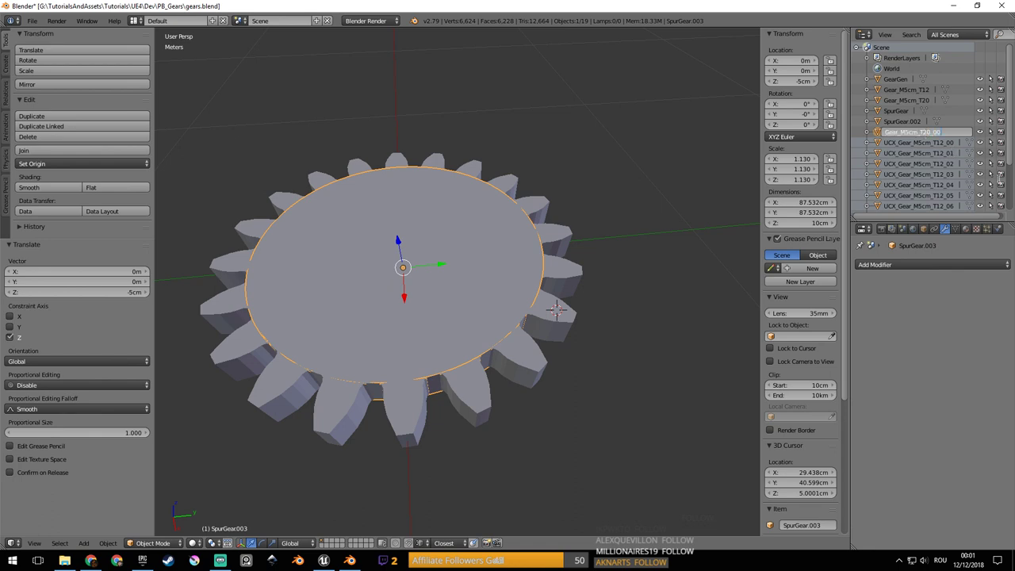
type("_00")
key("Home")
type("UCX_")
key("ctrl+a")
key("ctrl+c")
key("Return")
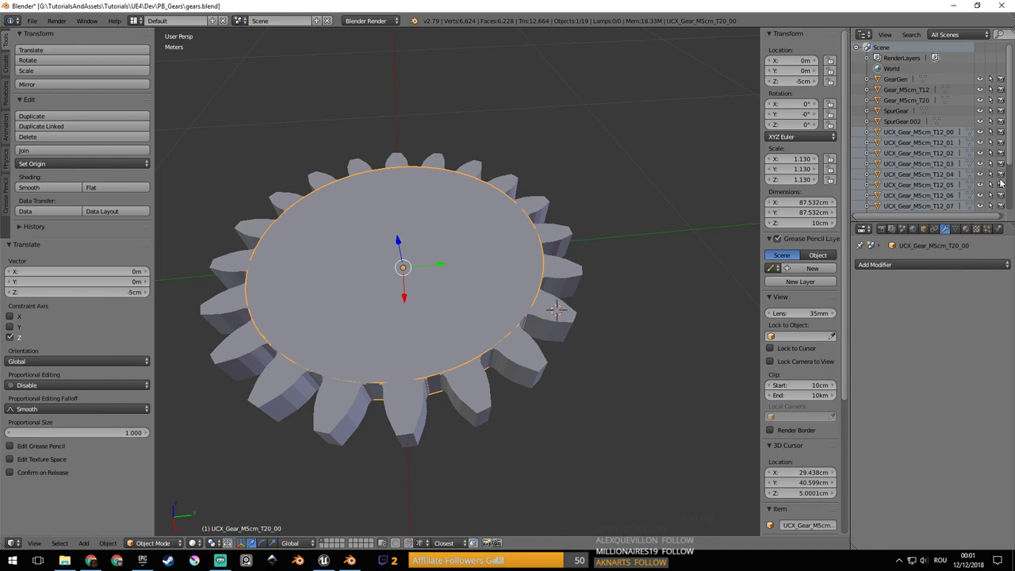
Select the separate teeth object, rename it UCX_Gear_M5cm_T20_01 and save the blend file.
right_click(527, 371)
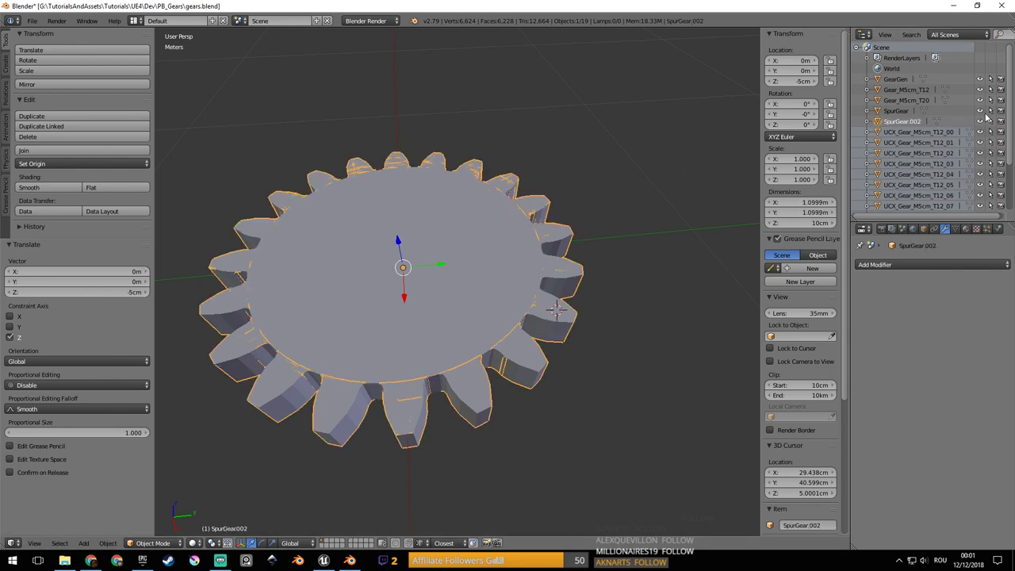
double_click(905, 122)
key("ctrl+v")
type("1")
key("Return")
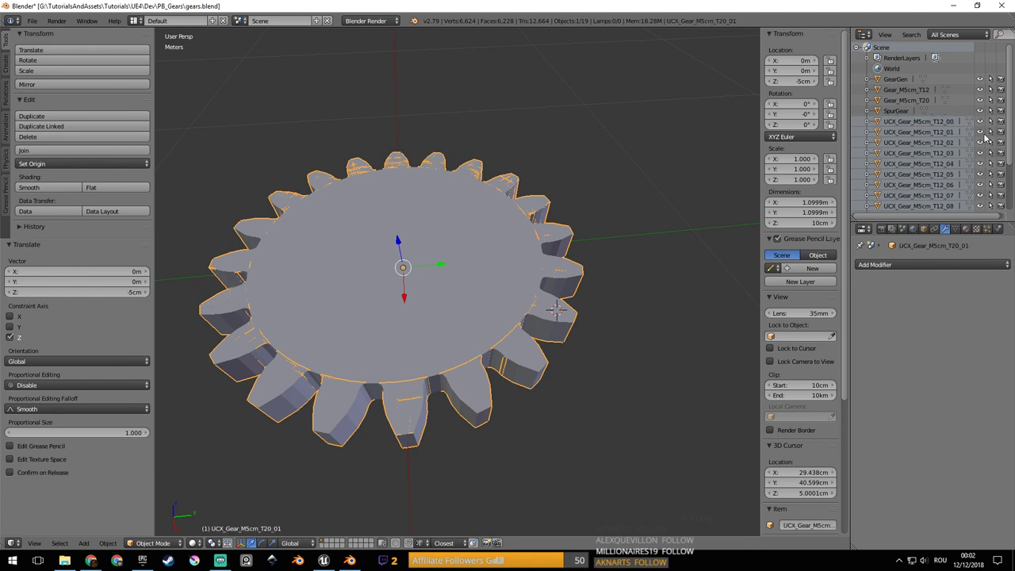
key("ctrl+s")
left_click(643, 288)
Select the full gear, disc and teeth objects together in wireframe, save the file and return to solid shading.
scroll(584, 304, "down", 2)
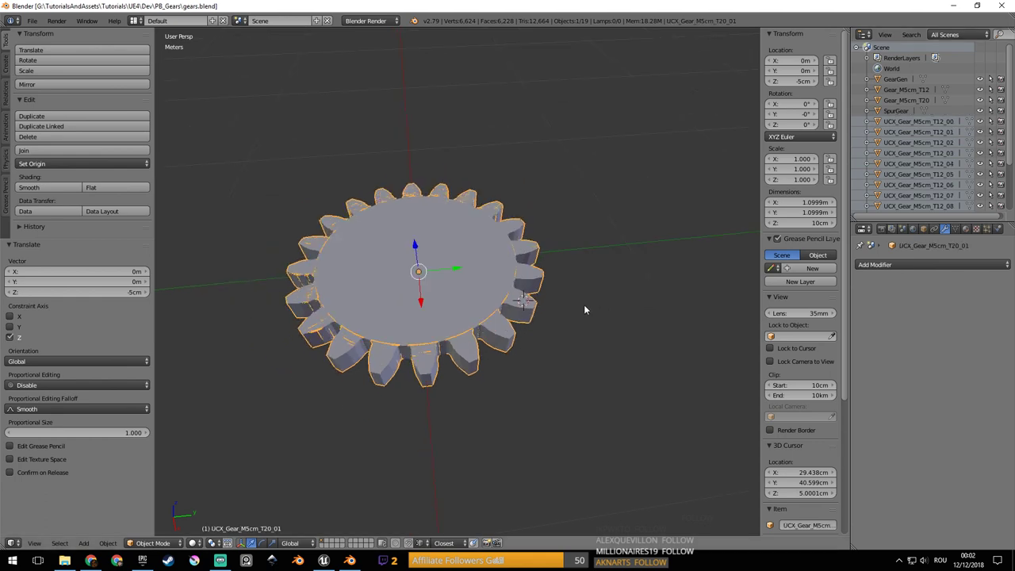
key("z")
scroll(535, 283, "down", 1)
key("b")
left_click_drag(281, 166, 512, 318)
key("ctrl+s")
left_click(507, 315)
middle_click_drag(507, 315, 506, 359)
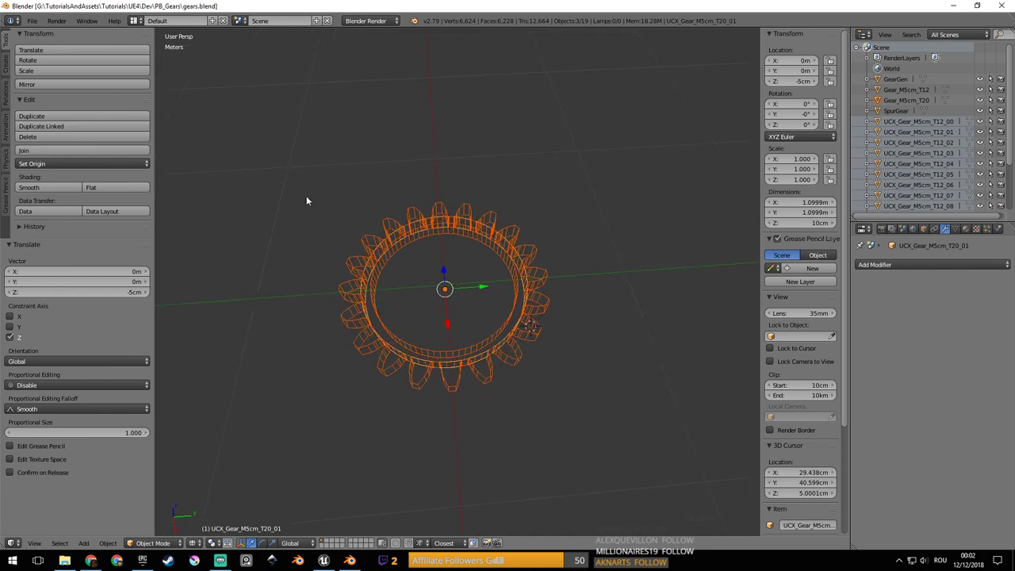
key("z")
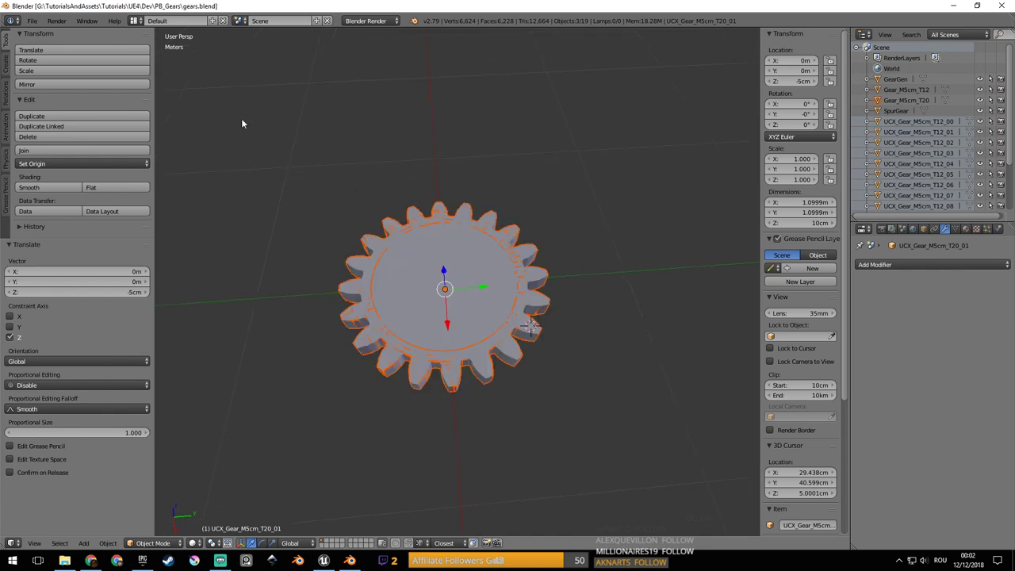
Export only the selected objects, limited to meshes, as Gear_M5cm_T20.fbx in the PB_Gears folder, and save the blend file.
left_click(32, 21)
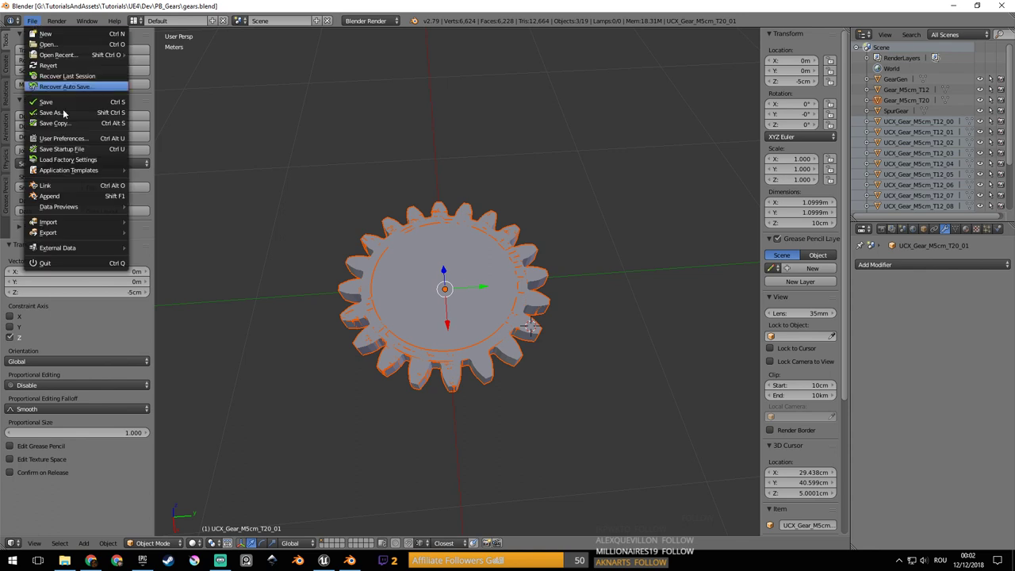
mouse_move(77, 233)
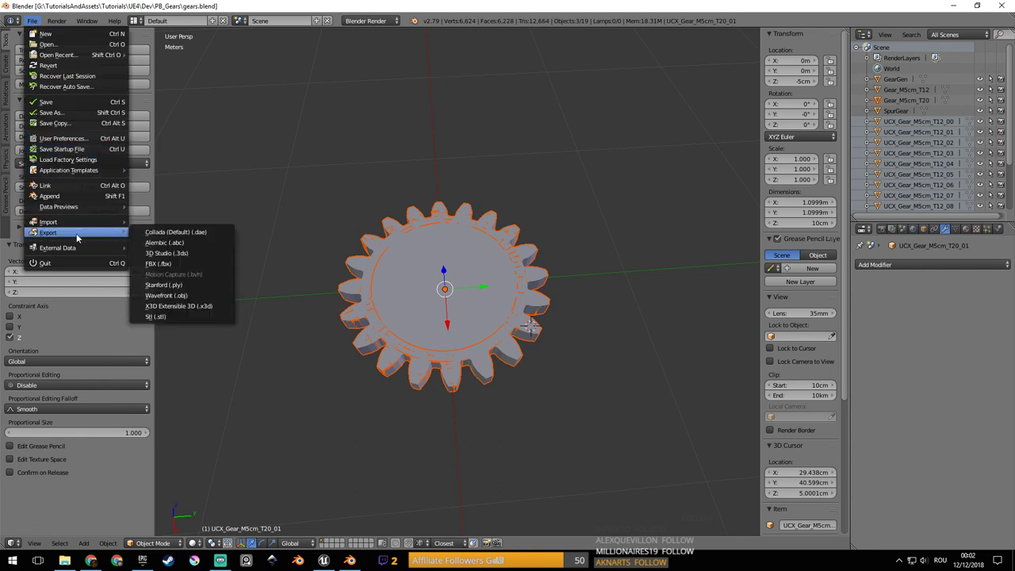
left_click(205, 267)
left_click(197, 84)
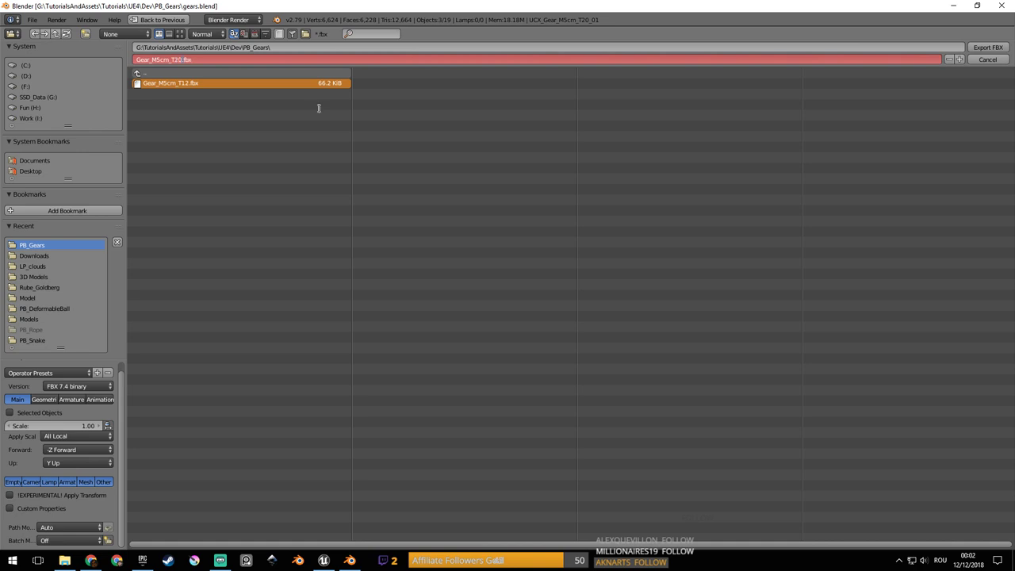
left_click(10, 414)
left_click(85, 481)
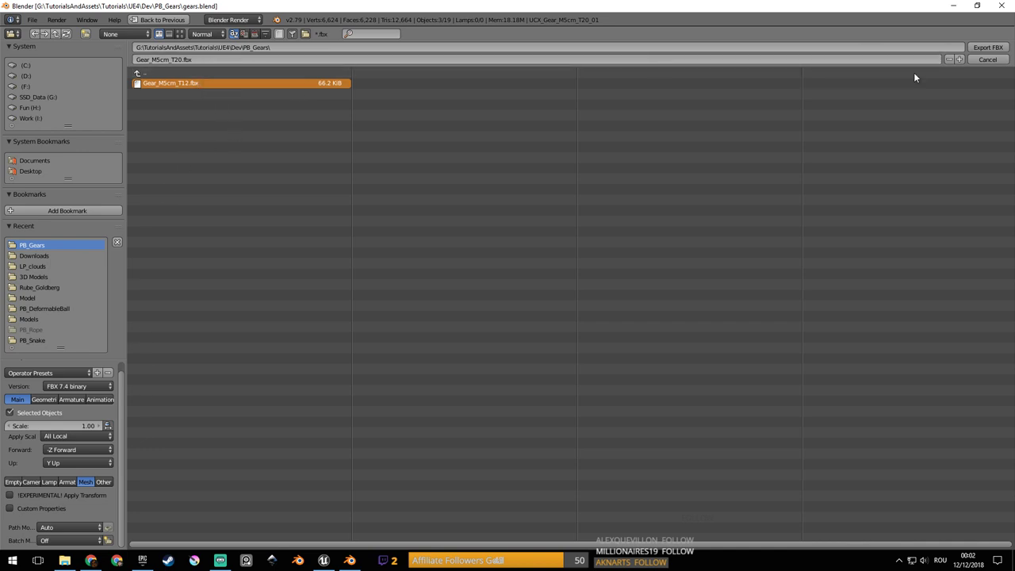
left_click(990, 46)
key("ctrl+s")
left_click(459, 224)
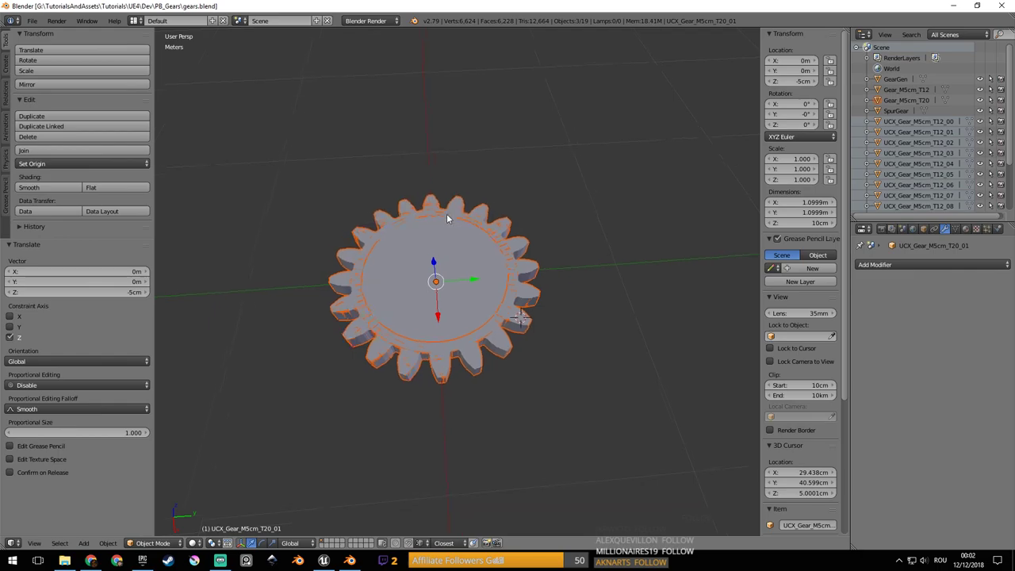
Switch to Unreal Engine and bring Gear_M5cm_T20.fbx from File Explorer into the PB_Gears content folder for import.
left_click(324, 561)
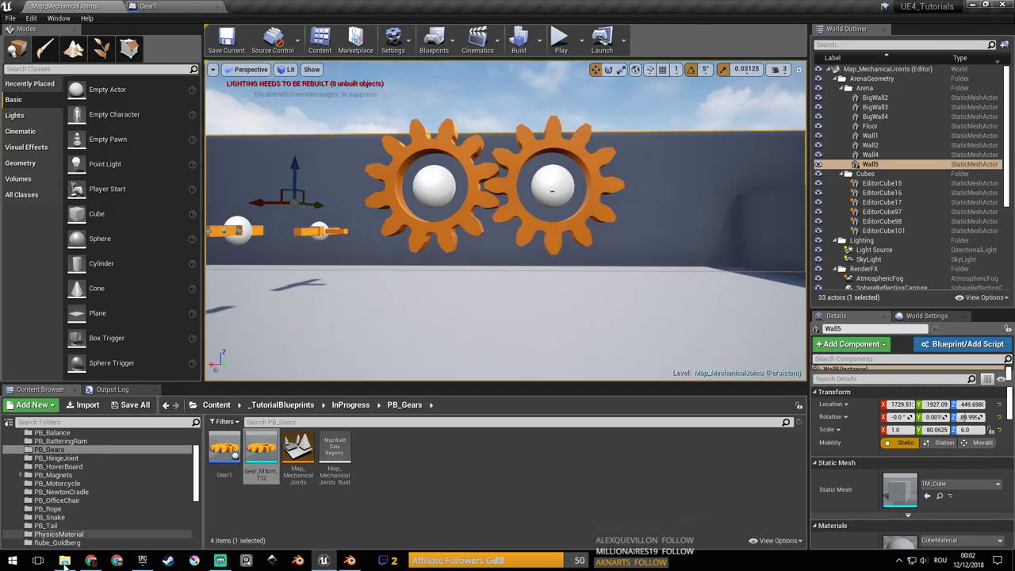
left_click(64, 561)
left_click_drag(449, 211, 443, 491)
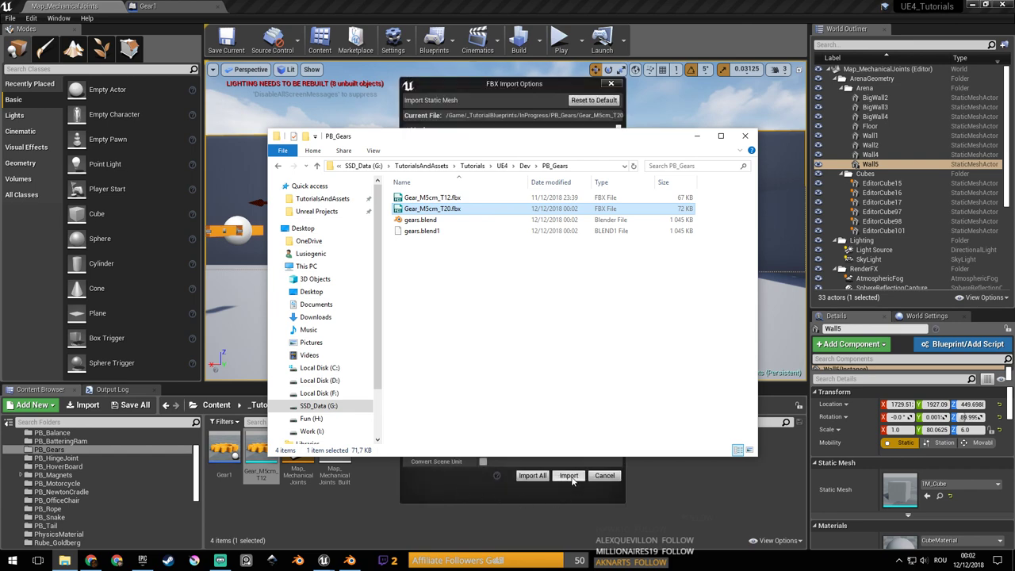
Import Gear_M5cm_T20.fbx into the PB_Gears folder as a static mesh and open the new asset.
left_click(533, 475)
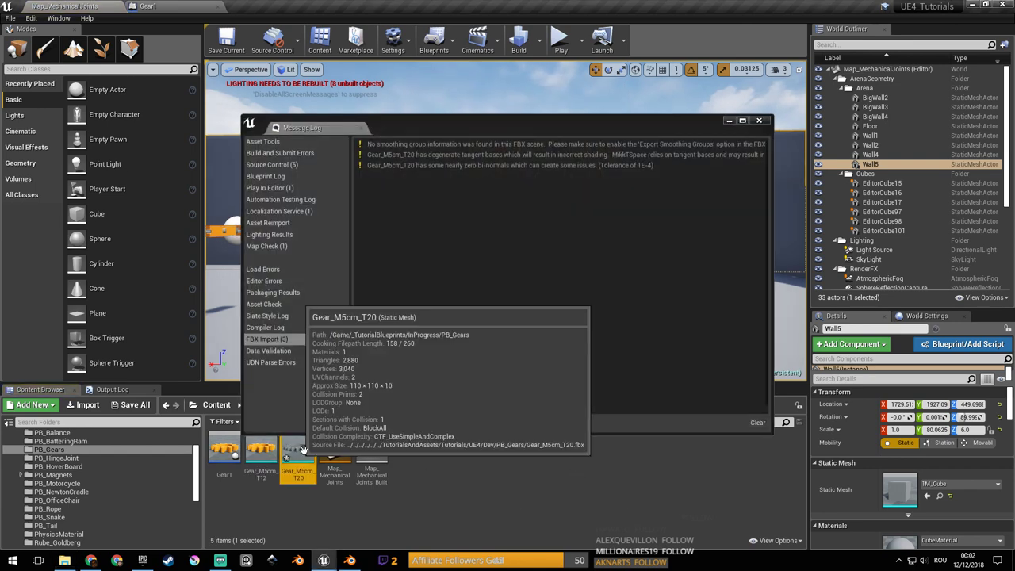
left_click(760, 120)
double_click(299, 453)
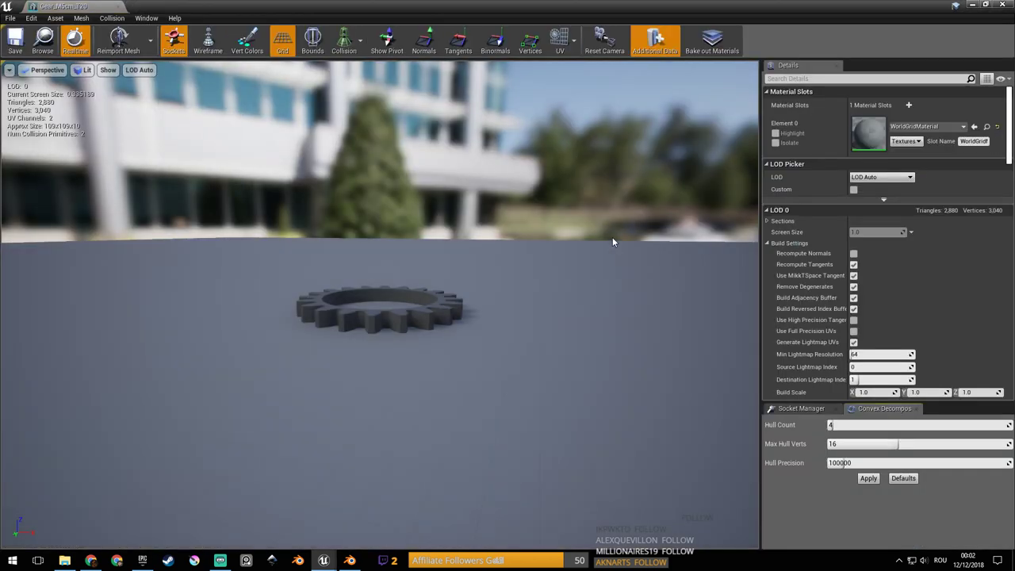
Display the 20-tooth gear's simple collision, examine the hulls around its teeth and centre, and close the mesh.
right_click_drag(612, 242, 578, 284)
left_click(361, 46)
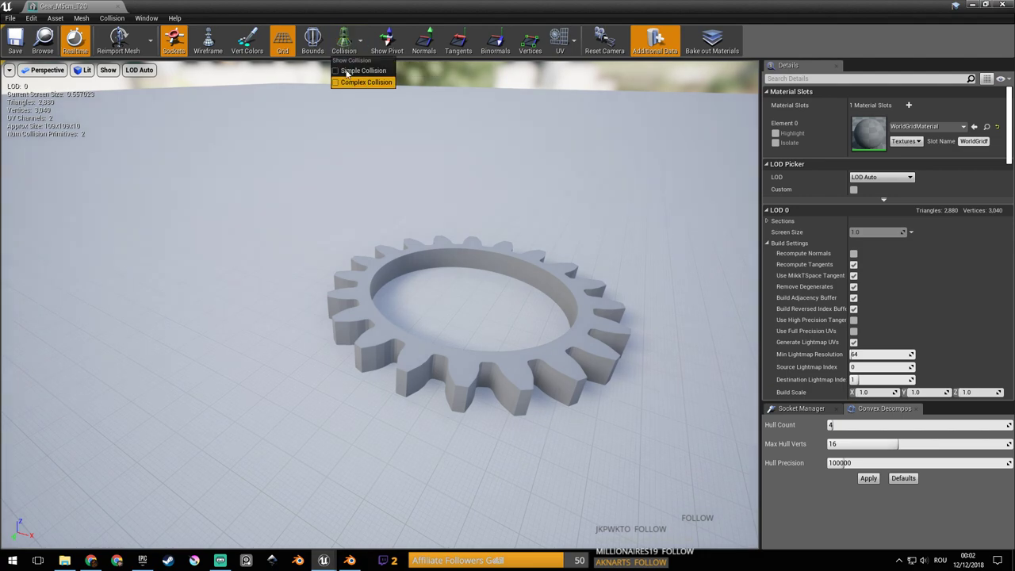
left_click(363, 70)
right_click_drag(444, 238, 528, 243)
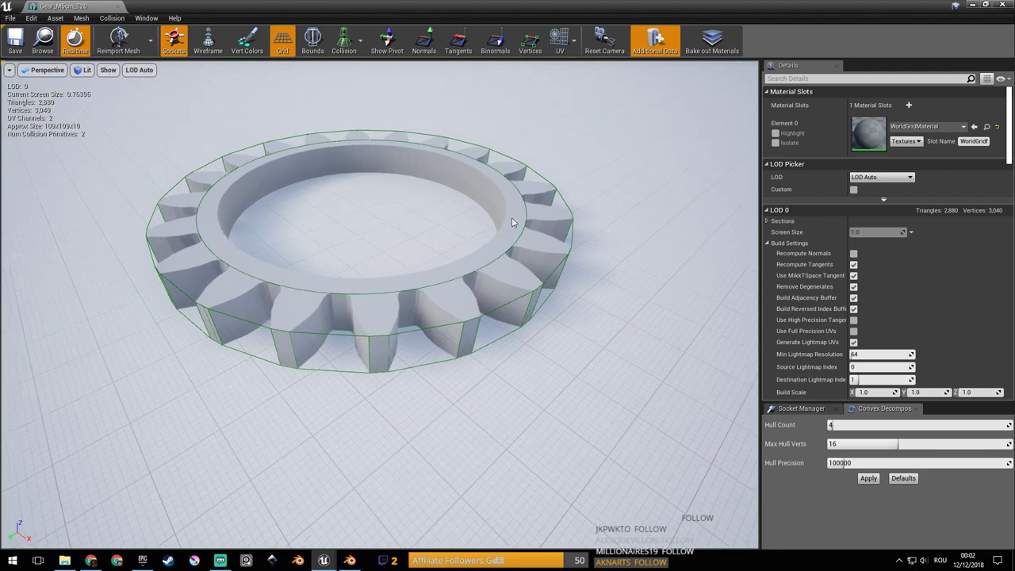
left_click_drag(522, 230, 530, 255)
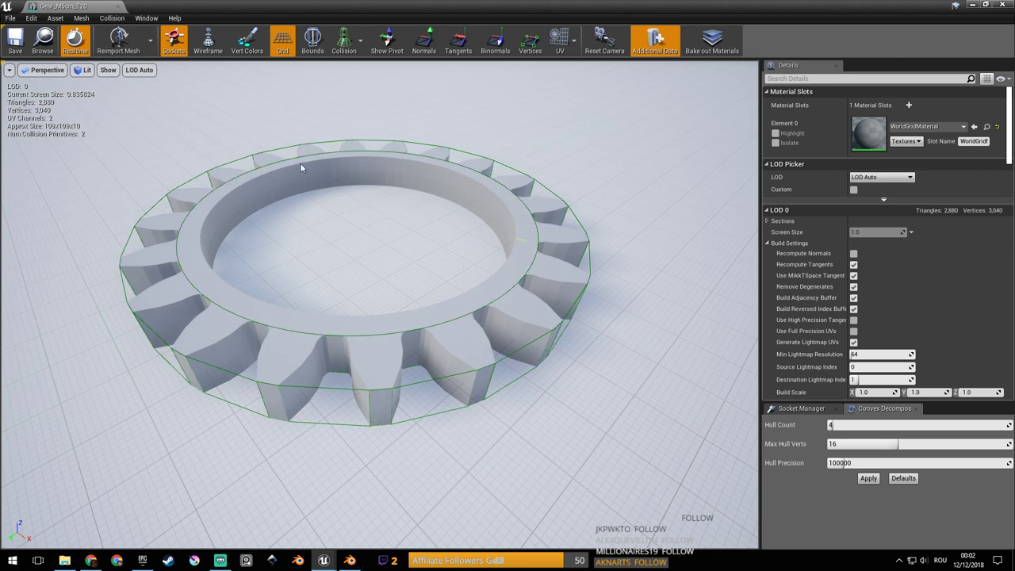
left_click_drag(487, 220, 480, 213)
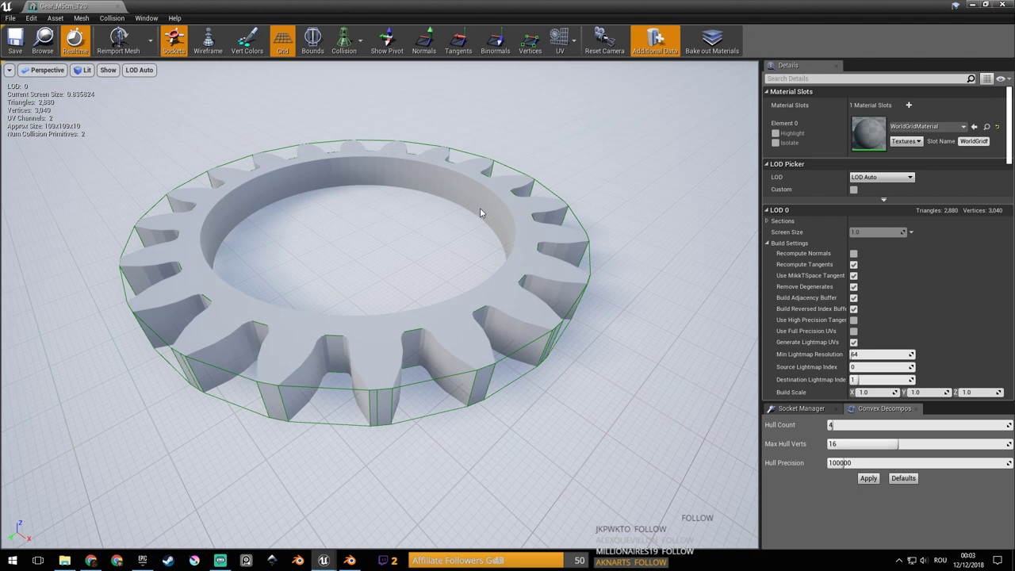
left_click(1005, 5)
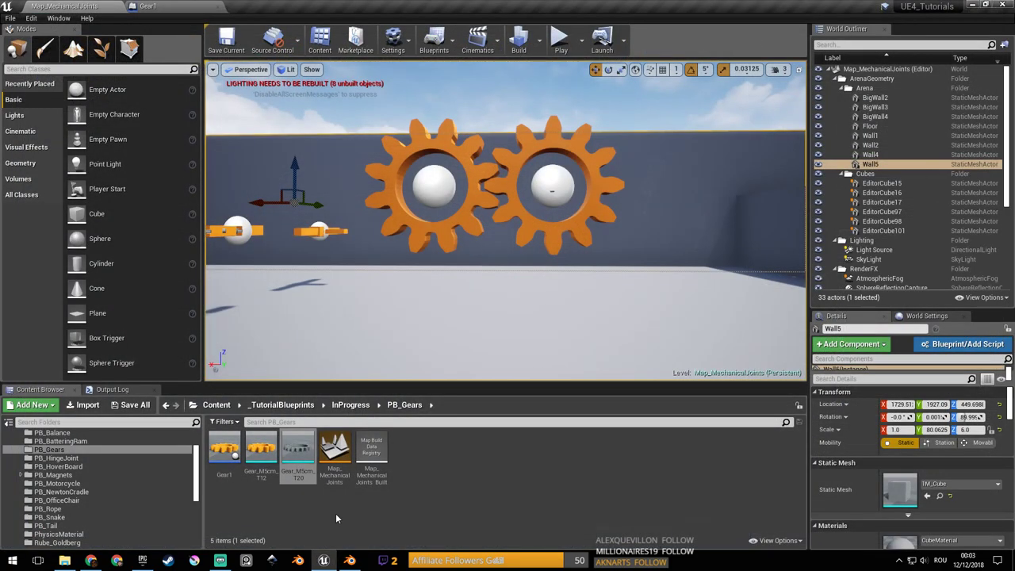
Switch to Blender and try moving the 20-tooth gear's disc-shaped collision mesh off the gear, cancelling the move.
left_click(352, 561)
key("g")
key("Escape")
middle_click_drag(537, 336, 513, 290)
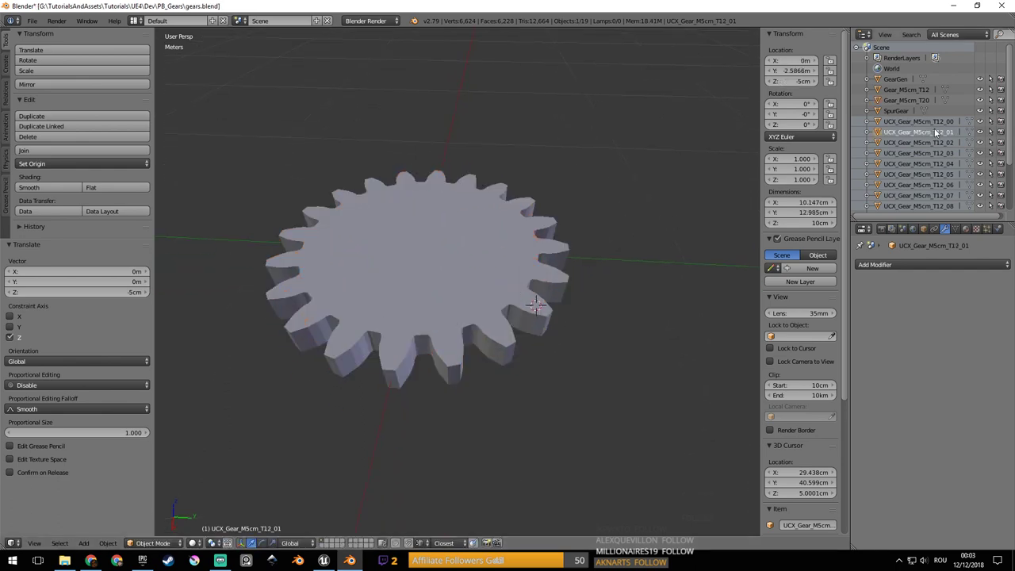
left_click(941, 133)
scroll(941, 136, "down", 2)
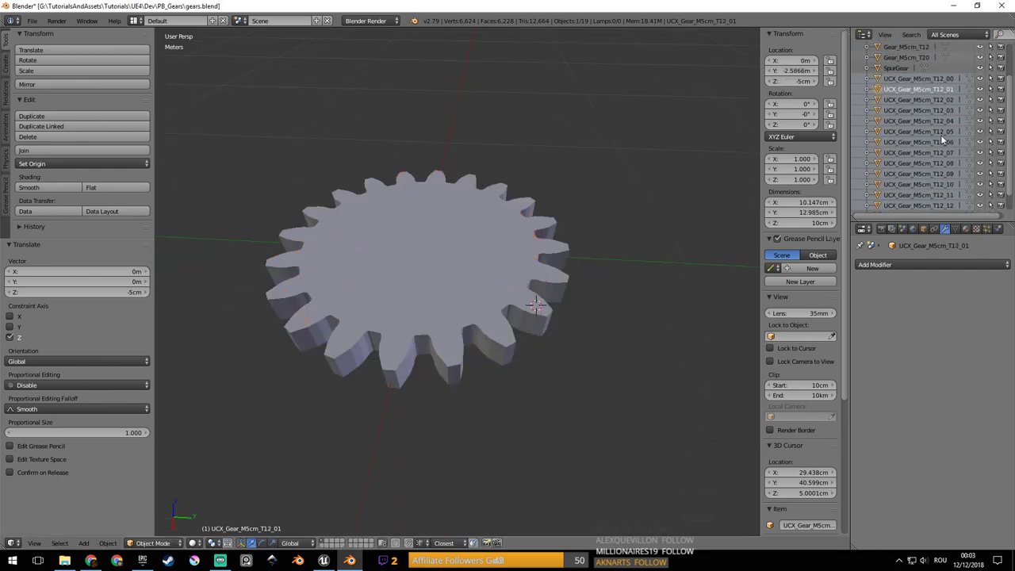
right_click(457, 303)
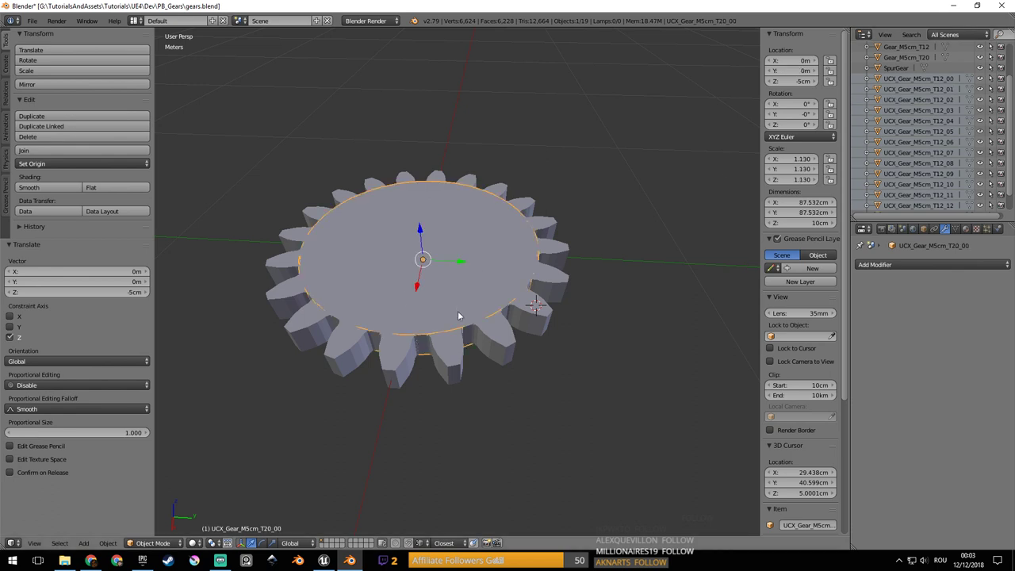
key("g")
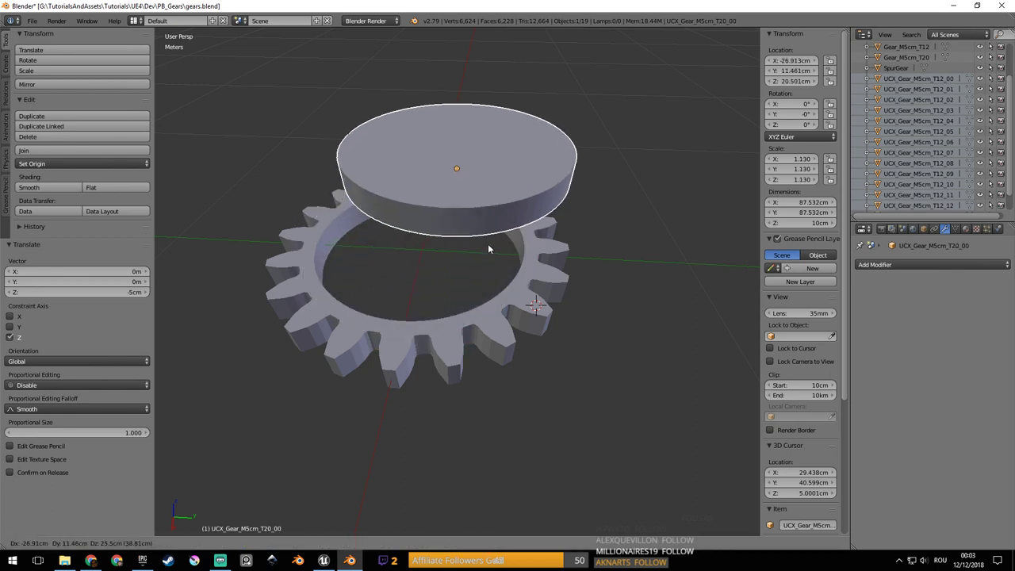
right_click(551, 228)
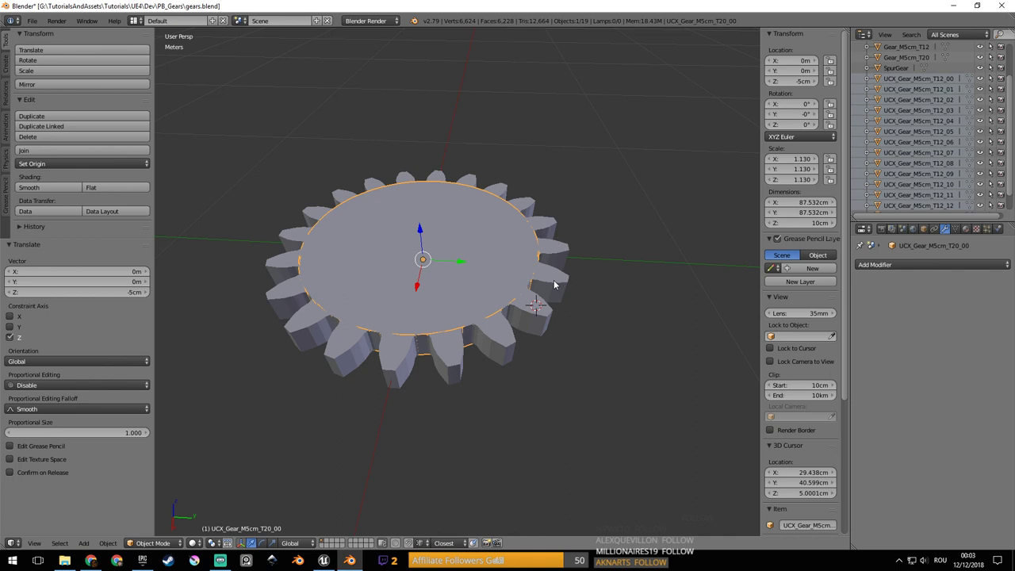
Try moving the teeth and disc collision meshes together away from the visible gear, cancelling the move.
middle_click_drag(556, 281, 555, 303)
right_click(506, 357)
right_click(469, 350, "shift")
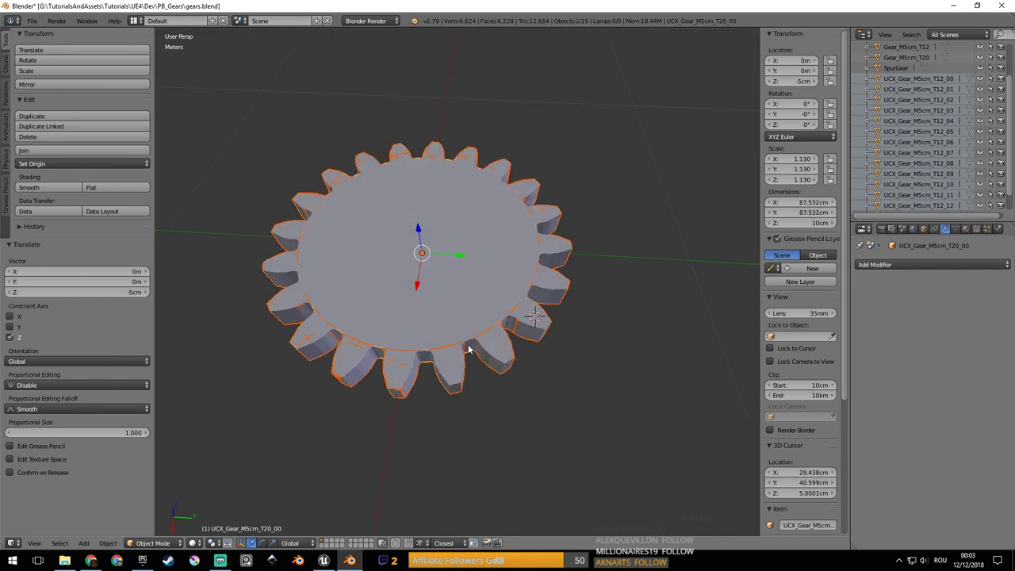
key("g")
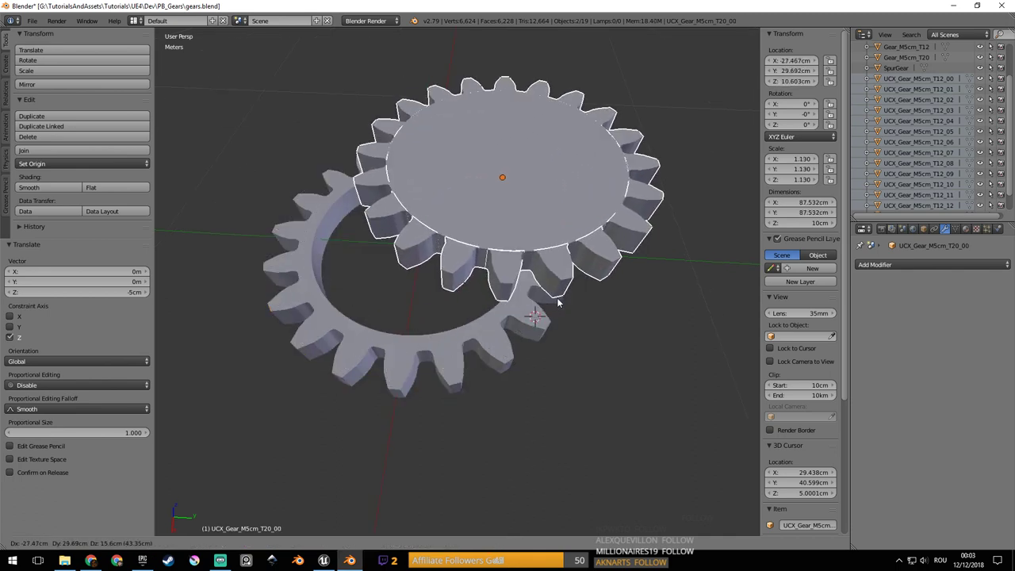
right_click(605, 309)
Export the Gear_M5cm_T20 mesh together with only its teeth collision mesh as FBX, overwriting Gear_M5cm_T20.fbx.
right_click(537, 336)
right_click(507, 357)
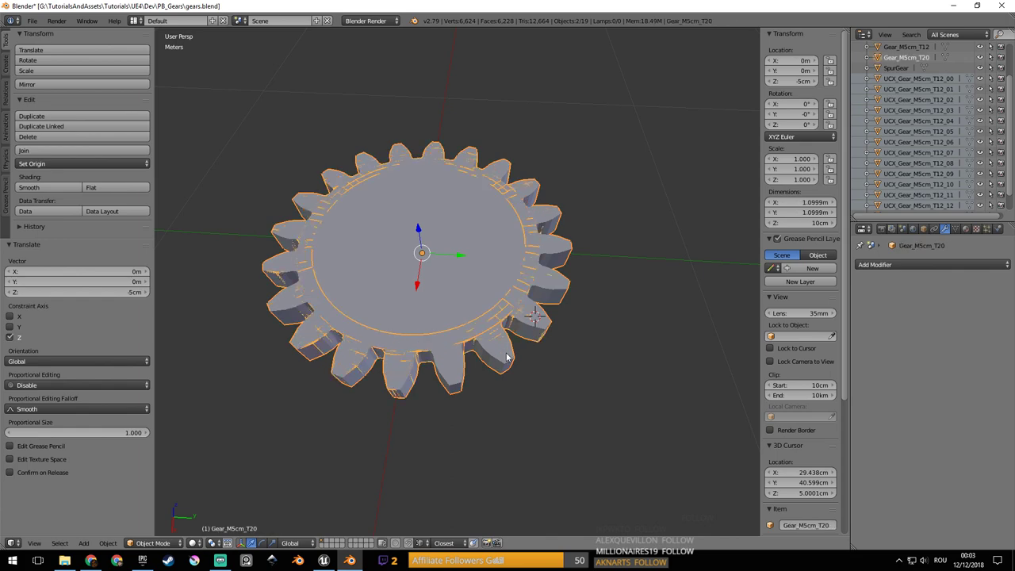
key("g")
right_click(530, 286)
left_click(31, 21)
mouse_move(84, 232)
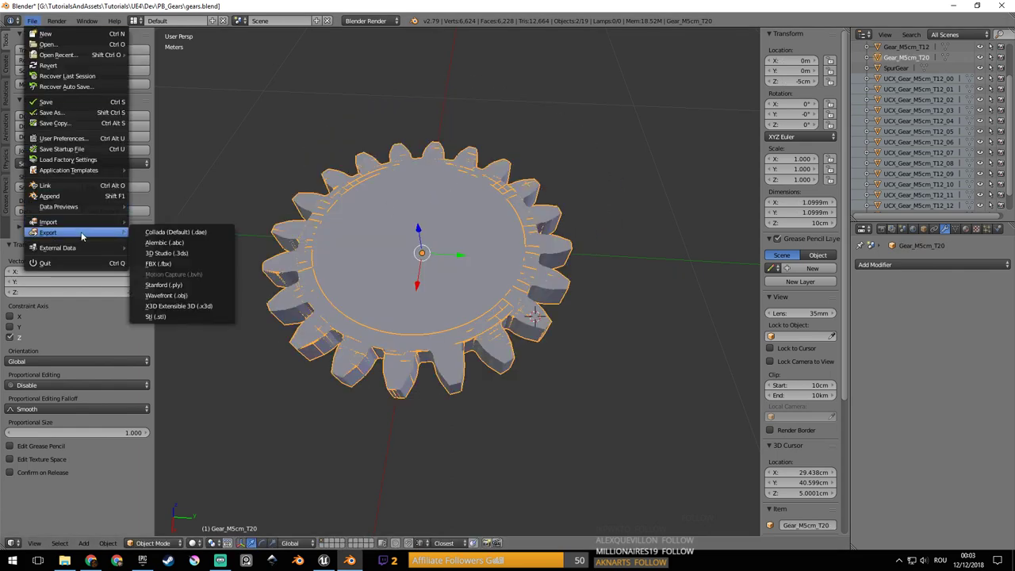
left_click(167, 263)
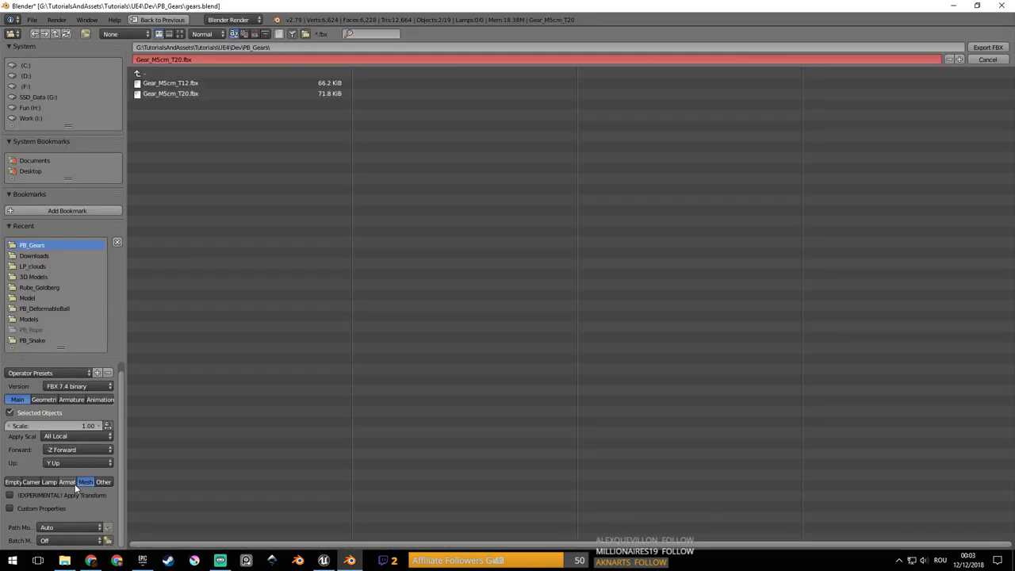
left_click(205, 93)
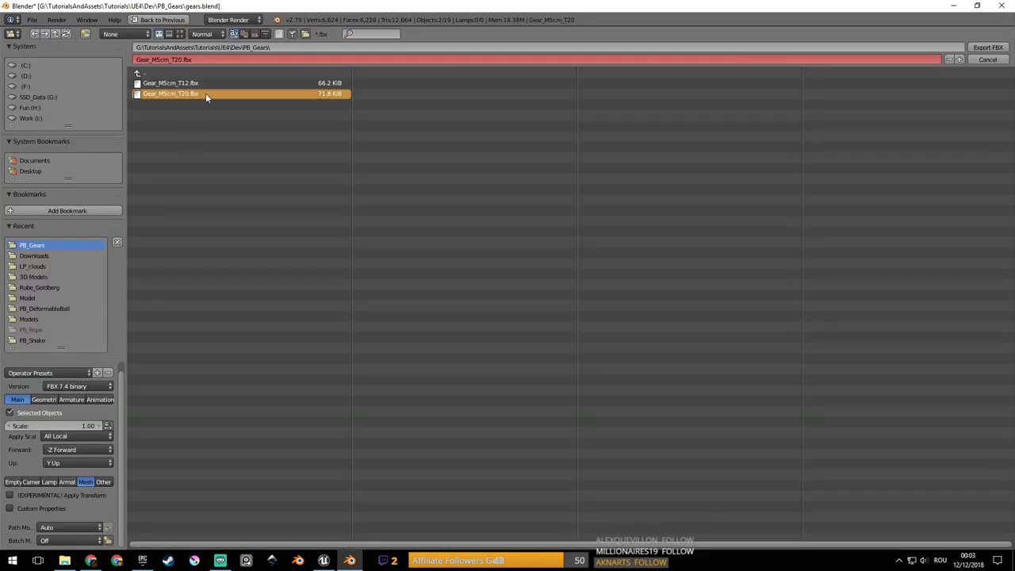
left_click(987, 49)
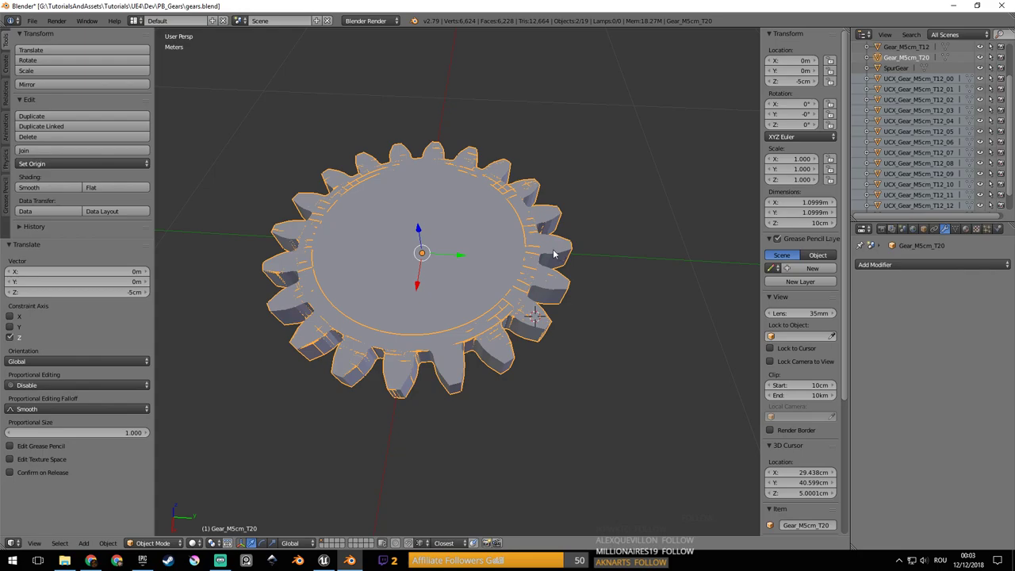
Switch to Unreal Editor, reimport the Gear_M5cm_T20 static mesh and close the Gear1 blueprint.
left_click(324, 561)
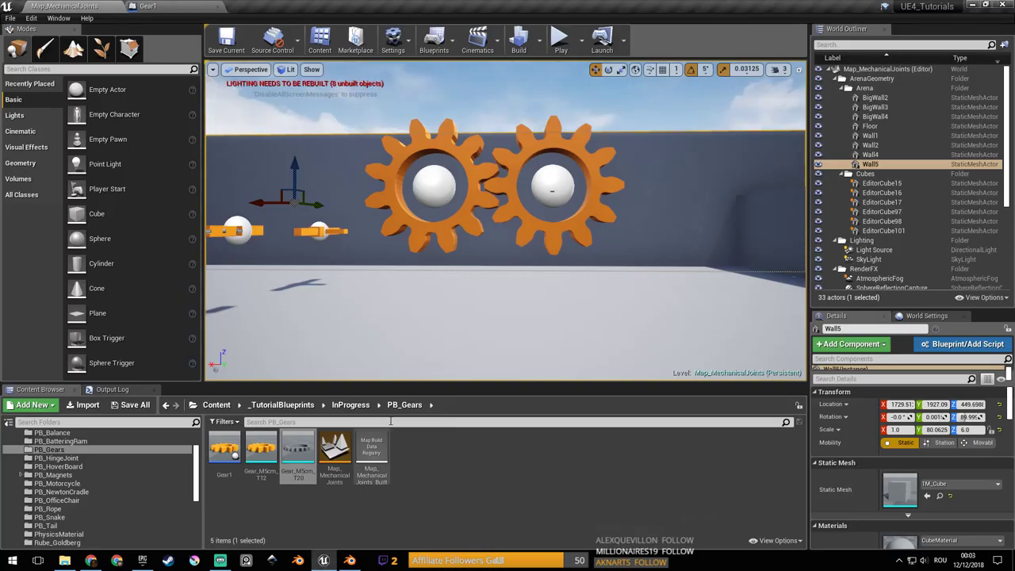
right_click(296, 449)
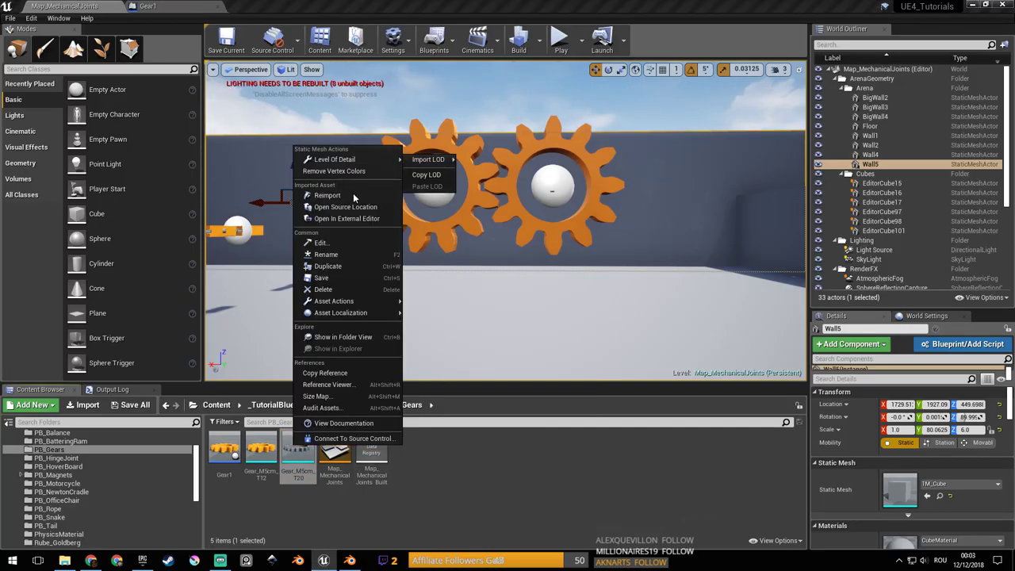
left_click(354, 196)
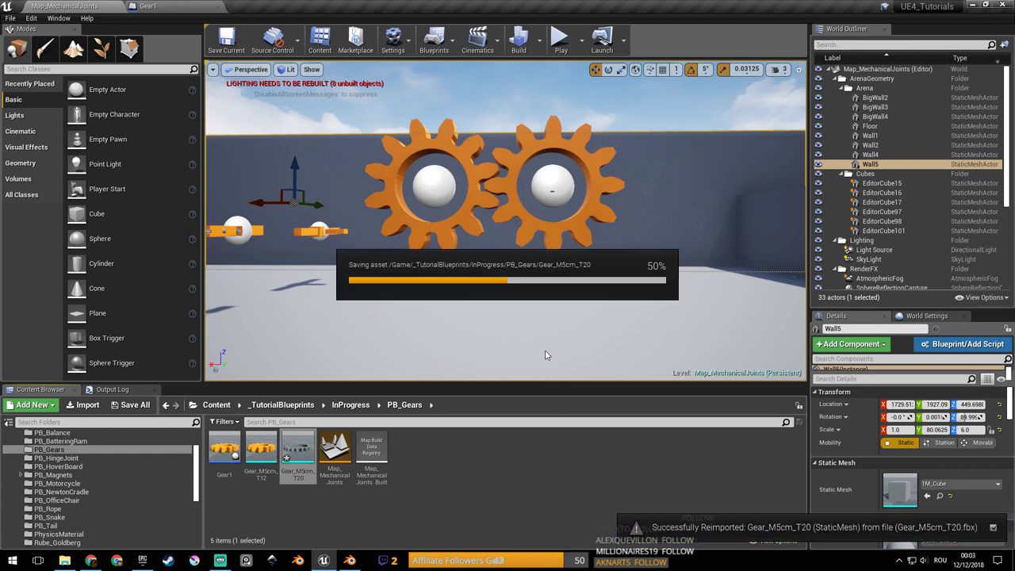
left_click(179, 6)
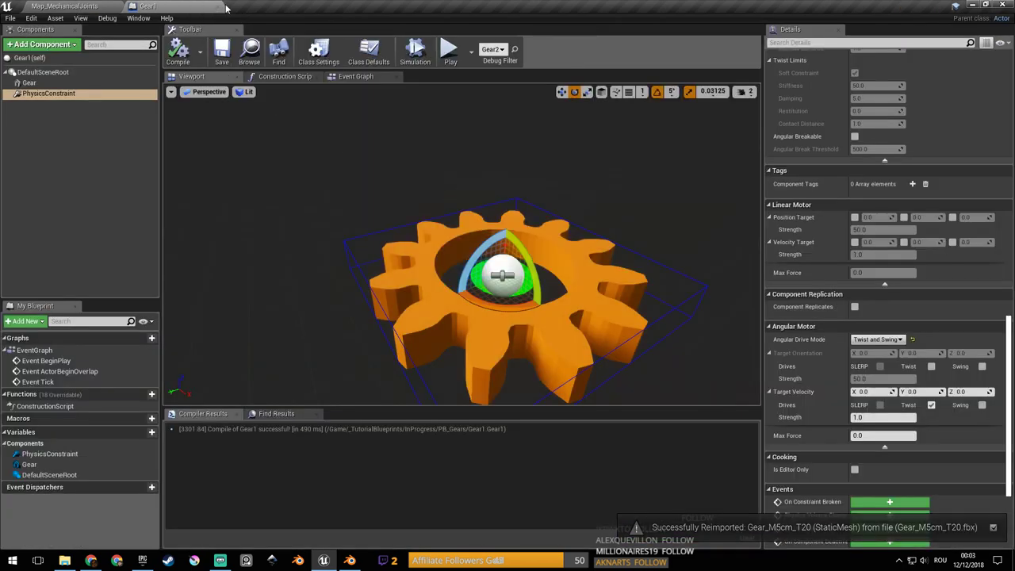
left_click(196, 6)
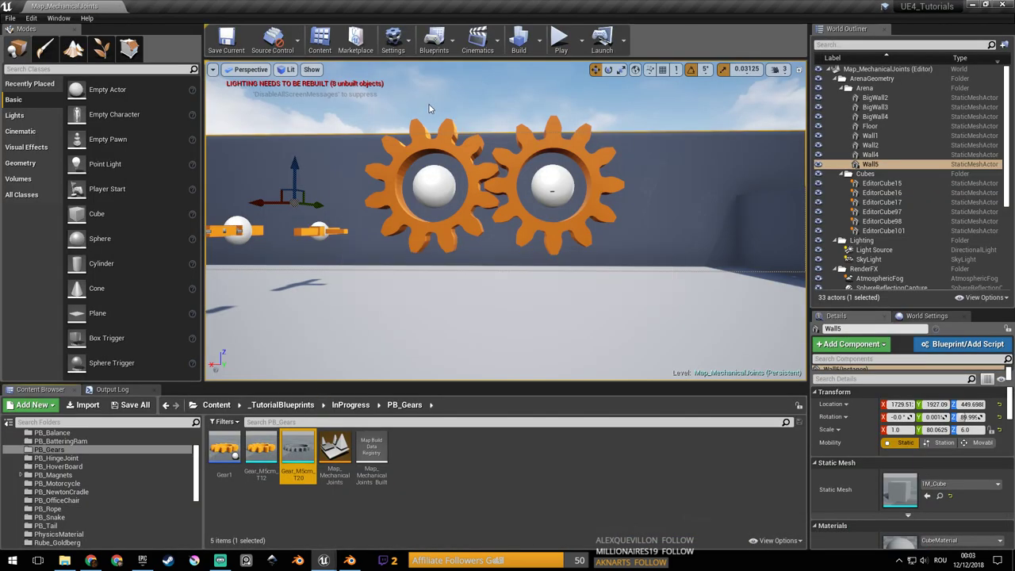
Open the reimported Gear_M5cm_T20 mesh with simple collision shown and check how the hull follows the teeth.
double_click(297, 456)
left_click(356, 53)
left_click(341, 70)
mouse_move(365, 214)
right_mouse_down()
mouse_move(377, 171)
mouse_move(368, 274)
mouse_move(387, 259)
right_mouse_up()
key("s")
key("w")
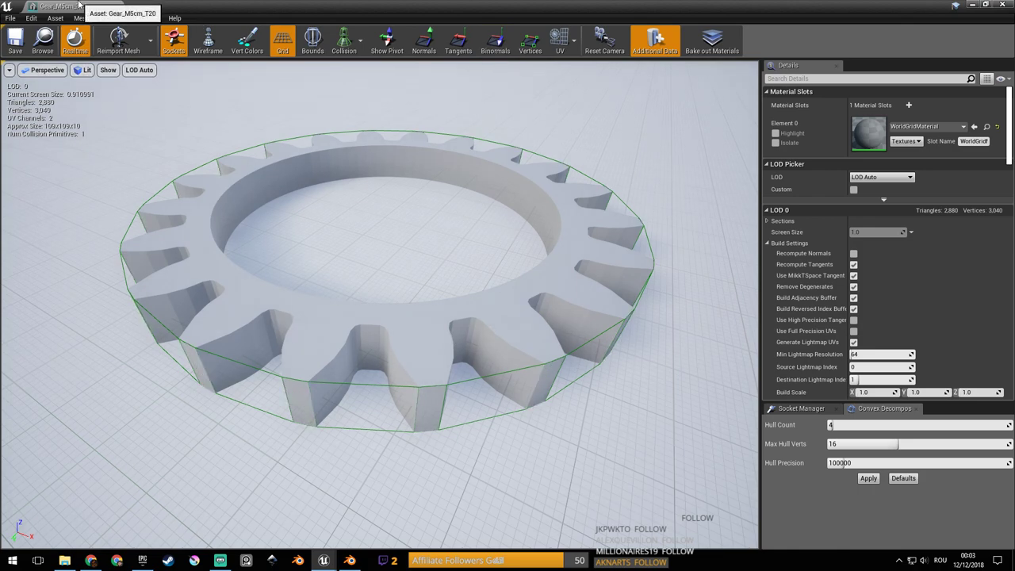
middle_click(80, 5)
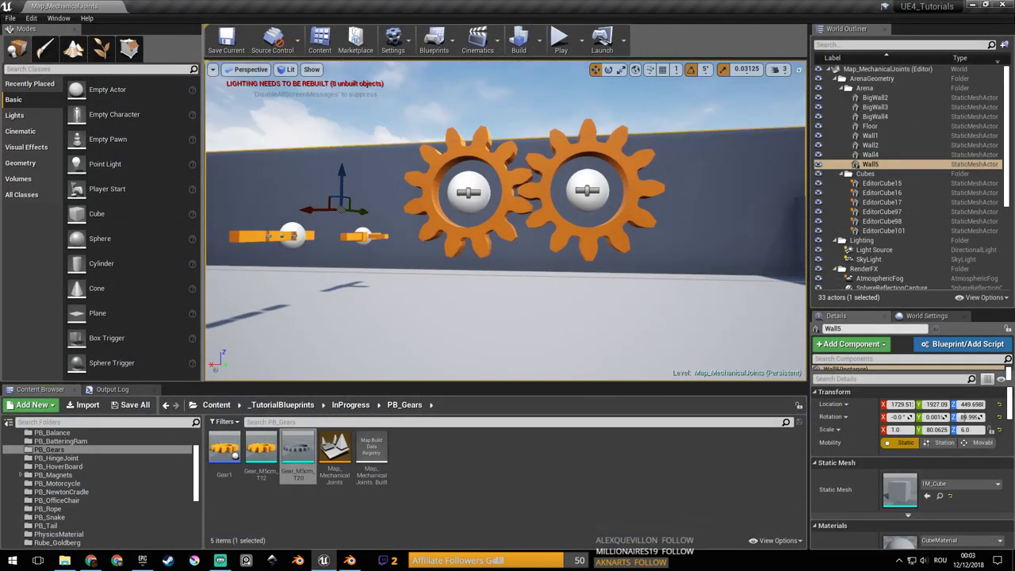
Switch to Blender and try Remove Doubles on all vertices of the UCX_Gear_M5cm_T20_01 teeth collision mesh.
left_click(350, 561)
middle_click_drag(506, 270, 498, 236)
right_click(479, 326)
scroll(480, 322, "up", 2)
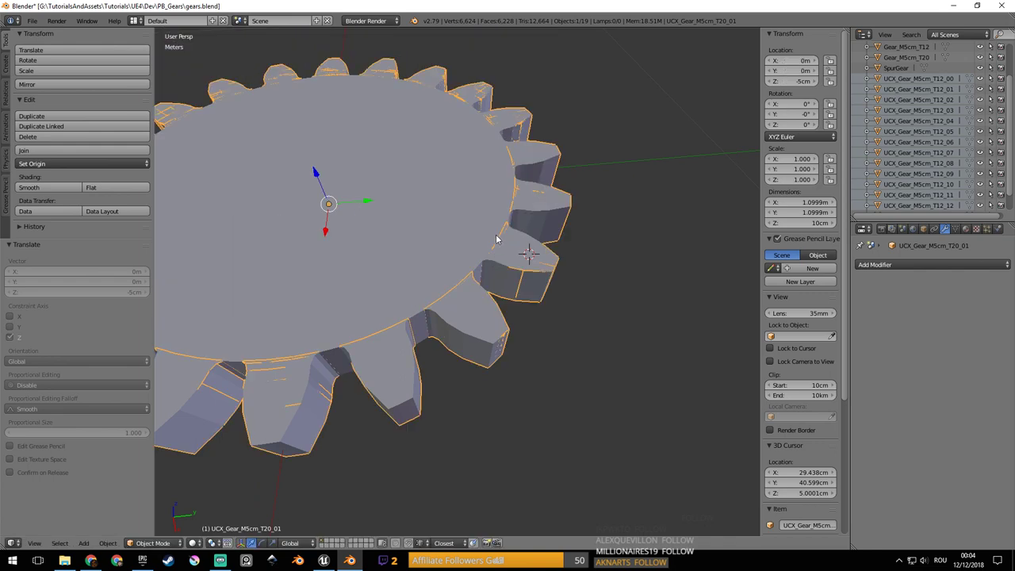
scroll(498, 236, "down", 2)
key("Tab")
key("a")
key("a")
key("a")
key("space")
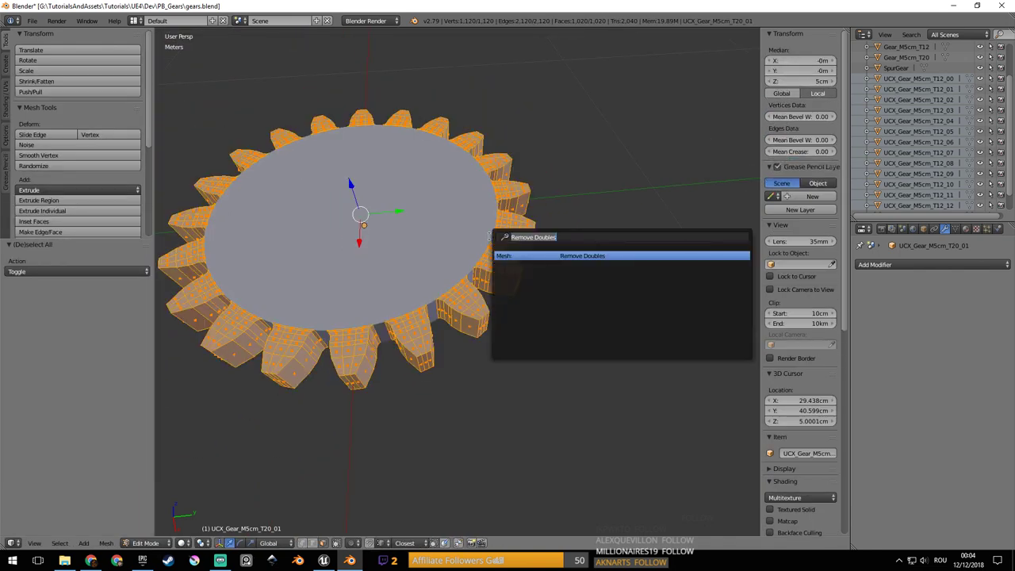
key("Return")
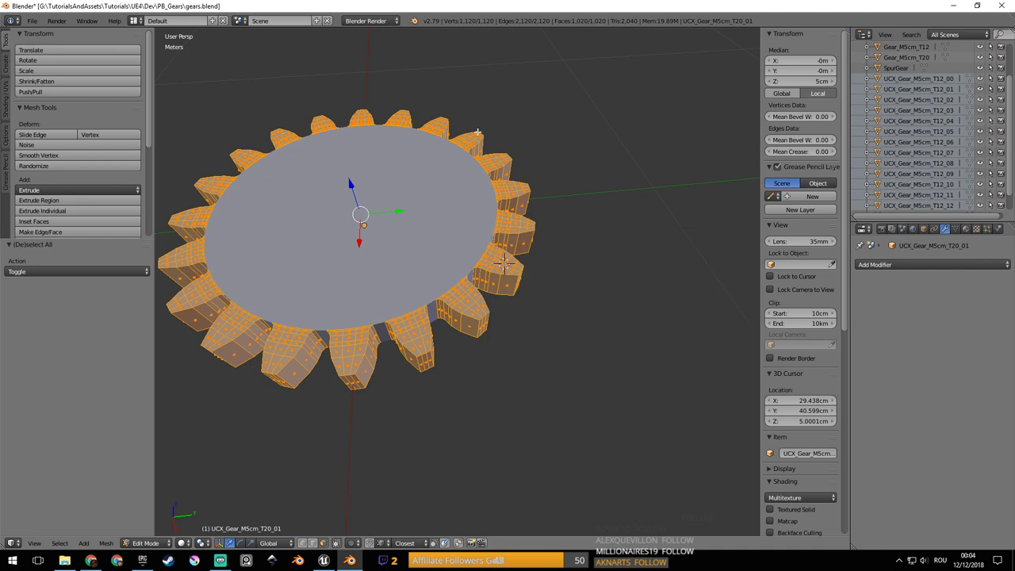
key("Tab")
Add a plane with a 1 m radius and move it by about -1.89 m in X, 1.44 m in Y and 0.8 m in Z.
middle_click_drag(513, 208, 530, 190, "shift")
scroll(557, 219, "down", 5)
middle_click_drag(556, 223, 535, 252)
key("shift+a")
mouse_move(568, 247)
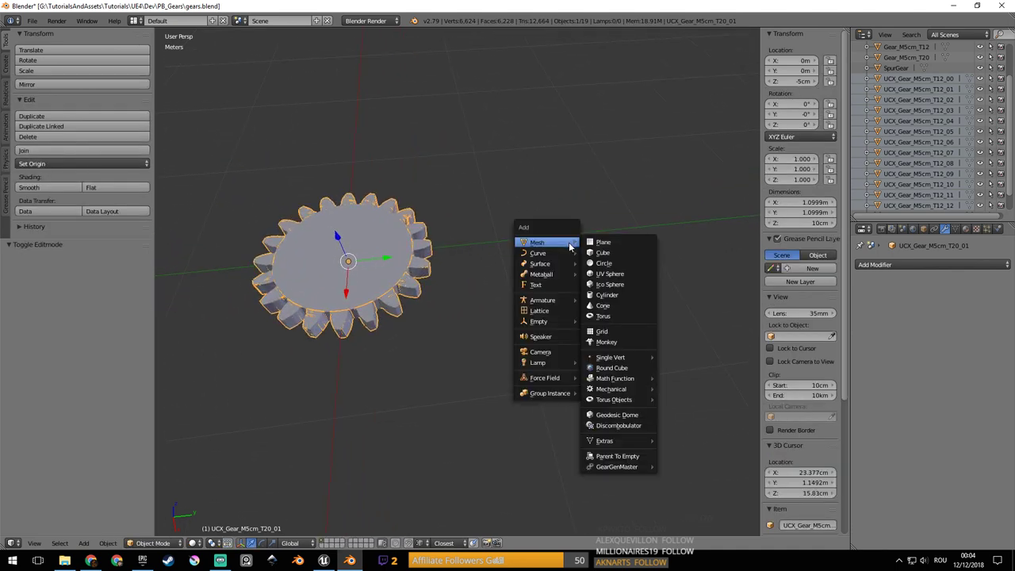
left_click(600, 242)
scroll(560, 253, "down", 3)
key("g")
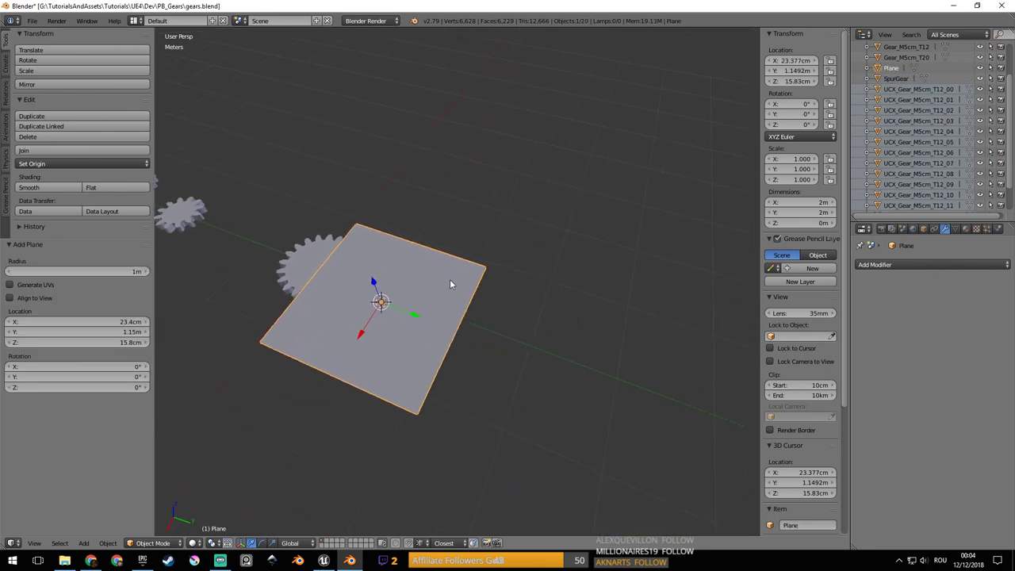
left_click(587, 231)
middle_click_drag(587, 231, 435, 246, "shift")
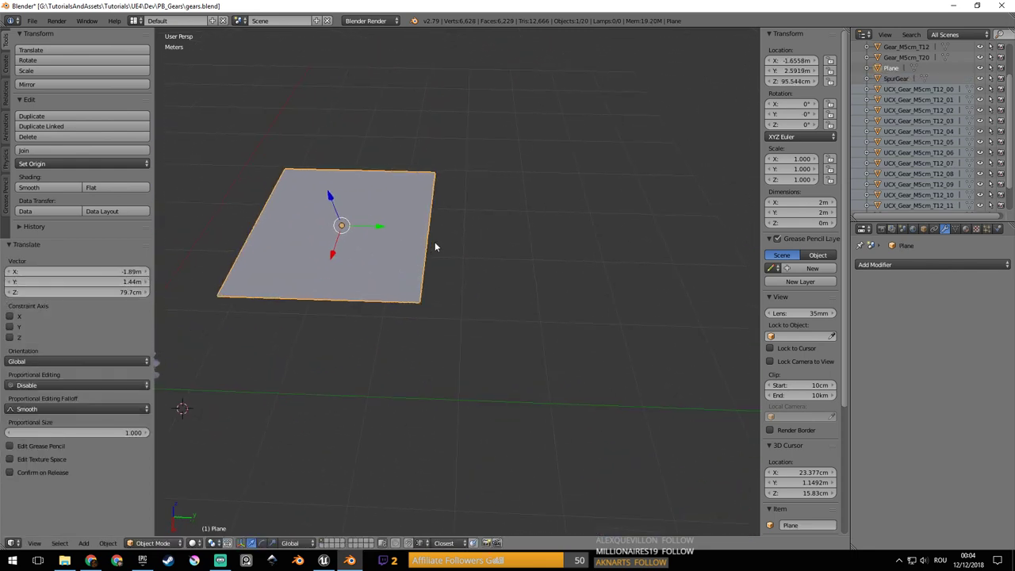
Duplicate the plane twice, offsetting the second copy from the first by about 1.55 m in X and -1.07 m in Z.
key("shift+d")
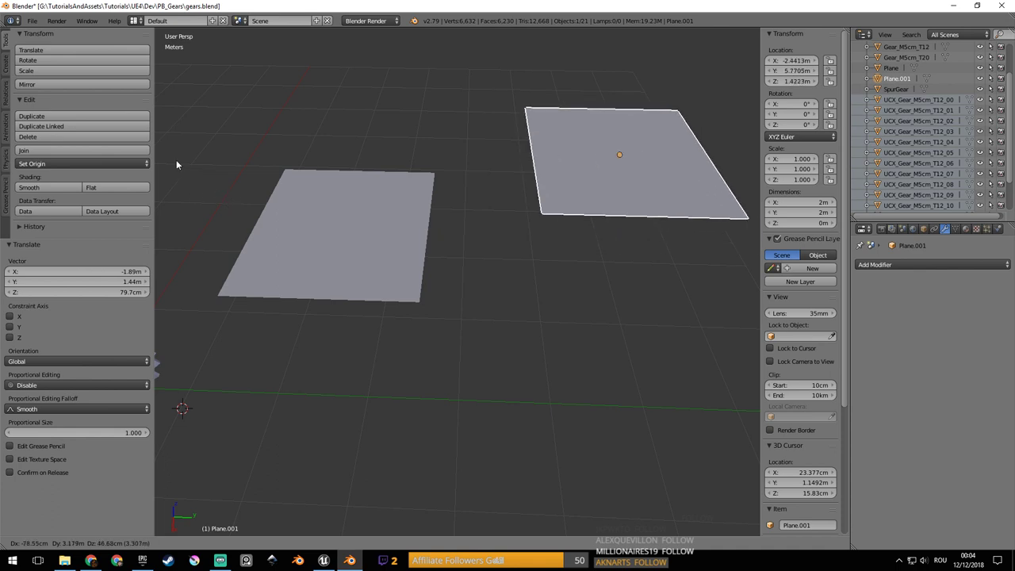
left_click(185, 168)
key("shift+d")
left_click(436, 356)
middle_click_drag(537, 277, 514, 280, "shift")
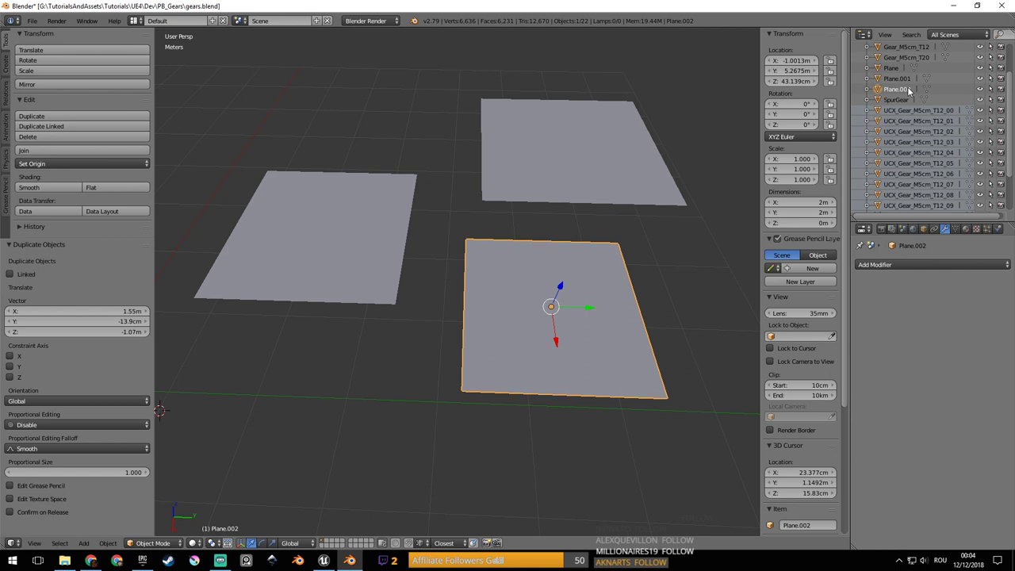
Rename the teeth collision mesh UCX_Gear_M5cm_T20_01 as UCX_Gear_M5cm_T20.
scroll(625, 315, "down", 4)
middle_click_drag(480, 306, 551, 296, "shift")
scroll(629, 244, "up", 5)
scroll(494, 296, "up", 5)
right_click(536, 280)
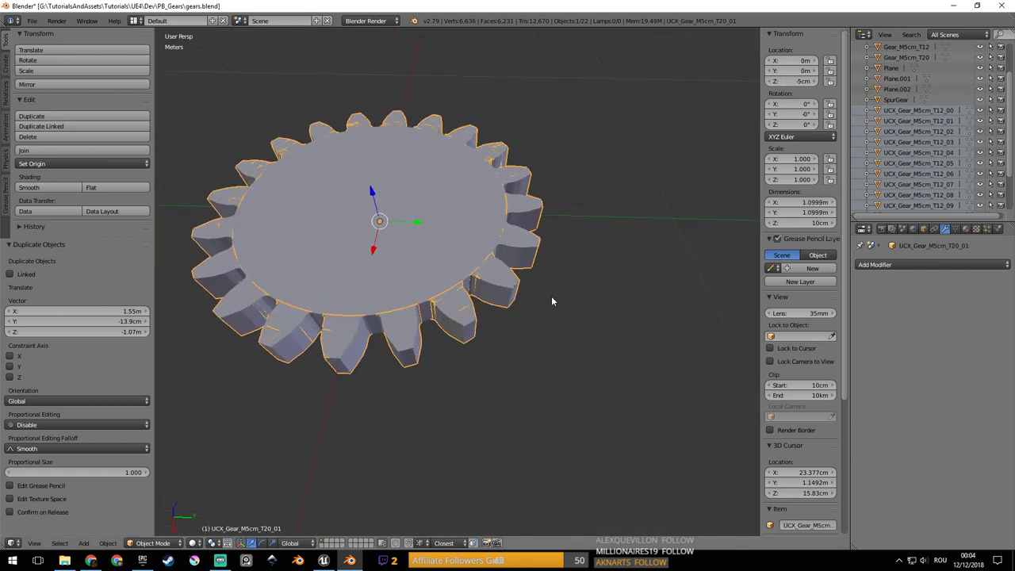
scroll(964, 125, "down", 3)
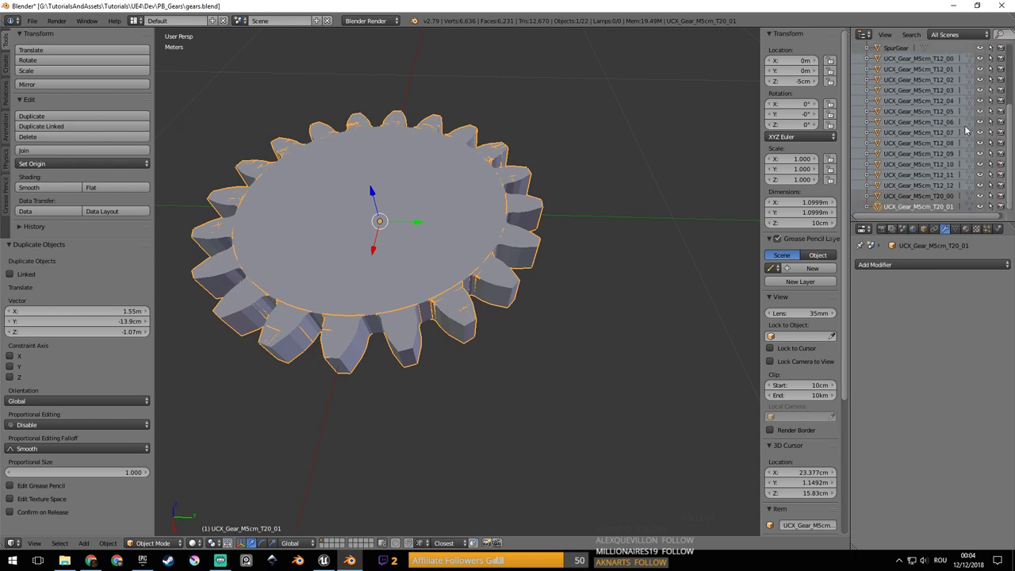
double_click(952, 208)
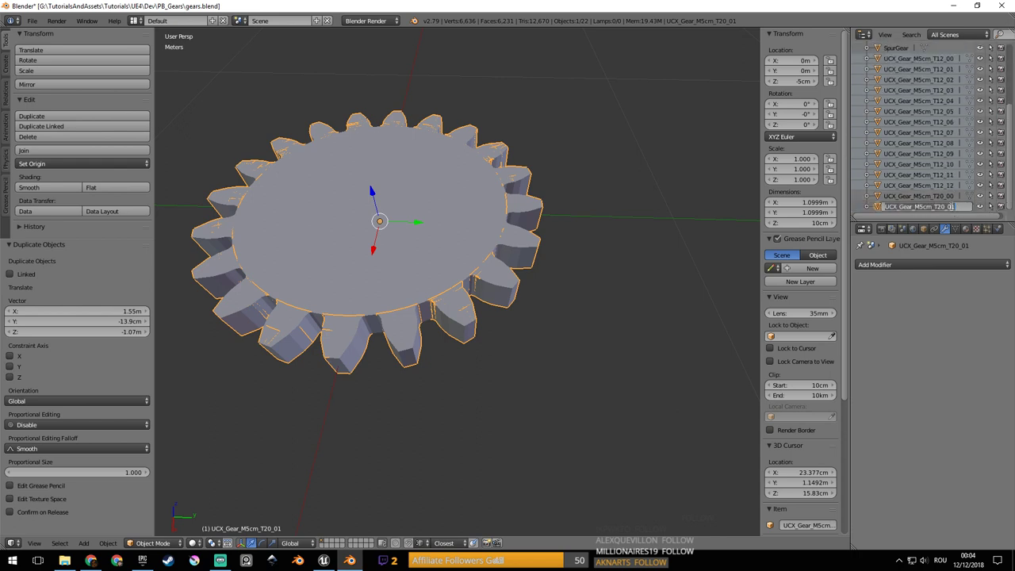
left_click(953, 207)
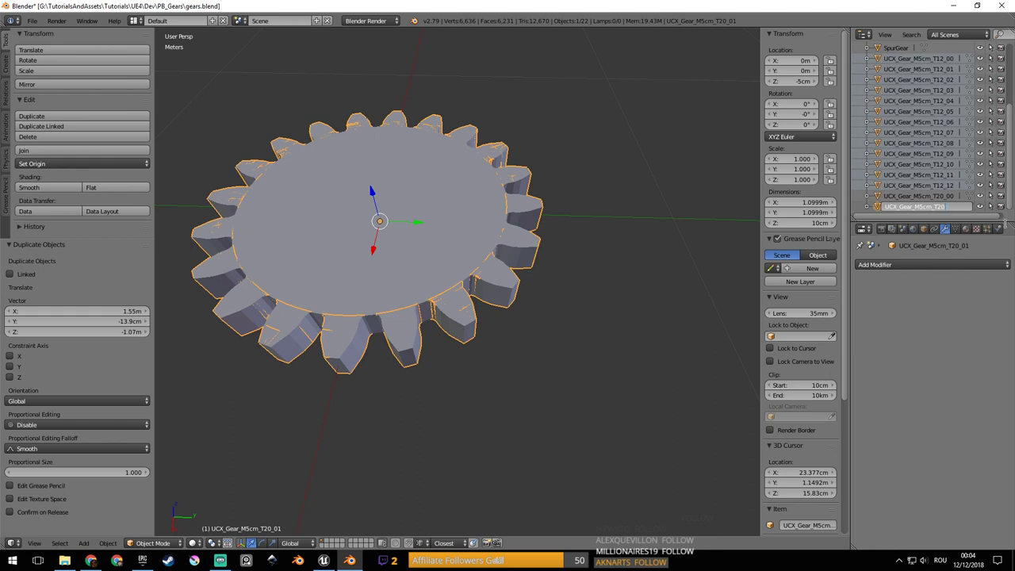
key("Return")
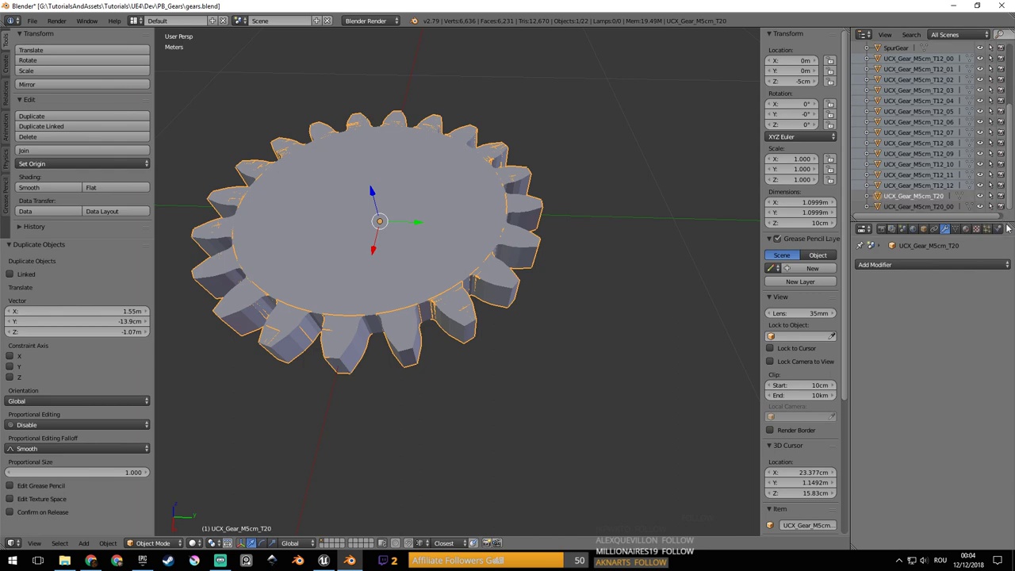
Separate all the geometry of the UCX_Gear_M5cm_T20 teeth mesh into individual objects by loose parts.
middle_click_drag(340, 198, 559, 334)
key("shift+d")
key("Escape")
key("Tab")
key("a")
key("a")
key("space")
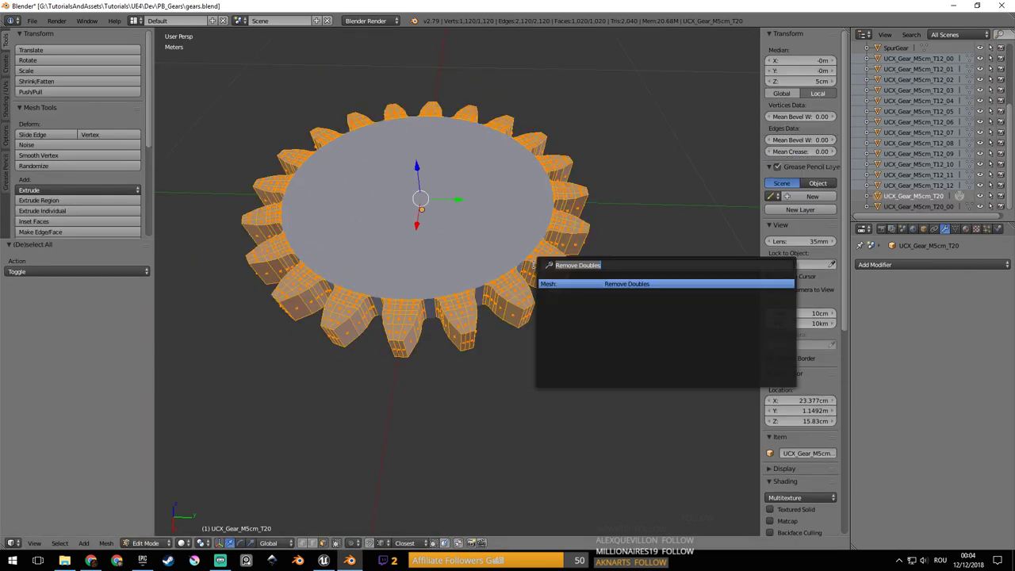
type("separa")
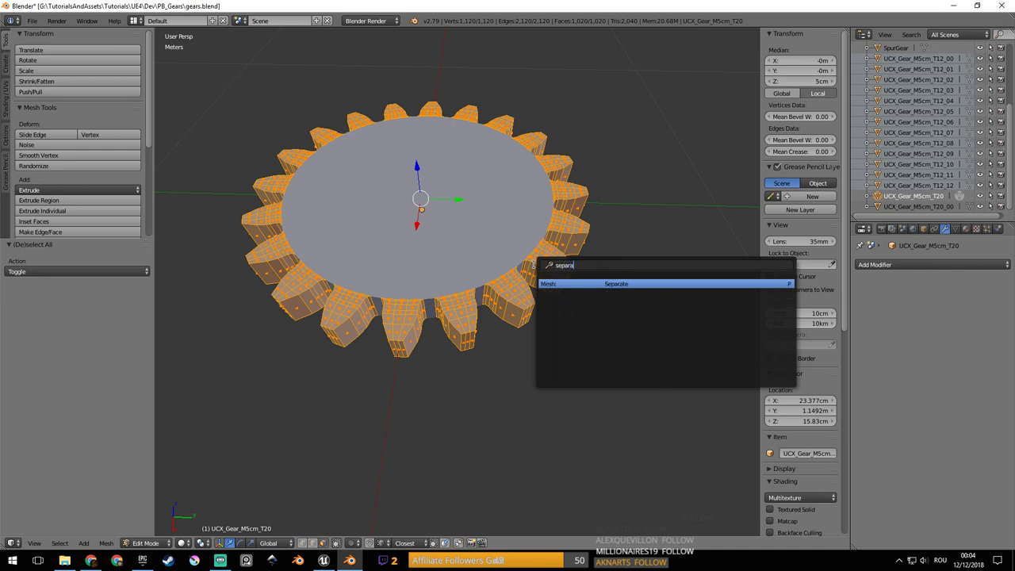
key("Return")
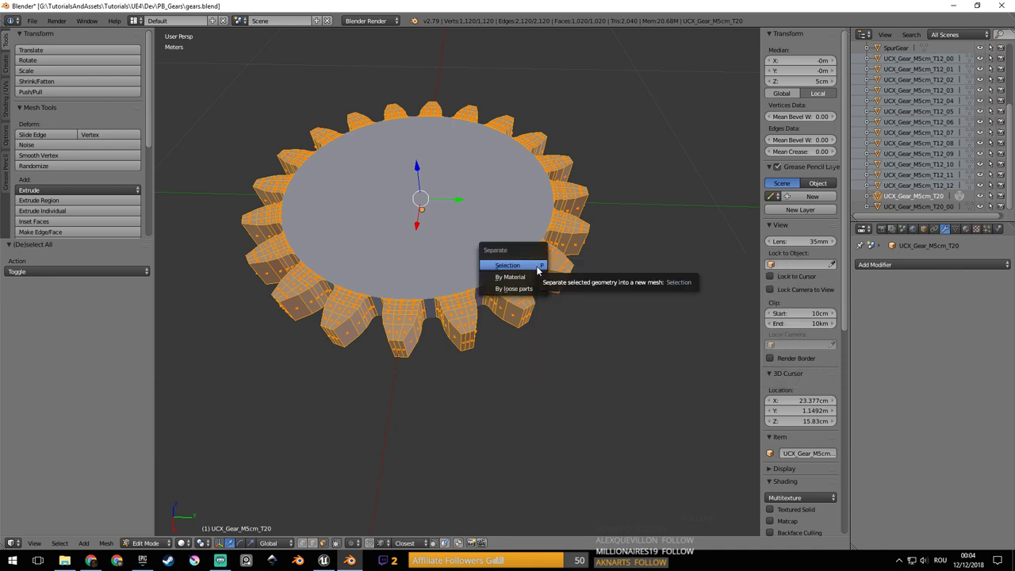
left_click(538, 288)
key("Tab")
Hide the central collision disc UCX_Gear_M5cm_T20_00 and the visible gear mesh Gear_M5cm_T20.
middle_click_drag(537, 287, 503, 310, "shift")
right_click(496, 307)
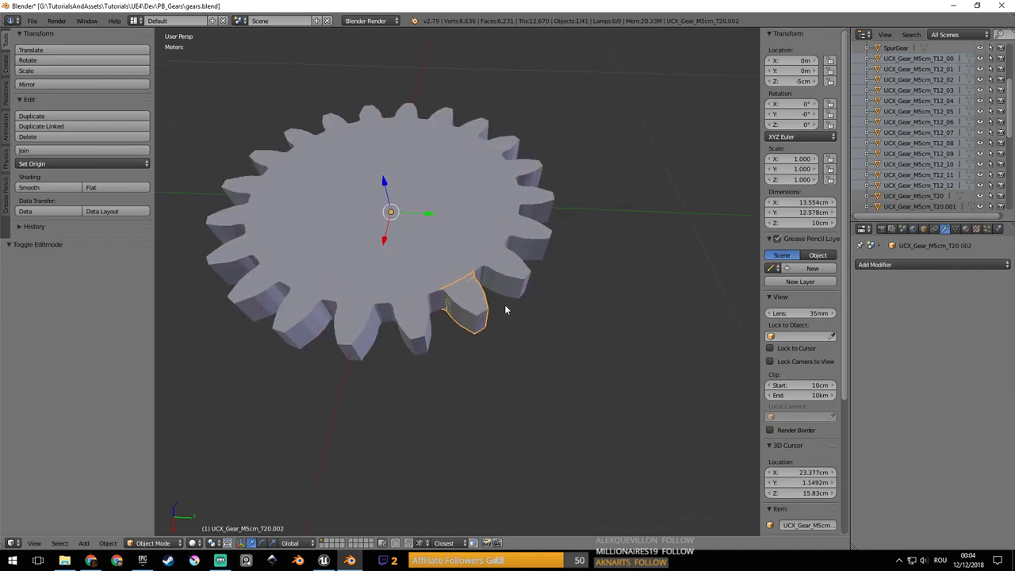
scroll(986, 161, "down", 5)
scroll(986, 161, "up", 3)
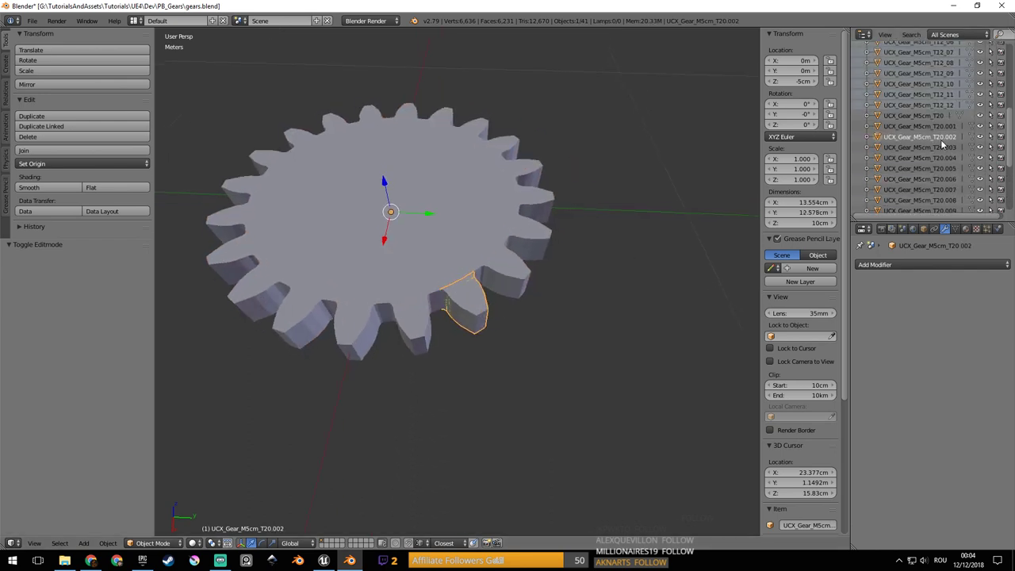
scroll(960, 145, "up", 1)
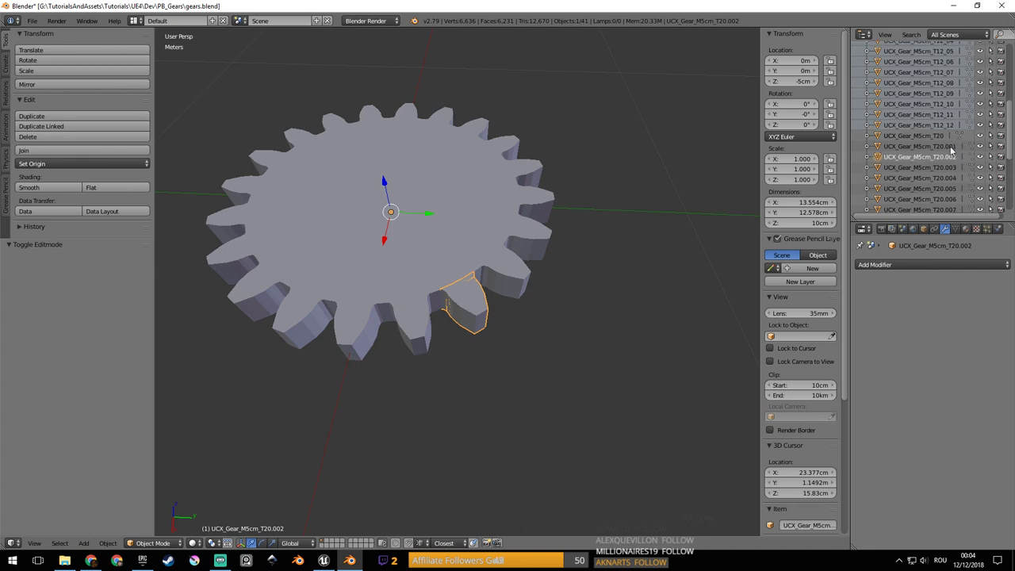
middle_click_drag(602, 229, 565, 278)
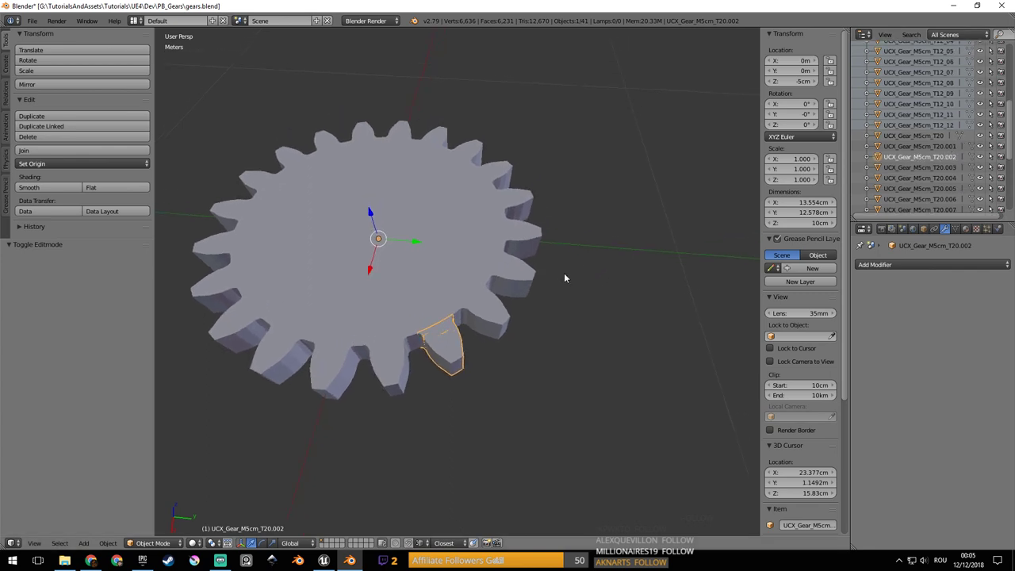
right_click(473, 315)
right_click(451, 341)
right_click(419, 346)
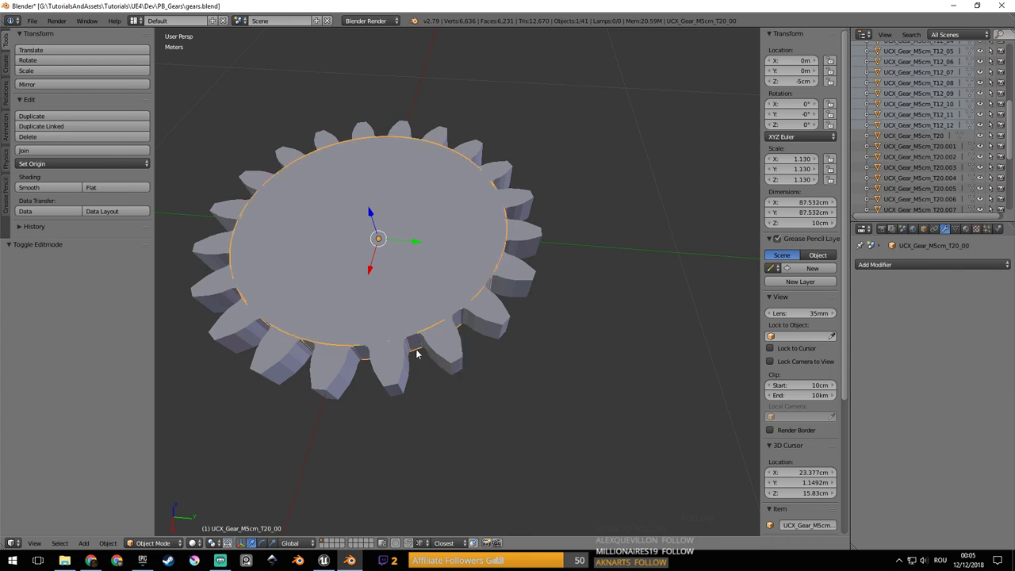
key("h")
right_click(452, 301)
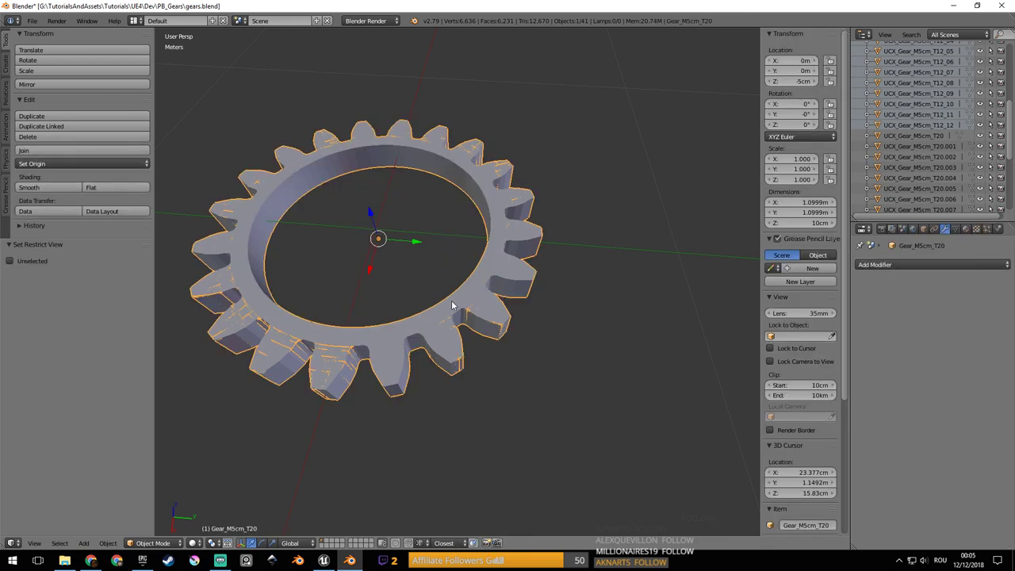
key("h")
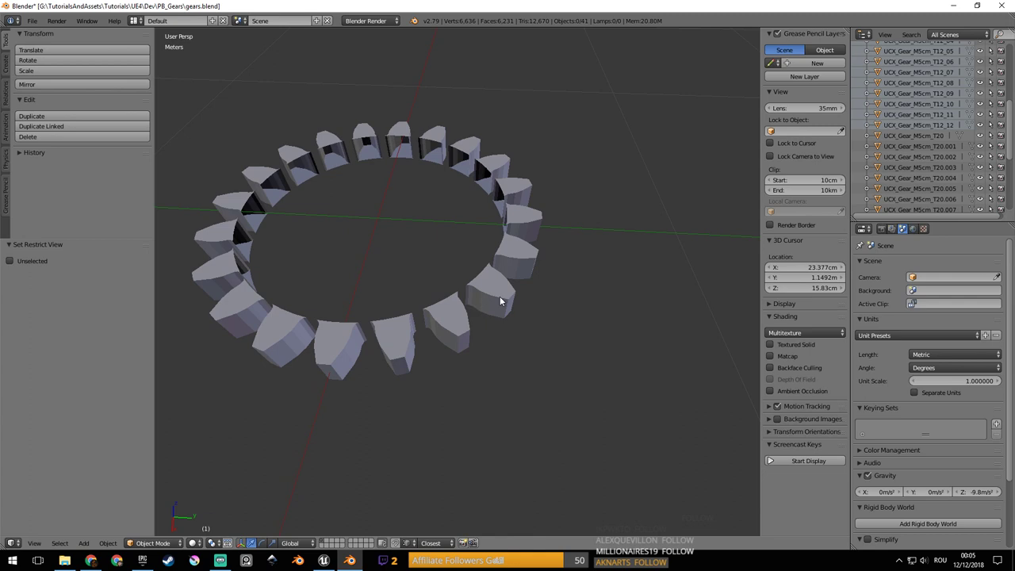
Rename the separated tooth UCX_Gear_M5cm_T20.003 as UCX_Gear_M5cm_T20_03.
right_click(500, 302)
middle_click_drag(500, 302, 506, 317)
double_click(952, 169)
left_click_drag(953, 168, 1013, 208)
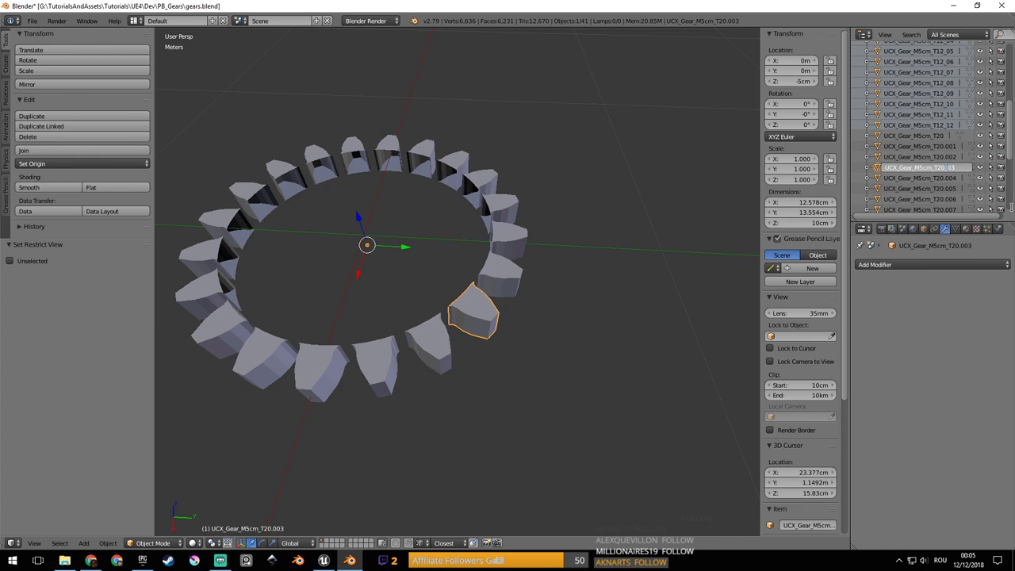
key("Return")
Rename the teeth UCX_Gear_M5cm_T20.001 and .002 as UCX_Gear_M5cm_T20_01 and UCX_Gear_M5cm_T20_02.
double_click(955, 147)
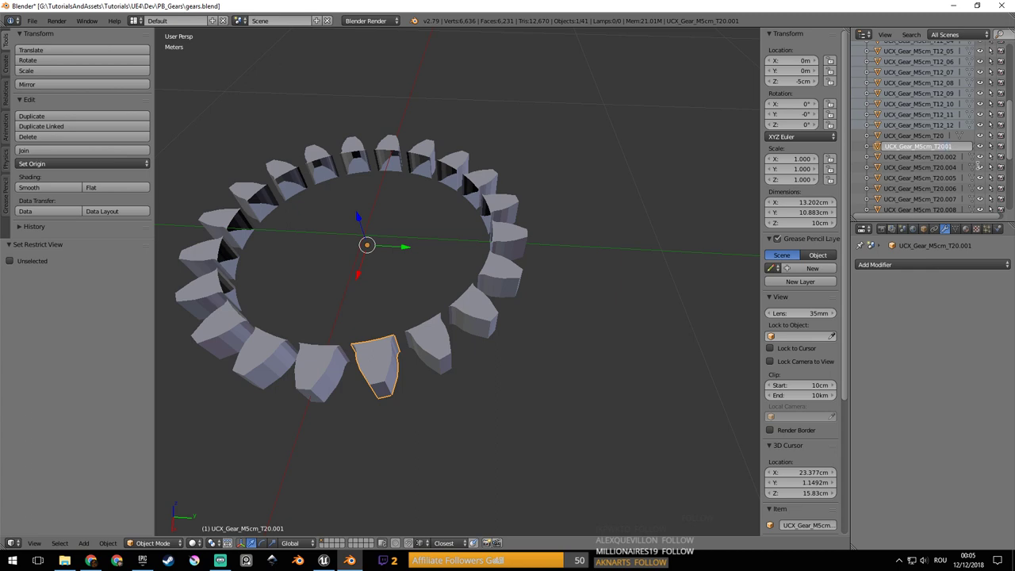
type("_01")
key("Return")
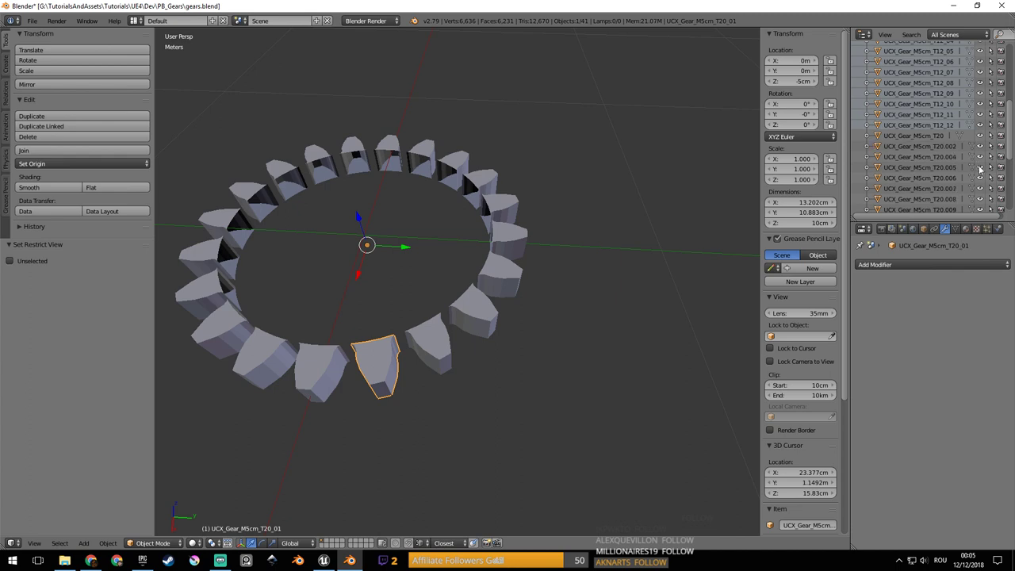
left_click(952, 147)
double_click(956, 147)
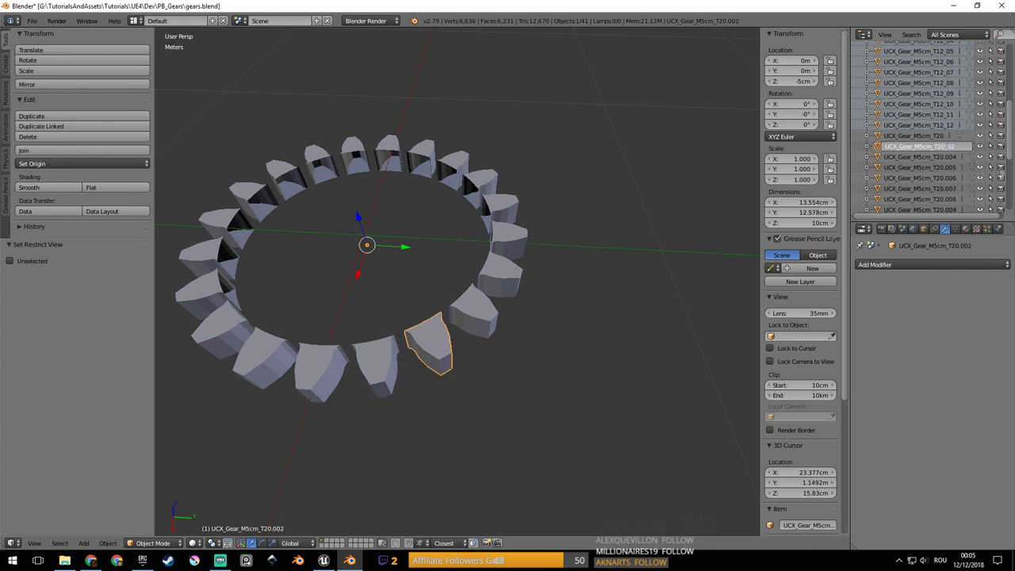
type("_02")
key("Return")
Rename the teeth UCX_Gear_M5cm_T20.004 and .005 as UCX_Gear_M5cm_T20_04 and UCX_Gear_M5cm_T20_05.
left_click(950, 149)
double_click(949, 147)
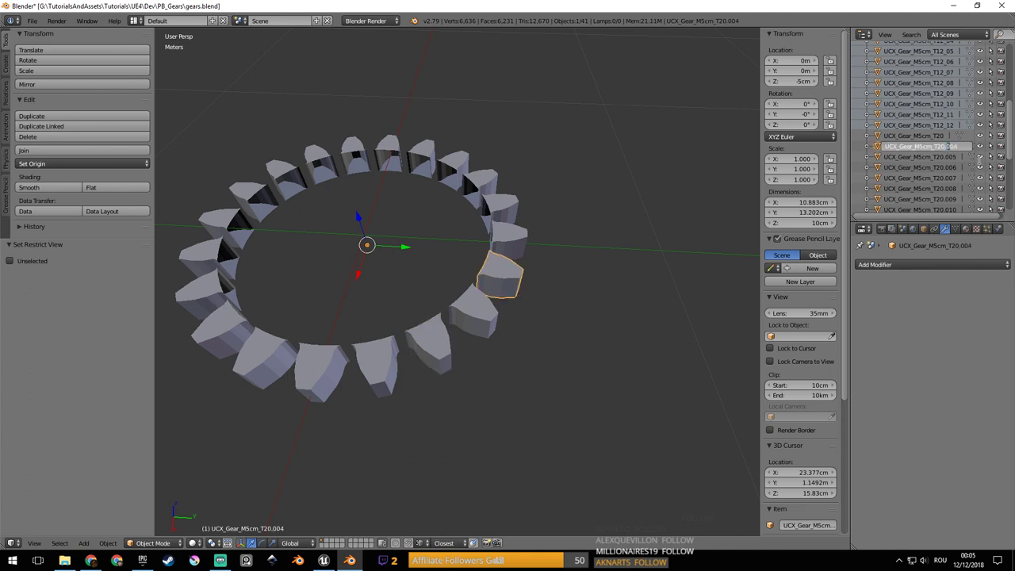
key("Return")
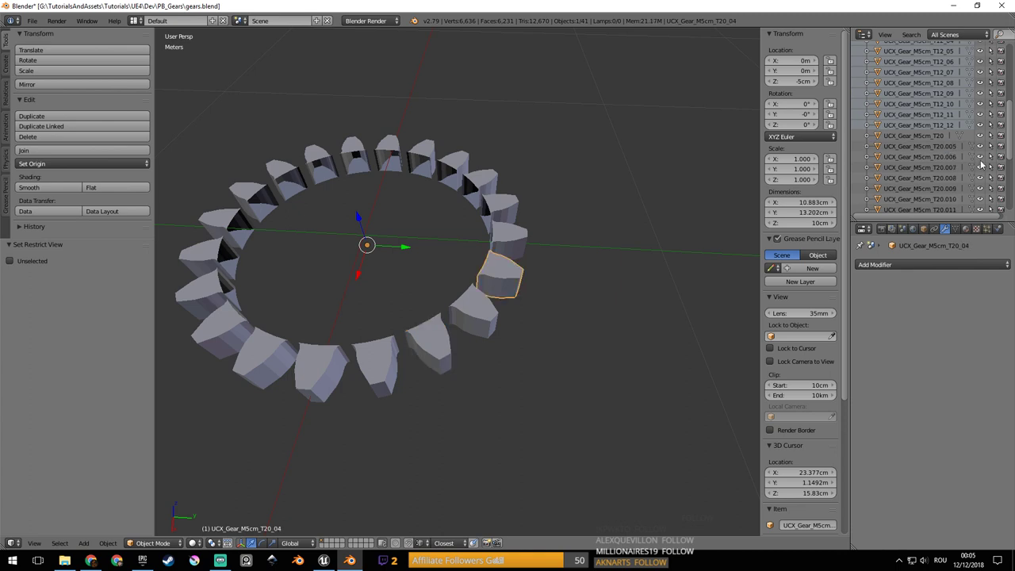
left_click(952, 147)
double_click(956, 148)
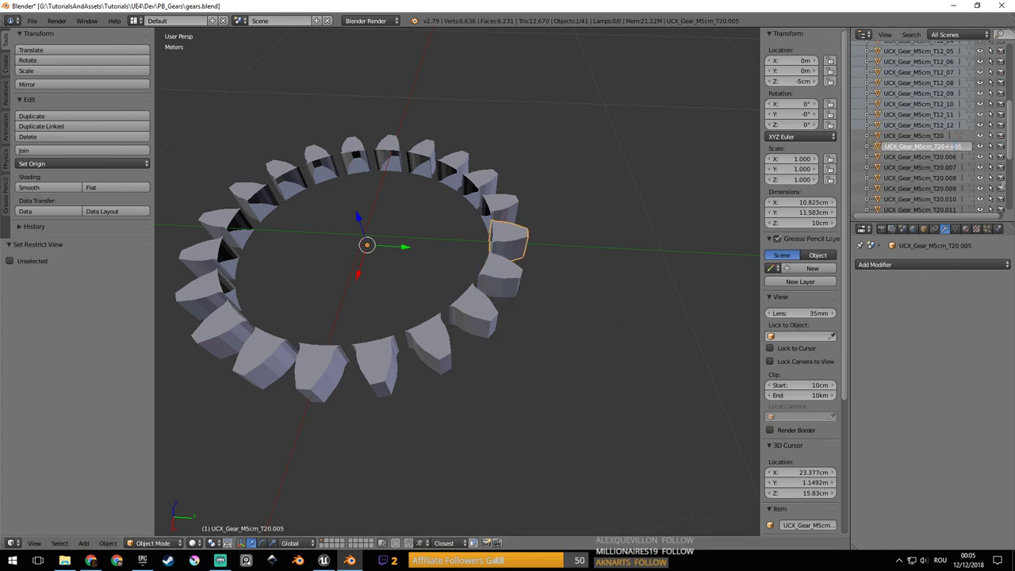
key("Return")
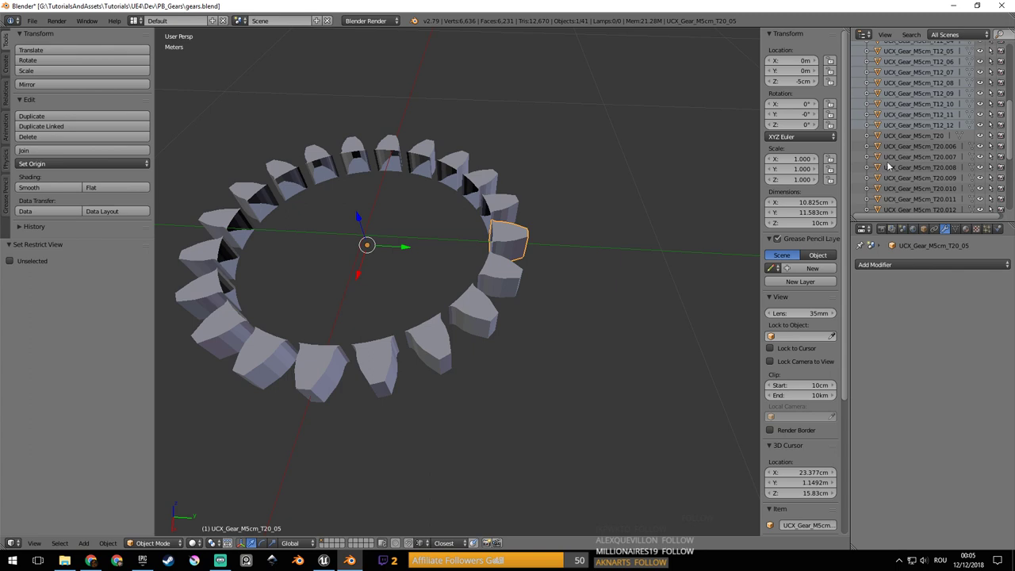
Rename the teeth UCX_Gear_M5cm_T20.006 and .007 as UCX_Gear_M5cm_T20_06 and UCX_Gear_M5cm_T20_07.
left_click(941, 148)
double_click(941, 147)
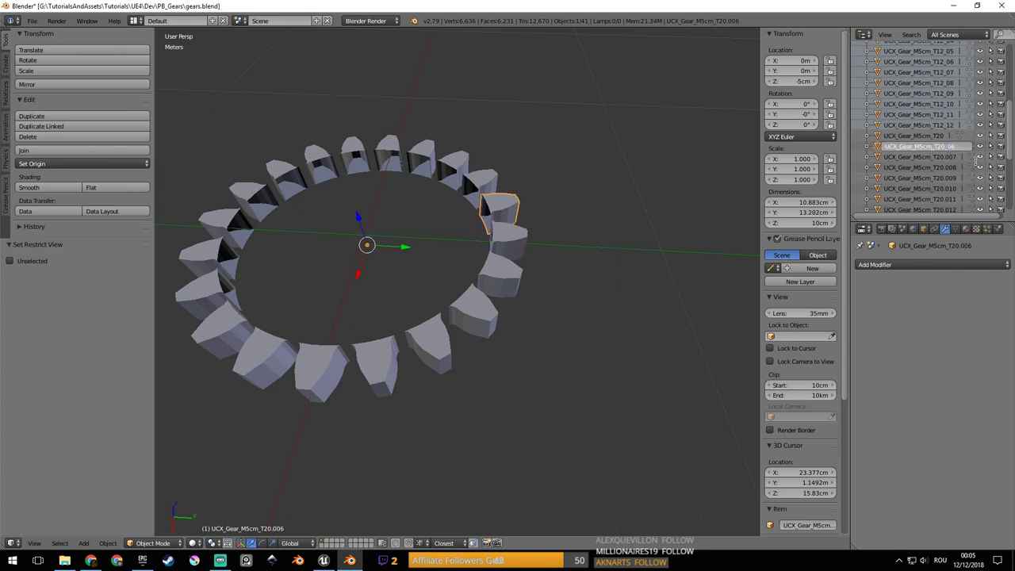
key("Return")
left_click(949, 146)
double_click(949, 146)
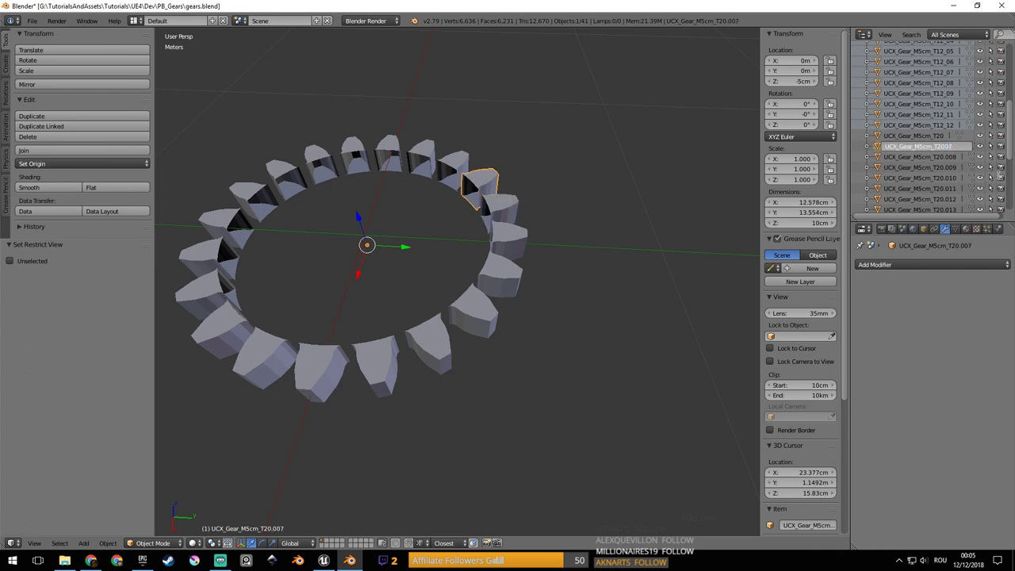
type("_")
key("Return")
Rename the teeth UCX_Gear_M5cm_T20.008 and .009 as UCX_Gear_M5cm_T20_08 and UCX_Gear_M5cm_T20_09.
left_click(953, 146)
double_click(958, 147)
type("_")
key("Return")
left_click(953, 146)
double_click(952, 146)
type("_")
key("Return")
Rename the teeth UCX_Gear_M5cm_T20.010 and .011 as UCX_Gear_M5cm_T20_10 and UCX_Gear_M5cm_T20_11.
left_click(953, 147)
double_click(951, 148)
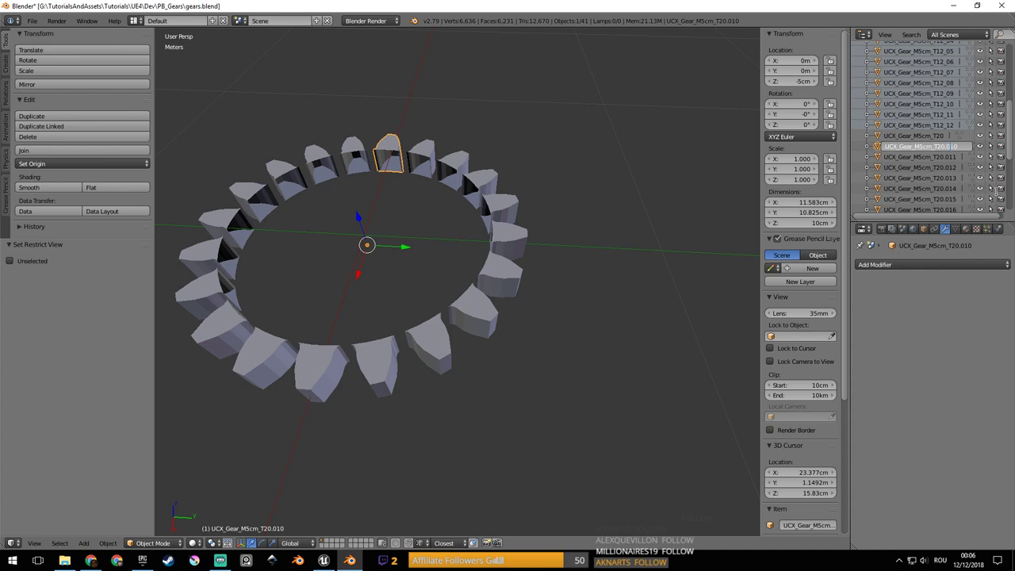
type("_")
key("Return")
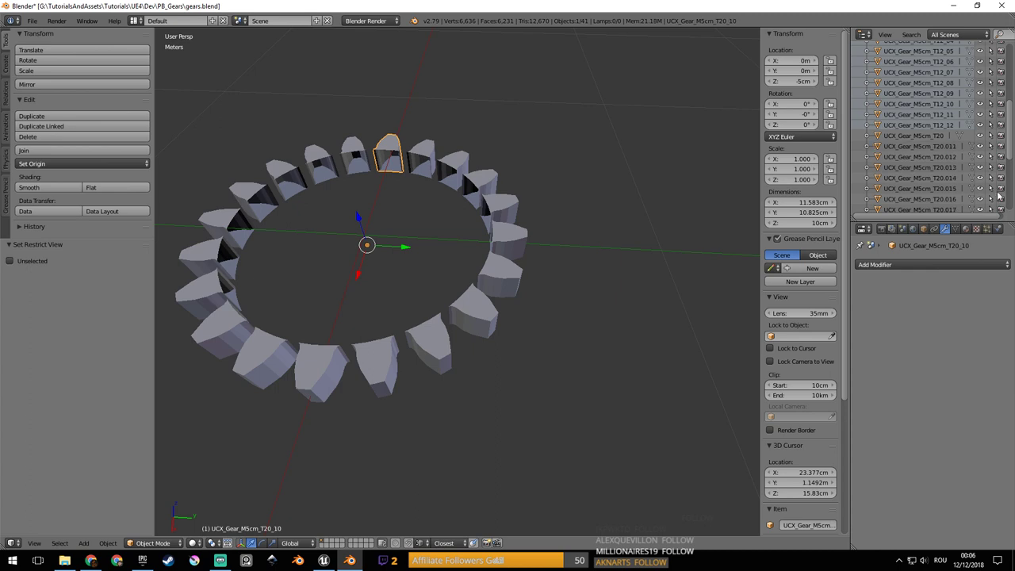
left_click(950, 148)
double_click(951, 148)
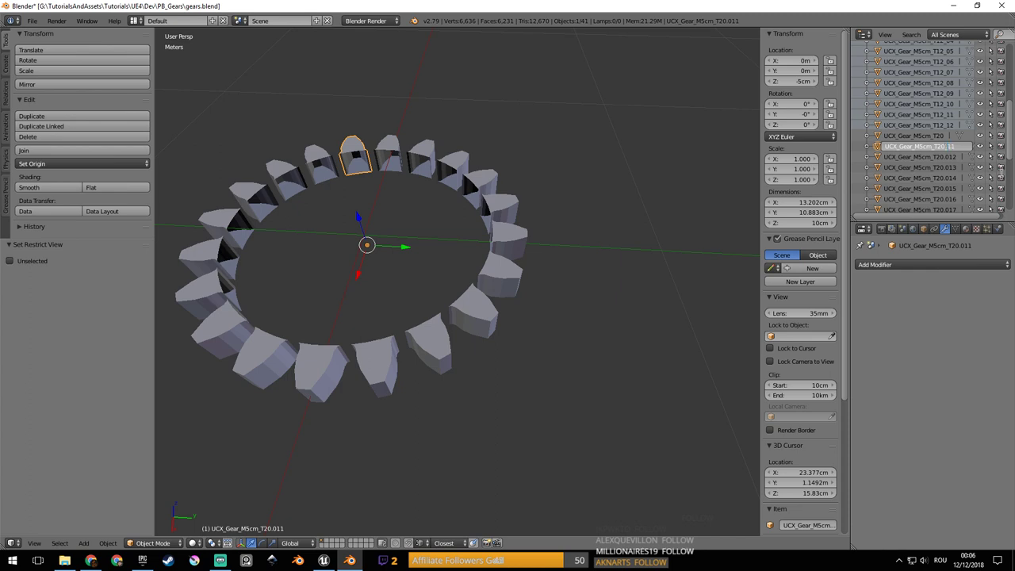
type("_")
key("Return")
Rename the teeth UCX_Gear_M5cm_T20.012 and .013 as UCX_Gear_M5cm_T20_12 and UCX_Gear_M5cm_T20_13.
left_click(949, 147)
double_click(950, 146)
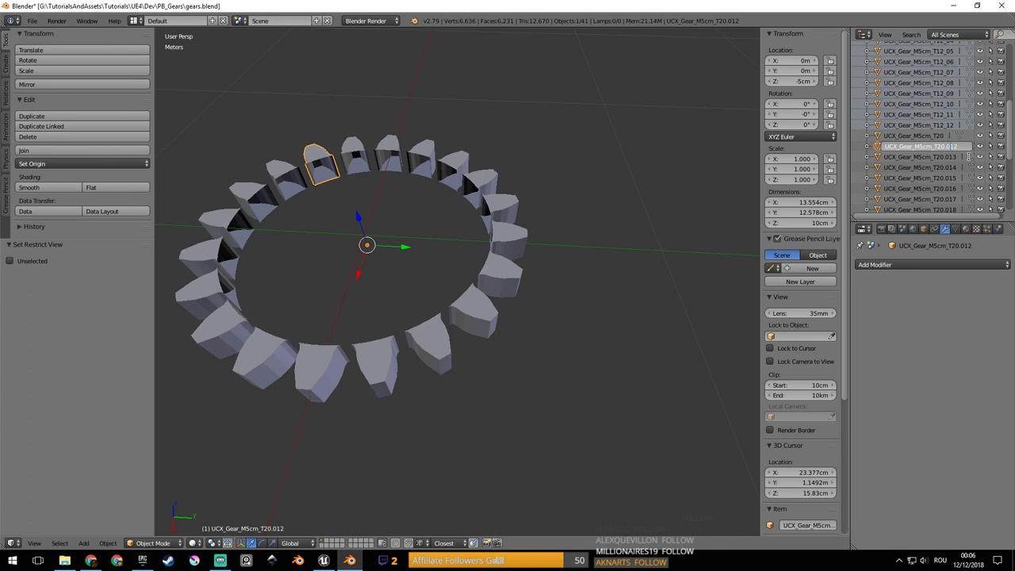
type("_")
key("Return")
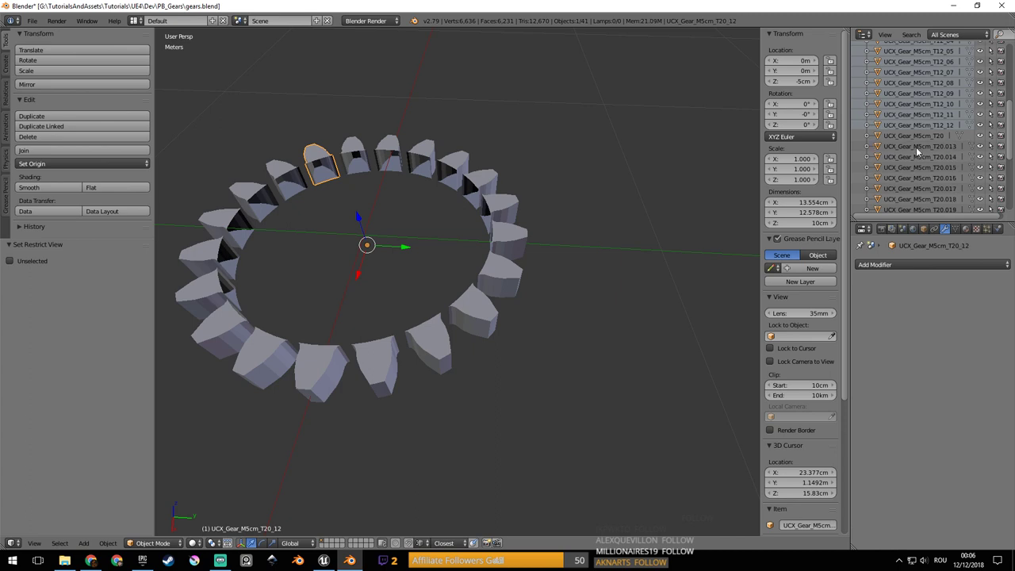
left_click(950, 147)
double_click(950, 147)
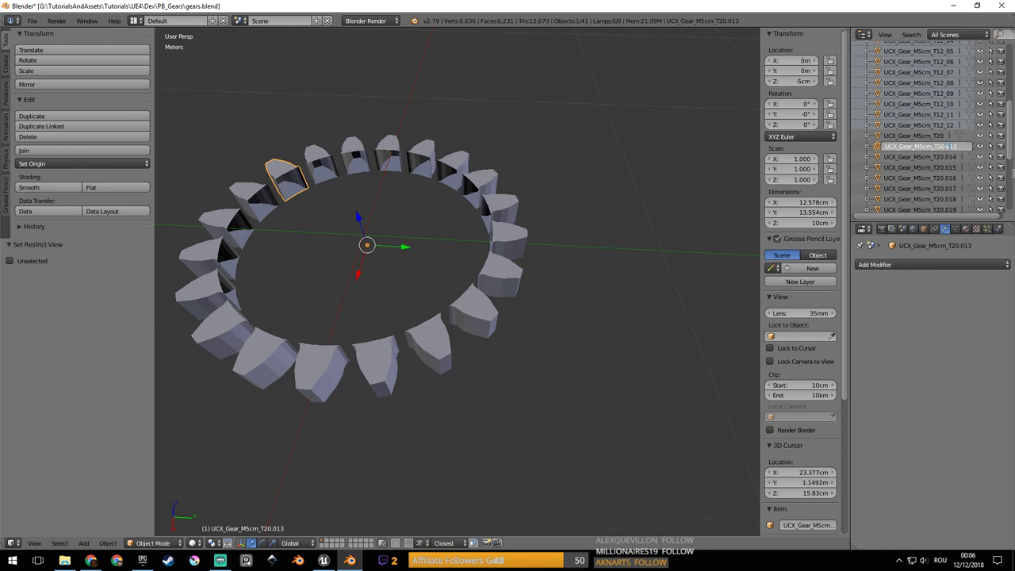
key("Return")
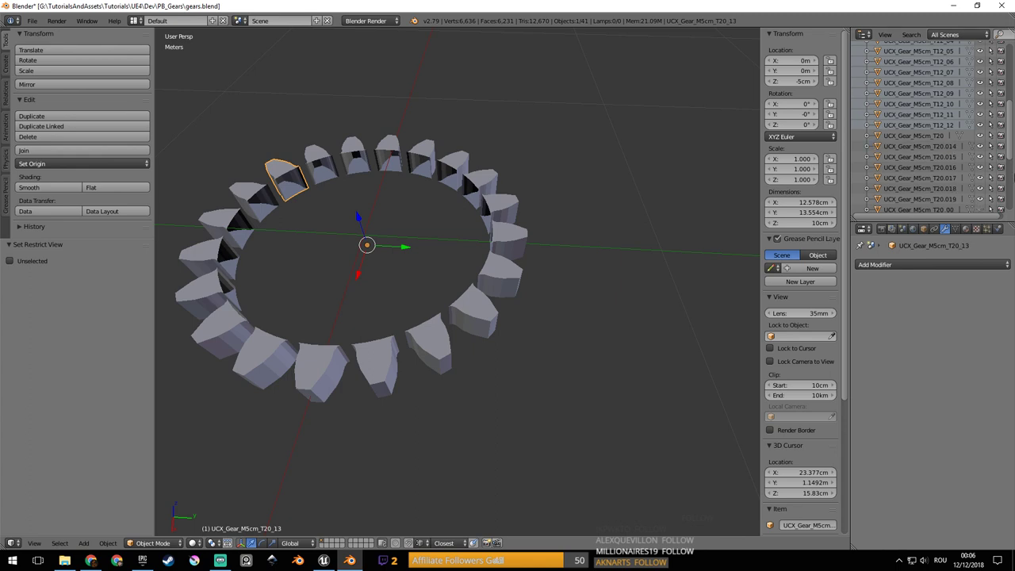
Rename the teeth UCX_Gear_M5cm_T20.014 and .015 as UCX_Gear_M5cm_T20_14 and UCX_Gear_M5cm_T20_15.
double_click(950, 147)
left_click(951, 146)
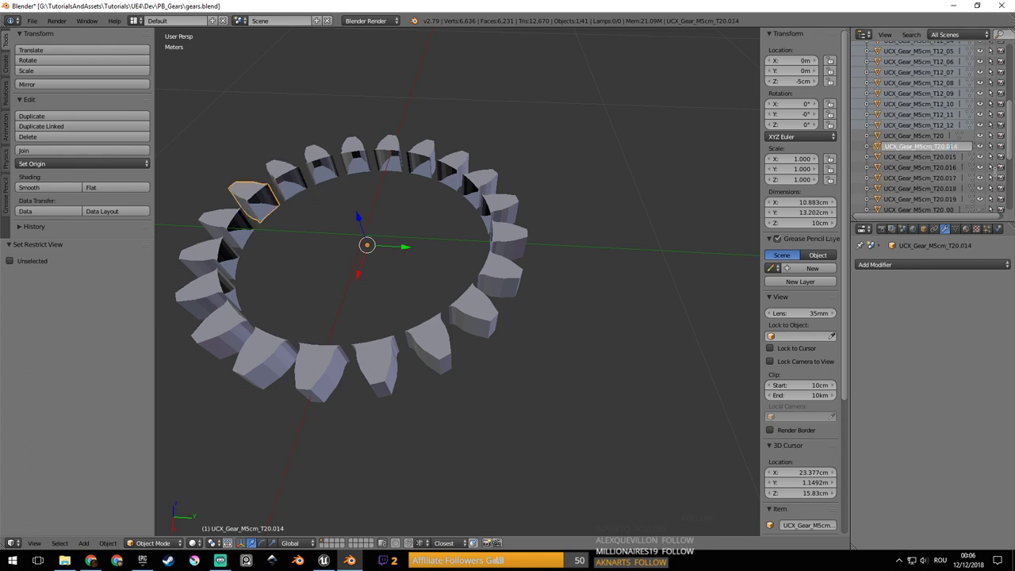
key("Return")
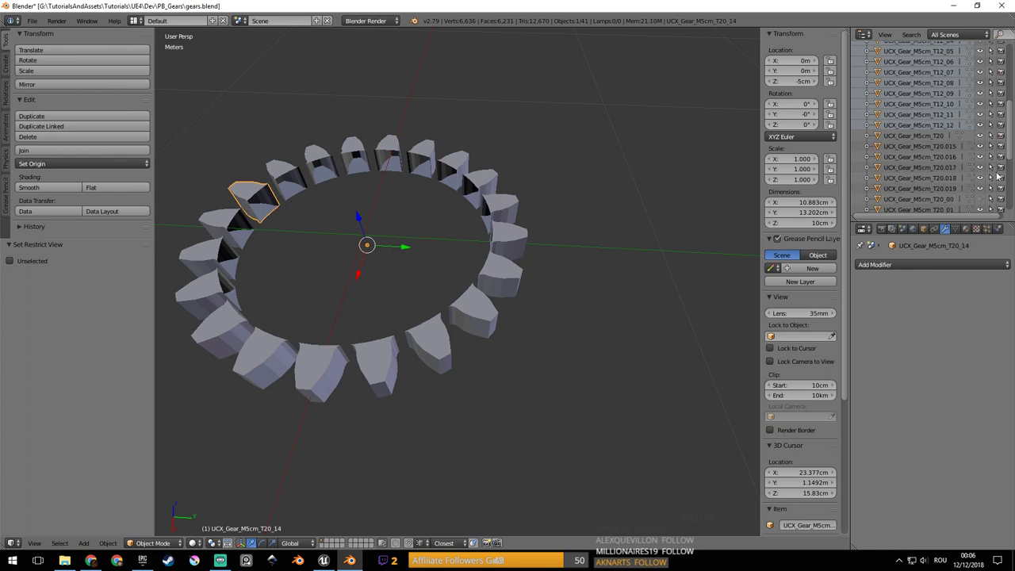
double_click(950, 147)
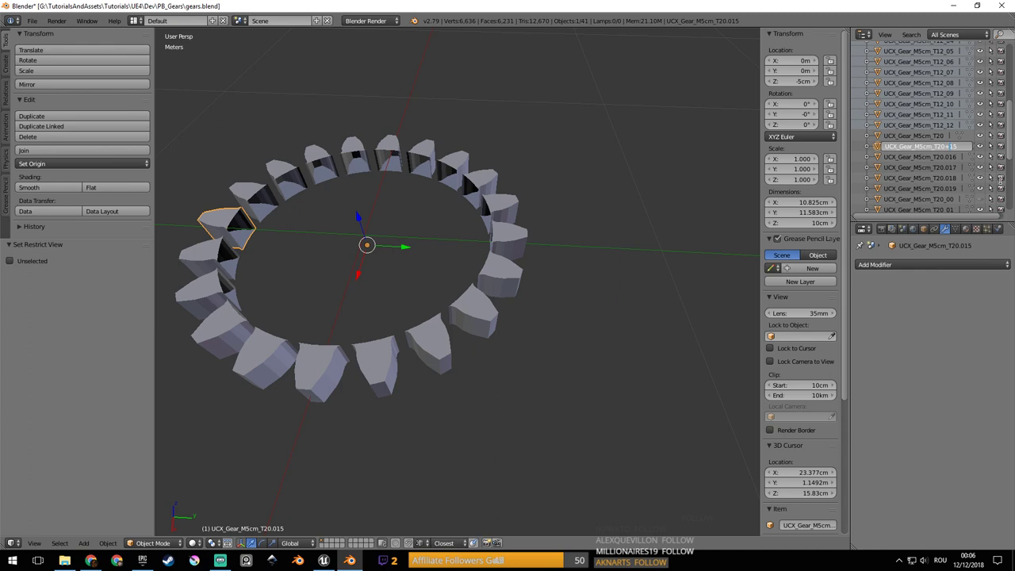
key("Return")
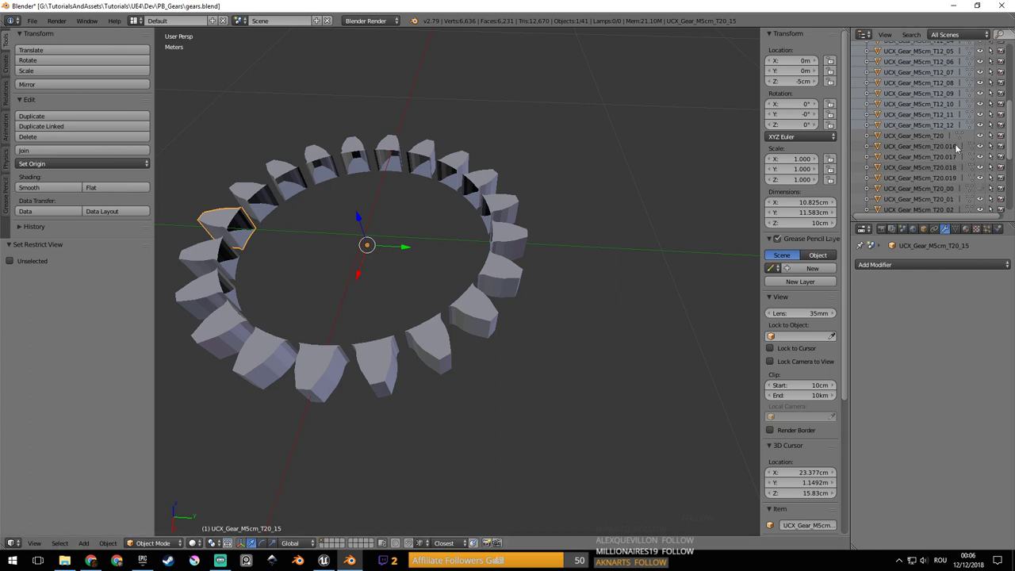
Rename the teeth UCX_Gear_M5cm_T20.016 and .017 as UCX_Gear_M5cm_T20_16 and UCX_Gear_M5cm_T20_17.
left_click(920, 146)
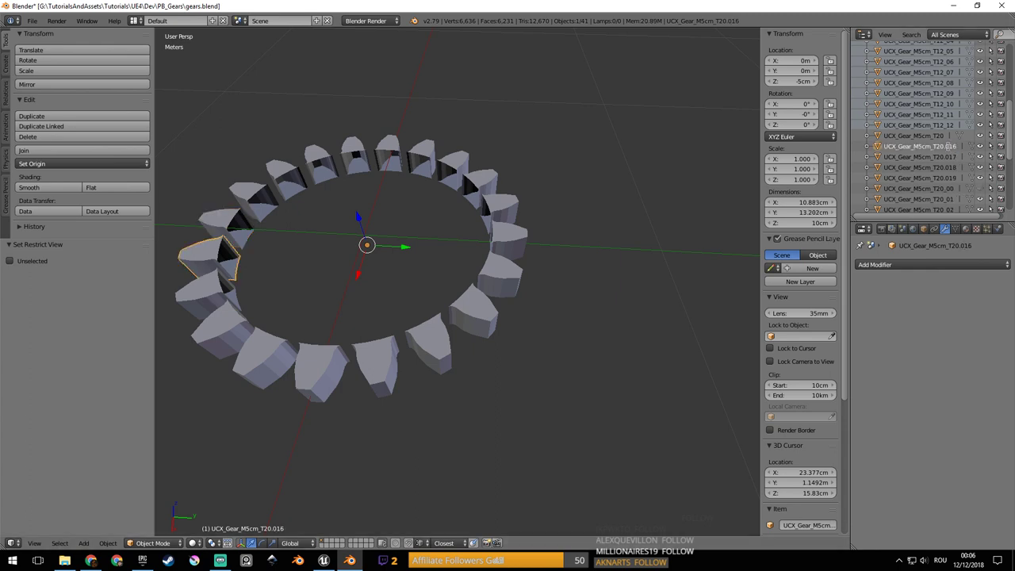
double_click(950, 147)
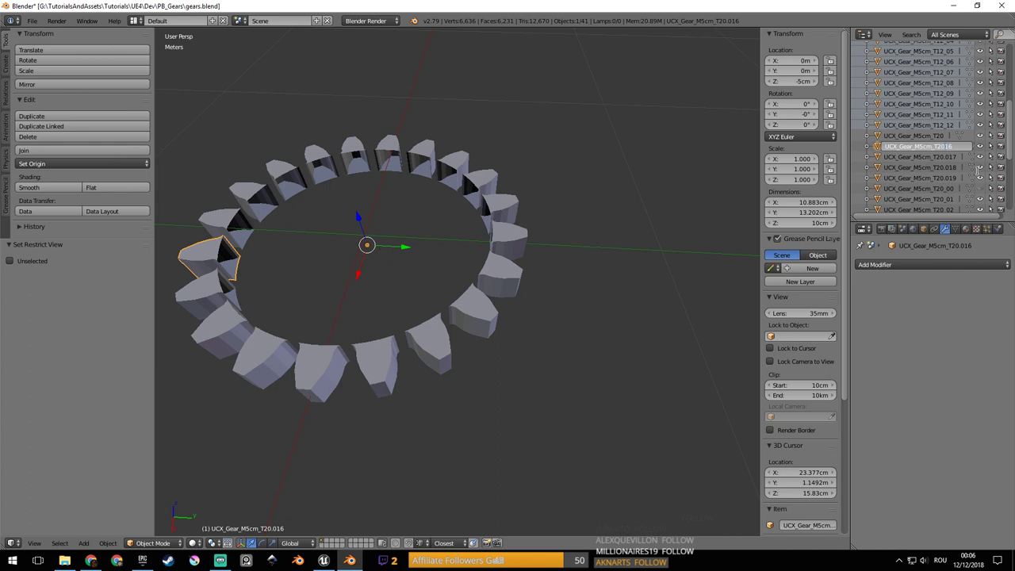
type("UCX_Gear_M5cm_T20_15")
key("Return")
double_click(957, 148)
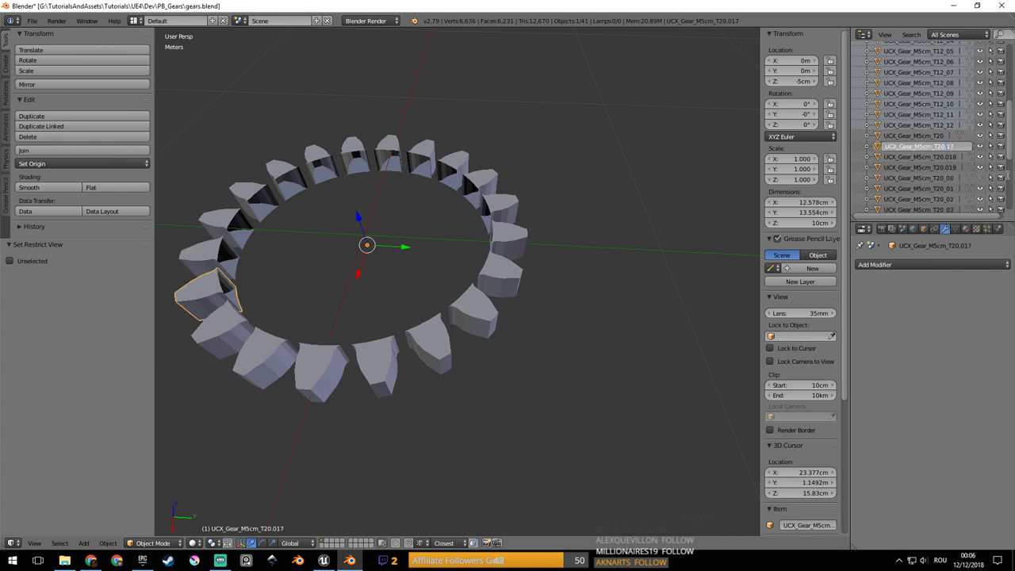
key("End")
key("BackSpace")
key("BackSpace")
key("BackSpace")
key("BackSpace")
type("_16")
key("Return")
Rename the teeth UCX_Gear_M5cm_T20.018 and .019 as UCX_Gear_M5cm_T20_18 and UCX_Gear_M5cm_T20_19.
double_click(949, 147)
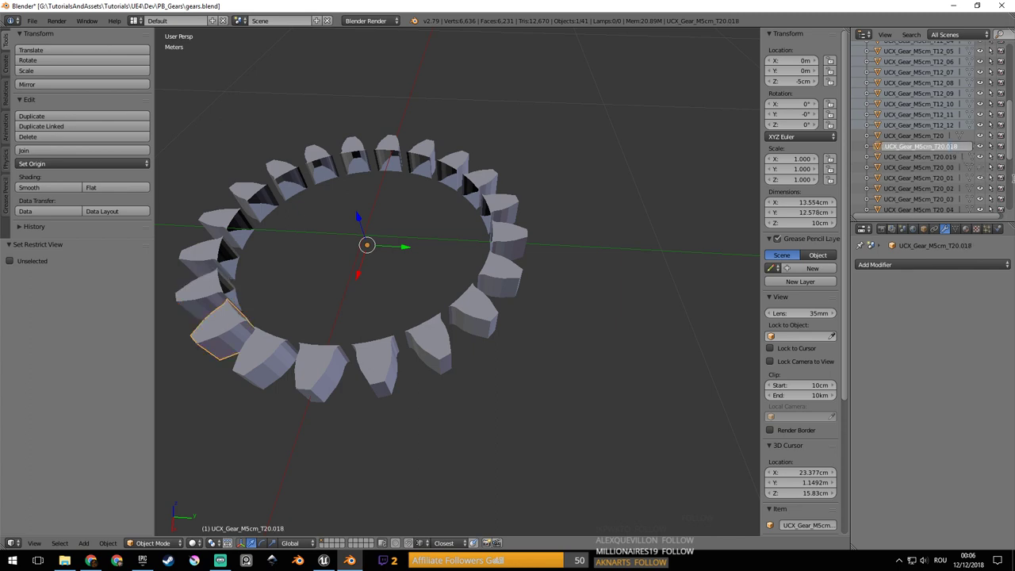
key("End")
key("BackSpace")
key("BackSpace")
key("BackSpace")
key("BackSpace")
type("_18")
key("Return")
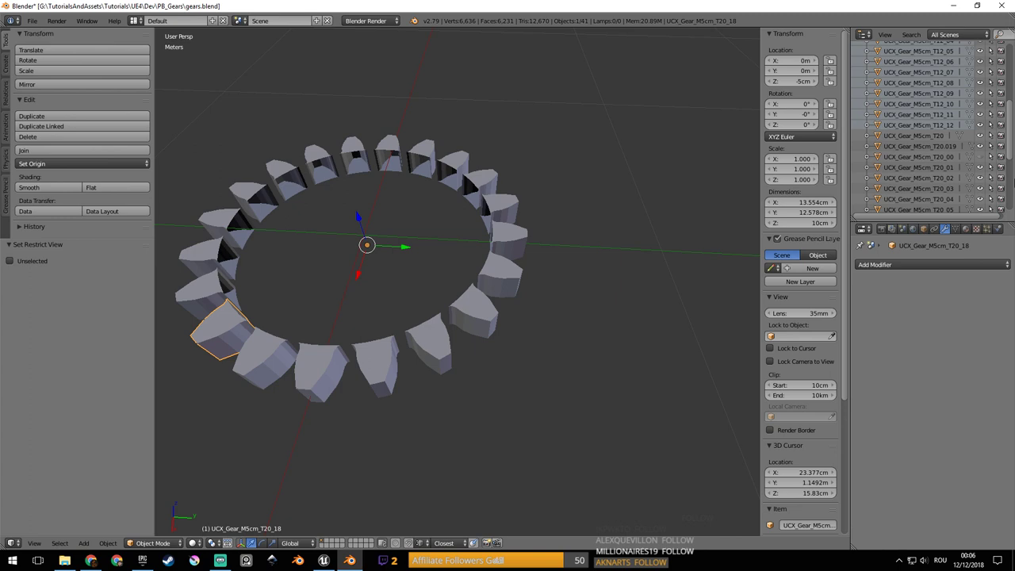
double_click(951, 147)
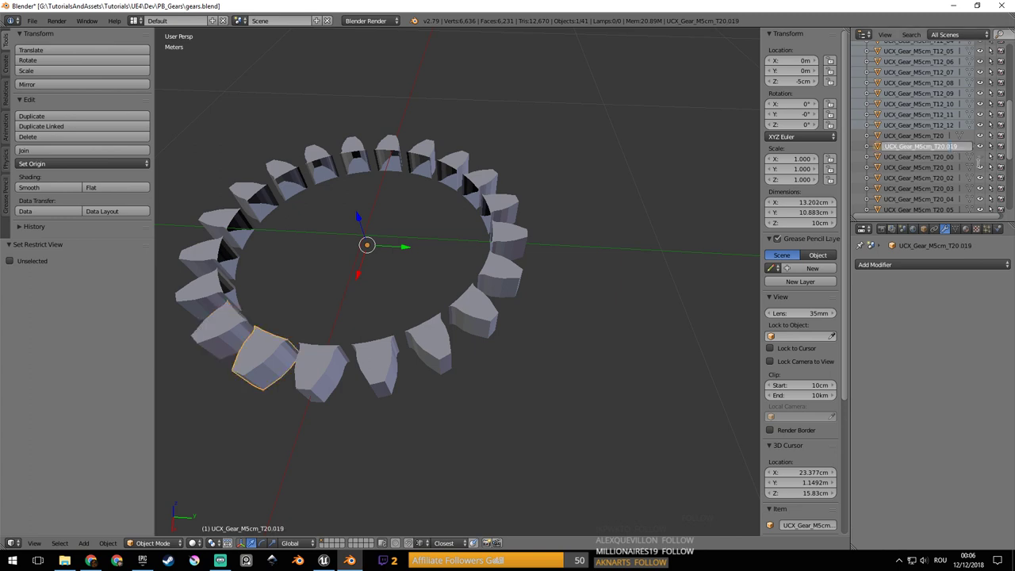
type("9")
key("Return")
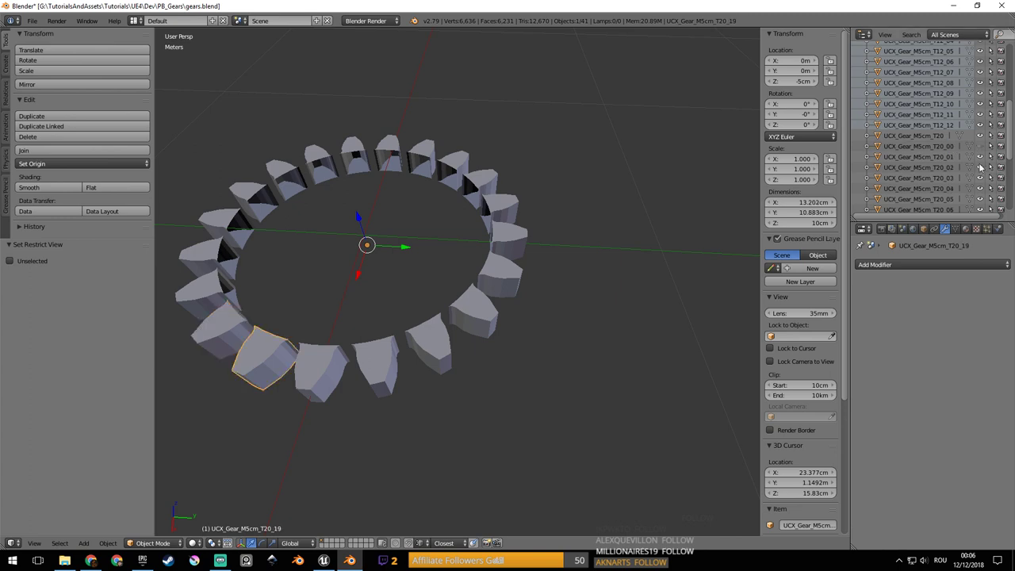
Select the T20 collision meshes one by one from 00 to 19 to check that the numbering follows the teeth around the gear.
scroll(952, 176, "down", 2)
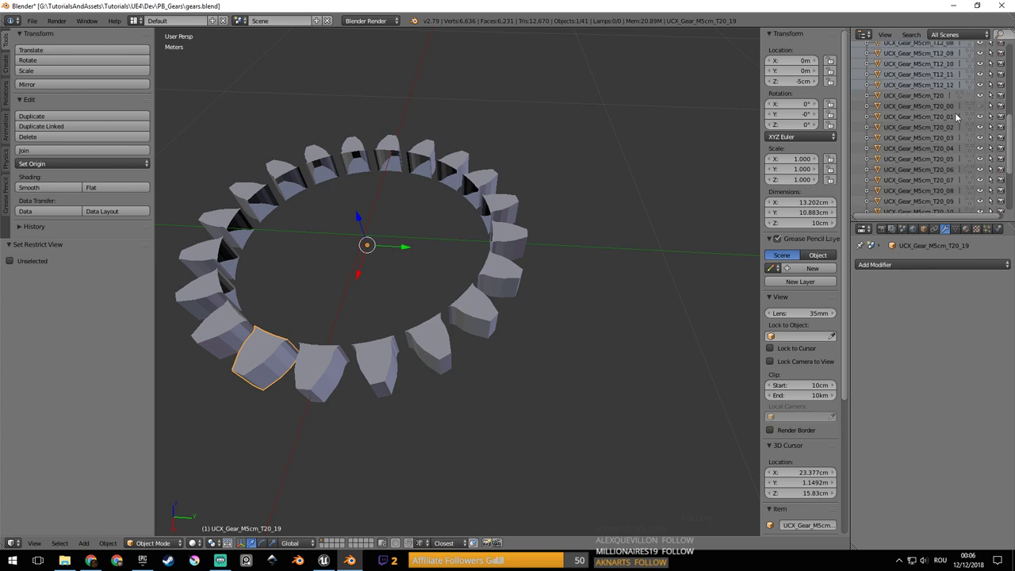
left_click(954, 108)
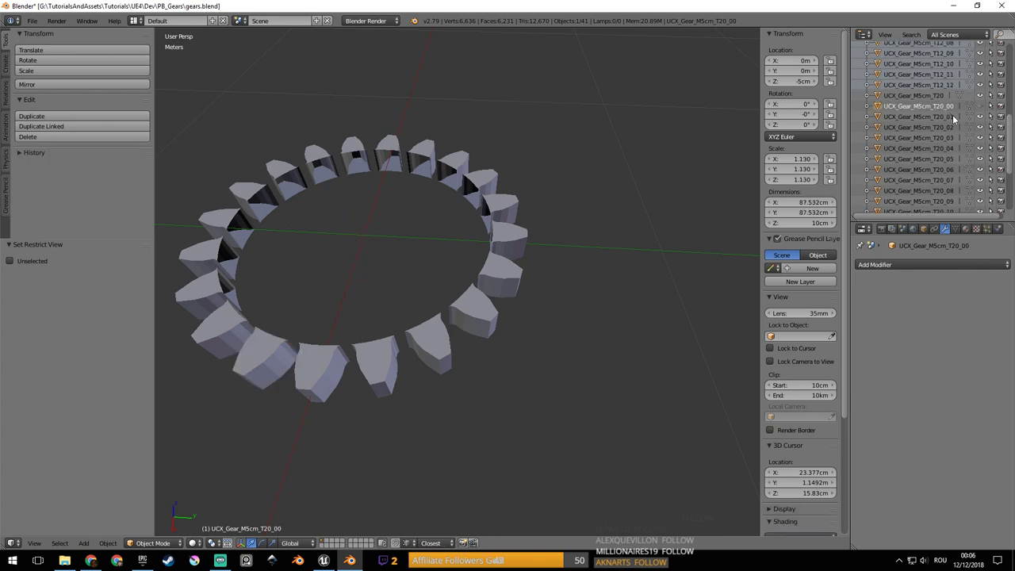
left_click(953, 117)
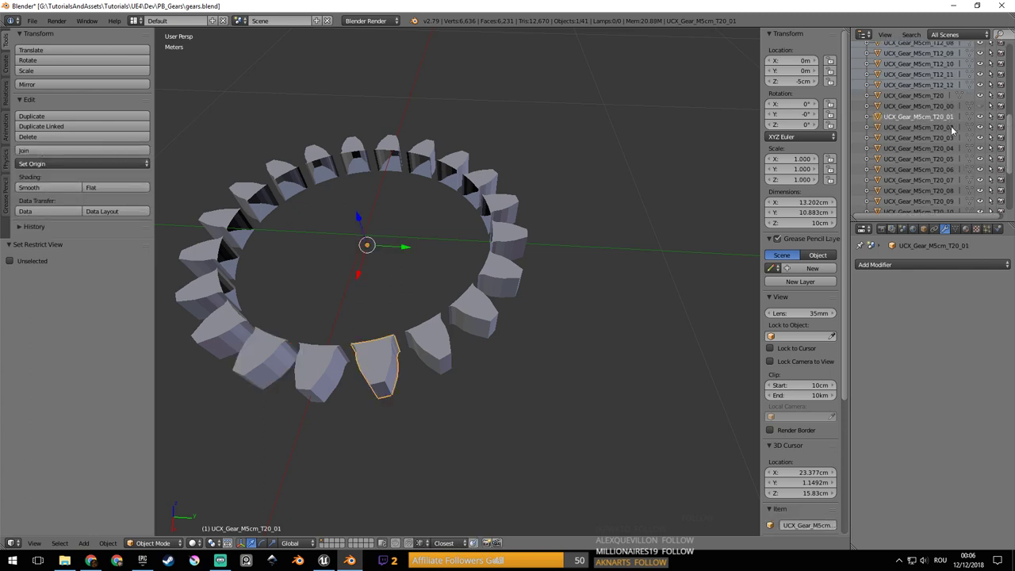
left_click(953, 127)
left_click(951, 139)
left_click(953, 150)
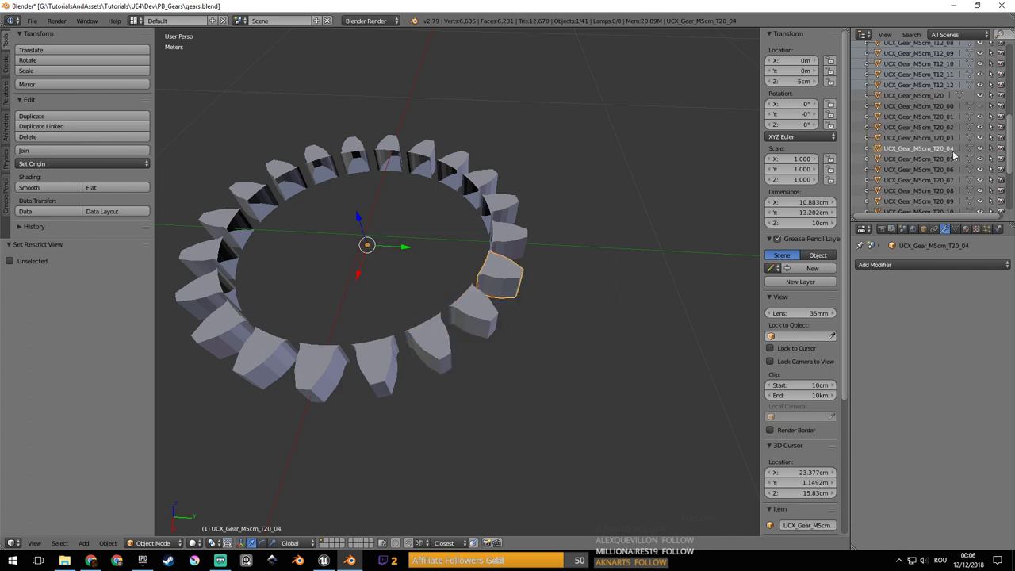
left_click(954, 160)
left_click(954, 170)
scroll(954, 169, "down", 3)
left_click(951, 123)
left_click(954, 131)
left_click(955, 143)
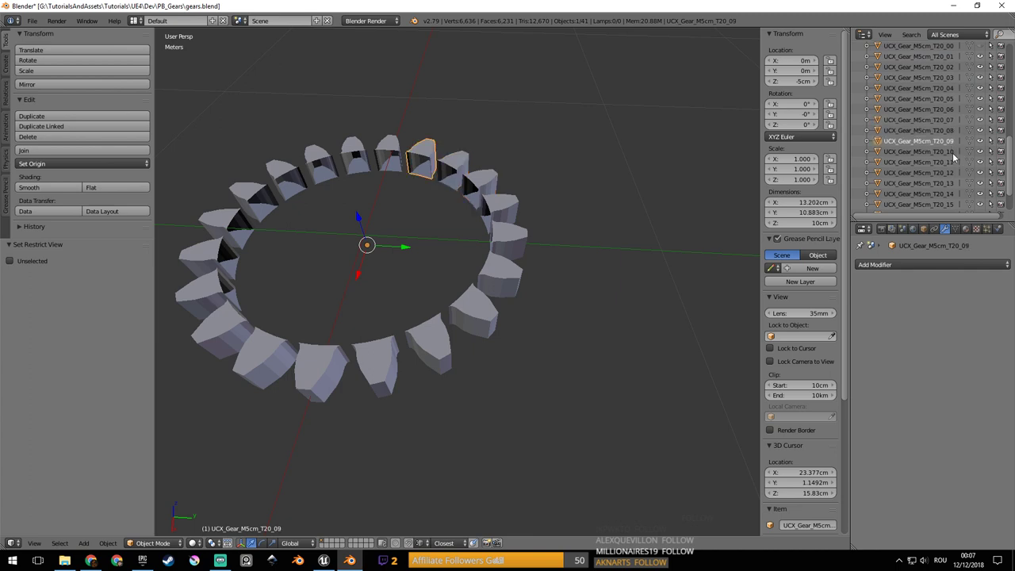
left_click(953, 152)
left_click(956, 162)
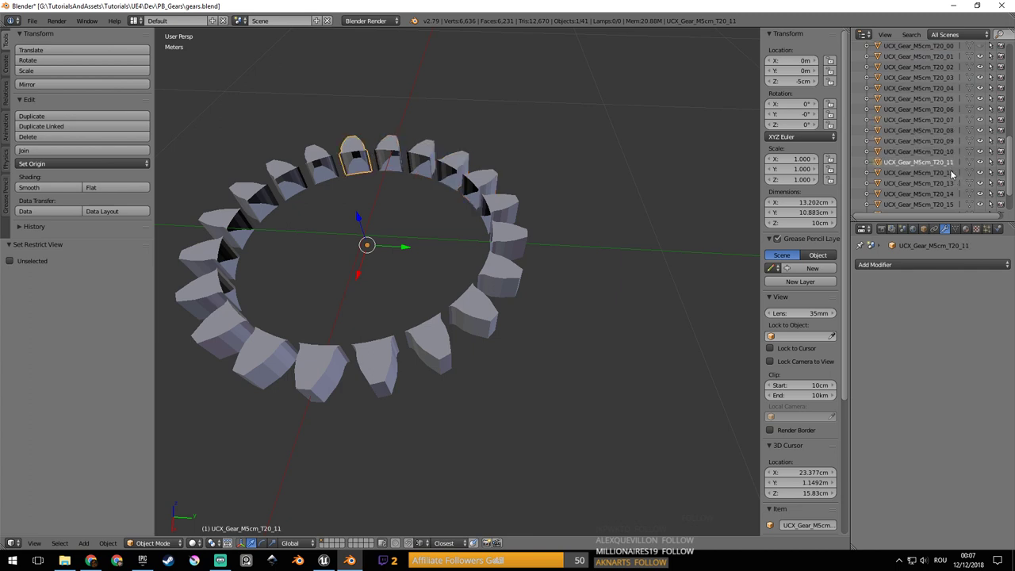
left_click(953, 173)
left_click(959, 184)
left_click(953, 194)
scroll(970, 179, "down", 2)
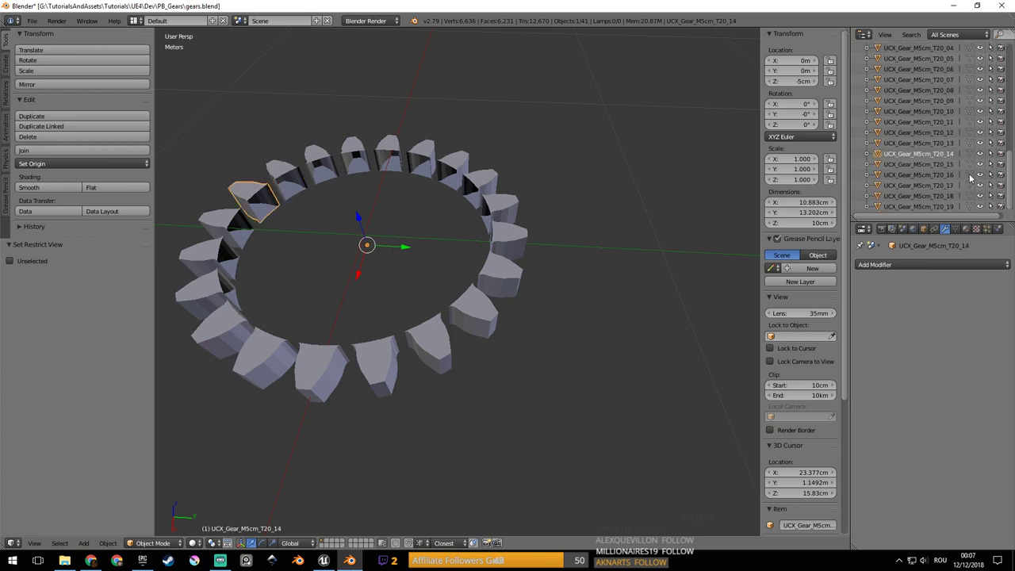
left_click(953, 164)
left_click(954, 177)
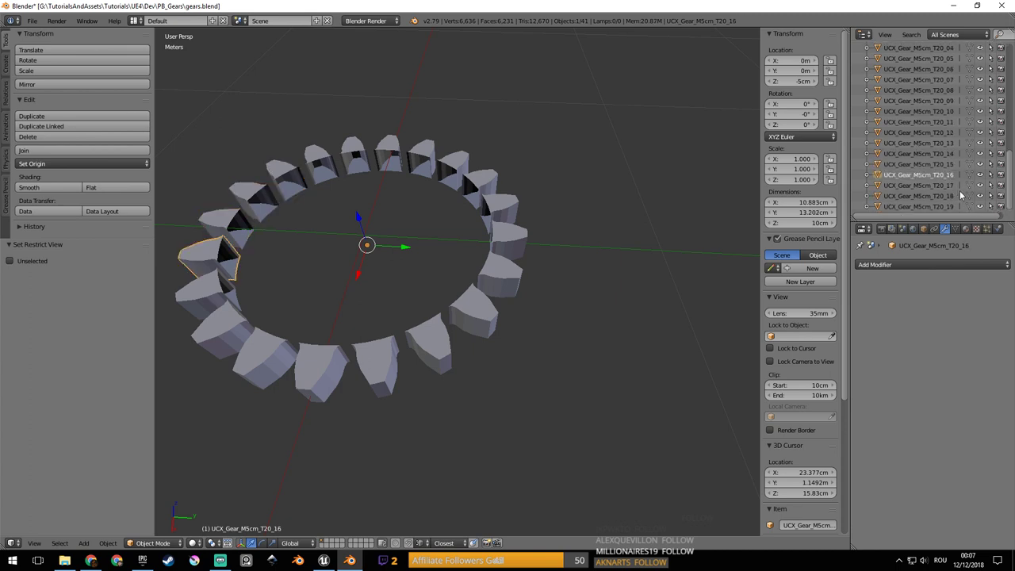
left_click(957, 187)
left_click(958, 197)
left_click(960, 207)
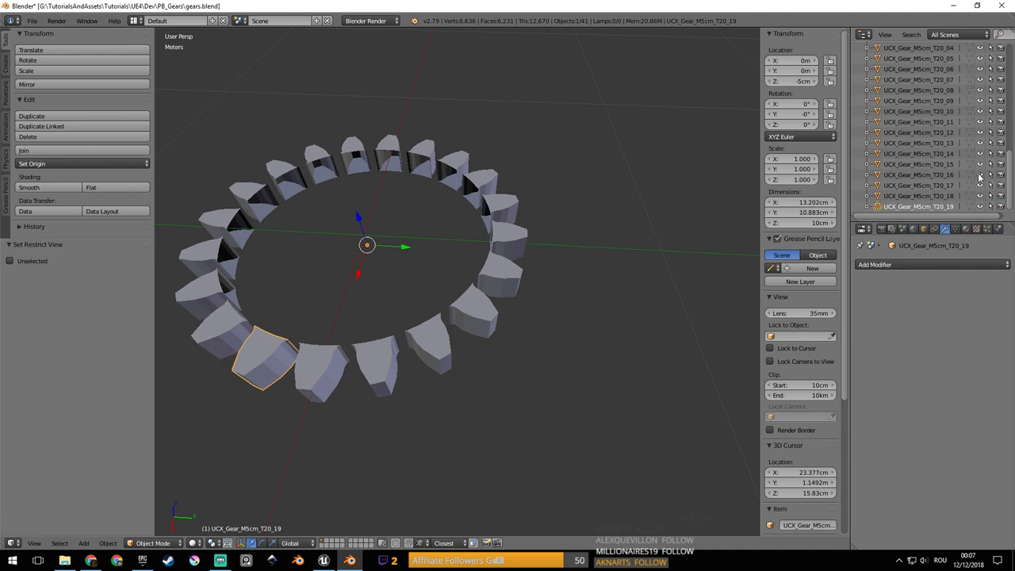
Compare the tooth between 19 and 01 with its neighbour to identify which collision mesh still lacks a number suffix.
right_click(322, 365)
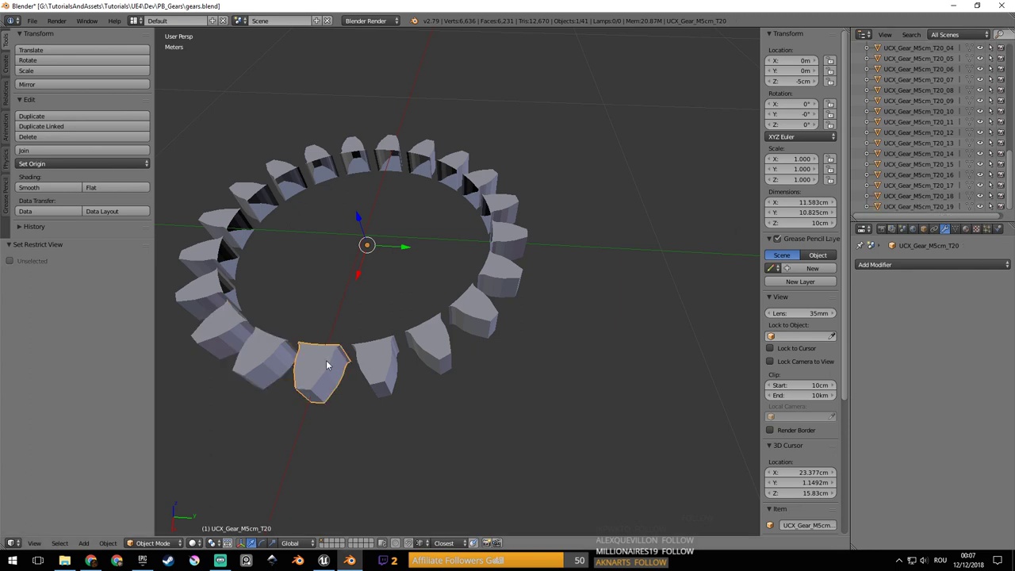
scroll(981, 177, "up", 6)
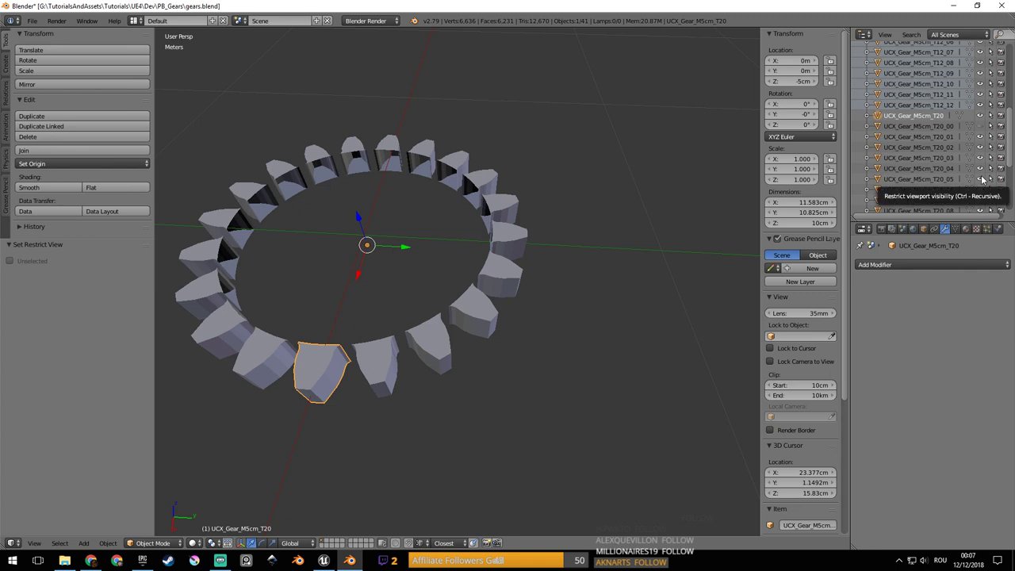
scroll(982, 181, "down", 1)
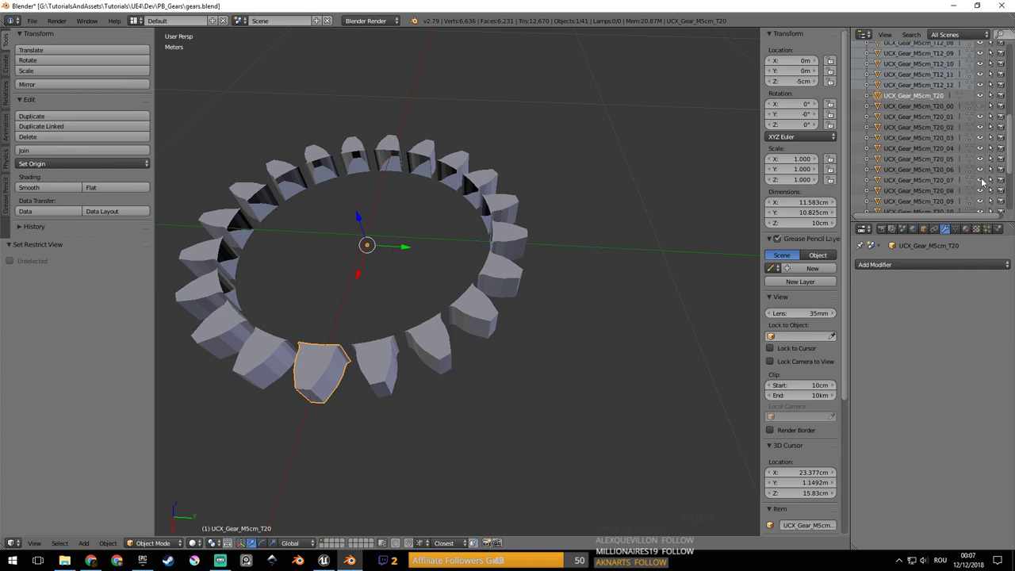
right_click(380, 351)
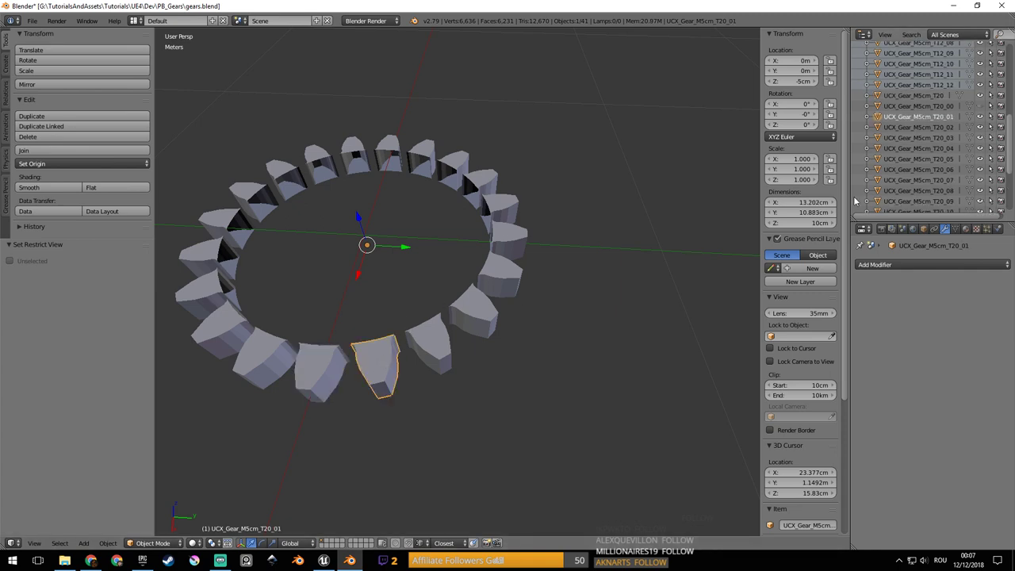
right_click(313, 369)
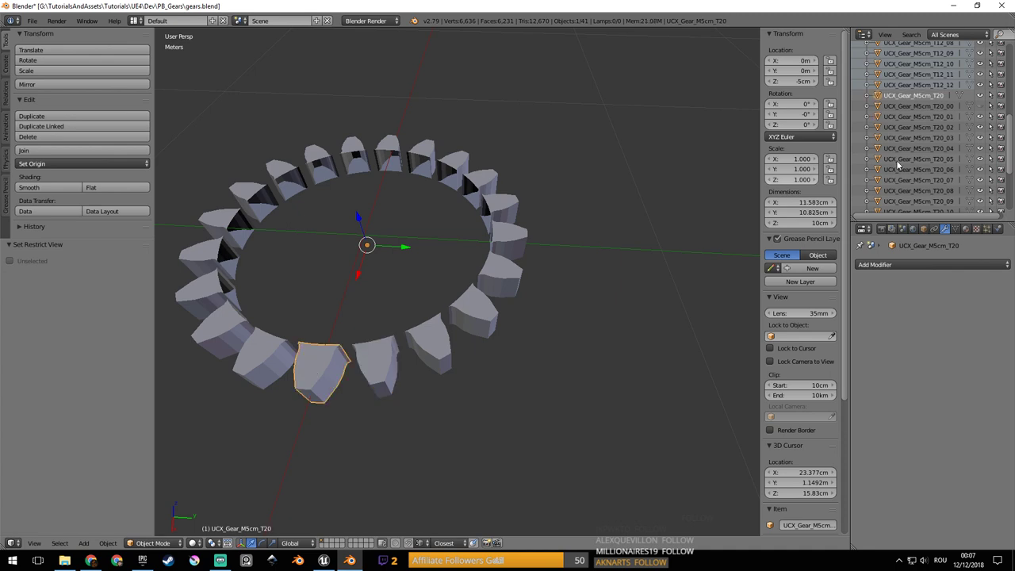
left_click(955, 119)
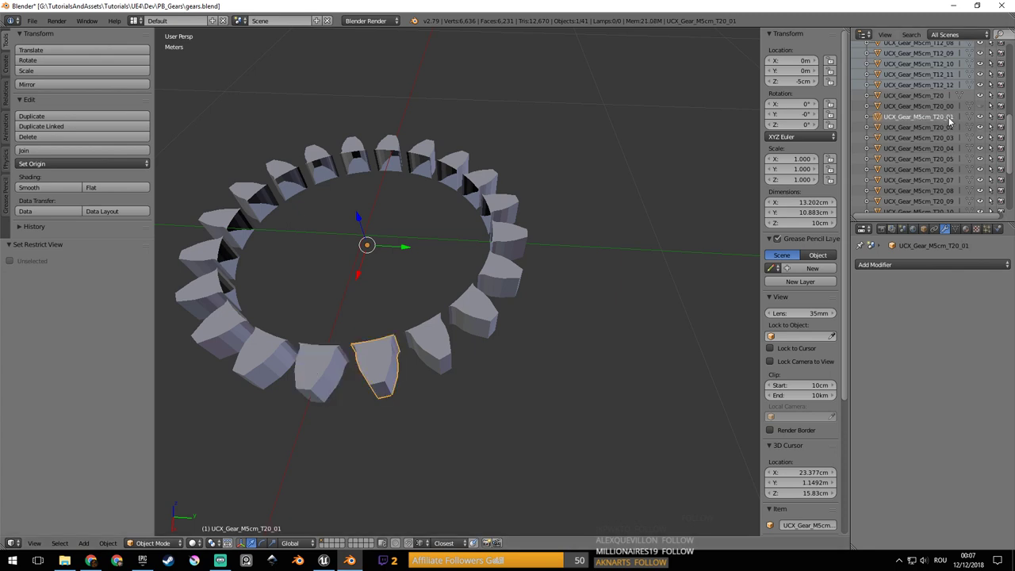
double_click(944, 117)
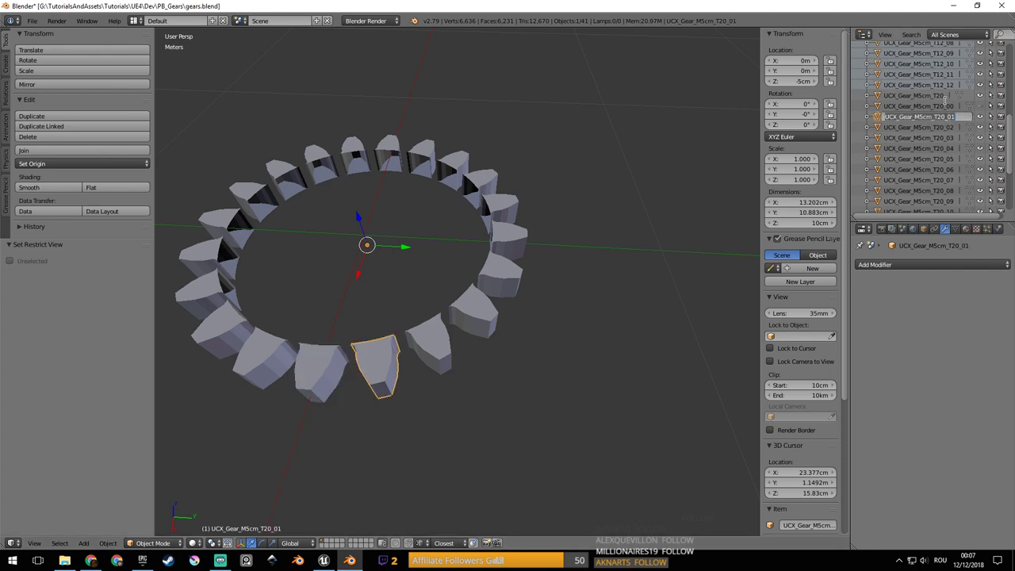
Rename the unnumbered tooth UCX_Gear_M5cm_T20 as UCX_Gear_M5cm_T20_20.
left_click(945, 95)
left_click(945, 95)
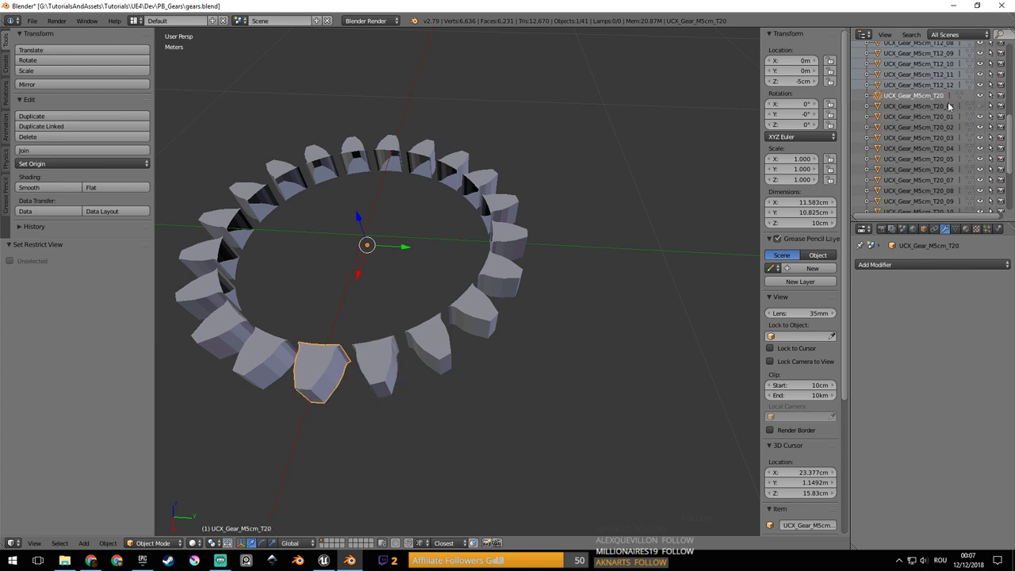
scroll(949, 105, "down", 2)
double_click(943, 76)
key("End")
type("_01")
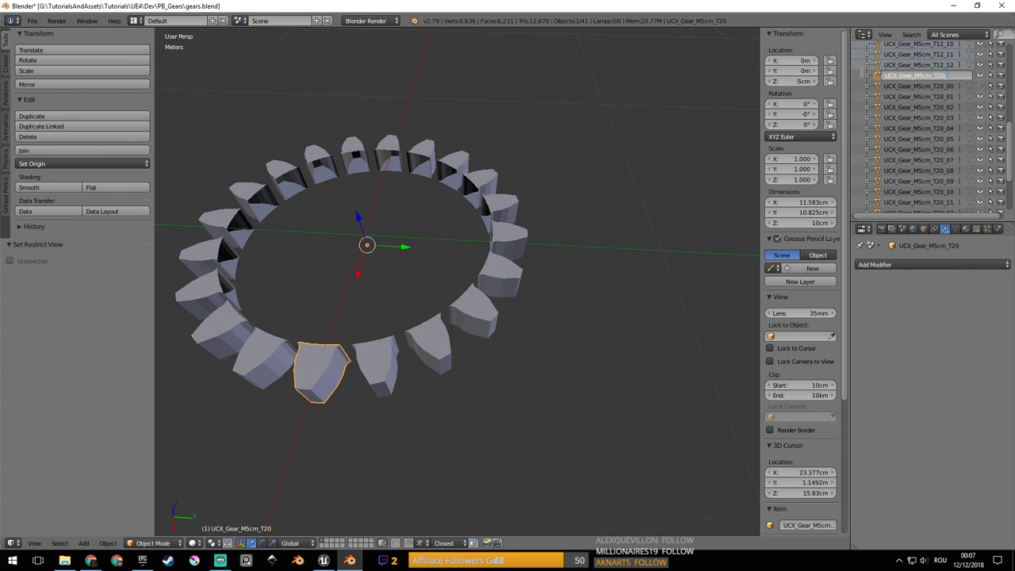
key("Return")
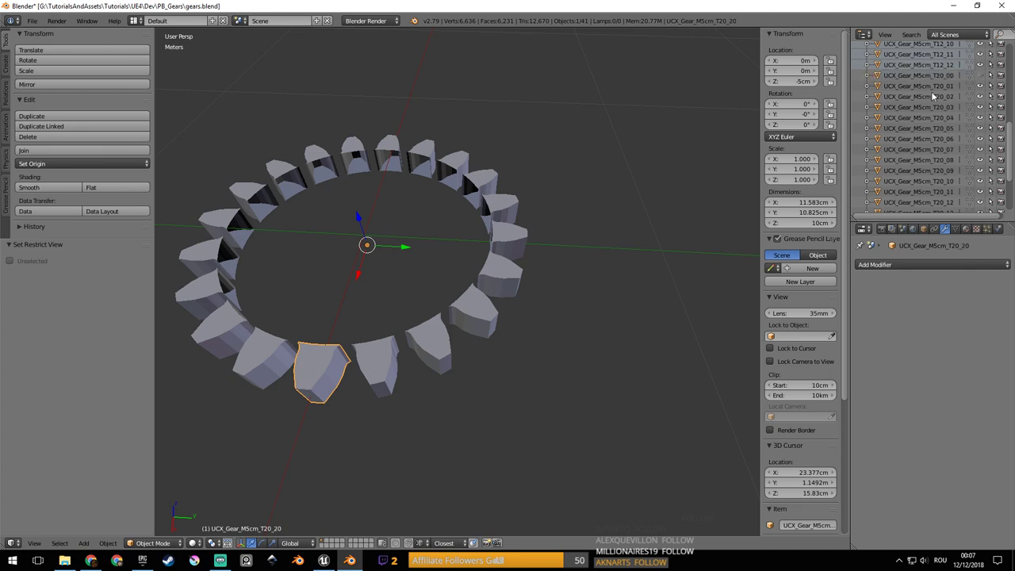
Review the full list of T20 collision mesh names and compare their numbering with the T12 gear's collision meshes.
scroll(948, 199, "down", 4)
right_click(949, 199)
key("Escape")
left_click(942, 196)
left_click(943, 207)
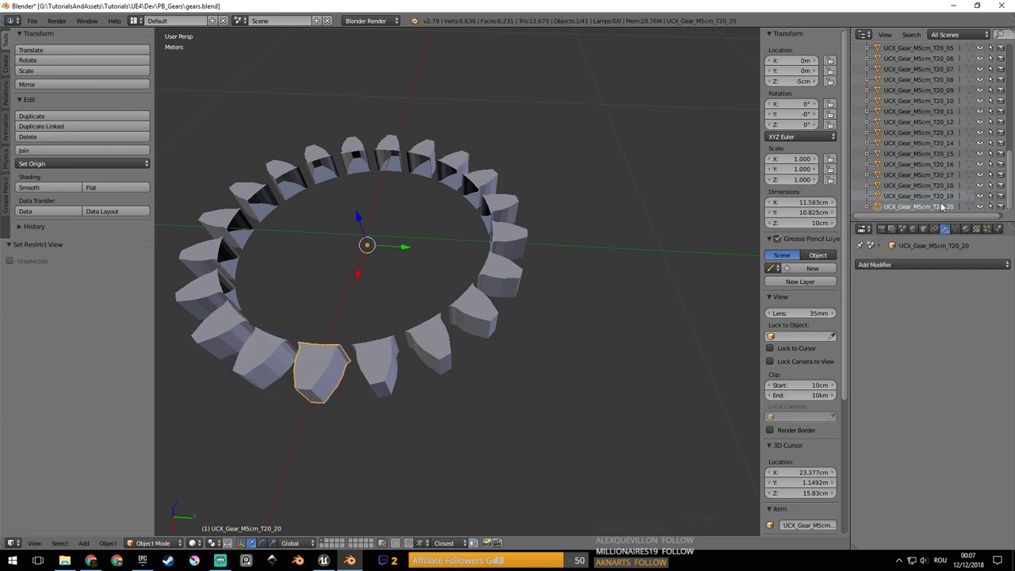
scroll(959, 187, "up", 8)
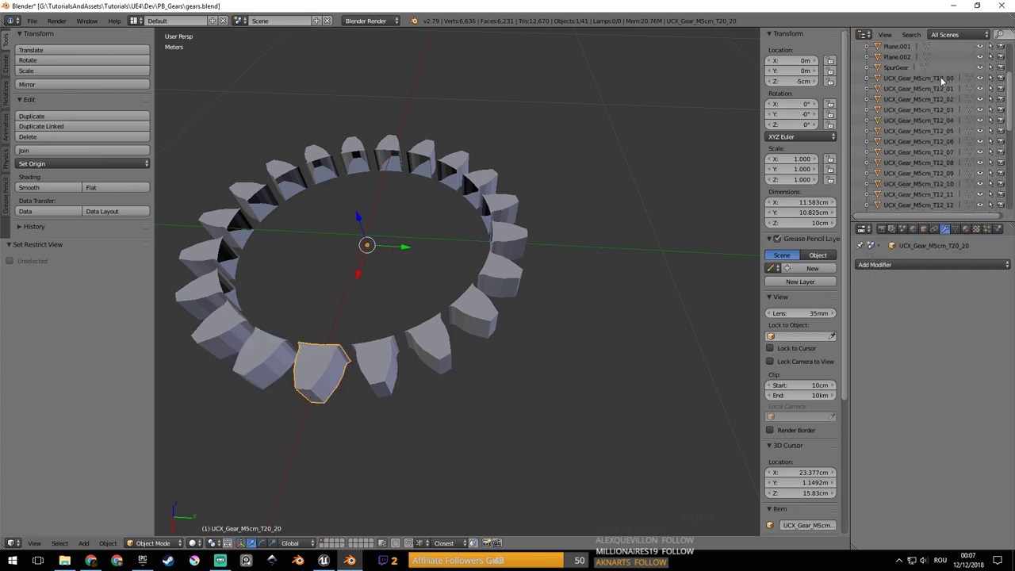
left_click(944, 89)
left_click(945, 100)
left_click(946, 88)
left_click(944, 109)
left_click(941, 152)
left_click(944, 121)
scroll(943, 127, "down", 5)
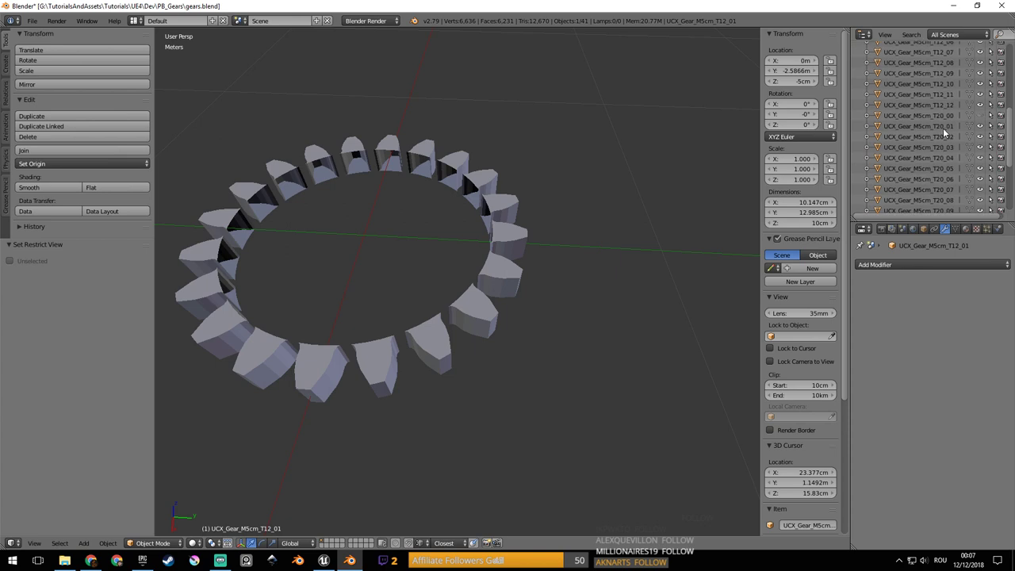
left_click(938, 139)
scroll(950, 163, "down", 3)
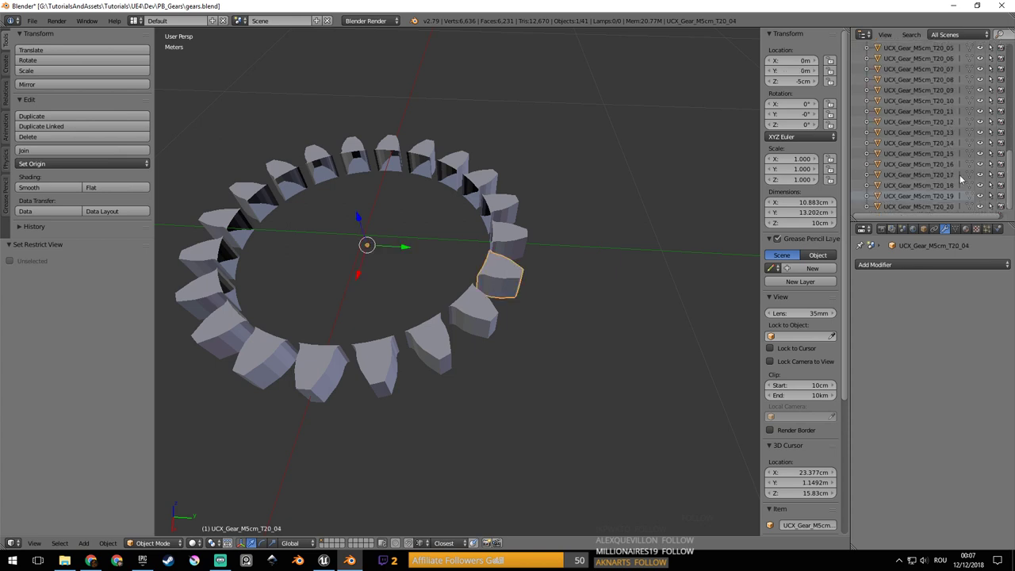
scroll(957, 91, "up", 2)
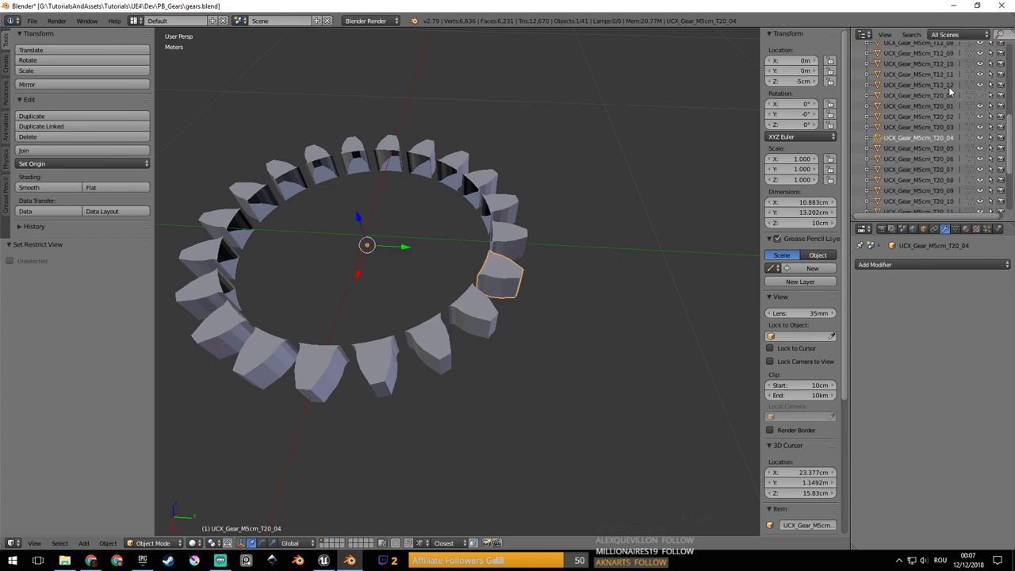
Reveal the hidden Gear_M5cm_T20 body together with its UCX tooth collision meshes.
left_click(946, 107)
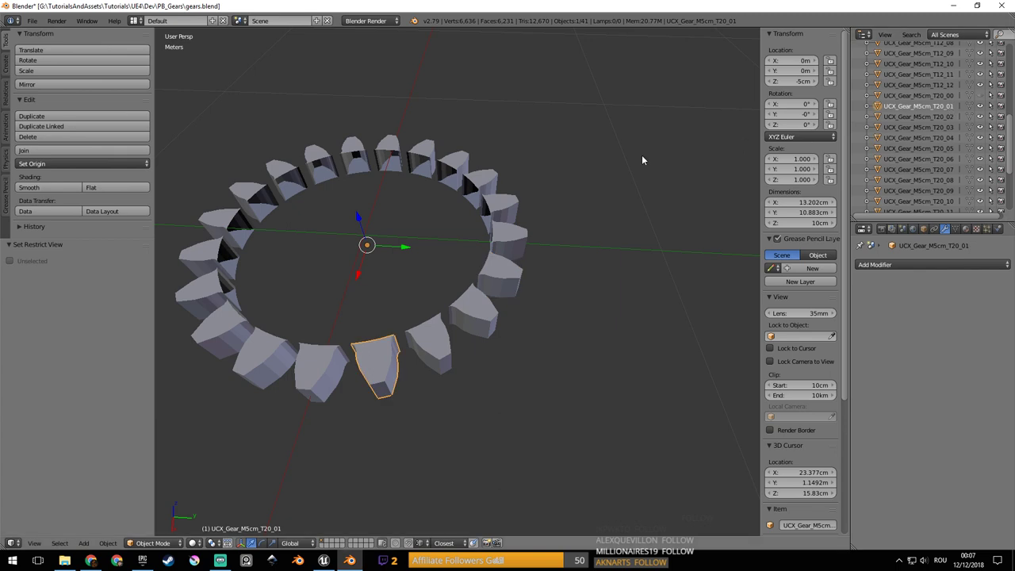
middle_click_drag(555, 173, 538, 187)
key("ctrl+s")
left_click(479, 211)
middle_click_drag(478, 211, 507, 215)
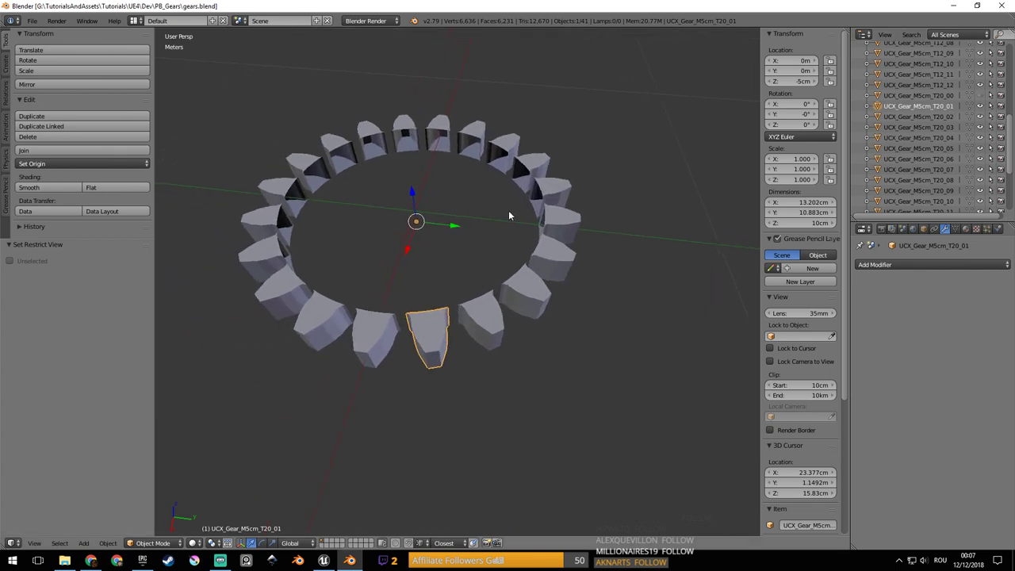
key("alt+h")
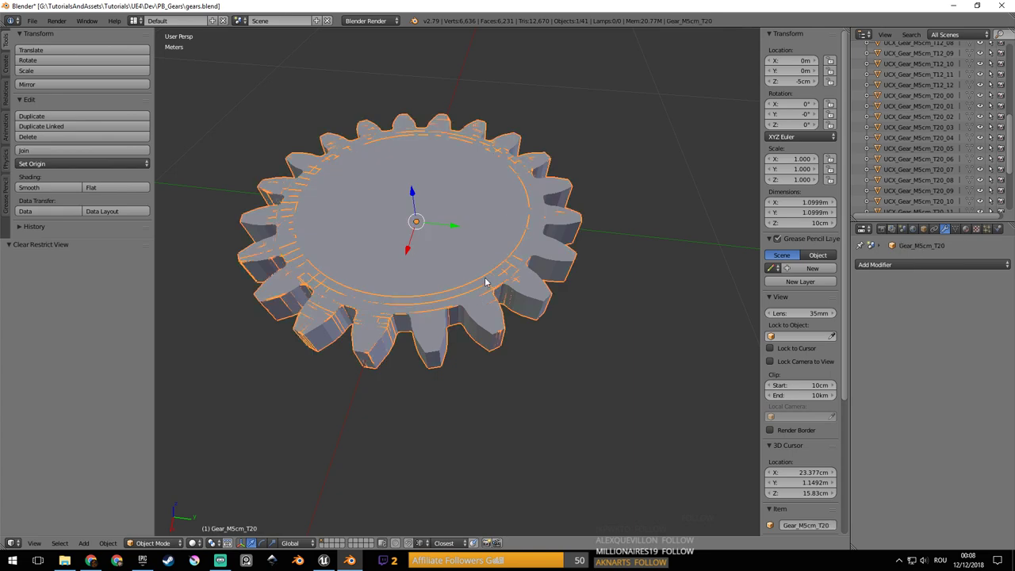
Select the Gear_M5cm_T20 body together with all its T20 collision meshes and check the selection in the scene's object list.
mouse_move(470, 232)
middle_mouse_down()
mouse_move(492, 229)
mouse_move(379, 92)
middle_mouse_up()
key("z")
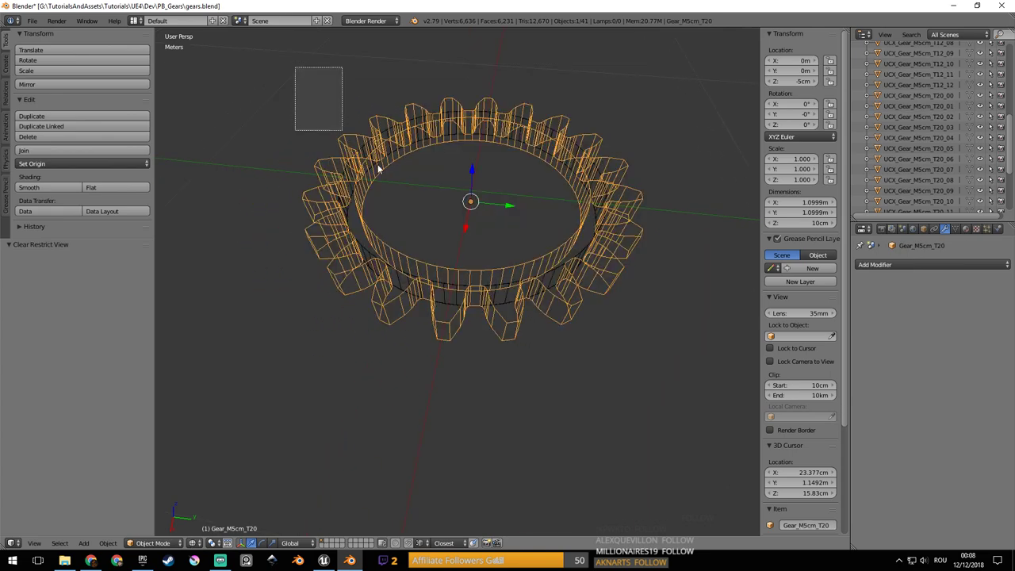
key("z")
middle_click_drag(630, 288, 582, 290, "shift")
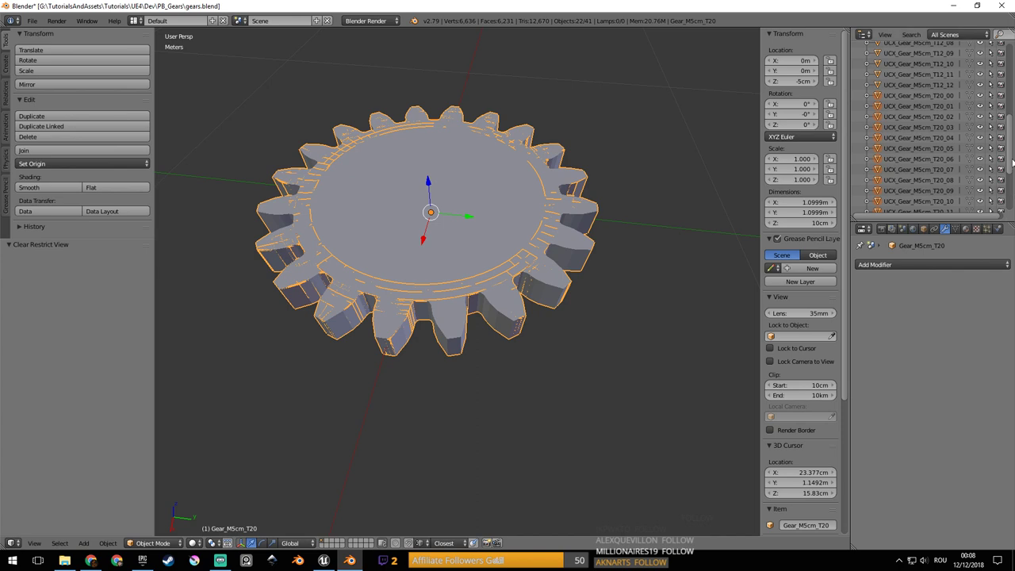
scroll(1010, 161, "down", 5)
scroll(888, 193, "up", 5)
scroll(945, 97, "up", 10)
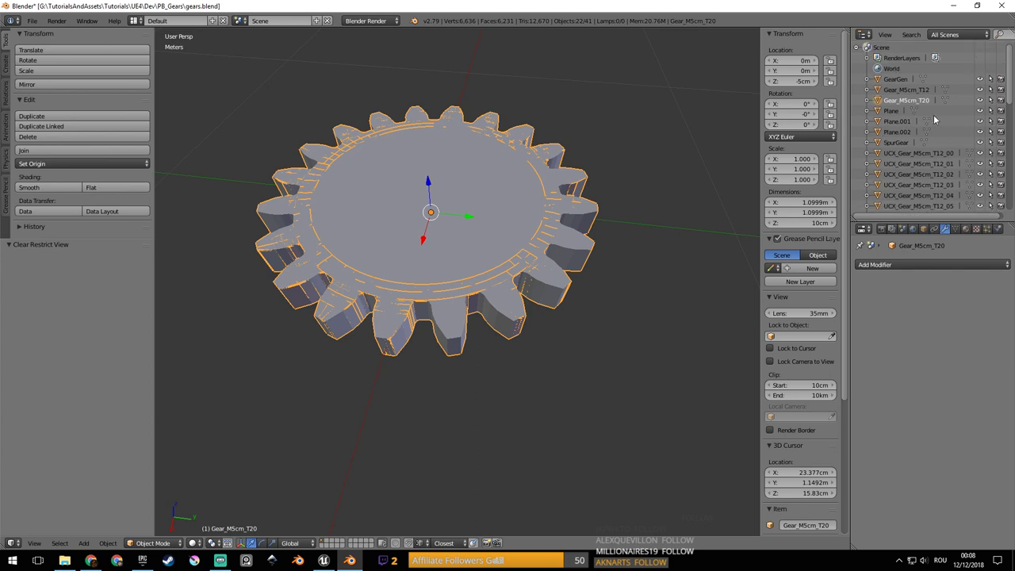
Save over gears.blend and export the selected gear and collision meshes as FBX, overwriting Gear_M5cm_T20.fbx in PB_Gears.
key("ctrl+shift+o")
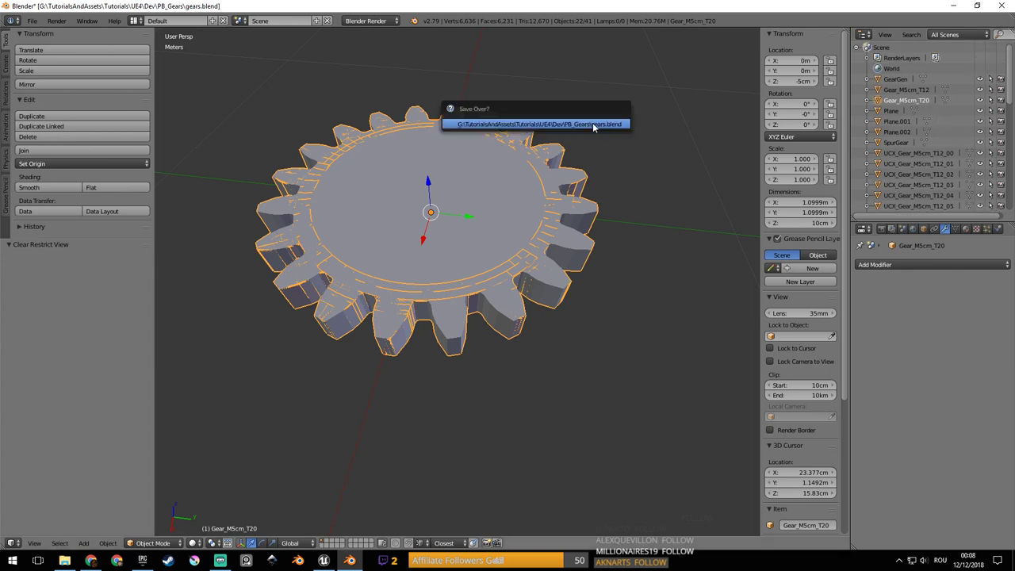
left_click(596, 124)
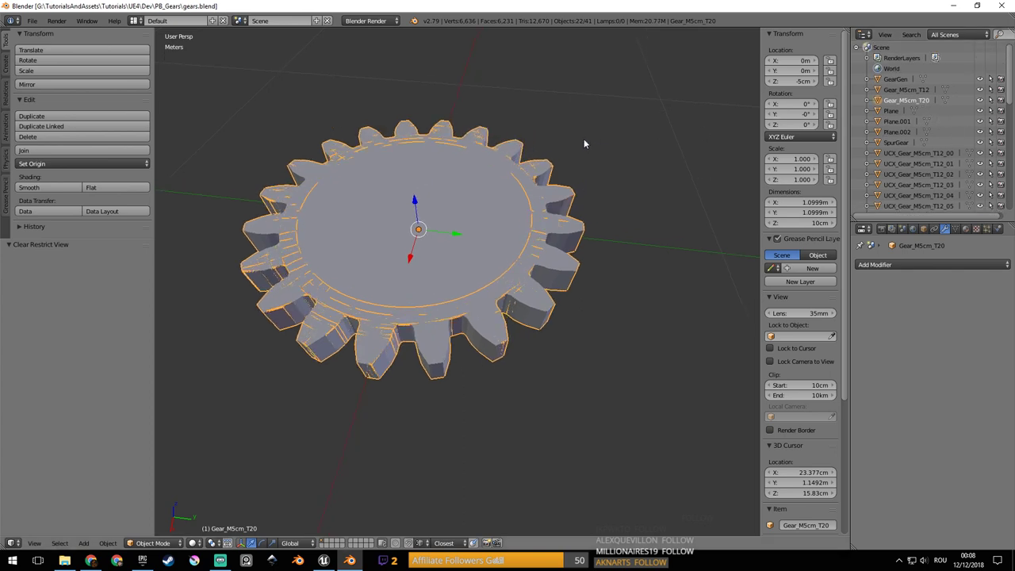
left_click(34, 23)
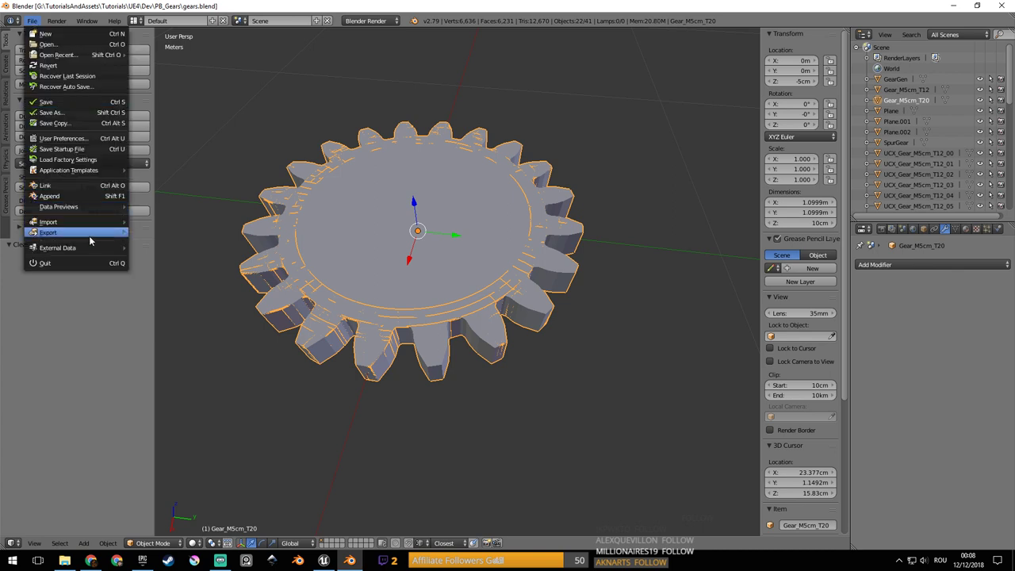
mouse_move(93, 234)
left_click(198, 272)
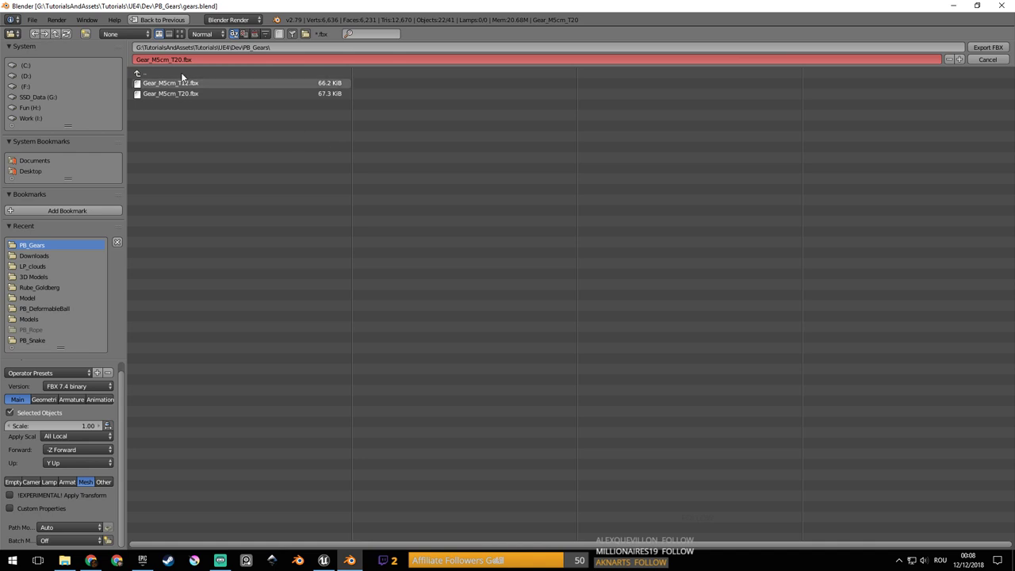
left_click(214, 94)
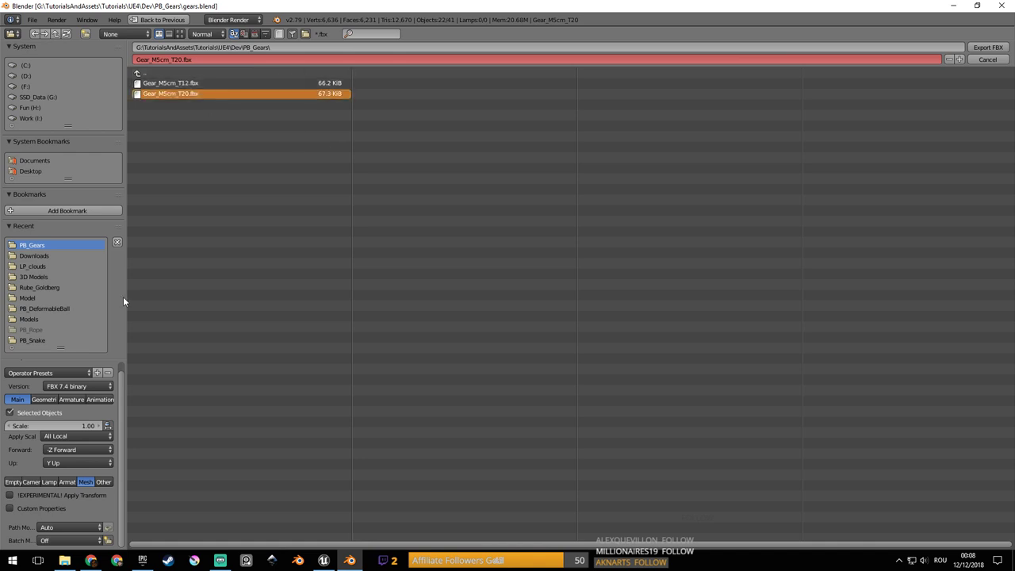
left_click(988, 48)
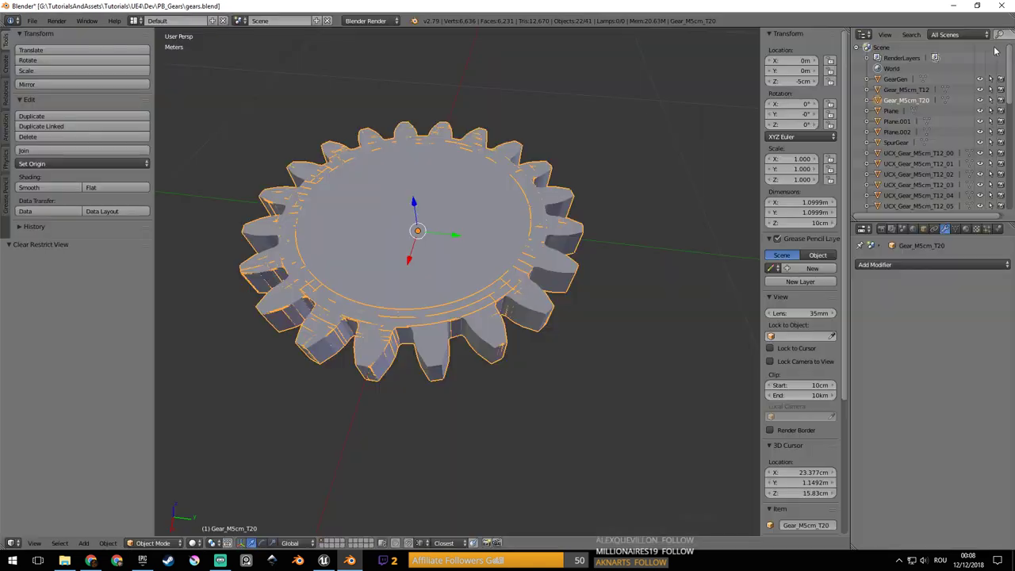
Switch to Unreal Editor and reimport the Gear_M5cm_T20 static mesh in the PB_Gears folder.
left_click(323, 561)
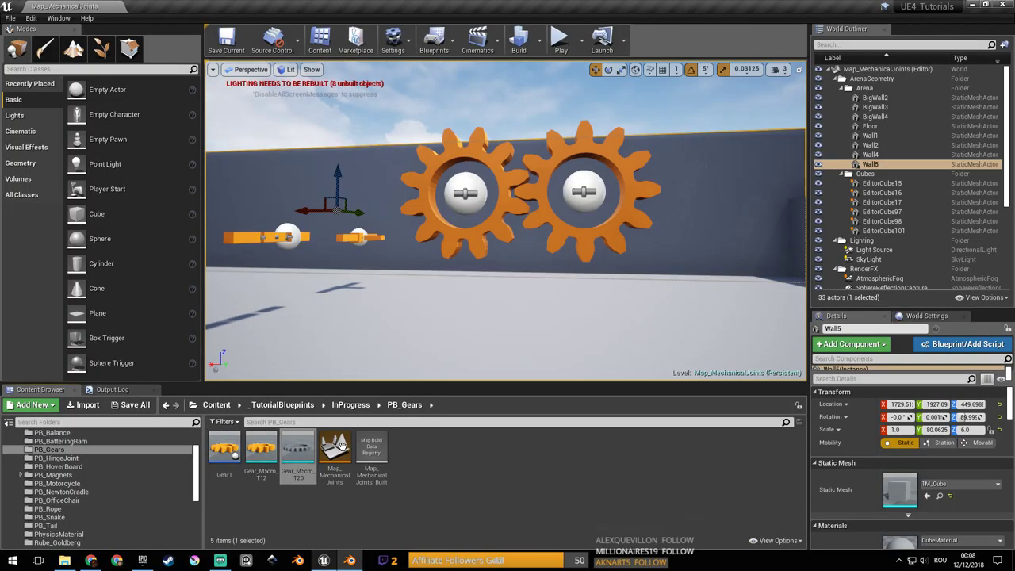
double_click(300, 456)
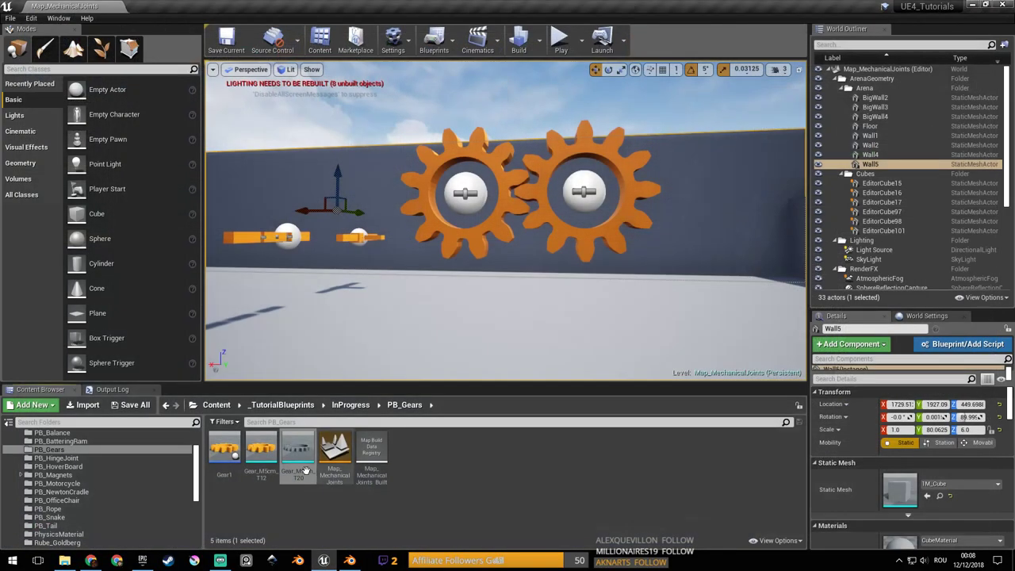
right_click(306, 471)
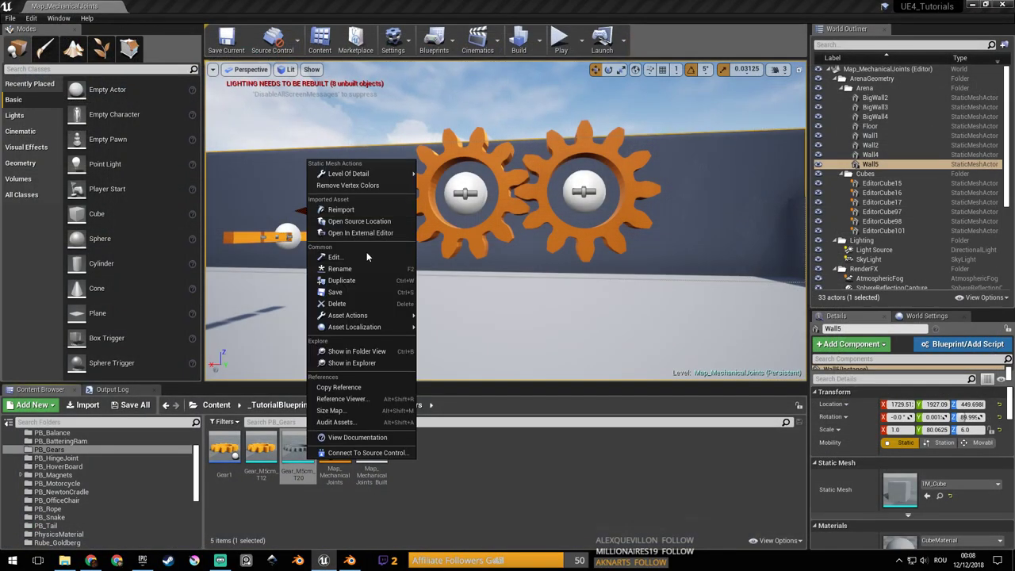
left_click(409, 209)
Open the Gear_M5cm_T20 mesh, display its collision hulls to inspect the teeth, then save the asset and close it.
double_click(304, 454)
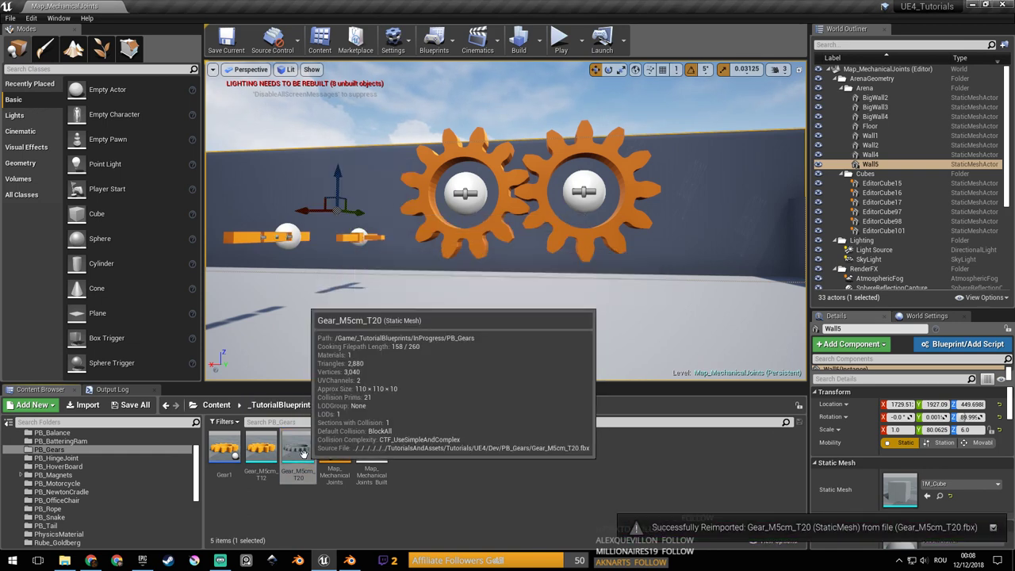
left_click(303, 454)
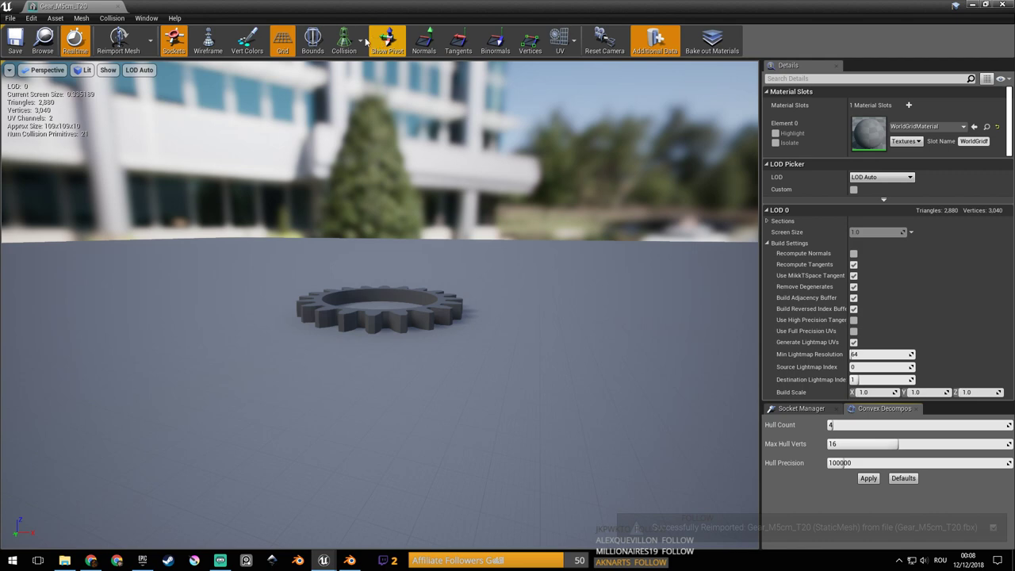
left_click(344, 40)
left_click(339, 73)
right_click_drag(371, 214, 305, 309)
key("ctrl+s")
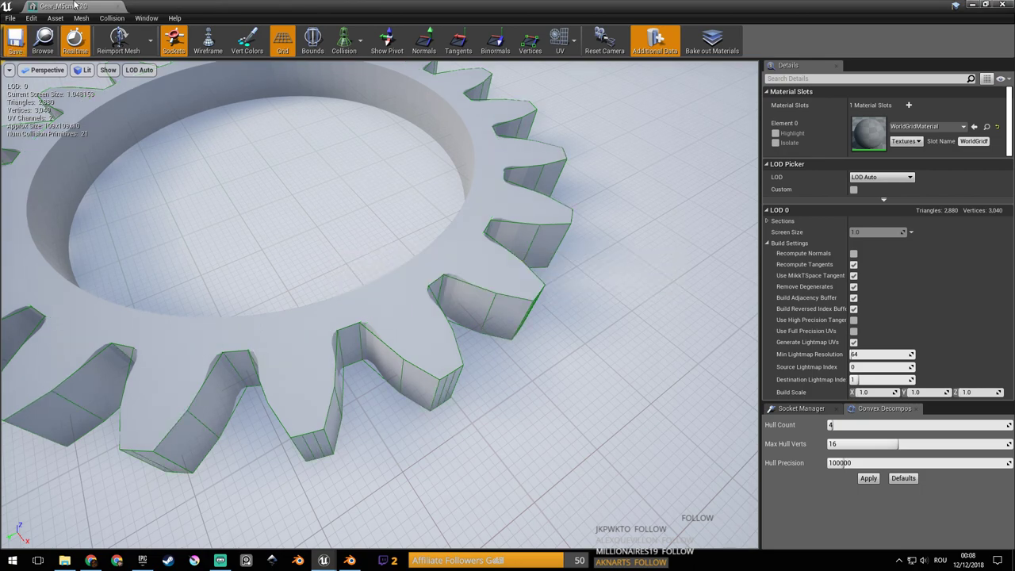
left_click(72, 5)
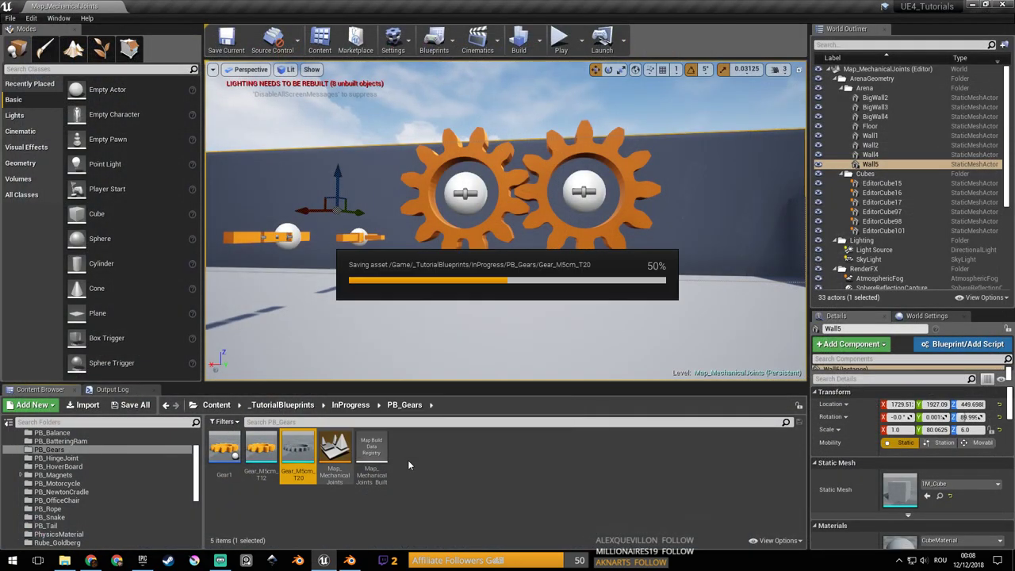
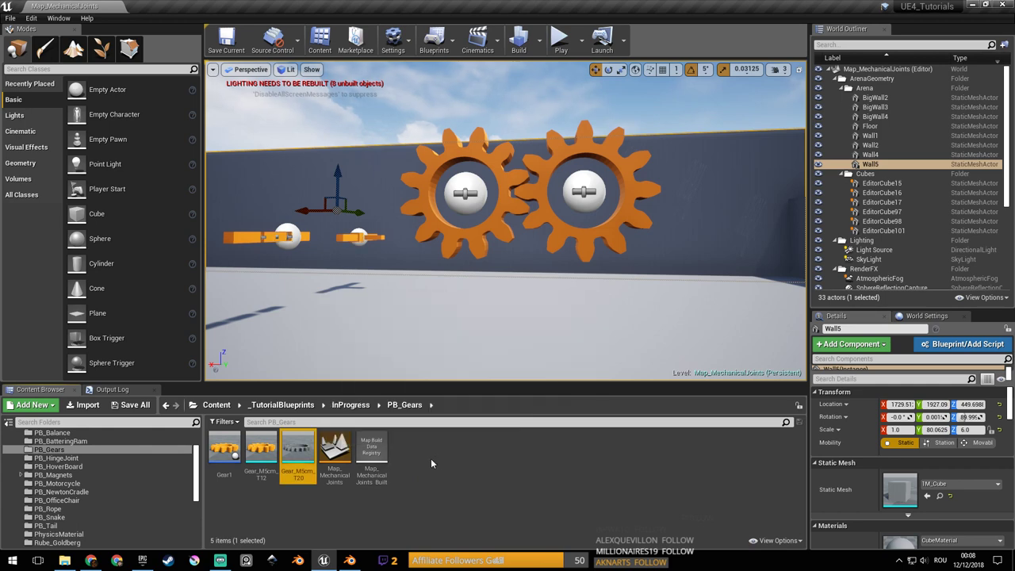
Open the Gear1 blueprint and examine its Gear component's settings and 3D preview, then close the blueprint.
right_click(431, 460)
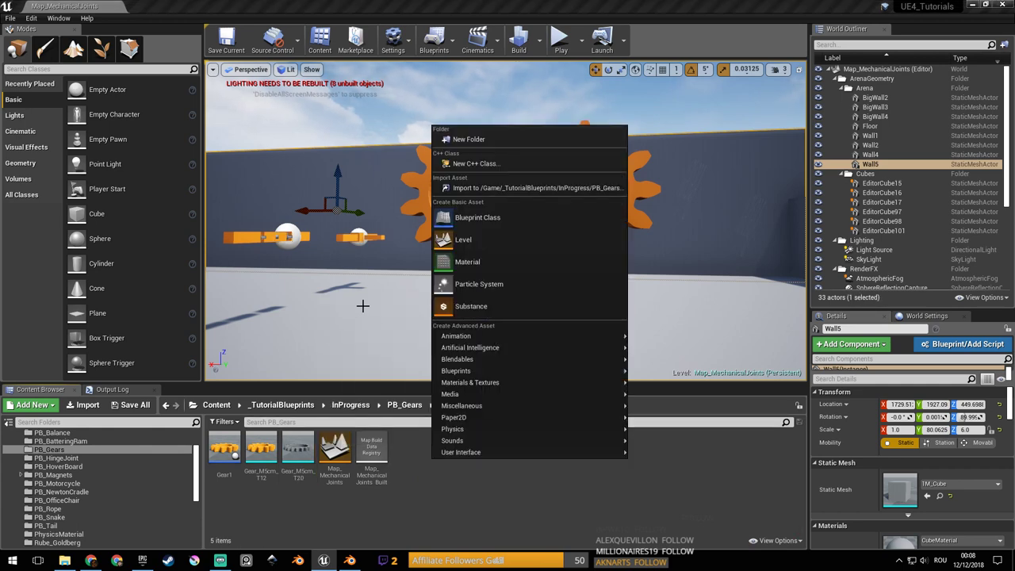
right_click_drag(372, 298, 449, 282)
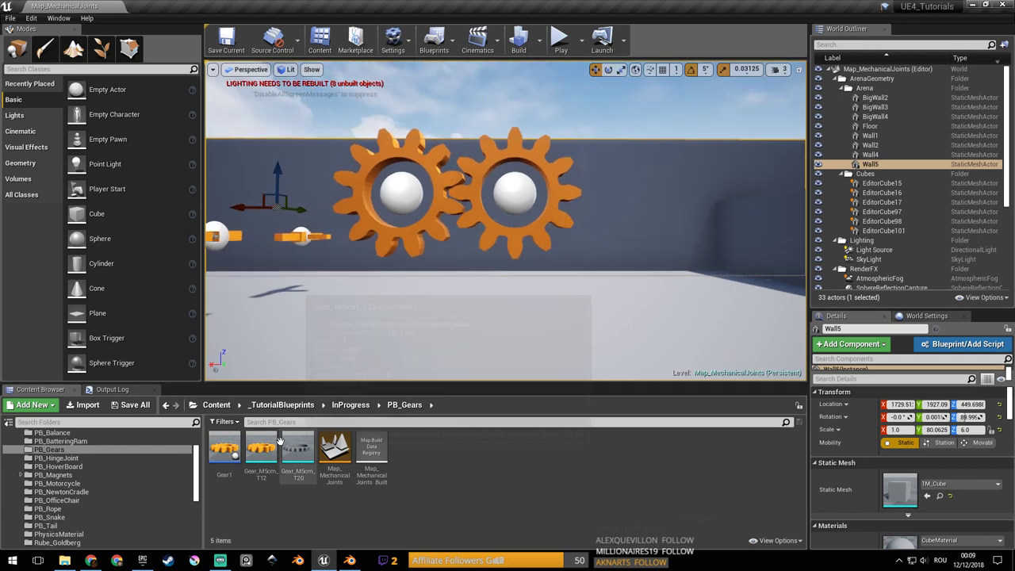
double_click(231, 454)
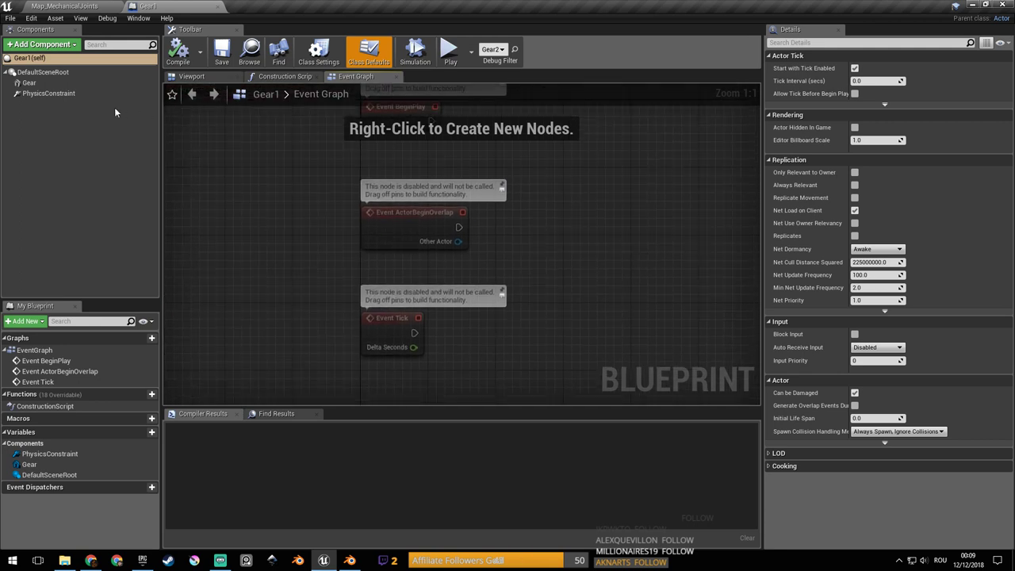
left_click(57, 82)
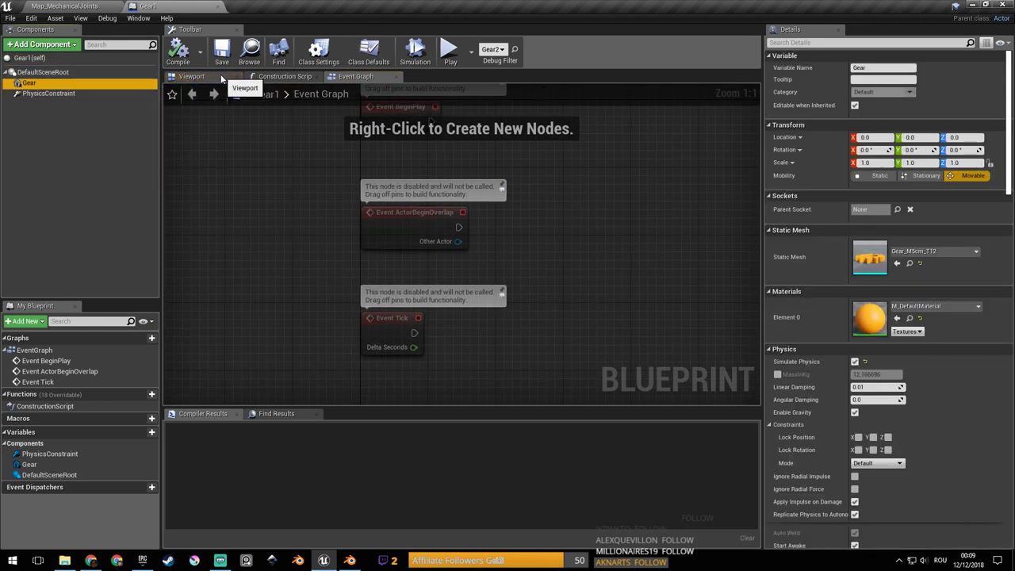
left_click(193, 76)
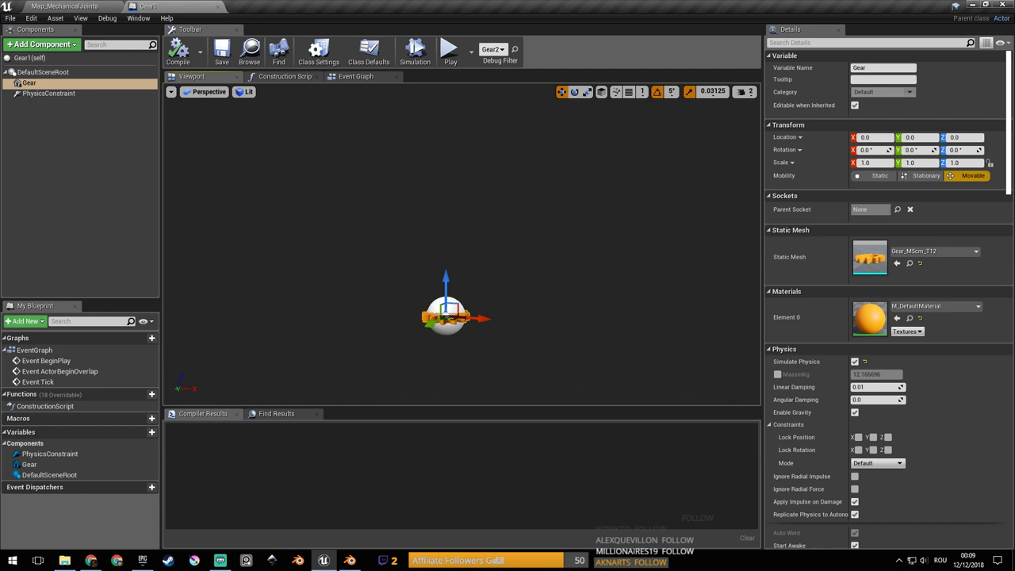
right_click_drag(461, 246, 413, 262)
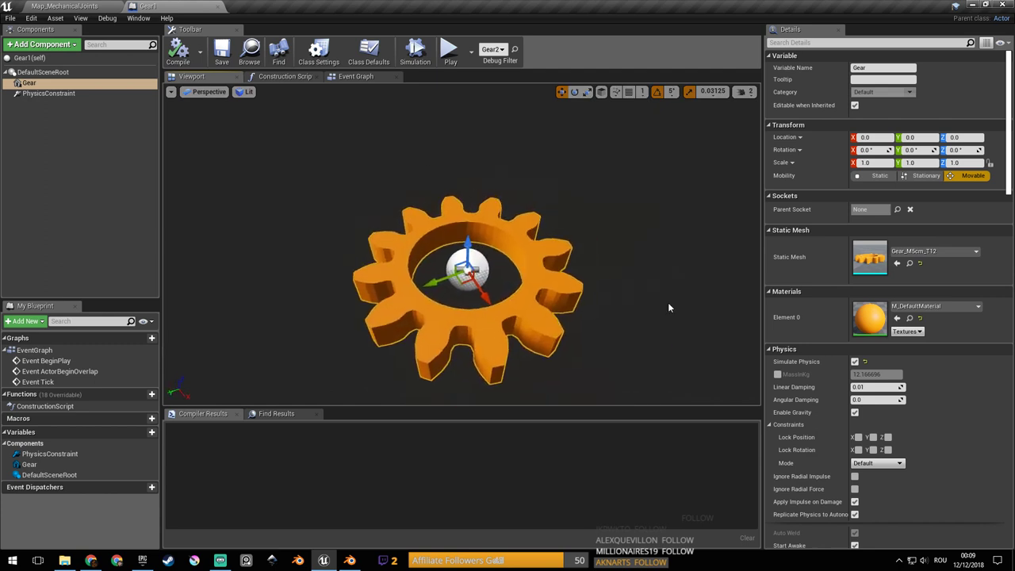
left_click(174, 6)
Rename the Gear1 blueprint in the PB_Gears folder as Gear_T12.
right_click(224, 454)
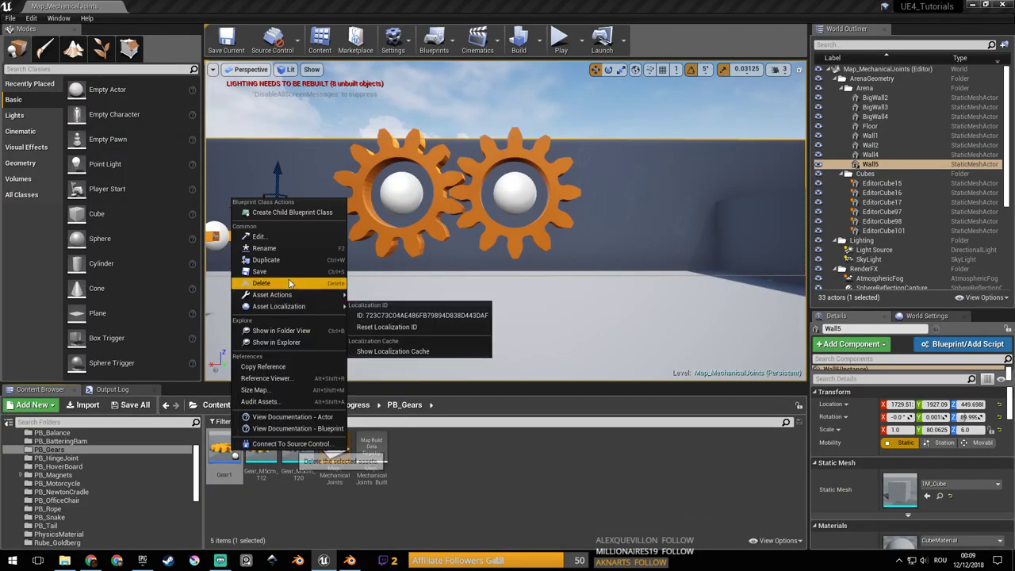
left_click(224, 476)
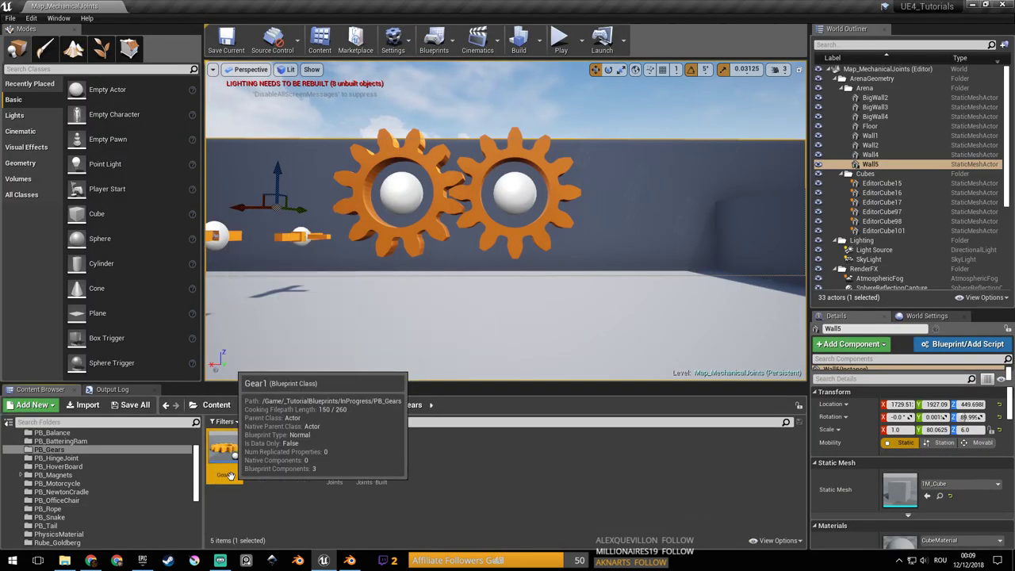
double_click(228, 476)
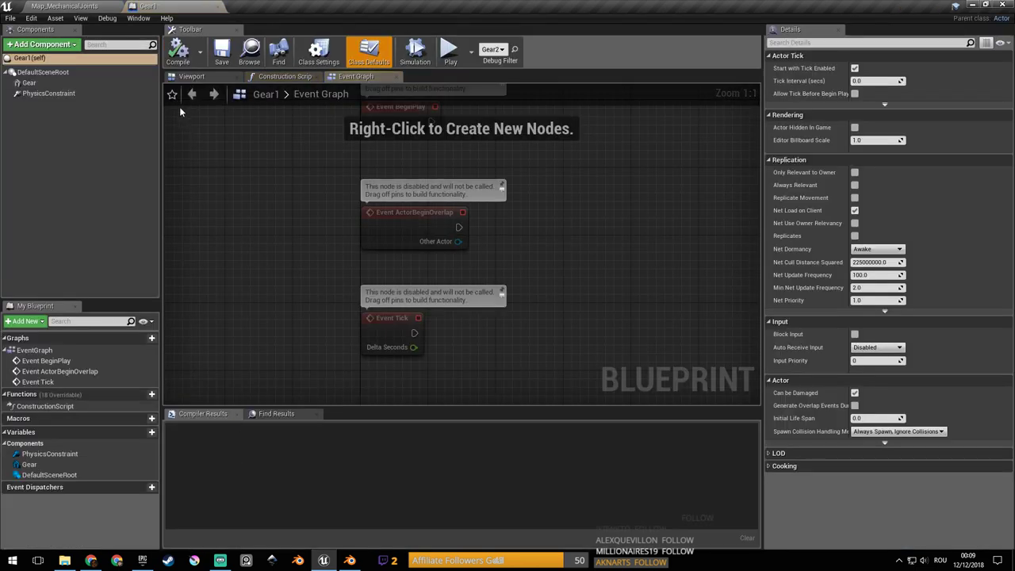
left_click(64, 6)
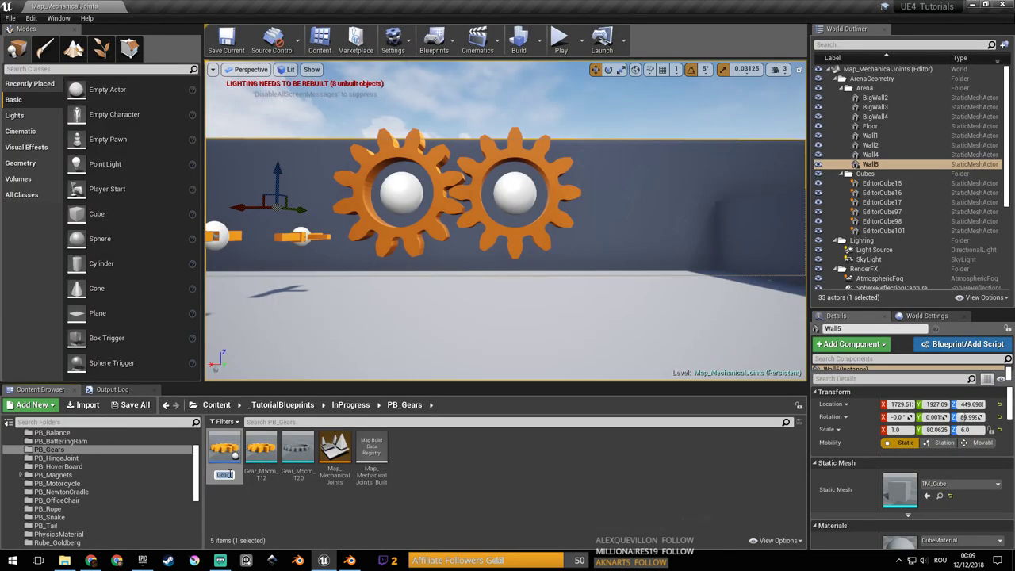
type("_12")
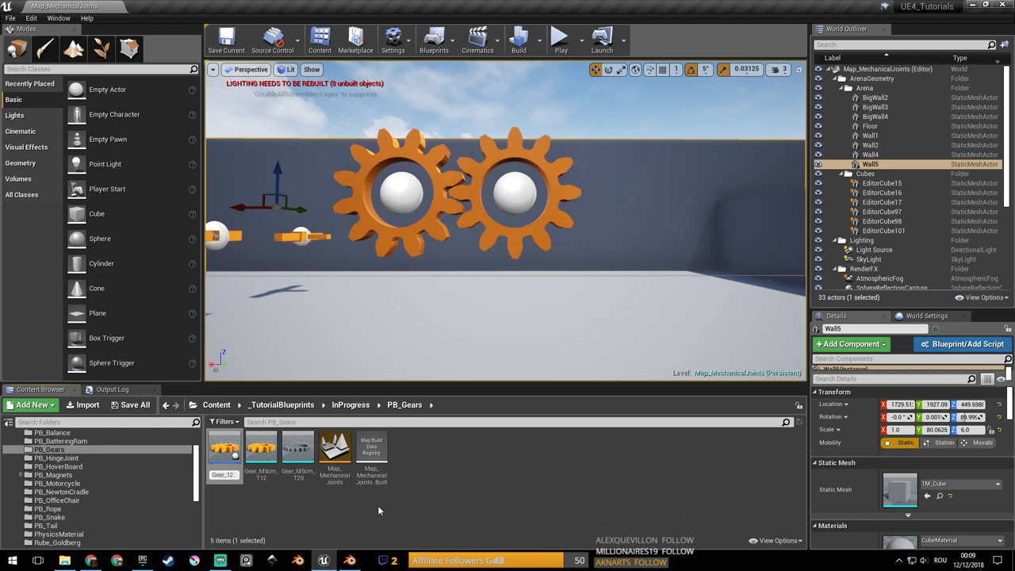
type("T")
key("BackSpace")
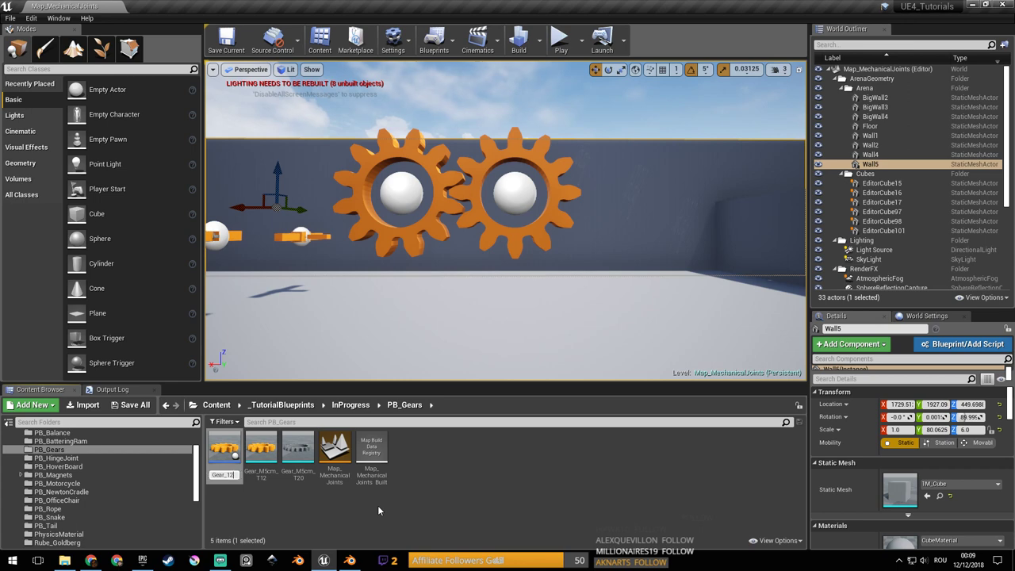
type("T")
key("ctrl+a")
key("Return")
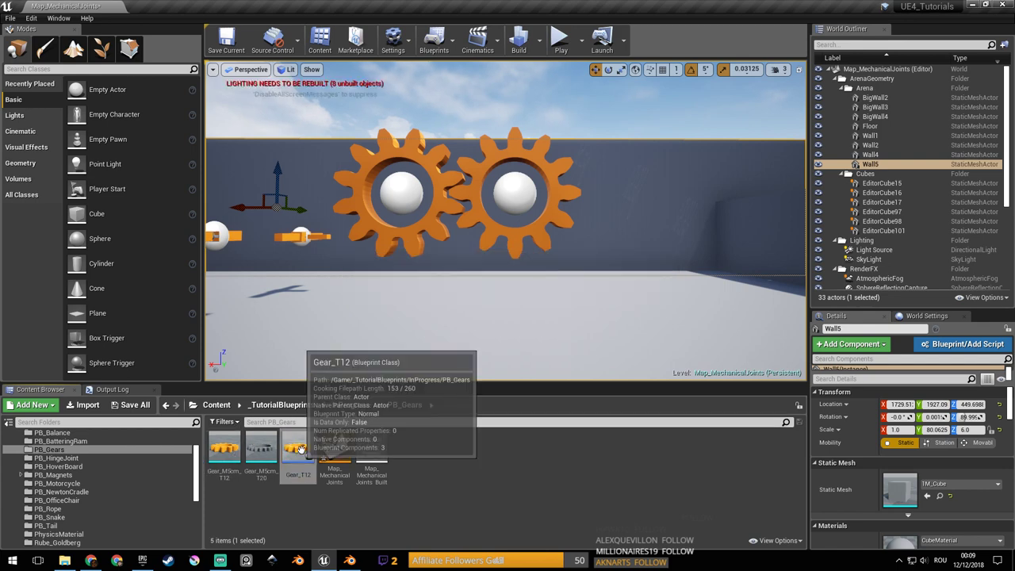
Try to duplicate the Gear_T12 blueprint in the PB_Gears folder.
right_click(300, 450)
left_click(349, 263)
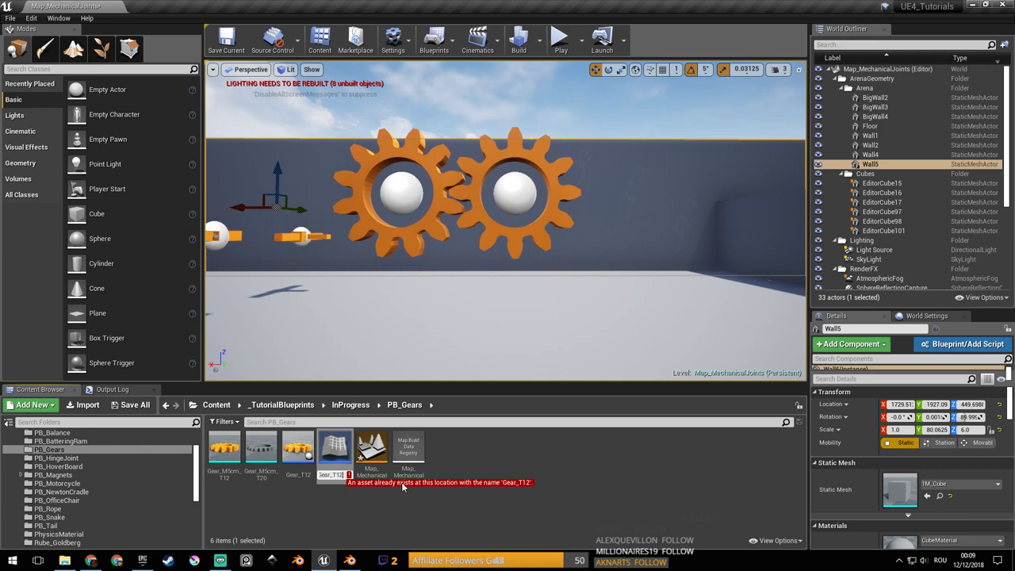
key("Return")
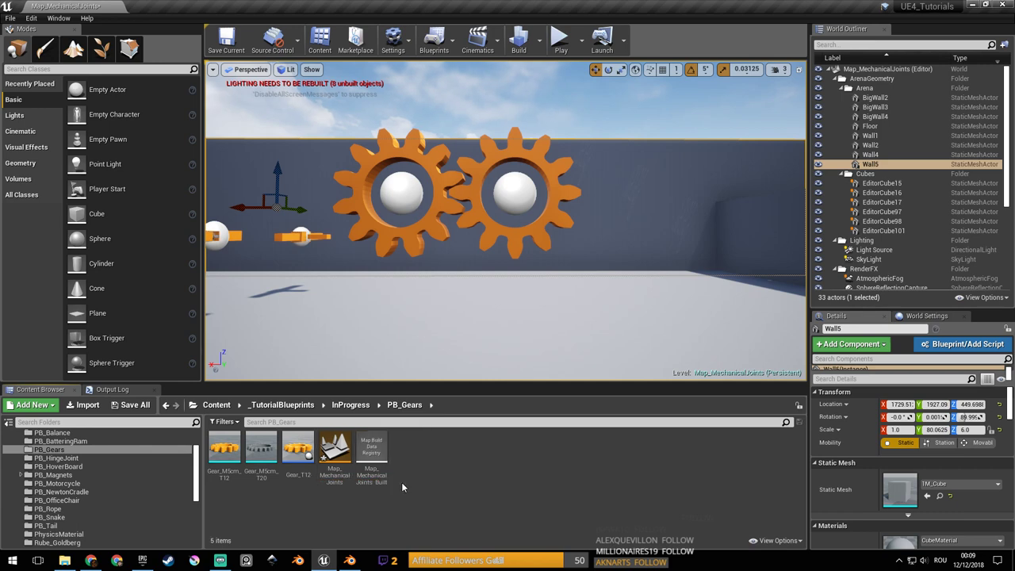
Save the duplicated blueprint Gear_T20, open it, and set its Gear component's static mesh to Gear_M5cm_T20.
key("ctrl+s")
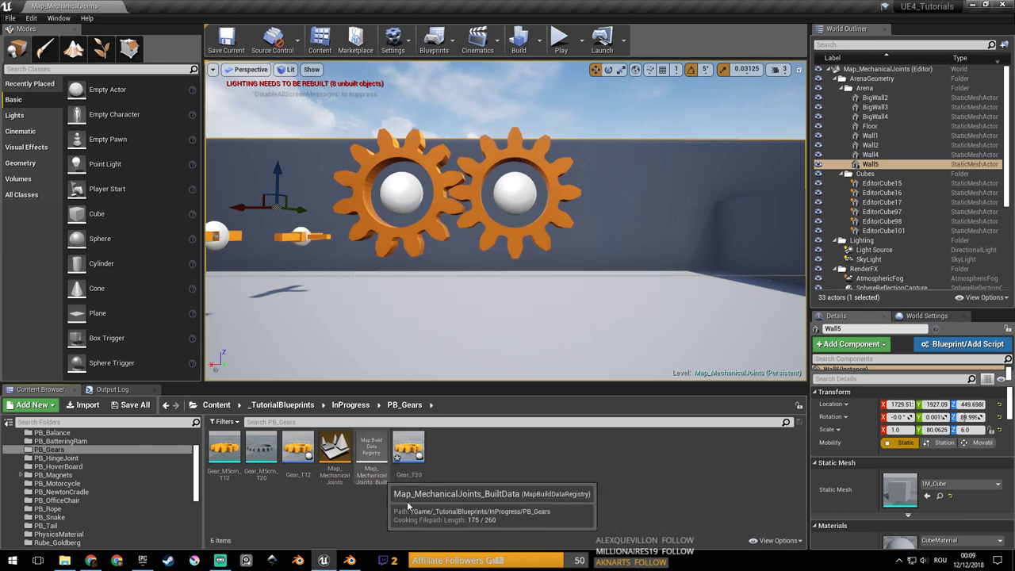
left_click(418, 452)
double_click(419, 452)
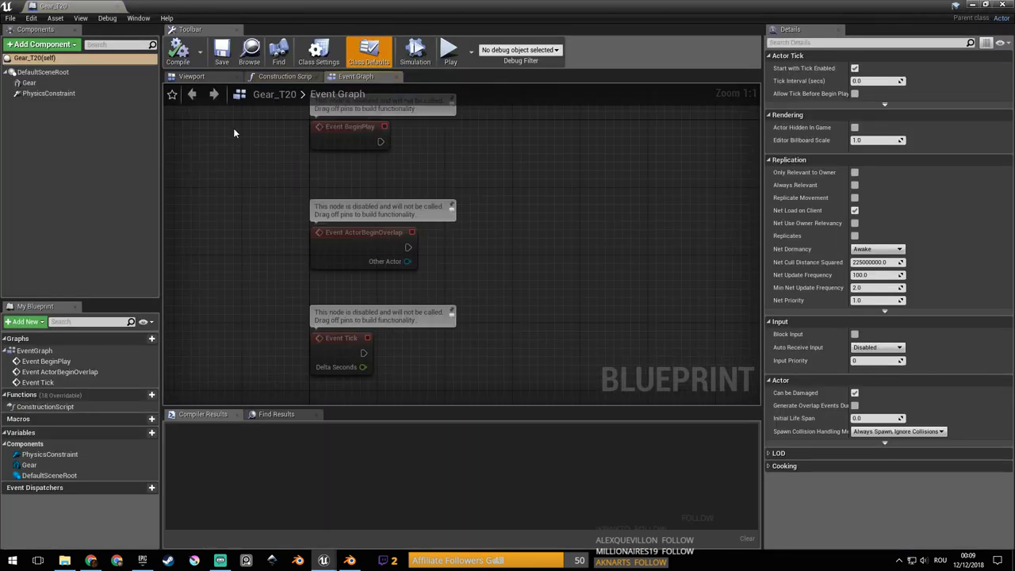
left_click(58, 81)
left_click(930, 252)
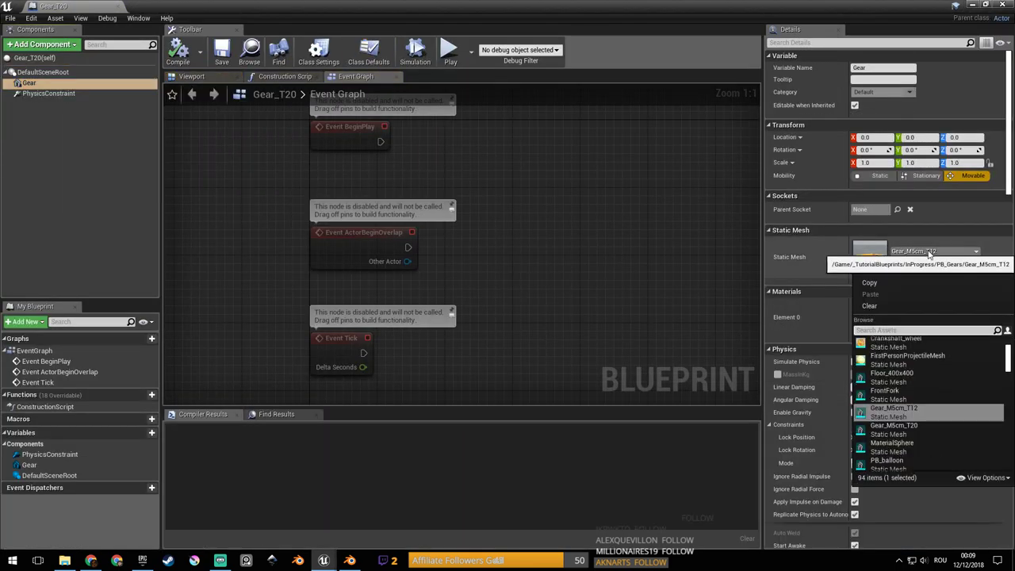
type("gear")
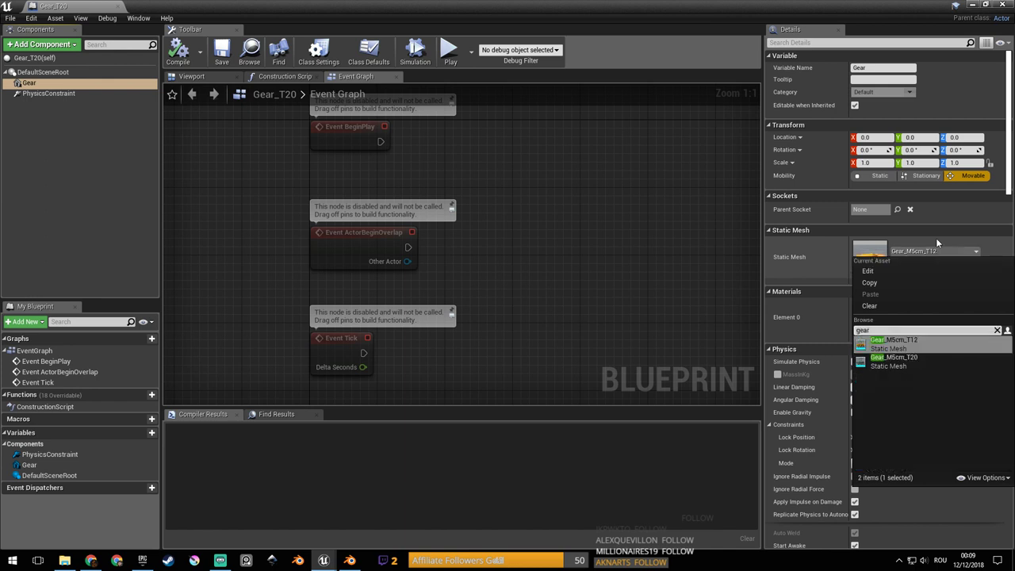
left_click(944, 367)
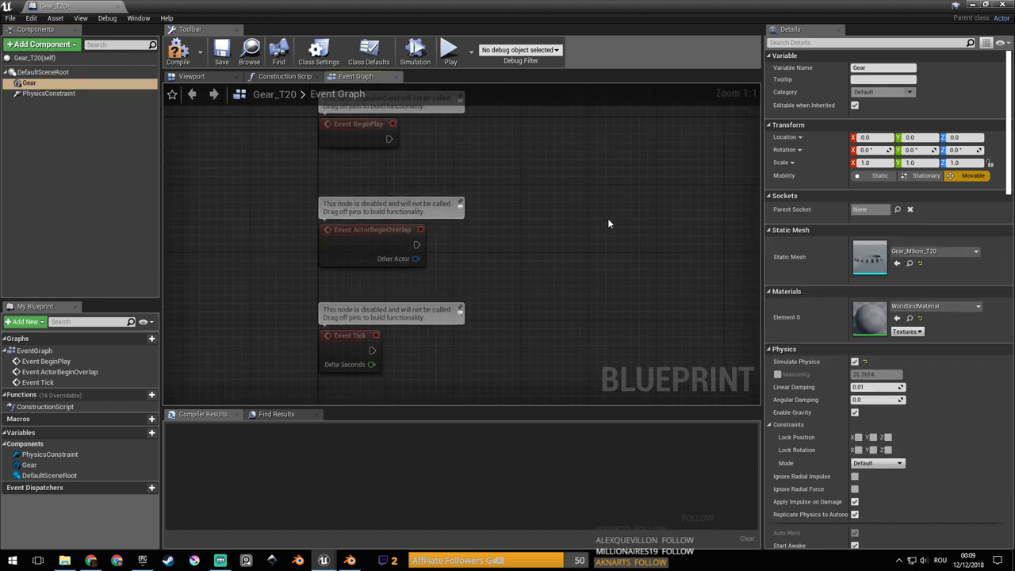
Check the material choices for the Gear component, then compile and close the Gear_T20 blueprint.
scroll(603, 217, "down", 7)
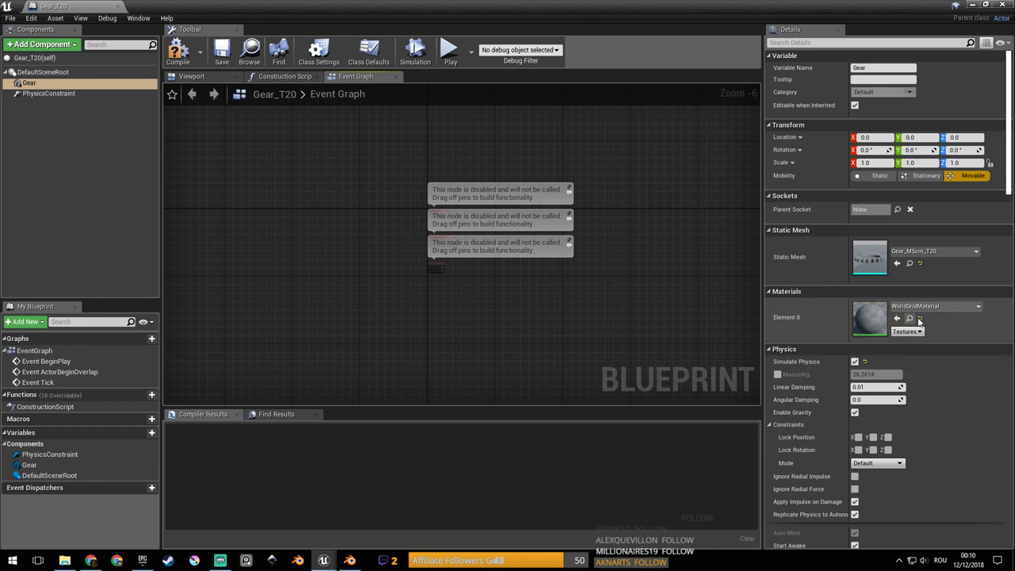
left_click(895, 308)
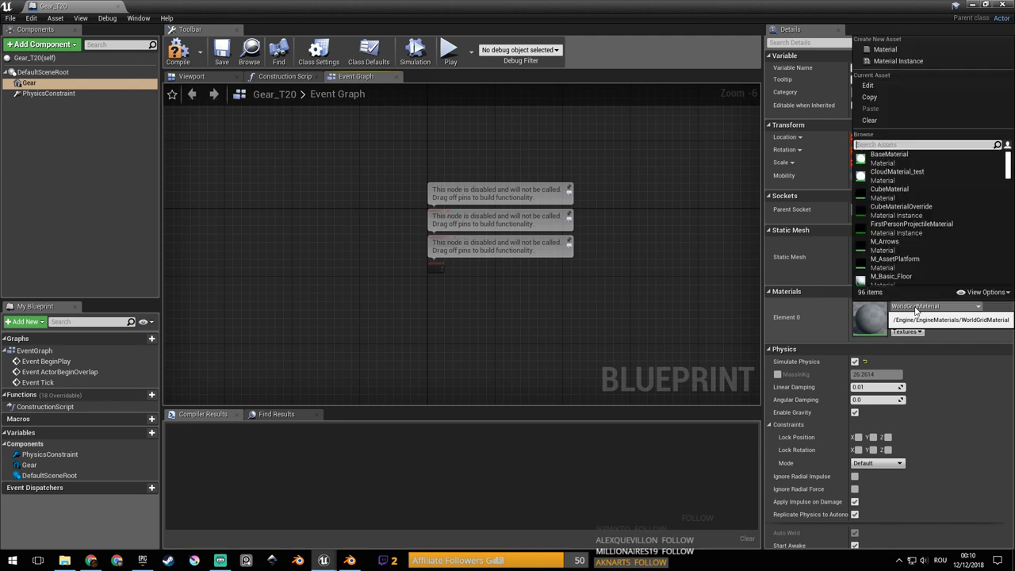
left_click(643, 208)
left_click(176, 55)
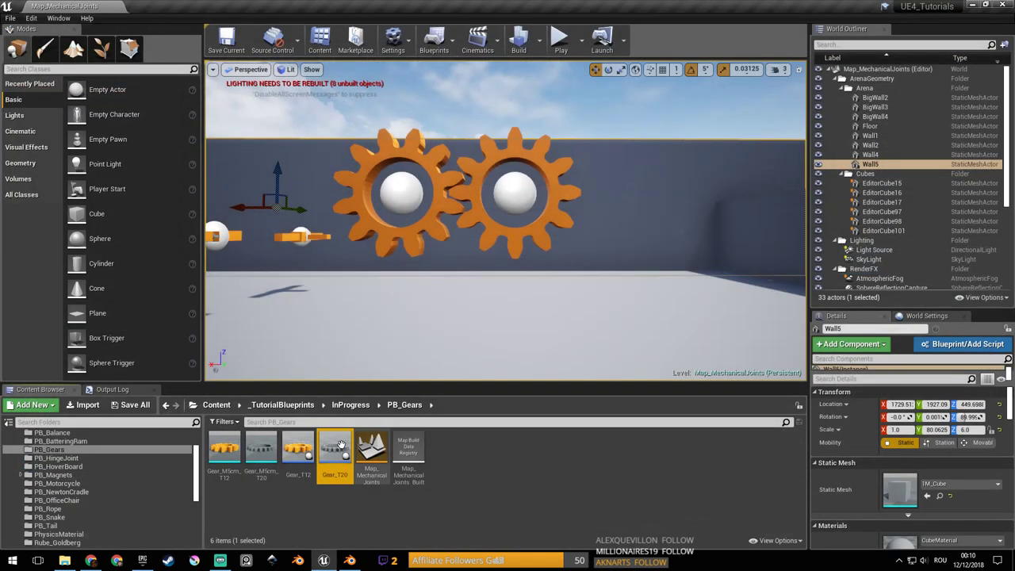
double_click(340, 446)
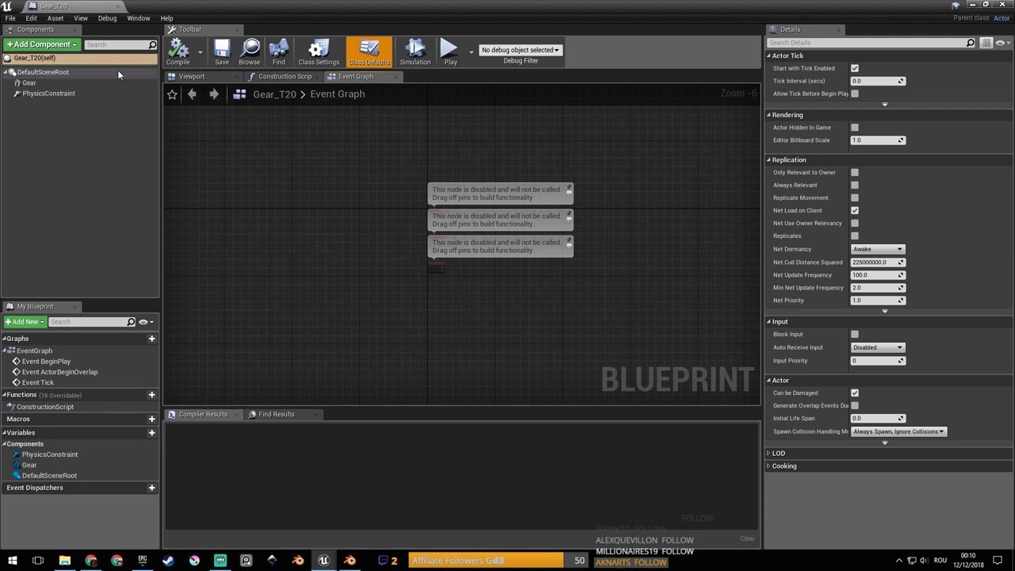
middle_click(86, 7)
Assign M_DefaultMaterial to the Gear_M5cm_T20 mesh's material slot, then save and close the mesh.
double_click(264, 459)
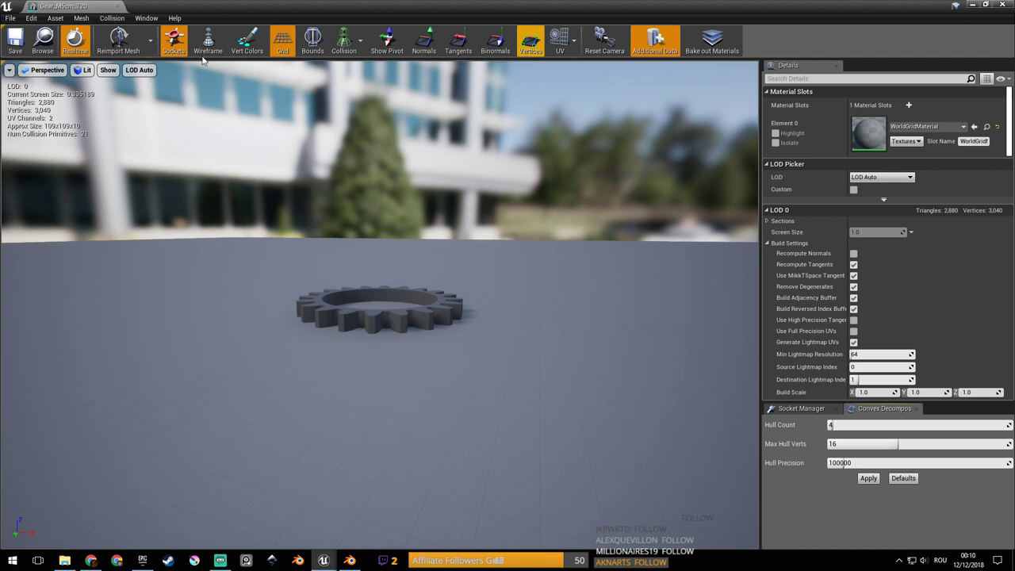
left_click(920, 128)
type("deaf")
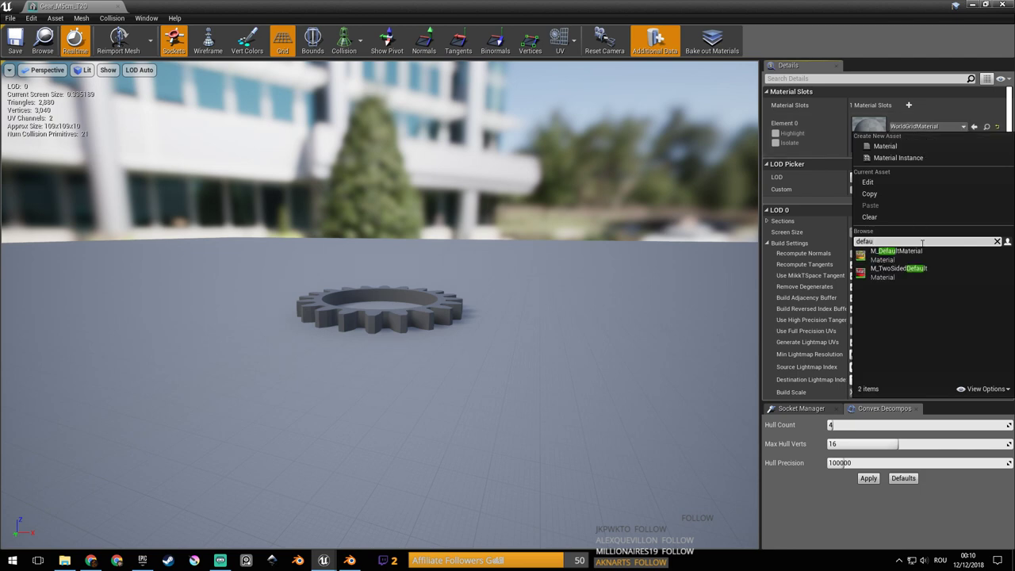
left_click(941, 257)
left_click(14, 42)
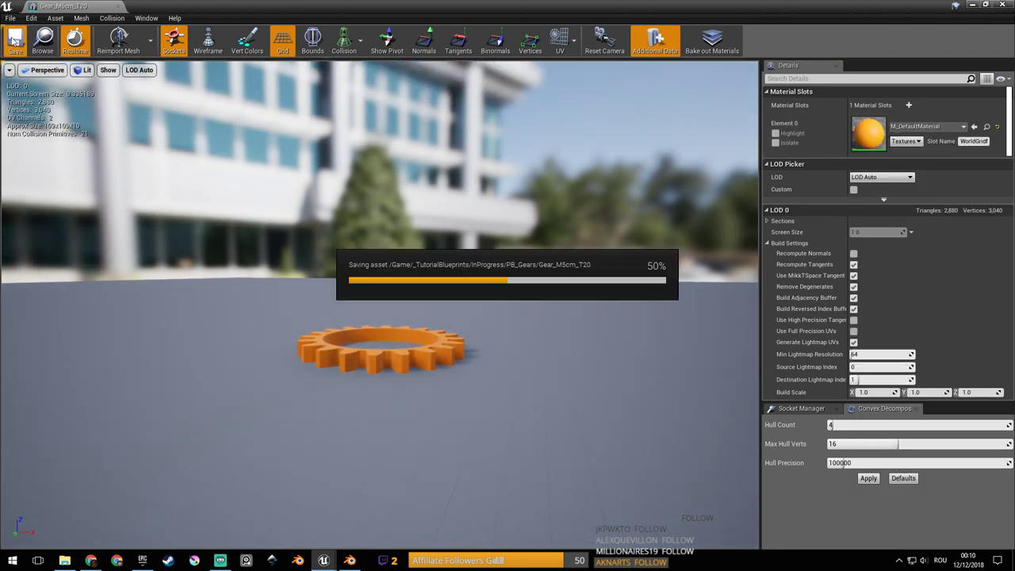
left_click(118, 6)
key("ctrl+s")
Place a Gear_T20 blueprint on the arena floor at about X 617.6, Y 970.4, Z 170.2.
right_click_drag(431, 349, 407, 368)
key("s")
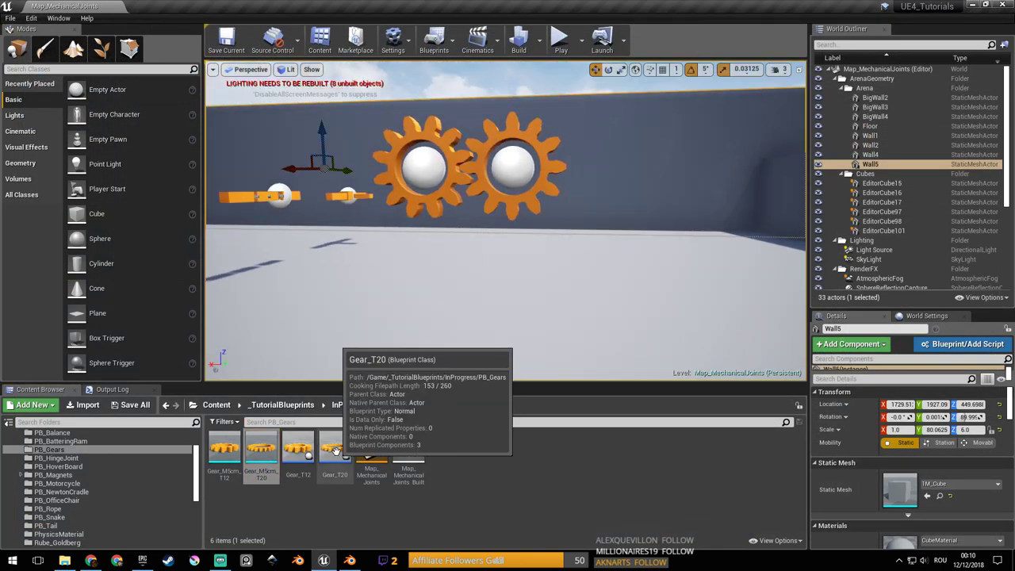
left_click_drag(336, 451, 636, 247)
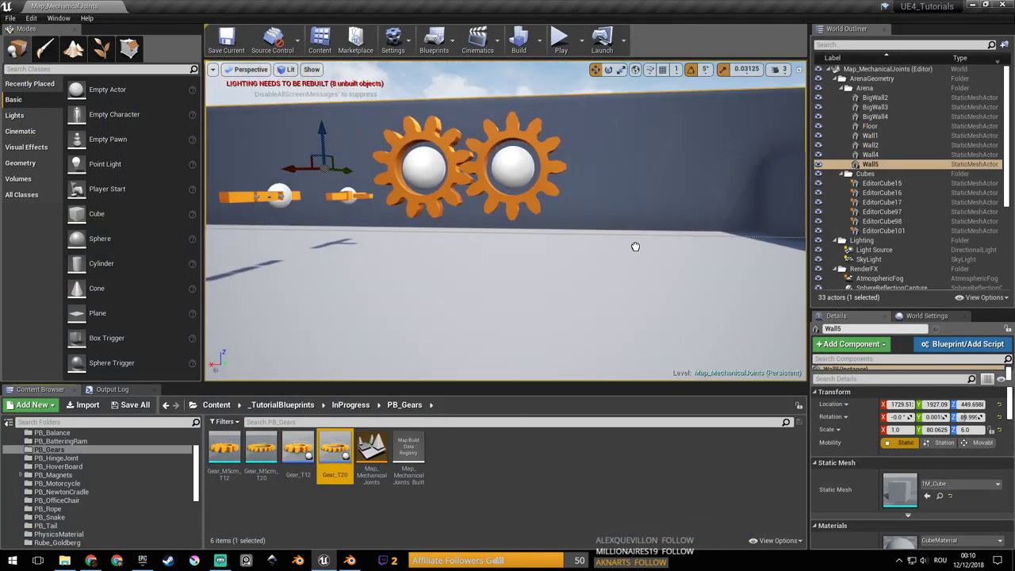
Rotate the placed Gear_T20 by 90 degrees about the X axis so it stands upright.
left_click(608, 69)
right_click_drag(586, 170, 565, 207)
key("a")
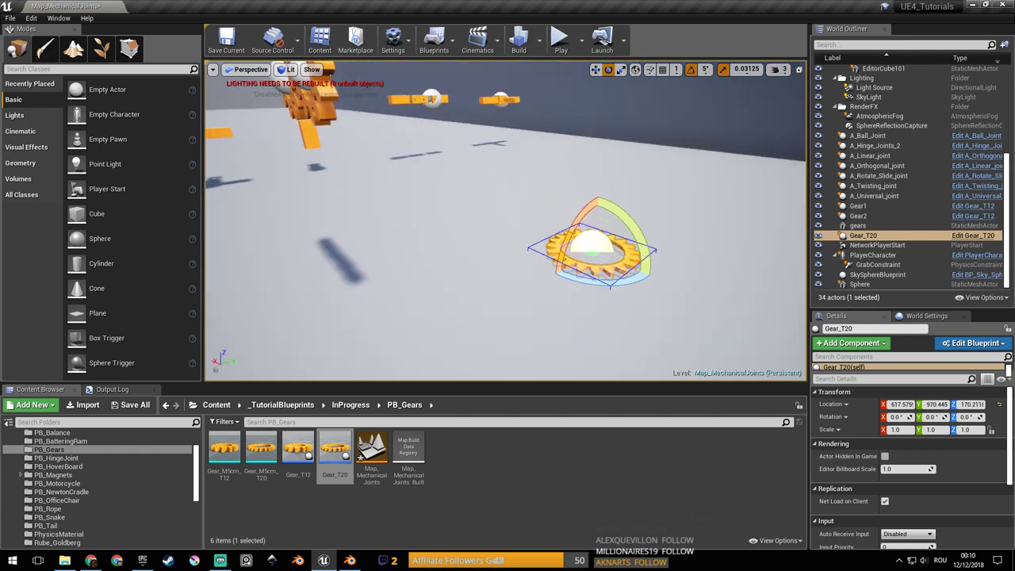
left_click_drag(504, 230, 603, 253)
right_click_drag(510, 71, 591, 64)
key("a")
Raise Gear_T20 above the floor to a Z location of about 340.
left_click(595, 74)
right_click_drag(550, 162, 536, 207)
key("s")
left_click_drag(530, 215, 538, 82)
right_click_drag(538, 82, 572, 99)
Play the level, walk up to the upright Gear_T20 to test its physics, then stop playing.
left_click(561, 39)
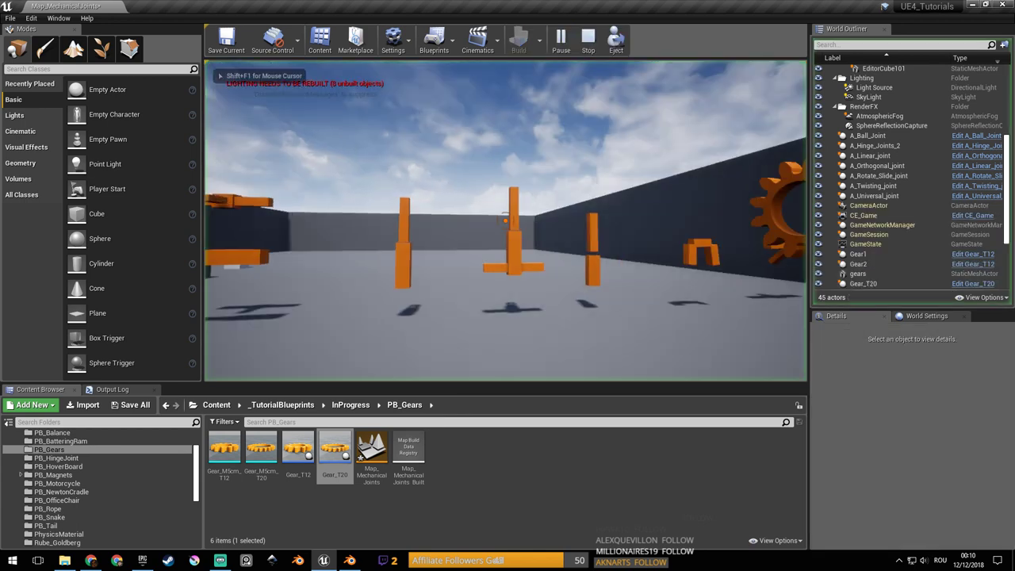
key("d")
key("w")
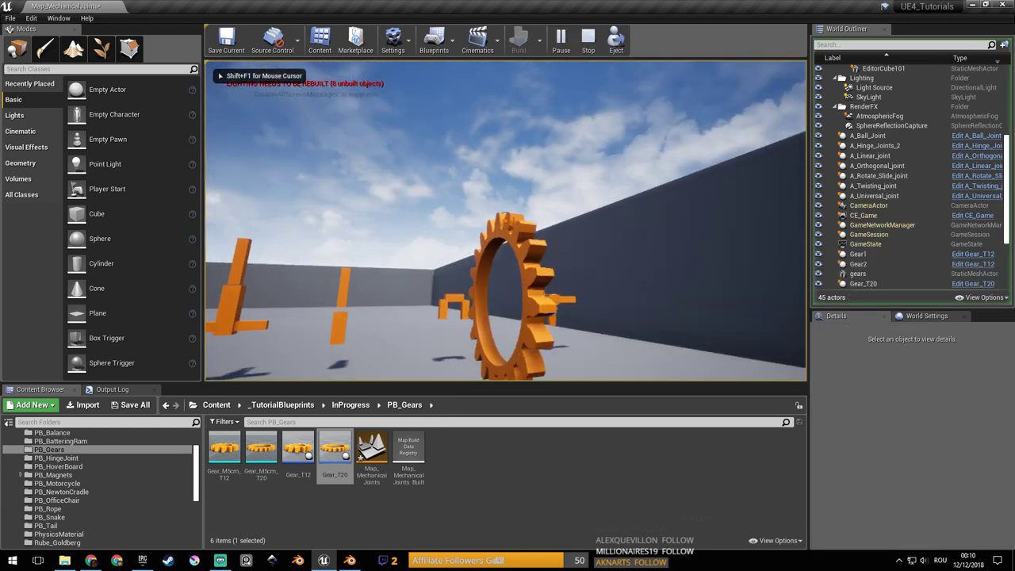
key("a")
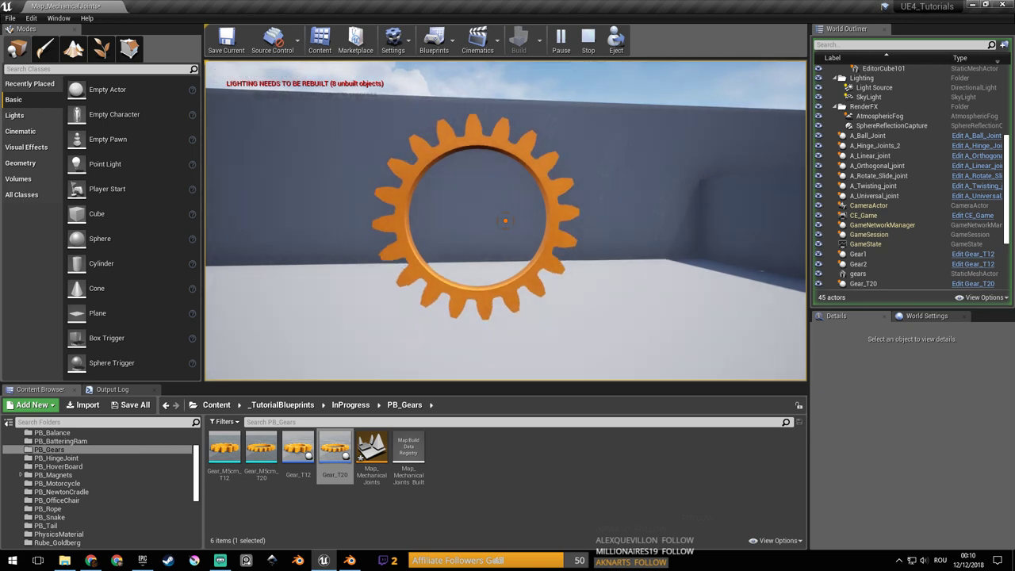
key("Escape")
Copy Gear2's Y location and apply it to Gear_T20, about 728.823, to put both gears in one plane.
key("s")
right_click_drag(506, 221, 357, 191)
key("w")
left_click(431, 194)
key("w")
key("d")
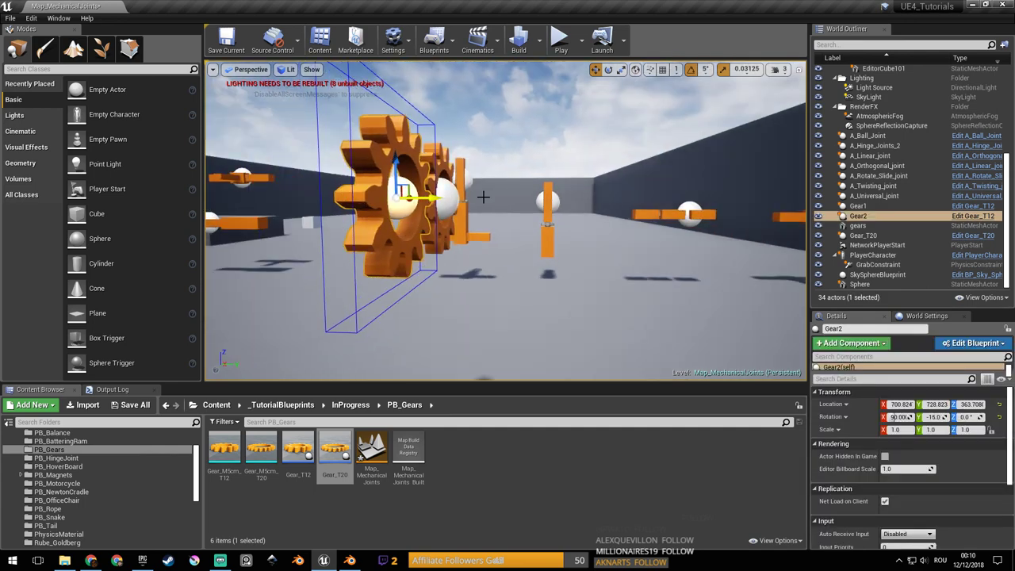
right_click_drag(555, 222, 617, 208)
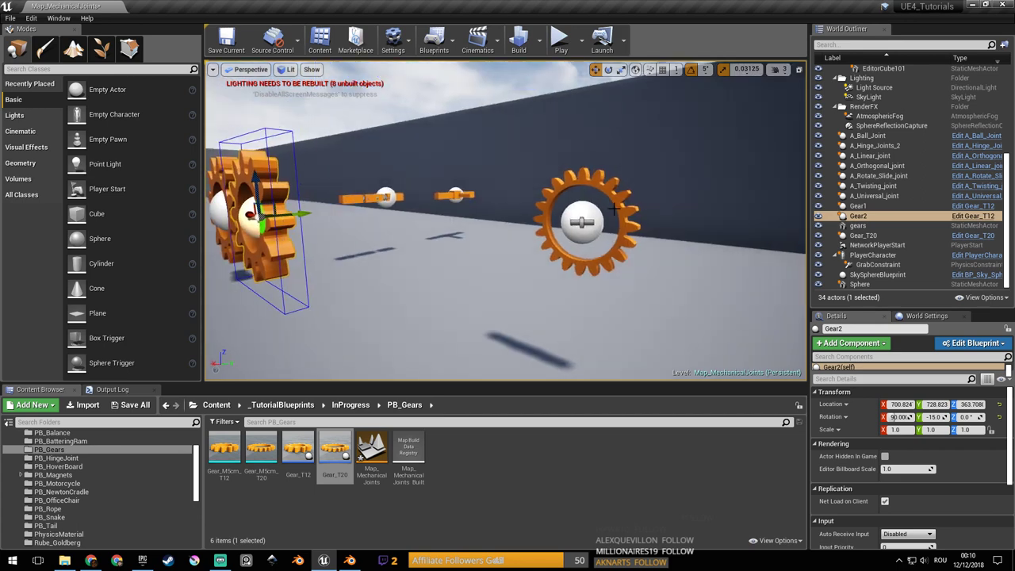
left_click(617, 208)
left_click(256, 207)
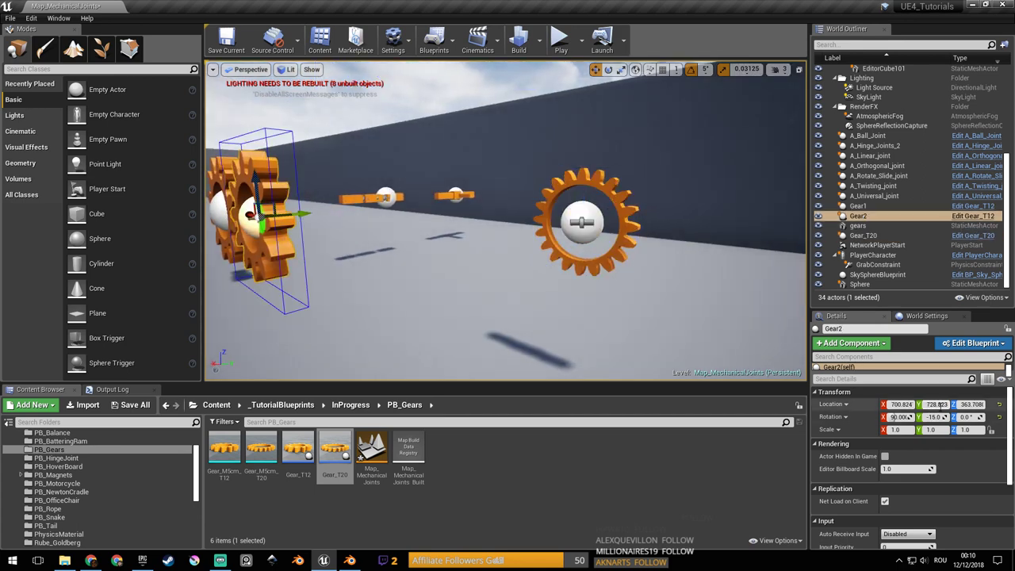
left_click(641, 242)
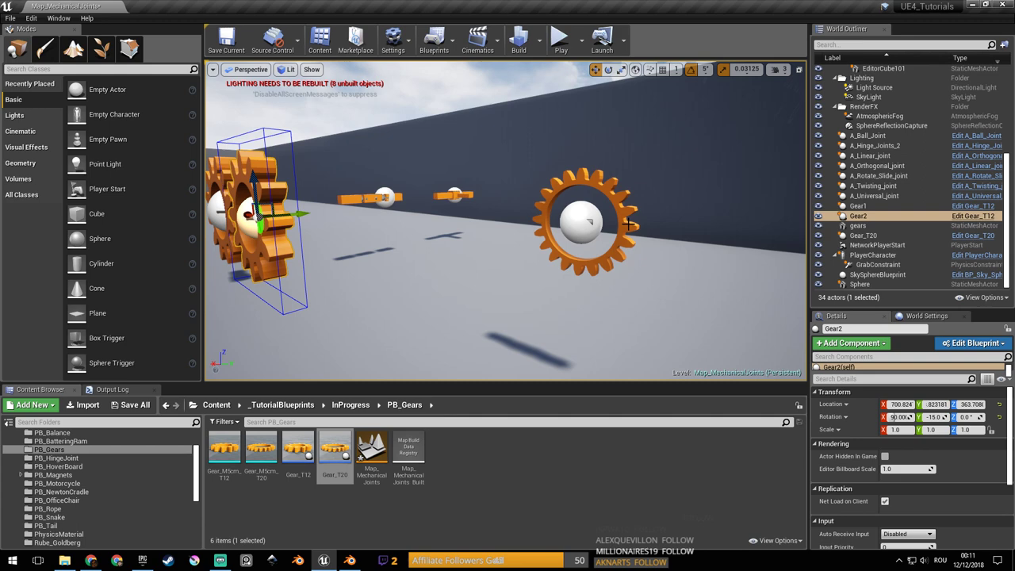
key("Return")
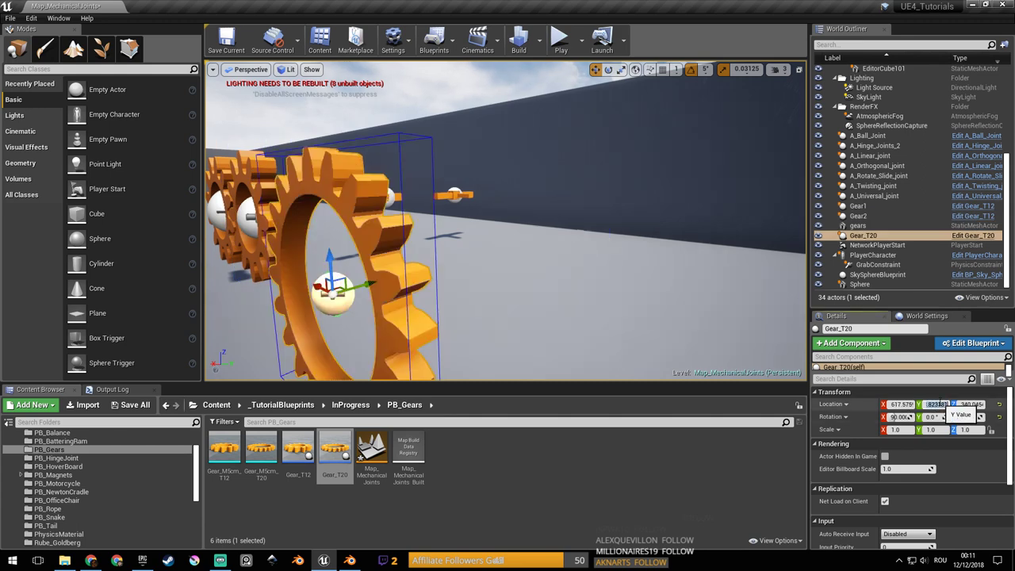
Move Gear_T20 to about X 622.0, Z 339.5 so its teeth mesh with Gear2, then save the level.
key("f")
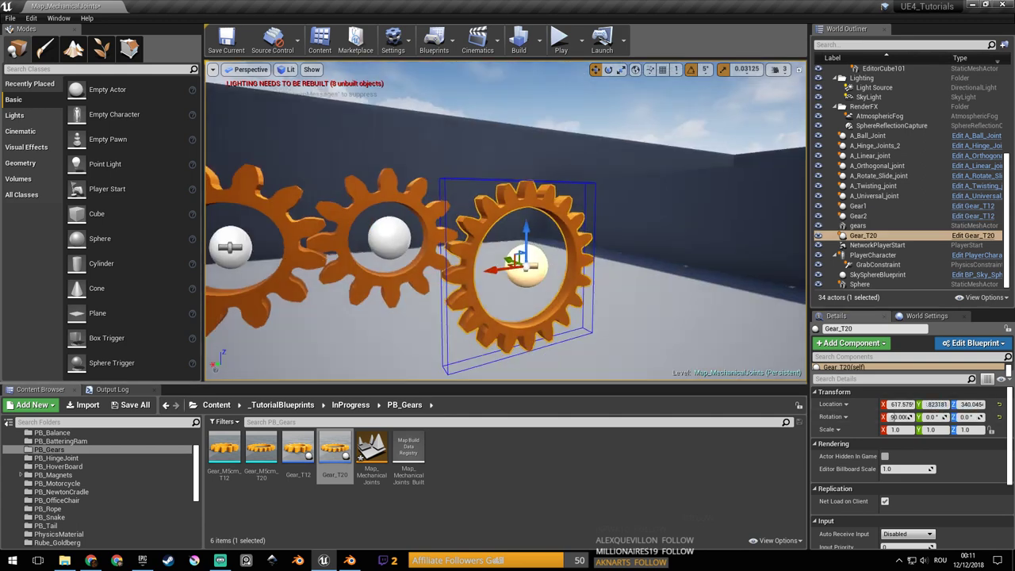
scroll(588, 275, "up", 3)
right_click_drag(588, 275, 543, 306)
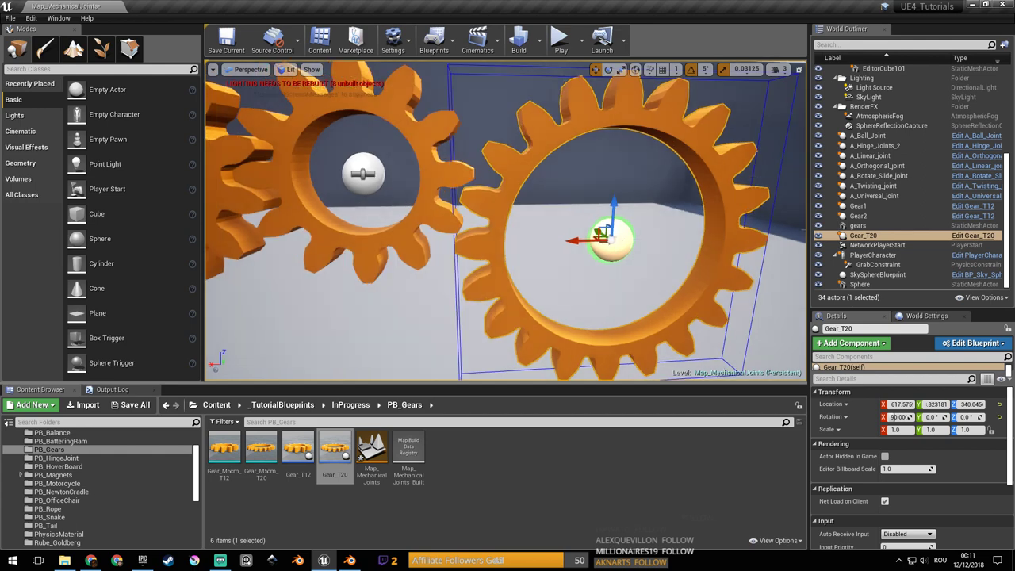
scroll(588, 276, "up", 2)
left_click_drag(623, 250, 638, 218)
left_click(588, 276)
right_click_drag(589, 276, 534, 227)
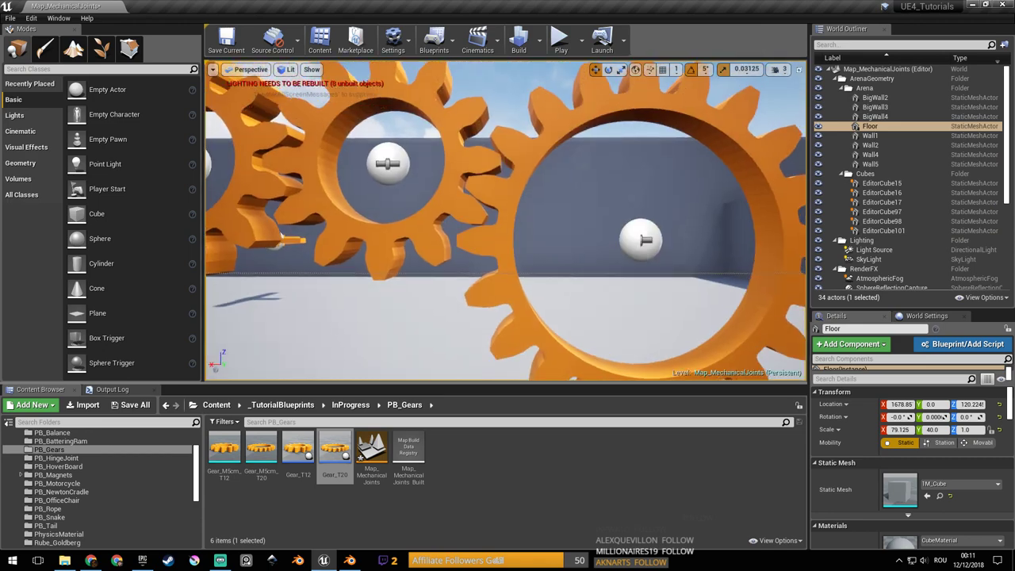
left_click(649, 244)
left_click_drag(603, 240, 607, 239)
left_click_drag(645, 205, 645, 205)
right_click_drag(645, 204, 600, 201)
key("ctrl+s")
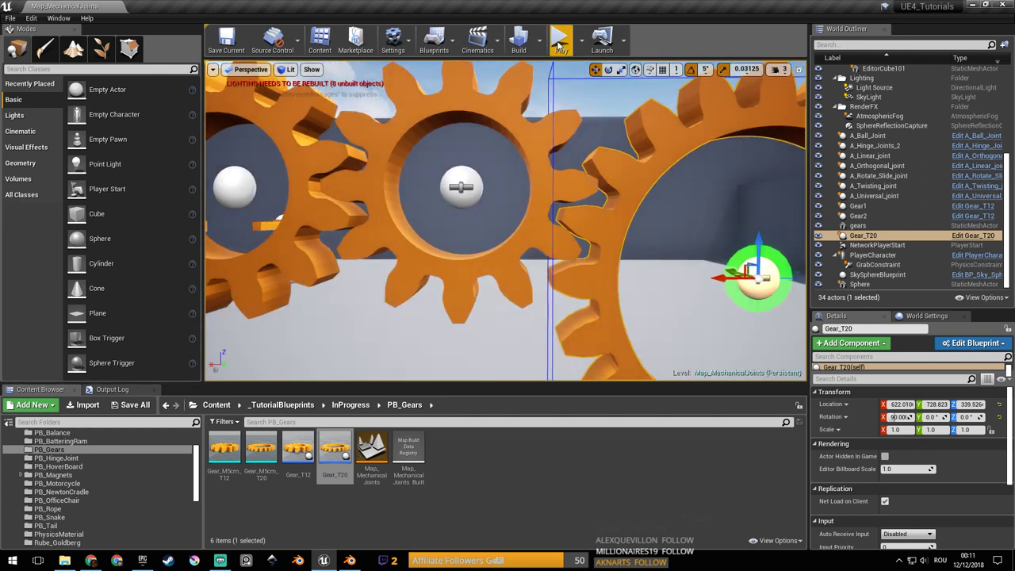
Play the level and test how Gear1, Gear2 and Gear_T20 turn each other from several angles, and stop playing.
left_click(560, 37)
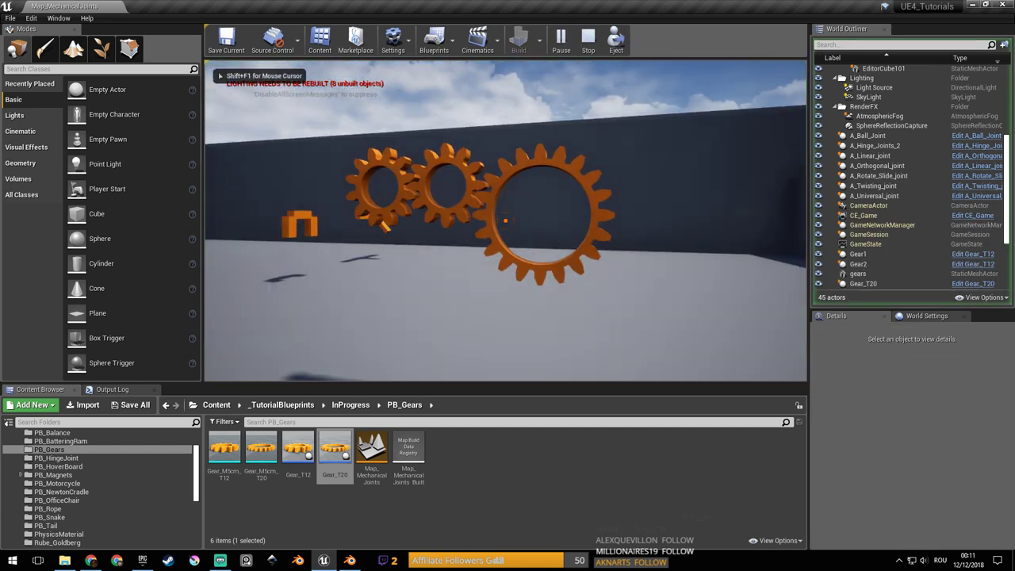
key("d")
key("a")
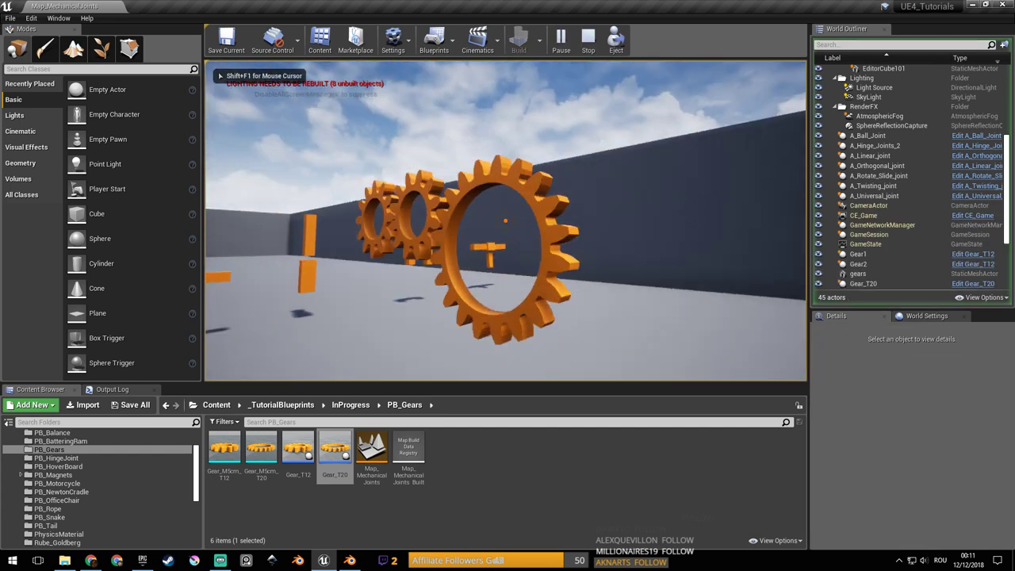
key("a")
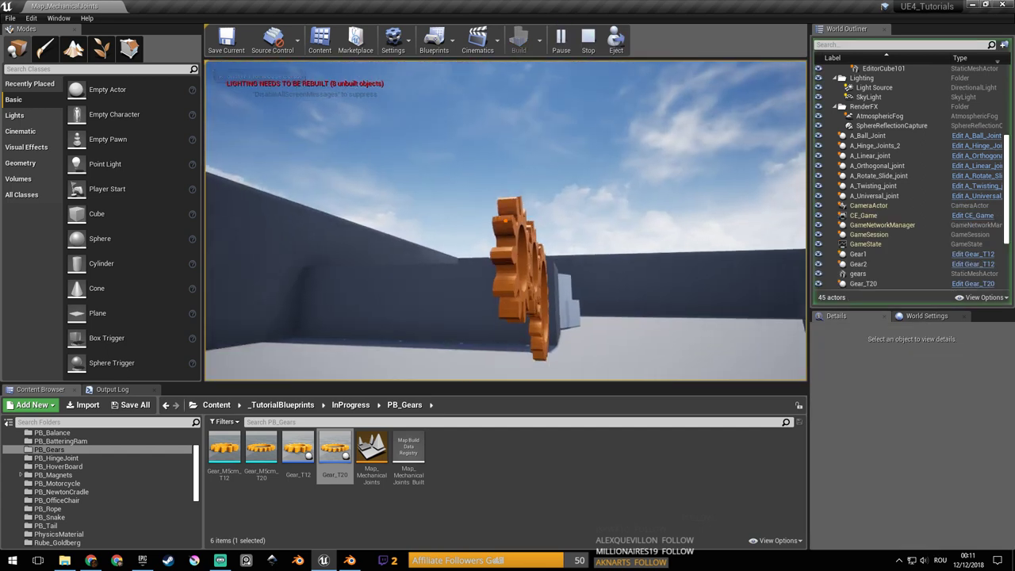
key("d")
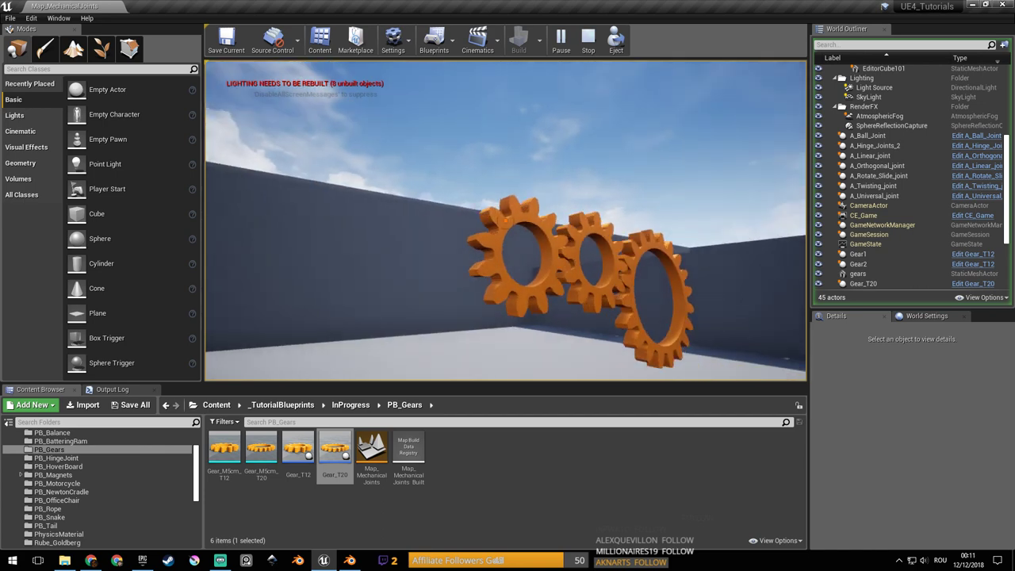
key("a")
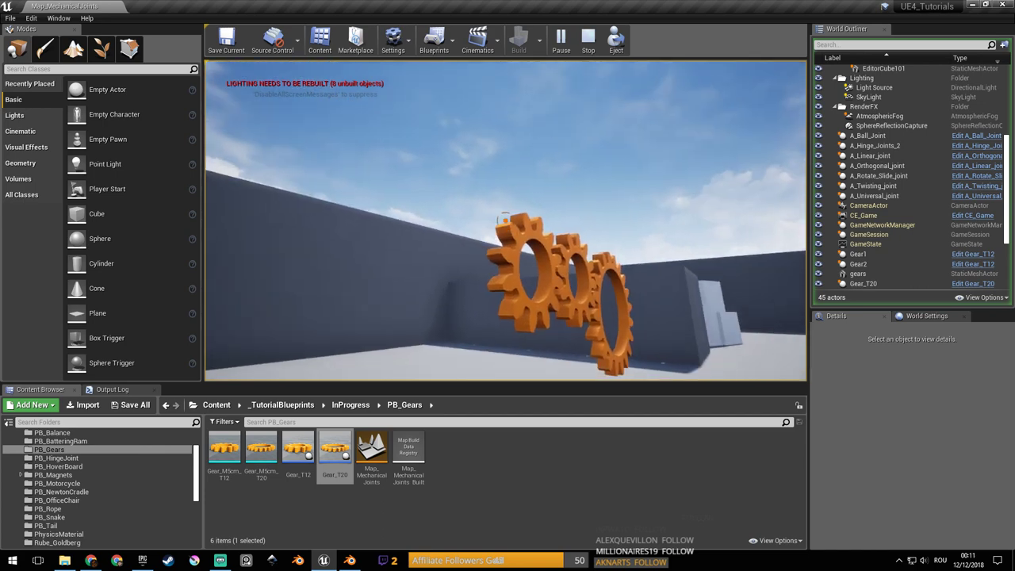
key("d")
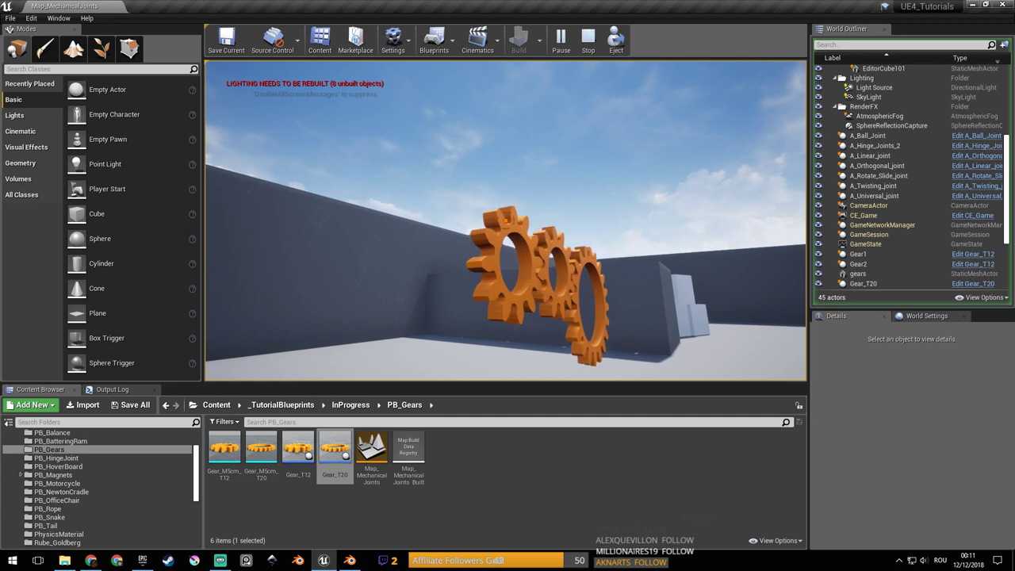
key("d")
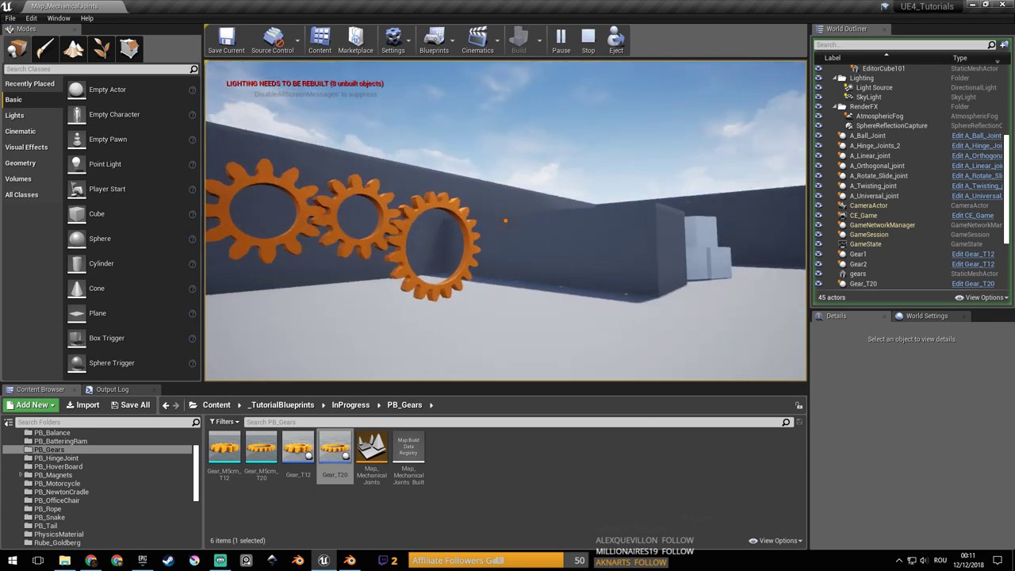
key("d")
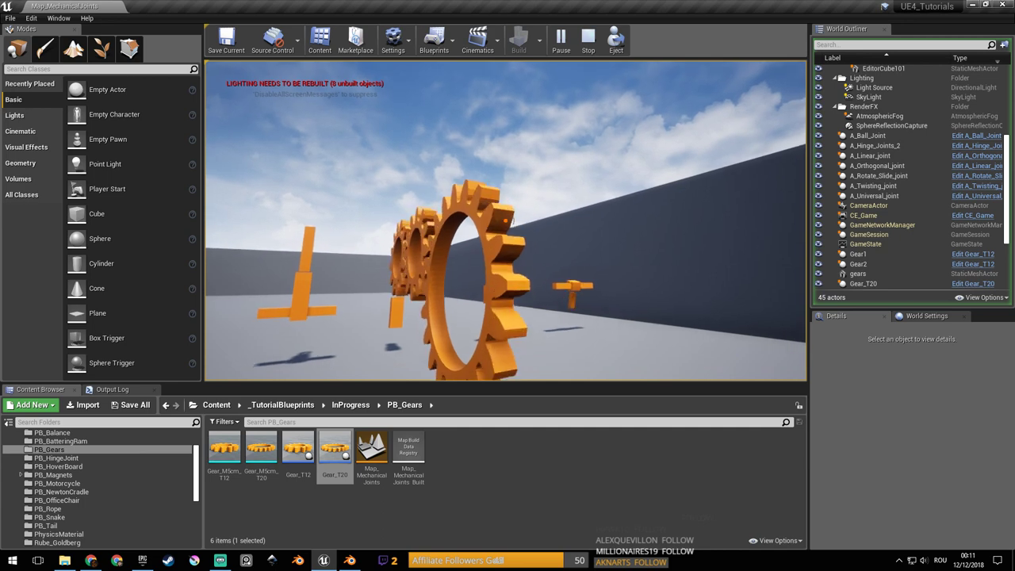
key("a")
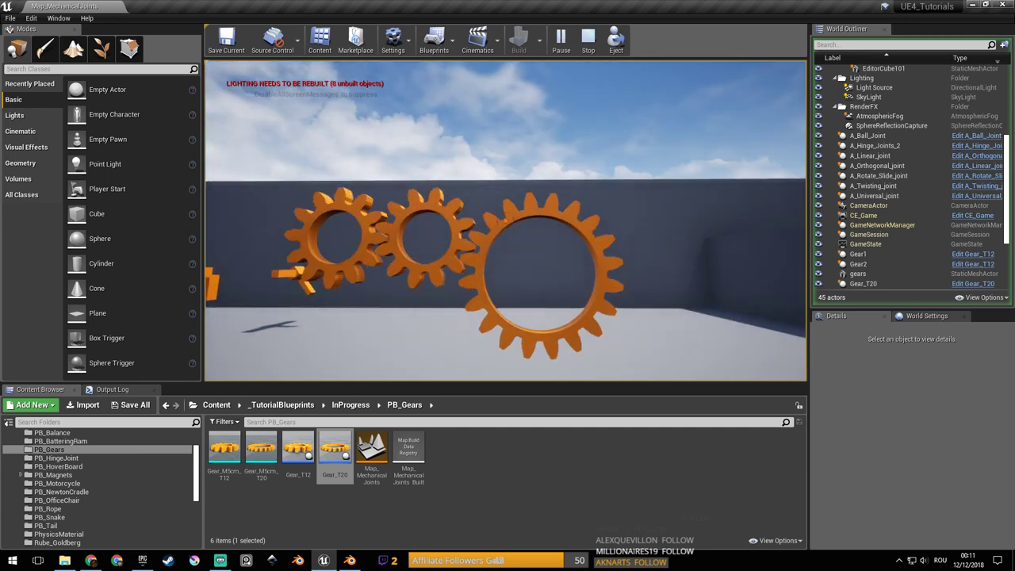
key("s")
key("a")
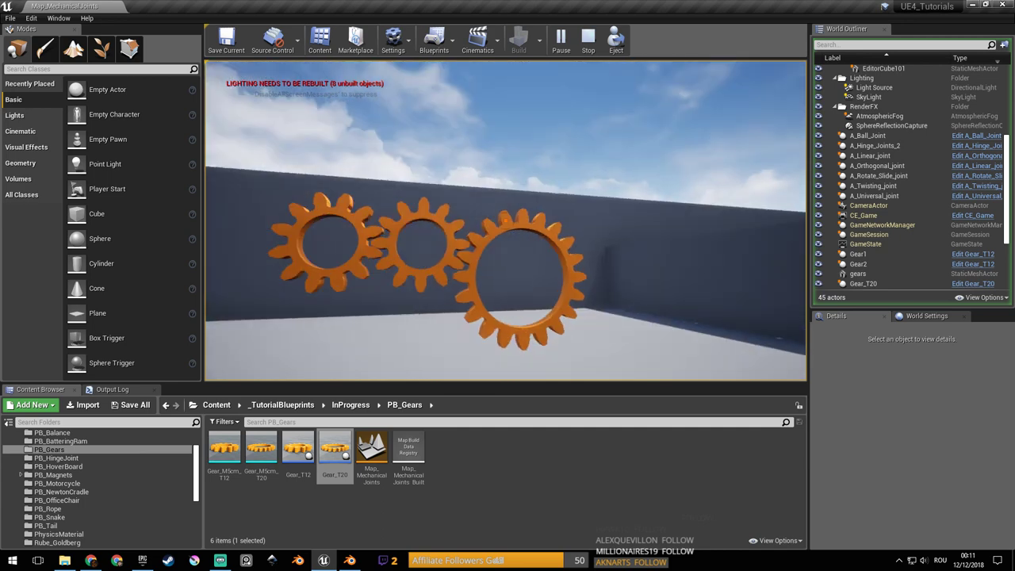
key("d")
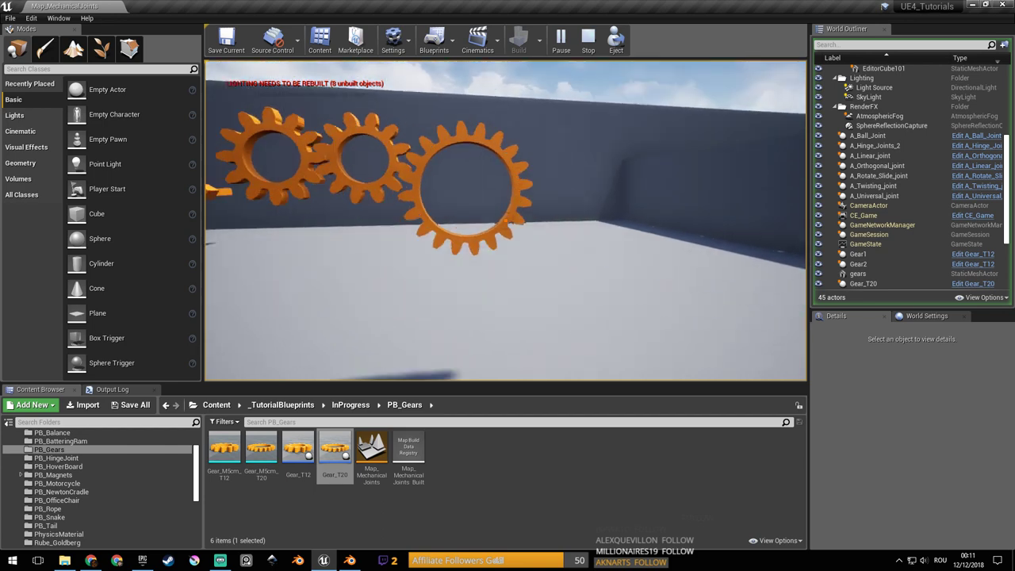
key("d")
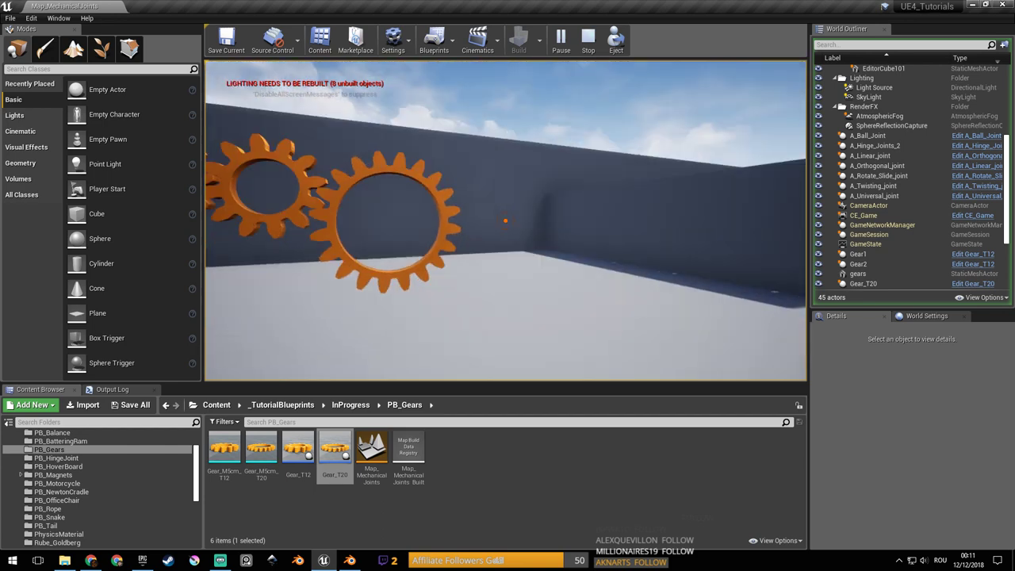
key("w")
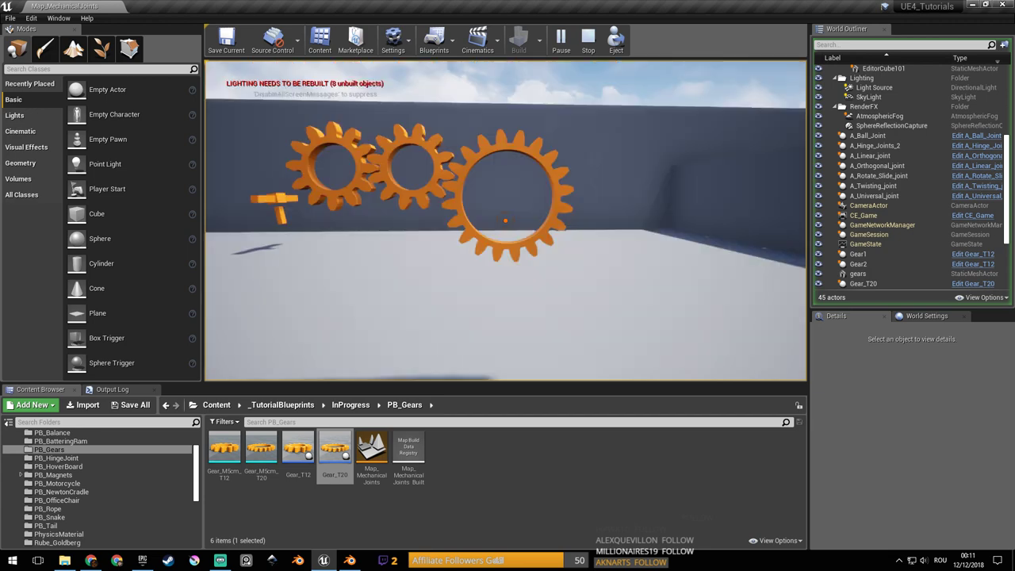
key("Escape")
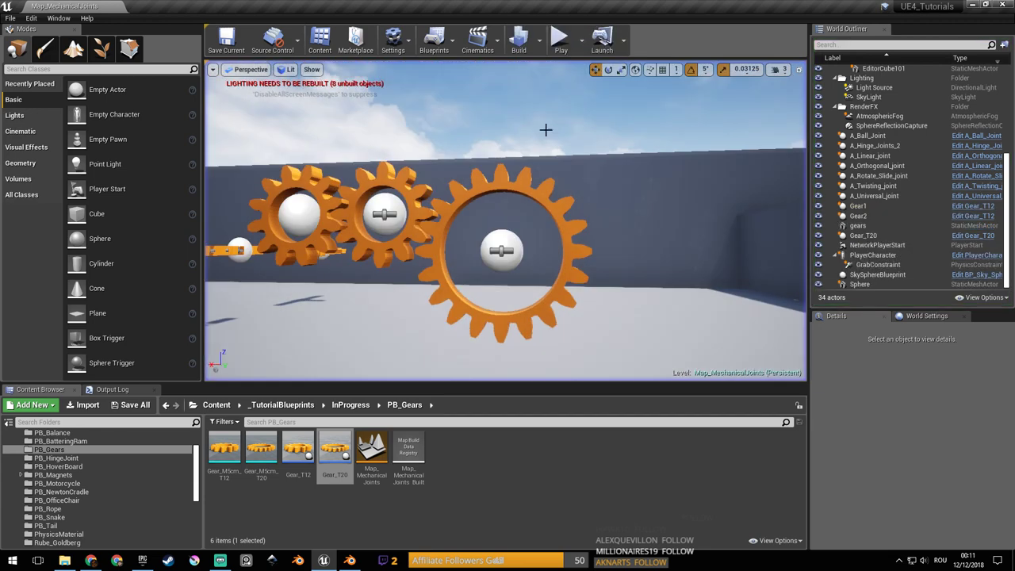
Save the level and open the blueprint of the placed Gear_T20 for editing.
key("d")
right_click_drag(616, 179, 540, 179)
key("w")
key("ctrl+s")
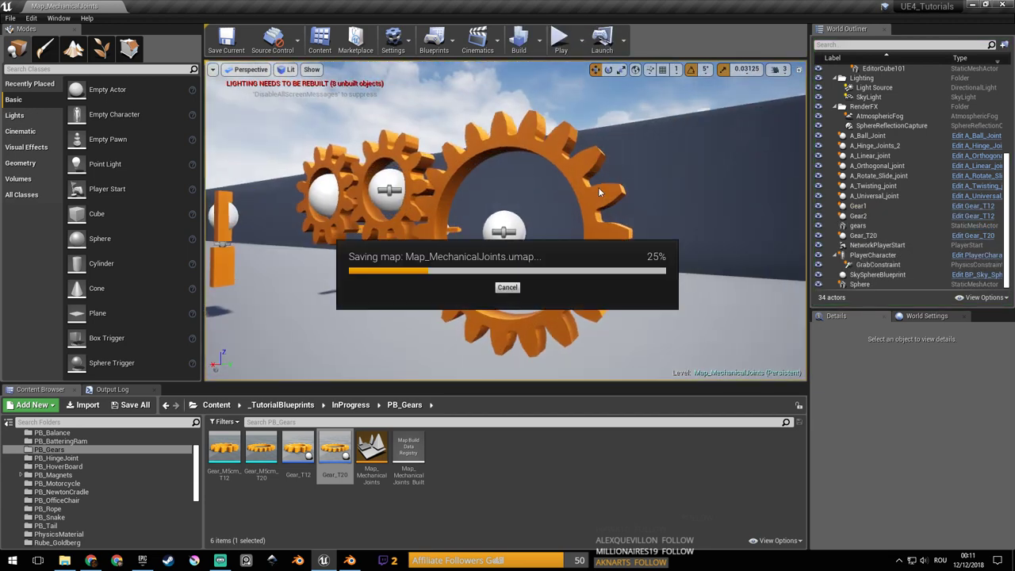
left_click(597, 195)
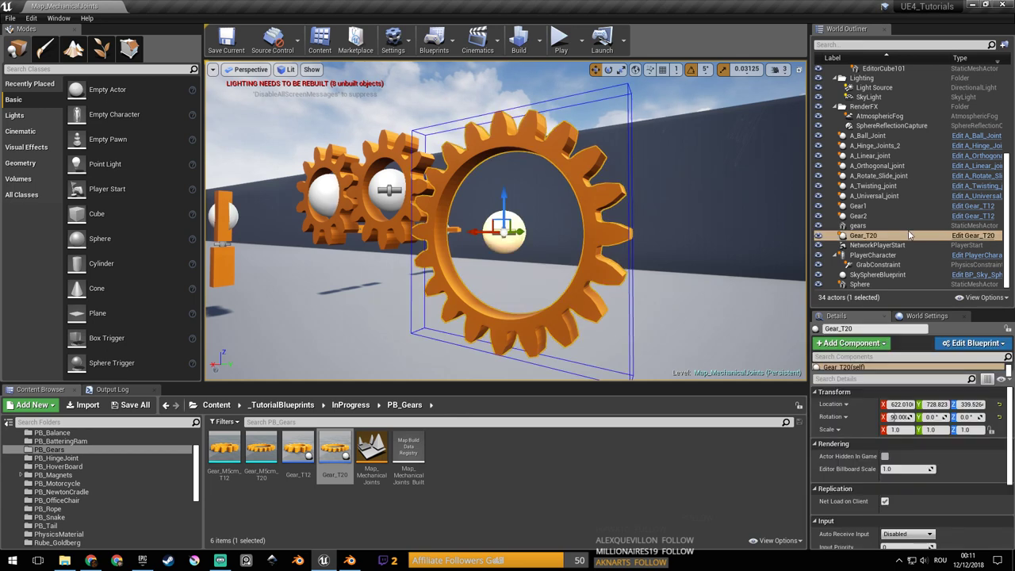
left_click(973, 236)
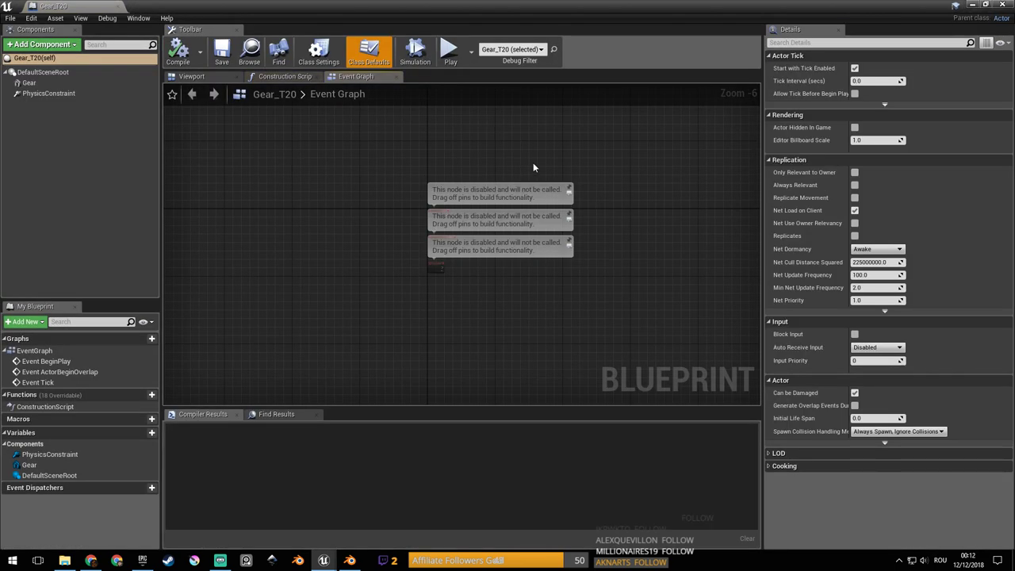
Examine Gear_T20 in the blueprint's 3D preview and check its DefaultSceneRoot and Gear component settings.
left_click(280, 78)
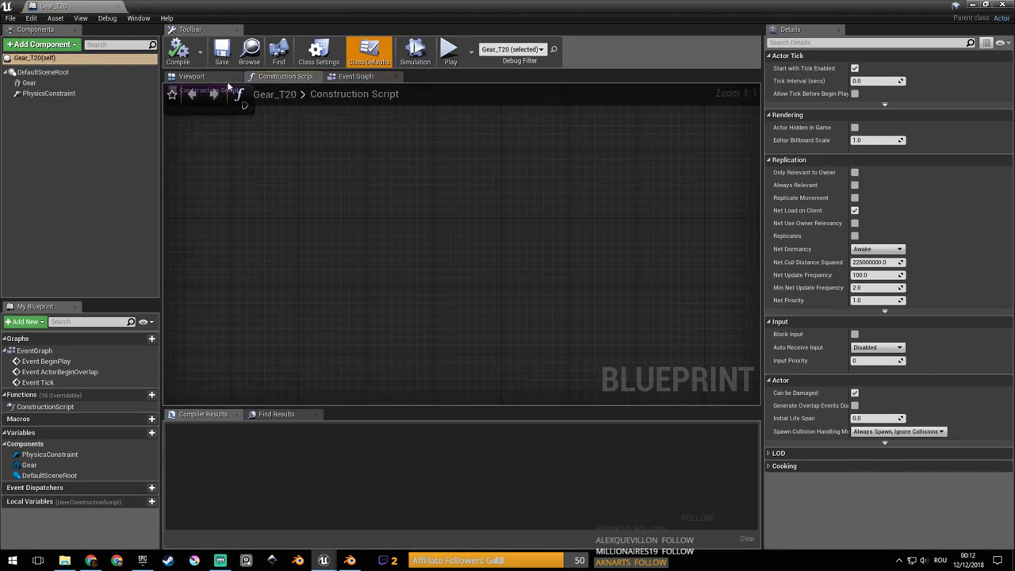
left_click(194, 77)
right_click_drag(407, 234, 338, 229)
key("w")
key("d")
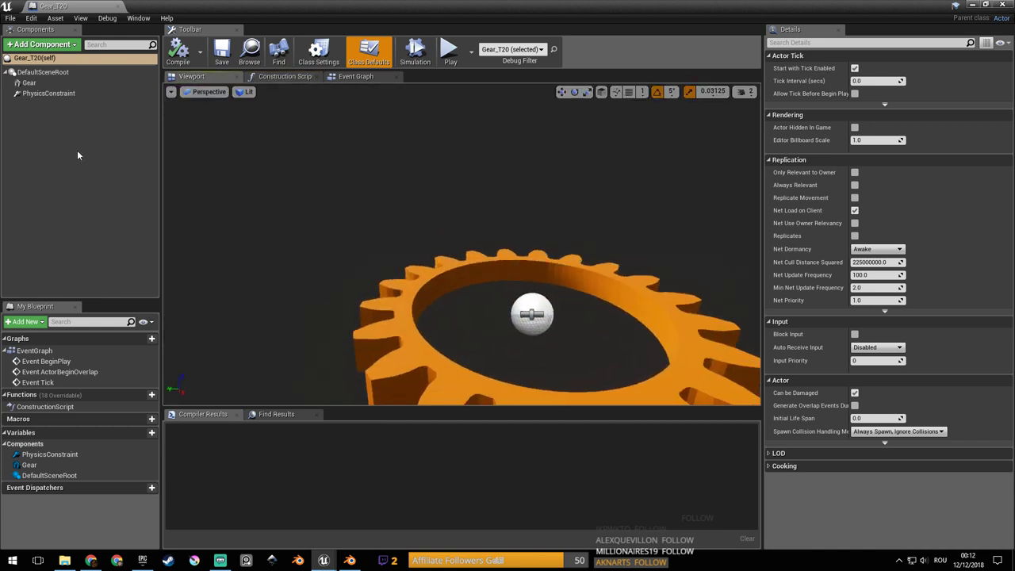
left_click(47, 72)
left_click(54, 83)
left_click(55, 77)
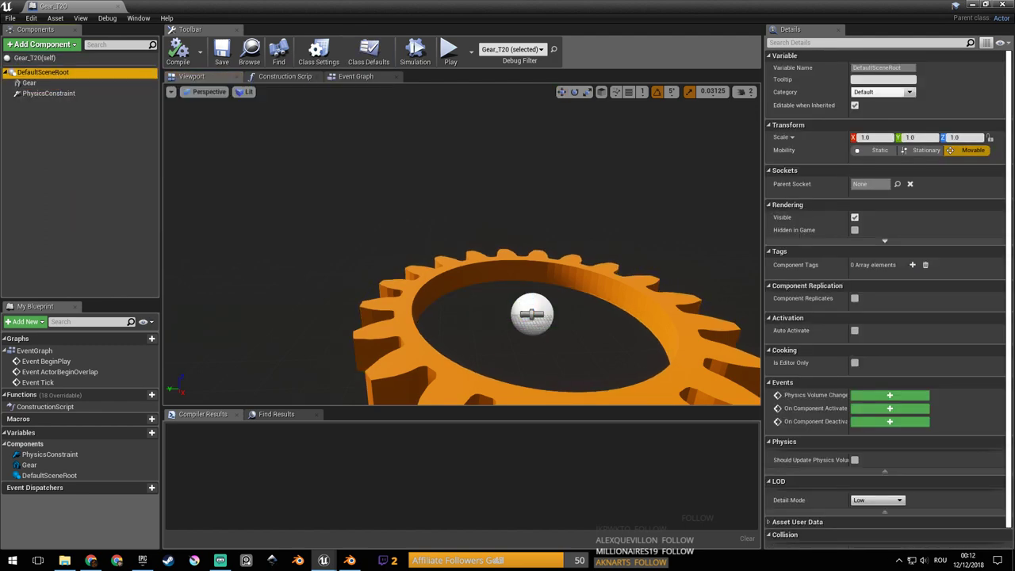
Return to the level and play it to test the T20 gear against the two T12 gears again, ending the session.
double_click(56, 77)
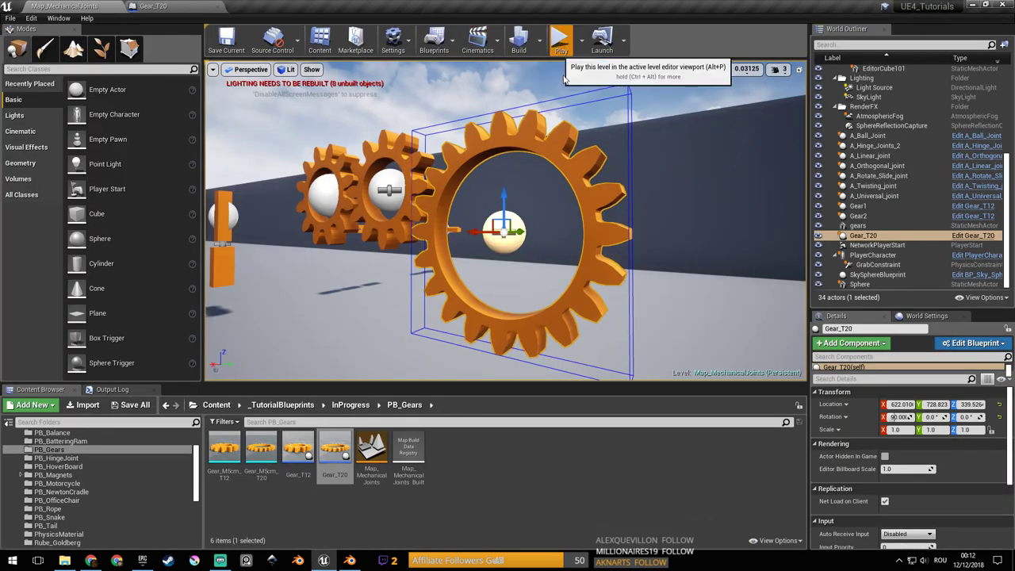
left_click(560, 41)
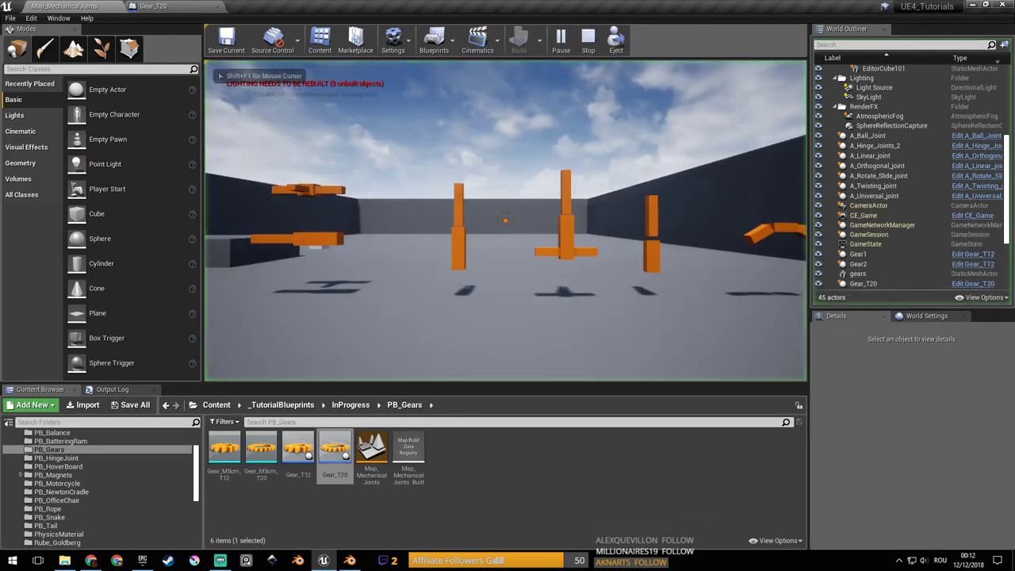
key("a")
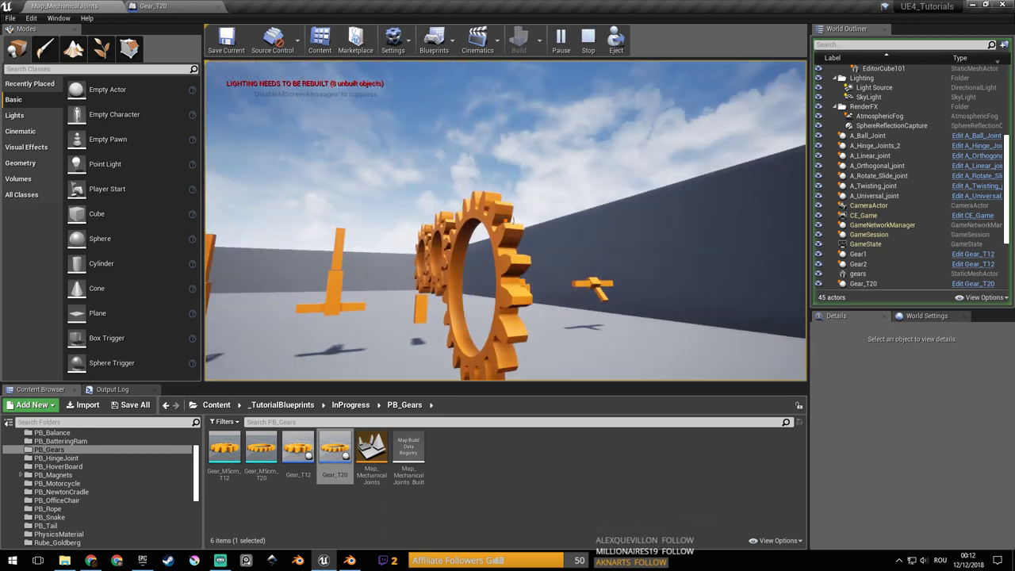
key("a")
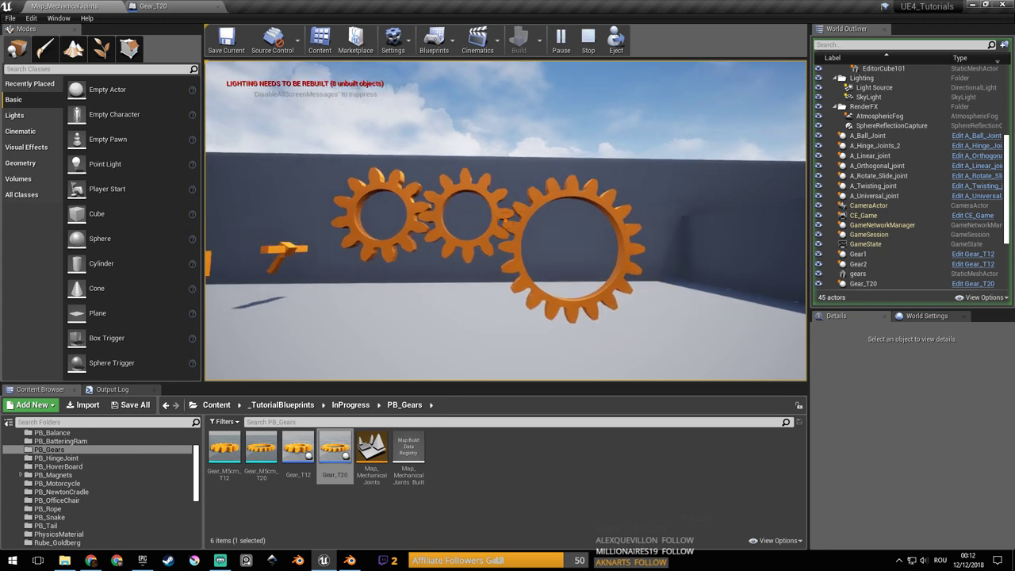
key("Escape")
In the Gear_T20 blueprint, set the Gear component's mass override to 100 kg, and compile and save the blueprint.
key("w")
right_click_drag(508, 222, 543, 214)
key("s")
left_click(591, 226)
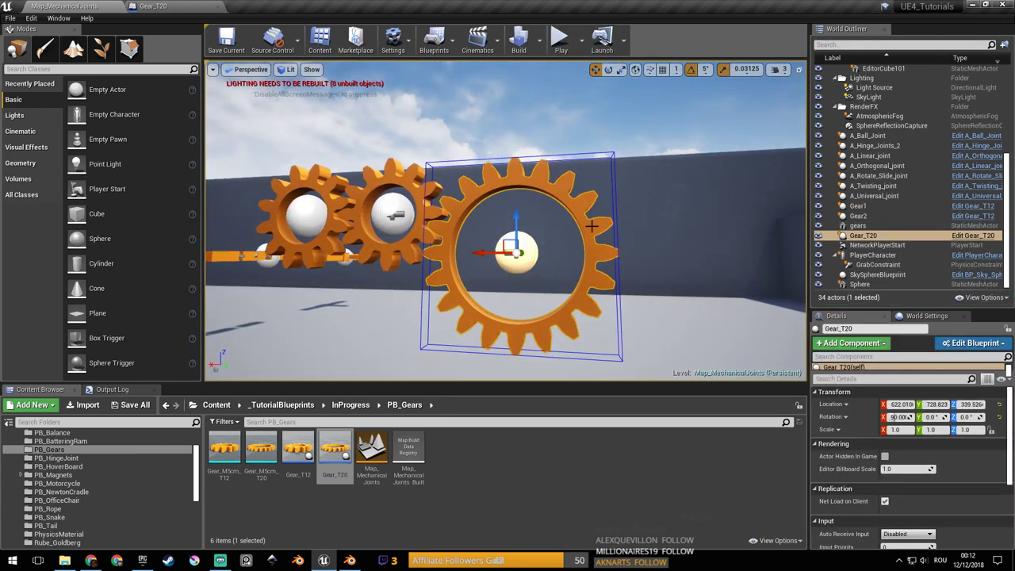
left_click(972, 237)
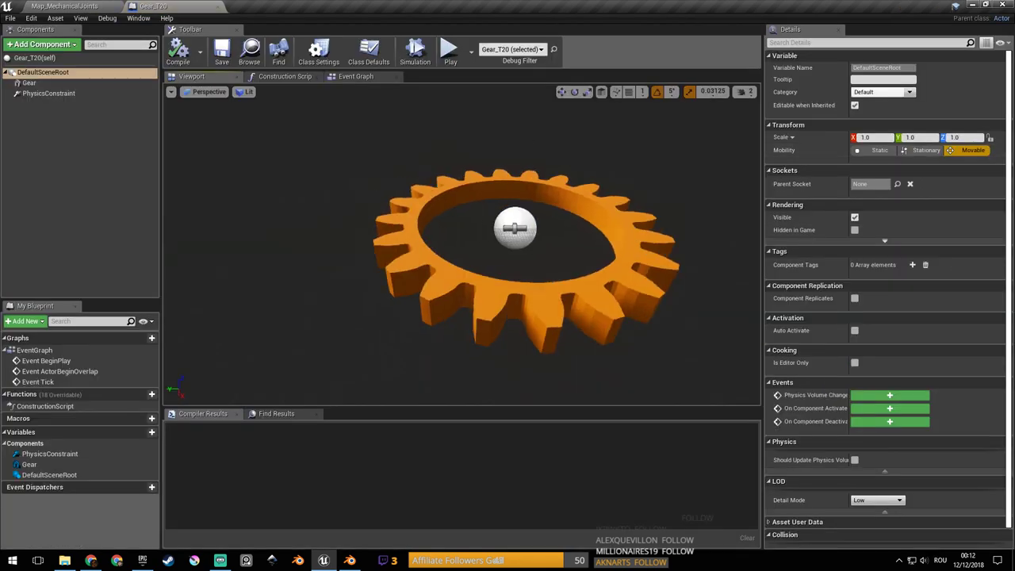
left_click(28, 83)
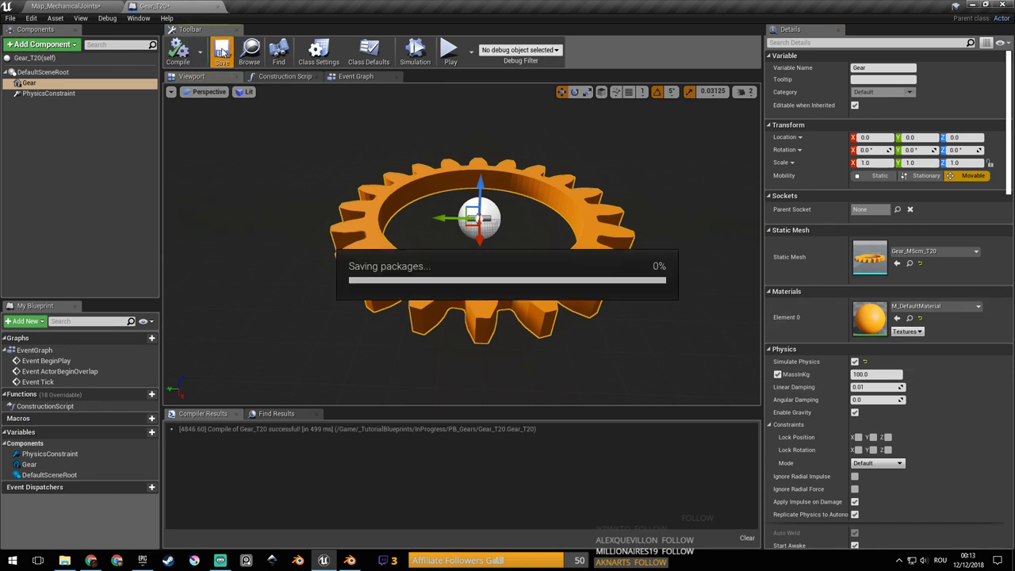
Save the mechanical joints level and play it, examining the T20 gear and the two T12 gears from several sides.
left_click(102, 7)
key("ctrl+s")
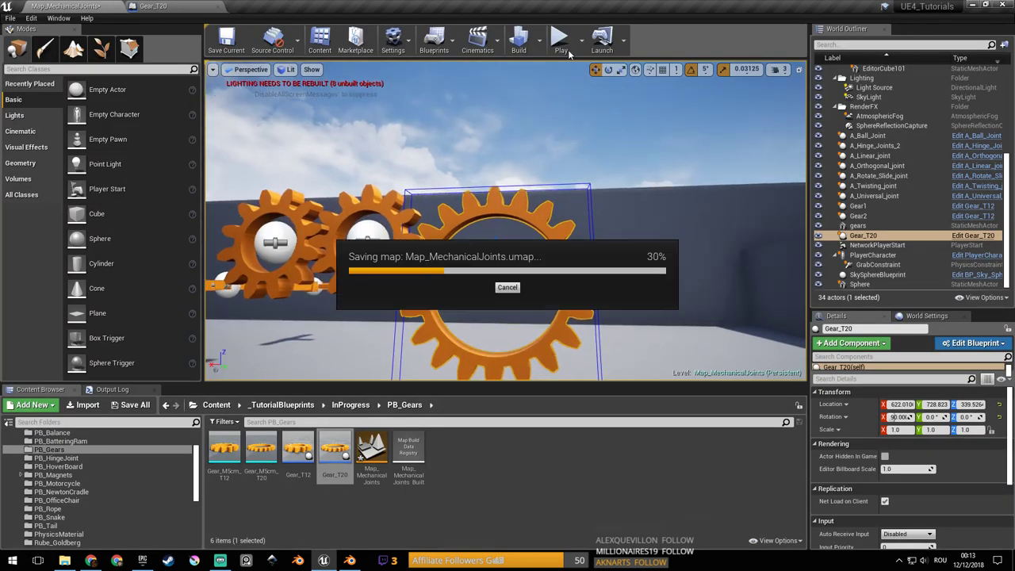
left_click(561, 37)
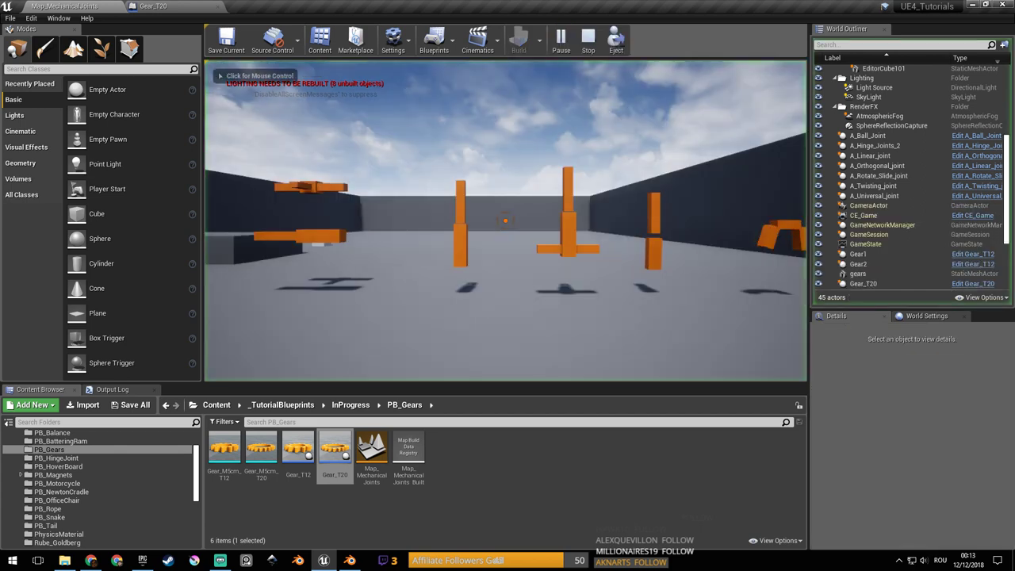
key("a")
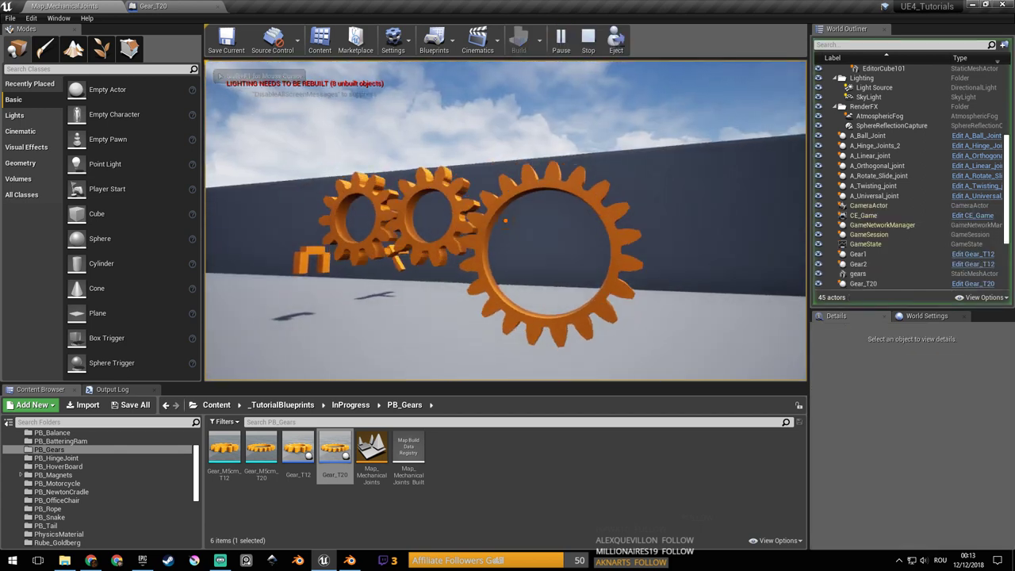
key("d")
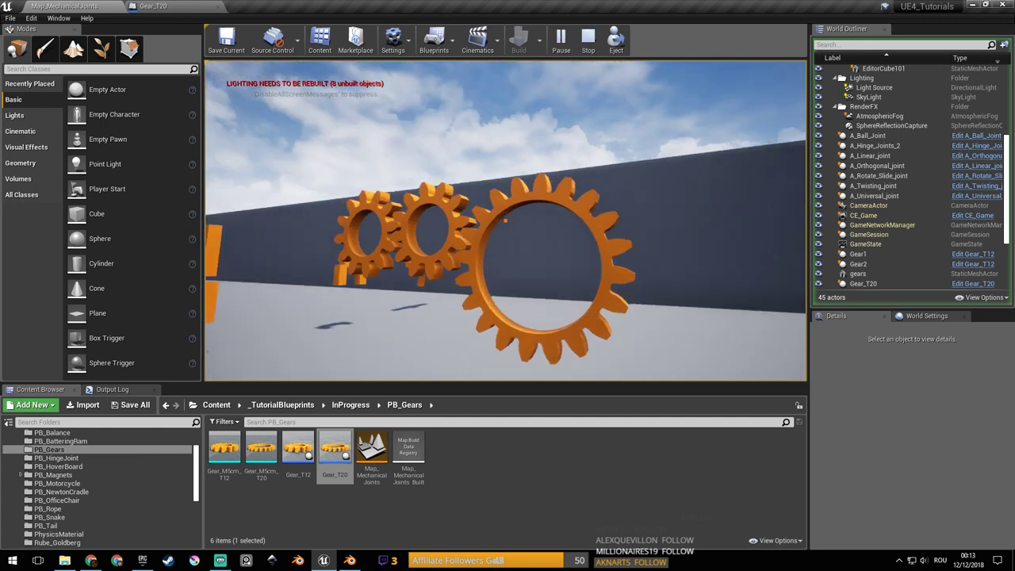
key("a")
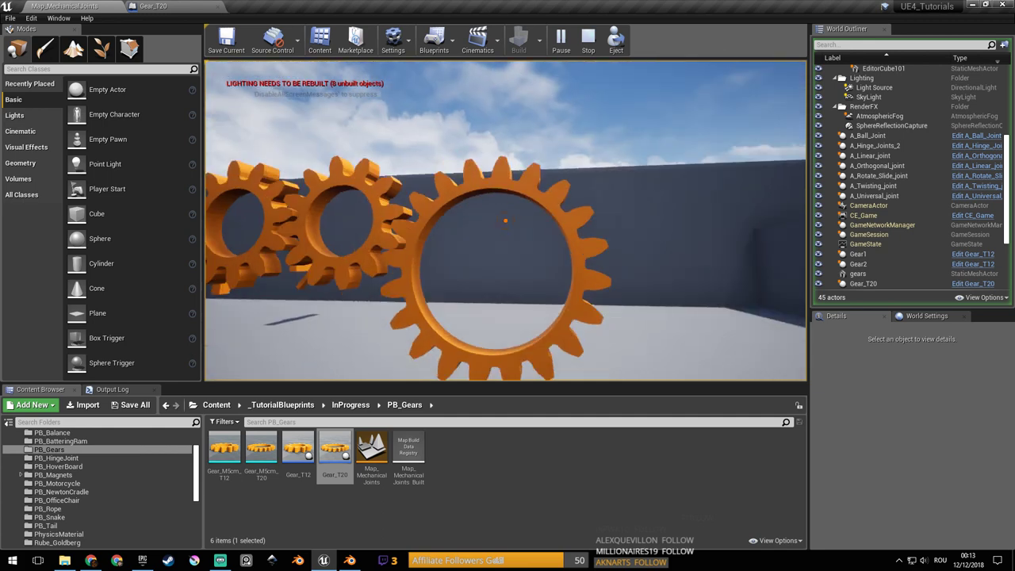
key("s")
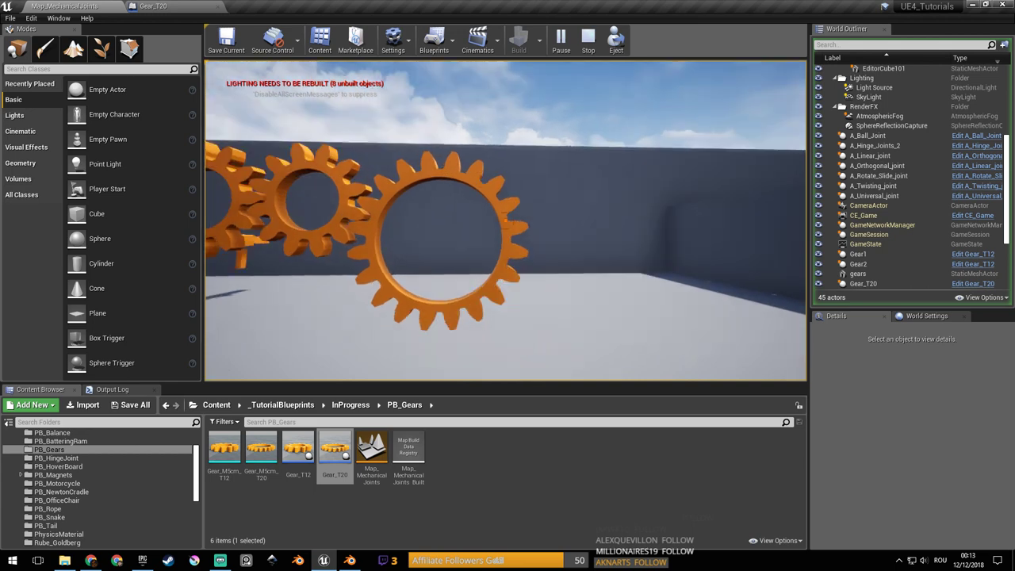
key("s")
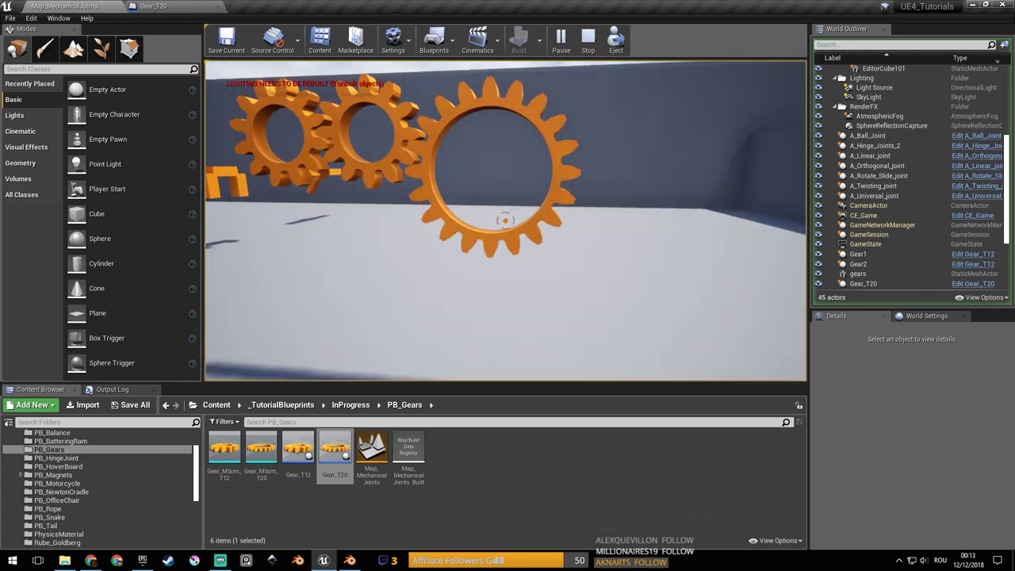
key("d")
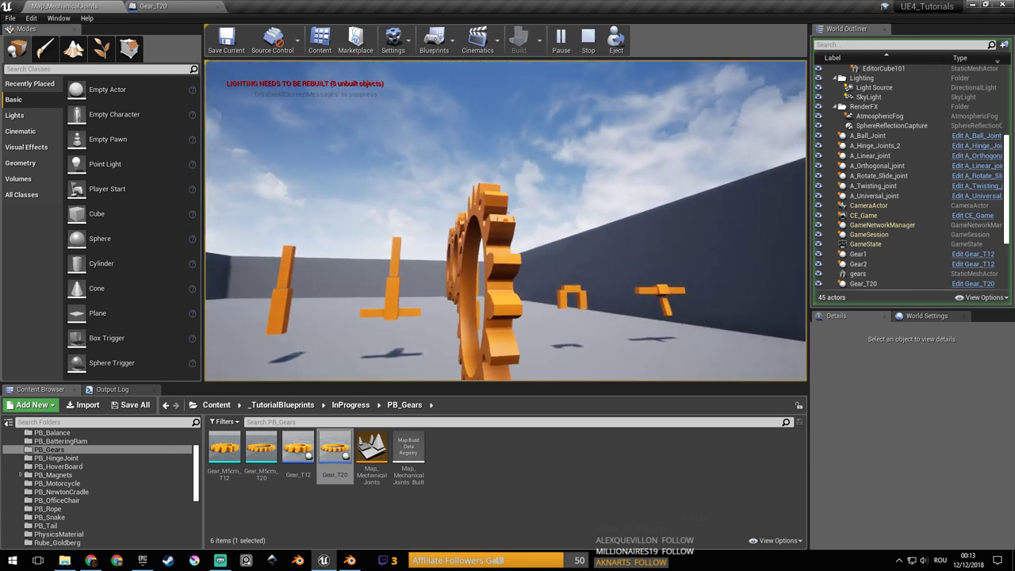
Pick up the small white cube and bring it against the T20 gear's teeth to test the gear's response.
key("a")
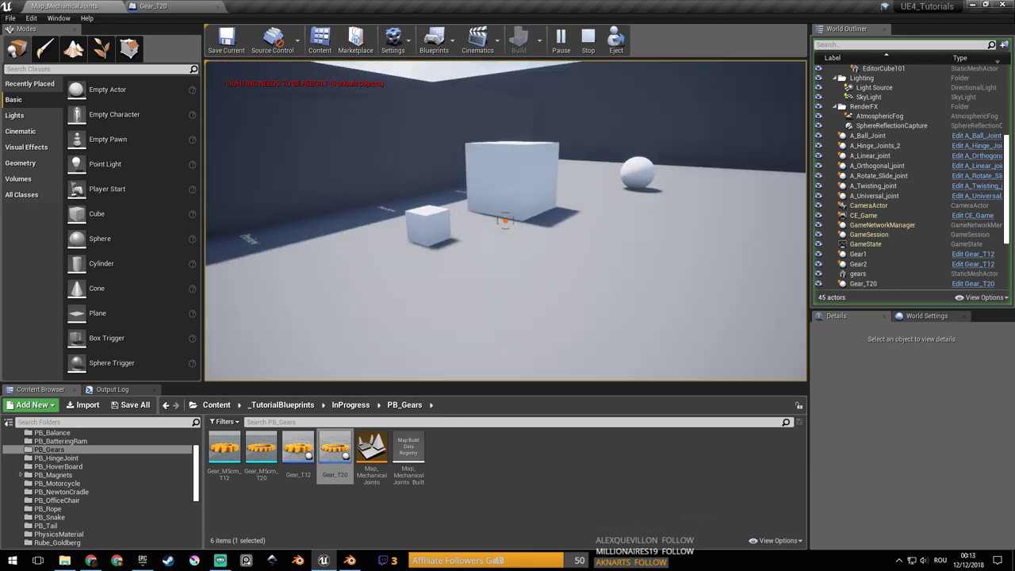
key("w")
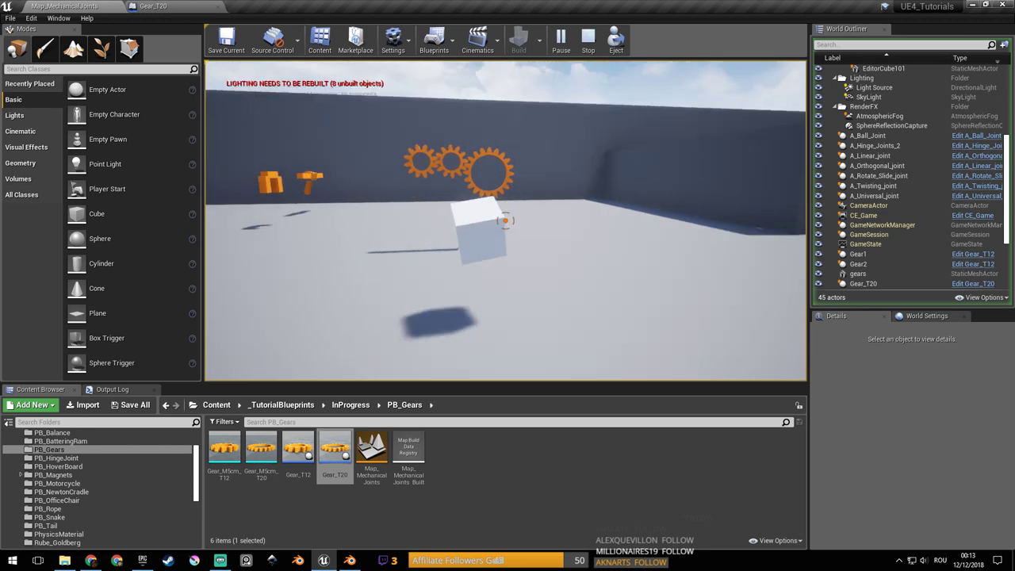
key("s")
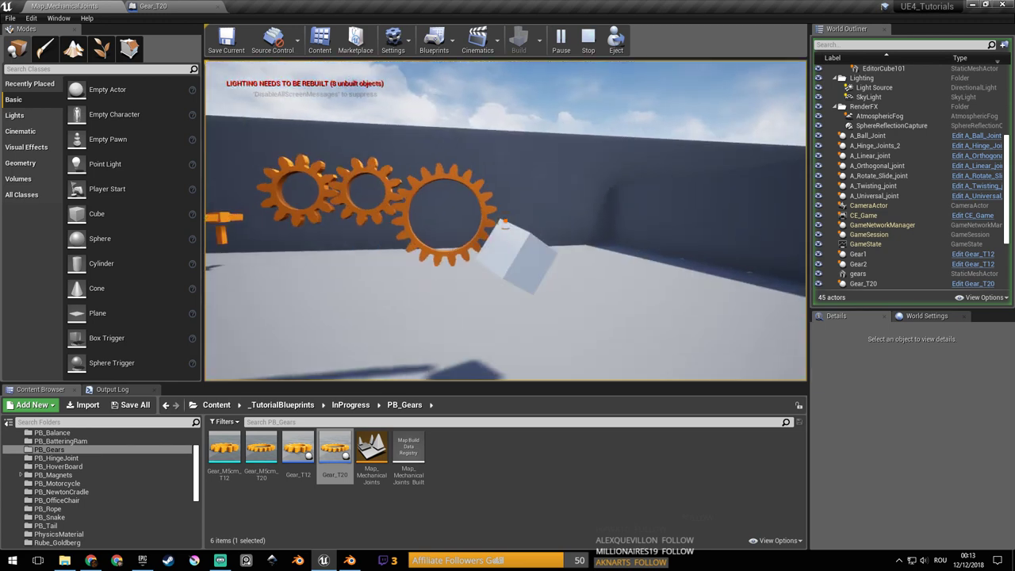
key("w")
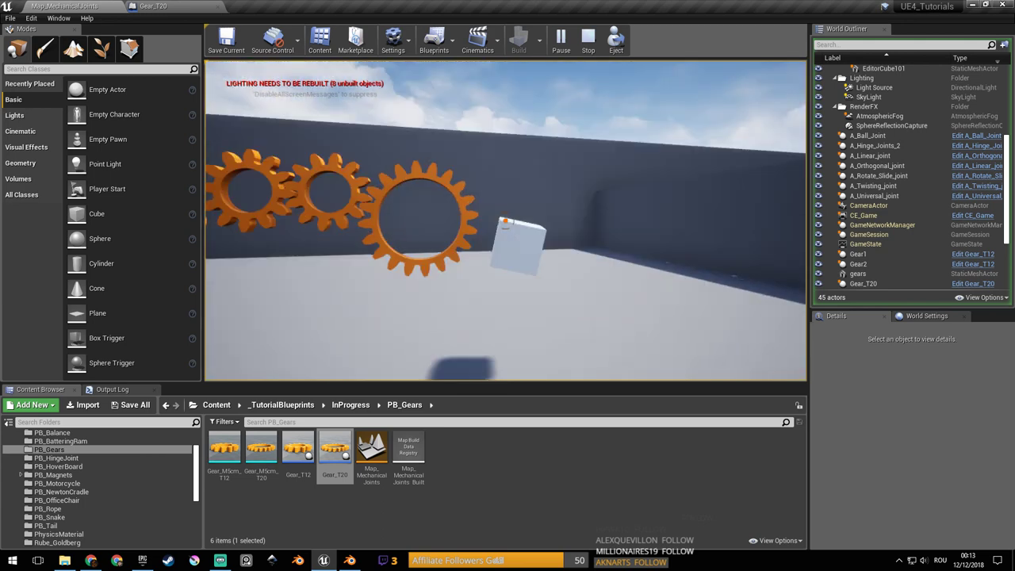
Swap the small cube for the large white cube and set it down on the floor near the T20 gear.
key("w")
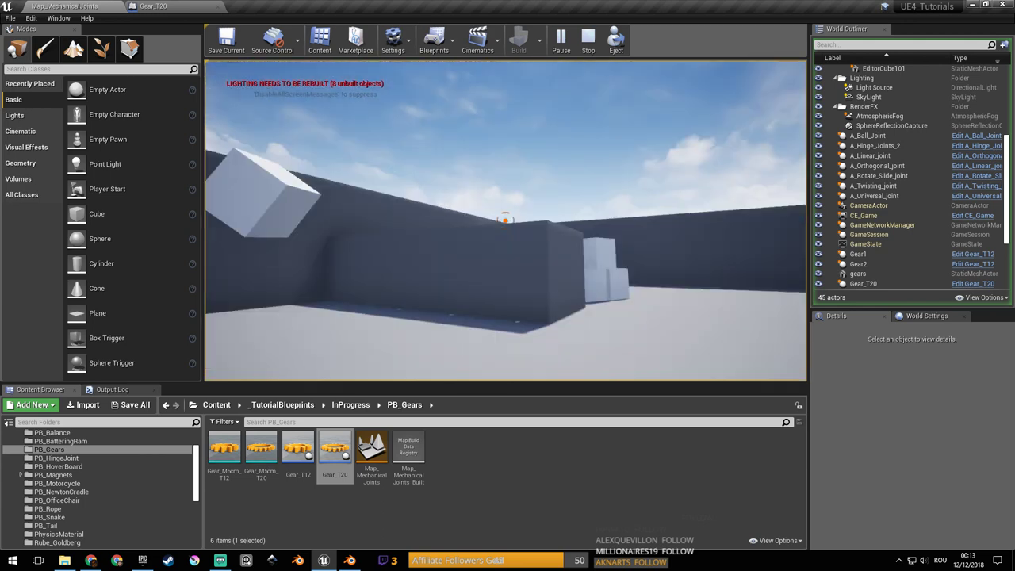
left_click(505, 221)
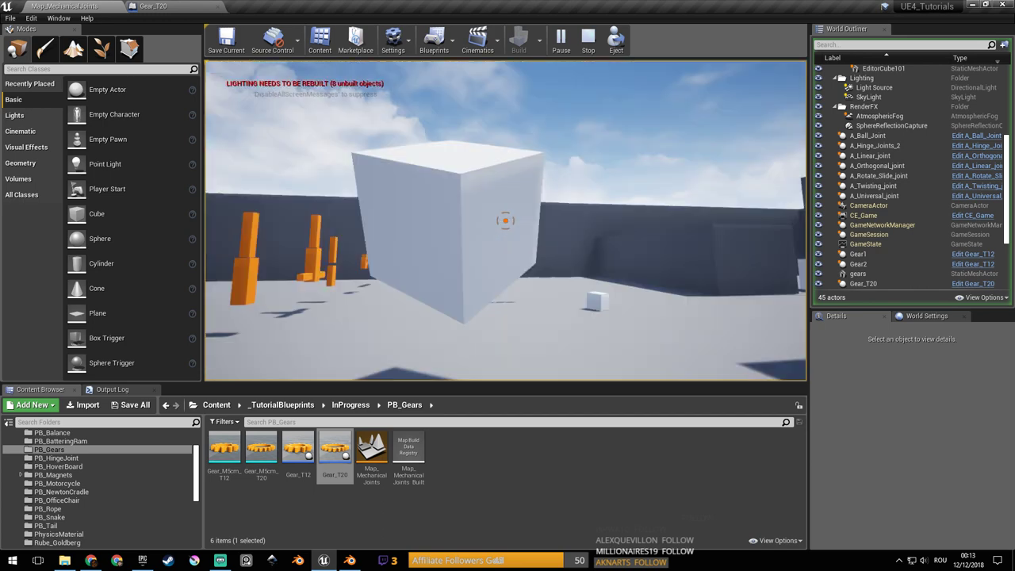
key("w")
left_click(505, 220)
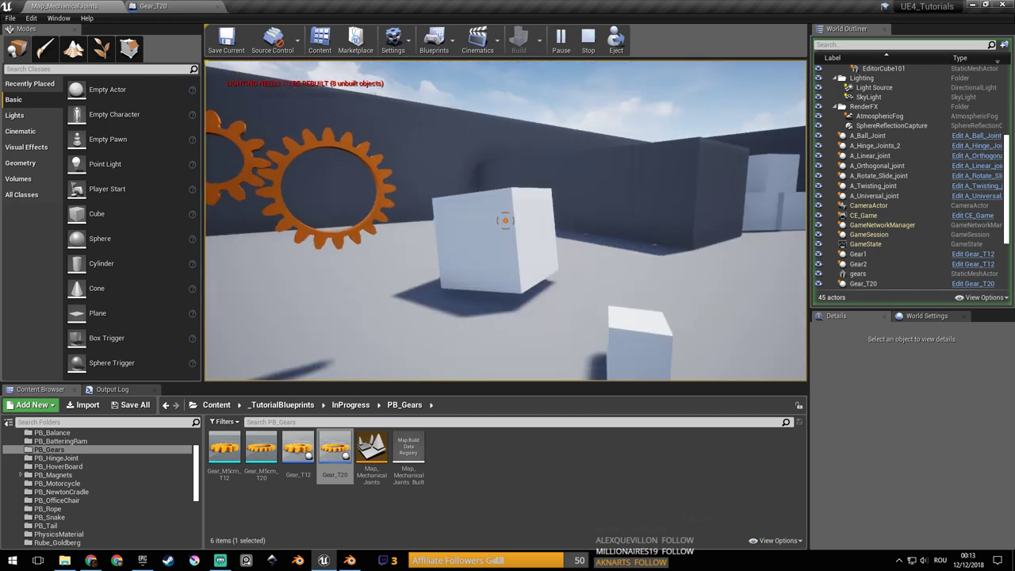
key("d")
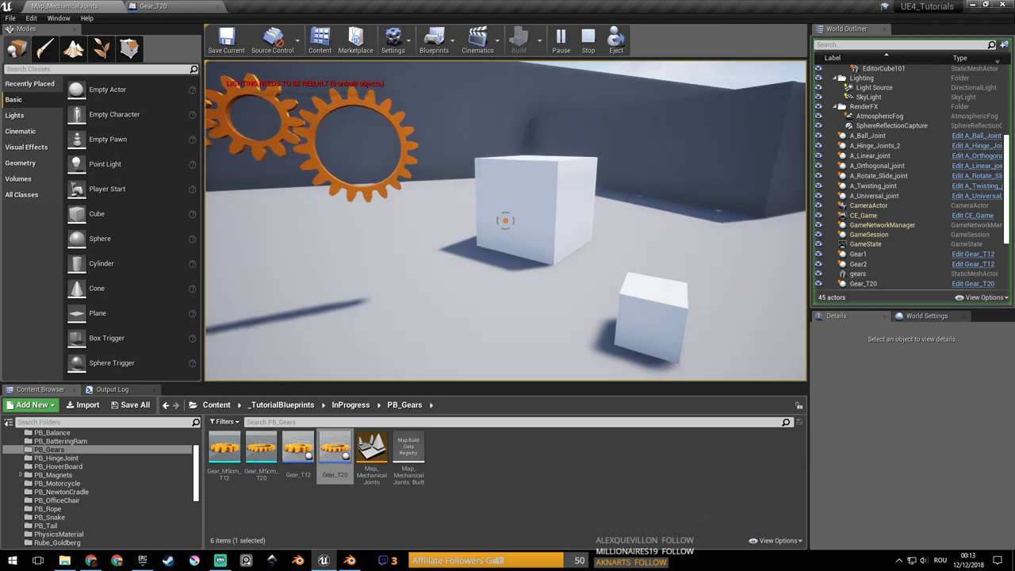
Switch the play view to full screen and use the large cube to push against the T20 gear's outer teeth.
key("F11")
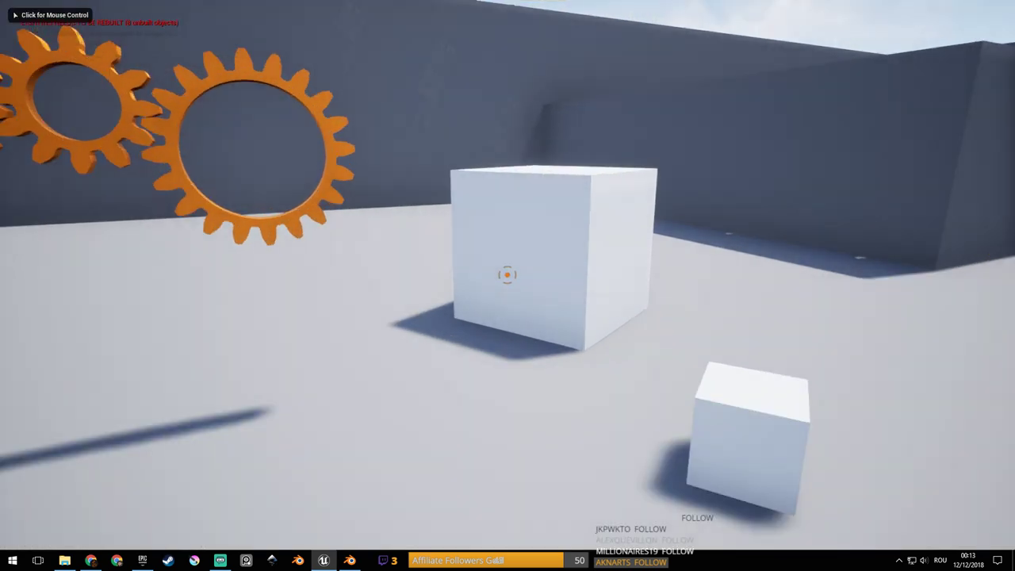
left_click(507, 274)
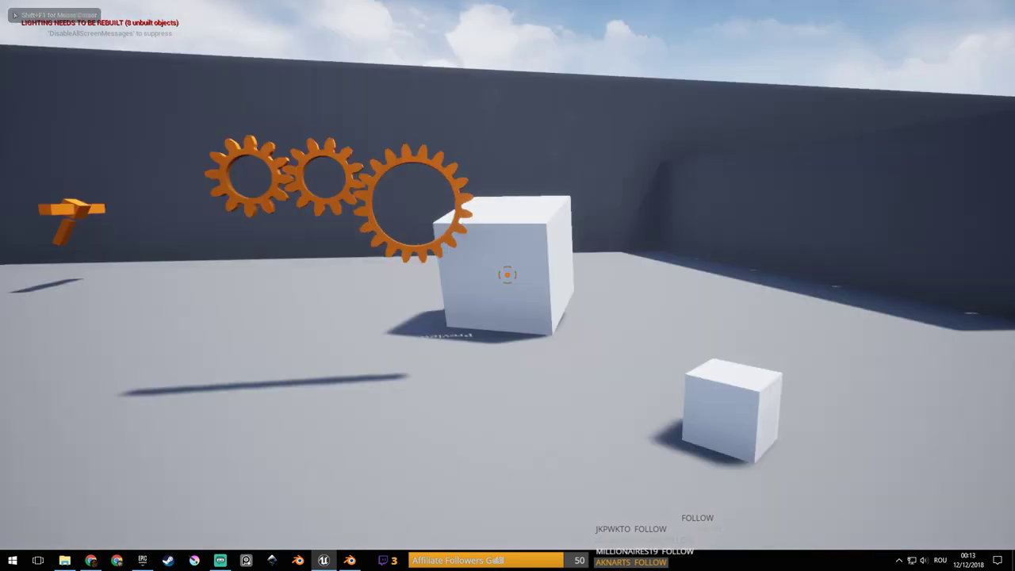
key("s")
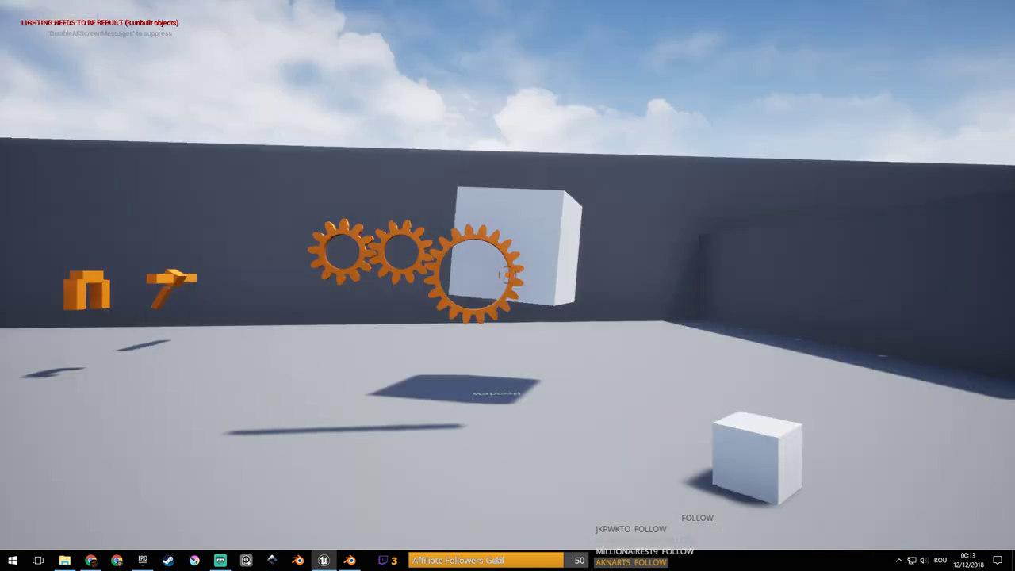
key("d")
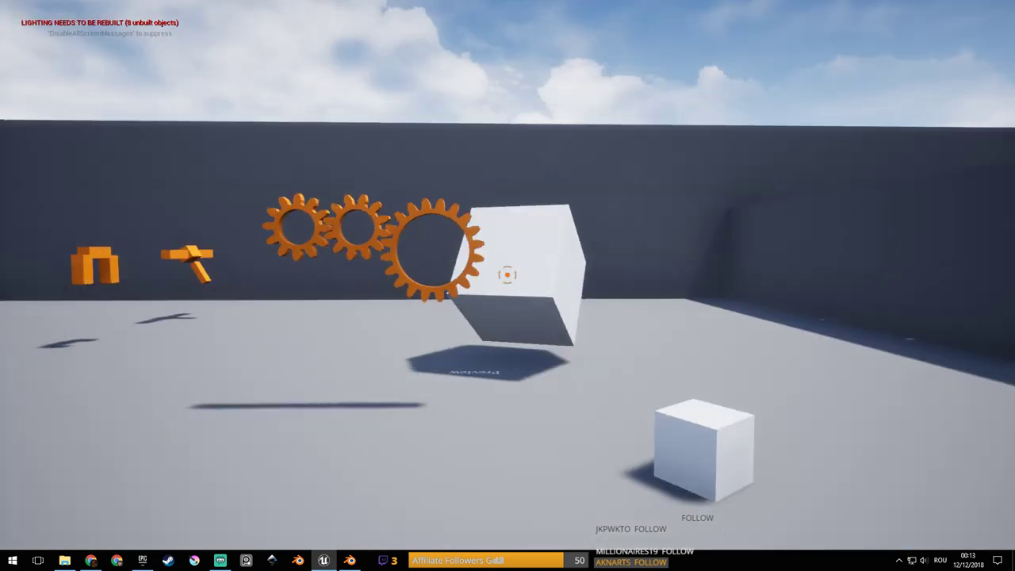
key("a")
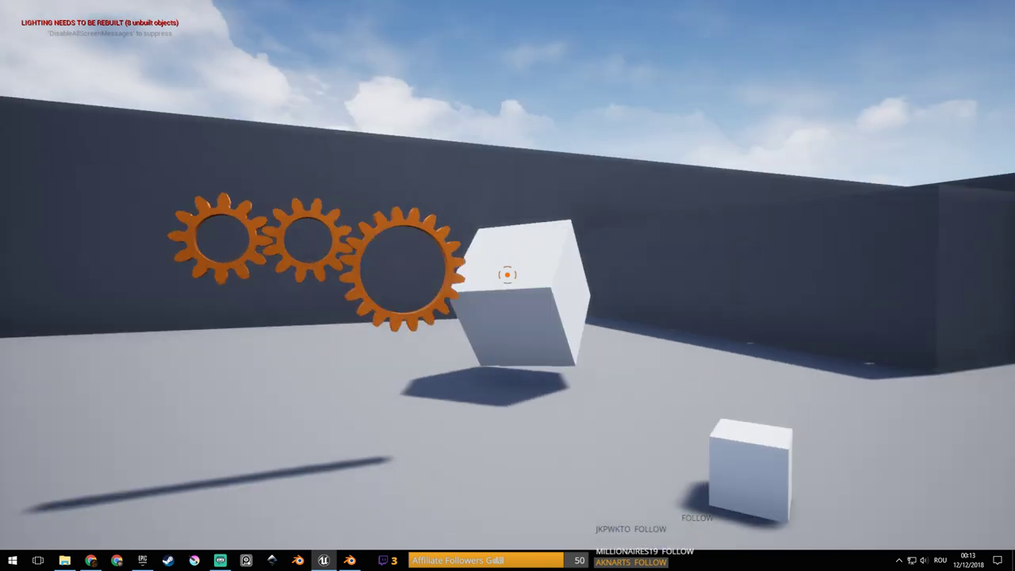
key("s")
key("w")
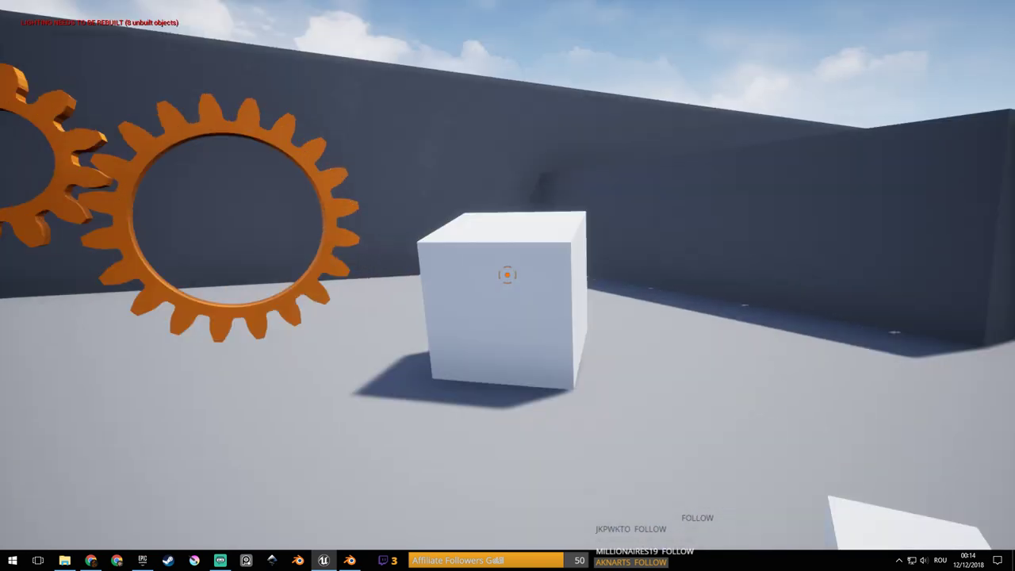
Lift the large cube again and strike the T20 gear with it from above and from the side.
key("s")
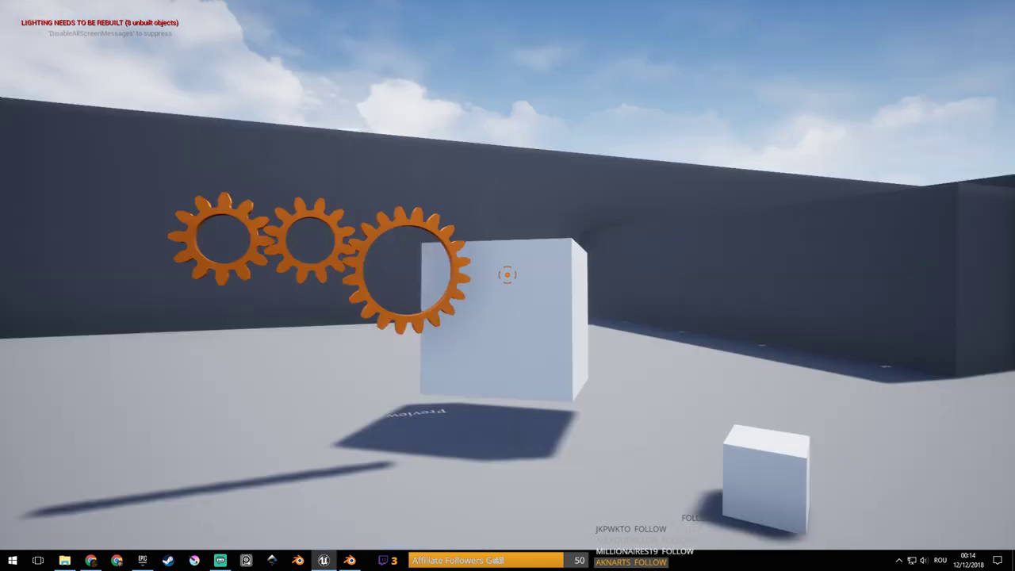
key("s")
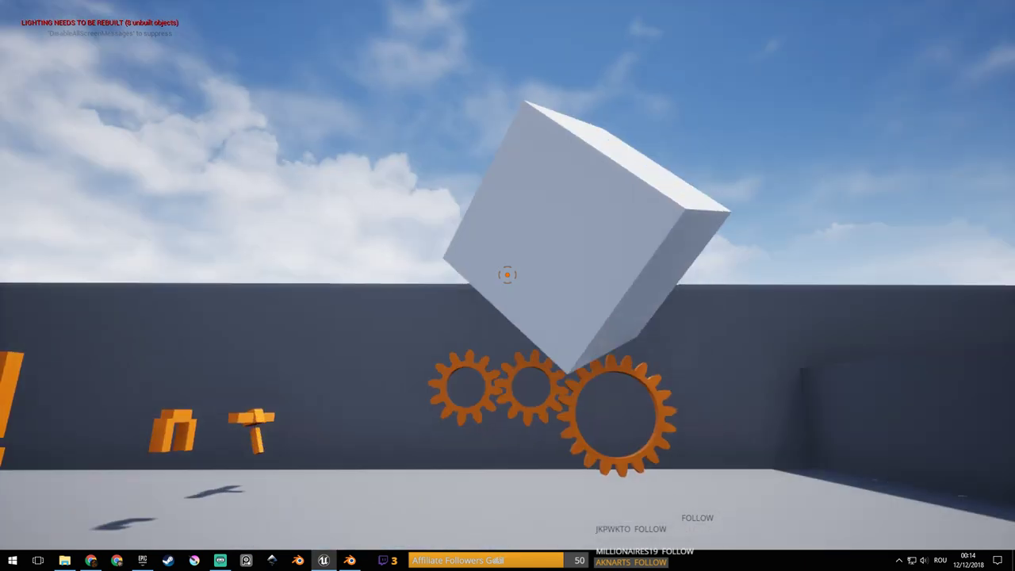
key("w")
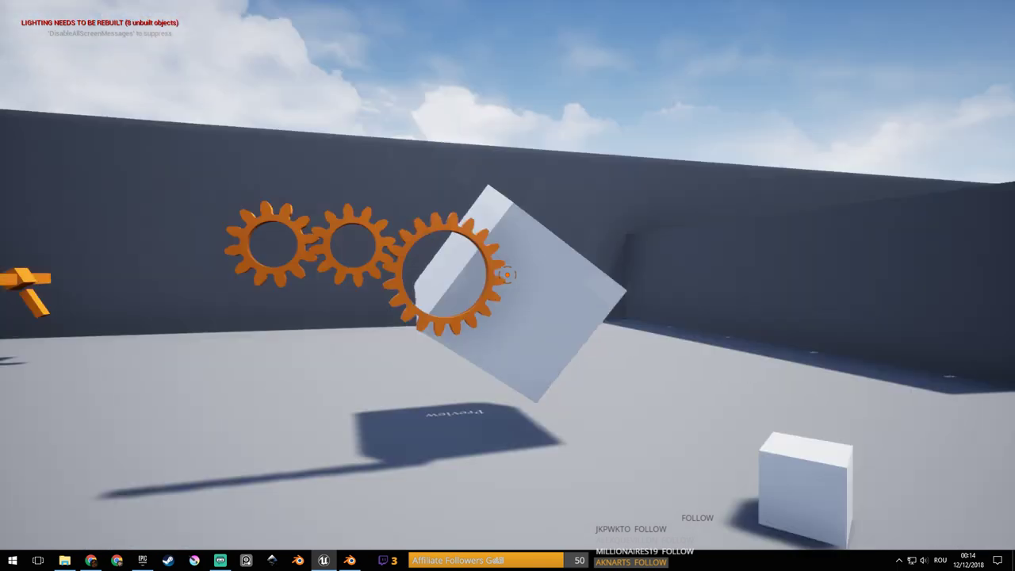
key("w")
key("s")
key("w")
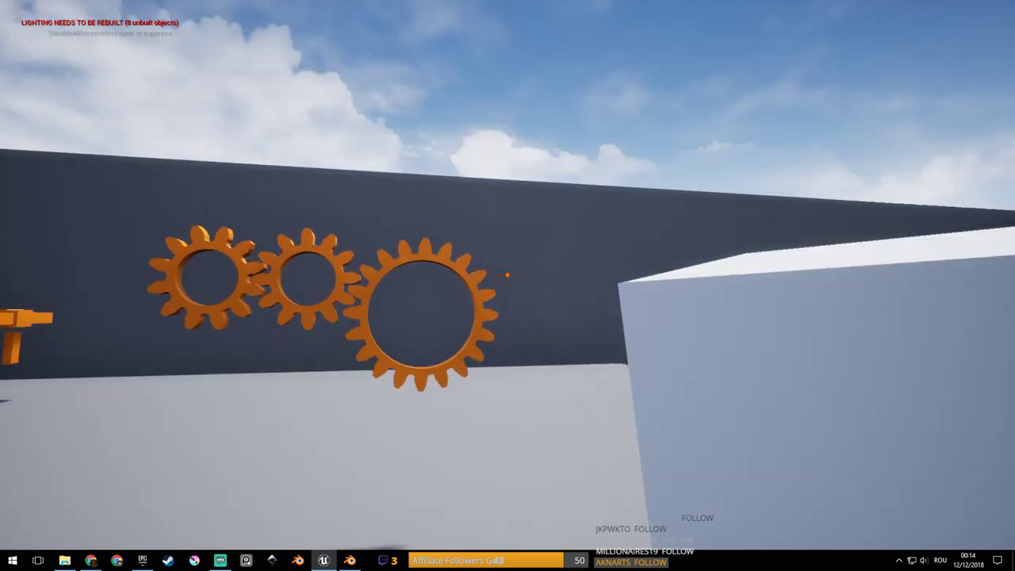
Inspect the three meshed gears up close and knock the large and small cubes away from them.
key("a")
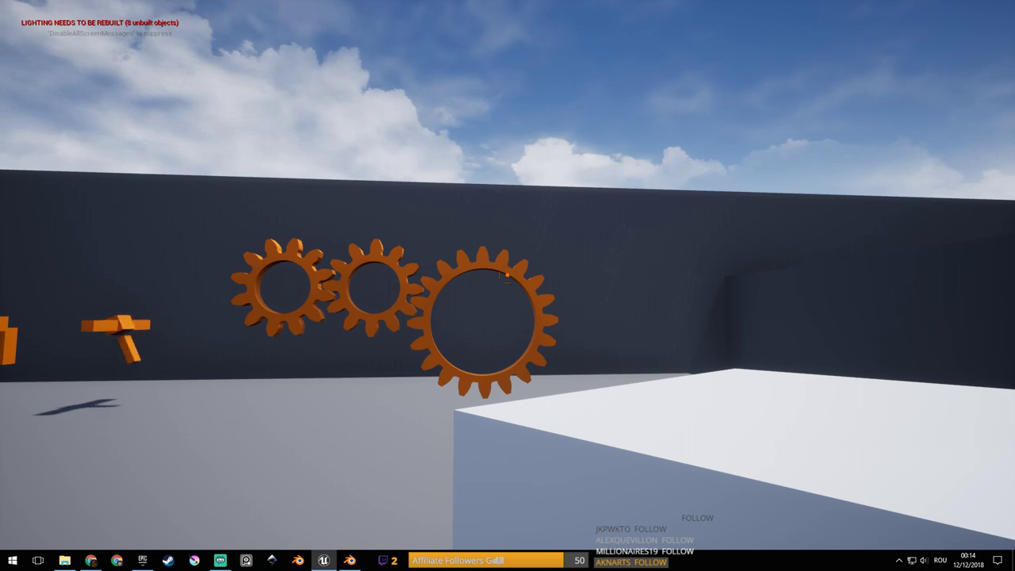
key("w")
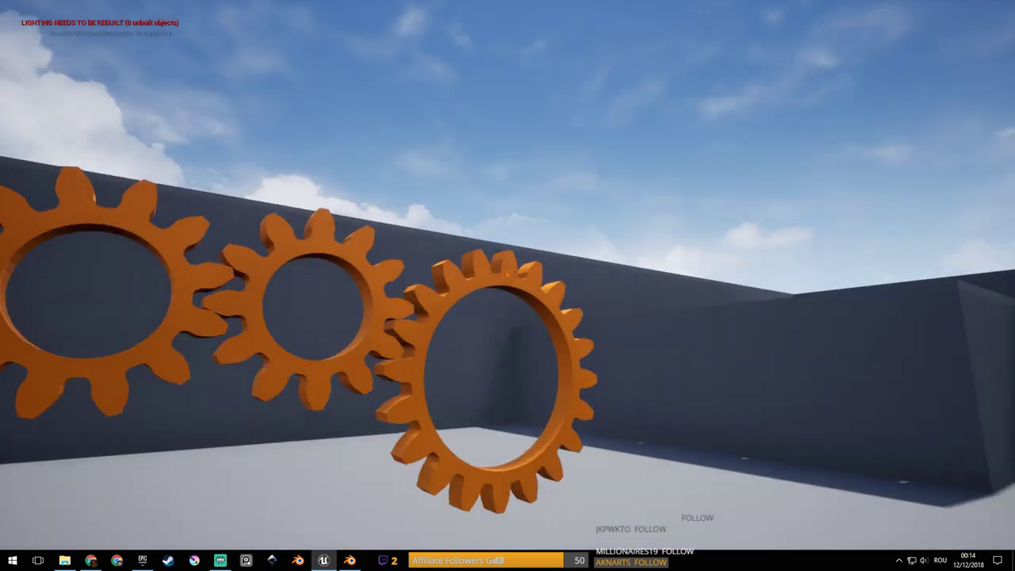
key("s")
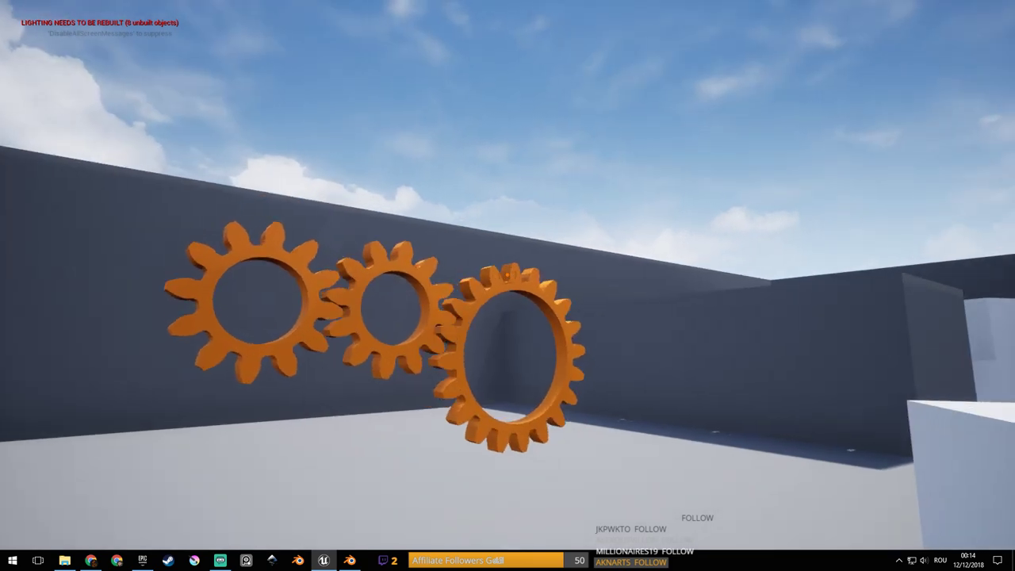
key("w")
left_click(508, 274)
key("s")
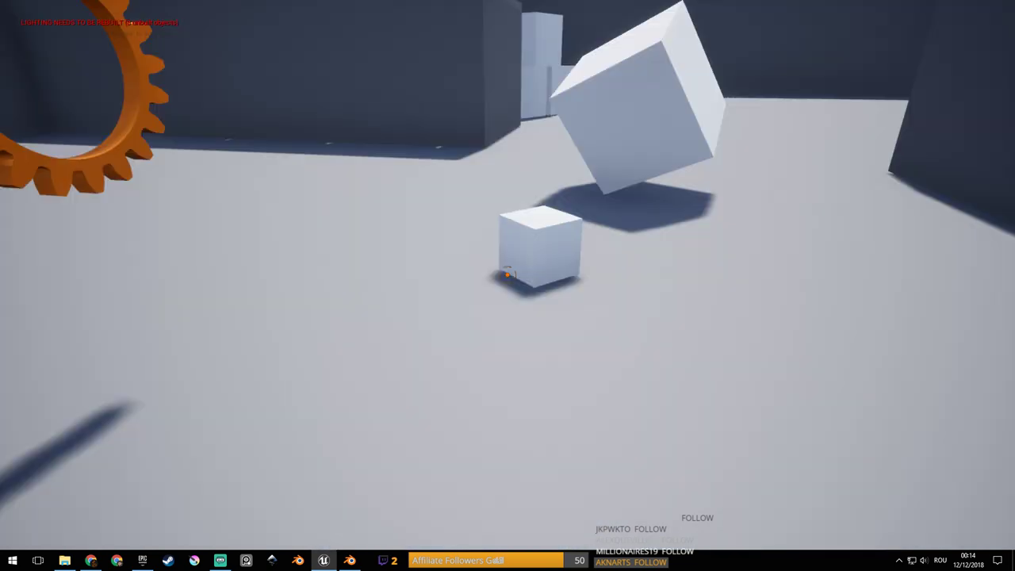
left_click(507, 274)
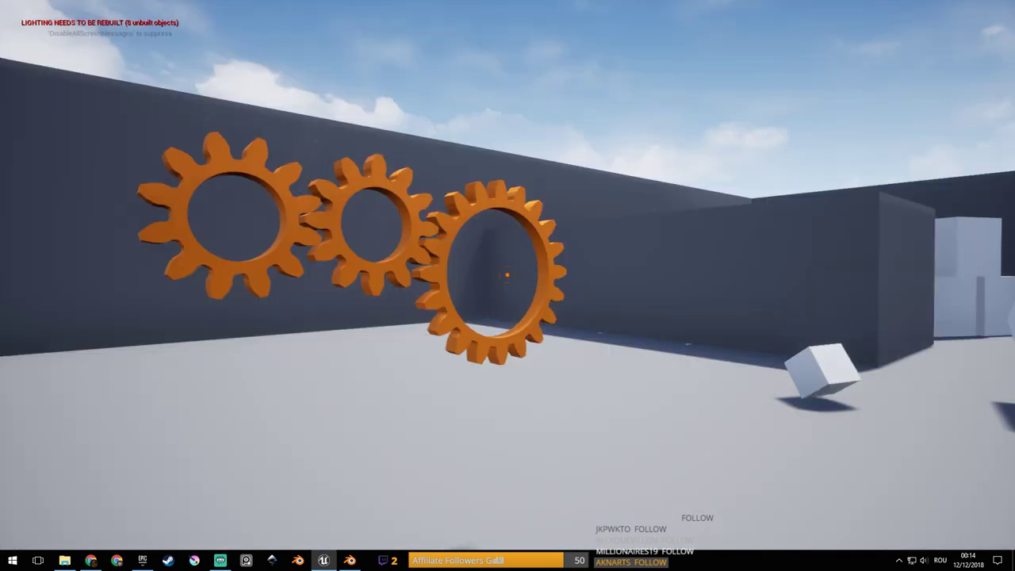
Examine the tooth contact between the two T12 gears and the T20 gear, and end the play session.
key("w")
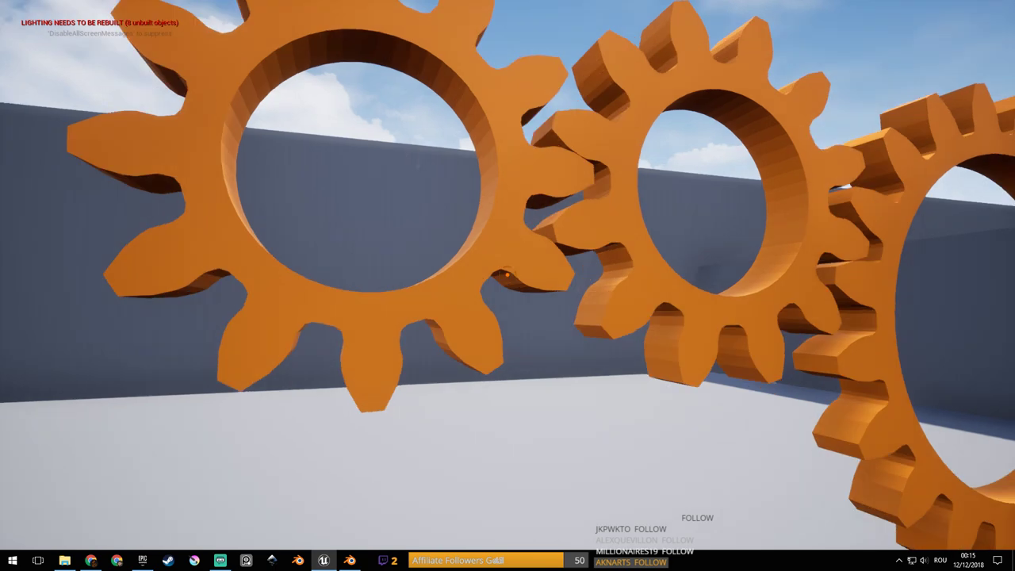
key("s")
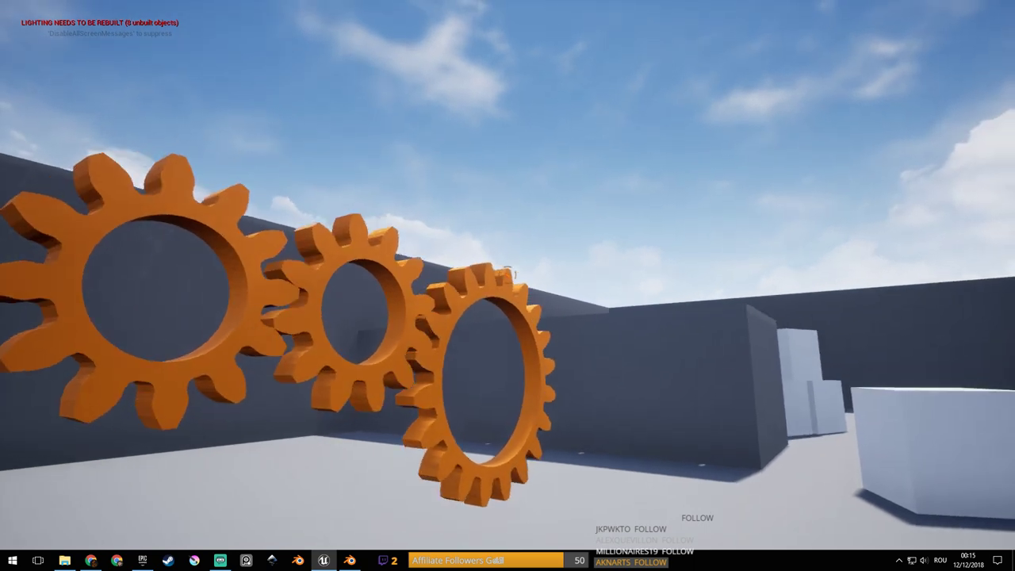
key("w")
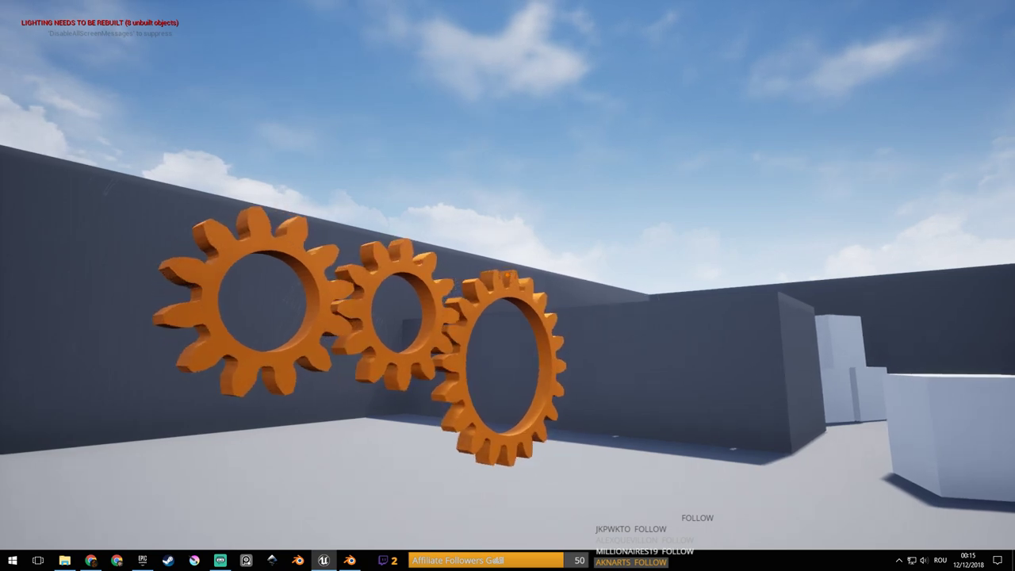
key("Escape")
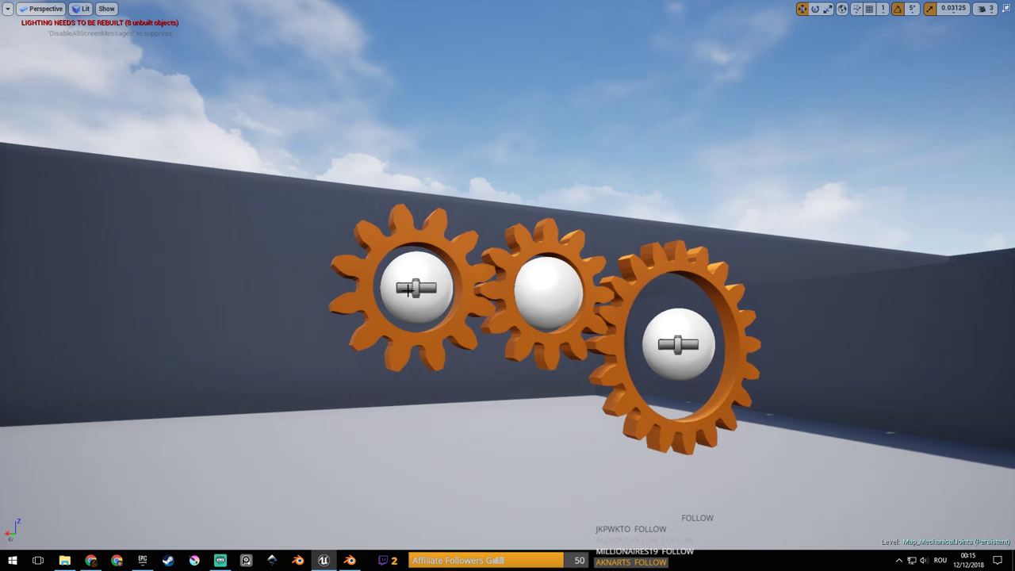
Return the viewport from full screen to the normal editor layout and save the mechanical joints level.
key("F11")
right_click_drag(415, 290, 529, 280)
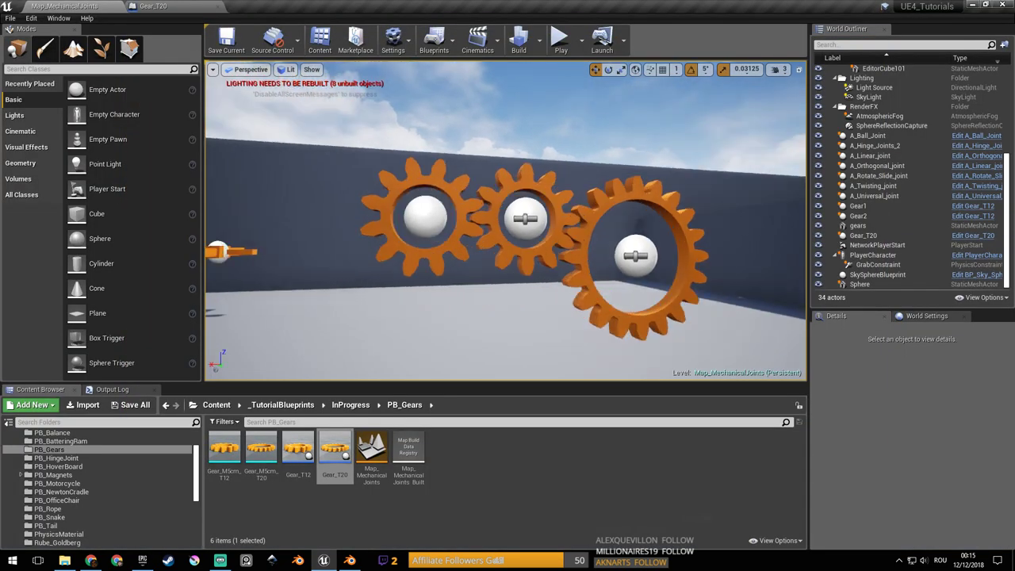
key("ctrl+s")
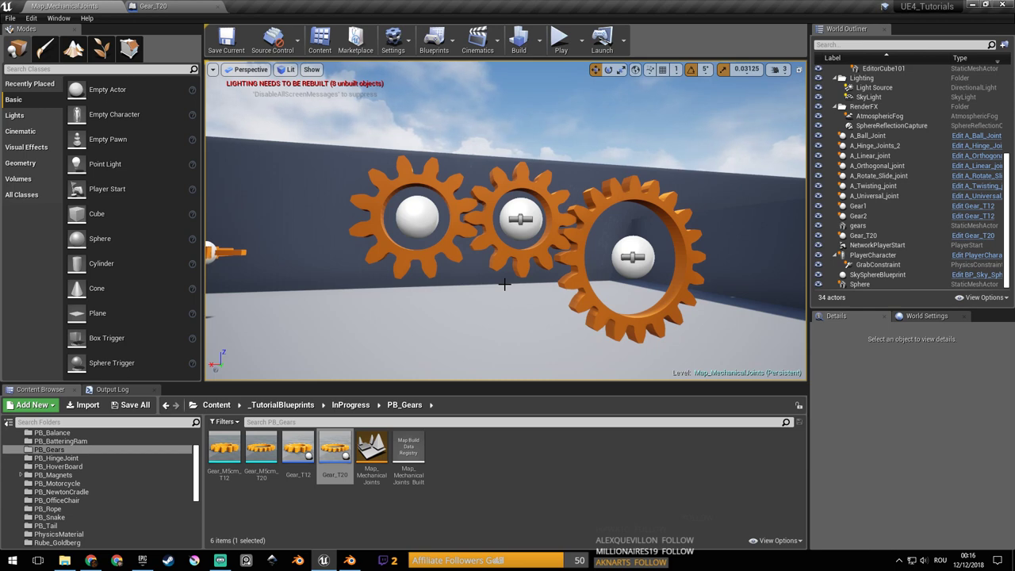
In the Gear_T20 blueprint, override the Gear component's physical material with PM_Slippery from the PhysicsMaterial folder, compile, and close the blueprint.
left_click(595, 212)
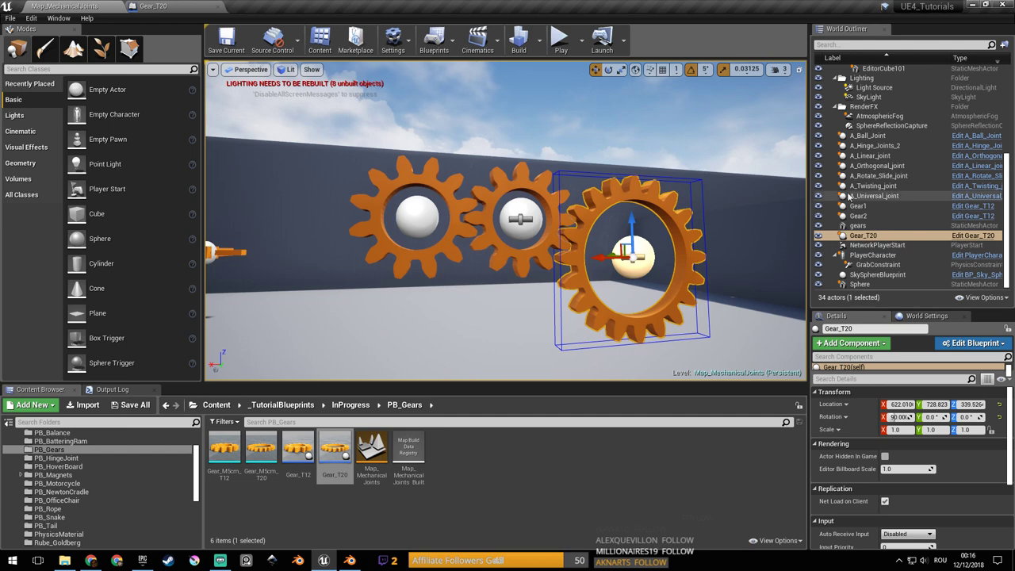
left_click(978, 235)
left_click_drag(666, 250, 669, 252)
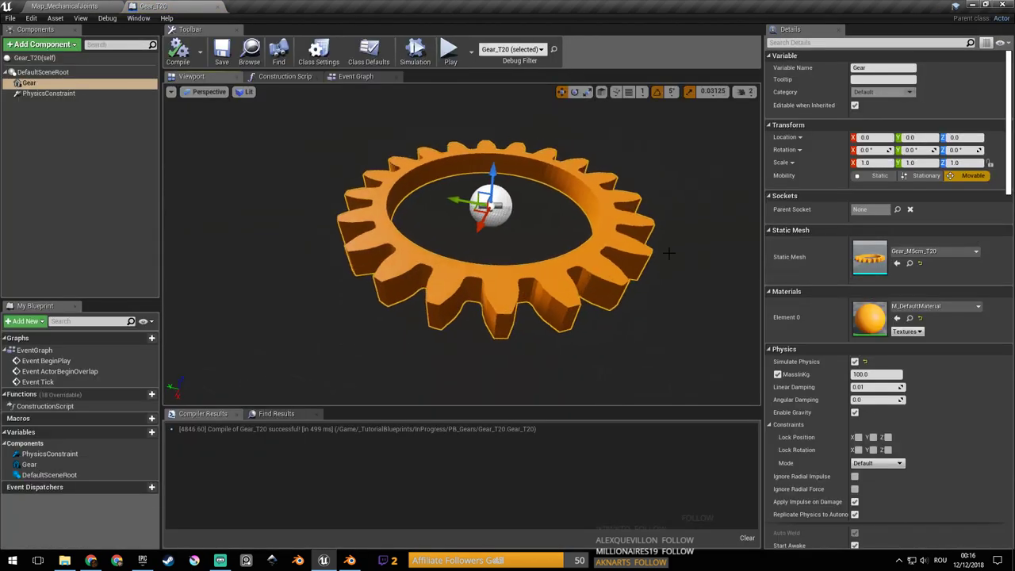
scroll(945, 302, "down", 10)
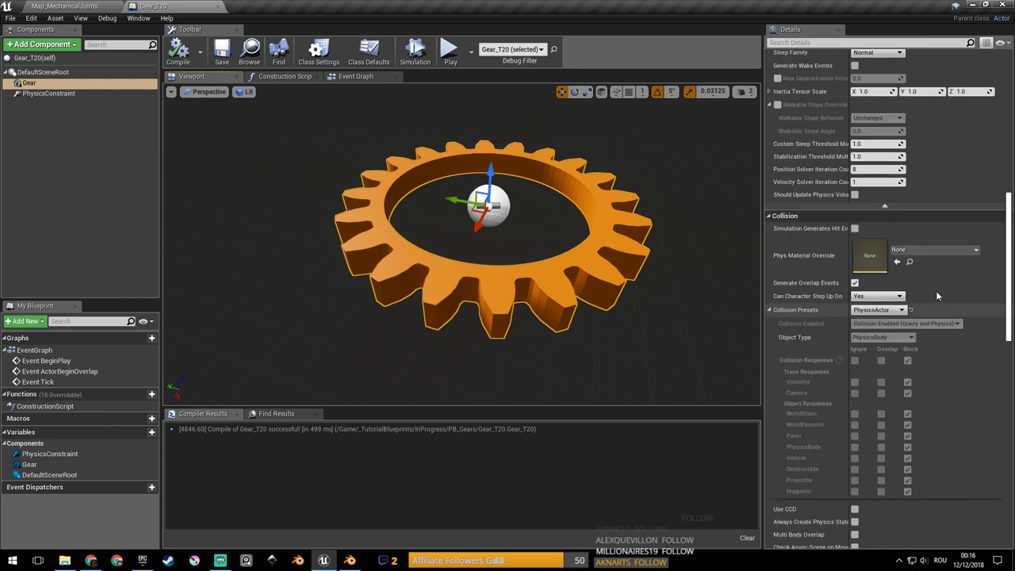
left_click(941, 252)
type("slip")
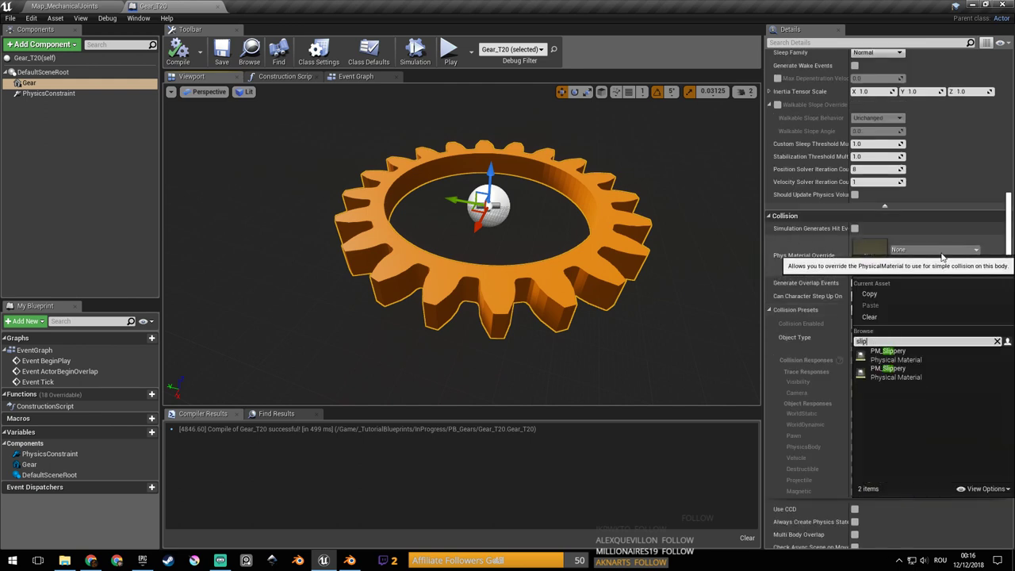
left_click(919, 358)
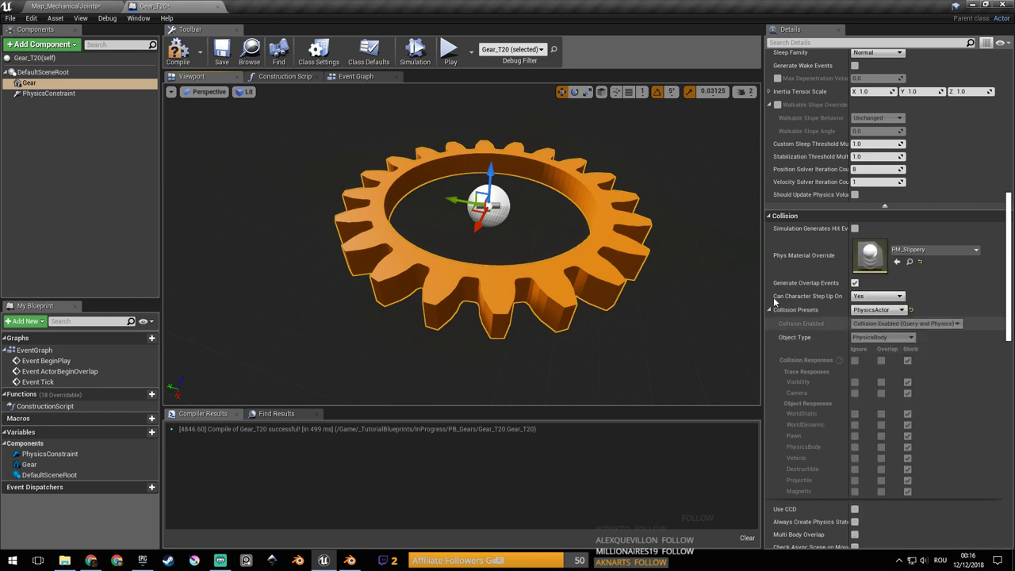
right_click_drag(659, 251, 657, 235)
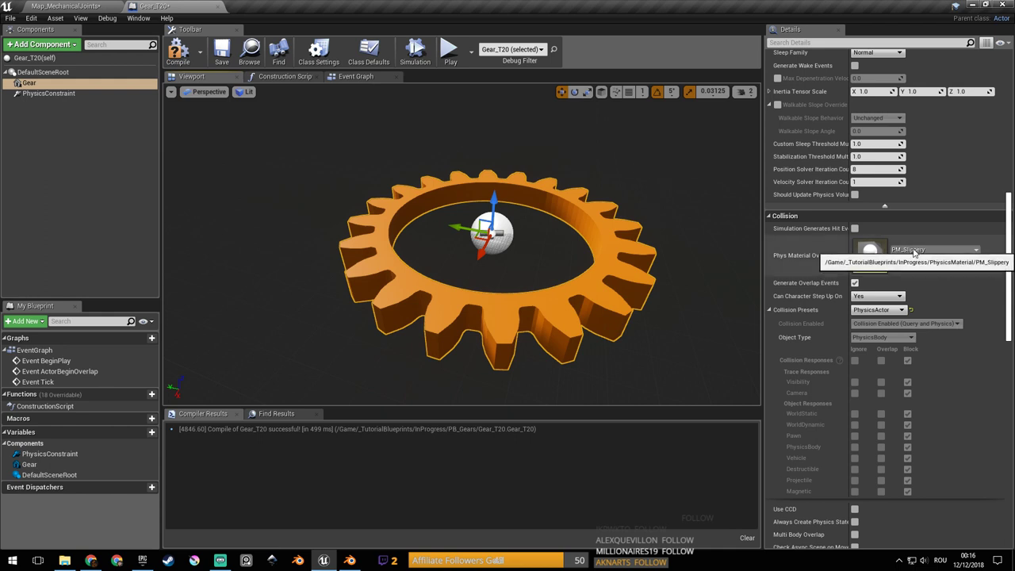
right_click_drag(450, 242, 434, 226)
left_click(177, 52)
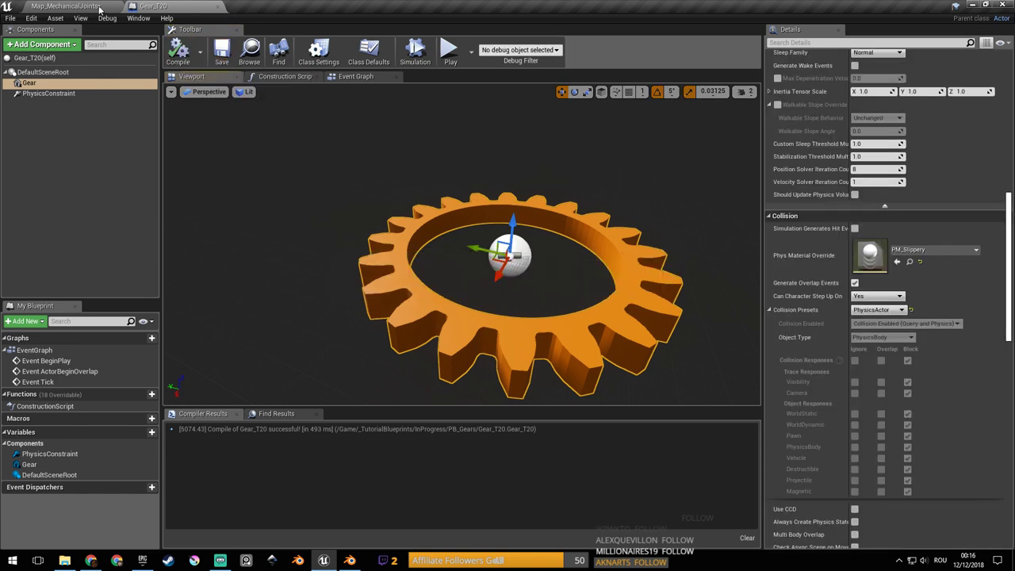
left_click(172, 10)
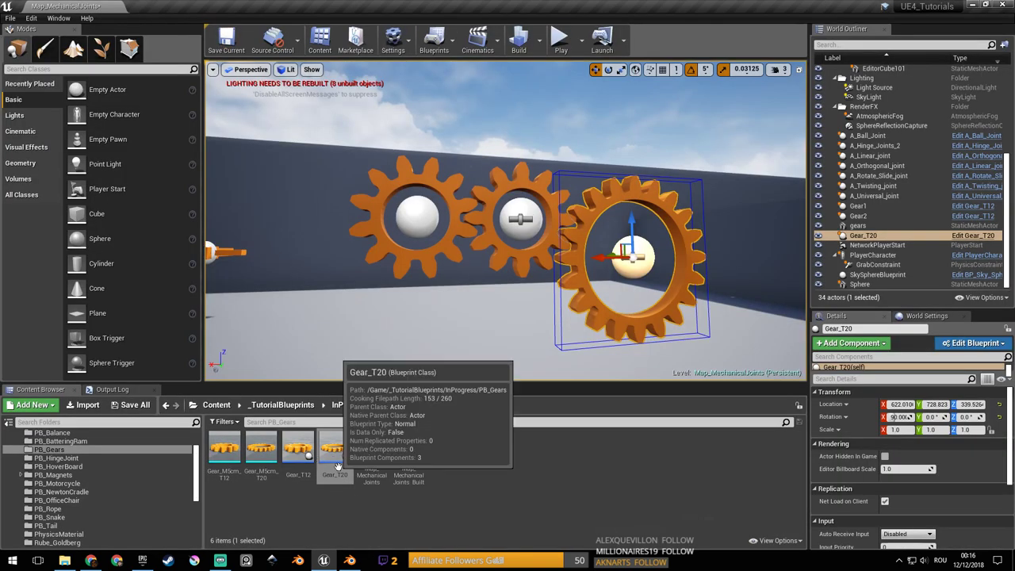
Open the Gear_T12 blueprint and select its Gear component.
left_click(293, 451)
double_click(293, 450)
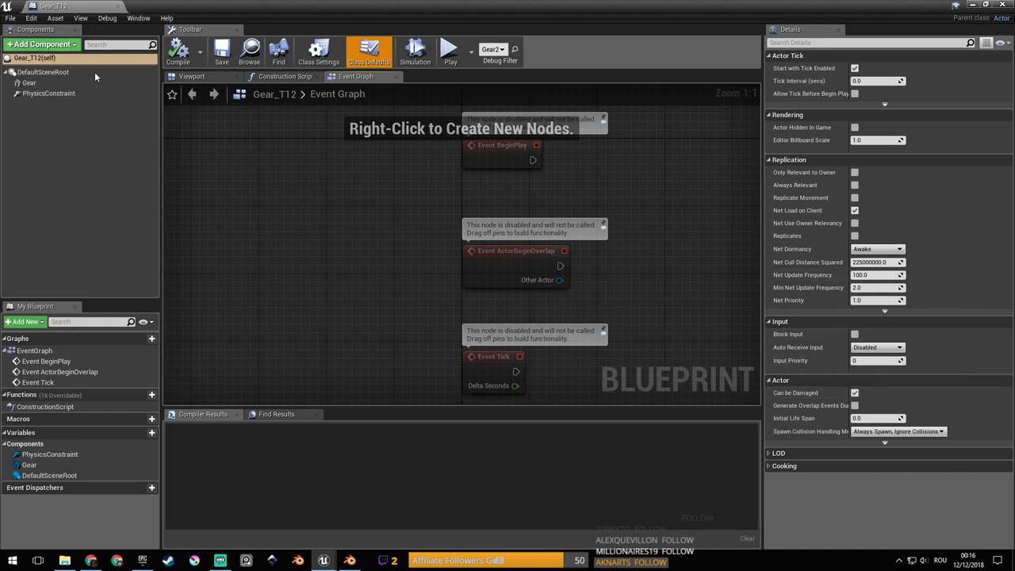
left_click(32, 84)
scroll(919, 306, "down", 5)
left_click(934, 188)
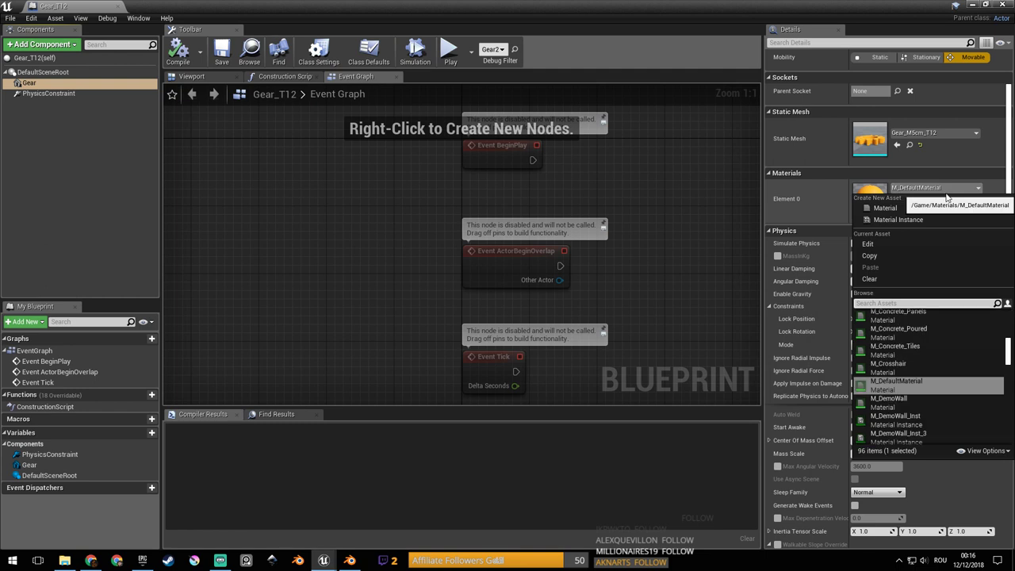
type("slip")
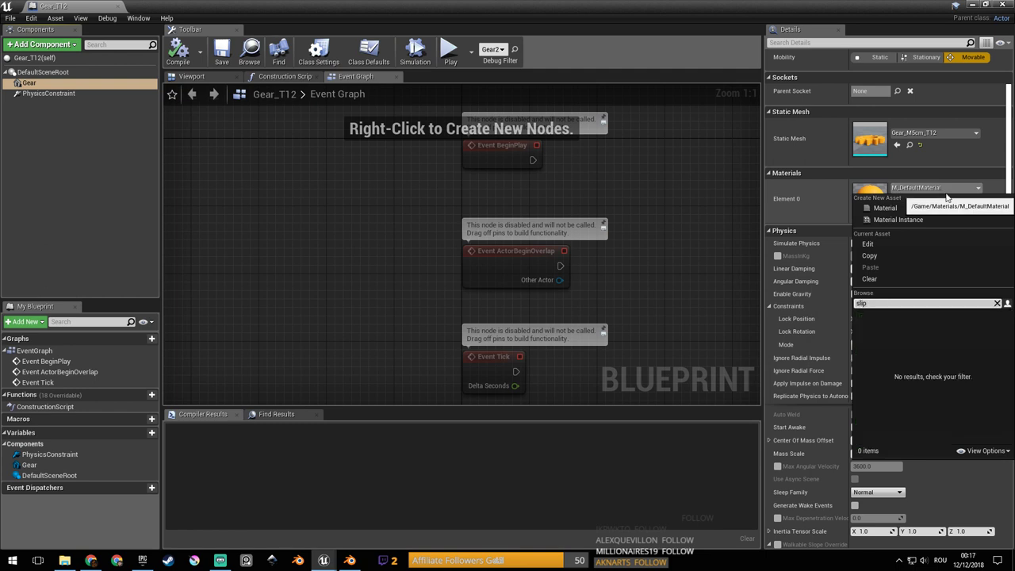
key("BackSpace")
key("BackSpace")
key("Escape")
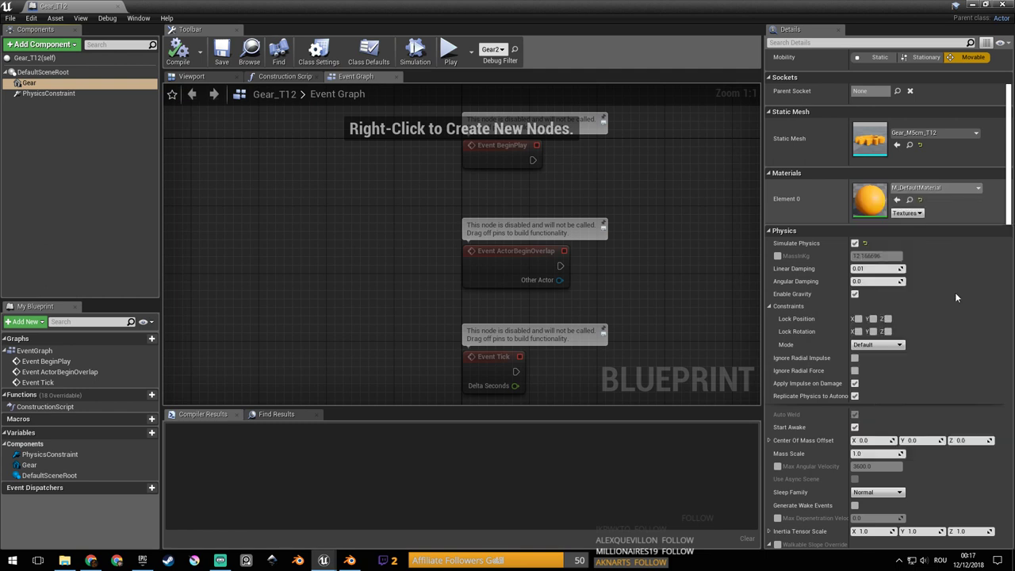
Set the T12 Gear component's physical material override to PM_Slippery from the PhysicsMaterial folder, save the blueprint, and close it.
scroll(946, 346, "down", 8)
scroll(947, 382, "down", 5)
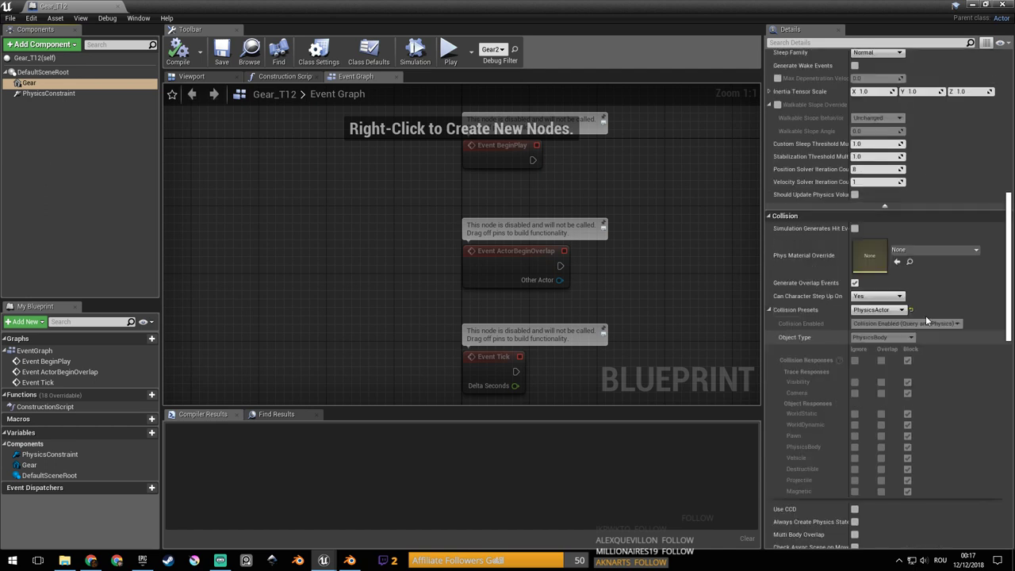
left_click(942, 251)
type("slip")
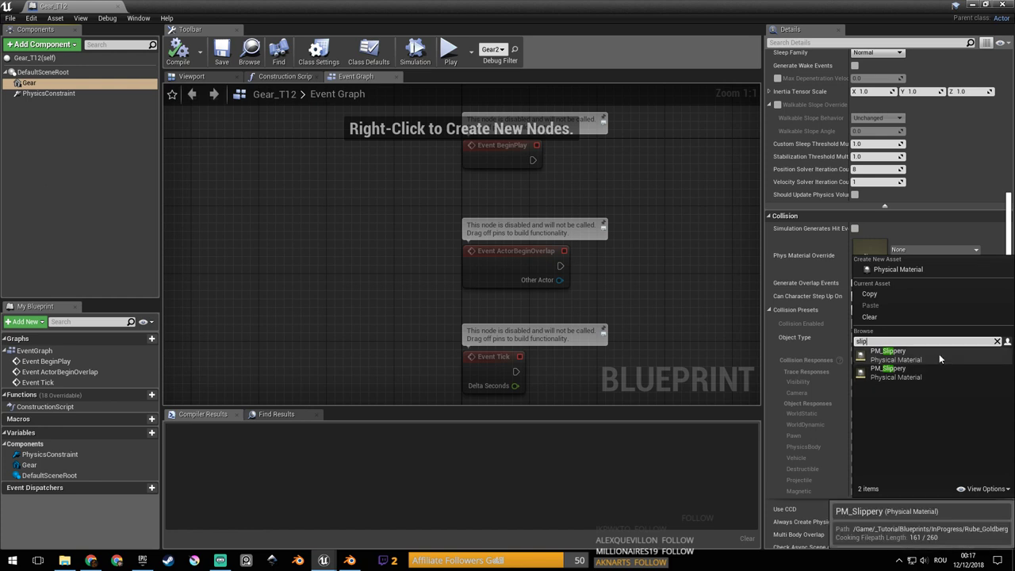
left_click(937, 373)
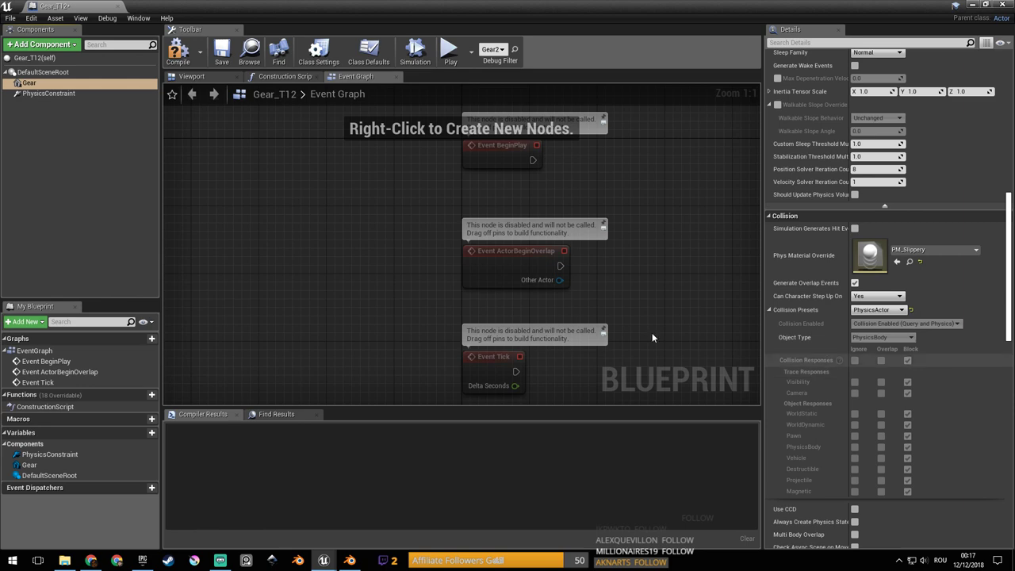
left_click(219, 54)
left_click(117, 6)
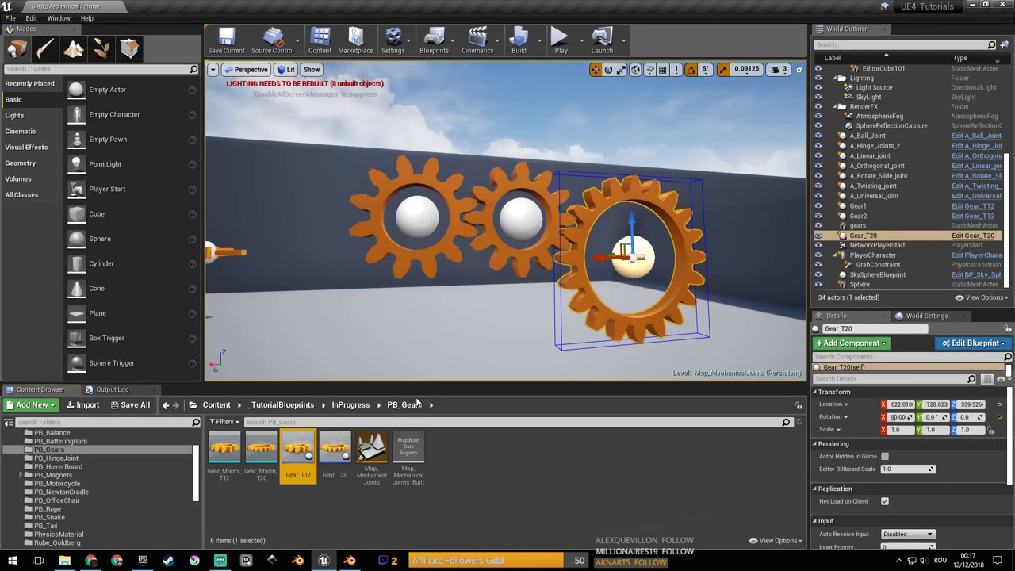
Reopen Gear_T20, reselect PM_Slippery from the PhysicsMaterial folder as the Gear's physical material override, compile, save, and close the blueprint.
double_click(349, 432)
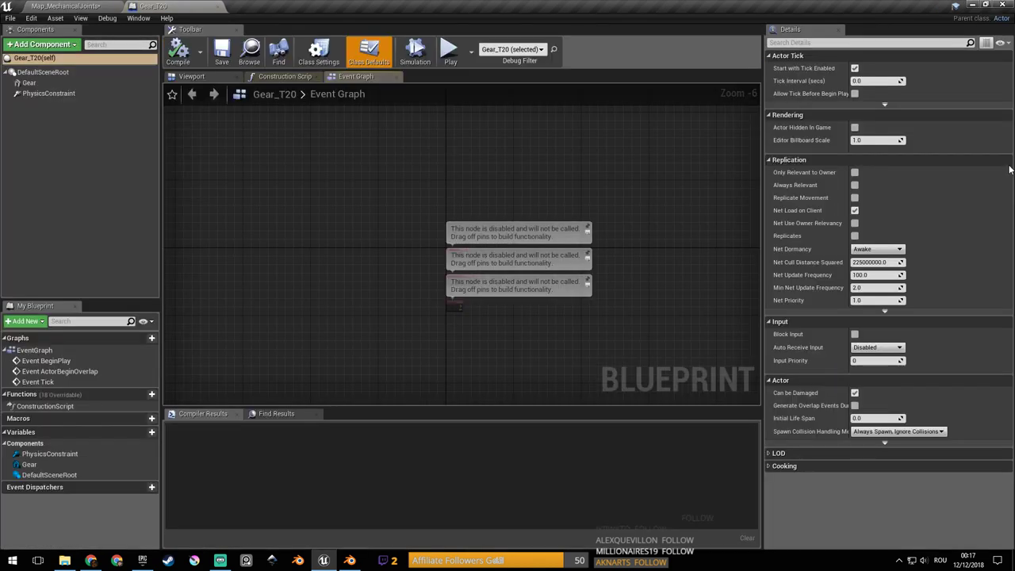
left_click(43, 85)
scroll(959, 354, "down", 10)
left_click(926, 288)
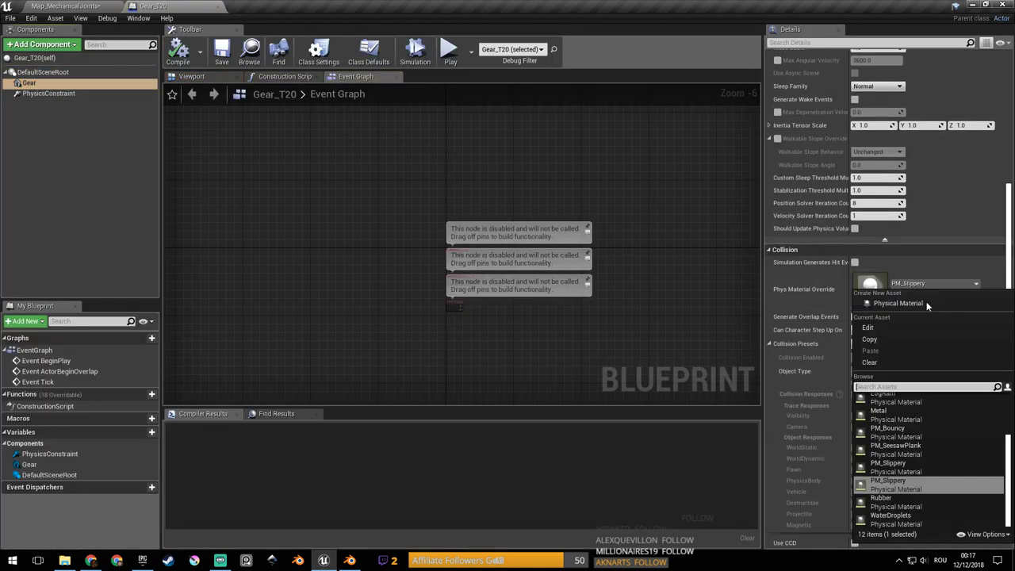
type("sli")
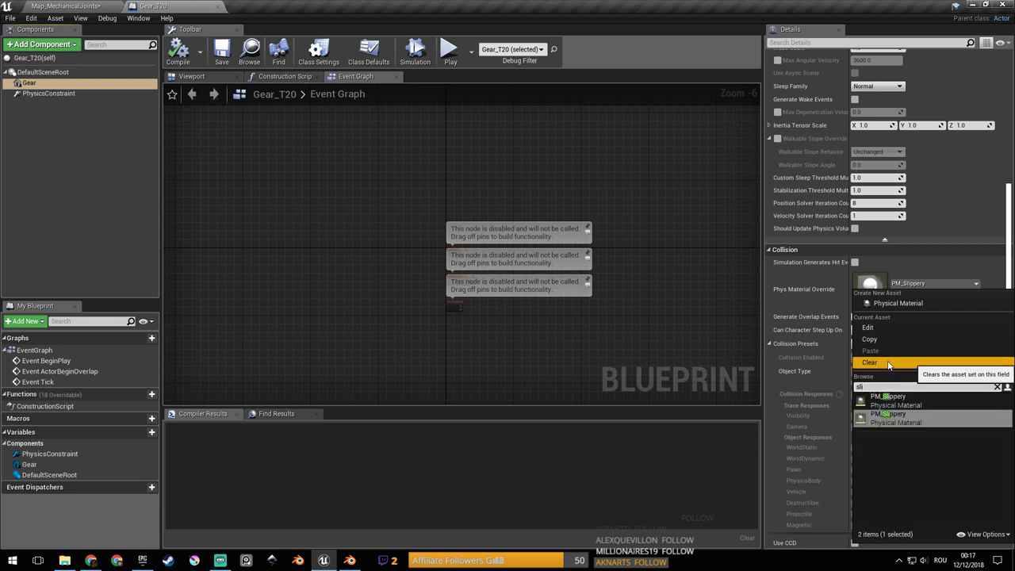
left_click(897, 418)
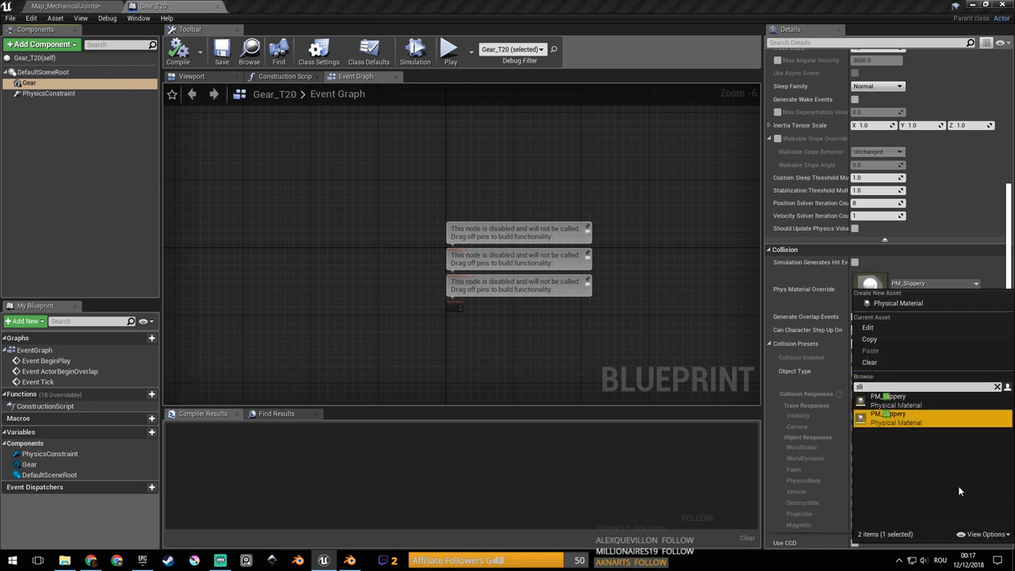
left_click(411, 261)
left_click(177, 51)
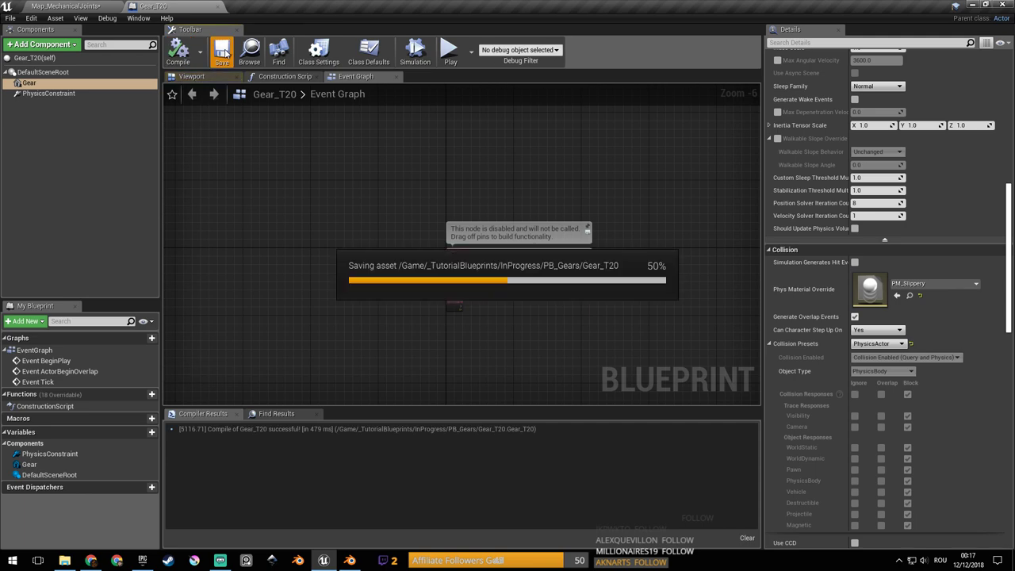
middle_click(154, 10)
Save the mechanical joints level and start a play session in front of the meshed gears.
right_click_drag(468, 300, 456, 262)
key("ctrl+s")
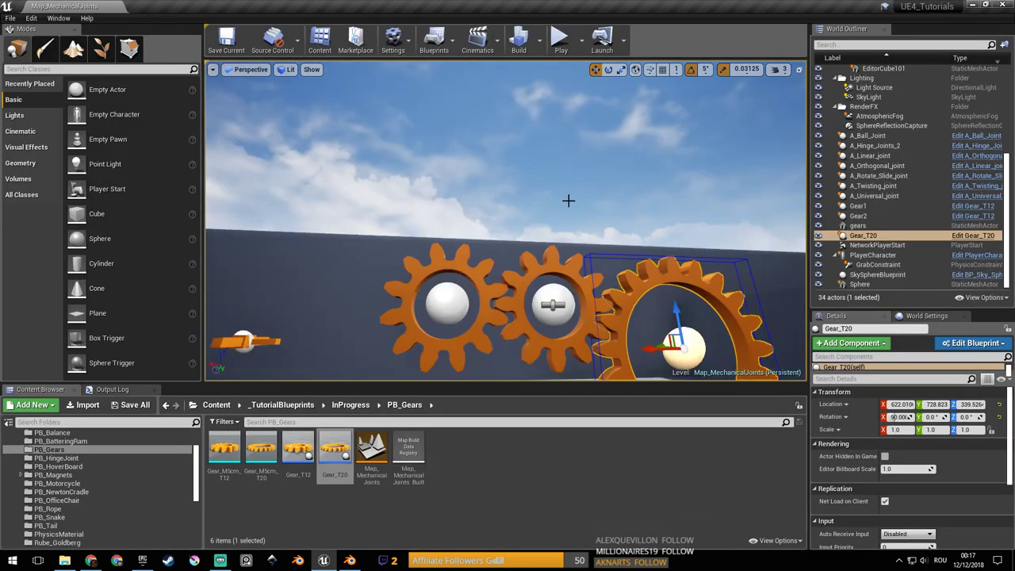
left_click(560, 38)
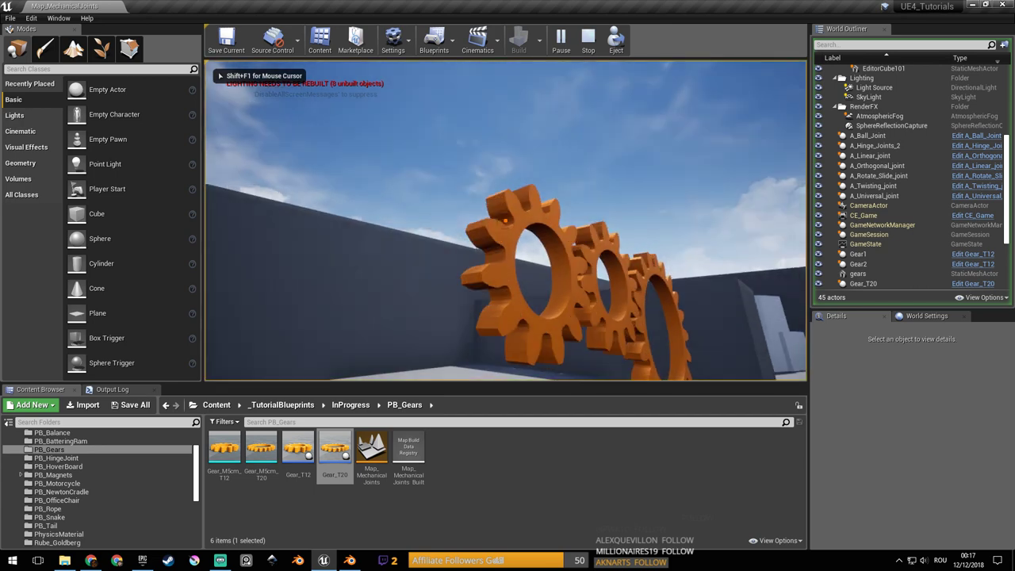
Move around the running gear train to examine the three gears from the front and from the T20 side.
key("d")
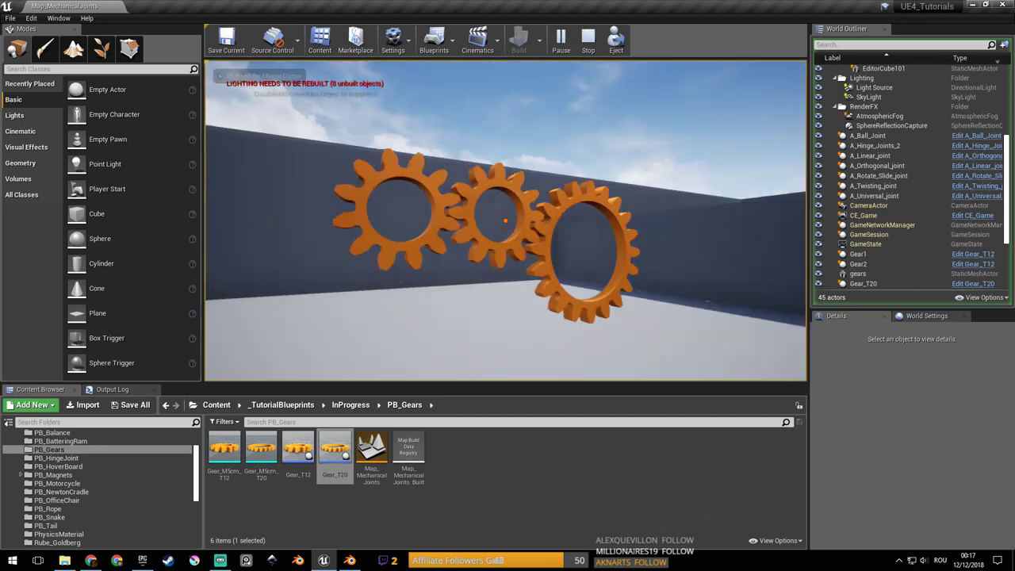
key("d")
key("d")
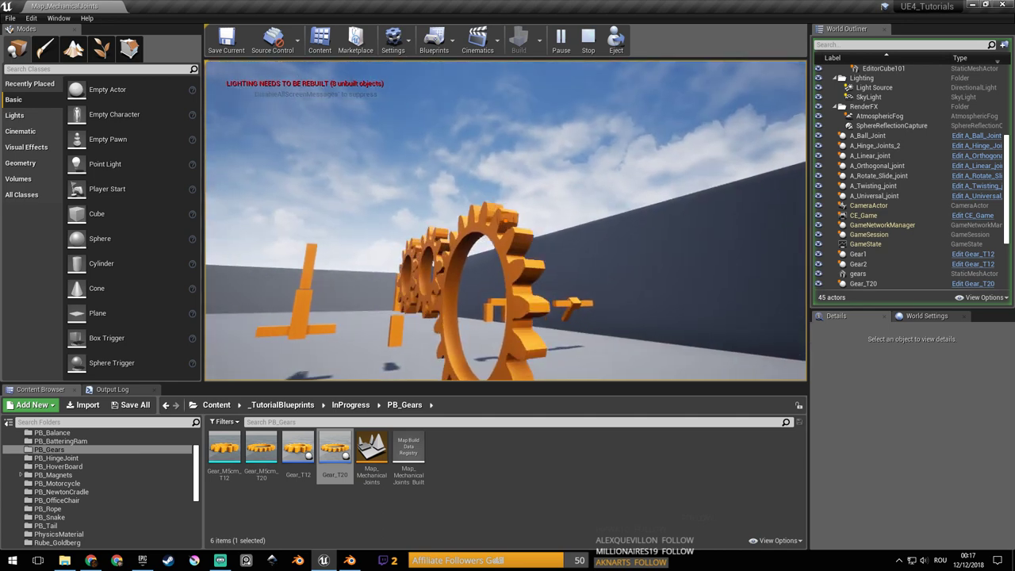
key("a")
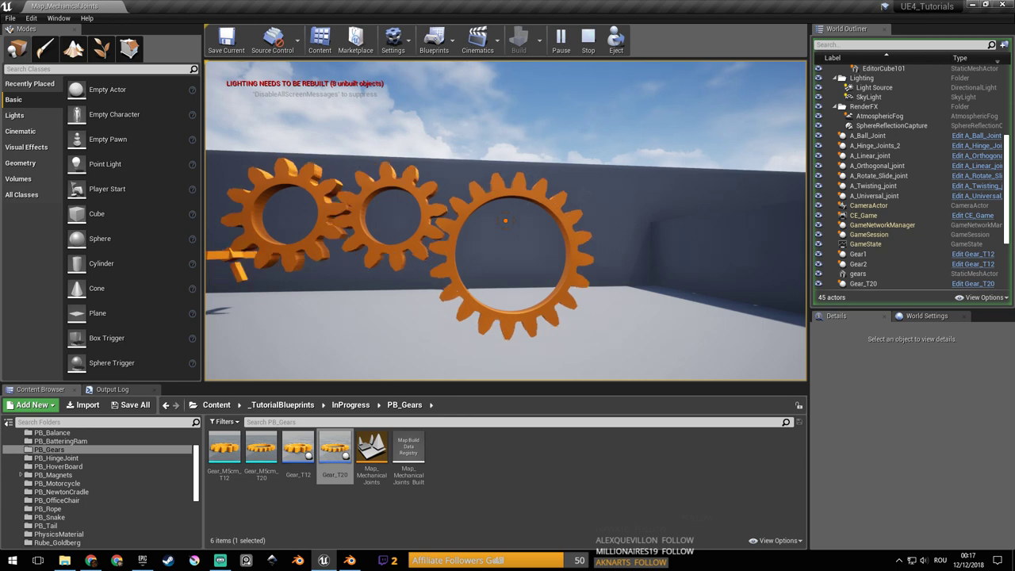
key("d")
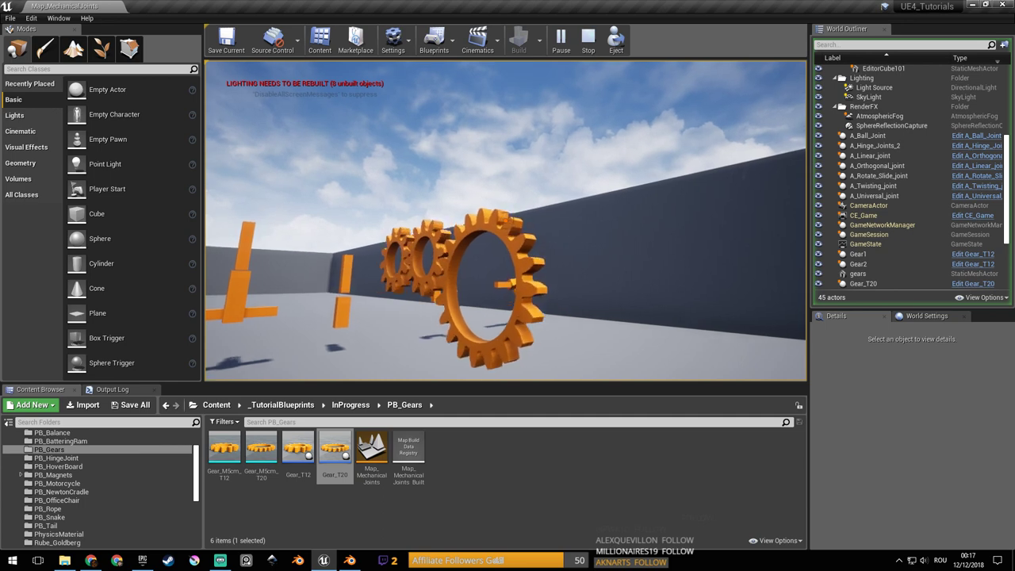
key("a")
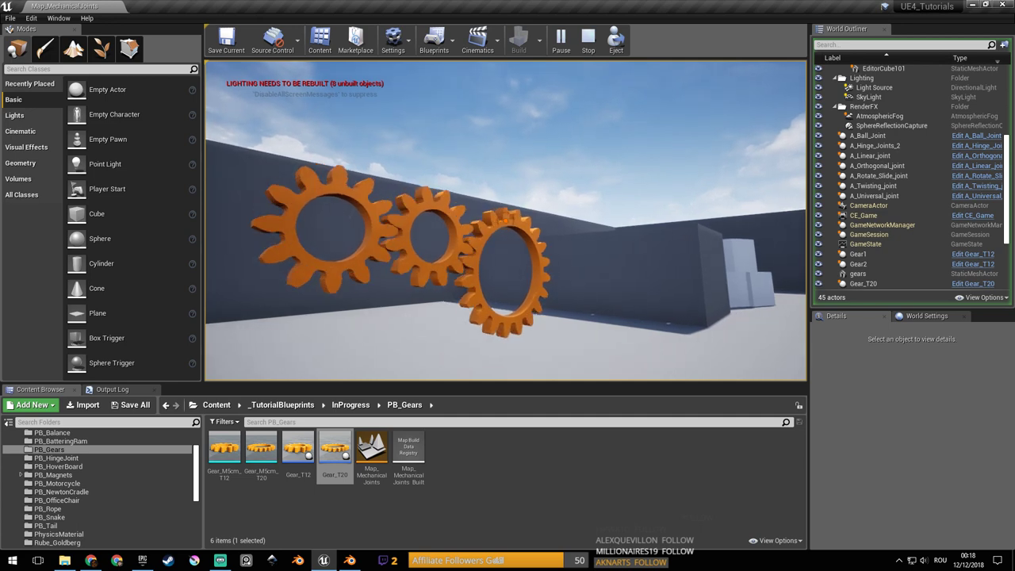
Examine the gear train from the T12 side, and inspect the tooth contact between the middle T12 and the T20 up close.
key("w")
key("a")
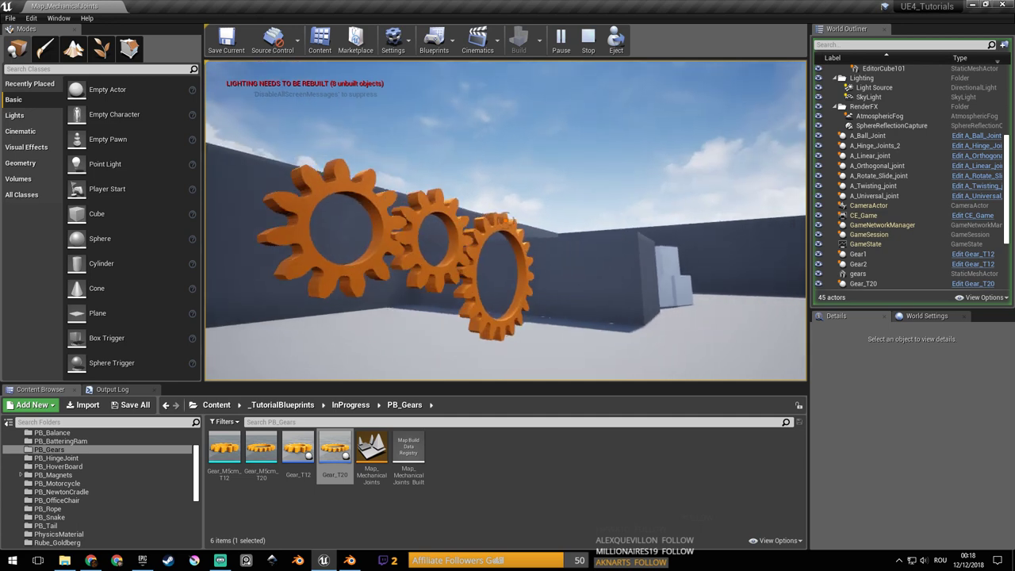
key("a")
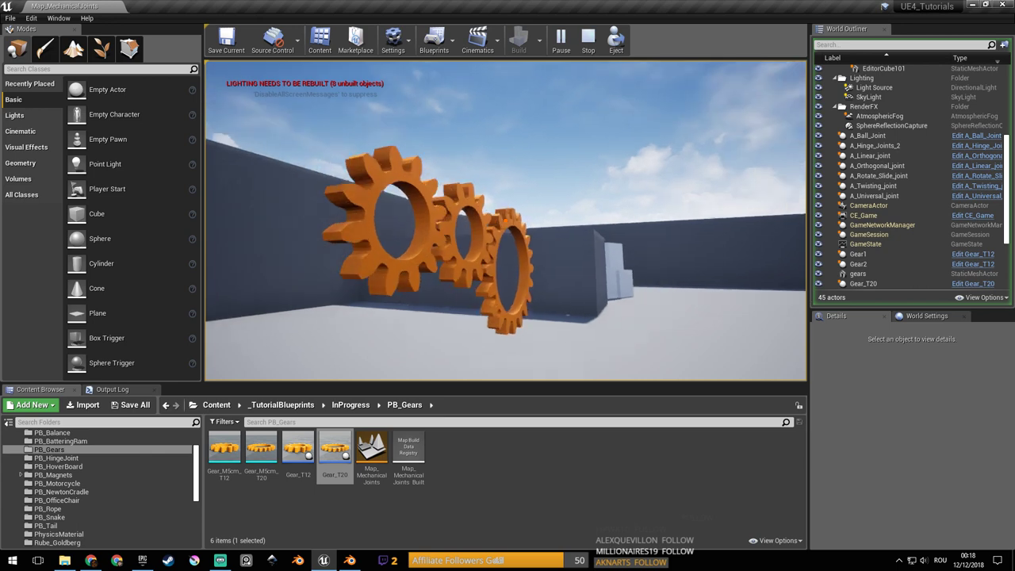
key("d")
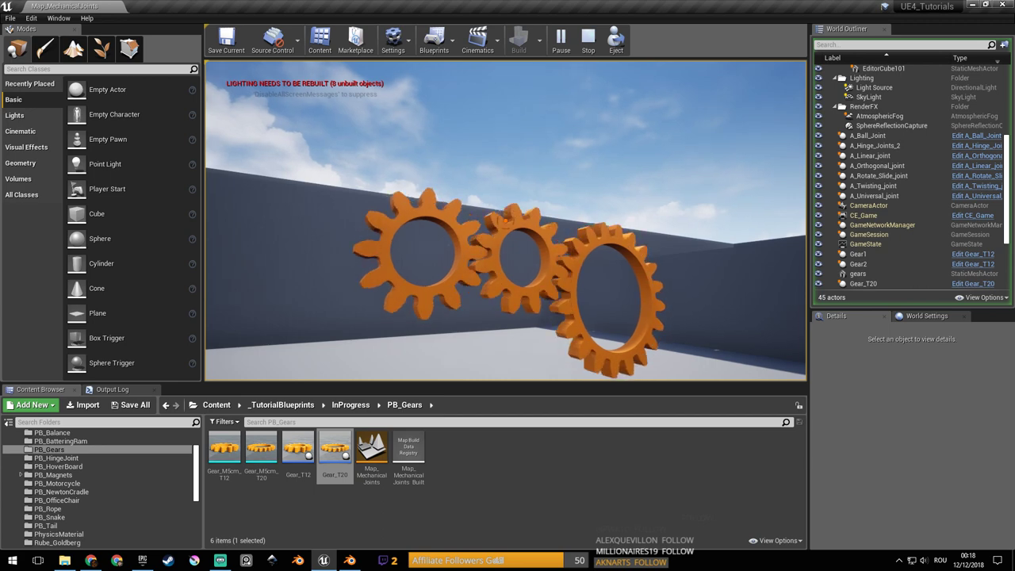
key("a")
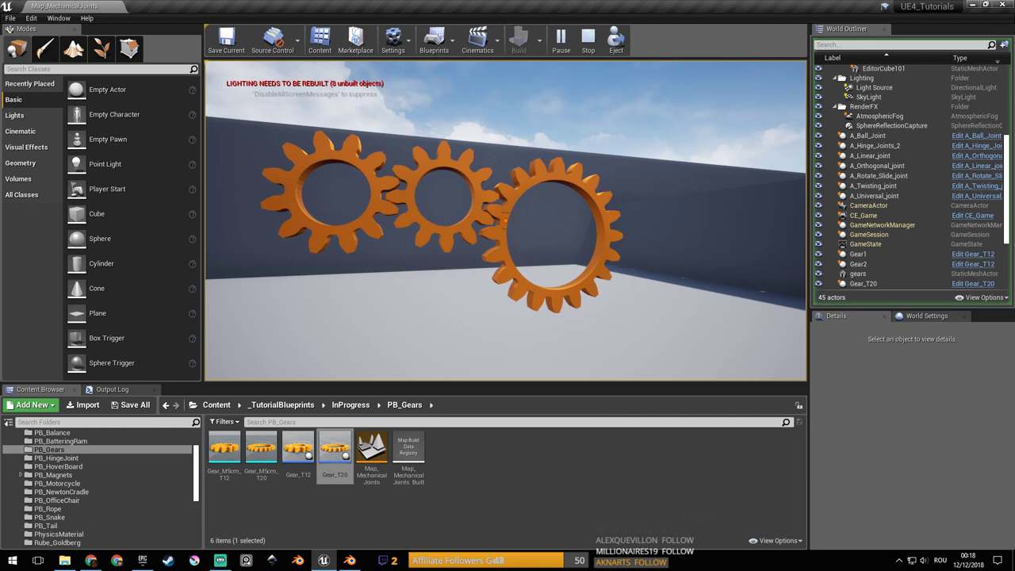
key("w")
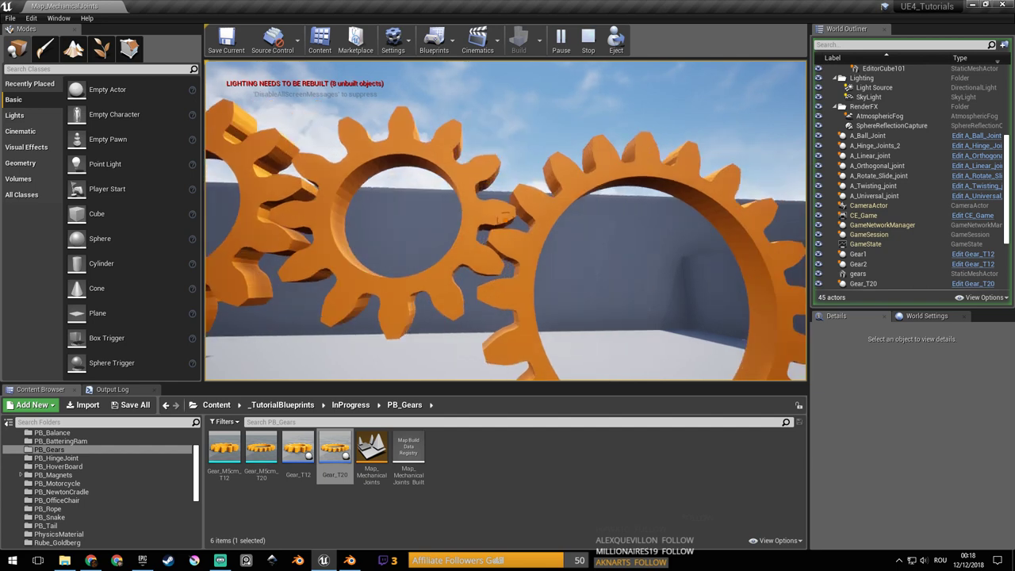
End the play session and shift Gear_T20 slightly closer to the middle T12, to about X 622.9 and Z 340.2.
key("Escape")
key("w")
right_click_drag(414, 203, 507, 246)
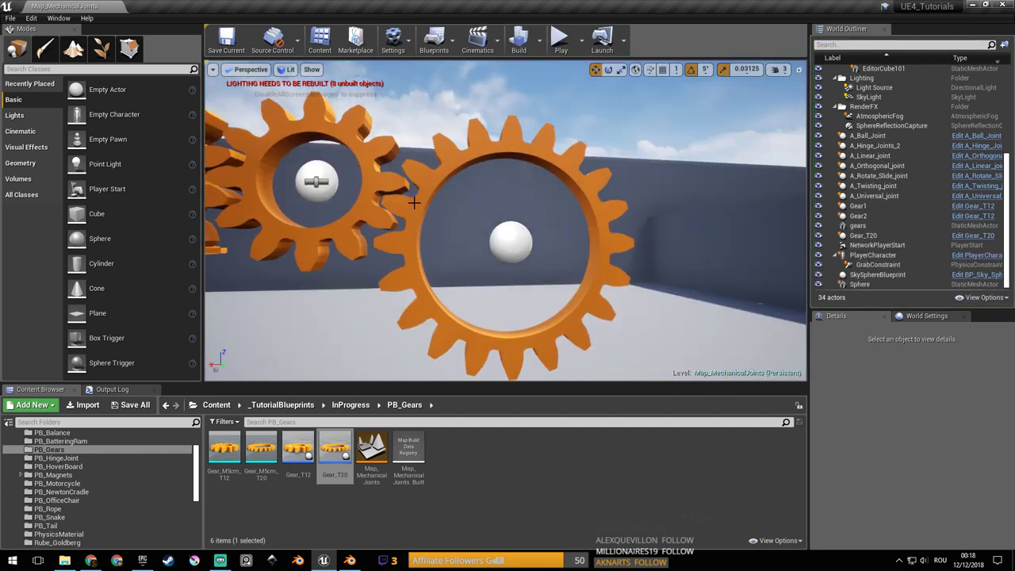
left_click(503, 234)
left_click_drag(511, 217, 478, 240)
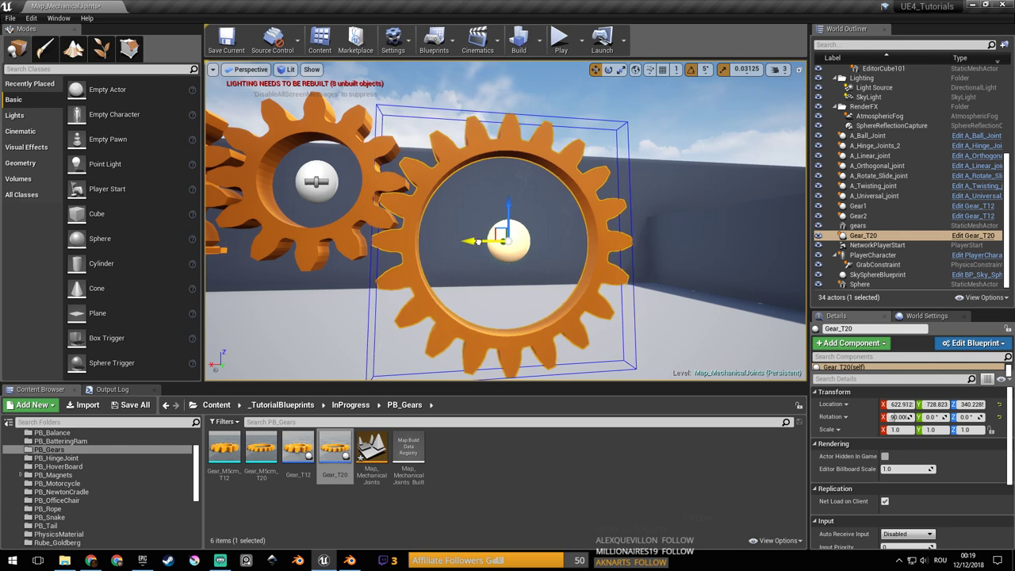
right_click_drag(465, 235, 462, 191)
mouse_move(295, 204)
right_mouse_down()
mouse_move(279, 243)
mouse_move(254, 244)
mouse_move(304, 200)
mouse_move(286, 207)
right_mouse_up()
right_click_drag(492, 225, 498, 181)
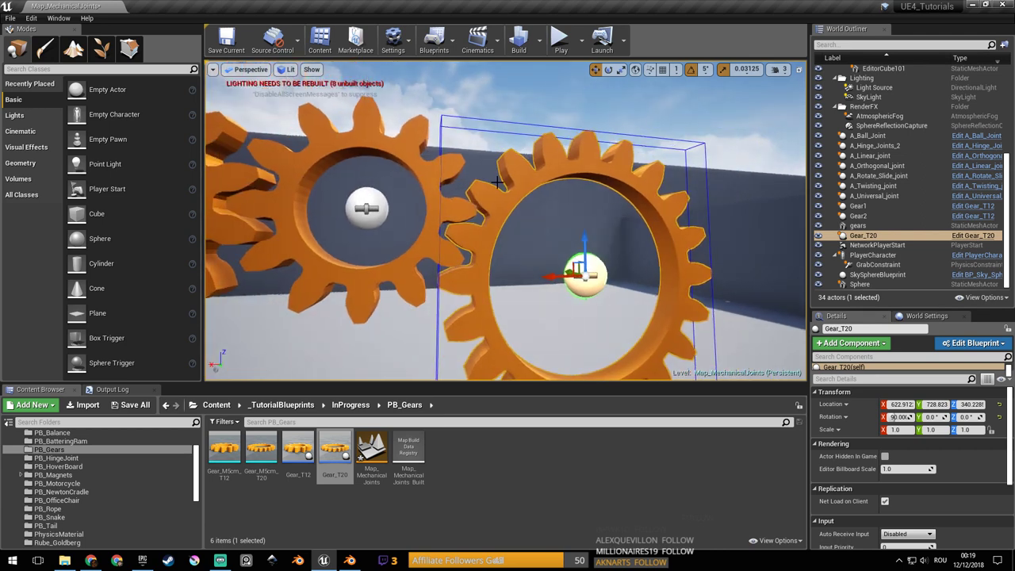
left_click_drag(587, 248, 590, 235)
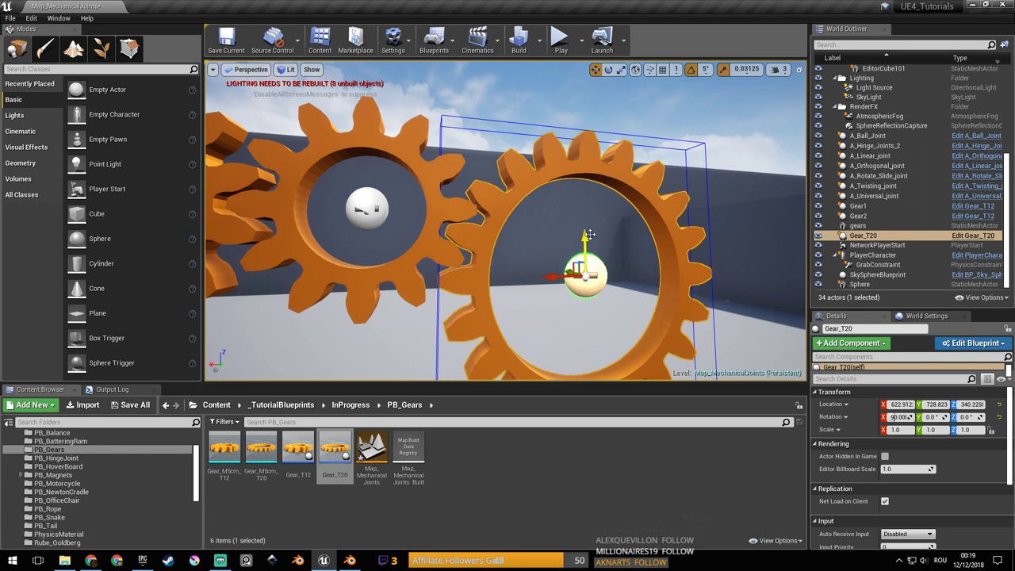
Start a play session and approach the gear train to check the repositioned T20 against the middle T12.
left_click(560, 39)
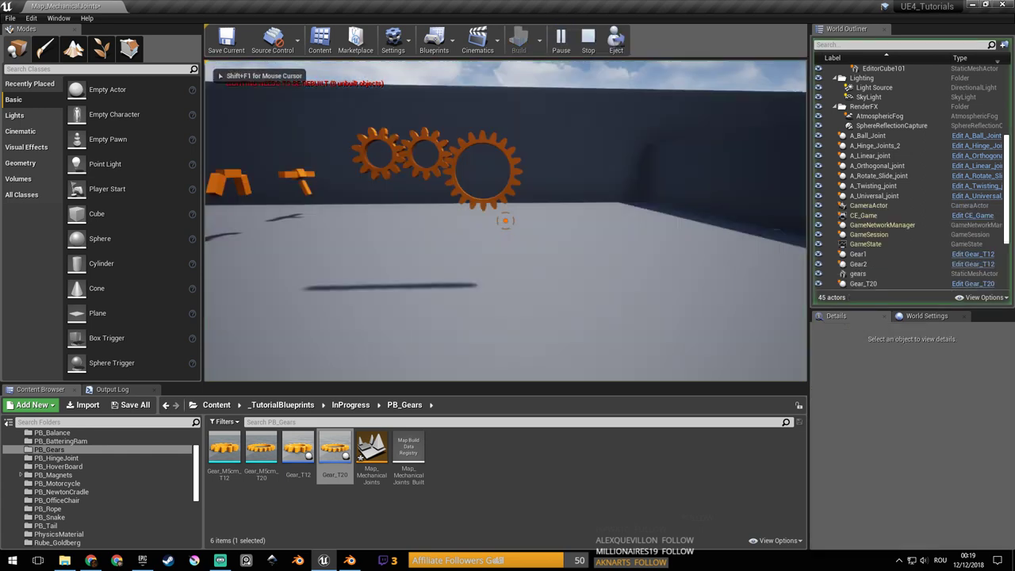
key("w")
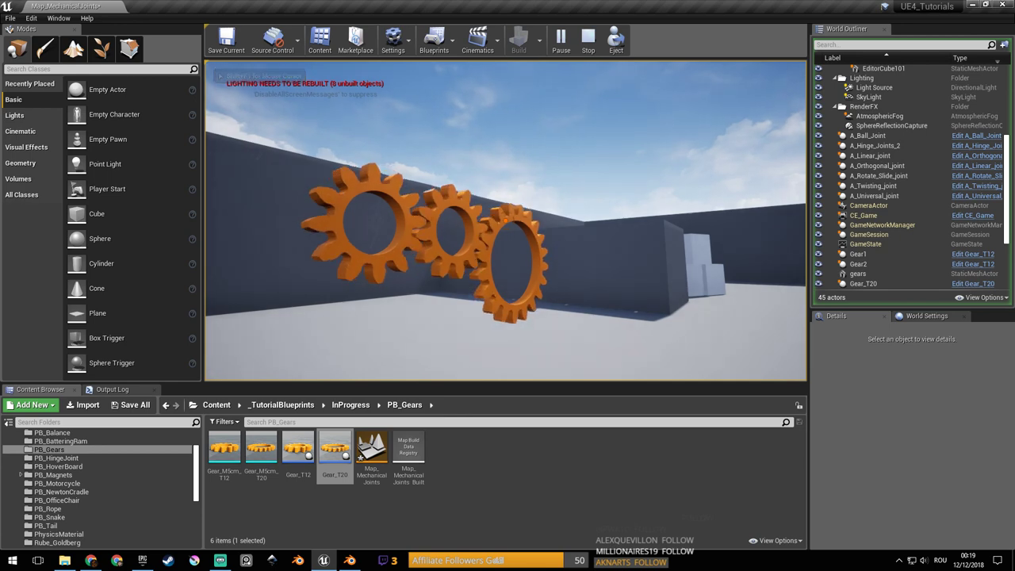
key("d")
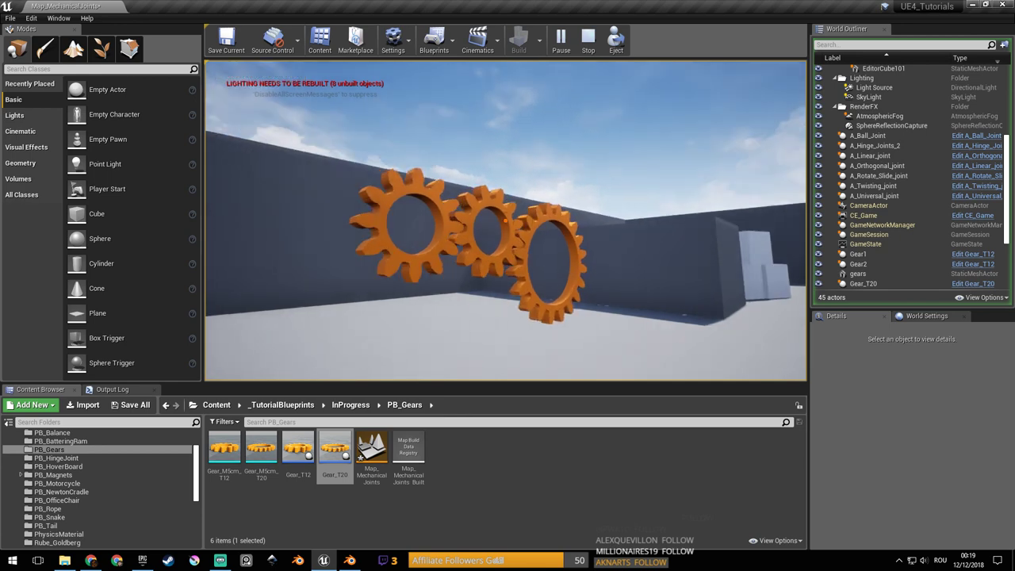
key("a")
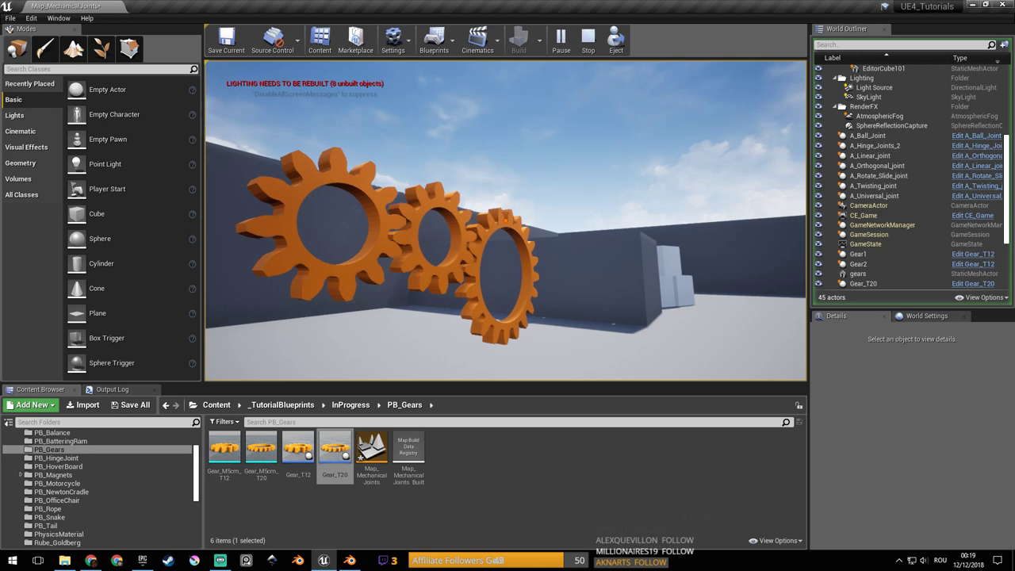
key("w")
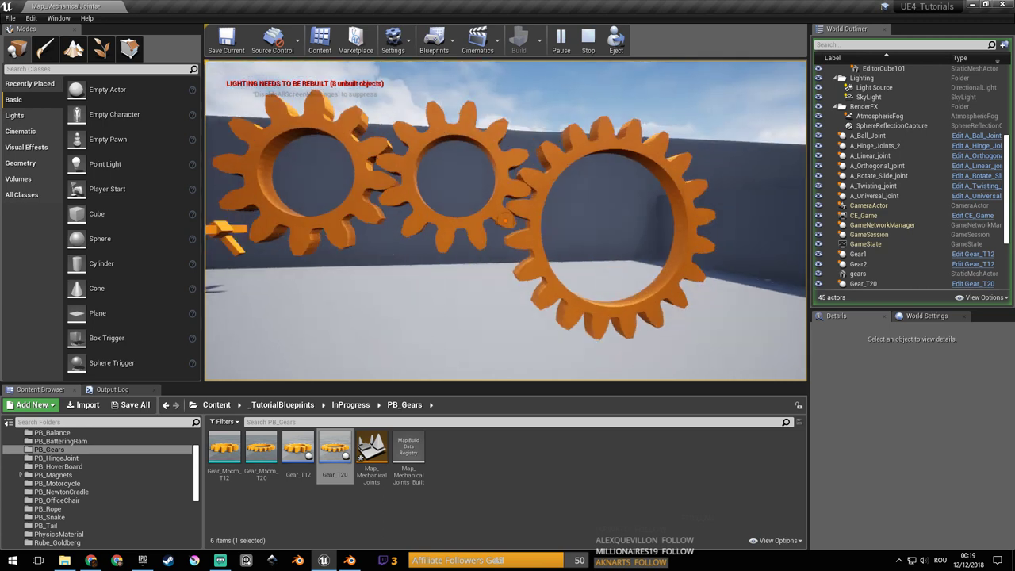
key("s")
key("a")
key("w")
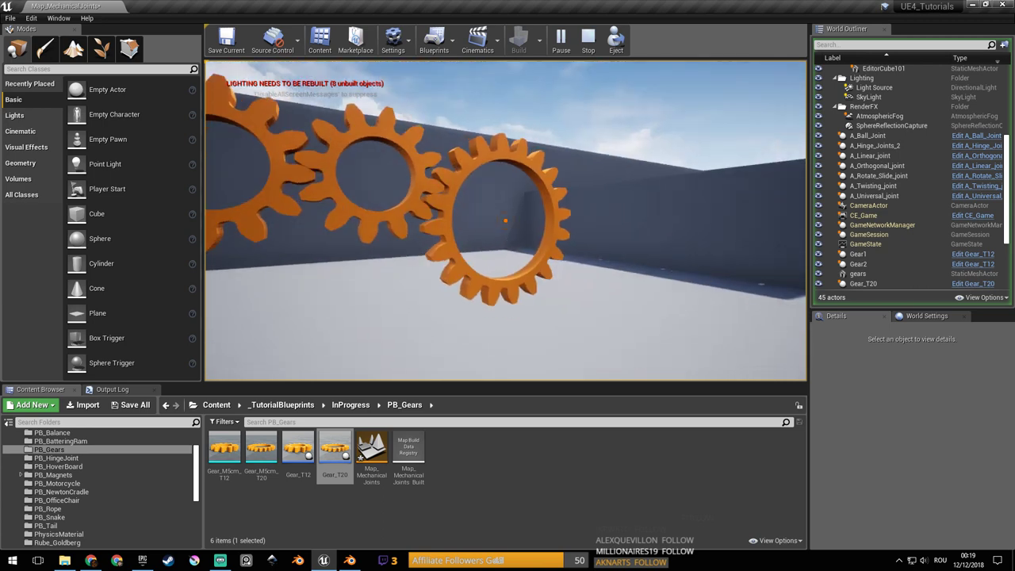
Examine the motion of all three running gears at an angle from the T12 side.
key("d")
key("w")
key("a")
key("a")
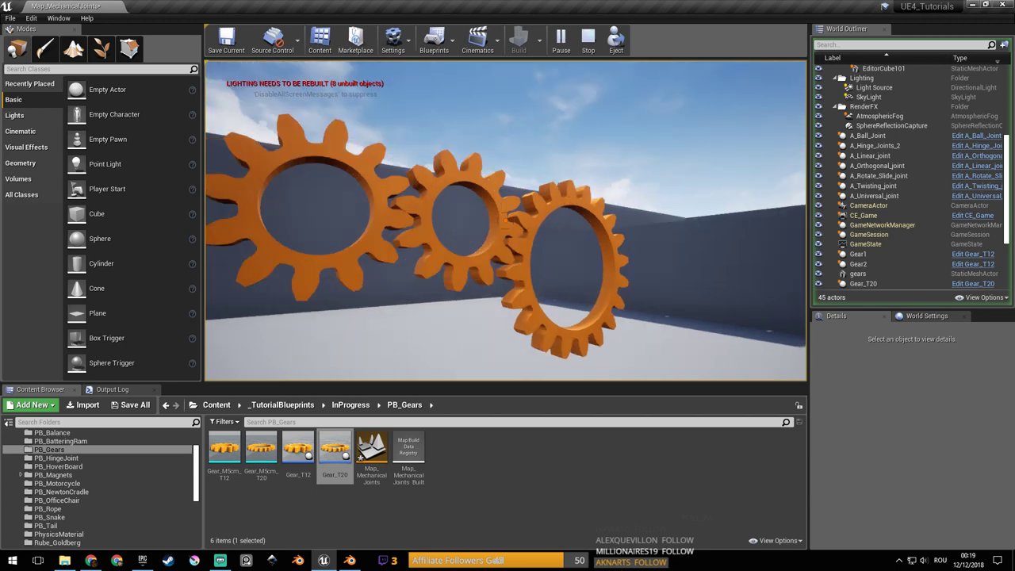
key("s")
key("w")
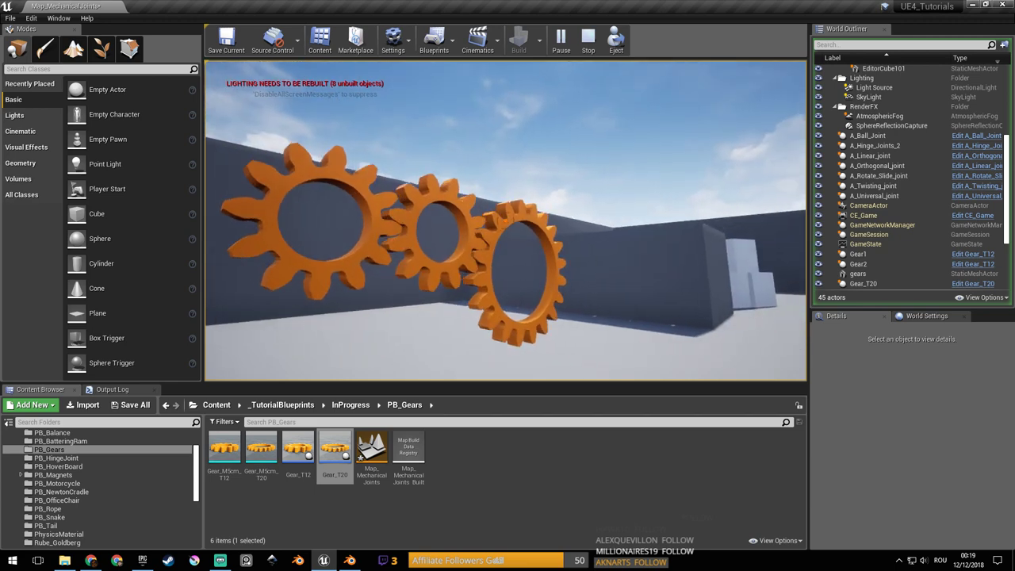
key("w")
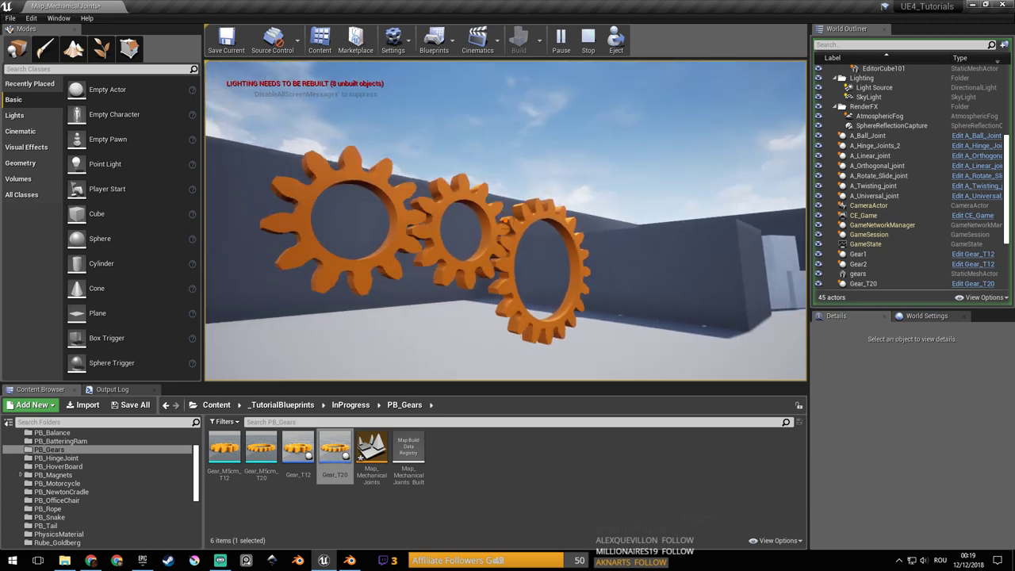
key("w")
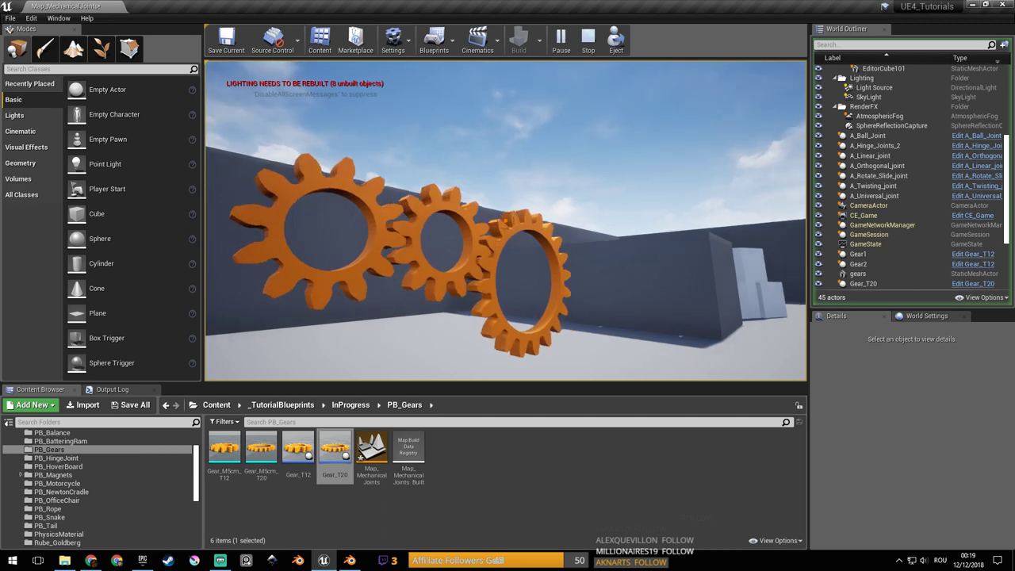
key("w")
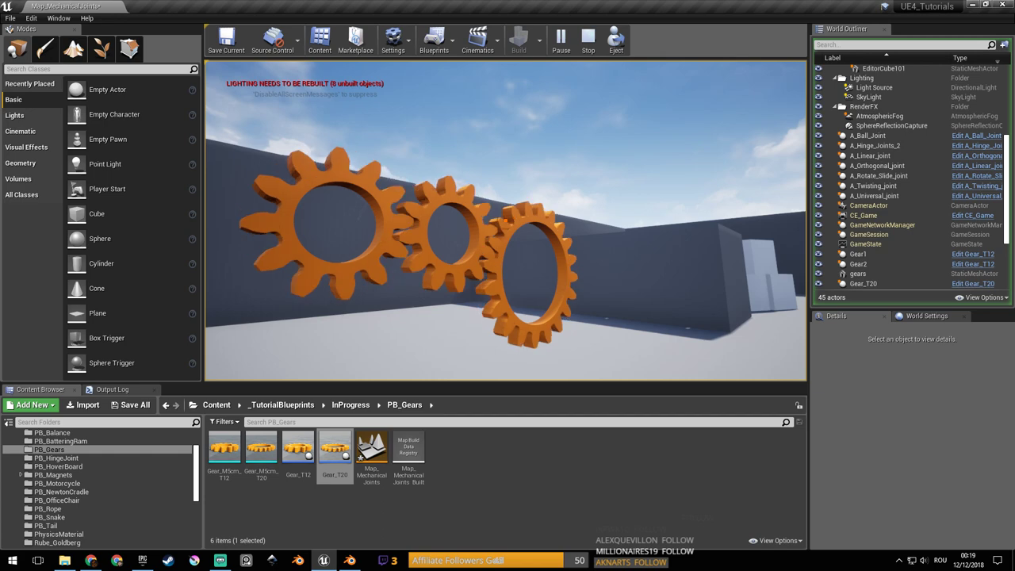
key("a")
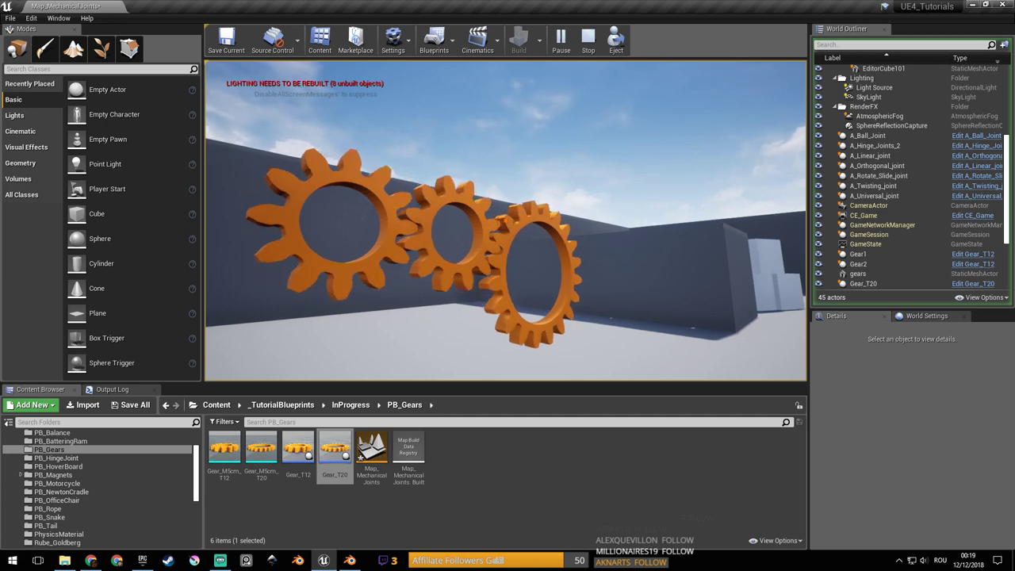
Move in front of the gears and examine how the two T12 gears drive the T20.
key("d")
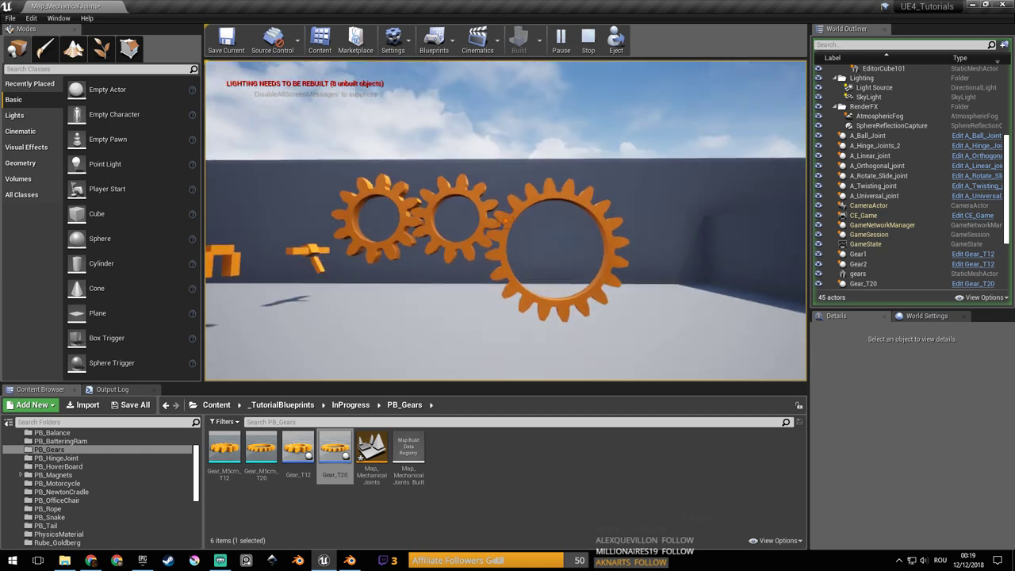
key("w")
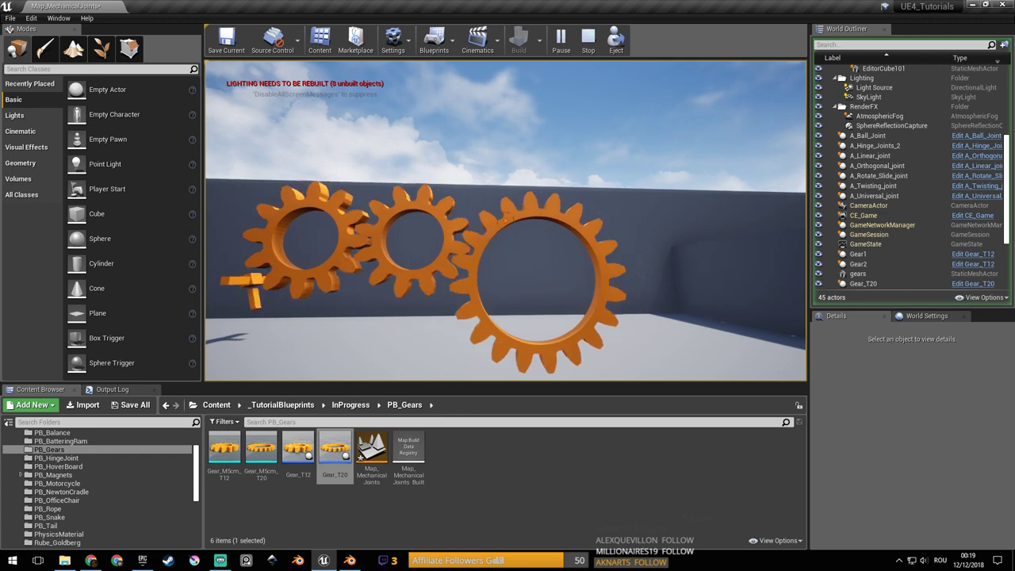
key("a")
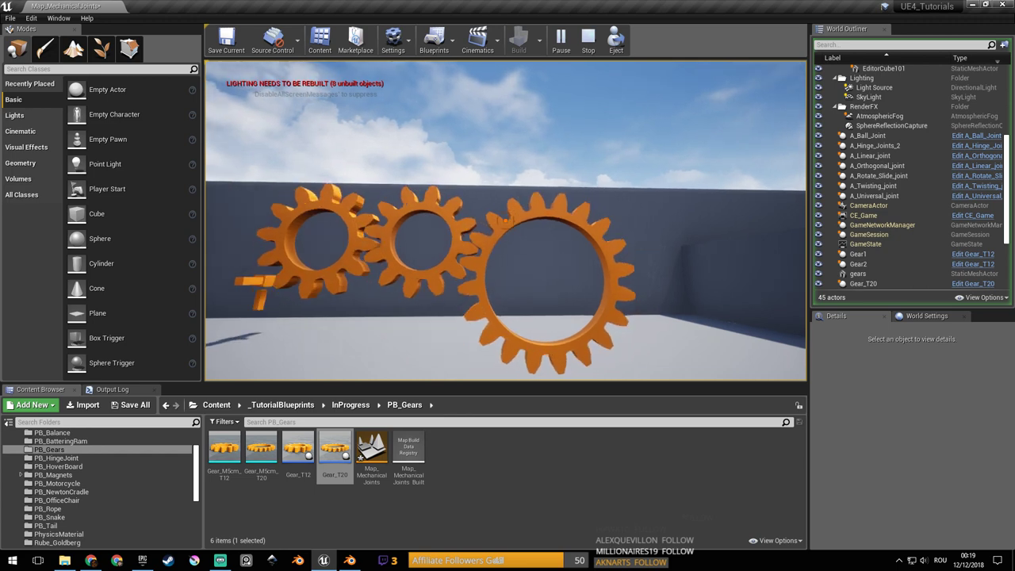
key("d")
key("a")
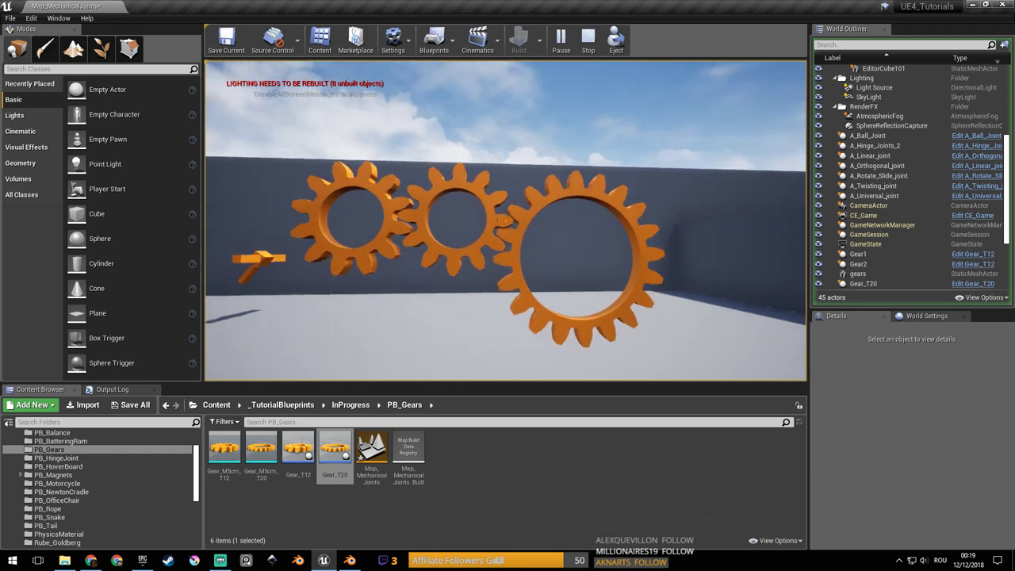
Examine the gear train once more from the T12 side and from in front of the T20, and end the play session.
key("w")
key("a")
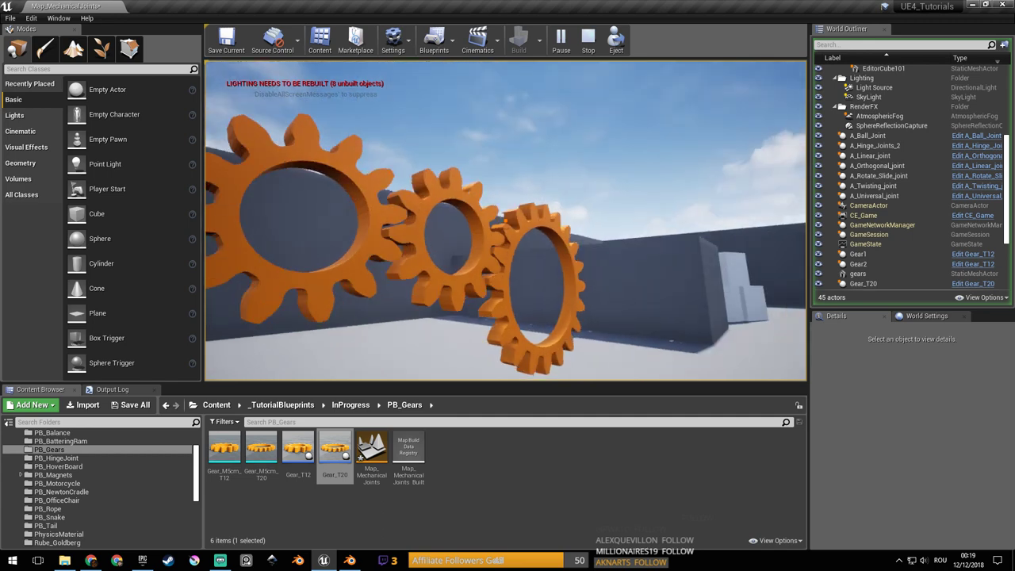
key("s")
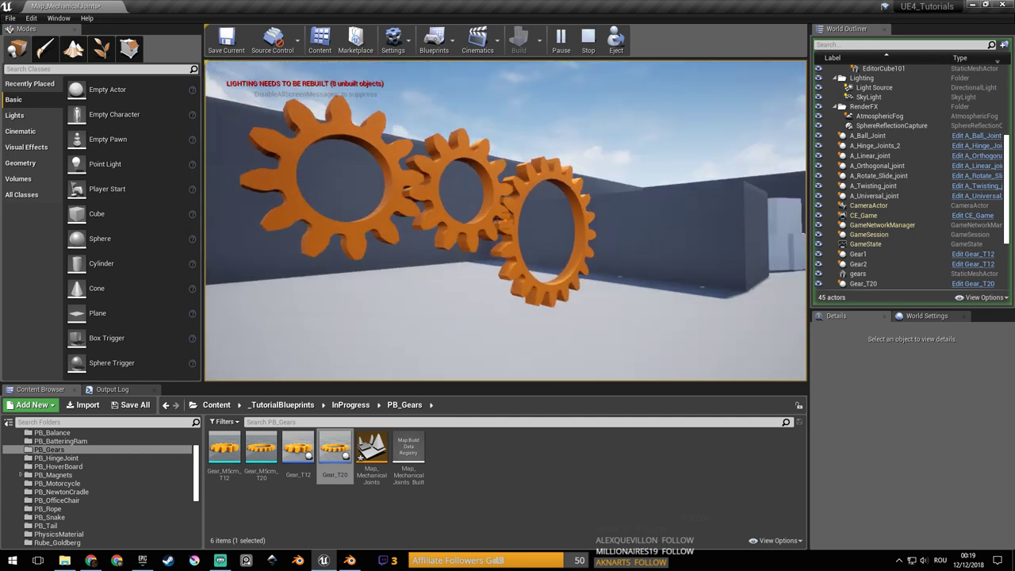
key("w")
key("d")
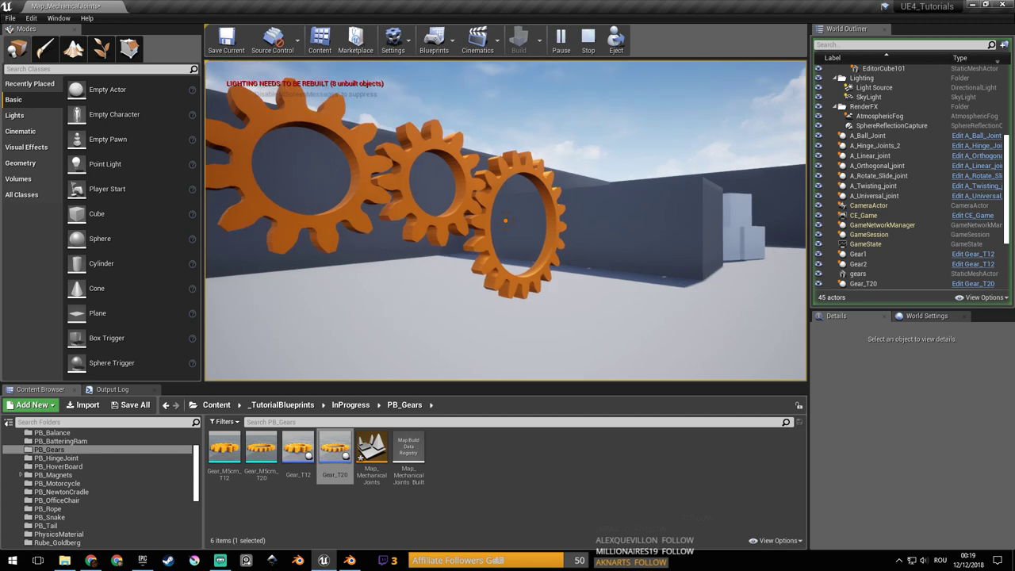
key("d")
key("s")
key("d")
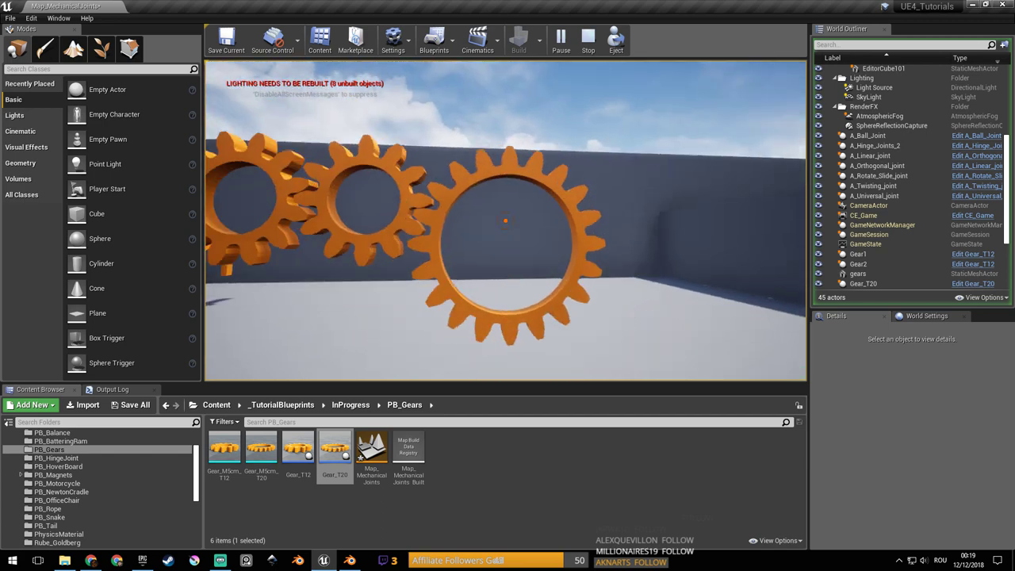
key("a")
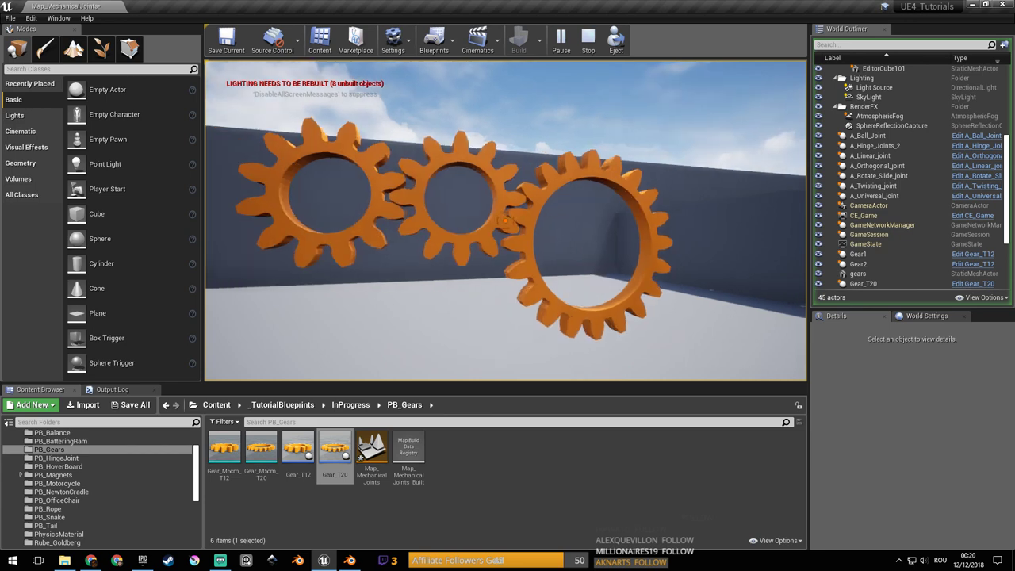
key("Escape")
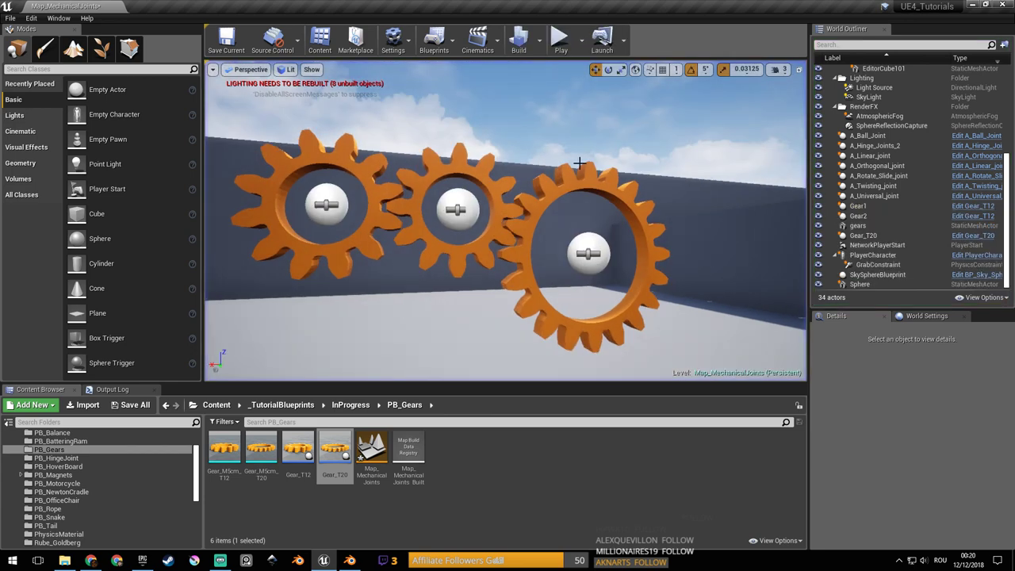
In the Gear_T20 blueprint, set the PhysicsConstraint's angular motor target velocity strength to 0.1, compile, save, and close the blueprint.
left_click(936, 236)
left_click(974, 235)
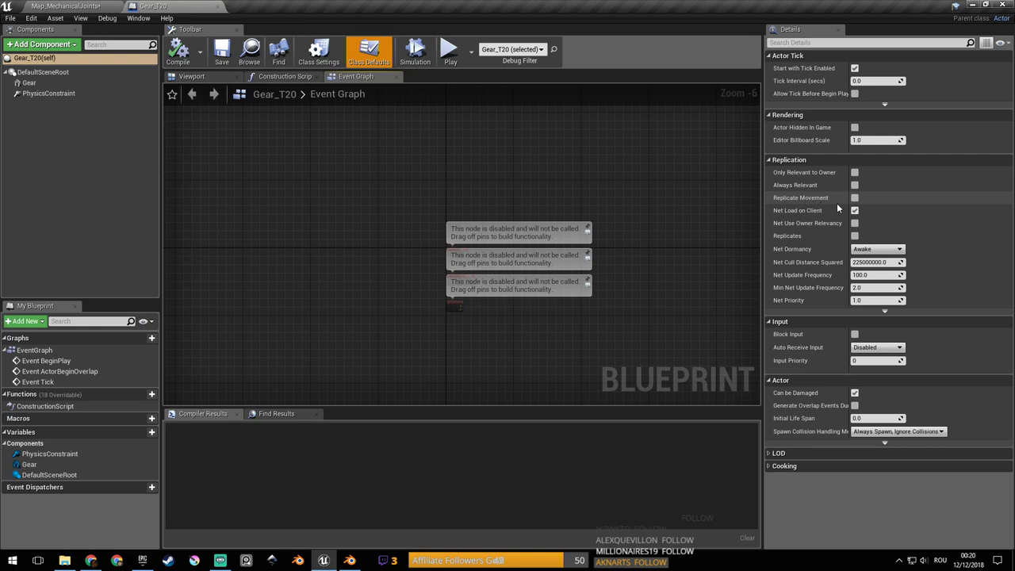
left_click(32, 83)
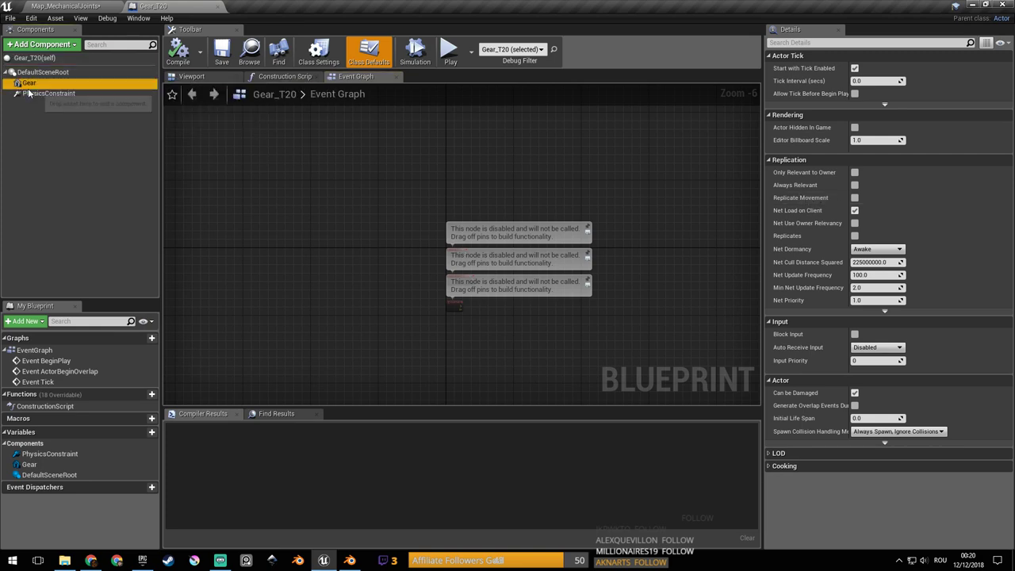
left_click(50, 94)
scroll(932, 277, "down", 15)
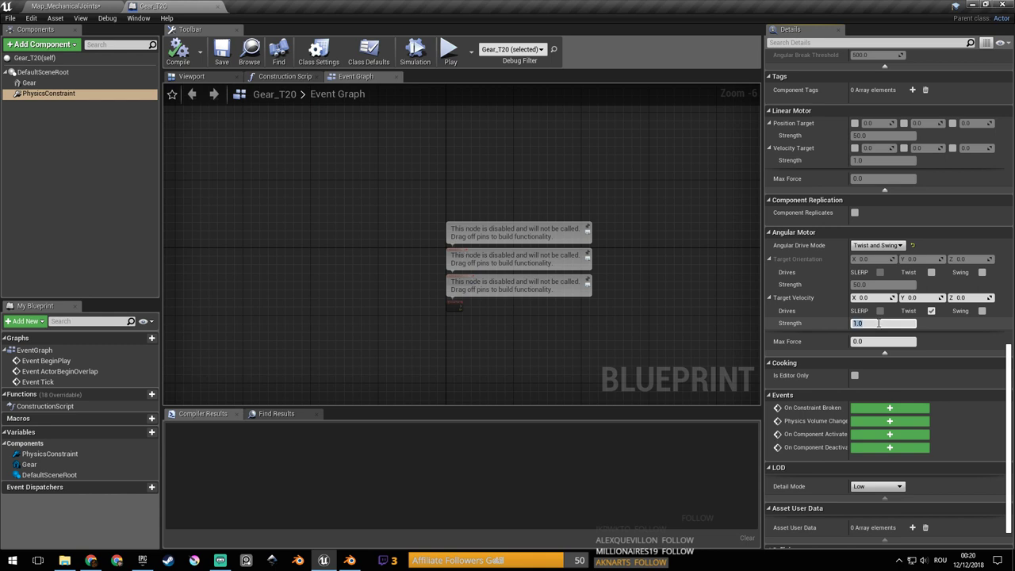
type(".1")
key("Return")
left_click(178, 54)
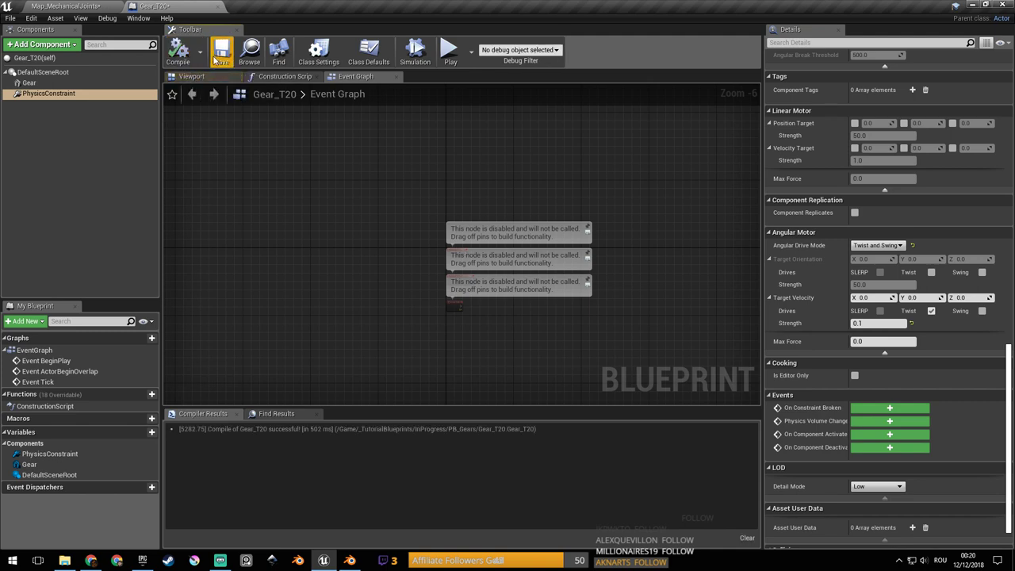
left_click(222, 57)
middle_click(168, 9)
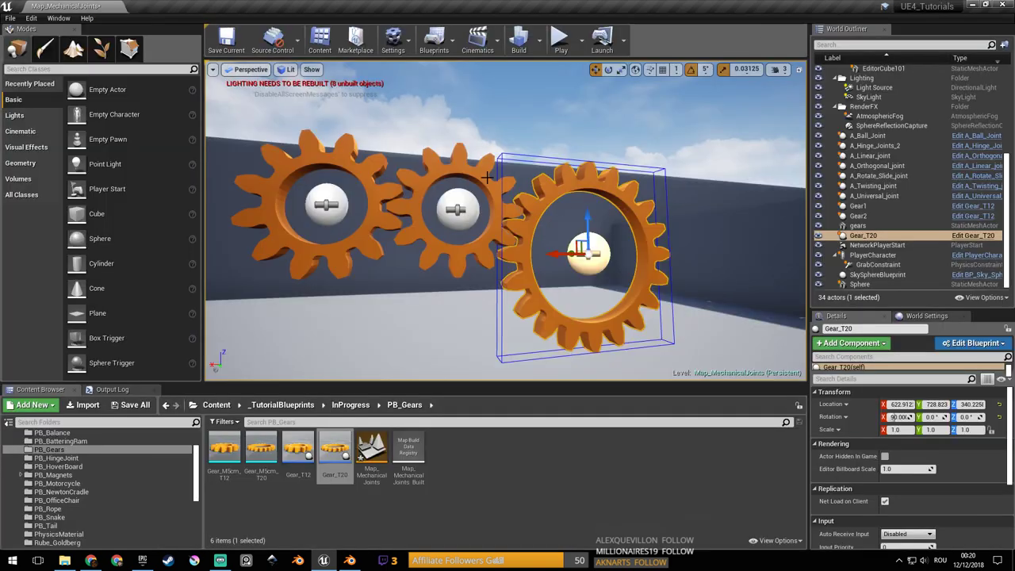
In the Gear_T12 blueprint, set the PhysicsConstraint's angular motor target velocity strength to 0.1, compile, and close the blueprint.
left_click(476, 238)
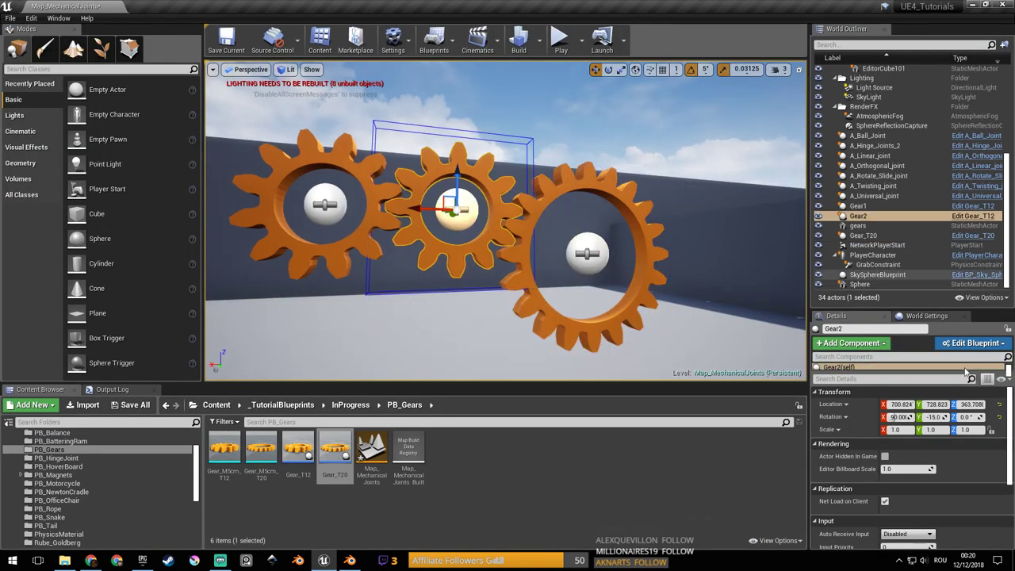
left_click(984, 219)
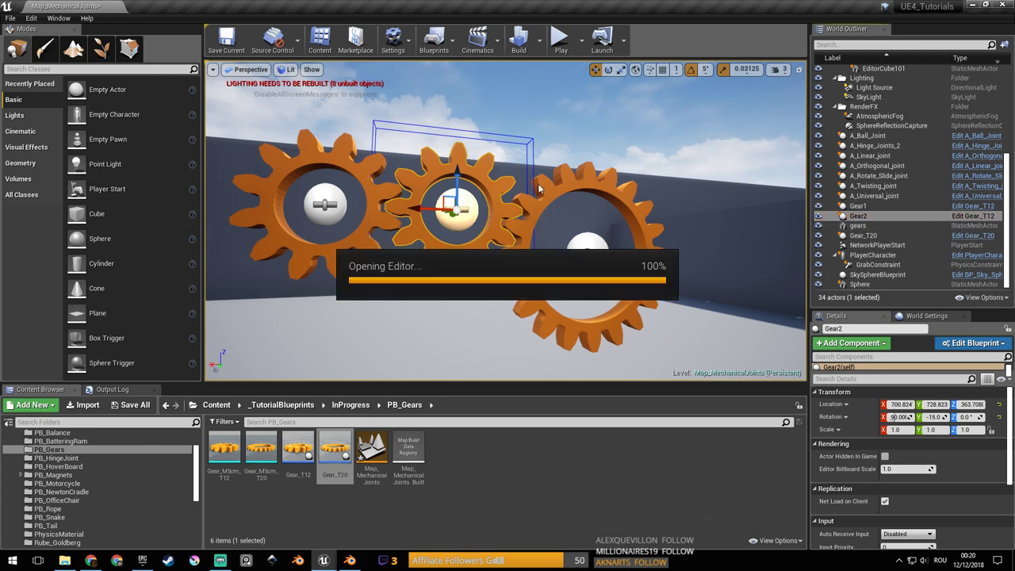
left_click(75, 95)
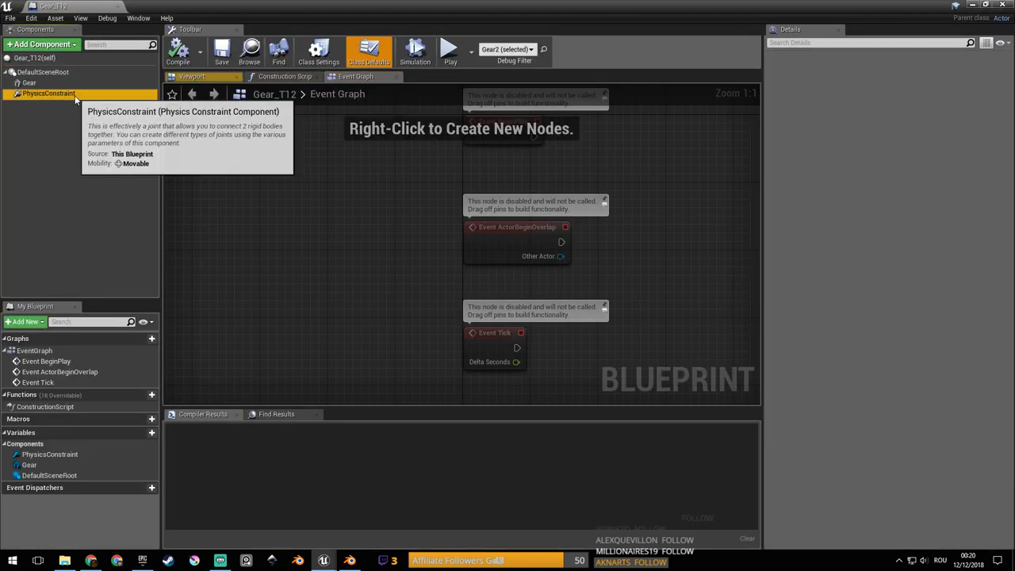
scroll(859, 442, "down", 3)
scroll(860, 441, "down", 15)
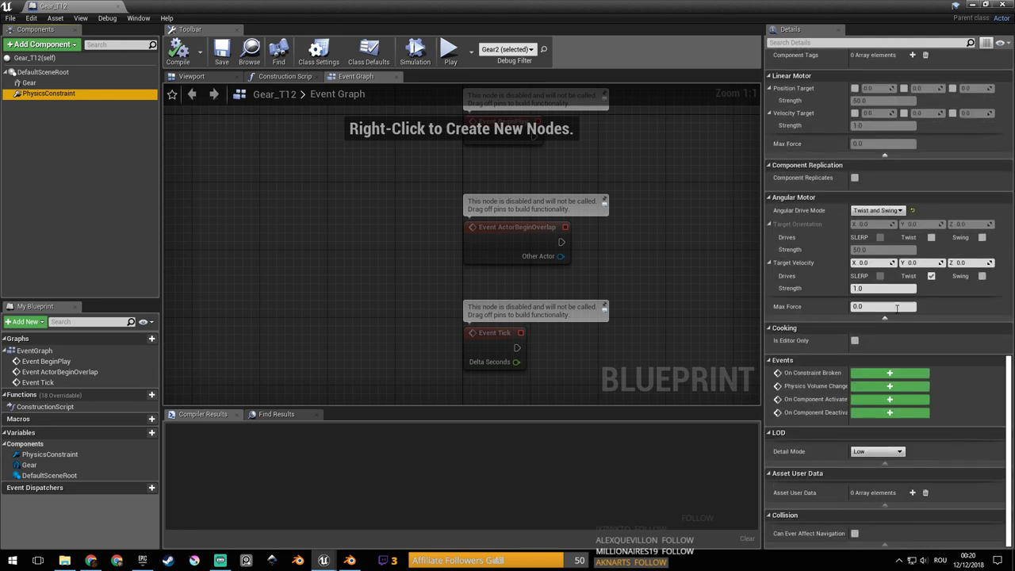
left_click(883, 289)
type("0.1")
key("Return")
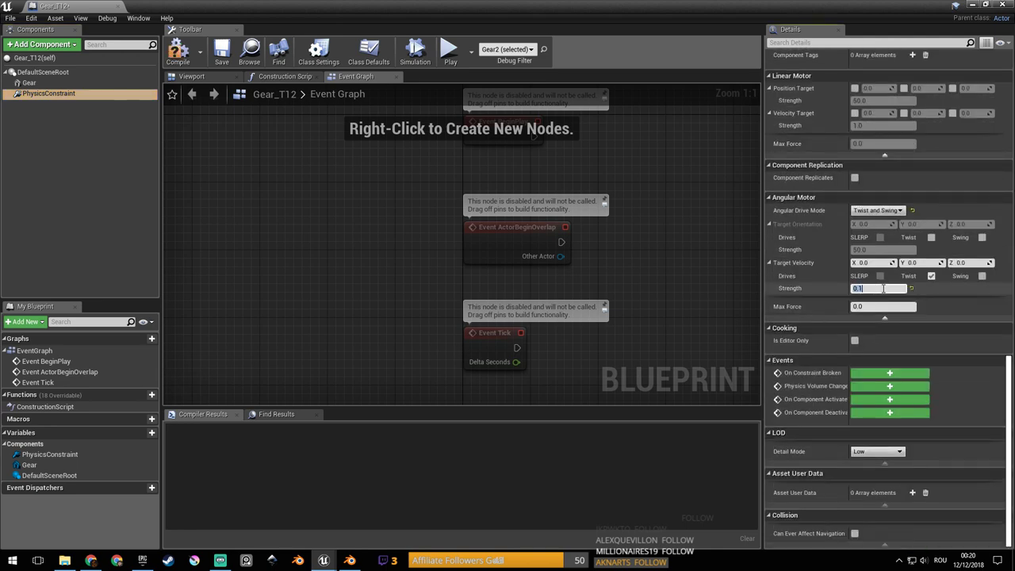
left_click(178, 51)
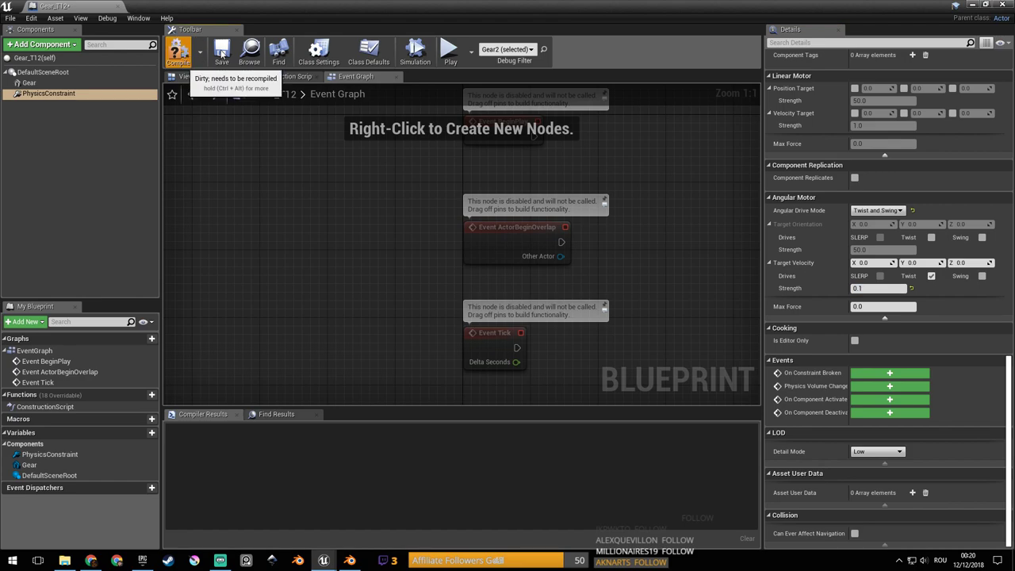
left_click(117, 6)
Save the level, start a play session, and move over to the three meshed gears.
left_click(227, 40)
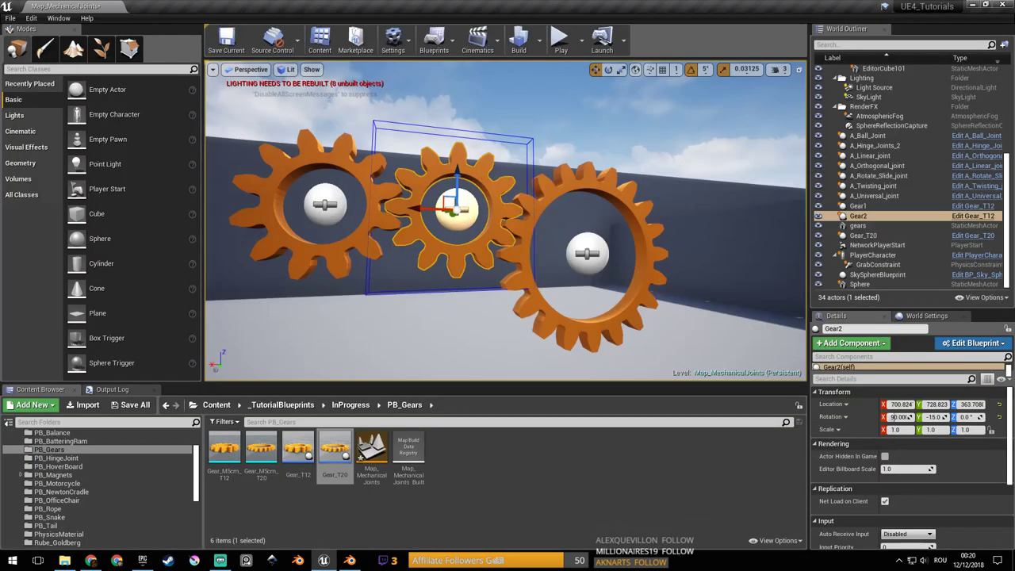
left_click(561, 40)
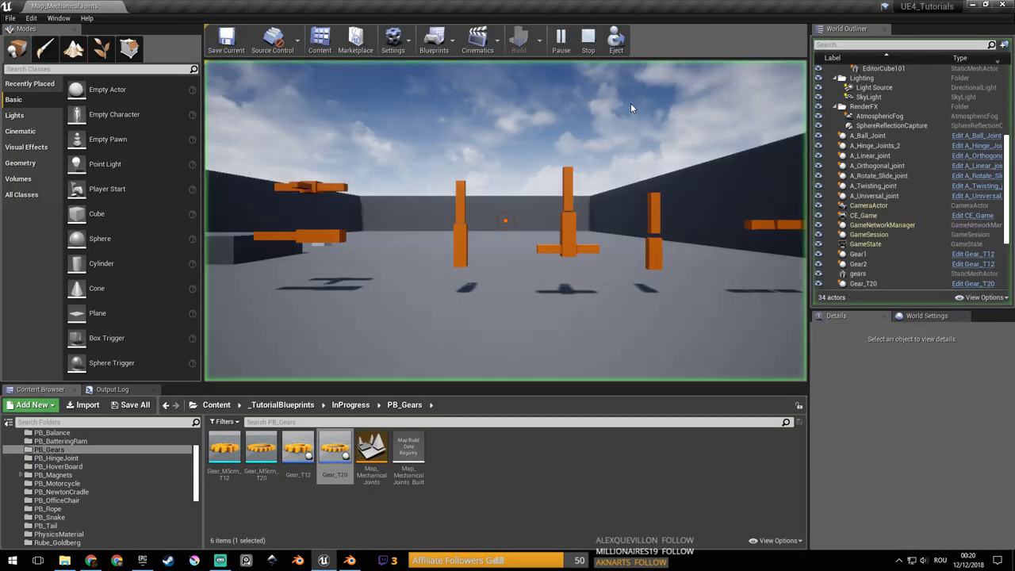
key("w")
key("a")
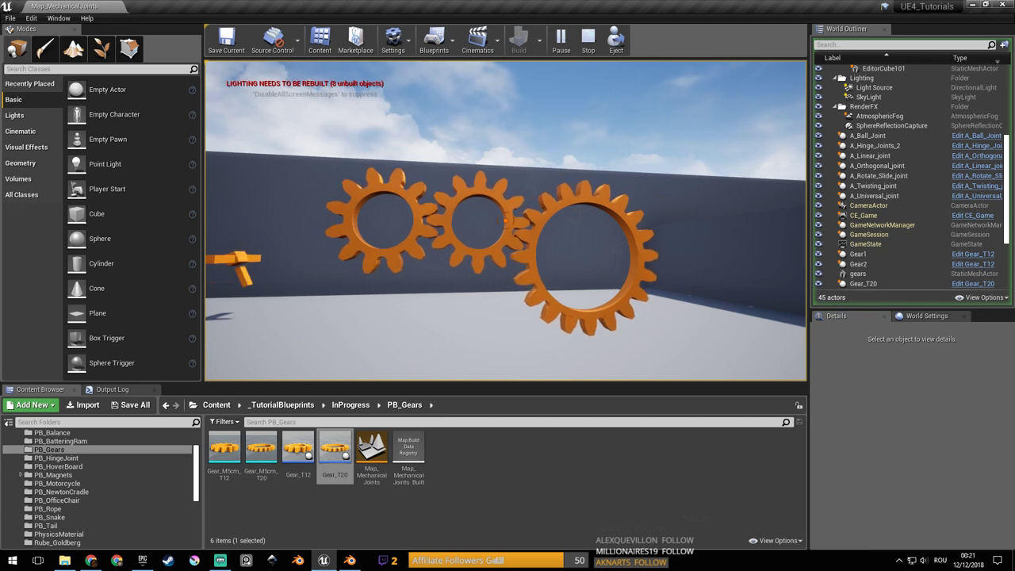
Examine the three running gears from the T12 side and from in front of them.
key("a")
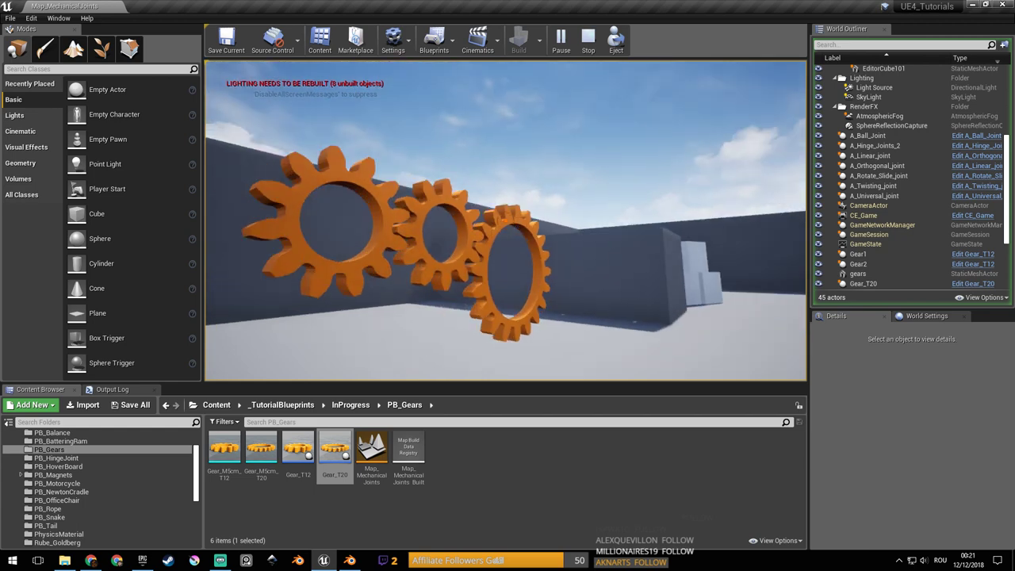
key("d")
key("a")
key("s")
key("d")
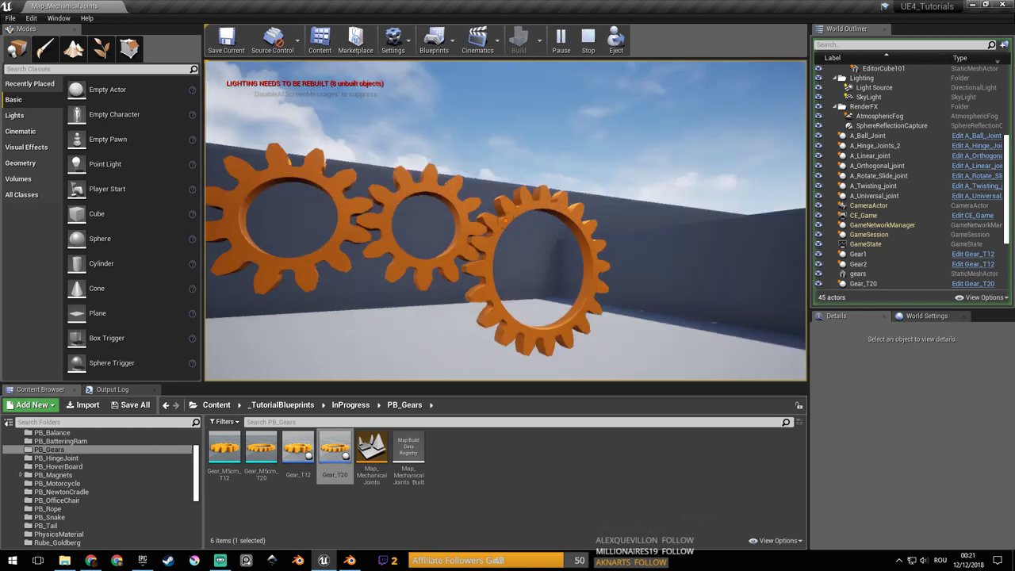
key("s")
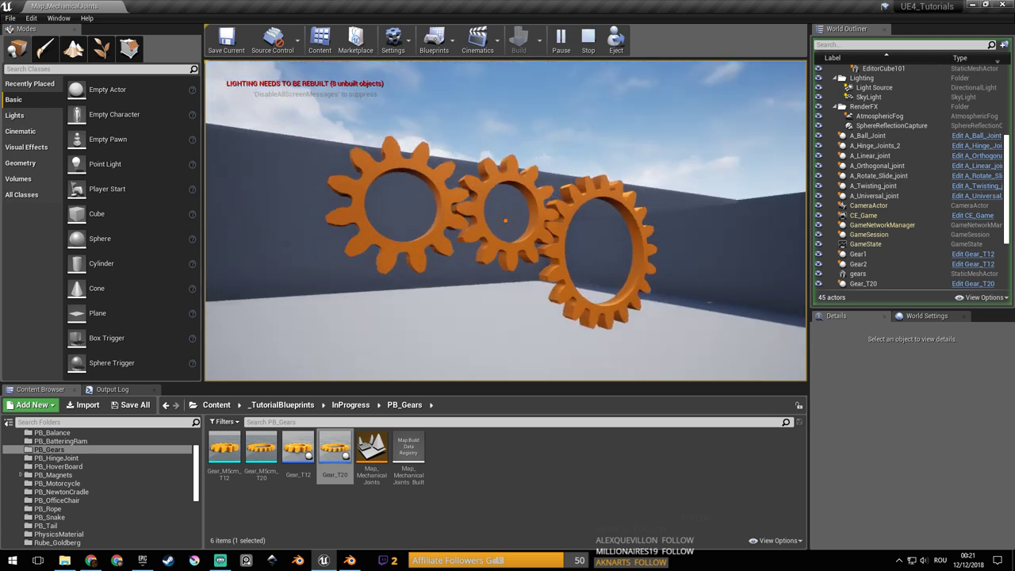
Inspect the meshing teeth of the two T12 gears up close, and back away to view the whole gear train.
key("w")
key("w")
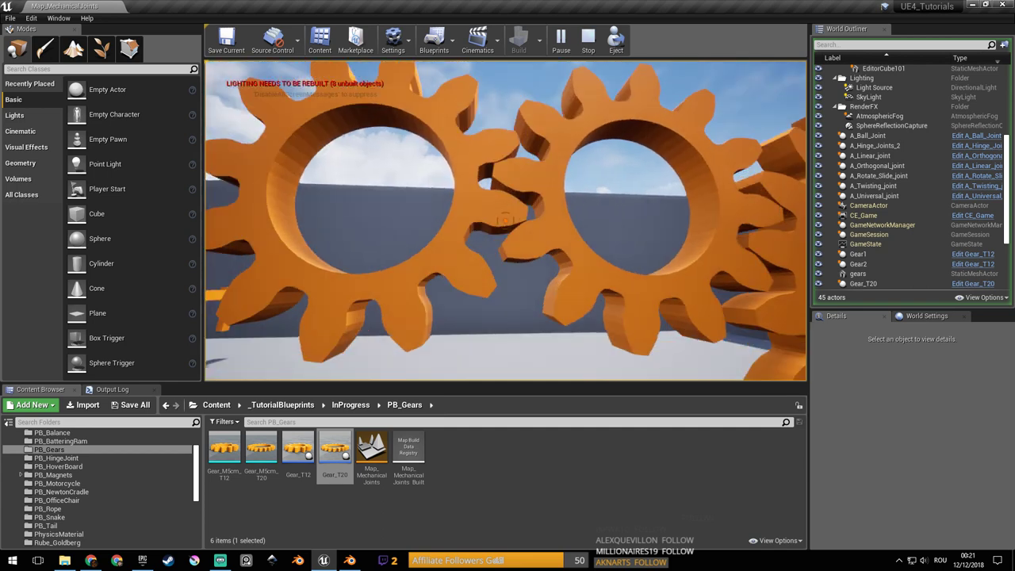
key("s")
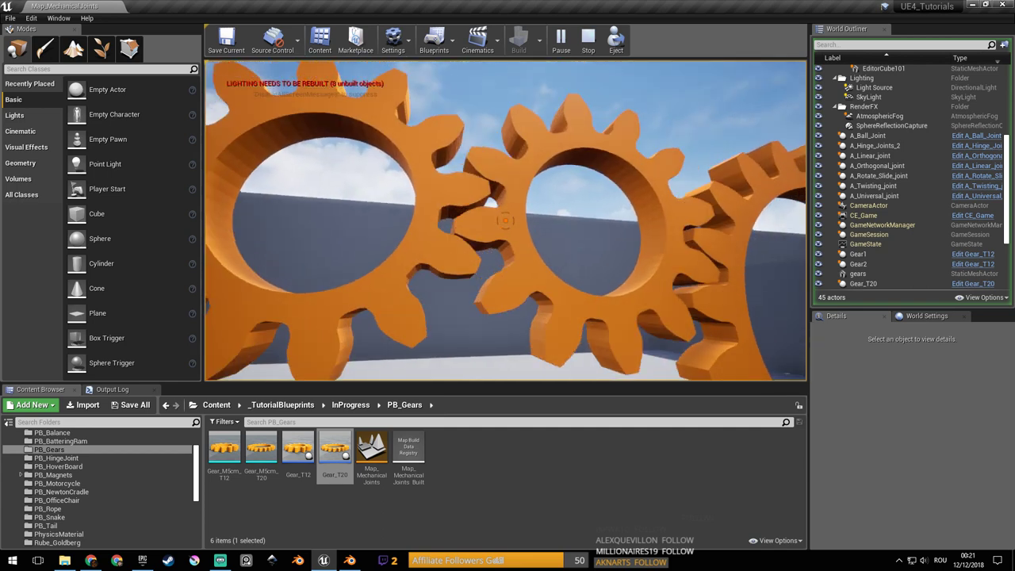
key("d")
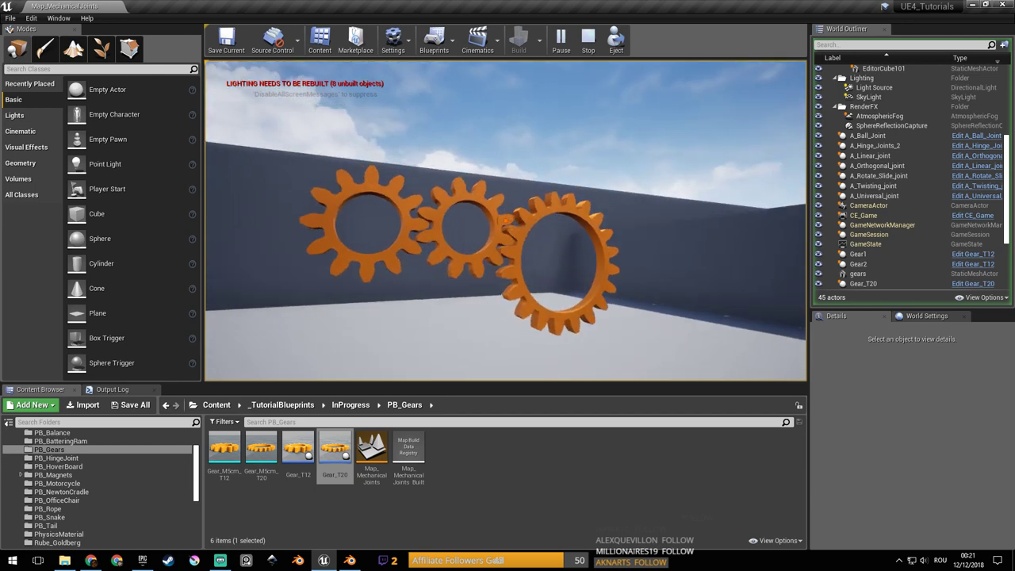
key("d")
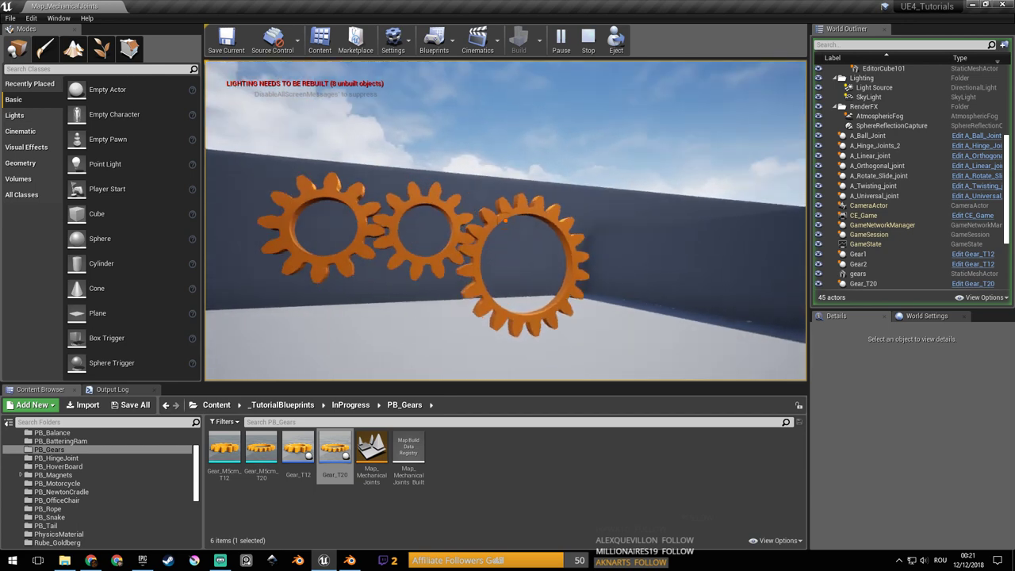
key("a")
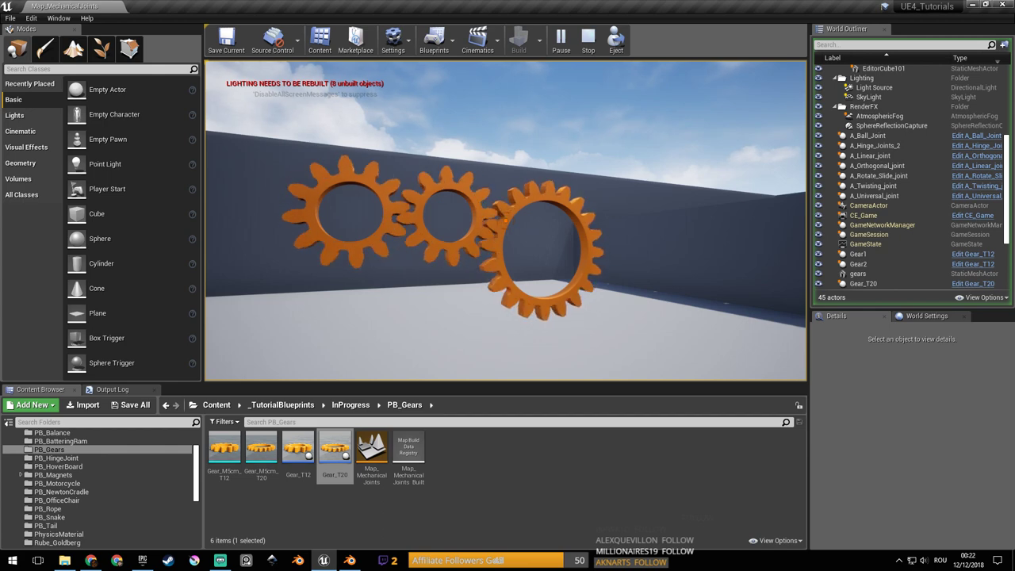
Approach the gear train again to examine its motion at an angle, and end the play session.
key("w")
key("w")
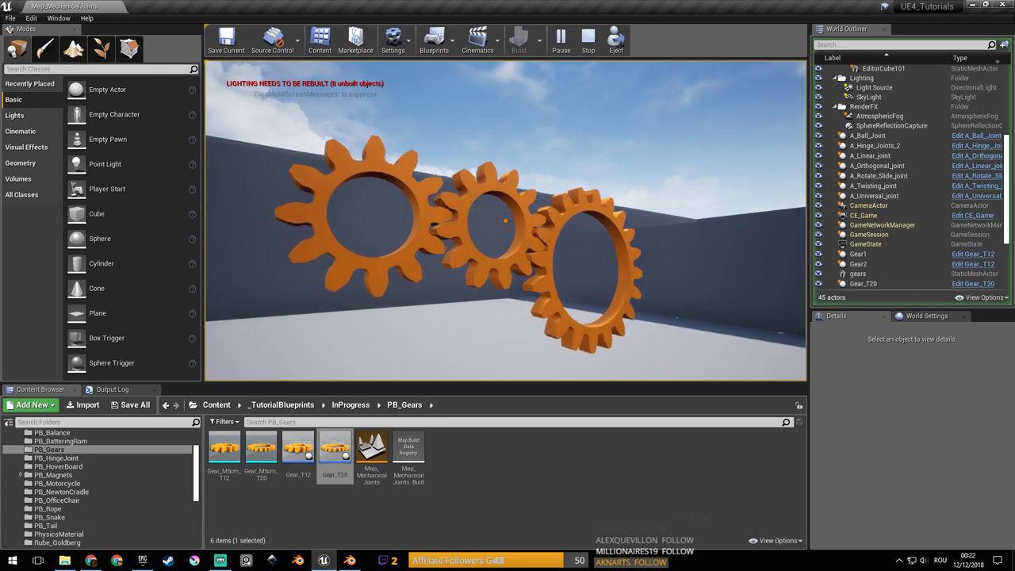
key("w")
key("w")
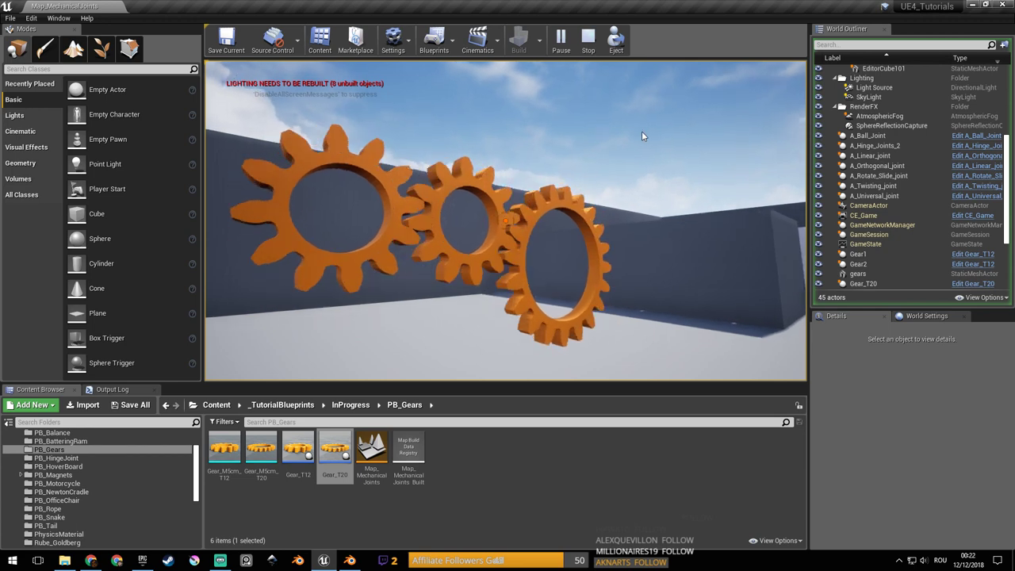
key("Escape")
Switch to Streamlabs OBS and change the live scene to Stream Ending, keeping the stream running.
left_click(220, 560)
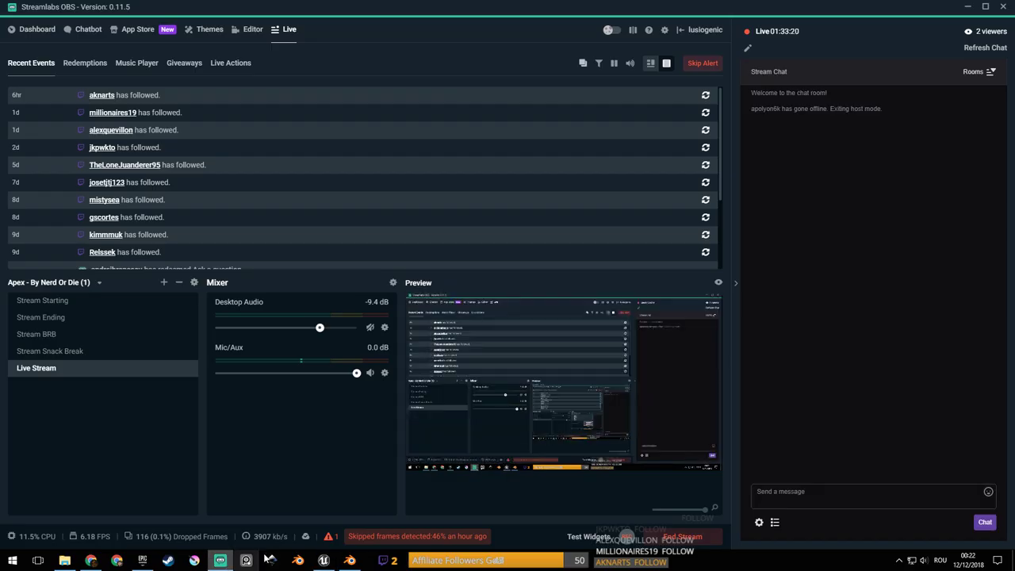
left_click(683, 538)
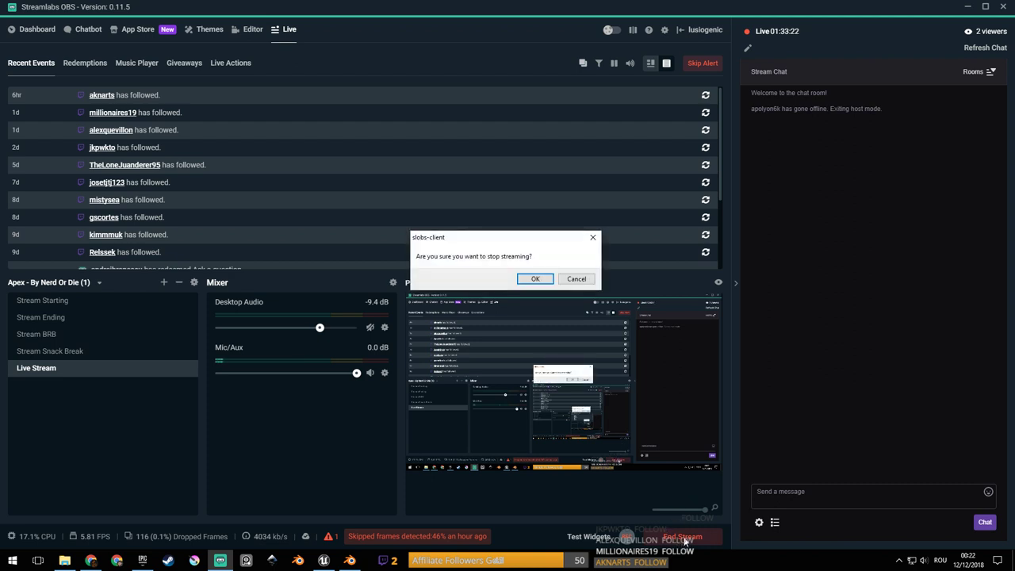
left_click(589, 281)
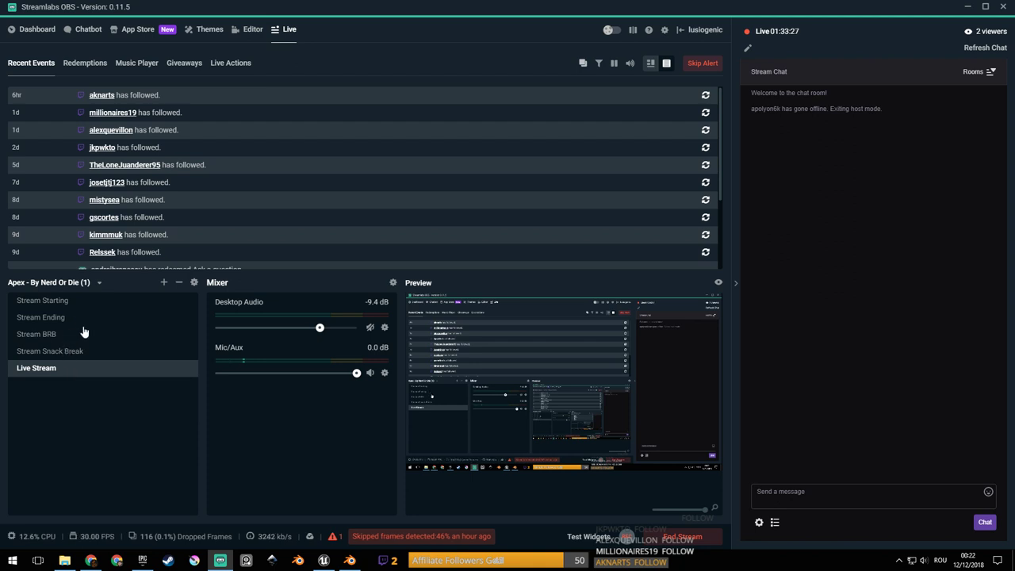
left_click(79, 319)
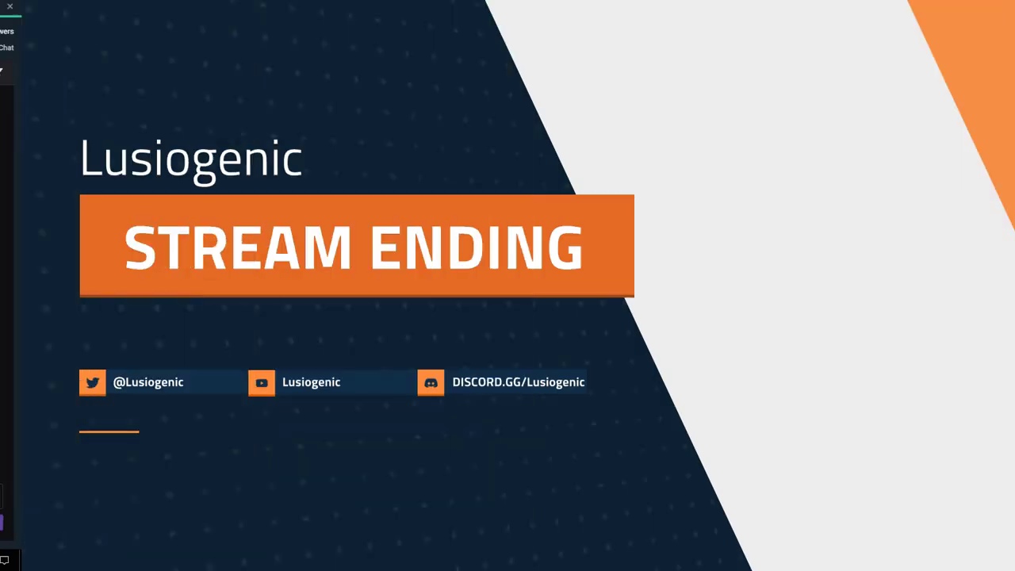